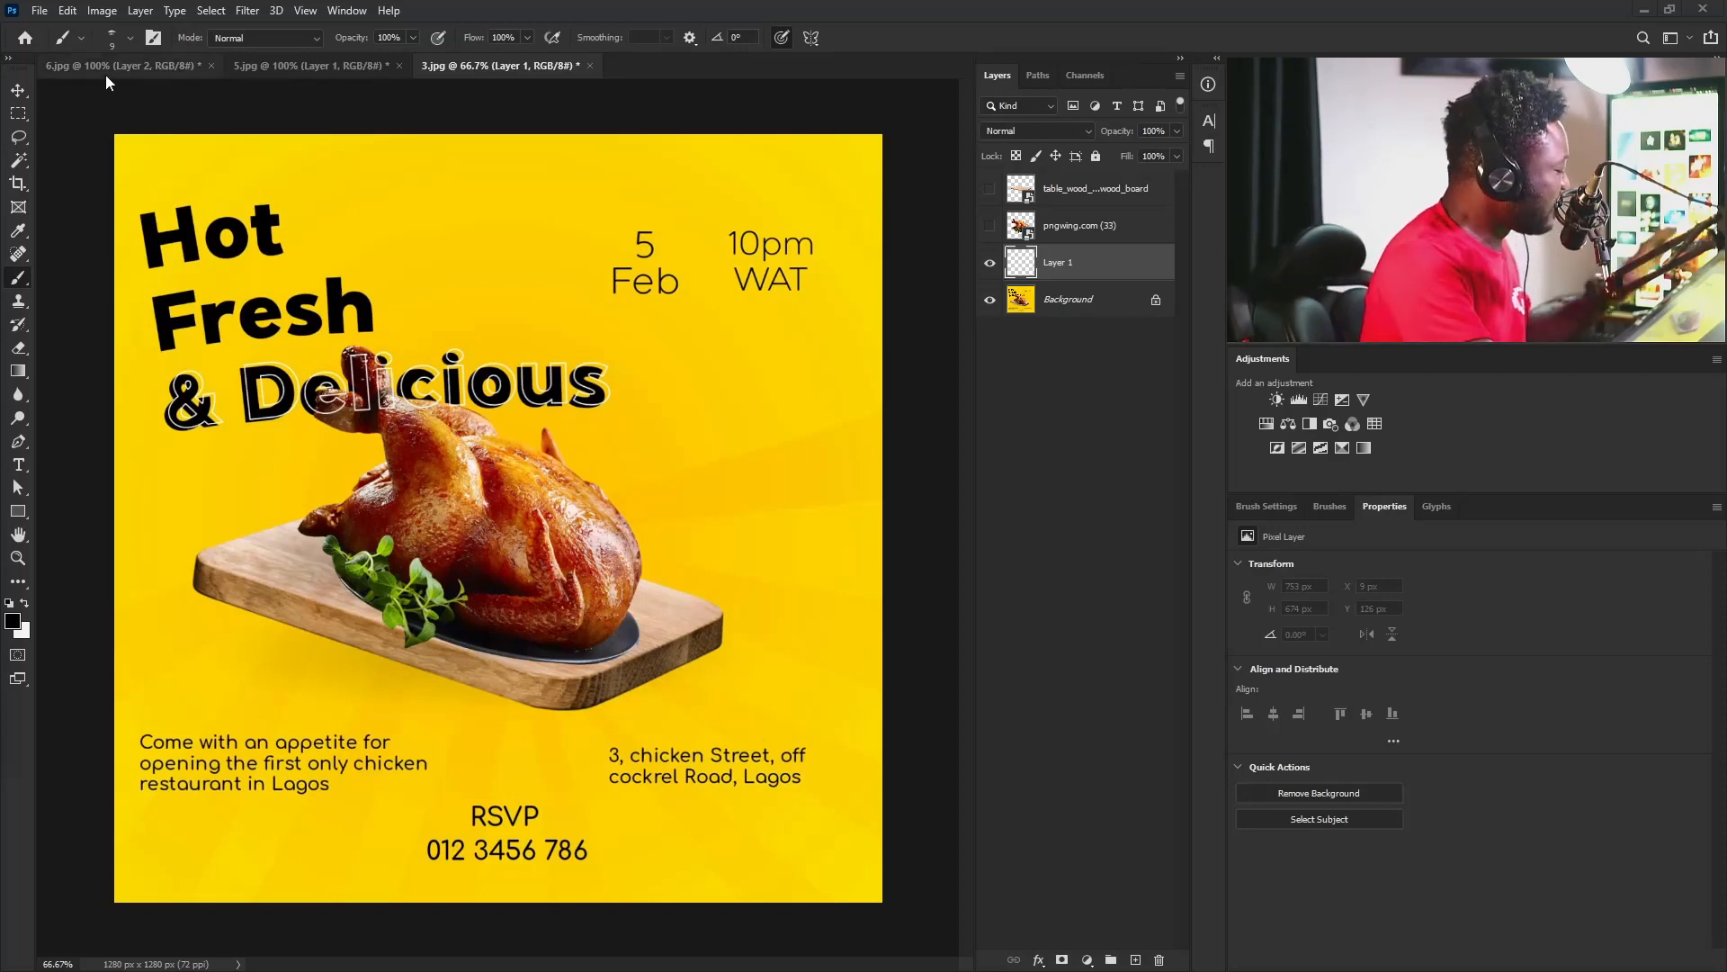
Create a new 900 x 900 px RGB document at 72 pixels/inch named "Food poster".
{"action": "left_click", "coordinate": [39, 10]}
{"action": "left_click", "coordinate": [54, 31]}
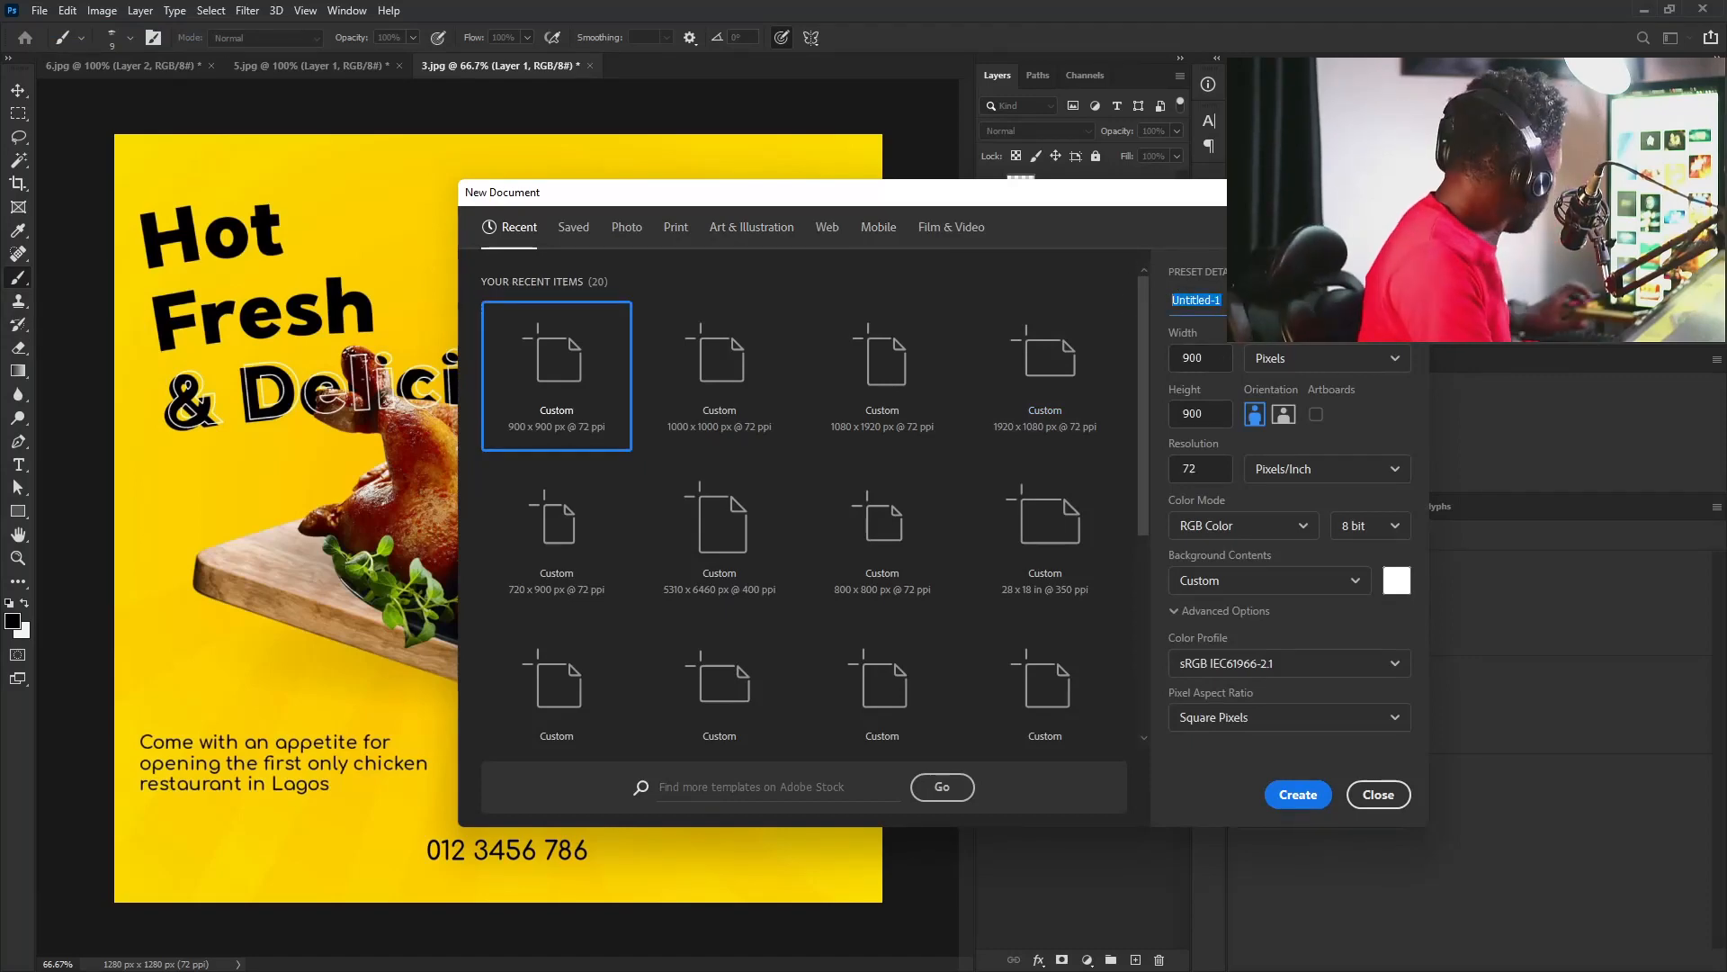
{"action": "type", "text": "Foo"}
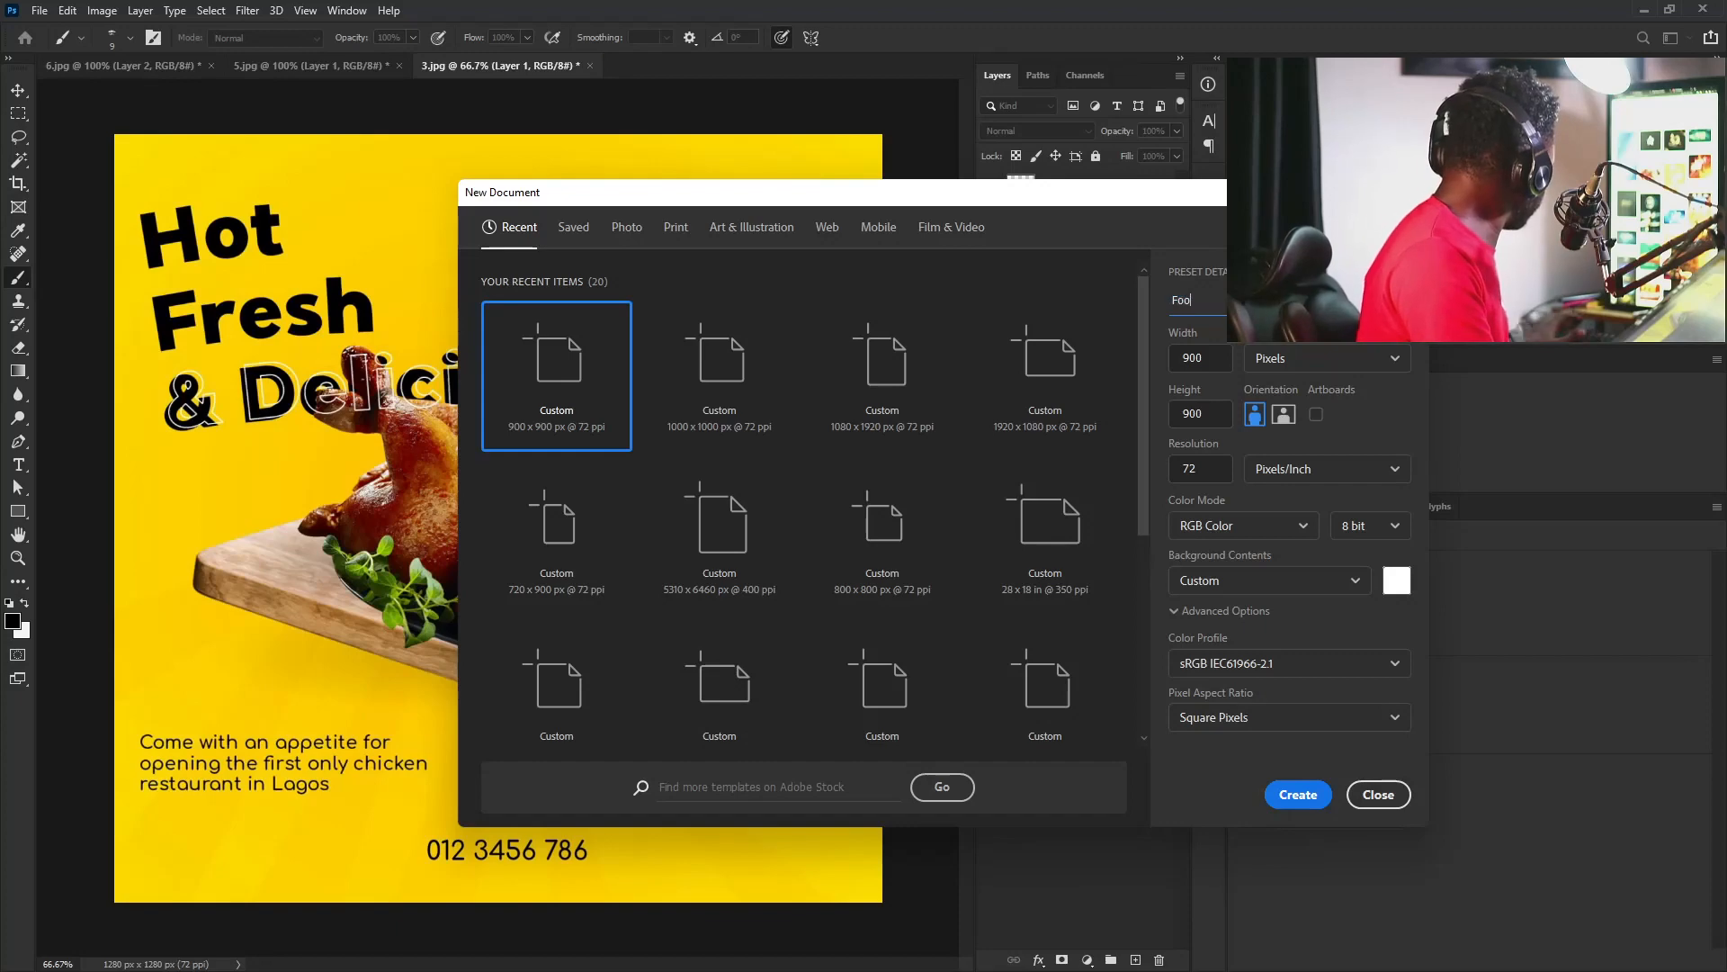
{"action": "type", "text": "d poste"}
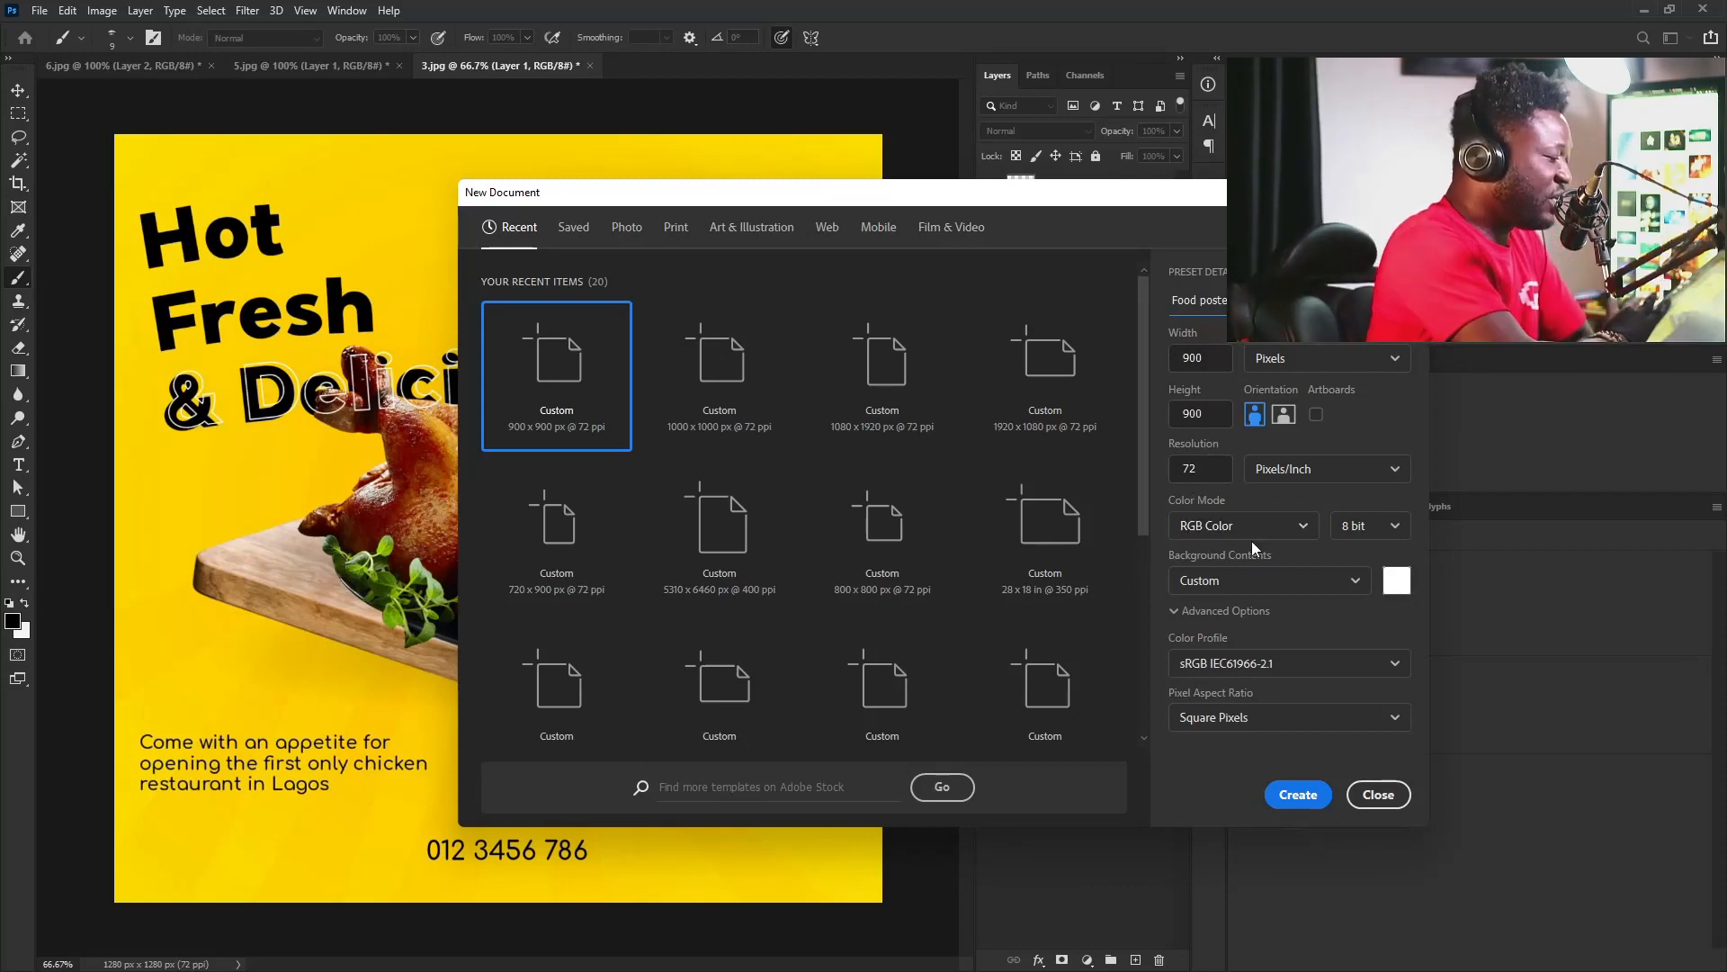
{"action": "left_click", "coordinate": [1298, 793]}
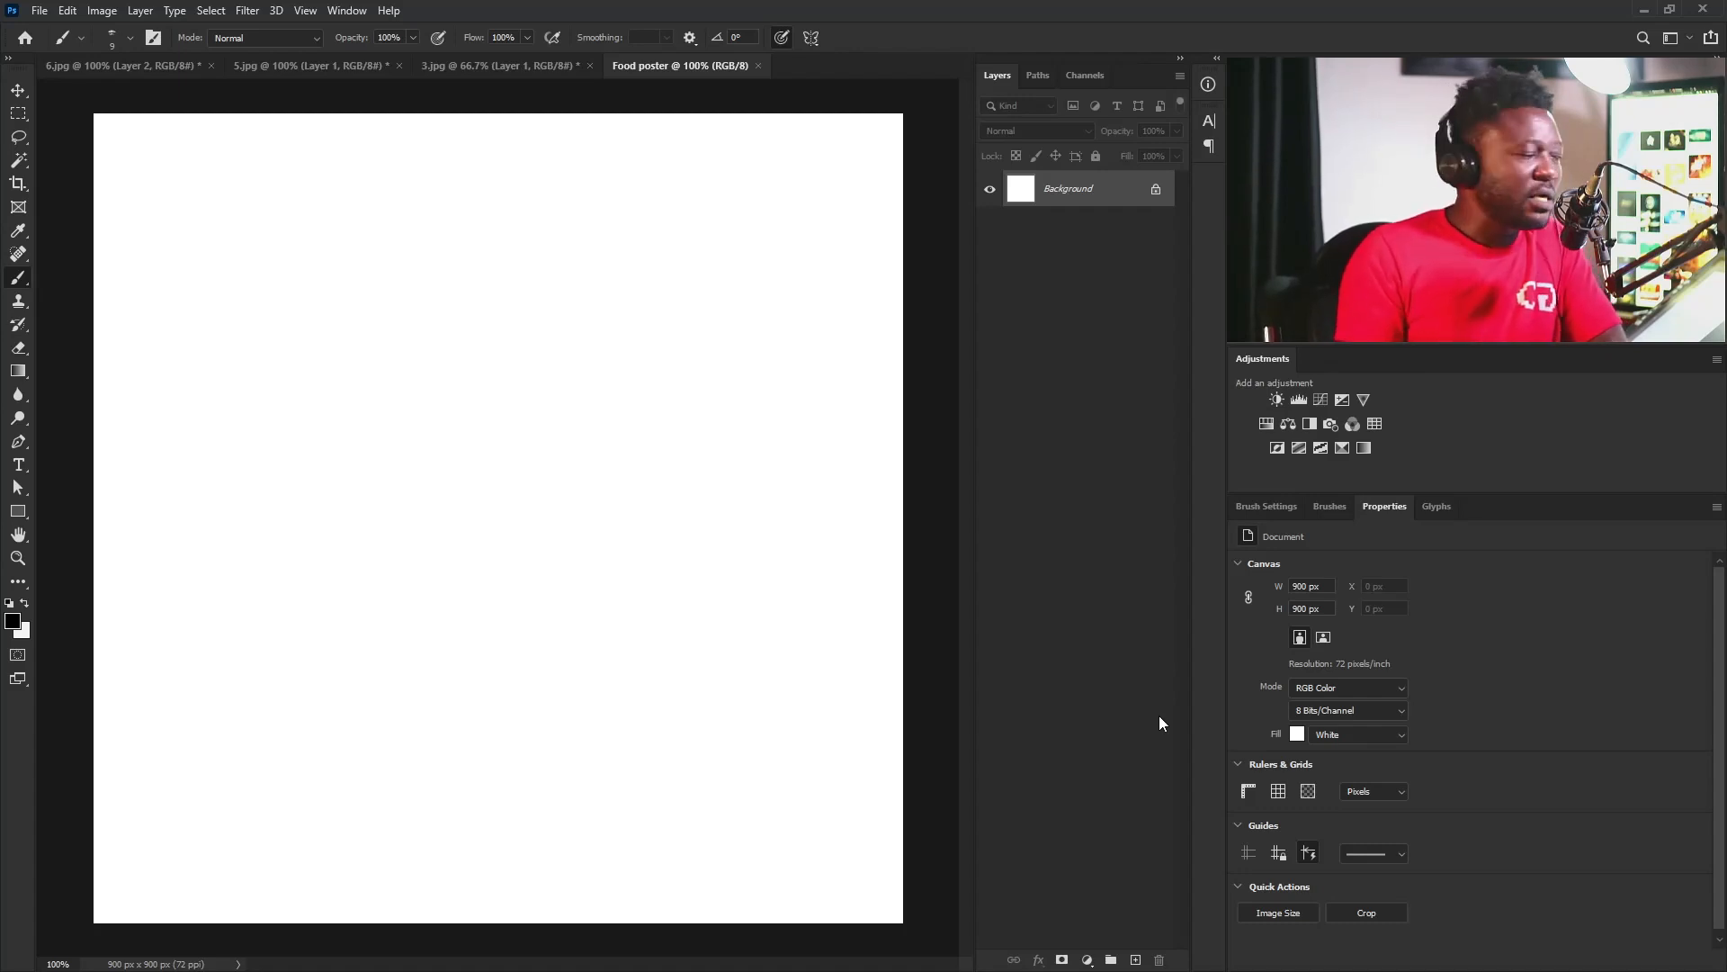
Switch to the 3.jpg document containing the yellow chicken poster.
{"action": "left_click", "coordinate": [531, 72]}
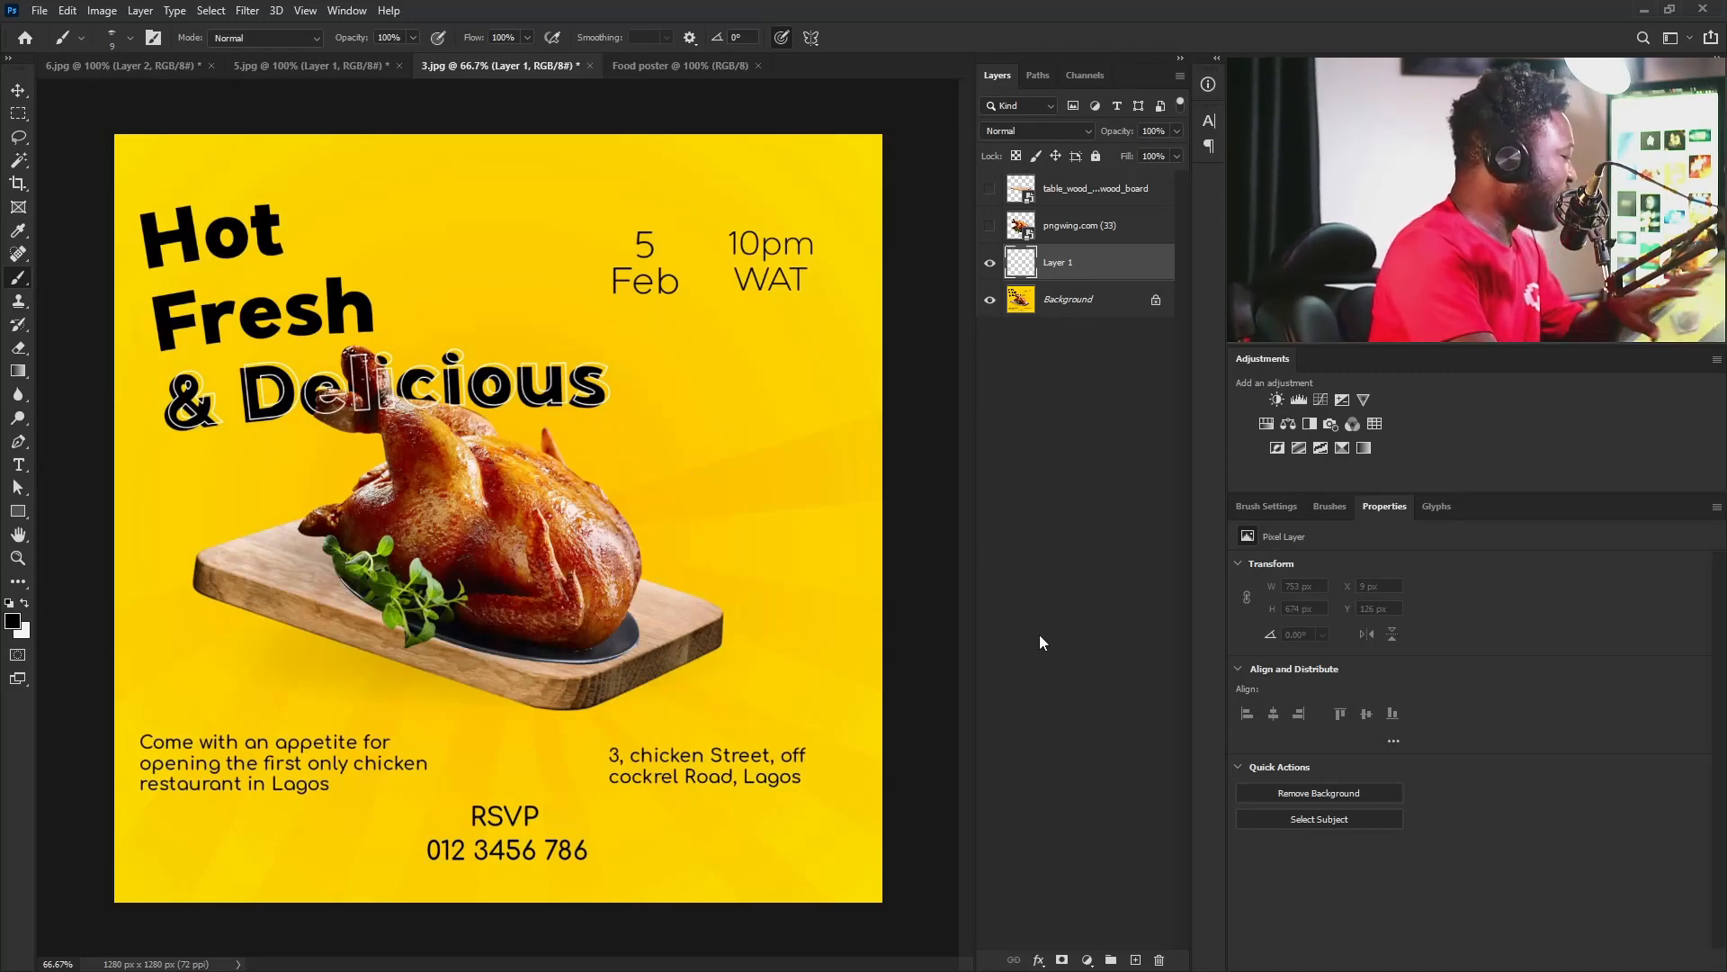
{"action": "left_click", "coordinate": [684, 65]}
{"action": "left_click", "coordinate": [526, 68]}
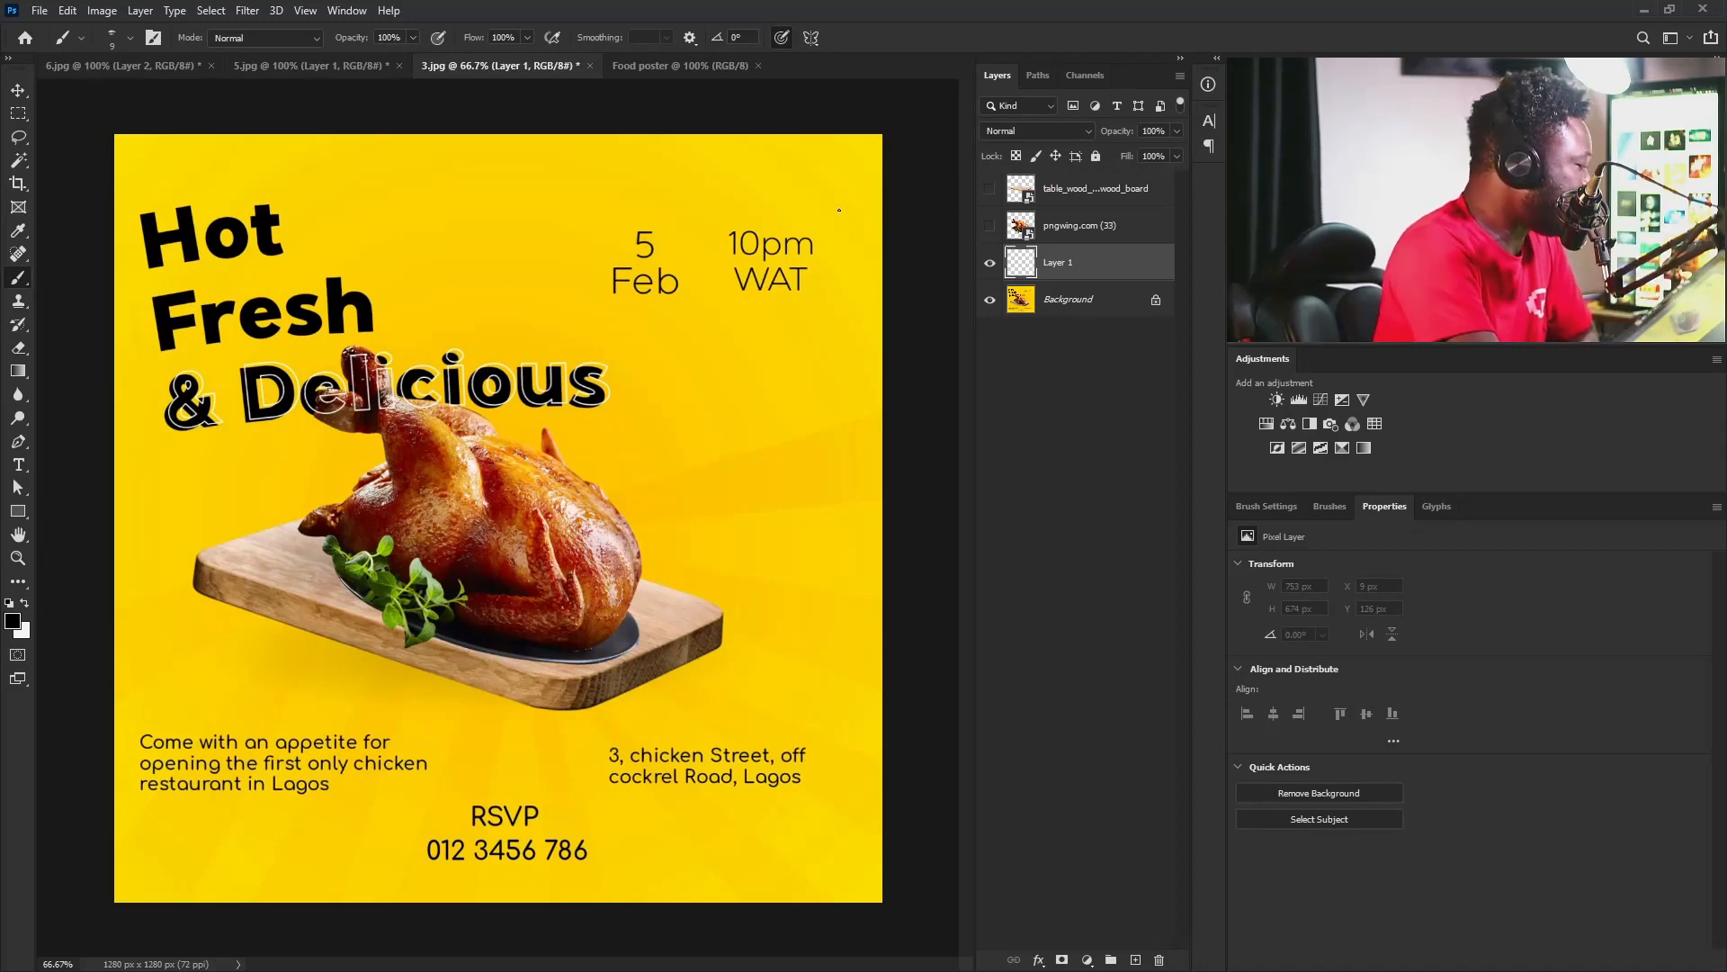
Briefly show the chicken and wood board layers to preview them, hiding both again.
{"action": "left_click", "coordinate": [1048, 235]}
{"action": "left_click", "coordinate": [990, 226]}
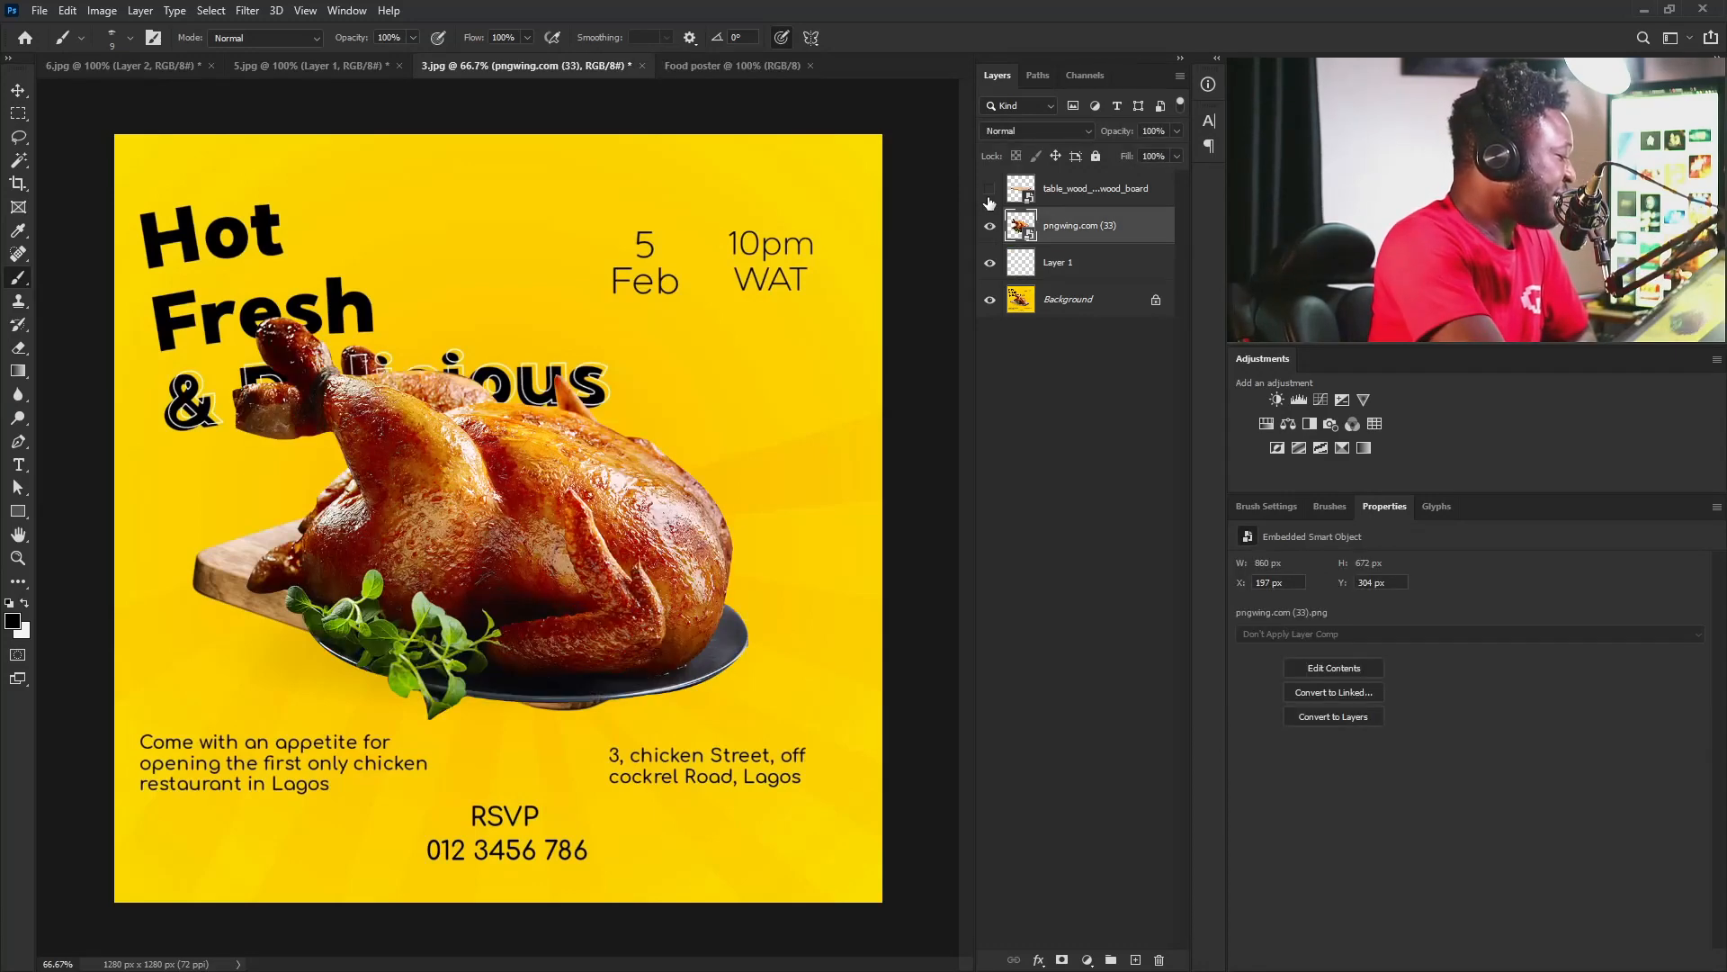
{"action": "left_click", "coordinate": [990, 189]}
{"action": "left_click", "coordinate": [990, 226]}
{"action": "left_click", "coordinate": [990, 189]}
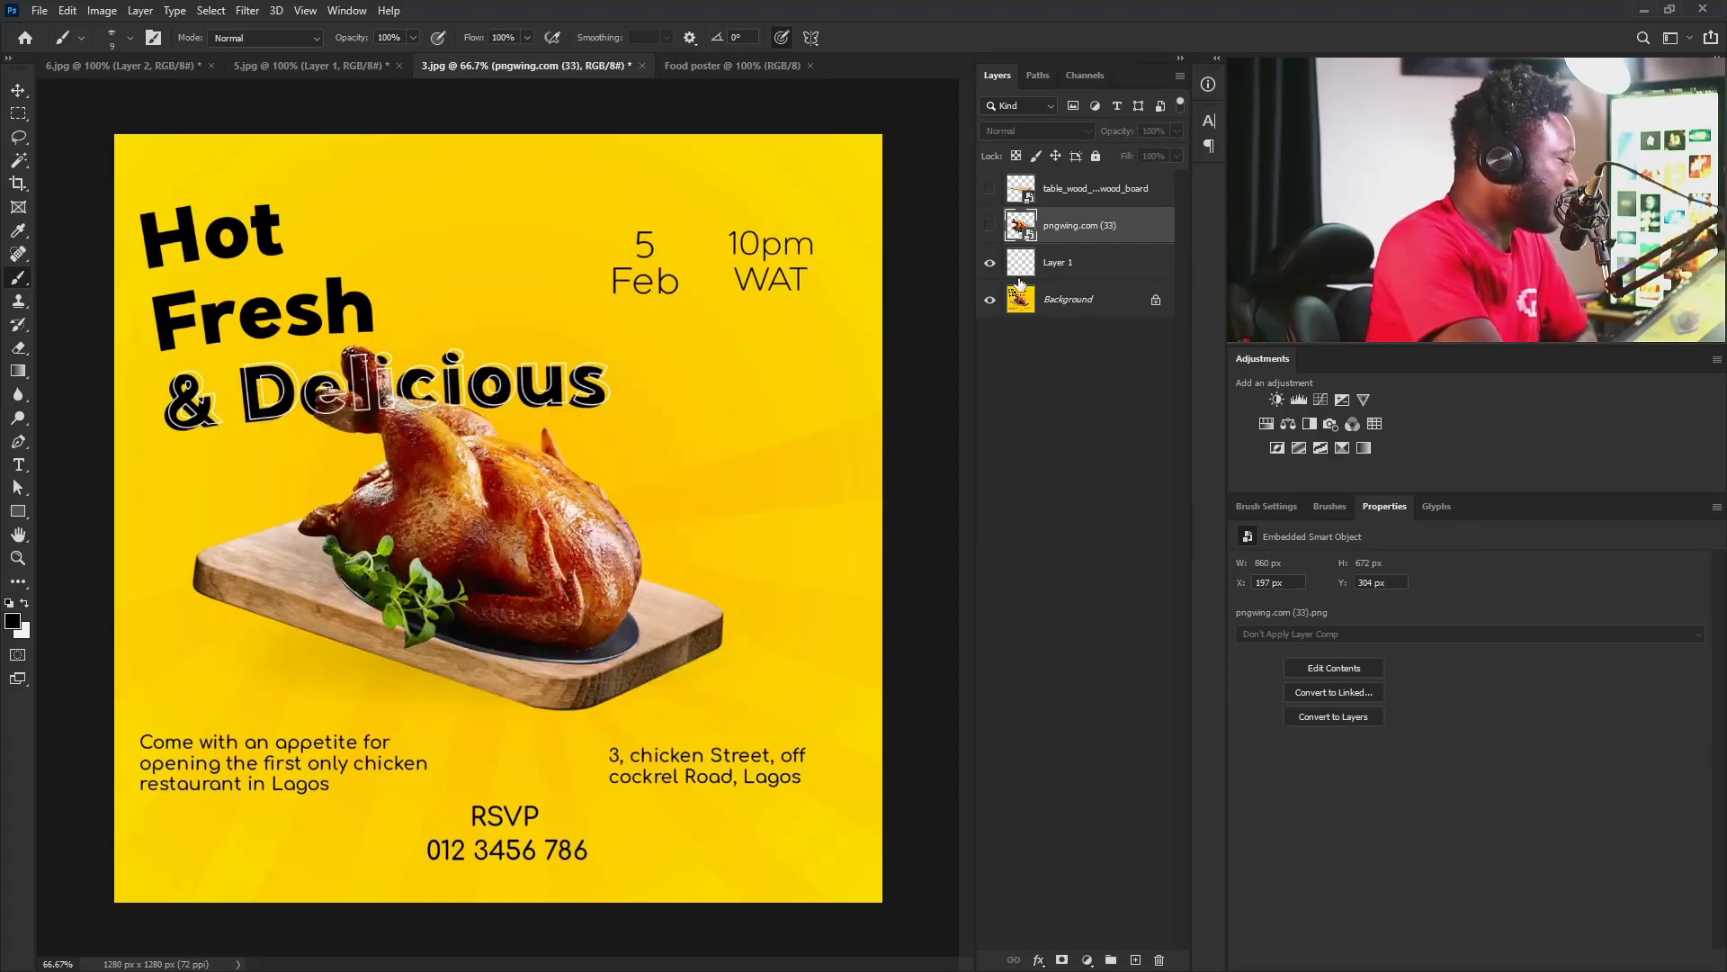
Add a new layer directly above the Background layer and name it BG.
{"action": "left_click", "coordinate": [1027, 302]}
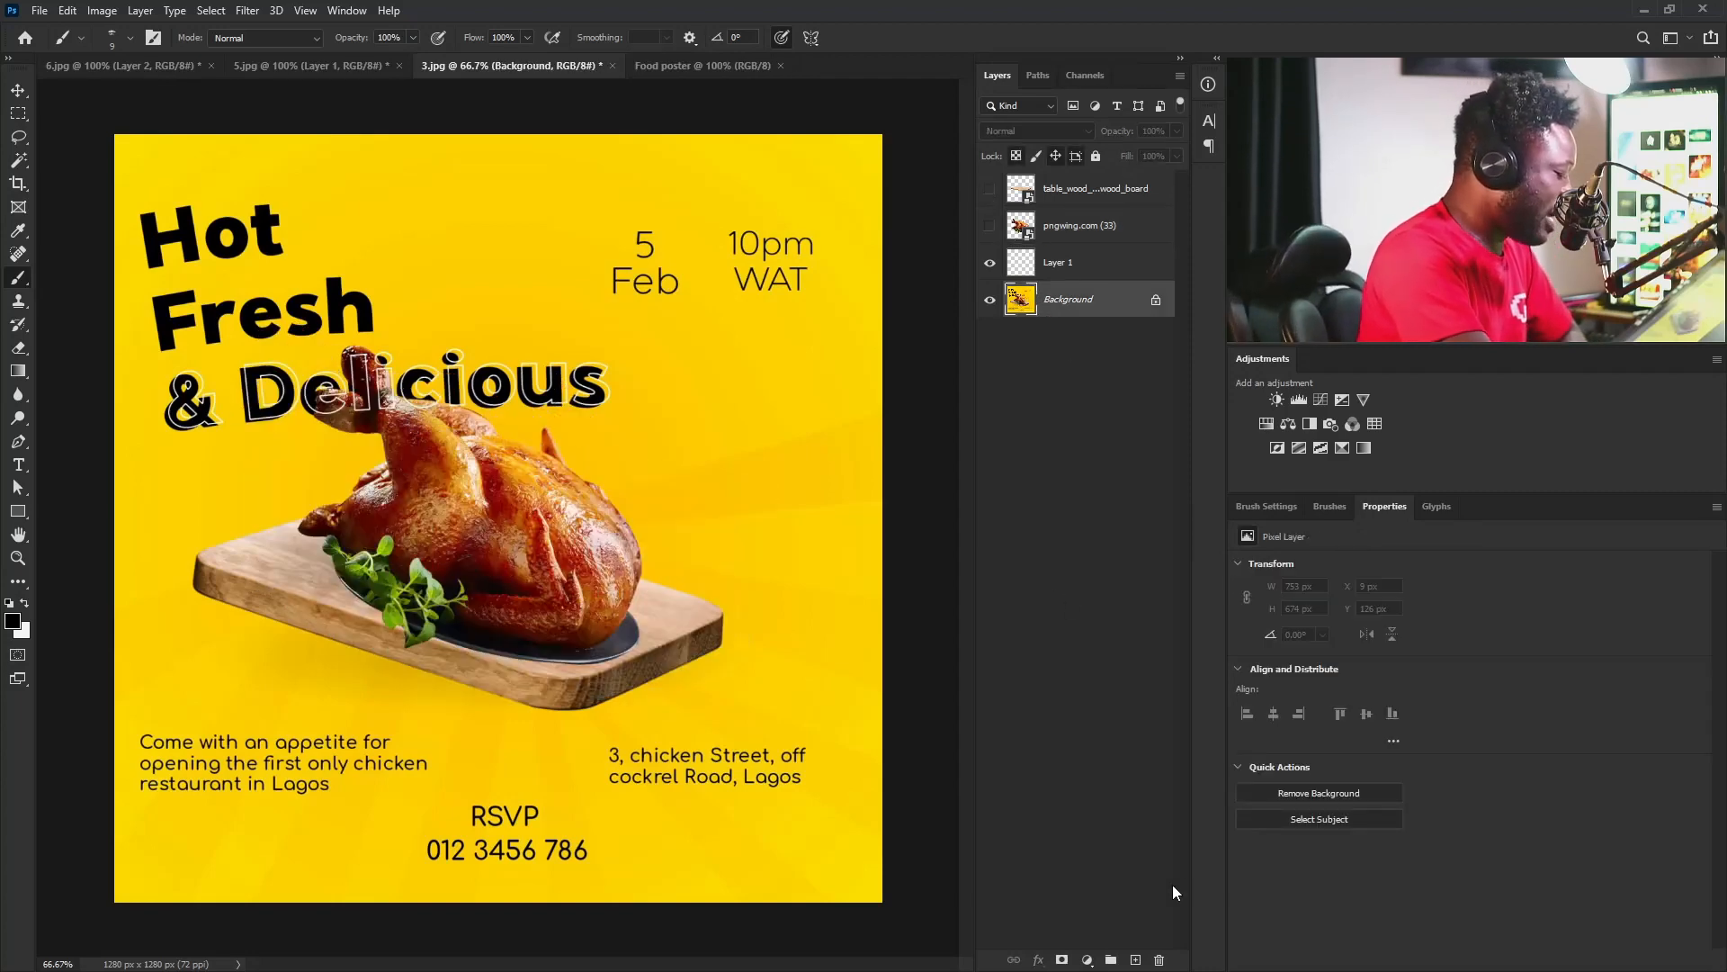
{"action": "left_click", "coordinate": [1136, 958]}
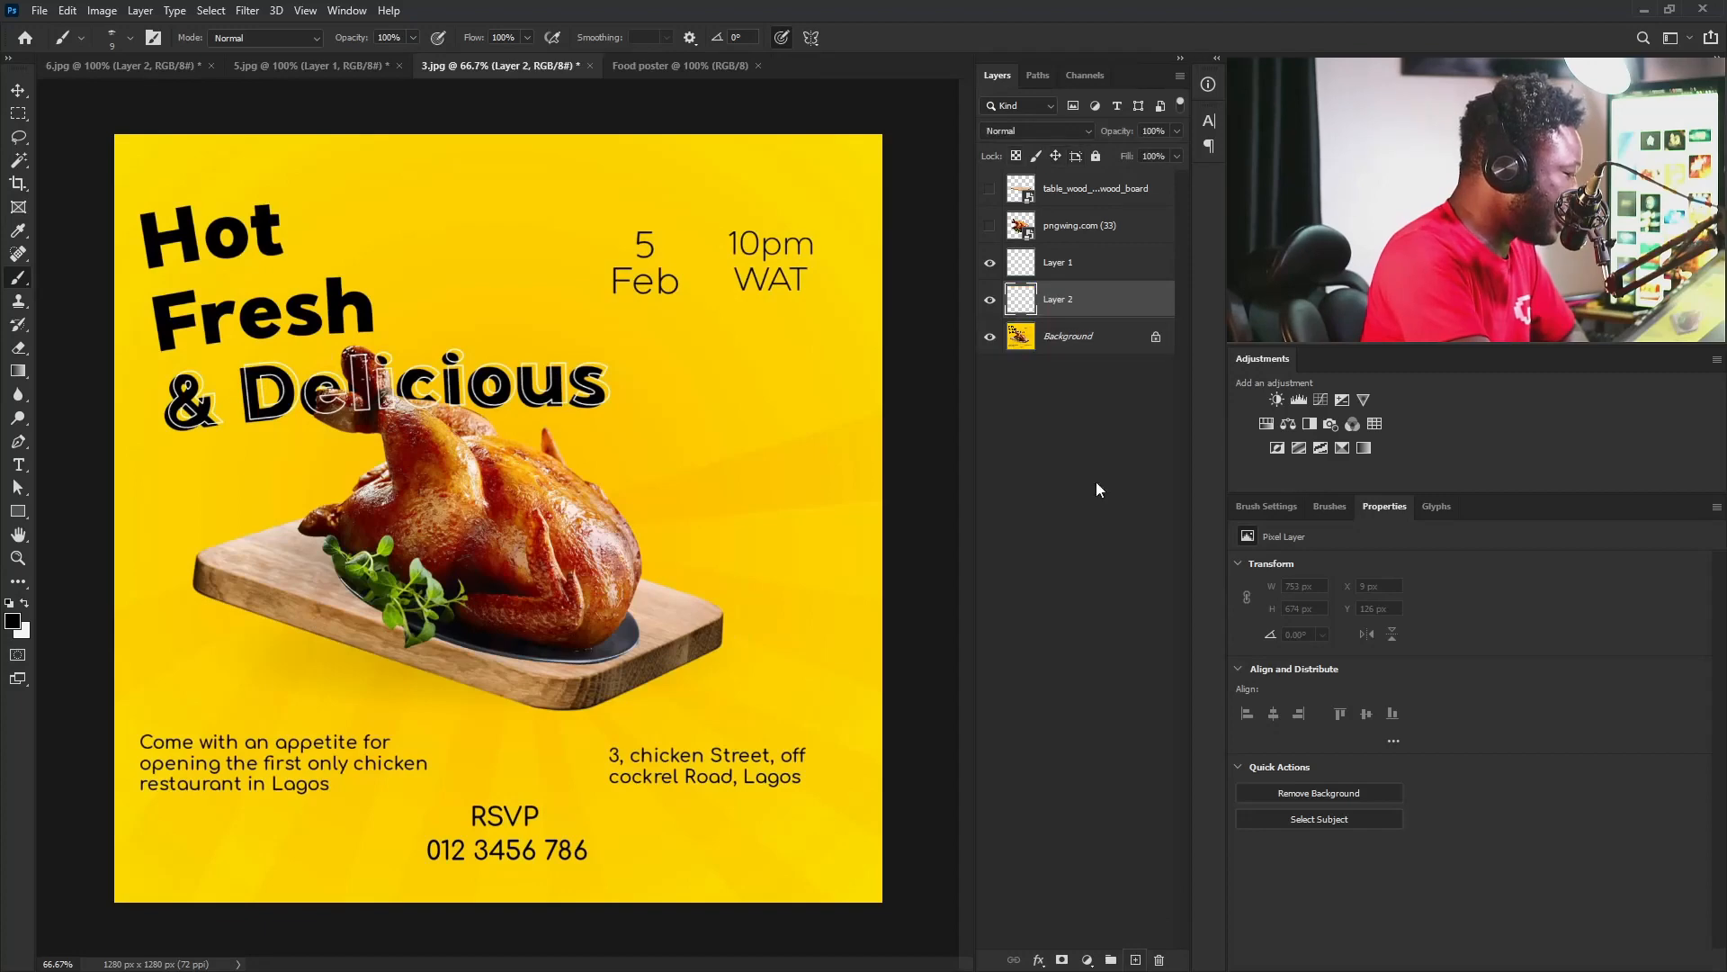
{"action": "double_click", "coordinate": [1076, 300]}
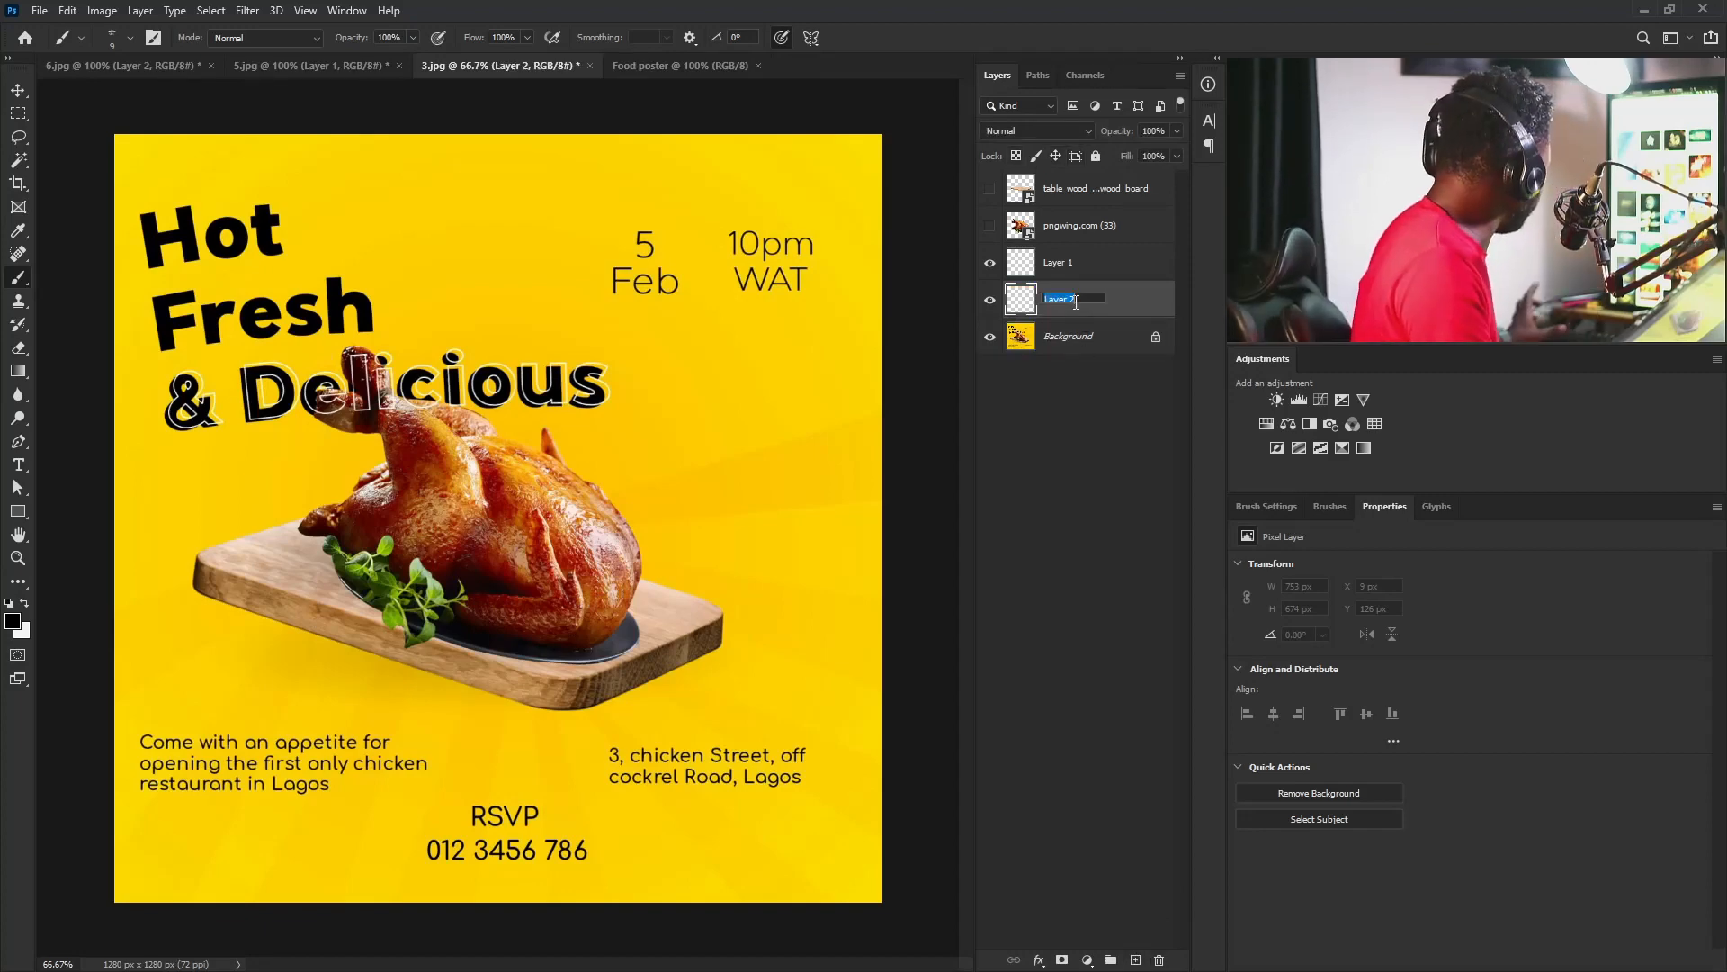
{"action": "type", "text": "BG"}
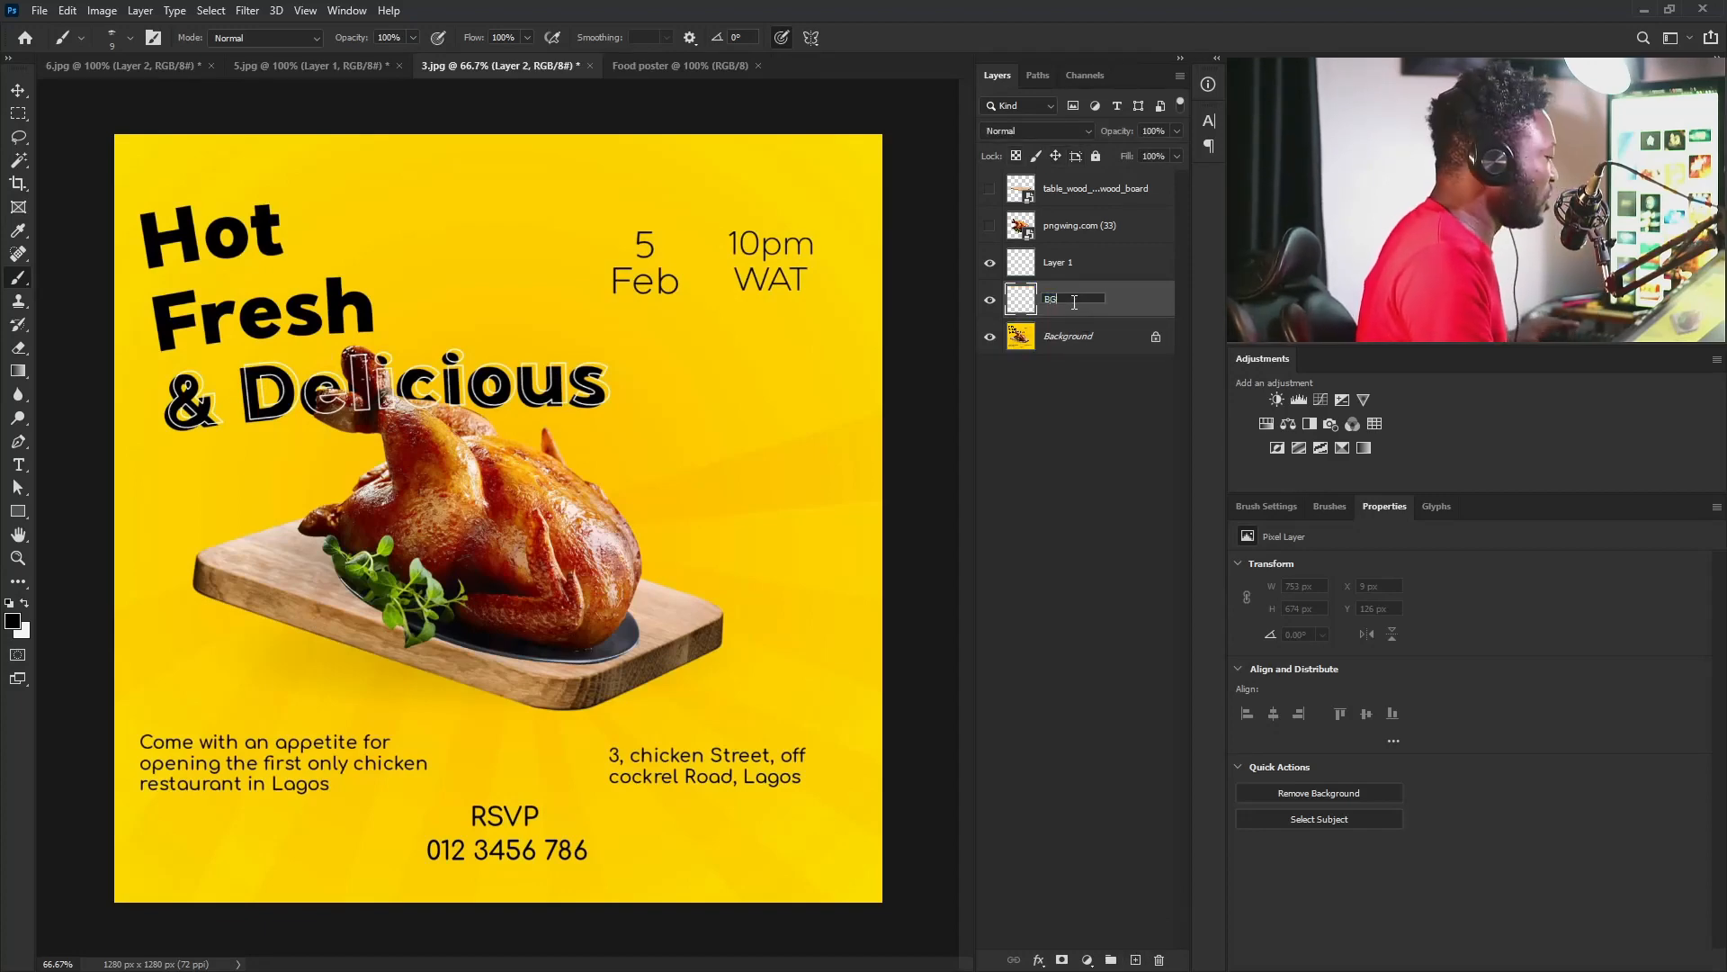
{"action": "left_click", "coordinate": [1149, 291]}
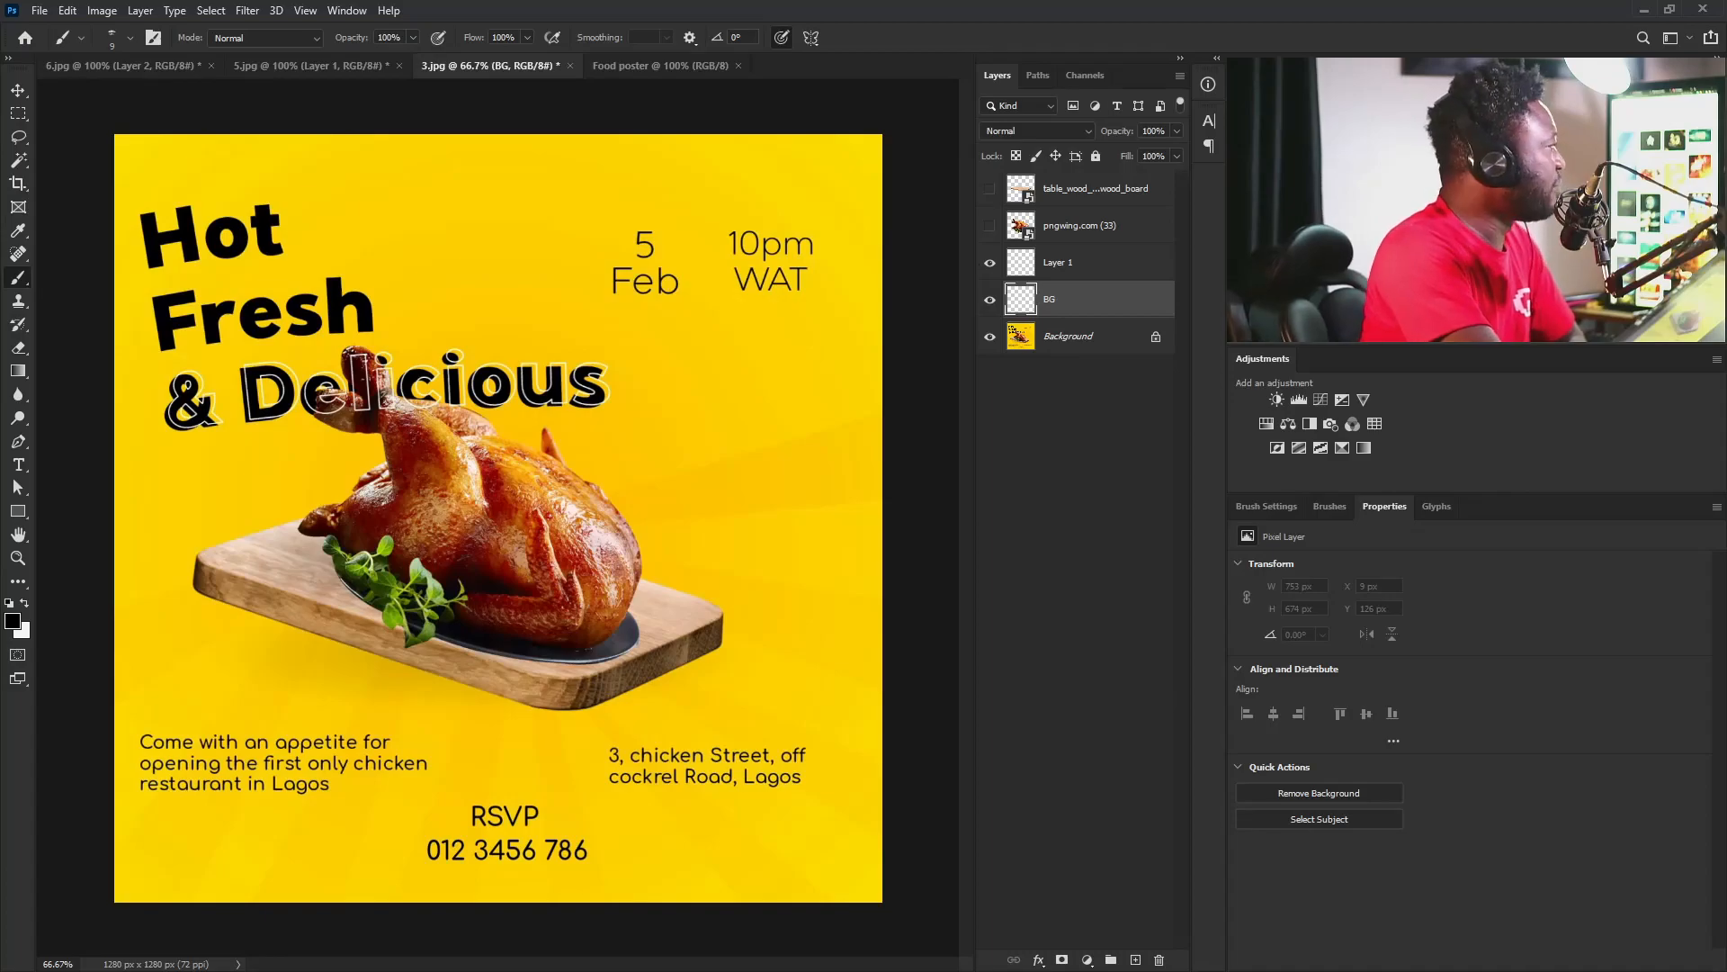
Switch to the browser, copy the restaurant interior photo, paste it into the BG layer and convert that layer to a smart object.
{"action": "key", "text": "alt+Tab"}
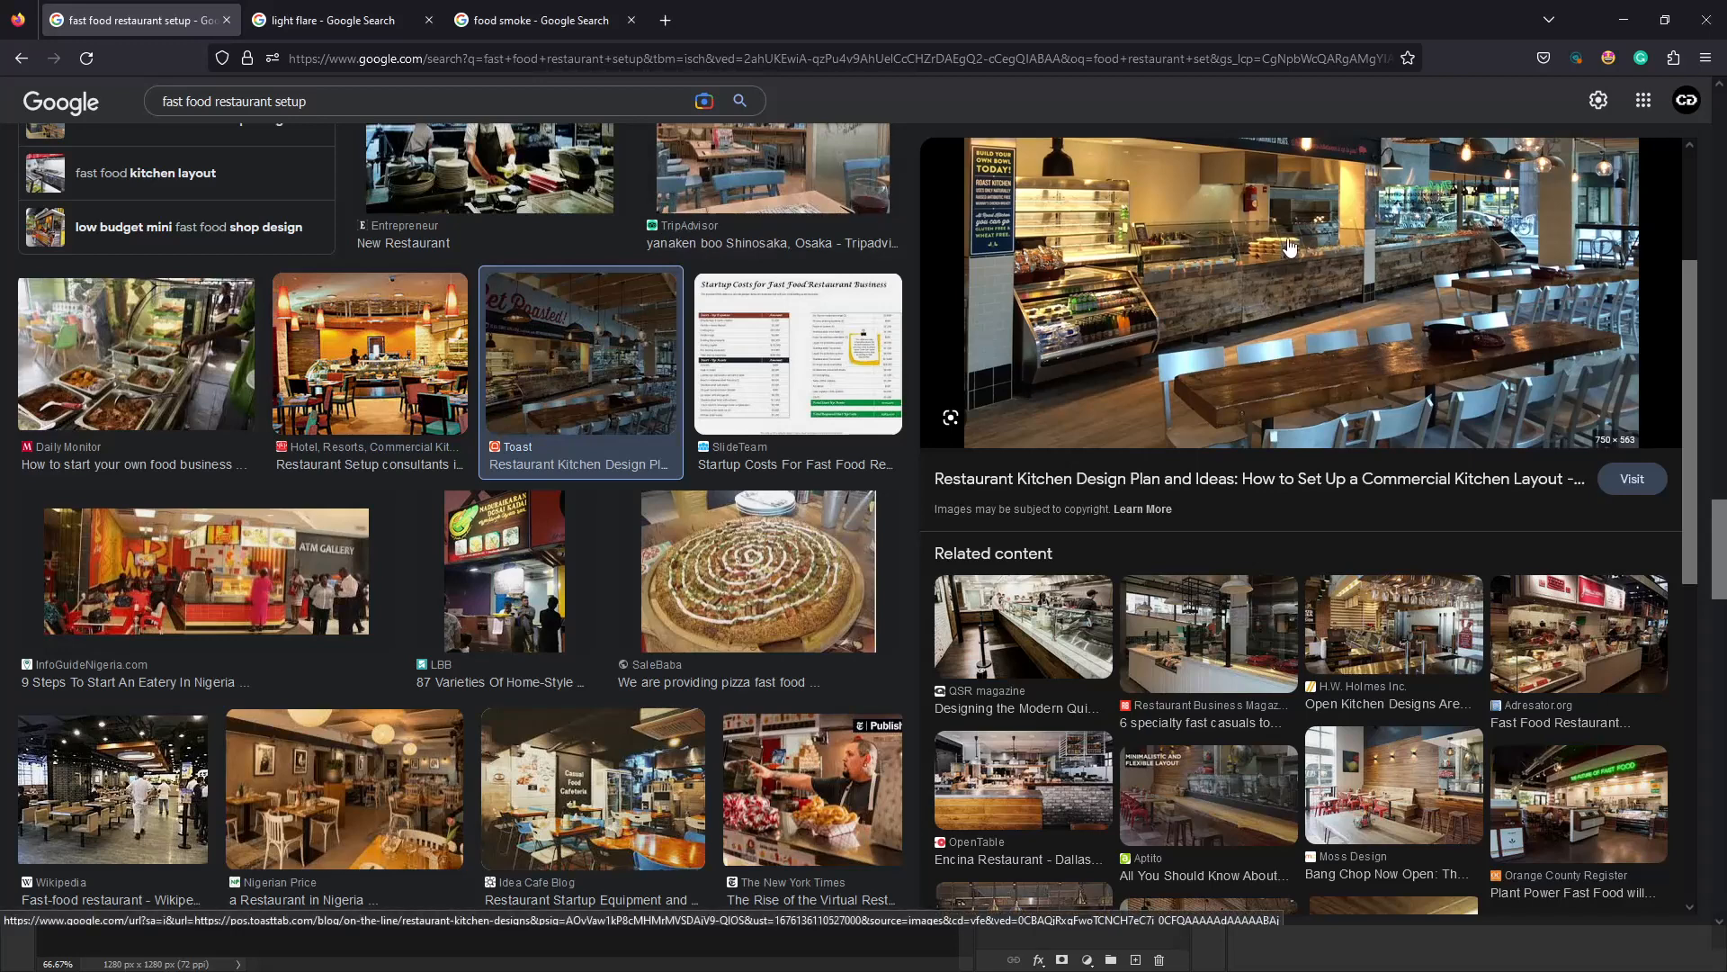
{"action": "left_click", "coordinate": [703, 100]}
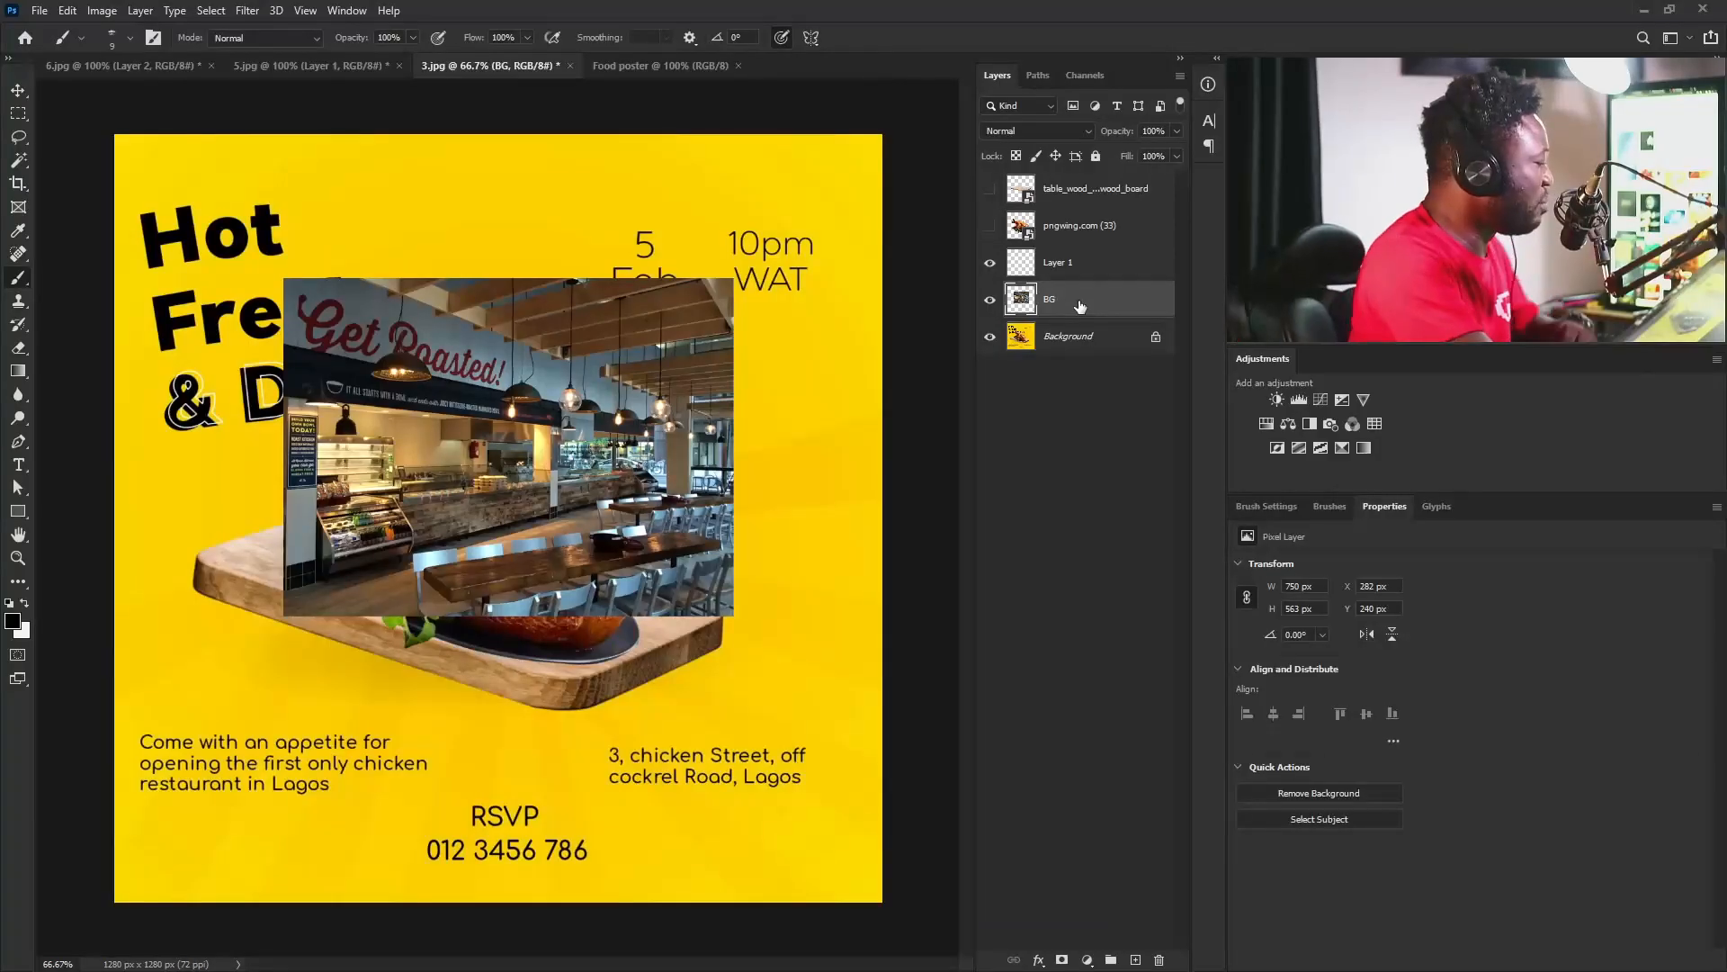
{"action": "right_click", "coordinate": [1079, 299]}
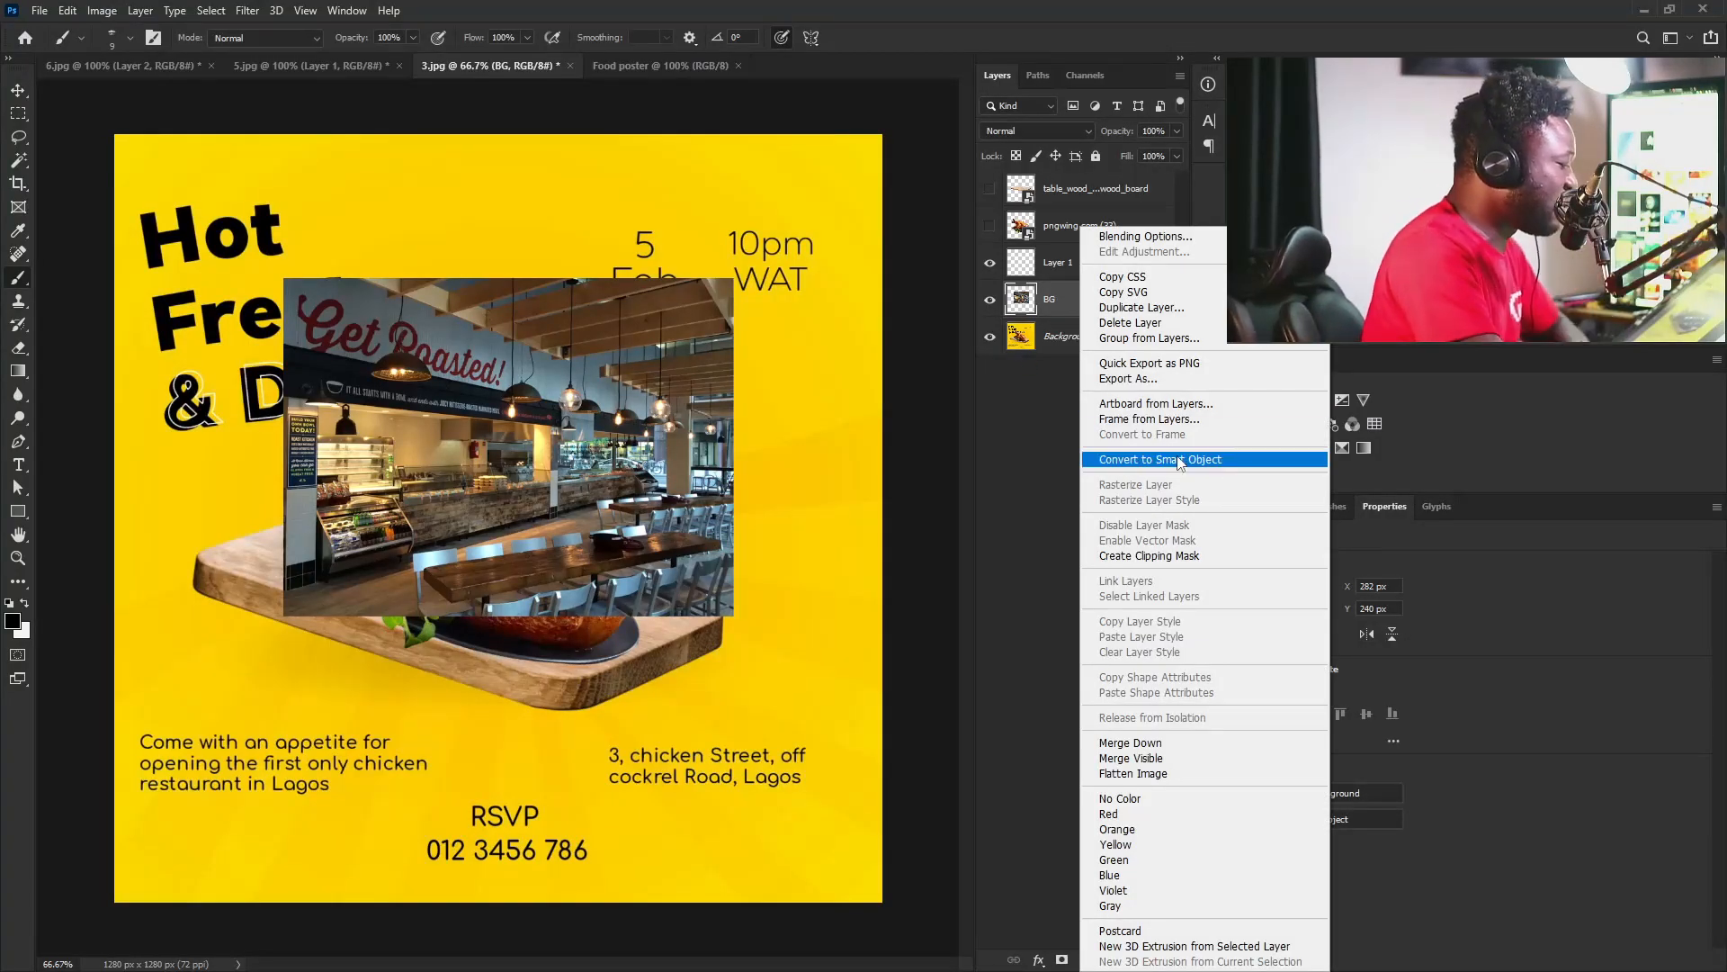
{"action": "left_click", "coordinate": [1178, 459]}
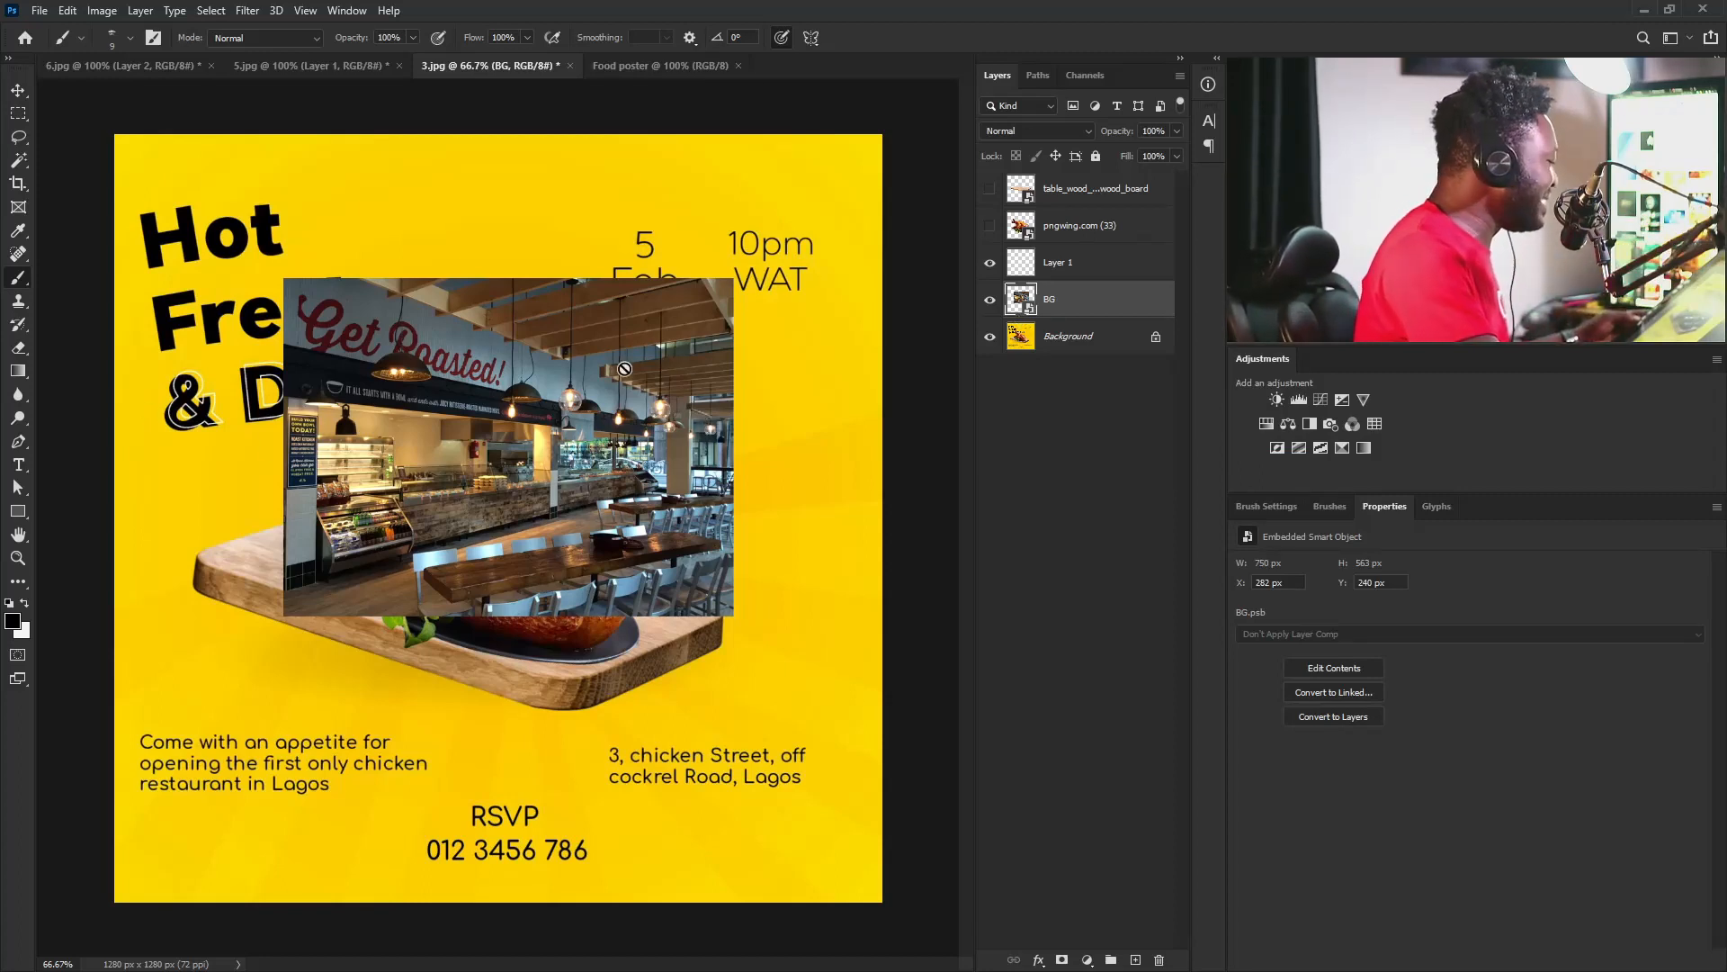
Scale the restaurant photo to about 230% and position it across the upper three quarters of the poster.
{"action": "left_click", "coordinate": [13, 93]}
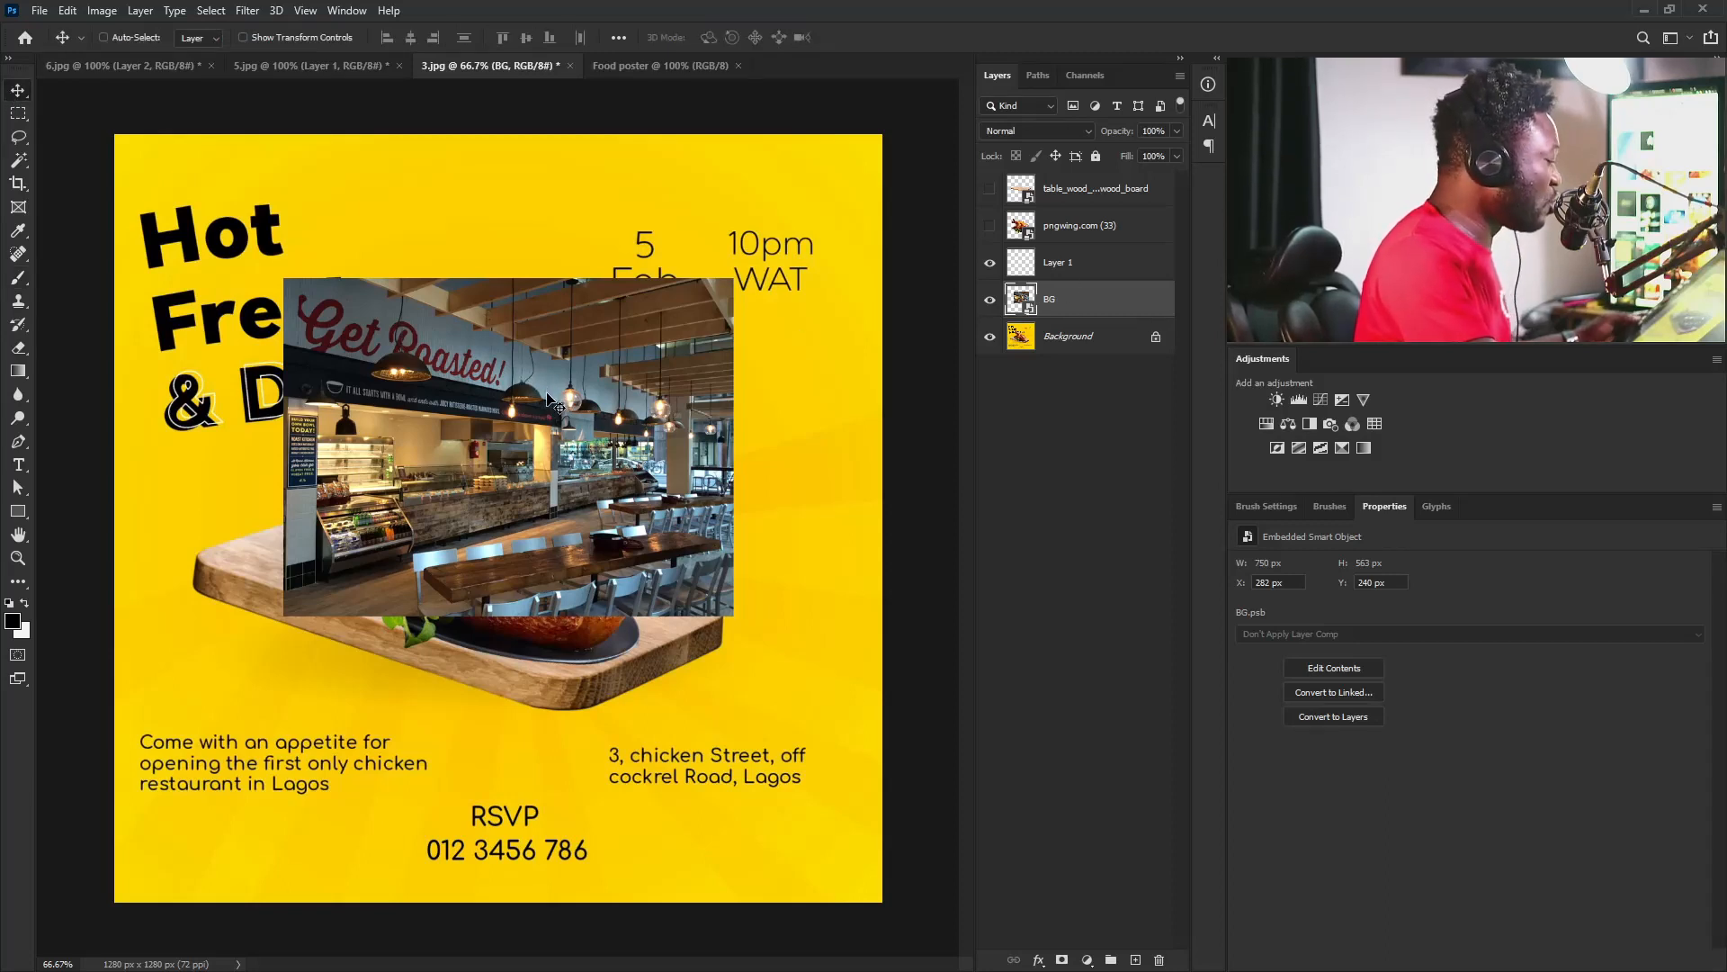
{"action": "key", "text": "ctrl+t"}
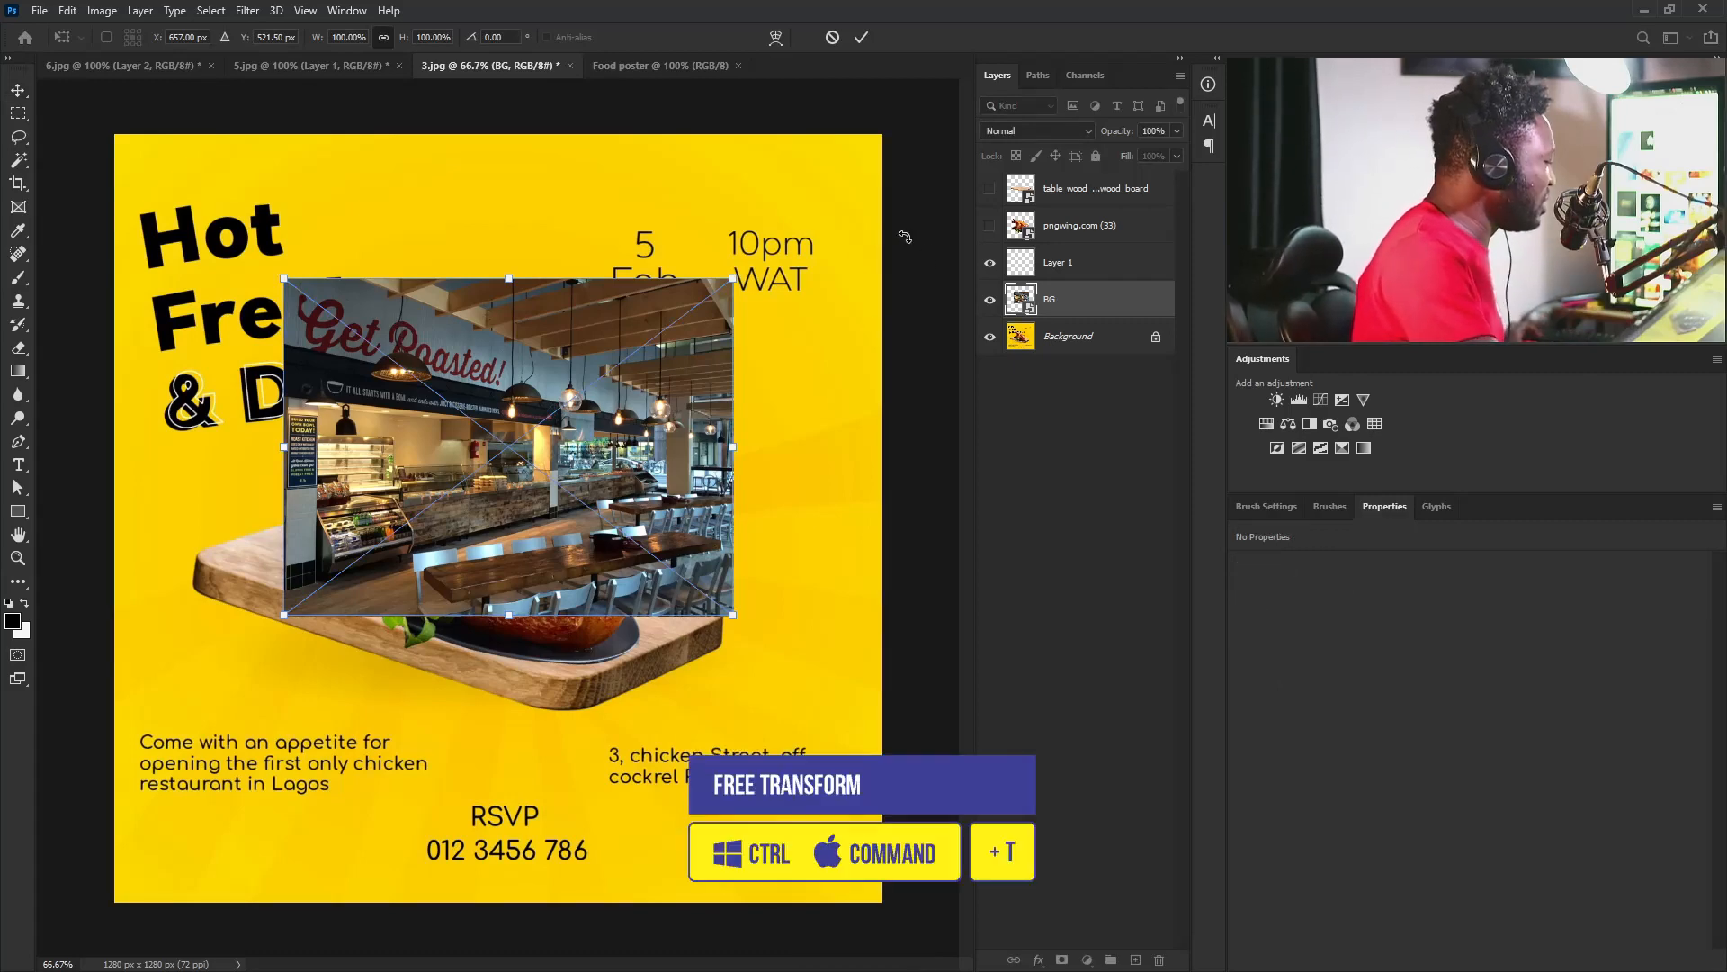
{"action": "left_click_drag", "start_coordinate": [732, 278], "coordinate": [1083, 131]}
{"action": "left_click_drag", "start_coordinate": [781, 594], "coordinate": [709, 468]}
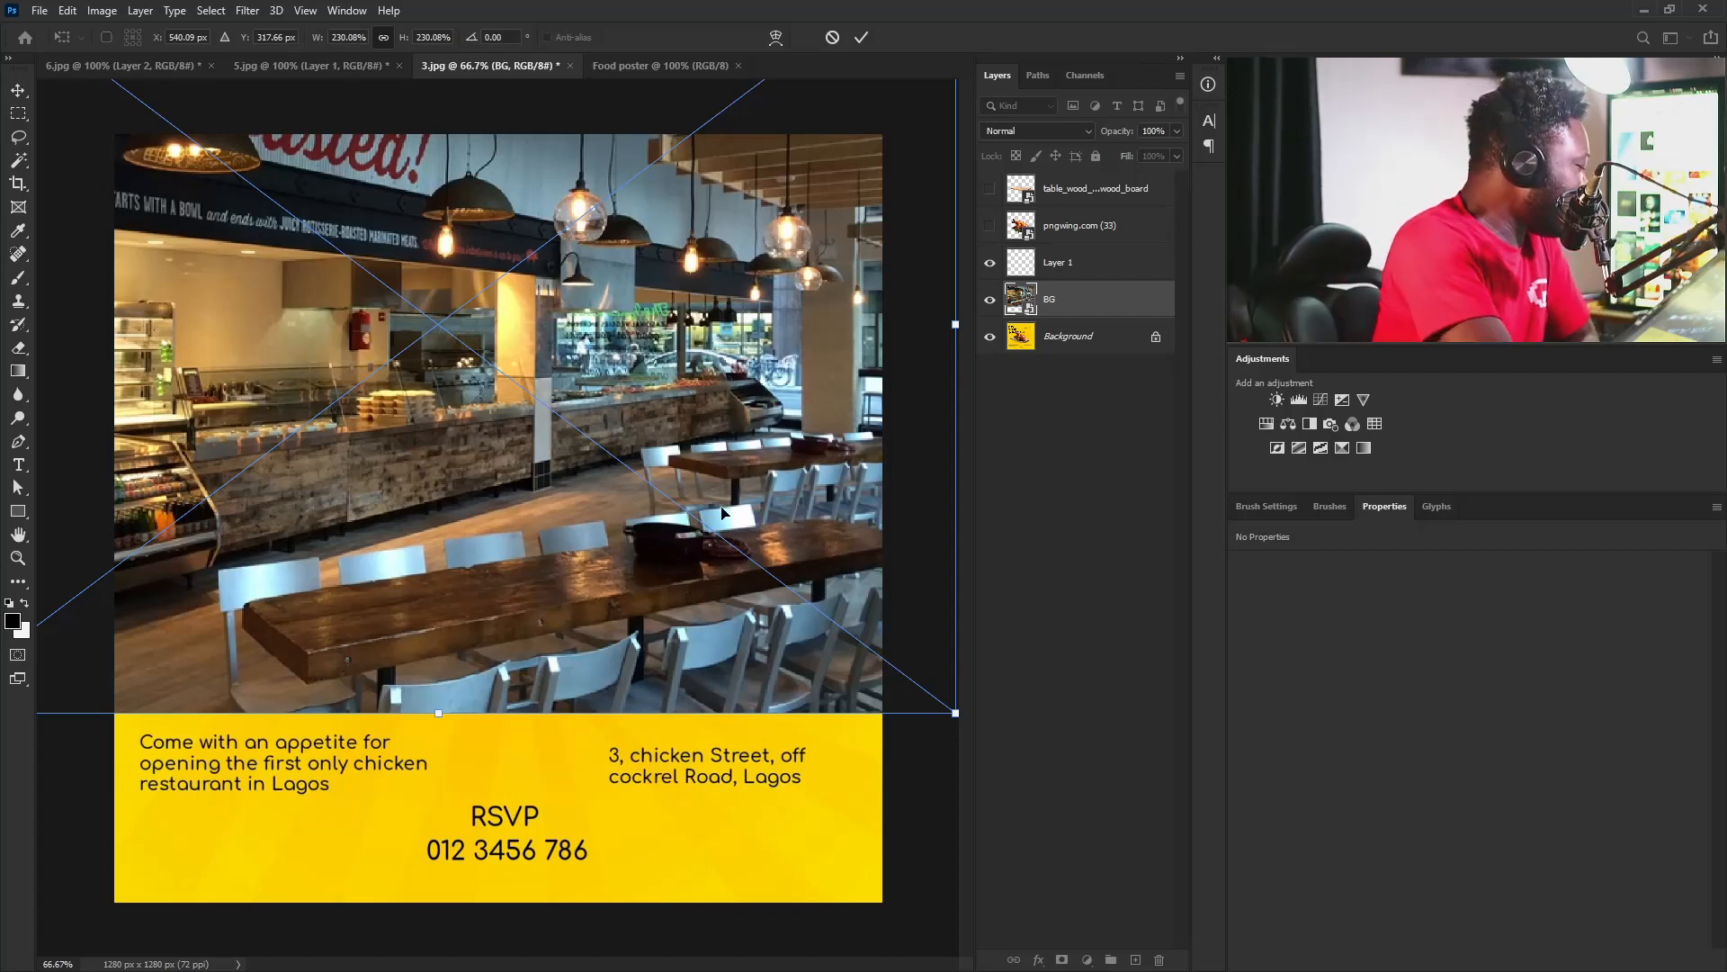
{"action": "key", "text": "Return"}
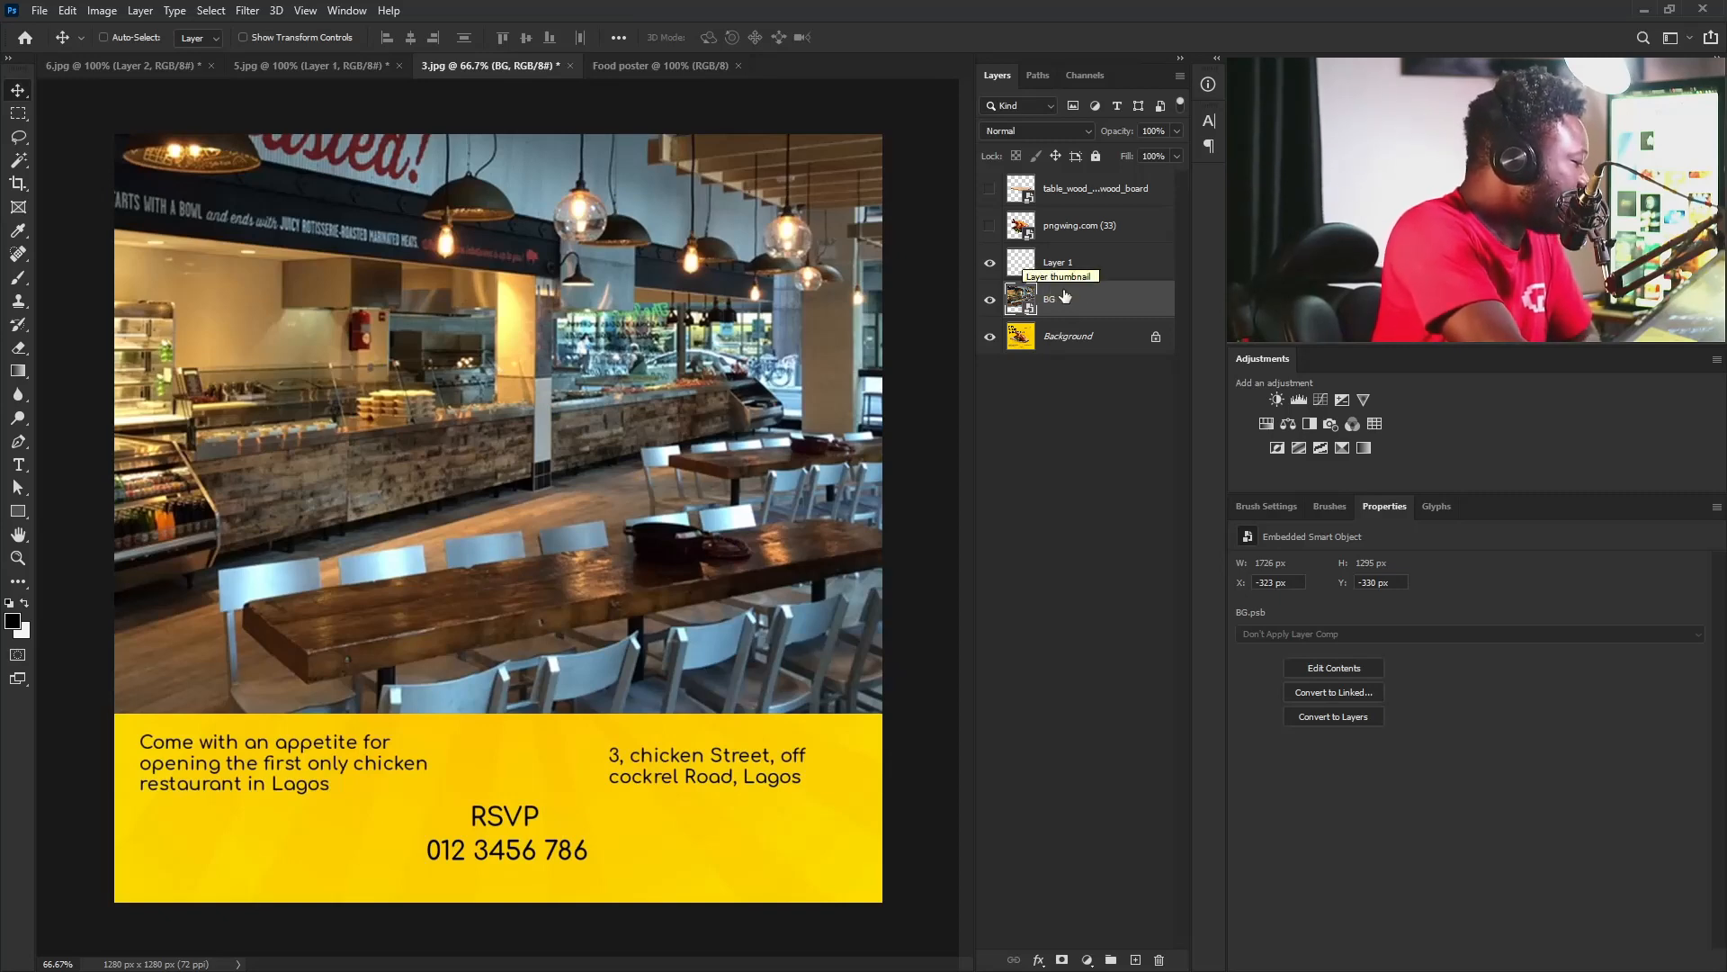
Show the wood board and chicken layers and place the board layer directly beneath the chicken.
{"action": "left_click", "coordinate": [1030, 193]}
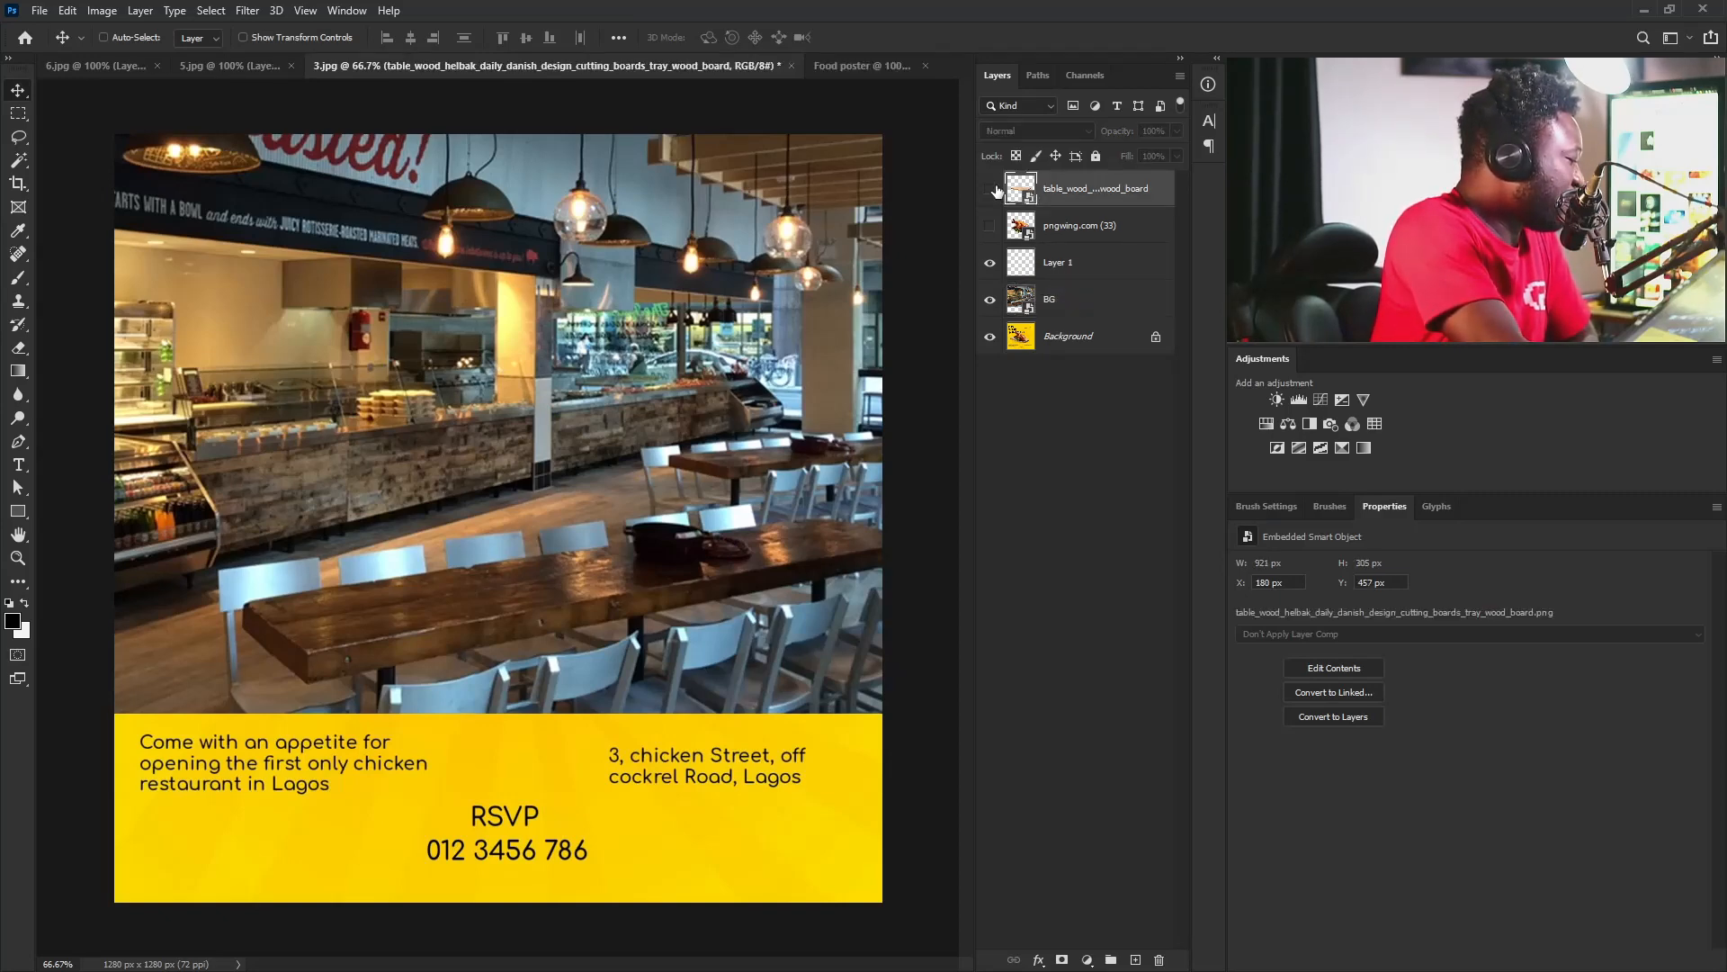
{"action": "left_click", "coordinate": [990, 189]}
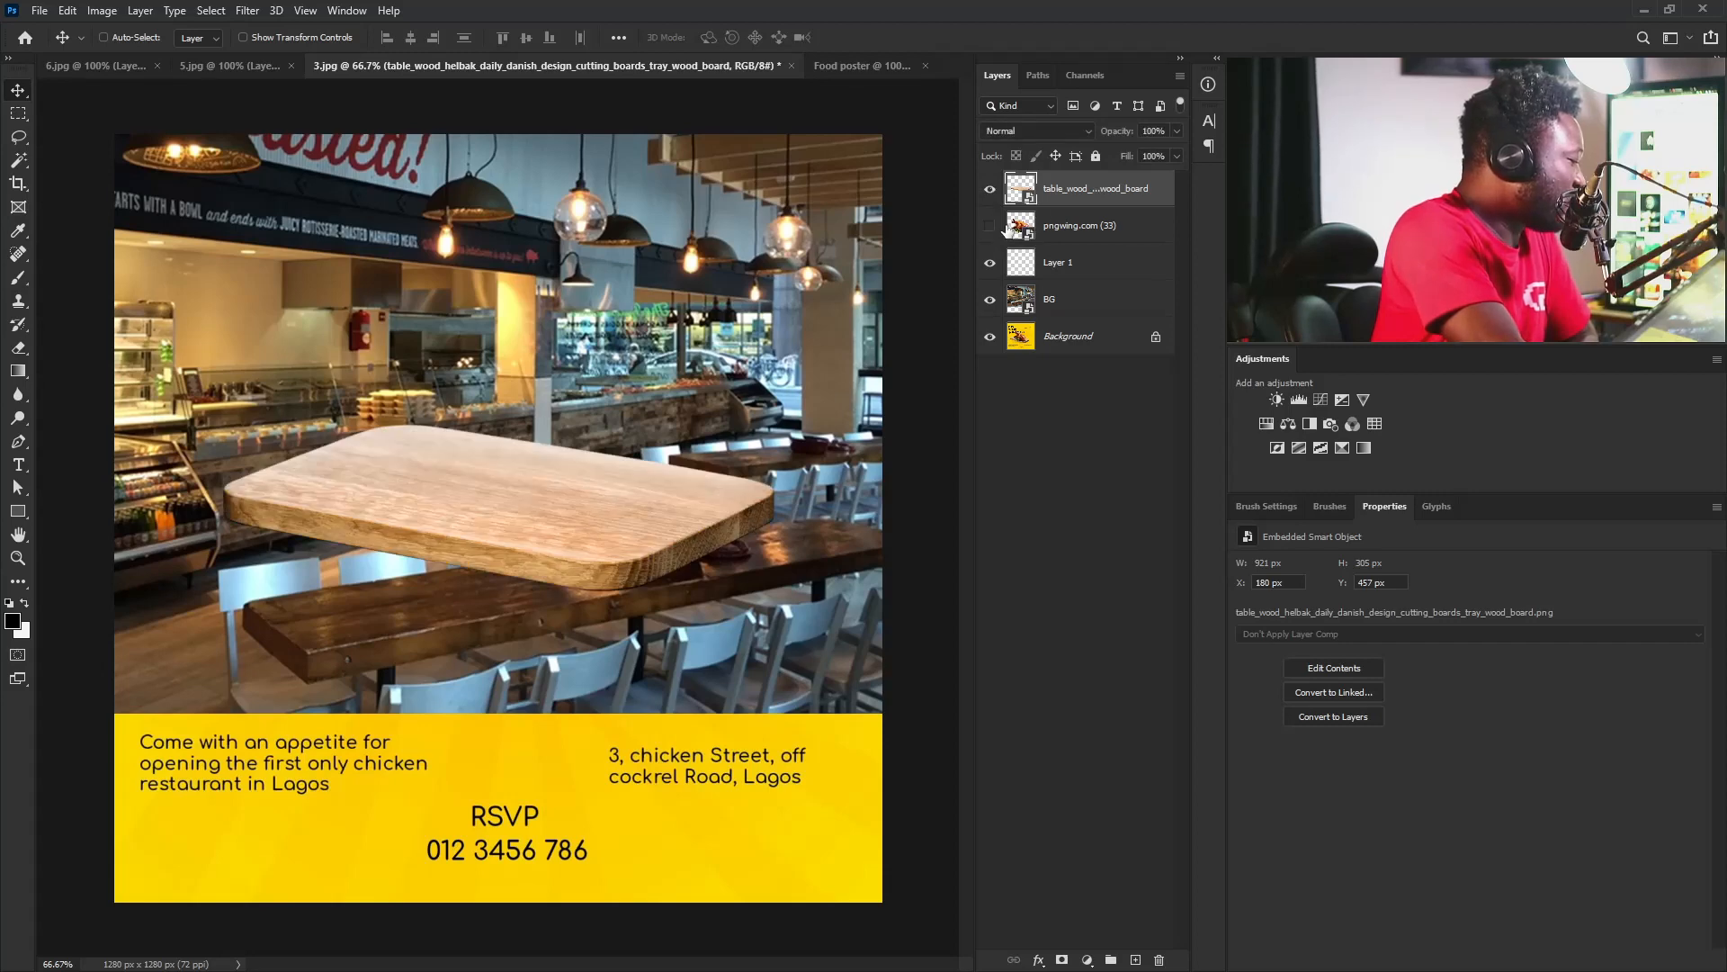
{"action": "left_click", "coordinate": [989, 233]}
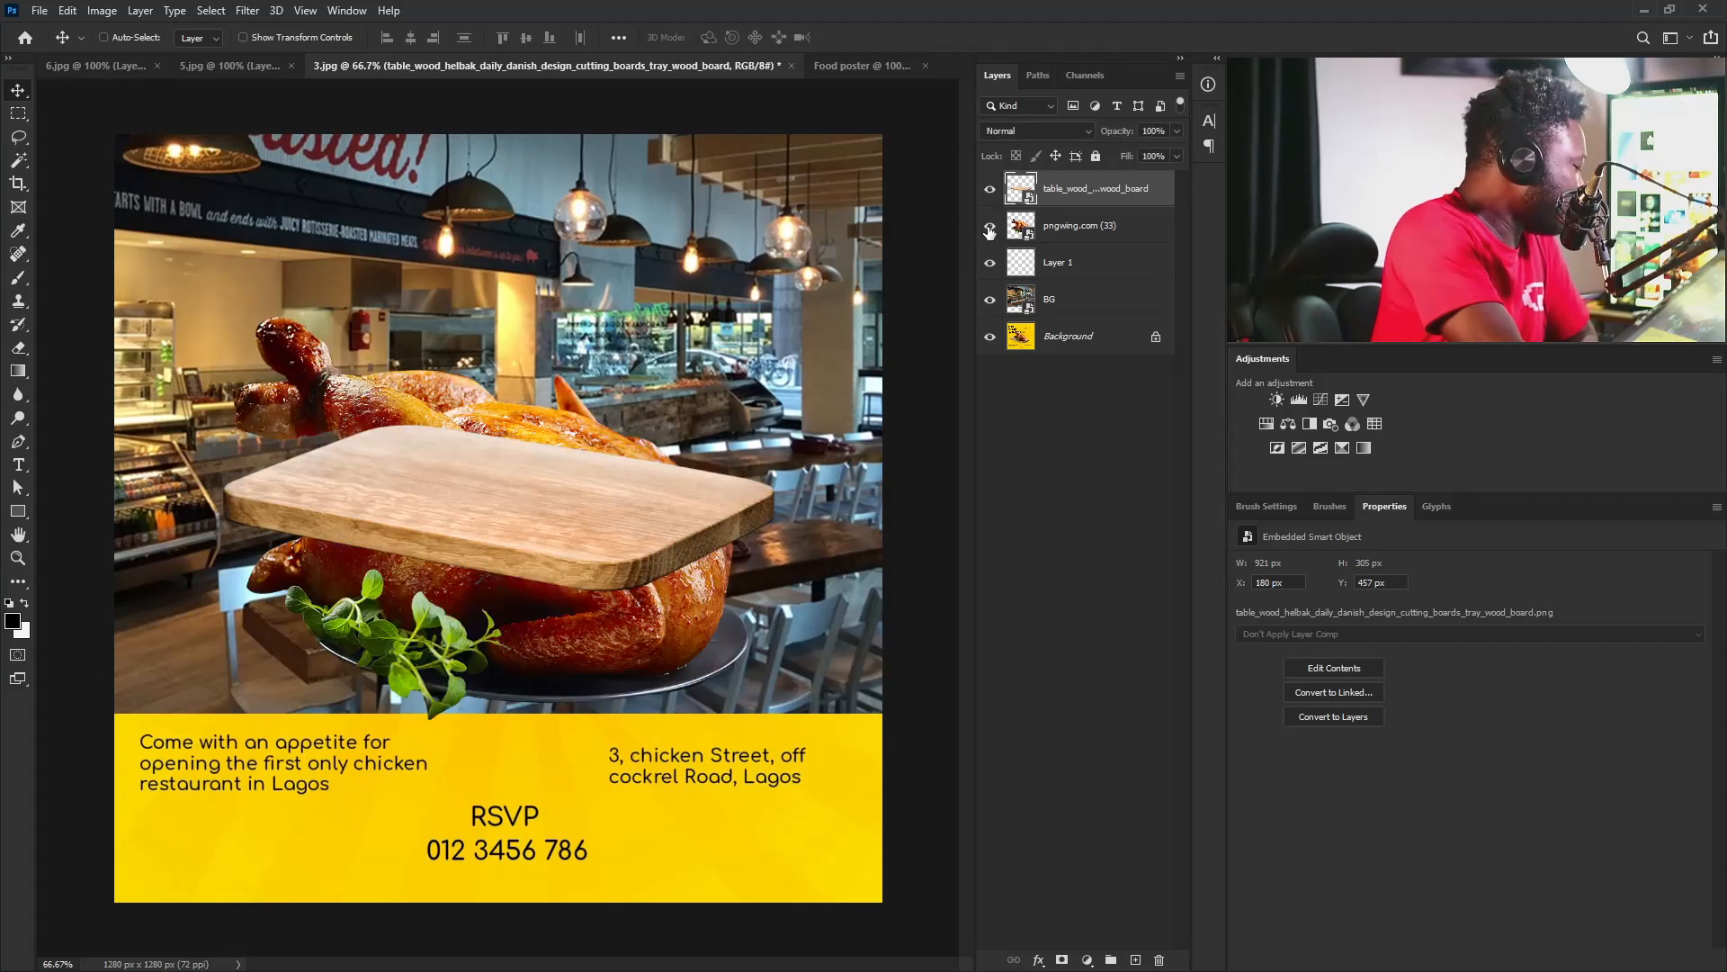
{"action": "left_click_drag", "start_coordinate": [1061, 199], "coordinate": [1066, 238]}
{"action": "left_click", "coordinate": [1080, 204]}
With layer auto-select enabled, set the chicken on the wood board lower in the poster and enlarge it to about 891 x 696 px.
{"action": "left_click", "coordinate": [103, 37]}
{"action": "left_click_drag", "start_coordinate": [661, 499], "coordinate": [604, 571]}
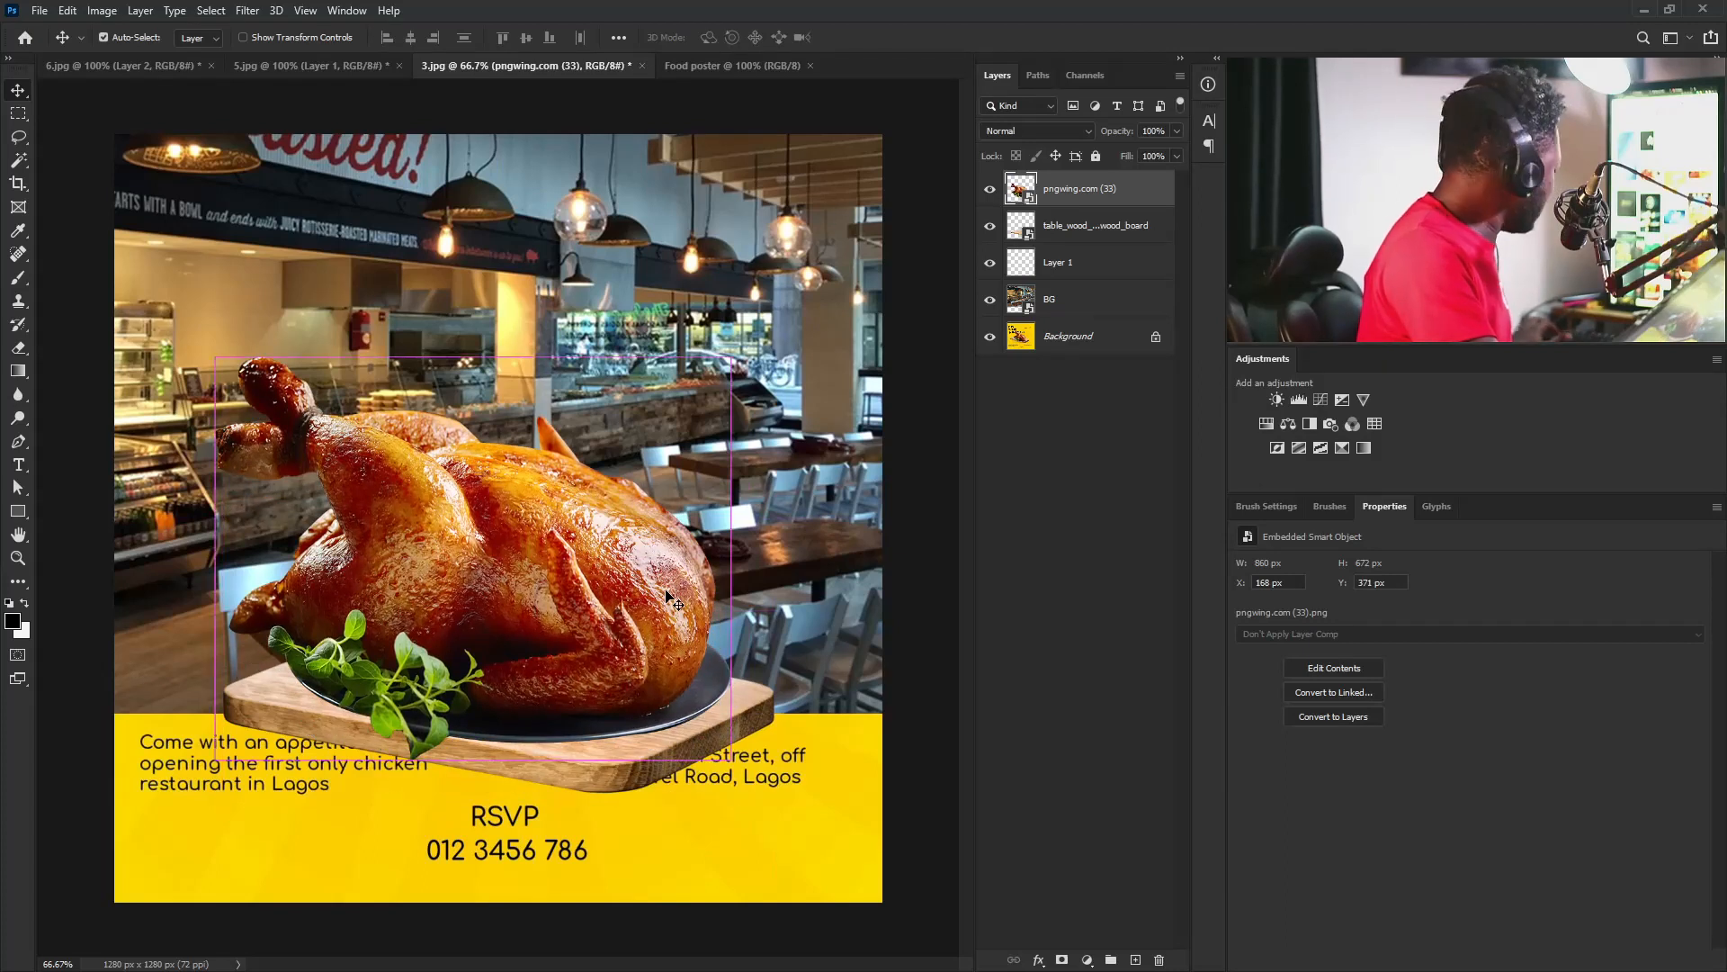
{"action": "key", "text": "ctrl+t"}
{"action": "left_click_drag", "start_coordinate": [732, 357], "coordinate": [829, 282]}
{"action": "key", "text": "Return"}
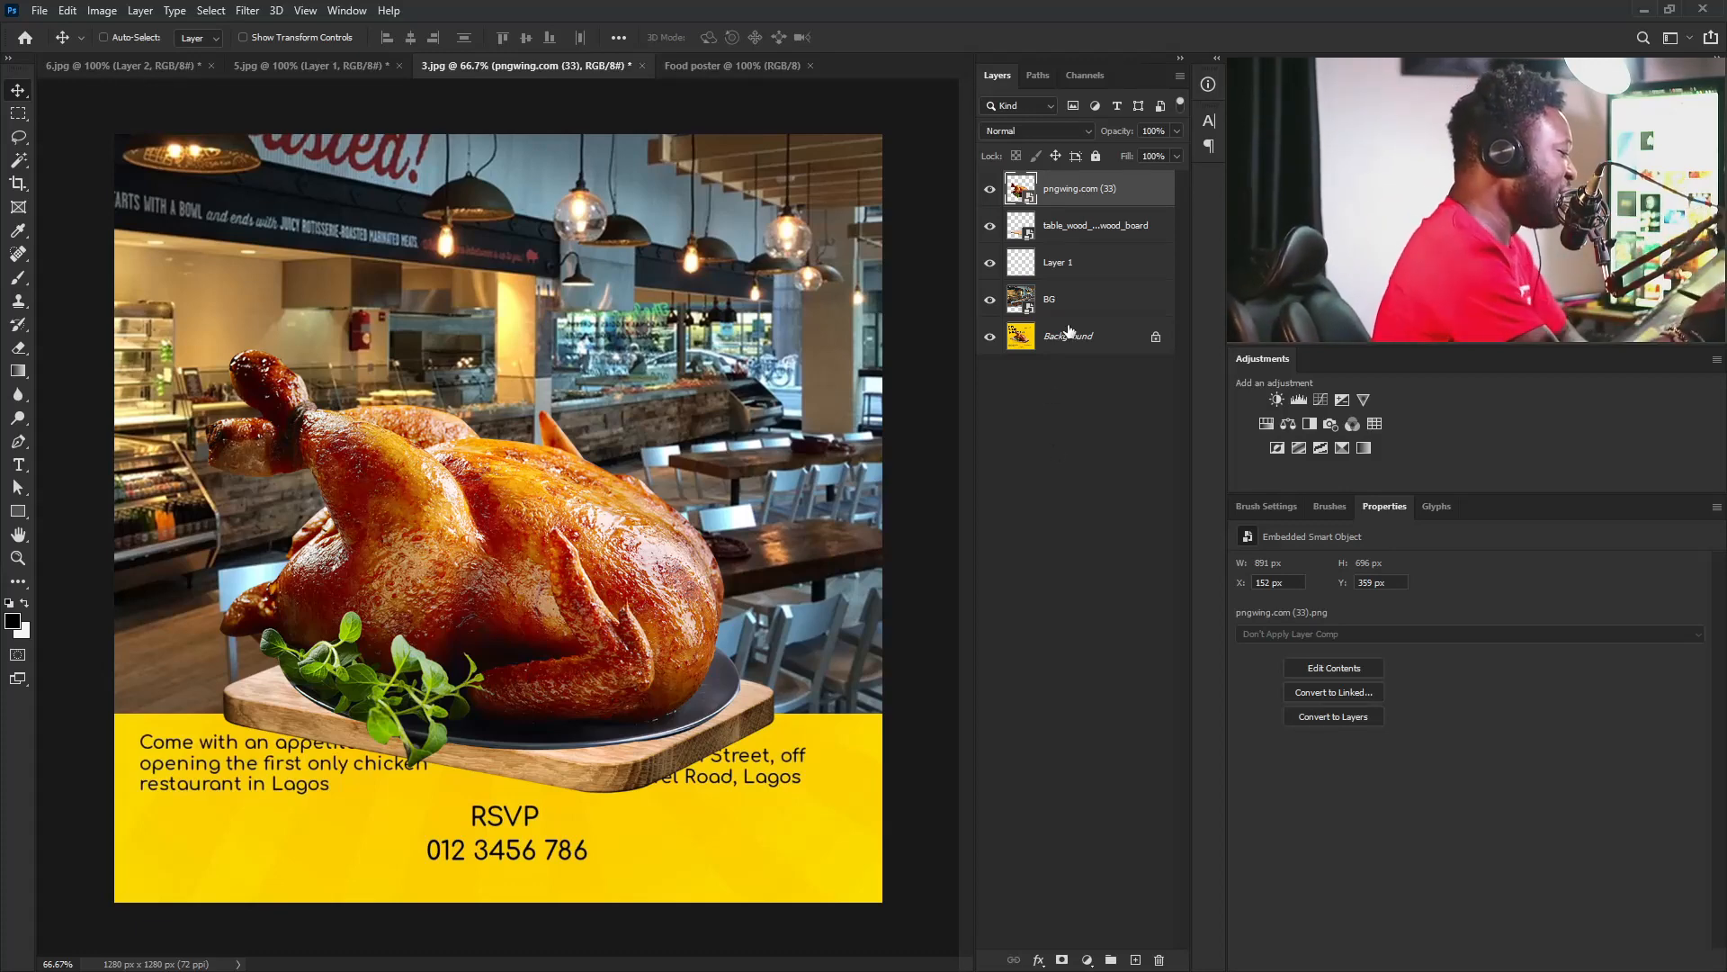
Free-transform the wood board, scaling it to about 157% and rotating it about -6.5 degrees beneath the chicken.
{"action": "left_click", "coordinate": [1093, 234]}
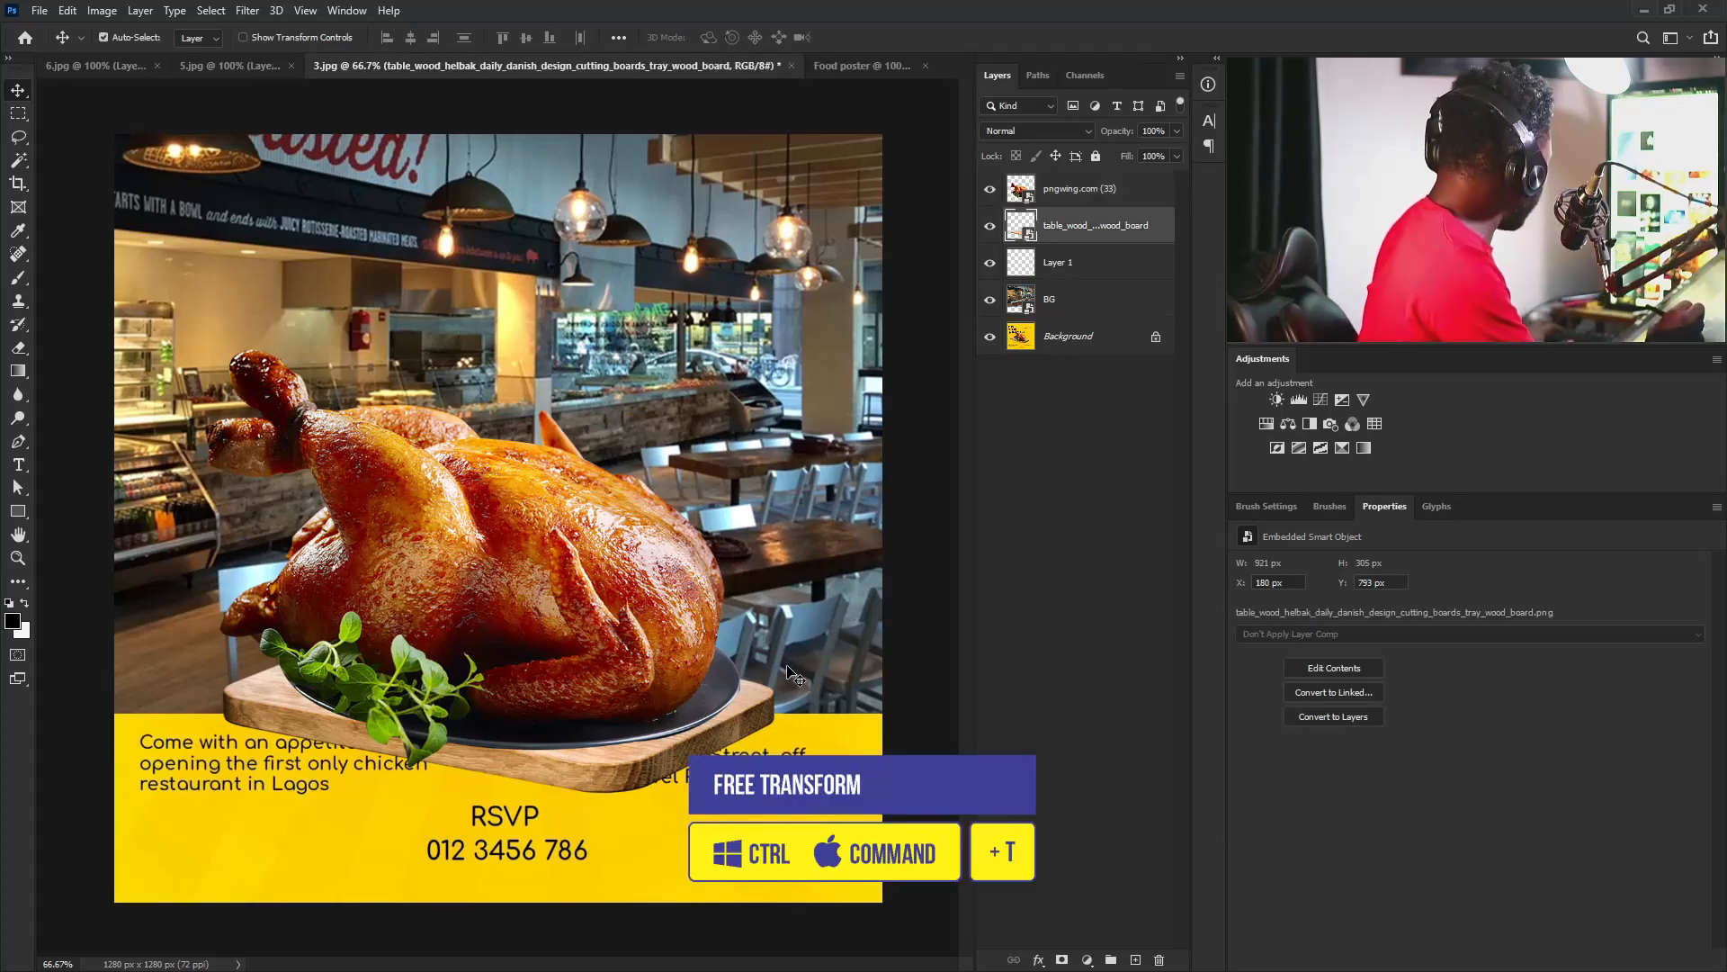
{"action": "key", "text": "ctrl+t"}
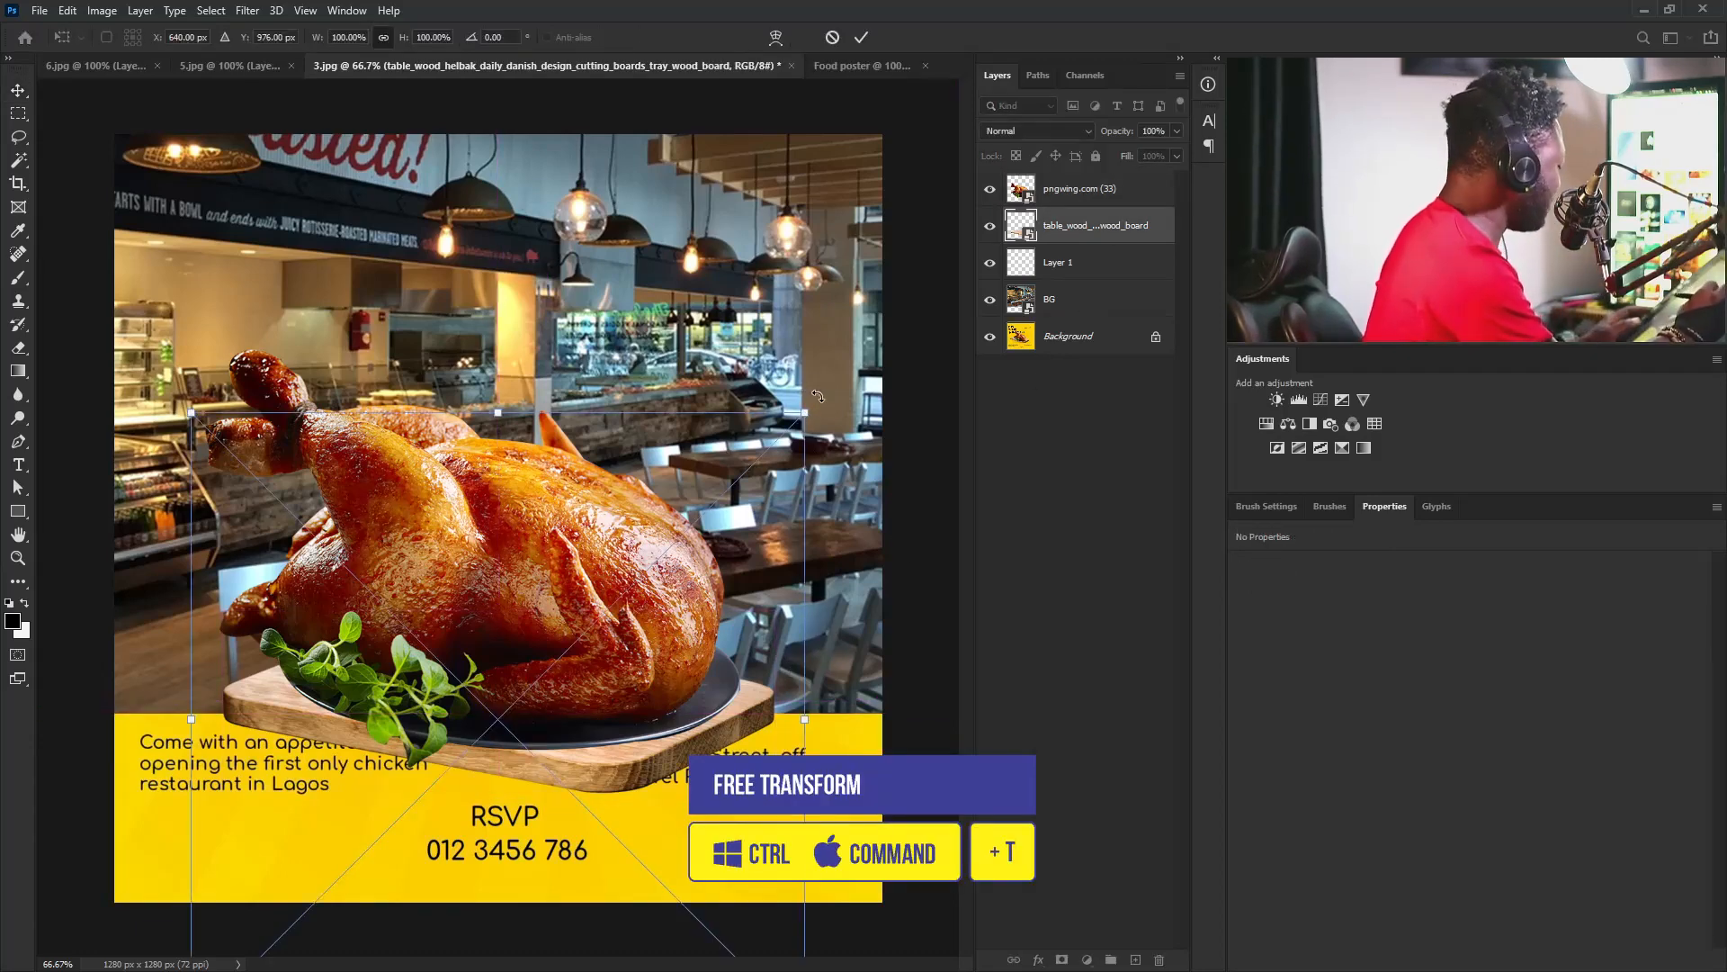
{"action": "left_click_drag", "start_coordinate": [804, 412], "coordinate": [973, 271]}
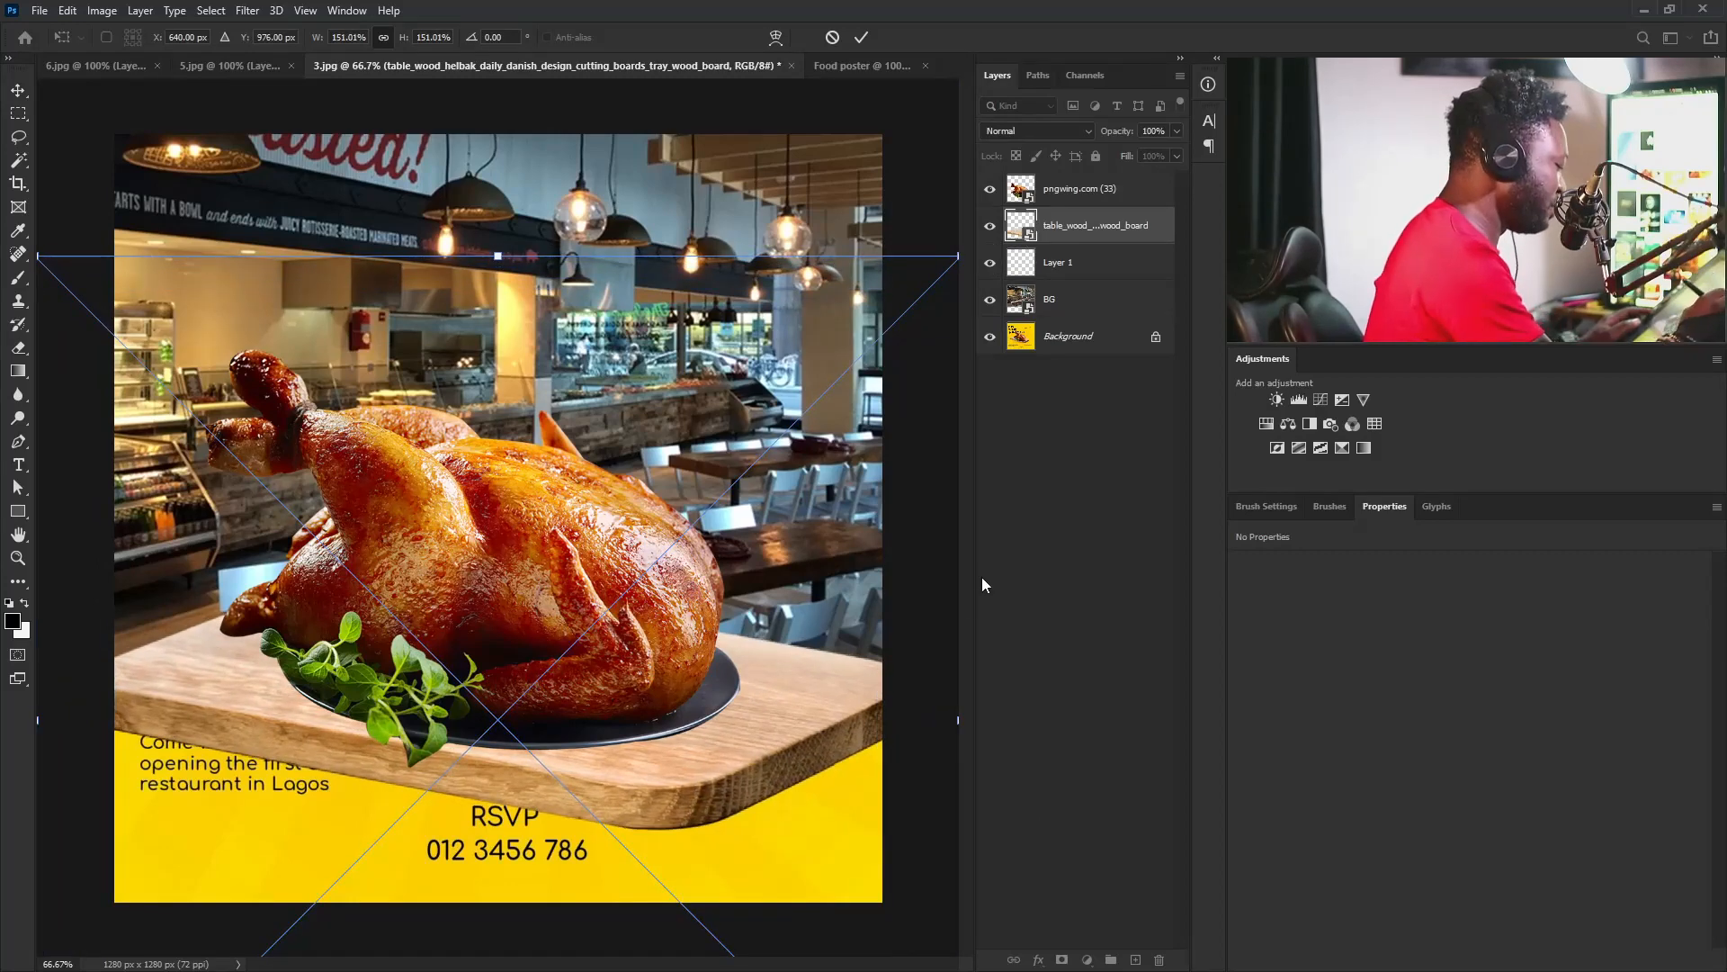
{"action": "scroll", "coordinate": [820, 577], "scroll_direction": "down", "scroll_amount": 2}
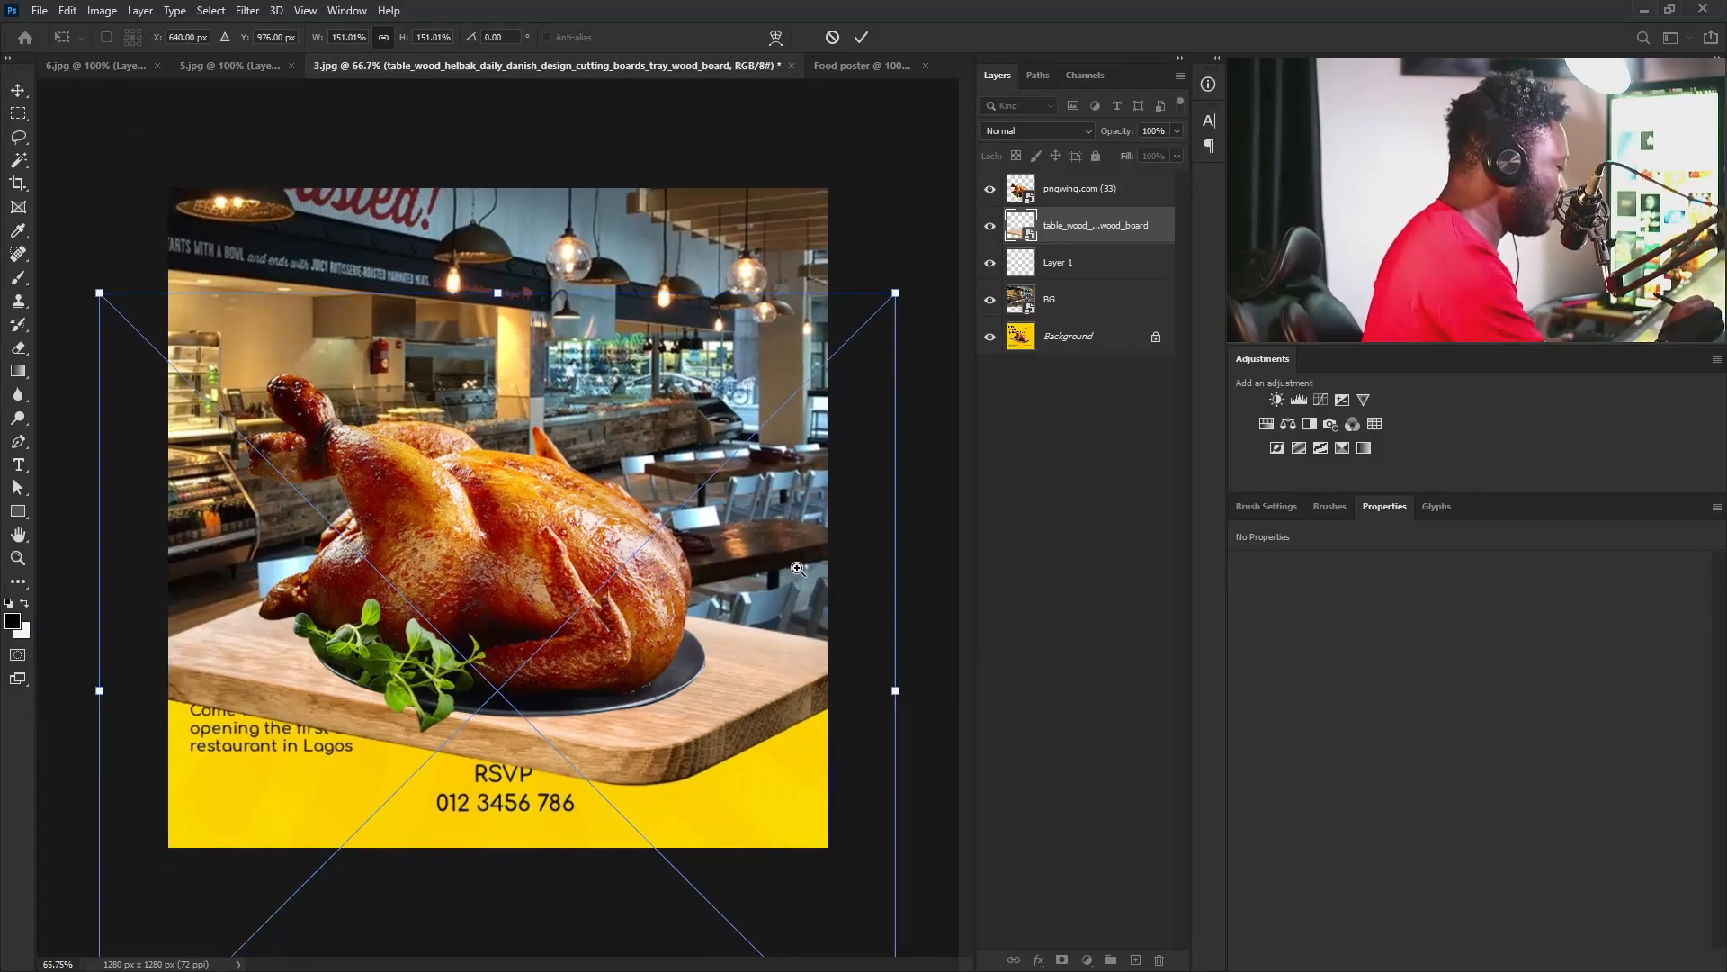
{"action": "mouse_move", "coordinate": [882, 290]}
{"action": "left_mouse_down"}
{"action": "mouse_move", "coordinate": [872, 201]}
{"action": "mouse_move", "coordinate": [872, 320]}
{"action": "mouse_move", "coordinate": [916, 223]}
{"action": "mouse_move", "coordinate": [877, 257]}
{"action": "left_mouse_up"}
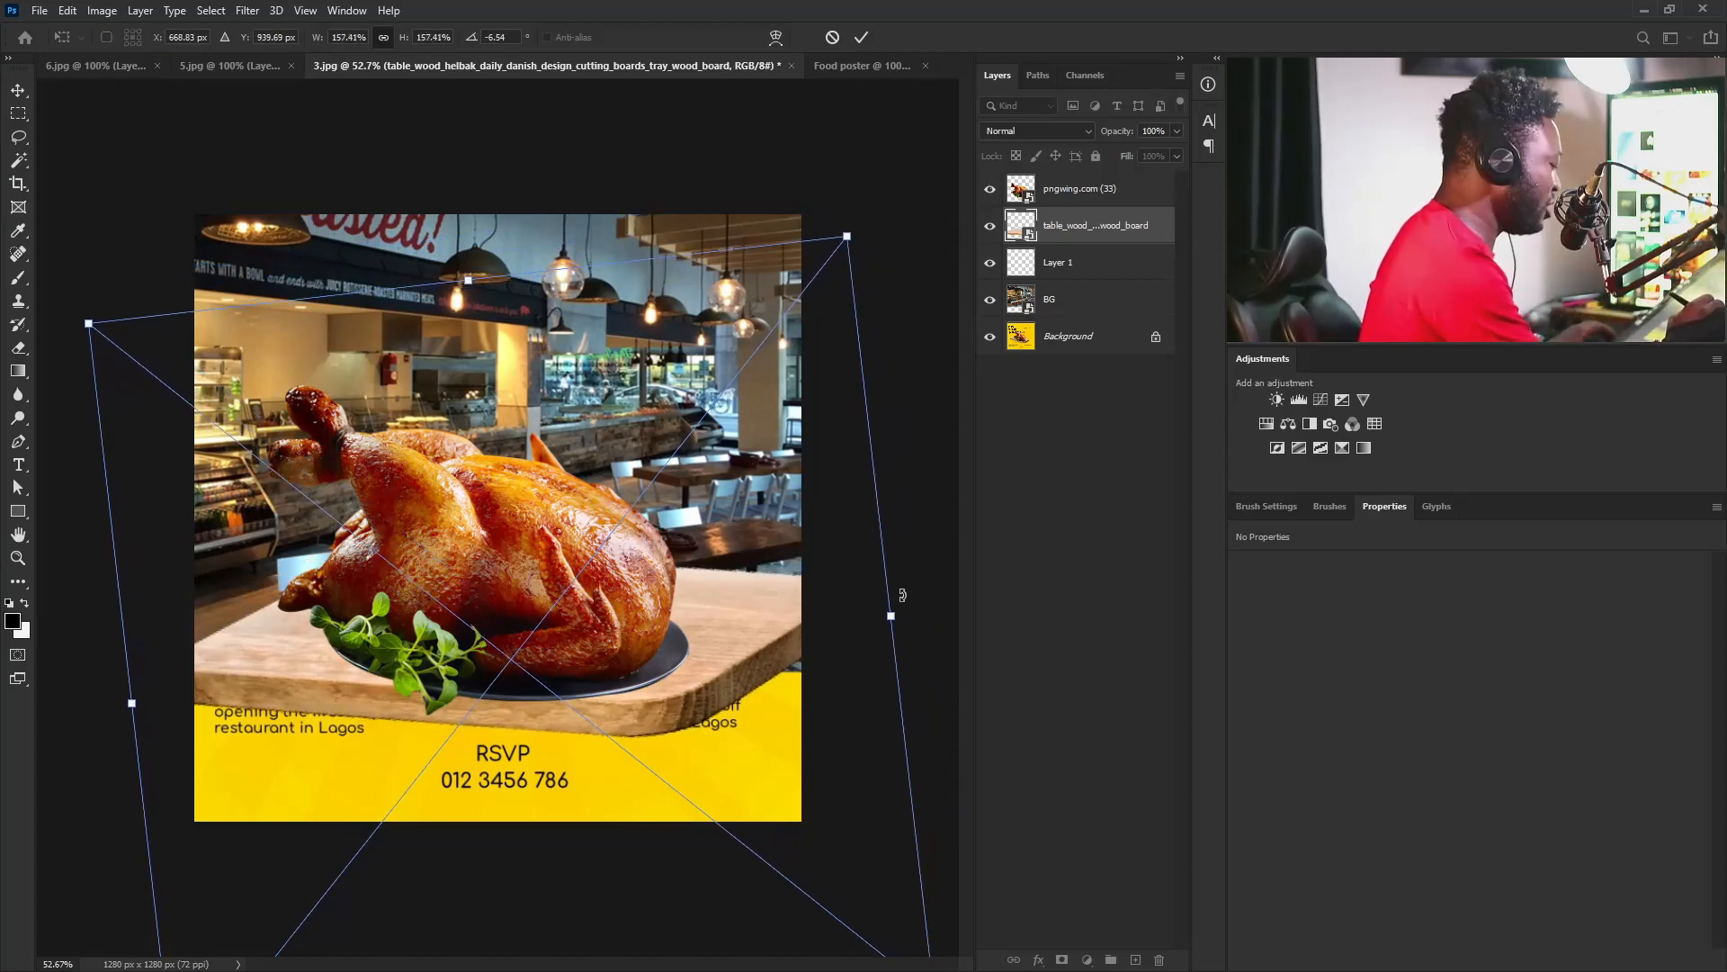
Stretch the wood board horizontally past both poster edges to about 2284 px wide and apply the transform.
{"action": "left_click_drag", "start_coordinate": [894, 617], "coordinate": [999, 606]}
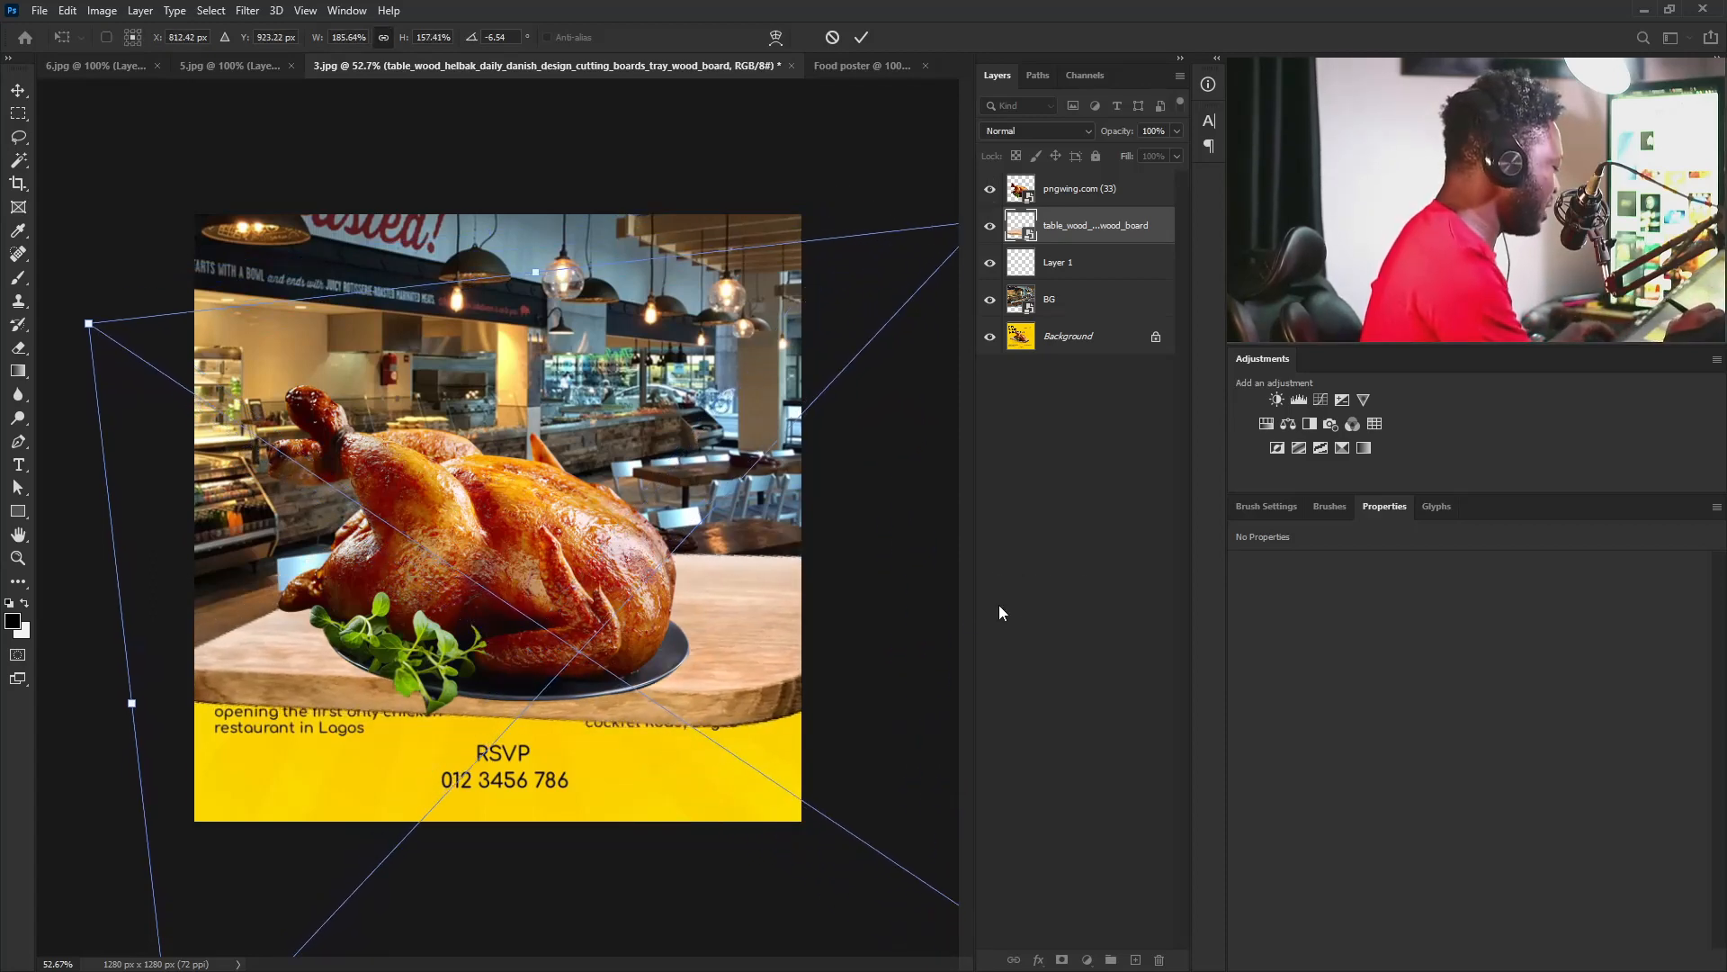
{"action": "left_click_drag", "start_coordinate": [135, 698], "coordinate": [2, 758]}
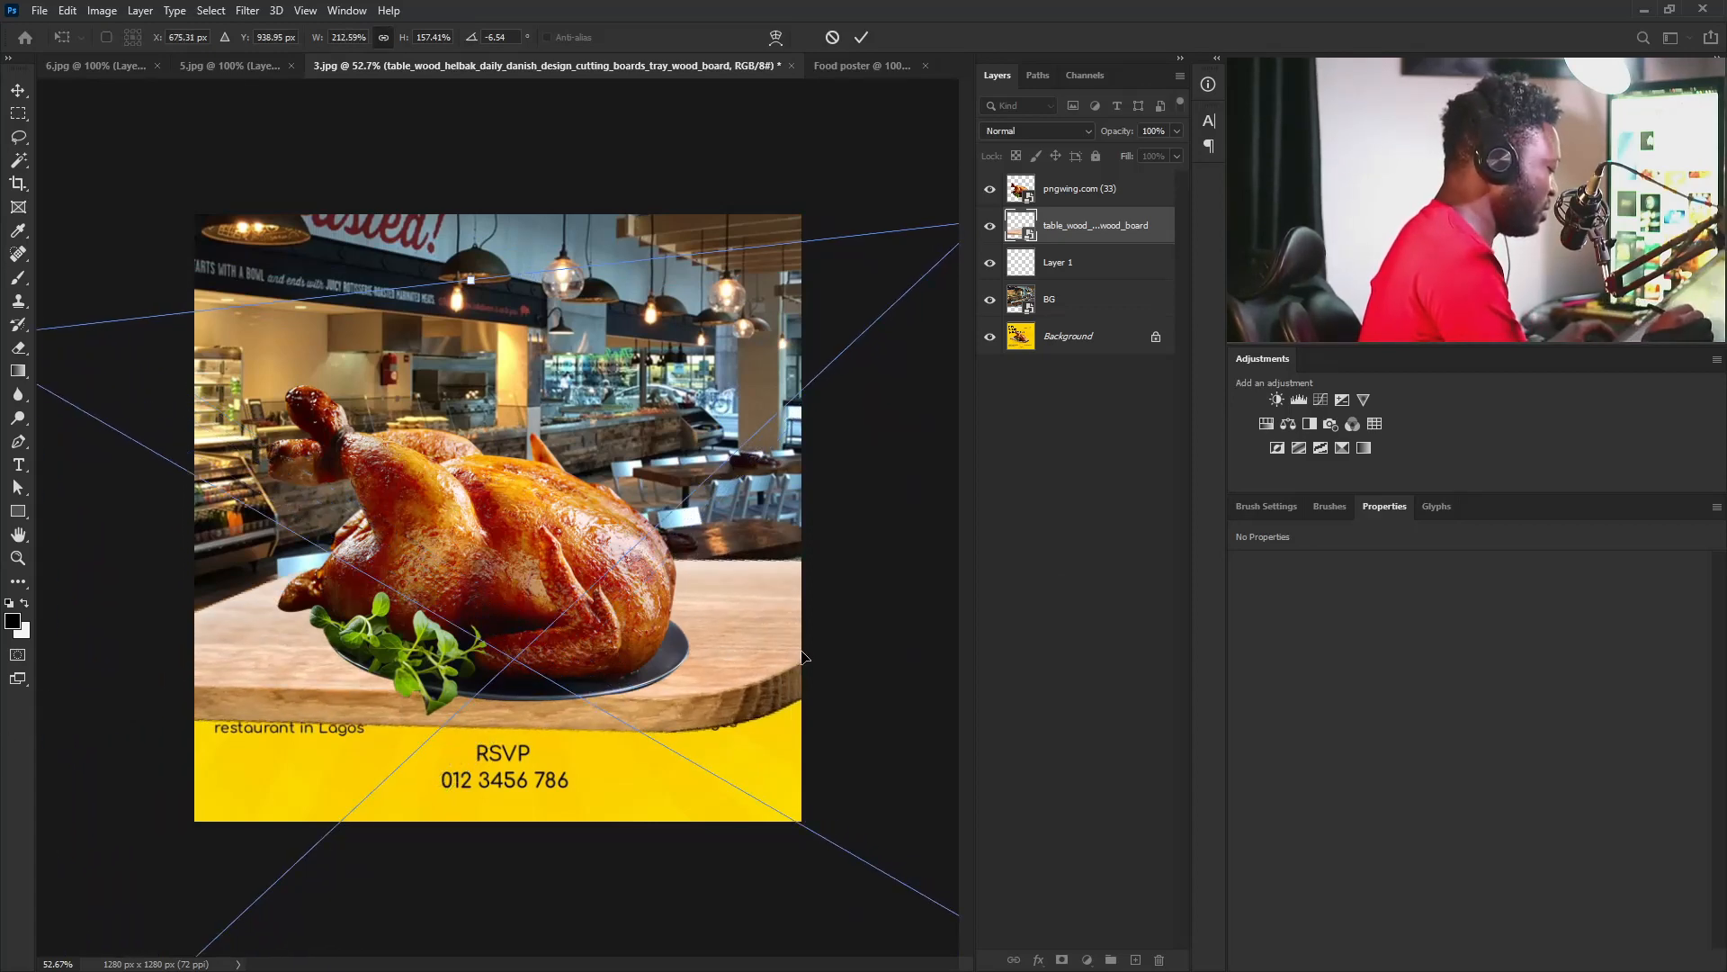
{"action": "scroll", "coordinate": [782, 675], "scroll_direction": "down", "scroll_amount": 2}
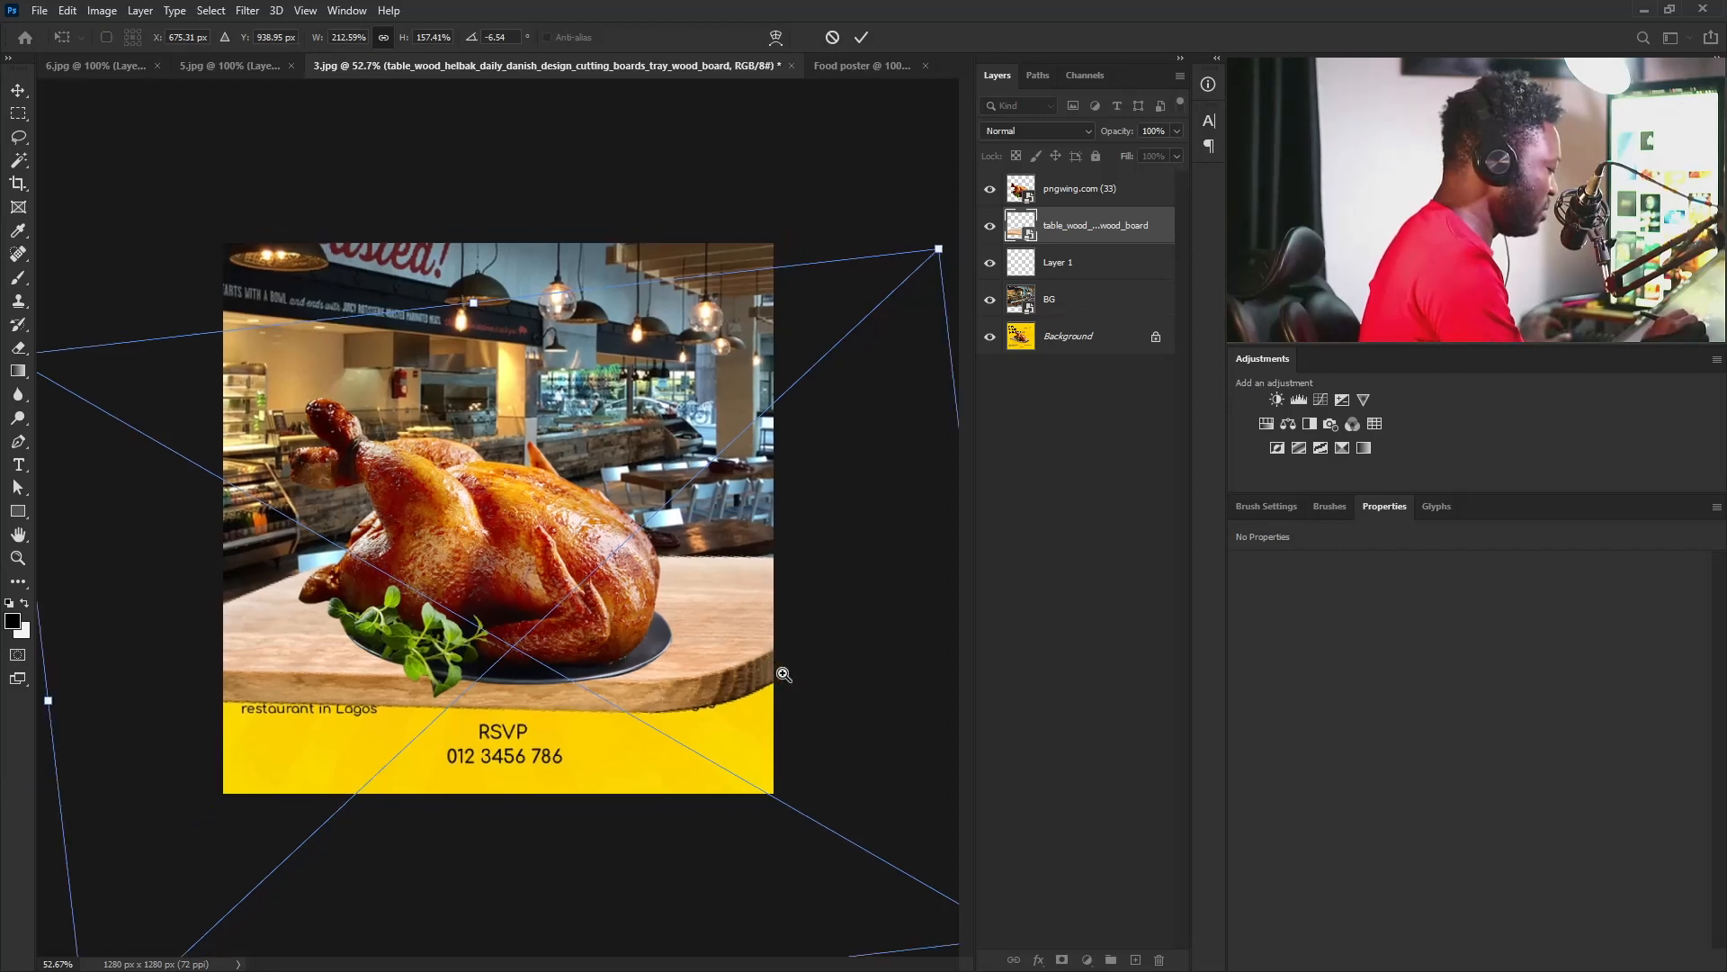
{"action": "left_click_drag", "start_coordinate": [132, 664], "coordinate": [42, 675]}
{"action": "left_click_drag", "start_coordinate": [888, 578], "coordinate": [926, 573]}
{"action": "key", "text": "Return"}
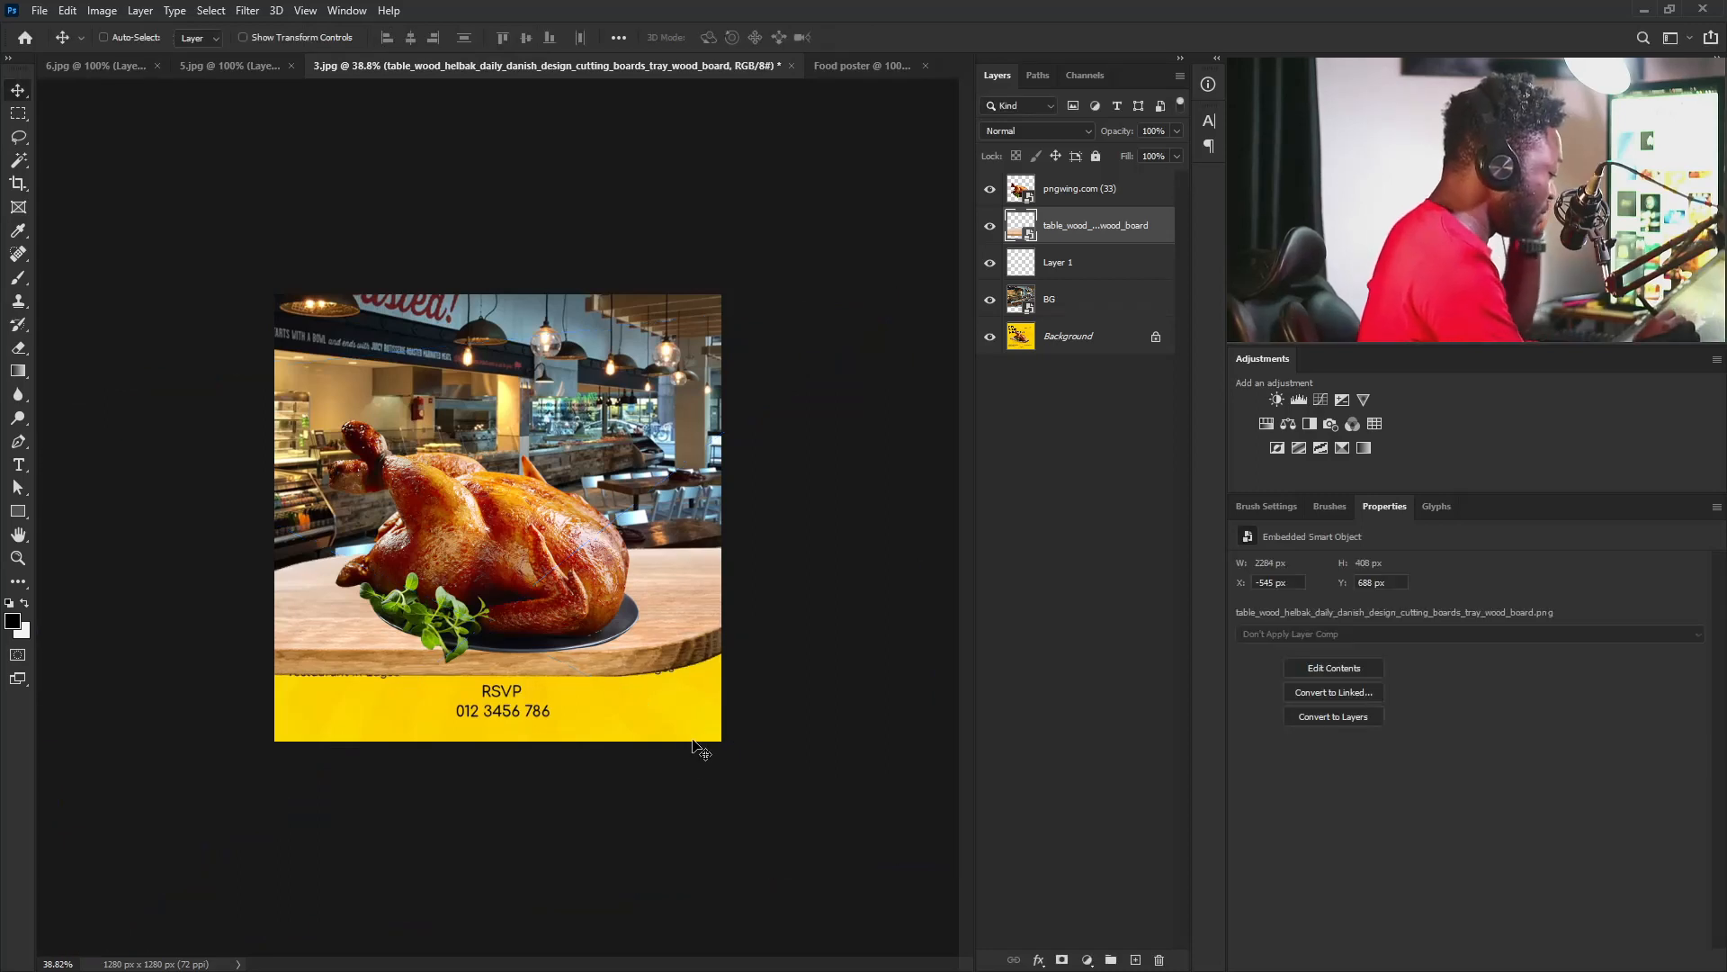
Move the wood board slightly down beneath the chicken to a Y position of 707 px.
{"action": "left_click_drag", "start_coordinate": [691, 598], "coordinate": [692, 612]}
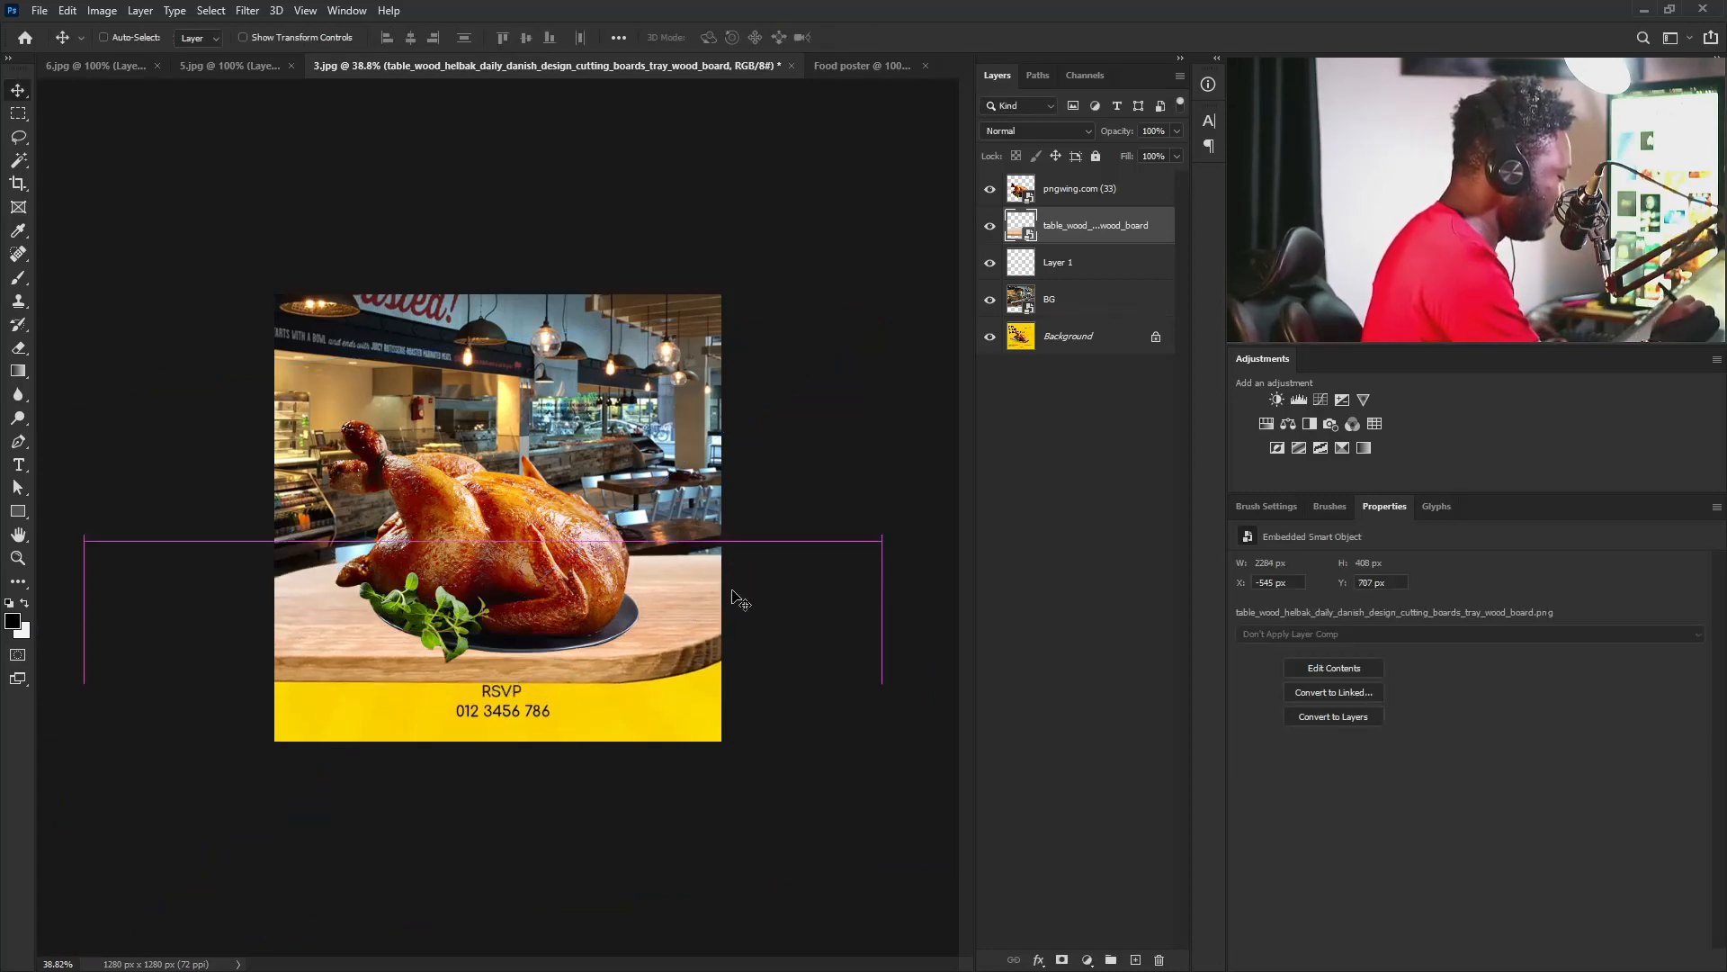
{"action": "key", "text": "ctrl+plus"}
{"action": "key", "text": "ctrl+minus"}
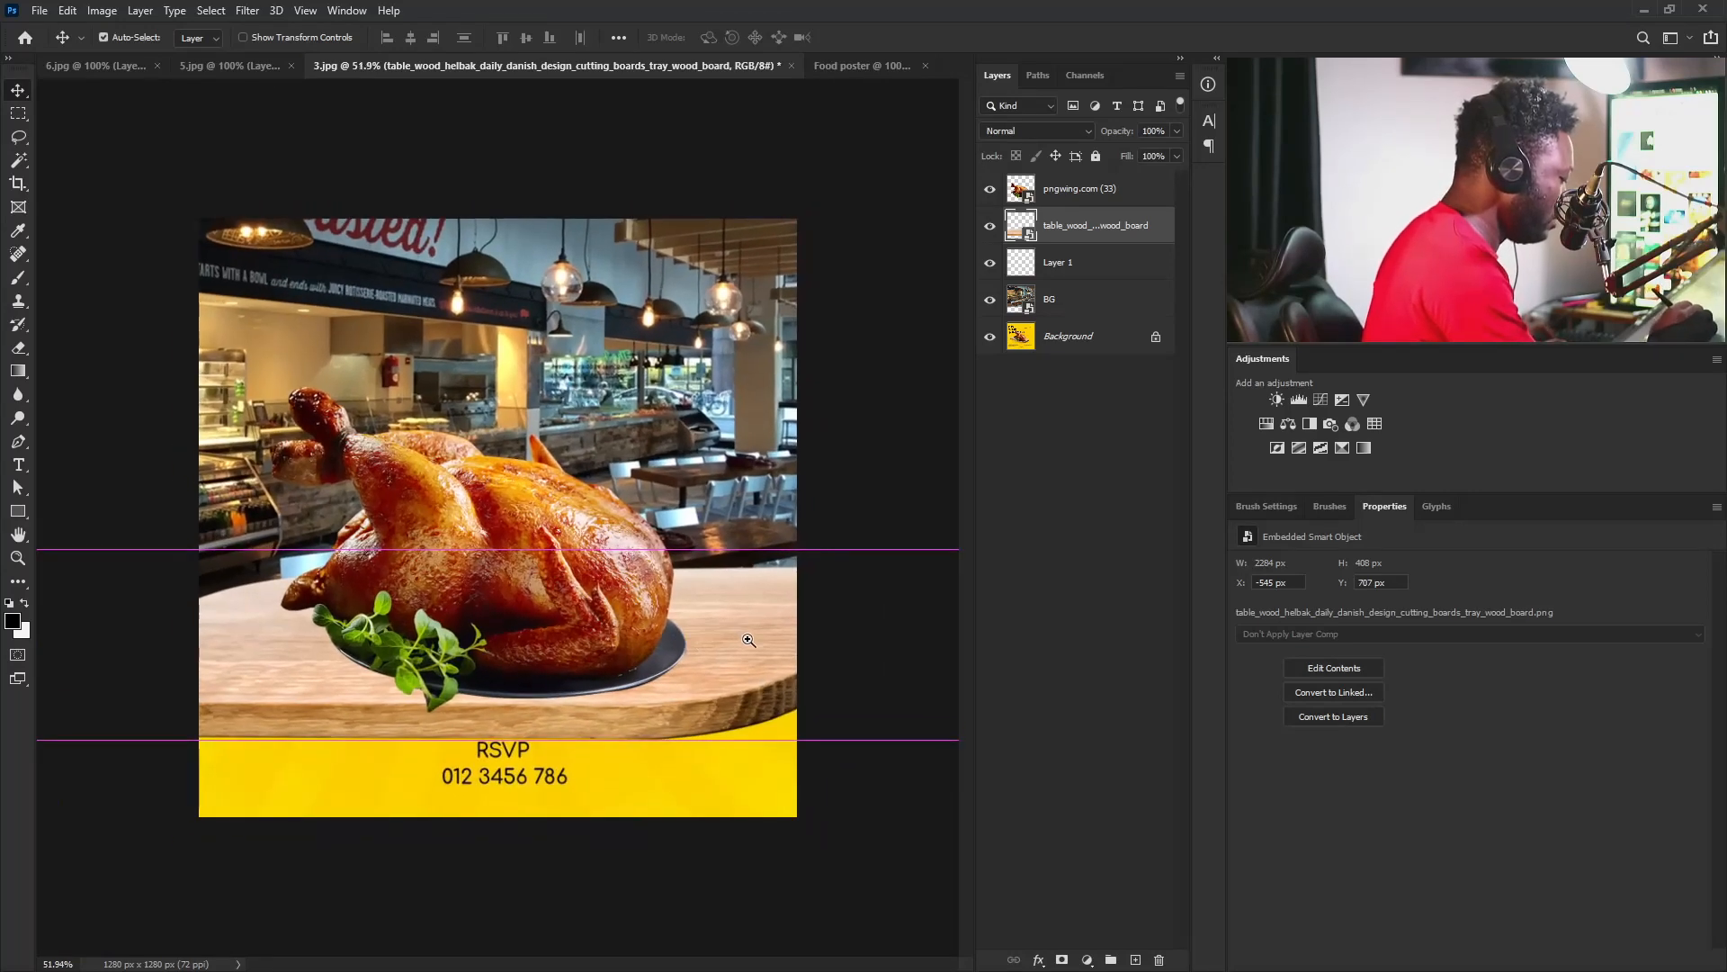
{"action": "scroll", "coordinate": [748, 639], "scroll_direction": "up", "scroll_amount": 1}
{"action": "key", "text": "ctrl+semicolon"}
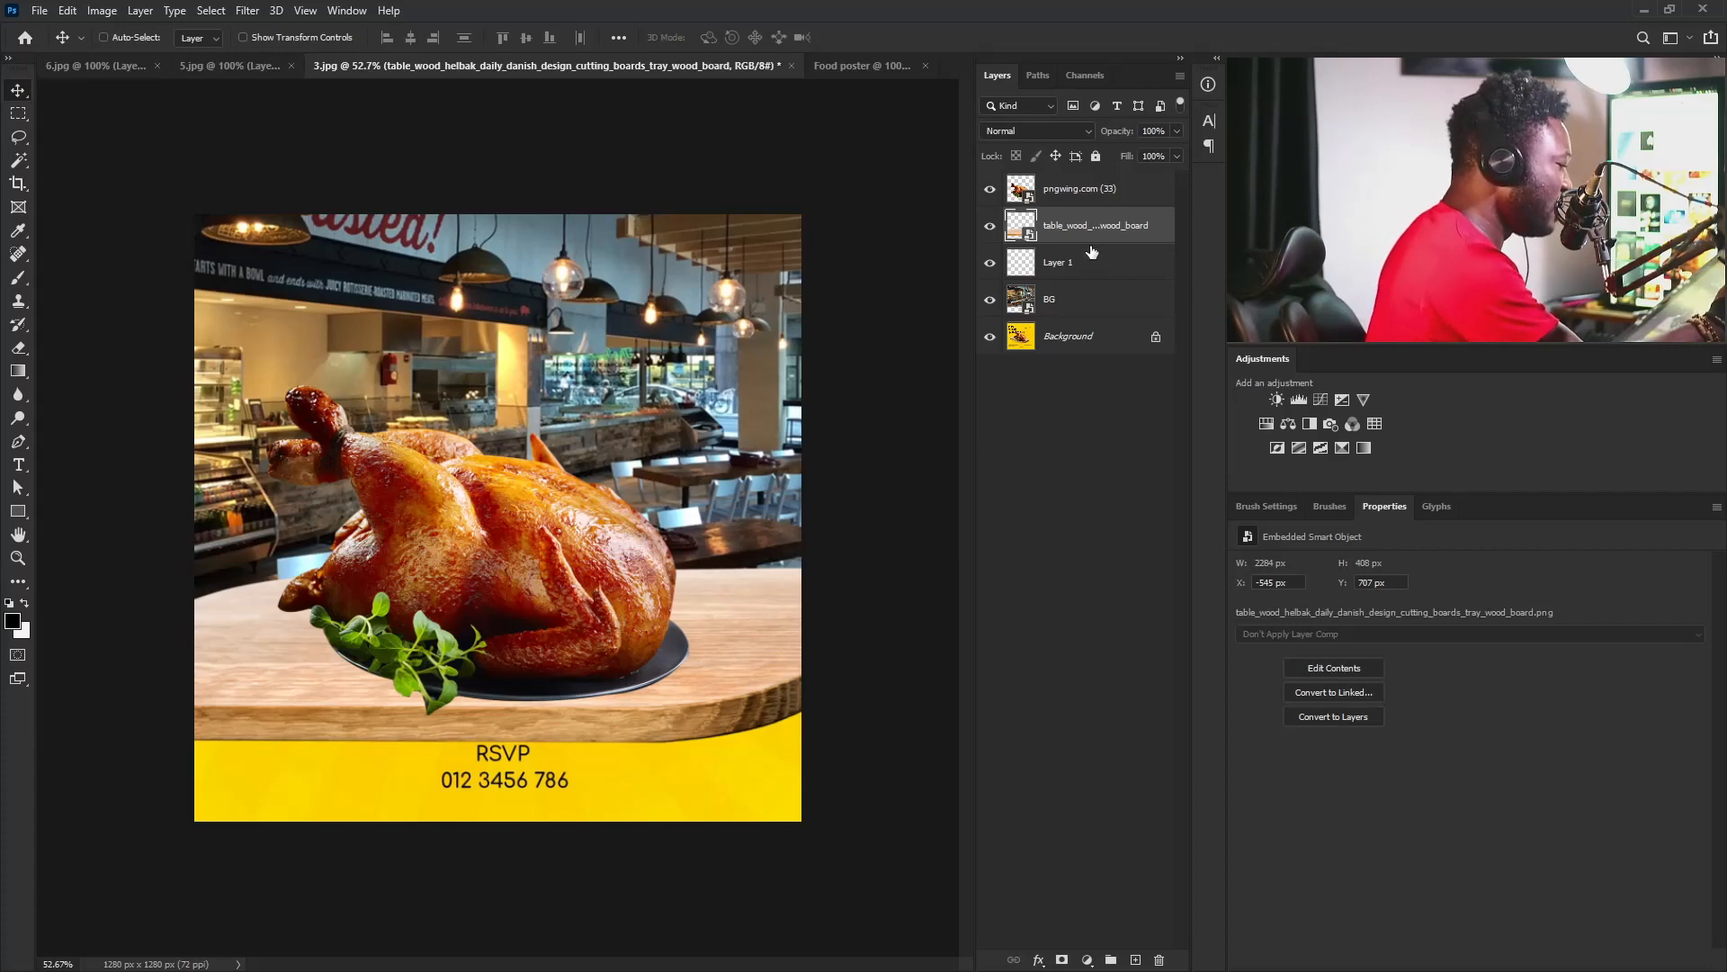
Mask out the wood board's rear edge with a full-width rectangular selection, inverting the layer mask so only that band is hidden.
{"action": "key", "text": "m"}
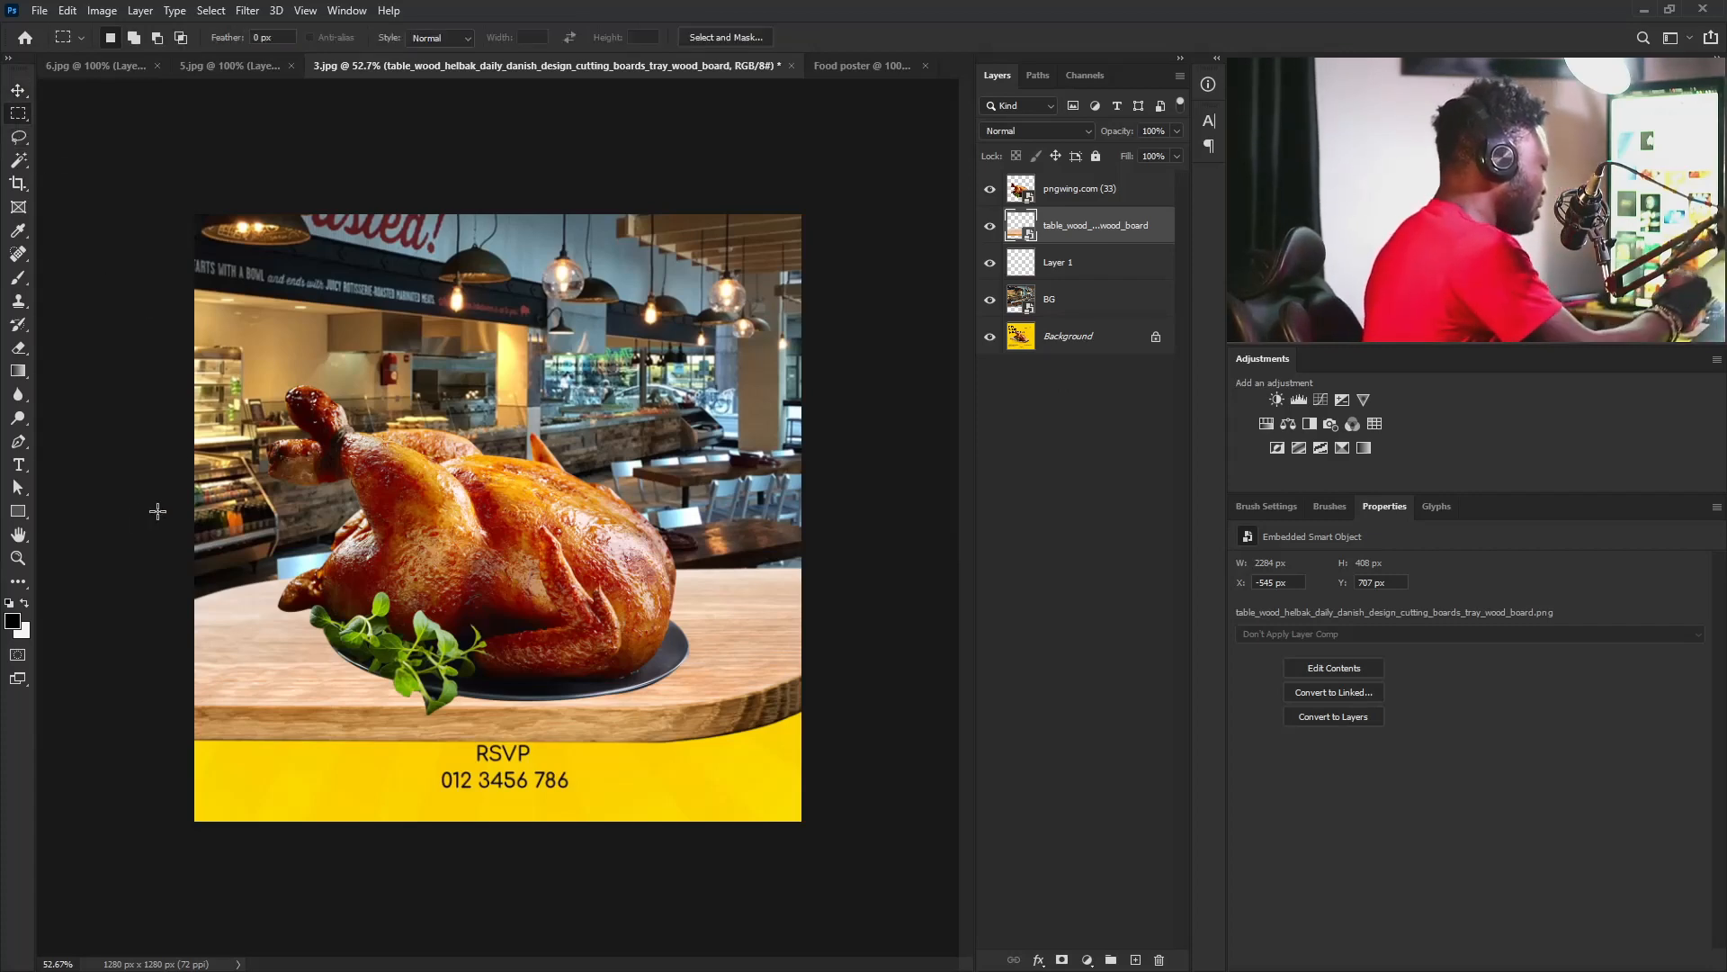
{"action": "left_click_drag", "start_coordinate": [157, 511], "coordinate": [105, 518]}
{"action": "key", "text": "ctrl+d"}
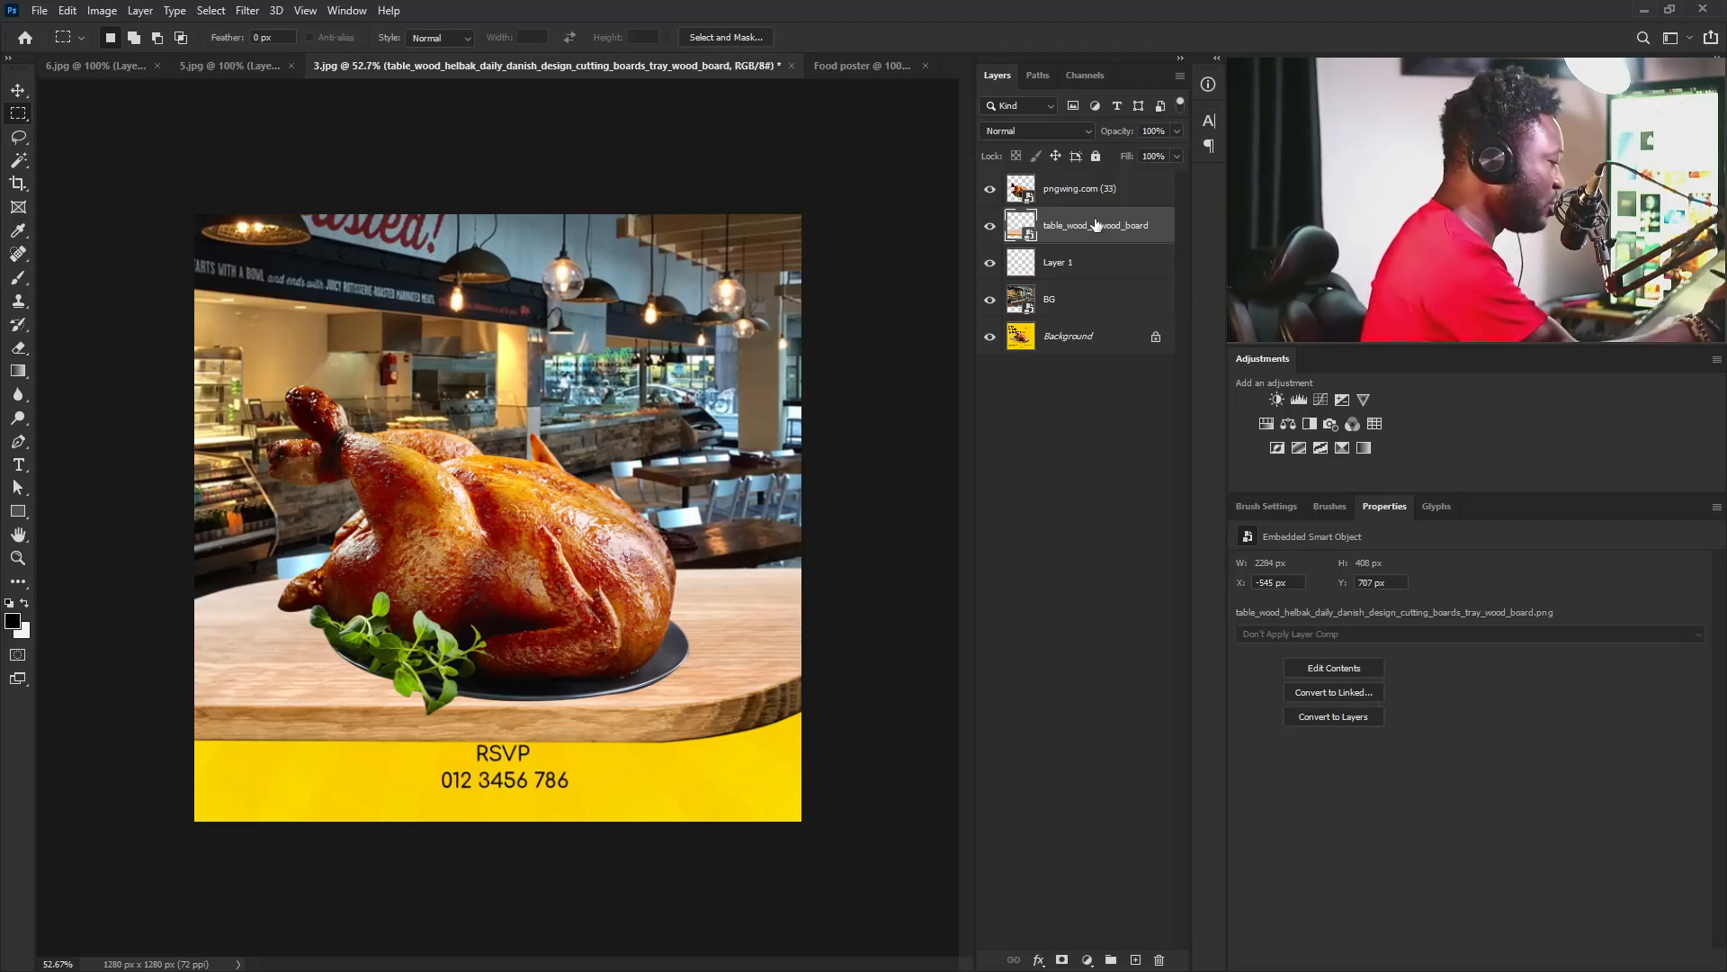
{"action": "left_click_drag", "start_coordinate": [787, 553], "coordinate": [166, 523]}
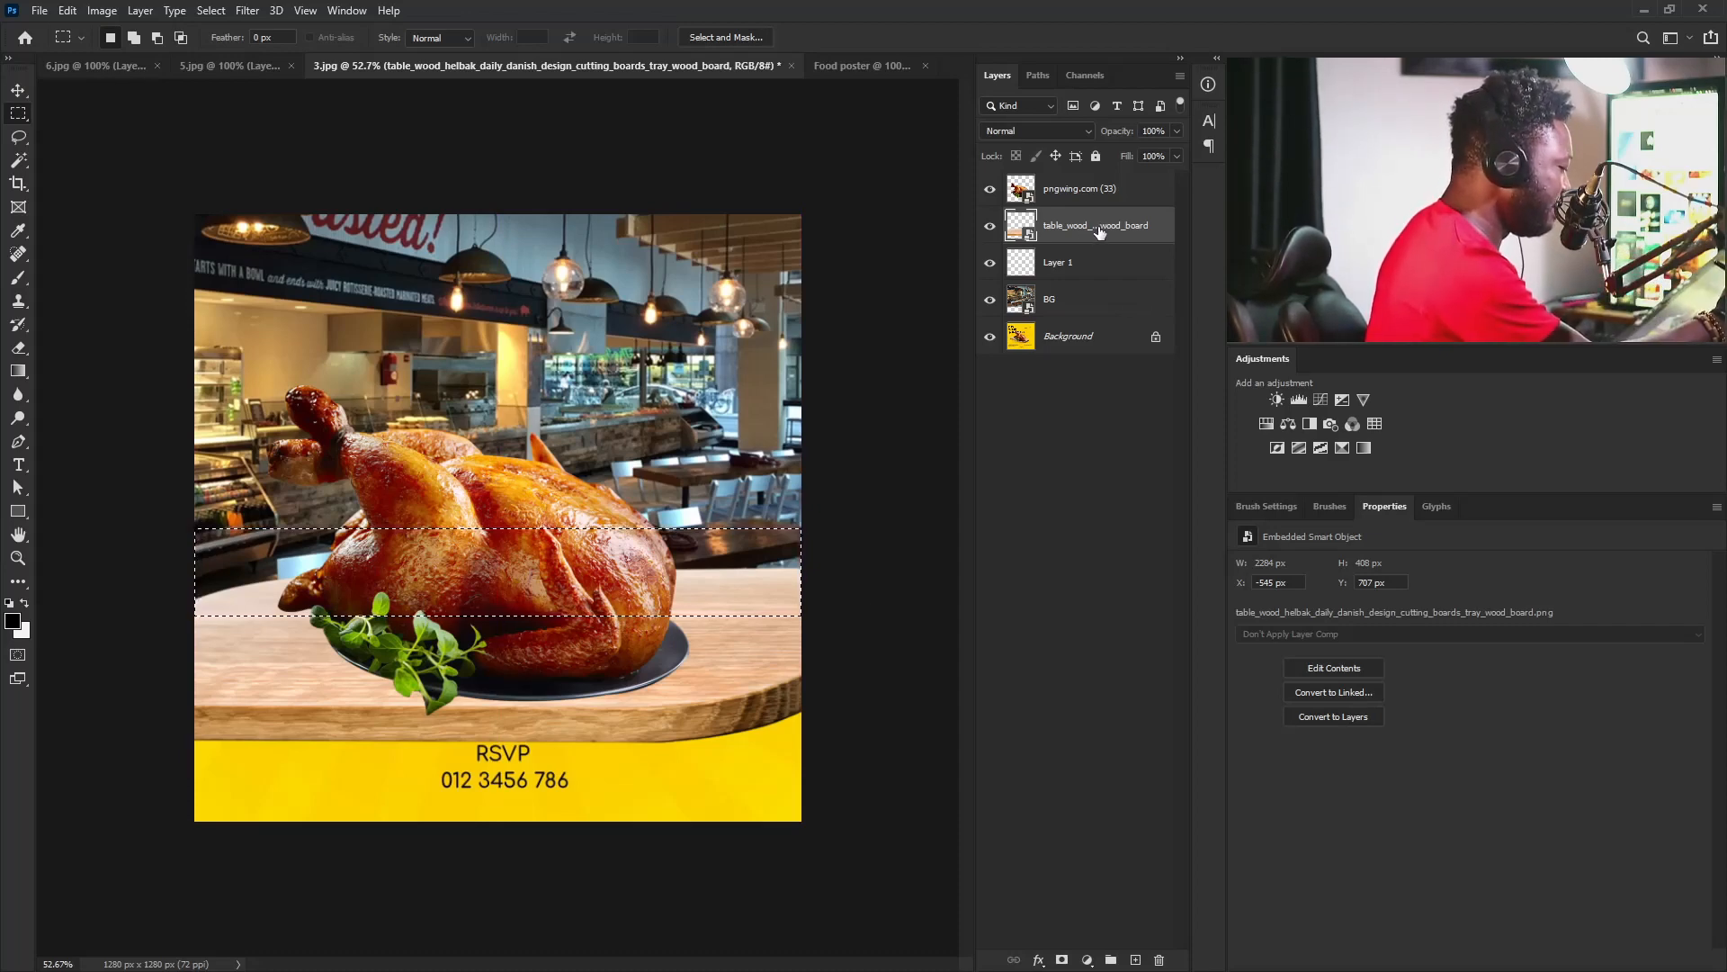
{"action": "left_click_drag", "start_coordinate": [801, 614], "coordinate": [62, 490]}
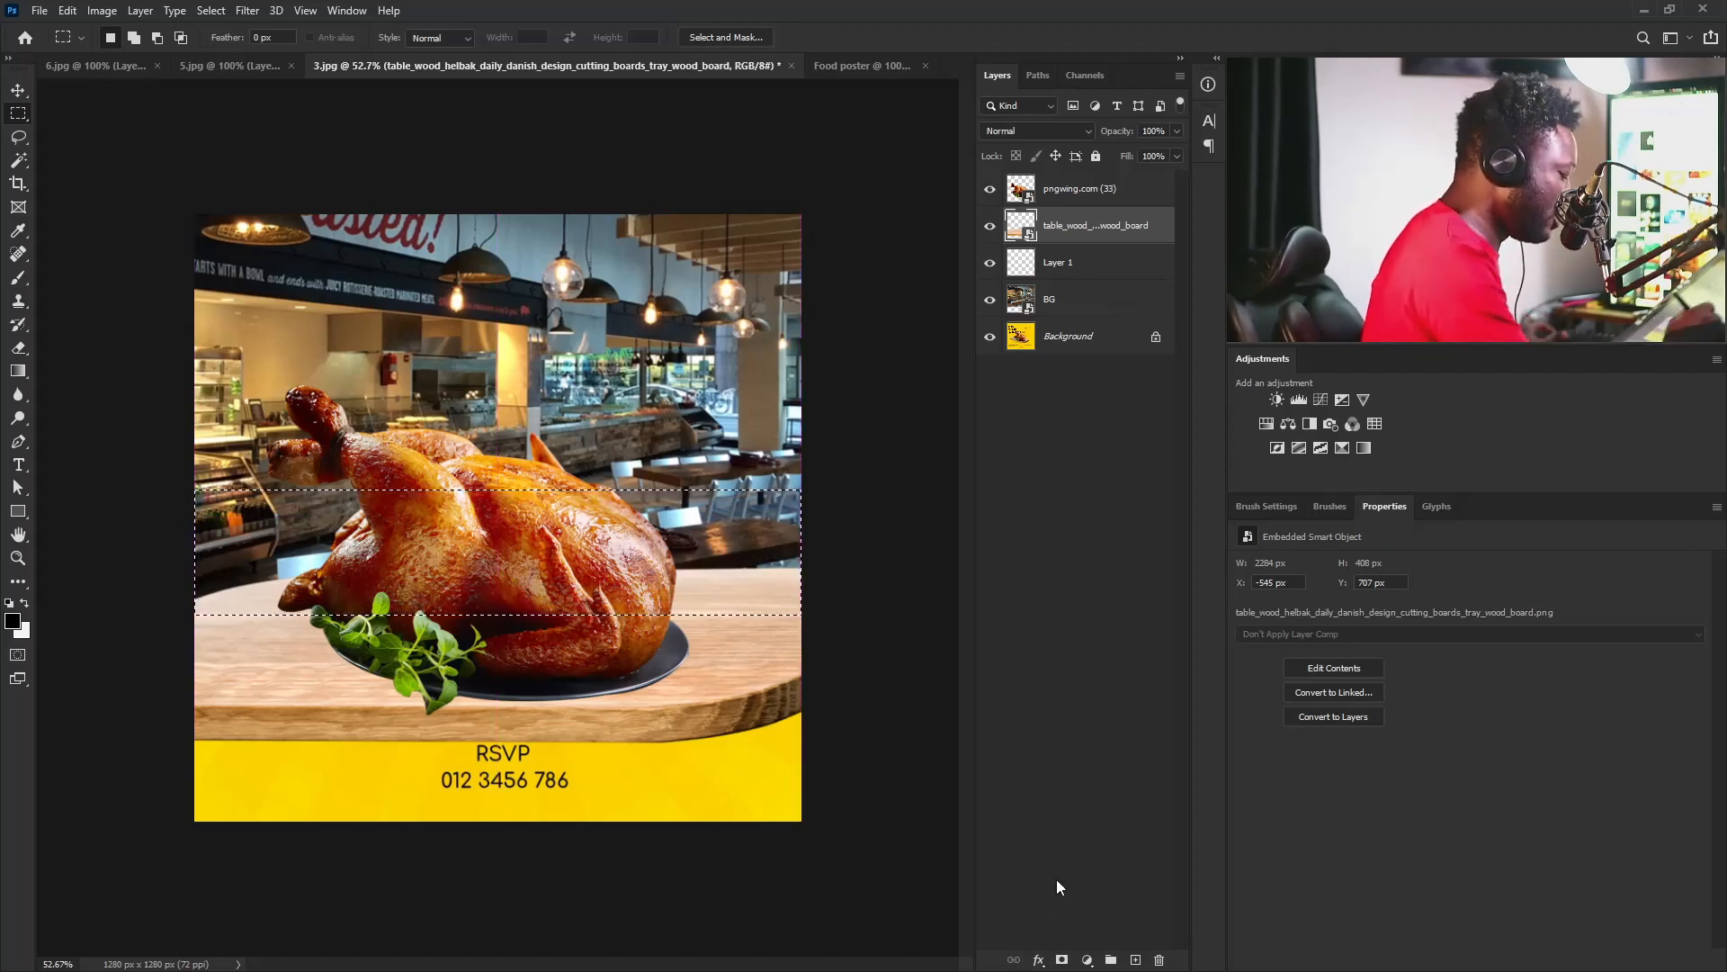
{"action": "left_click", "coordinate": [1062, 960]}
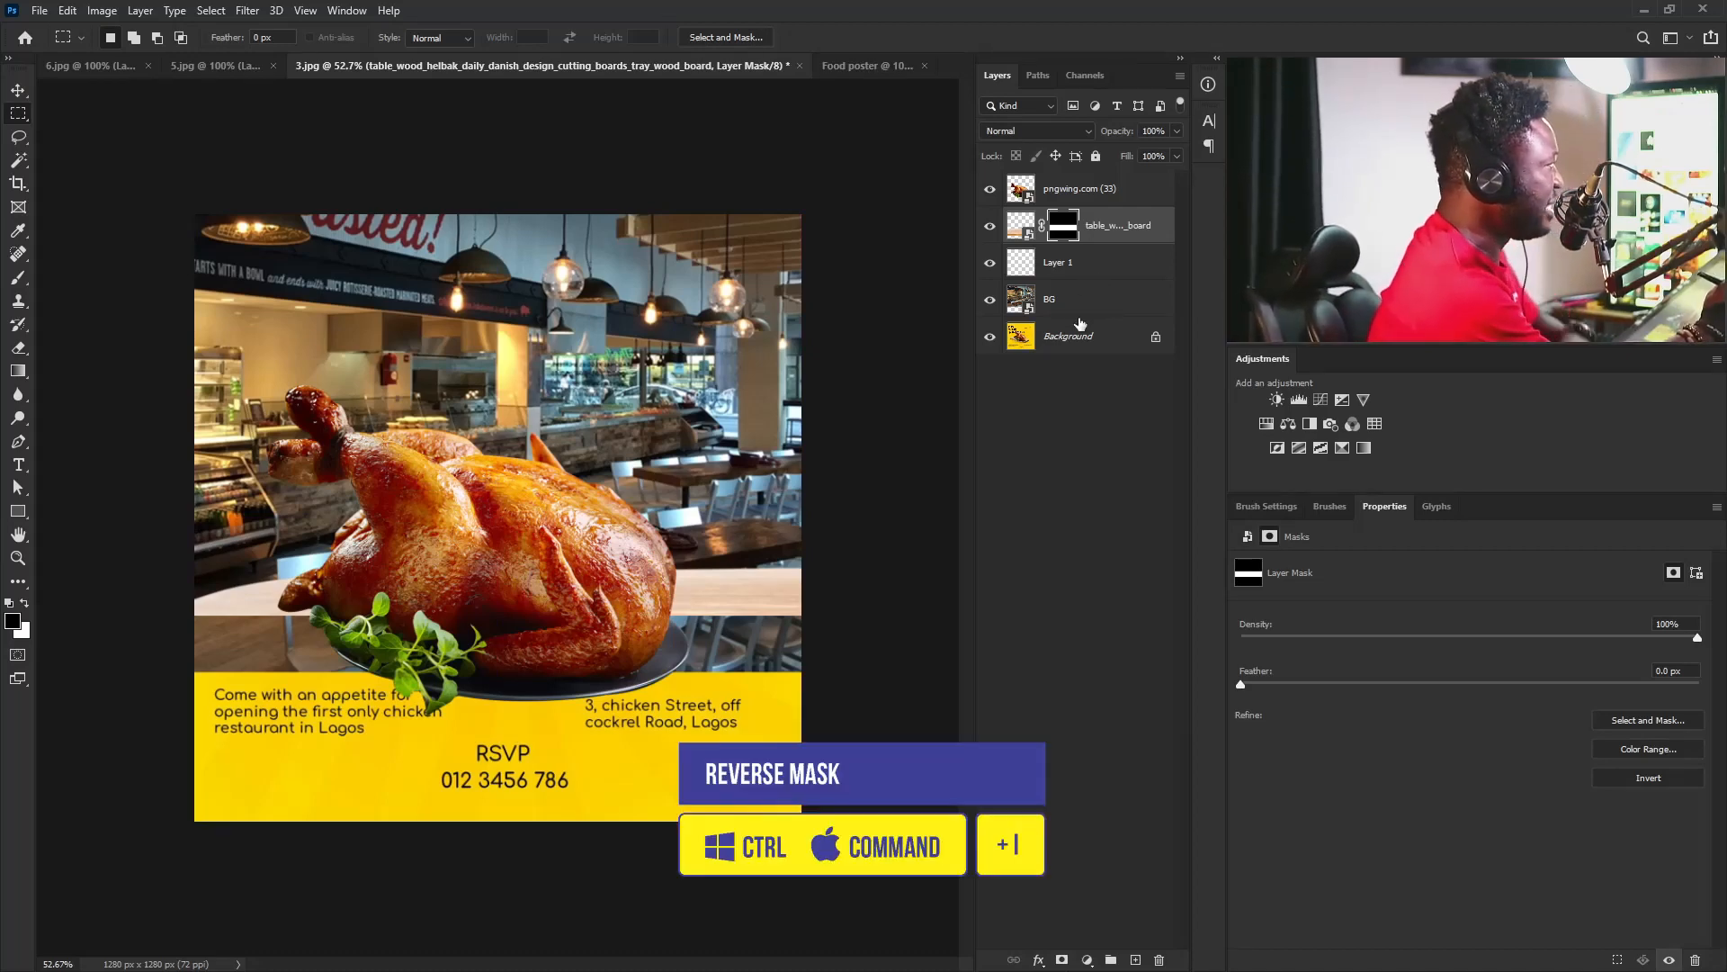
{"action": "key", "text": "ctrl+i"}
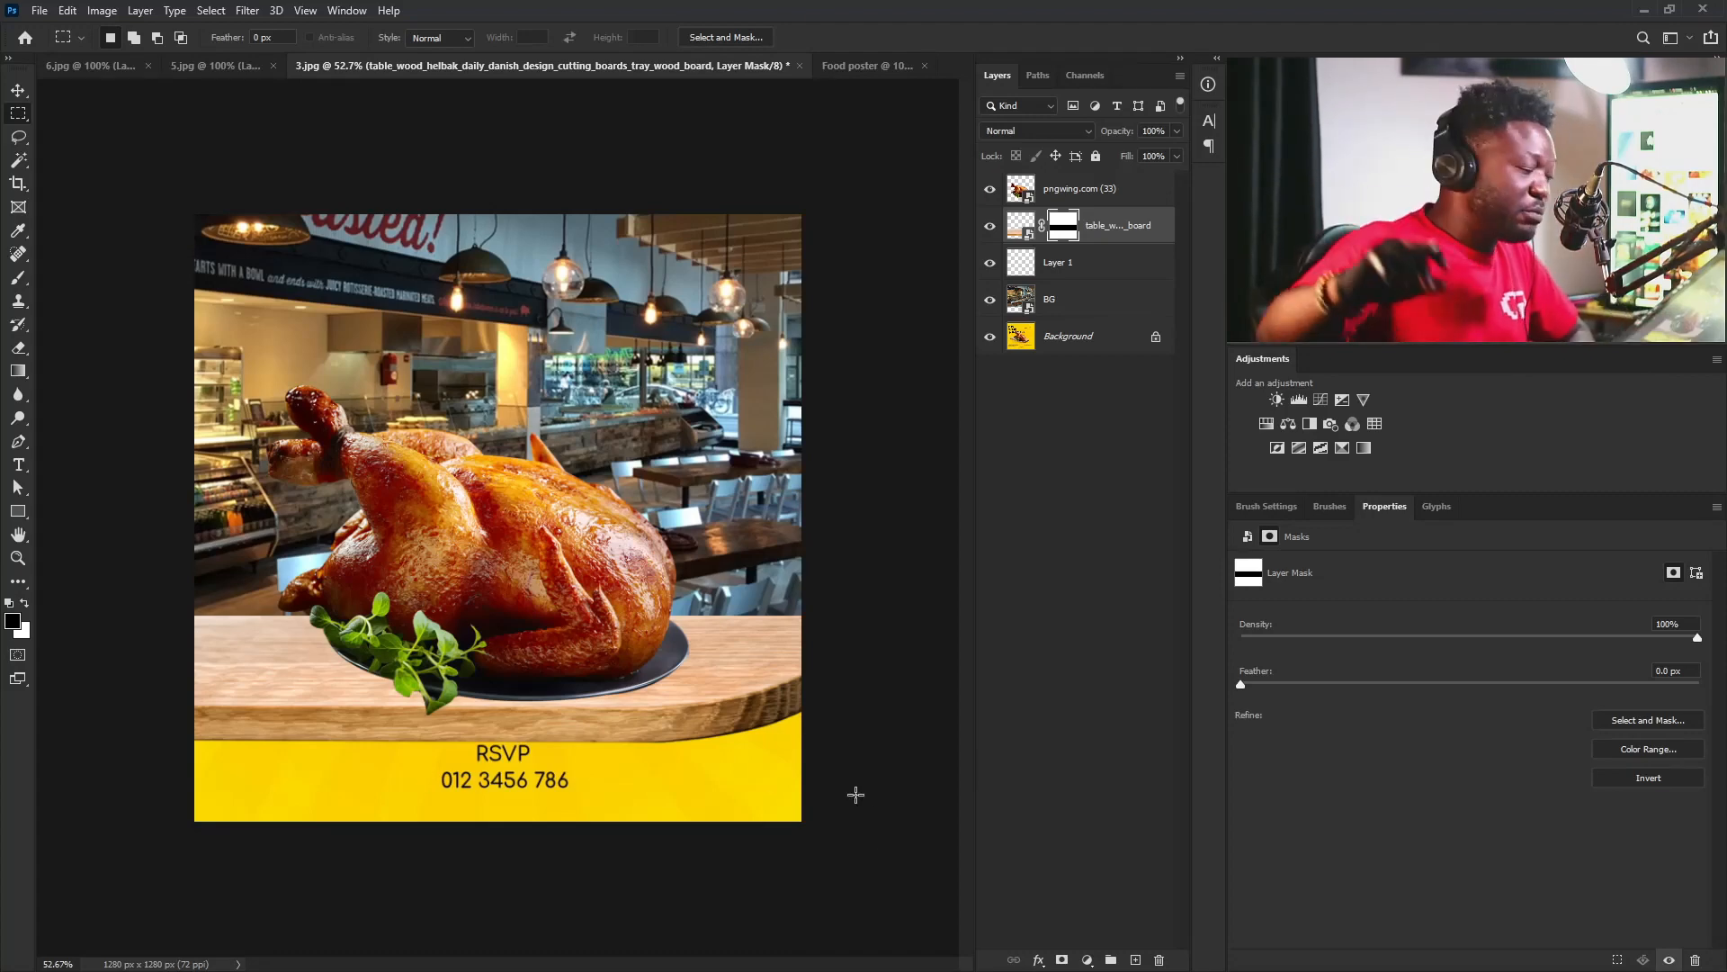
Duplicate the masked wood board layer, keeping the original hidden, and rasterize the copy.
{"action": "left_click", "coordinate": [1115, 230]}
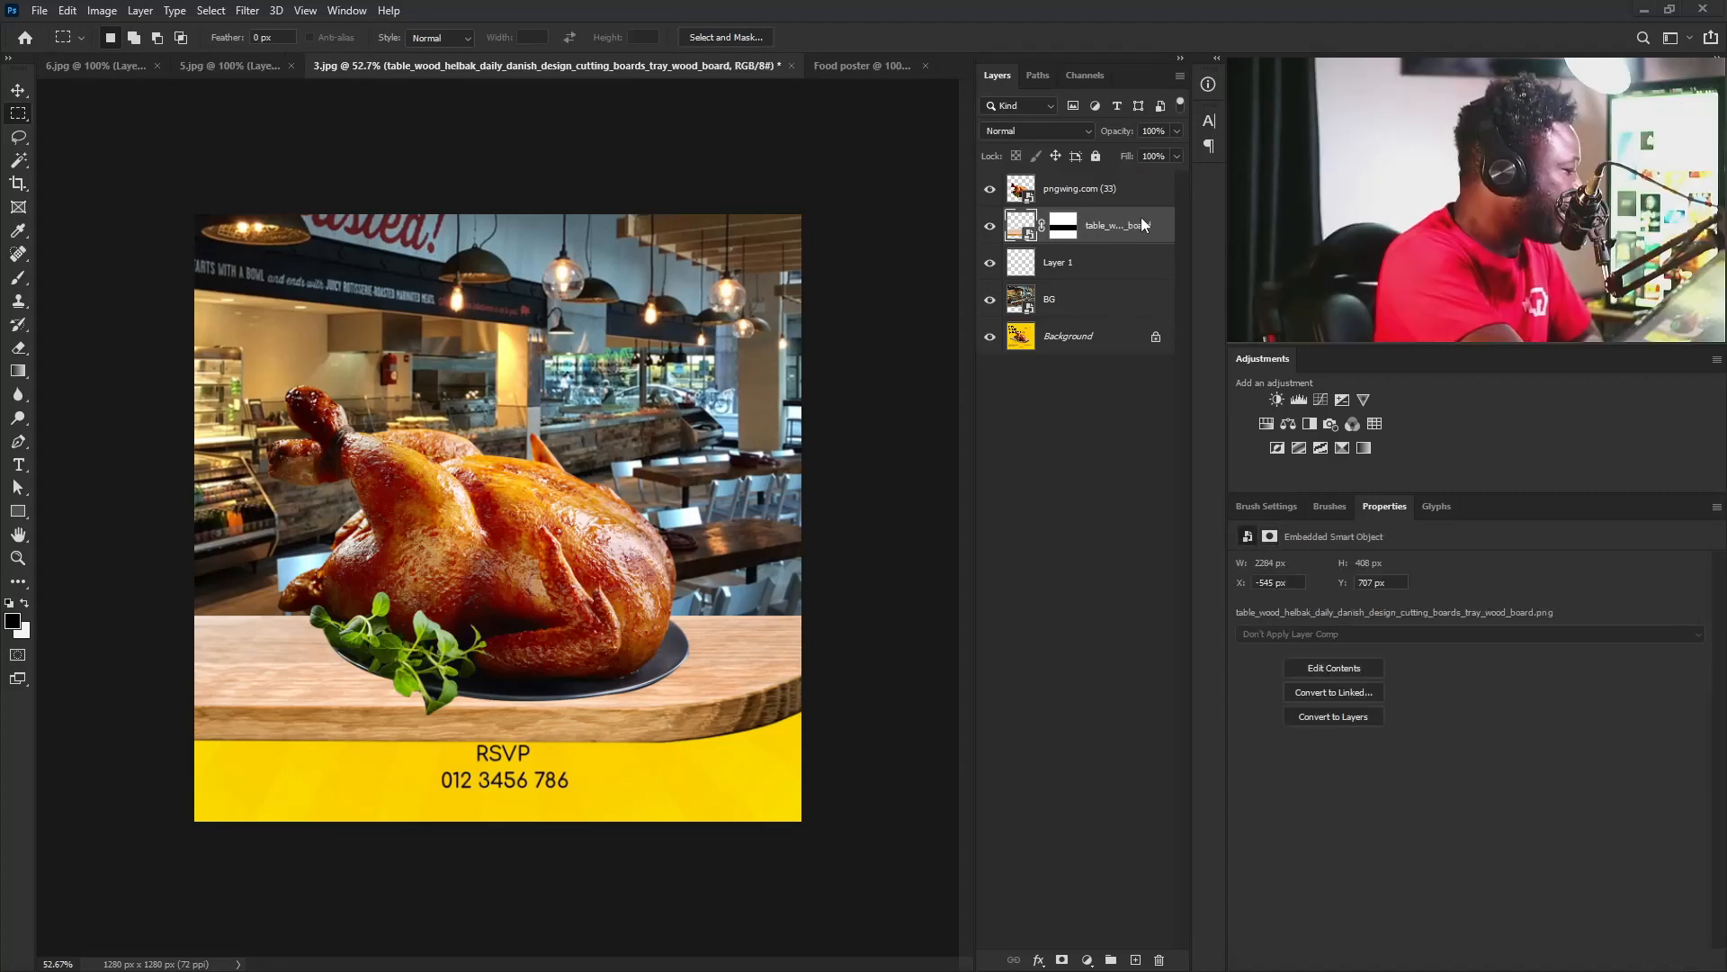
{"action": "left_click_drag", "start_coordinate": [1149, 230], "coordinate": [1132, 957]}
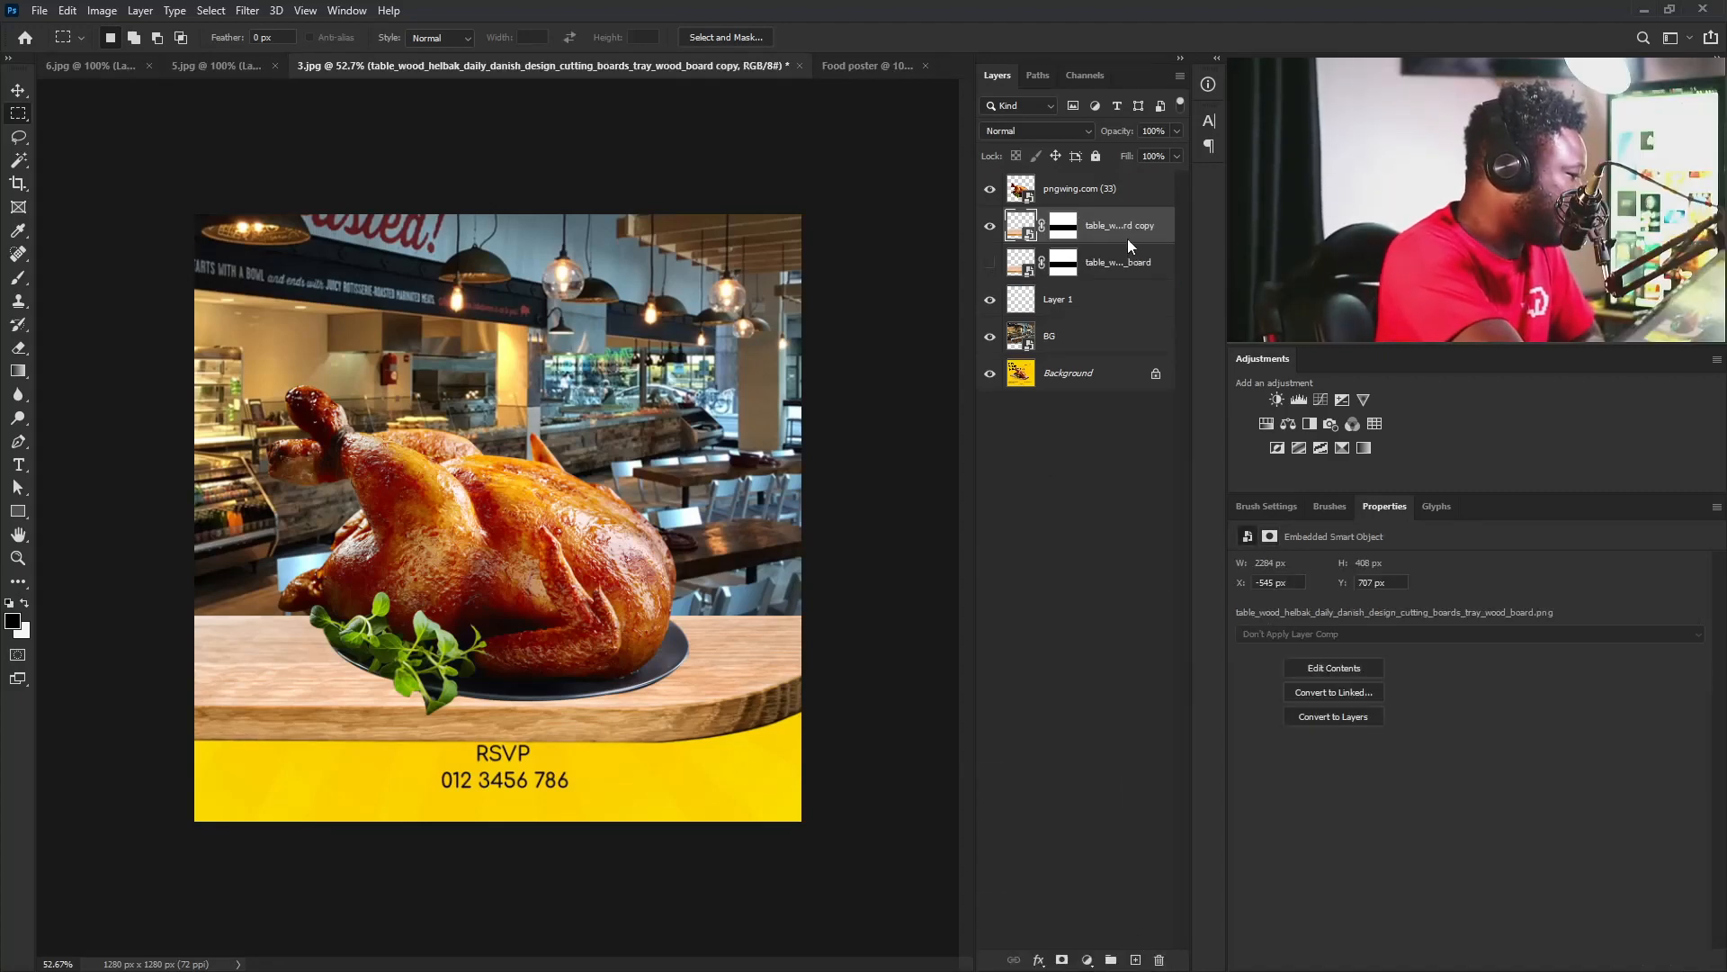
{"action": "right_click", "coordinate": [1126, 239]}
{"action": "left_click", "coordinate": [1169, 525]}
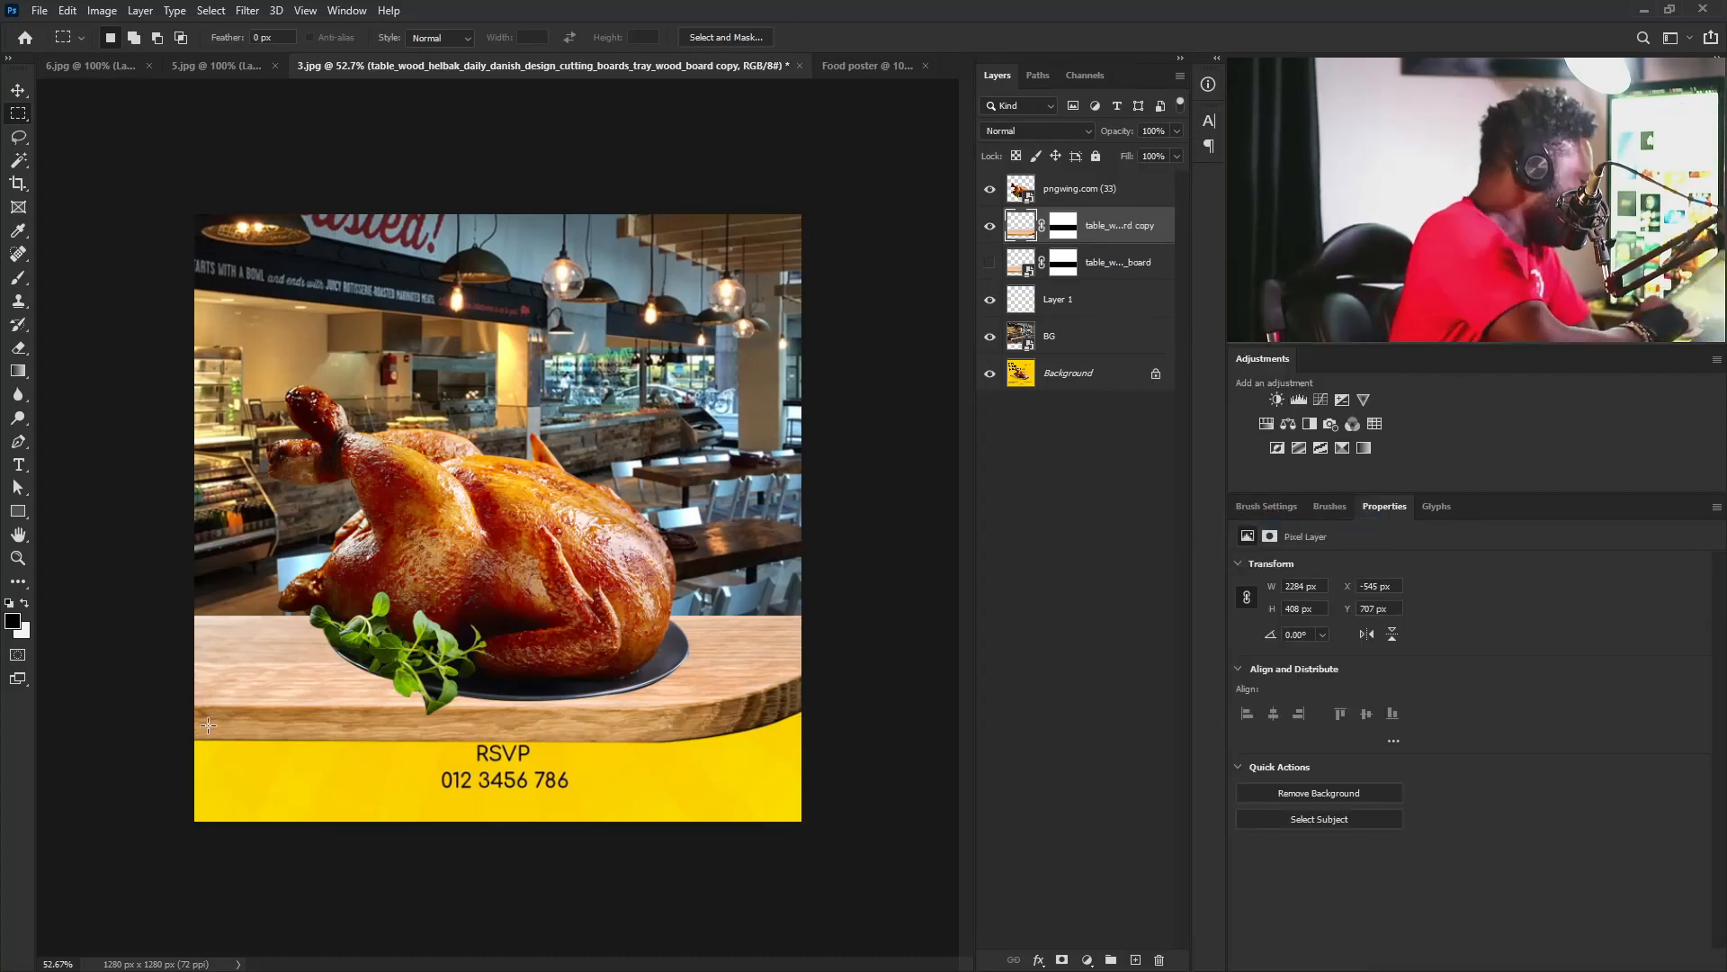
Duplicate the rasterized board and shift the lower copy down to Y 761 px to thicken the board's front edge.
{"action": "left_click_drag", "start_coordinate": [220, 717], "coordinate": [814, 766]}
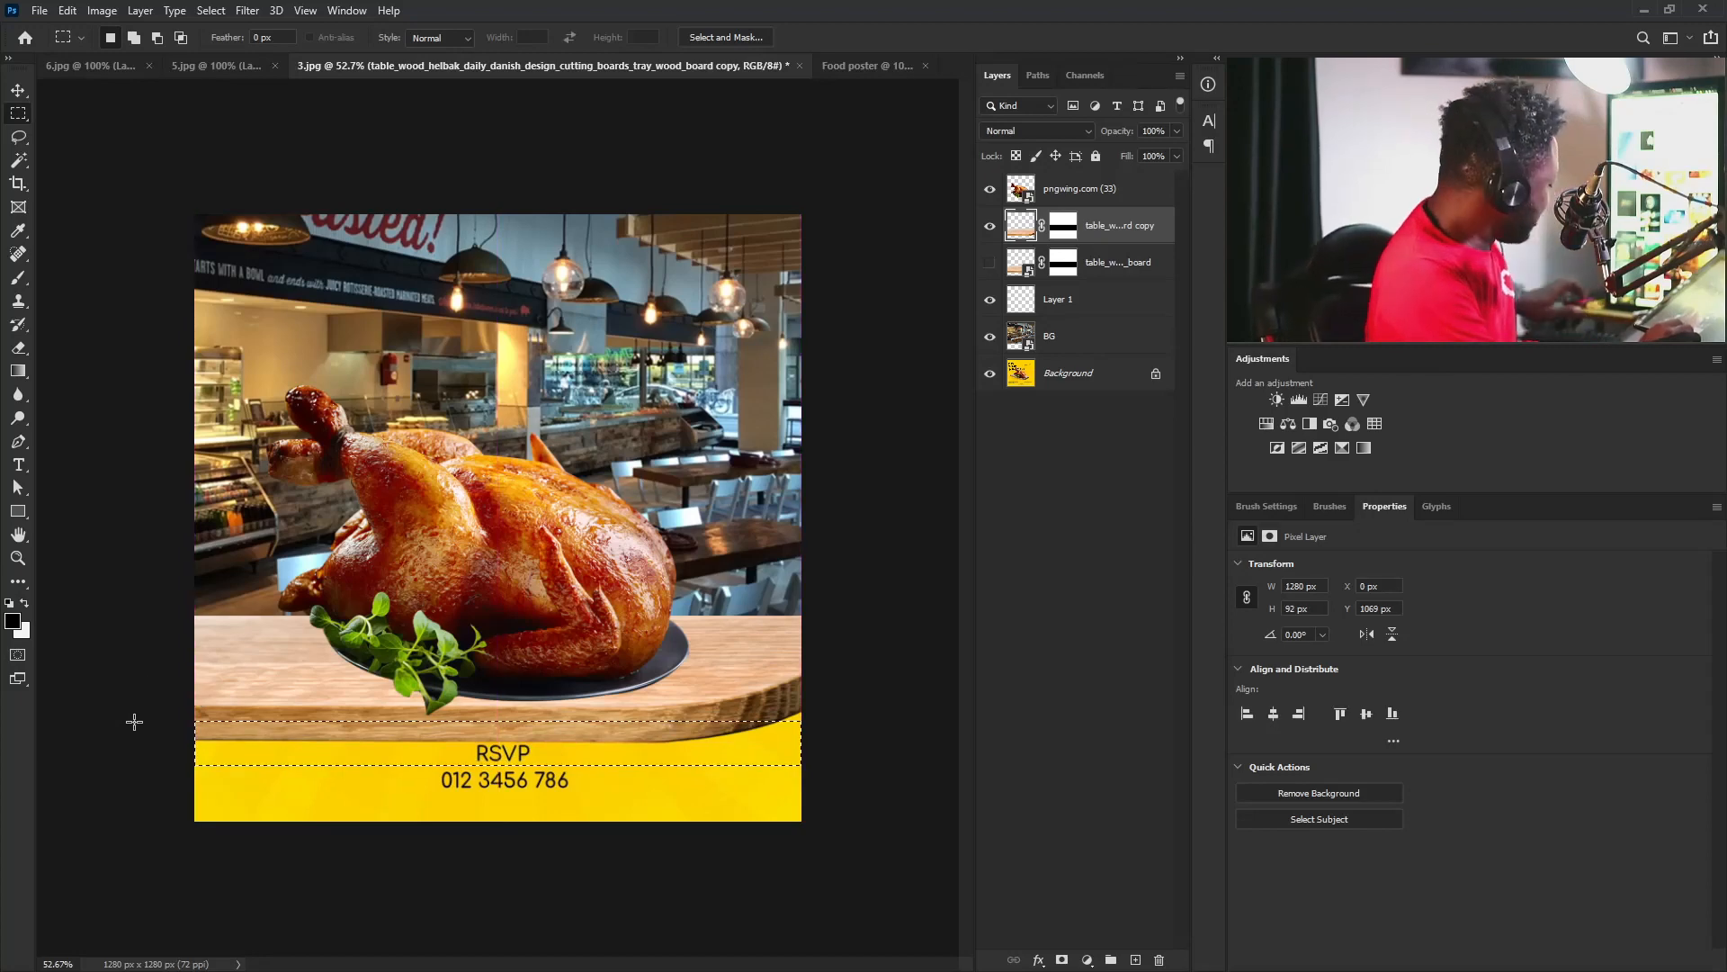
{"action": "key", "text": "ctrl+d"}
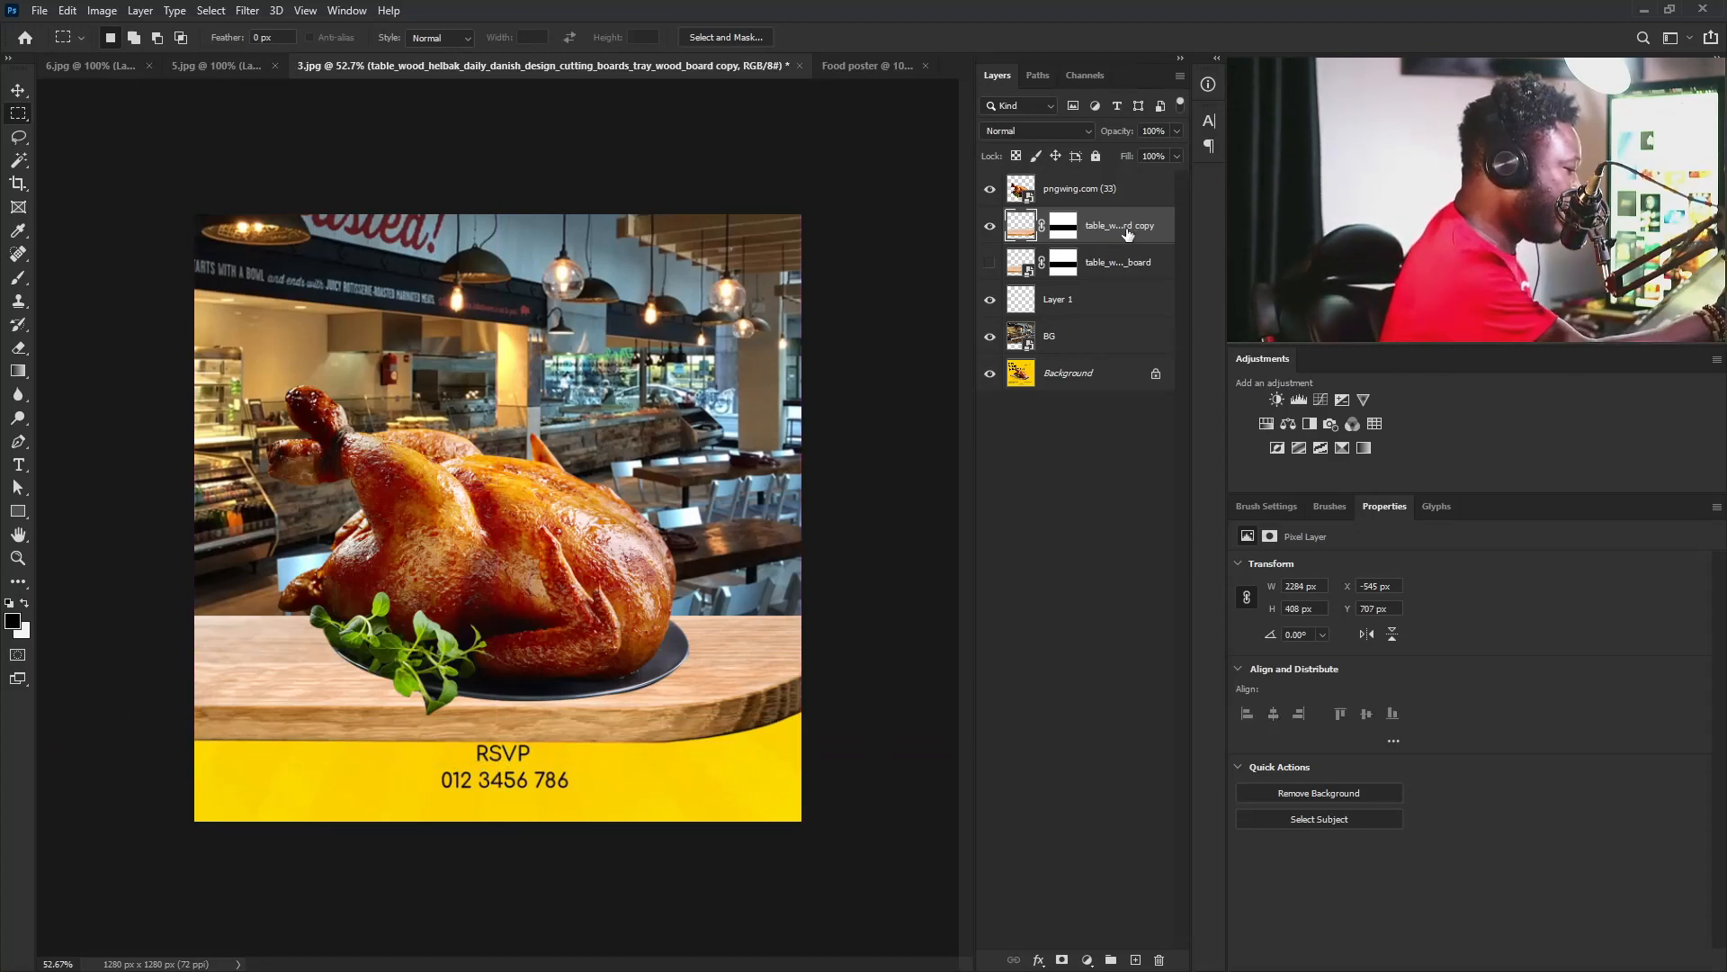
{"action": "left_click_drag", "start_coordinate": [1127, 234], "coordinate": [1135, 959]}
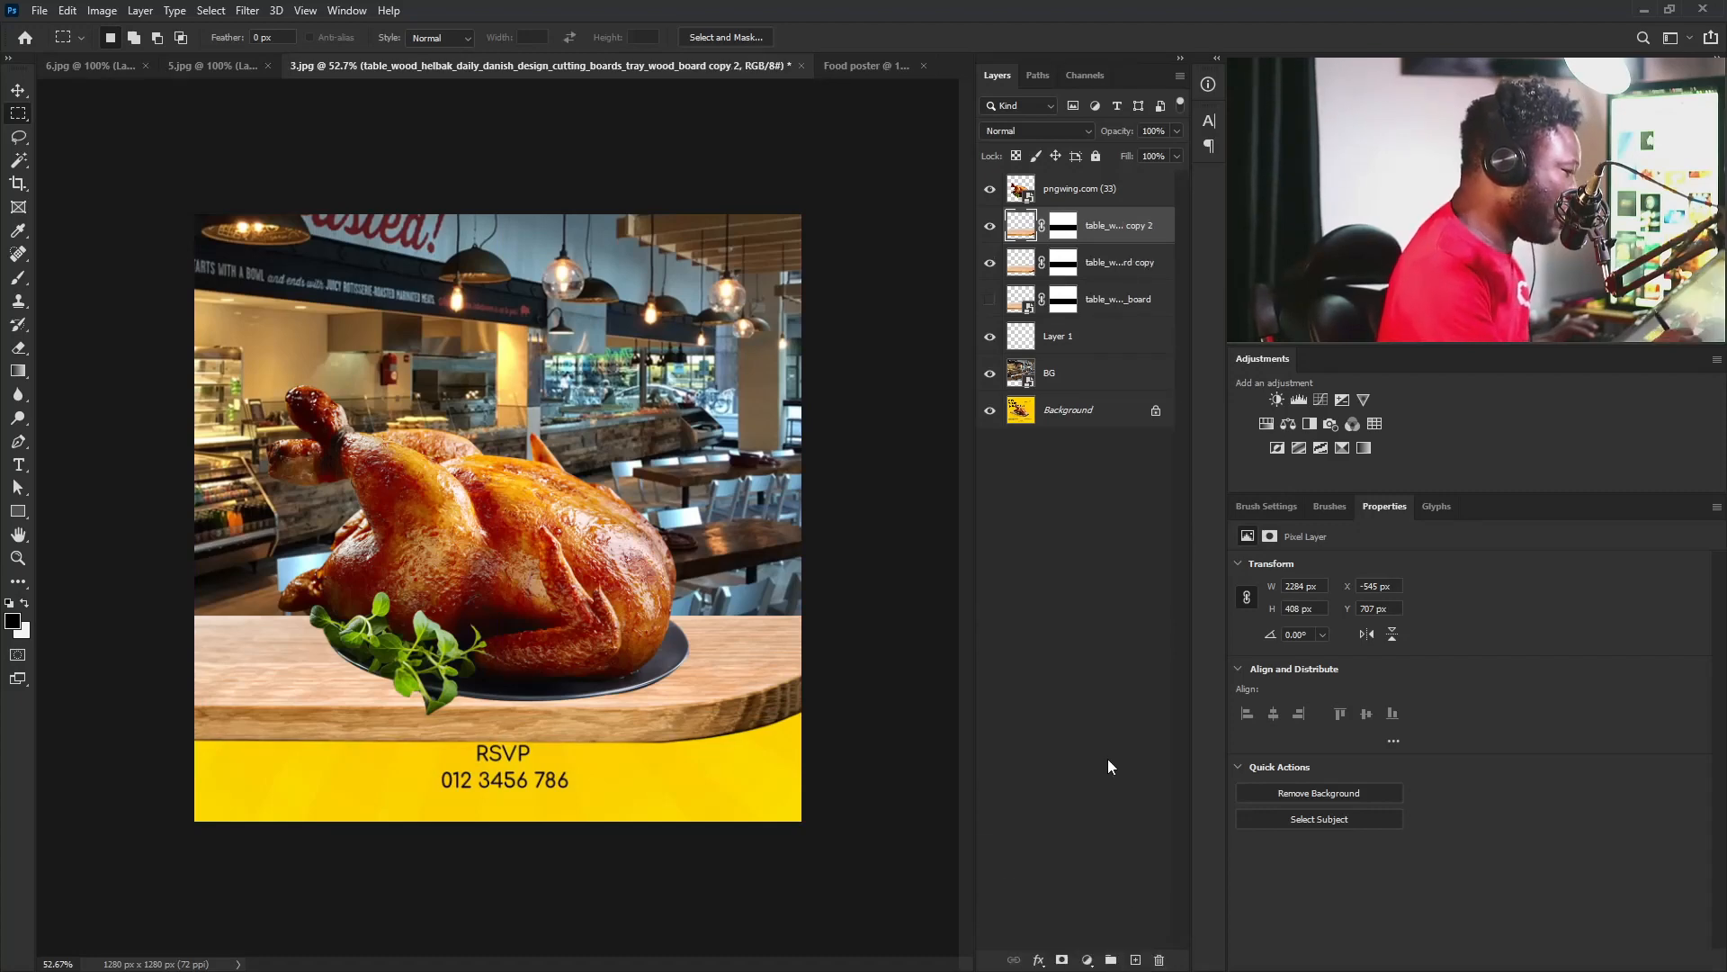
{"action": "left_click", "coordinate": [1122, 254]}
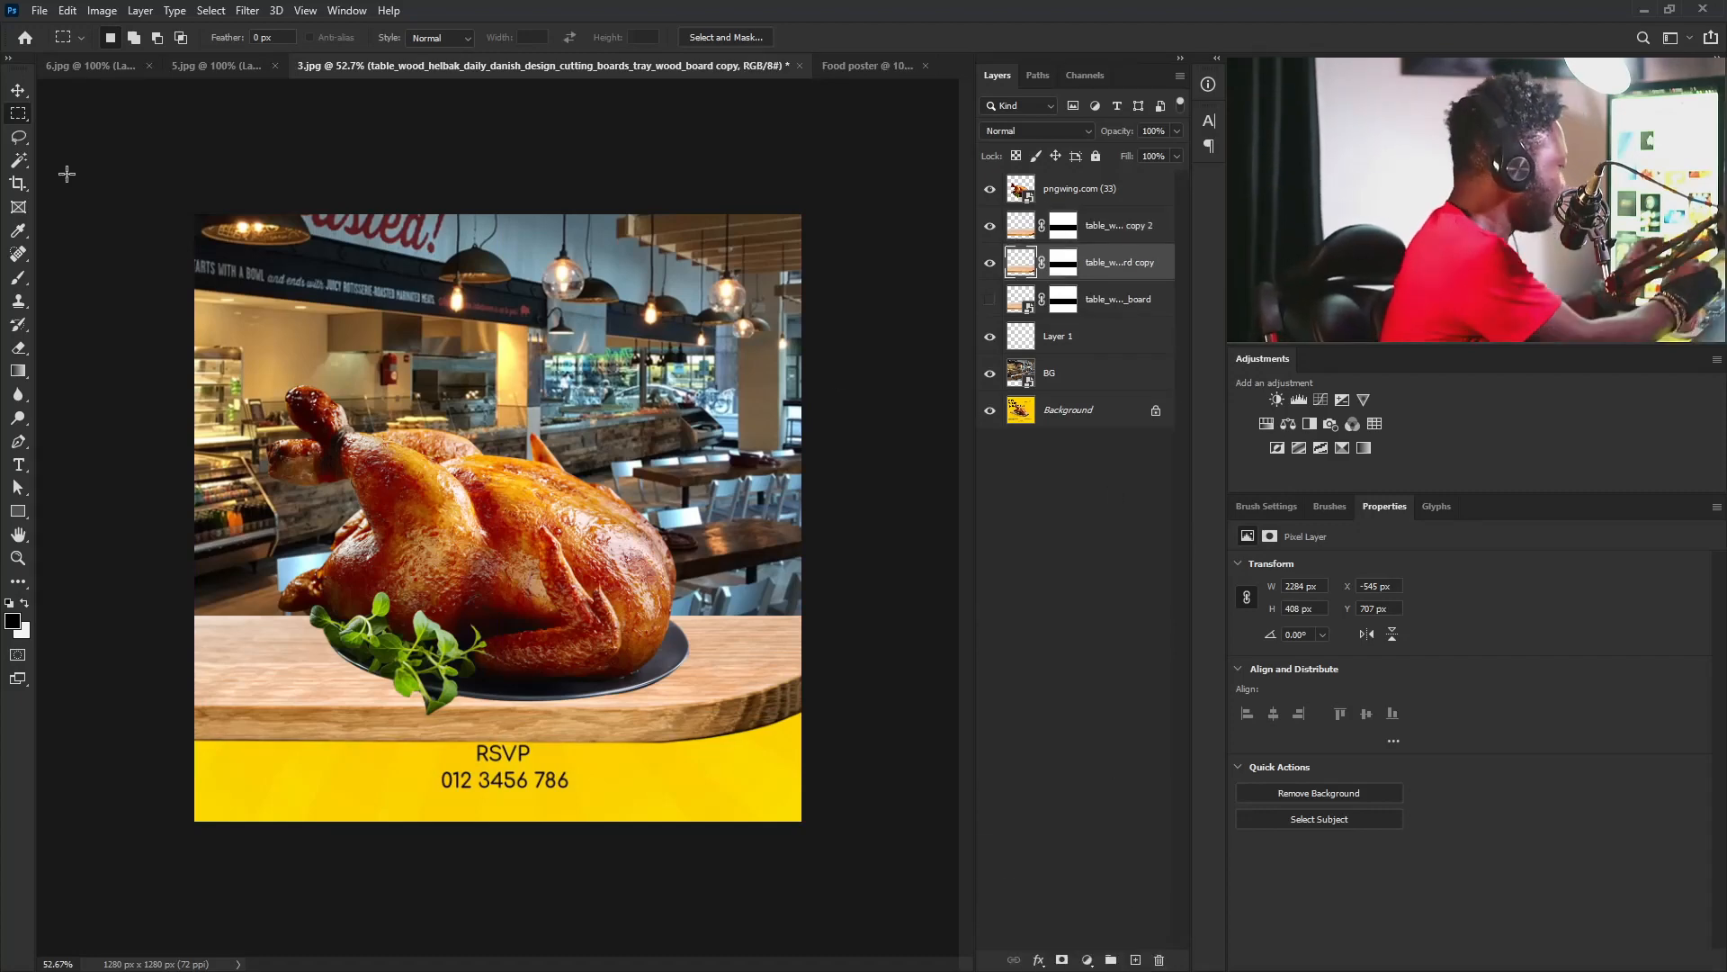
{"action": "key", "text": "v"}
{"action": "left_click_drag", "start_coordinate": [758, 712], "coordinate": [758, 738]}
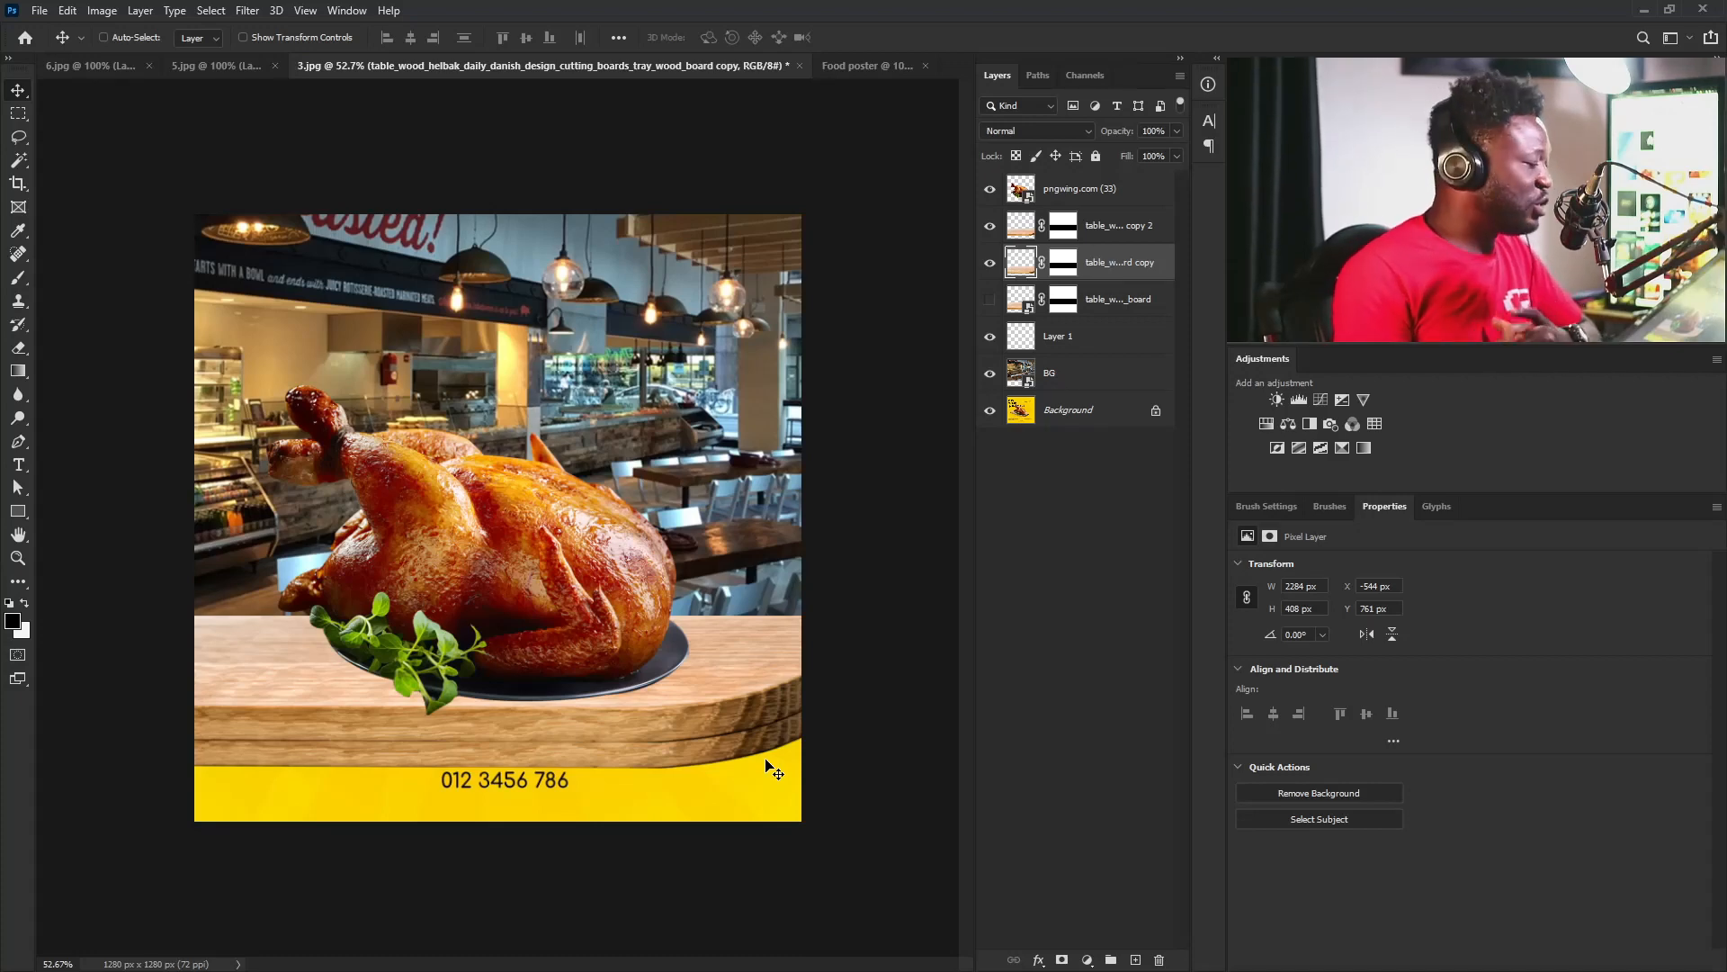
Merge the two visible wood board copies into one layer.
{"action": "left_click", "coordinate": [1112, 230]}
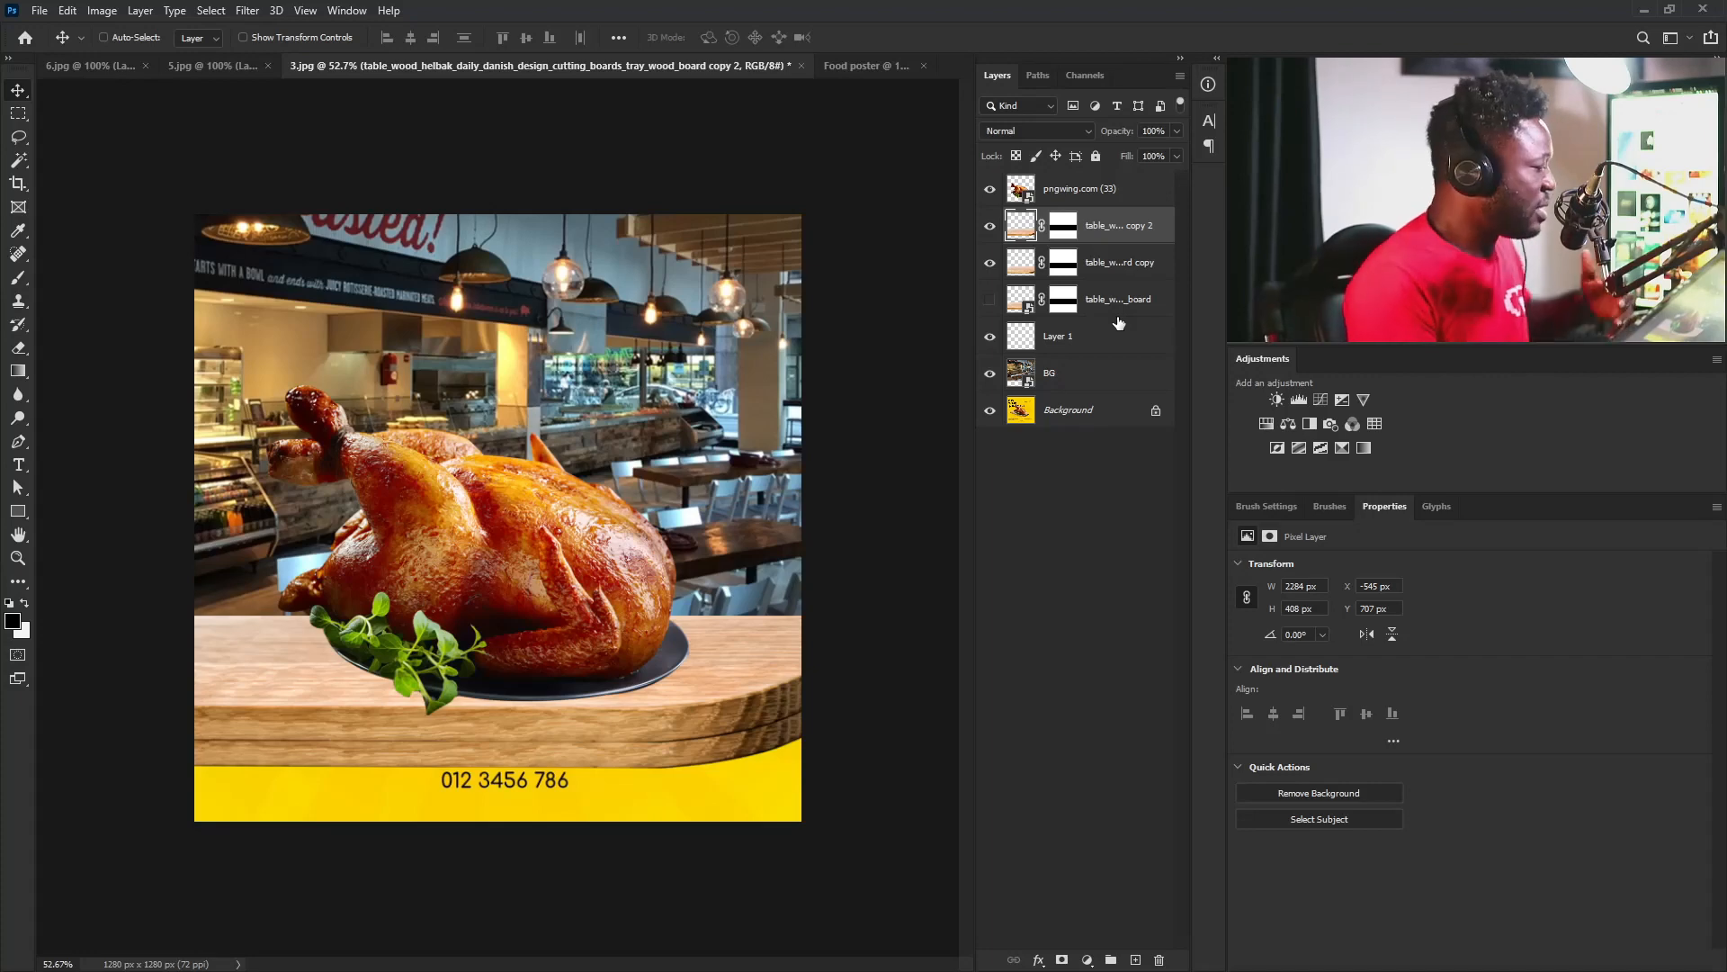
{"action": "left_click", "coordinate": [1131, 270], "text": "ctrl"}
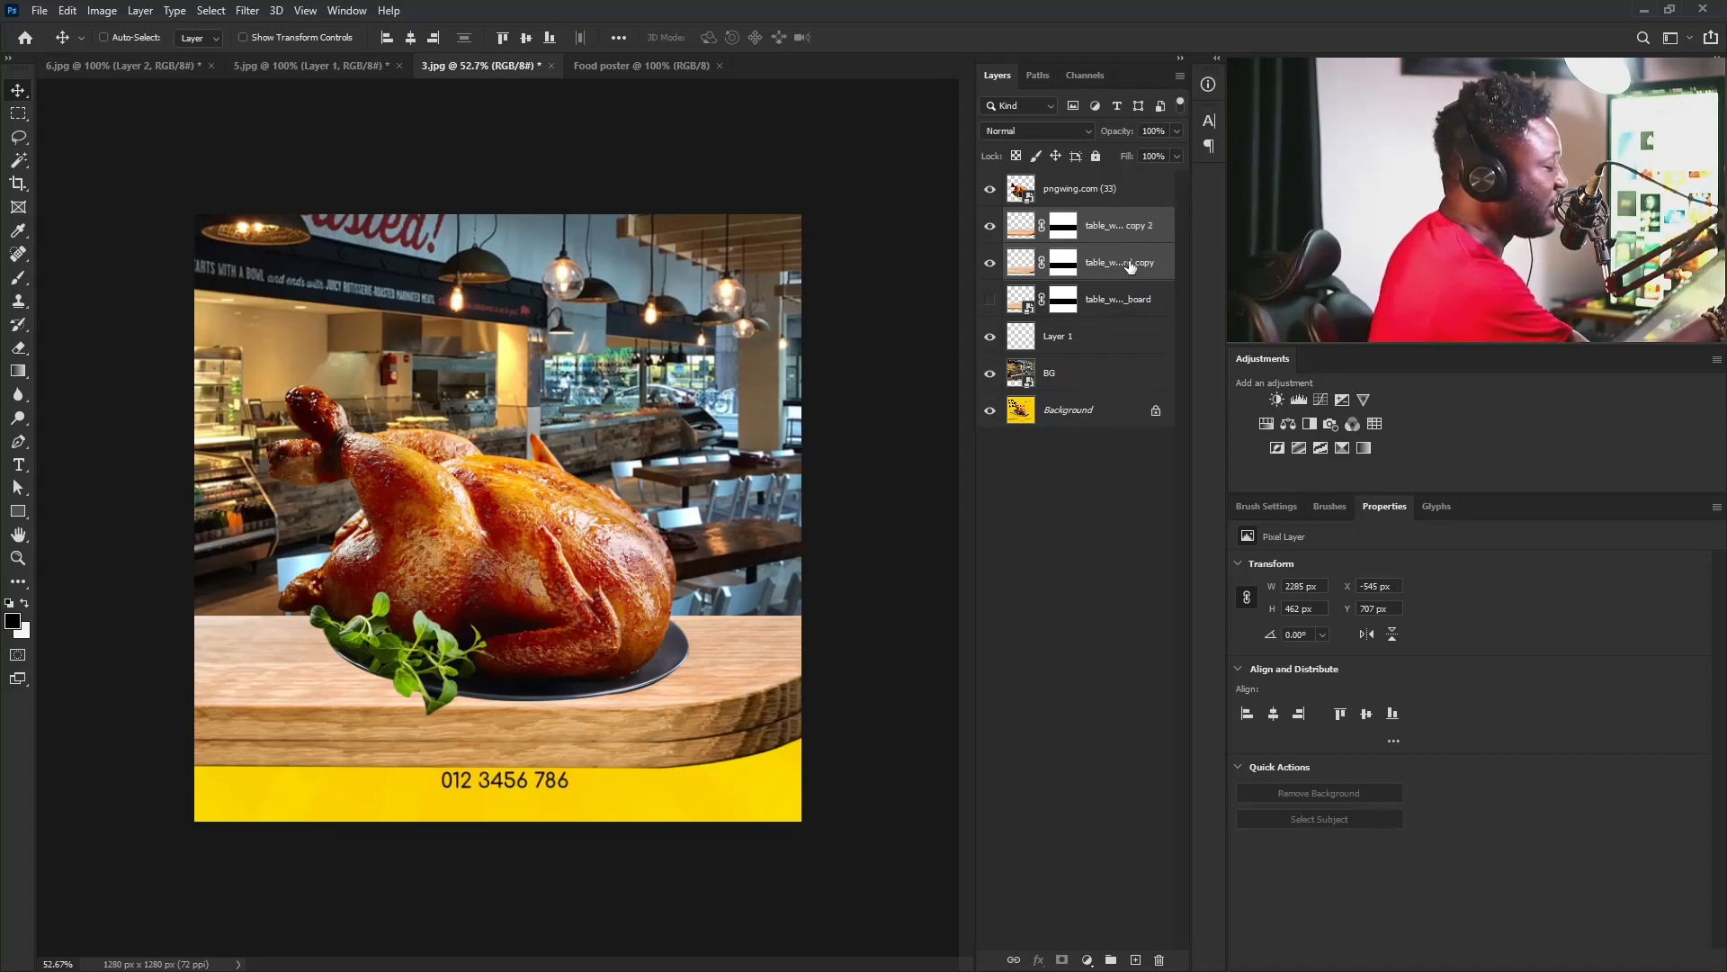
{"action": "key", "text": "ctrl+e"}
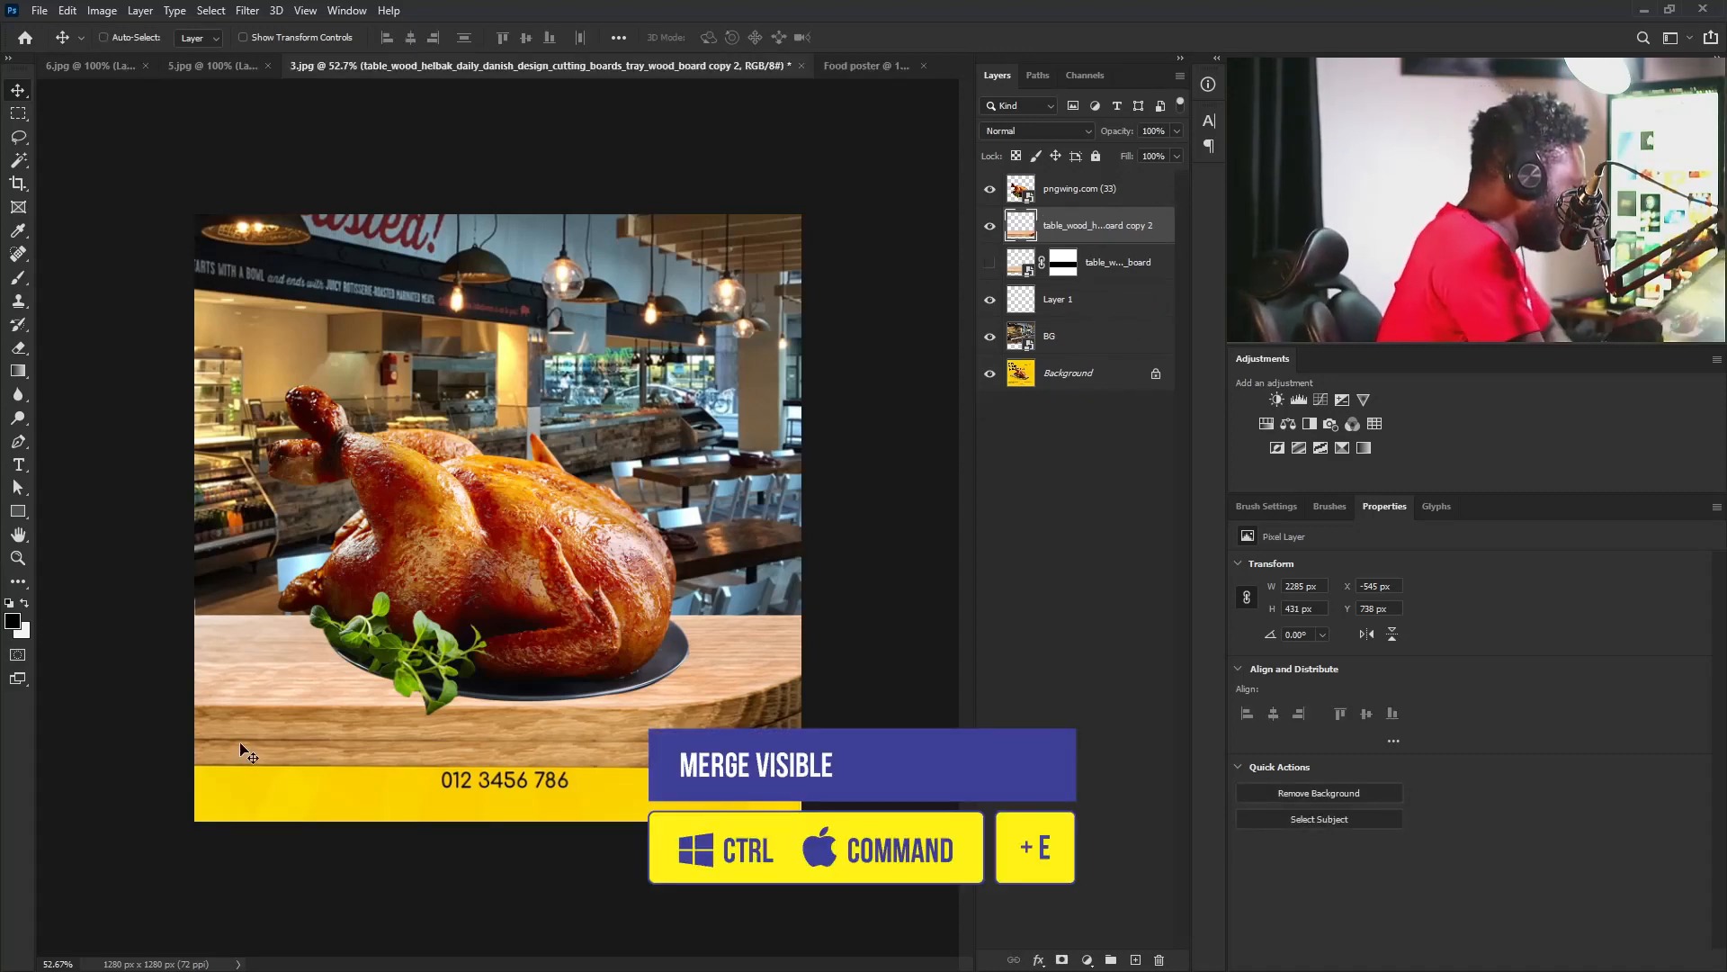
Remove the dark seam along the merged board's front edge using content-aware Spot Healing strokes across its width.
{"action": "left_click", "coordinate": [17, 258]}
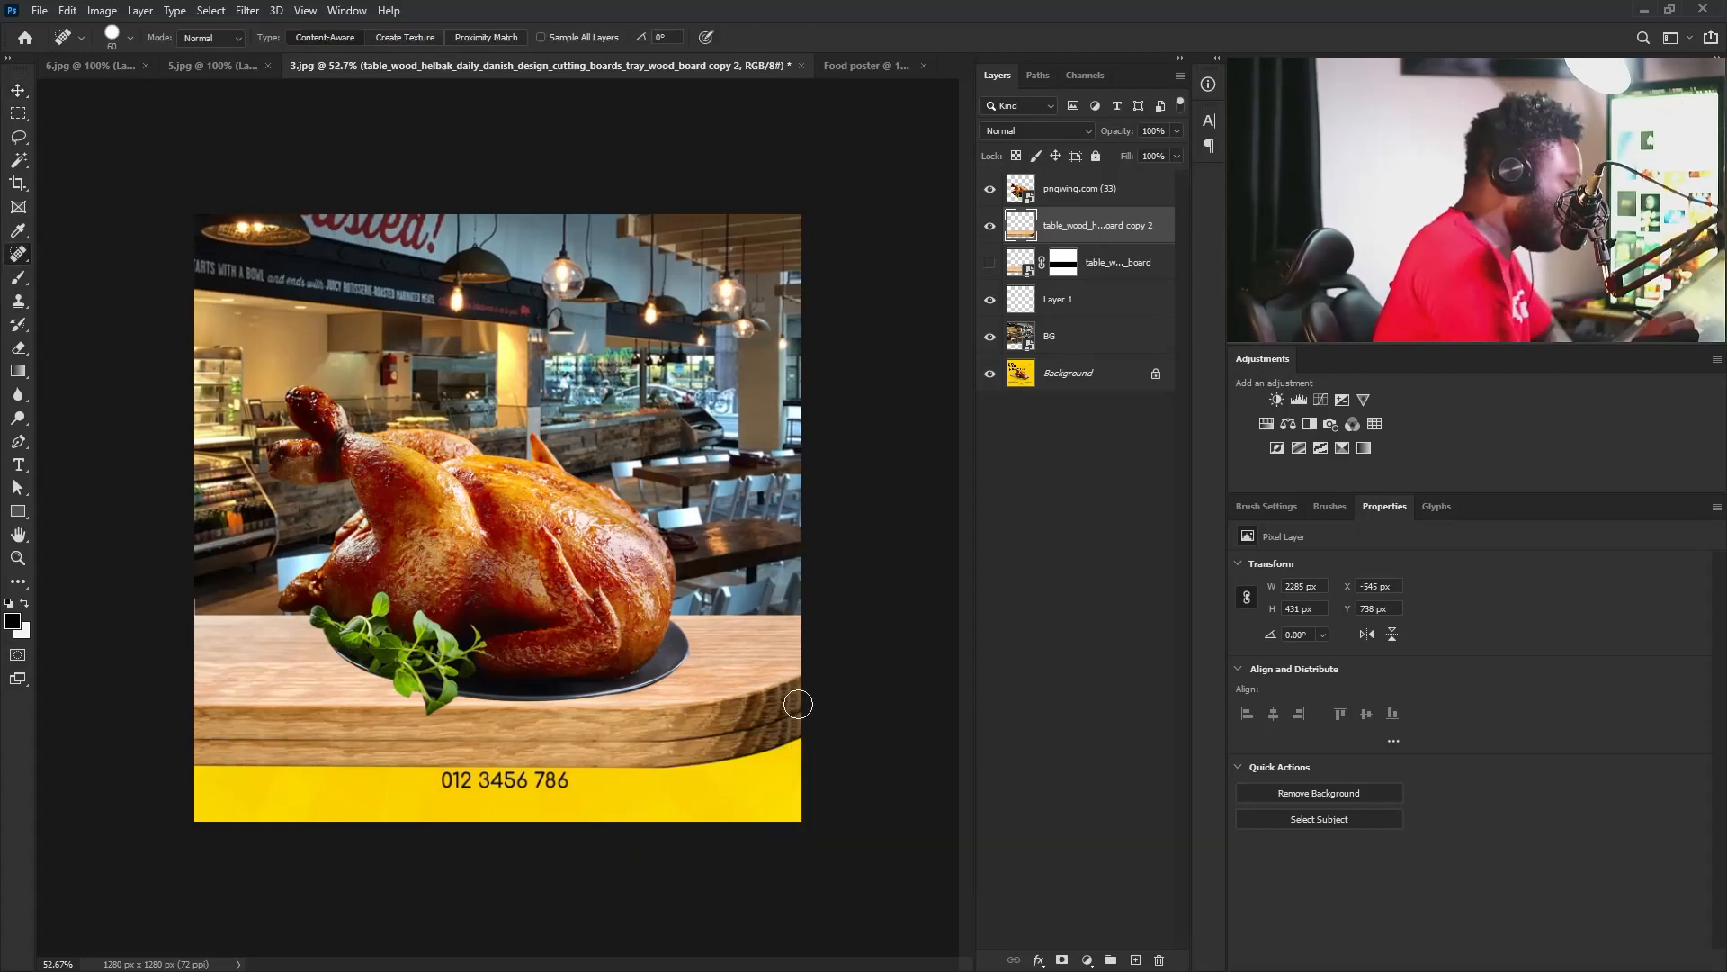
{"action": "mouse_move", "coordinate": [798, 703]}
{"action": "left_mouse_down"}
{"action": "mouse_move", "coordinate": [657, 744]}
{"action": "mouse_move", "coordinate": [463, 743]}
{"action": "left_mouse_up"}
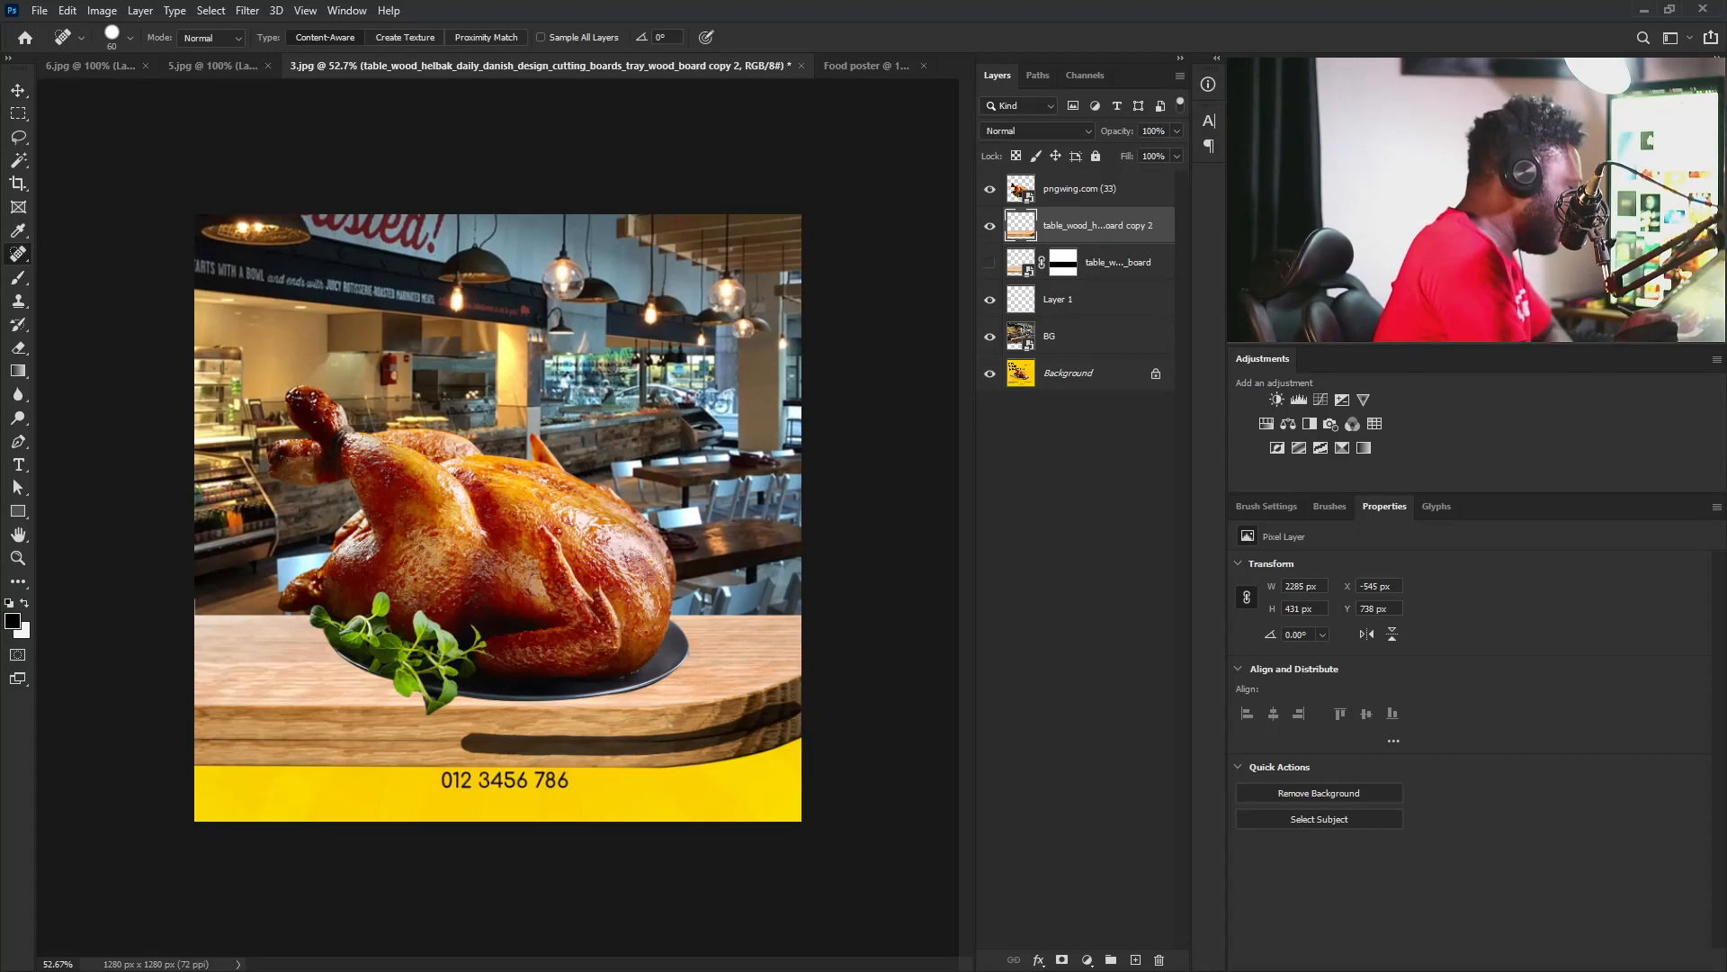
{"action": "mouse_move", "coordinate": [654, 737]}
{"action": "left_mouse_down"}
{"action": "mouse_move", "coordinate": [424, 741]}
{"action": "mouse_move", "coordinate": [554, 741]}
{"action": "left_mouse_up"}
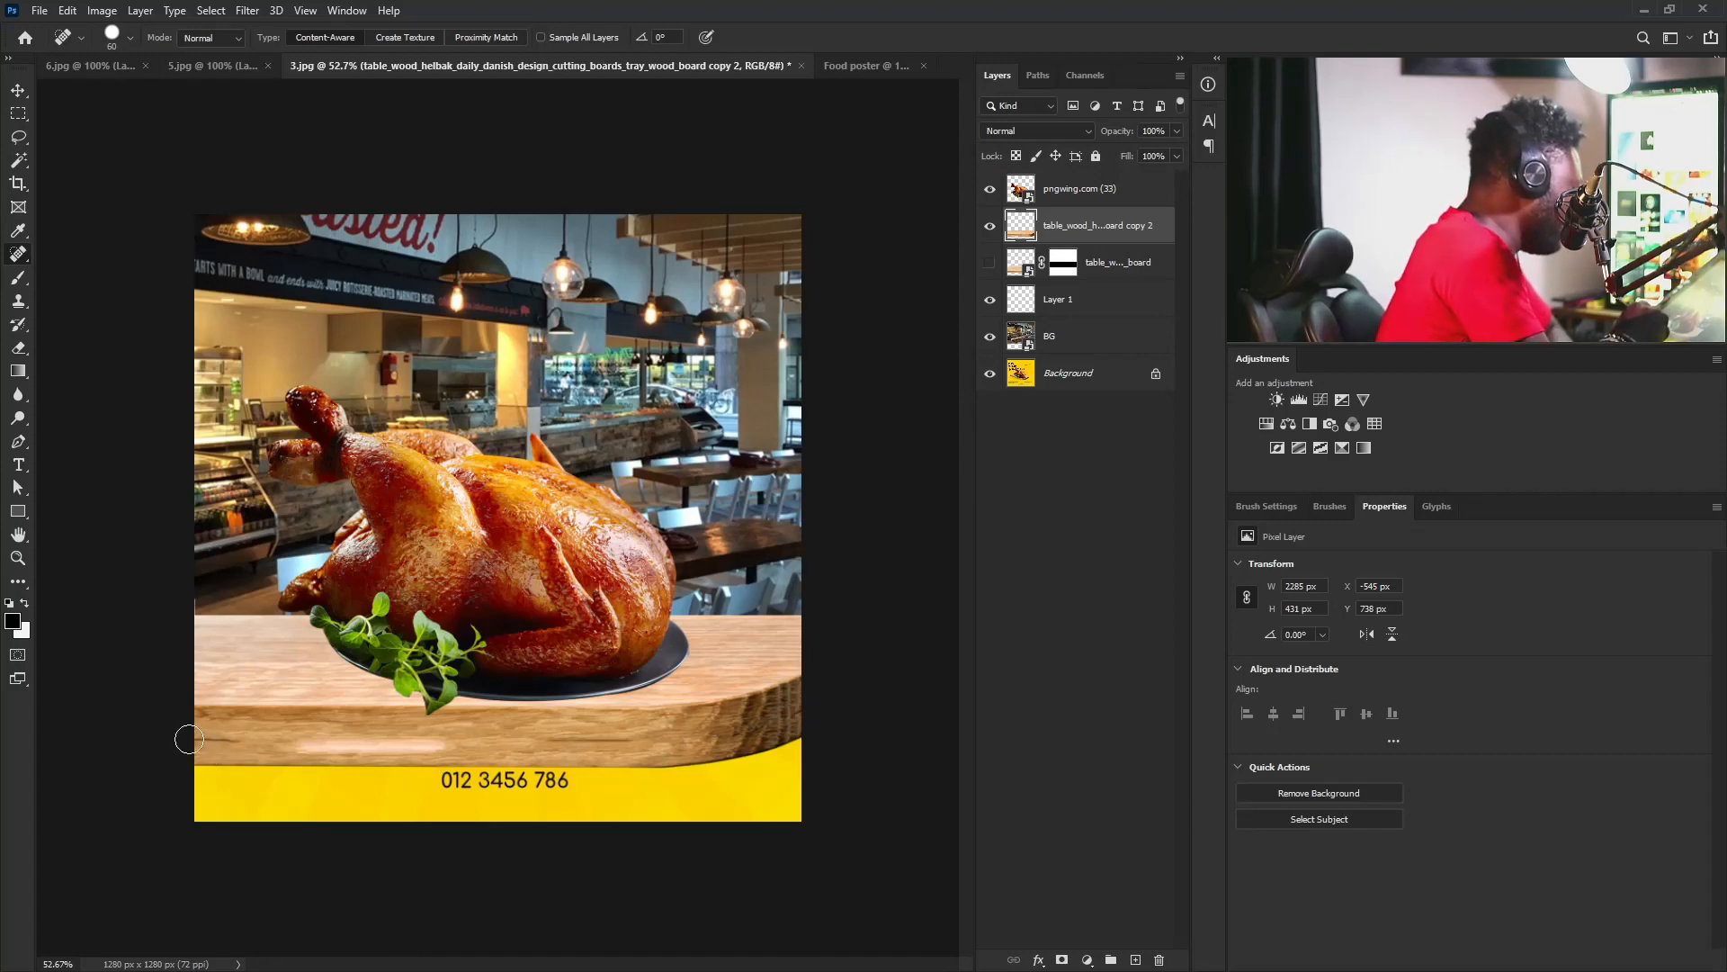
{"action": "left_click_drag", "start_coordinate": [189, 738], "coordinate": [324, 747]}
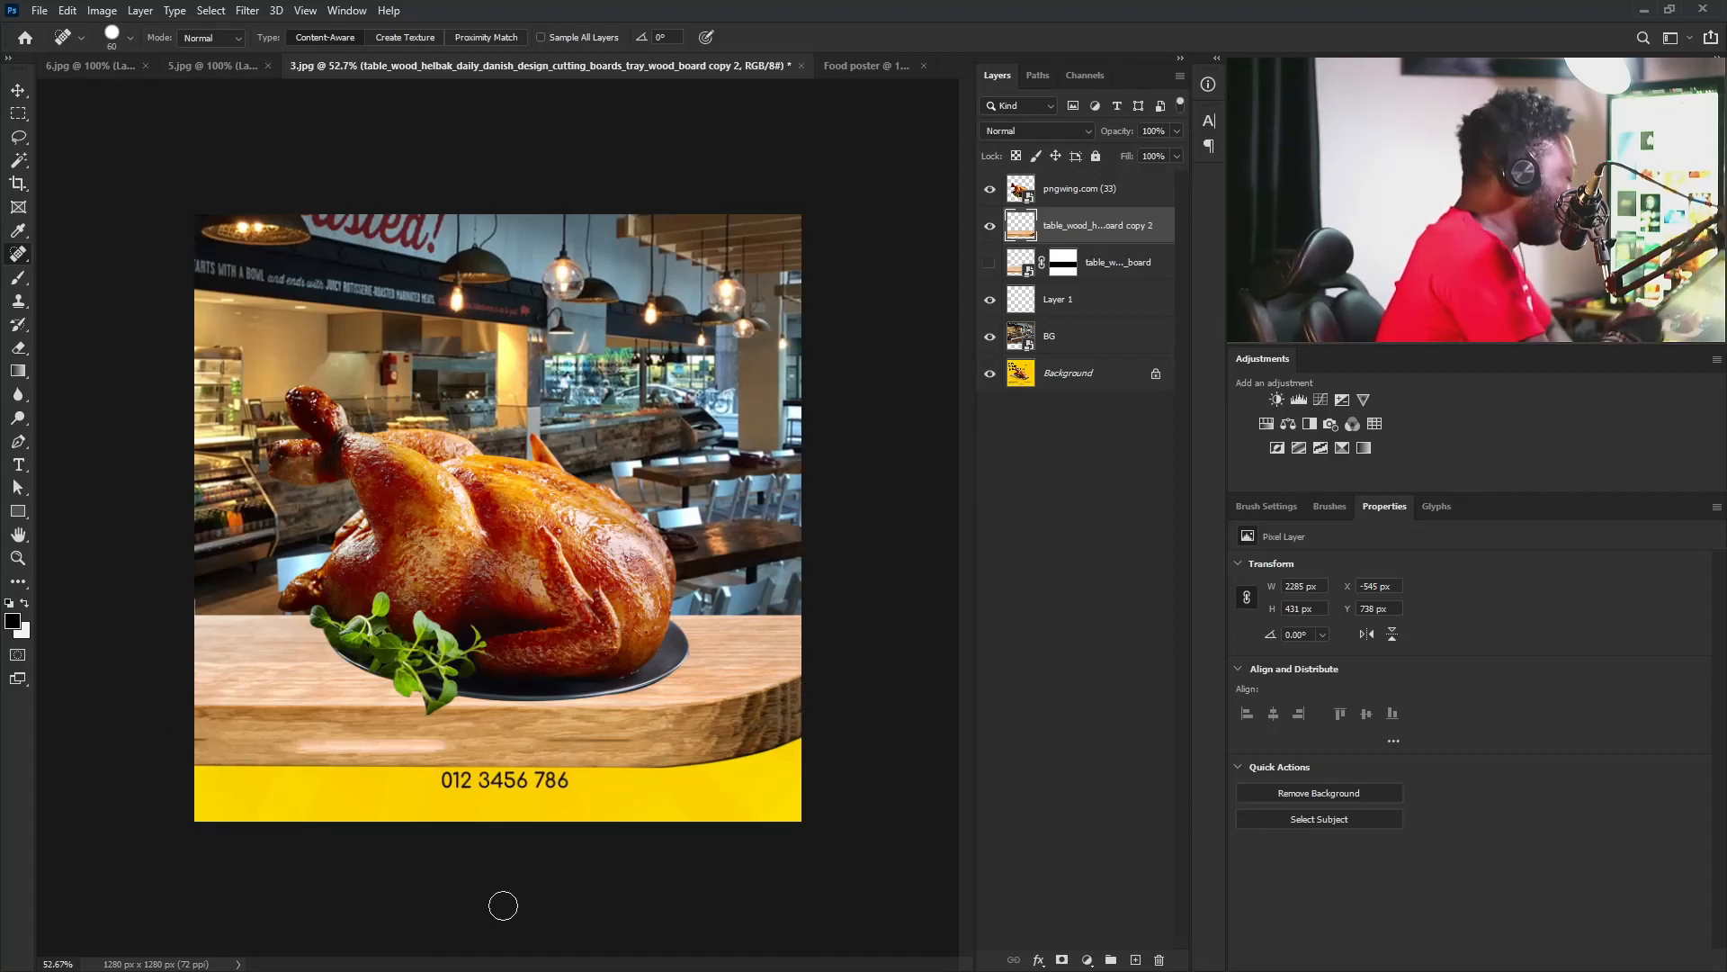
Content-aware scale a 1280 x 34 px strip of the board's front face down to the poster's lower edge, making it 219 px tall.
{"action": "key", "text": "m"}
{"action": "left_click_drag", "start_coordinate": [153, 725], "coordinate": [155, 727]}
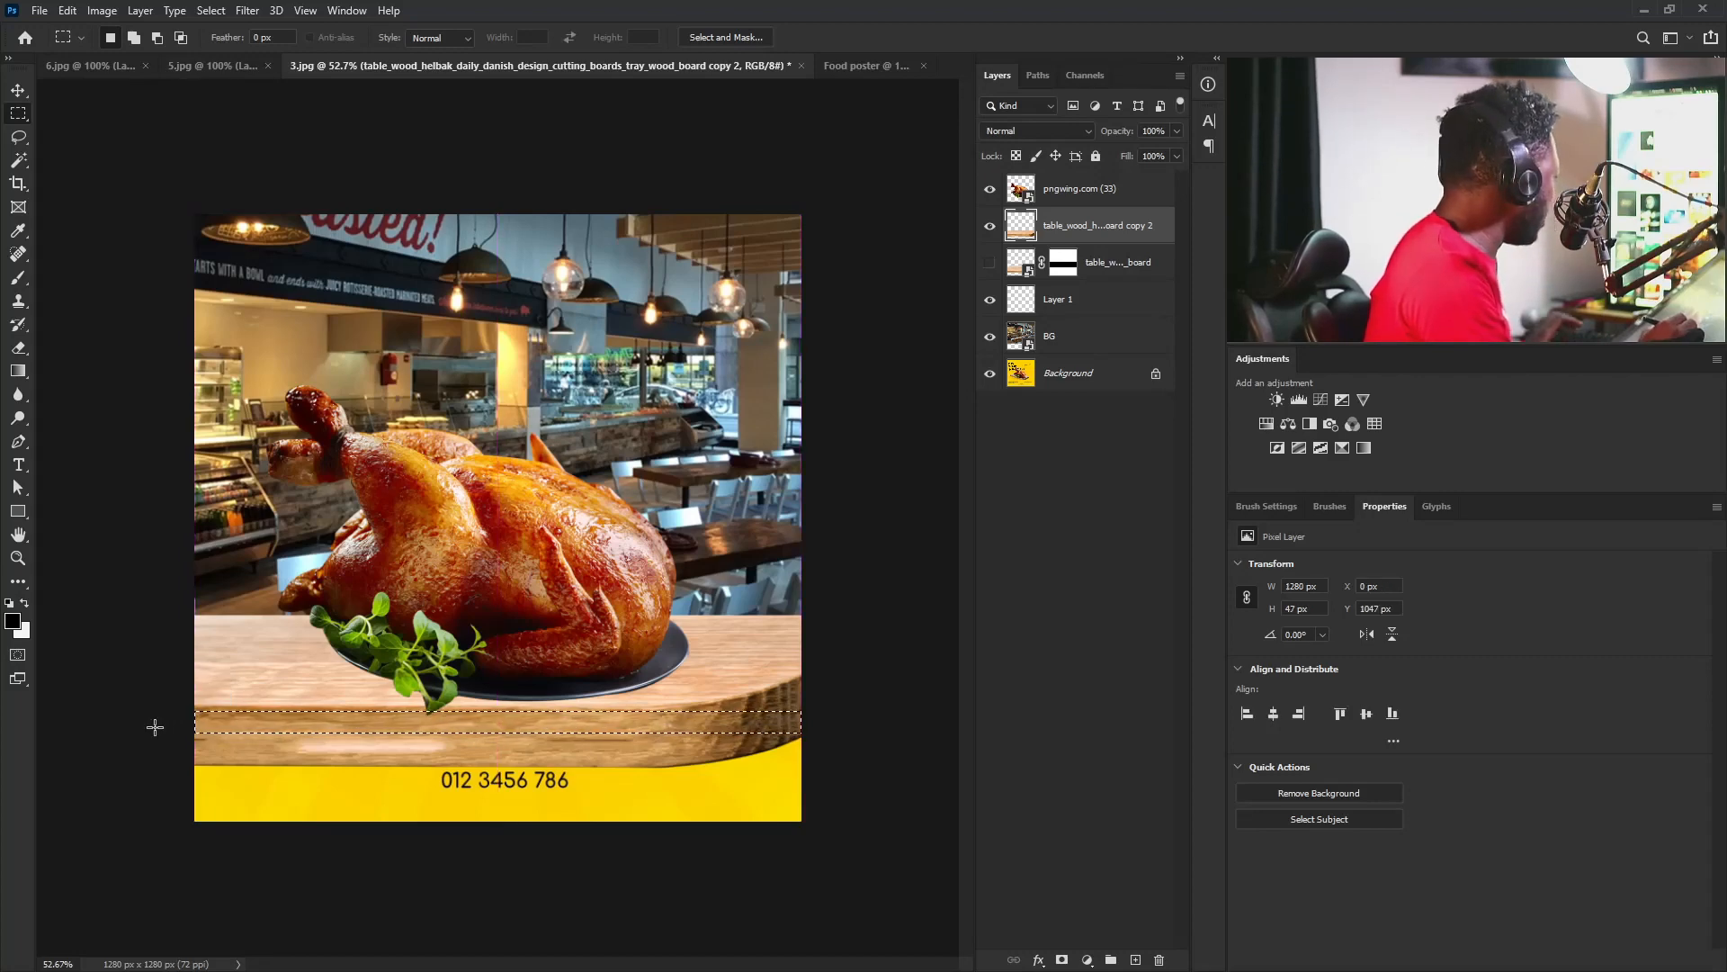
{"action": "key", "text": "ctrl+d"}
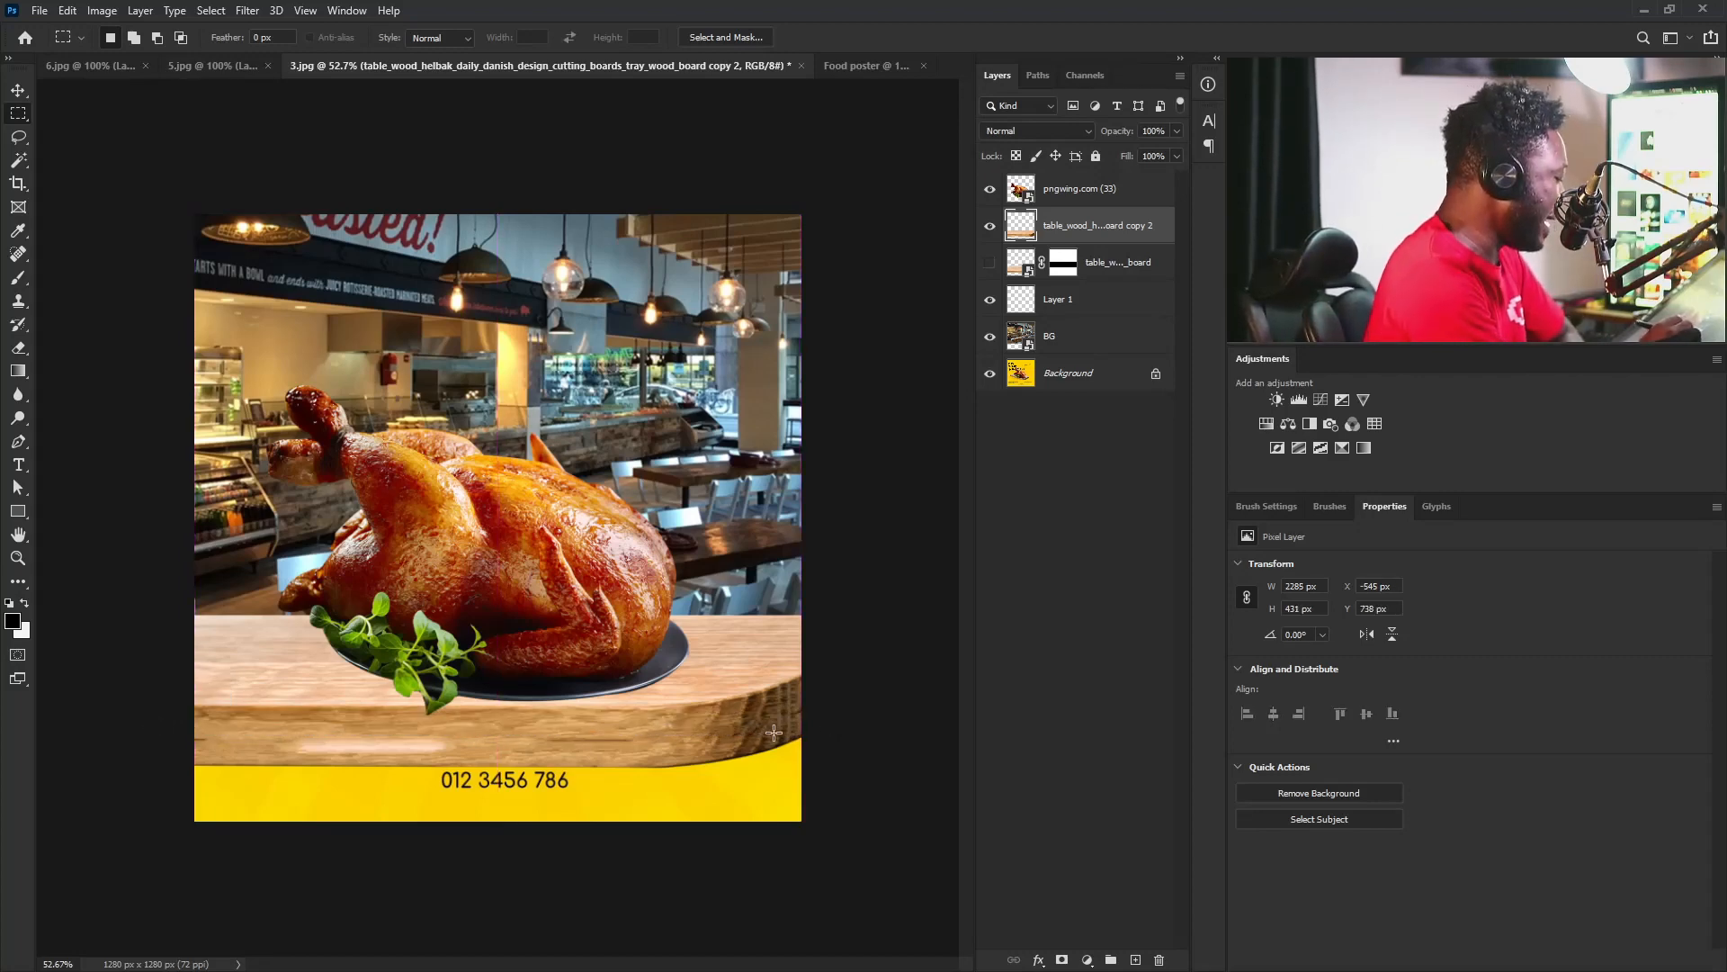
{"action": "left_click_drag", "start_coordinate": [182, 725], "coordinate": [809, 723]}
{"action": "left_click", "coordinate": [67, 11]}
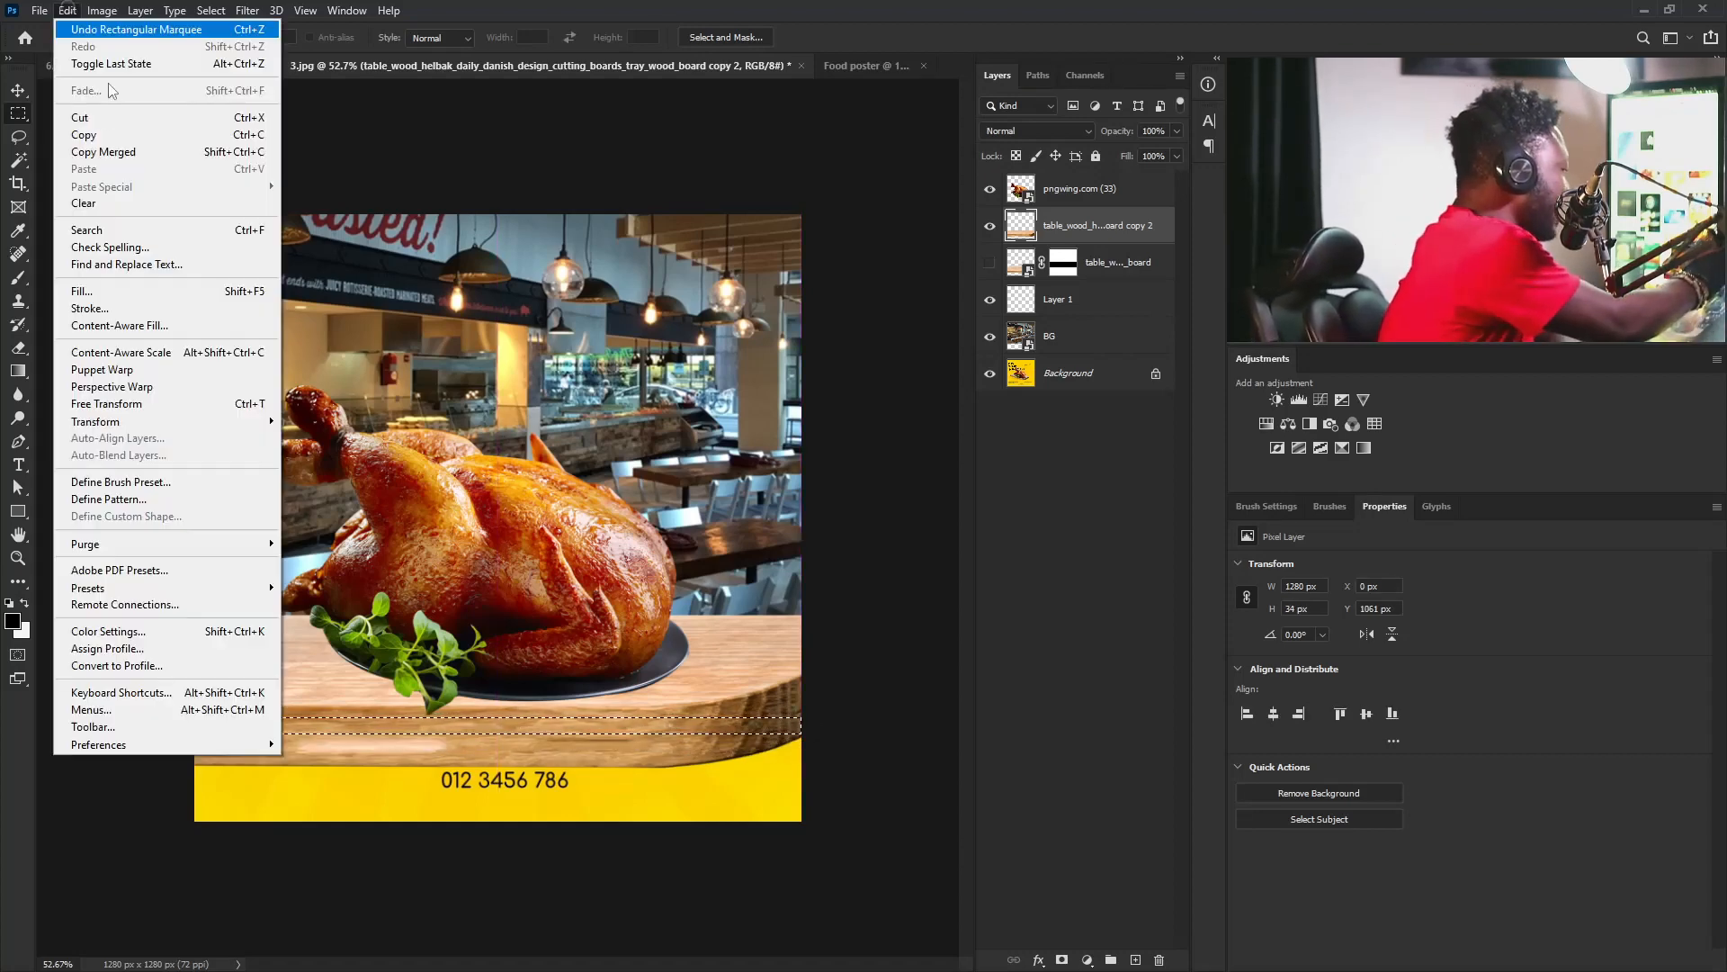
{"action": "left_click", "coordinate": [228, 353]}
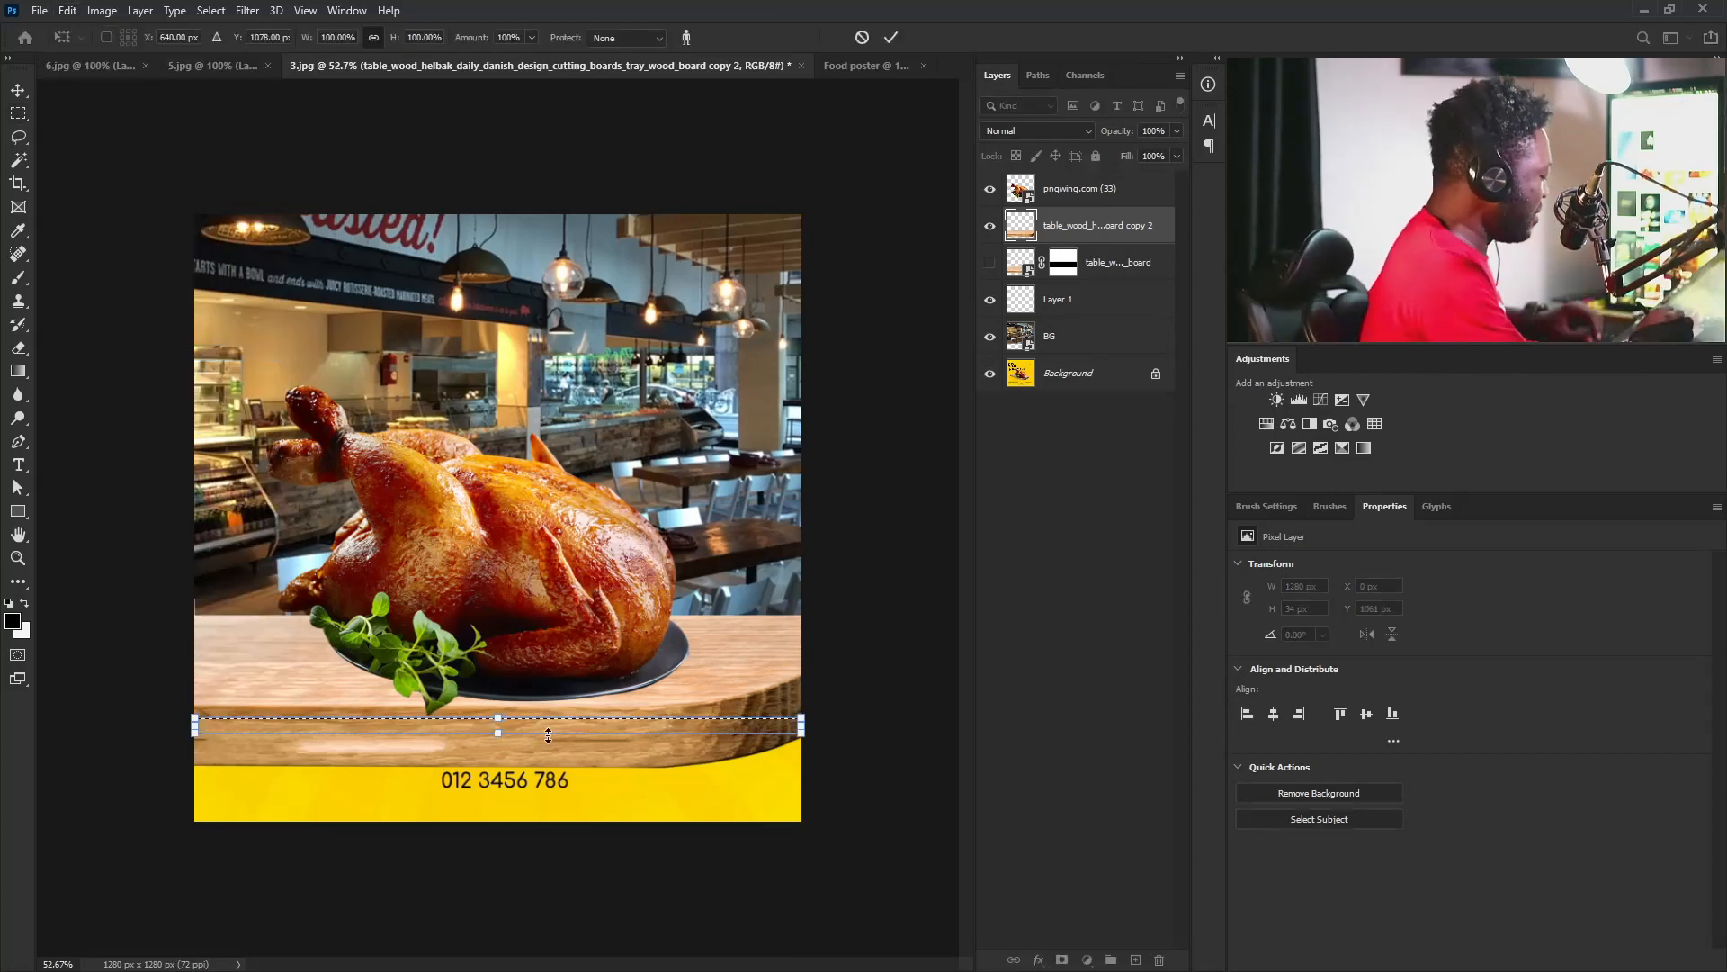
{"action": "left_click_drag", "start_coordinate": [498, 732], "coordinate": [501, 823]}
{"action": "key", "text": "Return"}
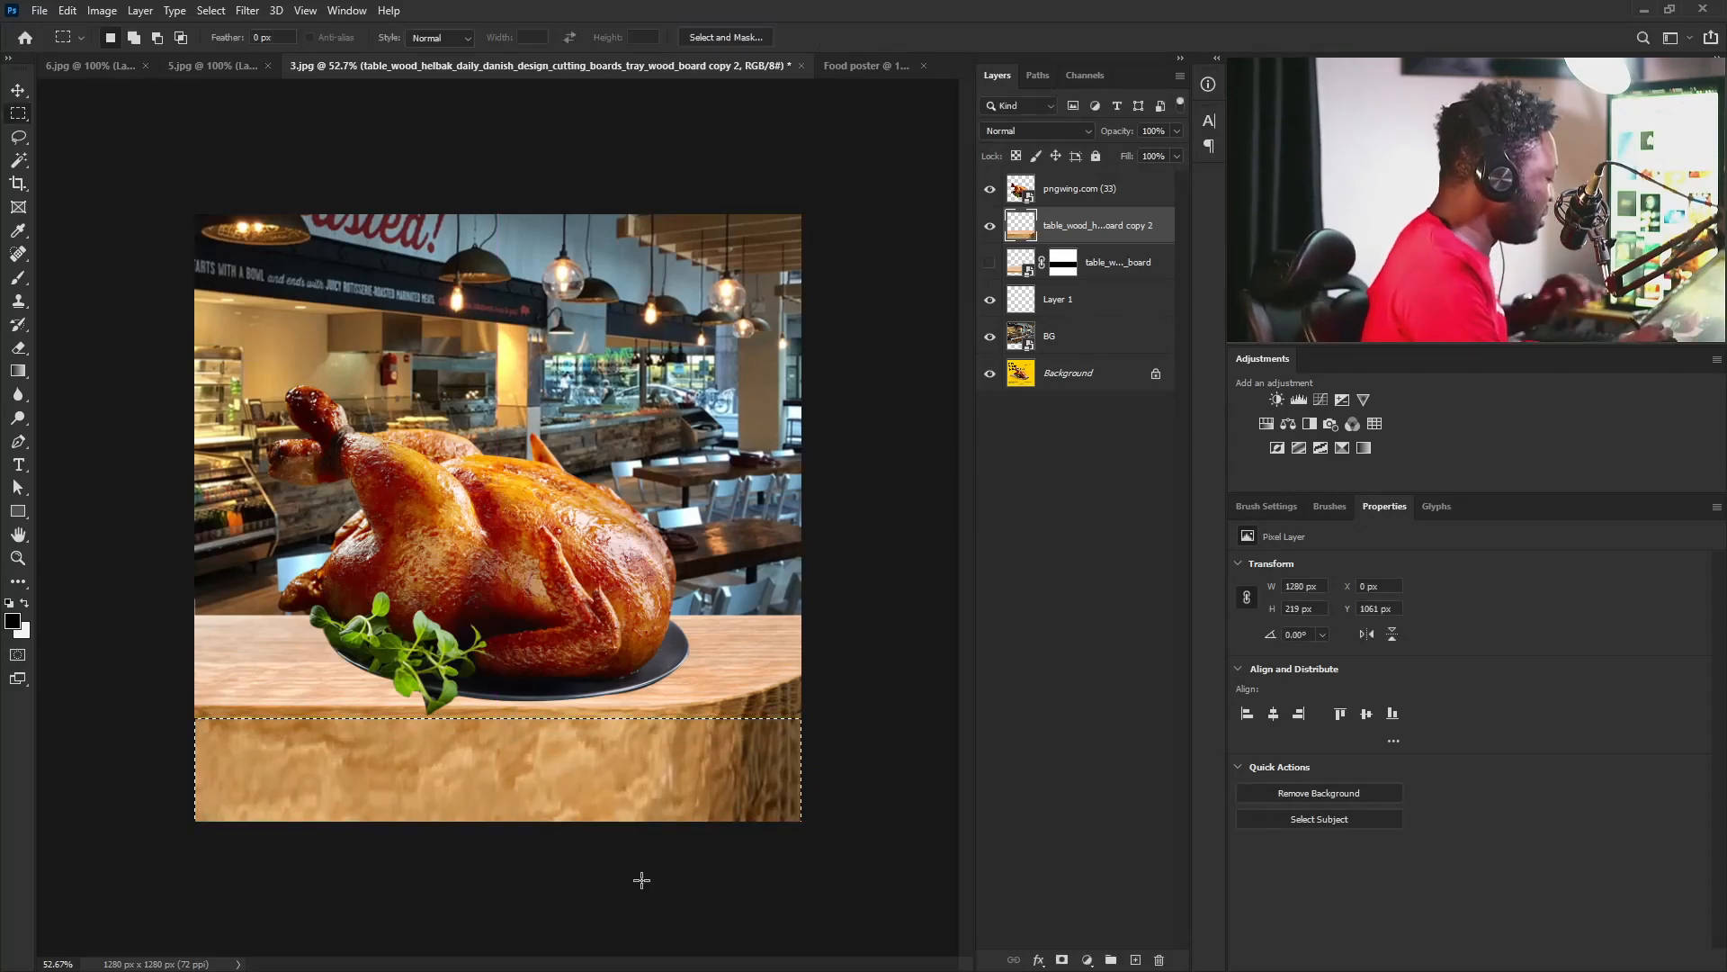
{"action": "key", "text": "ctrl+d"}
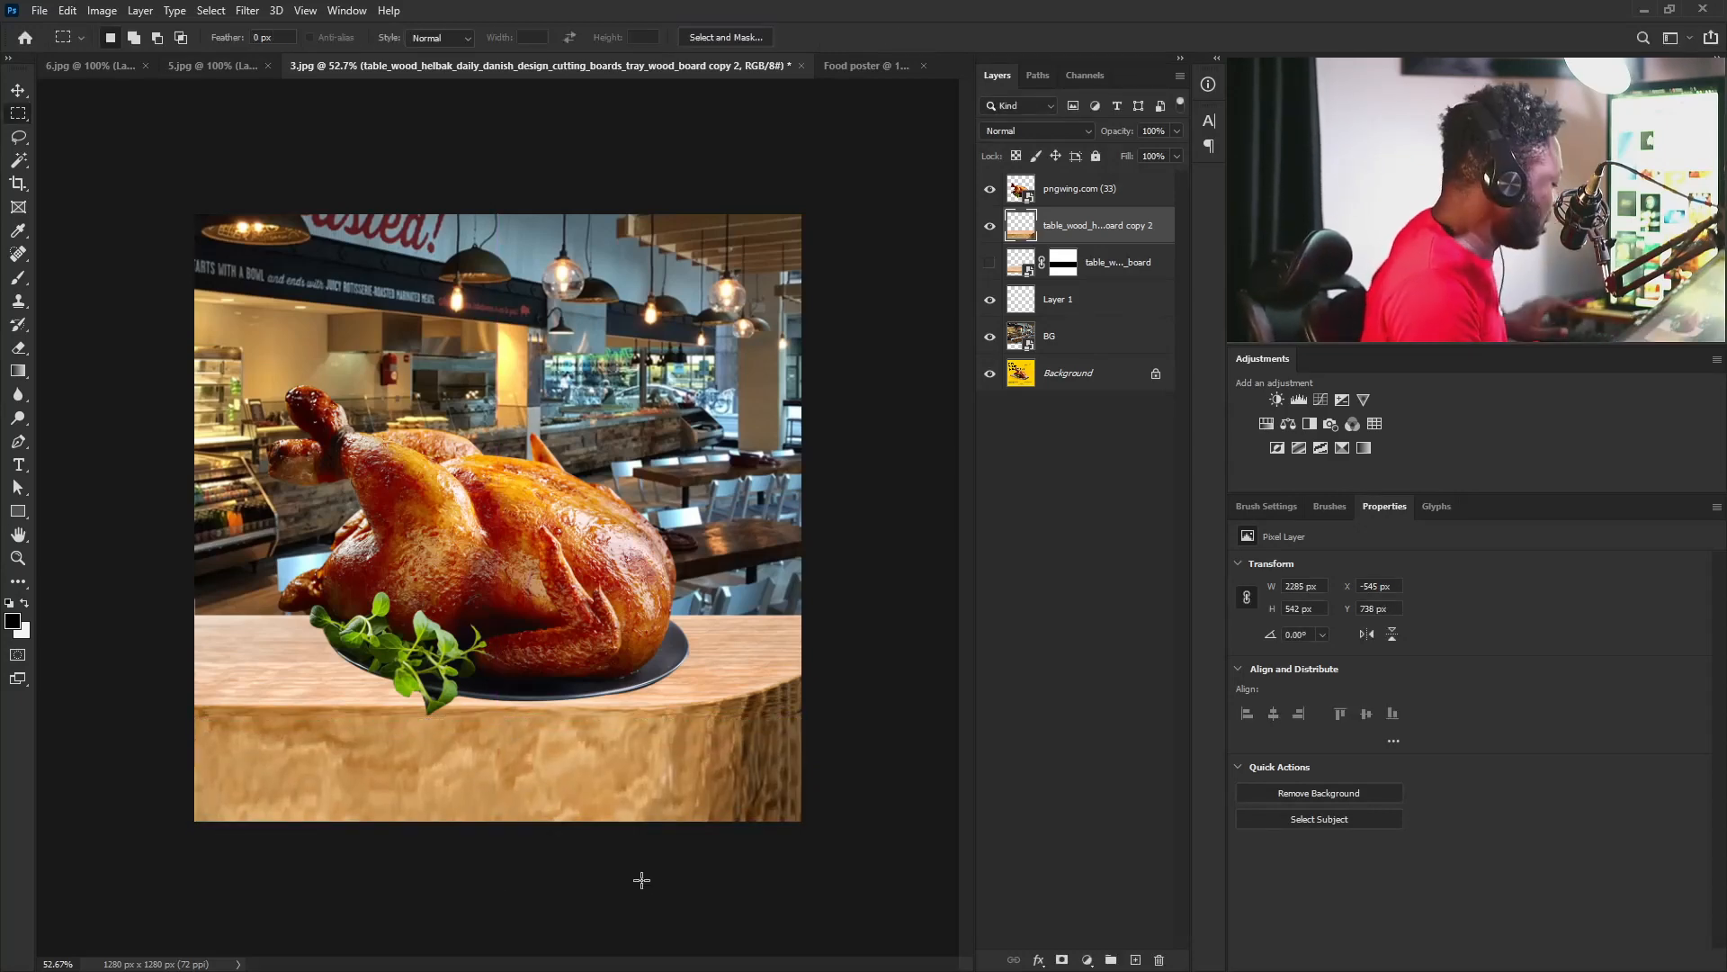
Spot-heal the seam where the tabletop meets the stretched front face across the poster's width.
{"action": "left_click", "coordinate": [18, 255]}
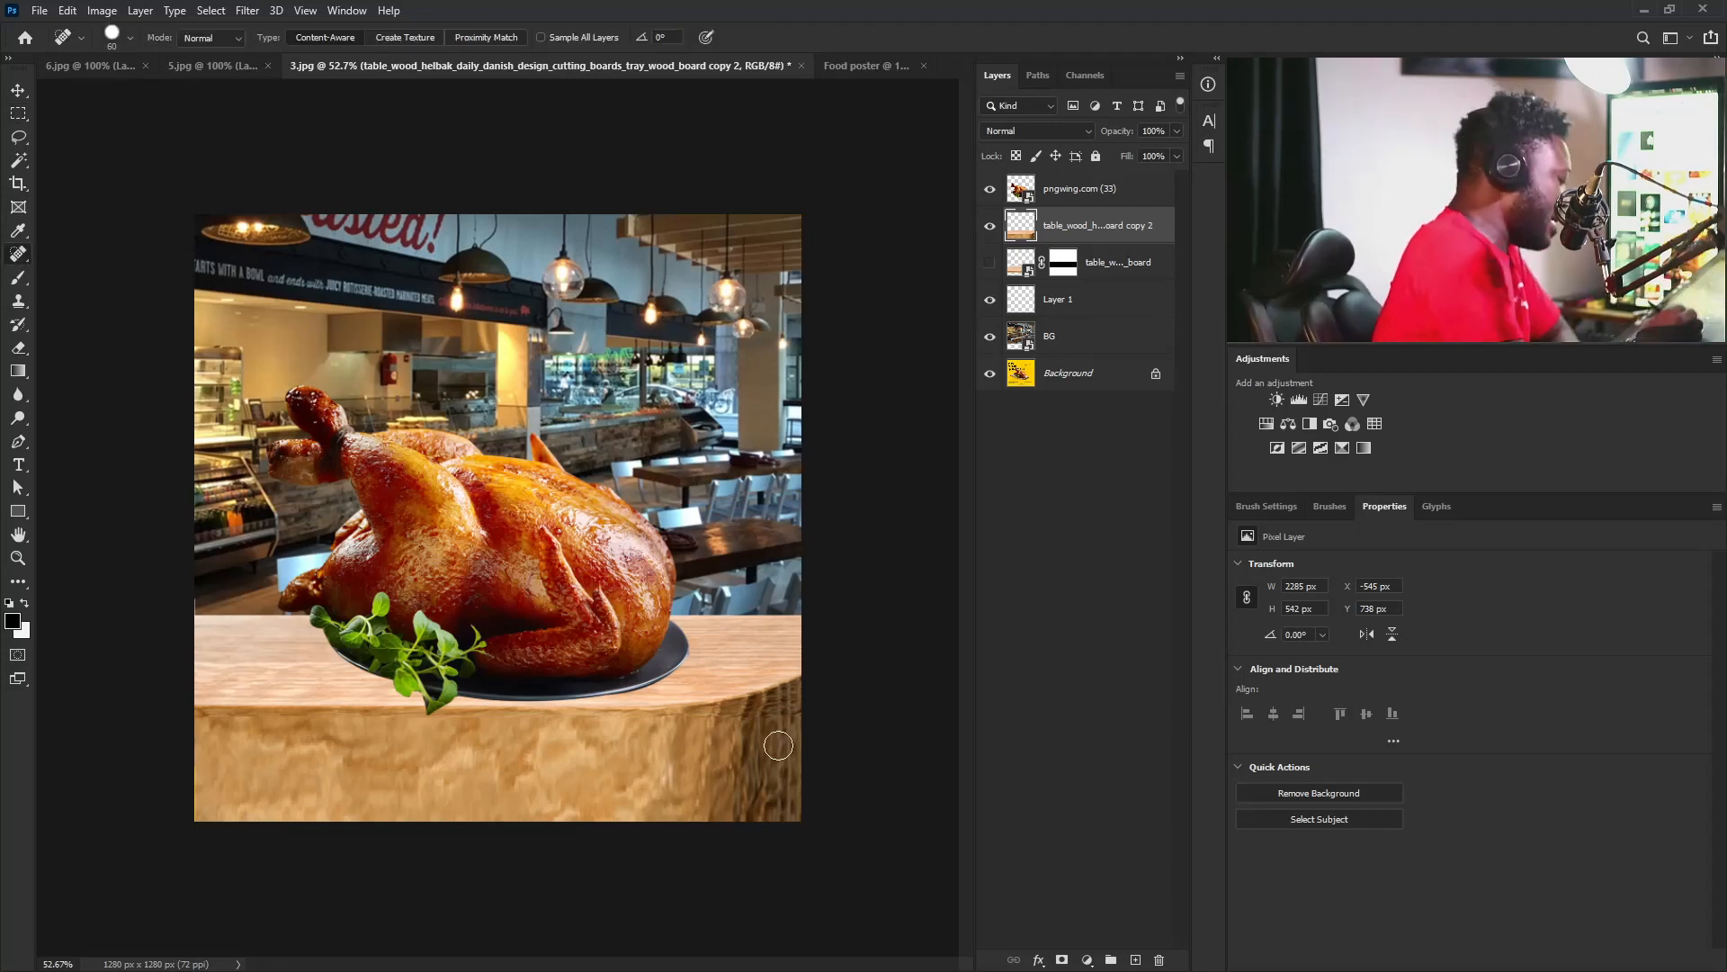
{"action": "mouse_move", "coordinate": [798, 706]}
{"action": "left_mouse_down"}
{"action": "mouse_move", "coordinate": [740, 722]}
{"action": "mouse_move", "coordinate": [808, 713]}
{"action": "mouse_move", "coordinate": [707, 716]}
{"action": "mouse_move", "coordinate": [672, 742]}
{"action": "mouse_move", "coordinate": [619, 717]}
{"action": "mouse_move", "coordinate": [213, 721]}
{"action": "mouse_move", "coordinate": [276, 776]}
{"action": "mouse_move", "coordinate": [277, 742]}
{"action": "mouse_move", "coordinate": [235, 728]}
{"action": "left_mouse_up"}
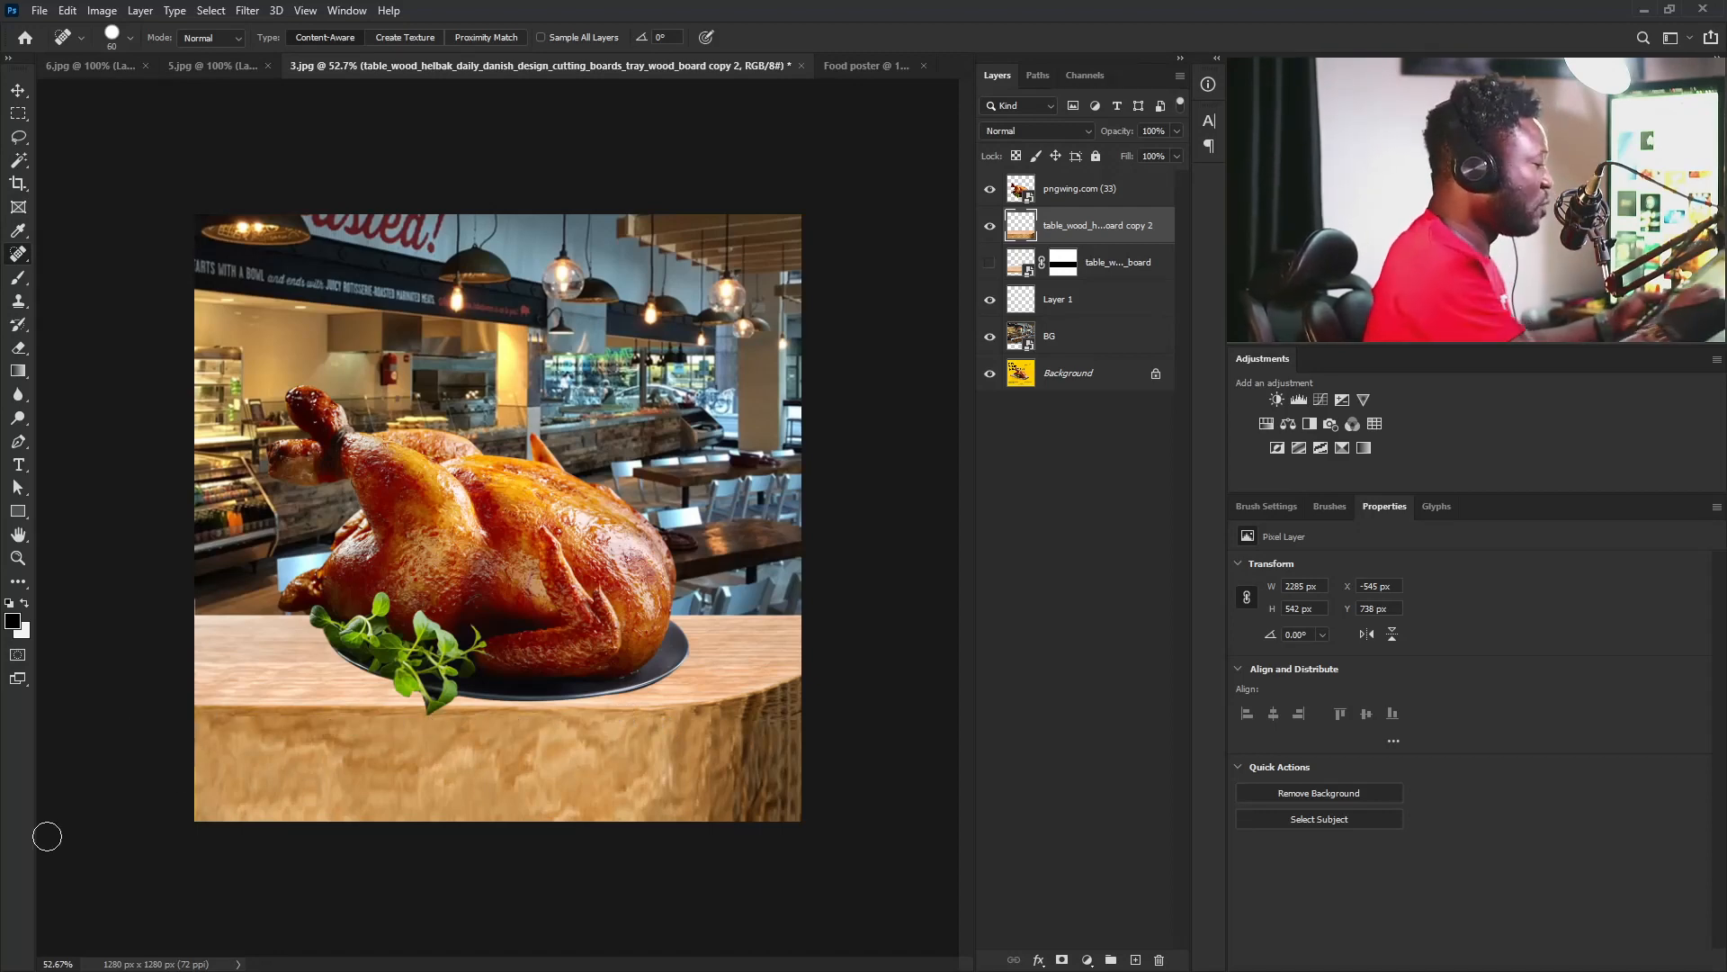
Free-transform the roast chicken, rotating it about -1.6 degrees on the wooden counter, and apply the change.
{"action": "left_click", "coordinate": [504, 540], "text": "ctrl"}
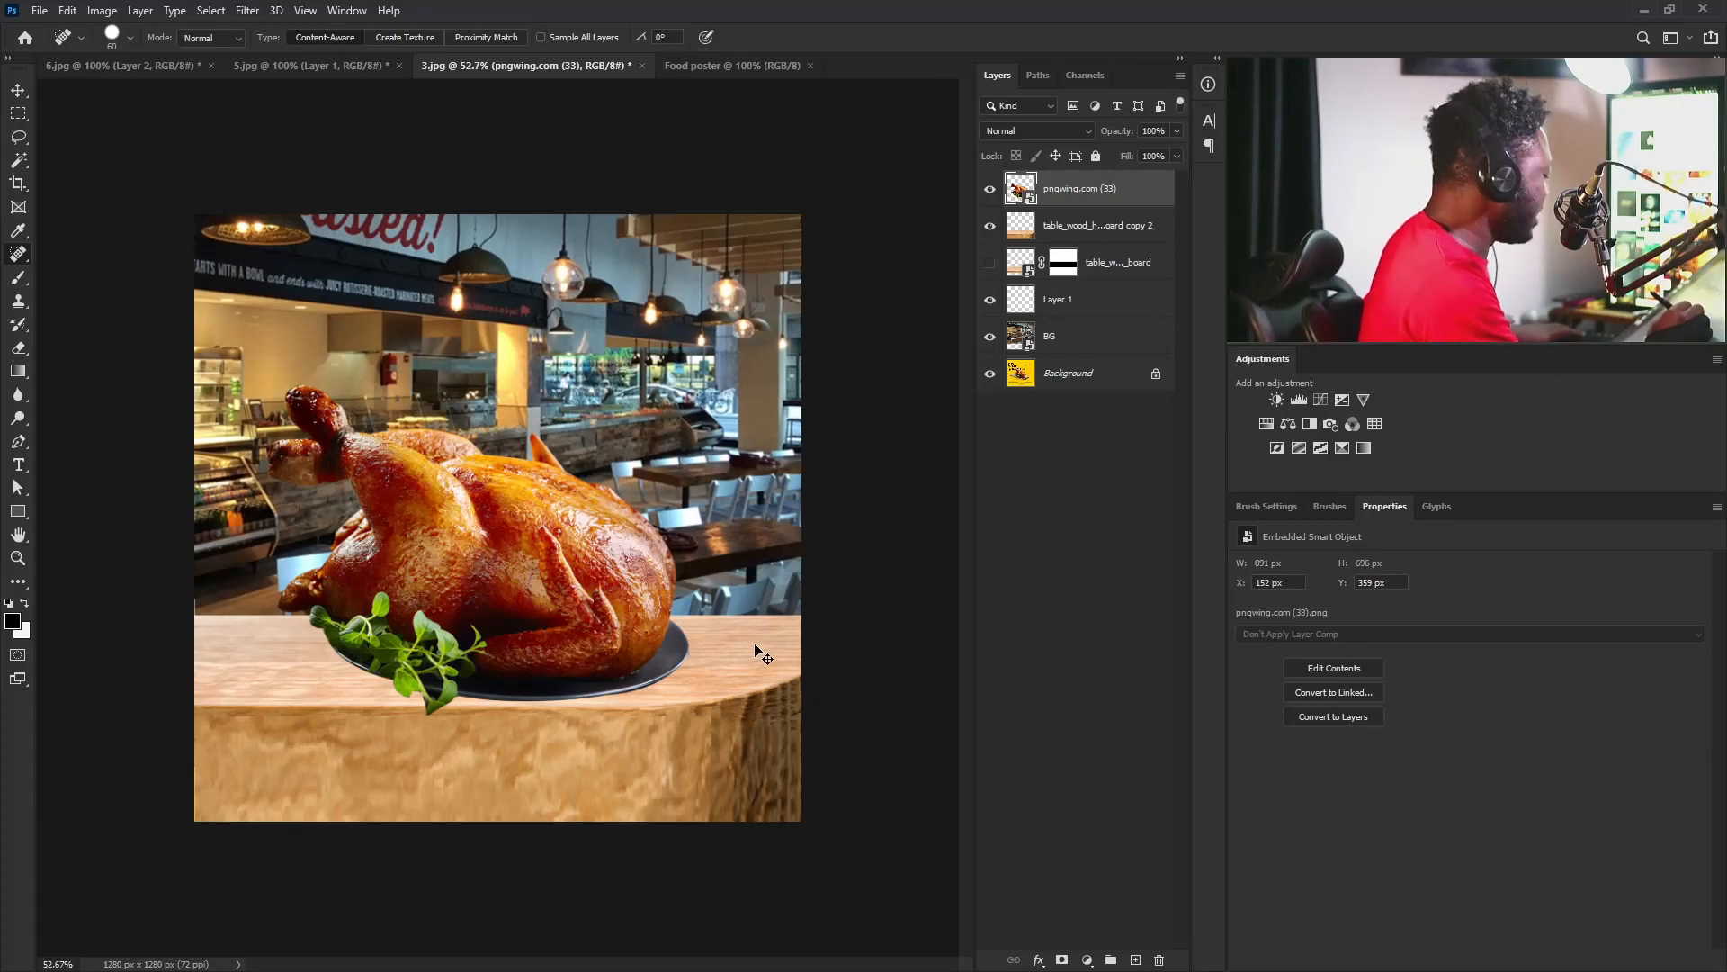
{"action": "key", "text": "ctrl+t"}
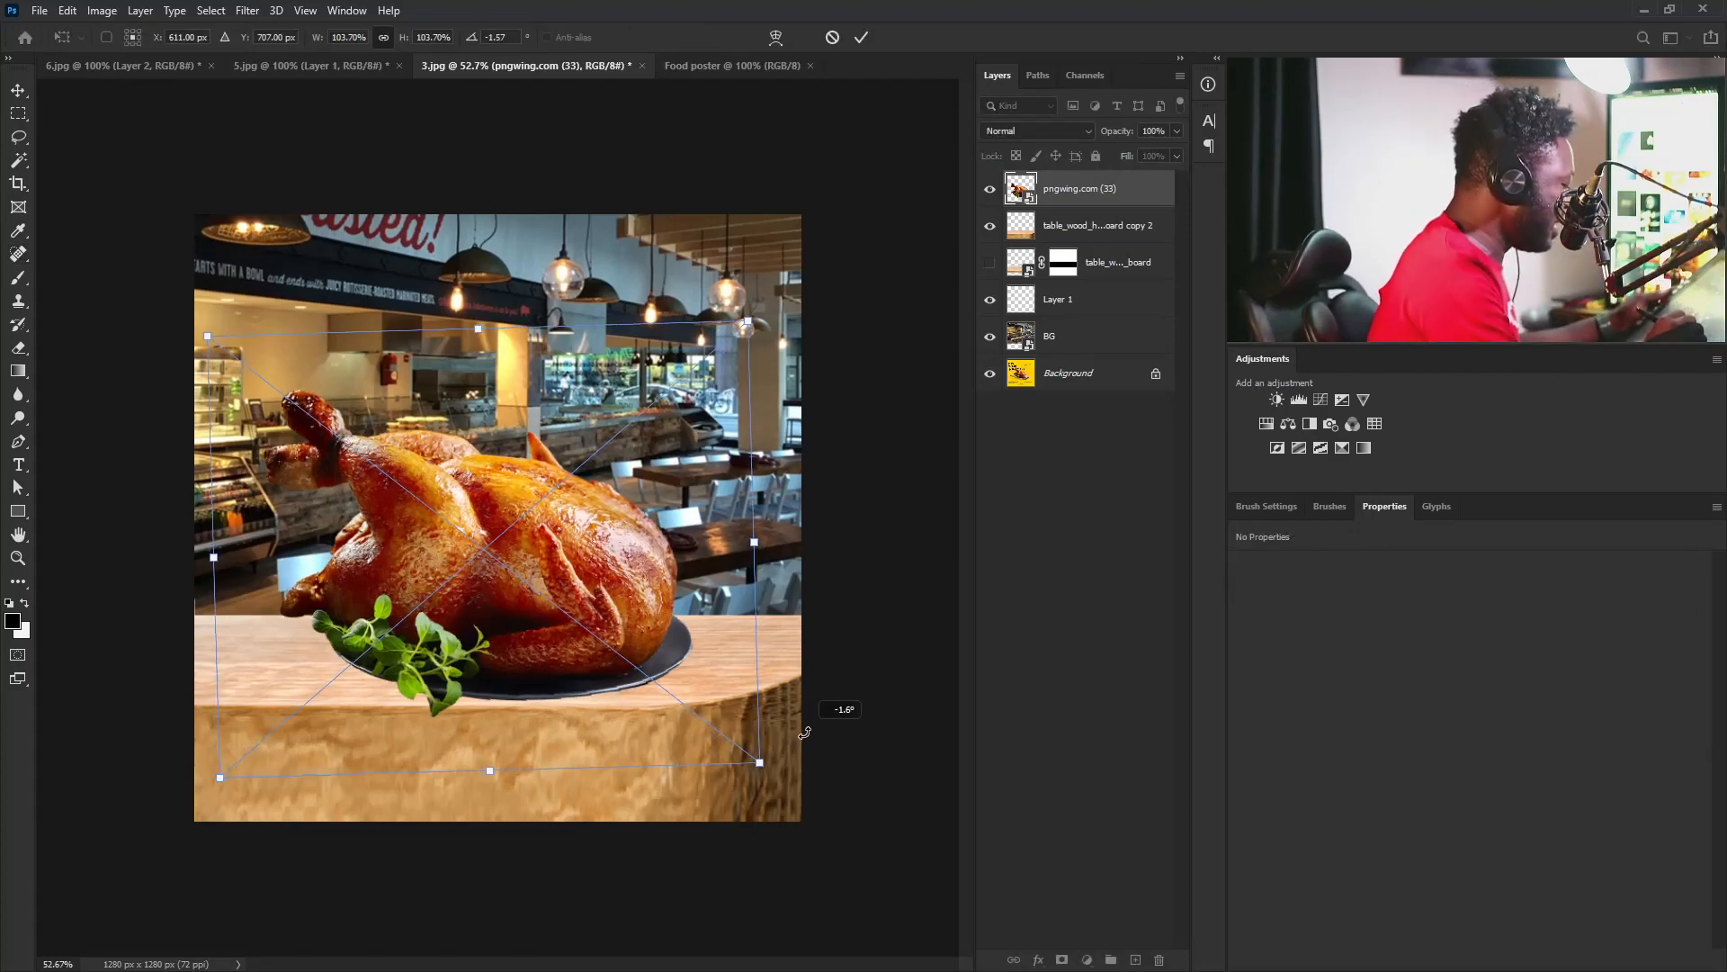
{"action": "key", "text": "j"}
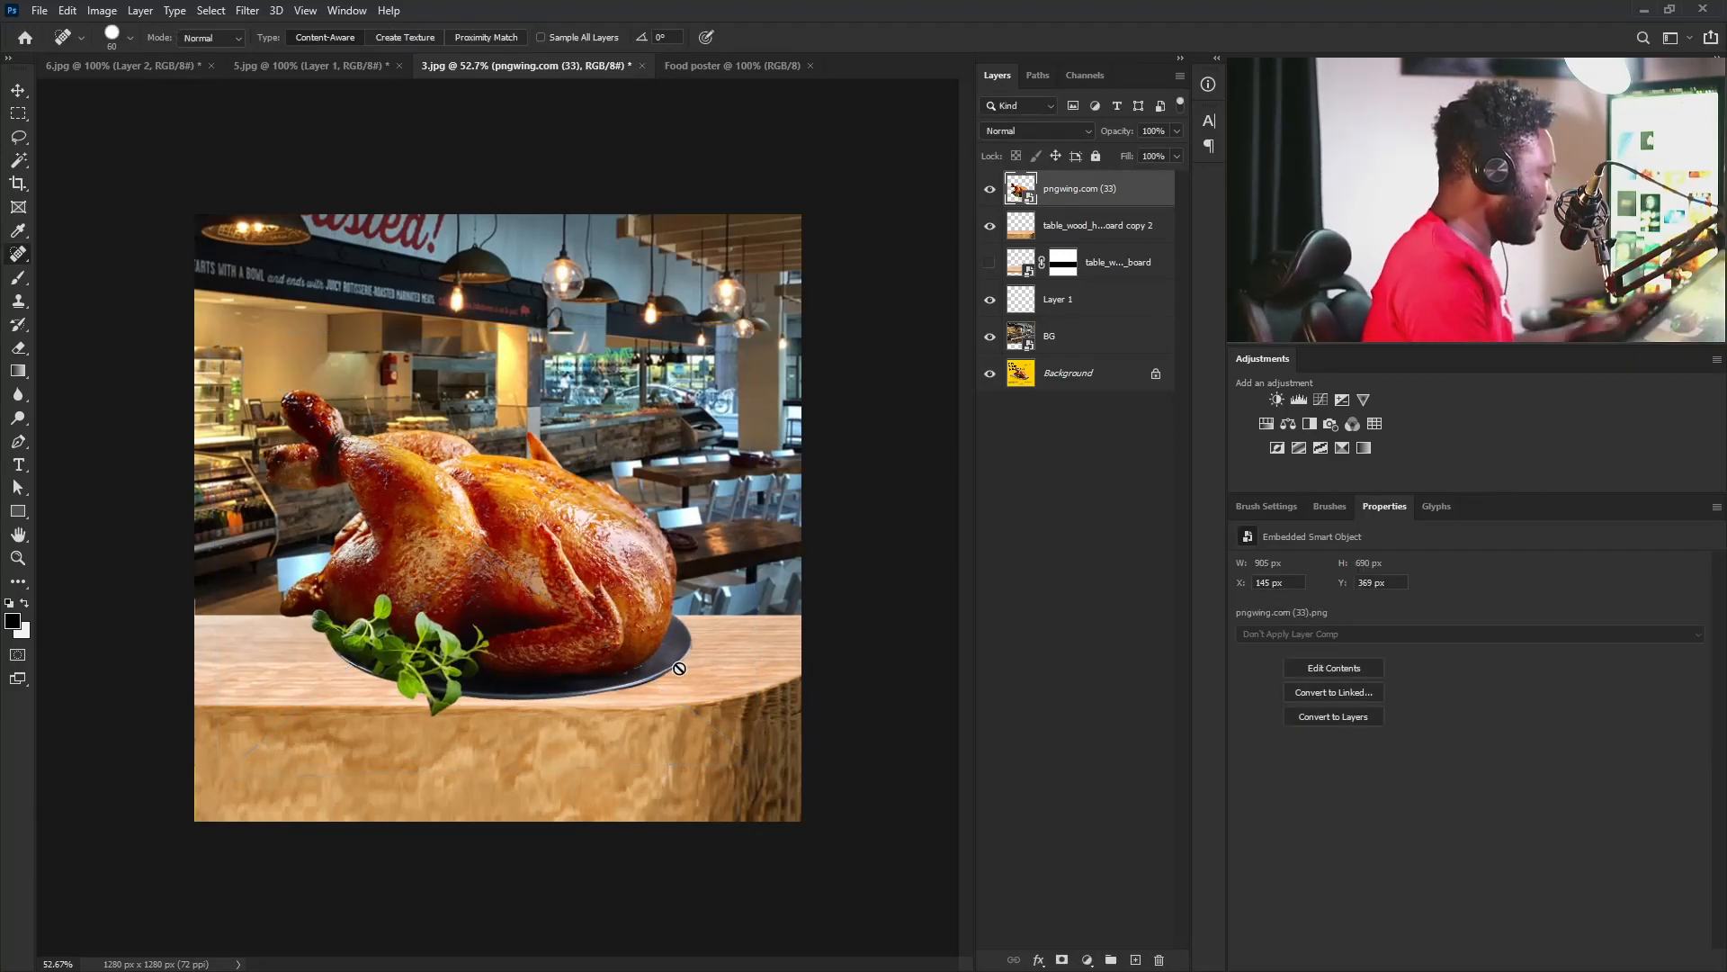
Move the roast chicken slightly up on the counter to a Y position of 365 px.
{"action": "key", "text": "v"}
{"action": "left_click_drag", "start_coordinate": [754, 594], "coordinate": [753, 596]}
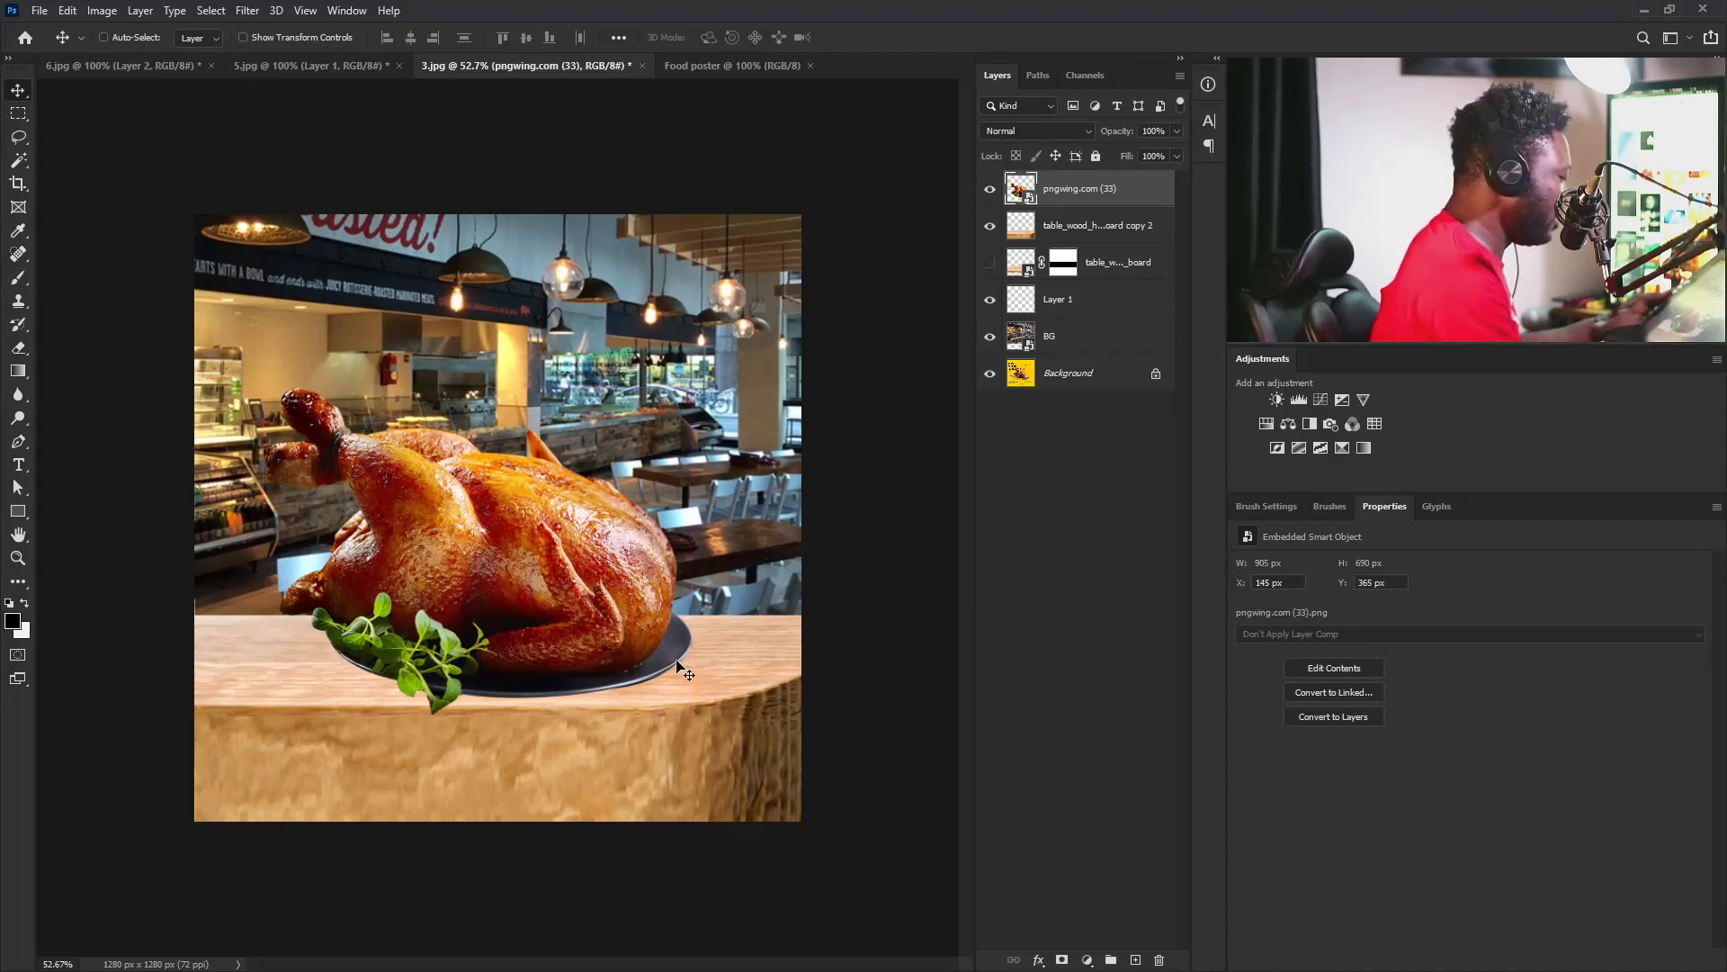
Apply a 12 px Field Blur to the BG restaurant layer.
{"action": "left_click", "coordinate": [1052, 351]}
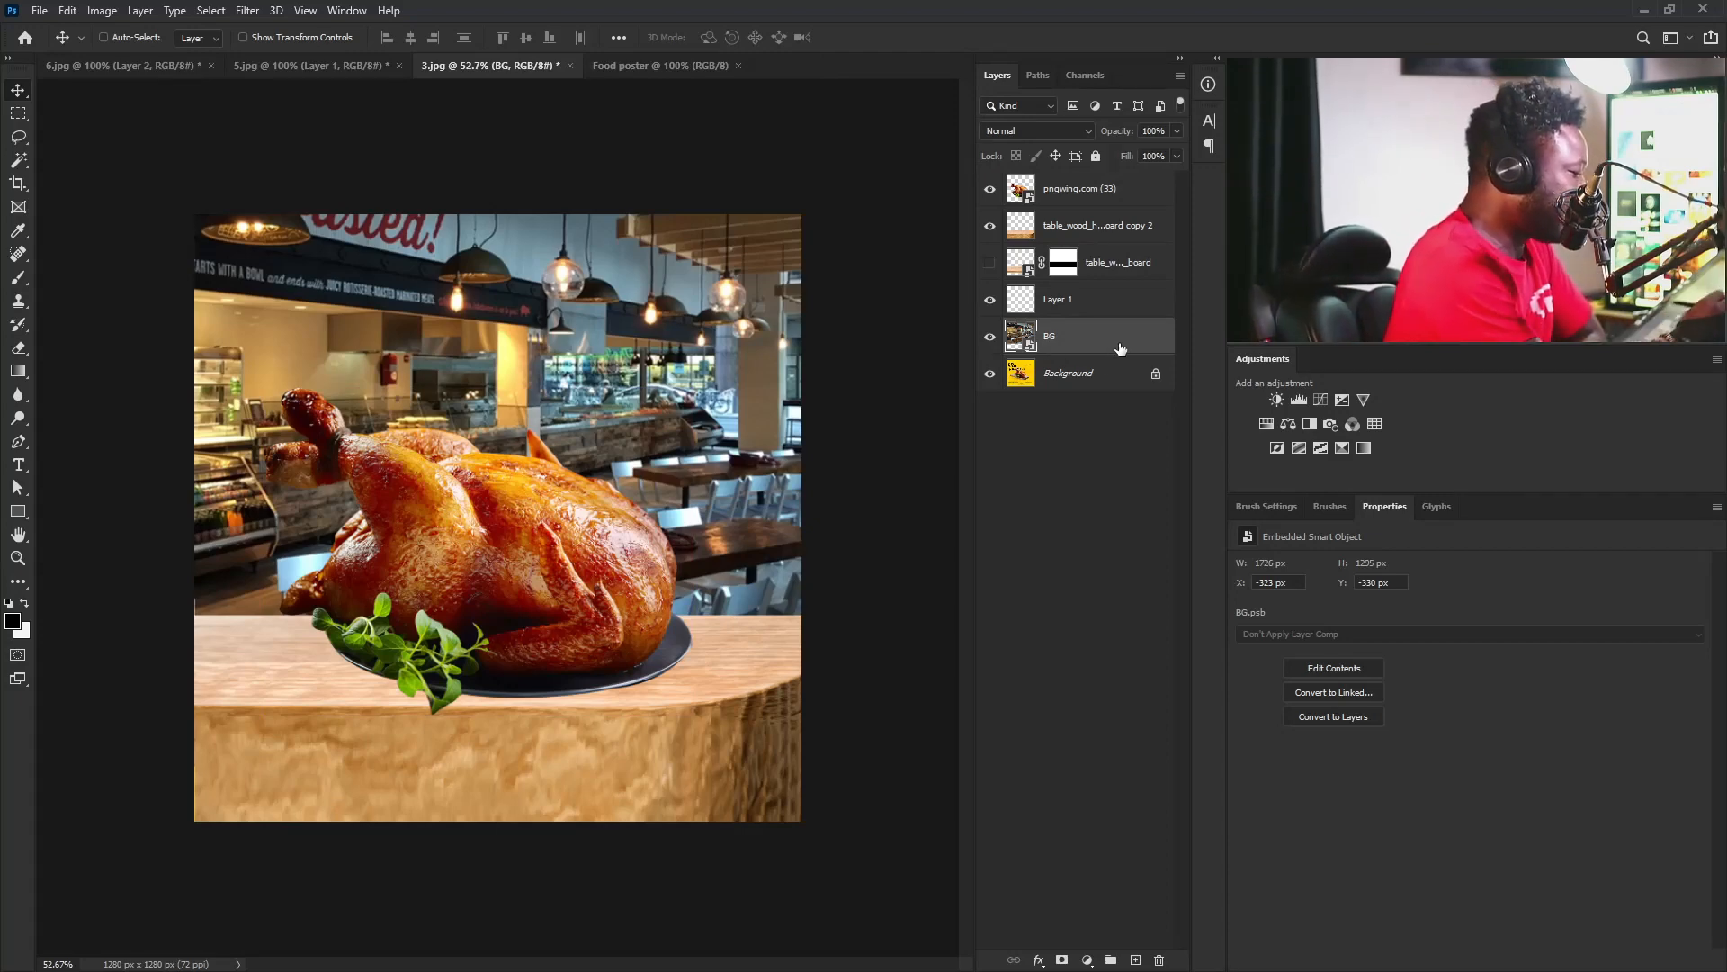
{"action": "left_click", "coordinate": [248, 11]}
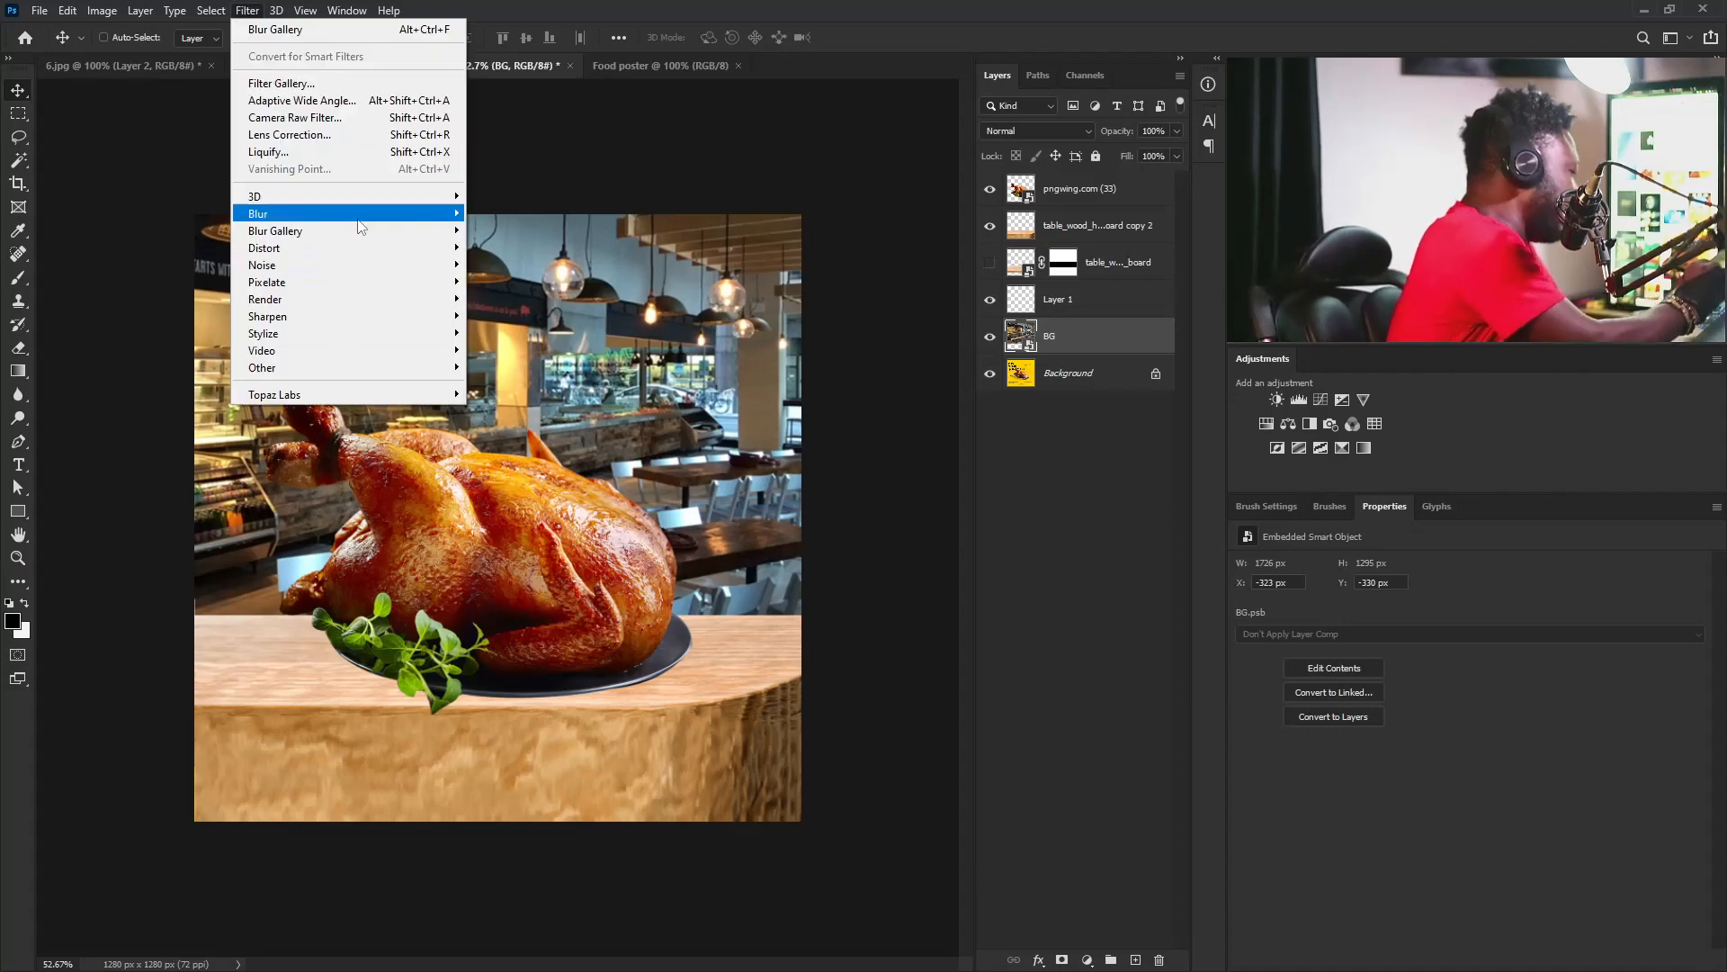
{"action": "mouse_move", "coordinate": [442, 239]}
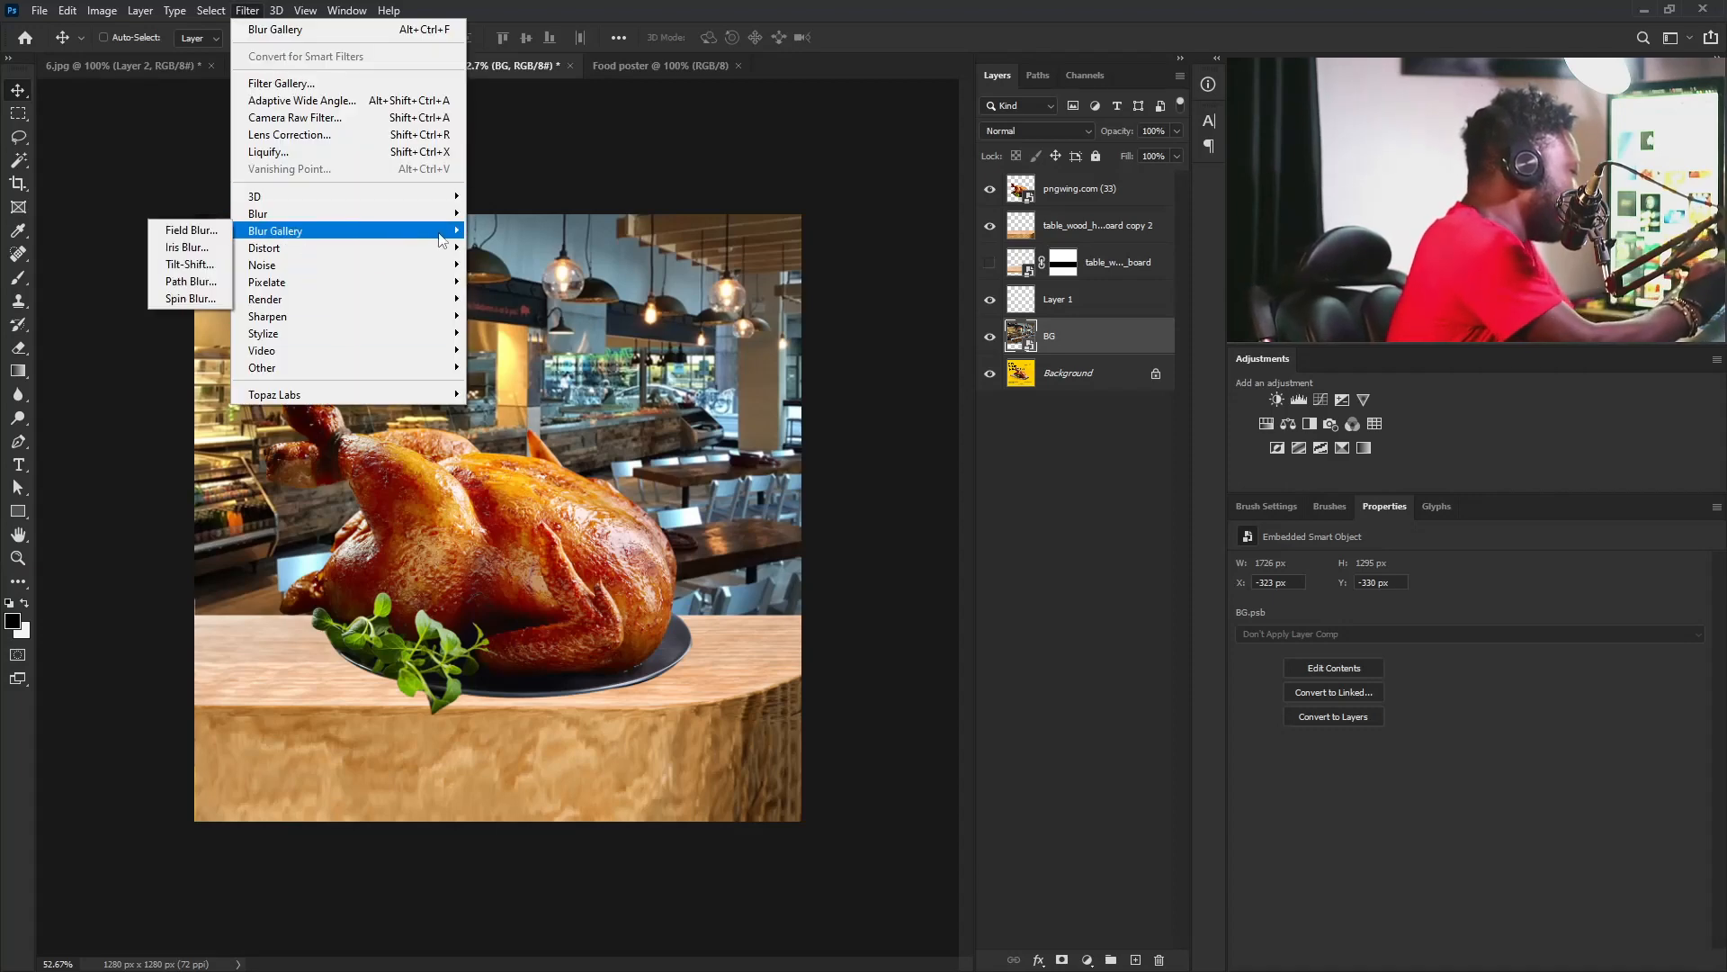
{"action": "left_click", "coordinate": [207, 231]}
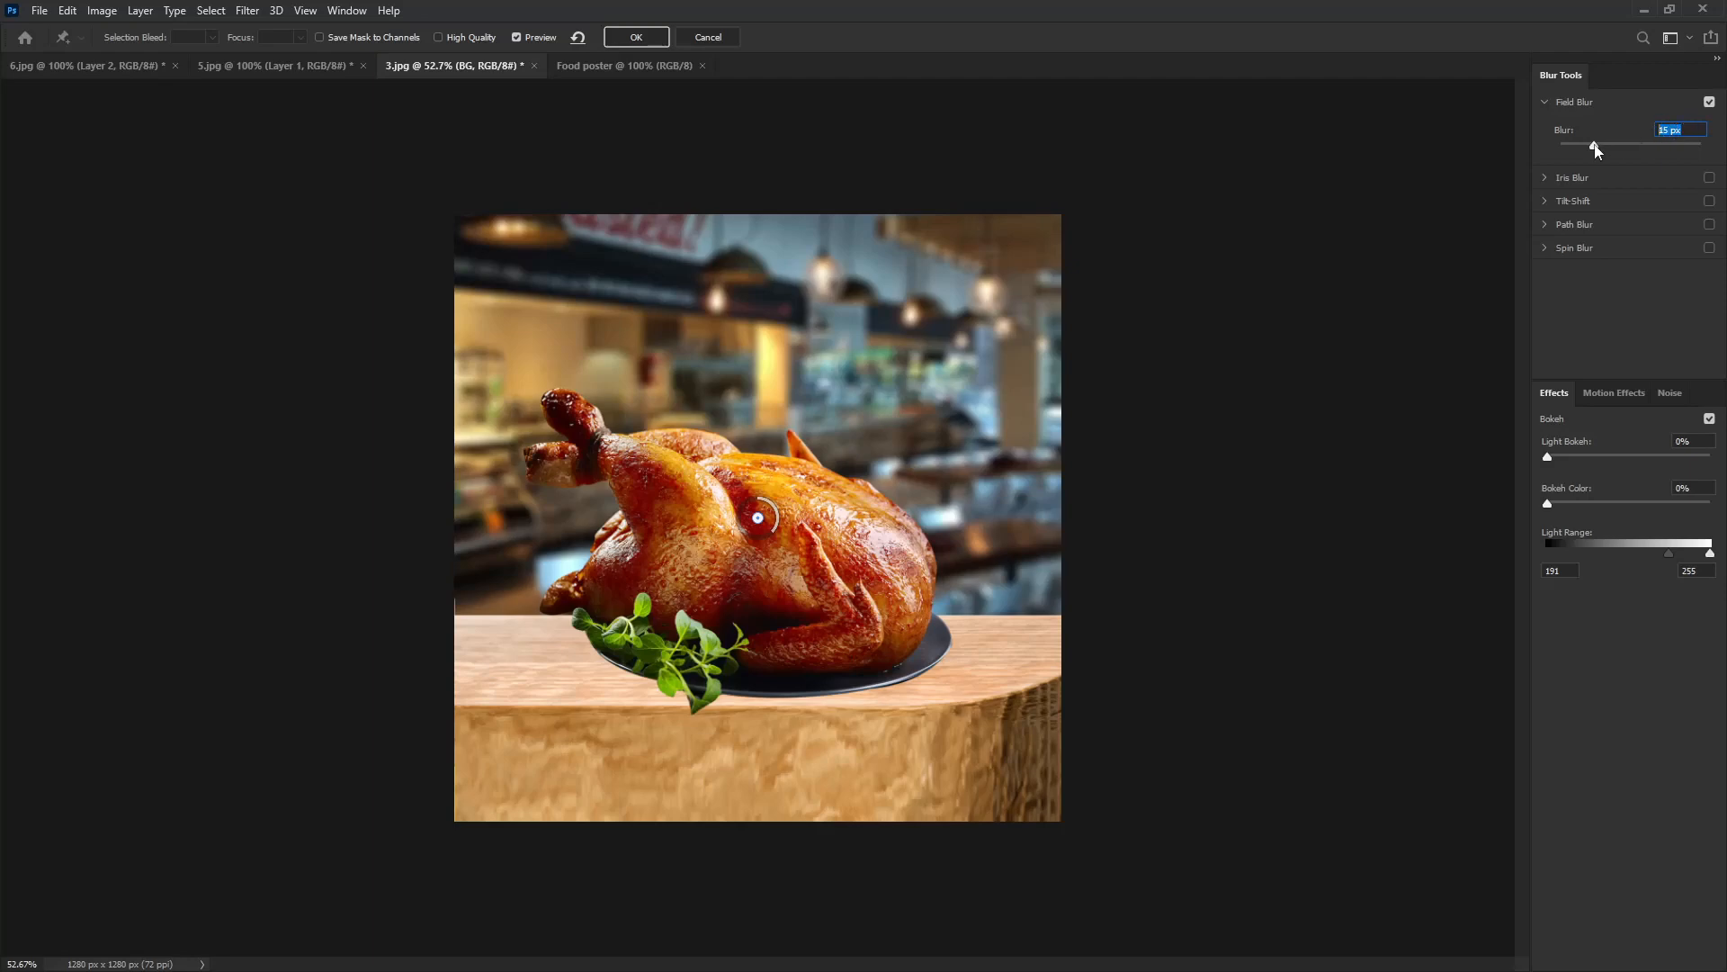
{"action": "left_click_drag", "start_coordinate": [1590, 150], "coordinate": [1594, 149]}
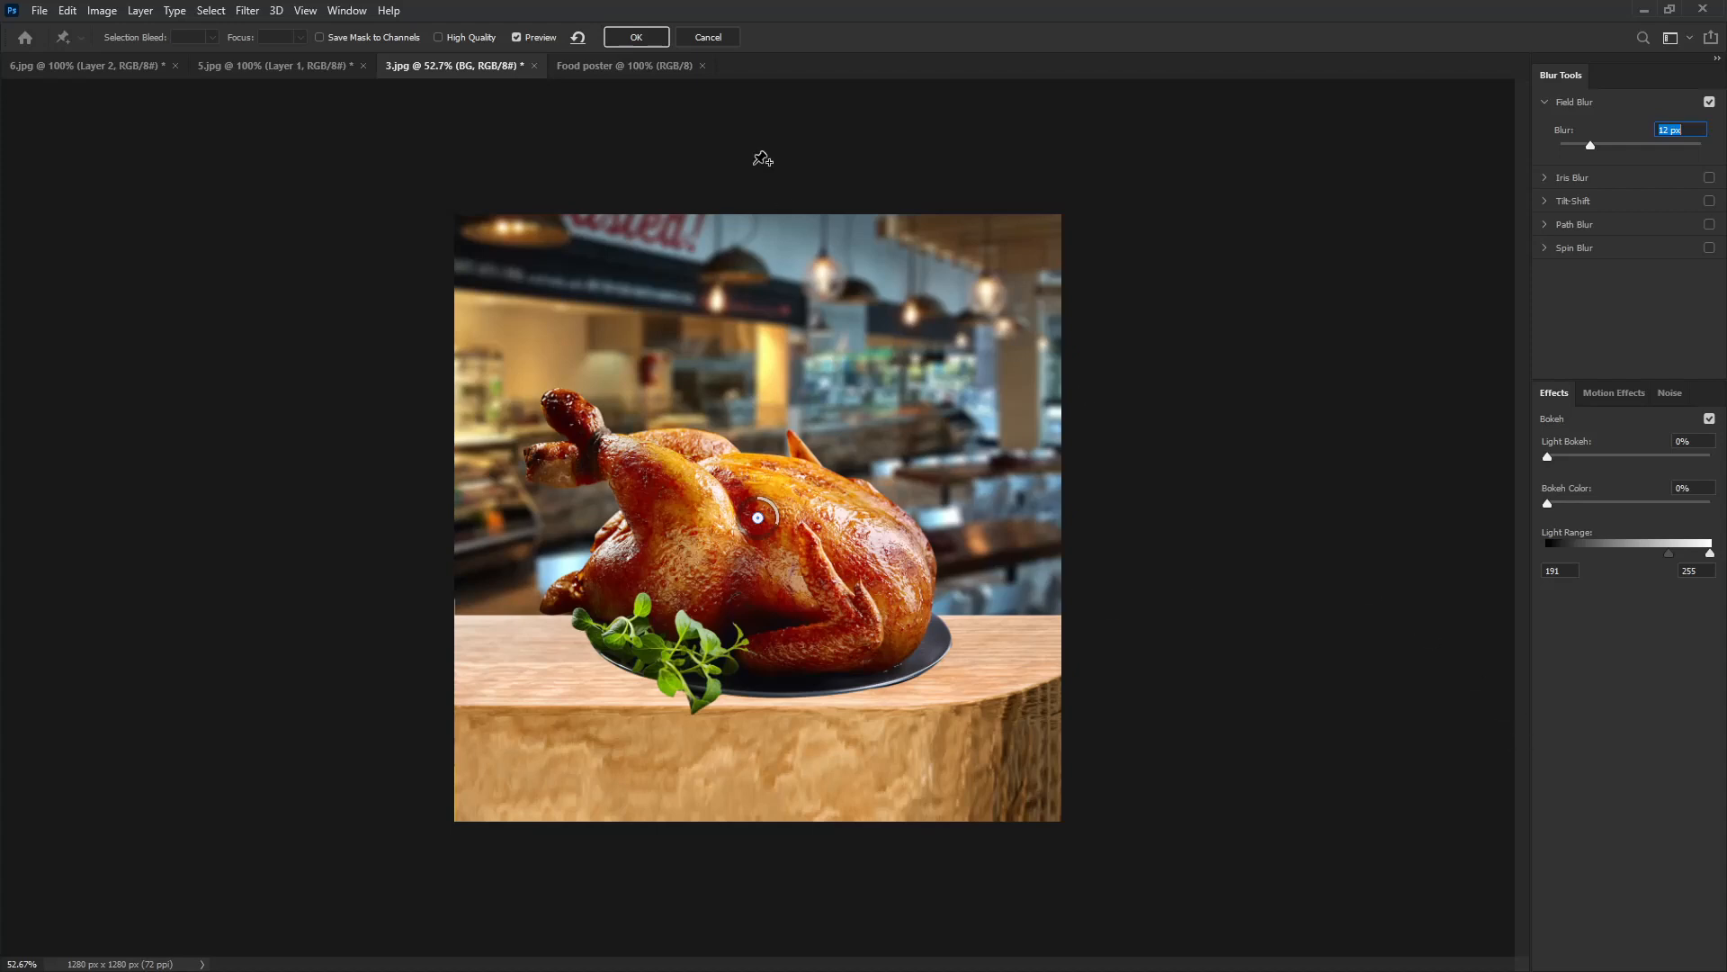
{"action": "left_click", "coordinate": [641, 39]}
{"action": "left_click", "coordinate": [640, 40]}
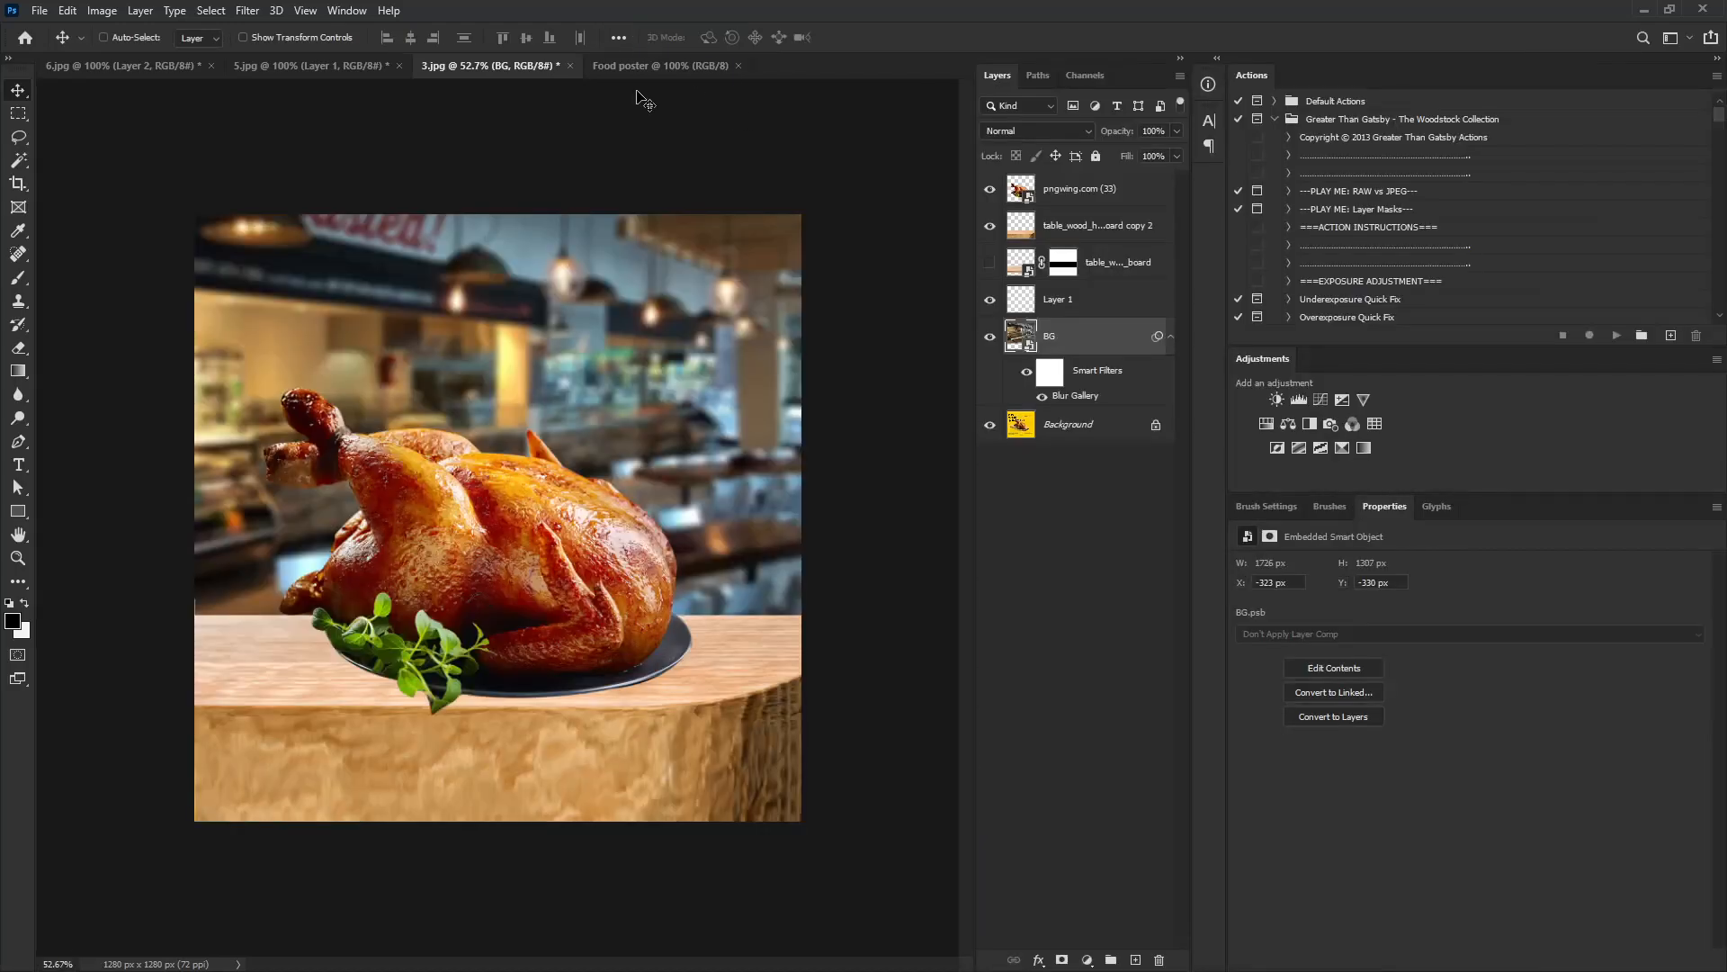
Add Curves and Levels adjustments clipped to the table_wood copy 2 layer, with Levels placed beneath Curves.
{"action": "left_click", "coordinate": [1076, 227]}
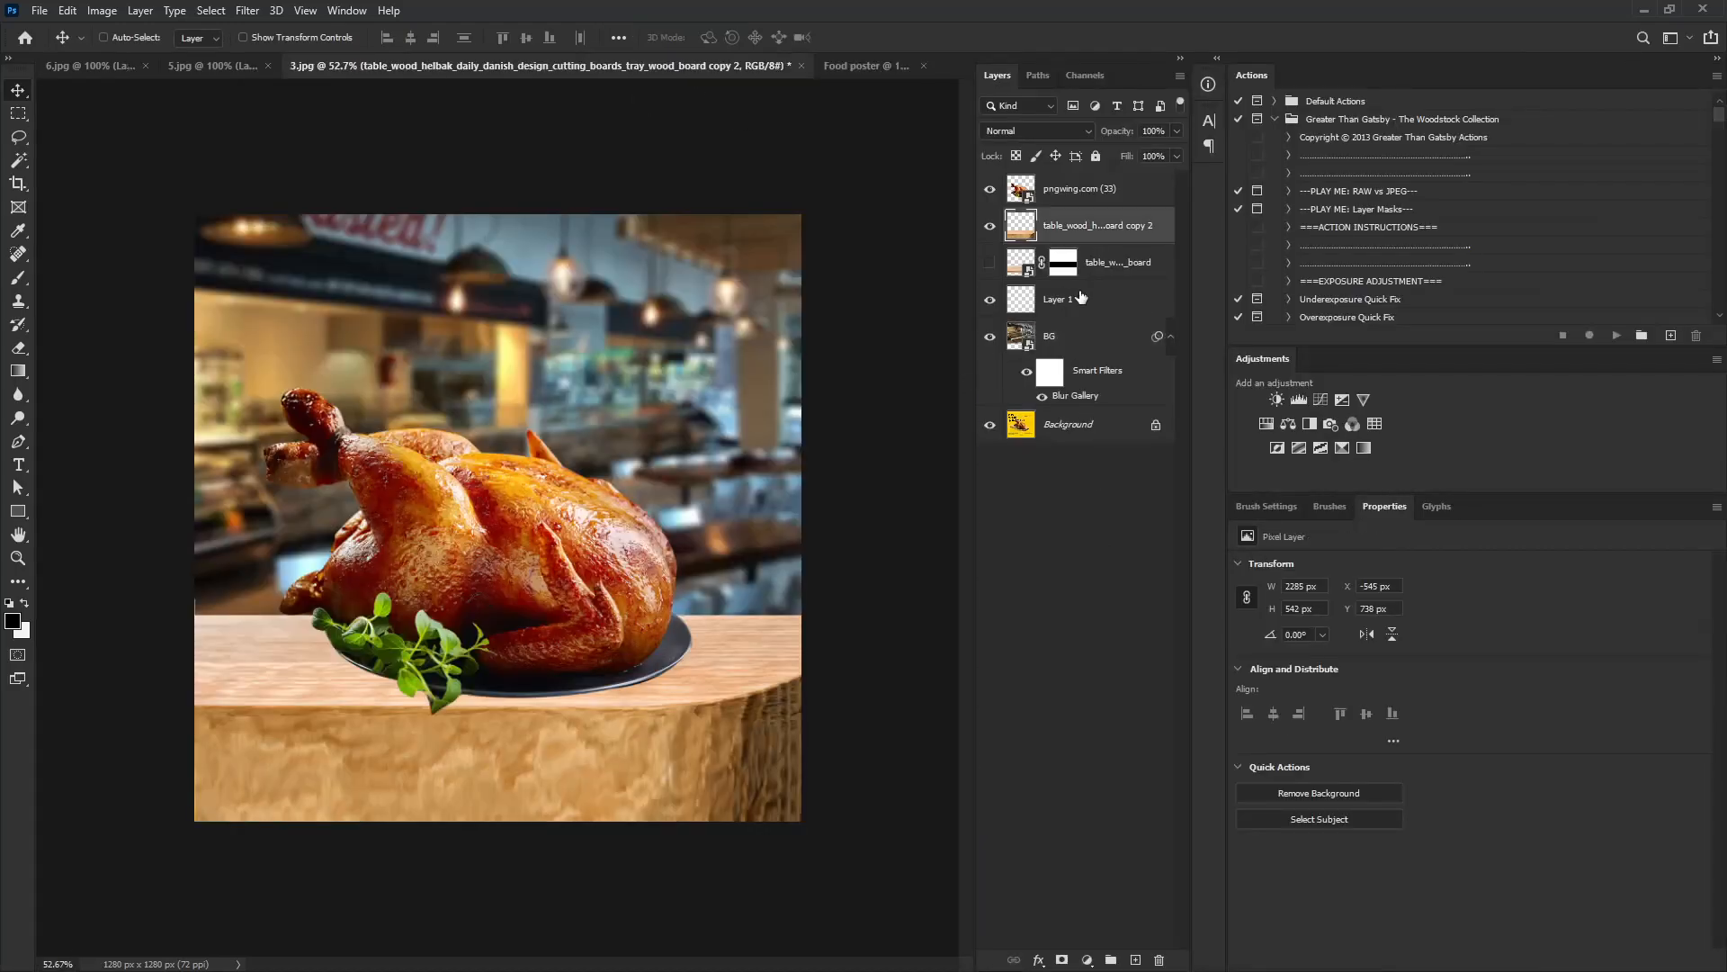
{"action": "left_click", "coordinate": [1321, 399]}
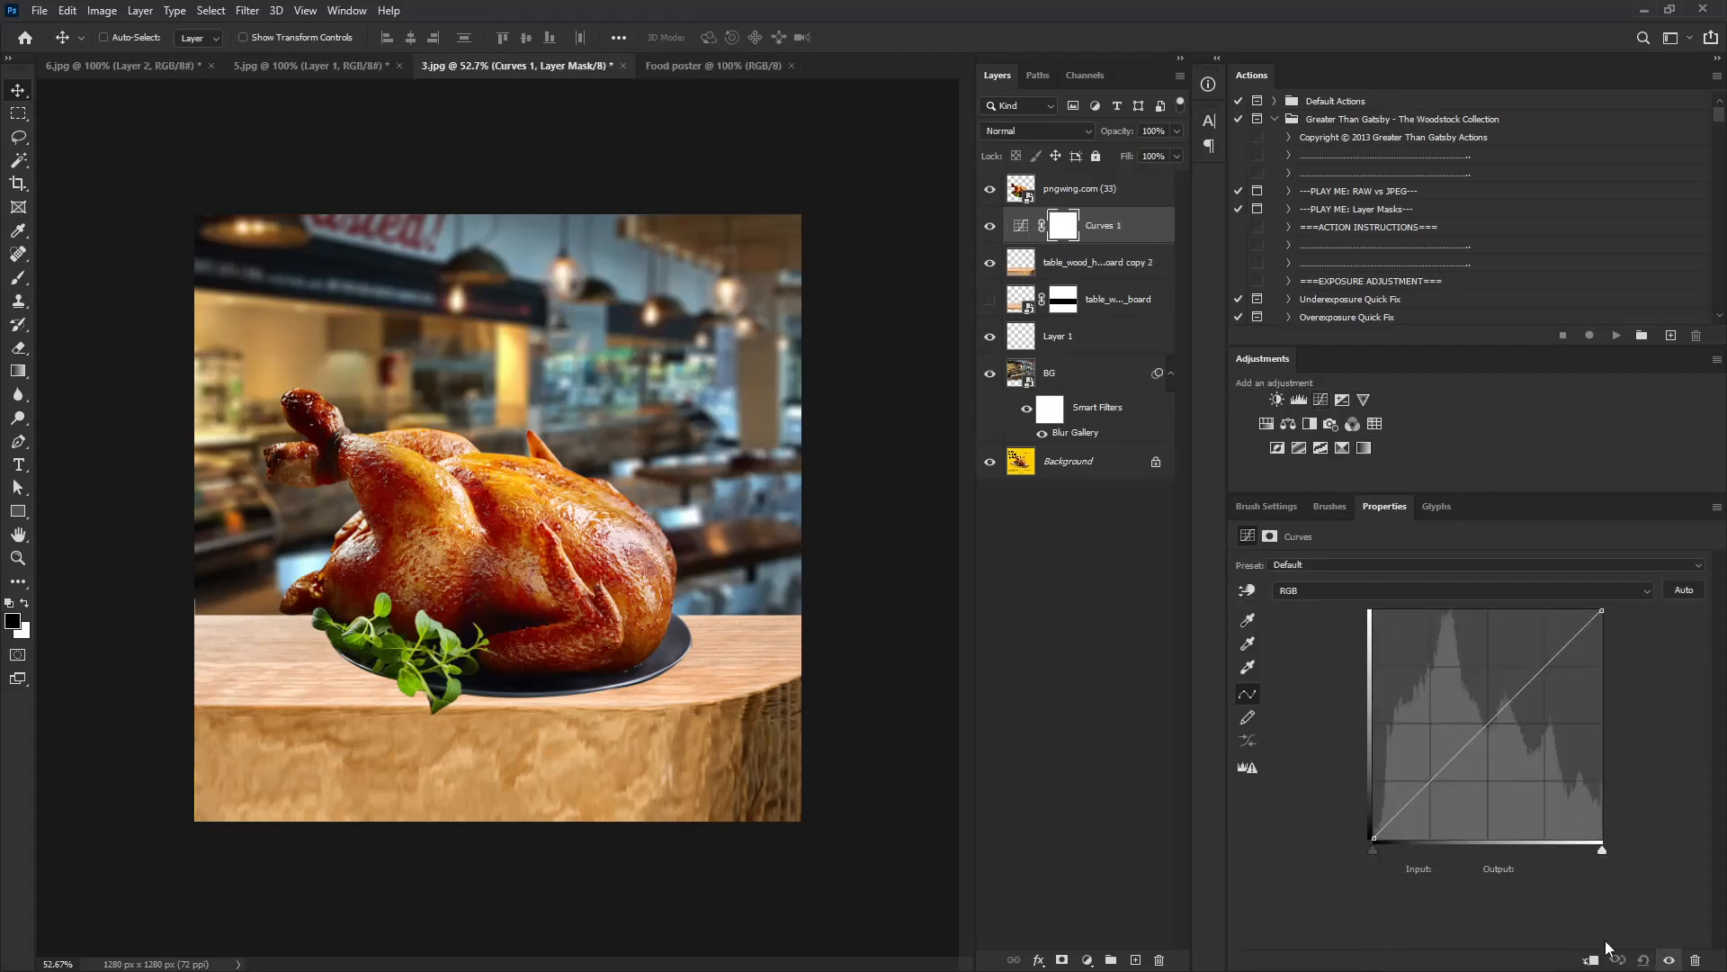
{"action": "left_click", "coordinate": [1590, 960]}
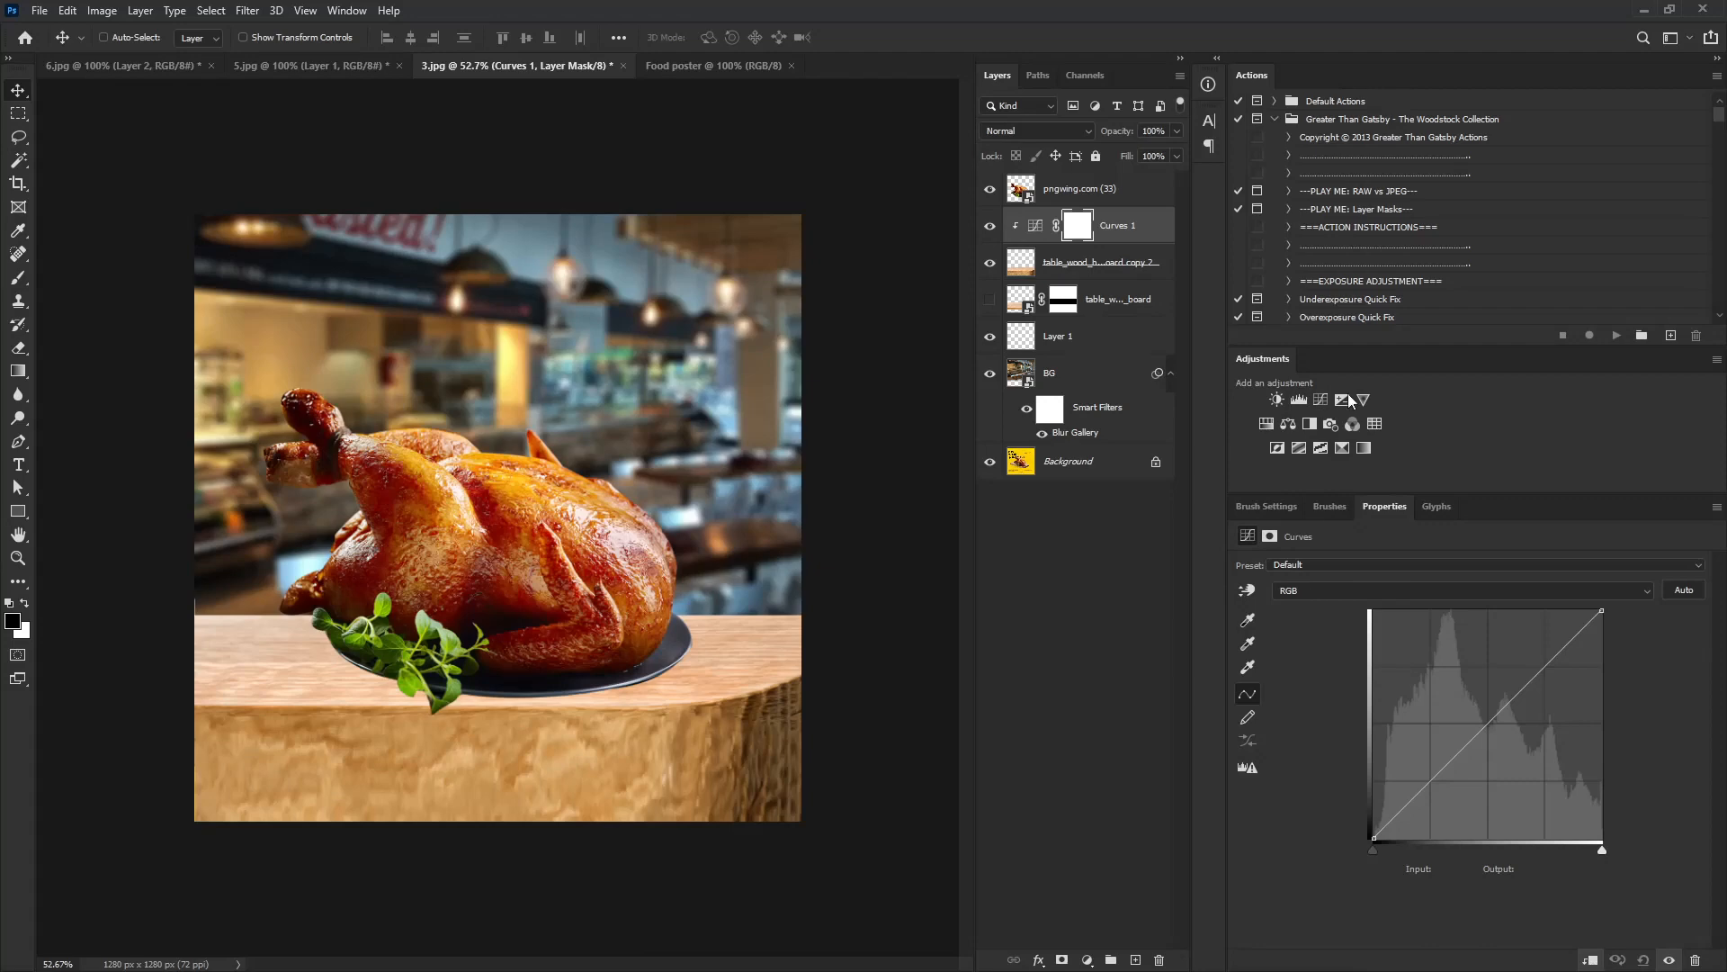
{"action": "left_click", "coordinate": [1298, 399]}
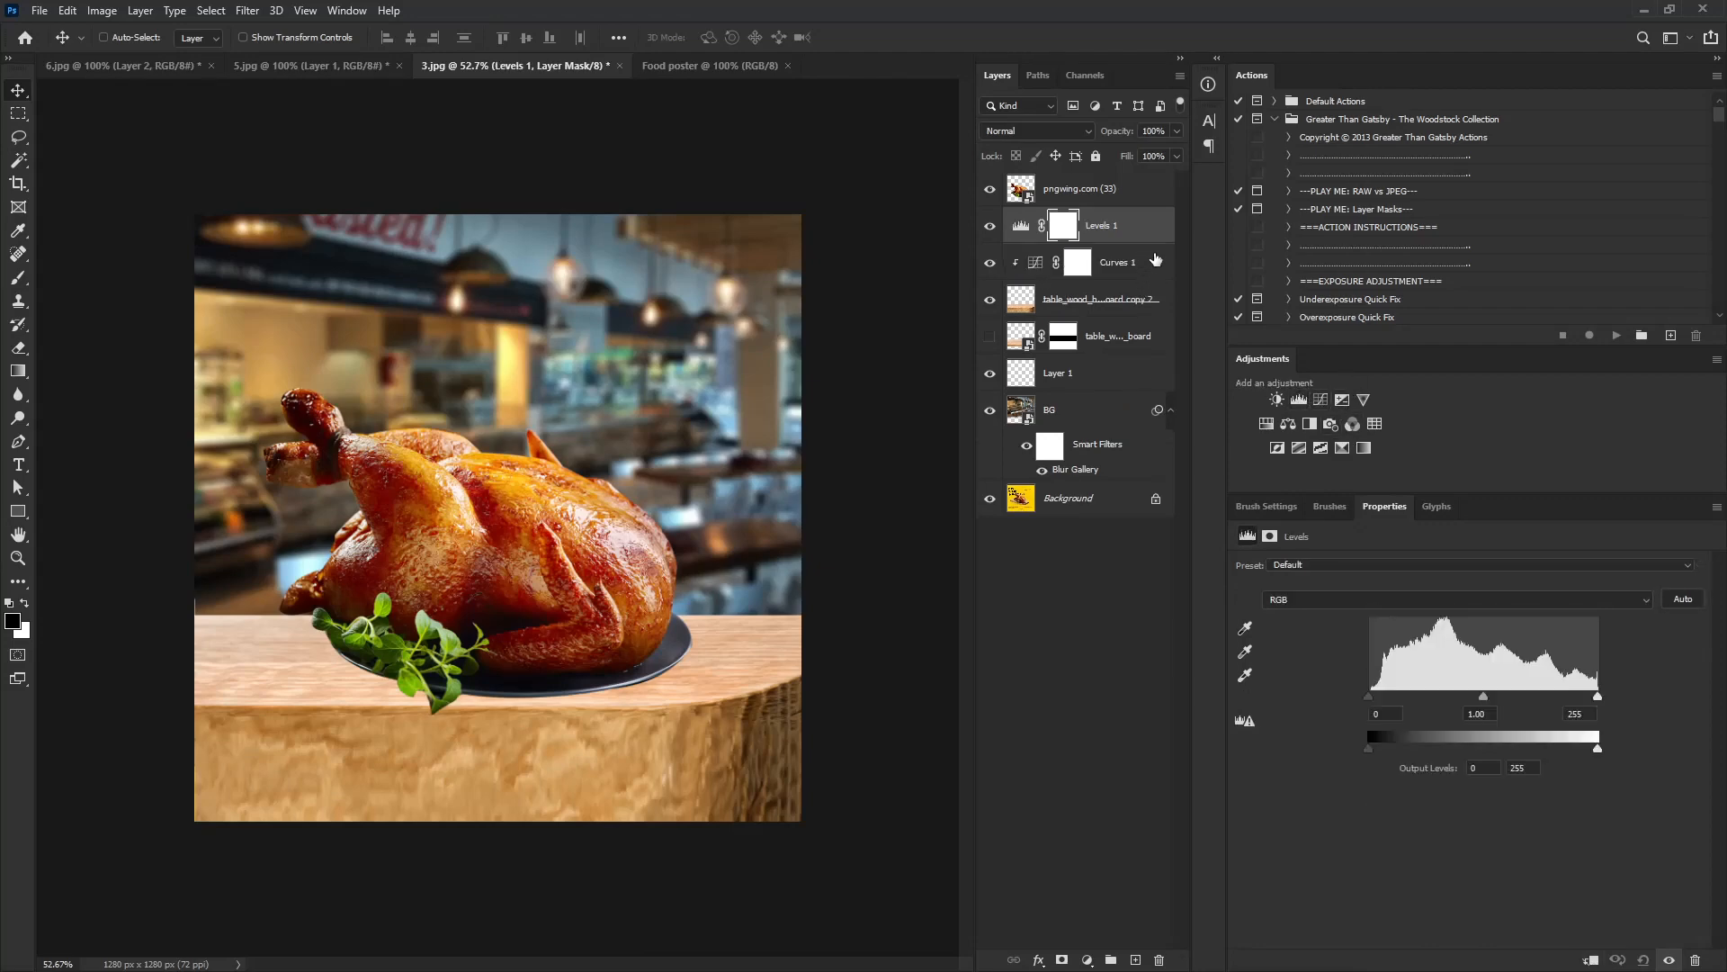
{"action": "left_click_drag", "start_coordinate": [1125, 232], "coordinate": [1119, 281]}
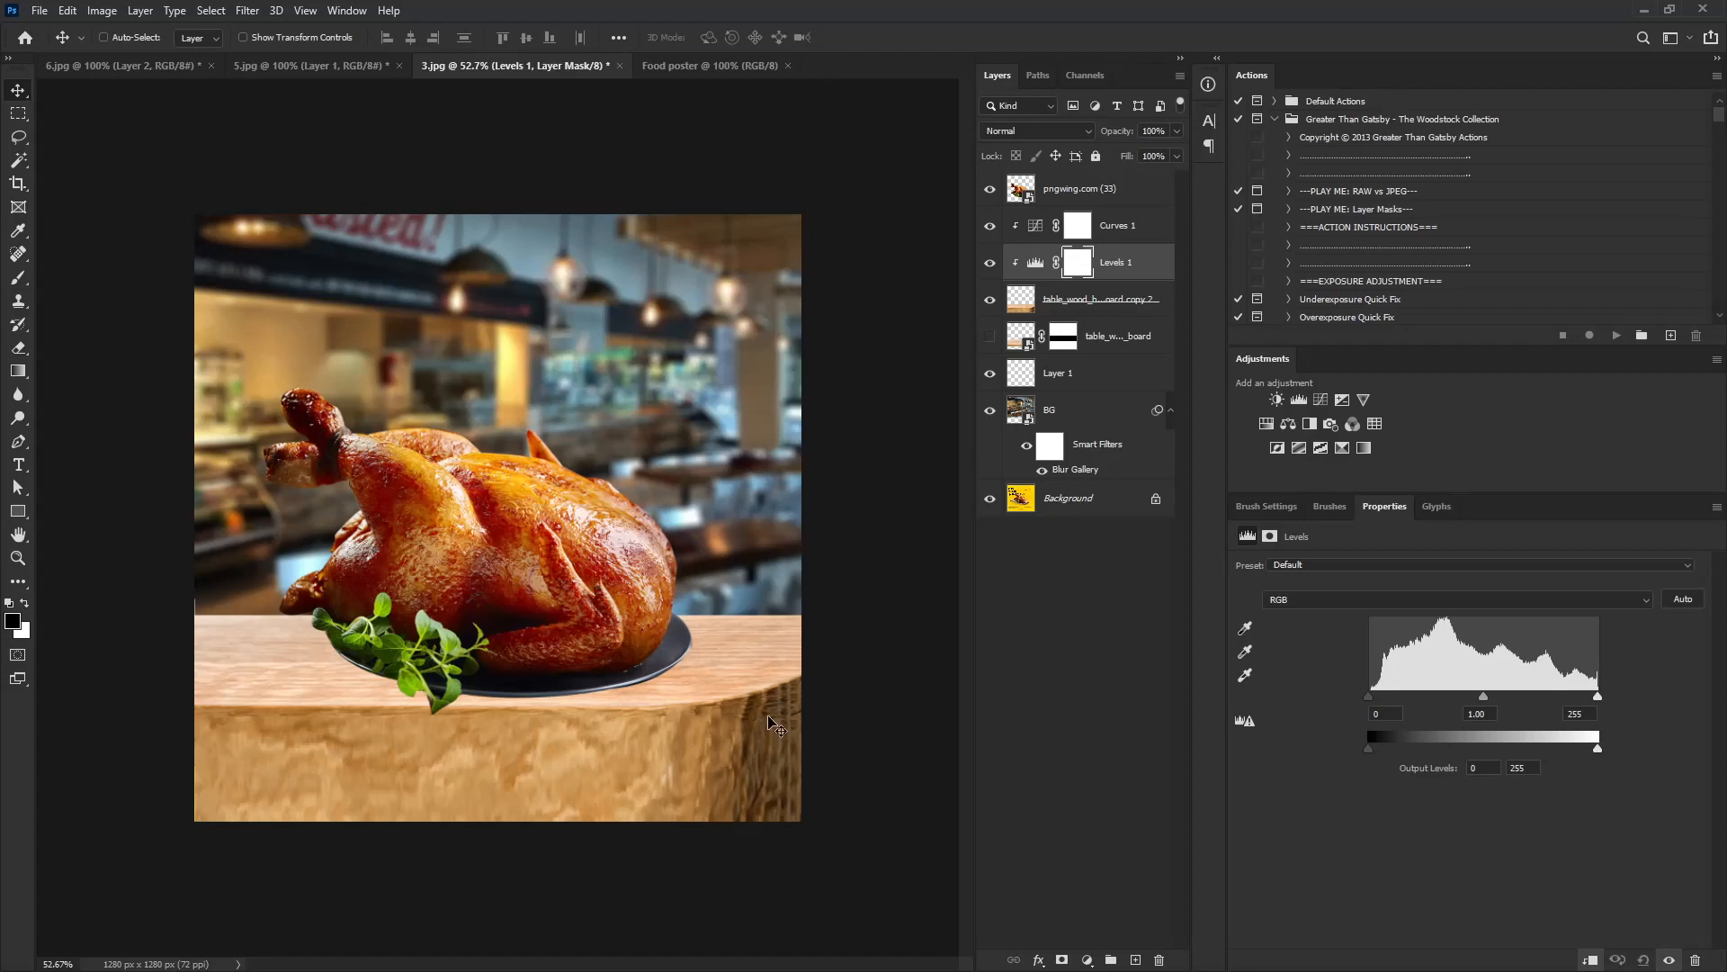
Darken the counter with Levels midtones 0.65 and output white 180, plus a lowered Curves white point and a midpoint of input 136, output 52.
{"action": "left_click", "coordinate": [1035, 263]}
{"action": "left_click_drag", "start_coordinate": [1599, 748], "coordinate": [1498, 697]}
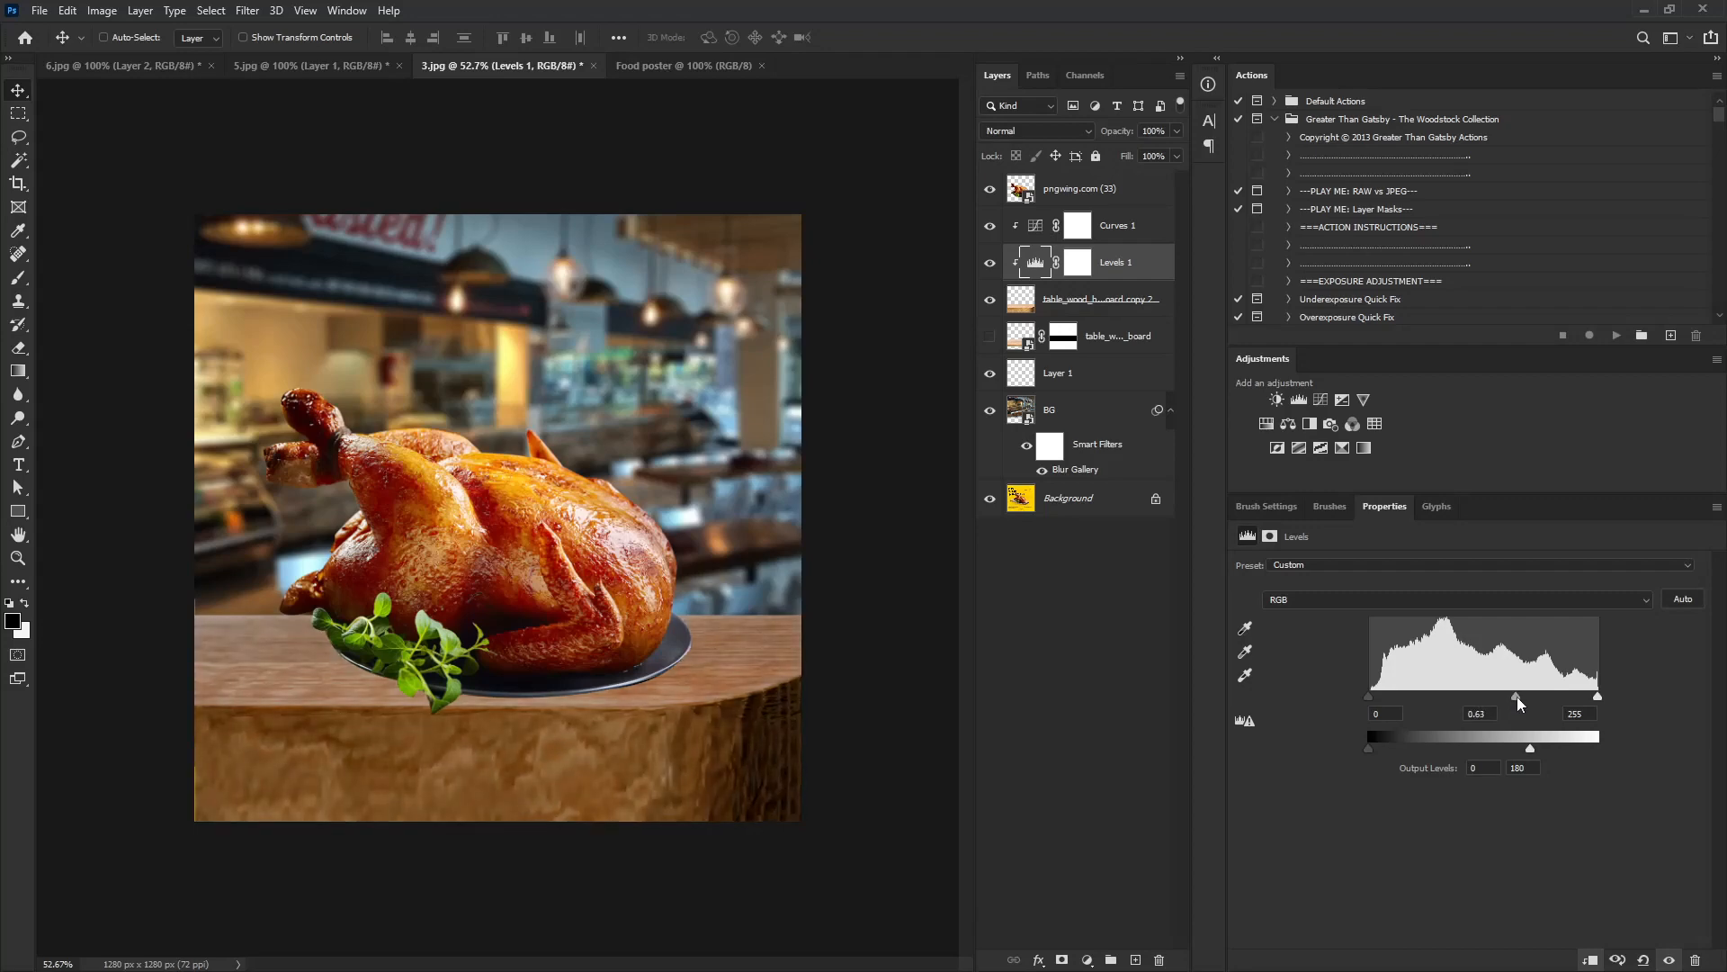
{"action": "left_click", "coordinate": [1077, 226]}
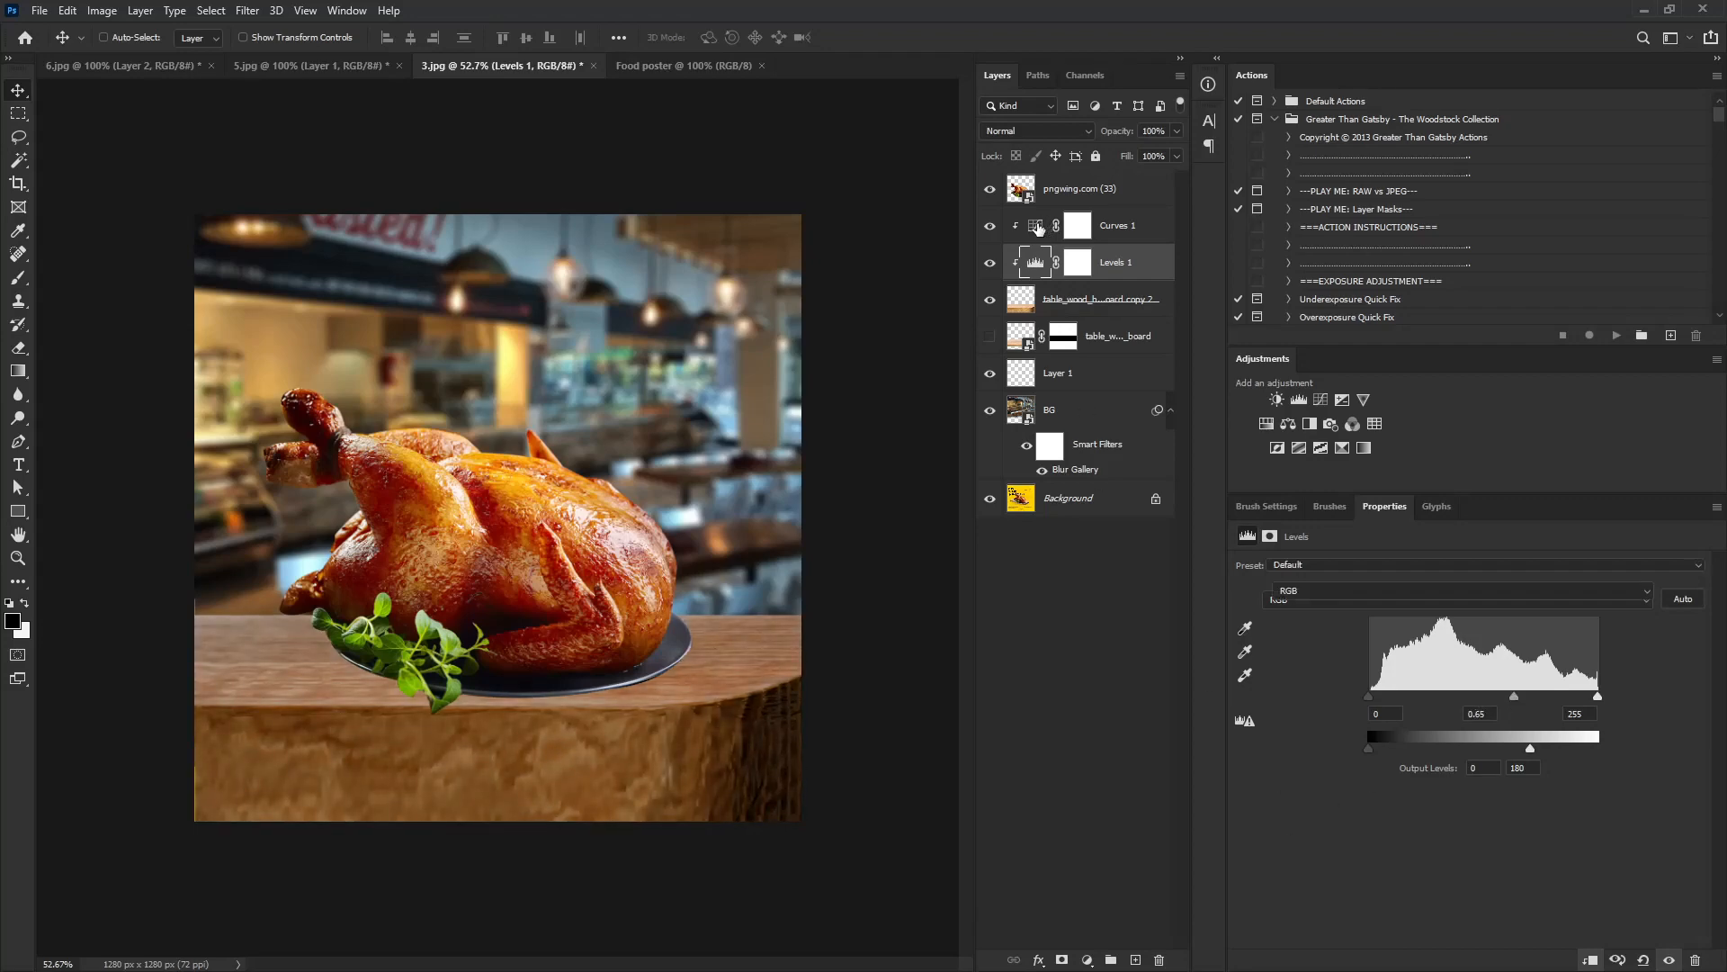
{"action": "left_click_drag", "start_coordinate": [1601, 612], "coordinate": [1601, 663]}
{"action": "left_click_drag", "start_coordinate": [1495, 747], "coordinate": [1495, 791]}
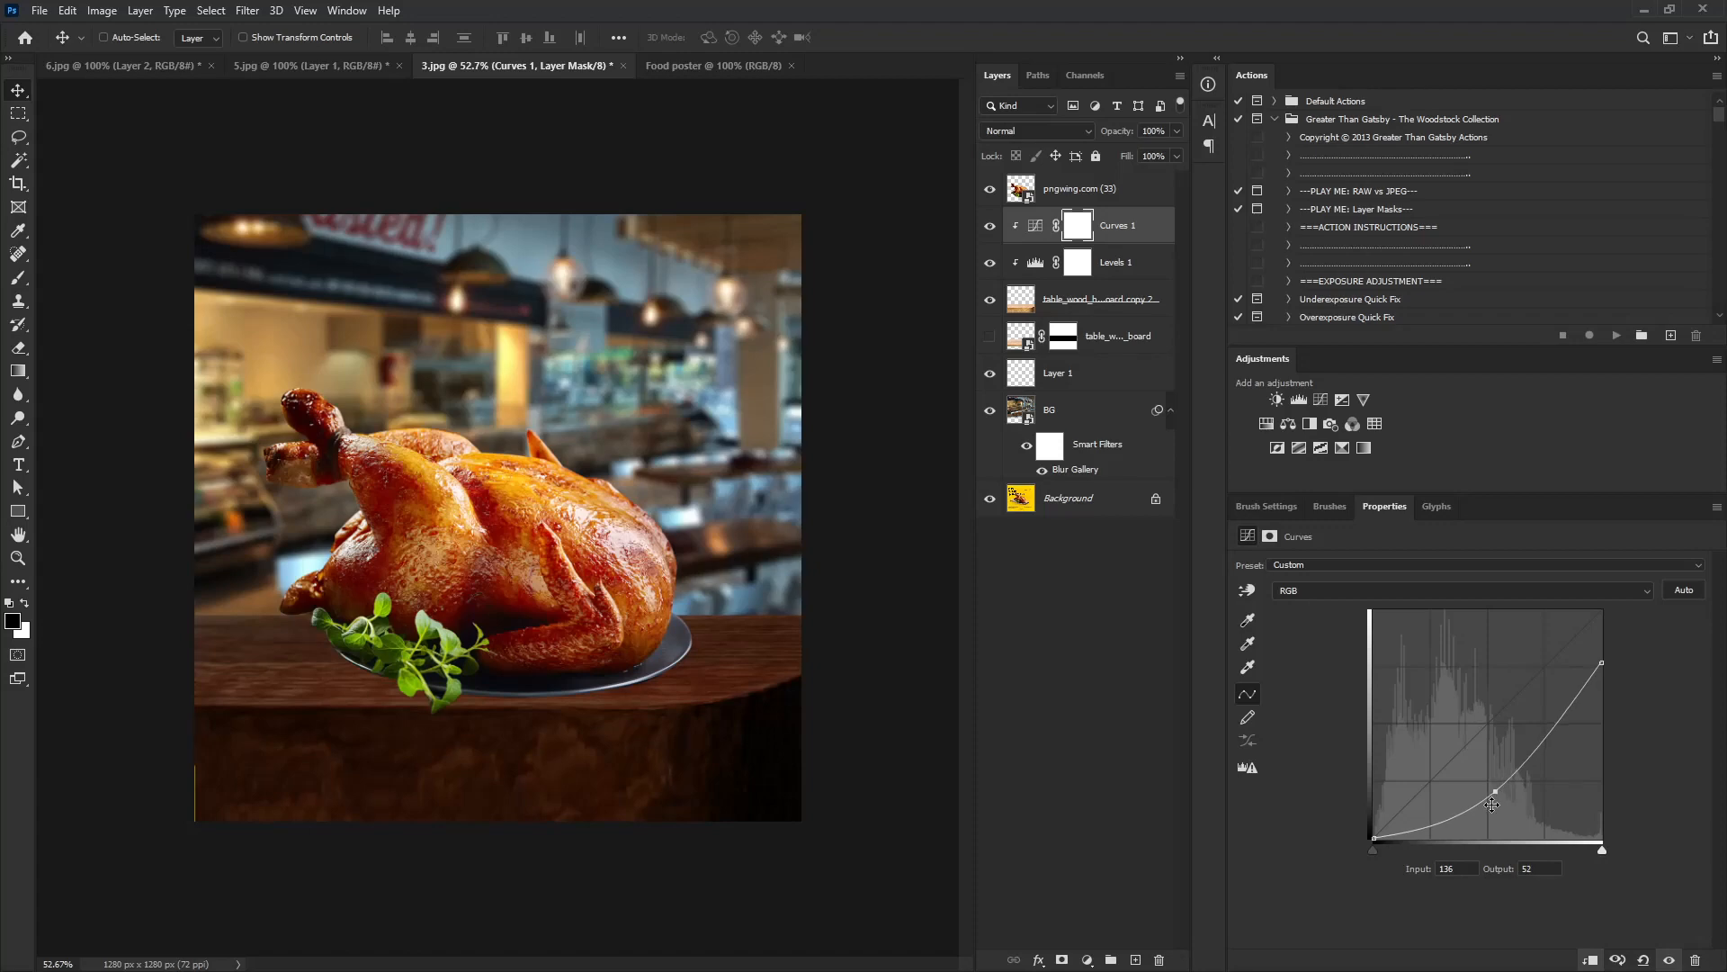
Add a Color Lookup adjustment using the EdgyAmber.3DL LUT and place it directly beneath the chicken layer.
{"action": "left_click", "coordinate": [1117, 194]}
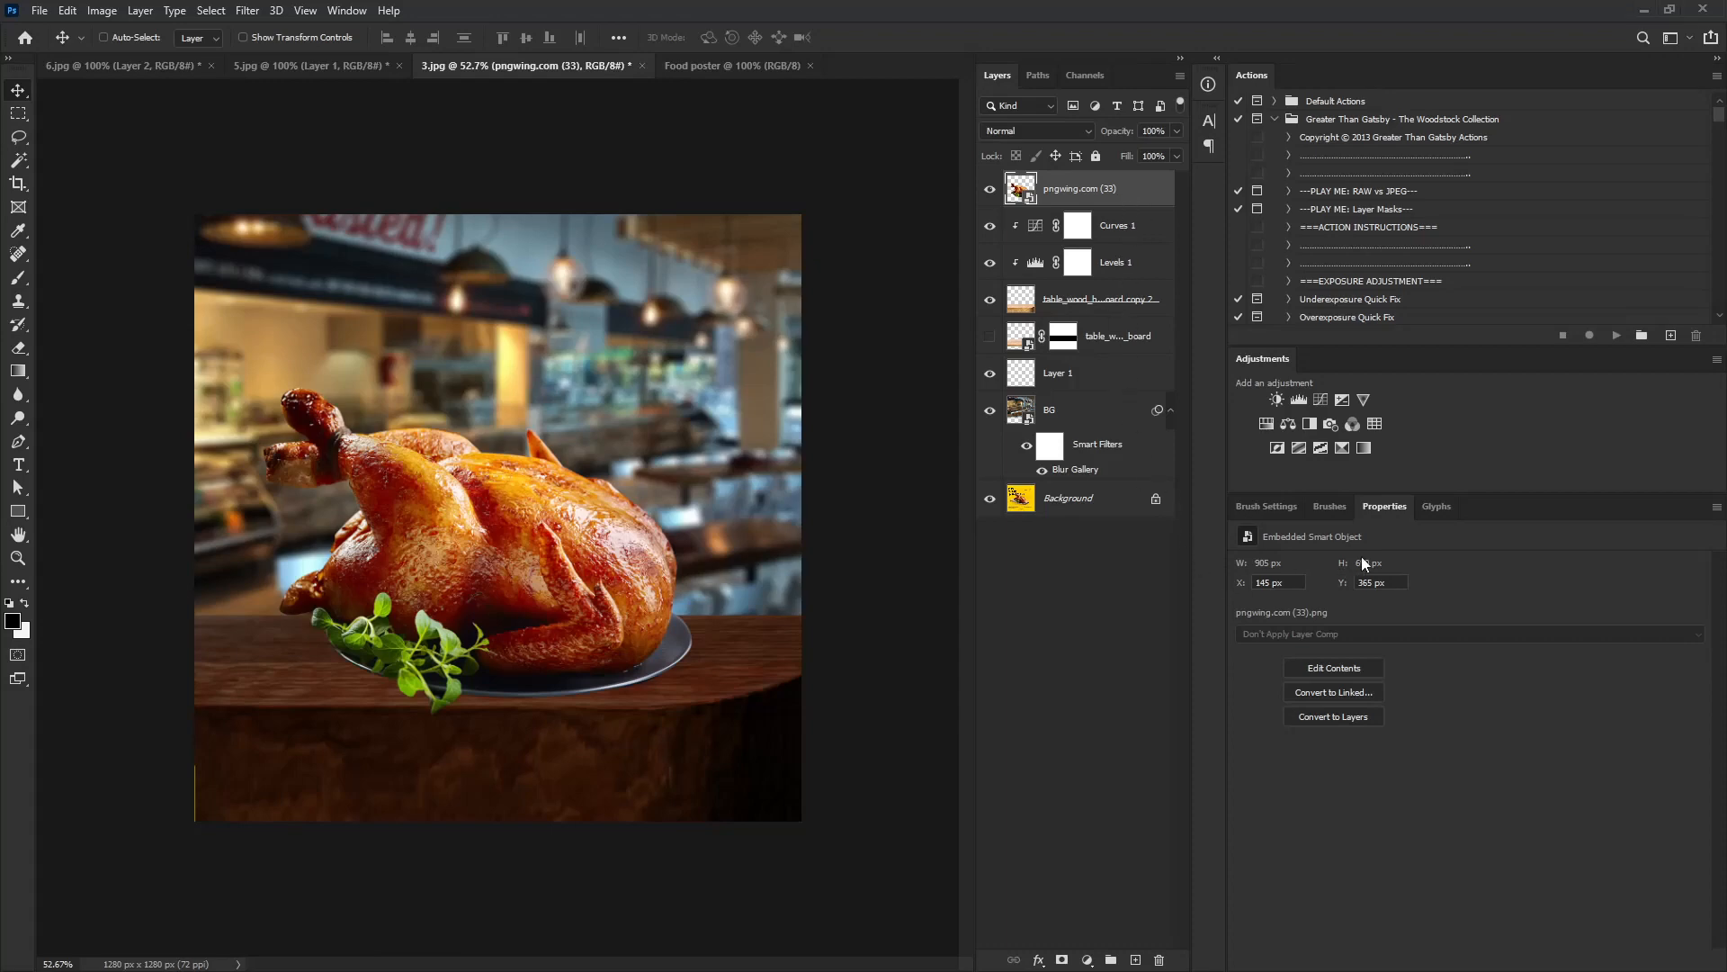
{"action": "left_click", "coordinate": [1373, 423]}
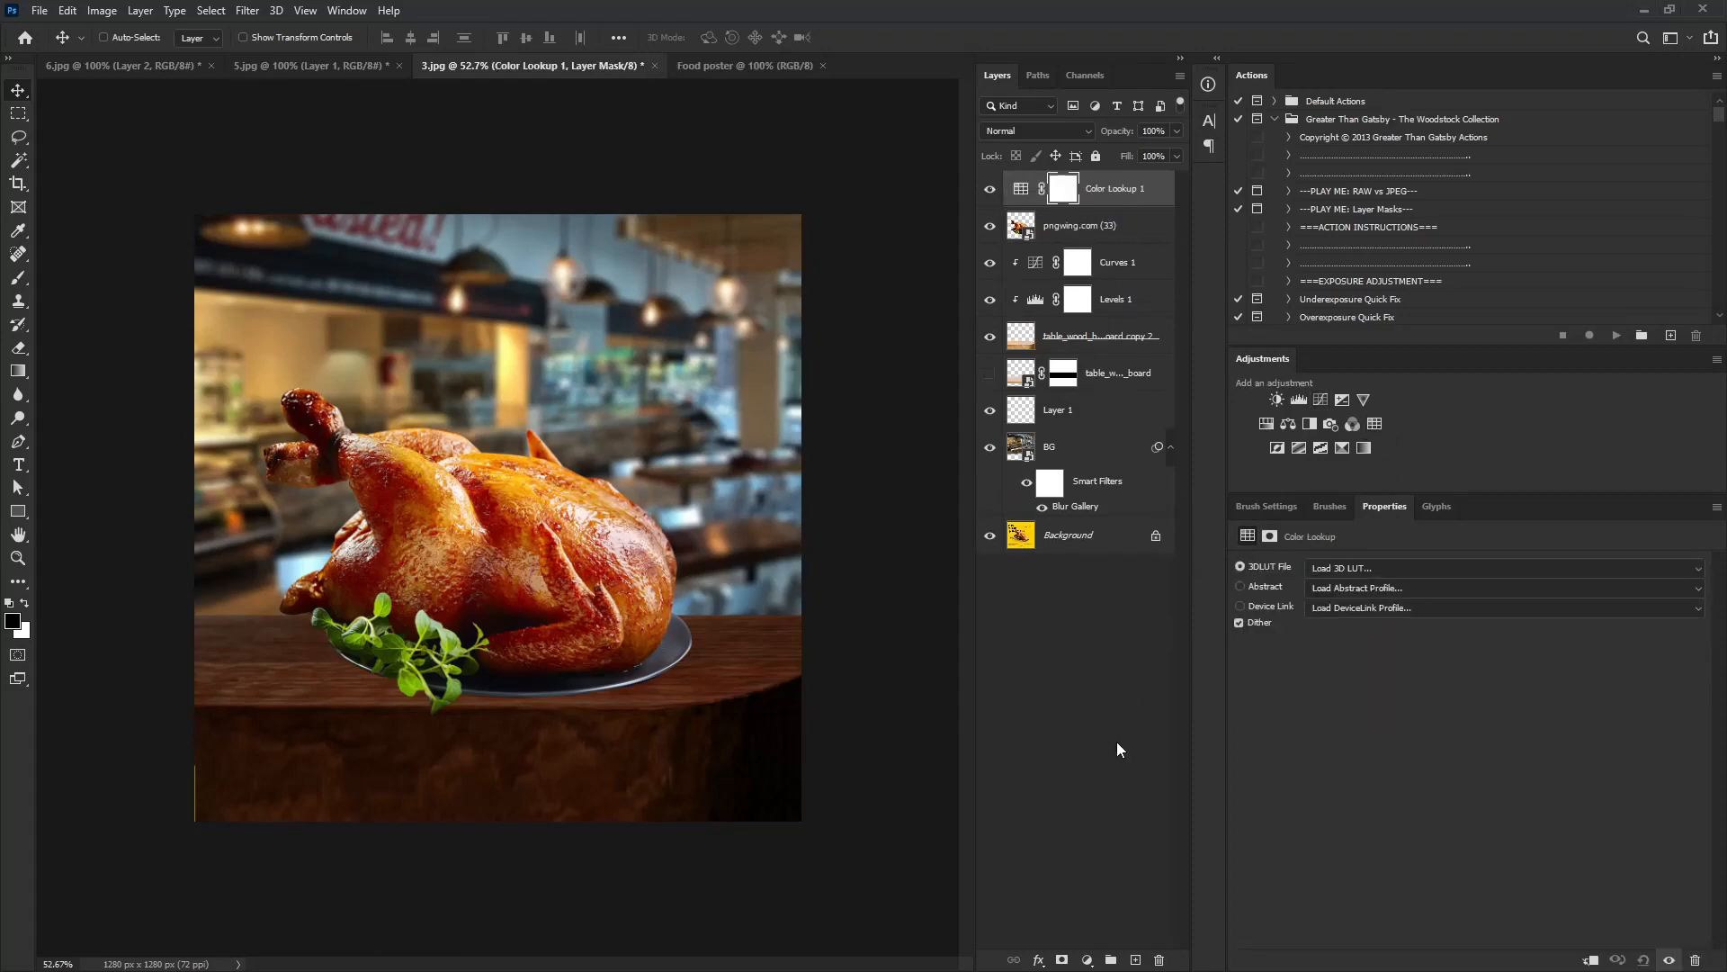
{"action": "left_click", "coordinate": [1411, 568]}
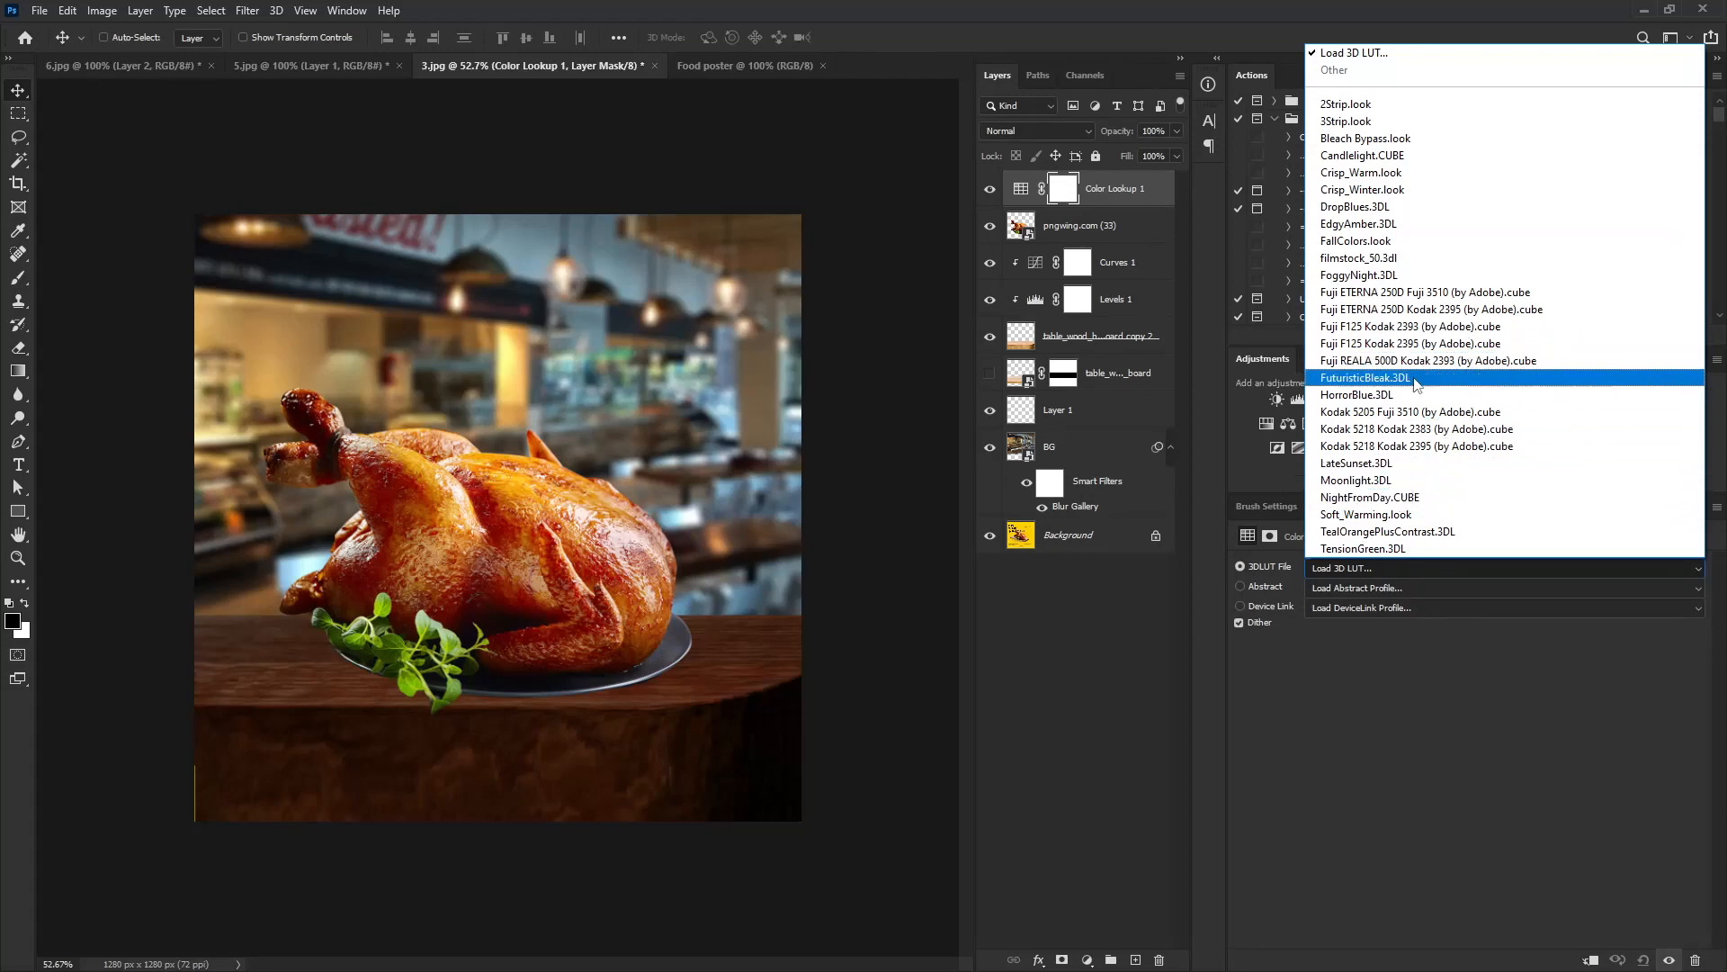
{"action": "left_click", "coordinate": [1397, 223]}
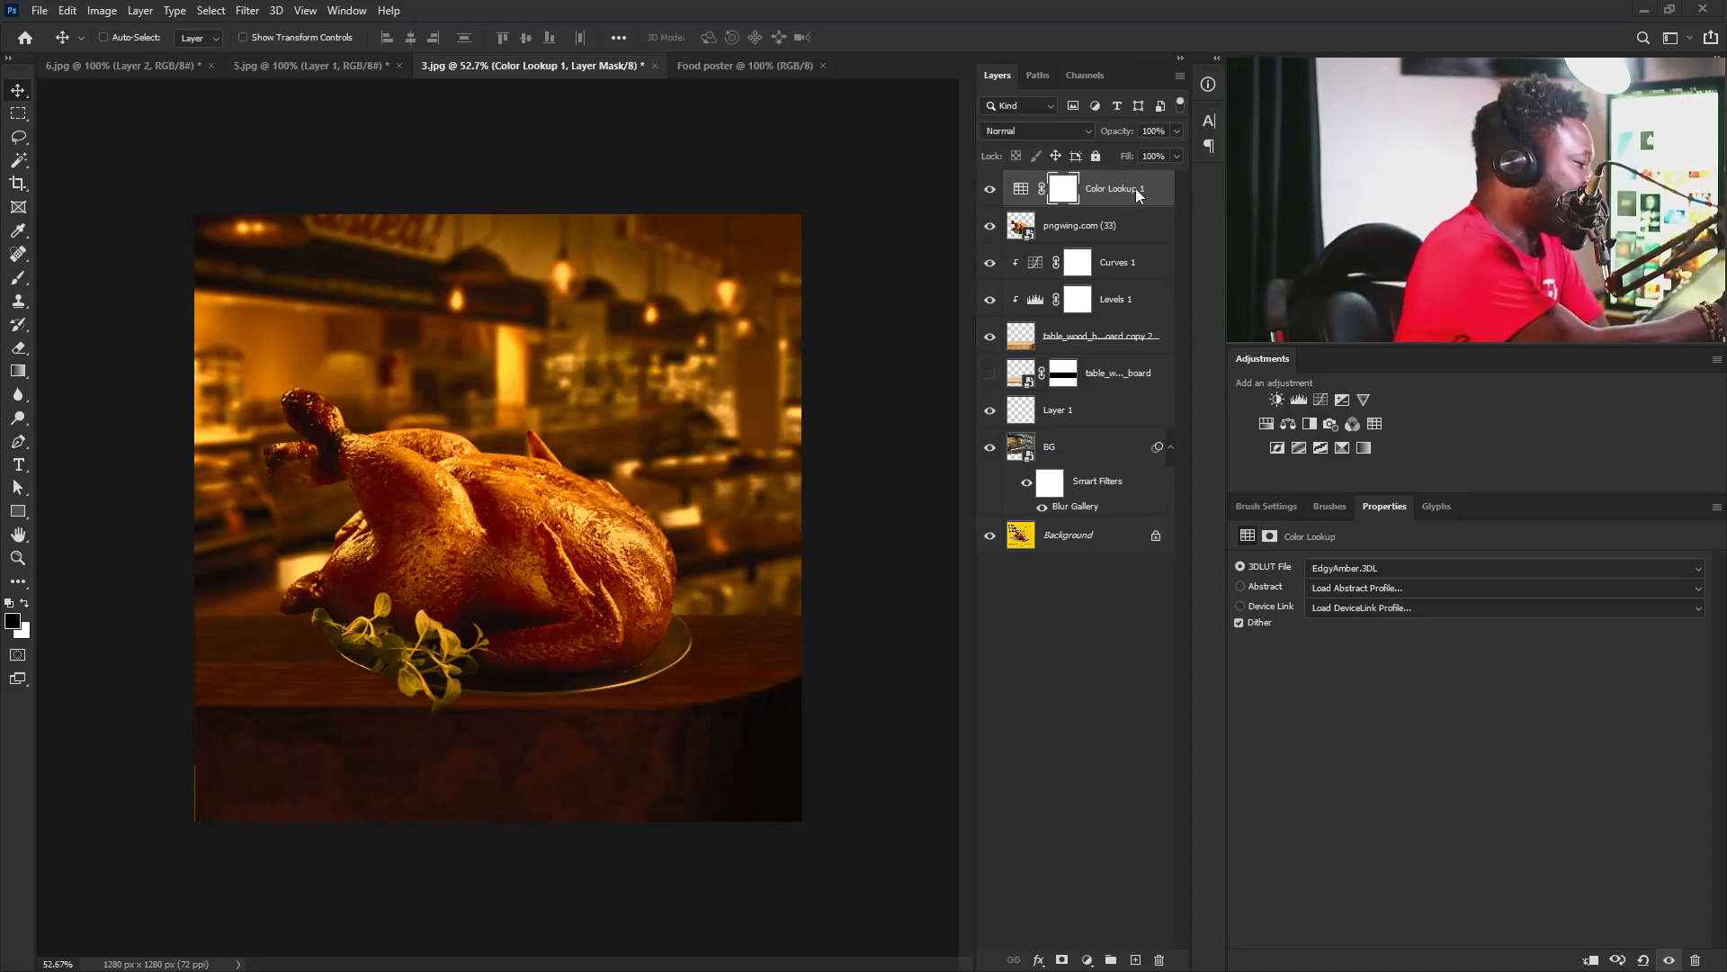
{"action": "left_click_drag", "start_coordinate": [1135, 187], "coordinate": [1122, 245]}
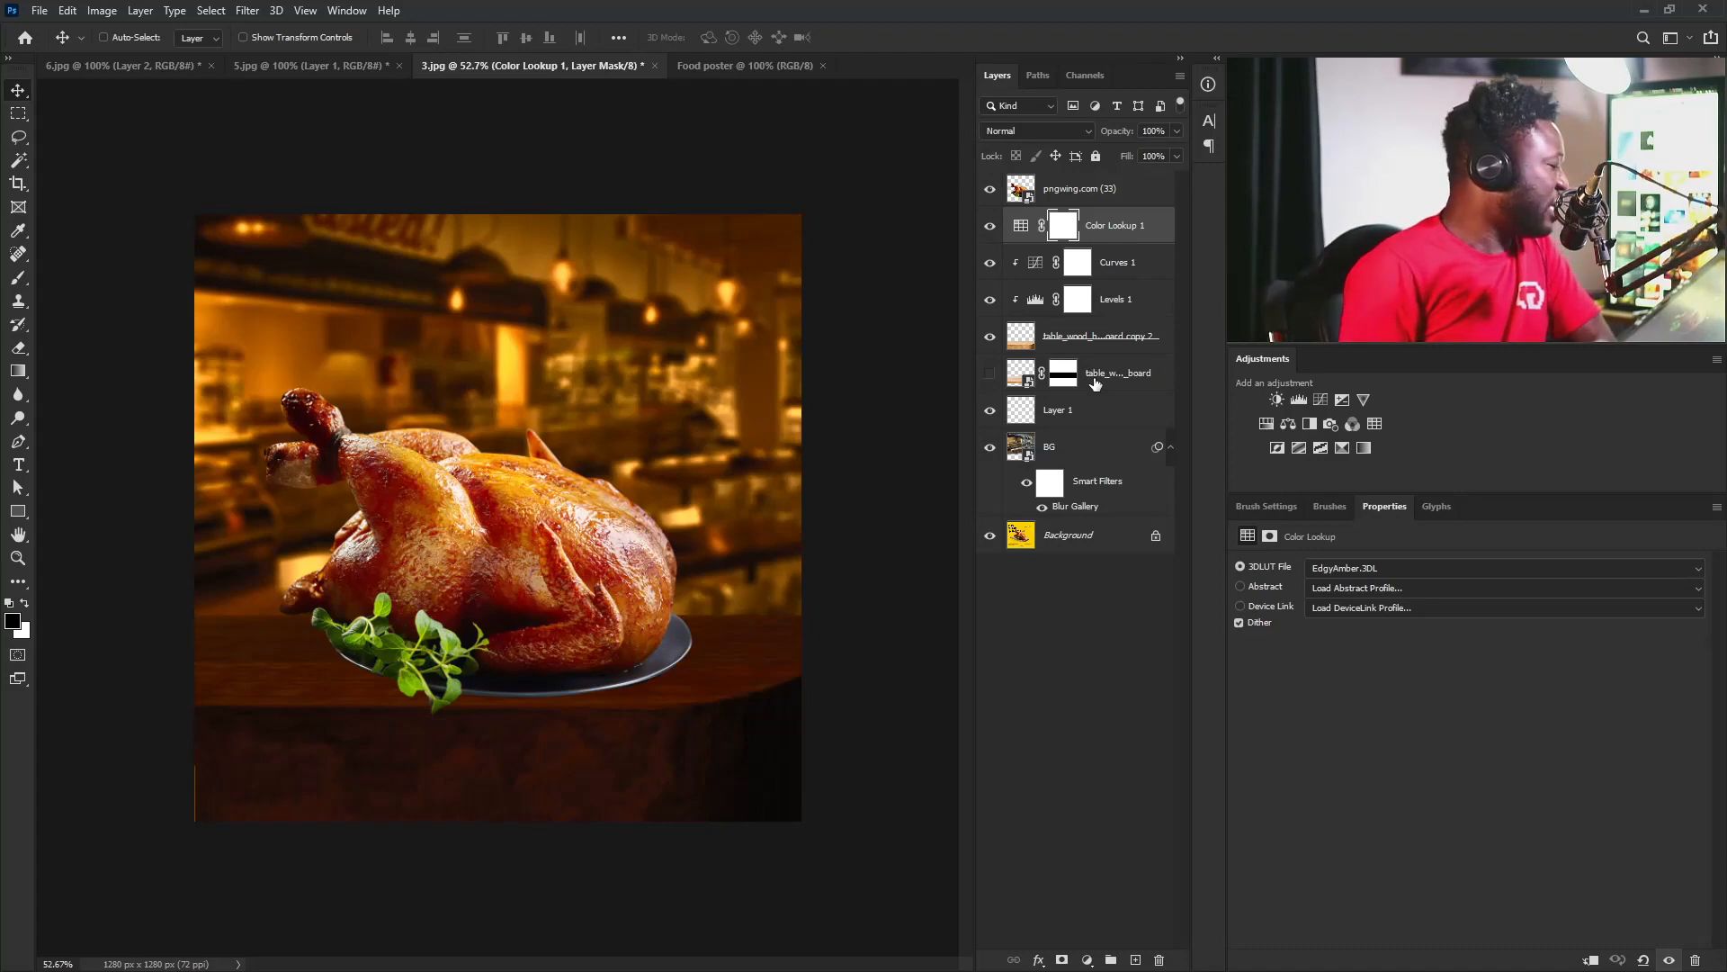
Set the Color Lookup adjustment's blend mode to Soft Light and its opacity to 71%.
{"action": "left_click", "coordinate": [1034, 131]}
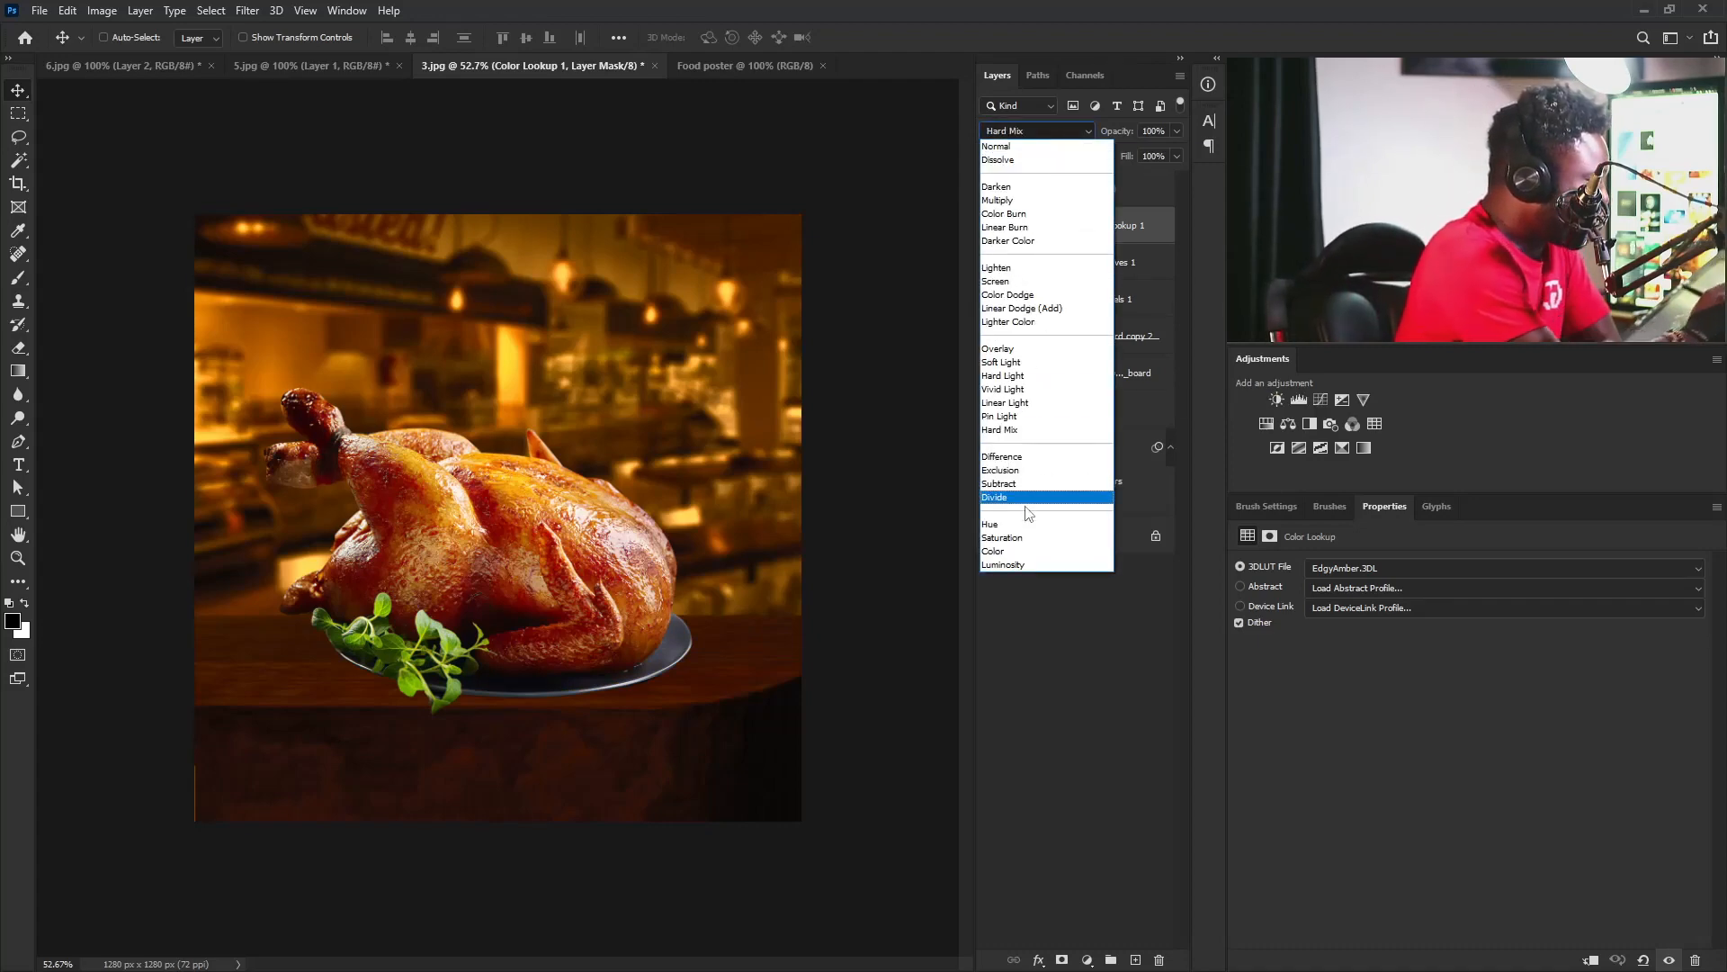
{"action": "left_click", "coordinate": [1044, 366]}
{"action": "left_click", "coordinate": [1175, 132]}
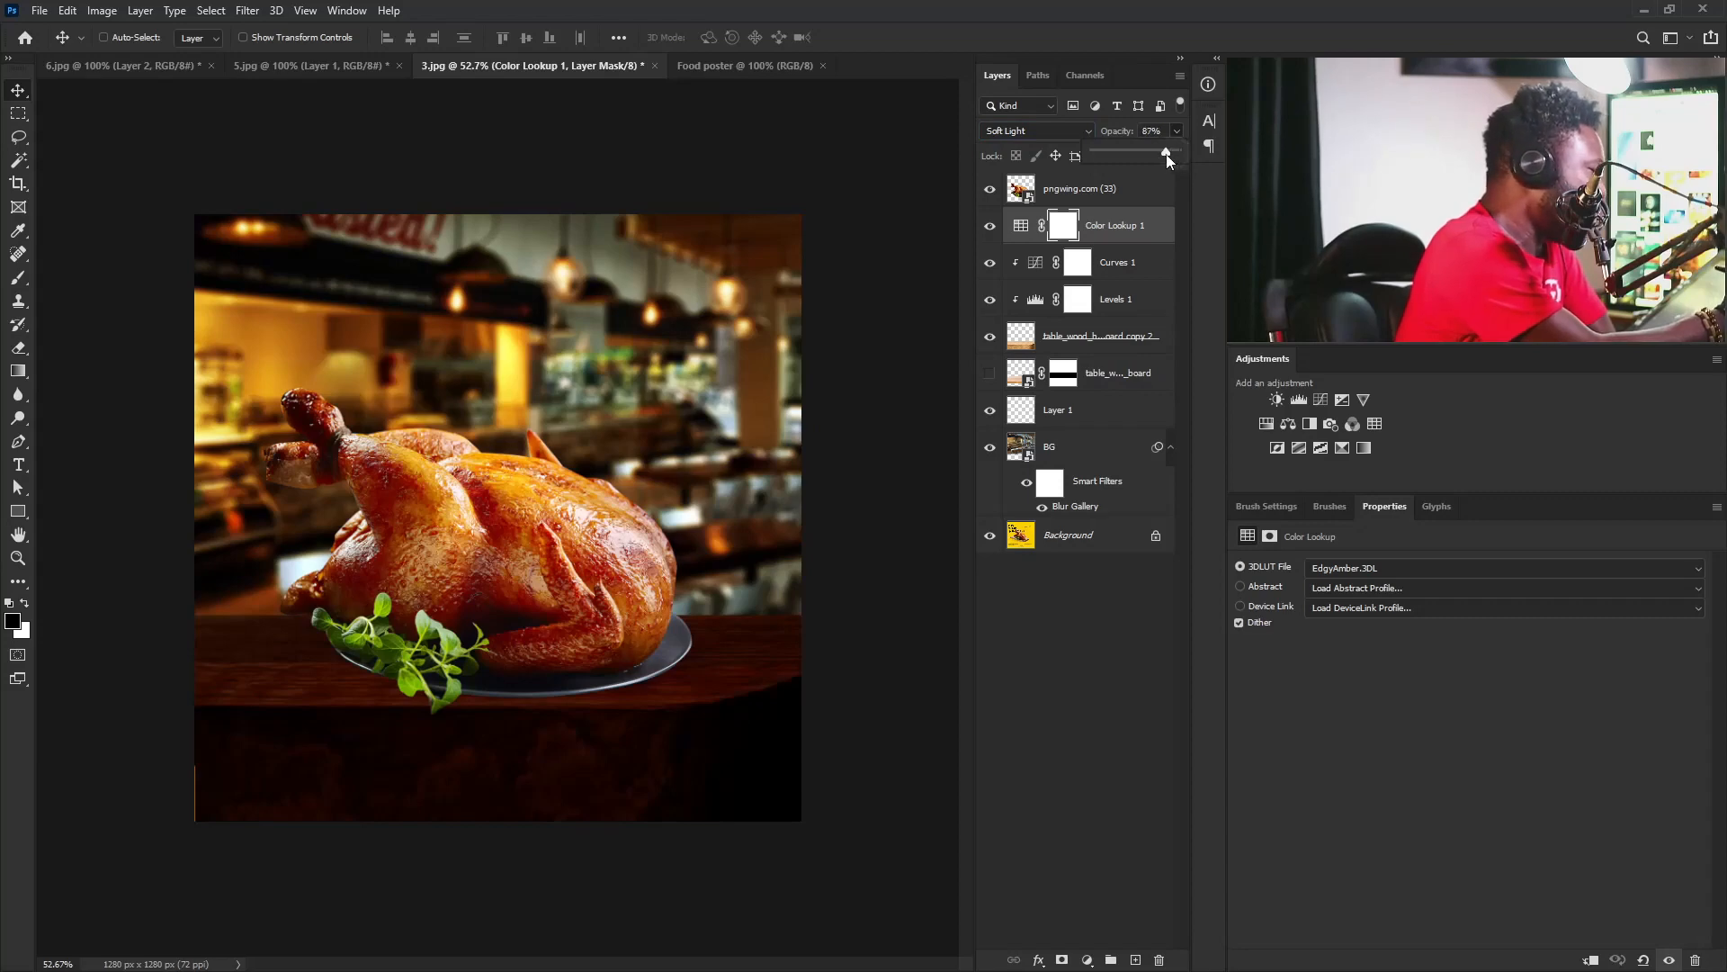
{"action": "left_click_drag", "start_coordinate": [1166, 154], "coordinate": [1153, 157]}
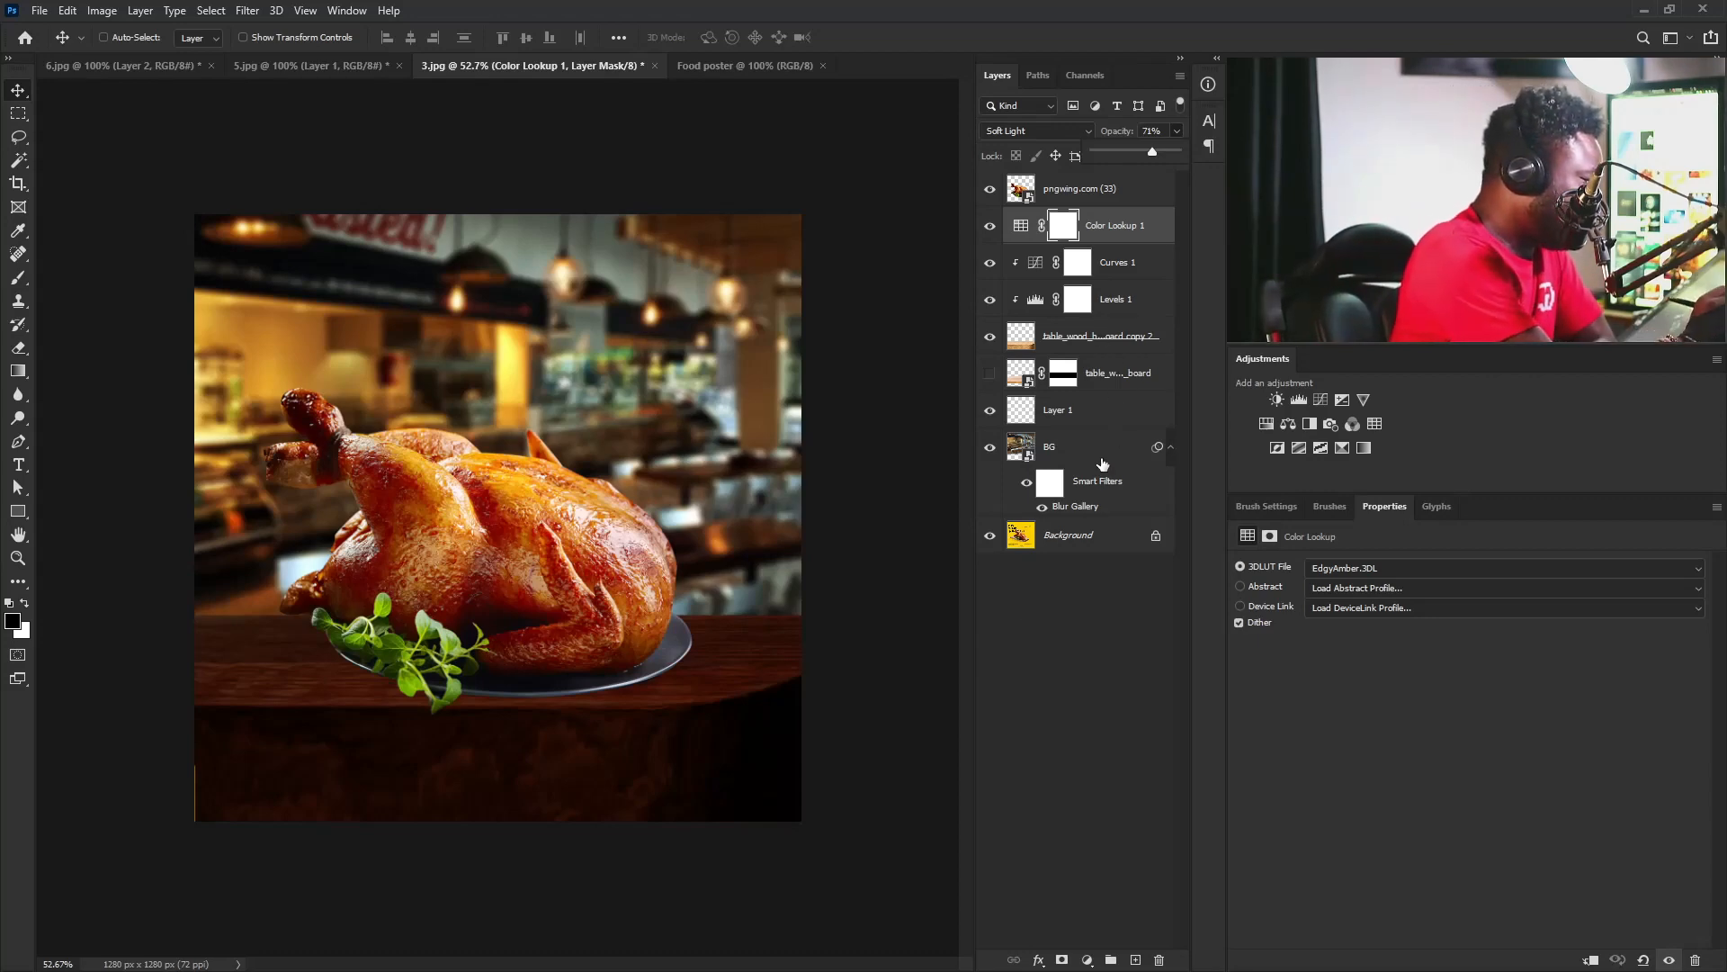
Soften the board layer's back edge at the poster's right side using a 150 px Blur tool at 100% strength without sampling all layers.
{"action": "left_click", "coordinate": [1092, 340]}
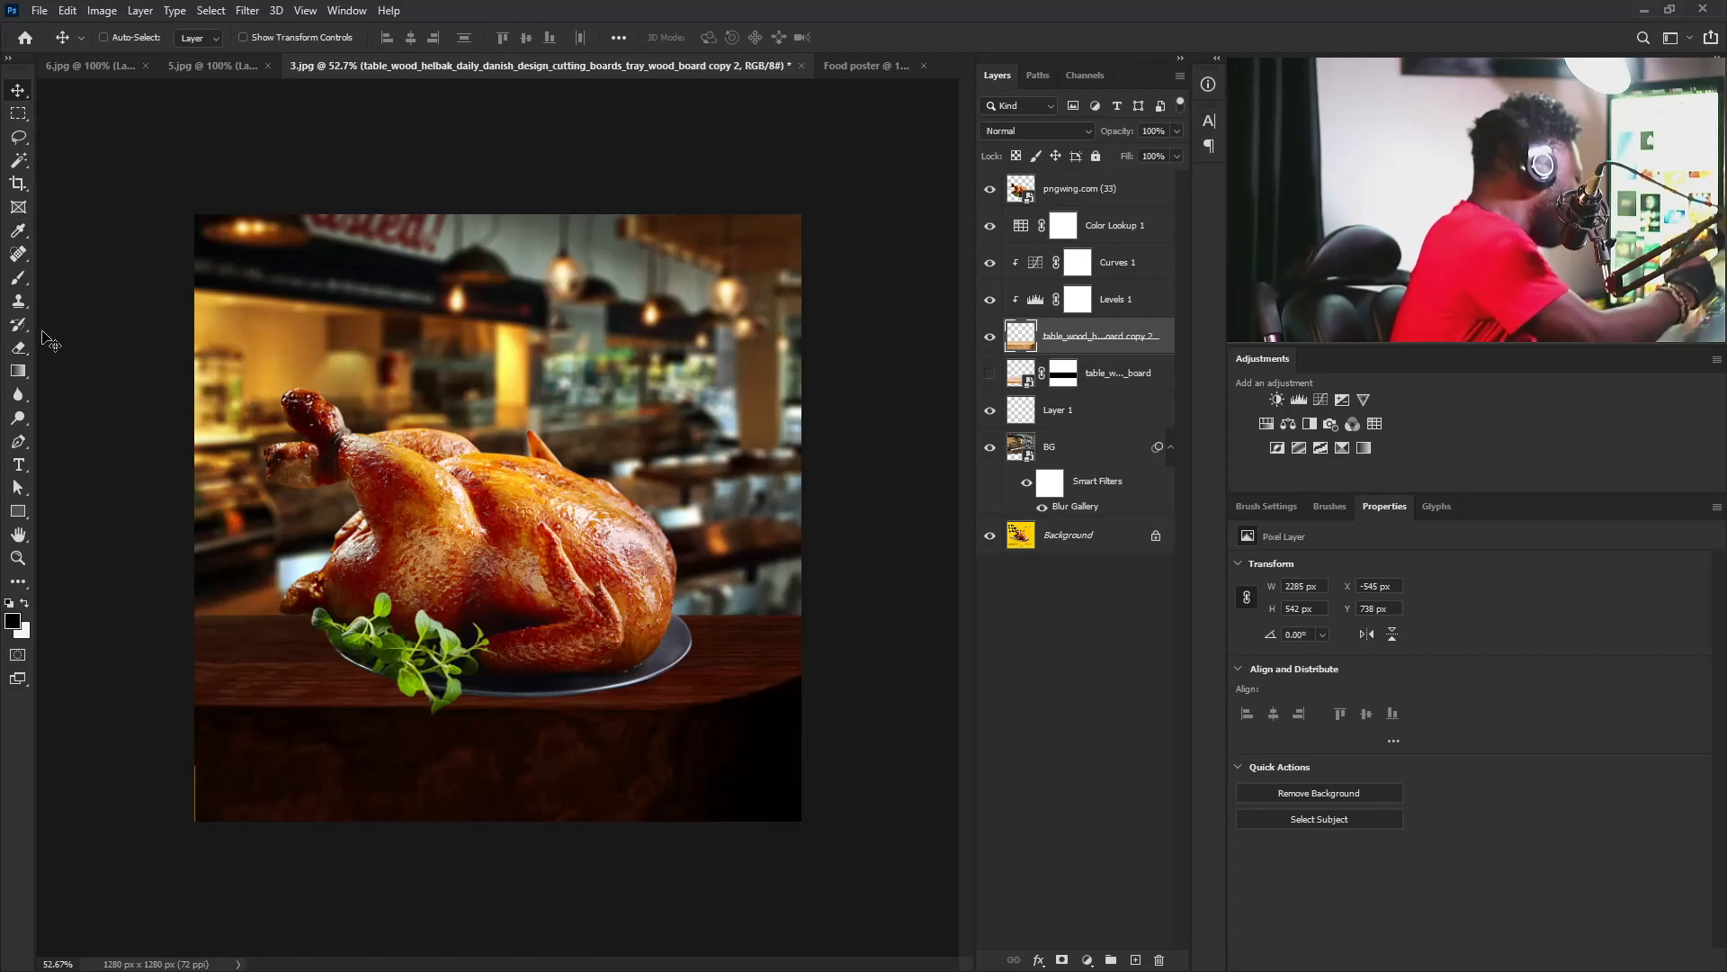
{"action": "left_click", "coordinate": [23, 396]}
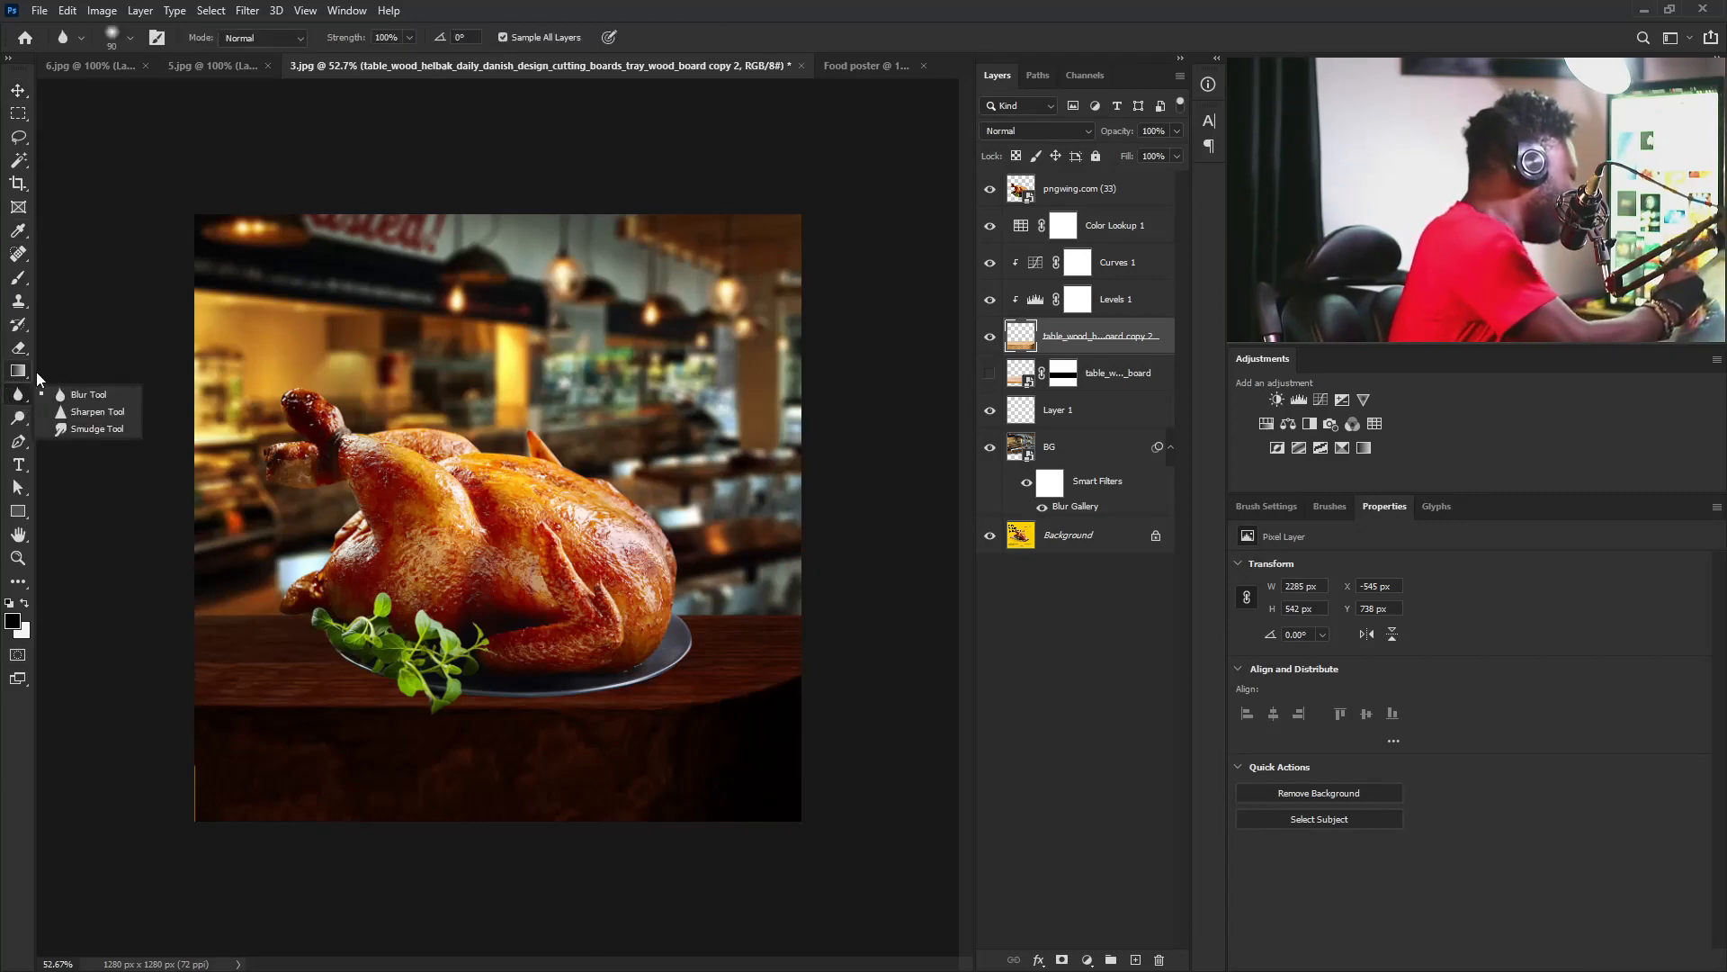
{"action": "left_click", "coordinate": [88, 394]}
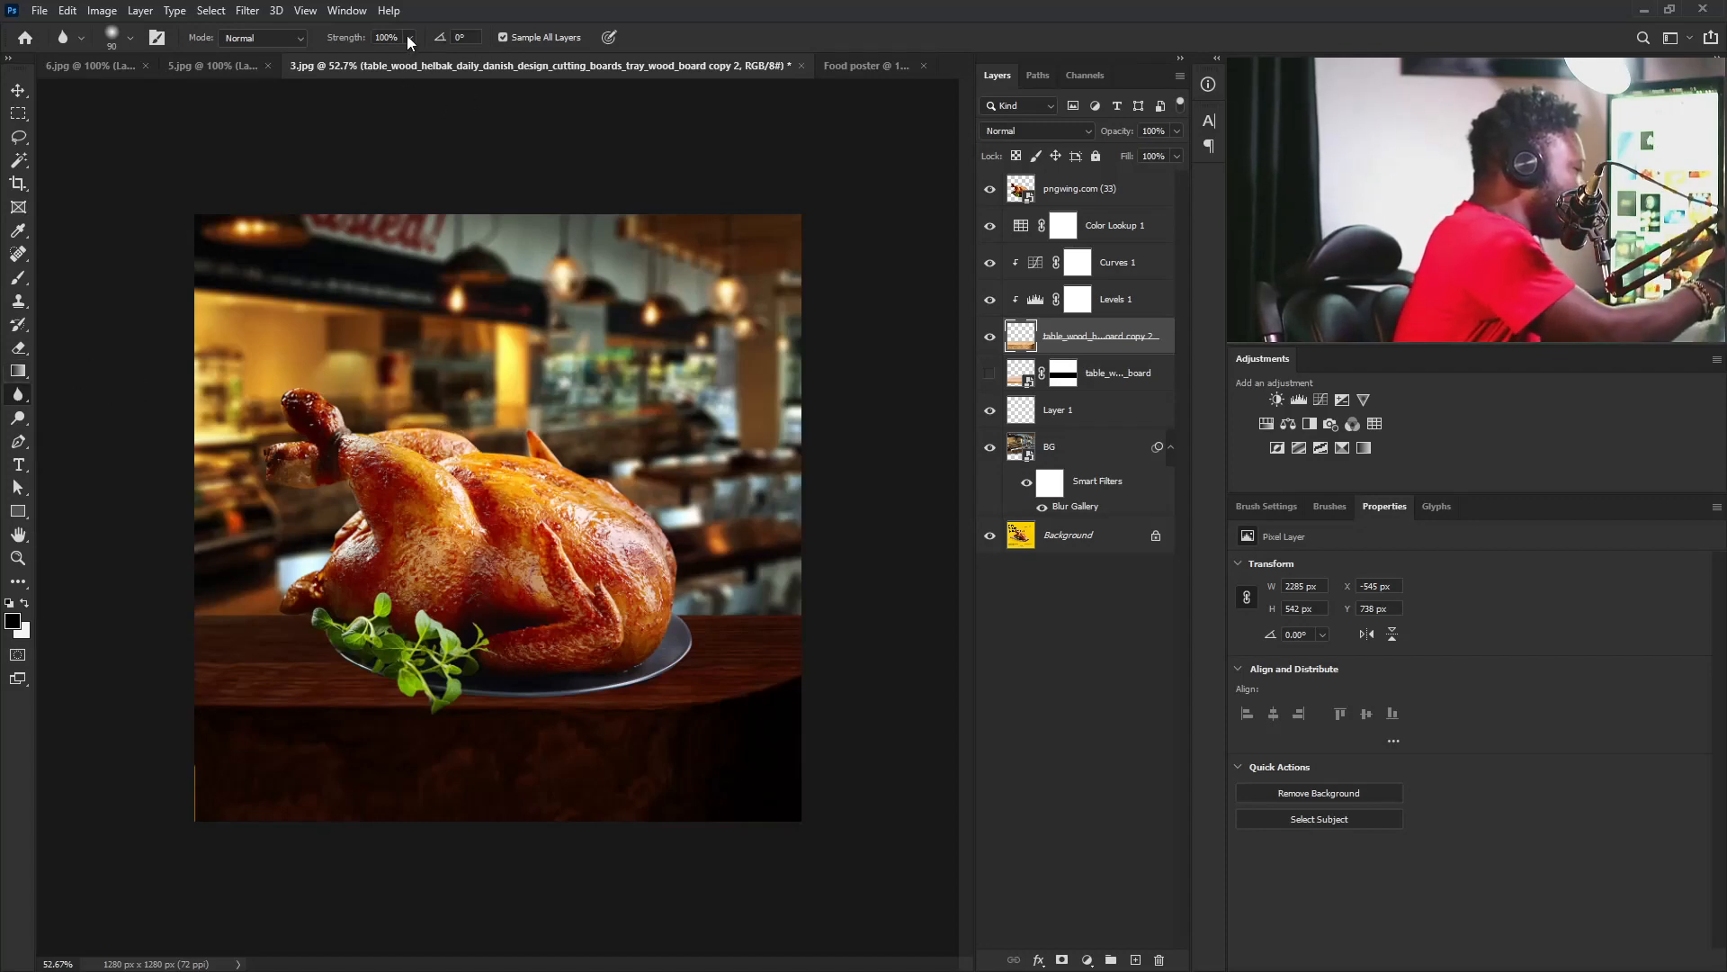
{"action": "key", "text": "bracketright"}
{"action": "key", "text": "bracketright"}
{"action": "key", "text": "bracketright"}
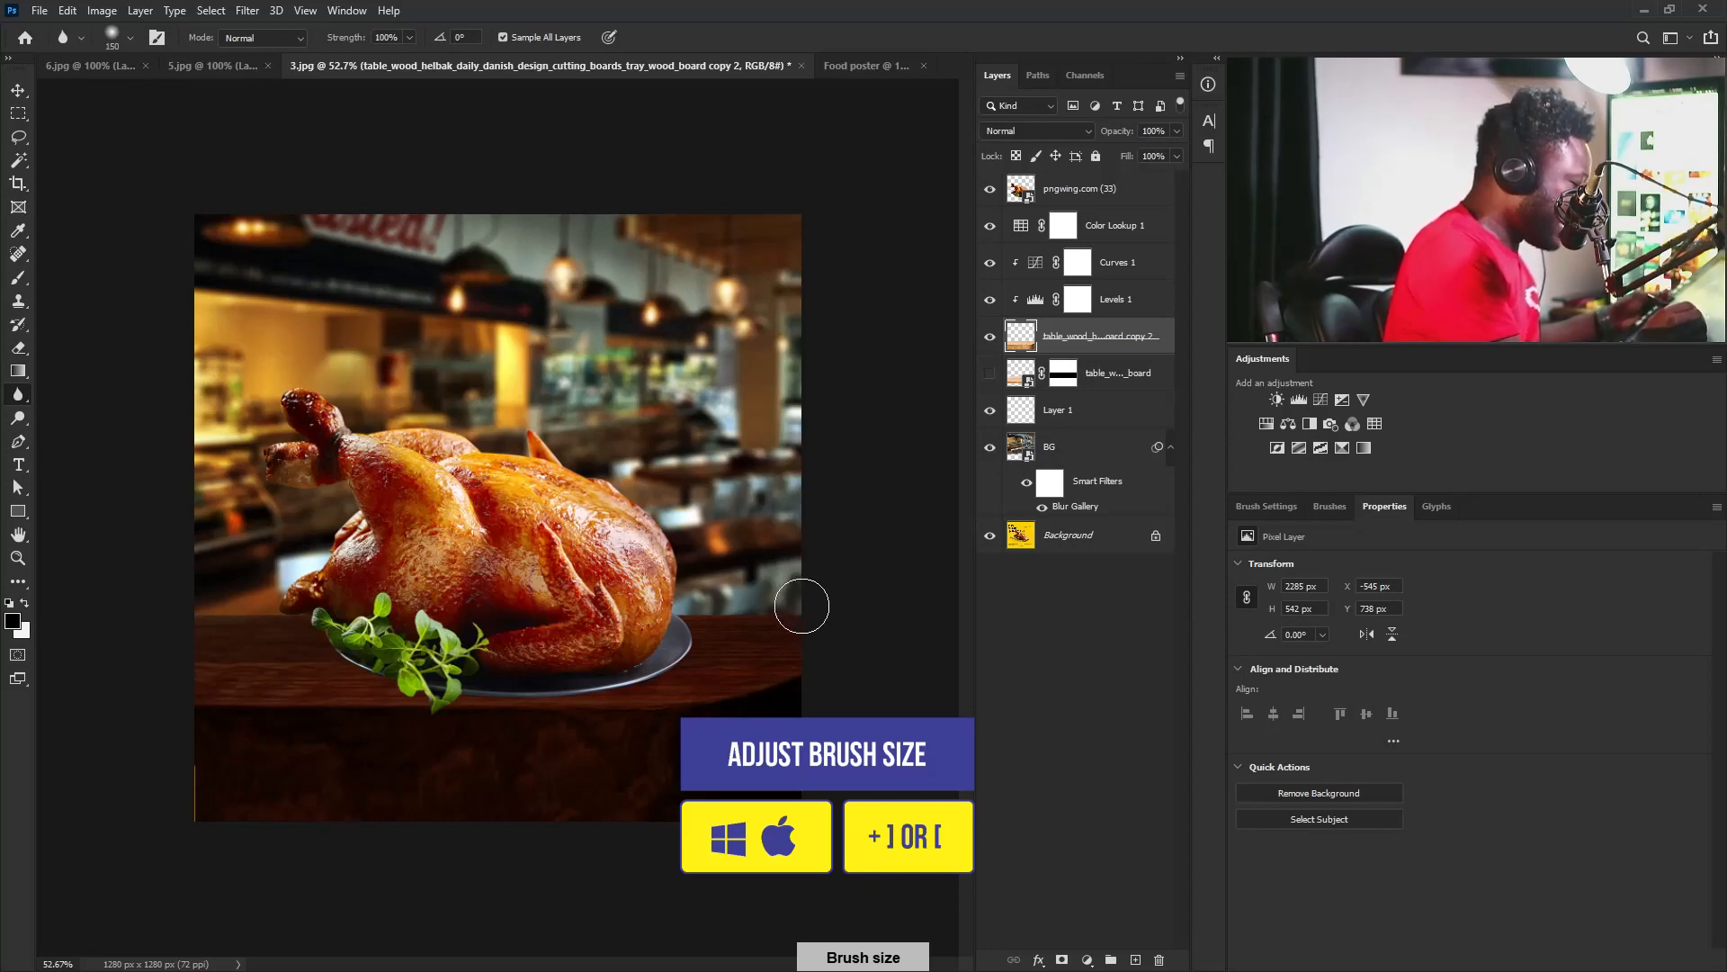
{"action": "left_click", "coordinate": [502, 37]}
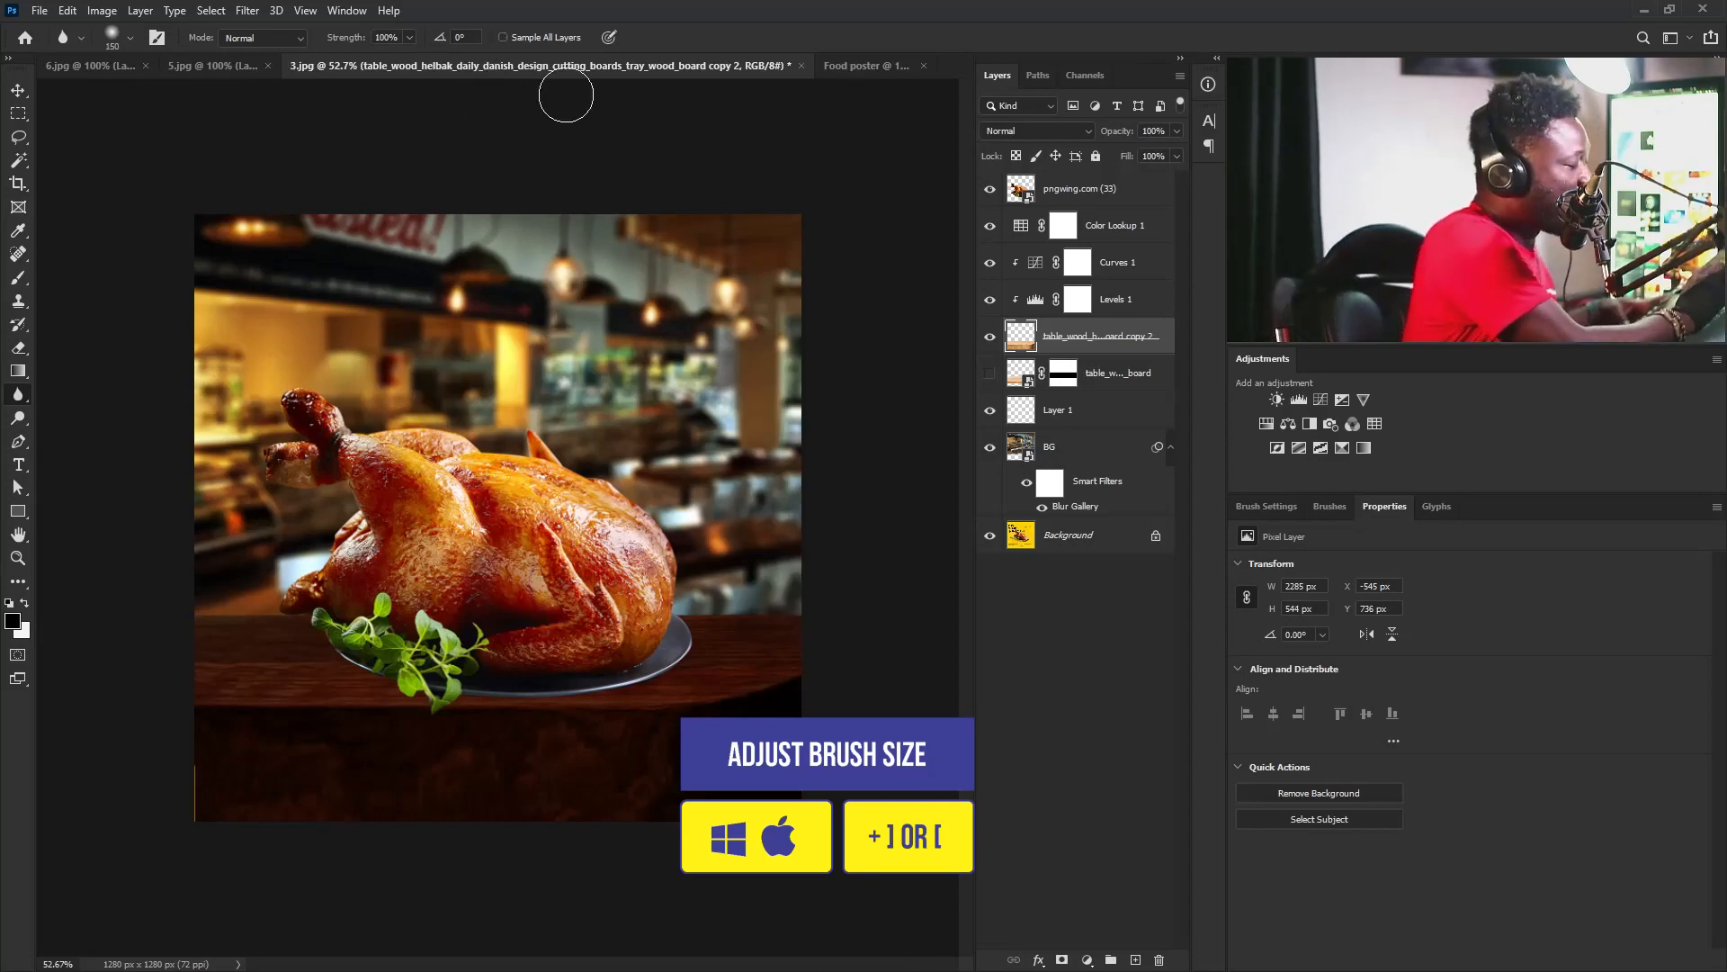
{"action": "mouse_move", "coordinate": [768, 631]}
{"action": "left_mouse_down"}
{"action": "mouse_move", "coordinate": [856, 586]}
{"action": "mouse_move", "coordinate": [736, 603]}
{"action": "mouse_move", "coordinate": [810, 604]}
{"action": "left_mouse_up"}
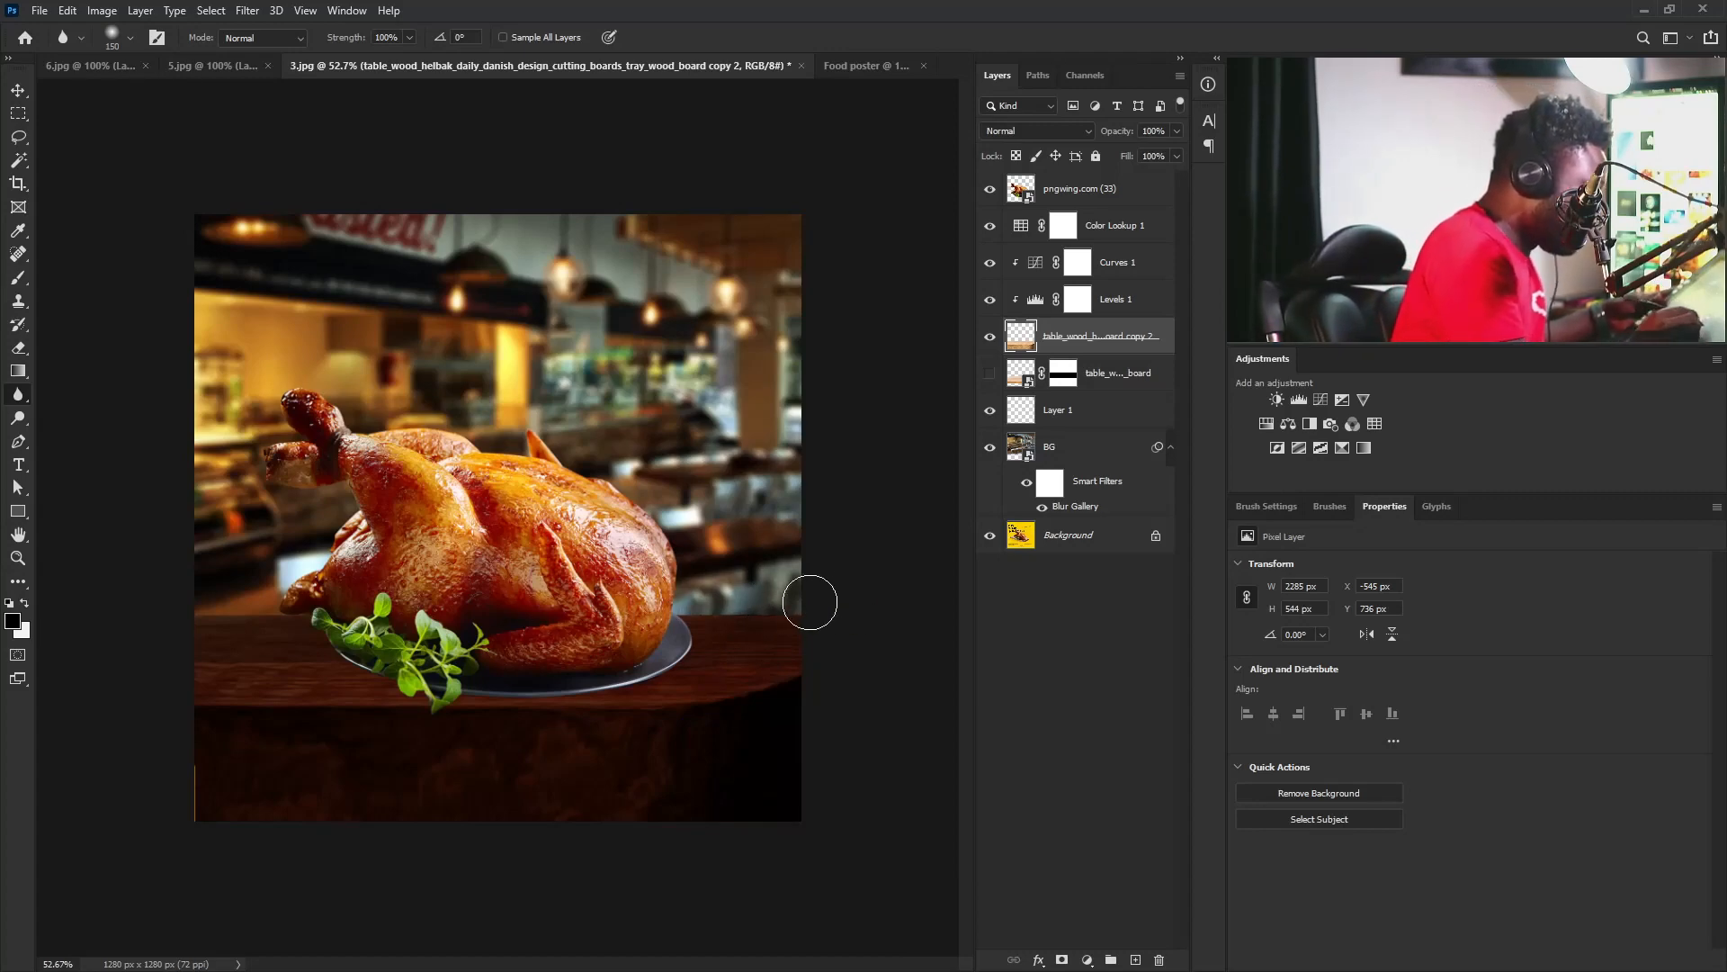
Blur the tabletop's back edge beside the chicken with the Blur tool reduced to 70 px.
{"action": "key", "text": "bracketleft"}
{"action": "key", "text": "bracketleft"}
{"action": "key", "text": "bracketleft"}
{"action": "key", "text": "bracketleft"}
{"action": "key", "text": "bracketleft"}
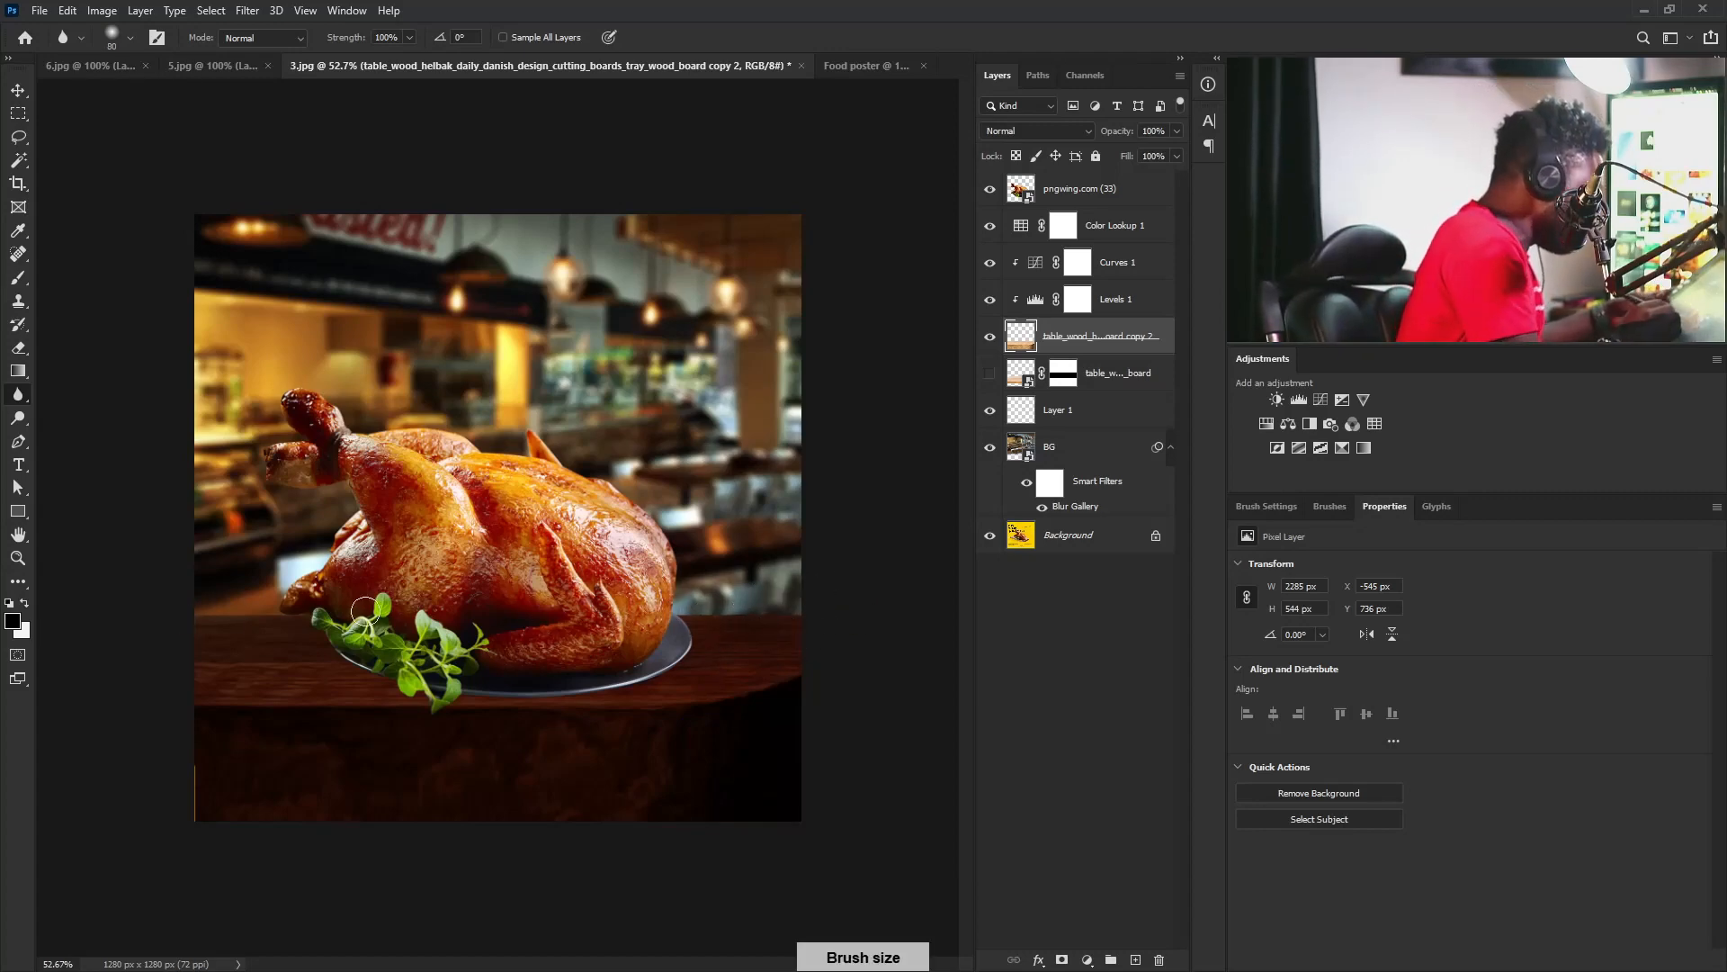
{"action": "left_click_drag", "start_coordinate": [677, 622], "coordinate": [837, 608]}
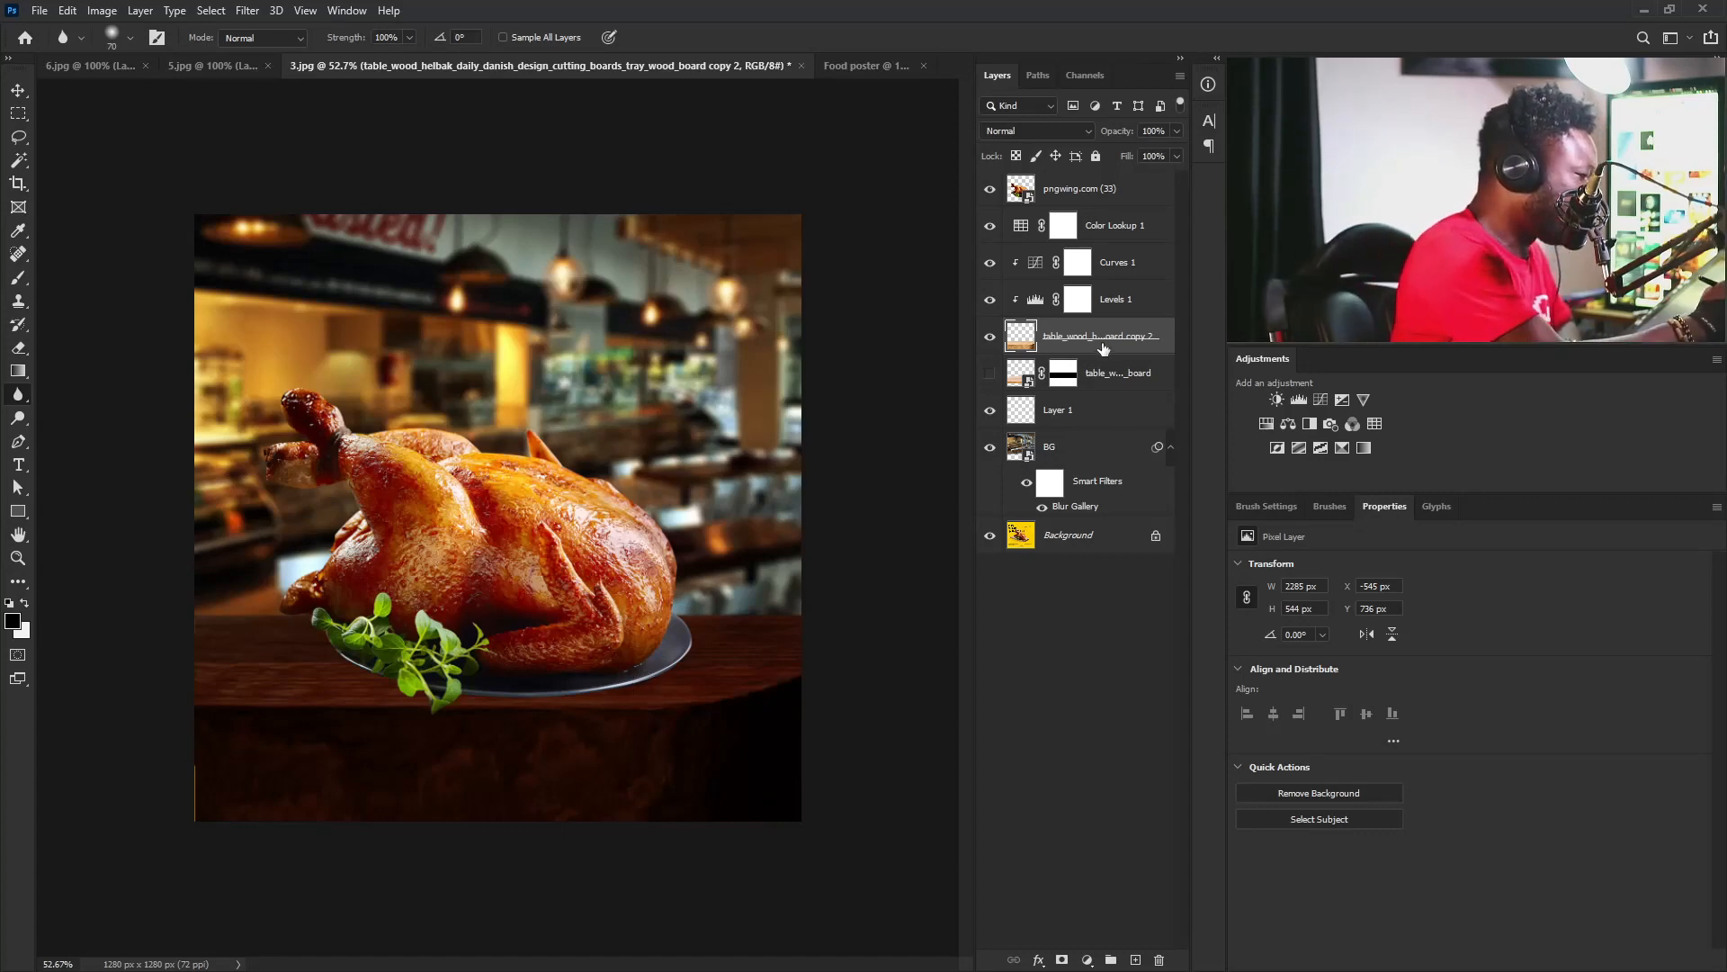
Create a new layer named "shadow" directly above the Color Lookup adjustment.
{"action": "left_click", "coordinate": [1081, 423]}
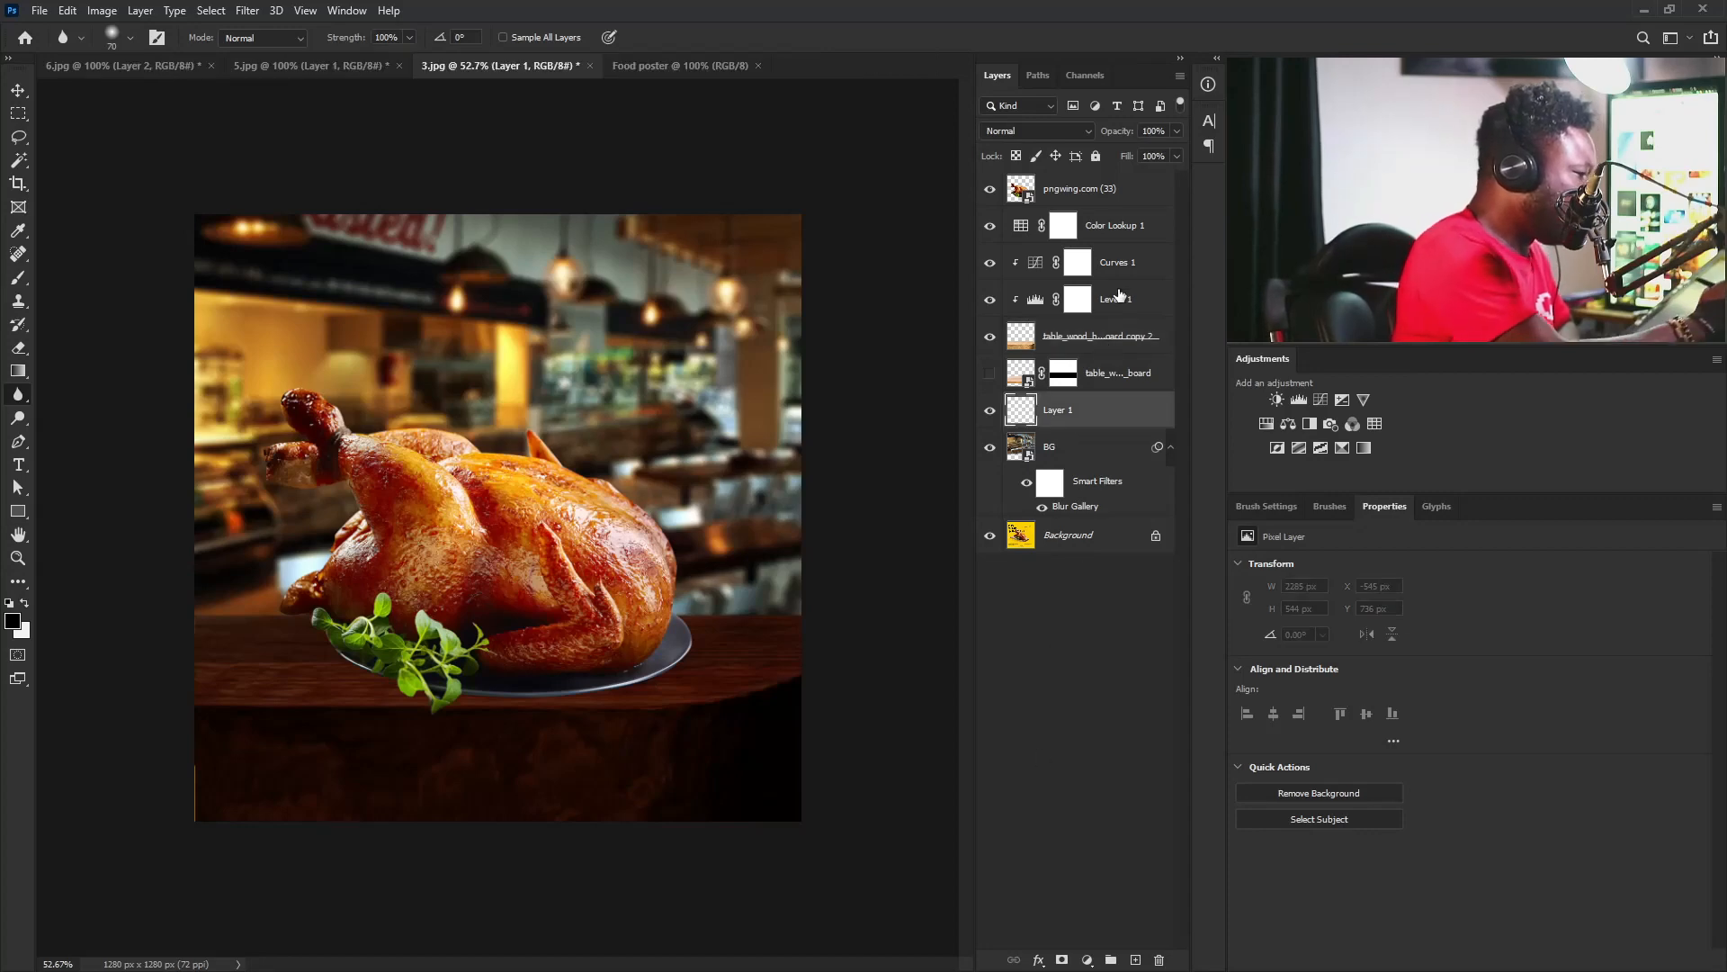
{"action": "left_click", "coordinate": [1063, 225]}
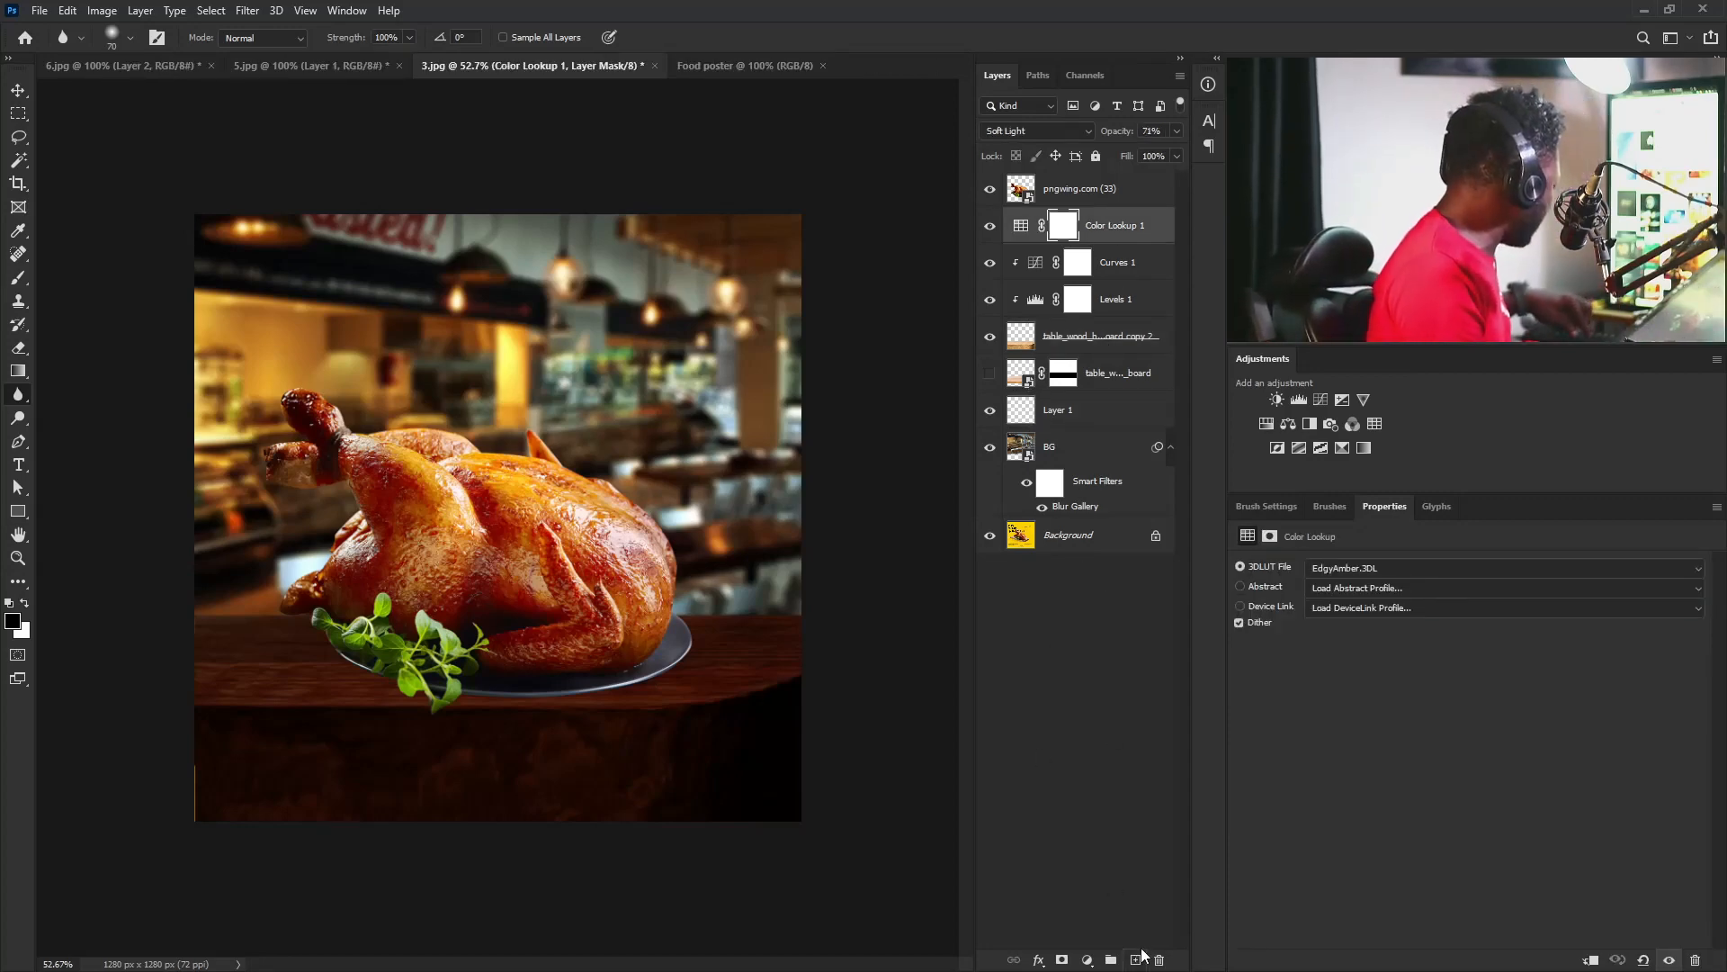
{"action": "left_click", "coordinate": [1135, 959], "text": "alt"}
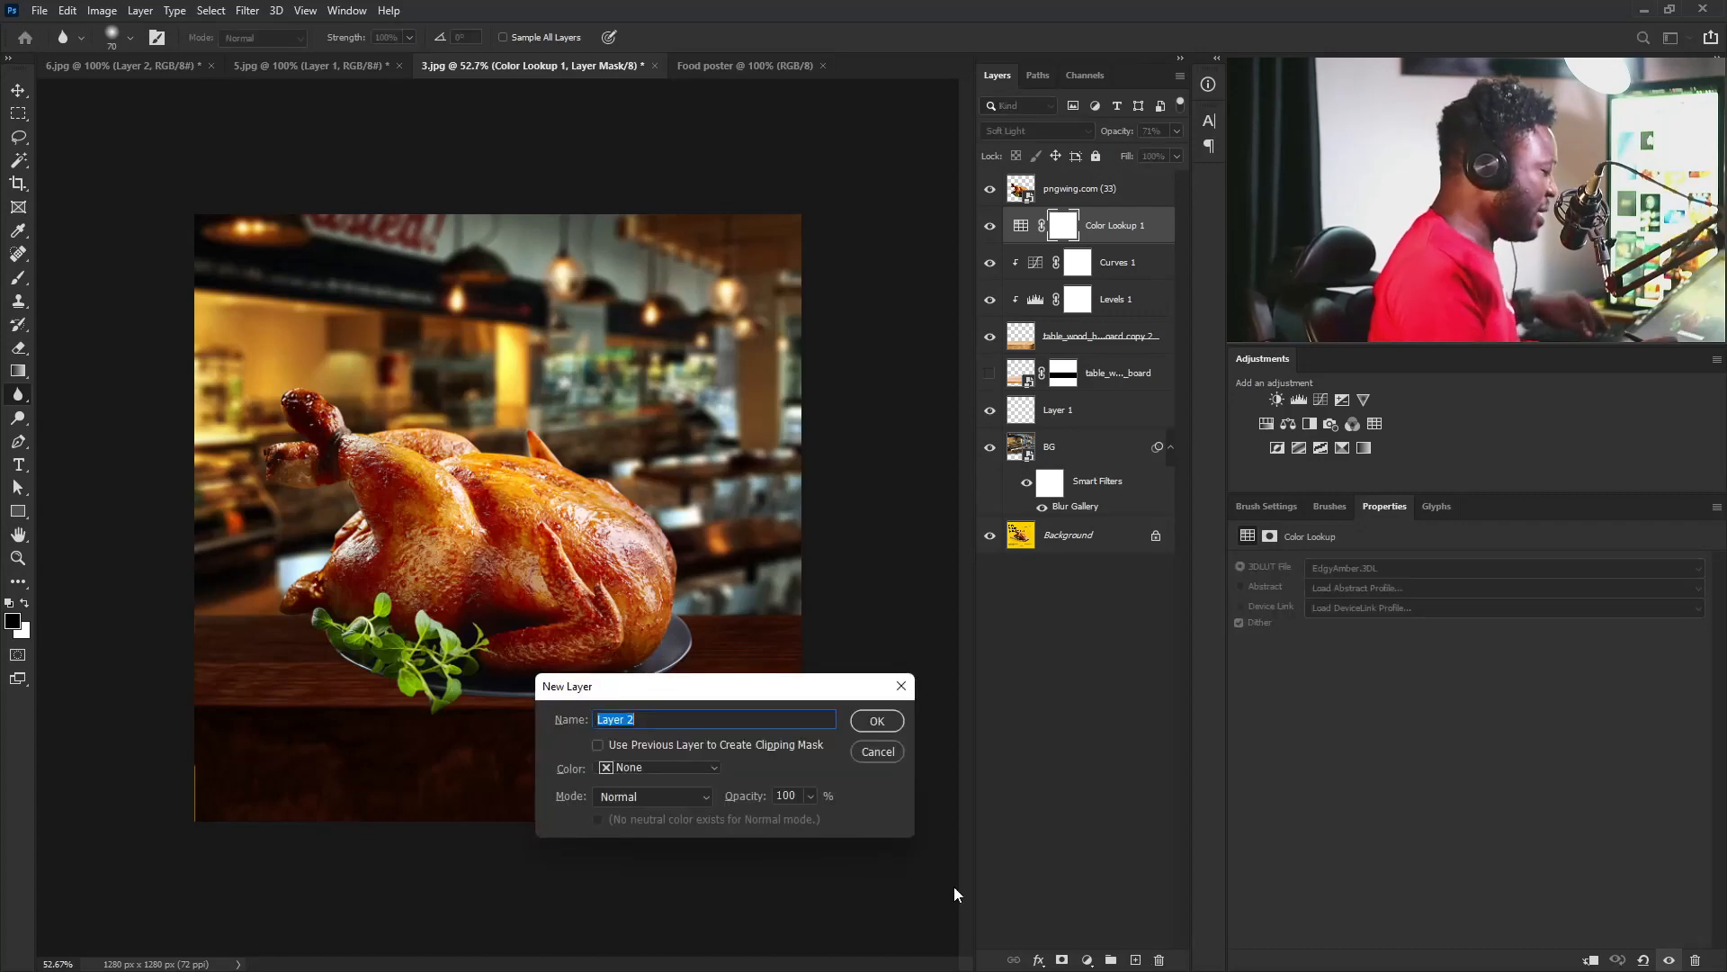
{"action": "type", "text": "s"}
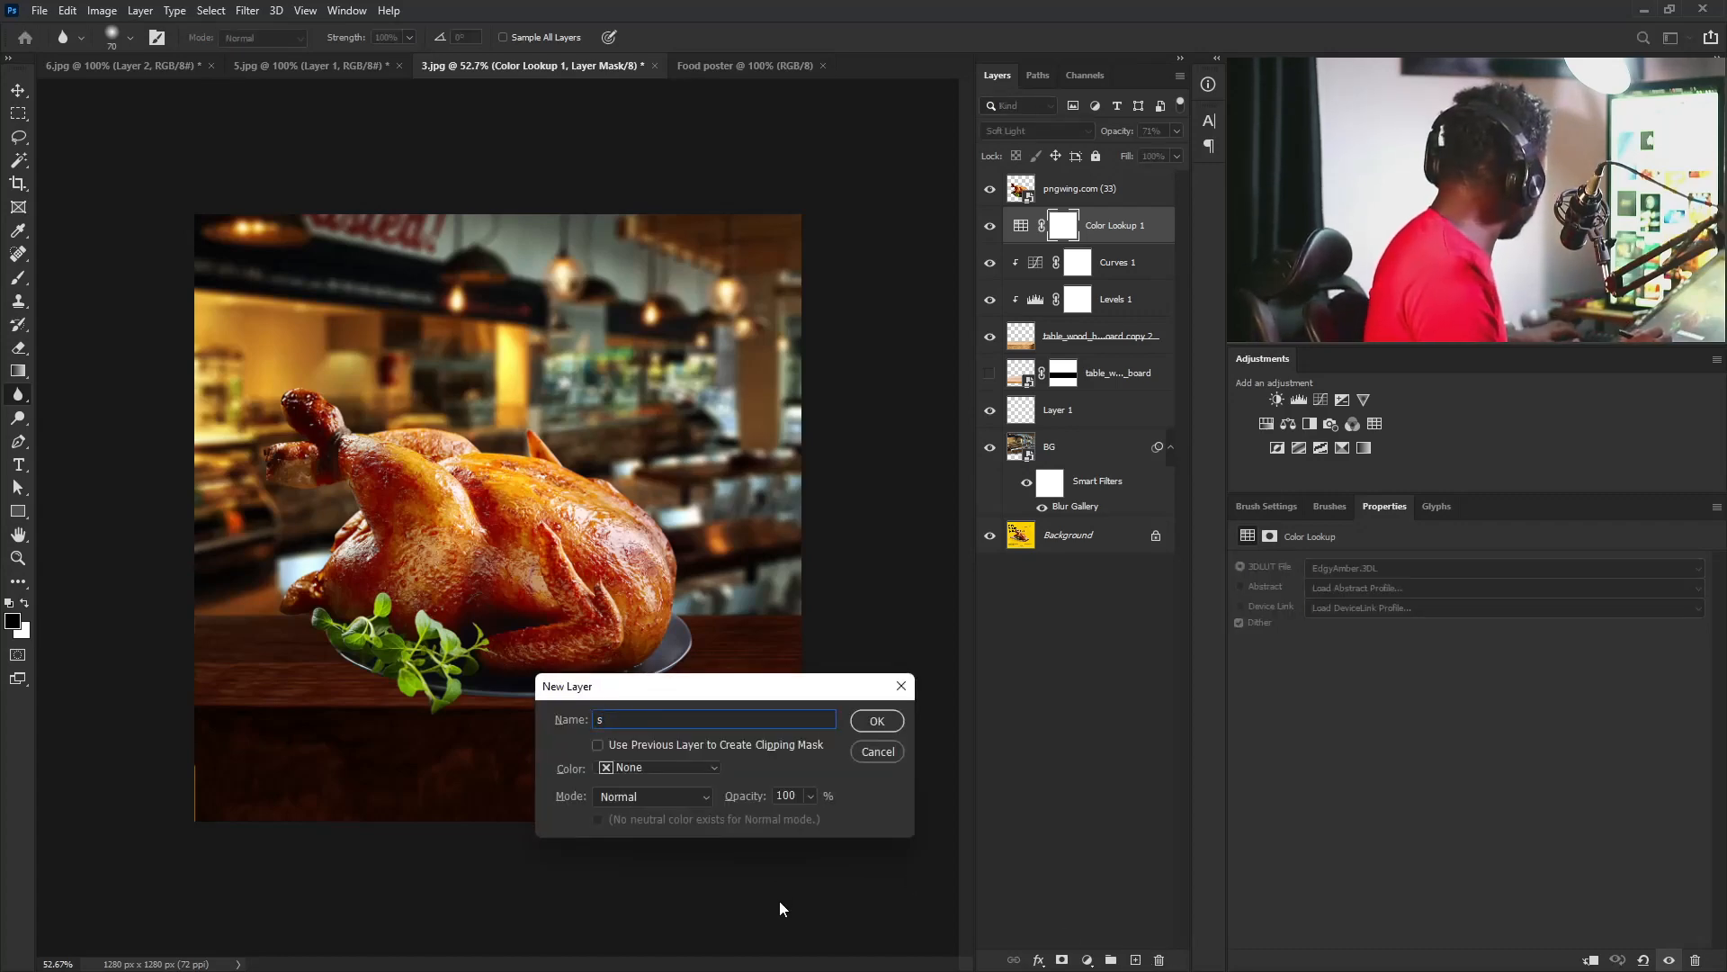
{"action": "type", "text": "hhadow"}
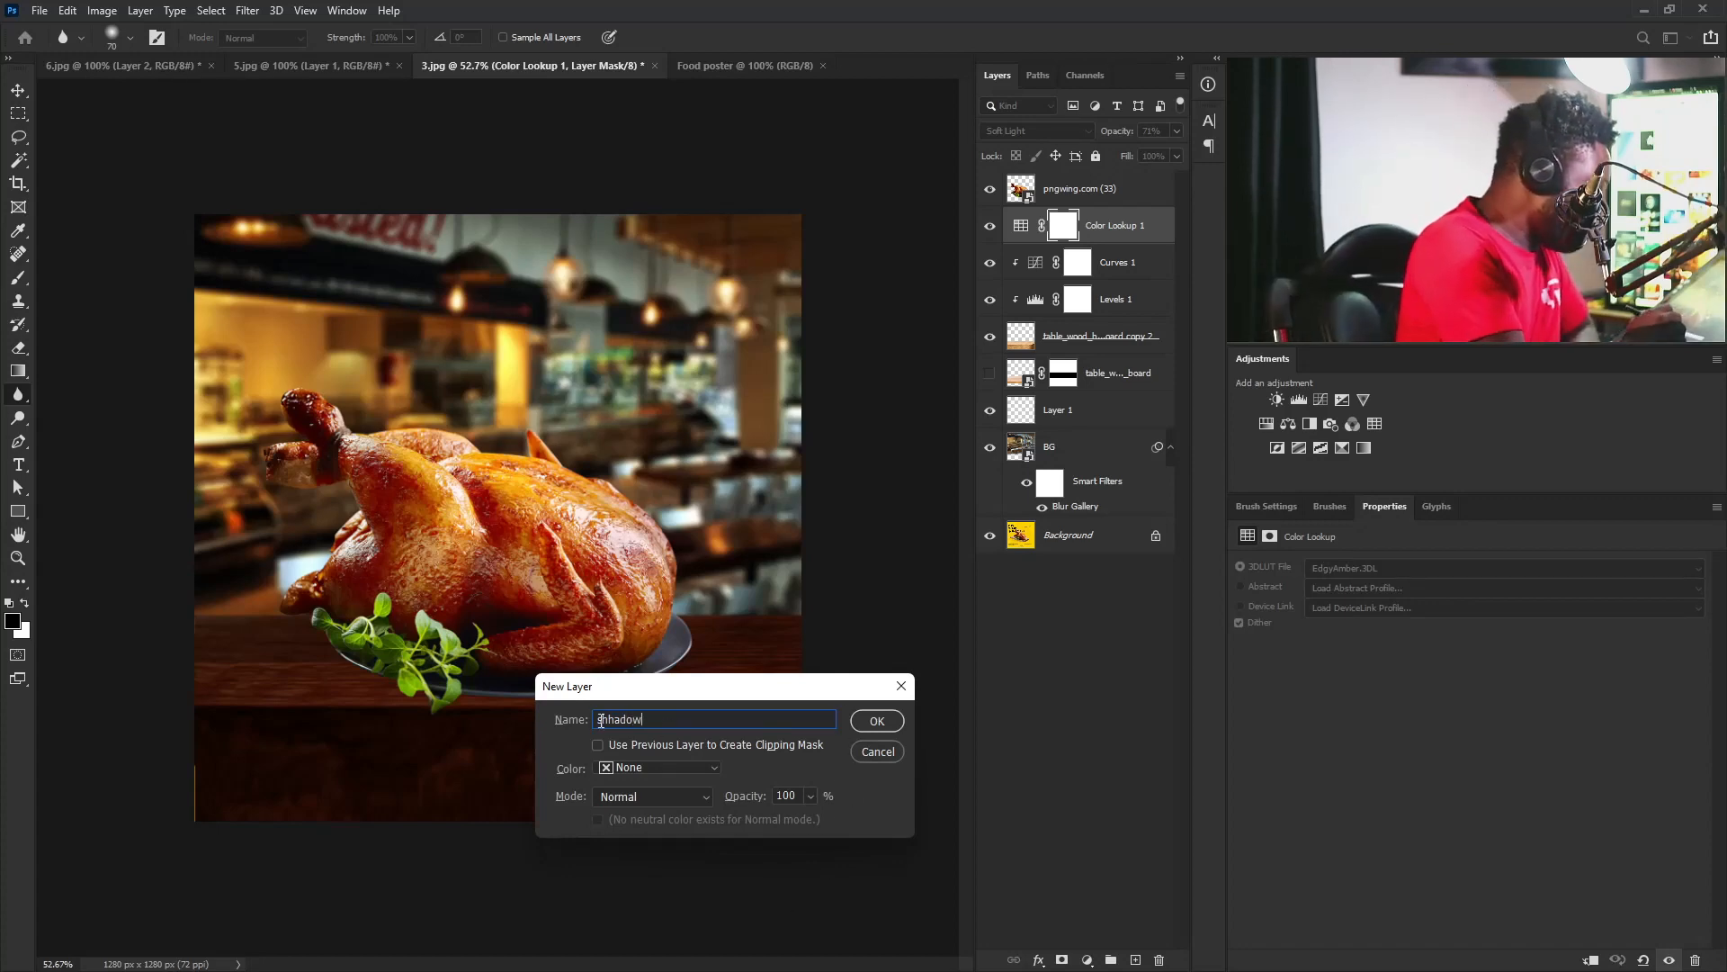
{"action": "key", "text": "BackSpace"}
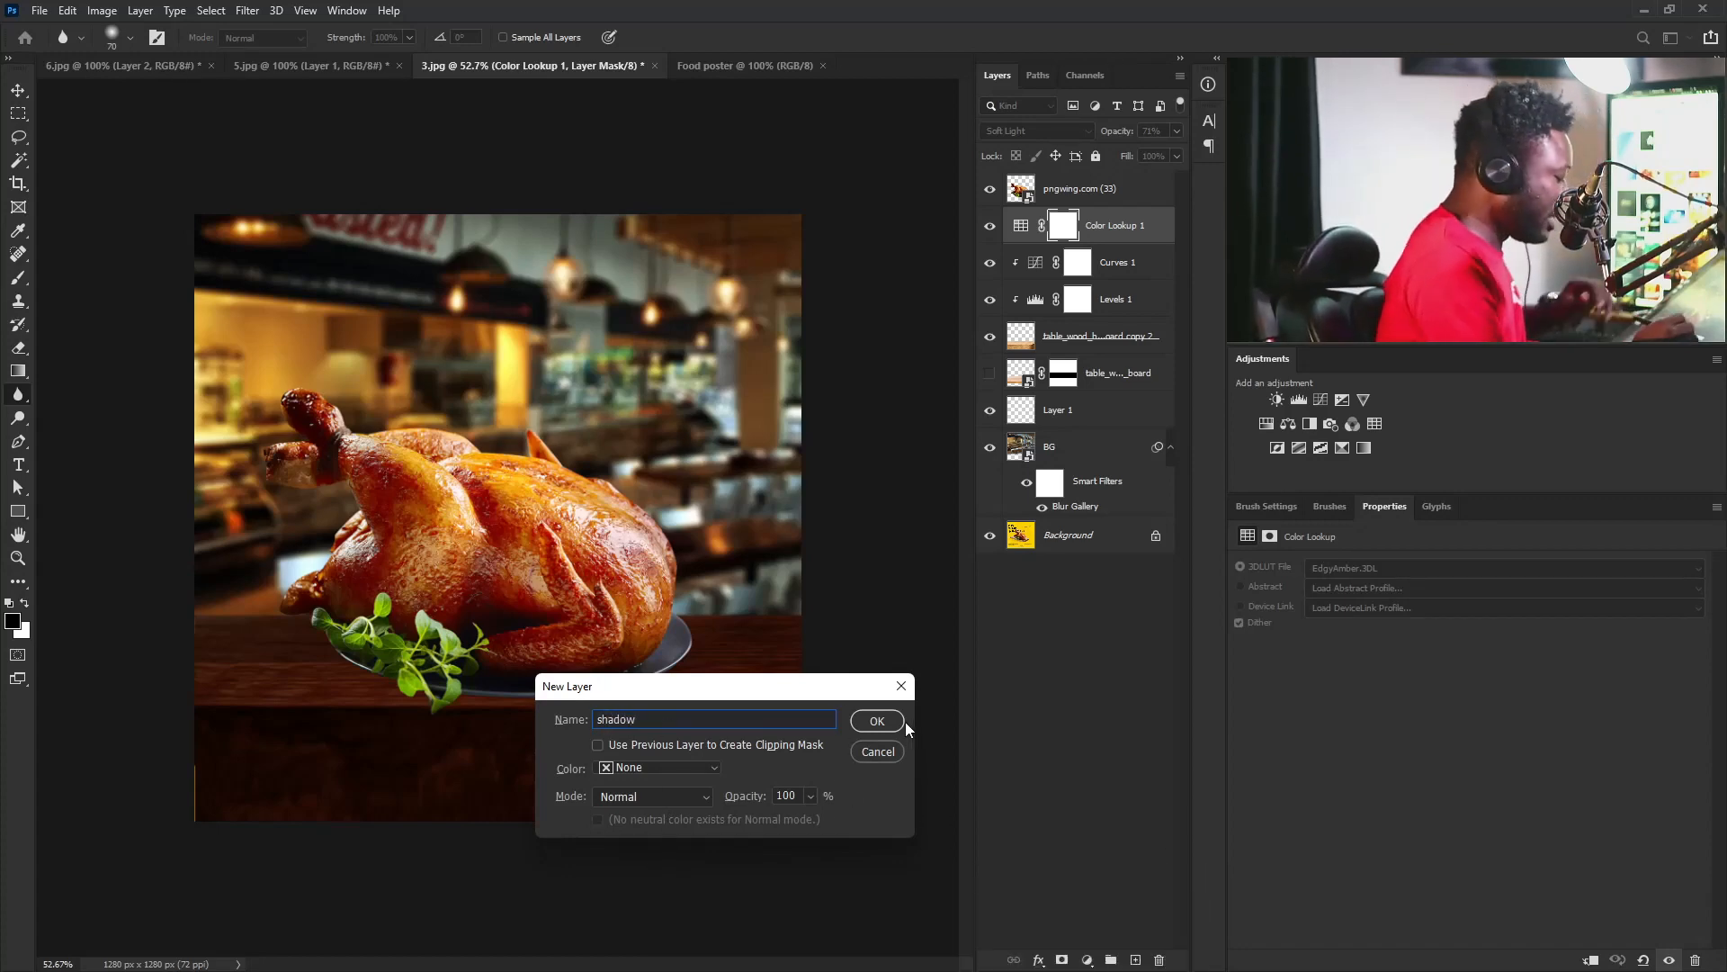
{"action": "left_click", "coordinate": [889, 721]}
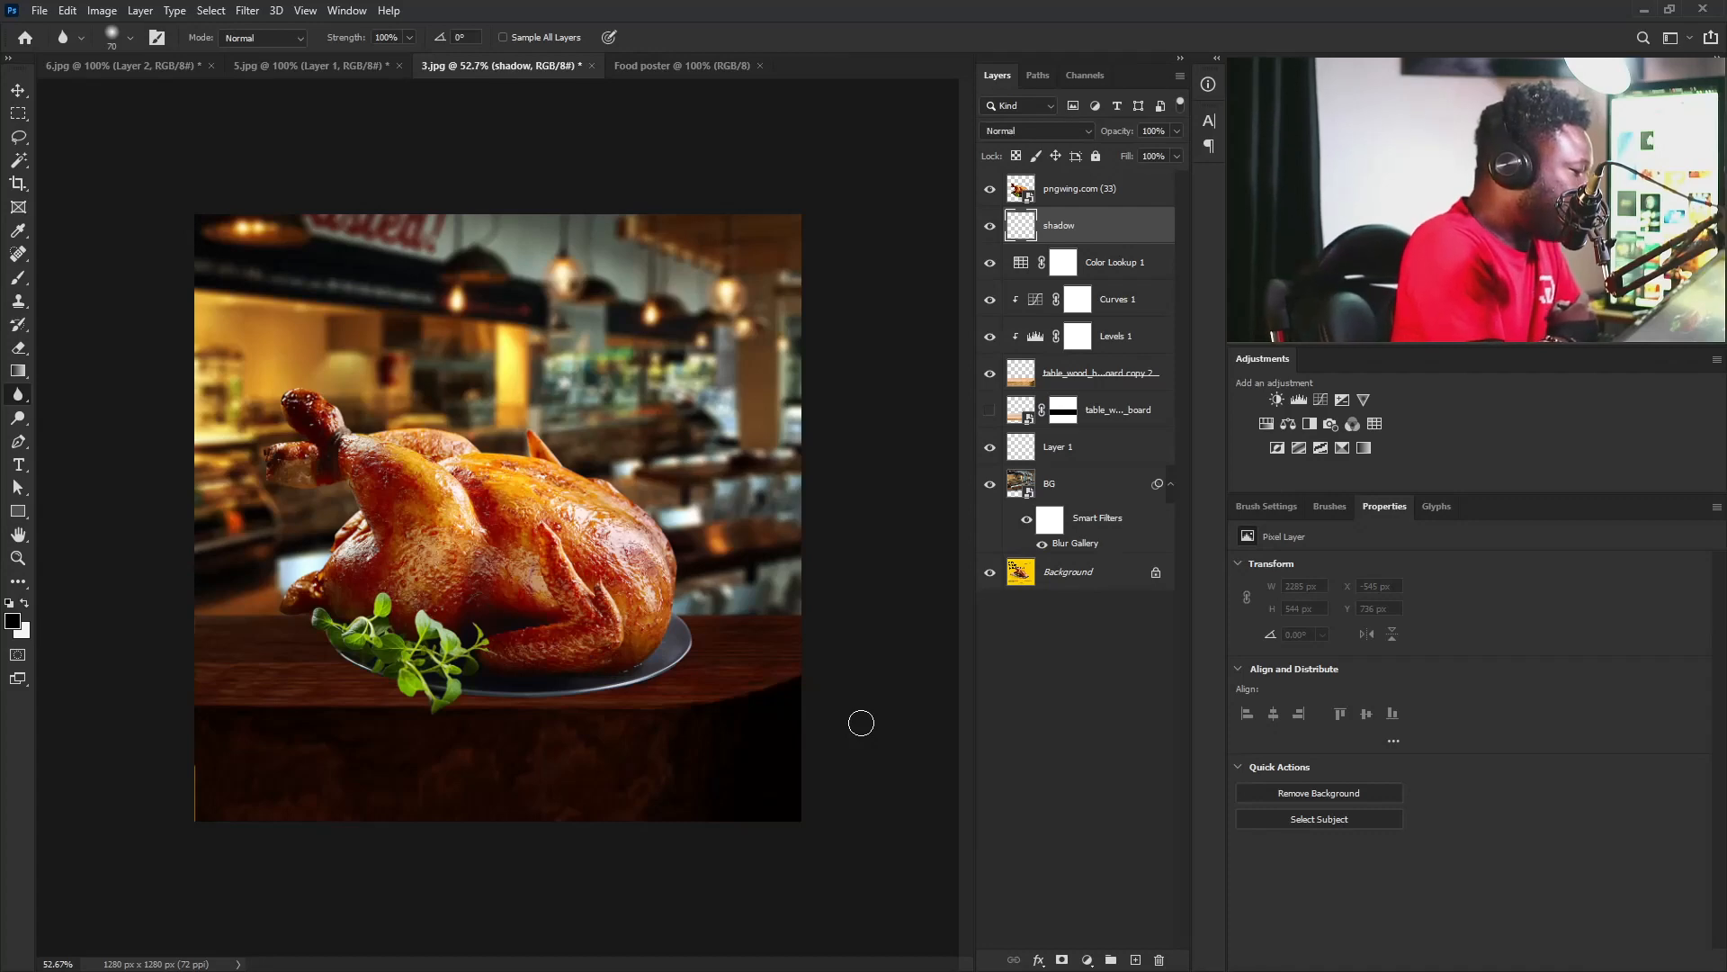
Choose the Soft Round preset for the Brush tool and turn off its Shape Dynamics.
{"action": "left_click", "coordinate": [16, 282]}
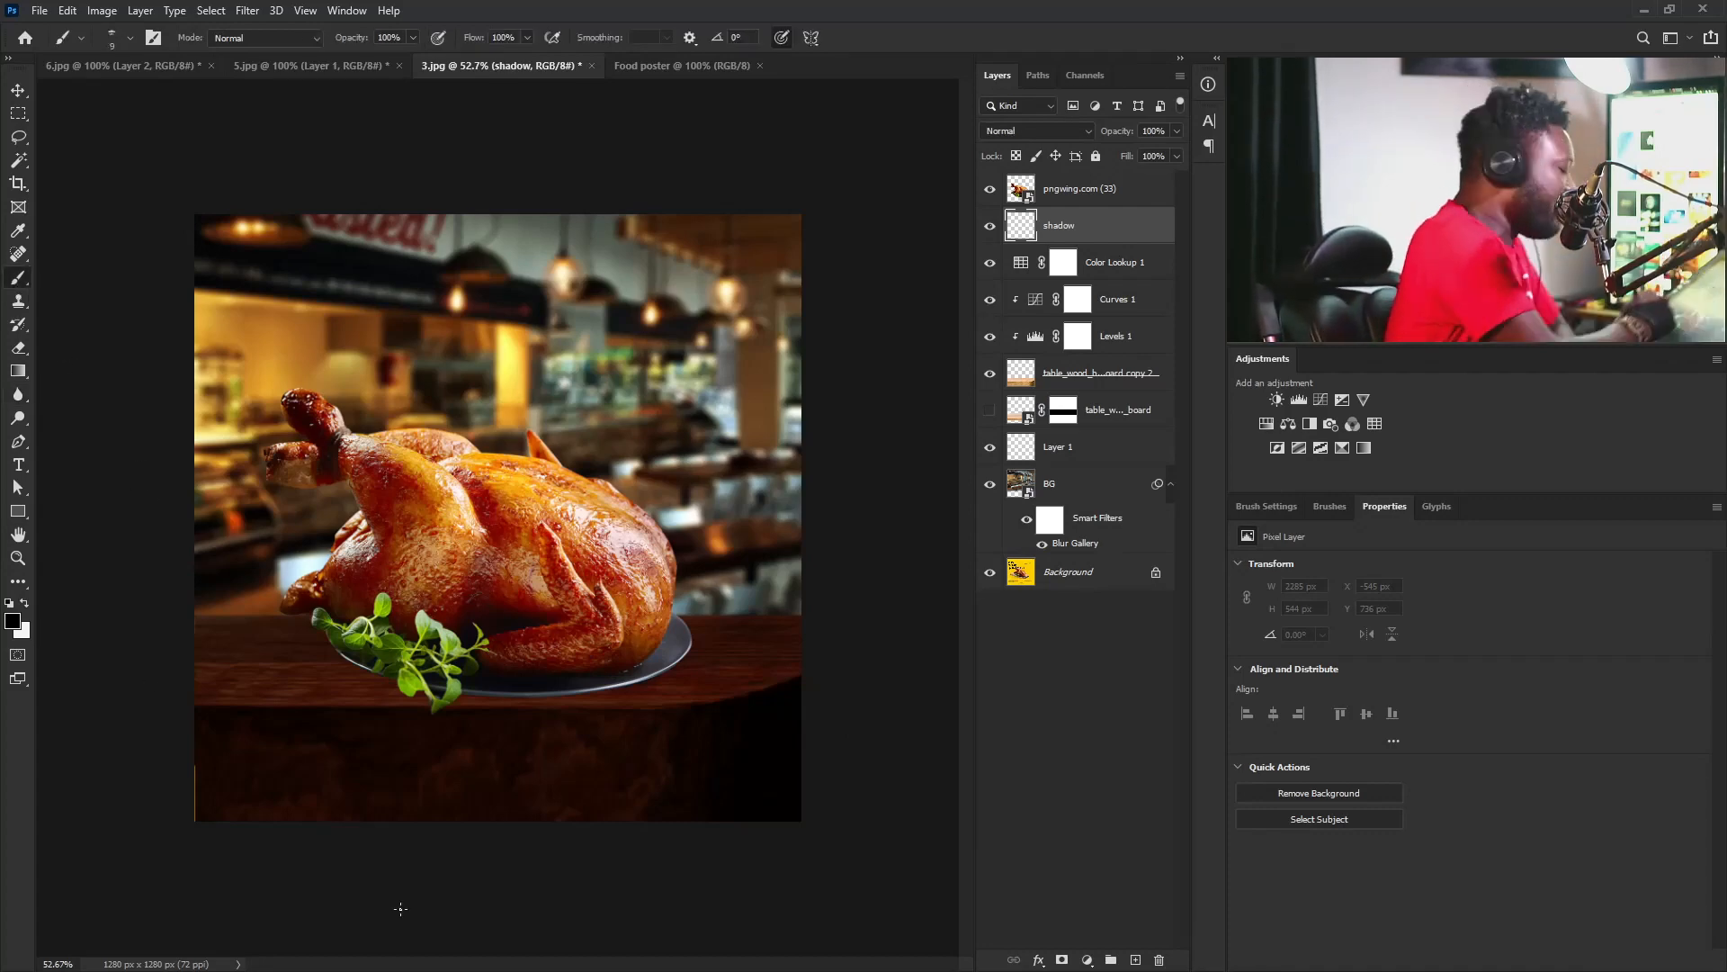
{"action": "left_click", "coordinate": [1266, 504]}
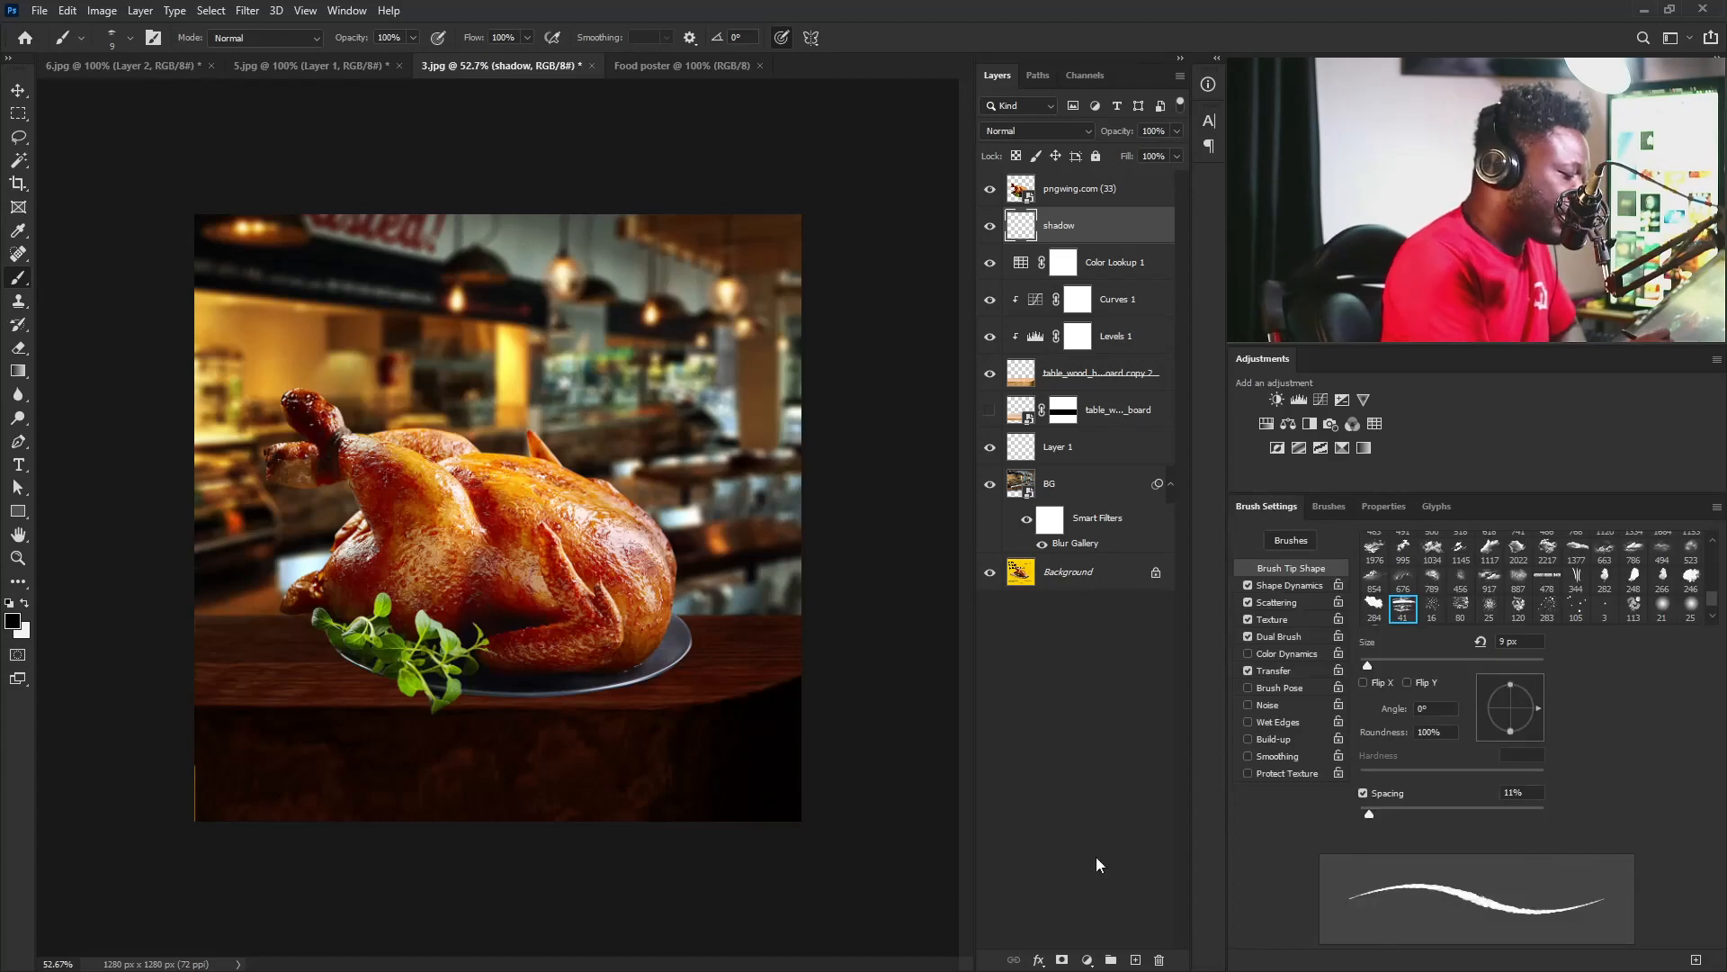
{"action": "left_click", "coordinate": [1328, 505]}
{"action": "left_click_drag", "start_coordinate": [1718, 872], "coordinate": [1721, 649]}
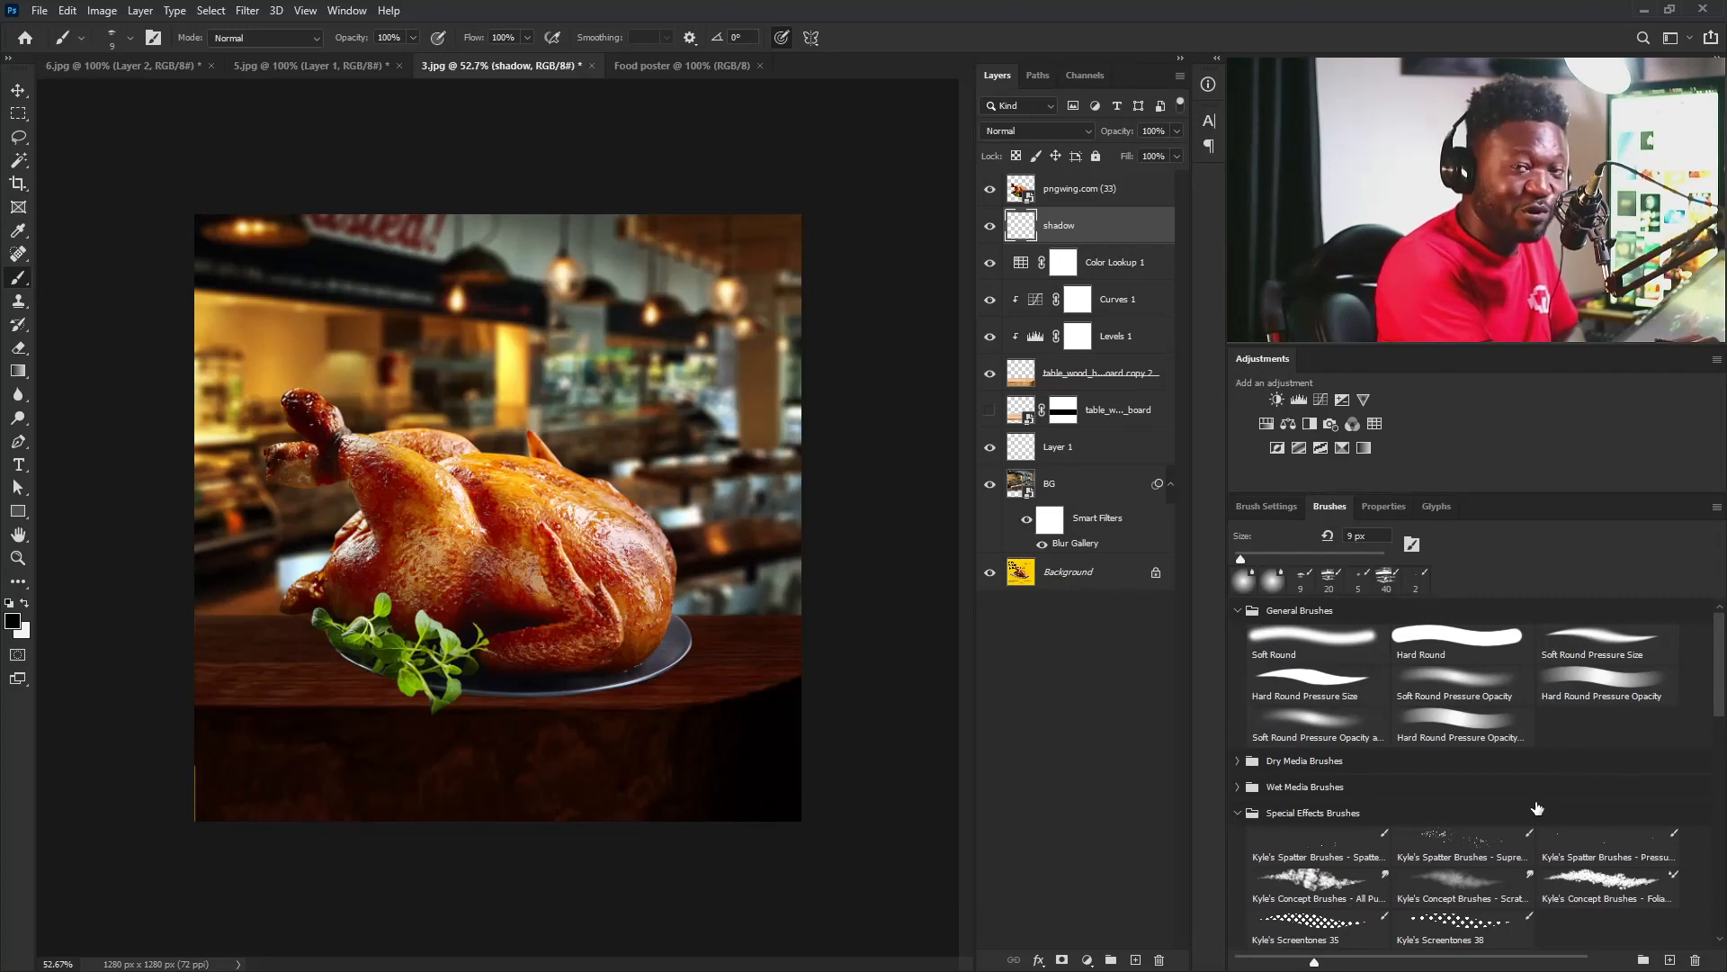
{"action": "left_click", "coordinate": [1300, 646]}
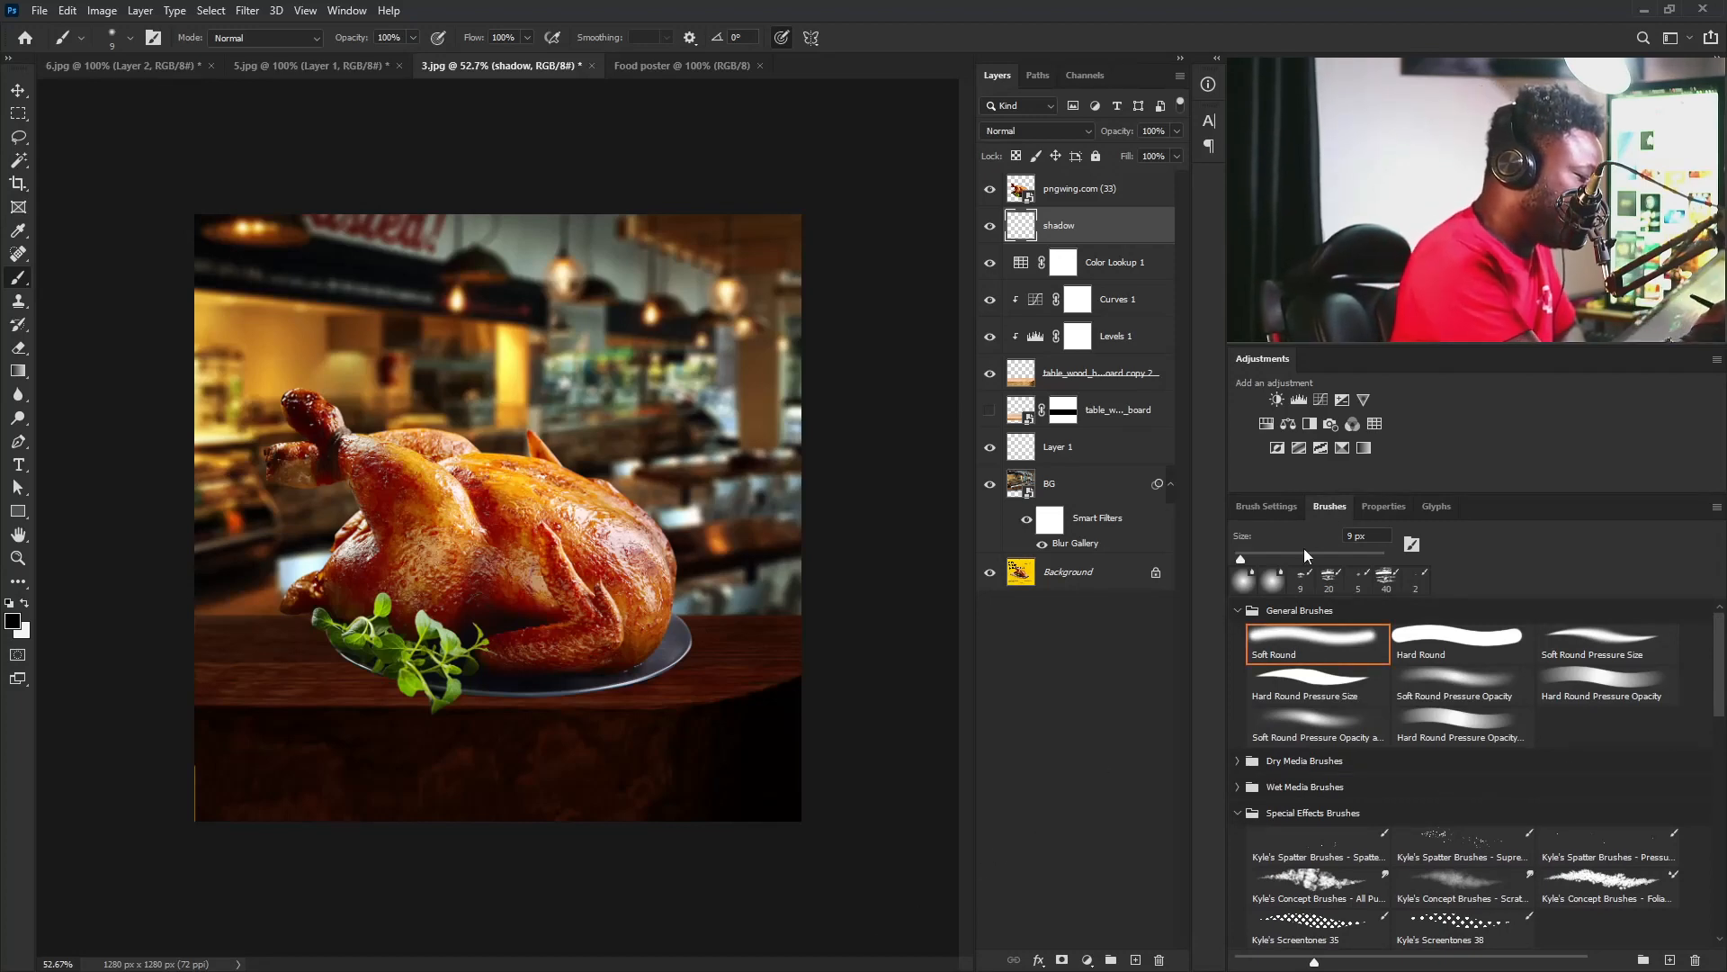
{"action": "left_click", "coordinate": [1275, 508]}
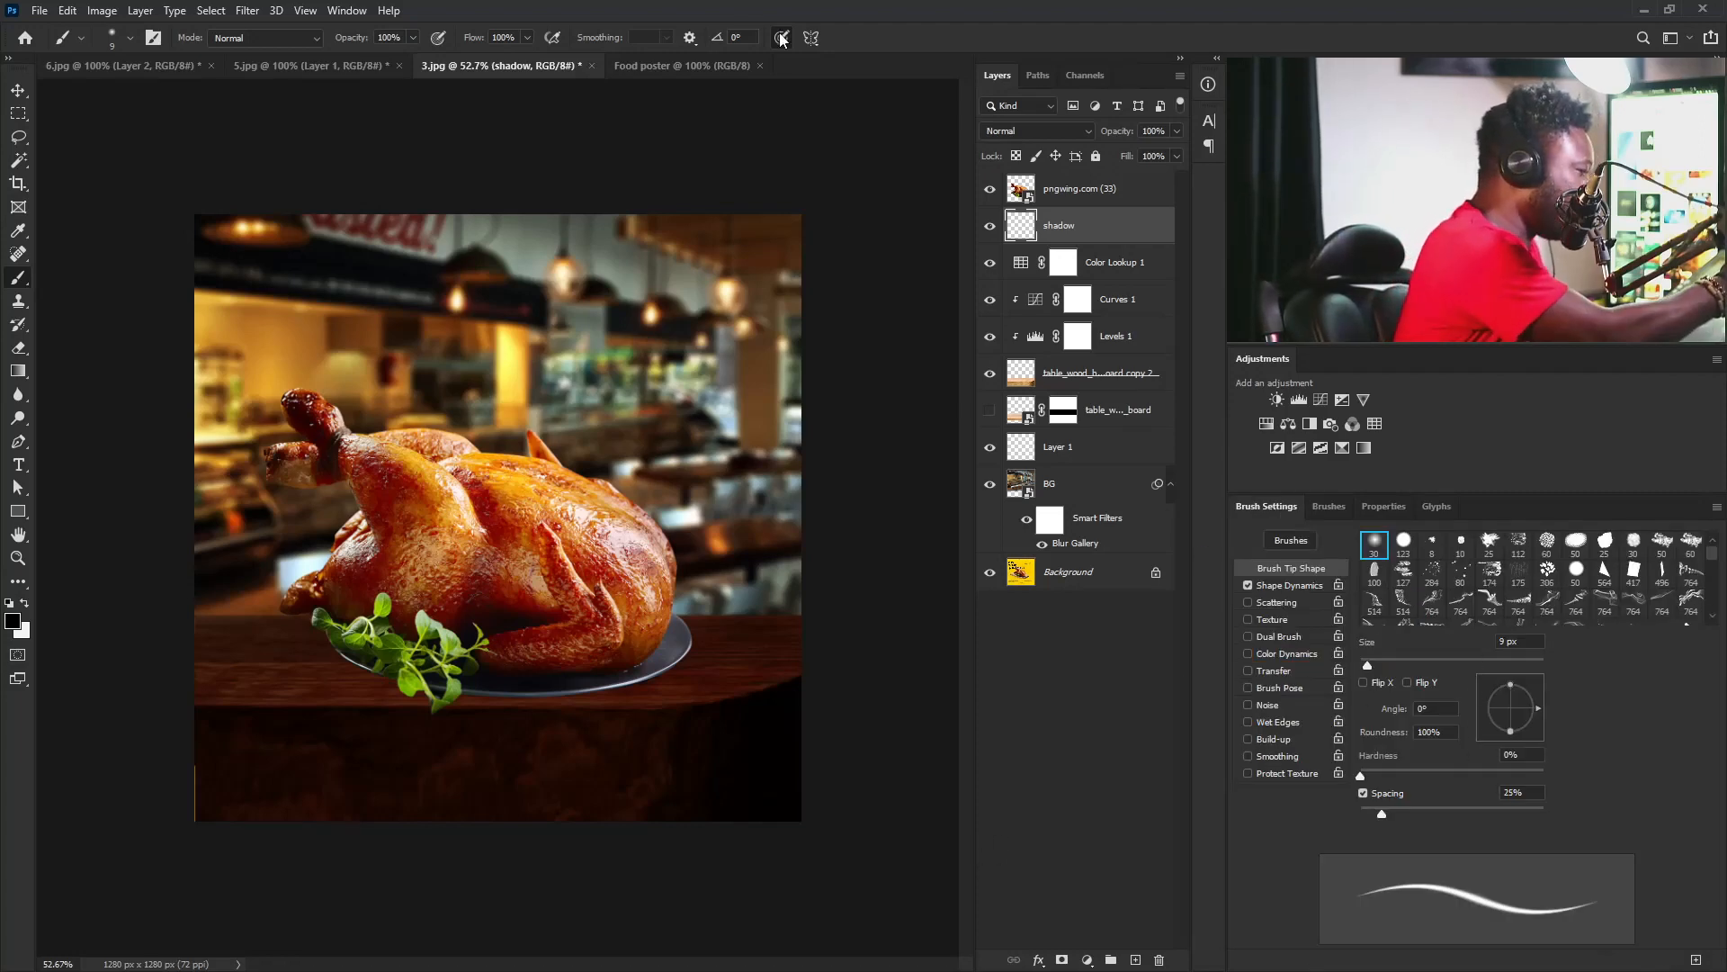
{"action": "left_click", "coordinate": [1248, 586]}
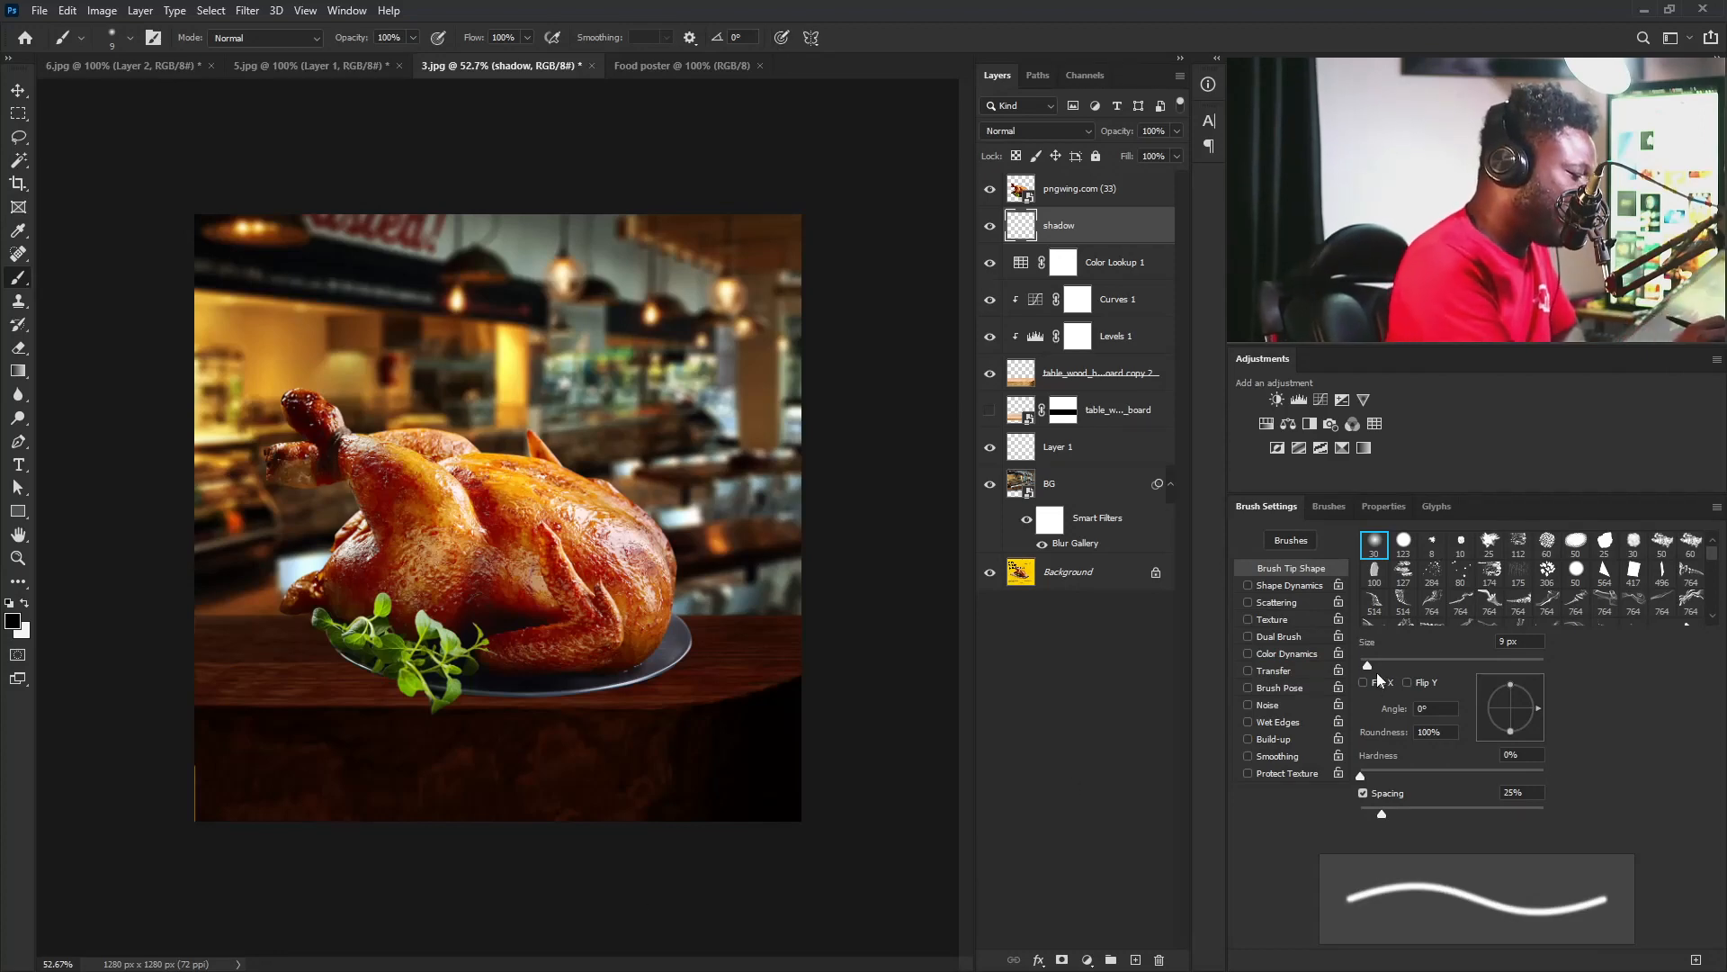
Flatten the brush tip to 25% roundness at a 4° angle and enlarge it to 800 px.
{"action": "mouse_move", "coordinate": [1368, 665]}
{"action": "left_mouse_down"}
{"action": "mouse_move", "coordinate": [1514, 665]}
{"action": "mouse_move", "coordinate": [1510, 703]}
{"action": "left_mouse_up"}
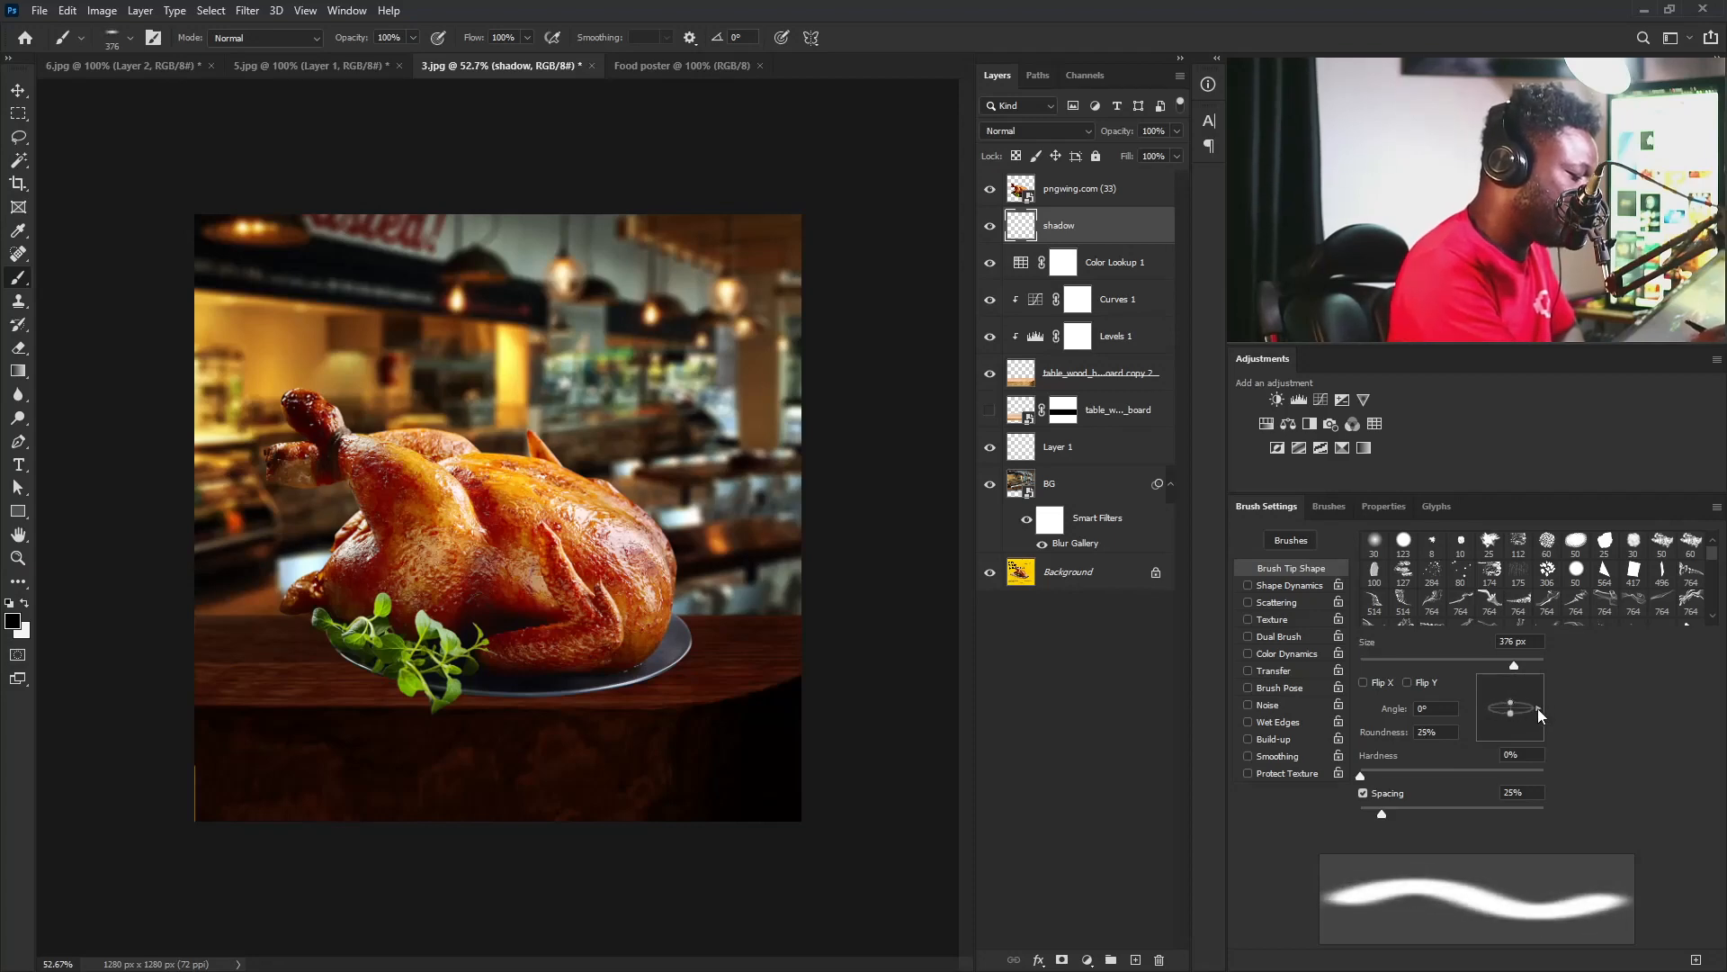
{"action": "left_click_drag", "start_coordinate": [1536, 709], "coordinate": [1540, 705]}
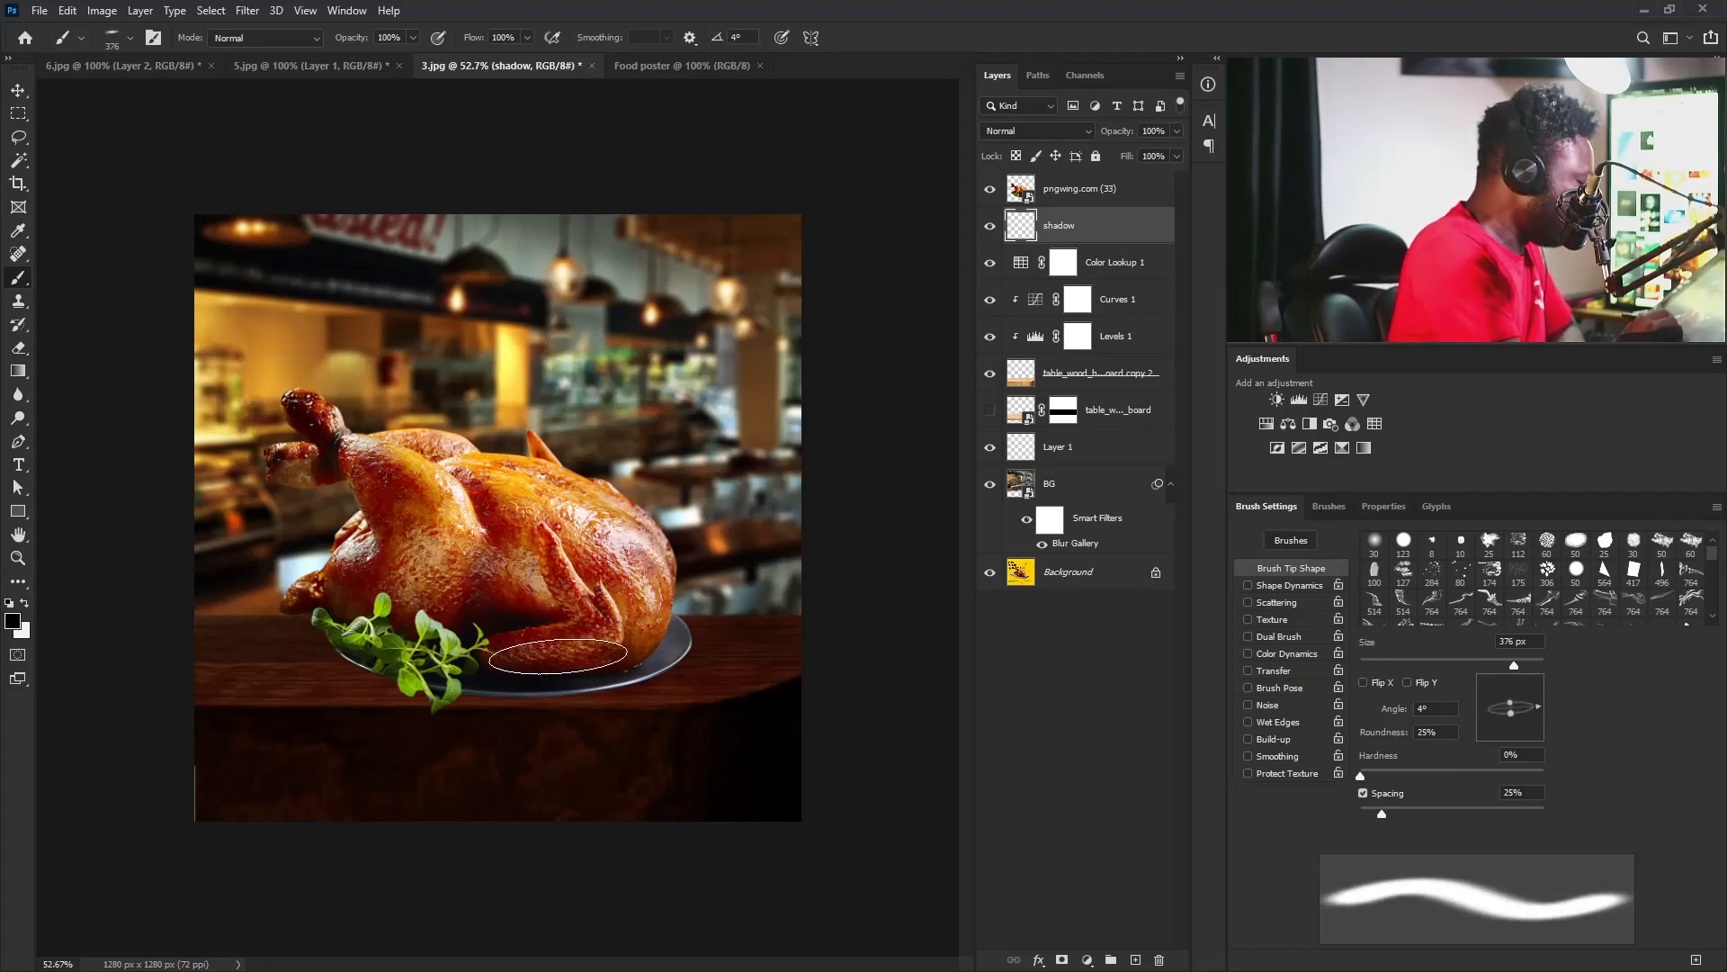
{"action": "key", "text": "bracketright"}
{"action": "key", "text": "bracketright"}
{"action": "key", "text": "bracketright"}
{"action": "key", "text": "bracketright"}
{"action": "key", "text": "bracketright"}
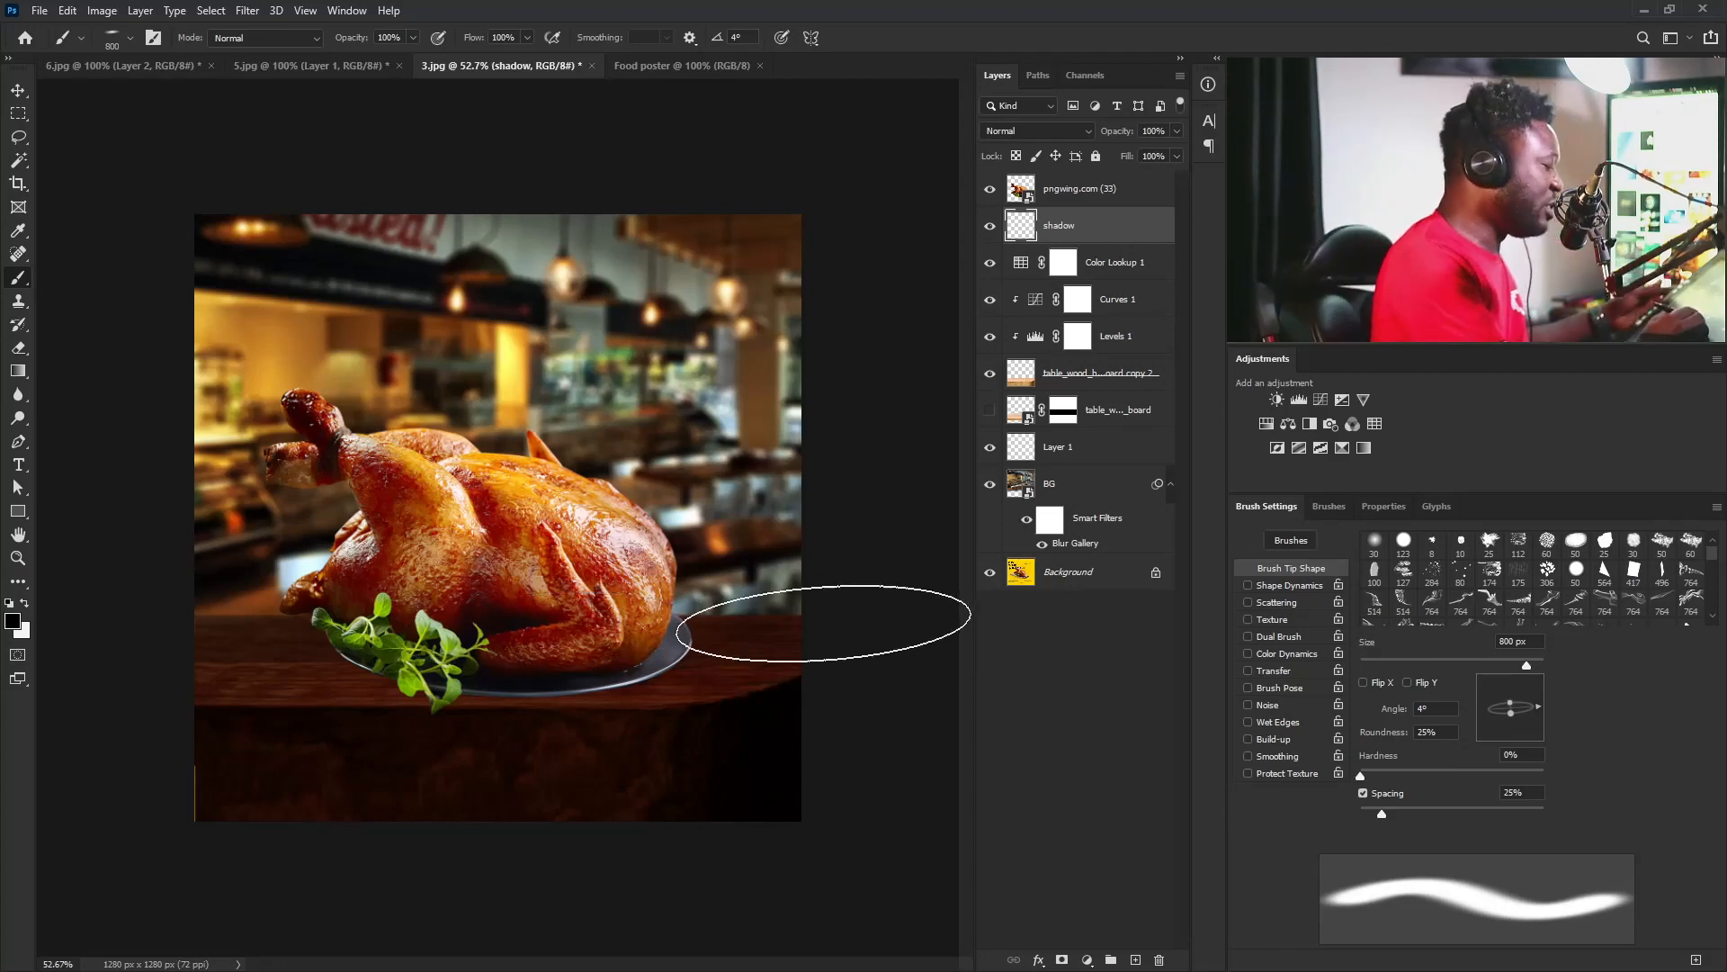
Try black strokes above and beside the chicken and across the tabletop with the brush reduced to 35 px.
{"action": "key", "text": "bracketleft"}
{"action": "key", "text": "bracketleft"}
{"action": "key", "text": "bracketleft"}
{"action": "key", "text": "bracketleft"}
{"action": "key", "text": "bracketleft"}
{"action": "key", "text": "bracketleft"}
{"action": "key", "text": "bracketleft"}
{"action": "key", "text": "bracketleft"}
{"action": "key", "text": "bracketleft"}
{"action": "key", "text": "bracketleft"}
{"action": "key", "text": "bracketleft"}
{"action": "key", "text": "bracketleft"}
{"action": "key", "text": "bracketleft"}
{"action": "key", "text": "bracketleft"}
{"action": "key", "text": "bracketleft"}
{"action": "key", "text": "bracketleft"}
{"action": "key", "text": "bracketleft"}
{"action": "key", "text": "bracketleft"}
{"action": "key", "text": "bracketleft"}
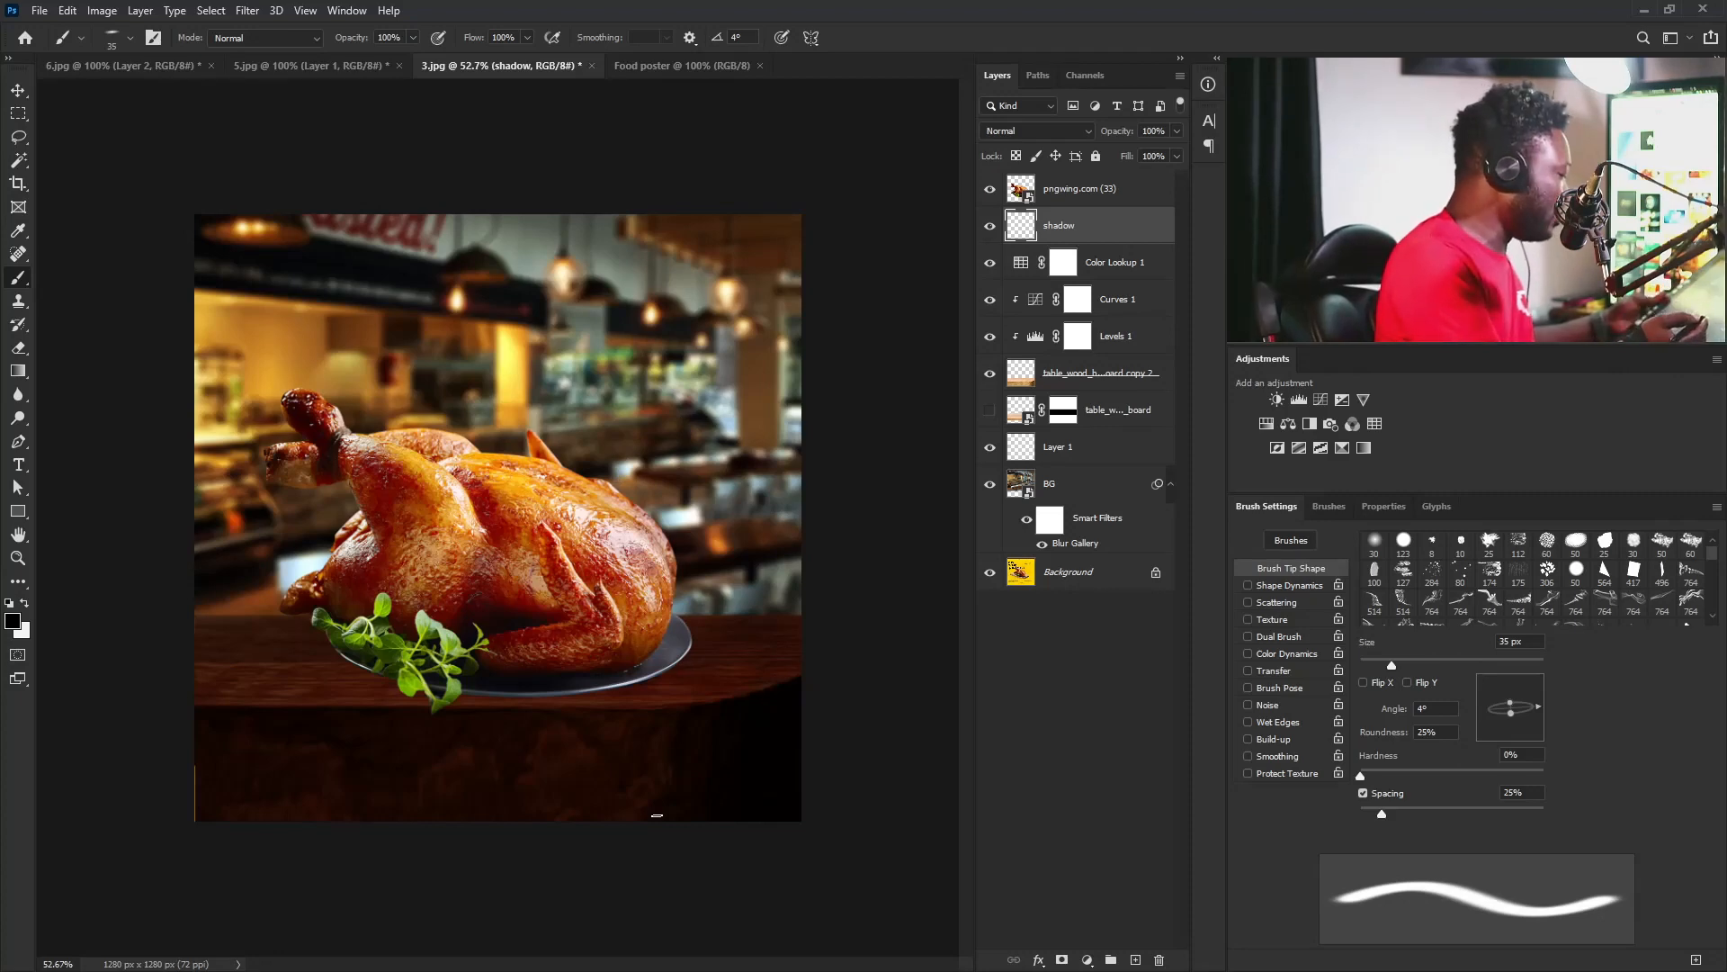
{"action": "mouse_move", "coordinate": [753, 261]}
{"action": "left_mouse_down"}
{"action": "mouse_move", "coordinate": [621, 495]}
{"action": "mouse_move", "coordinate": [627, 463]}
{"action": "mouse_move", "coordinate": [638, 500]}
{"action": "left_mouse_up"}
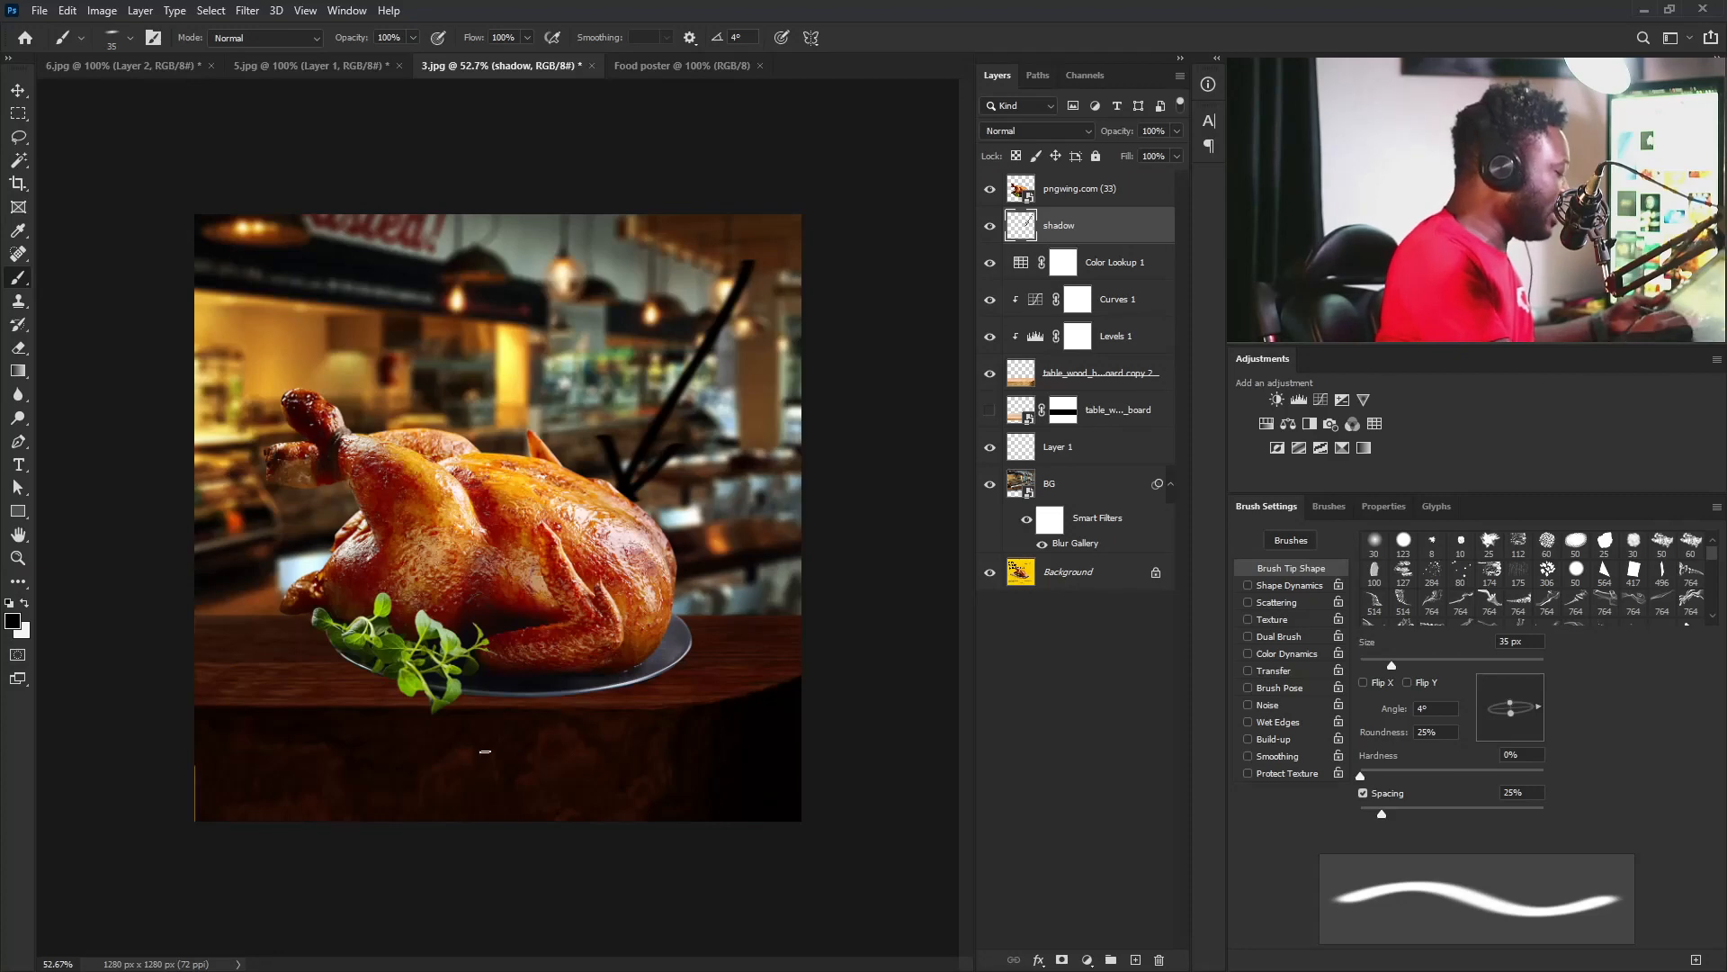
{"action": "left_click_drag", "start_coordinate": [283, 601], "coordinate": [197, 635]}
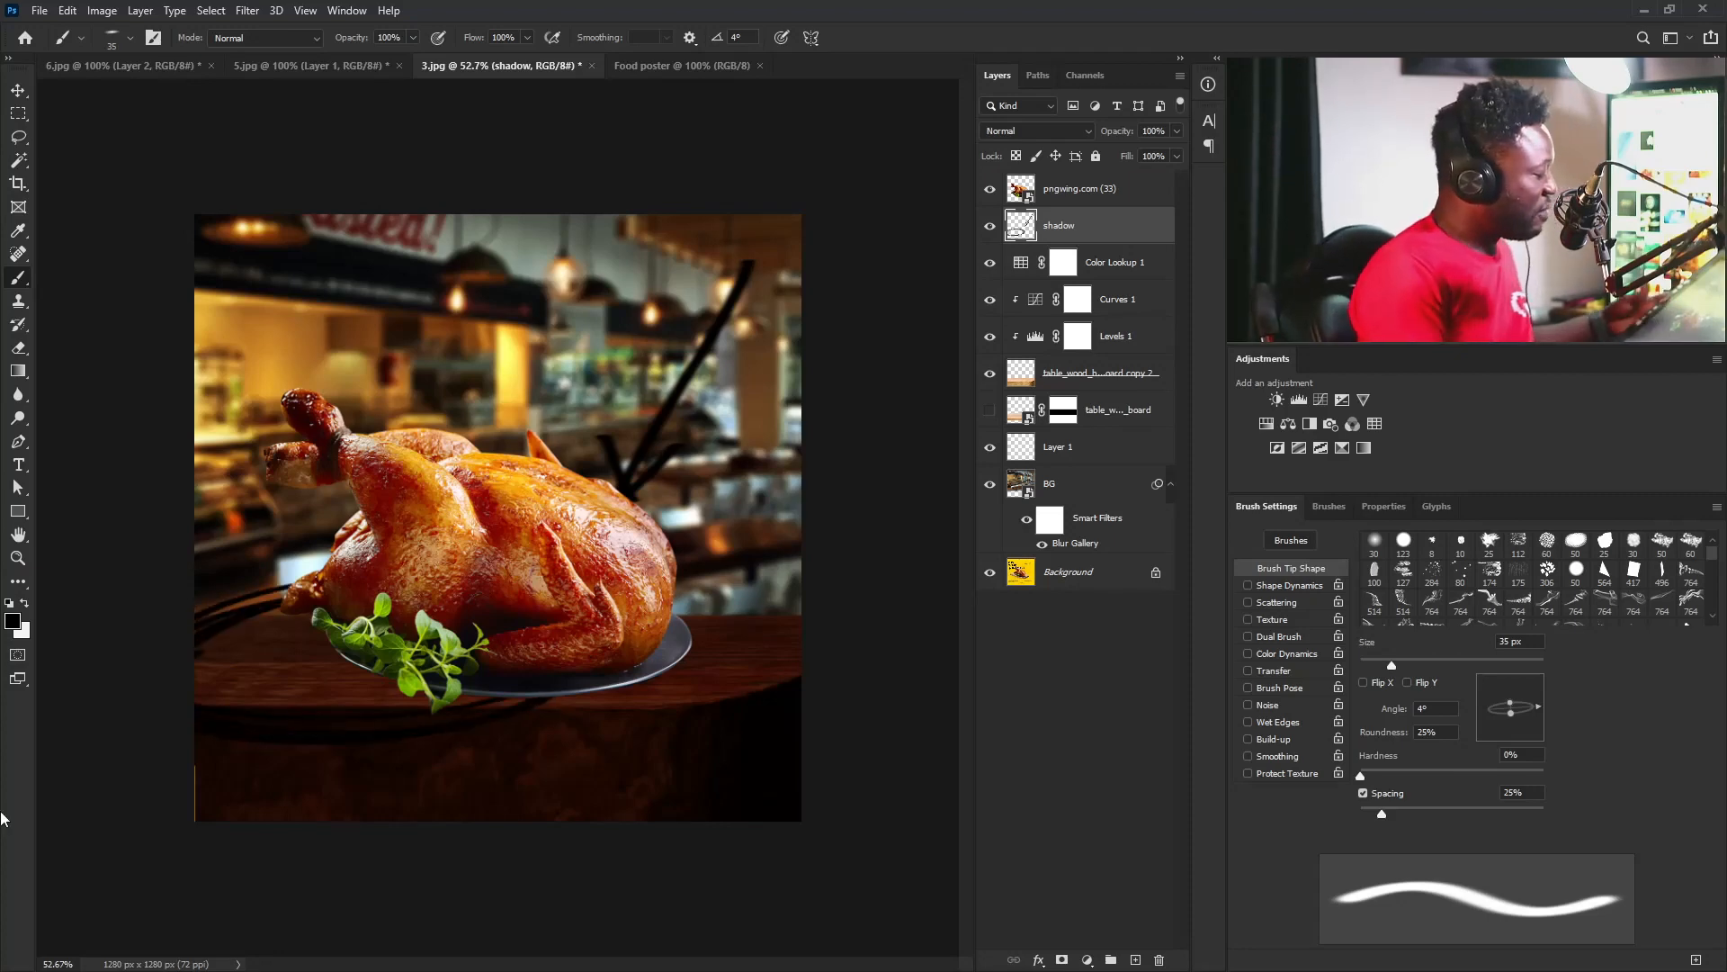
Undo all the black test strokes on the shadow layer.
{"action": "key", "text": "ctrl+z"}
{"action": "key", "text": "ctrl+z"}
{"action": "key", "text": "ctrl+z"}
{"action": "key", "text": "ctrl+z"}
{"action": "key", "text": "ctrl+z"}
{"action": "key", "text": "ctrl+z"}
{"action": "key", "text": "ctrl+z"}
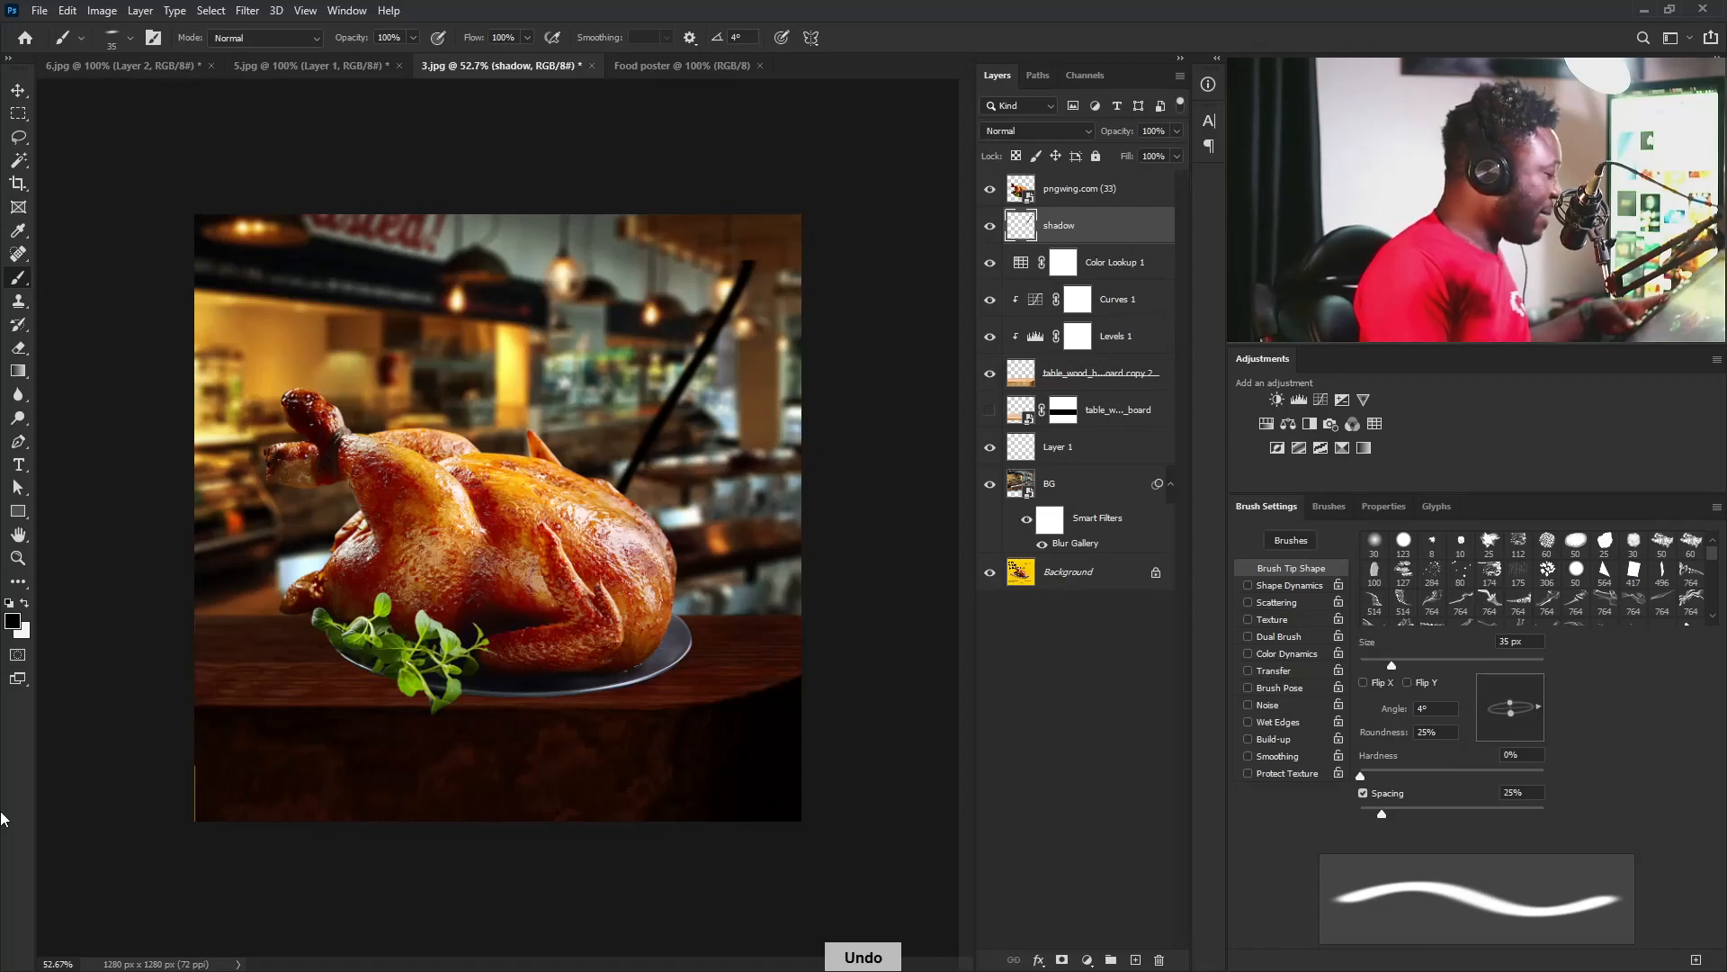
Paint a soft black shadow under the plate and chicken using the flattened brush at 600 px and a -3° angle.
{"action": "key", "text": "bracketright"}
{"action": "key", "text": "bracketright"}
{"action": "key", "text": "bracketright"}
{"action": "key", "text": "bracketright"}
{"action": "key", "text": "bracketright"}
{"action": "key", "text": "bracketright"}
{"action": "key", "text": "bracketright"}
{"action": "key", "text": "bracketright"}
{"action": "key", "text": "bracketright"}
{"action": "key", "text": "bracketright"}
{"action": "key", "text": "bracketright"}
{"action": "key", "text": "bracketright"}
{"action": "key", "text": "bracketright"}
{"action": "key", "text": "bracketright"}
{"action": "key", "text": "bracketright"}
{"action": "key", "text": "bracketright"}
{"action": "key", "text": "bracketright"}
{"action": "key", "text": "bracketright"}
{"action": "key", "text": "bracketright"}
{"action": "key", "text": "bracketright"}
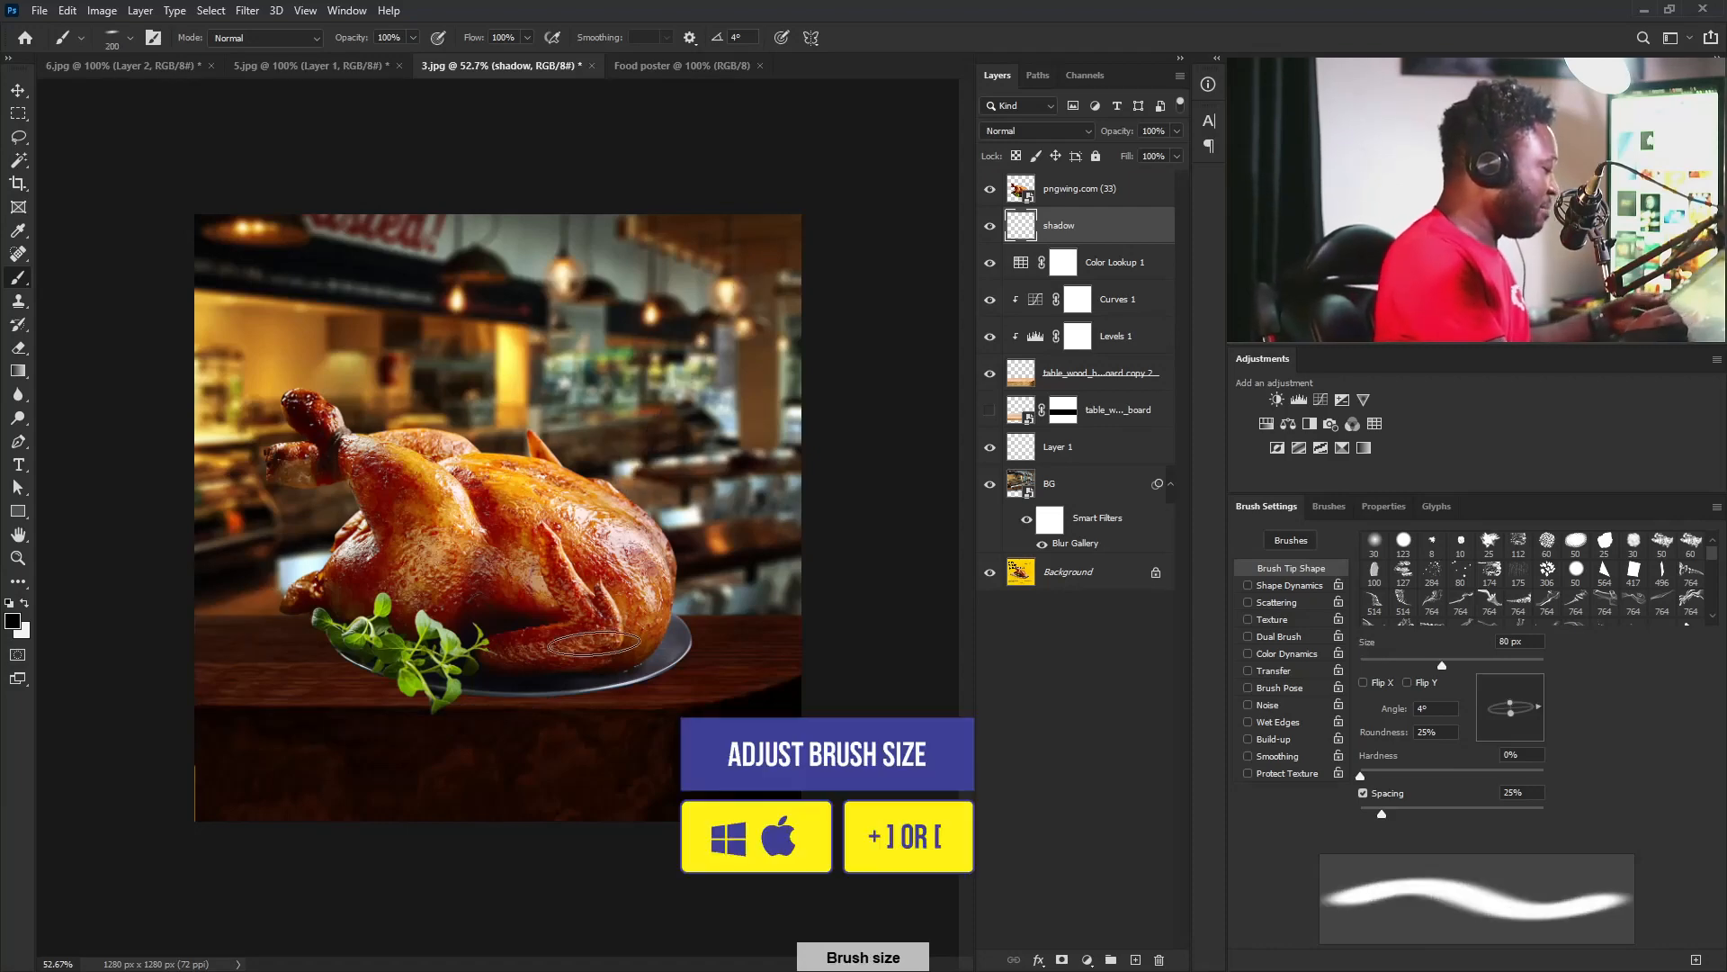
{"action": "key", "text": "bracketleft"}
{"action": "key", "text": "bracketleft"}
{"action": "key", "text": "bracketleft"}
{"action": "key", "text": "bracketleft"}
{"action": "key", "text": "bracketleft"}
{"action": "key", "text": "bracketleft"}
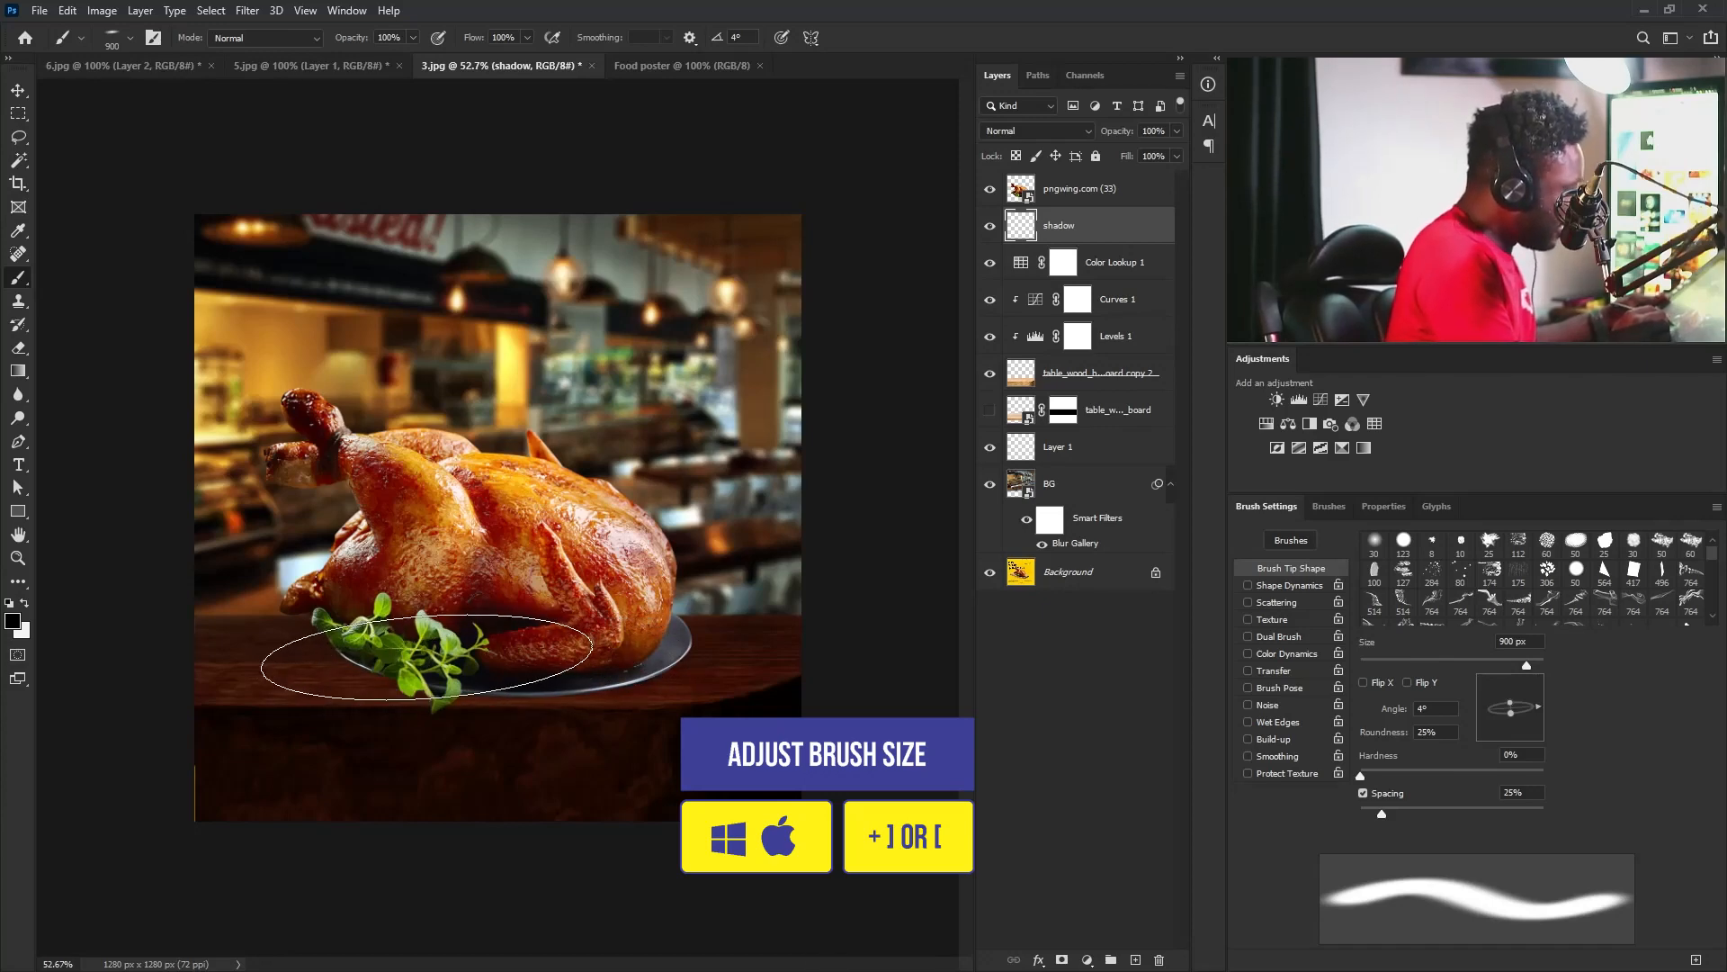
{"action": "key", "text": "bracketleft"}
{"action": "key", "text": "bracketleft"}
{"action": "key", "text": "bracketleft"}
{"action": "left_click", "coordinate": [1541, 706]}
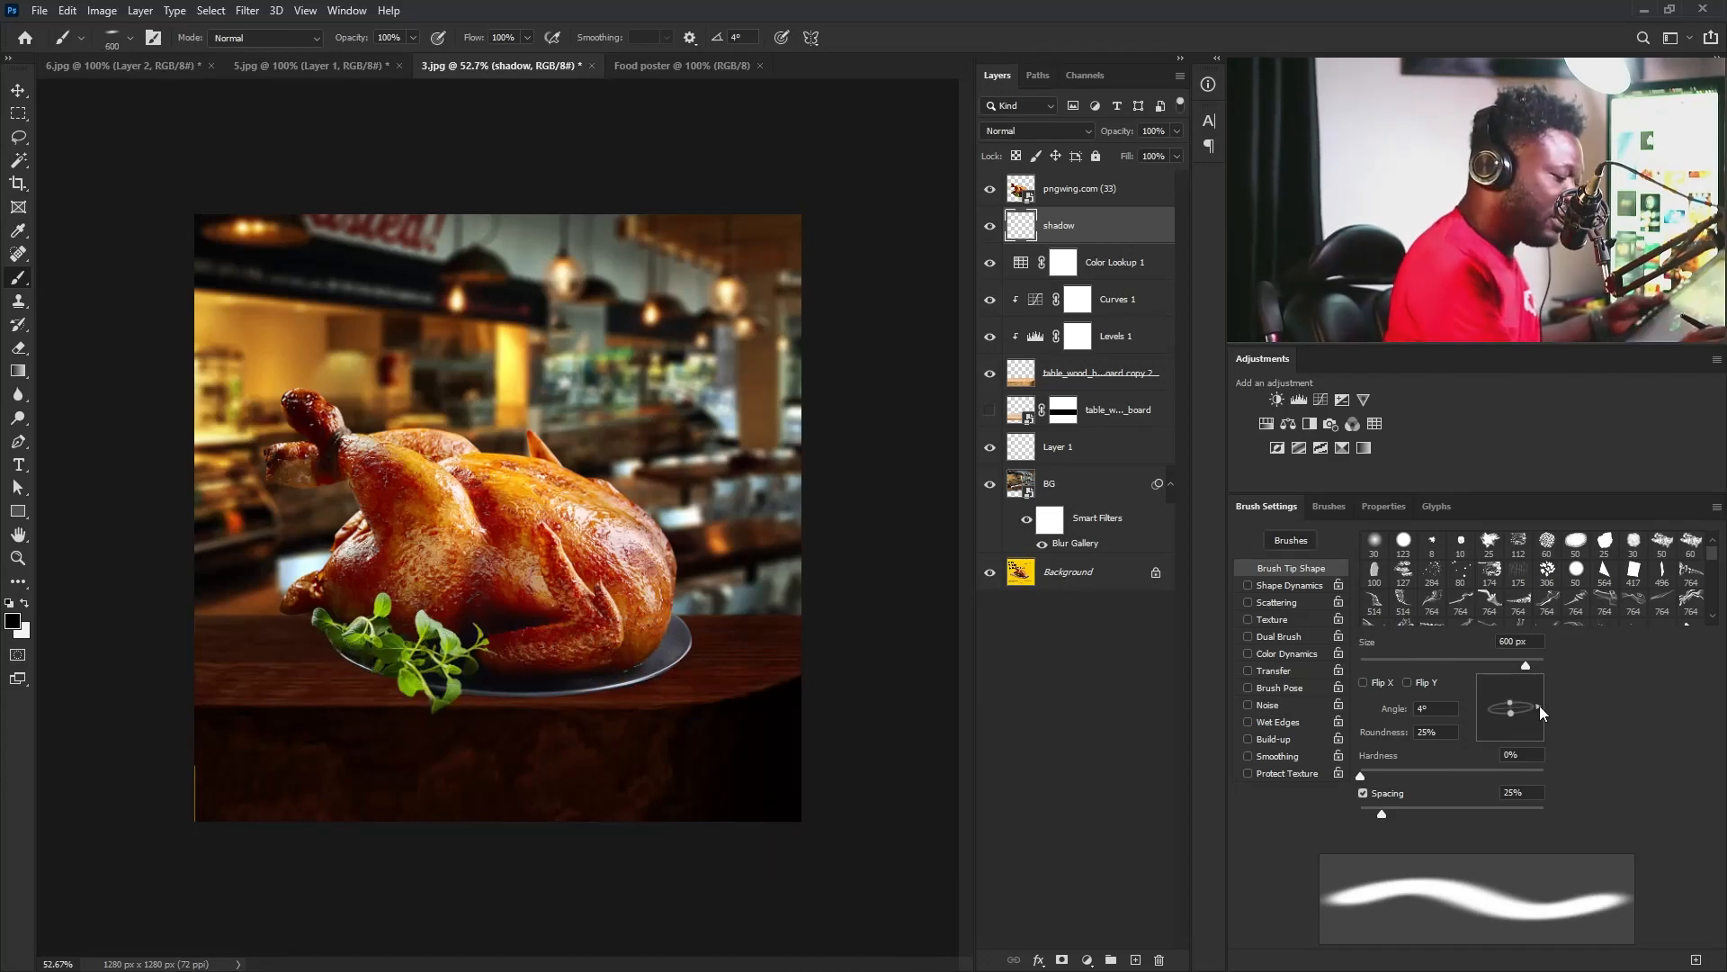
{"action": "left_click_drag", "start_coordinate": [1541, 710], "coordinate": [1541, 712]}
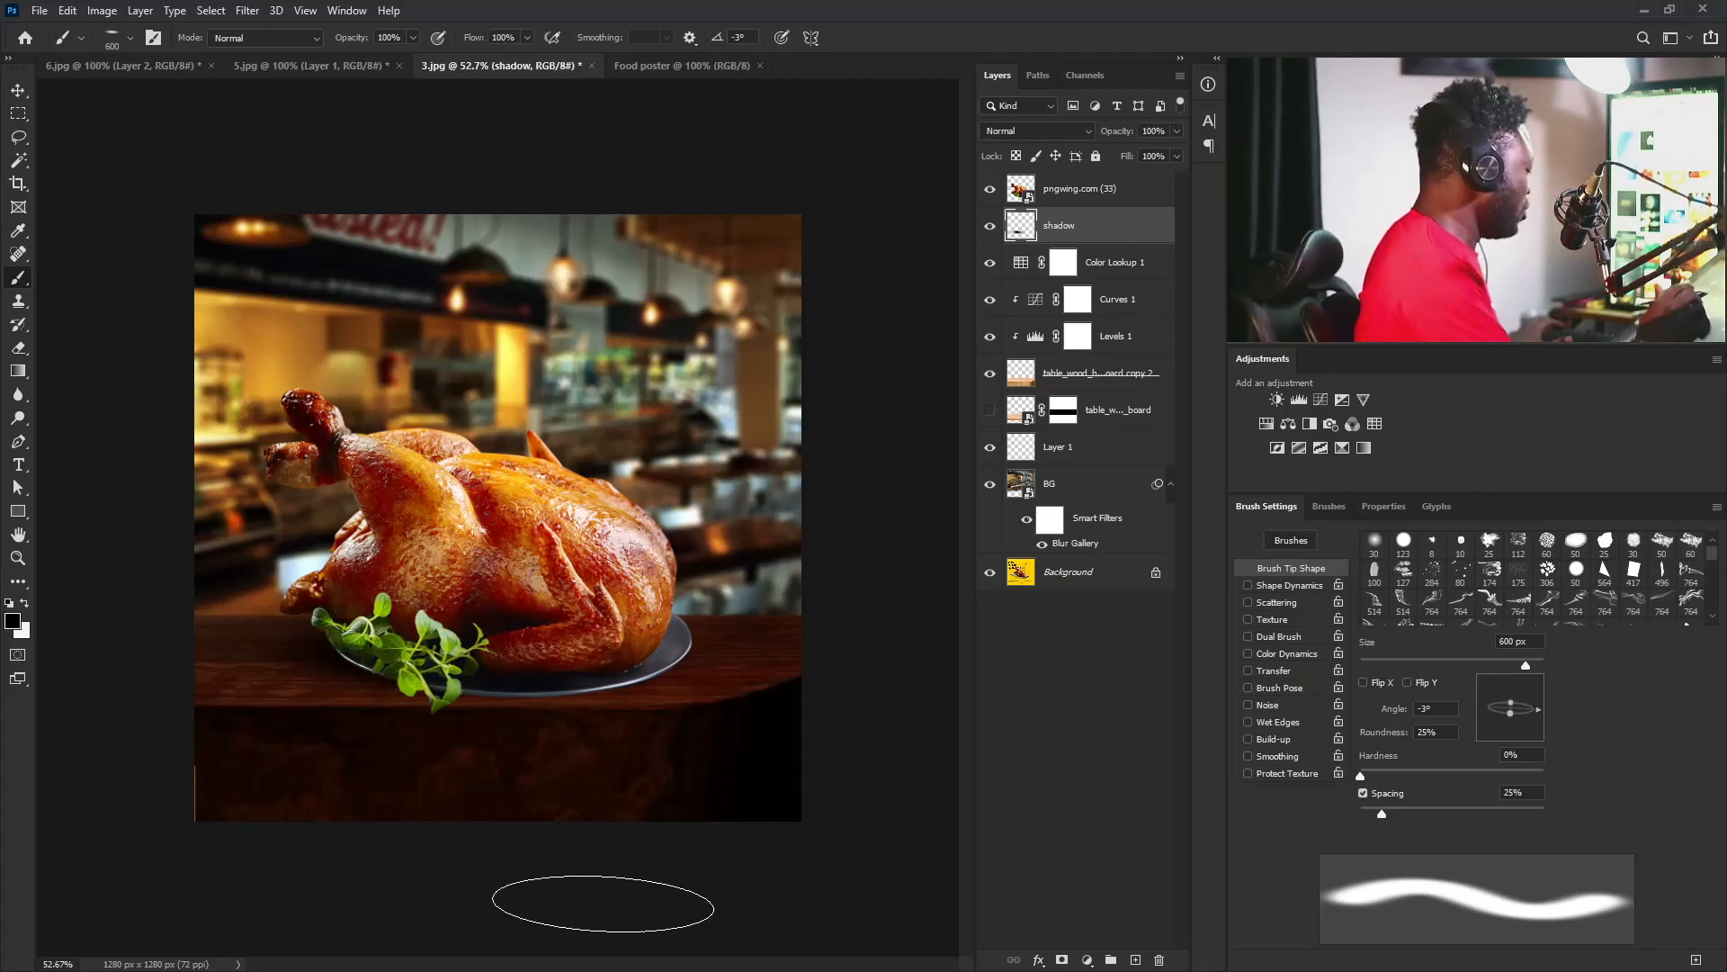
Squash the painted shadow vertically to 82.11% of its height so it sits tighter beneath the plate.
{"action": "key", "text": "ctrl+t"}
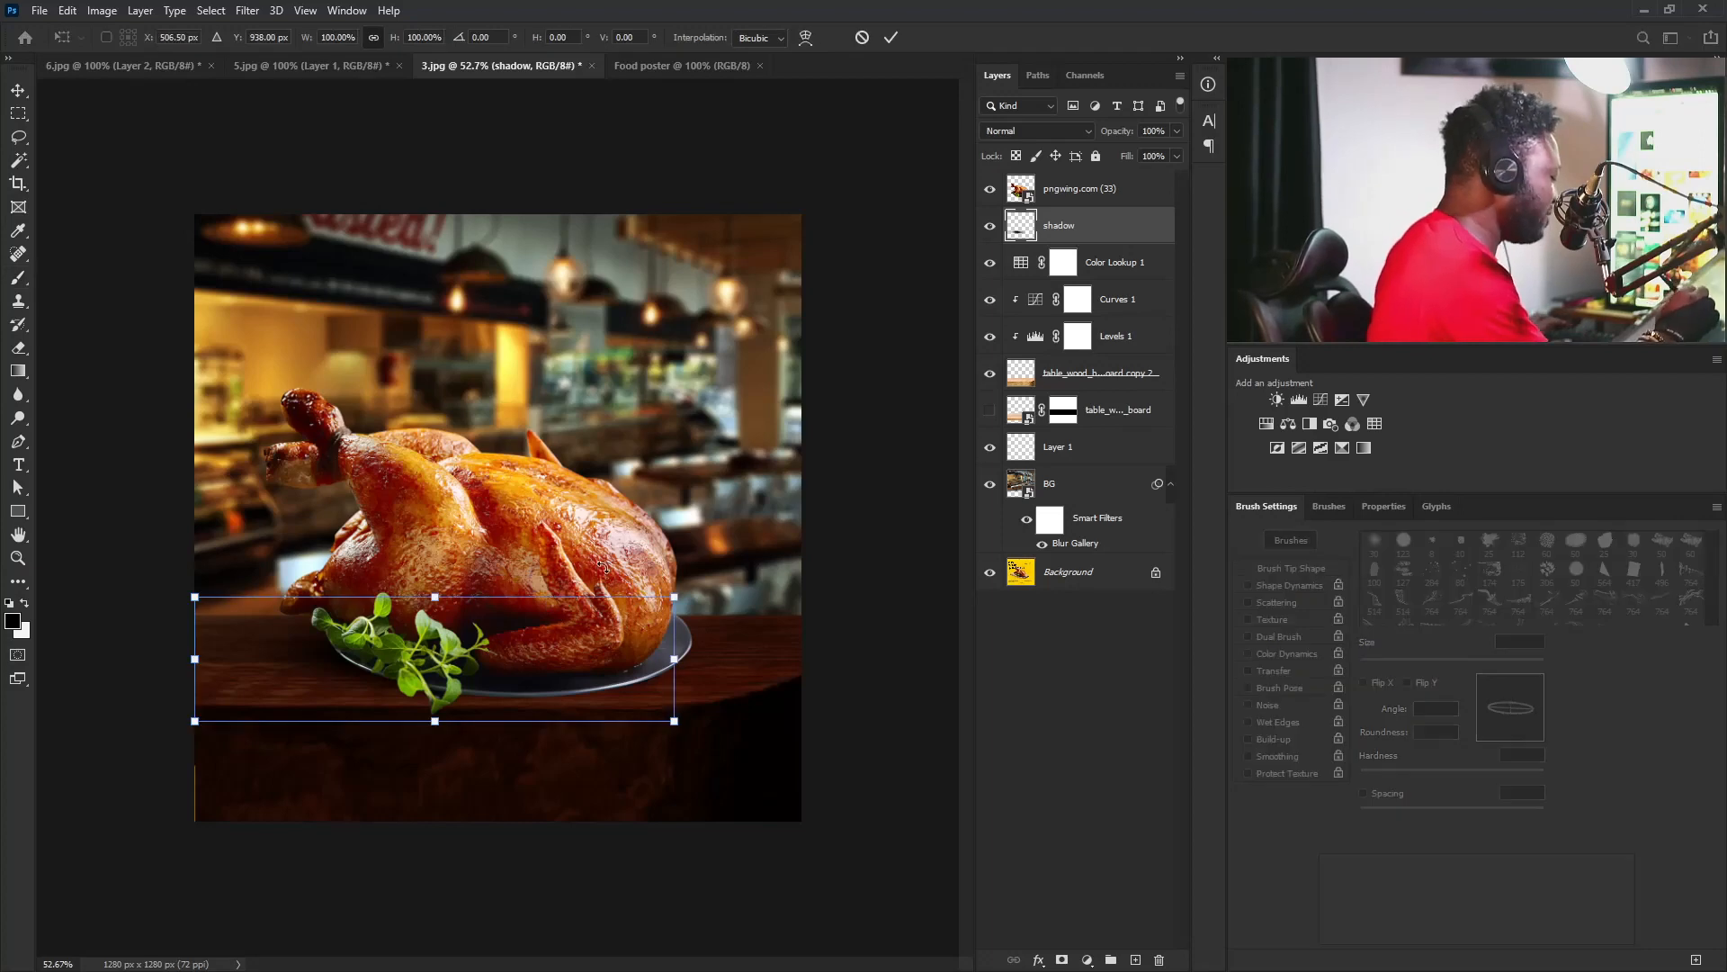
{"action": "left_click_drag", "start_coordinate": [440, 597], "coordinate": [439, 612]}
{"action": "left_click_drag", "start_coordinate": [444, 725], "coordinate": [441, 701]}
{"action": "key", "text": "Return"}
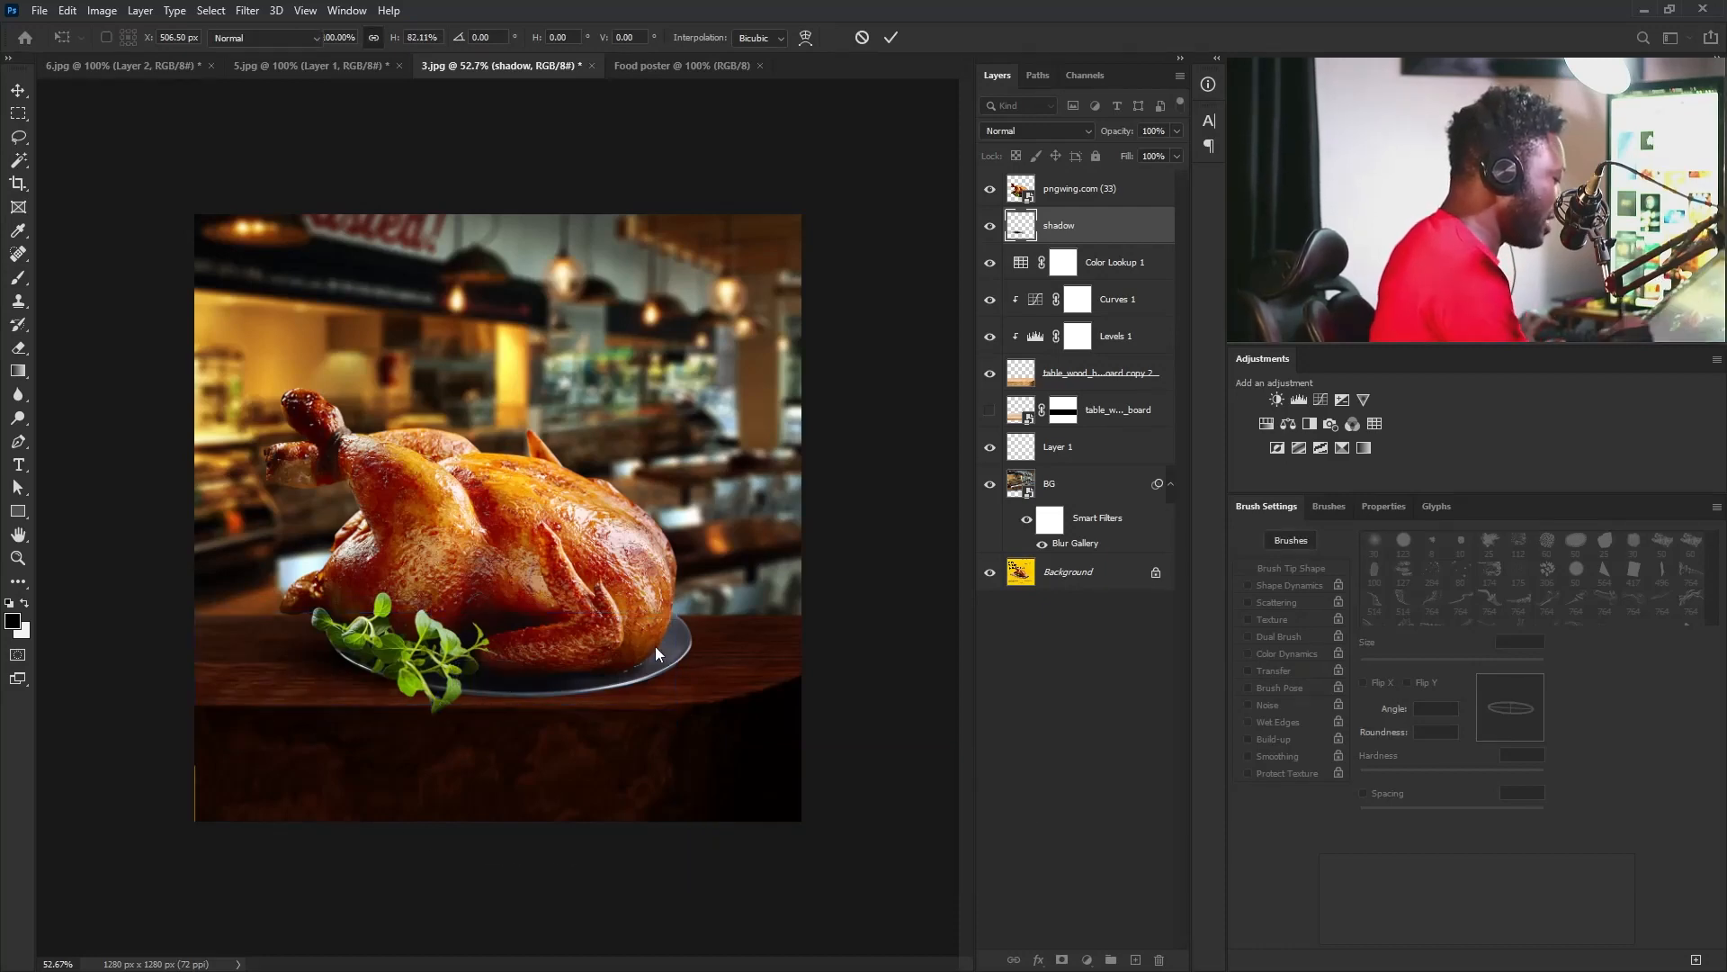
Switch the Brush tool to the first soft round preset at 35 px and enable Transfer.
{"action": "key", "text": "b"}
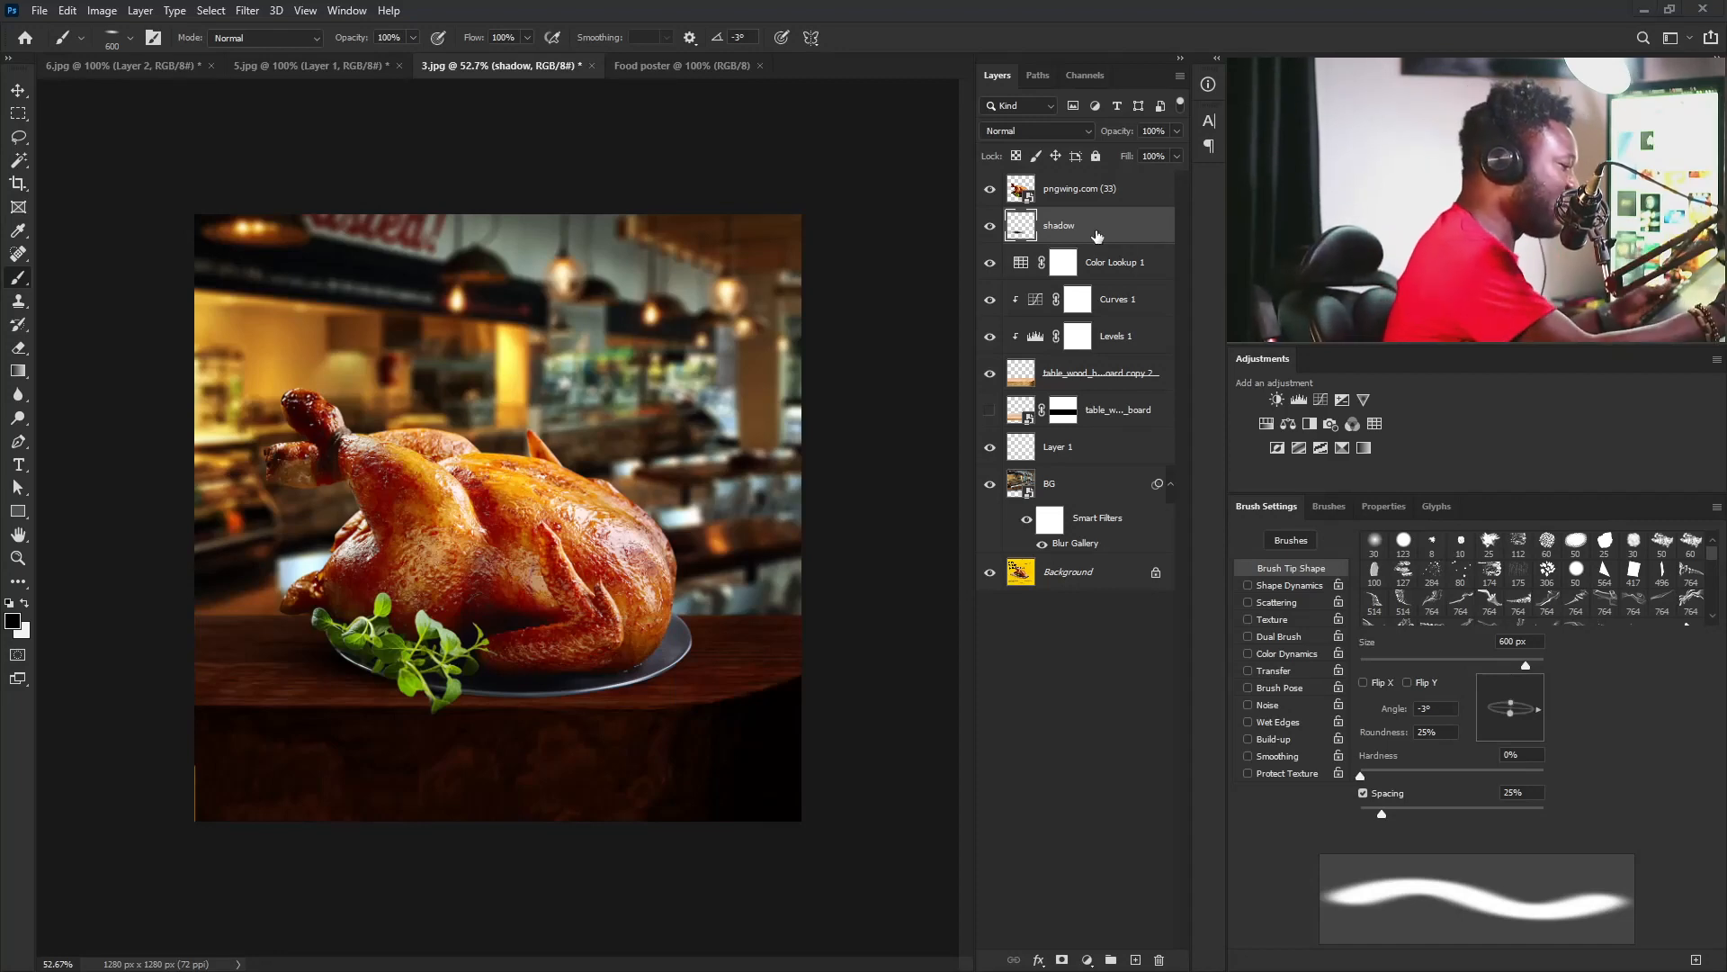
{"action": "key", "text": "shift+comma"}
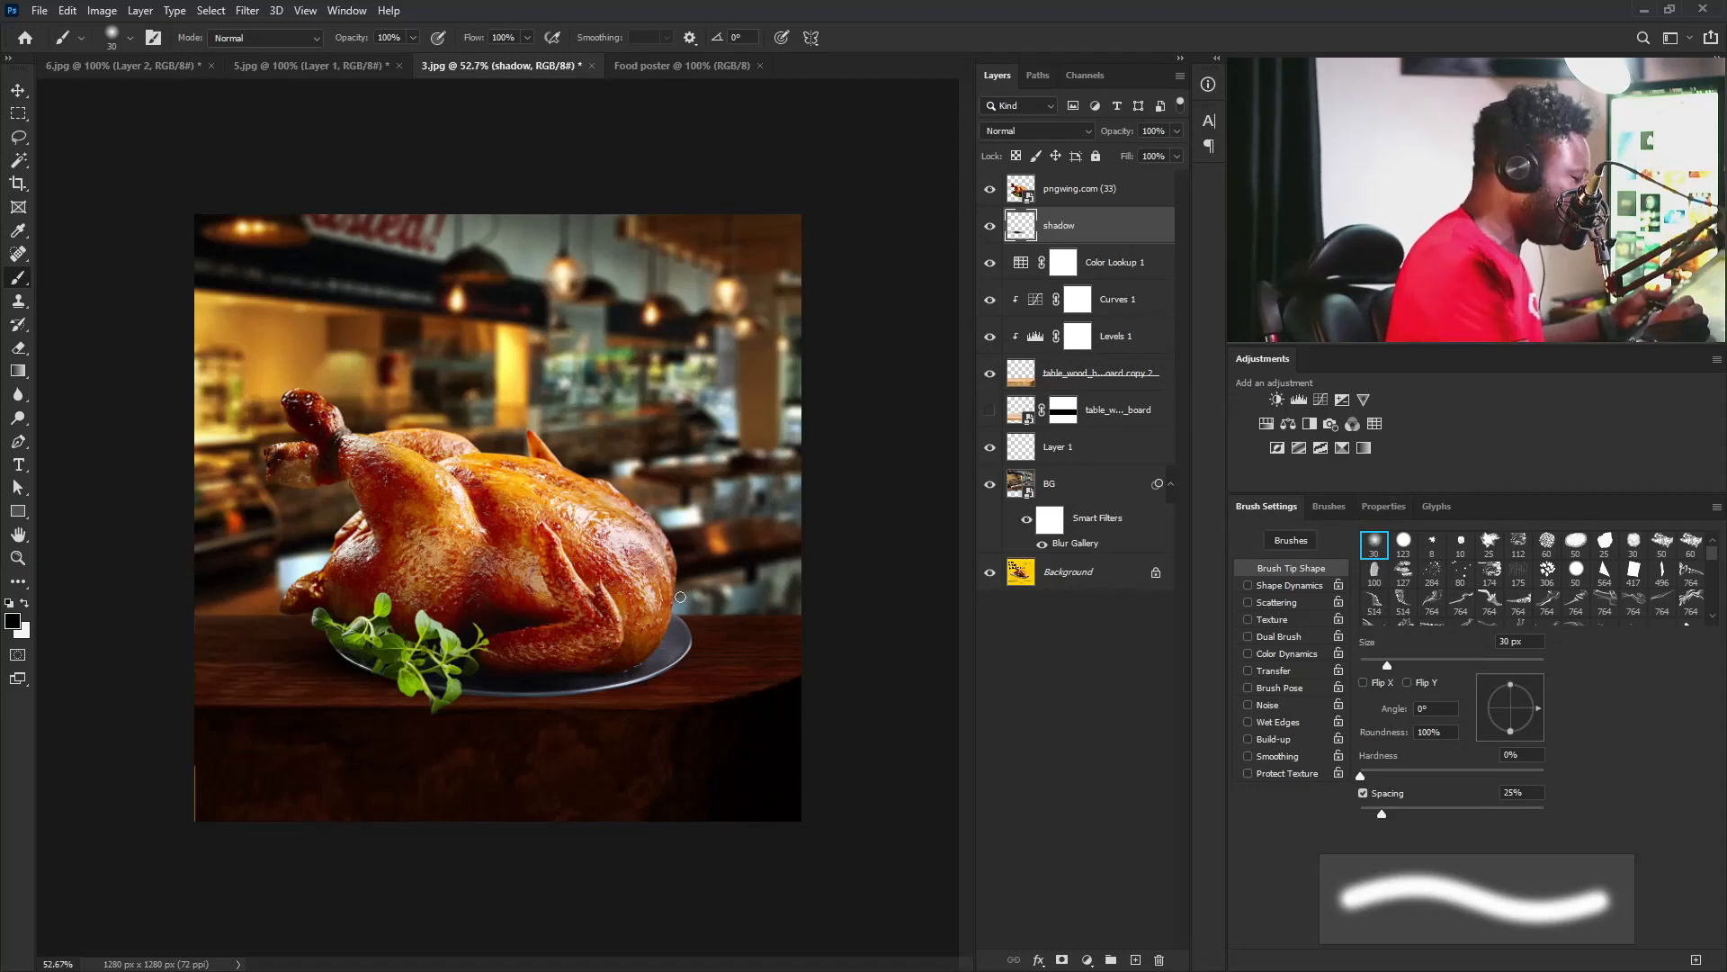
{"action": "key", "text": "bracketright"}
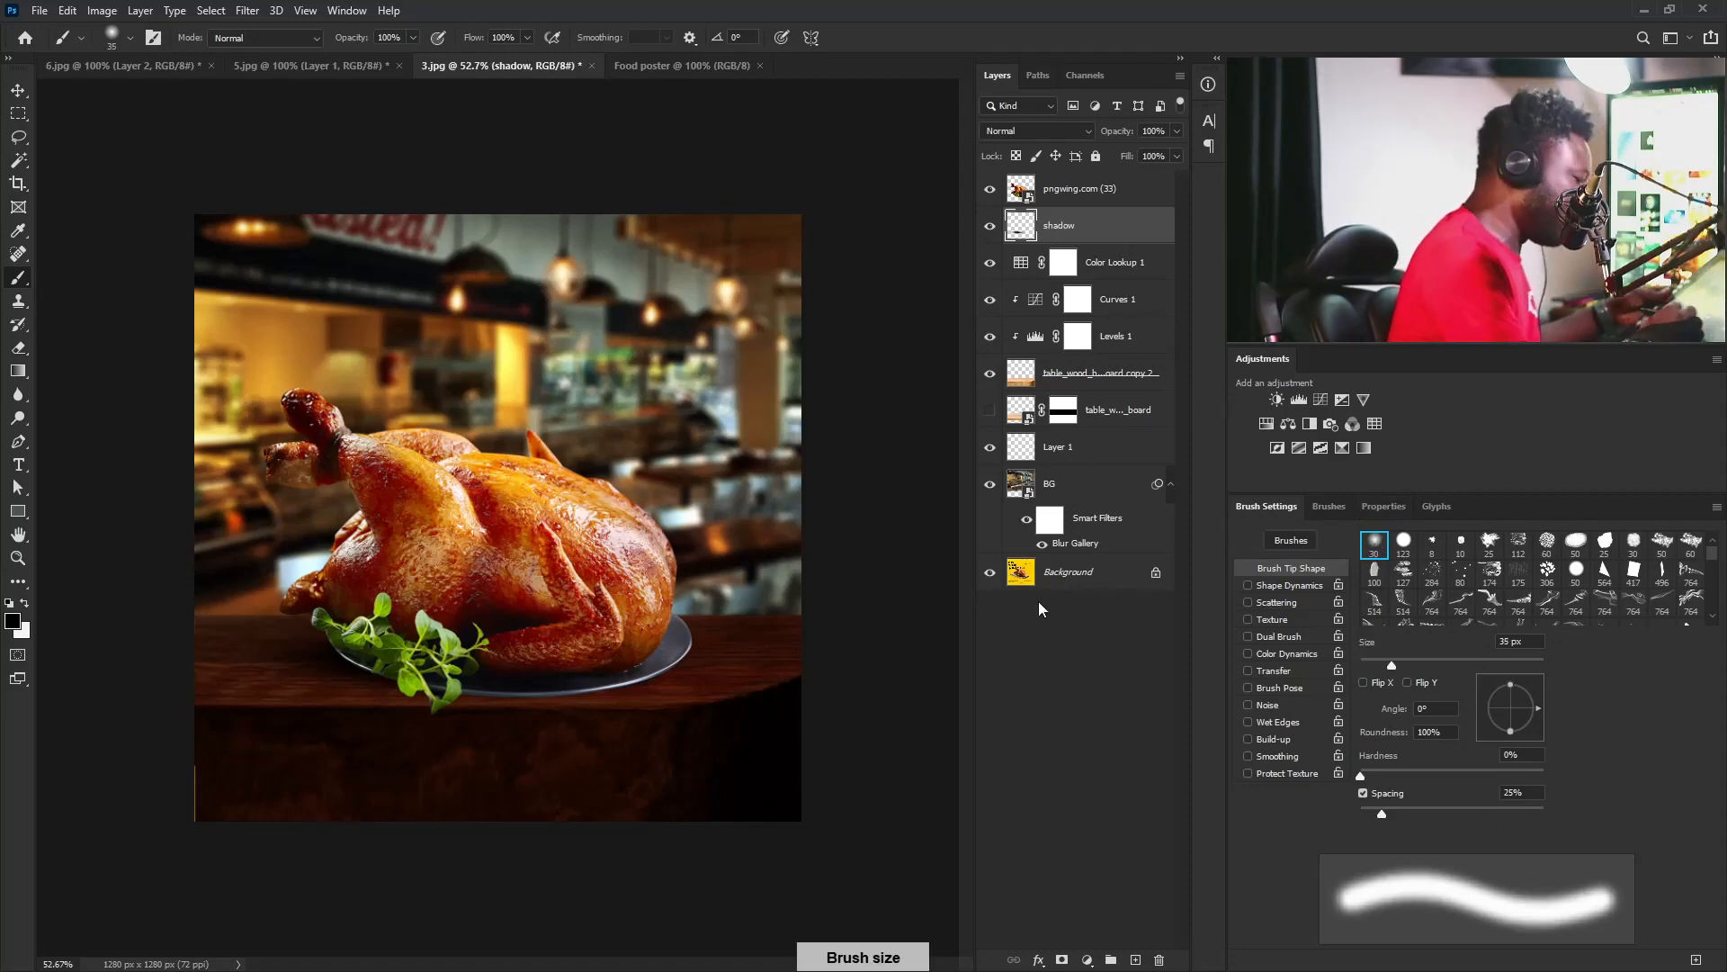
{"action": "left_click", "coordinate": [1278, 671]}
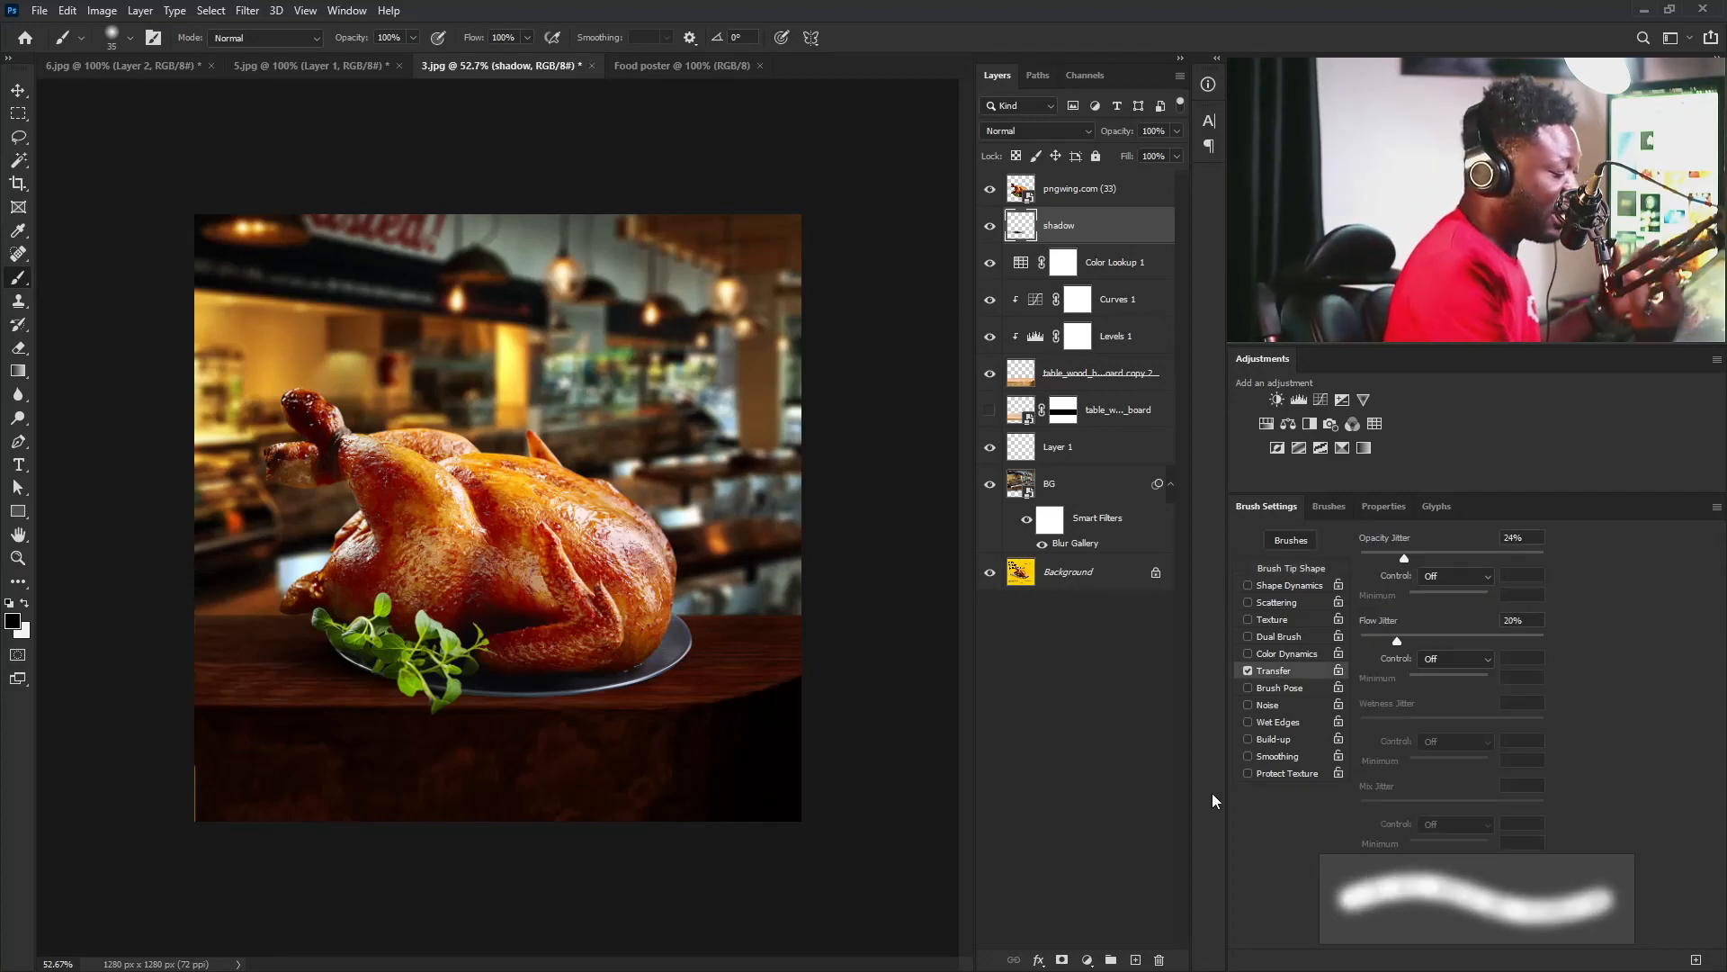
Try the brush flow at 4% and return it to 100%.
{"action": "left_click", "coordinate": [526, 39]}
{"action": "left_click", "coordinate": [448, 57]}
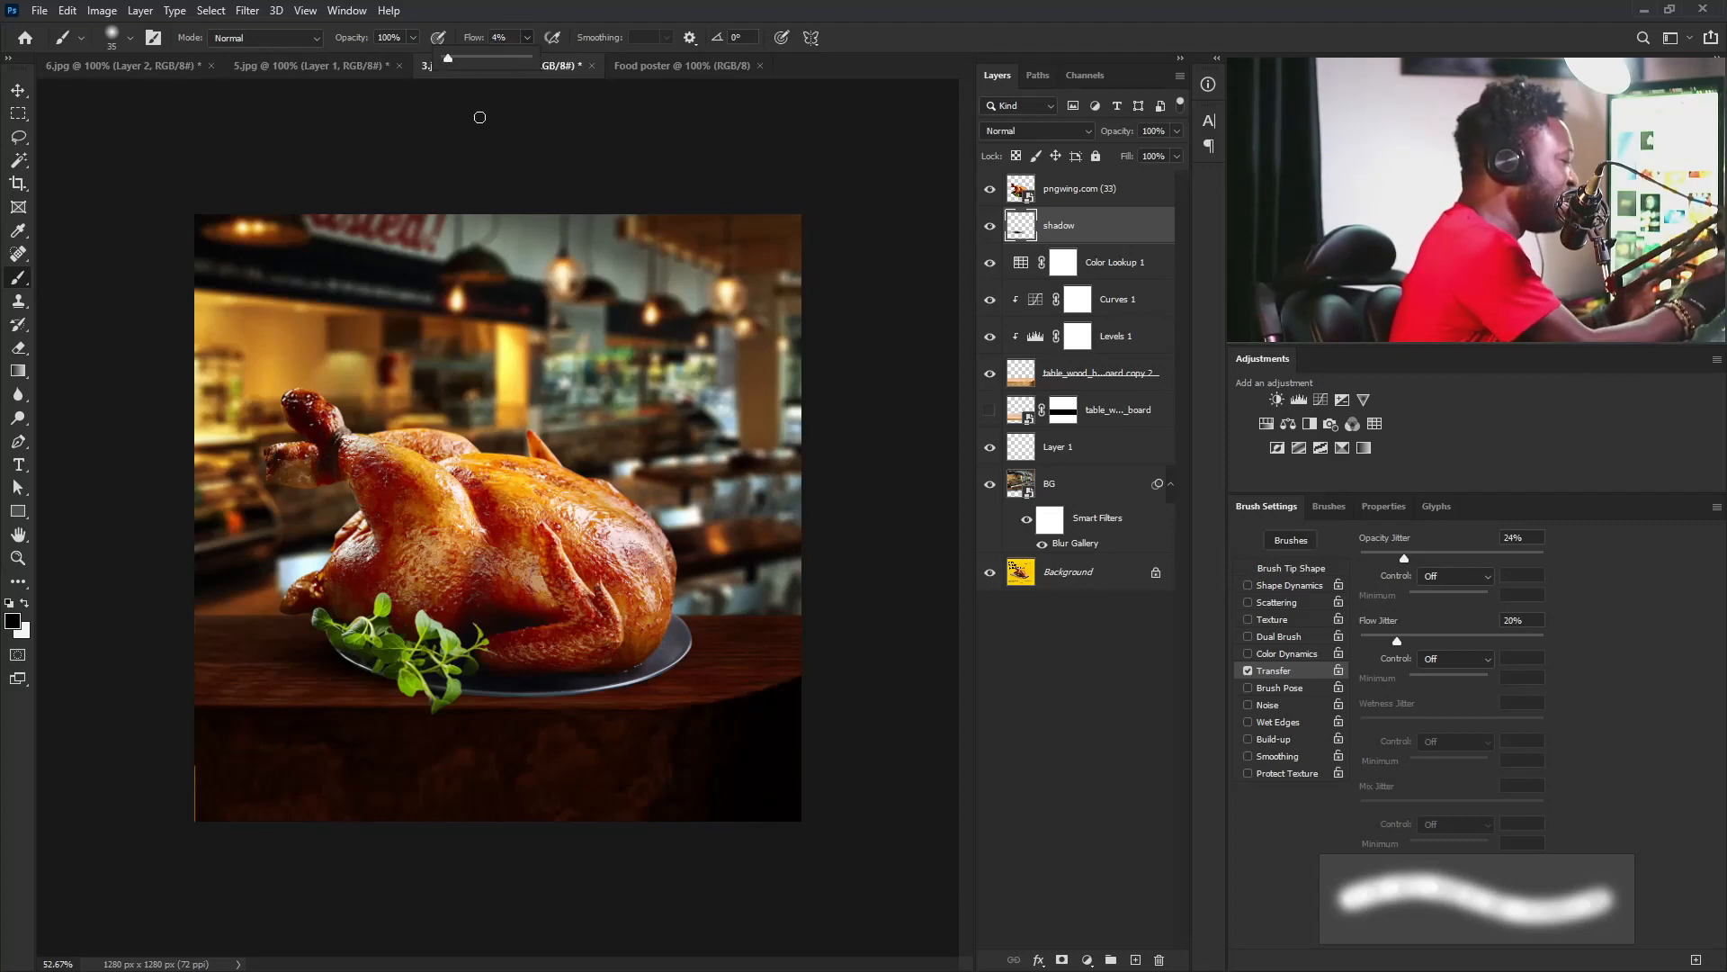
{"action": "left_click_drag", "start_coordinate": [447, 66], "coordinate": [565, 67]}
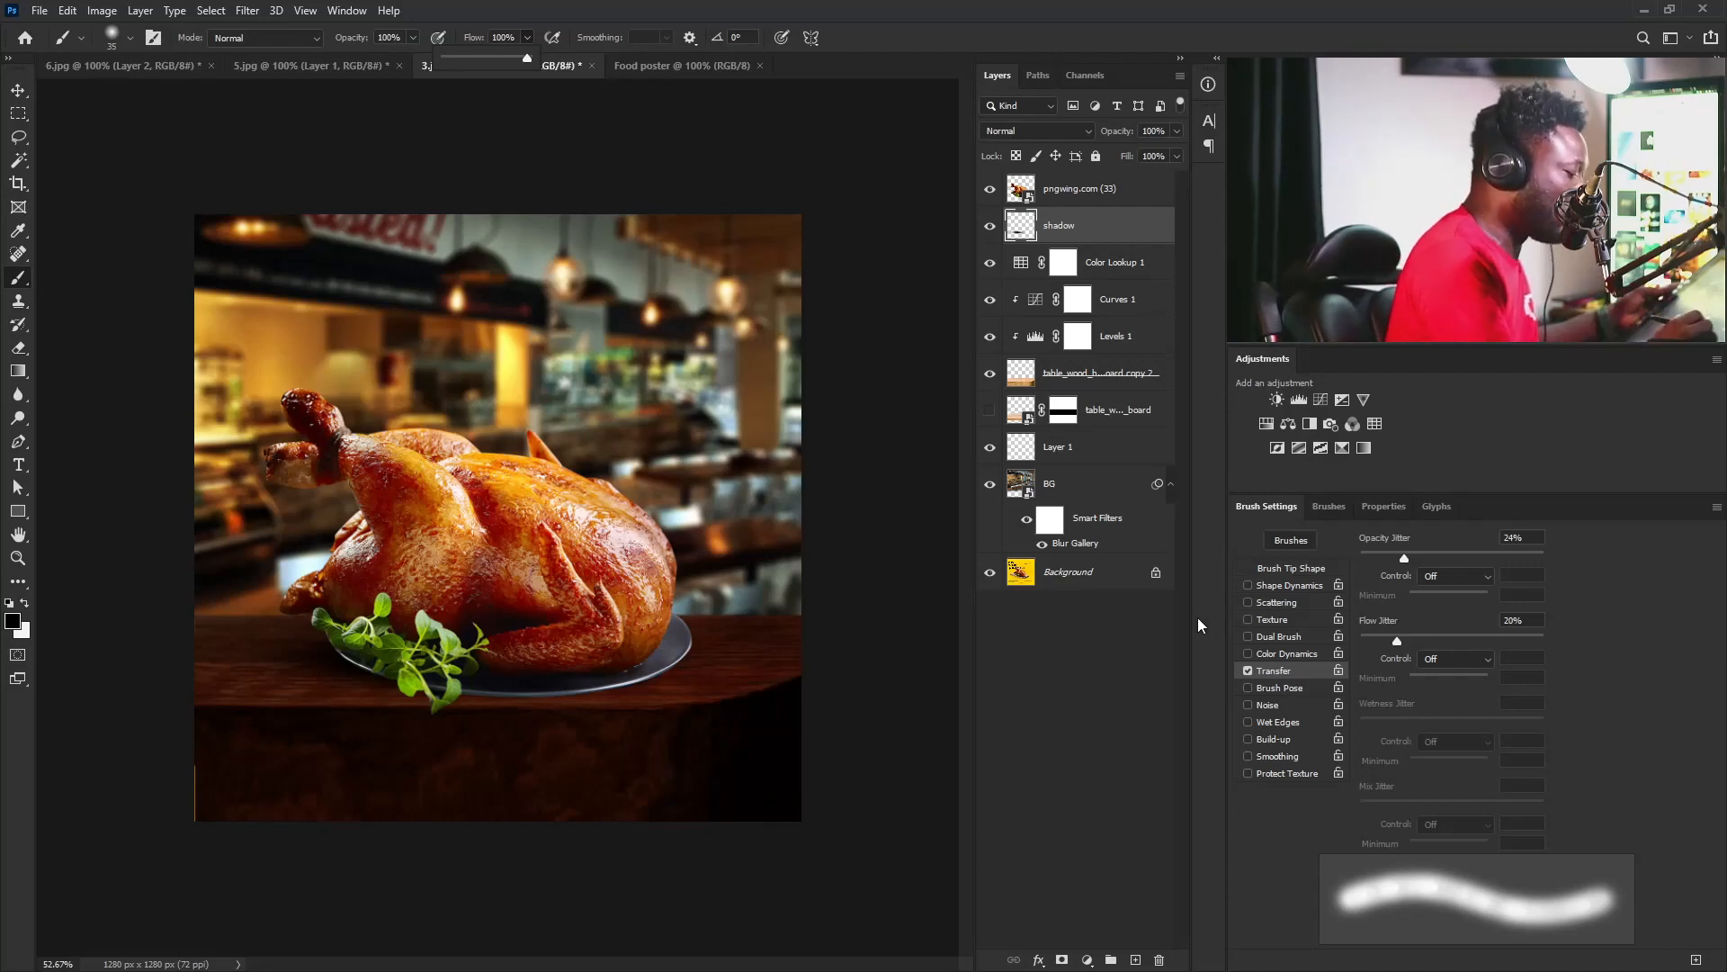
Enlarge the soft round brush to 70 px and set its opacity jitter control to Pen Pressure.
{"action": "key", "text": "bracketright"}
{"action": "key", "text": "bracketright"}
{"action": "key", "text": "bracketright"}
{"action": "key", "text": "bracketright"}
{"action": "key", "text": "bracketright"}
{"action": "key", "text": "bracketright"}
{"action": "key", "text": "bracketright"}
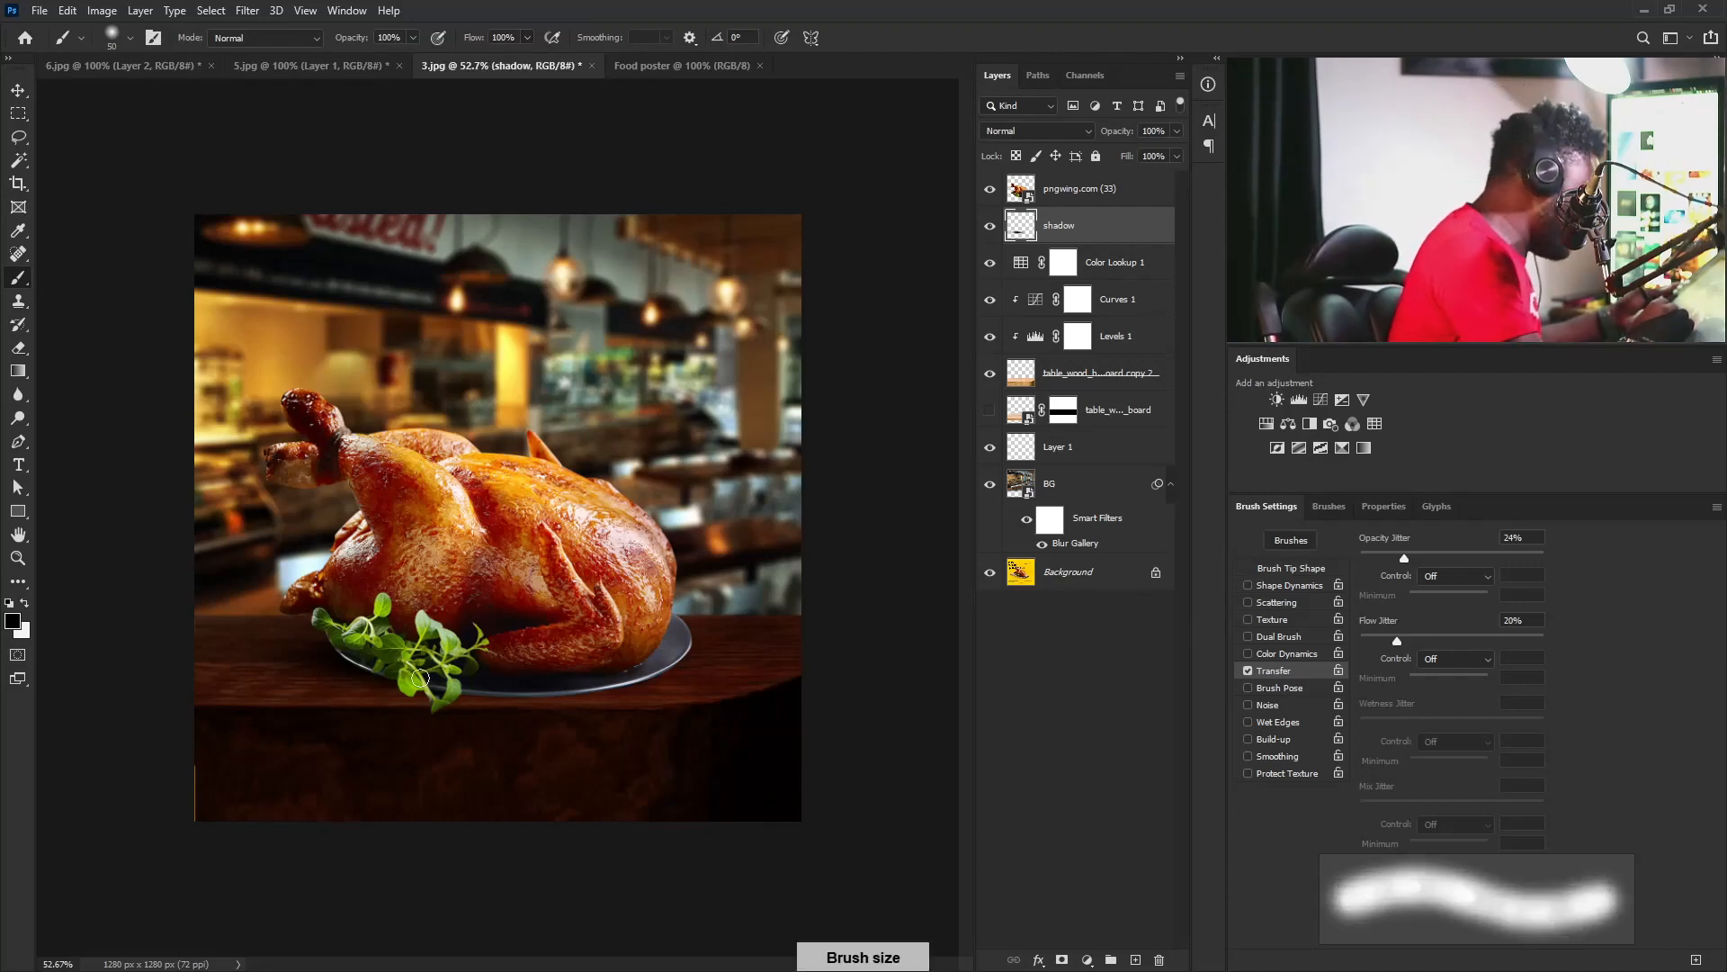
{"action": "key", "text": "ctrl+z"}
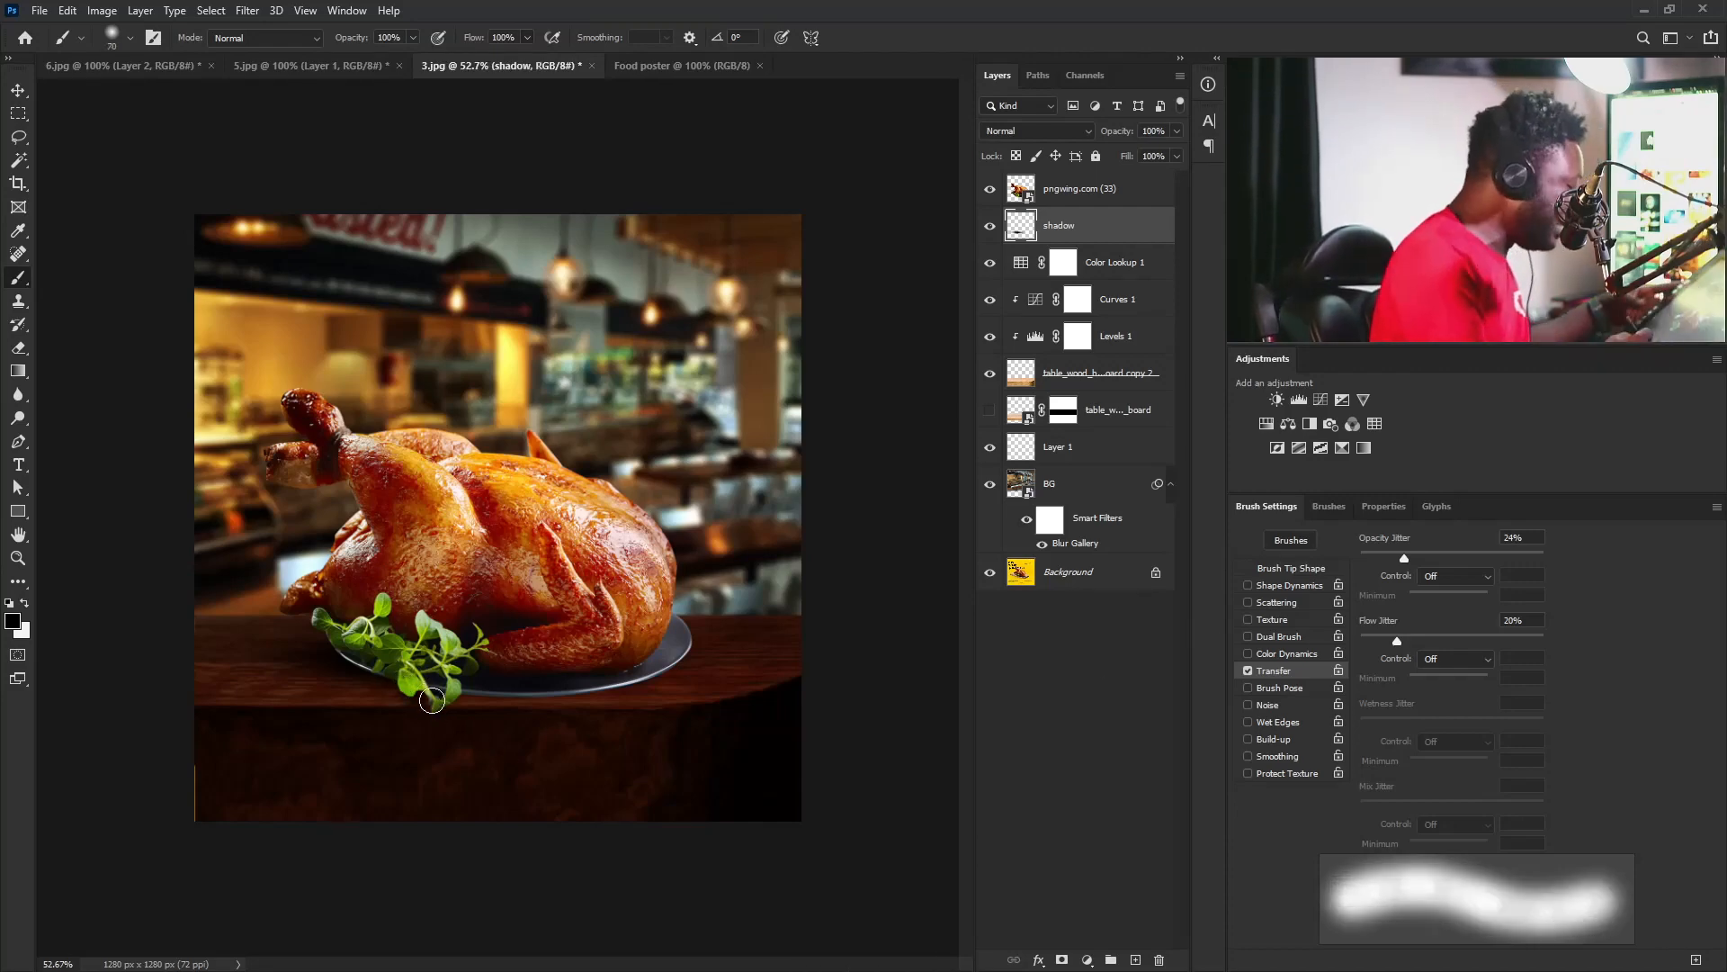
{"action": "left_click", "coordinate": [1455, 576]}
{"action": "left_click", "coordinate": [1471, 632]}
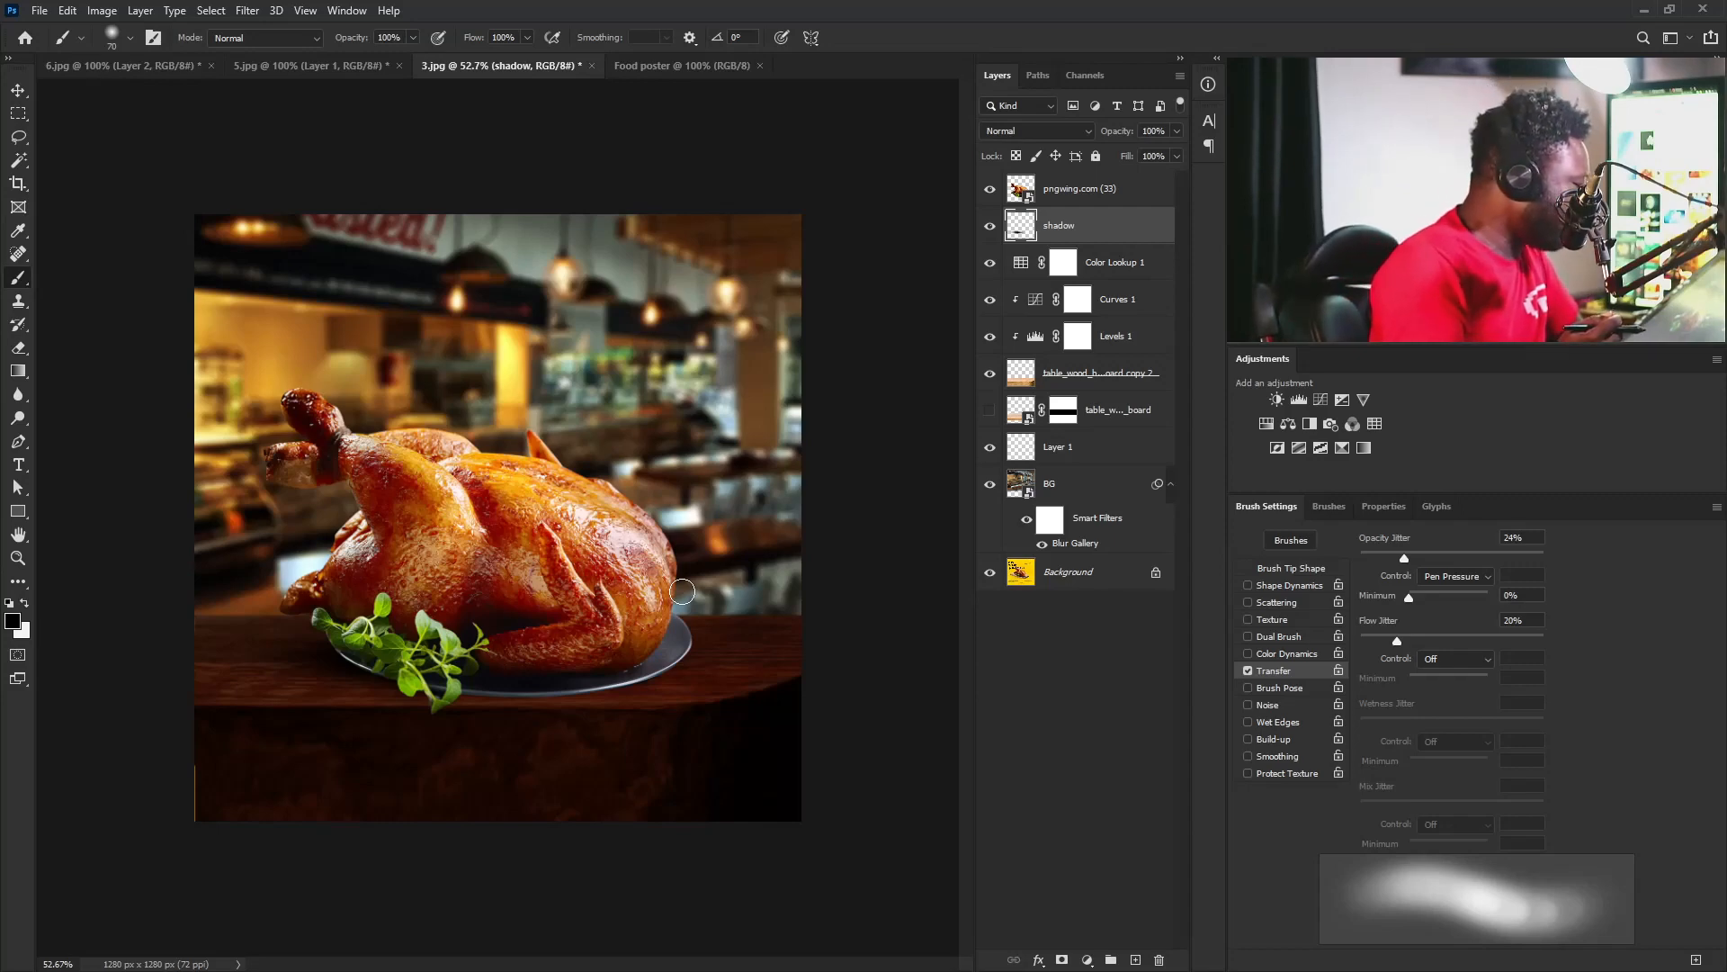
Switch to the browser's "light flare" image results and bring the round orange glow on black into the 3.jpg poster document.
{"action": "key", "text": "alt+Tab"}
{"action": "left_click", "coordinate": [341, 18]}
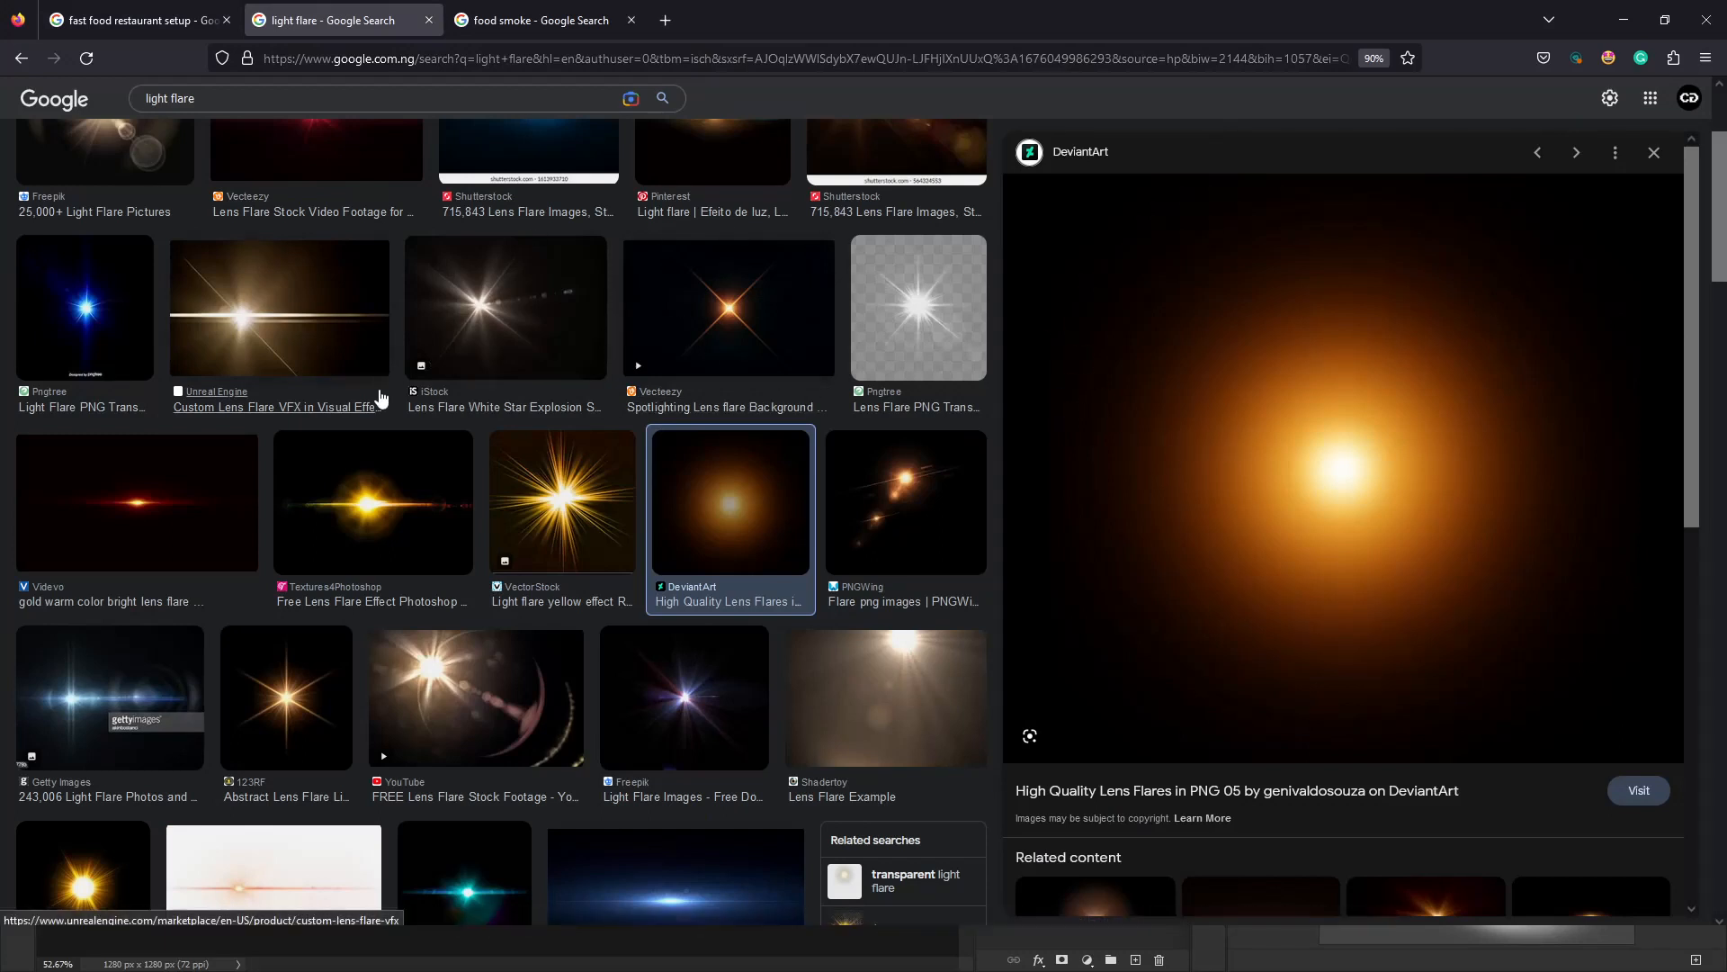
{"action": "triple_click", "coordinate": [173, 95]}
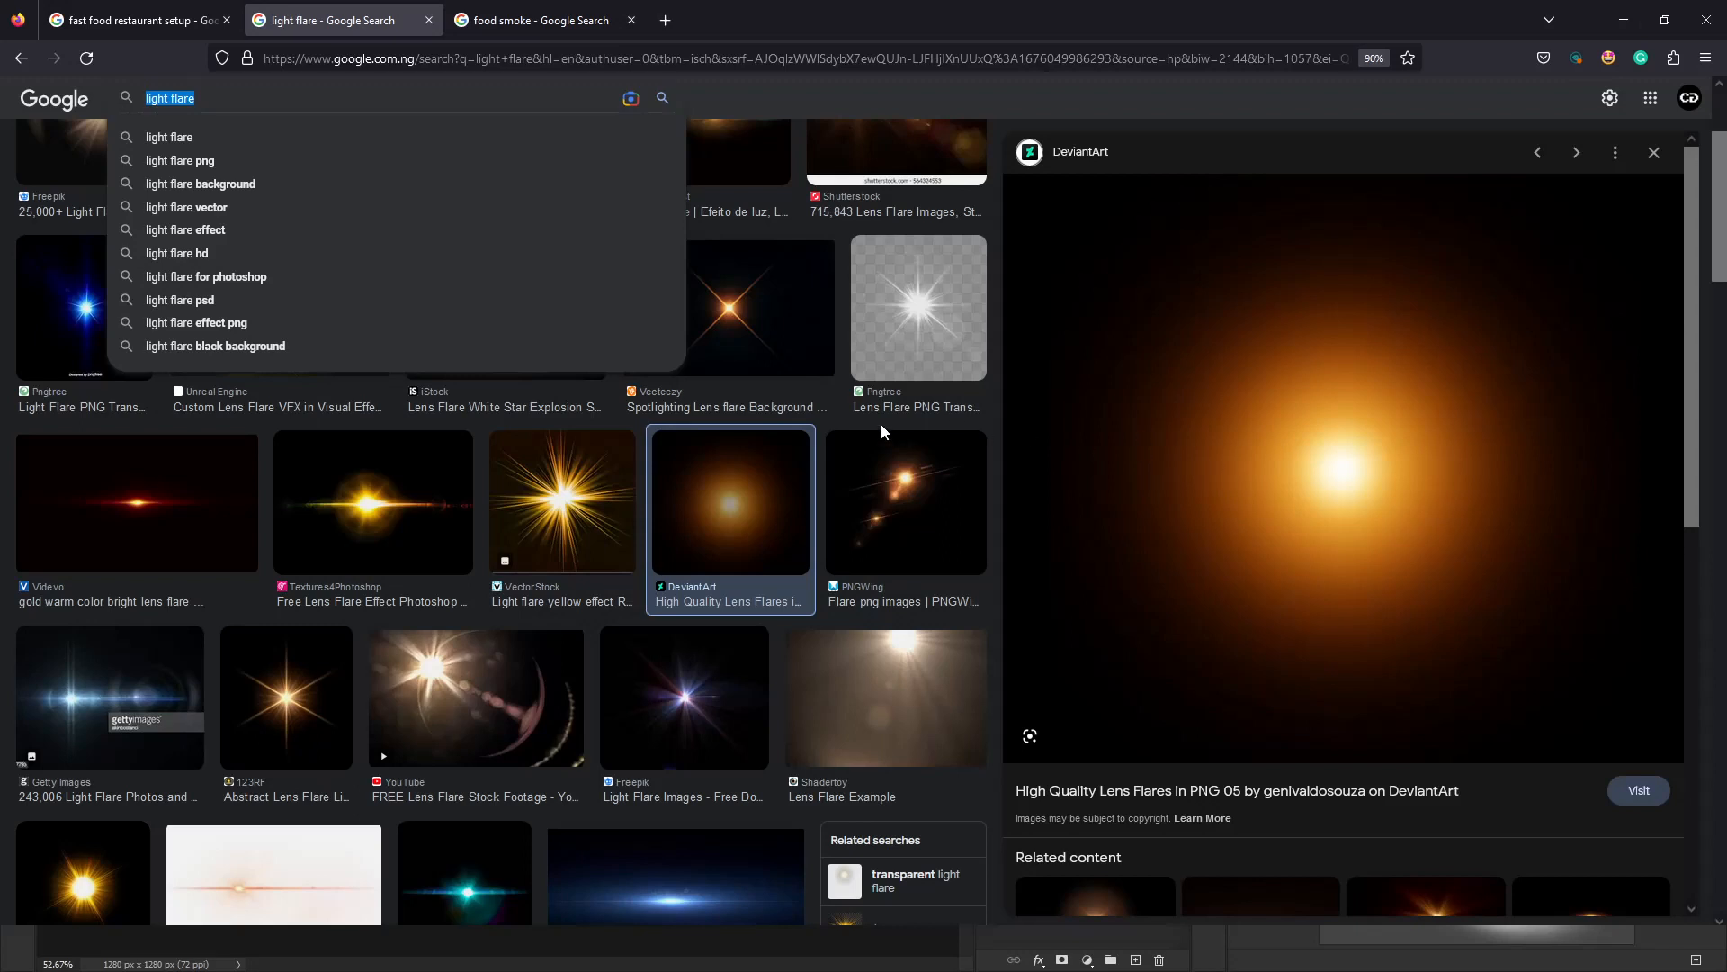
{"action": "key", "text": "Tab"}
{"action": "key", "text": "Return"}
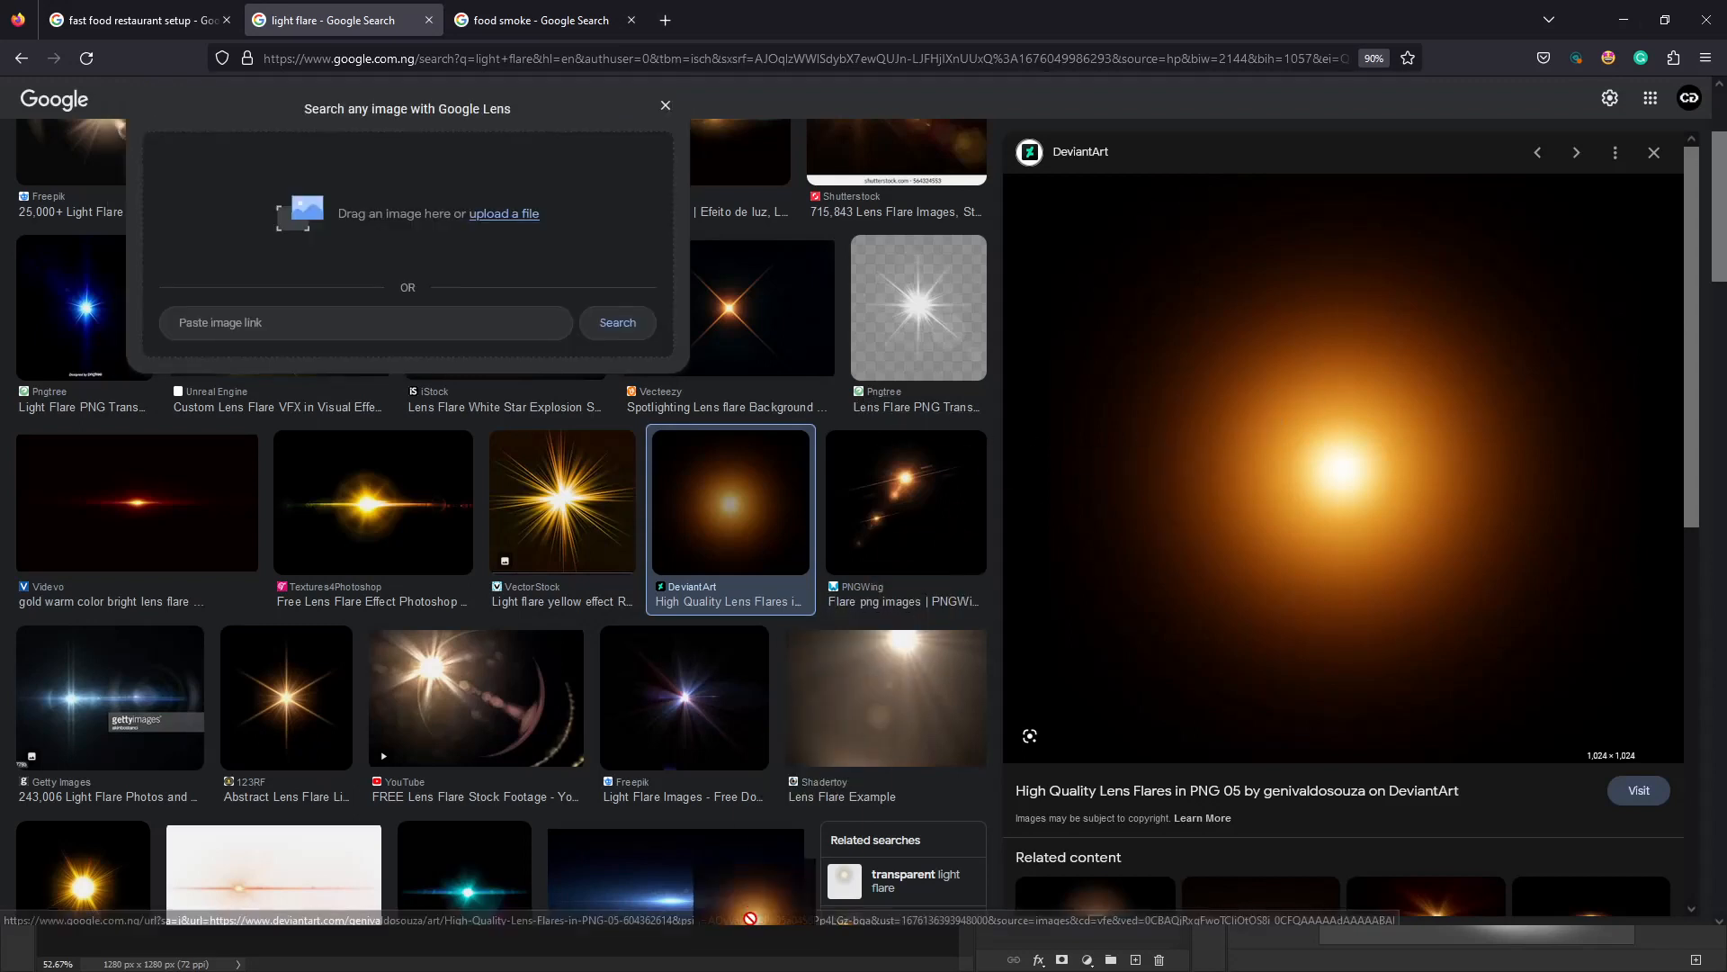
{"action": "left_click", "coordinate": [504, 215]}
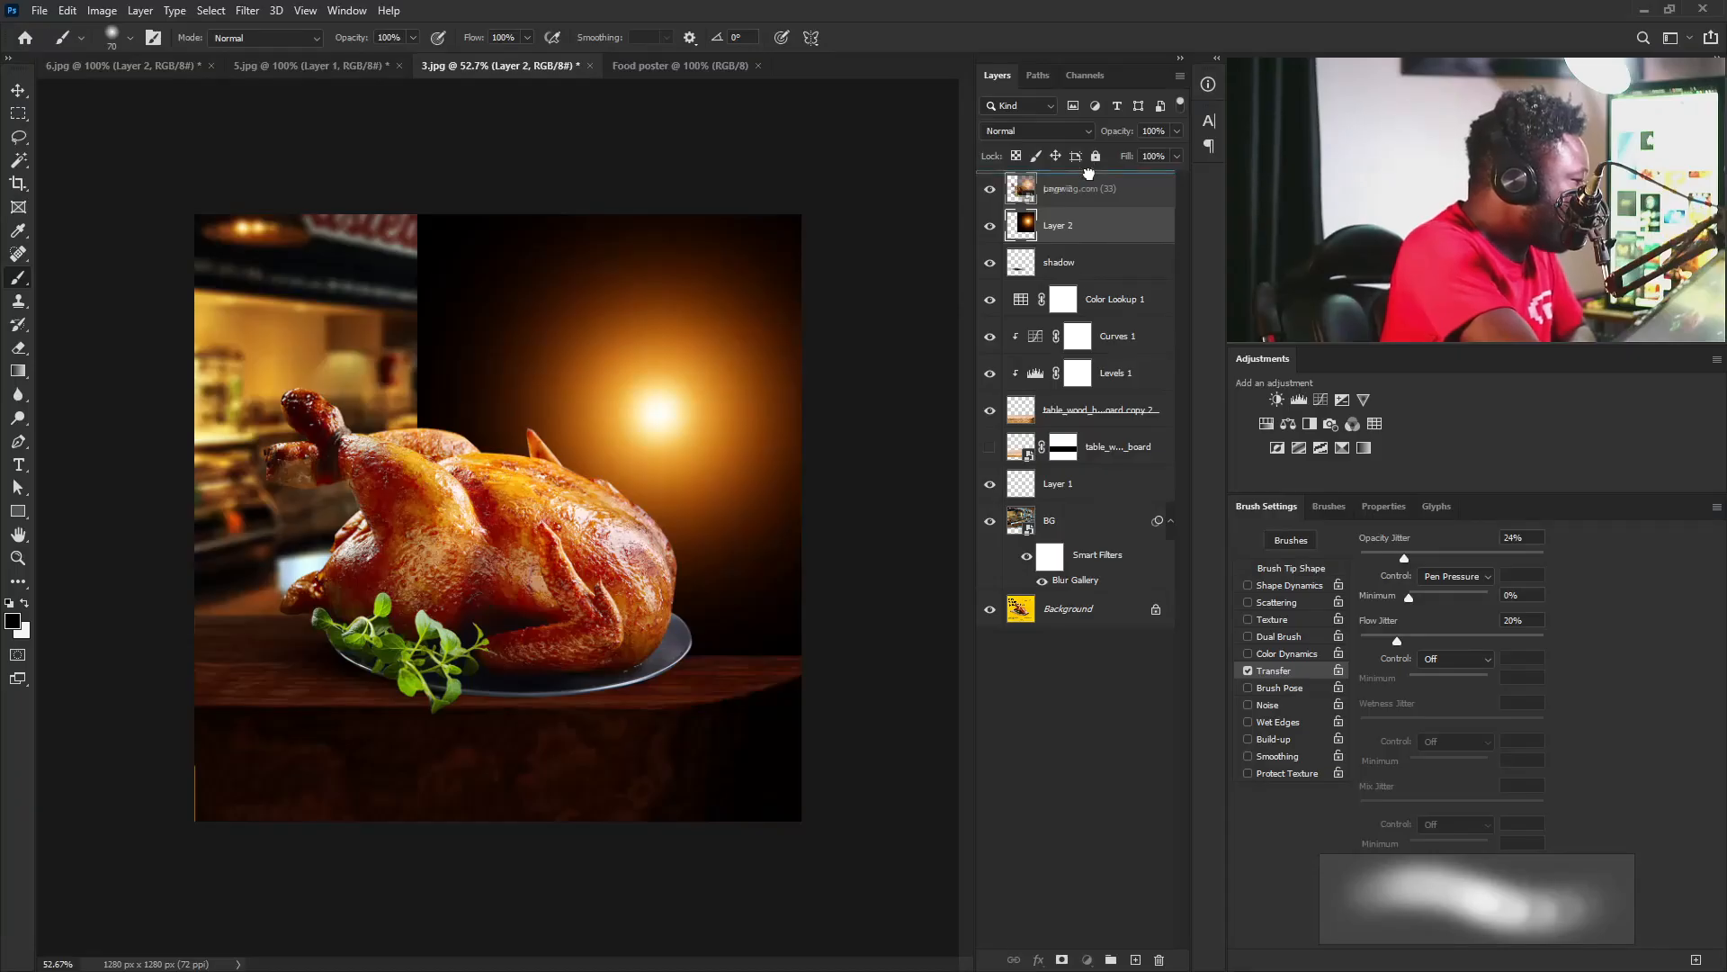
Move the flare layer above the chicken layer and set its blend mode to Screen.
{"action": "left_click_drag", "start_coordinate": [1089, 173], "coordinate": [1090, 178]}
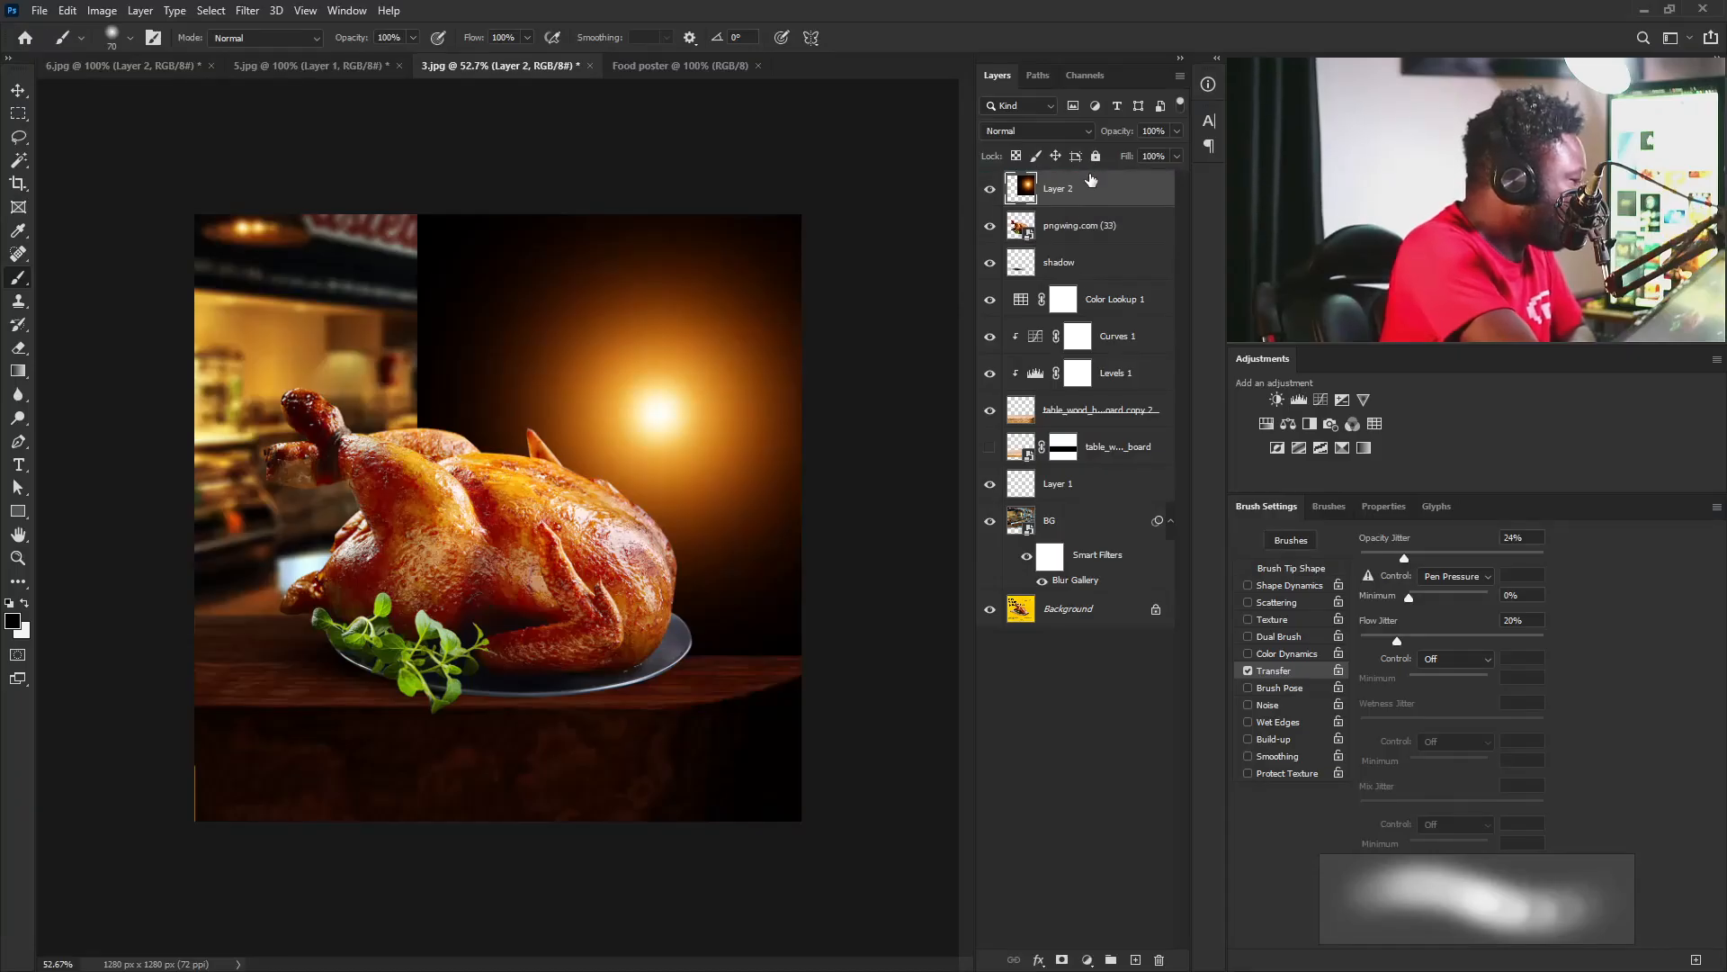
{"action": "left_click", "coordinate": [1042, 131]}
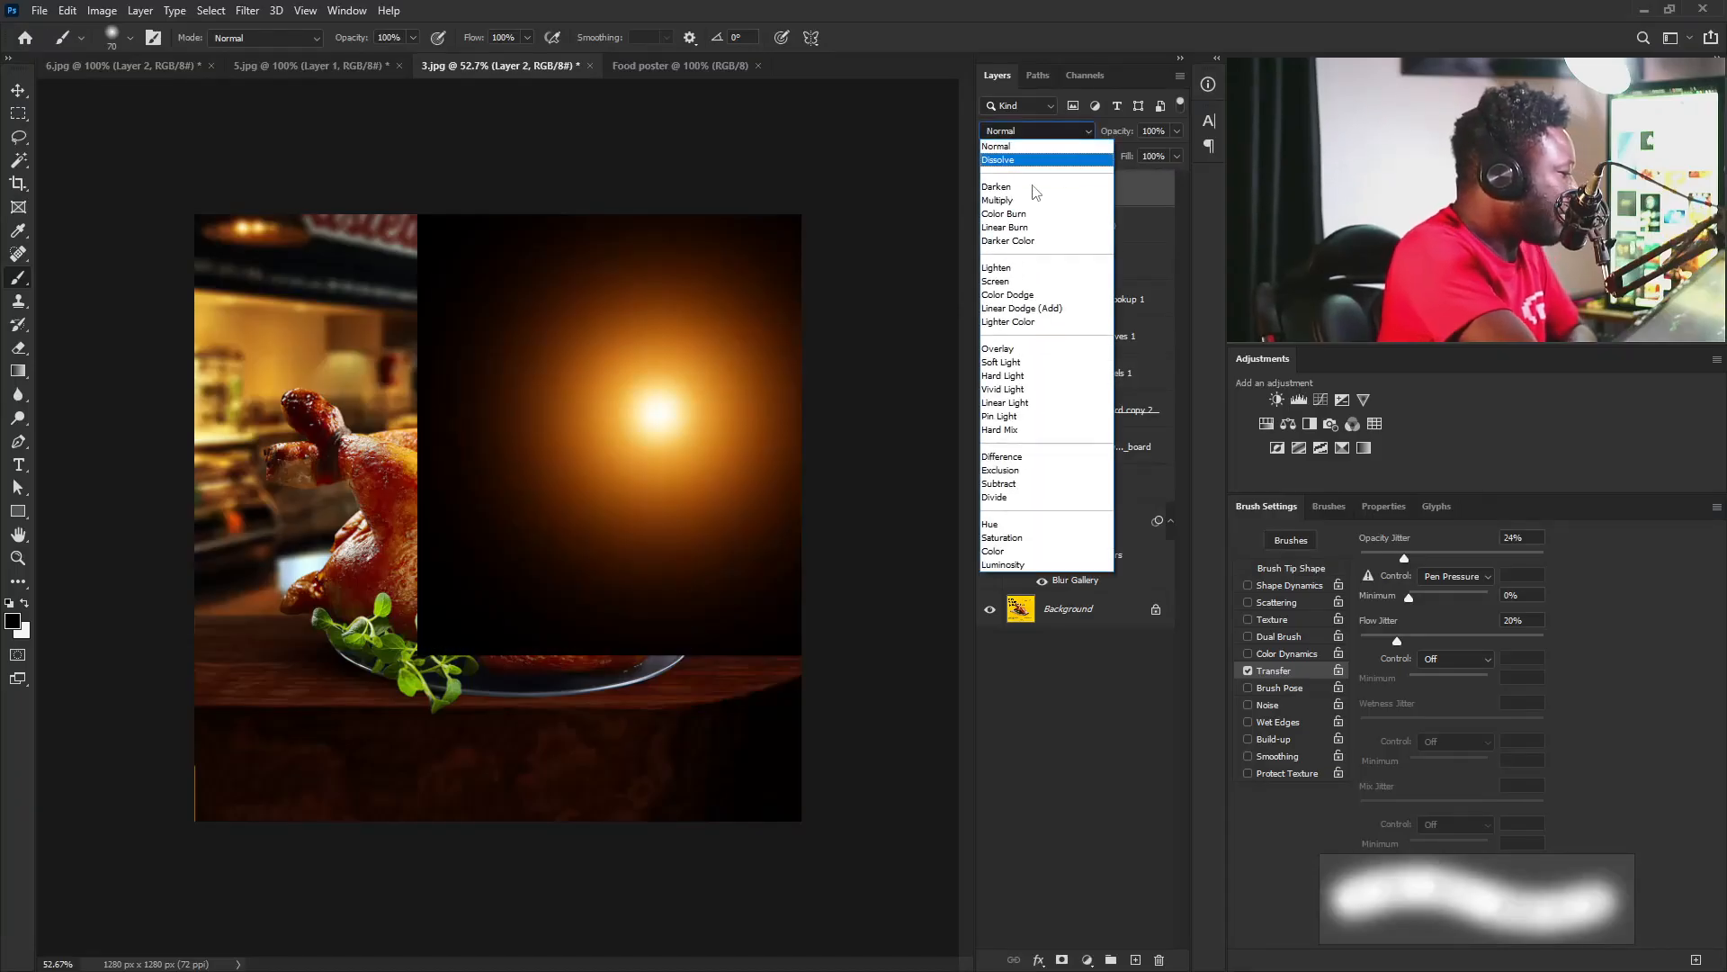
{"action": "left_click", "coordinate": [1003, 279]}
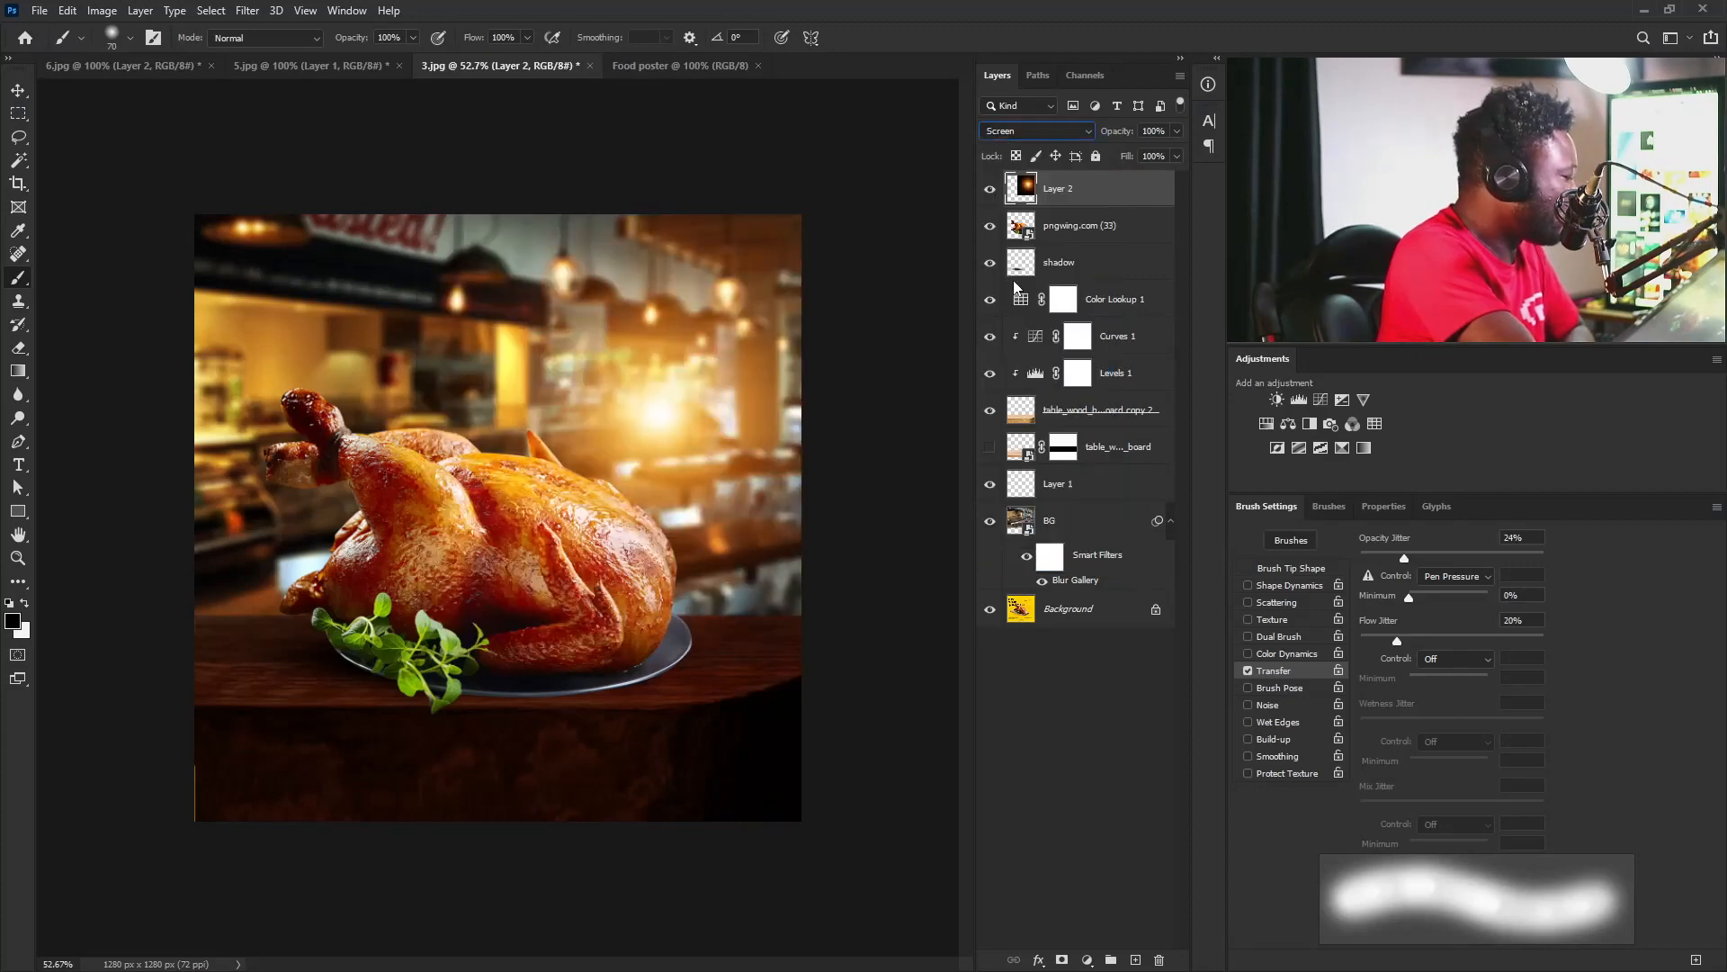
Enlarge the flare to more than twice its size and place its bright center at the poster's upper-right corner.
{"action": "left_click", "coordinate": [20, 91]}
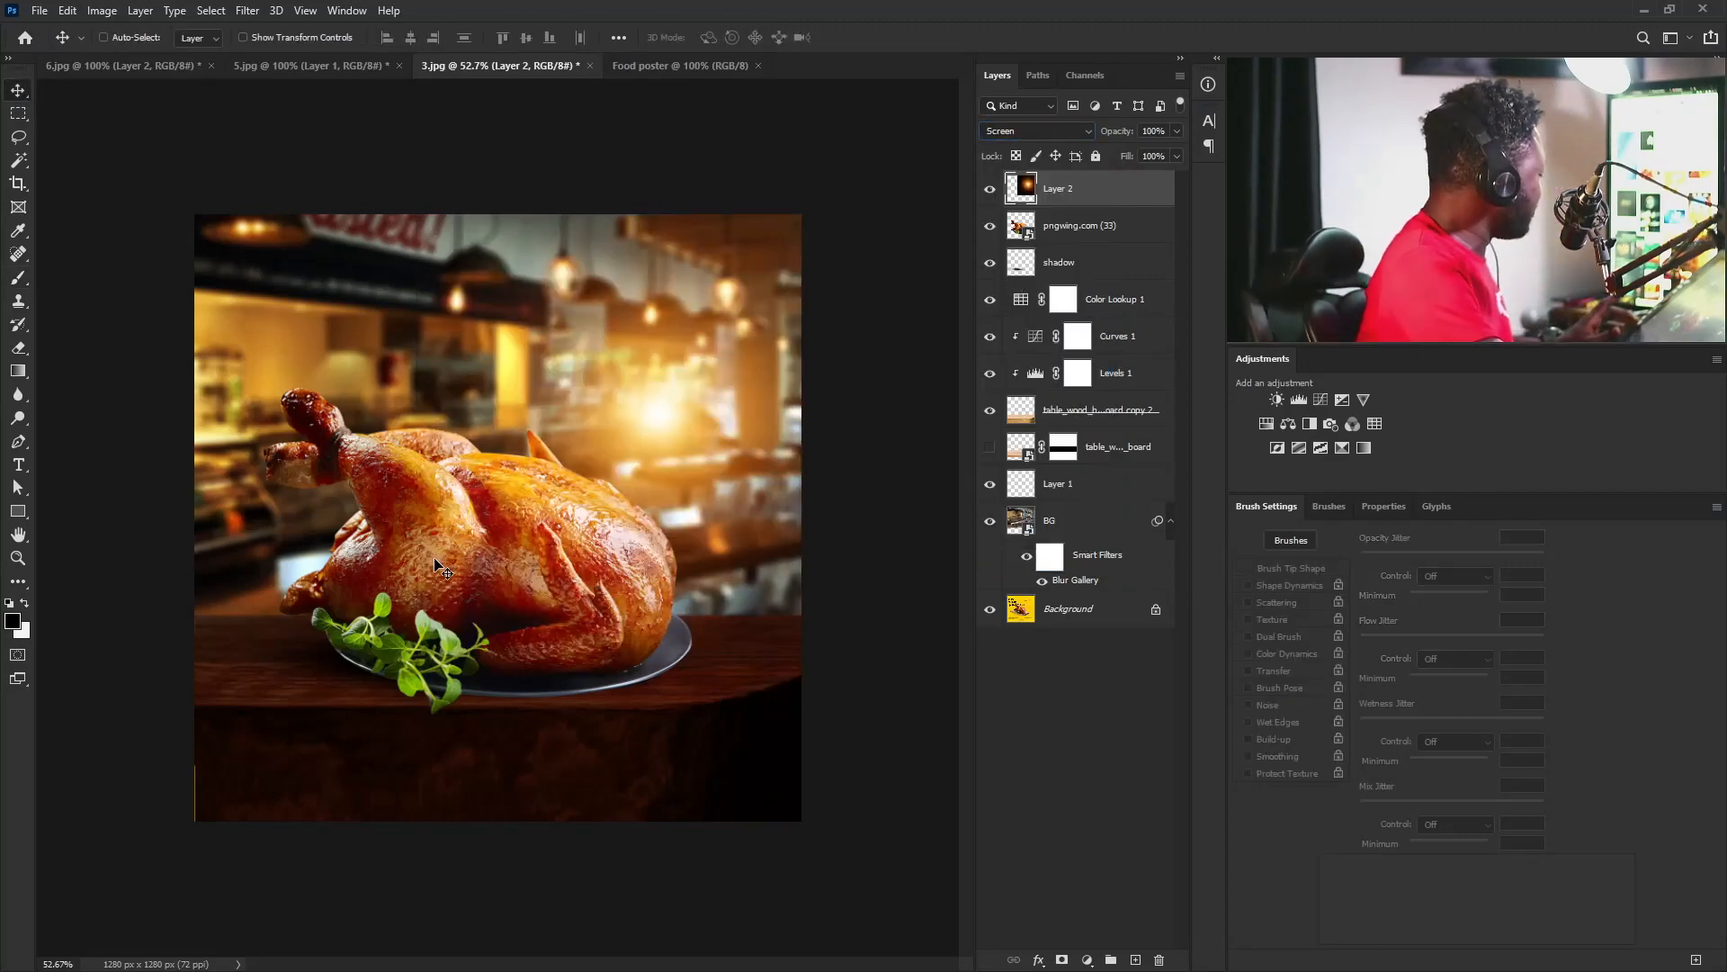
{"action": "key", "text": "ctrl+t"}
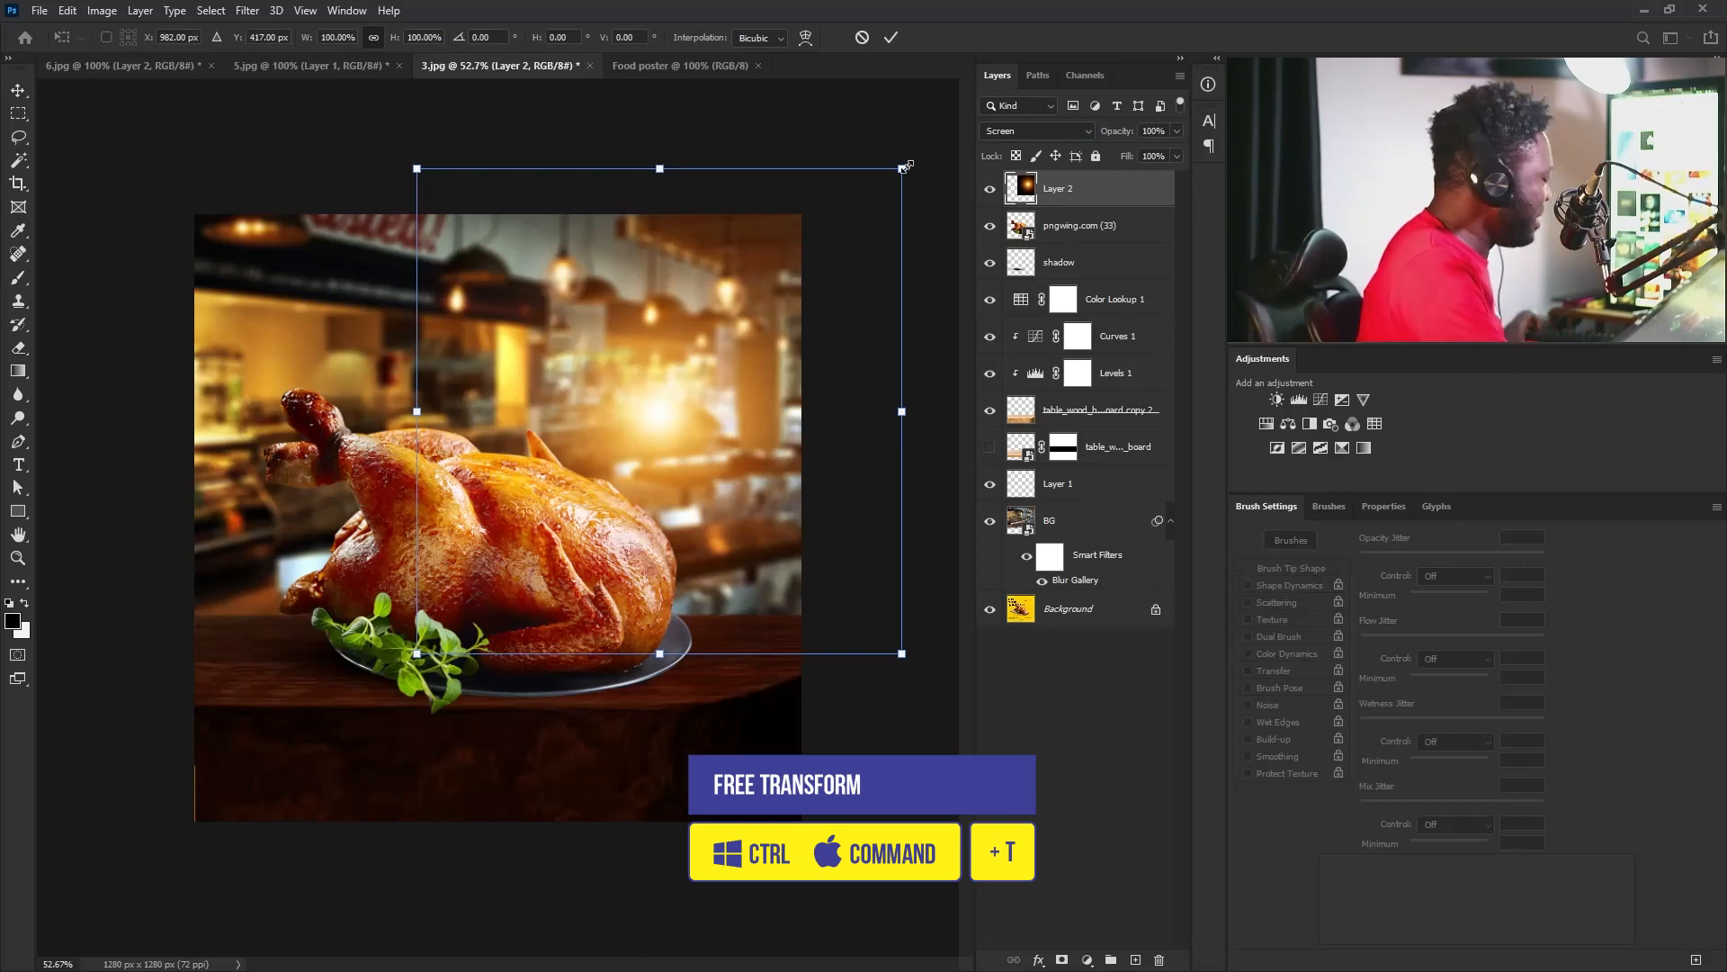
{"action": "left_click_drag", "start_coordinate": [905, 167], "coordinate": [1161, 36]}
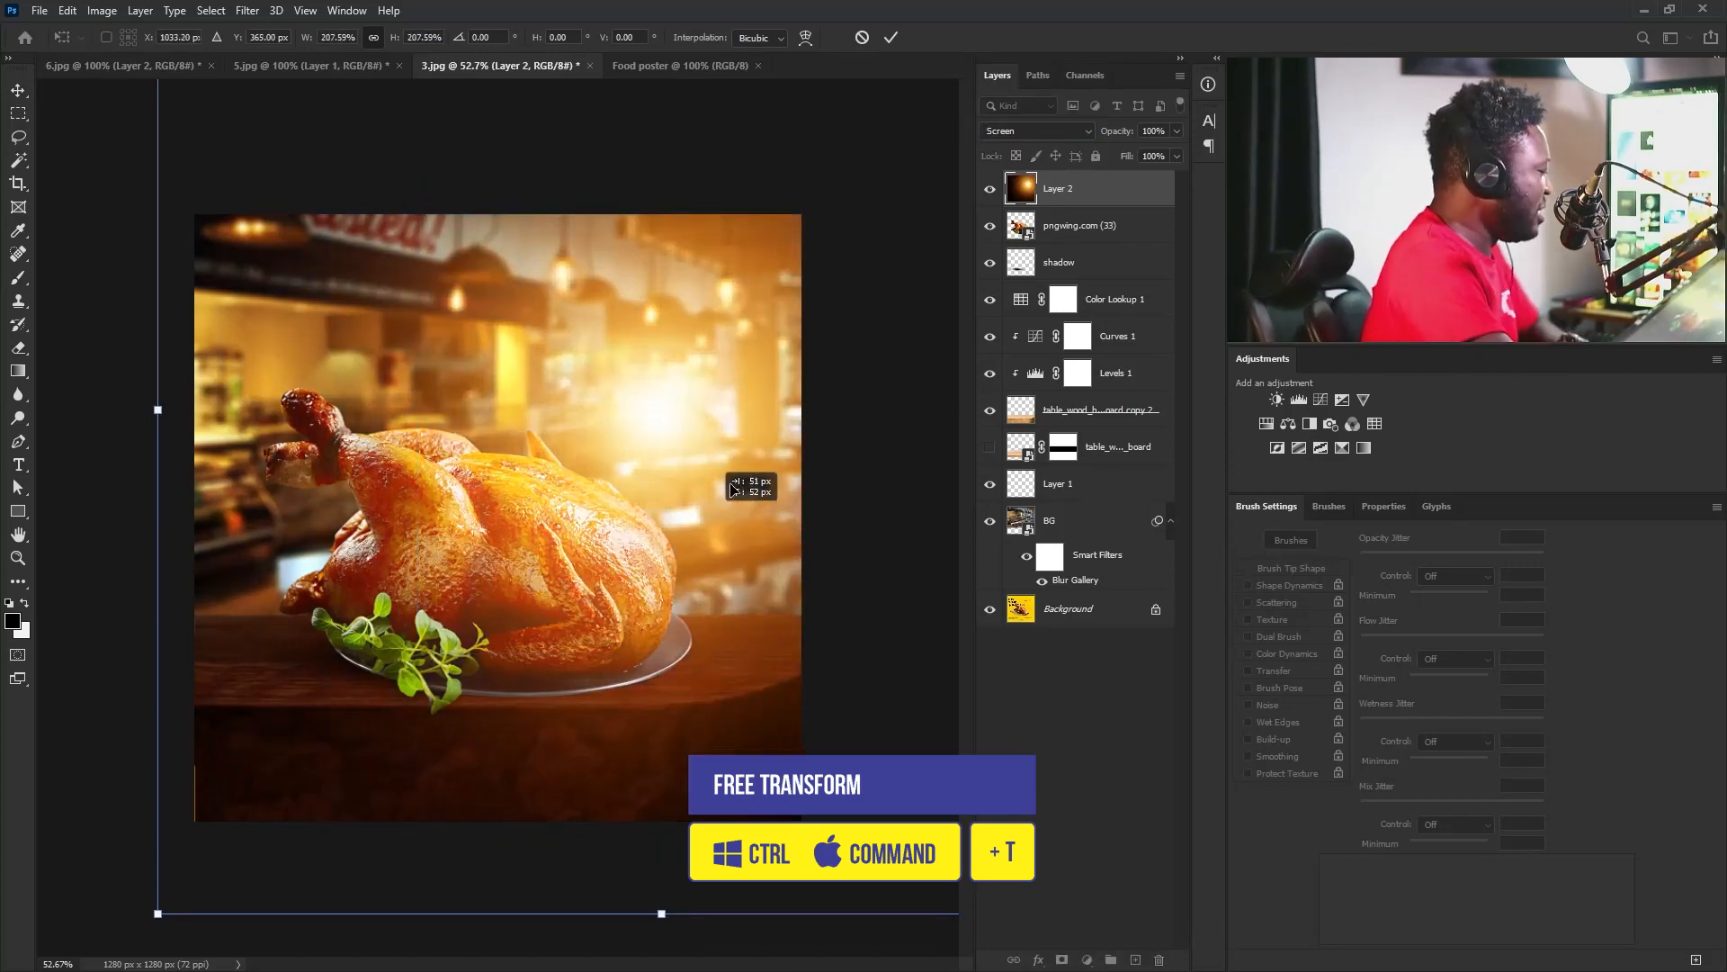
{"action": "left_click_drag", "start_coordinate": [733, 486], "coordinate": [854, 267]}
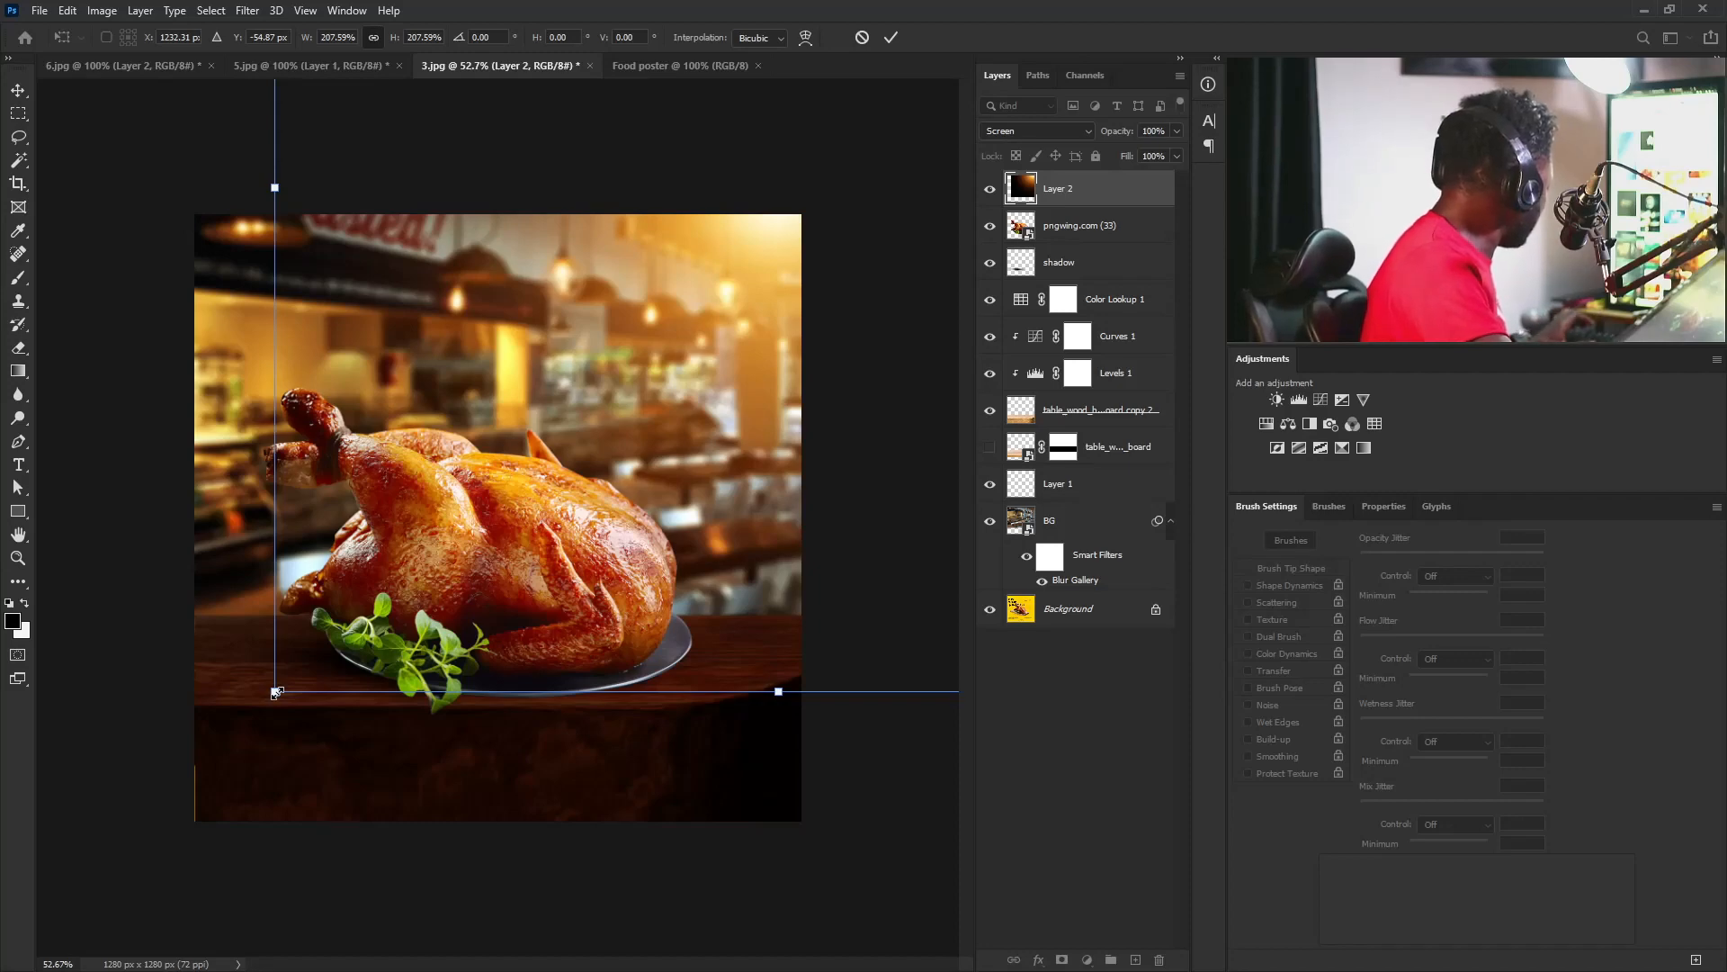
{"action": "left_click_drag", "start_coordinate": [275, 692], "coordinate": [167, 798]}
{"action": "key", "text": "Return"}
Try the flare at the poster's upper-left corner, return it to the upper-right corner and fine-tune its position.
{"action": "left_click_drag", "start_coordinate": [823, 301], "coordinate": [196, 302]}
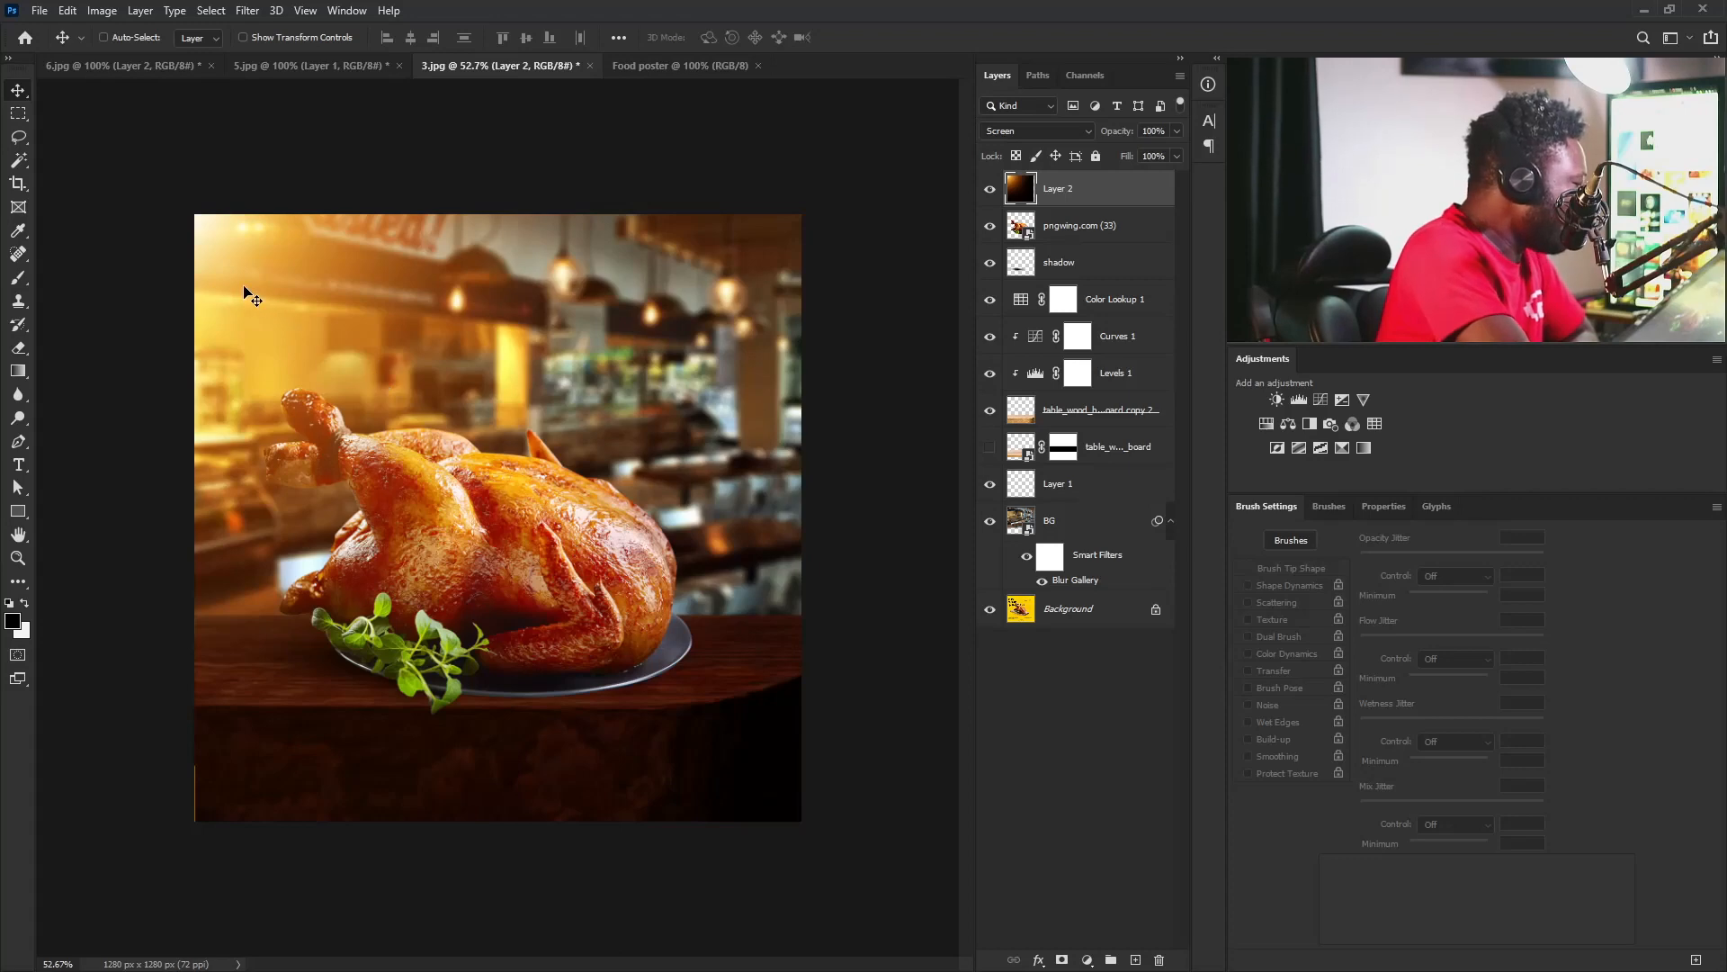
{"action": "left_click_drag", "start_coordinate": [261, 294], "coordinate": [837, 263]}
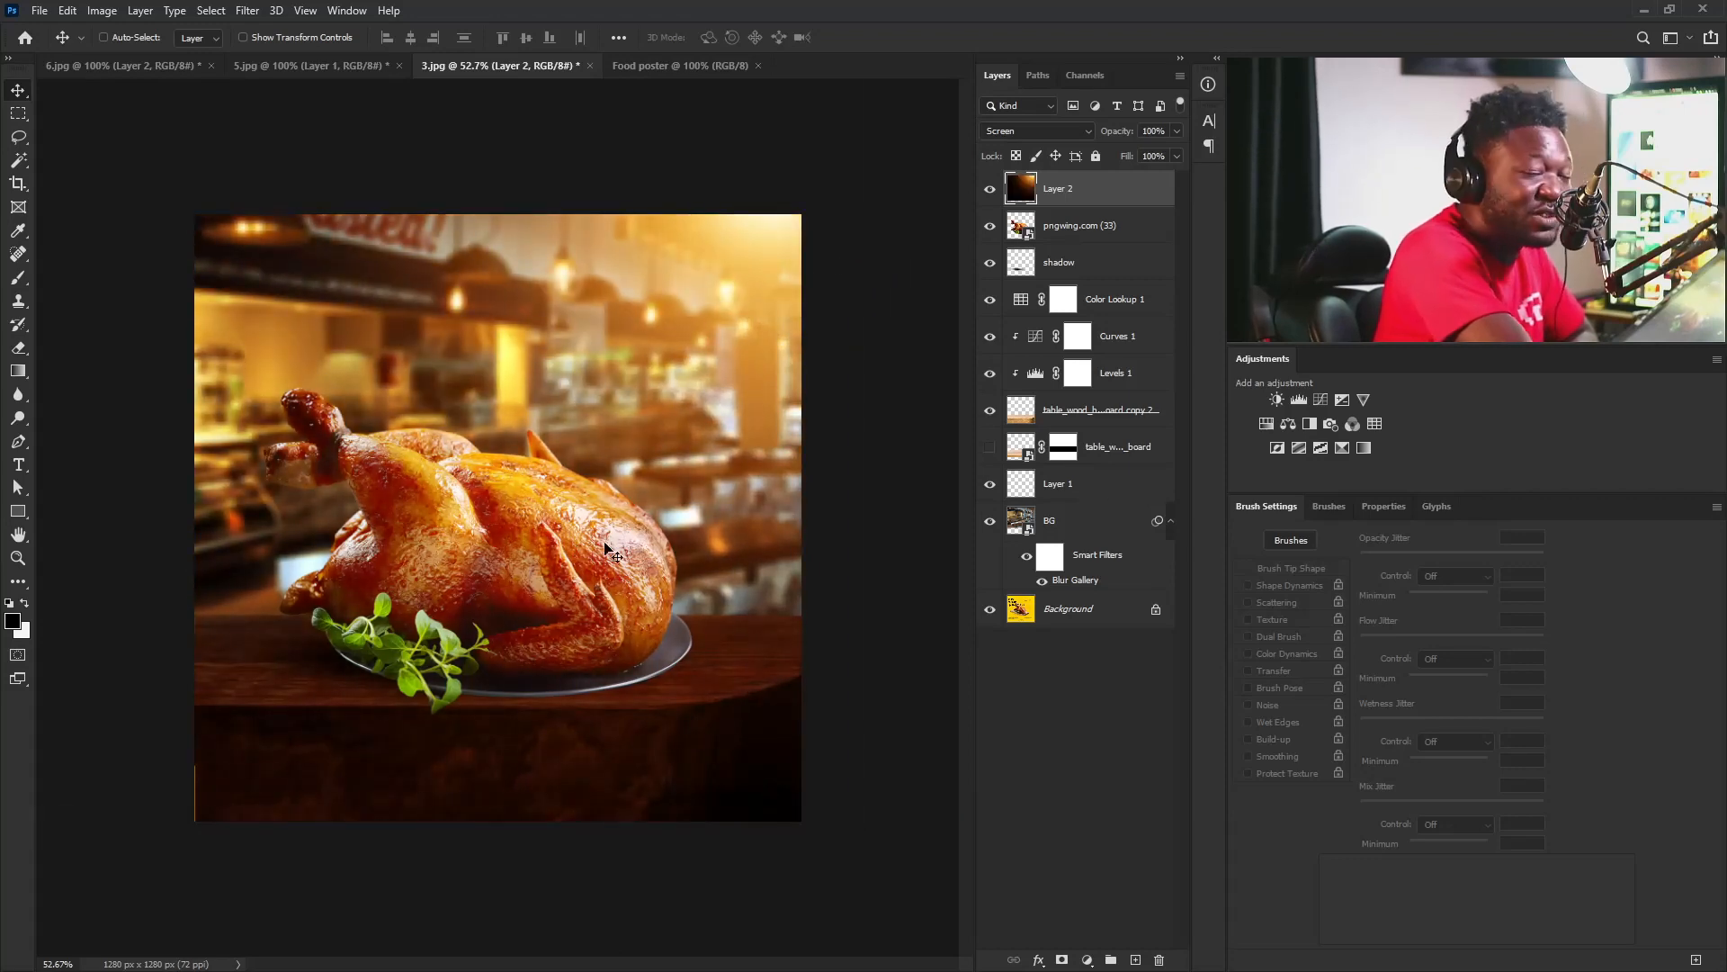
{"action": "left_click_drag", "start_coordinate": [629, 424], "coordinate": [738, 417]}
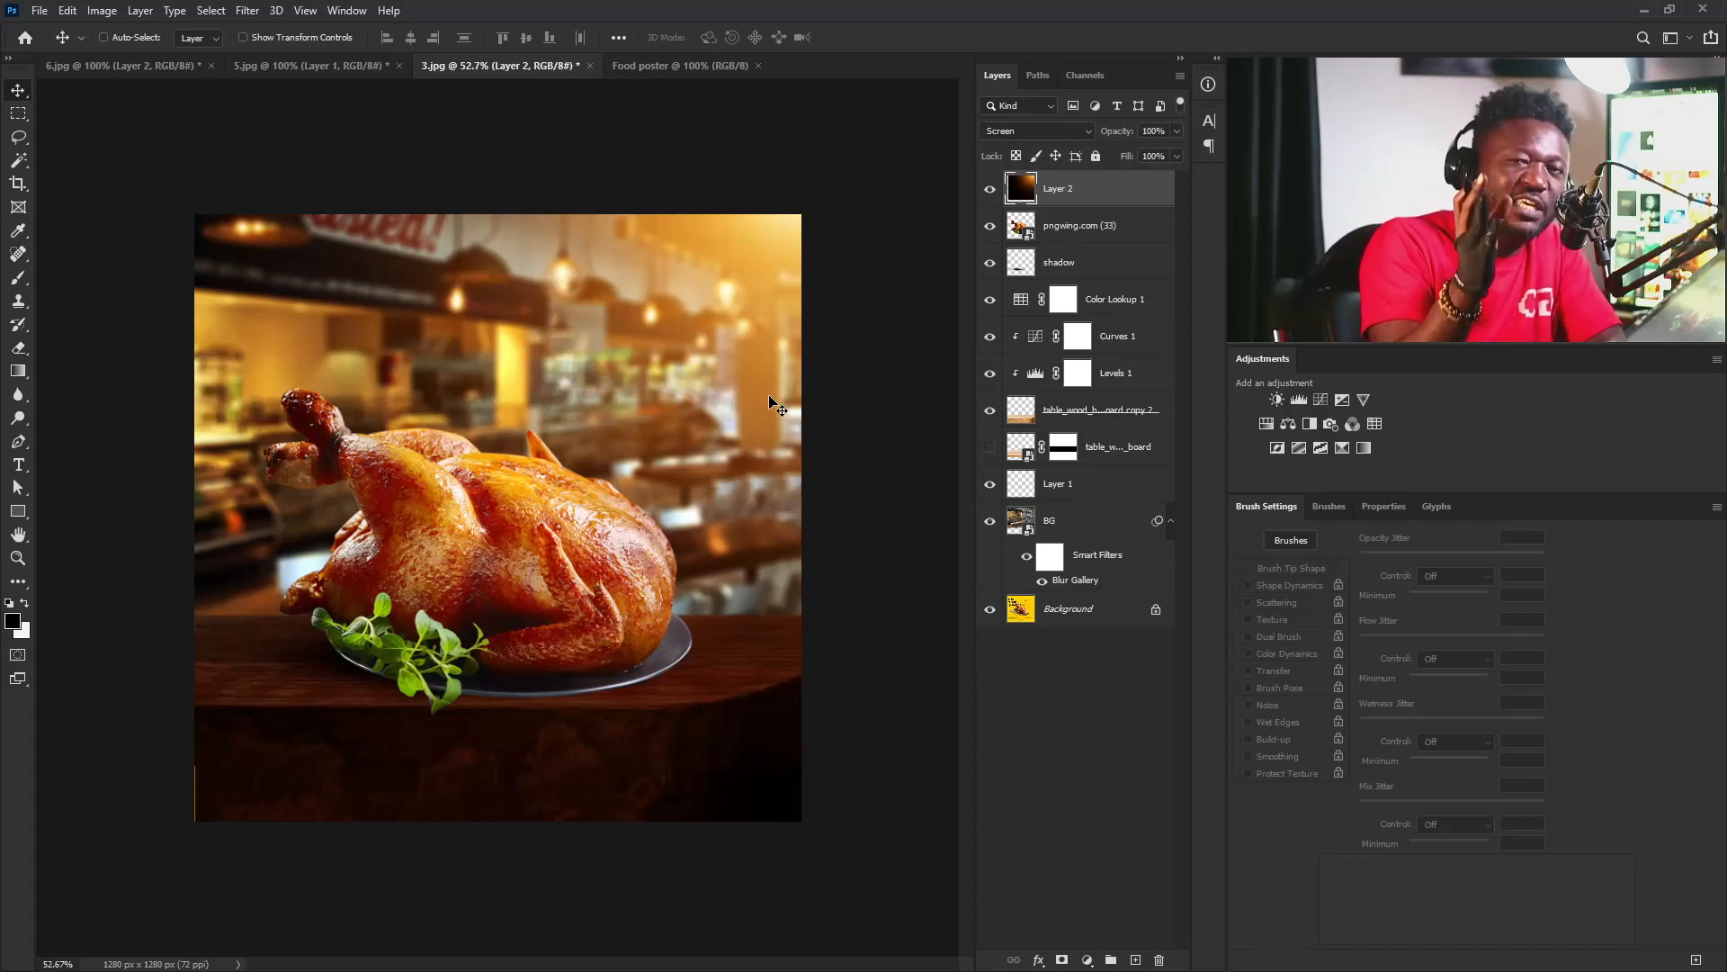
{"action": "left_click_drag", "start_coordinate": [776, 248], "coordinate": [774, 282]}
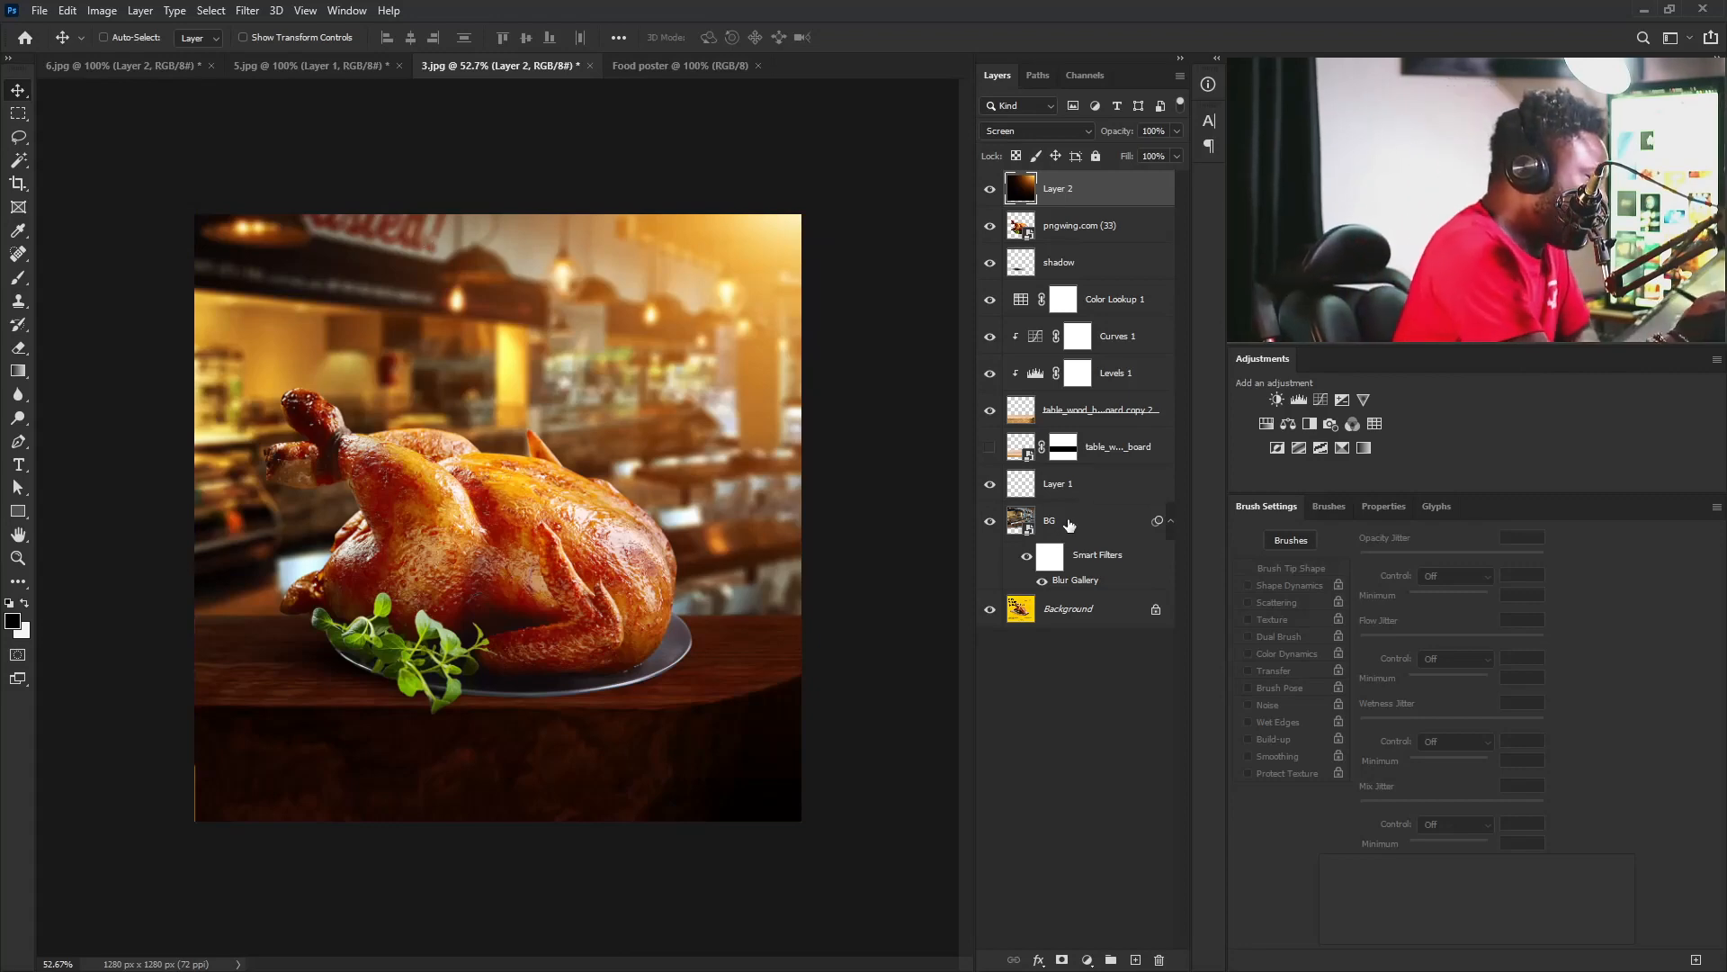
Add a Hue/Saturation adjustment above Color Lookup 1 with Saturation at -13, and compare the image with and without it.
{"action": "left_click", "coordinate": [1070, 526]}
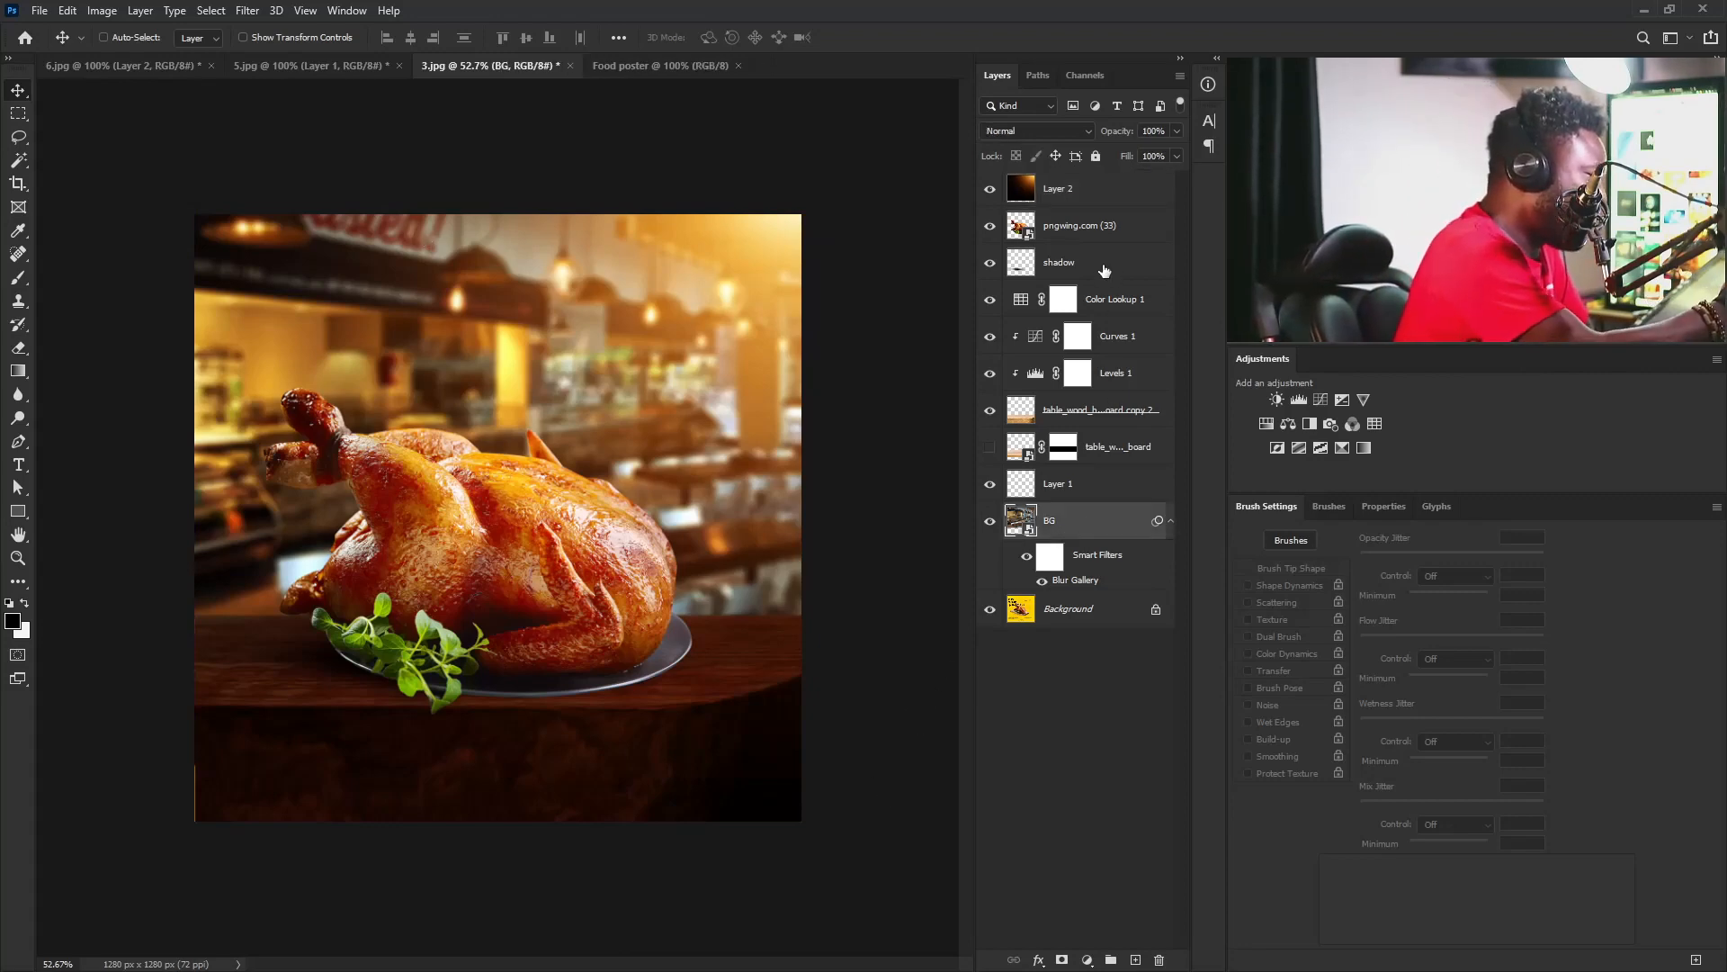
{"action": "left_click", "coordinate": [1134, 336]}
{"action": "left_click", "coordinate": [1135, 304]}
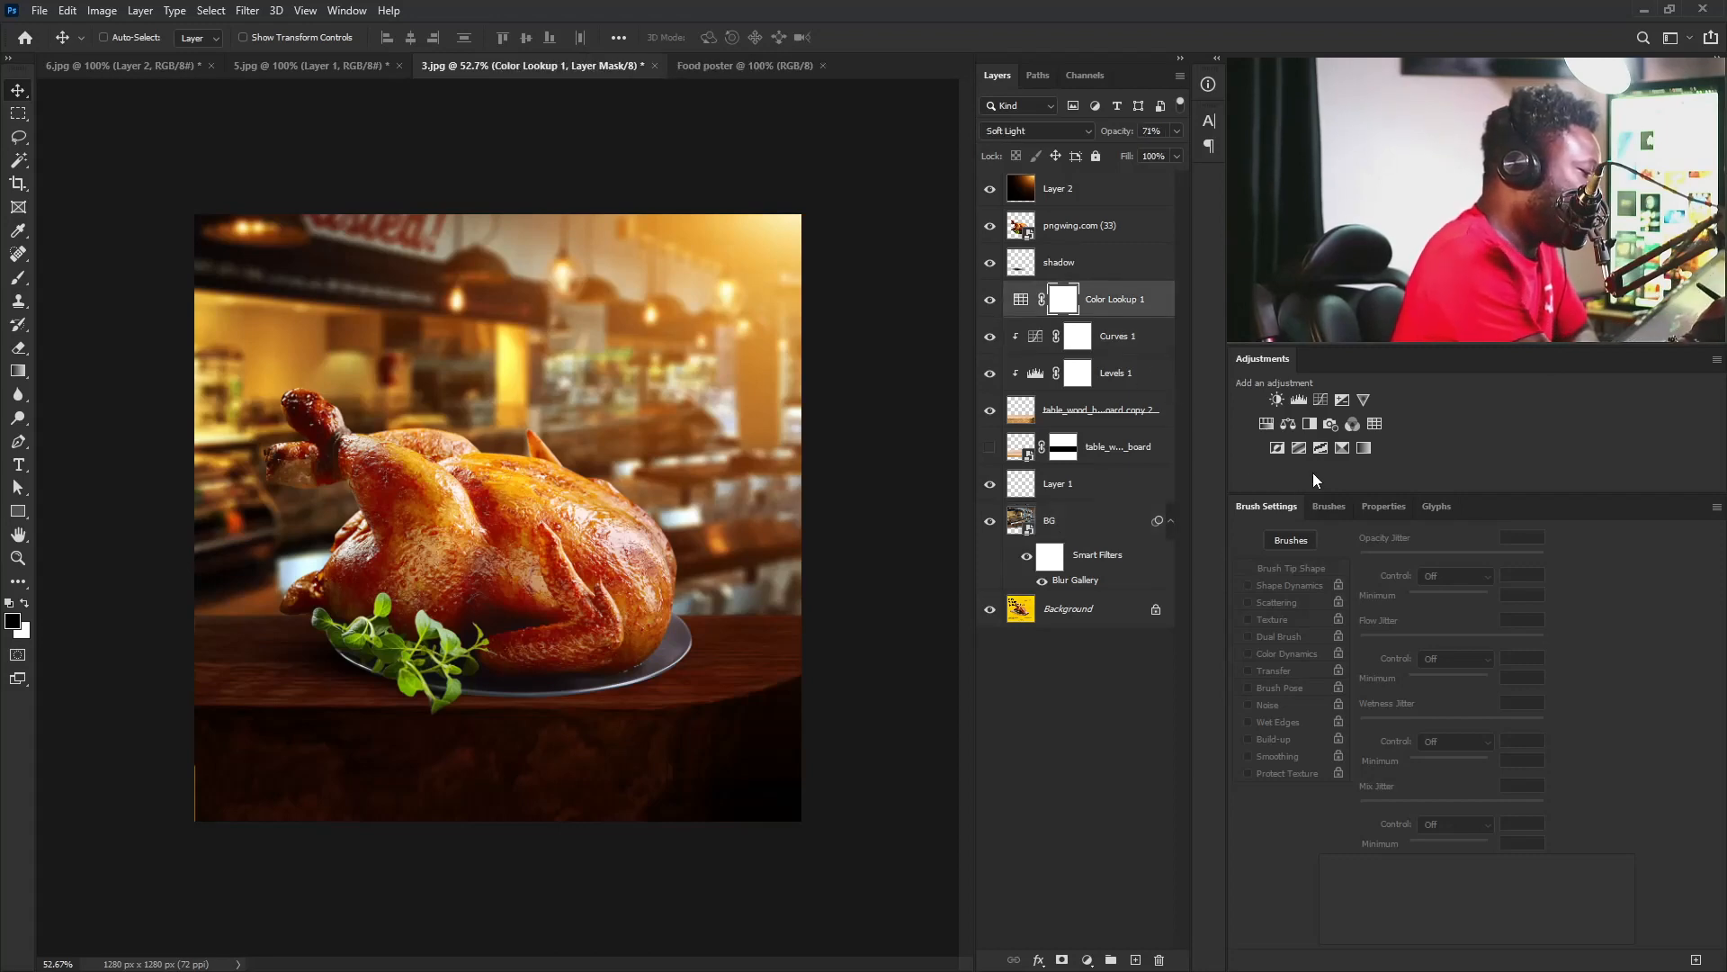
{"action": "left_click", "coordinate": [1266, 423]}
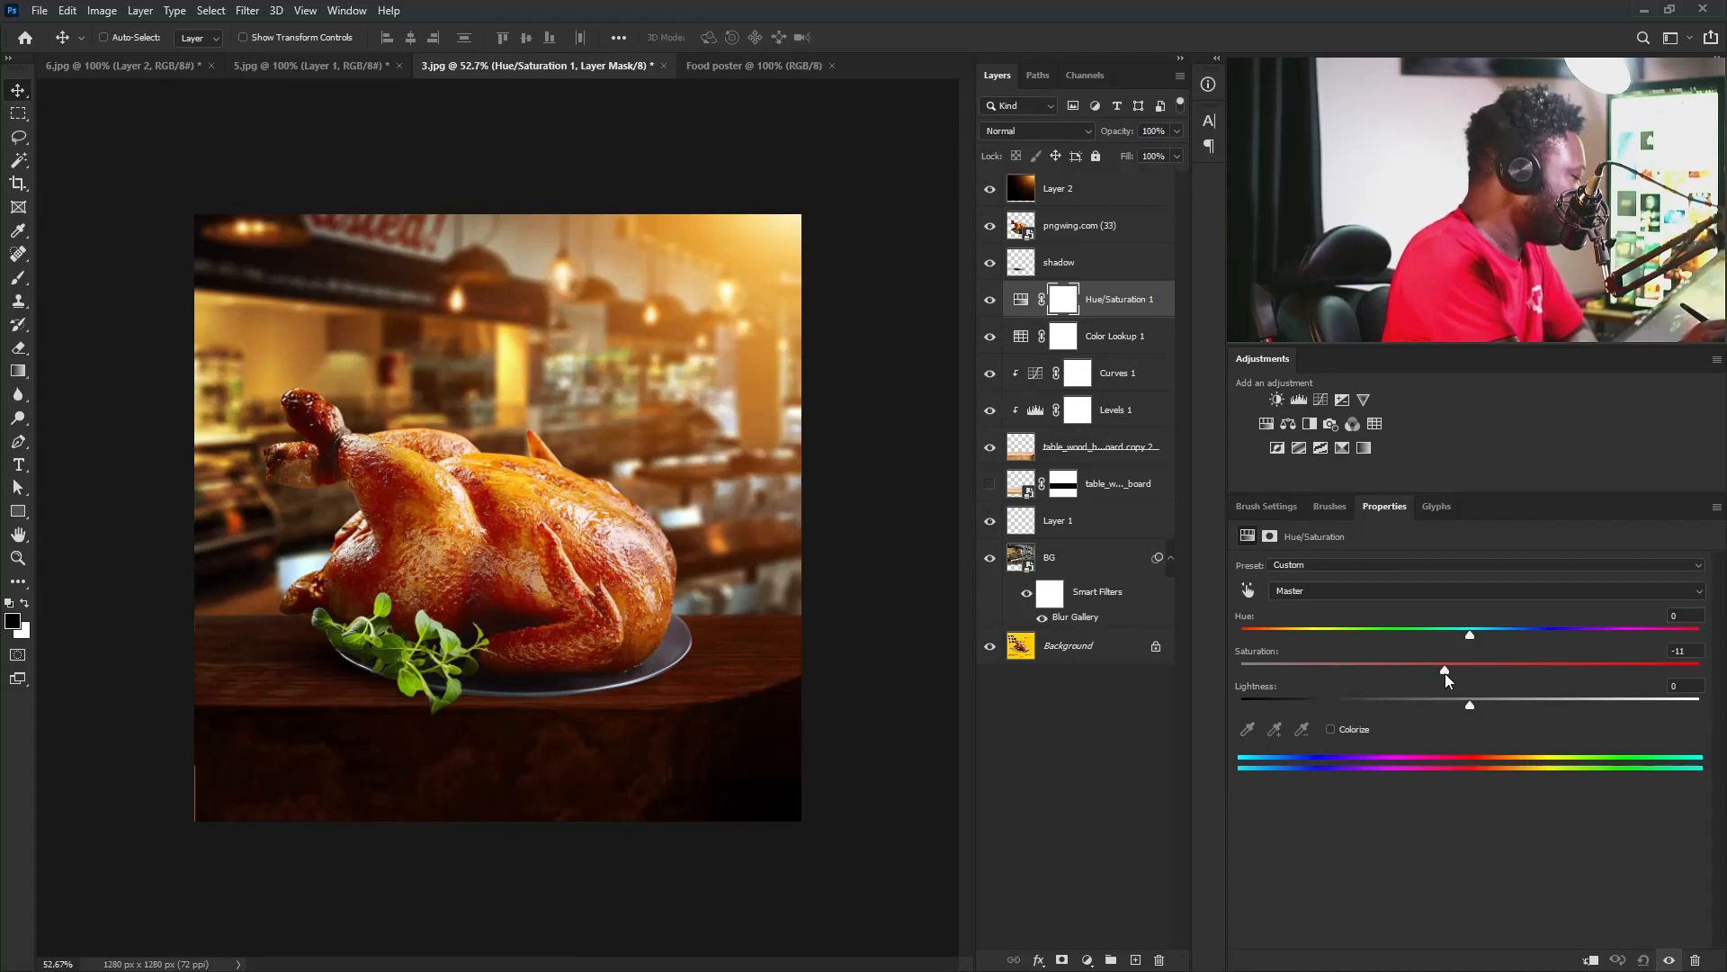
{"action": "left_click_drag", "start_coordinate": [1445, 673], "coordinate": [1441, 673]}
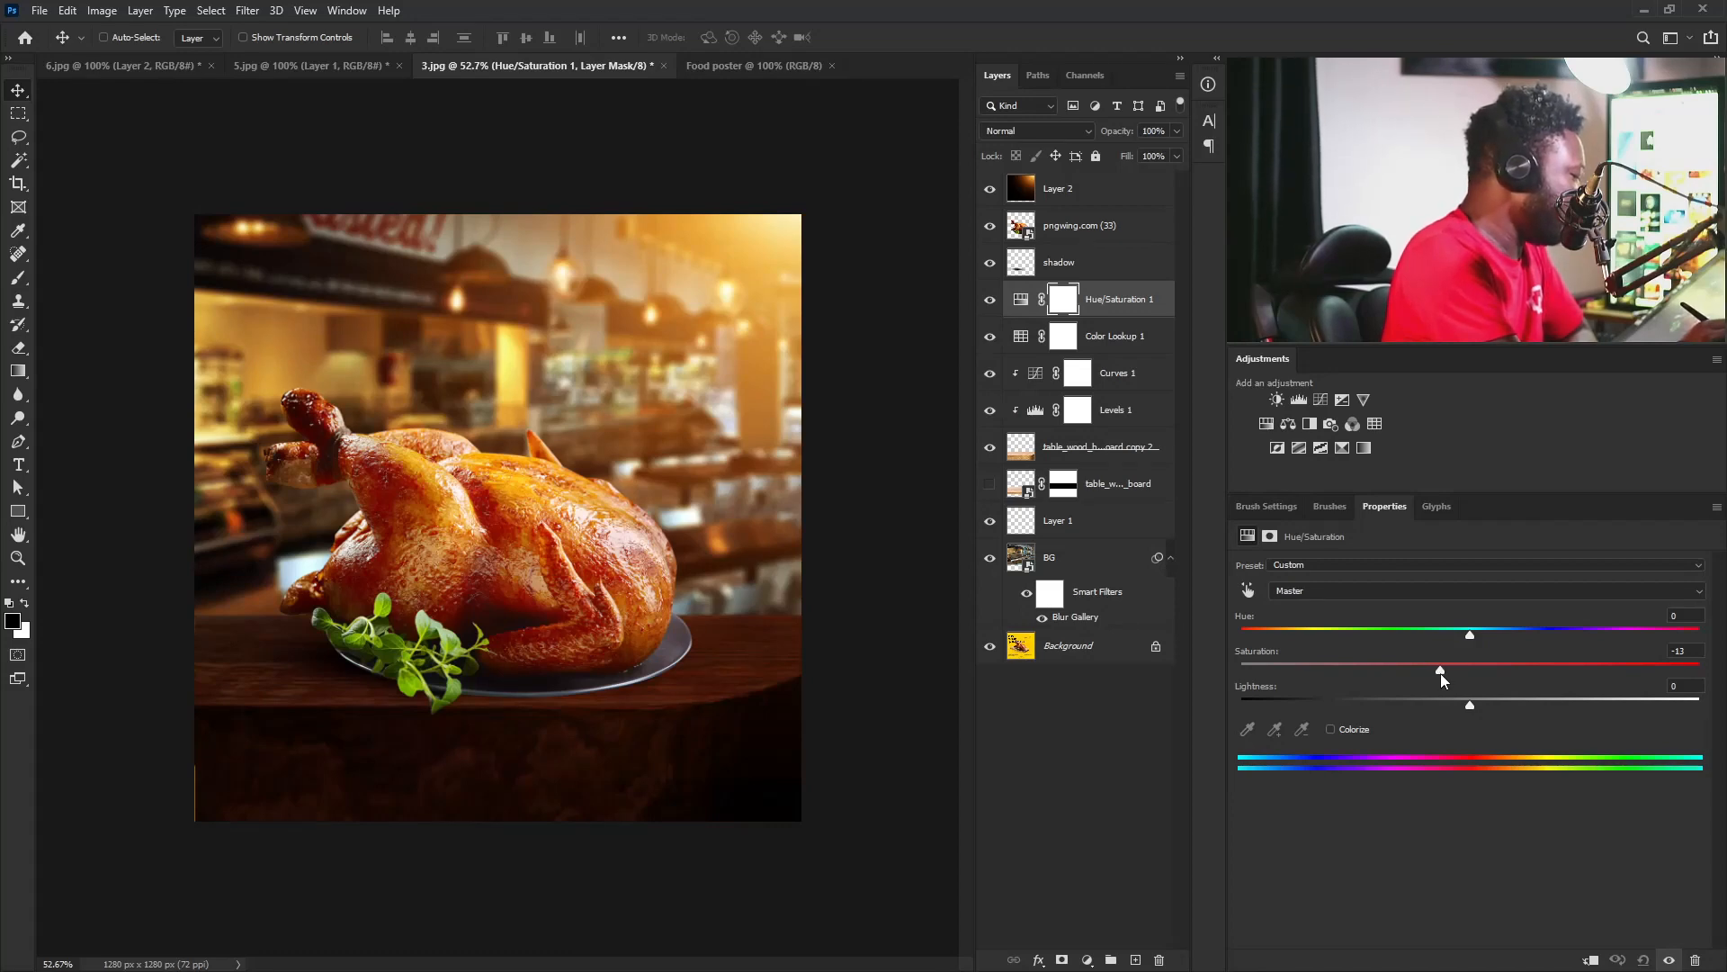
{"action": "left_click", "coordinate": [992, 302]}
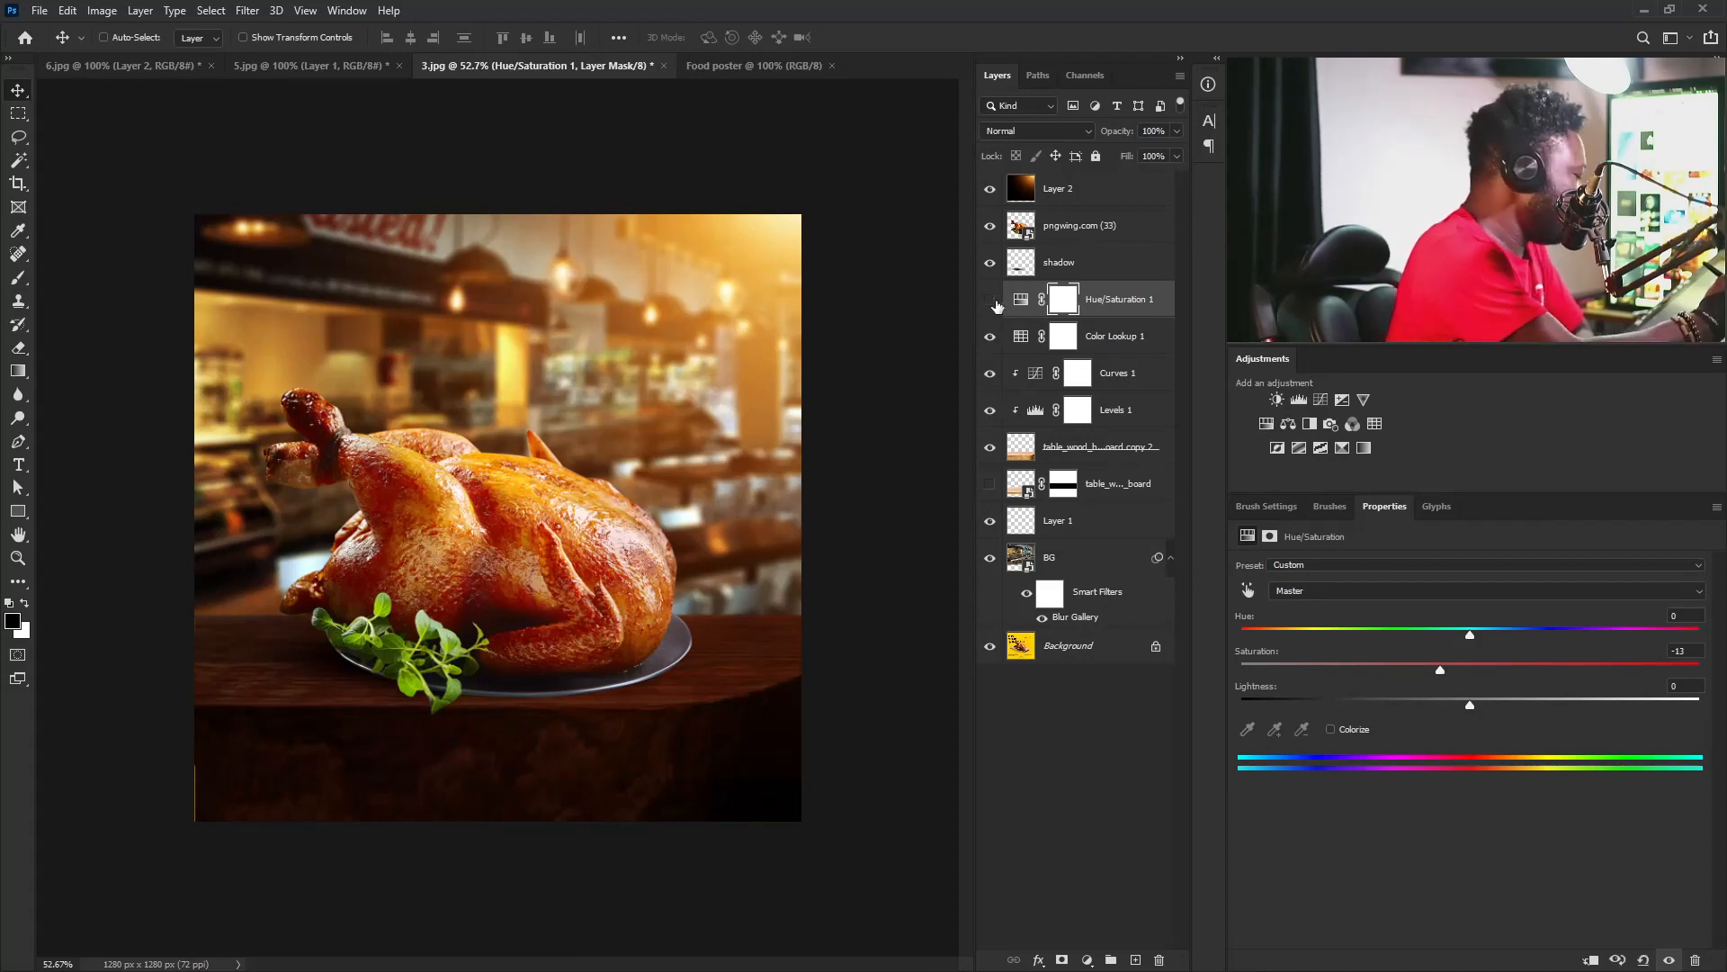
{"action": "left_click", "coordinate": [990, 300]}
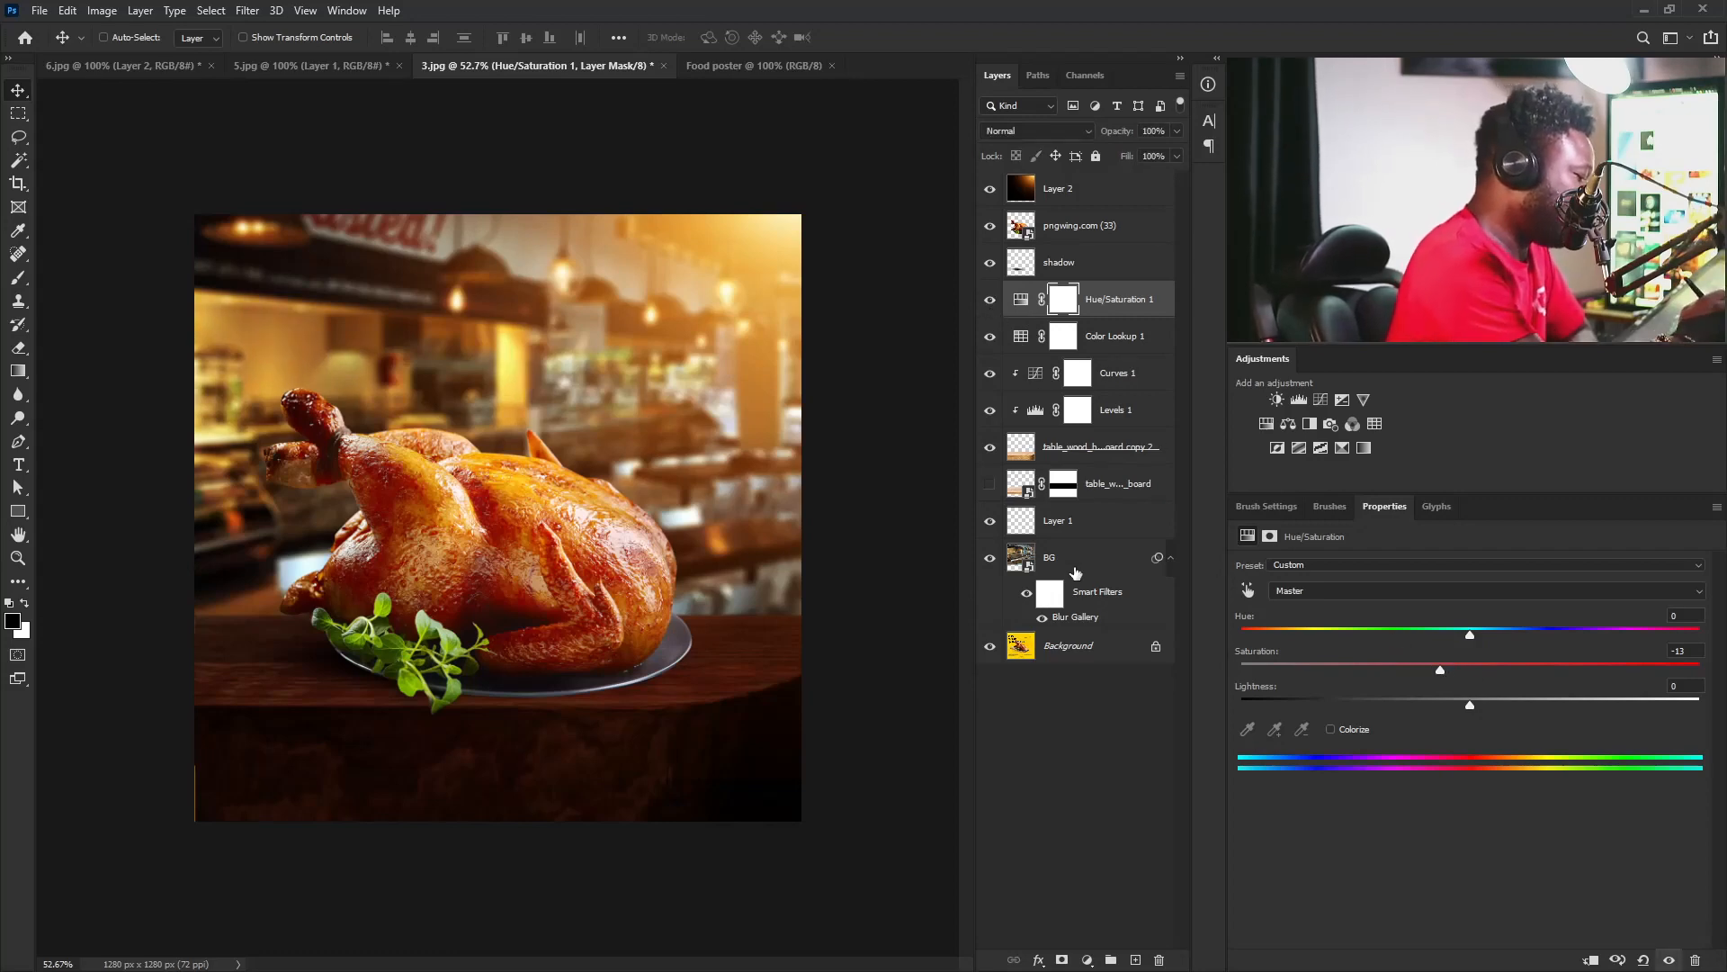
Darken the restaurant background with a Curves adjustment directly above the BG layer, moving the white point to input 253, output 159.
{"action": "left_click", "coordinate": [1075, 572]}
{"action": "left_click", "coordinate": [1321, 399]}
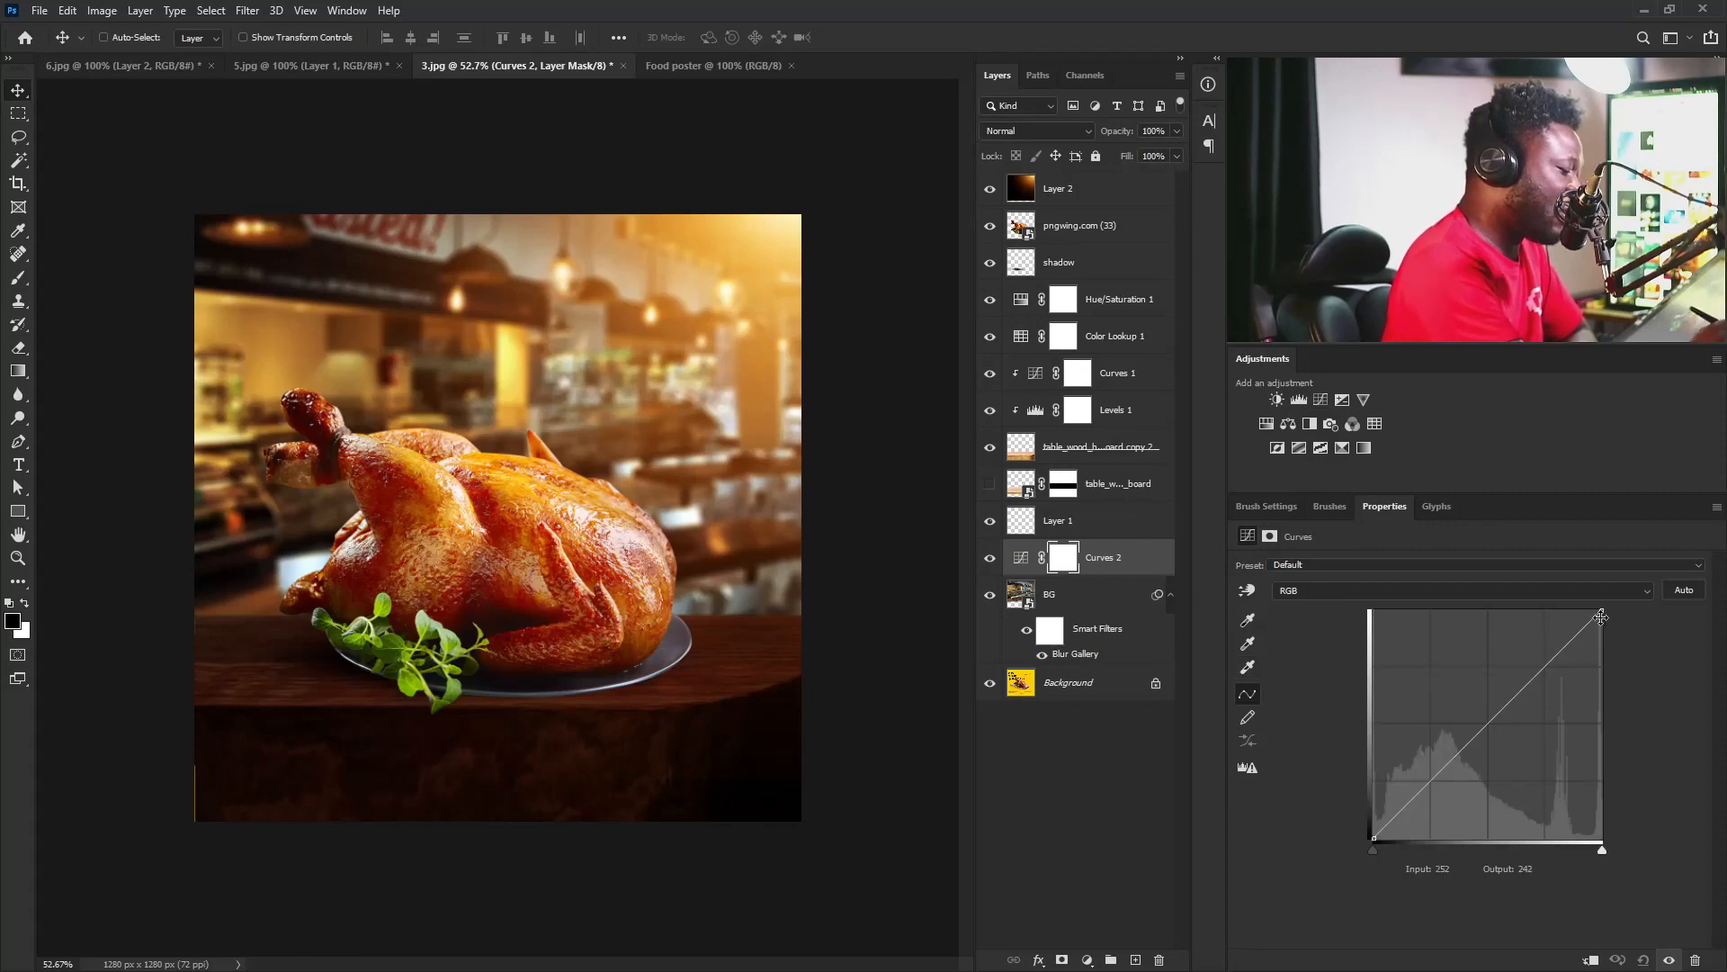
{"action": "left_click_drag", "start_coordinate": [1601, 616], "coordinate": [1605, 701]}
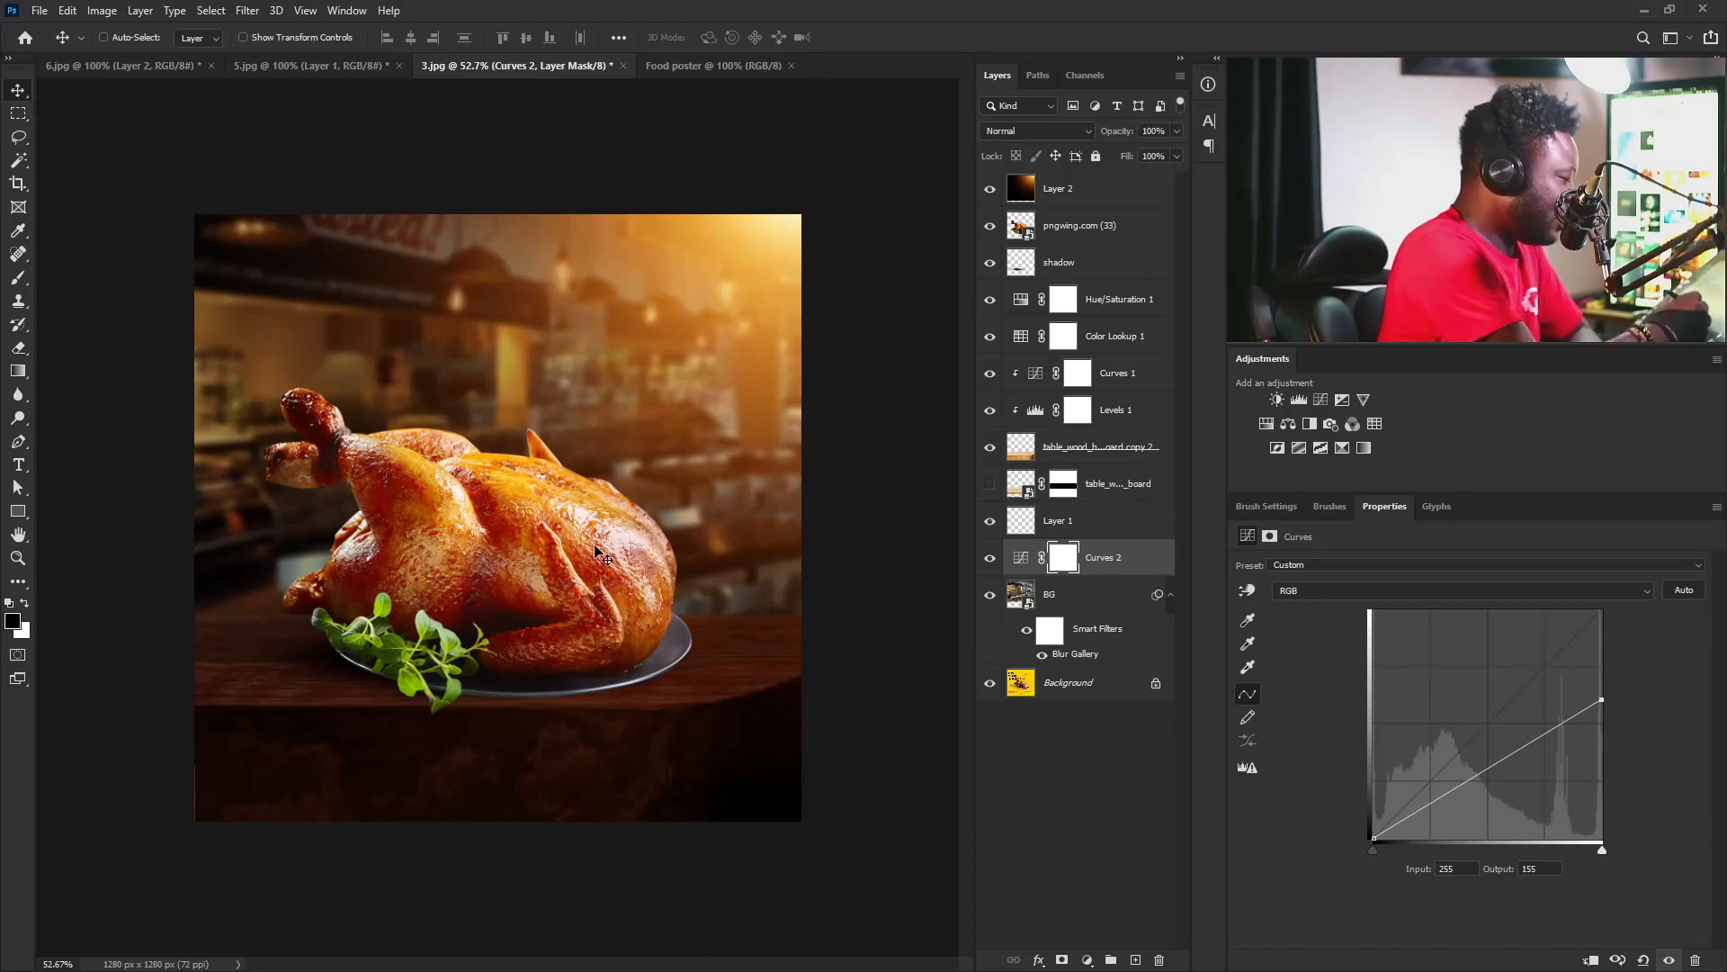
{"action": "left_click_drag", "start_coordinate": [1602, 700], "coordinate": [1600, 695]}
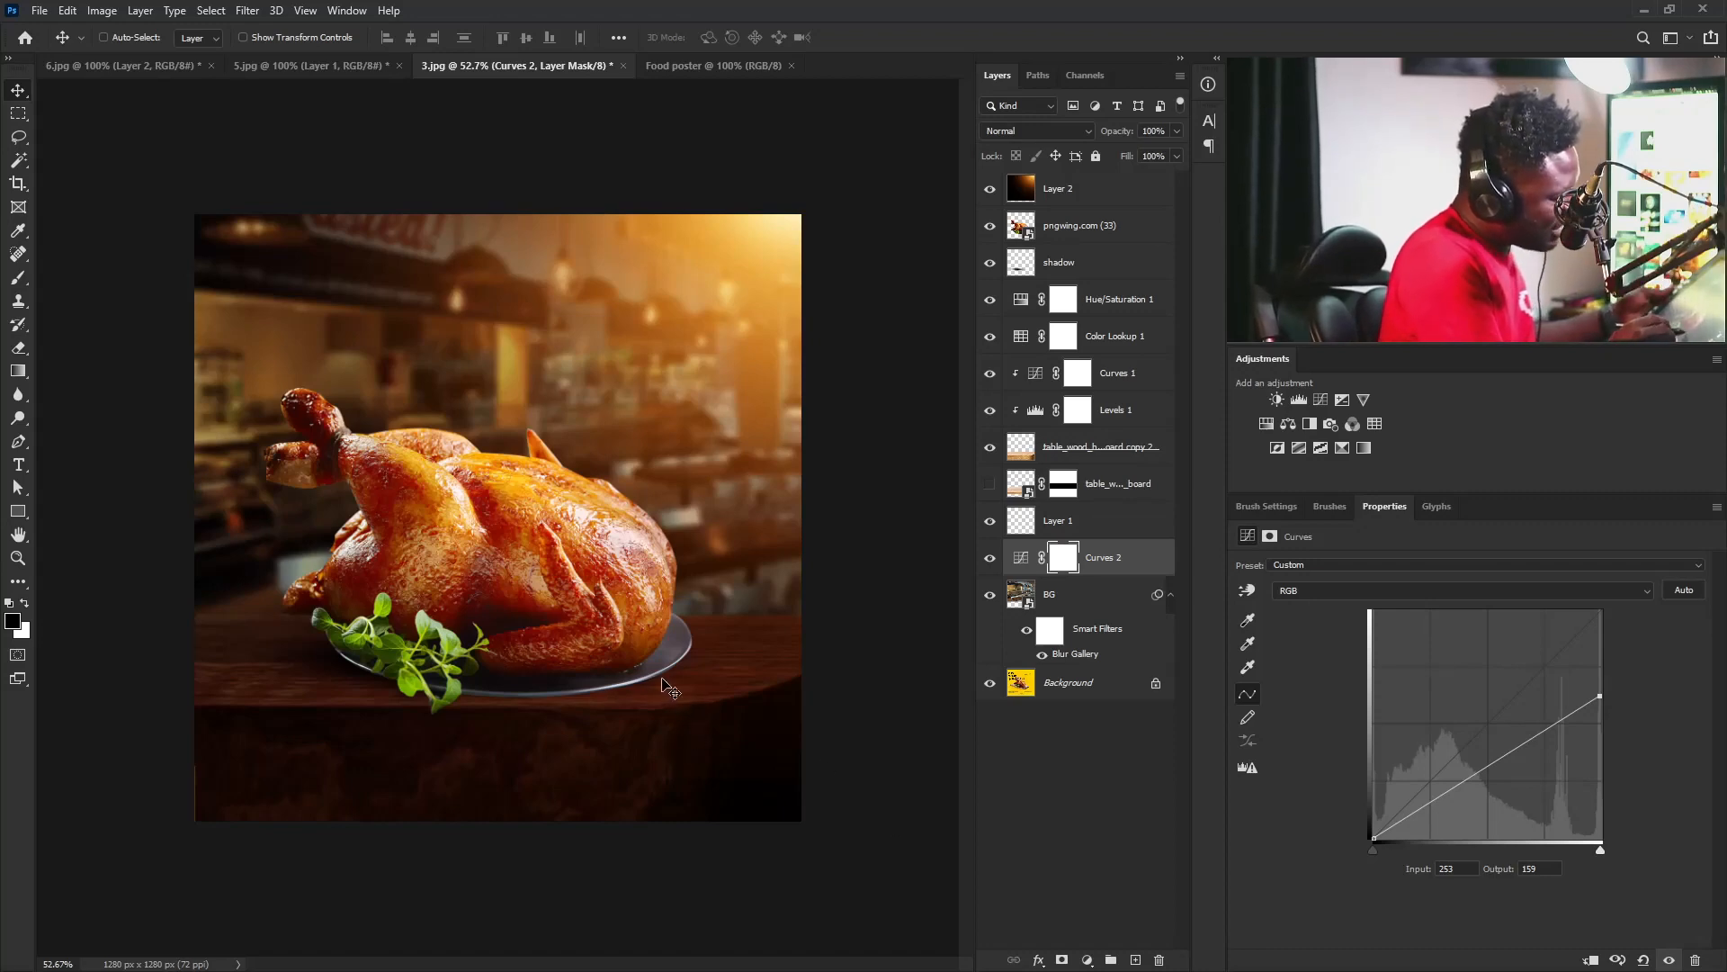
Select the shadow layer and set the Brush to the 30 px soft round tip with its roundness flattened to 37%.
{"action": "left_click", "coordinate": [761, 635], "text": "ctrl"}
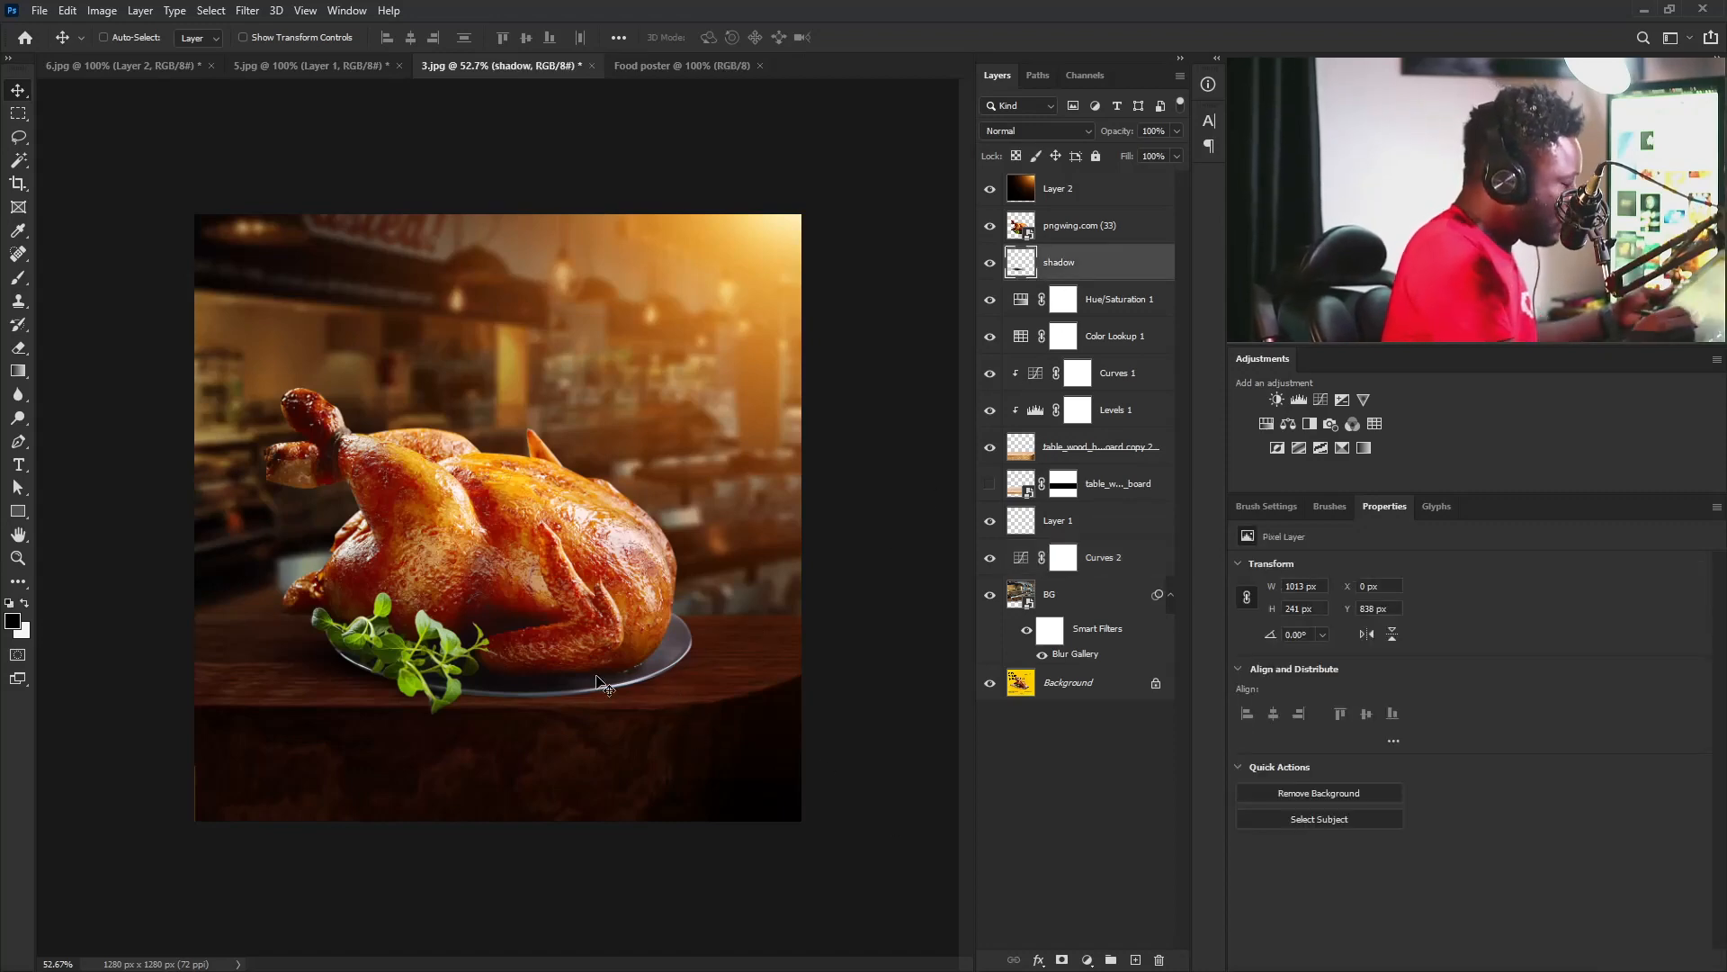
{"action": "left_click", "coordinate": [18, 277]}
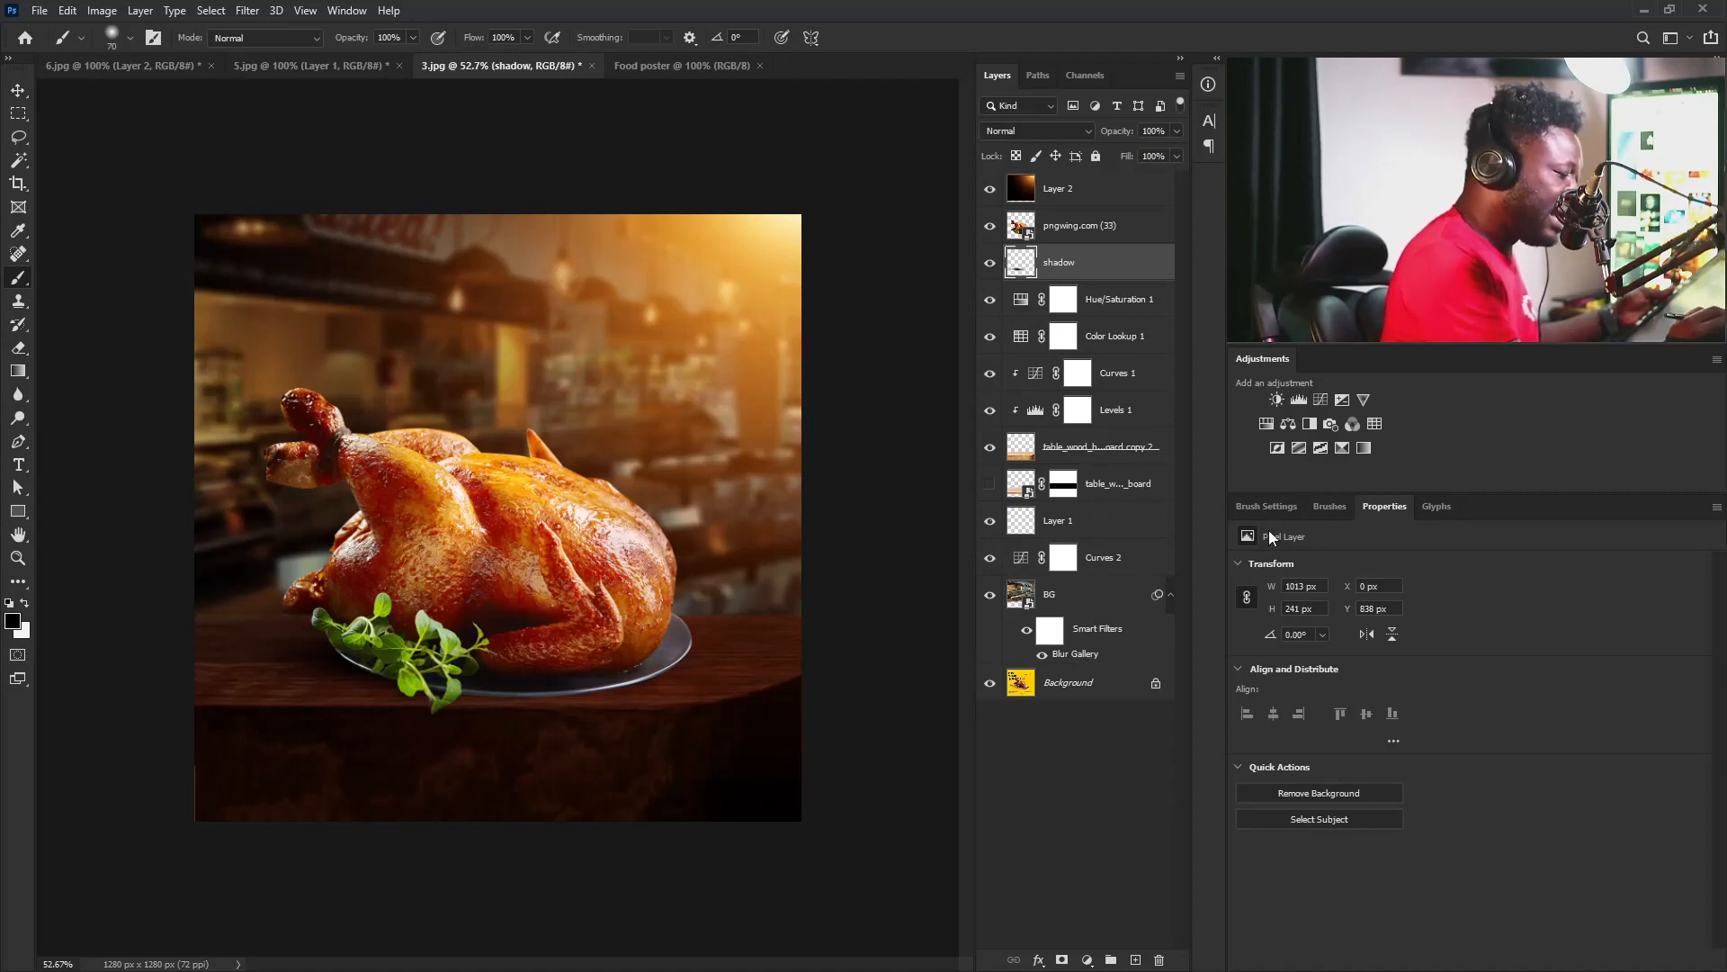
{"action": "left_click", "coordinate": [1281, 506]}
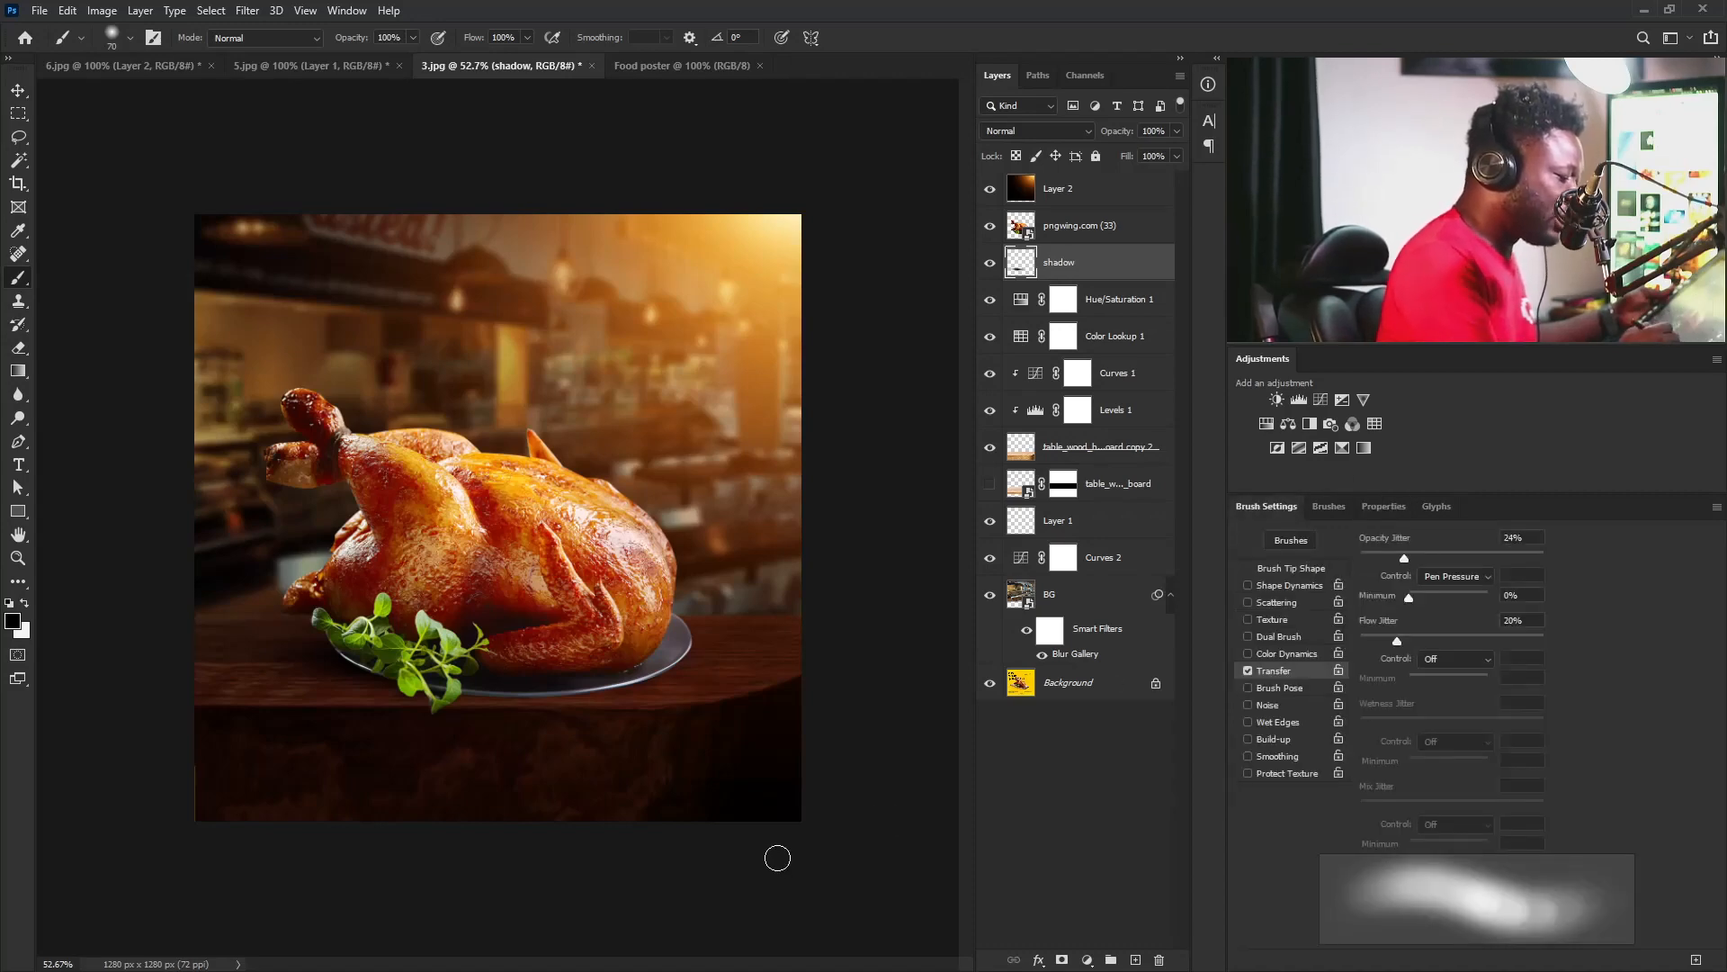
{"action": "left_click", "coordinate": [1296, 569]}
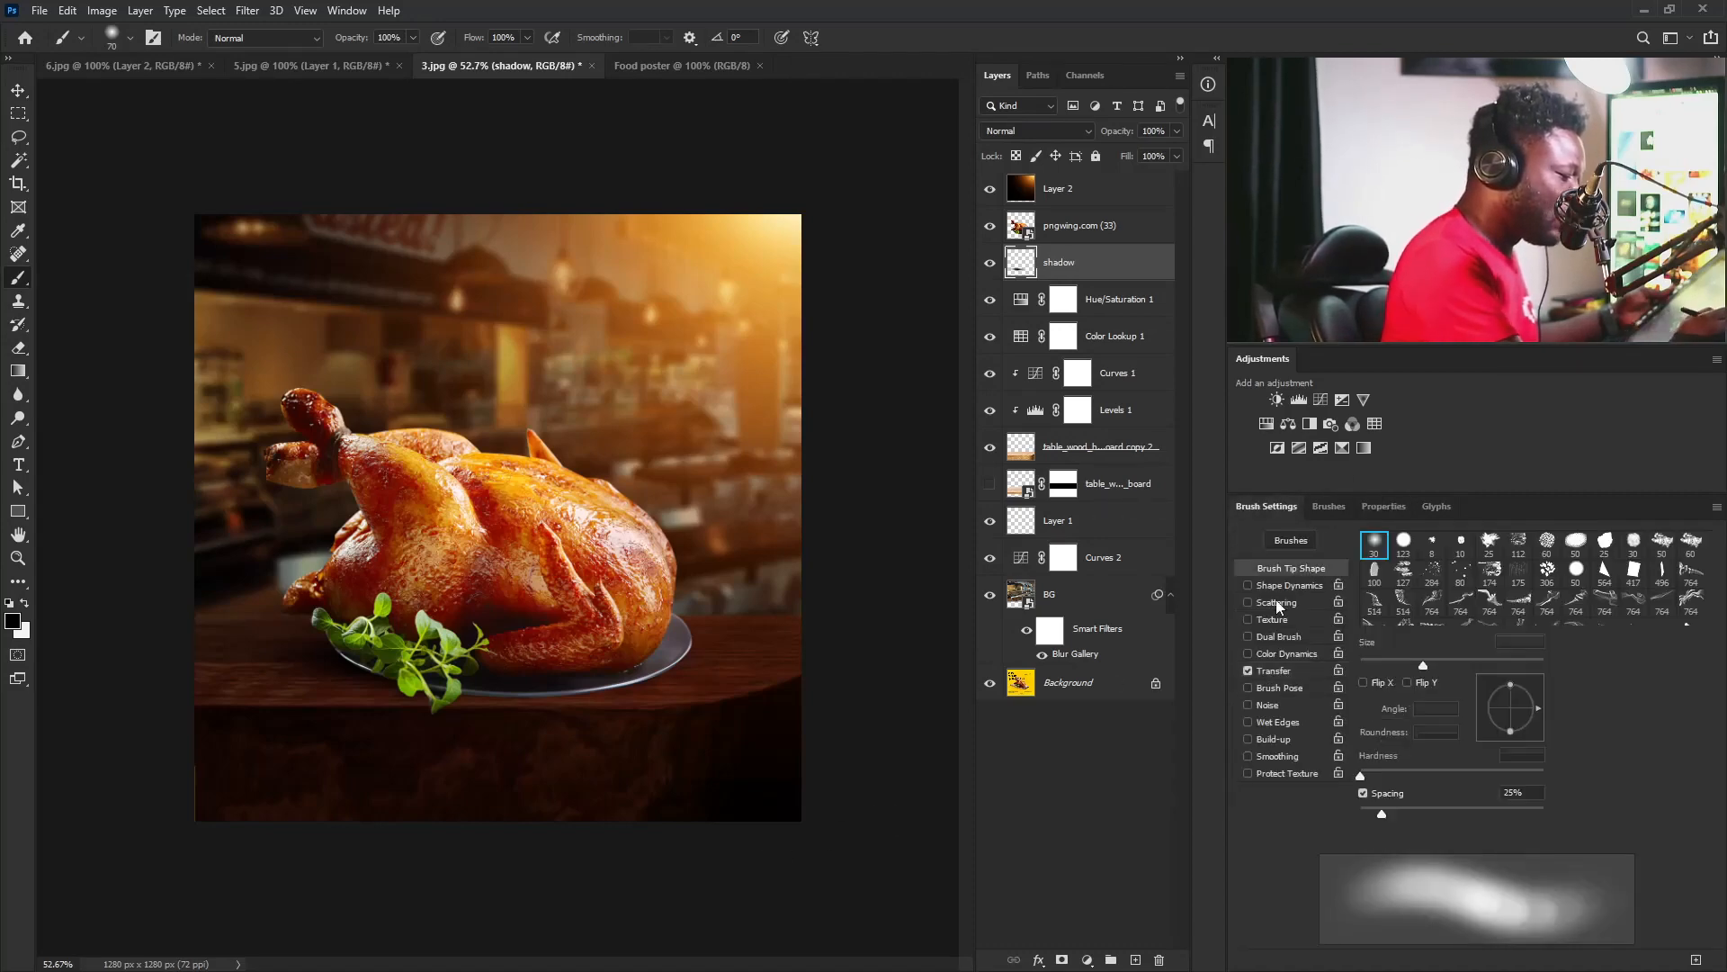
{"action": "left_click", "coordinate": [1374, 542]}
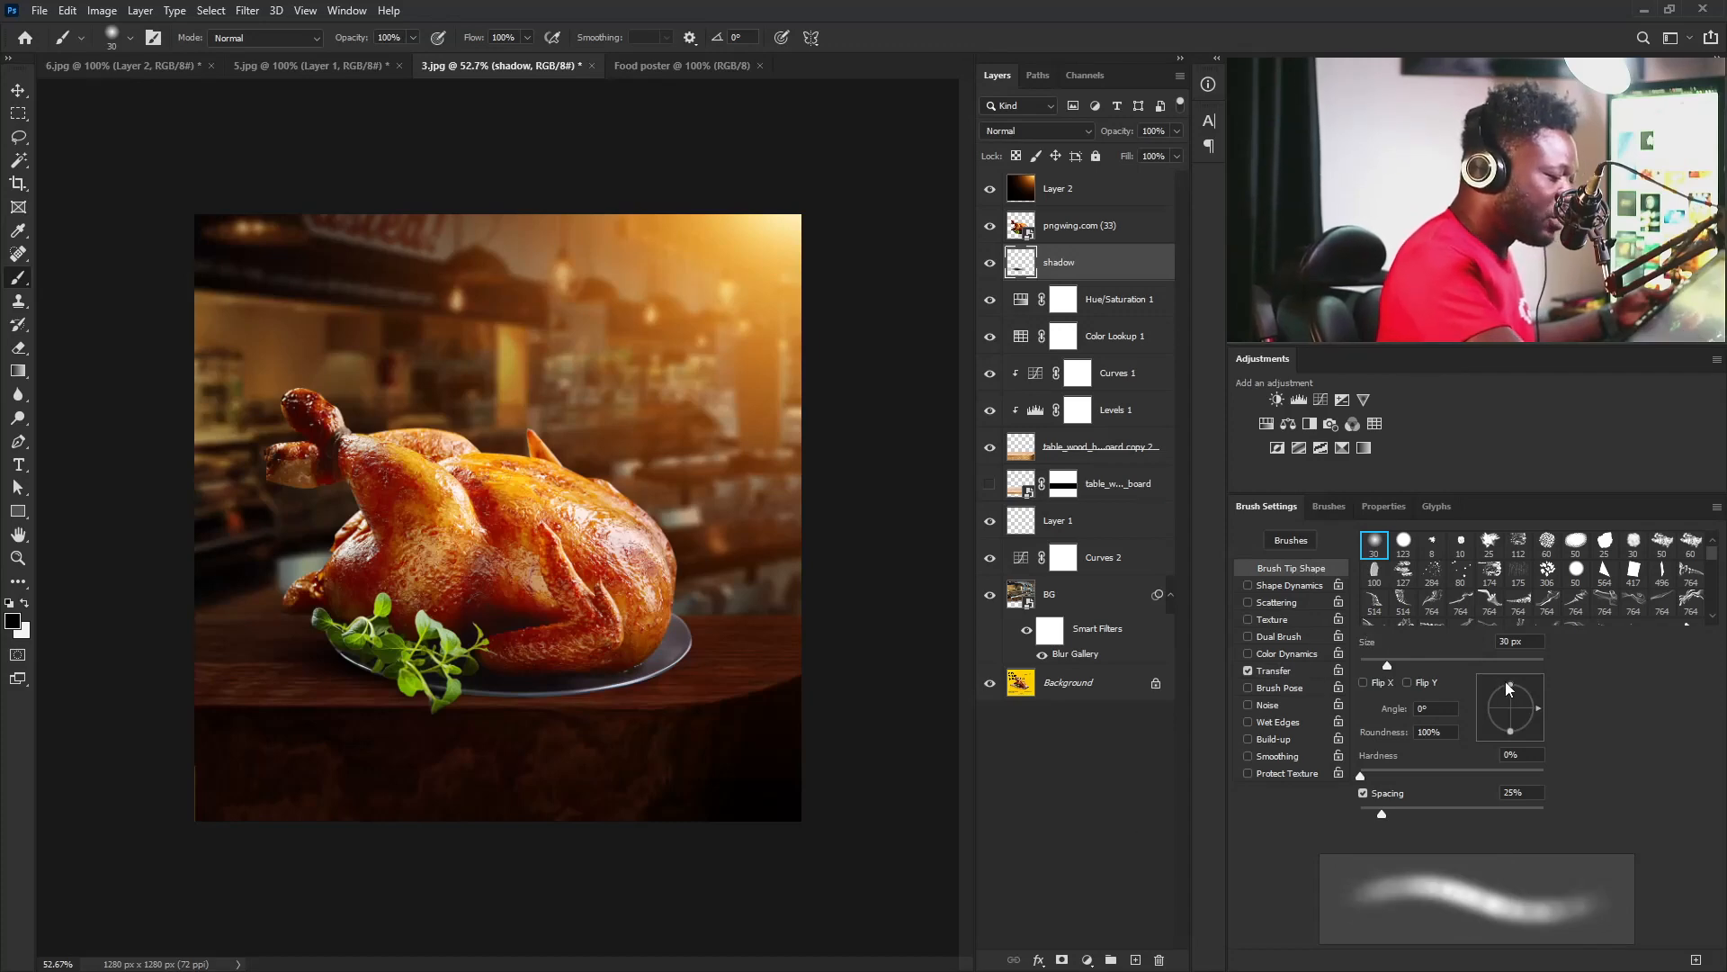
{"action": "left_click_drag", "start_coordinate": [1509, 688], "coordinate": [1511, 700]}
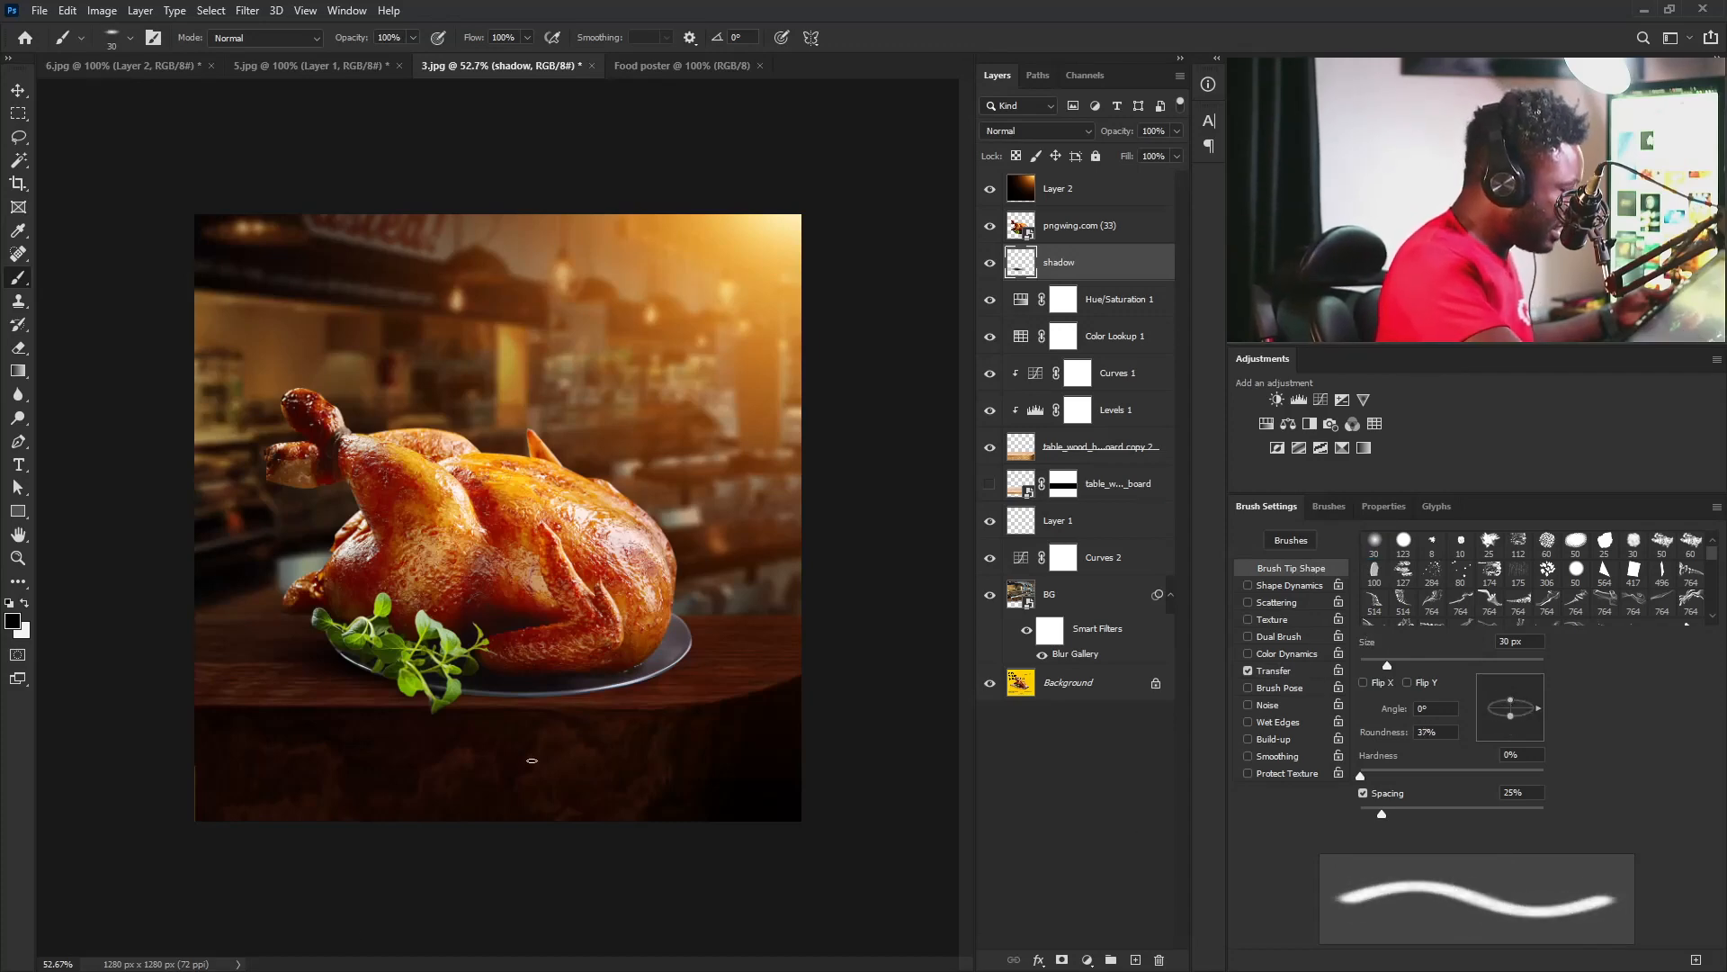
Enlarge the flattened soft brush to 500 px.
{"action": "key", "text": "bracketright"}
{"action": "key", "text": "bracketright"}
{"action": "key", "text": "bracketright"}
{"action": "key", "text": "bracketright"}
{"action": "key", "text": "bracketright"}
{"action": "key", "text": "bracketright"}
{"action": "key", "text": "bracketright"}
{"action": "key", "text": "bracketright"}
{"action": "key", "text": "bracketright"}
{"action": "key", "text": "bracketright"}
{"action": "key", "text": "bracketright"}
{"action": "key", "text": "bracketright"}
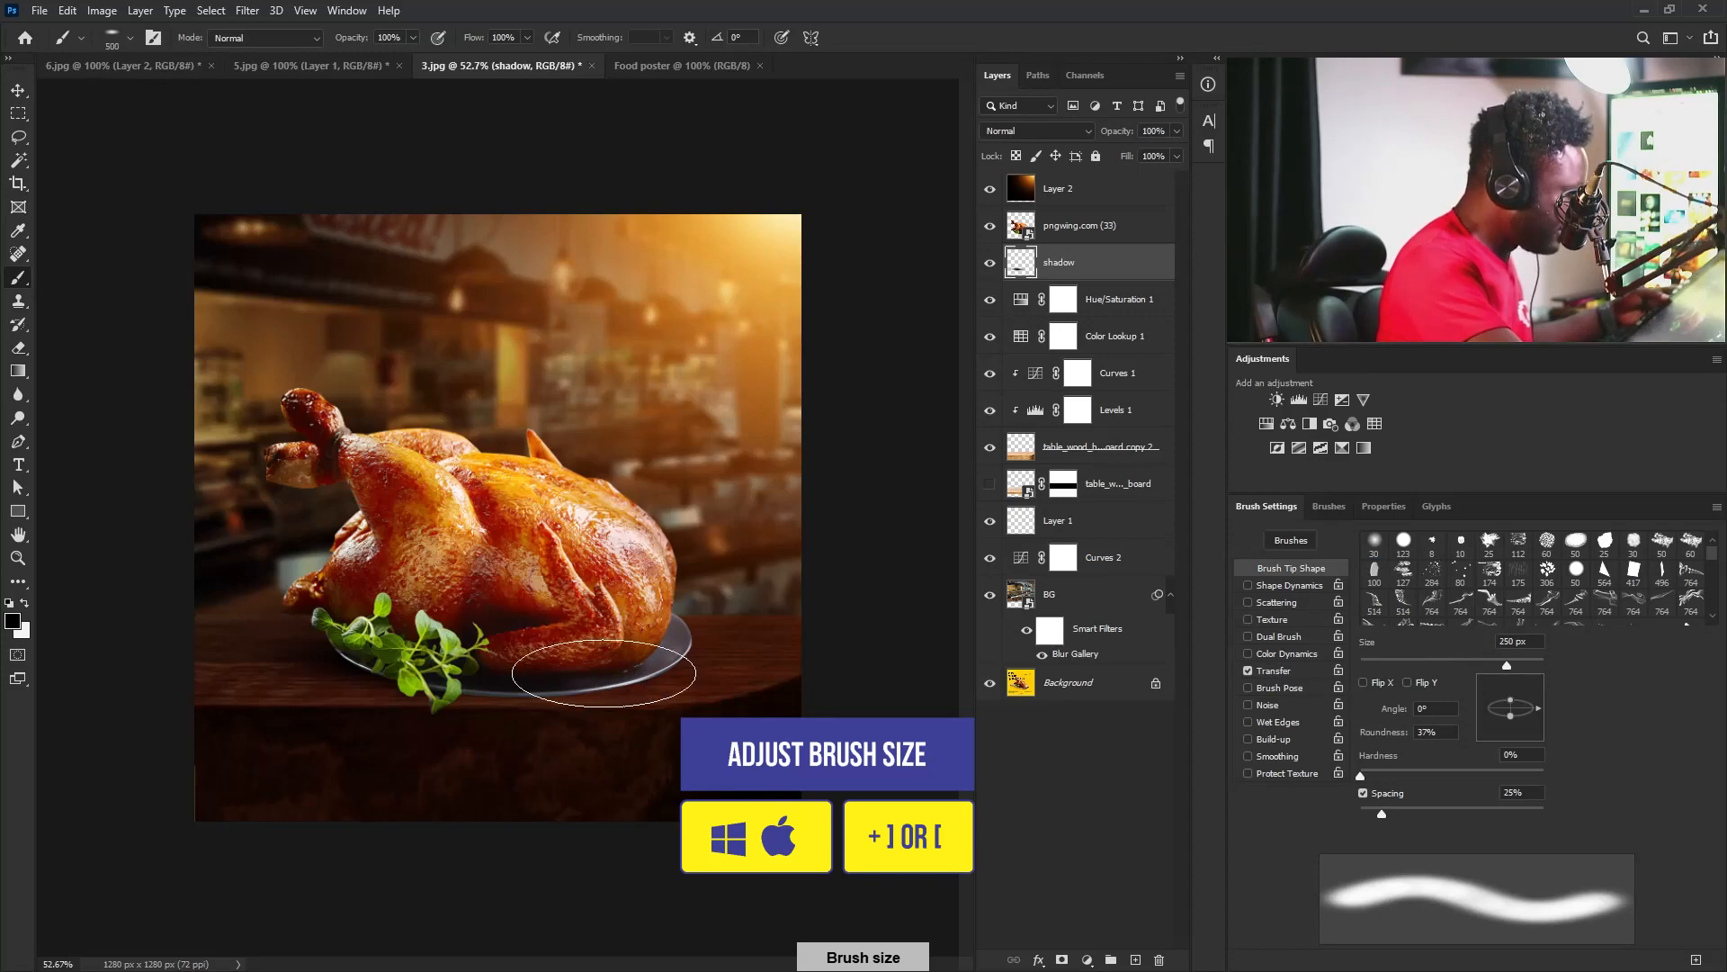
{"action": "key", "text": "bracketleft"}
{"action": "key", "text": "bracketleft"}
{"action": "key", "text": "bracketleft"}
{"action": "key", "text": "bracketleft"}
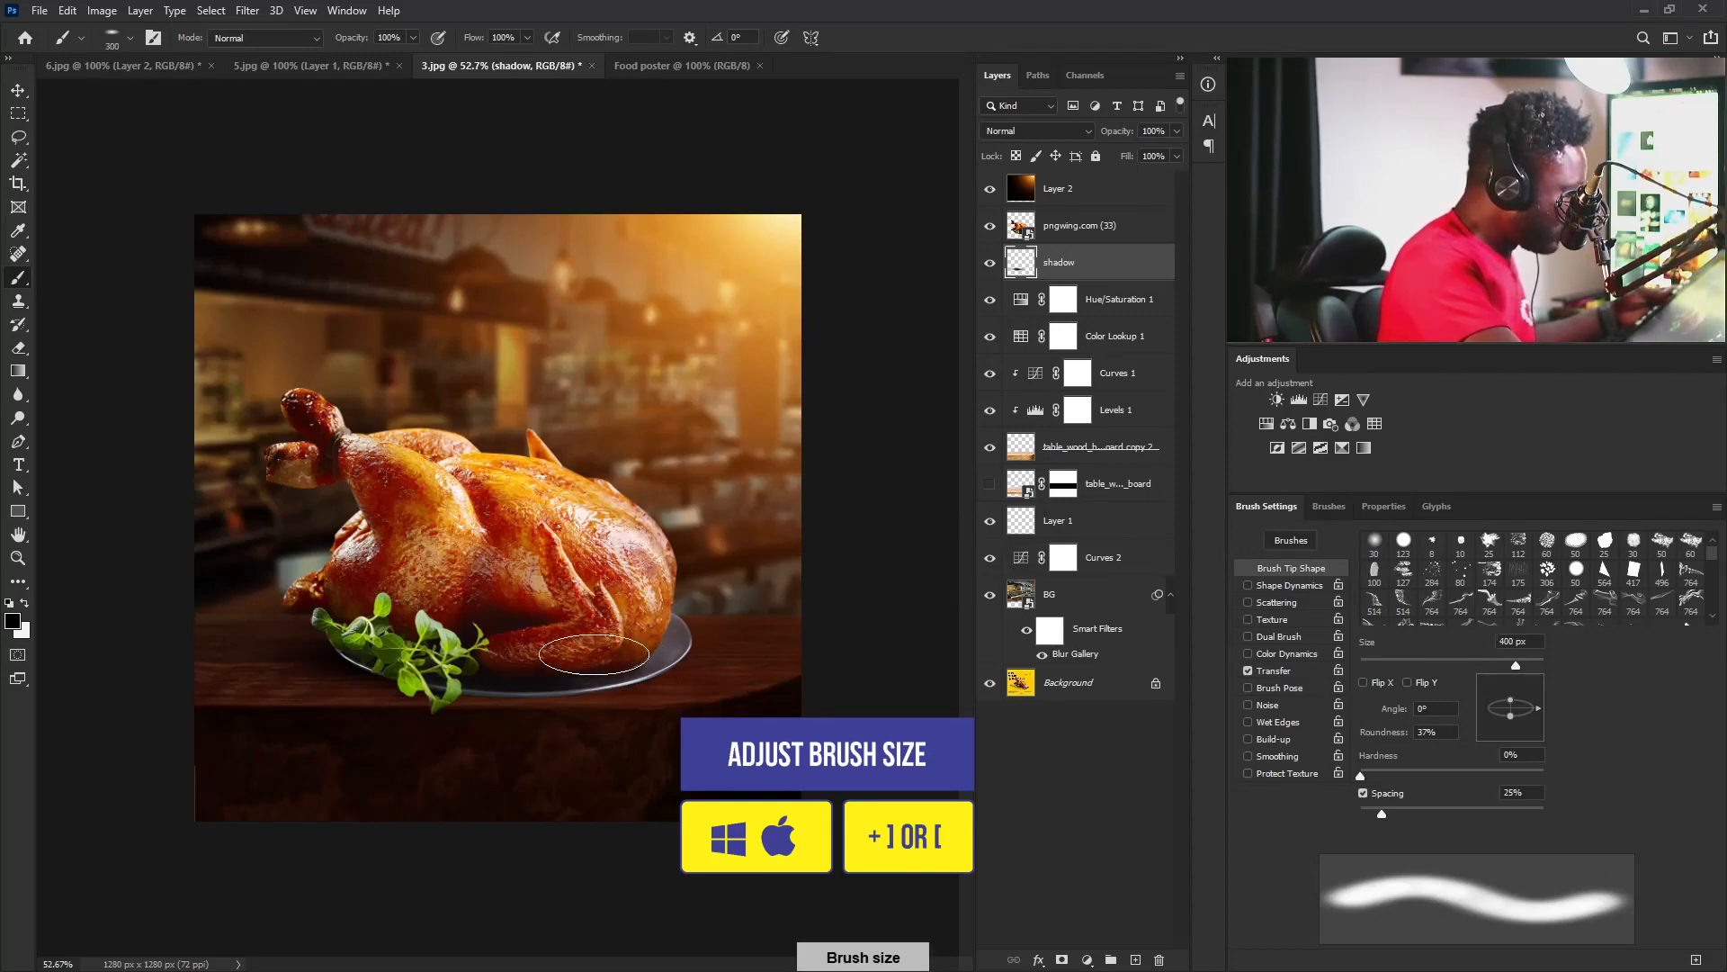
{"action": "key", "text": "bracketright"}
Lower the brush flow to 5% and set the brush tip angle to 1°.
{"action": "left_click", "coordinate": [523, 37]}
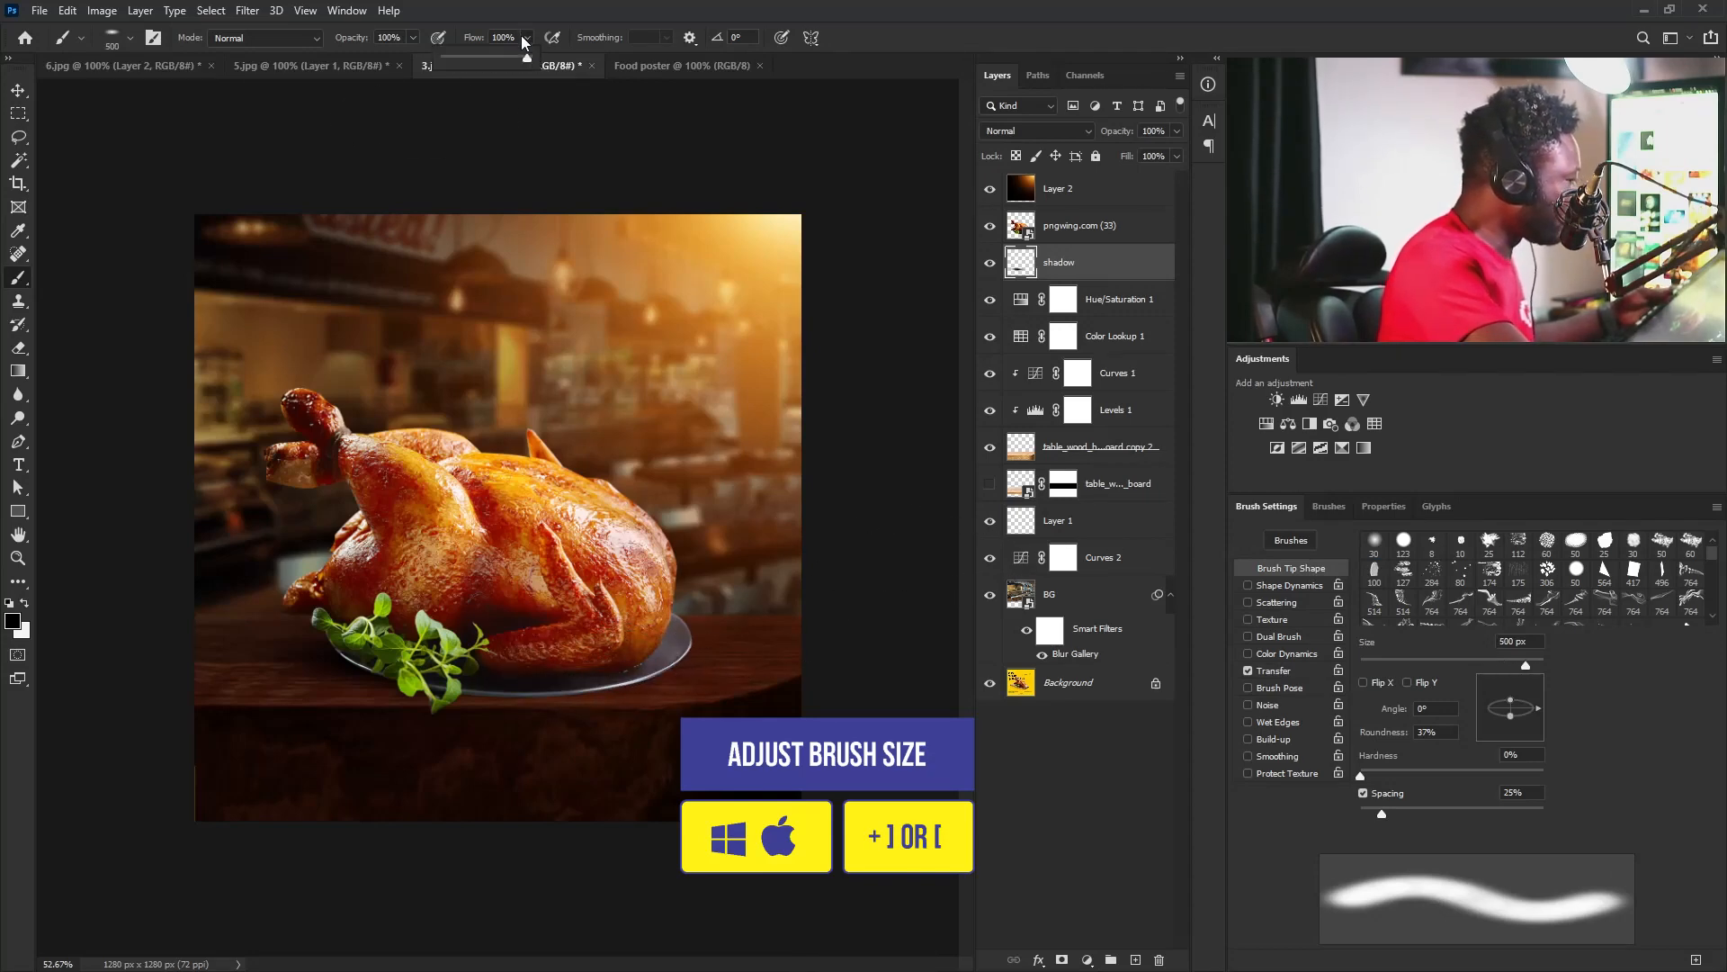
{"action": "left_click_drag", "start_coordinate": [526, 57], "coordinate": [448, 59]}
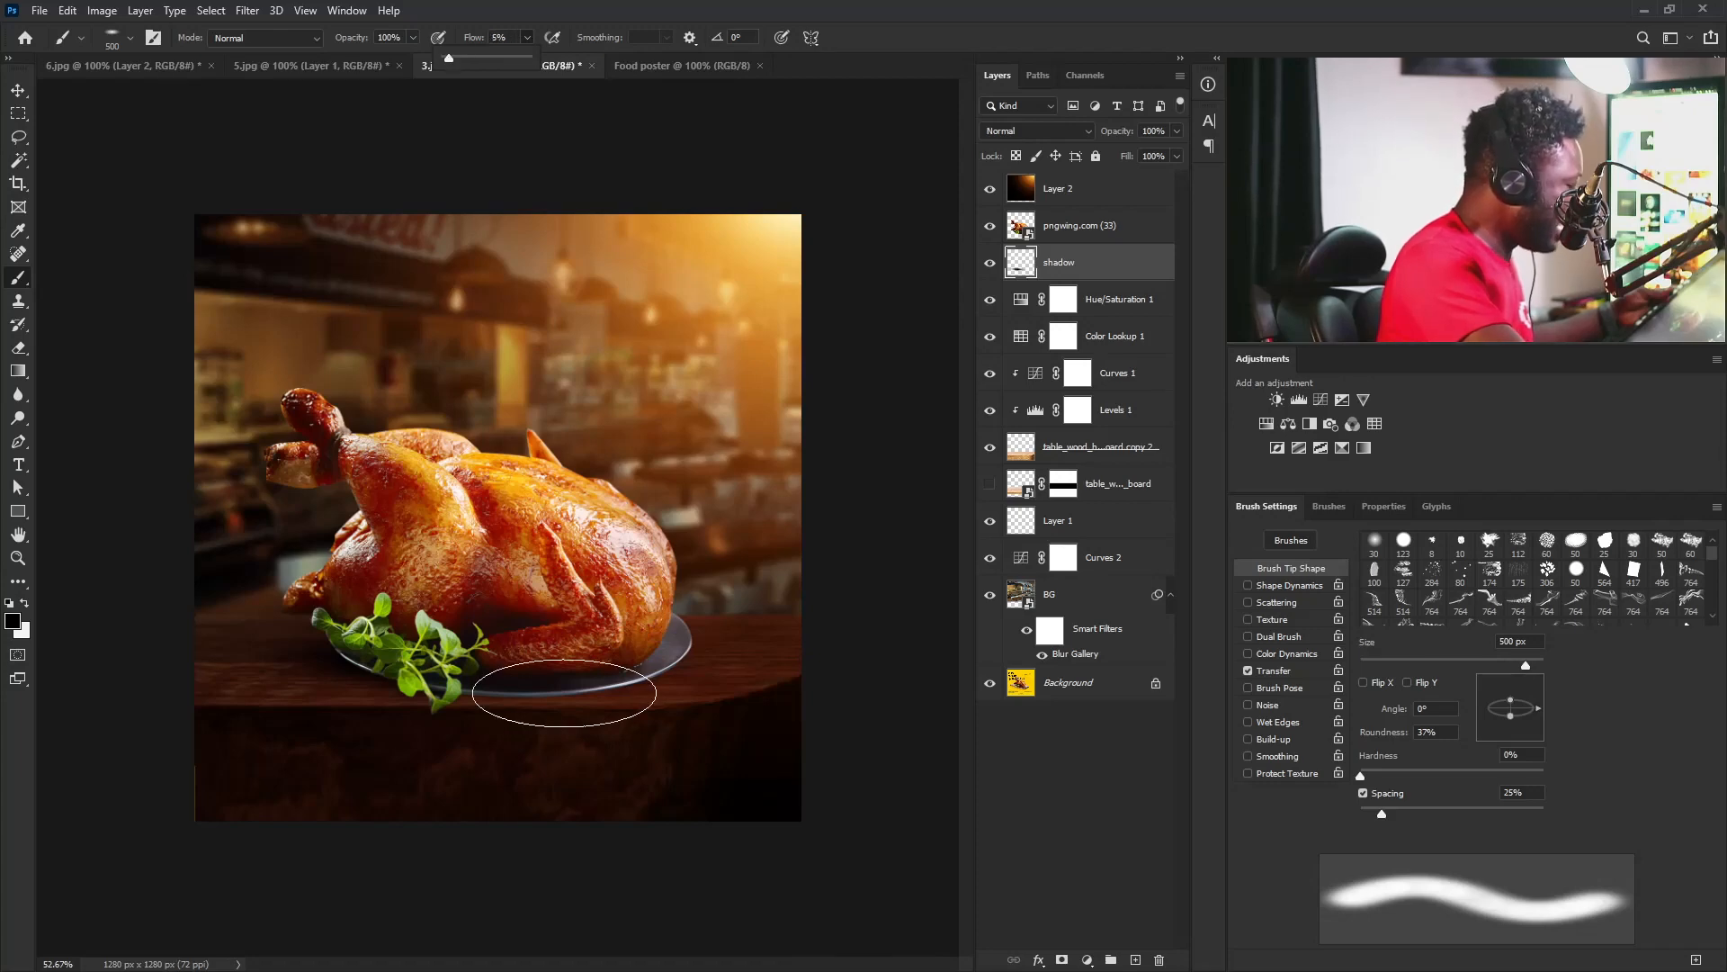
{"action": "left_click", "coordinate": [1545, 706]}
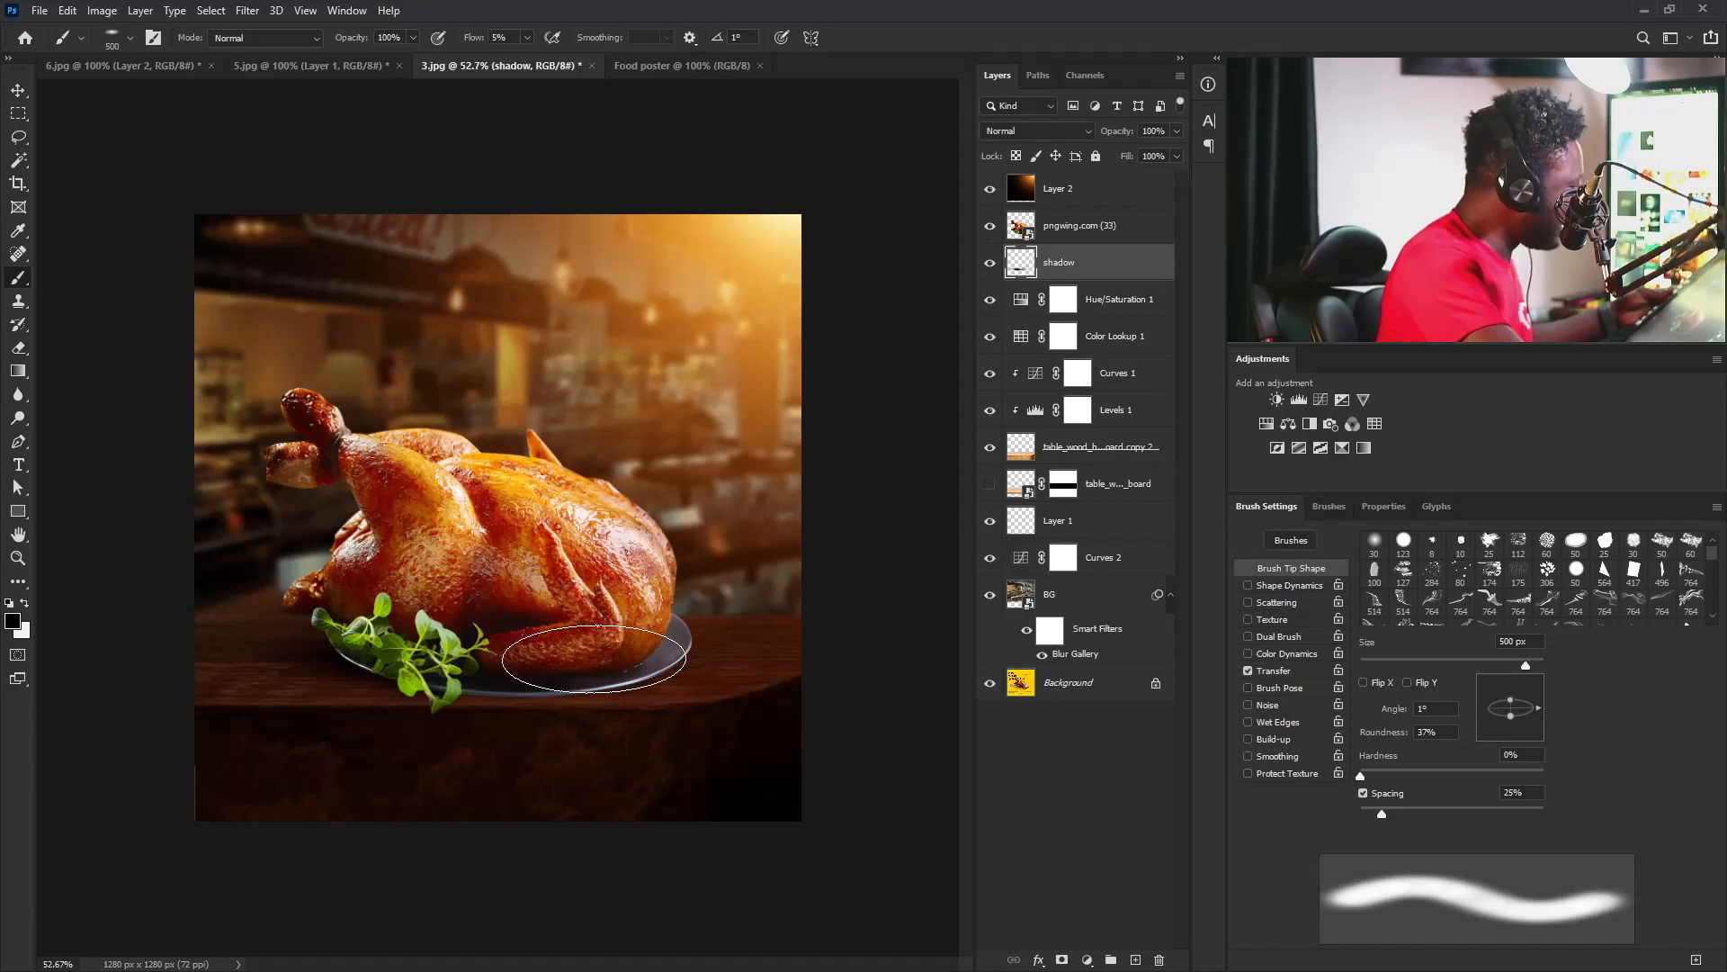
Set the brush flow to 17%, disable Transfer, and touch up the shadow under the plate on the shadow layer, with the brush reduced to 400 px.
{"action": "left_click", "coordinate": [527, 37]}
{"action": "left_click_drag", "start_coordinate": [526, 57], "coordinate": [538, 62]}
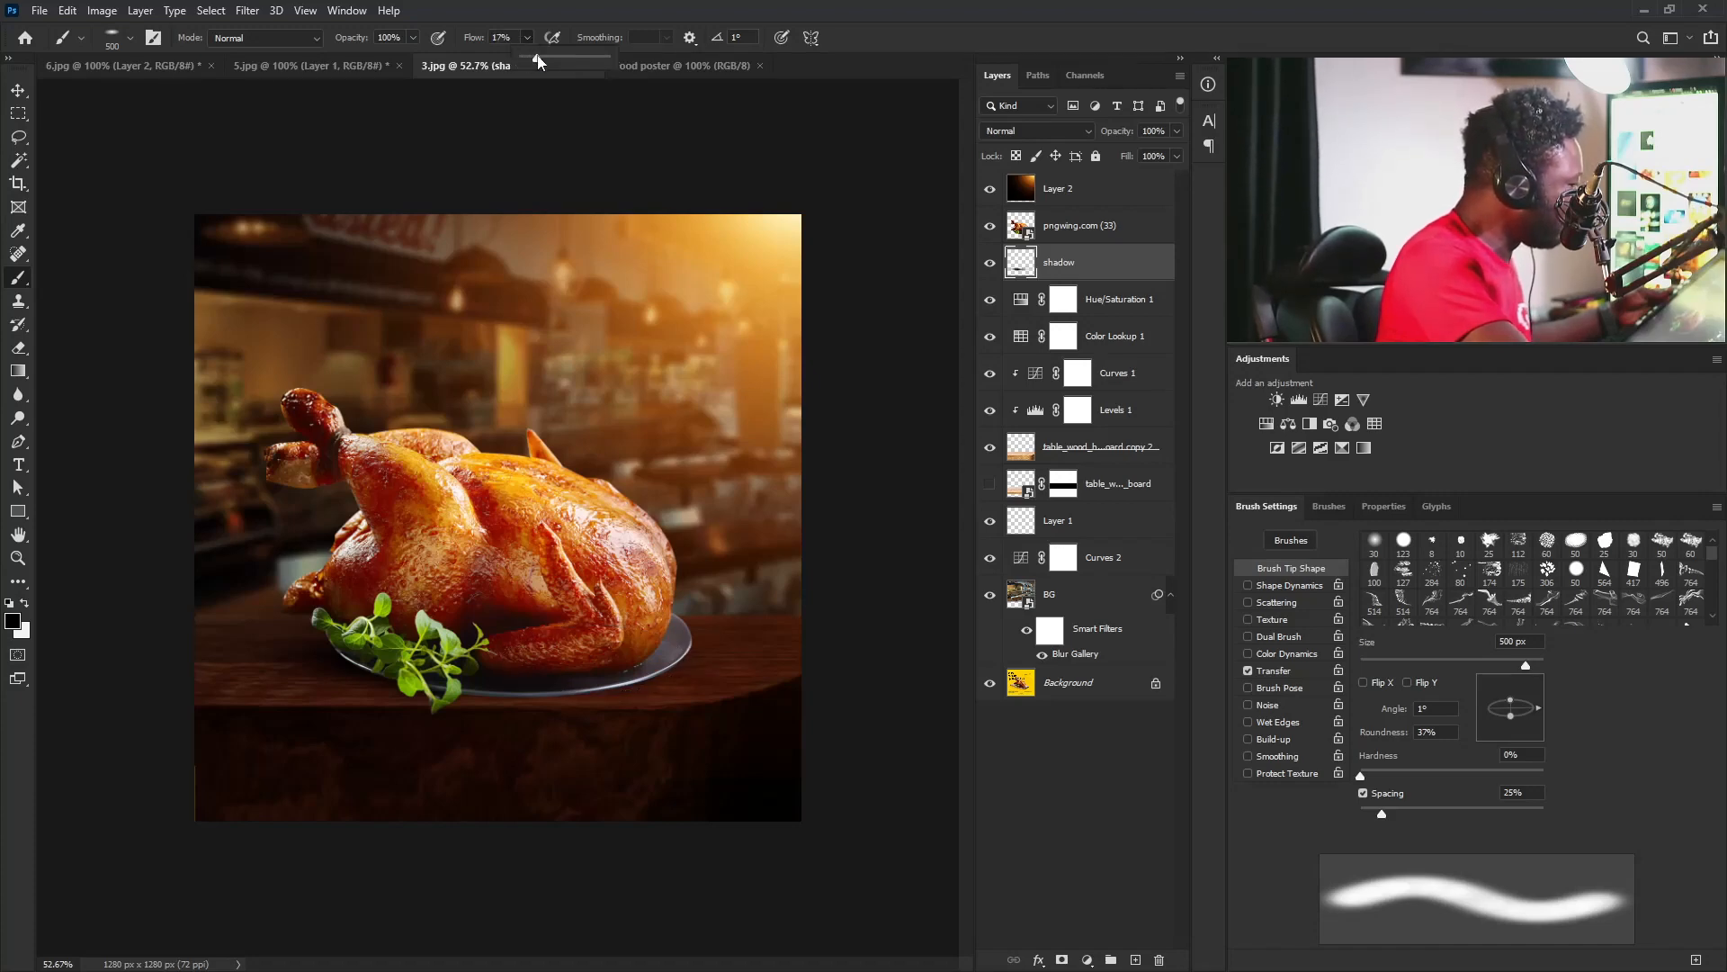
{"action": "left_click", "coordinate": [616, 666]}
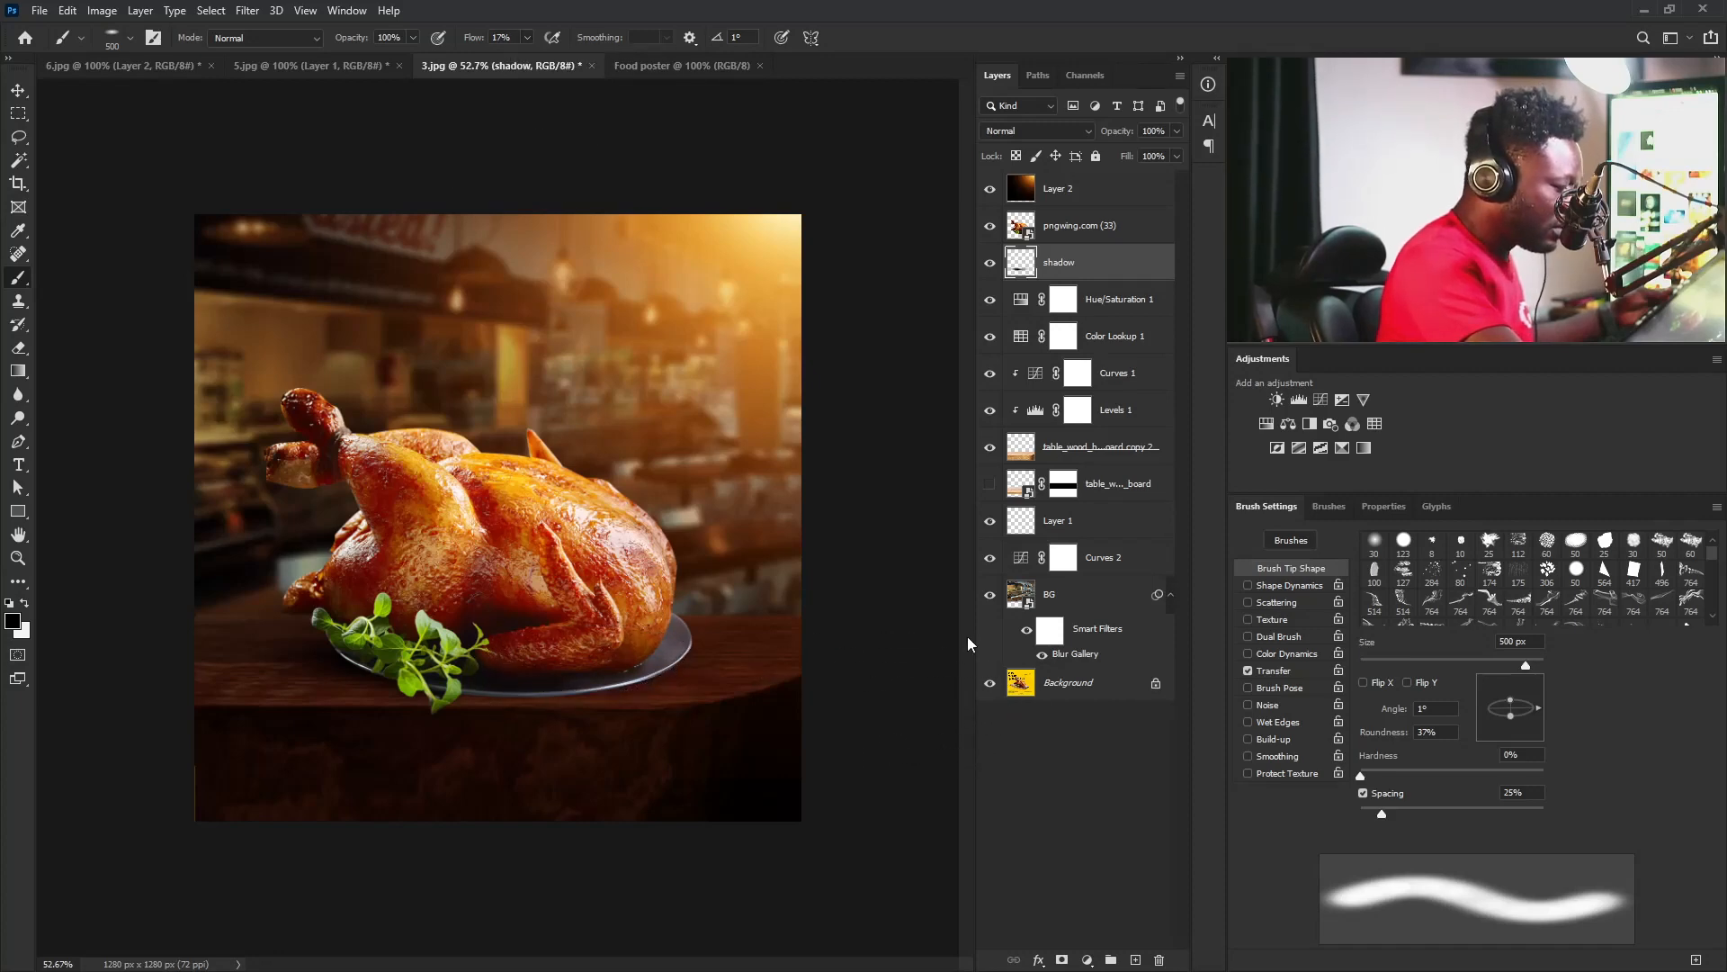
{"action": "left_click", "coordinate": [1248, 670]}
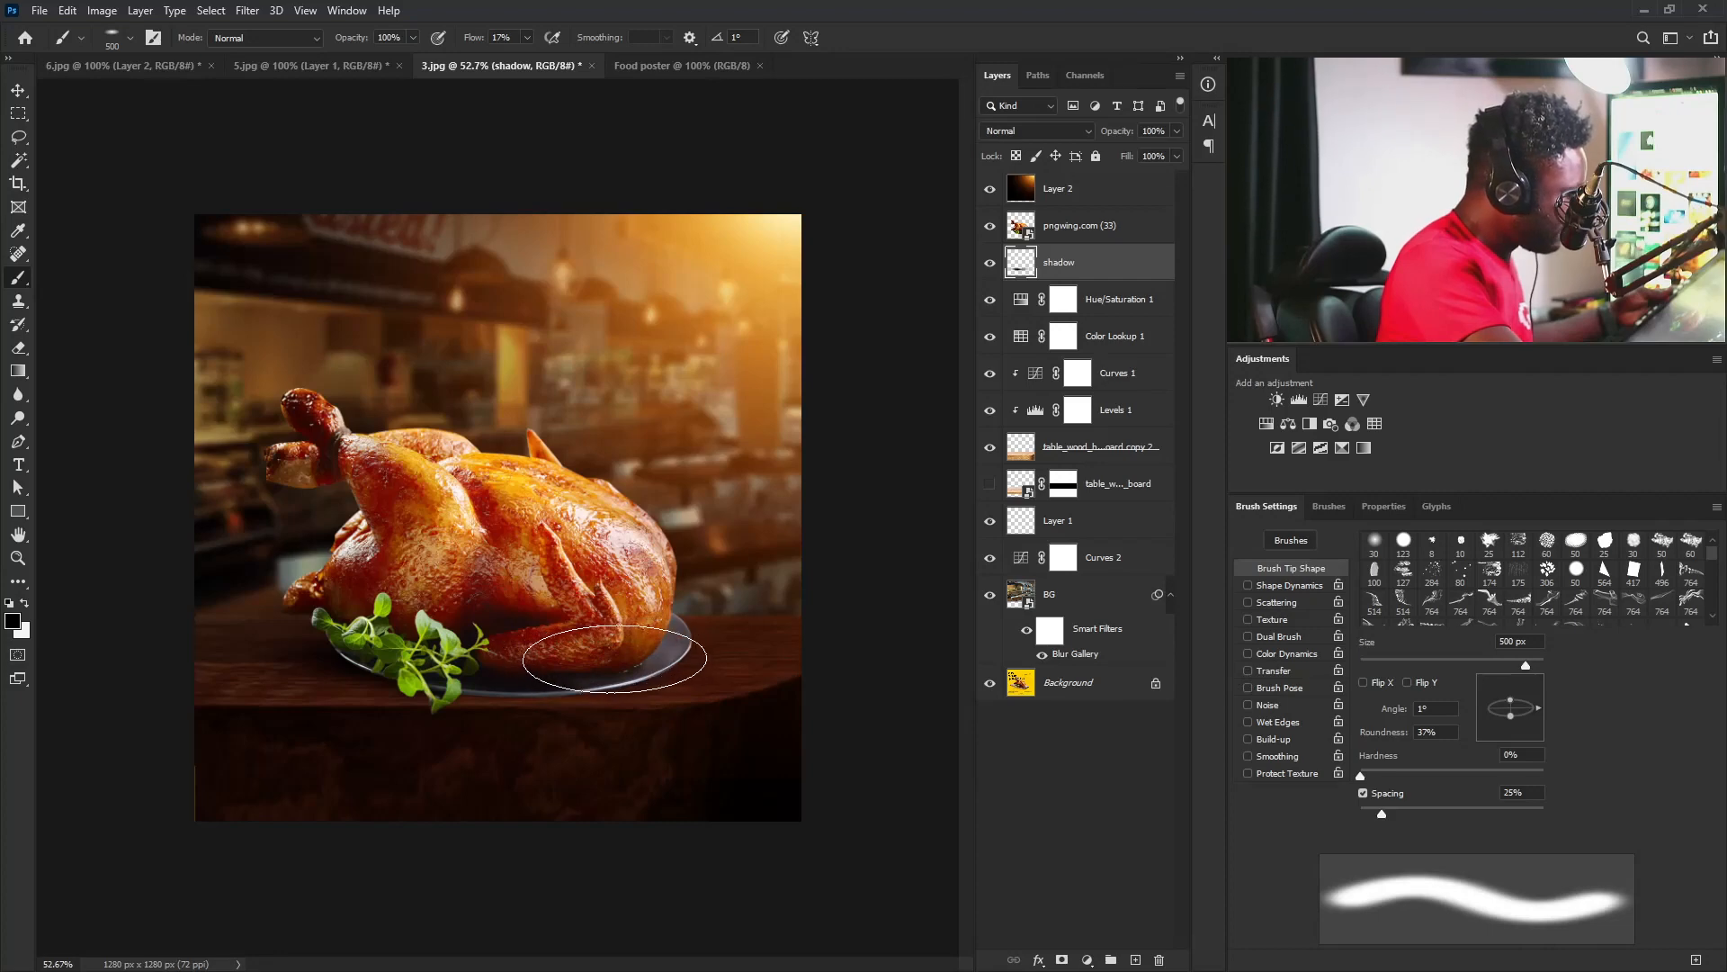
{"action": "left_click", "coordinate": [990, 263]}
{"action": "left_click", "coordinate": [991, 263]}
{"action": "key", "text": "bracketleft"}
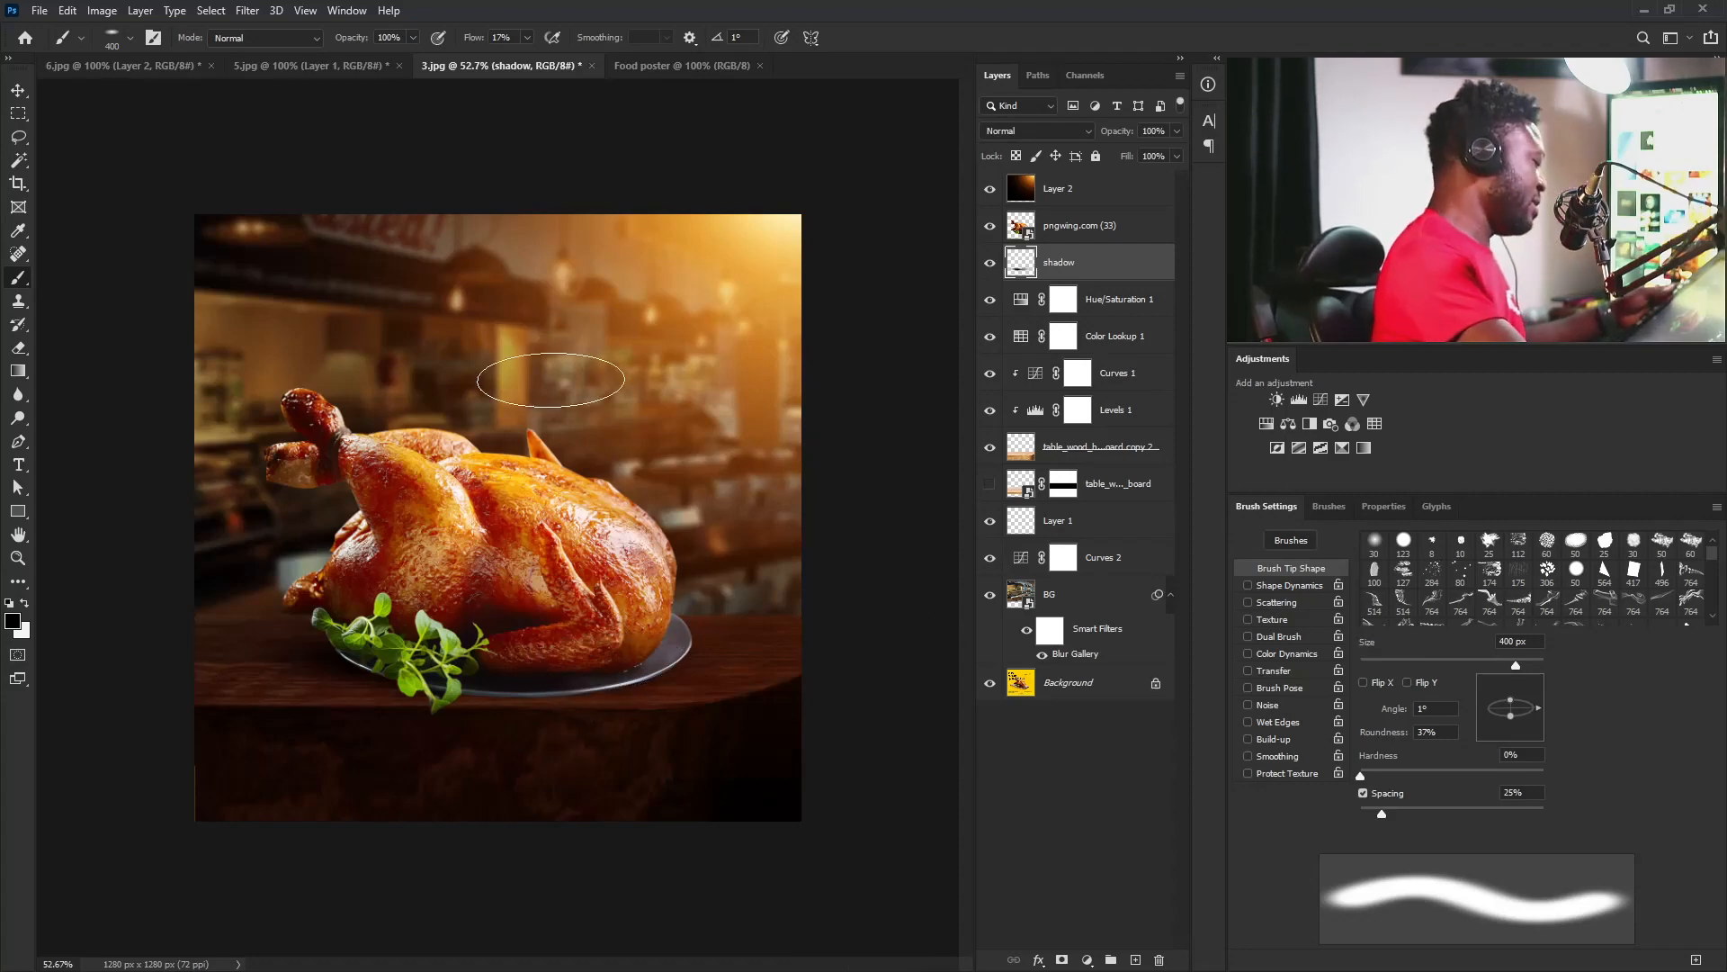
{"action": "left_click", "coordinate": [18, 91]}
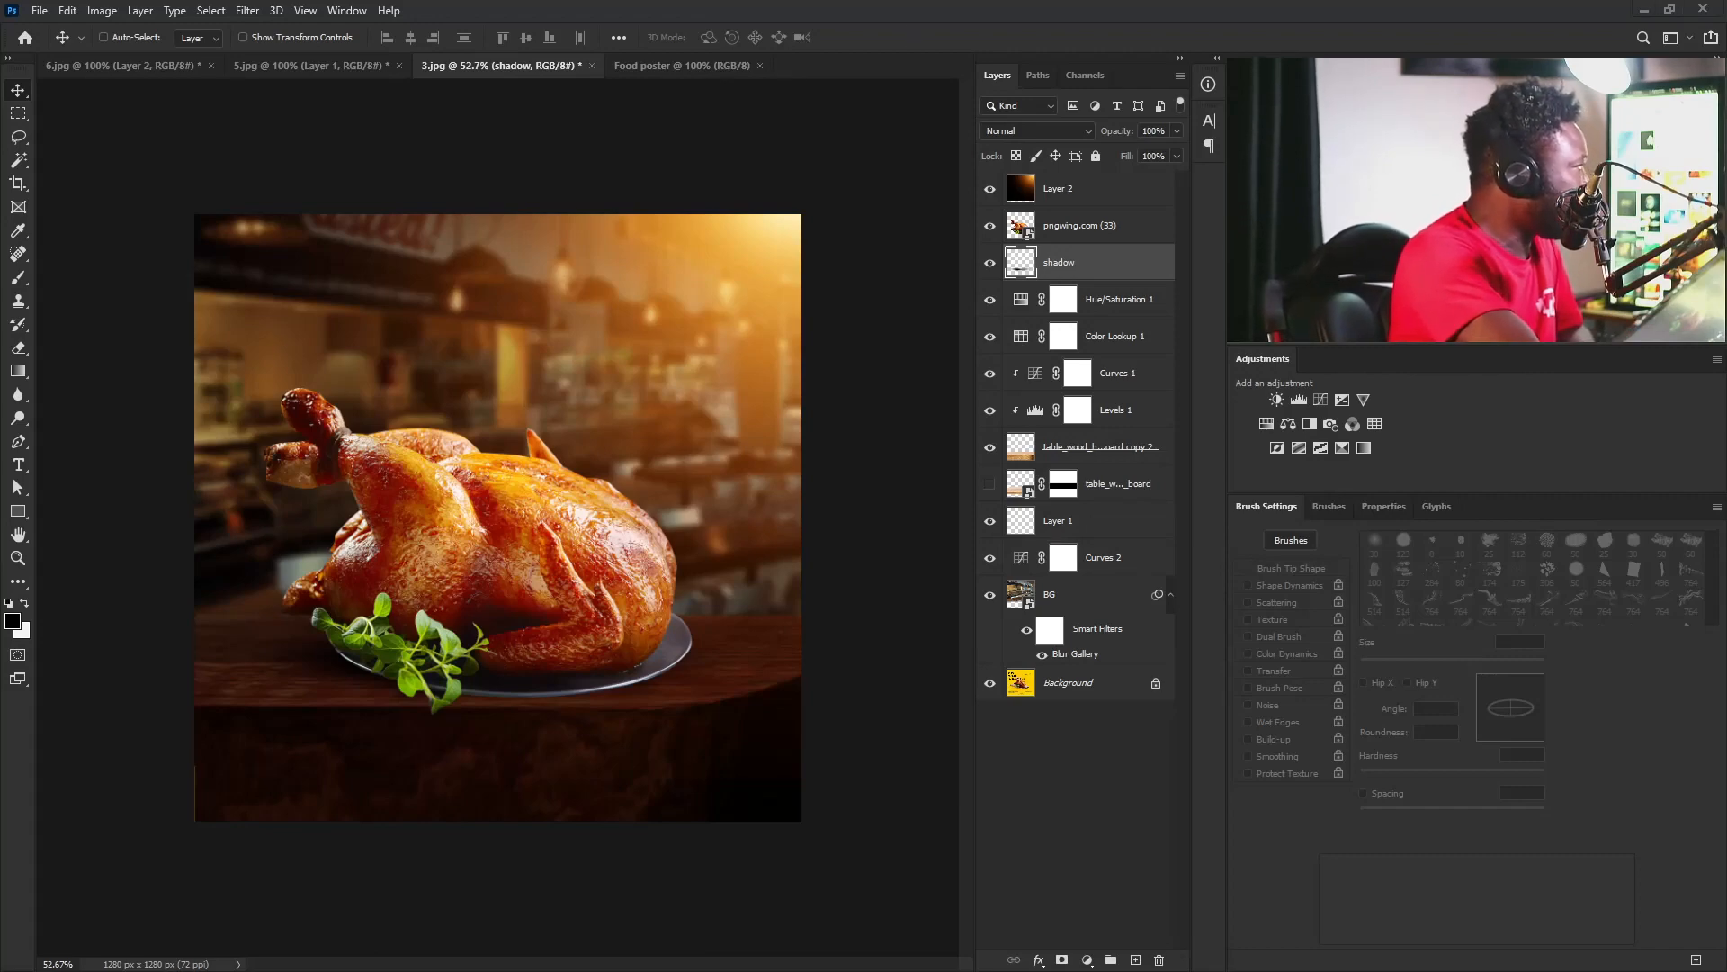
Check the poster text in Notepad, then bring the rising steam picture from the browser's food smoke image results into the chicken composite.
{"action": "key", "text": "alt+Tab"}
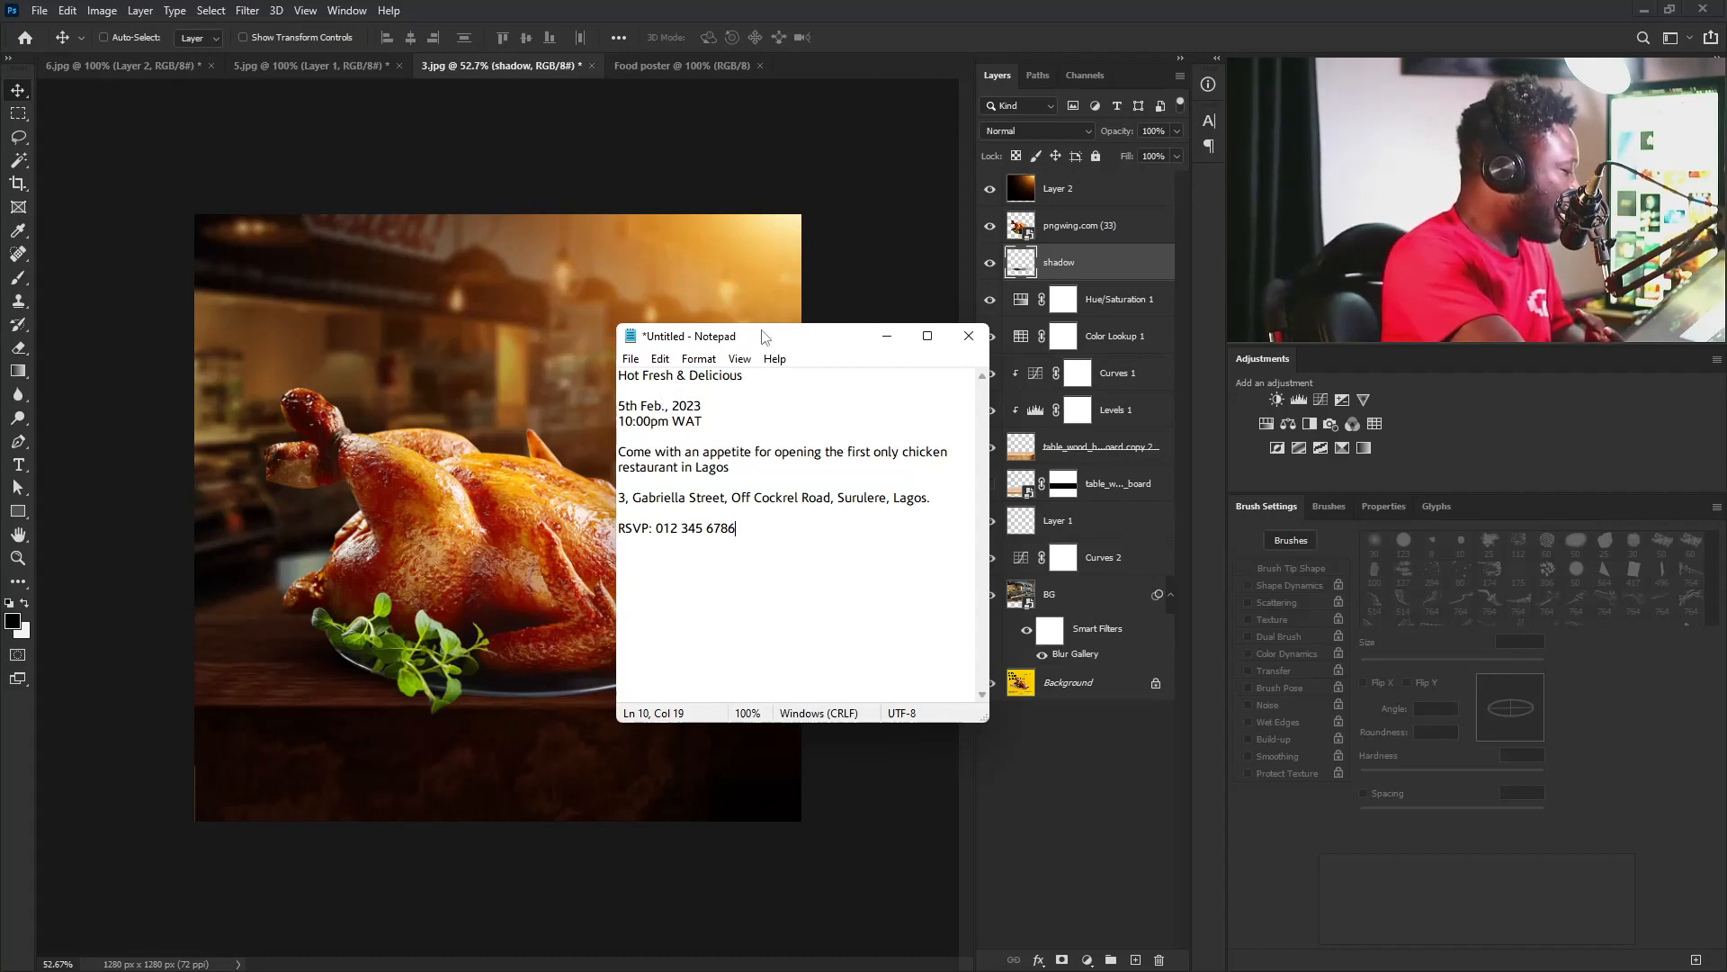
{"action": "key", "text": "alt+Tab"}
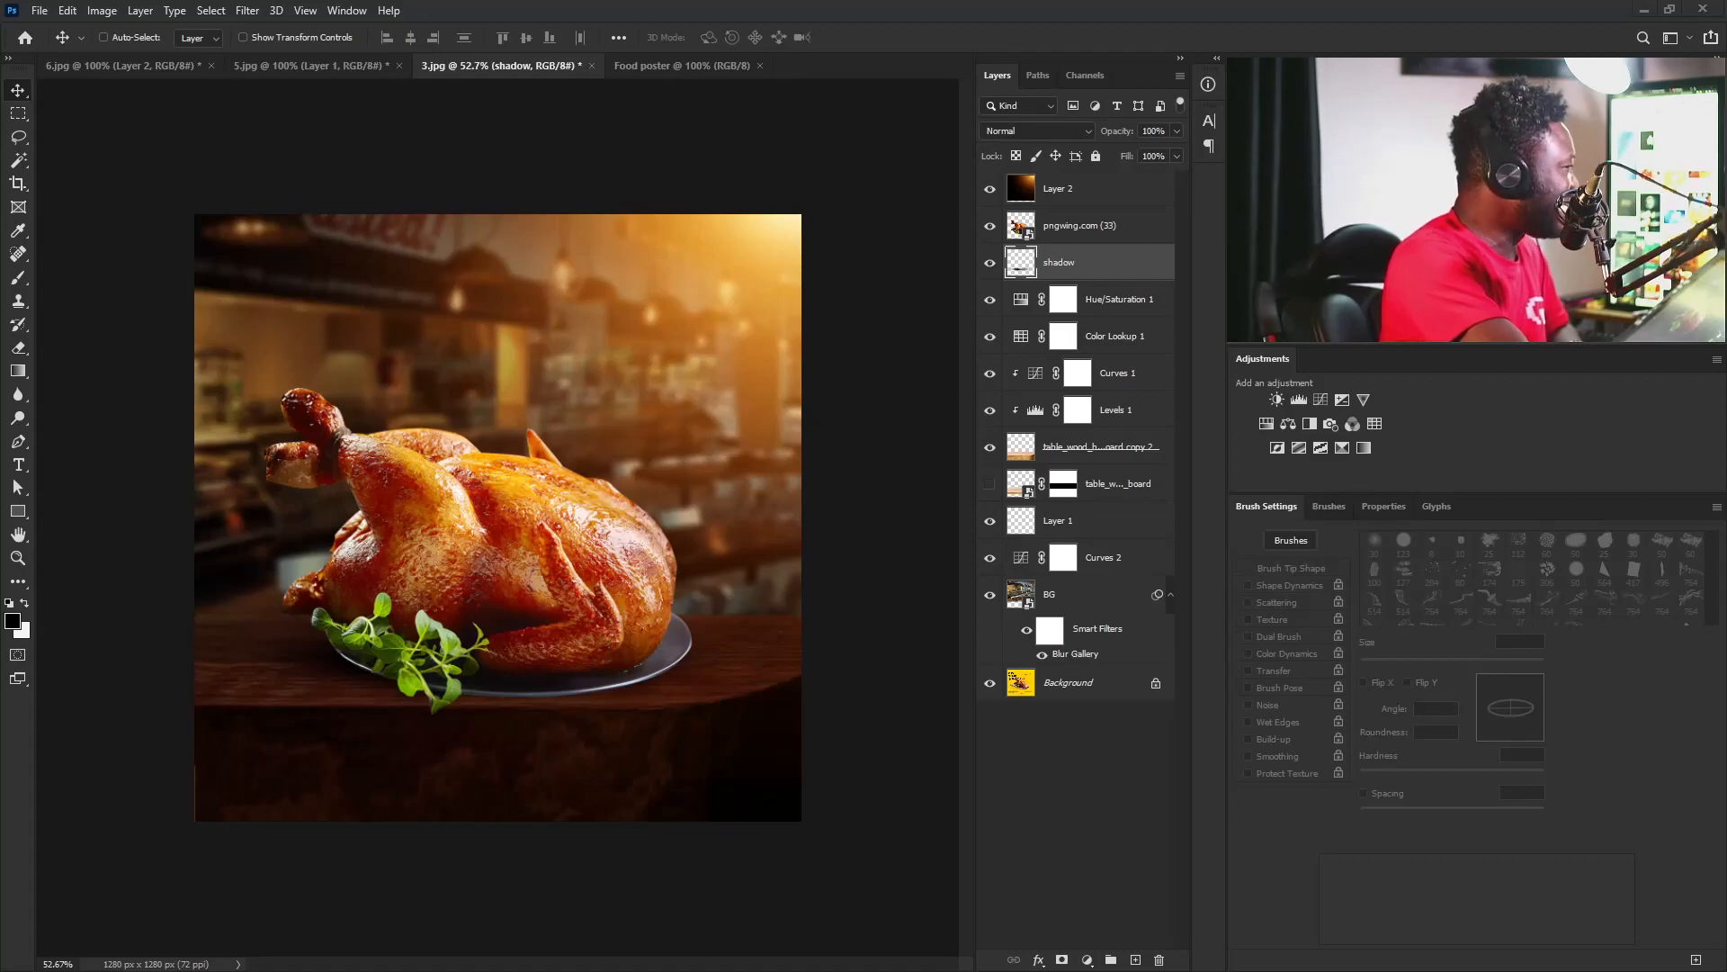
{"action": "key", "text": "alt+Tab"}
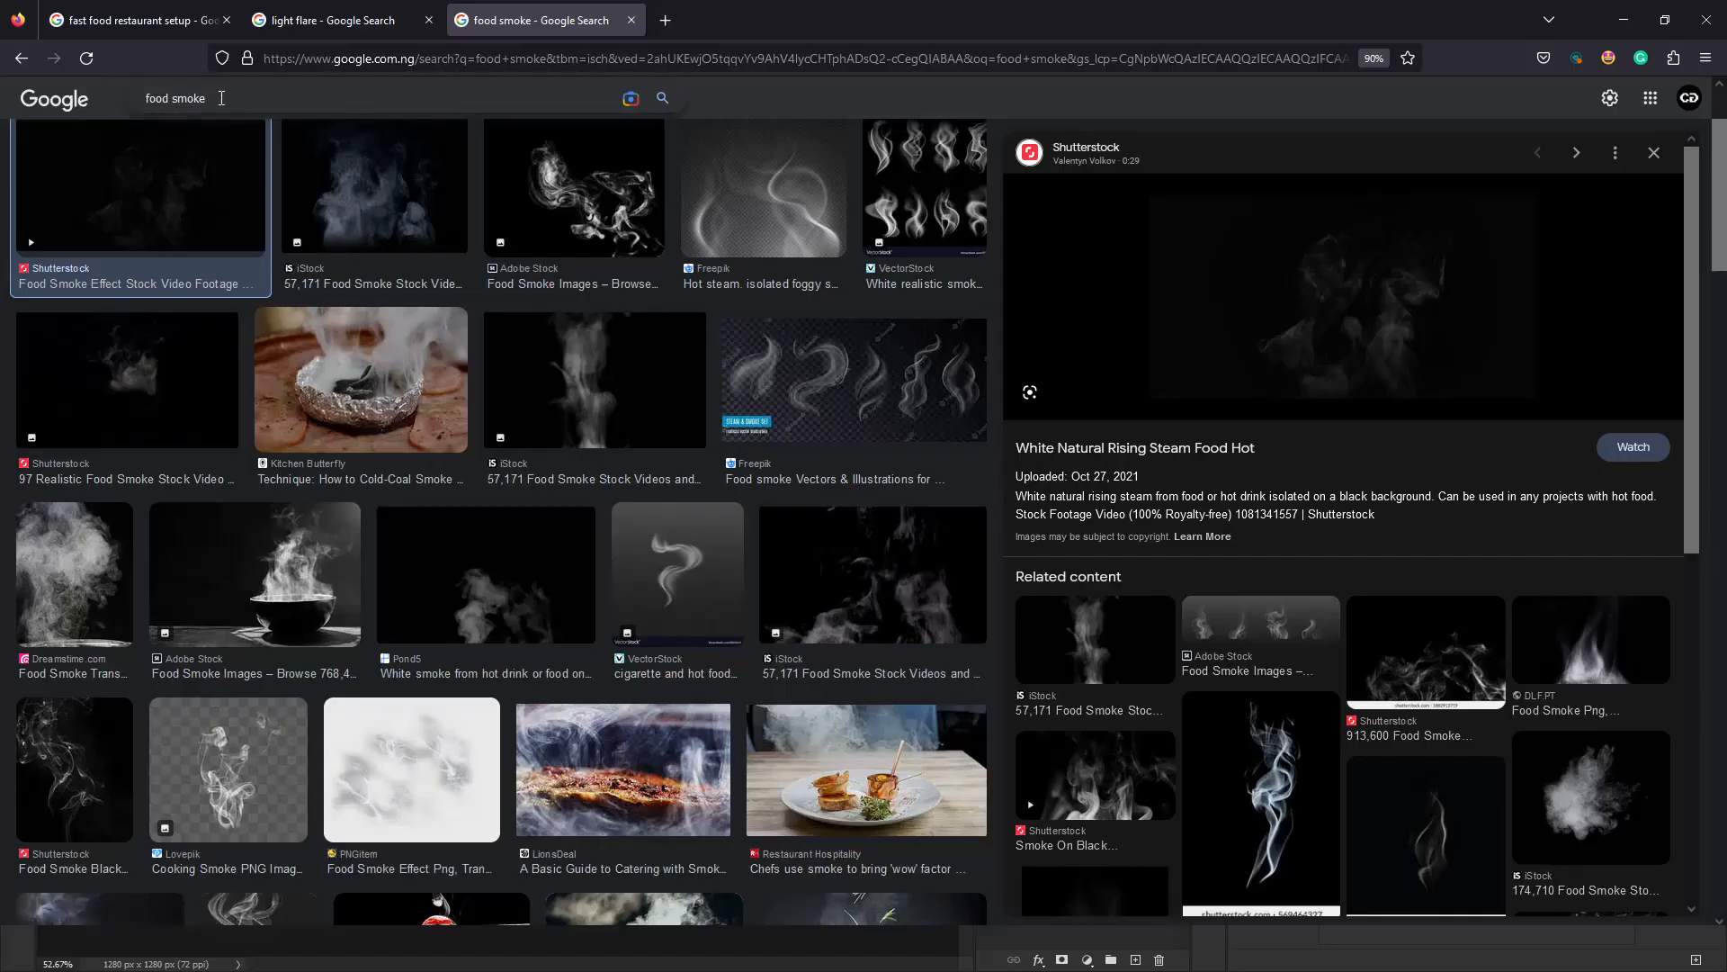
{"action": "triple_click", "coordinate": [140, 97]}
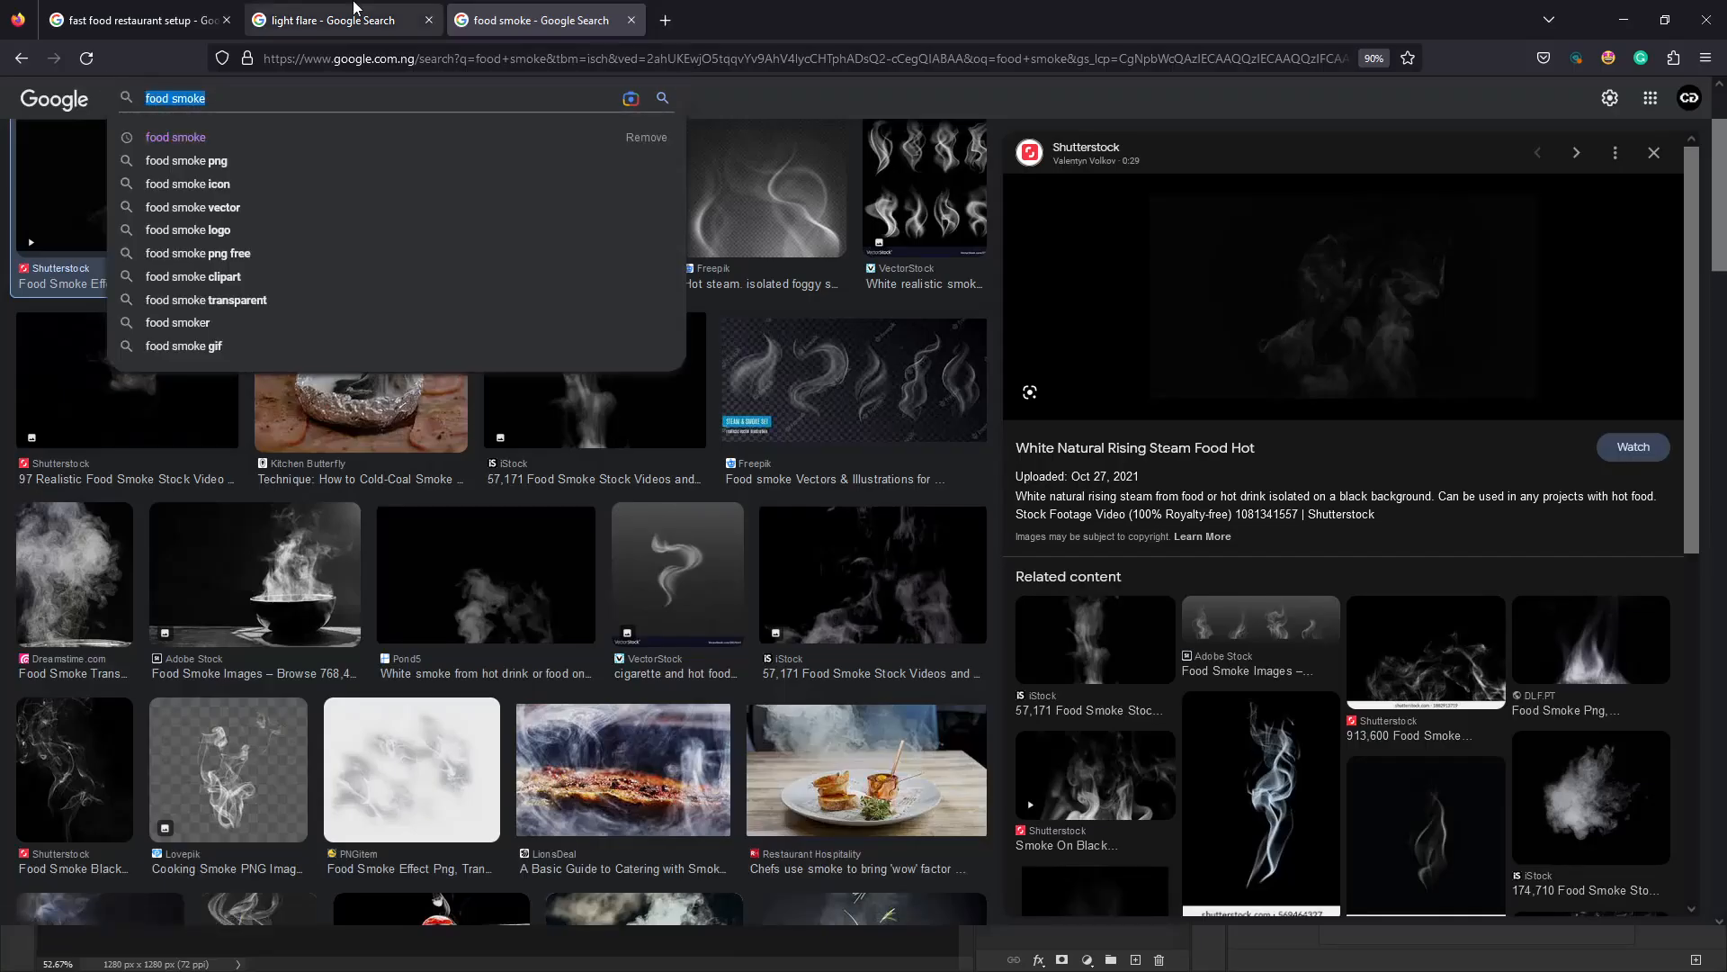
{"action": "left_click_drag", "start_coordinate": [1376, 315], "coordinate": [1107, 940]}
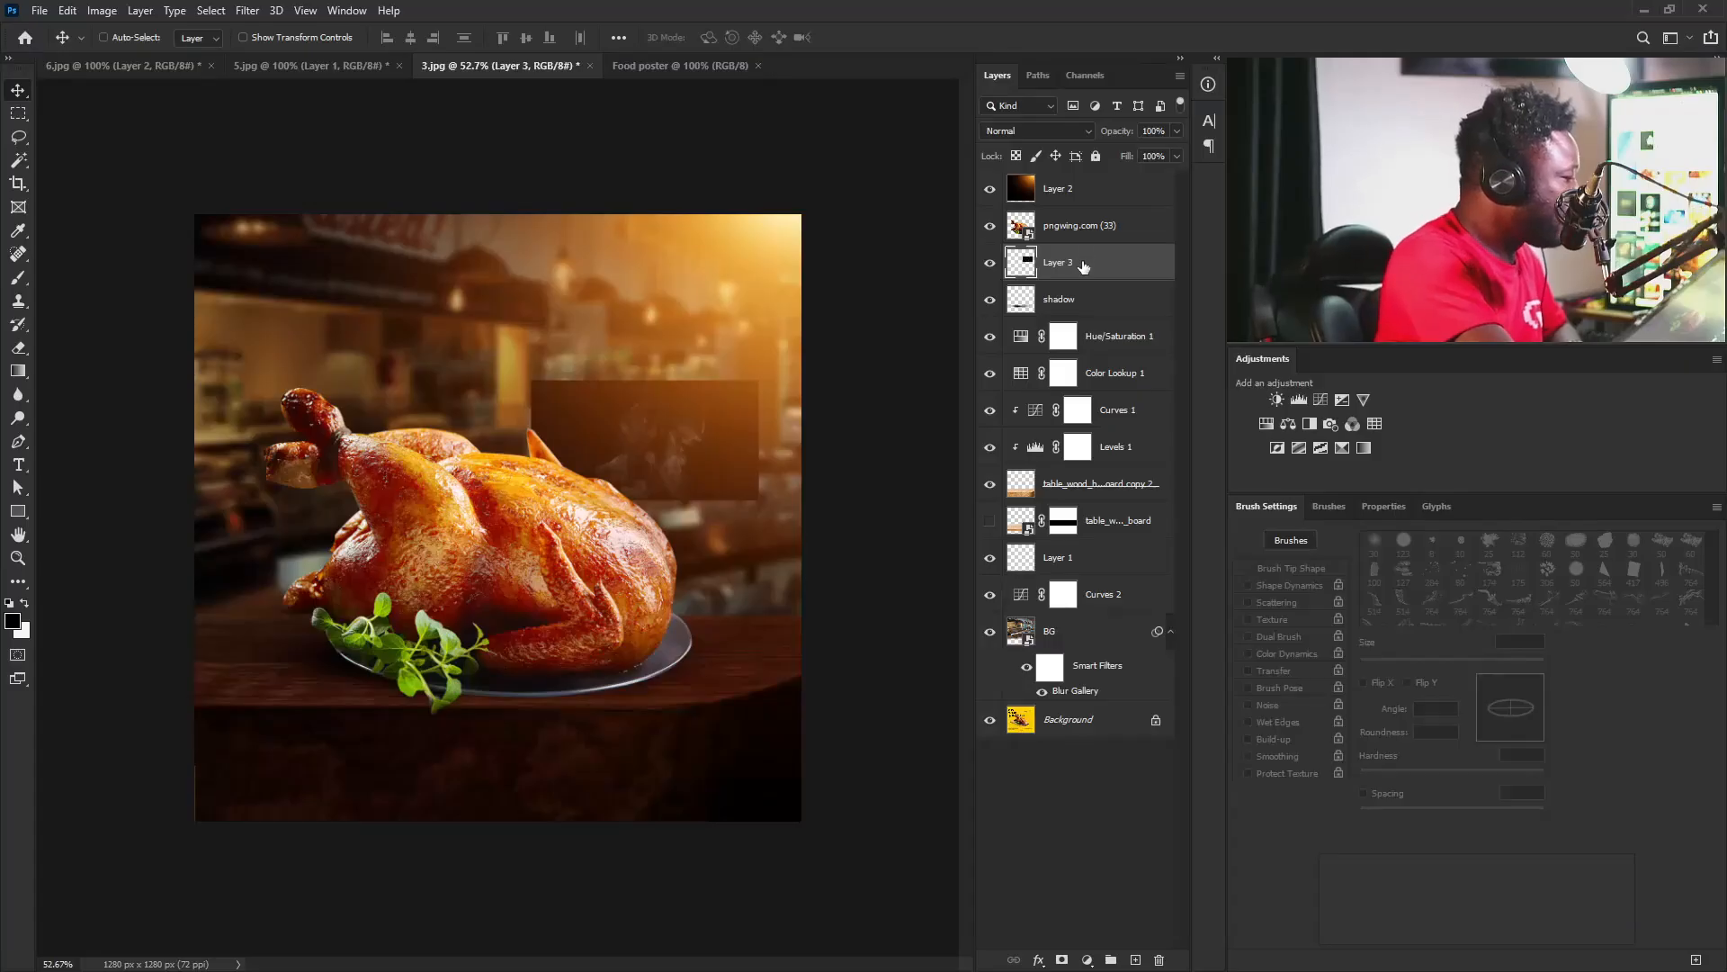
Move the steam image layer to the top of the layer stack and set its blending mode to Screen.
{"action": "left_click_drag", "start_coordinate": [1083, 266], "coordinate": [1079, 184]}
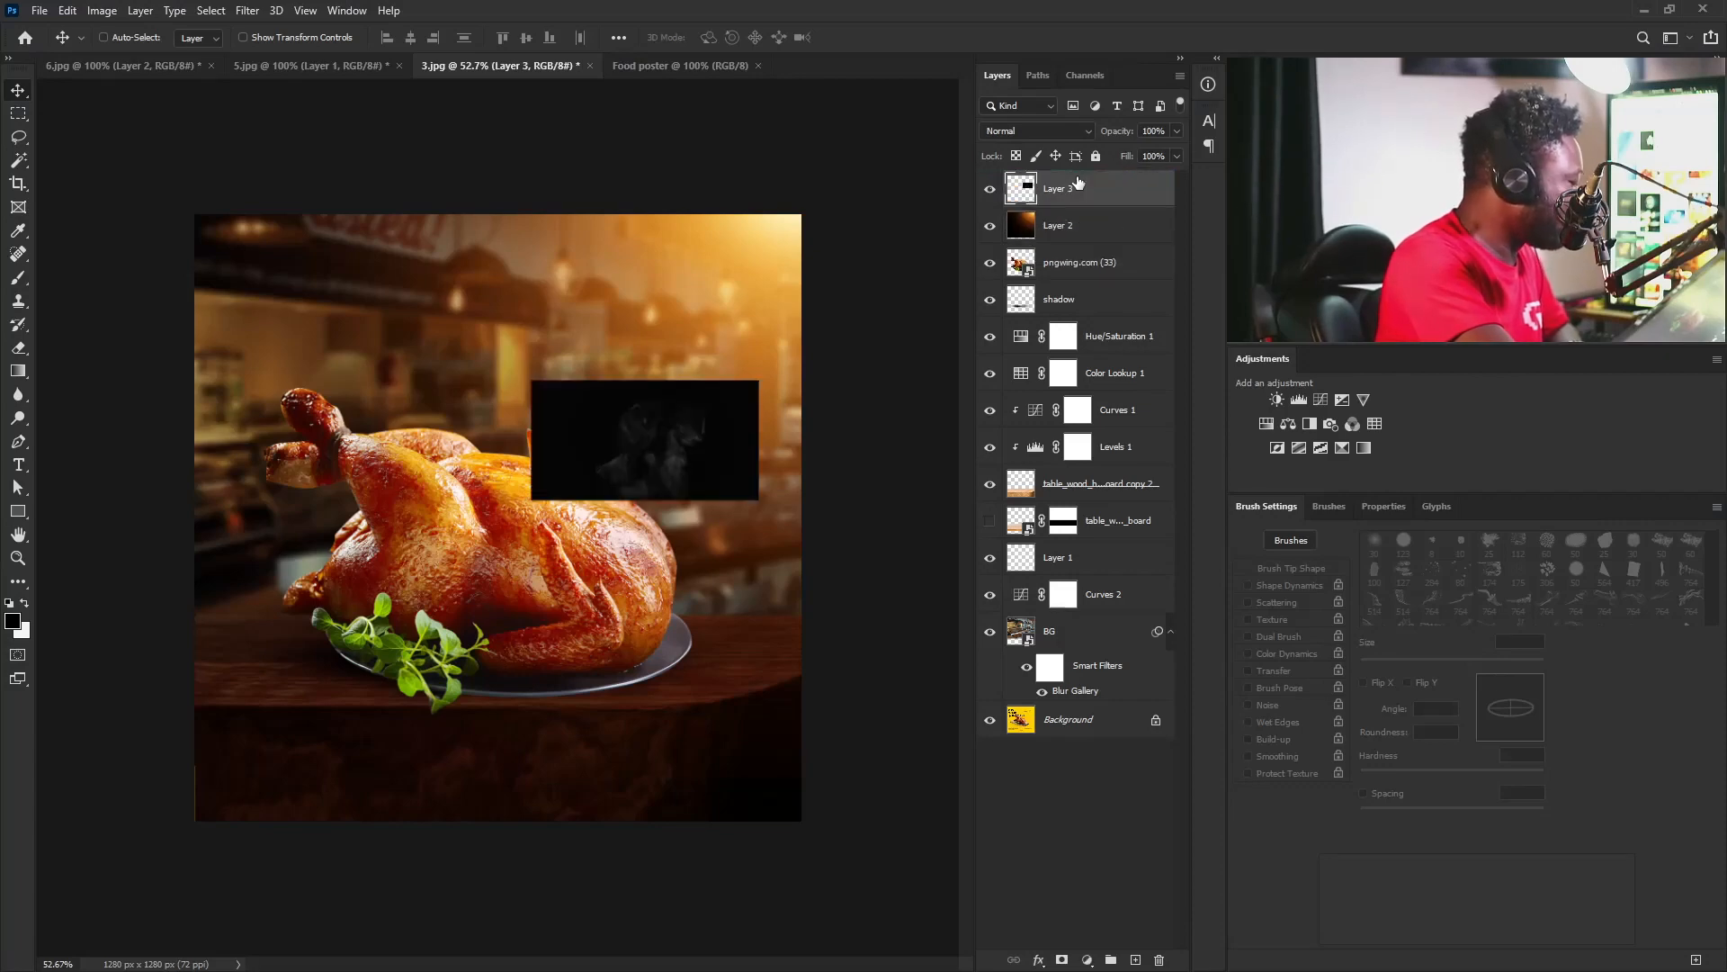
{"action": "left_click", "coordinate": [1022, 131]}
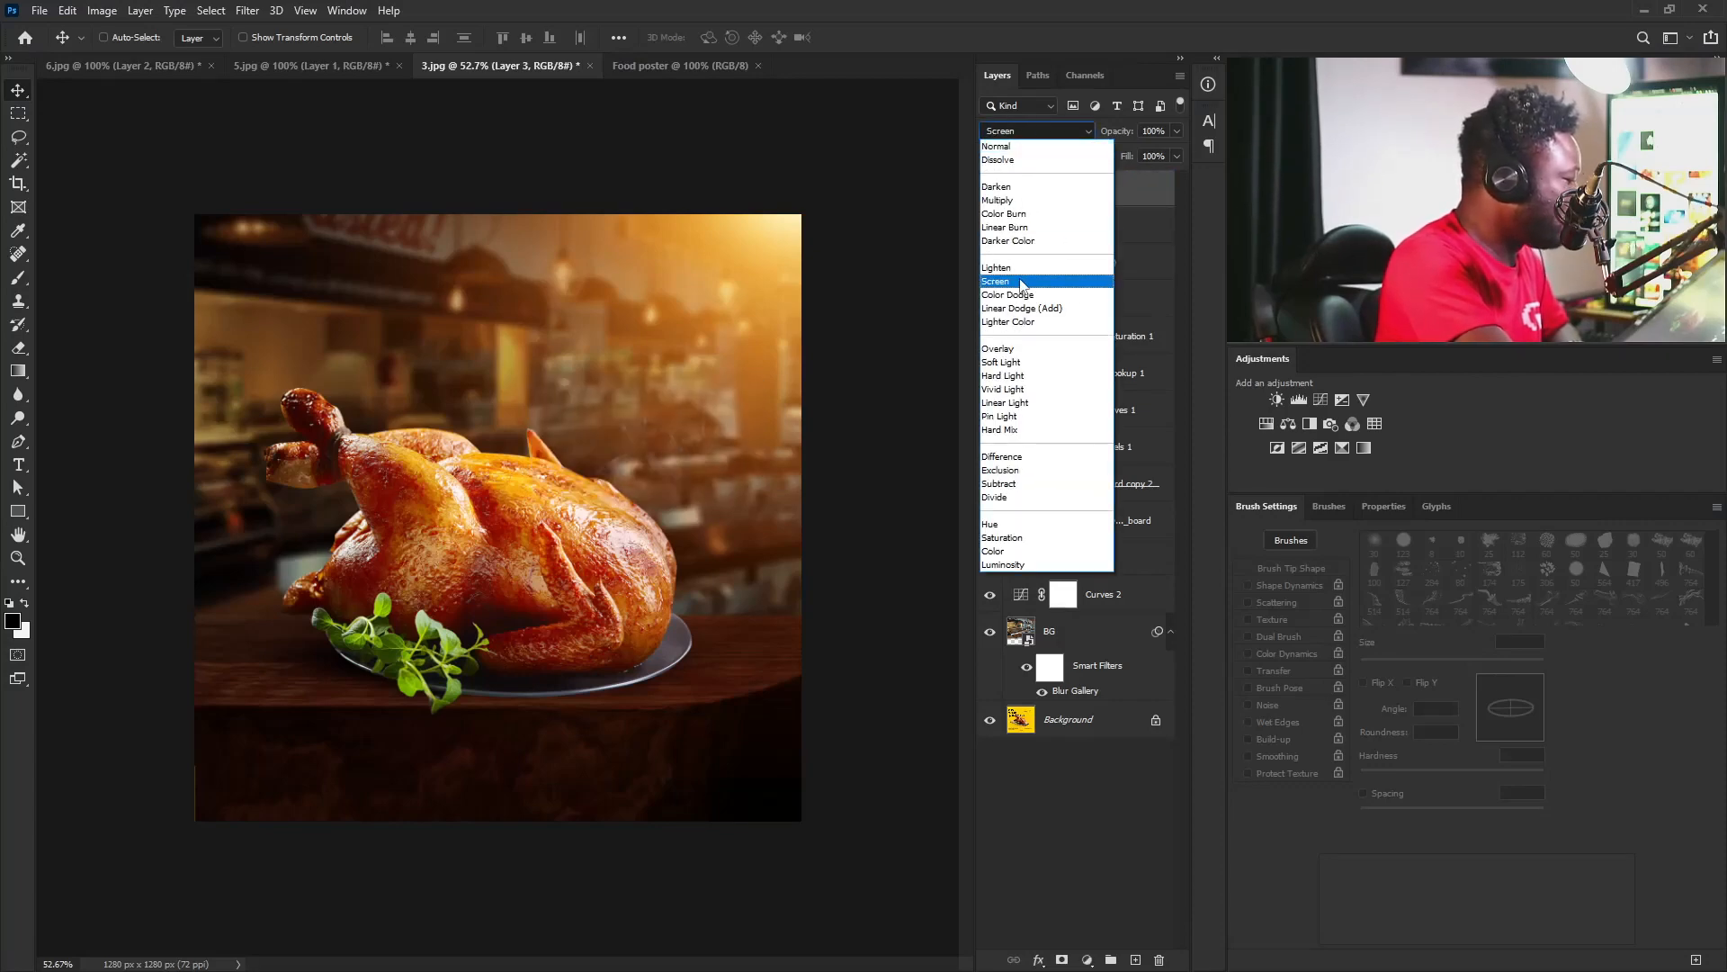
{"action": "left_click", "coordinate": [1001, 286]}
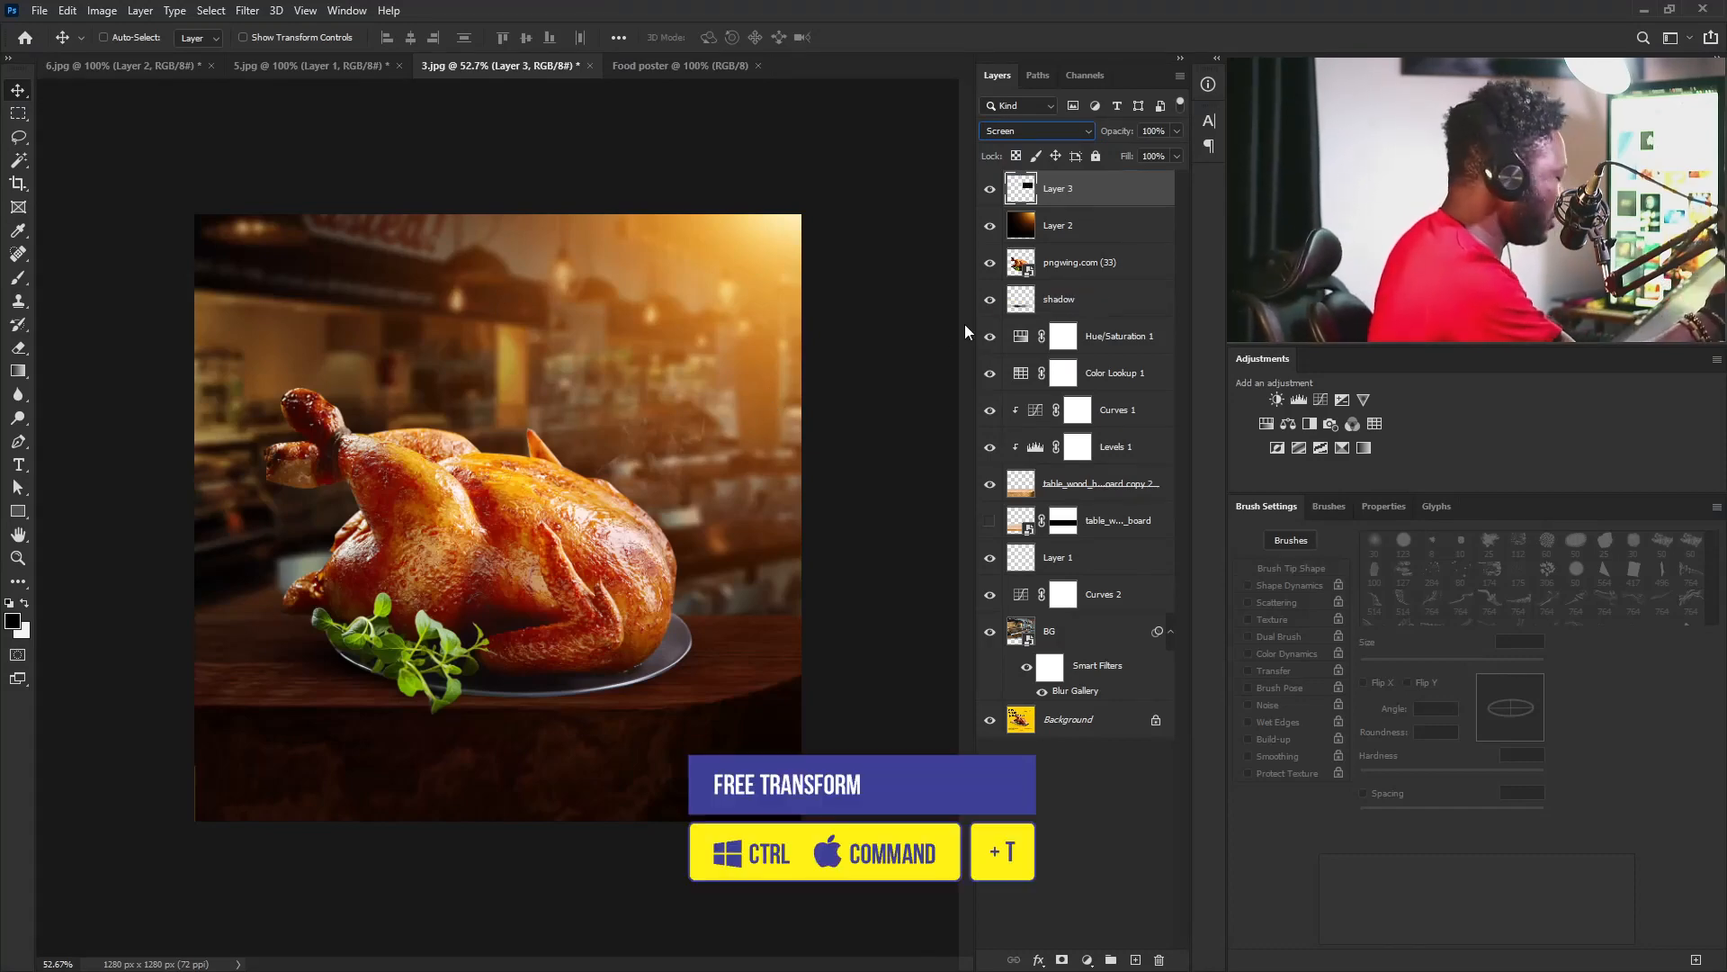
Enlarge the steam layer to about 244% with Free Transform and position it so the steam rises above the chicken.
{"action": "key", "text": "ctrl+t"}
{"action": "left_click_drag", "start_coordinate": [684, 431], "coordinate": [647, 360]}
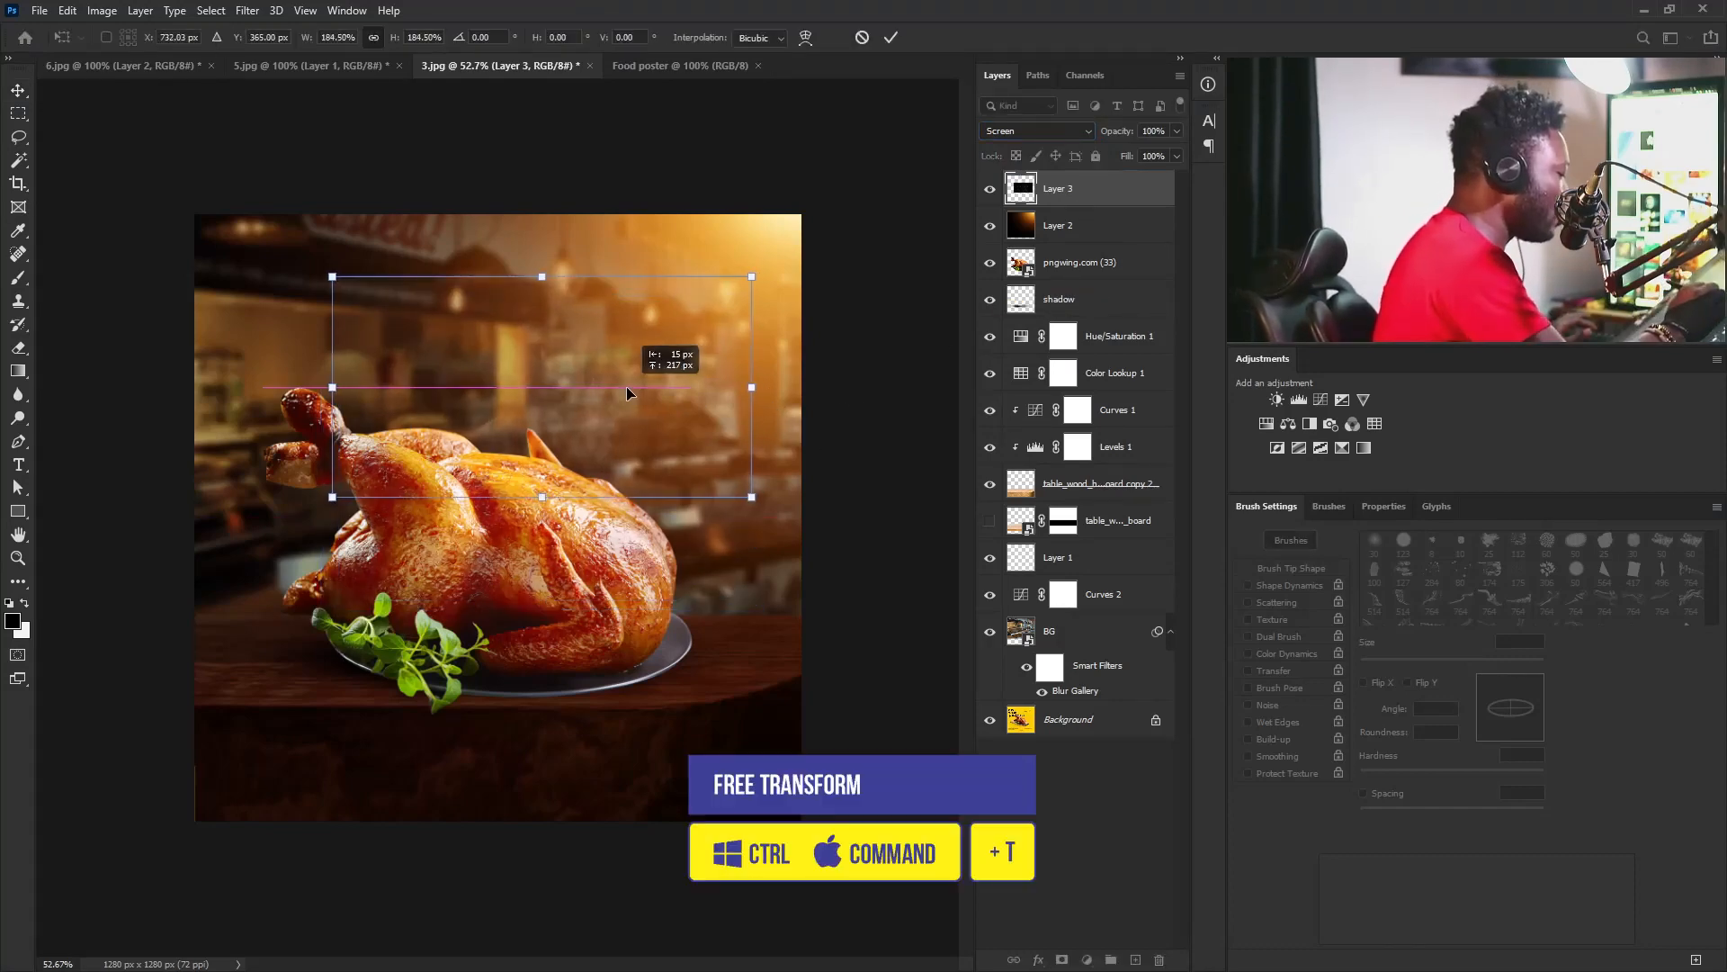
{"action": "left_click_drag", "start_coordinate": [732, 516], "coordinate": [771, 541]}
{"action": "left_click_drag", "start_coordinate": [625, 463], "coordinate": [581, 466]}
{"action": "key", "text": "Return"}
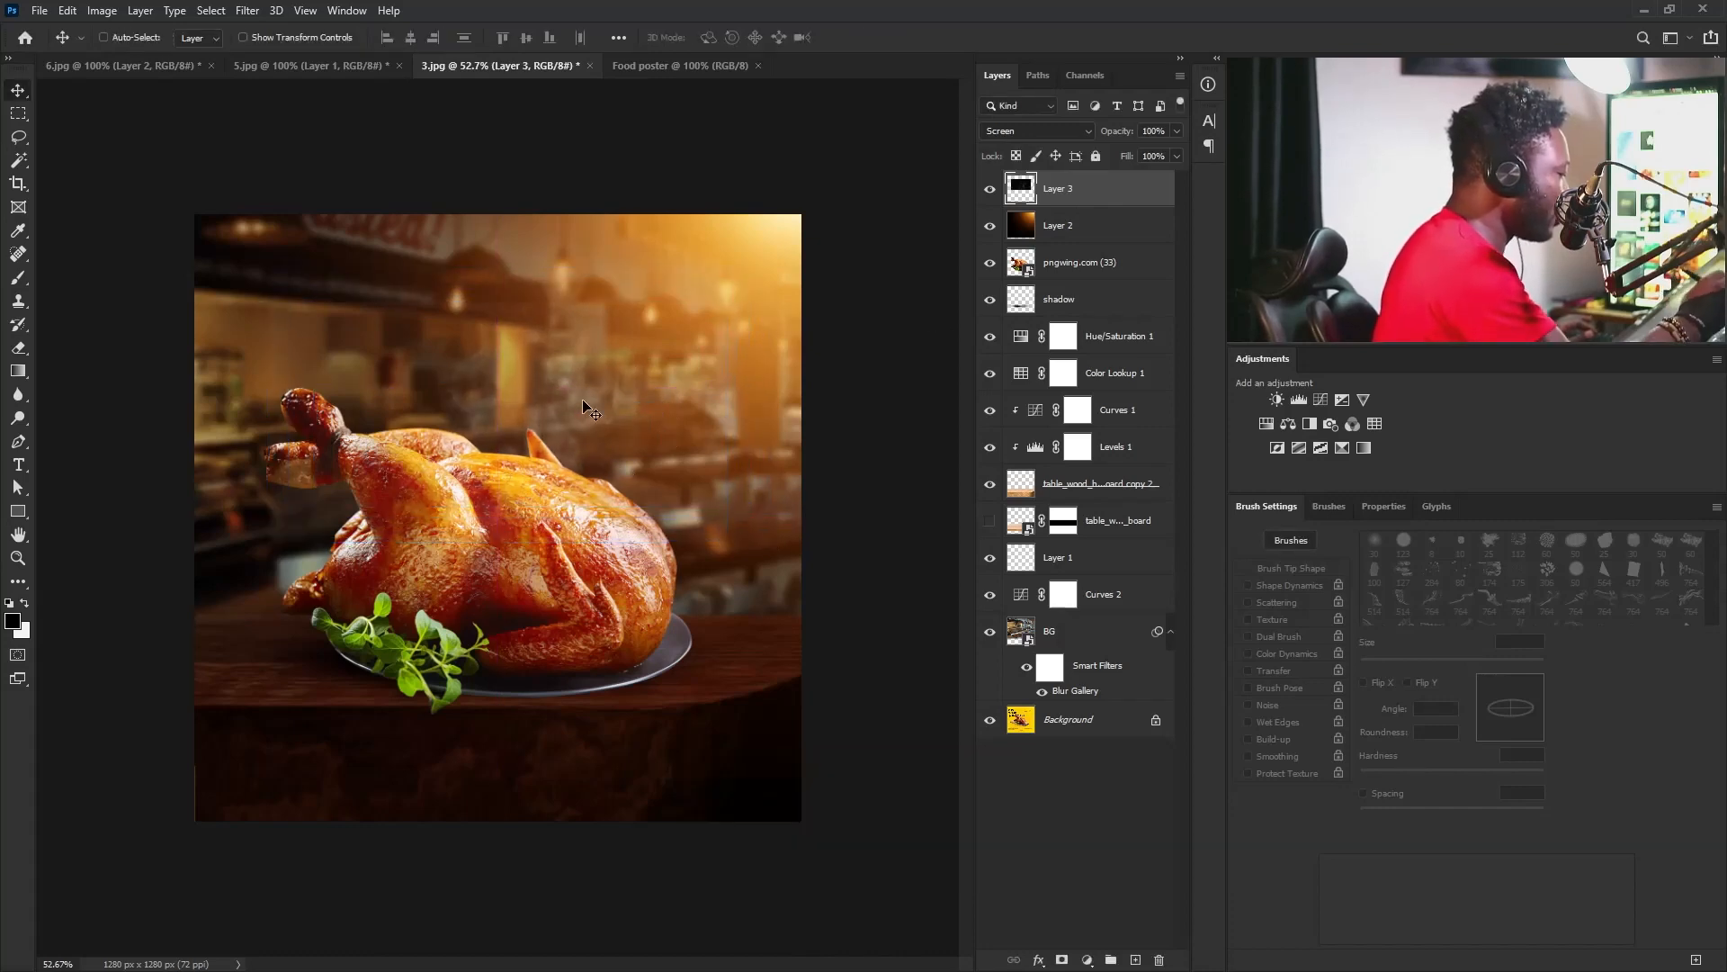
{"action": "key", "text": "ctrl+0"}
{"action": "key", "text": "ctrl+t"}
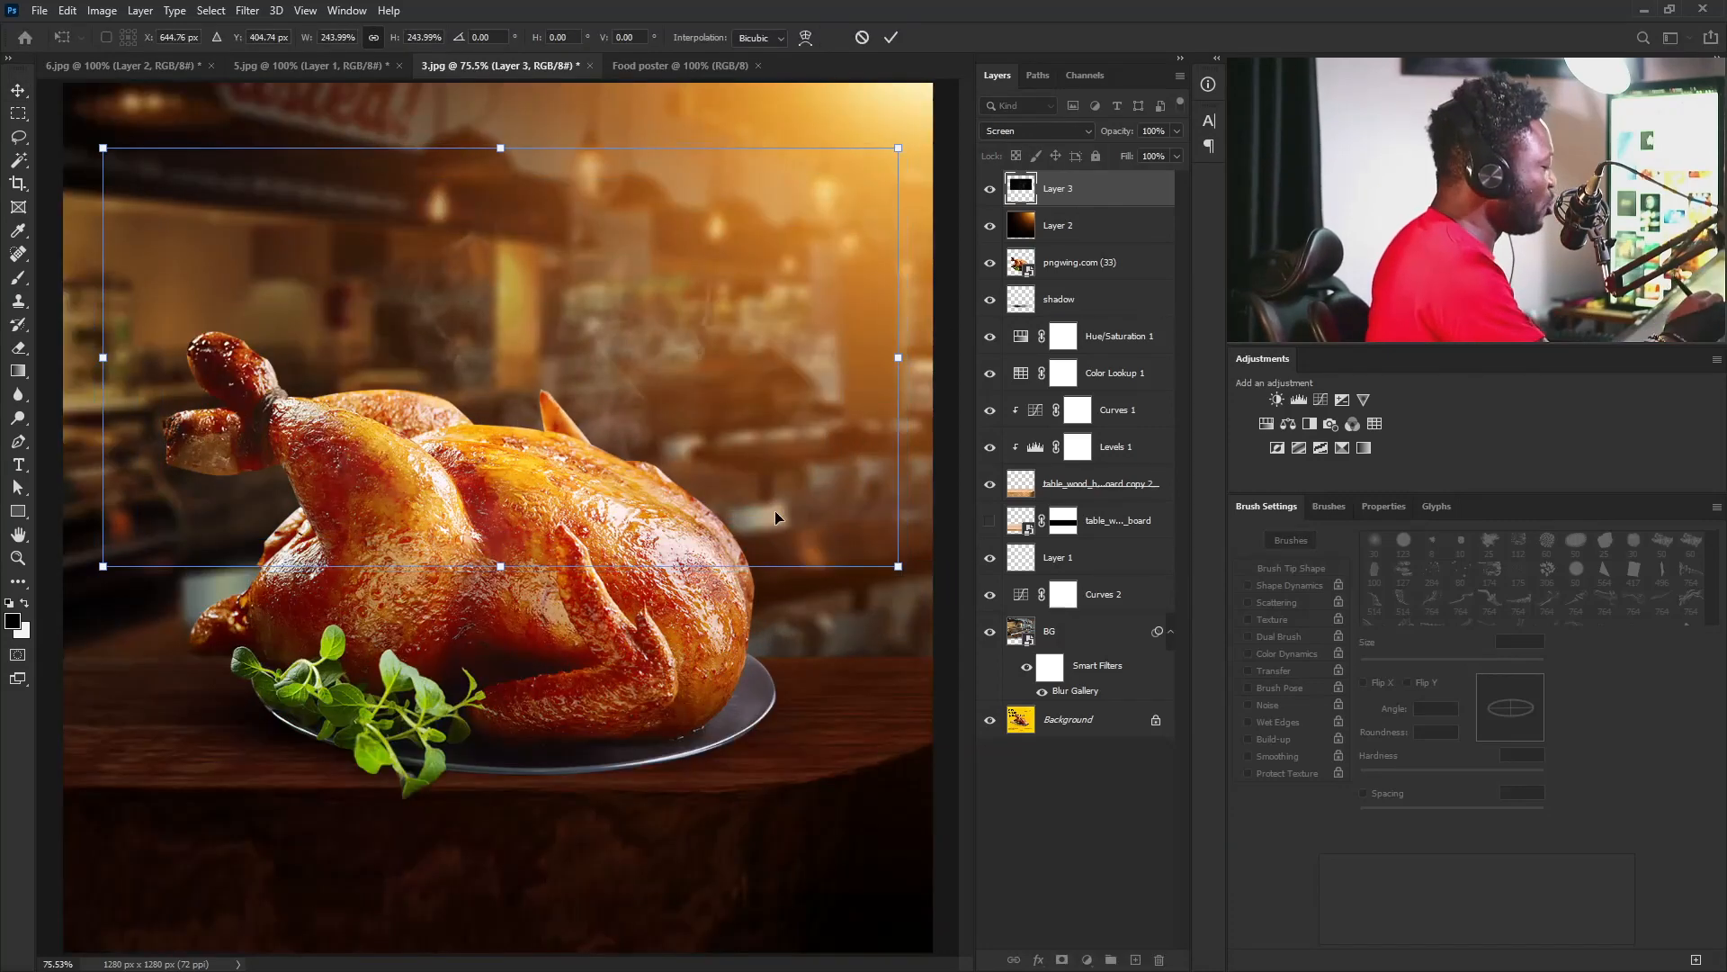
{"action": "left_click_drag", "start_coordinate": [775, 510], "coordinate": [741, 488]}
{"action": "key", "text": "Return"}
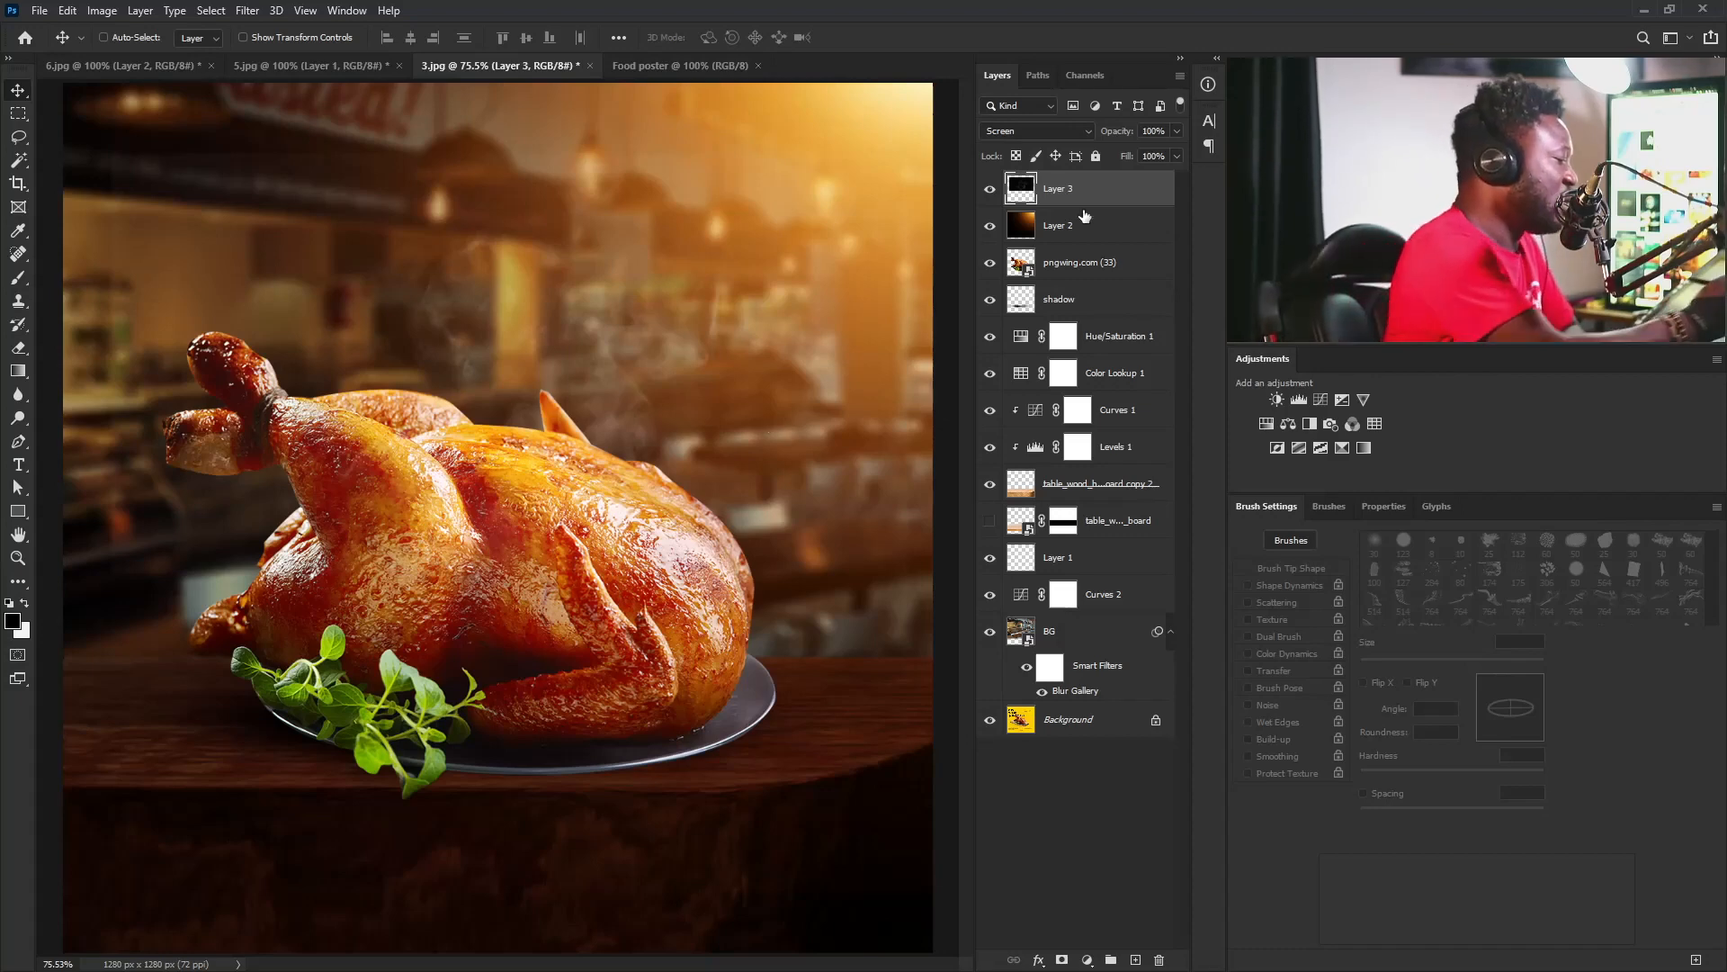
Add a layer mask to the steam layer and set the Brush to the 30 px soft round tip with Transfer on and 100% flow.
{"action": "left_click", "coordinate": [1062, 959]}
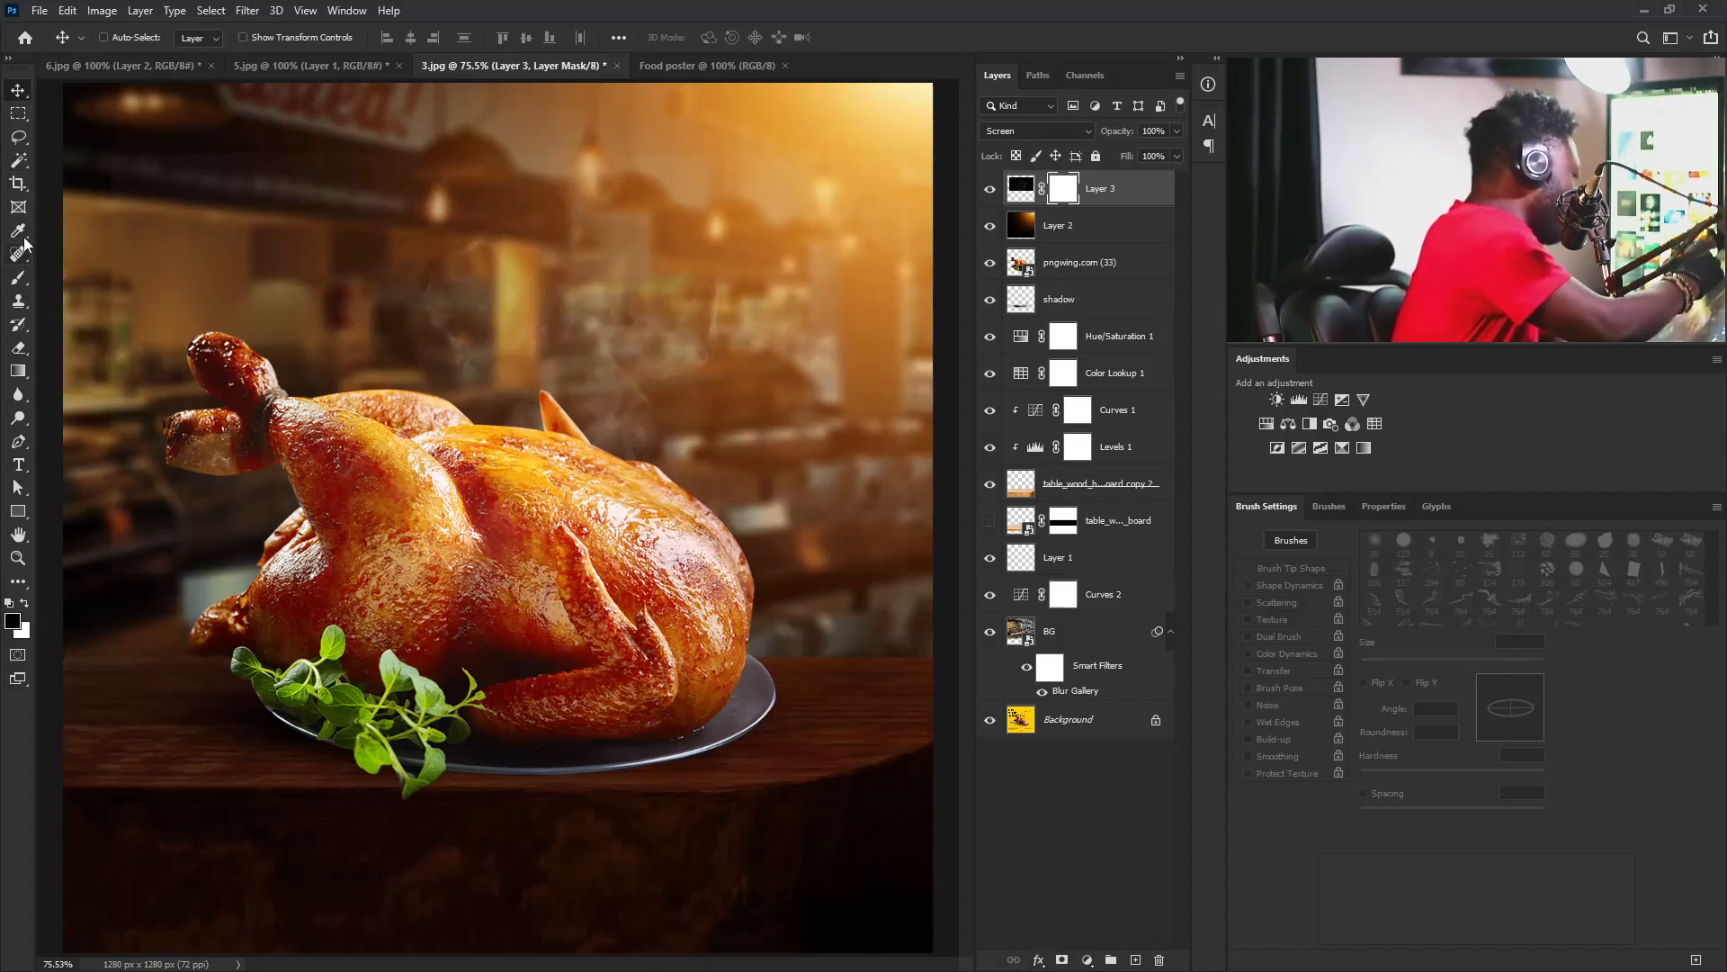
{"action": "left_click", "coordinate": [18, 277]}
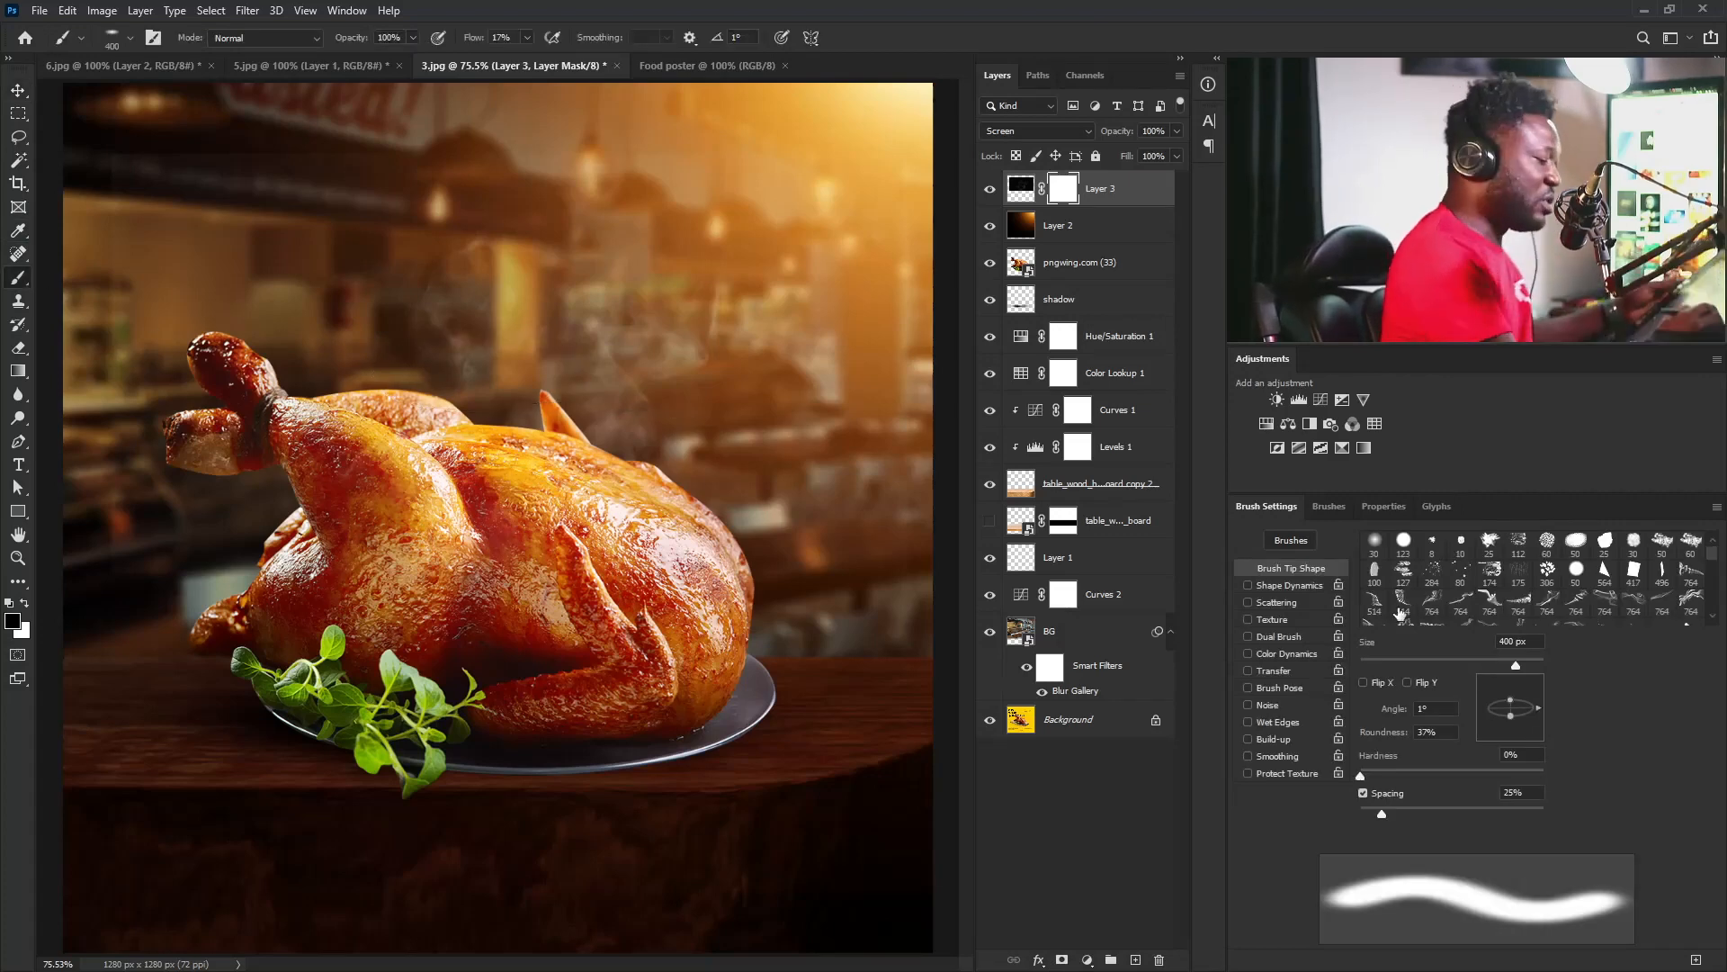
{"action": "left_click", "coordinate": [1374, 543]}
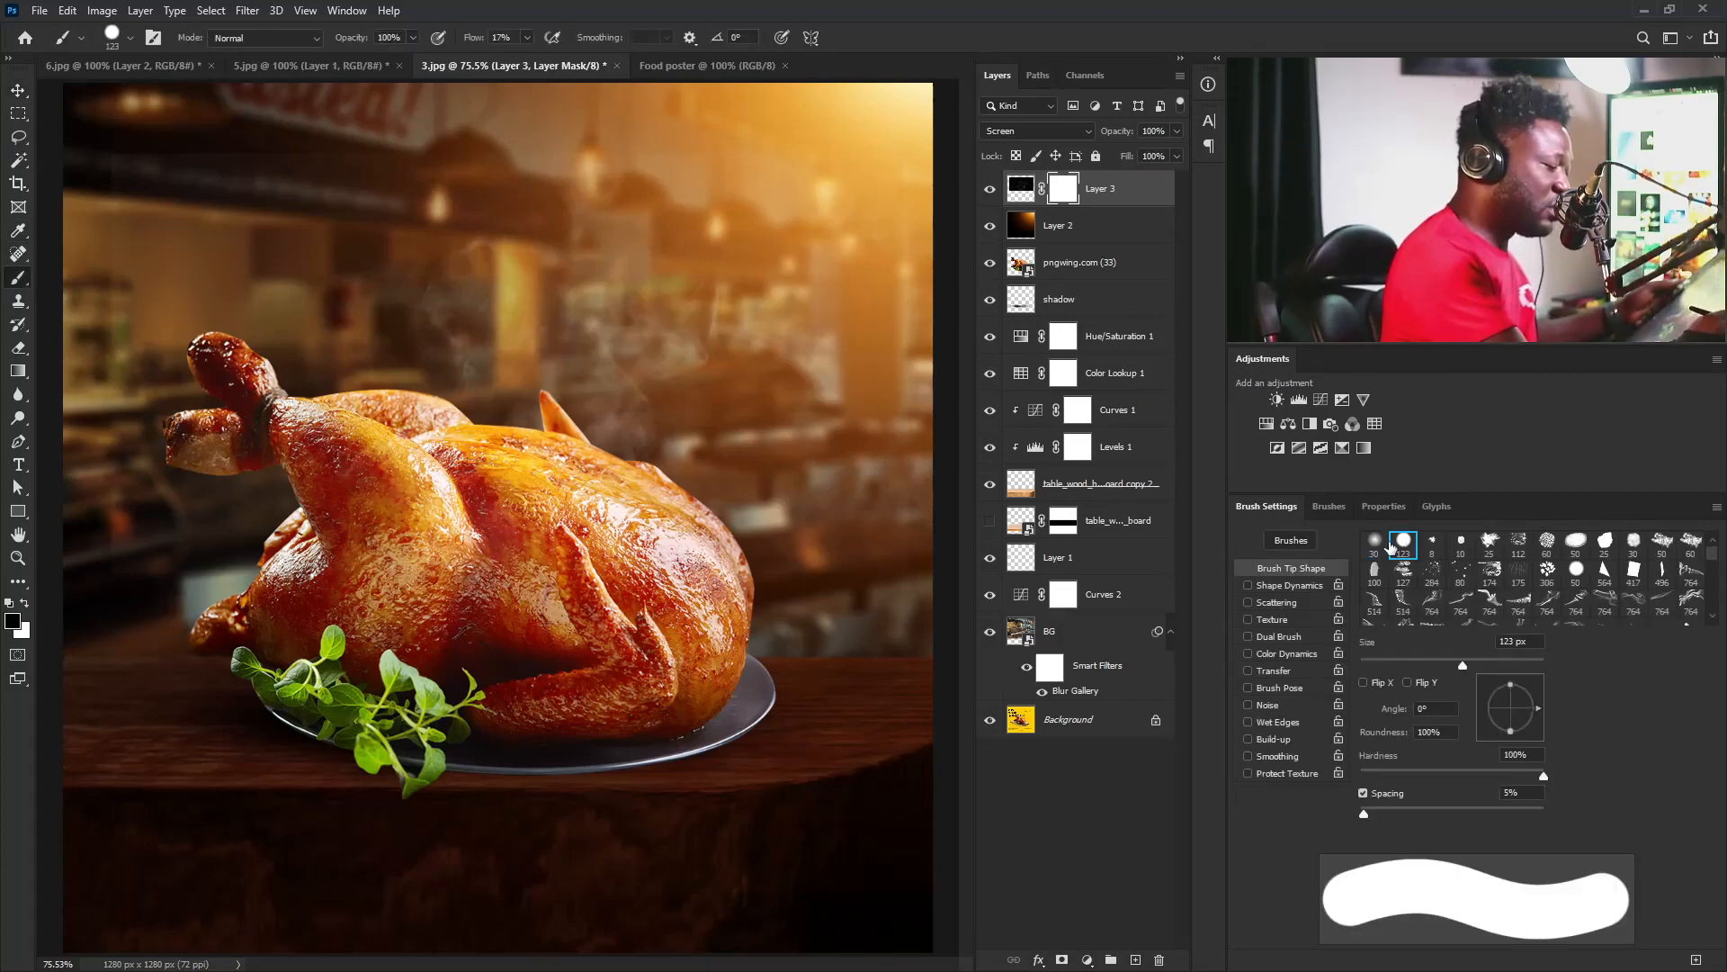
{"action": "left_click", "coordinate": [1256, 671]}
{"action": "left_click", "coordinate": [527, 37]}
{"action": "left_click_drag", "start_coordinate": [523, 58], "coordinate": [596, 57]}
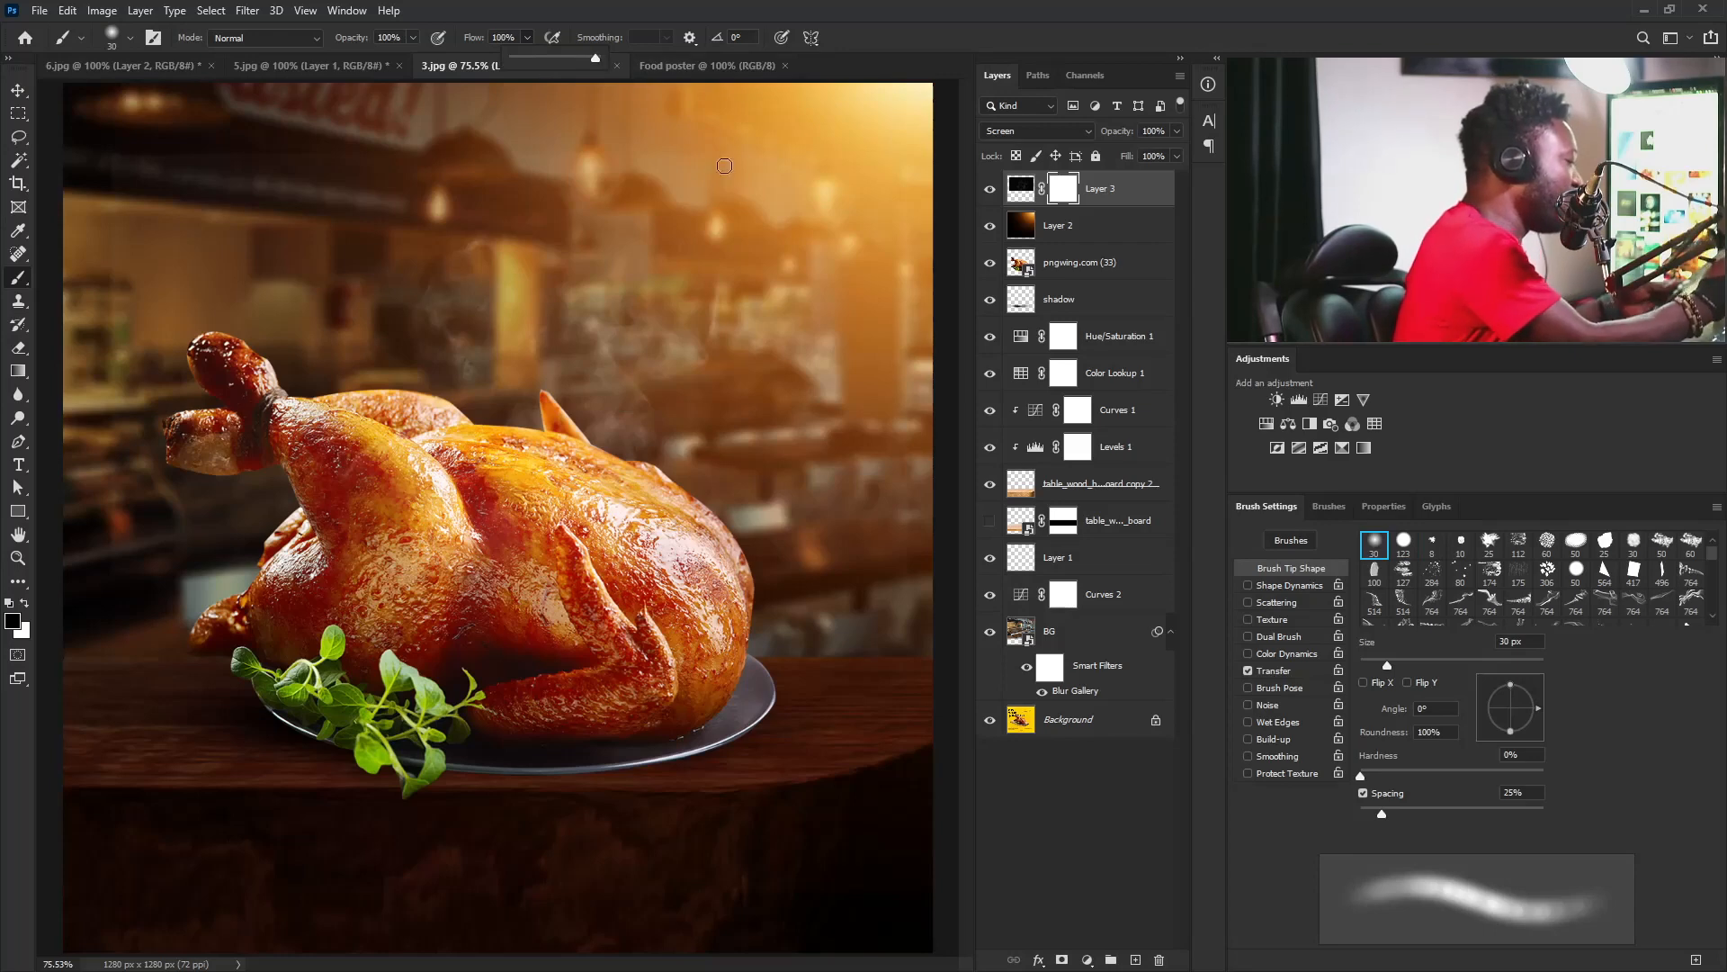
Enlarge the soft brush to 175 px and paint black on the mask to hide the visible edges of the steam image.
{"action": "key", "text": "bracketright"}
{"action": "key", "text": "bracketright"}
{"action": "key", "text": "bracketright"}
{"action": "key", "text": "bracketright"}
{"action": "key", "text": "bracketright"}
{"action": "key", "text": "bracketright"}
{"action": "key", "text": "bracketright"}
{"action": "key", "text": "bracketright"}
{"action": "key", "text": "bracketright"}
{"action": "key", "text": "bracketright"}
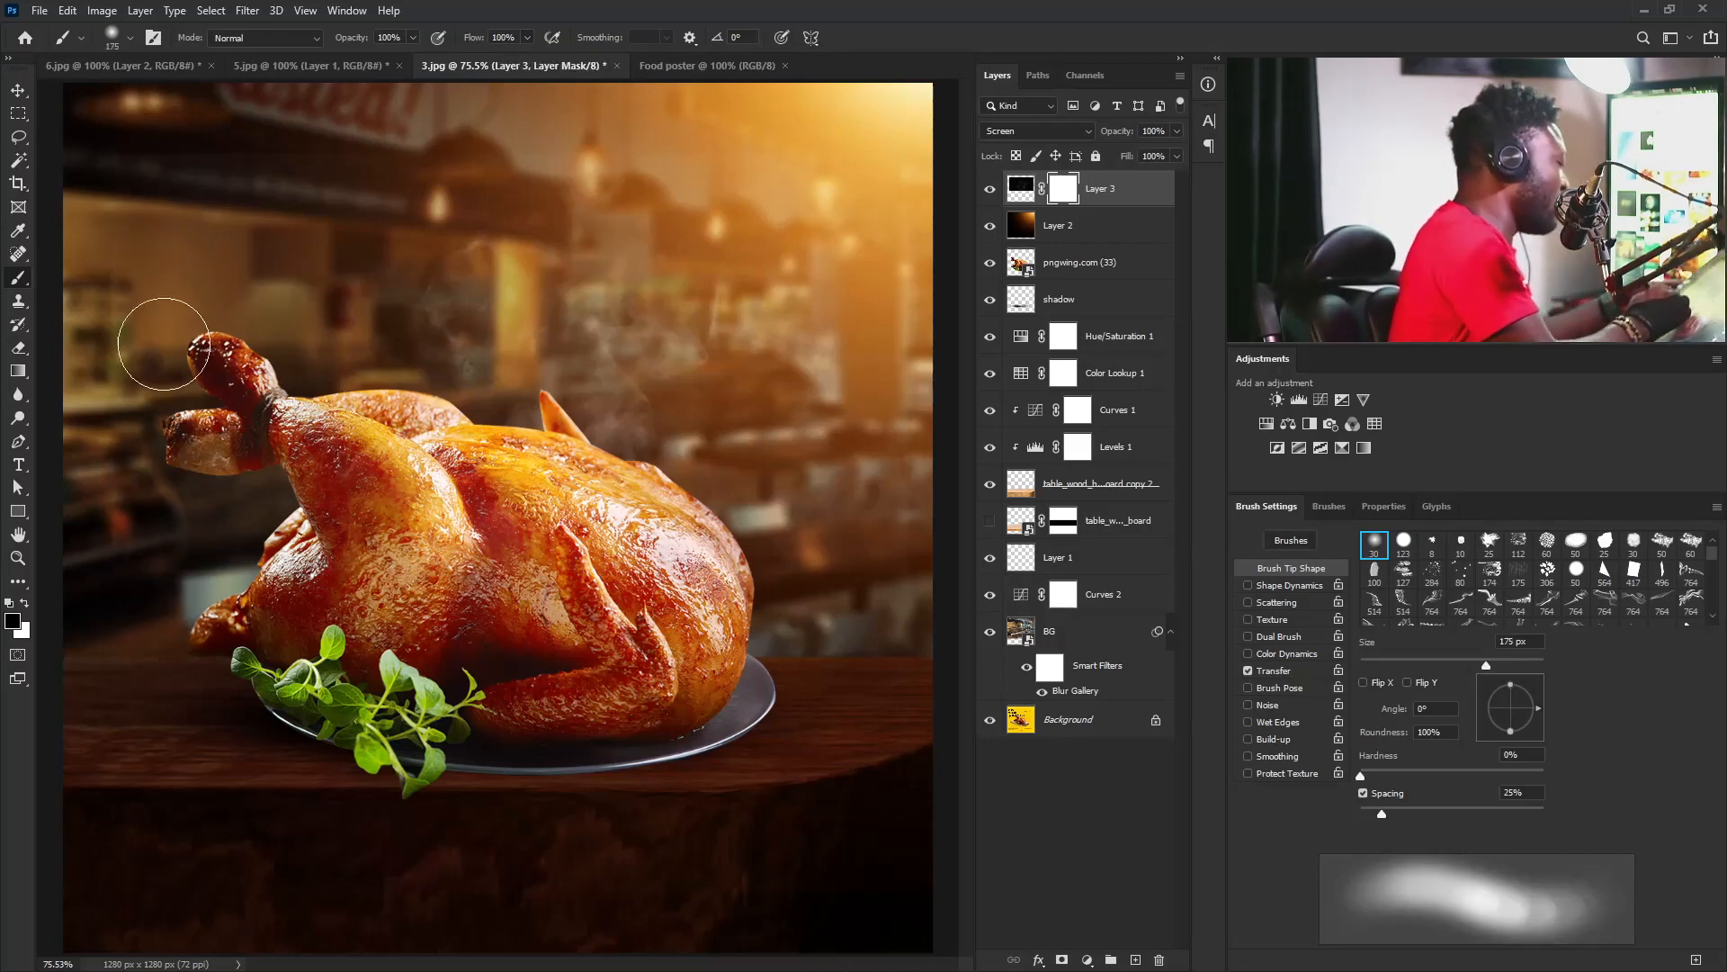
{"action": "left_click_drag", "start_coordinate": [560, 174], "coordinate": [106, 592]}
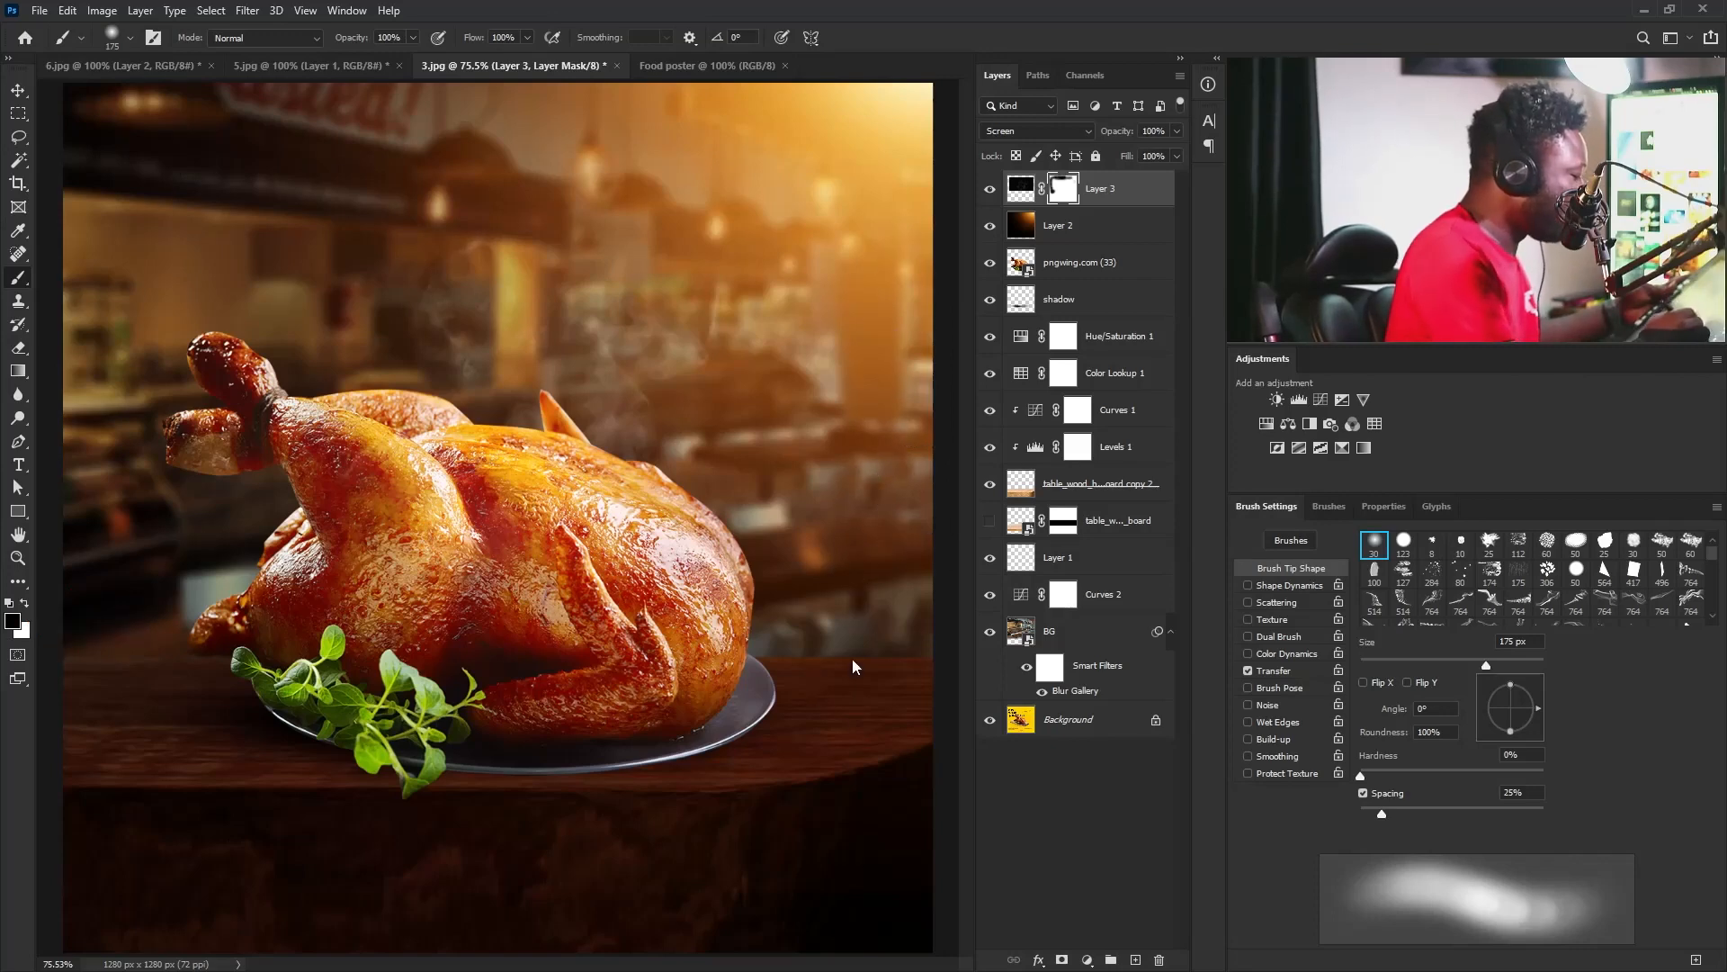
{"action": "left_click_drag", "start_coordinate": [798, 540], "coordinate": [790, 585]}
Target the steam layer's image instead of its mask and stamp all visible layers into a new layer on top.
{"action": "scroll", "coordinate": [773, 576], "scroll_direction": "down", "scroll_amount": 5}
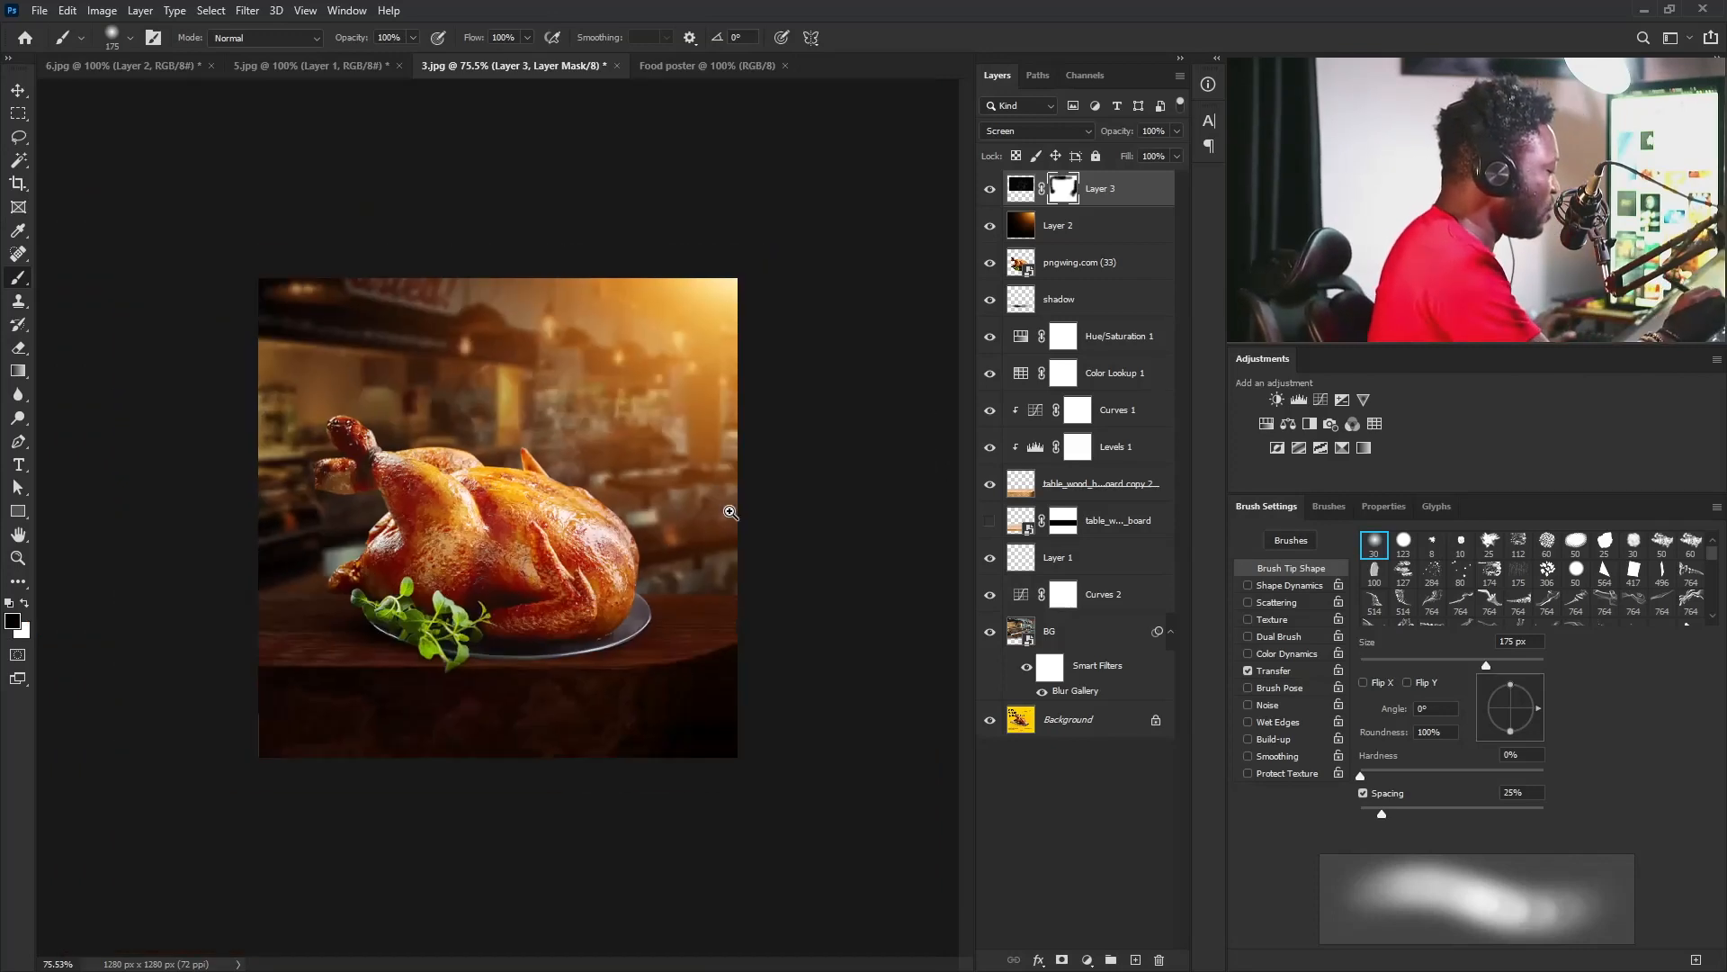
{"action": "scroll", "coordinate": [753, 522], "scroll_direction": "up", "scroll_amount": 2}
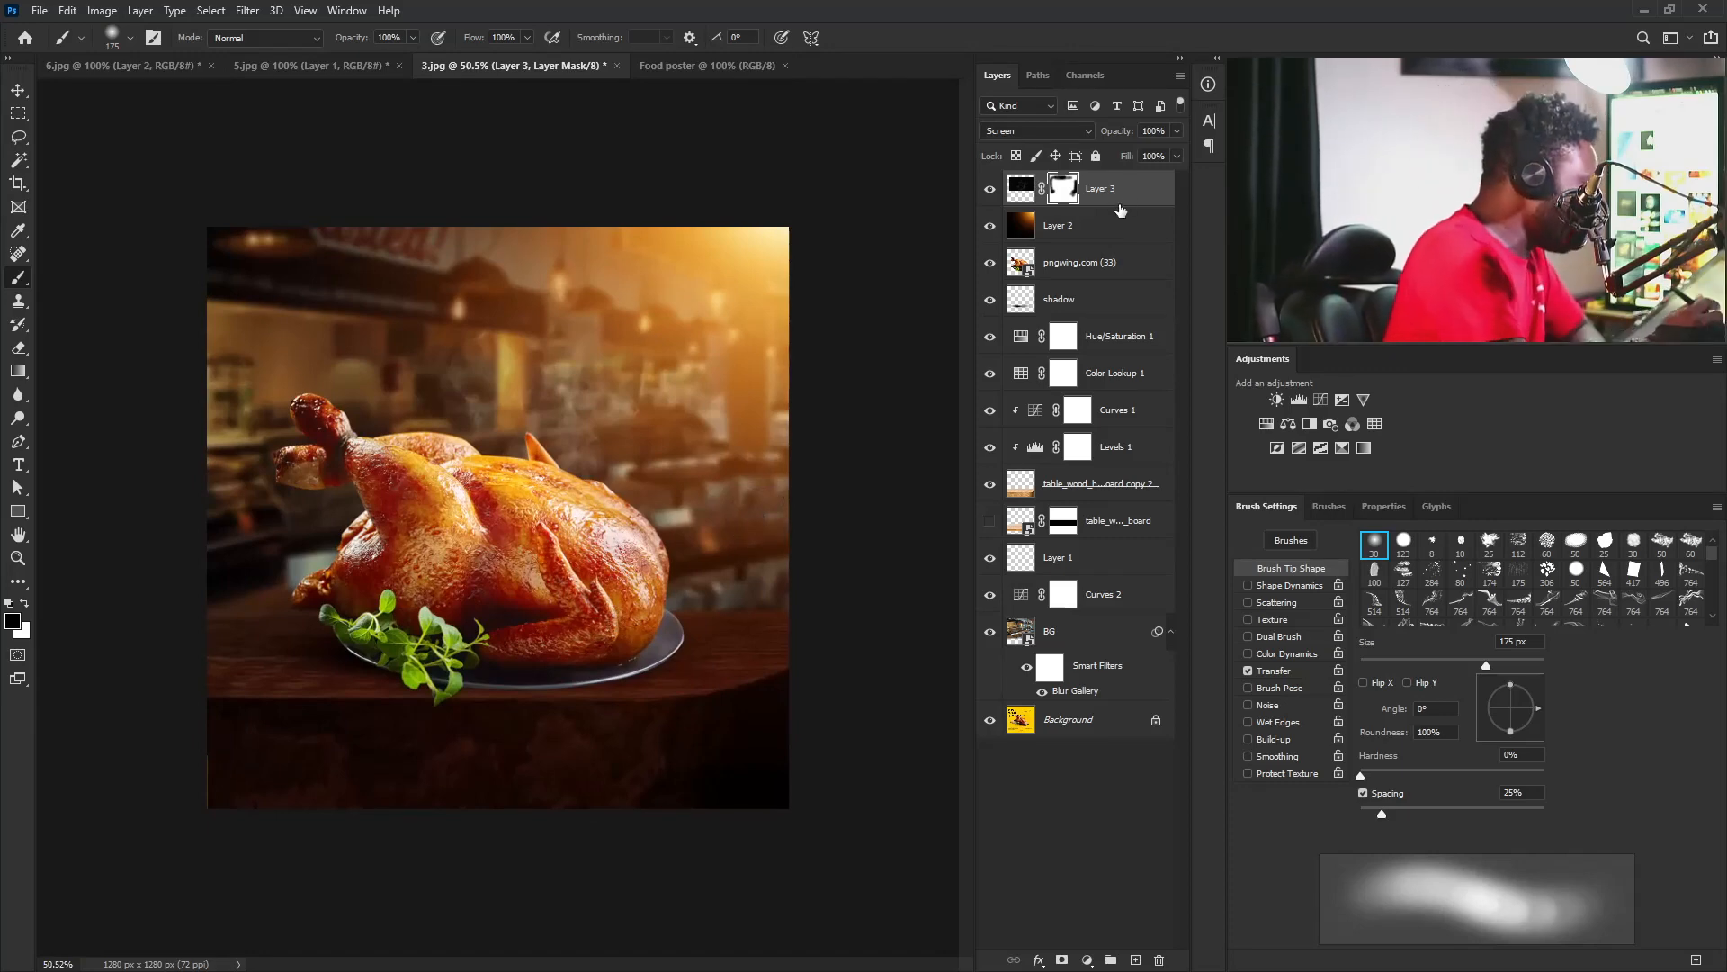
{"action": "key", "text": "ctrl+2"}
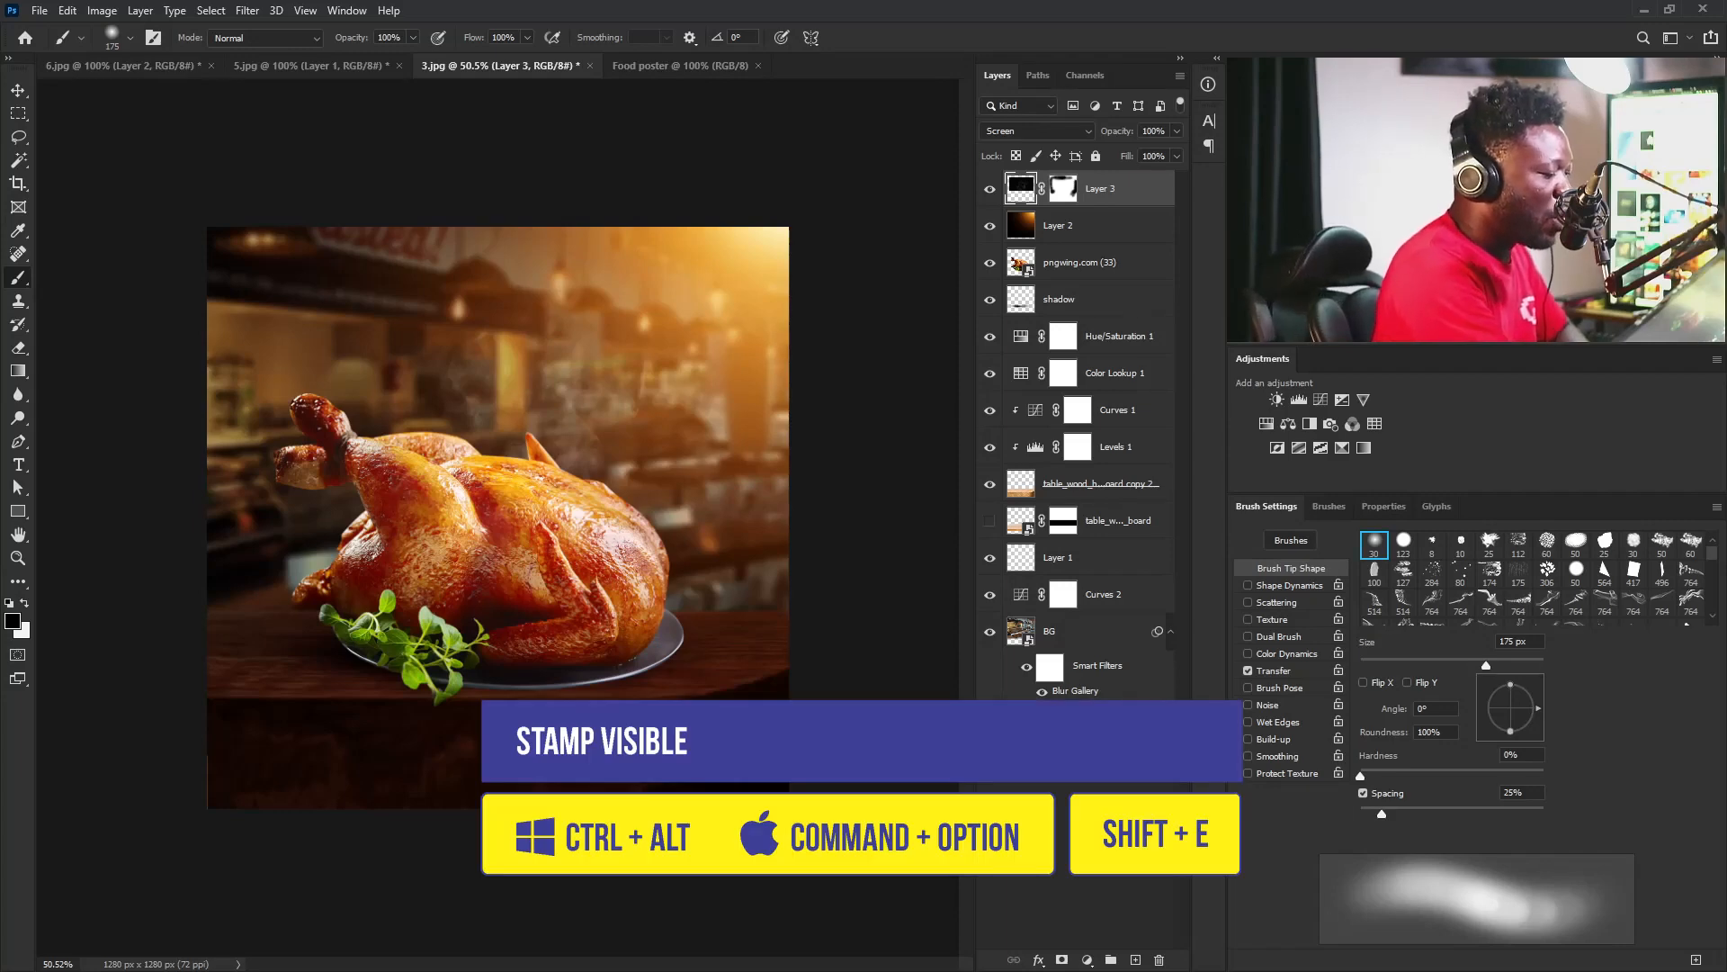
{"action": "key", "text": "ctrl+alt+shift+e"}
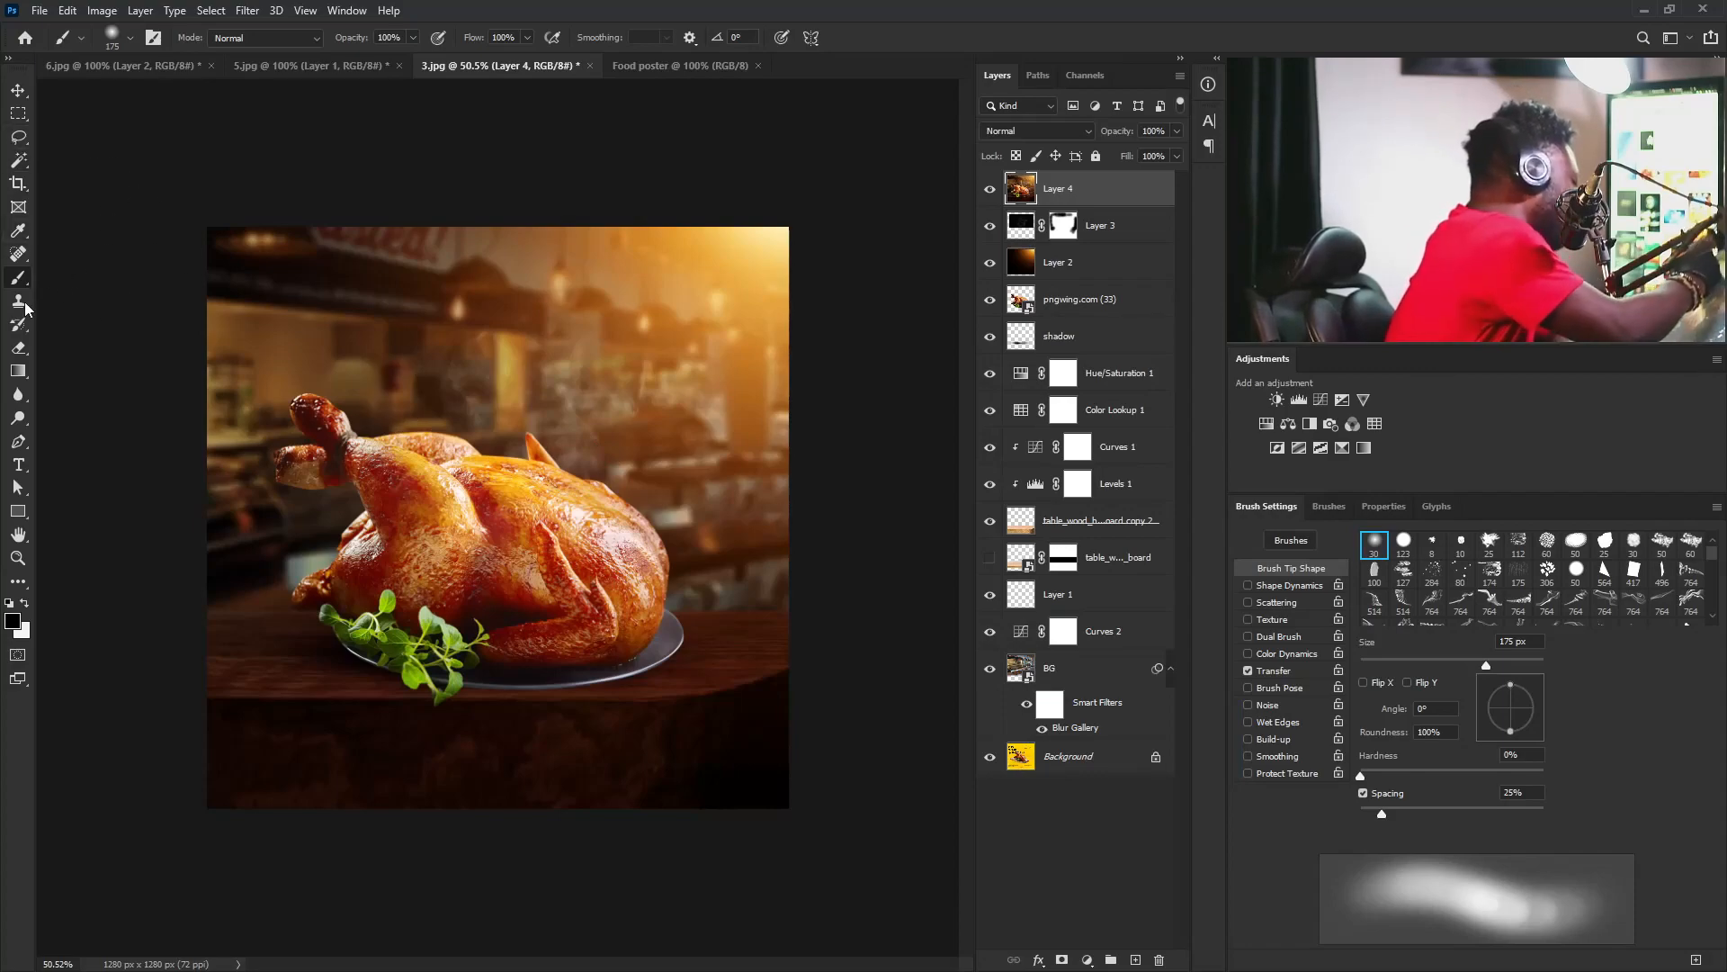
Start a Pen tool outline around the tall upright herb leaf, tracing from its stem up the left edge and over the tip.
{"action": "left_click", "coordinate": [19, 441]}
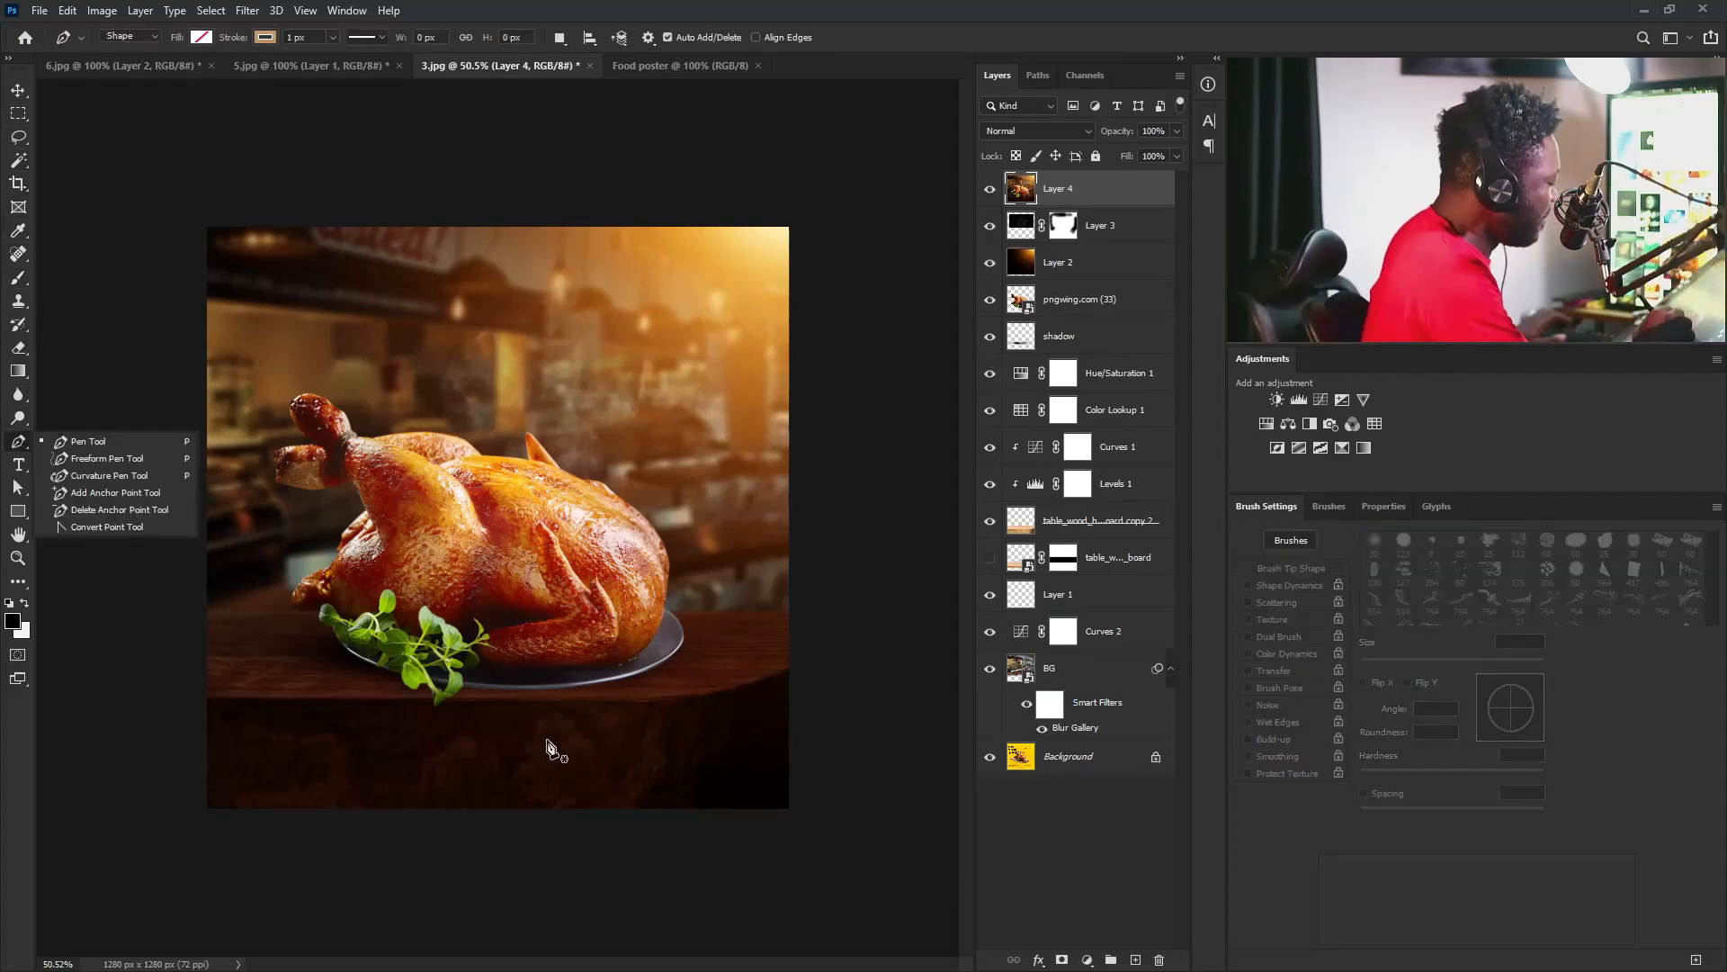
{"action": "scroll", "coordinate": [531, 729], "scroll_direction": "up", "scroll_amount": 6}
{"action": "scroll", "coordinate": [517, 717], "scroll_direction": "up", "scroll_amount": 1}
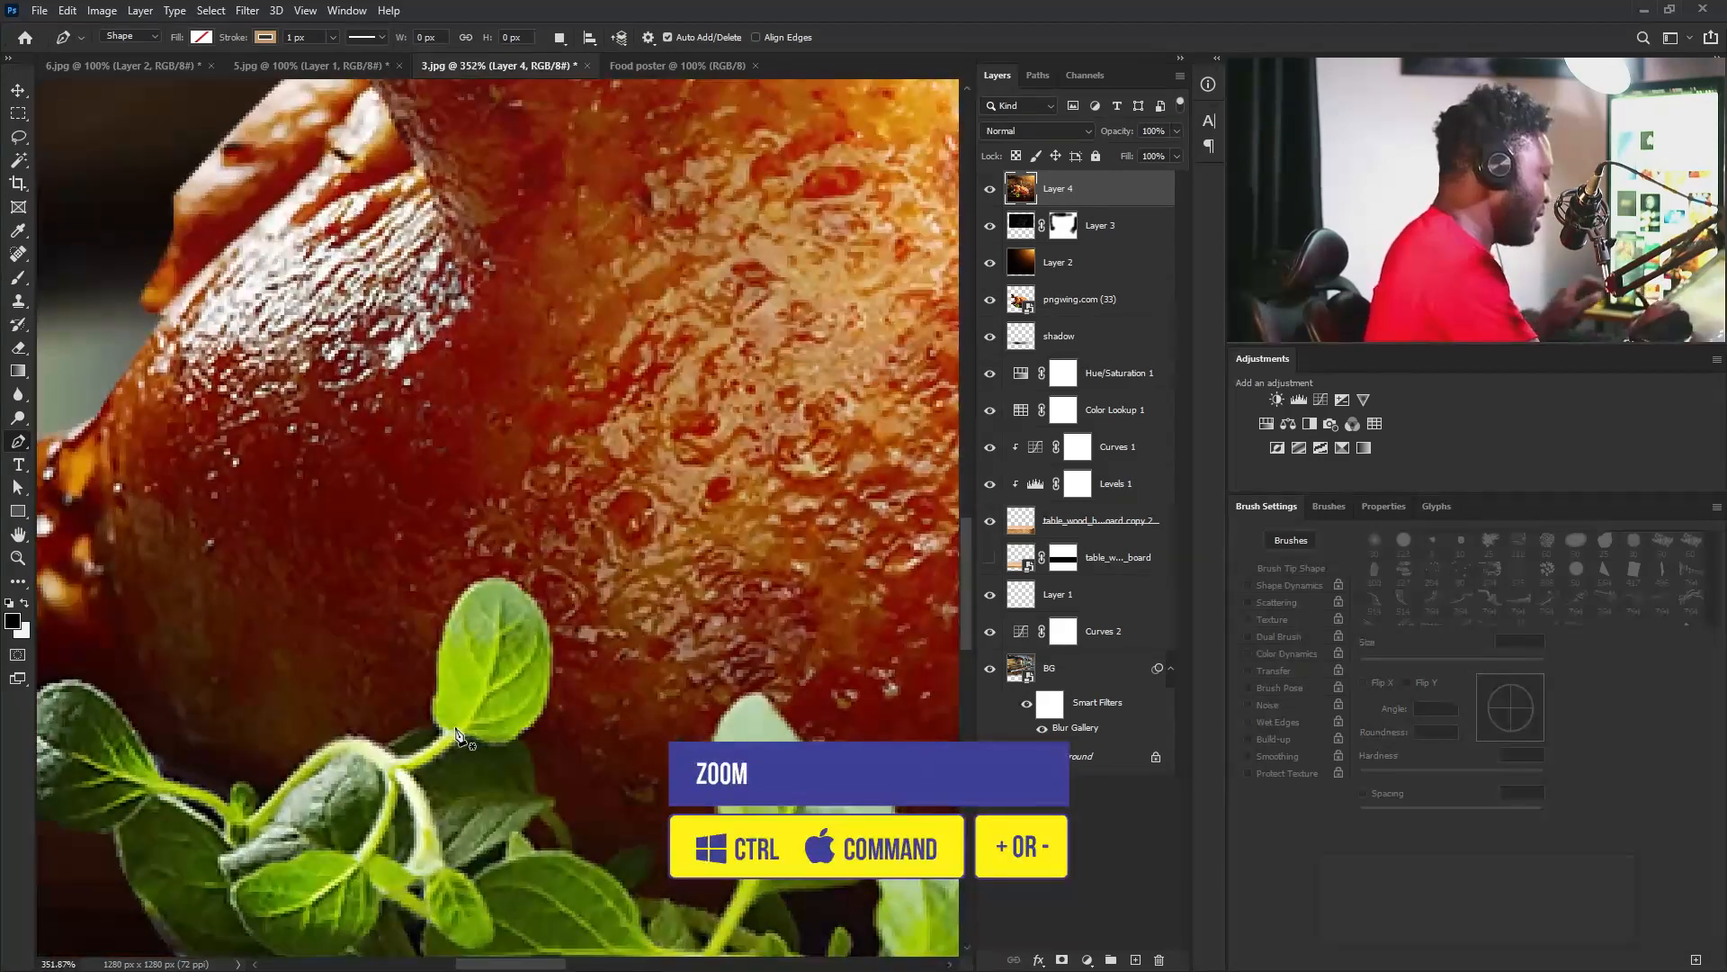
{"action": "left_click", "coordinate": [442, 731]}
{"action": "left_click", "coordinate": [438, 691]}
{"action": "left_click", "coordinate": [448, 620]}
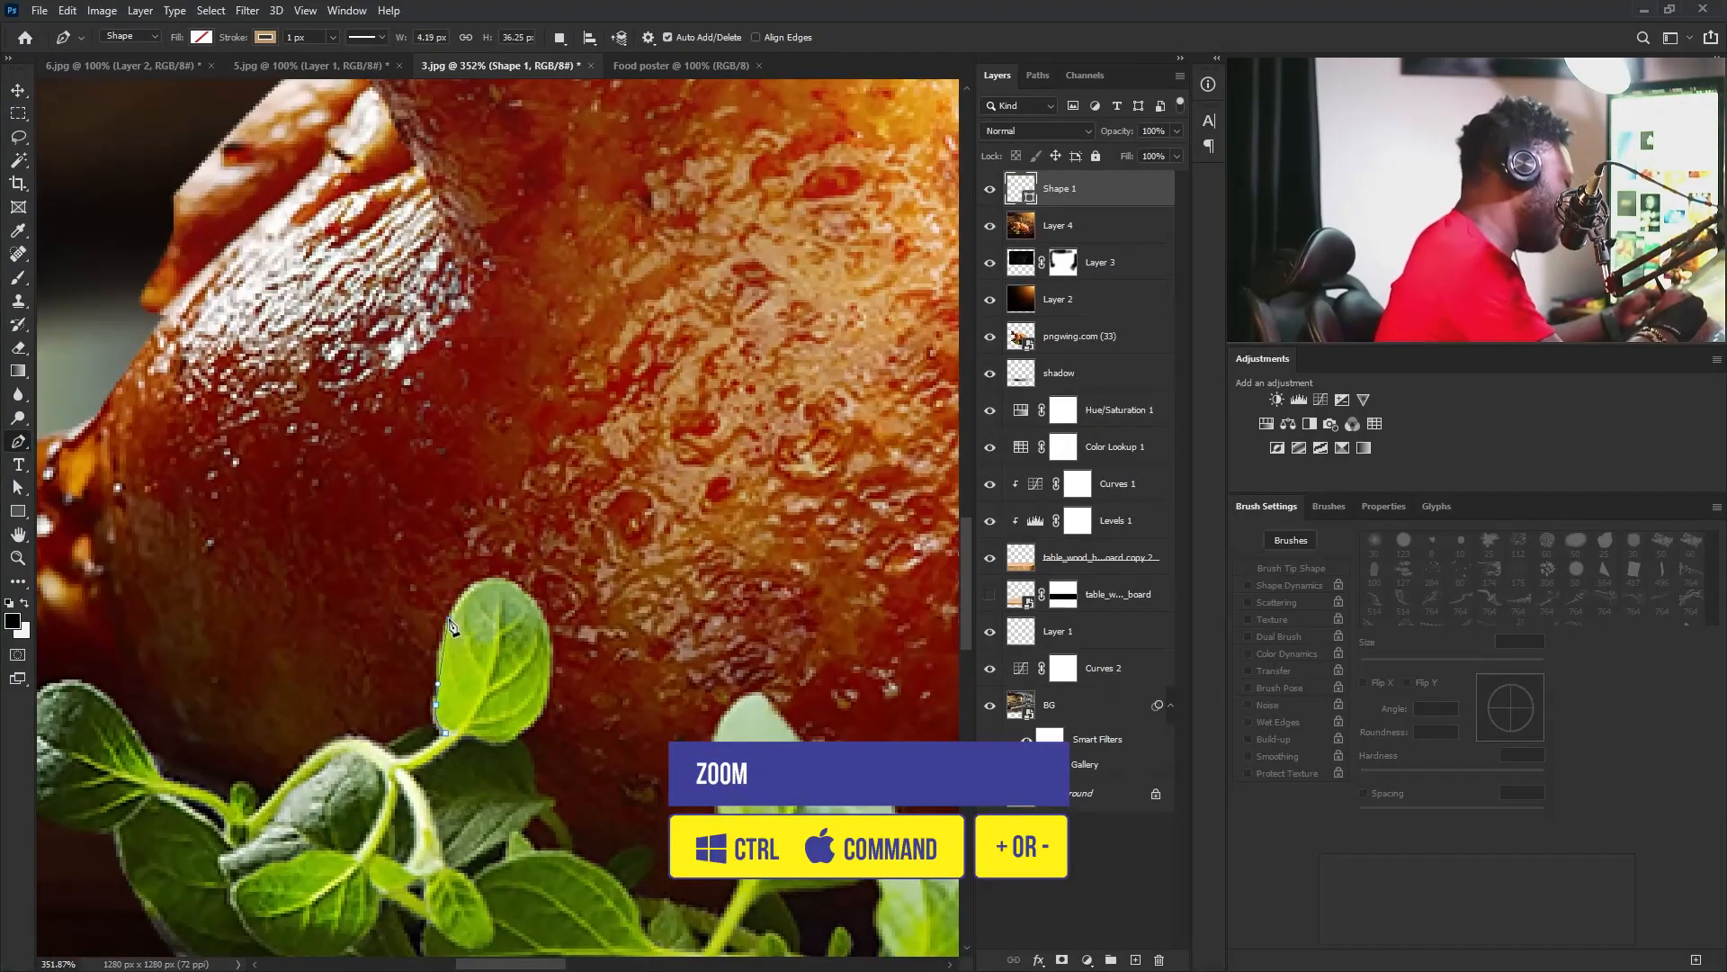
{"action": "left_click", "coordinate": [459, 595]}
{"action": "left_click", "coordinate": [477, 576]}
{"action": "left_click", "coordinate": [502, 581]}
{"action": "left_click", "coordinate": [527, 586]}
{"action": "left_click", "coordinate": [551, 620]}
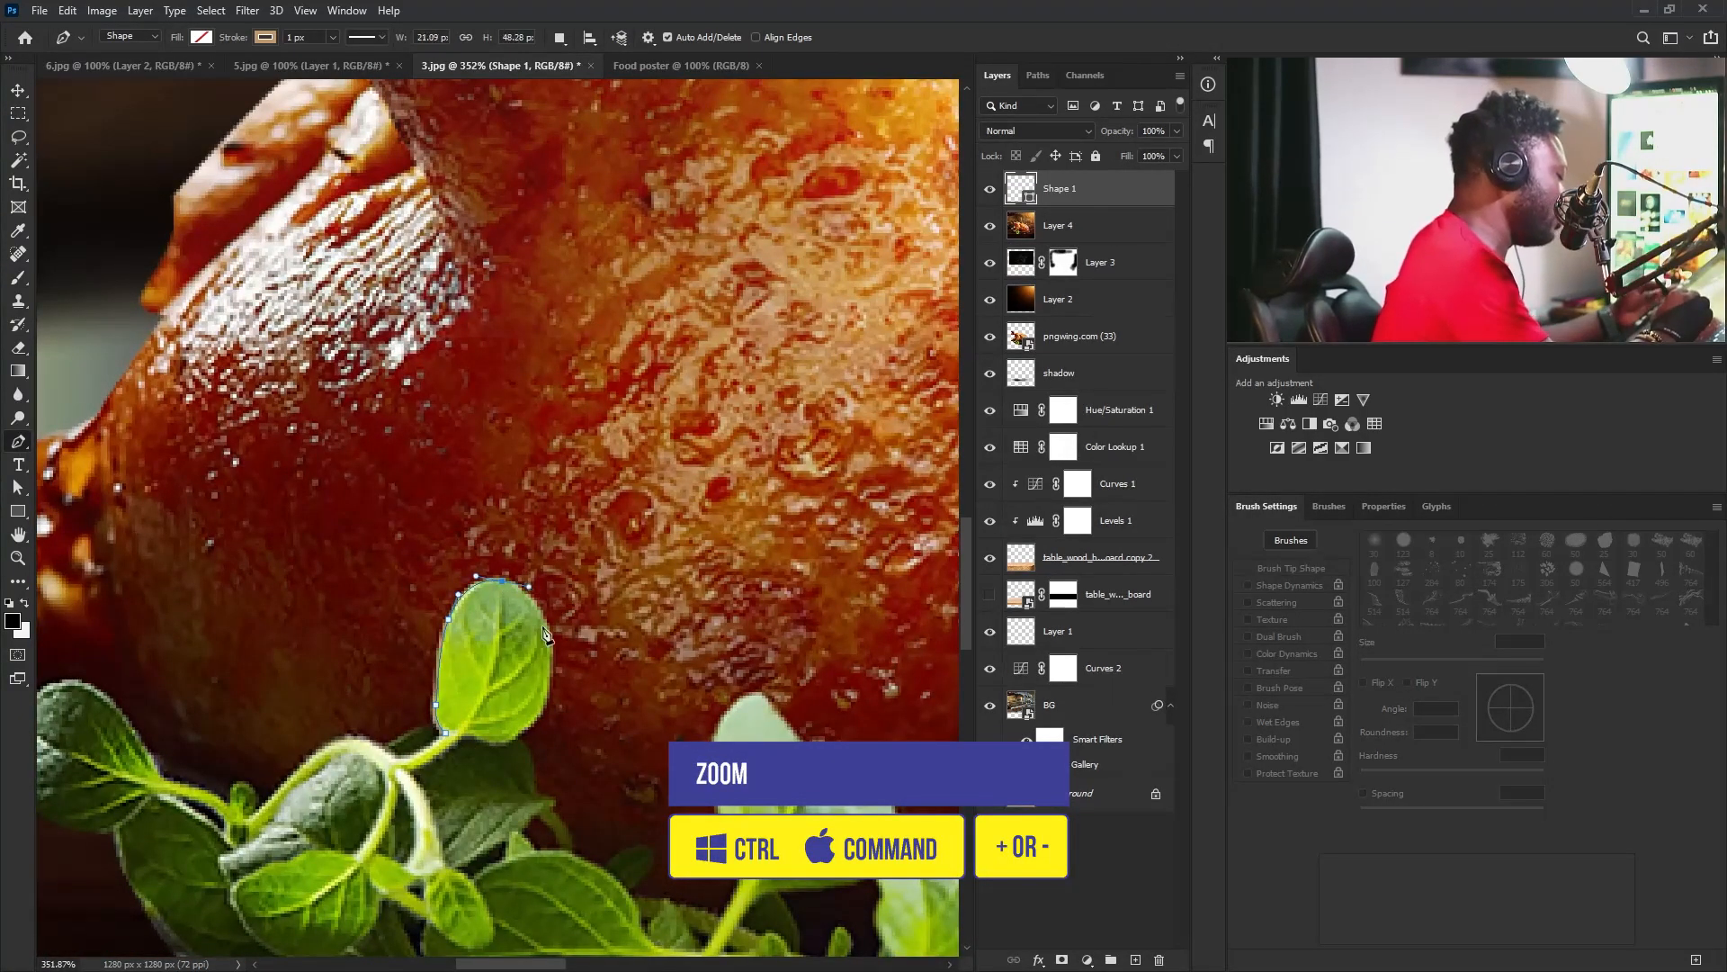
Continue the leaf outline down its right edge and around the base to the stem, correcting misplaced anchor points.
{"action": "left_click", "coordinate": [551, 661]}
{"action": "left_click", "coordinate": [548, 700]}
{"action": "left_click", "coordinate": [534, 720]}
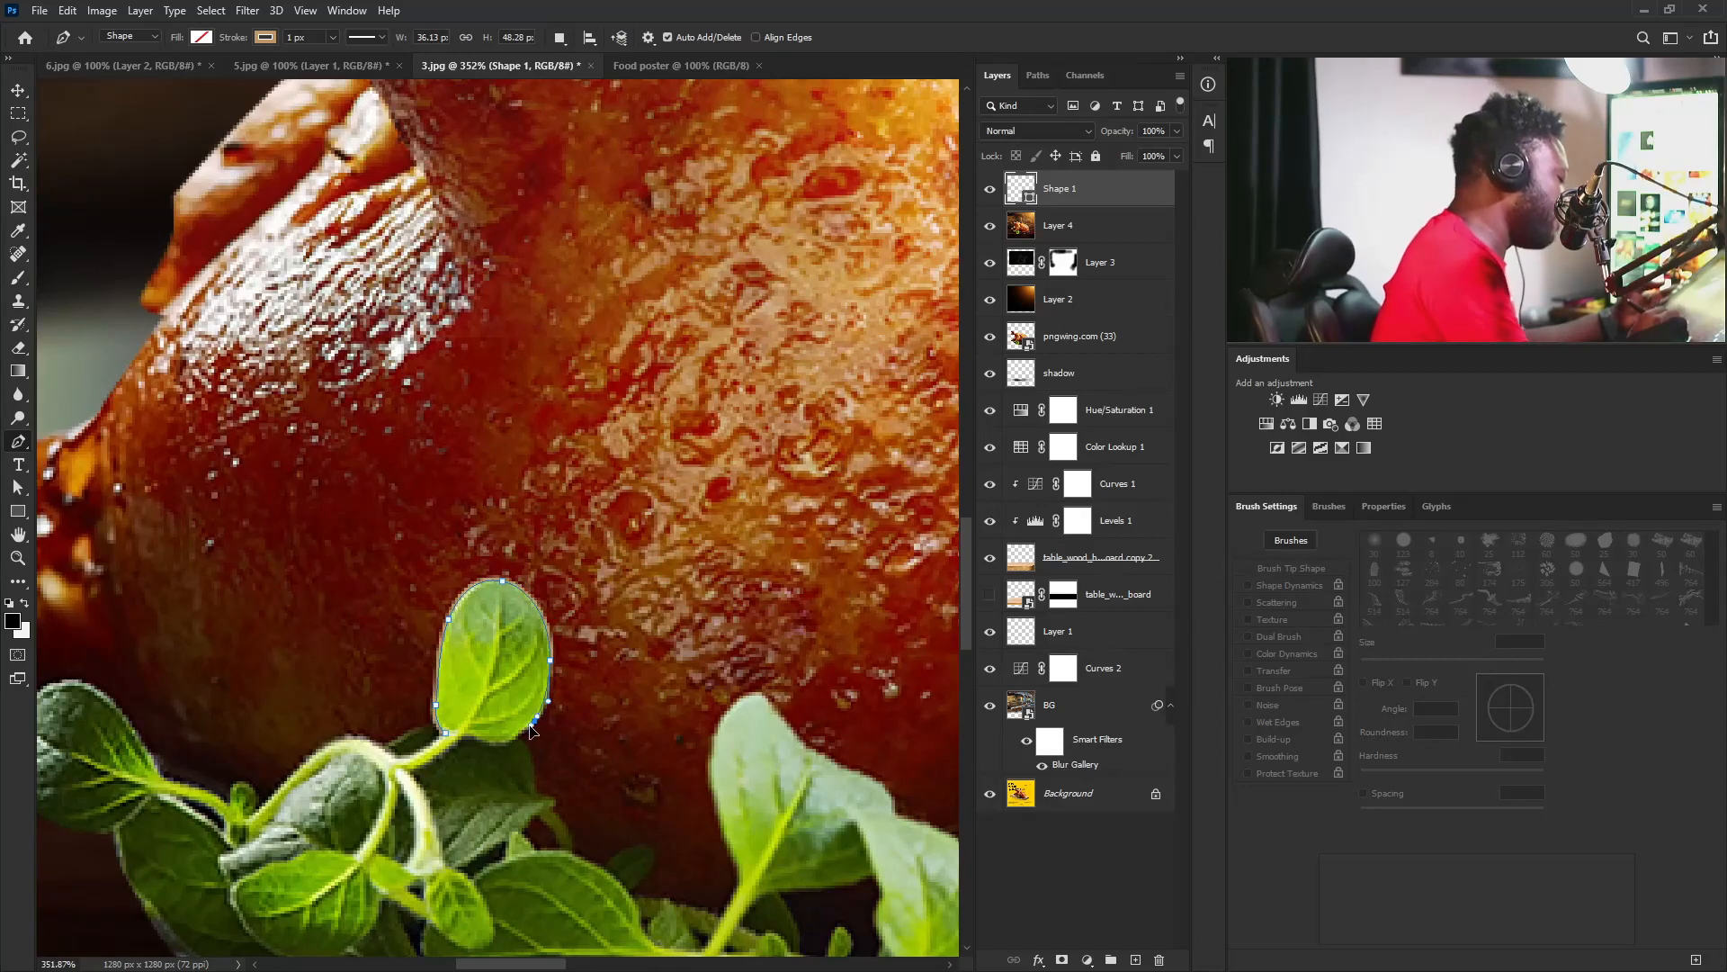
{"action": "left_click", "coordinate": [523, 733]}
{"action": "left_click", "coordinate": [506, 746]}
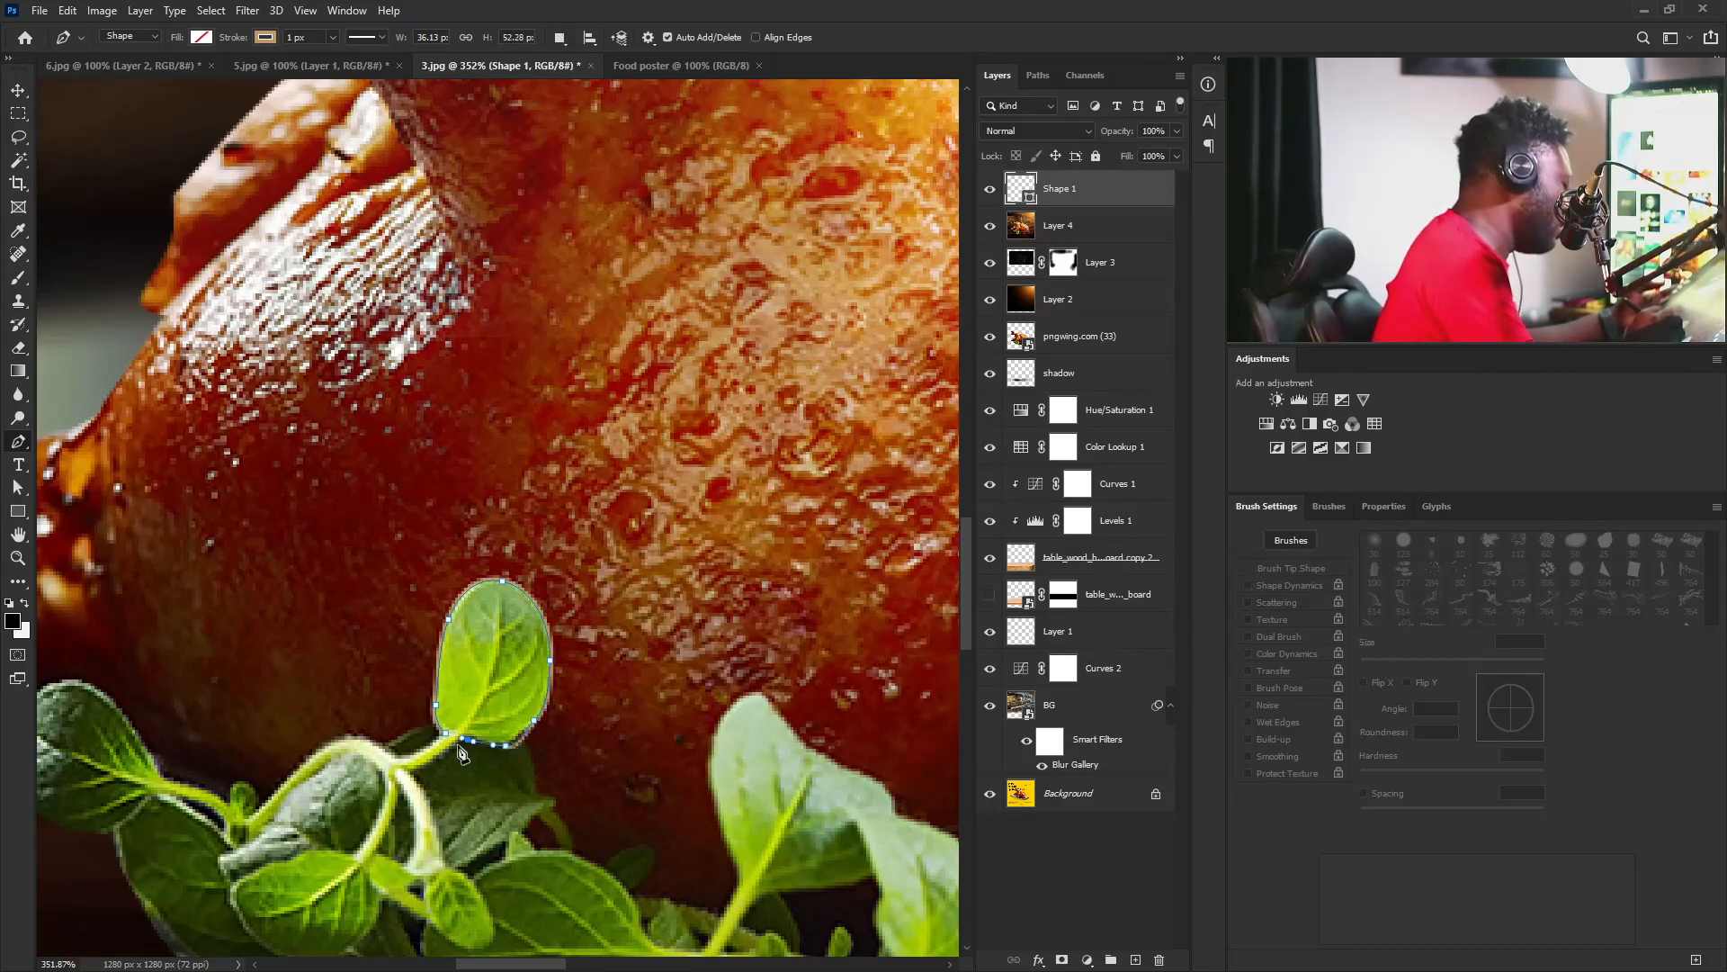
{"action": "key", "text": "ctrl+z"}
{"action": "left_click", "coordinate": [467, 738]}
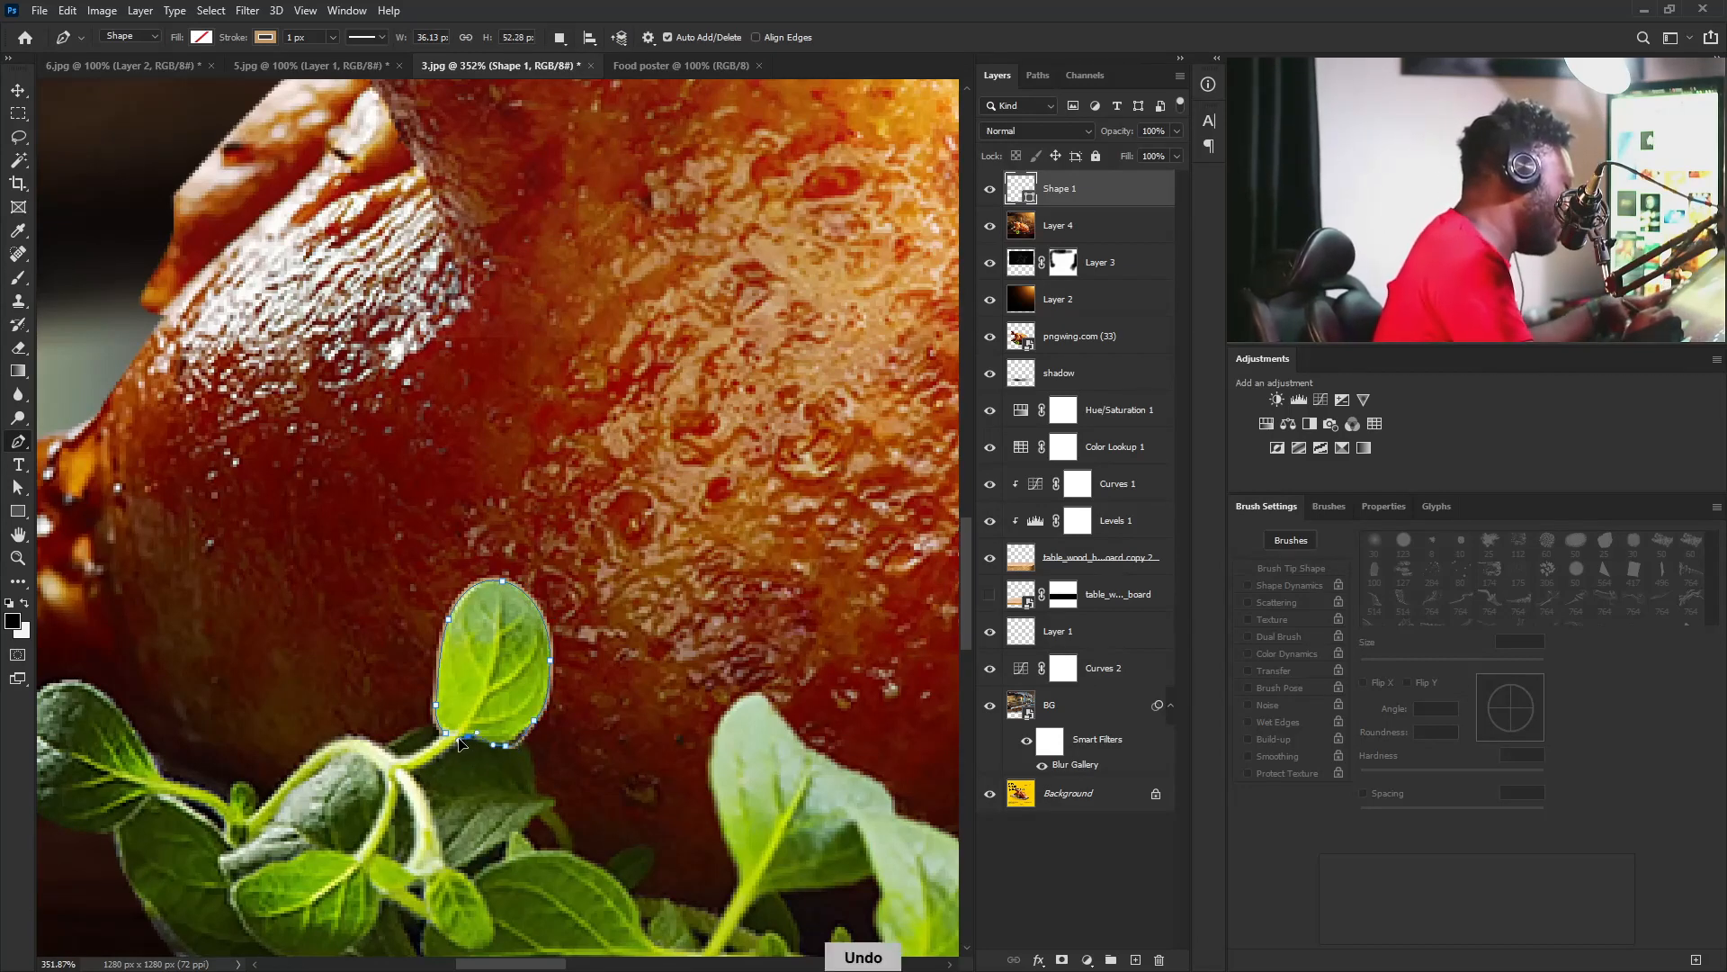
{"action": "left_click", "coordinate": [447, 748]}
{"action": "key", "text": "ctrl+z"}
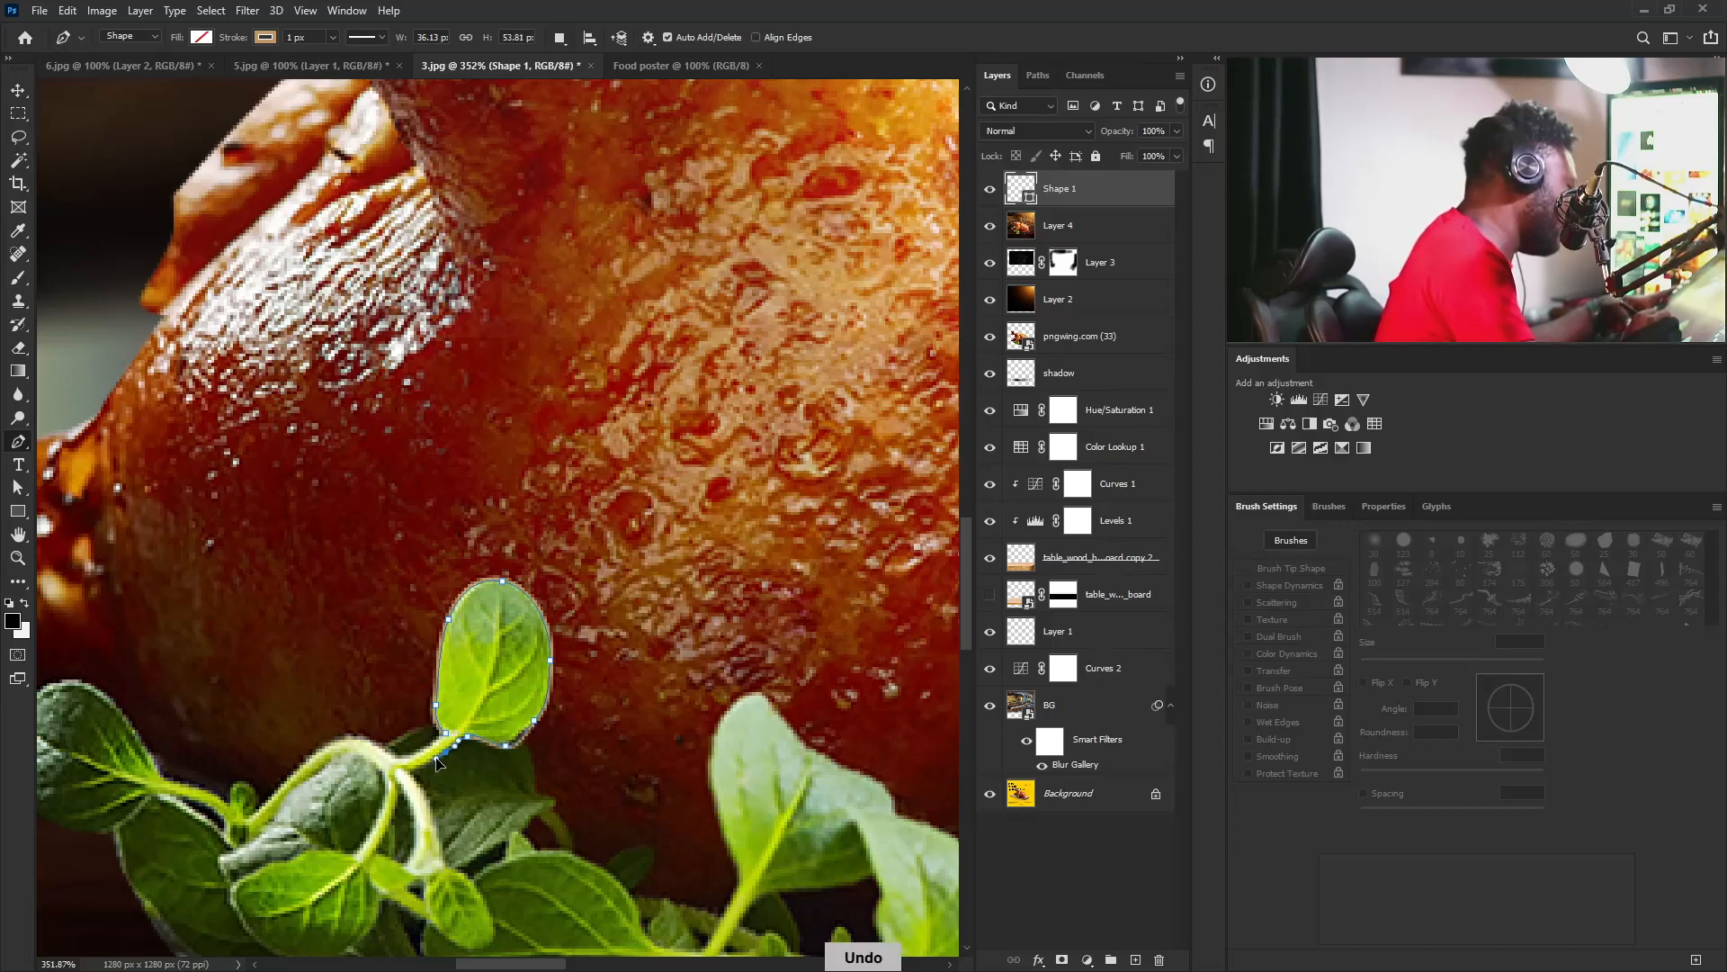
{"action": "key", "text": "space"}
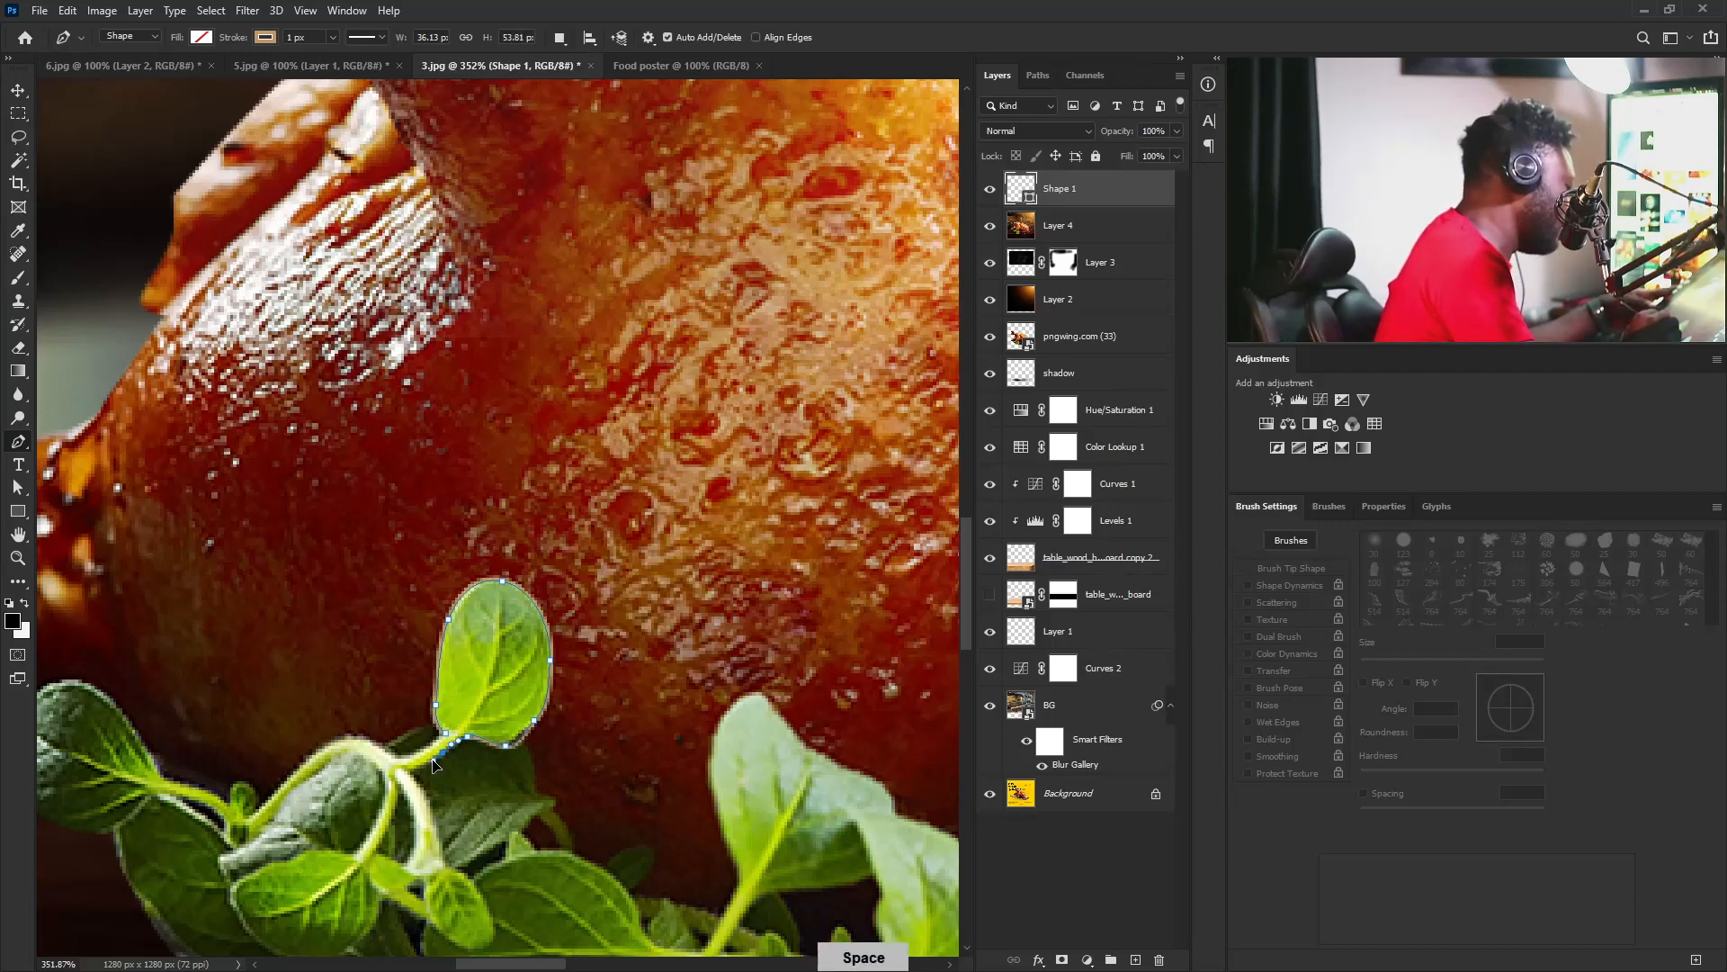
{"action": "left_click", "coordinate": [423, 751]}
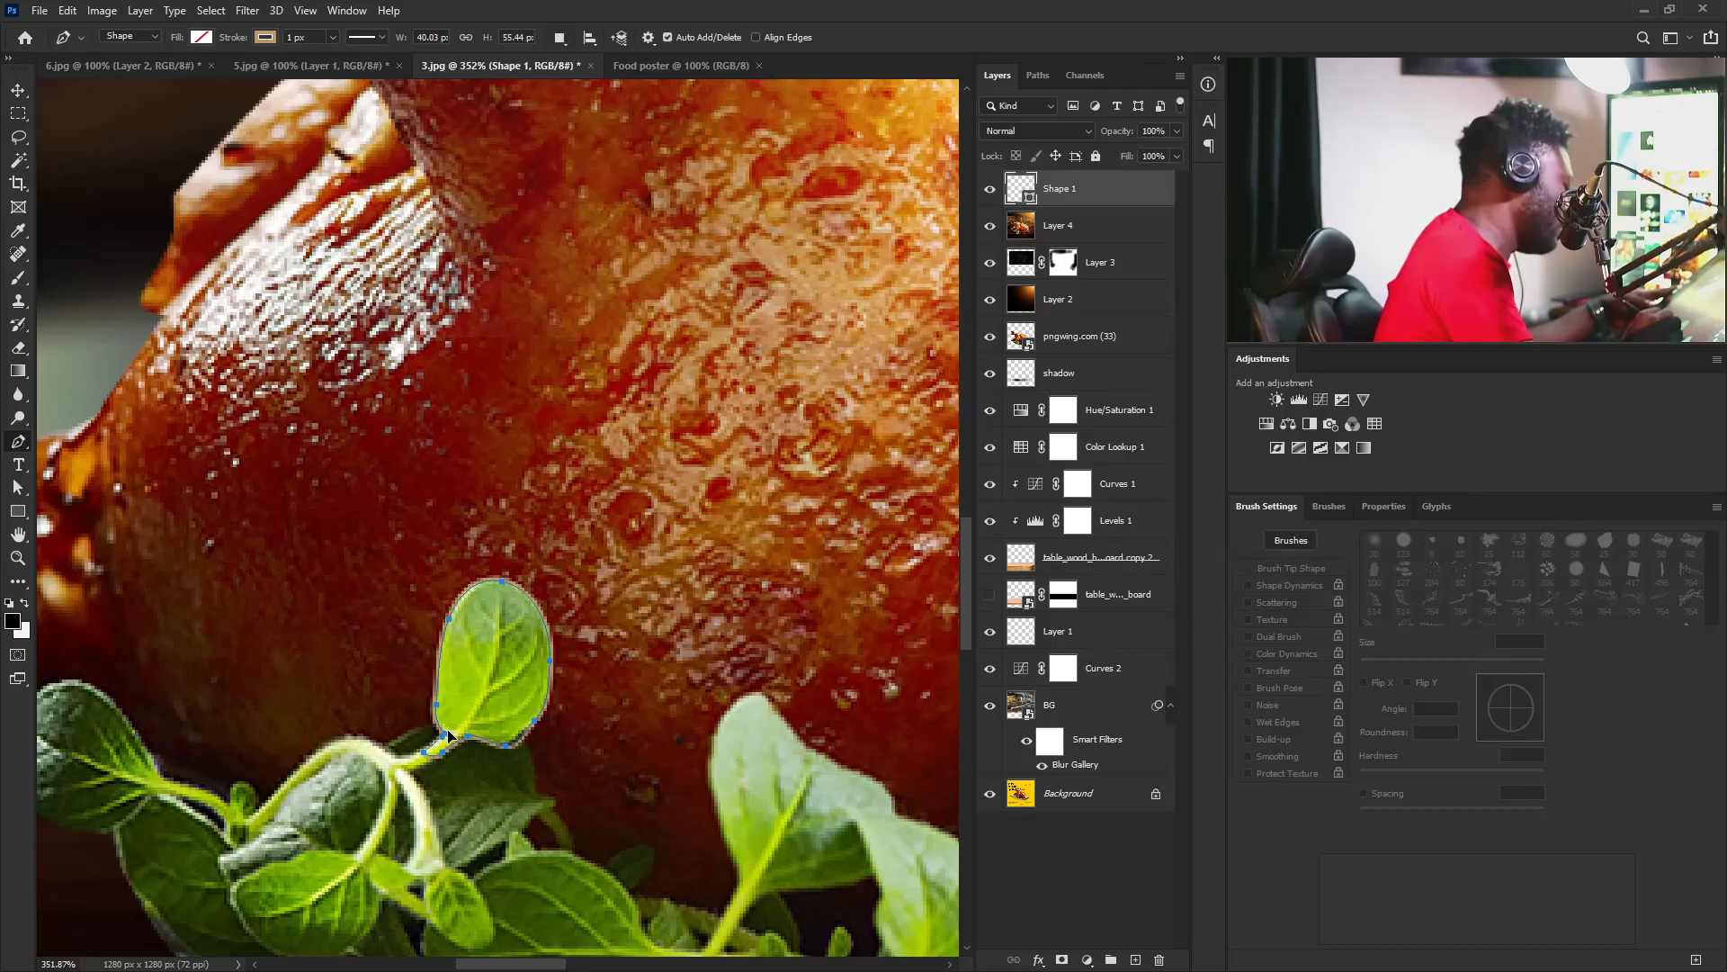
Convert the leaf outline to a selection and delete the Shape 1 layer.
{"action": "key", "text": "ctrl+Return"}
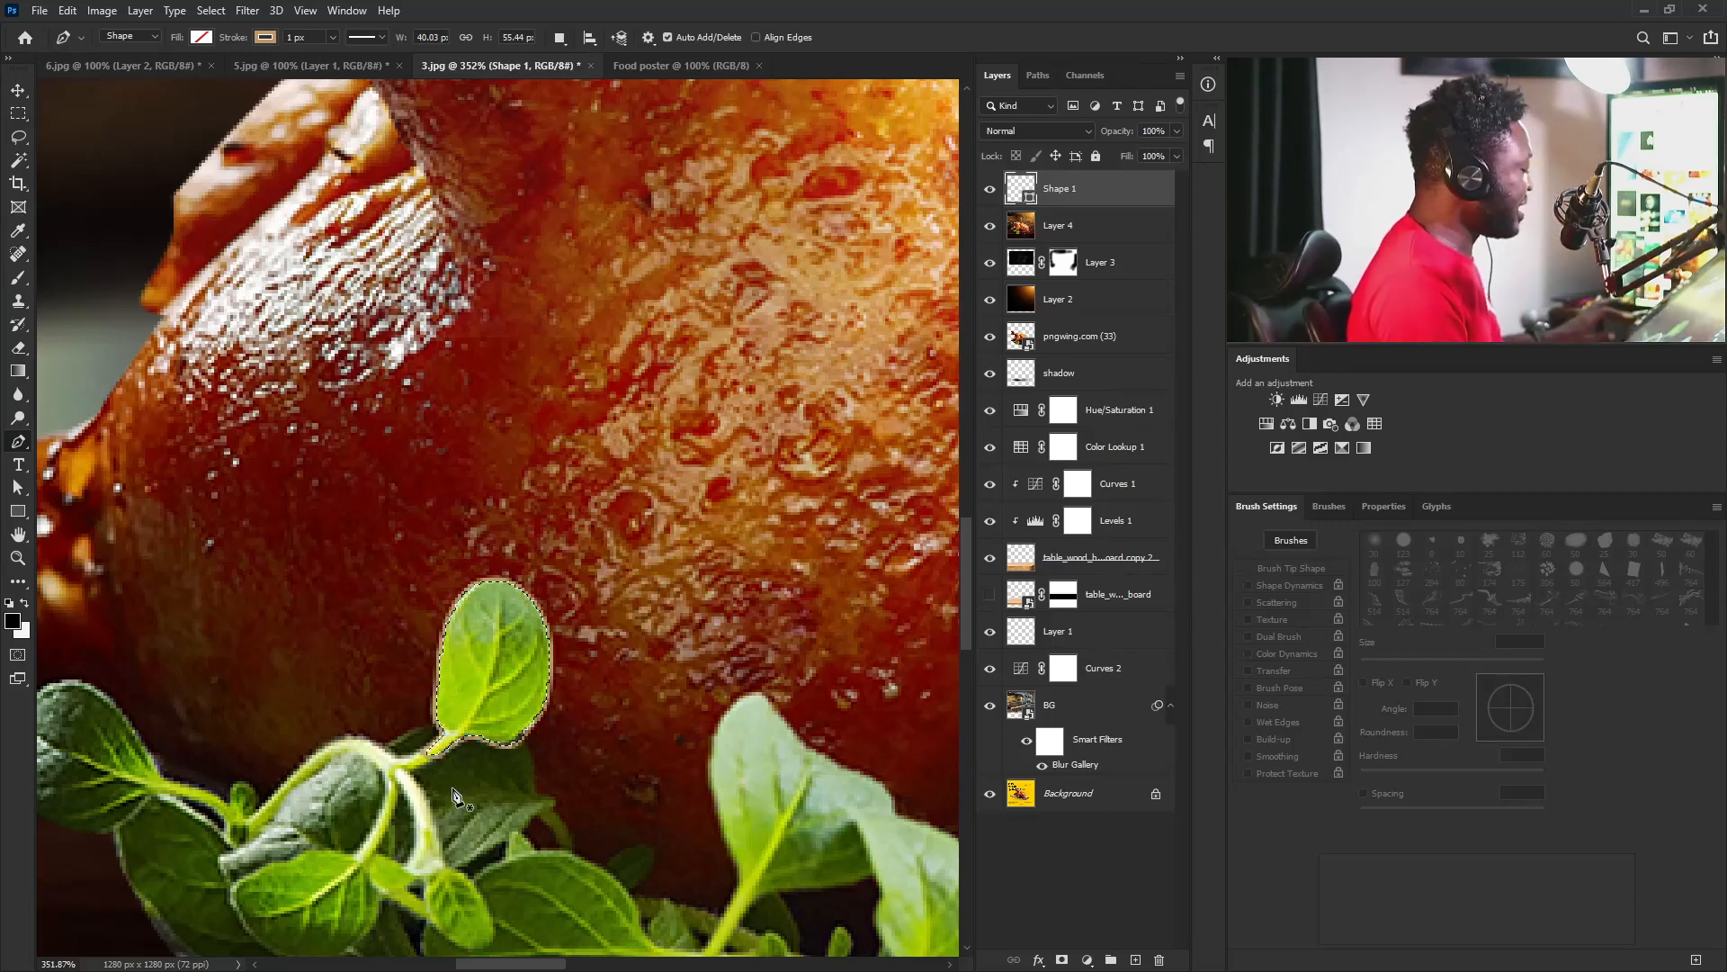
{"action": "right_click", "coordinate": [1090, 196]}
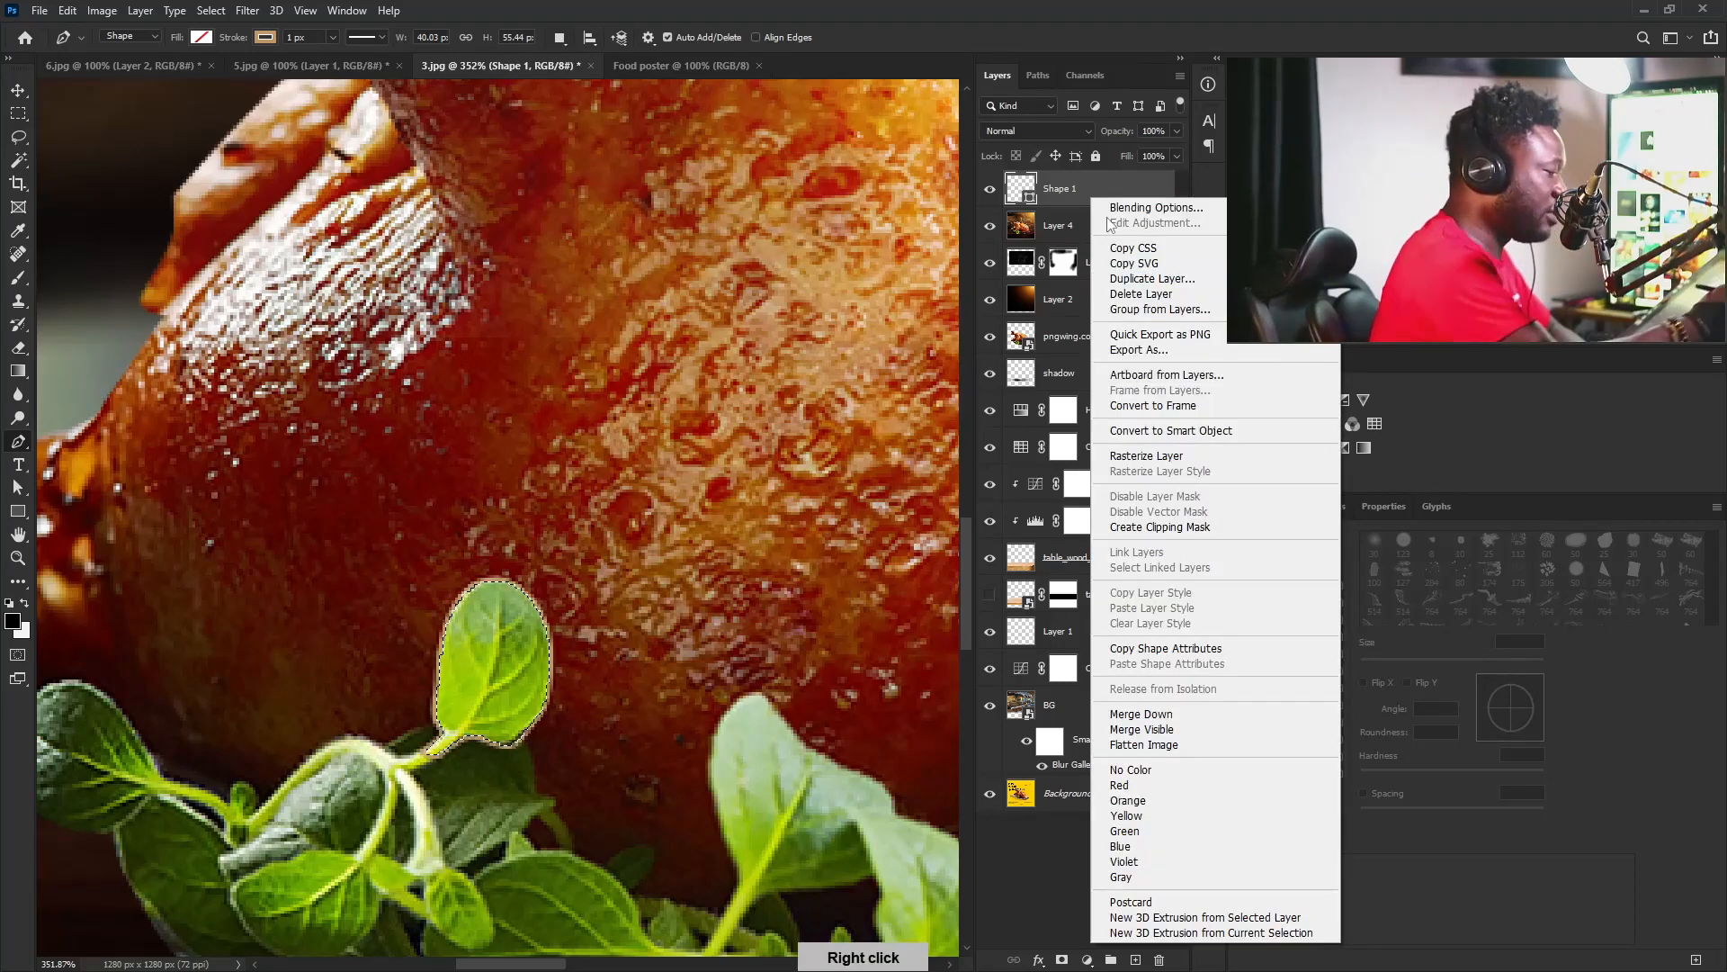
{"action": "key", "text": "Escape"}
{"action": "left_click_drag", "start_coordinate": [1057, 188], "coordinate": [1158, 959]}
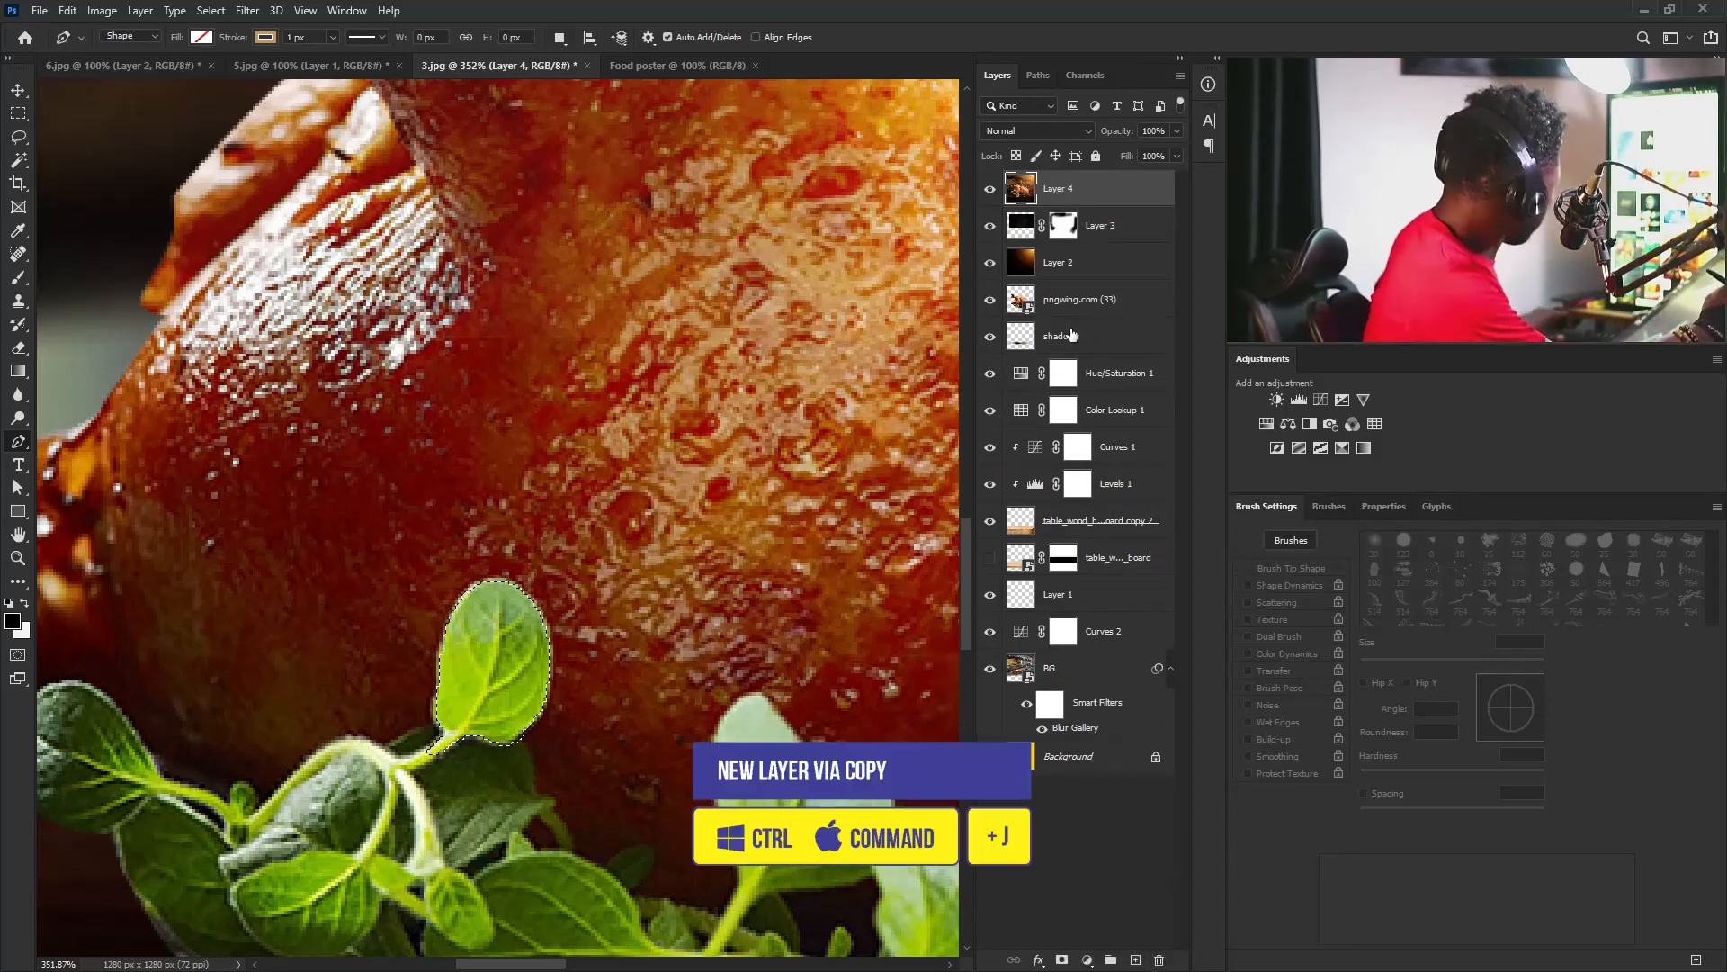
Copy the selected leaf from Layer 4 to a new layer and hide Layer 4.
{"action": "key", "text": "ctrl+j"}
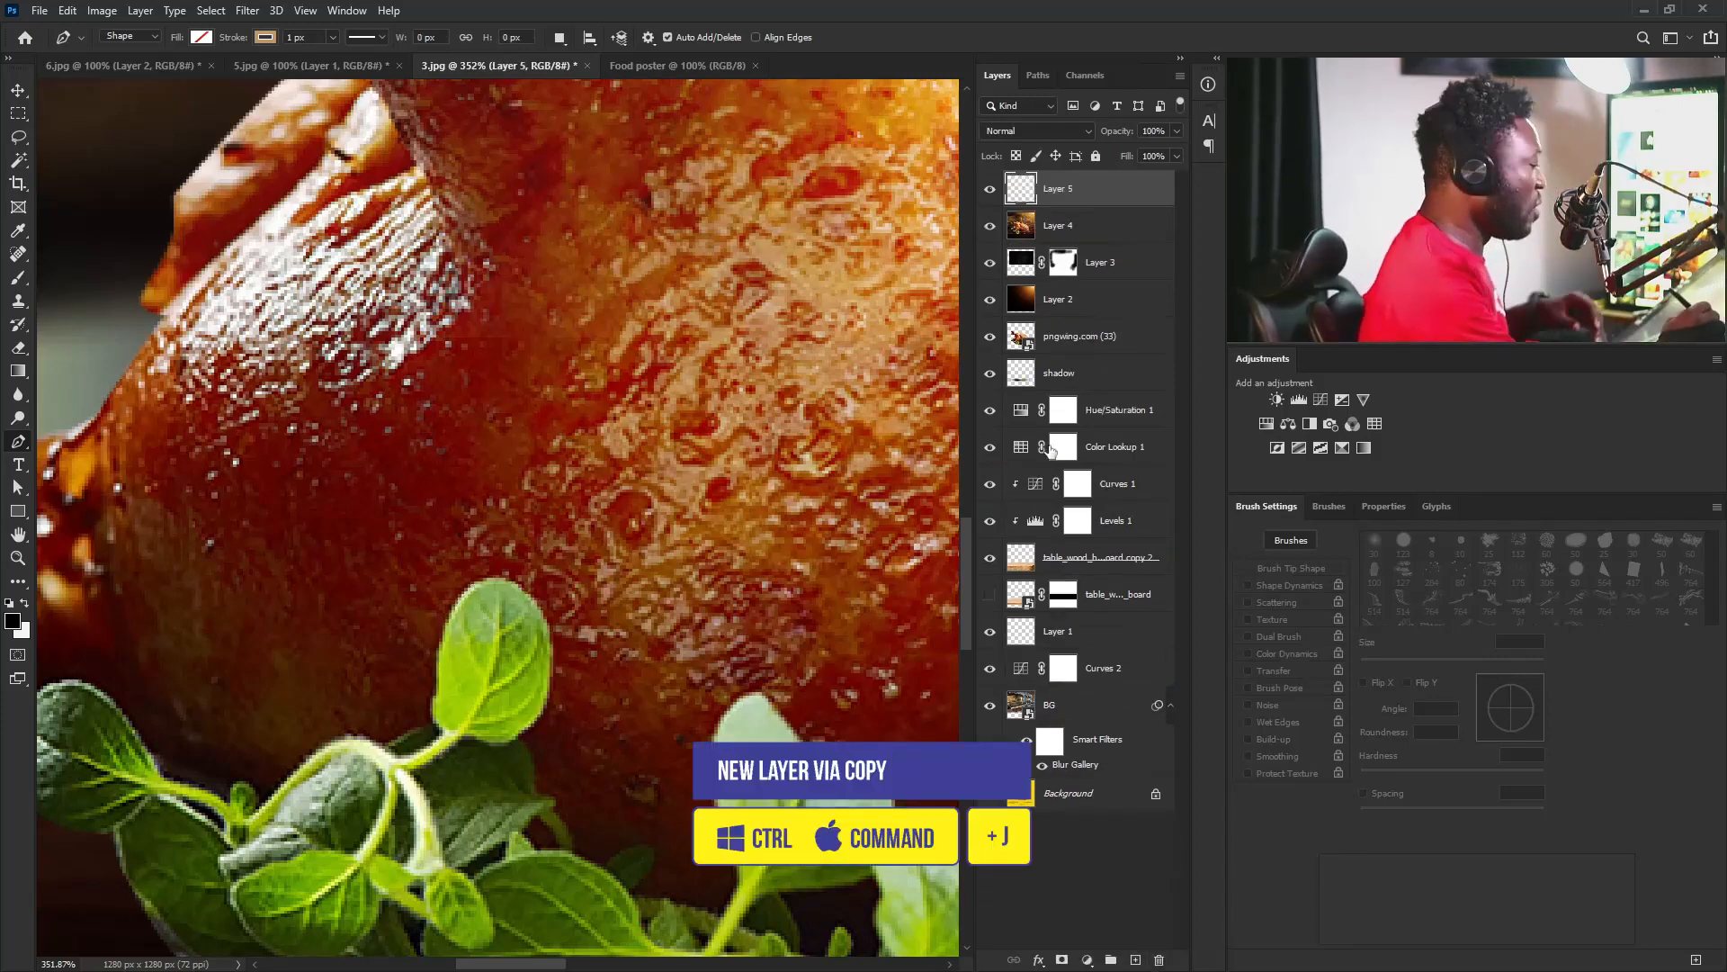
{"action": "left_click", "coordinate": [991, 226]}
{"action": "left_click", "coordinate": [1074, 230]}
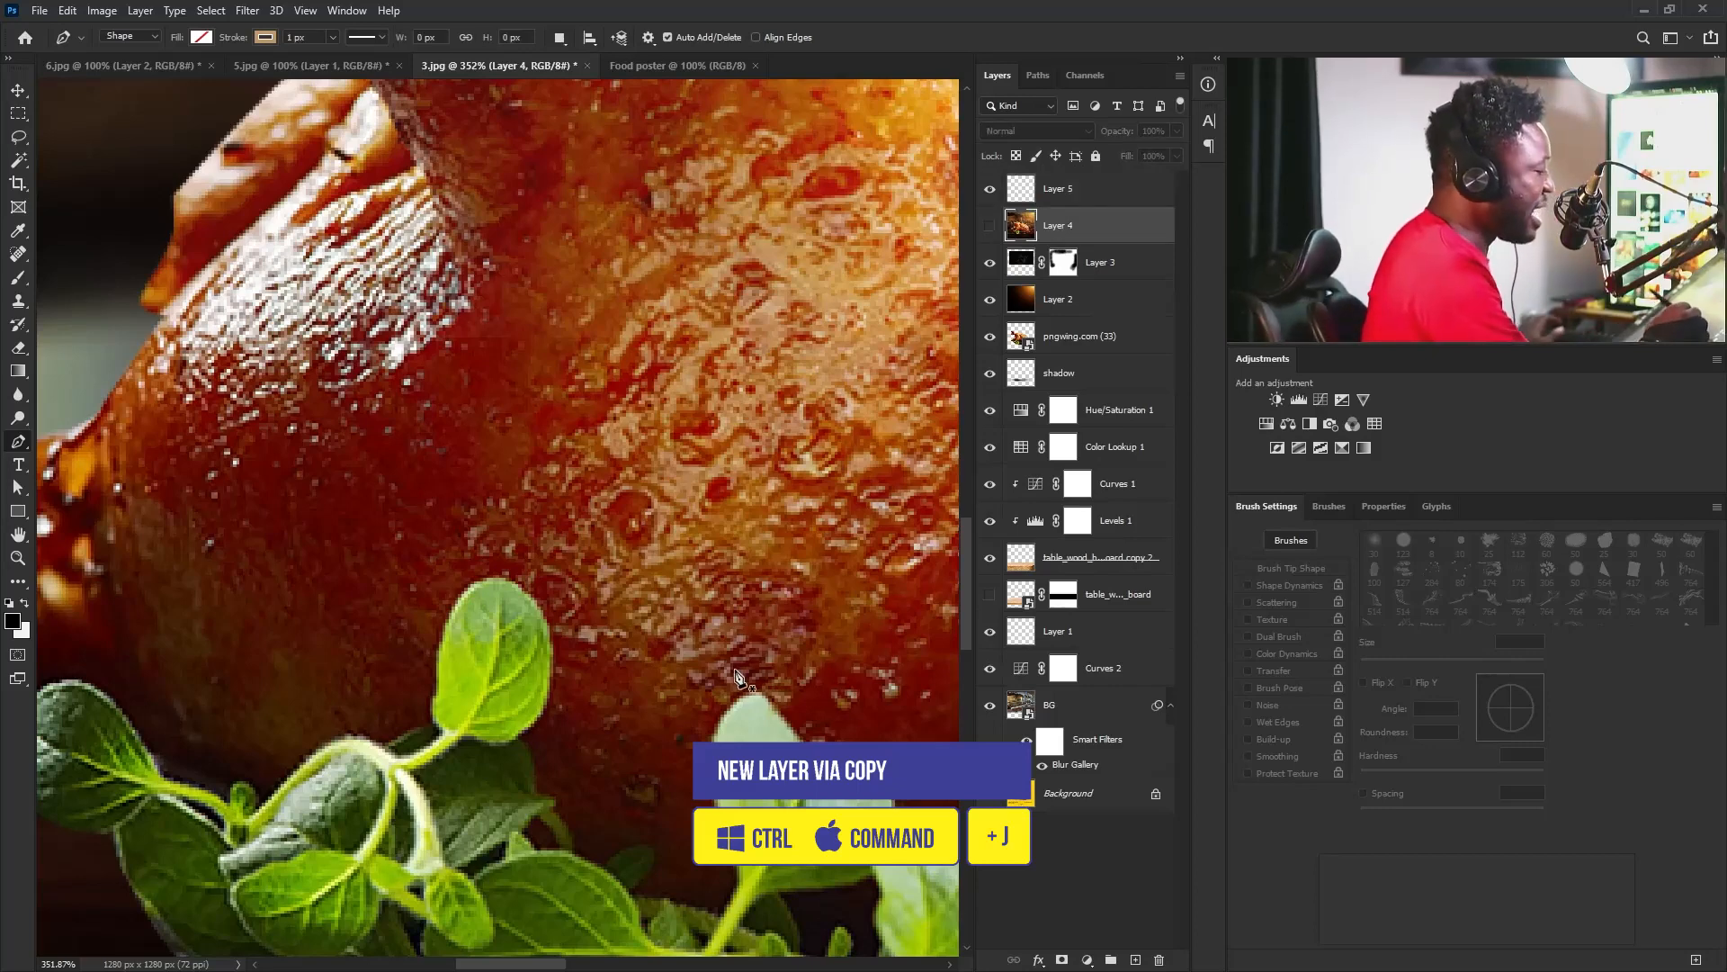
Move the cut-out leaf to the chicken's left side below the drumsticks and rotate it with Free Transform.
{"action": "left_click_drag", "start_coordinate": [657, 471], "coordinate": [514, 456]}
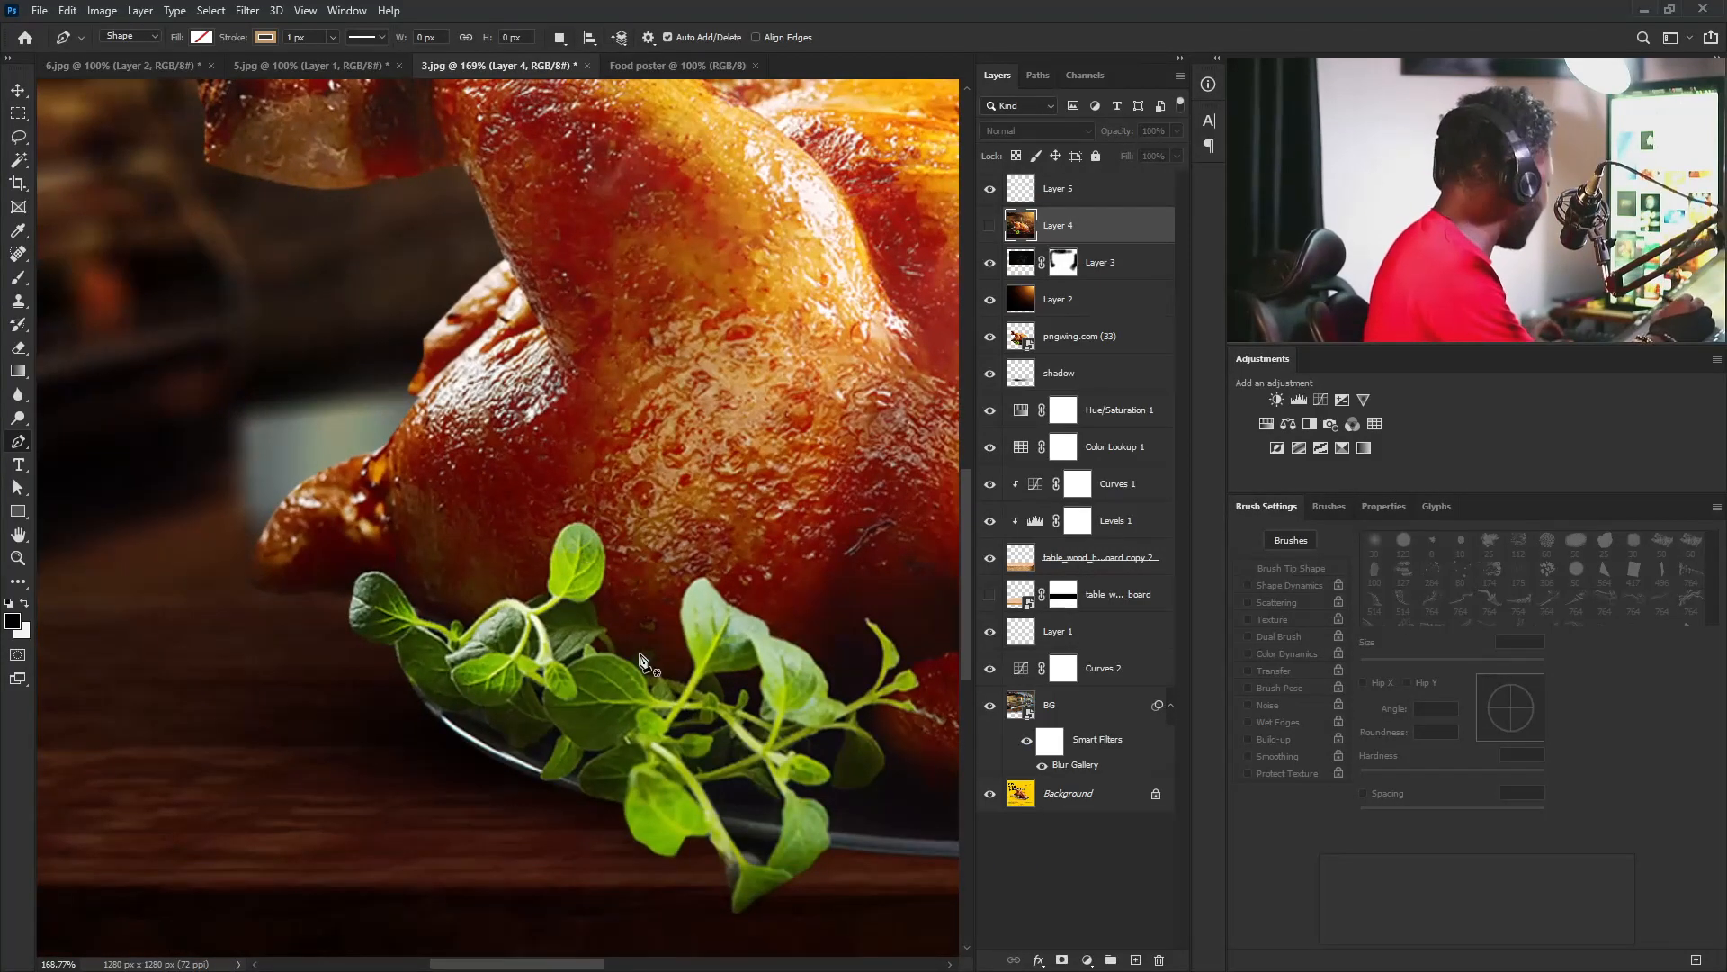
{"action": "key", "text": "v"}
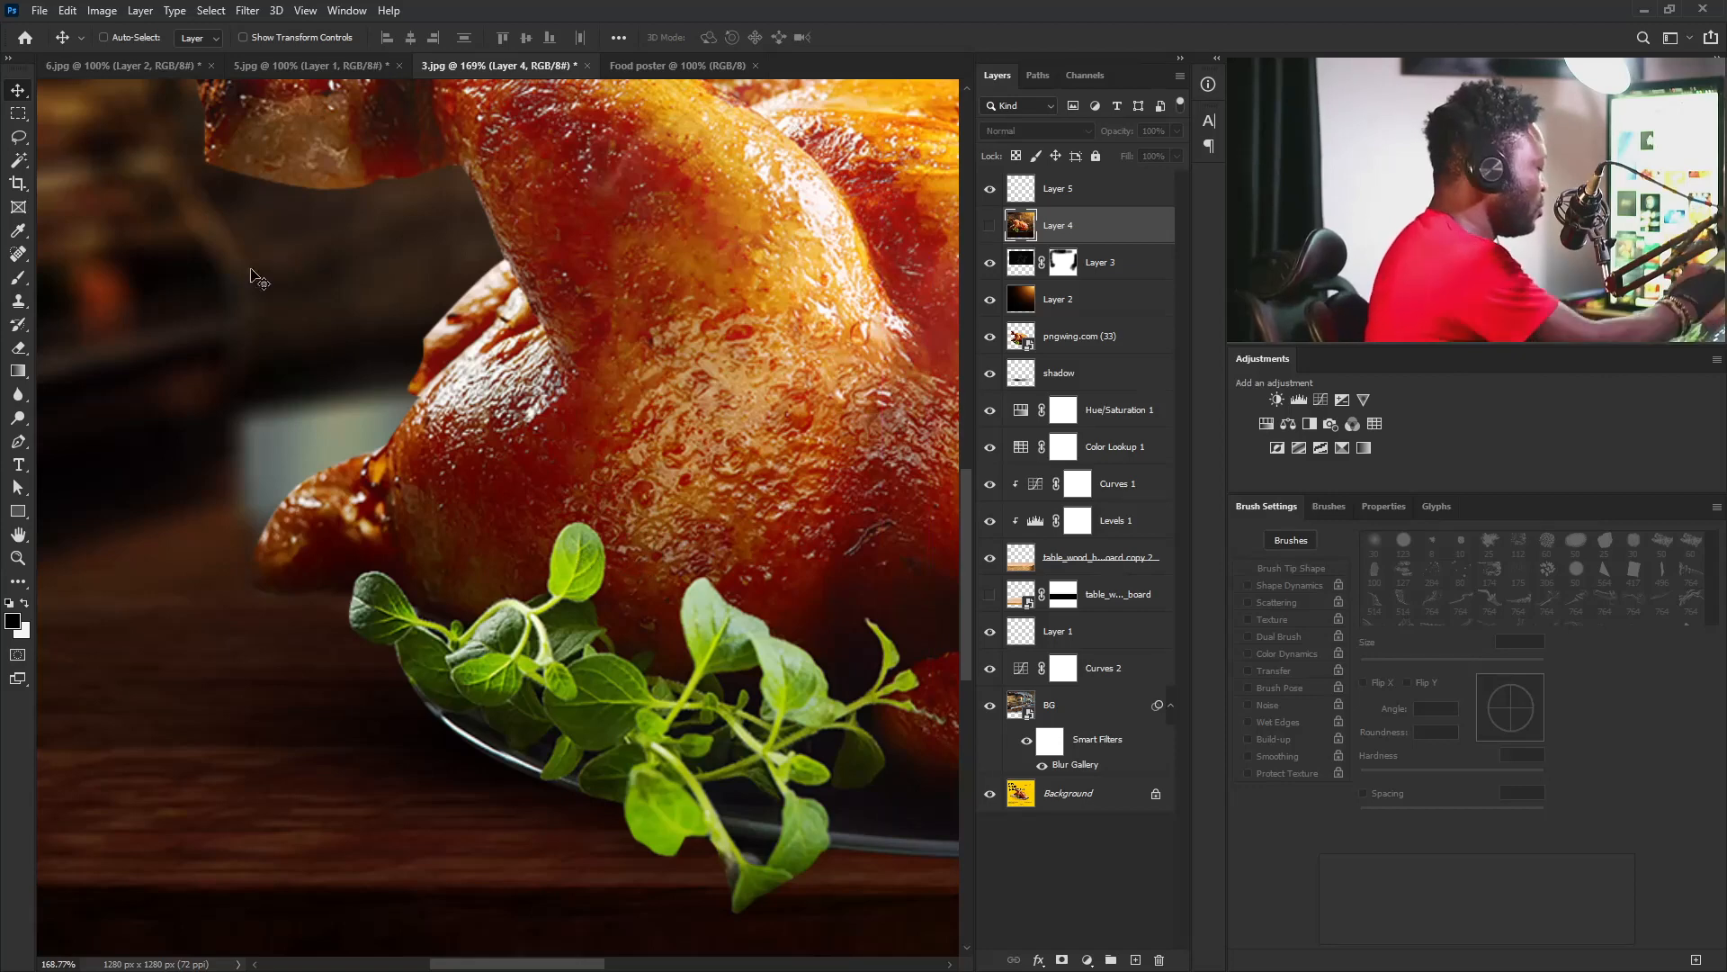
{"action": "left_click", "coordinate": [1093, 191]}
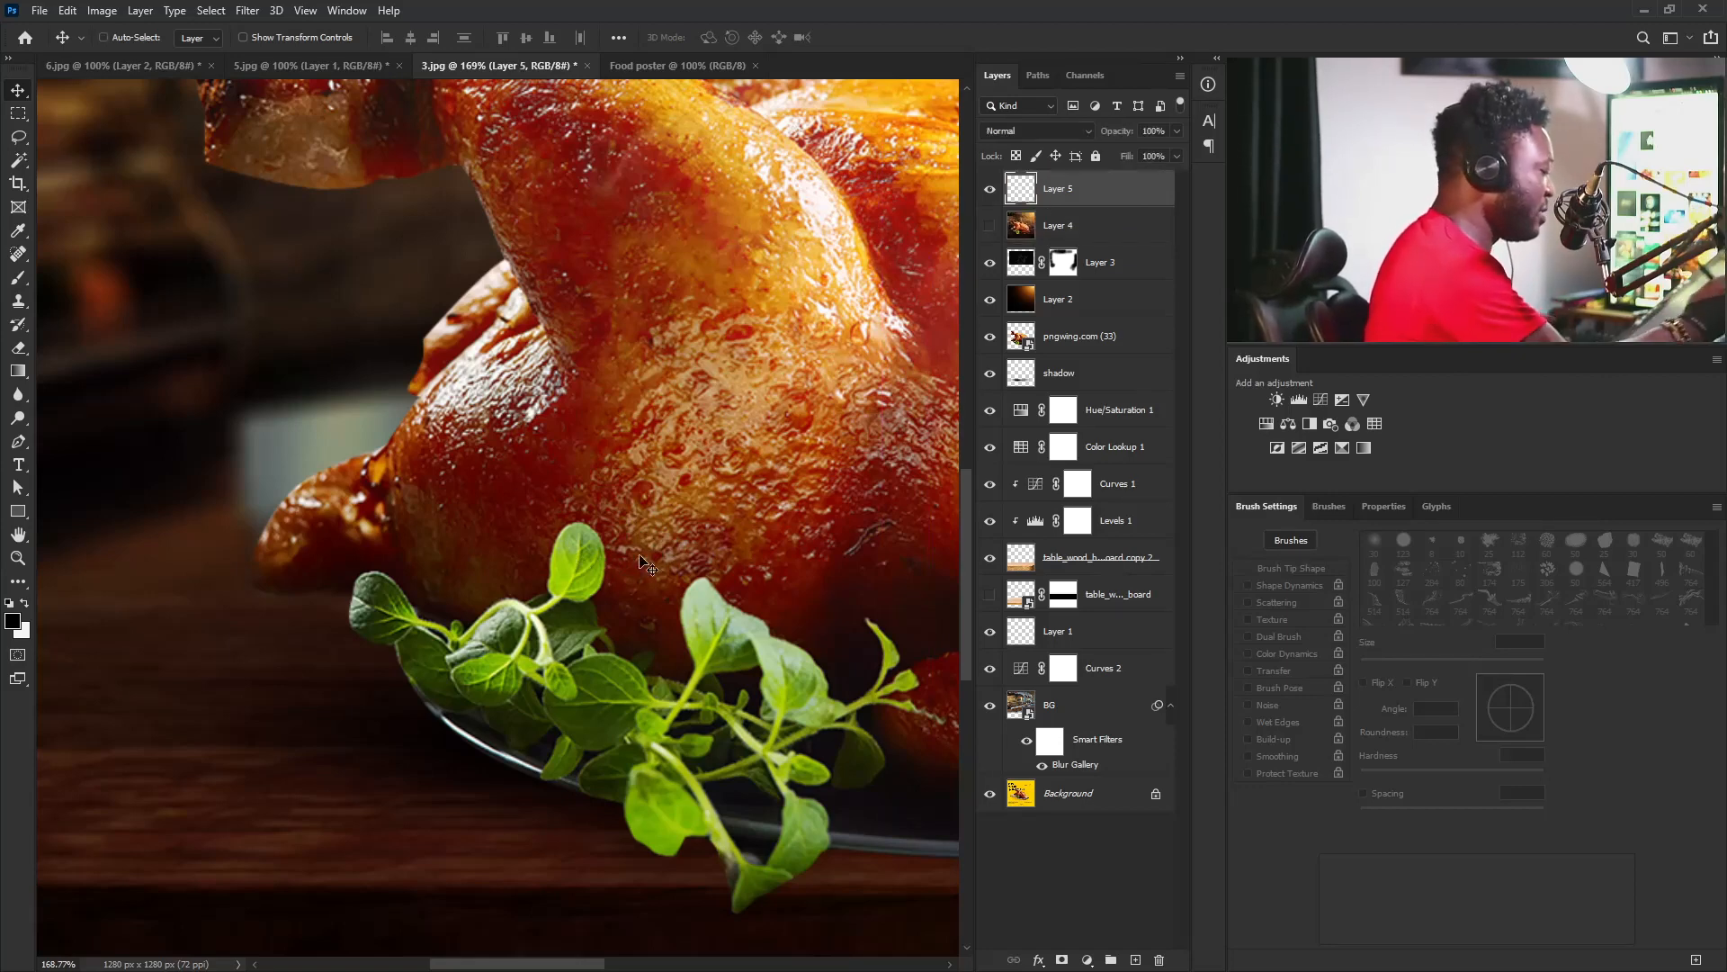
{"action": "left_click_drag", "start_coordinate": [584, 565], "coordinate": [508, 376]}
{"action": "left_click_drag", "start_coordinate": [698, 472], "coordinate": [498, 677]}
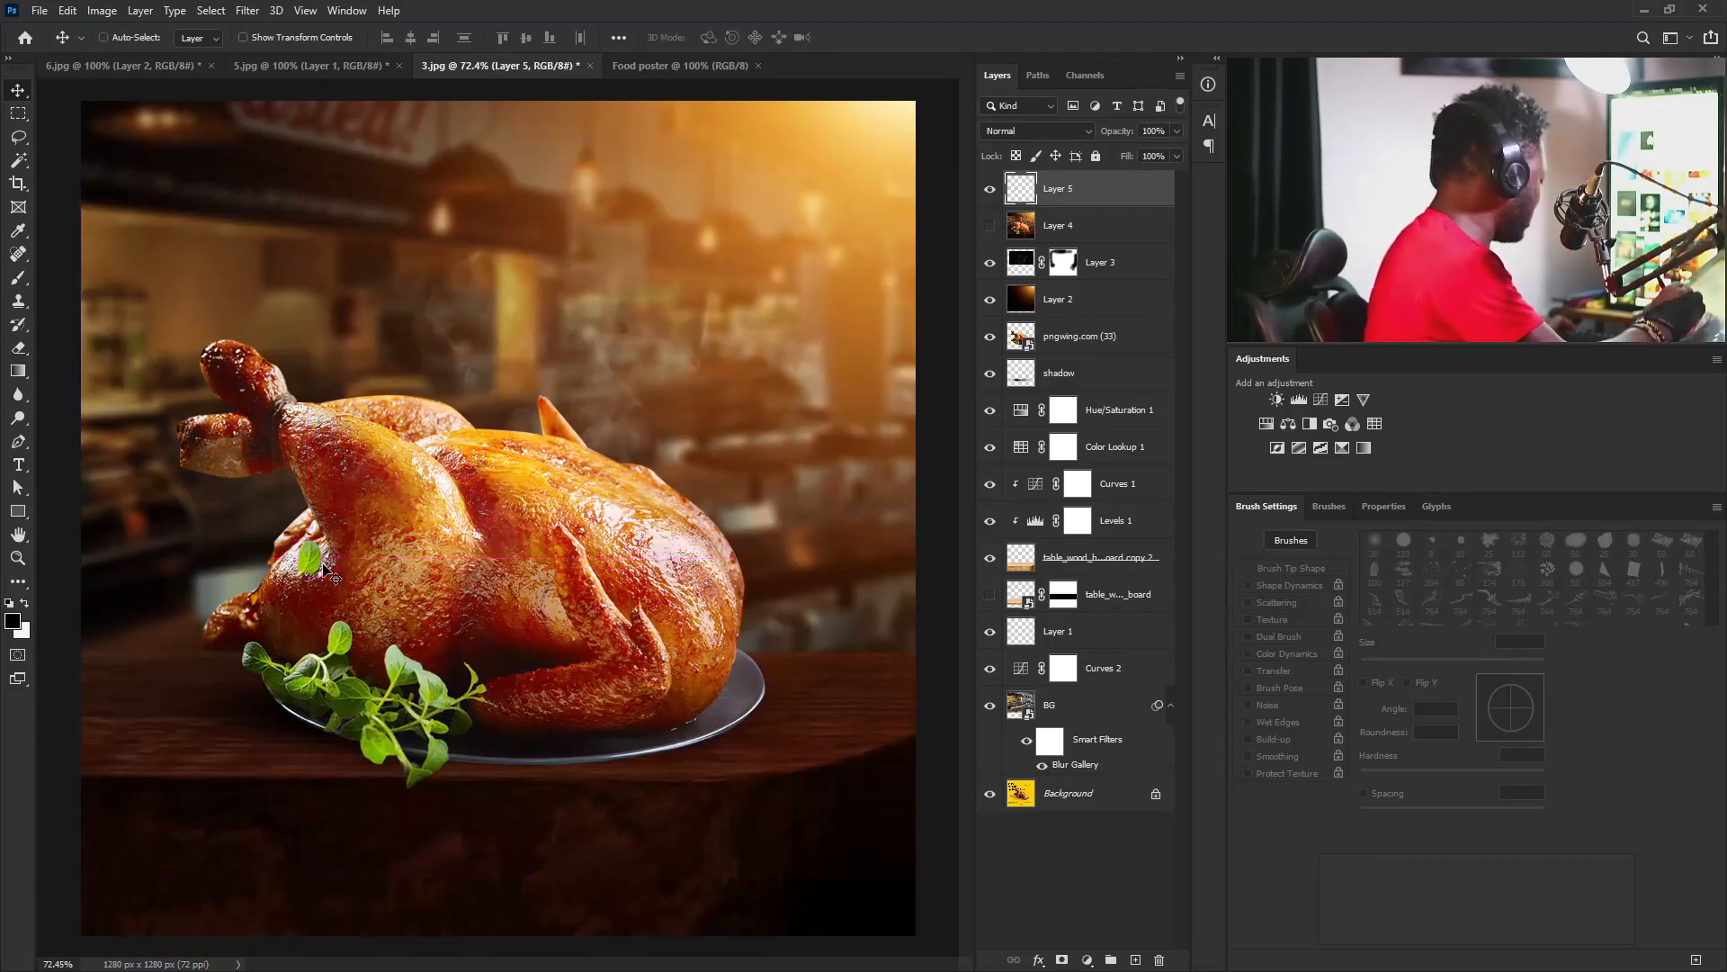
{"action": "left_click_drag", "start_coordinate": [326, 573], "coordinate": [281, 530]}
{"action": "key", "text": "ctrl+t"}
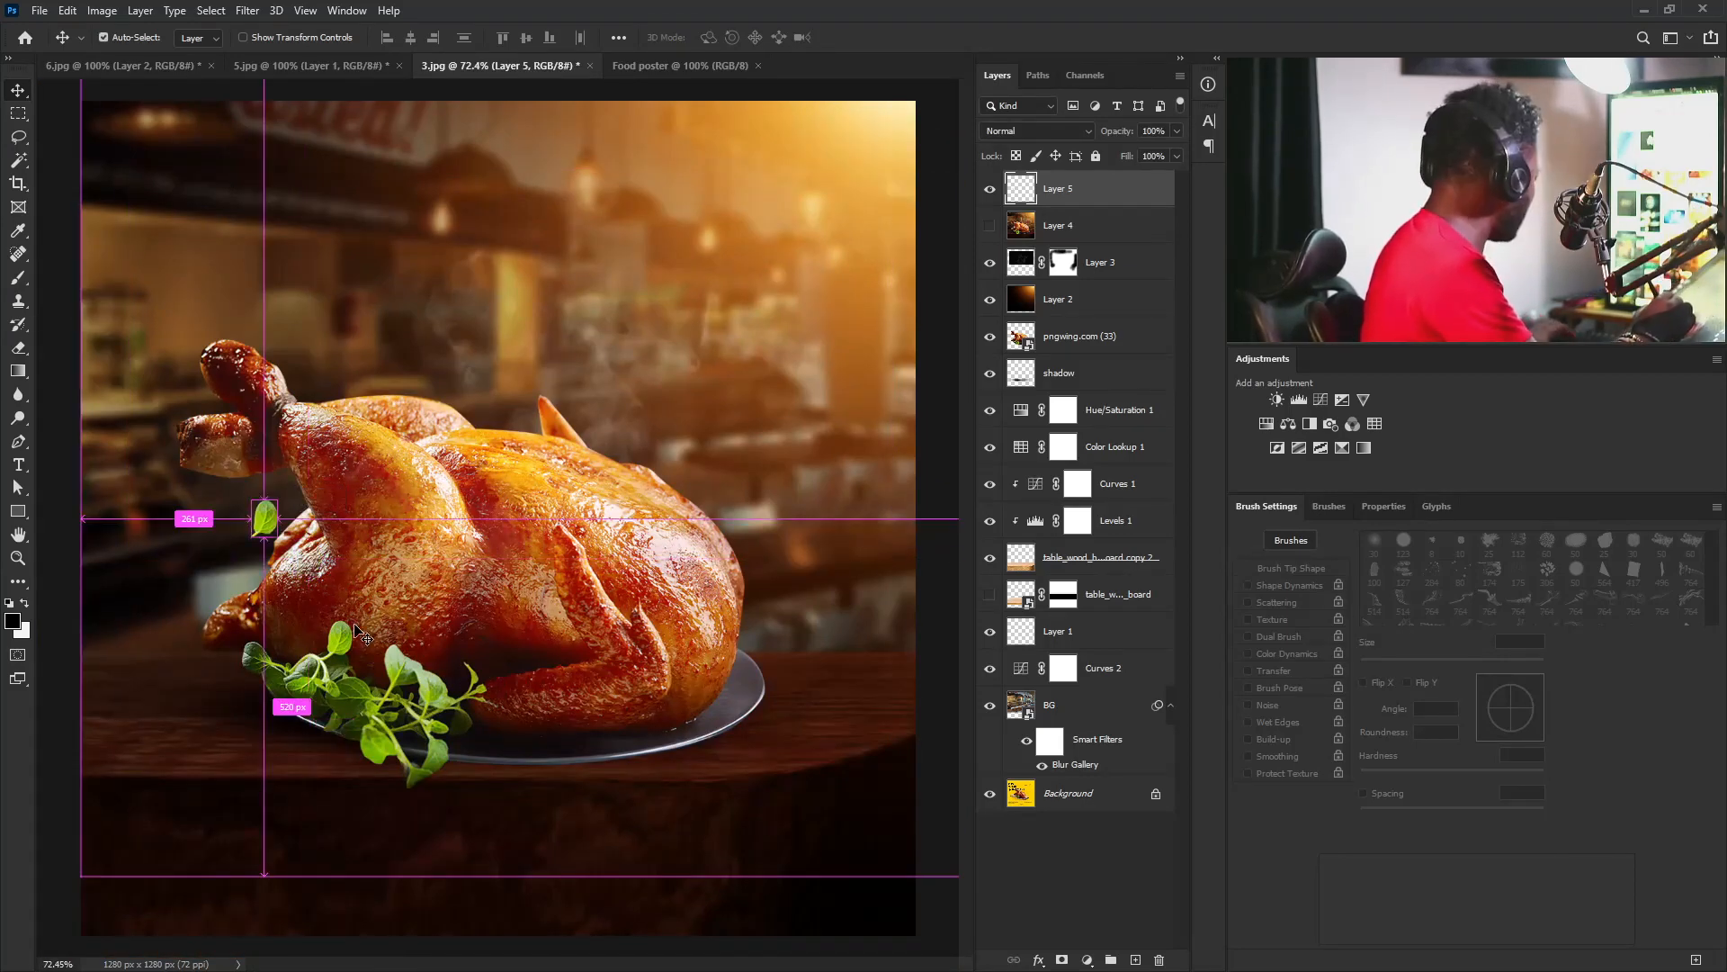
{"action": "key", "text": "Return"}
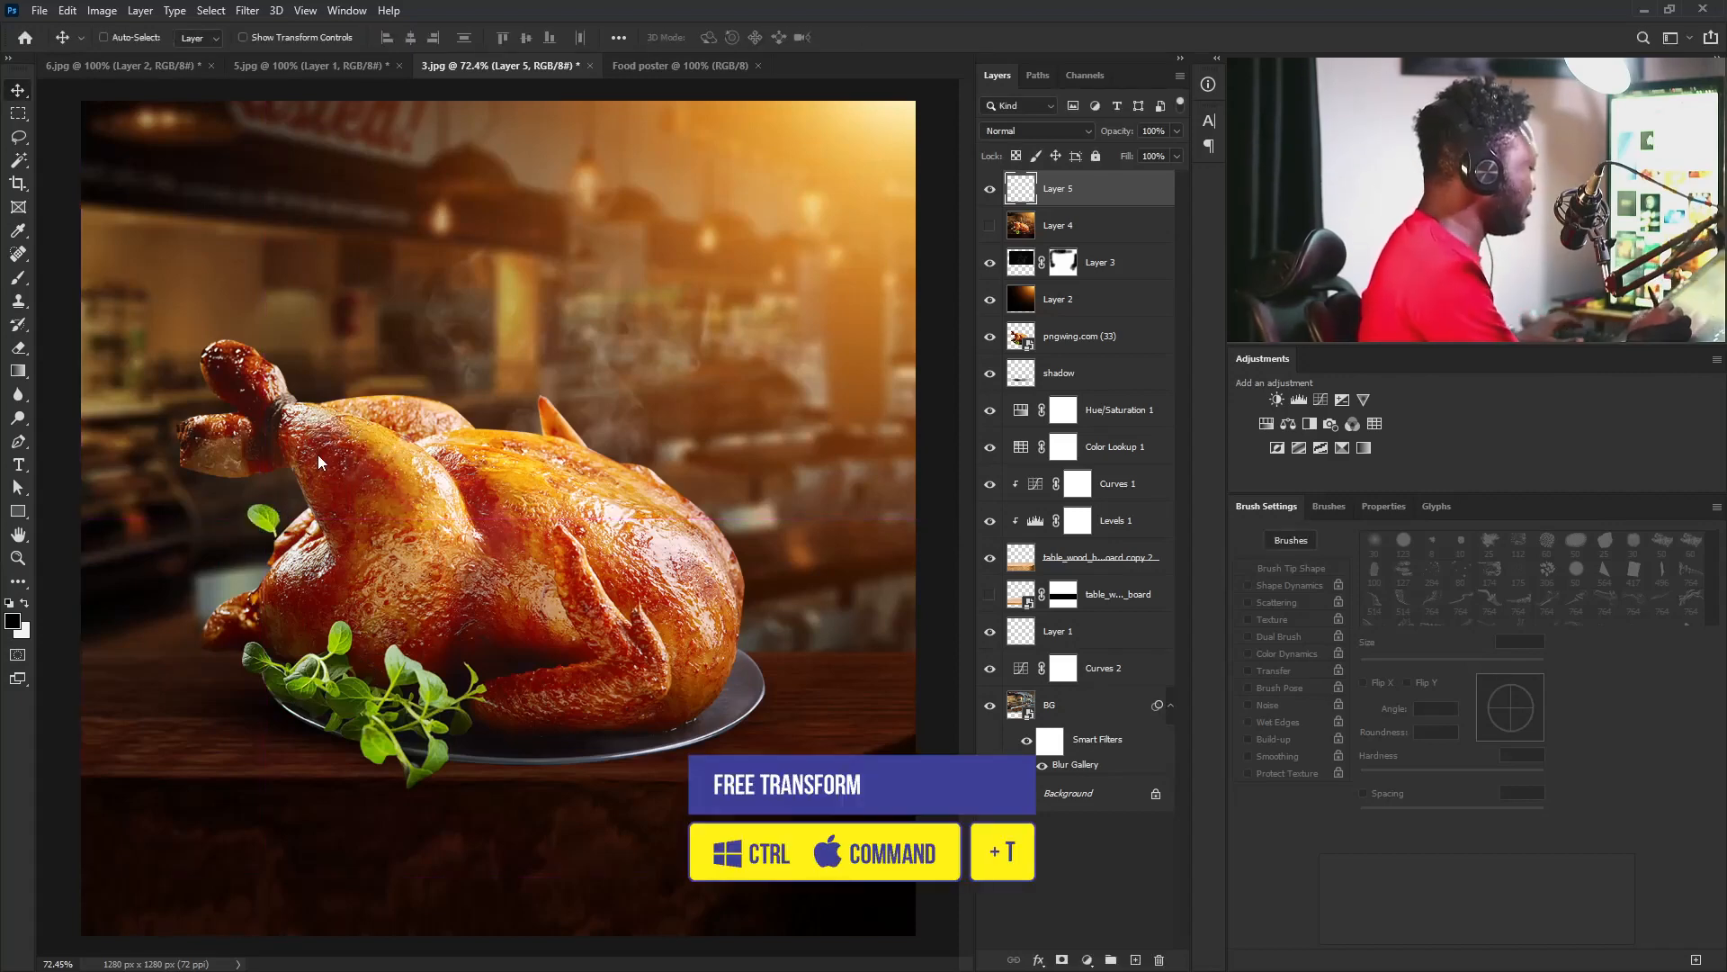
Duplicate the leaf, rotate the copy with Free Transform and place it in the background right of the chicken.
{"action": "key", "text": "ctrl+j"}
{"action": "left_click_drag", "start_coordinate": [295, 540], "coordinate": [841, 497]}
{"action": "key", "text": "ctrl+t"}
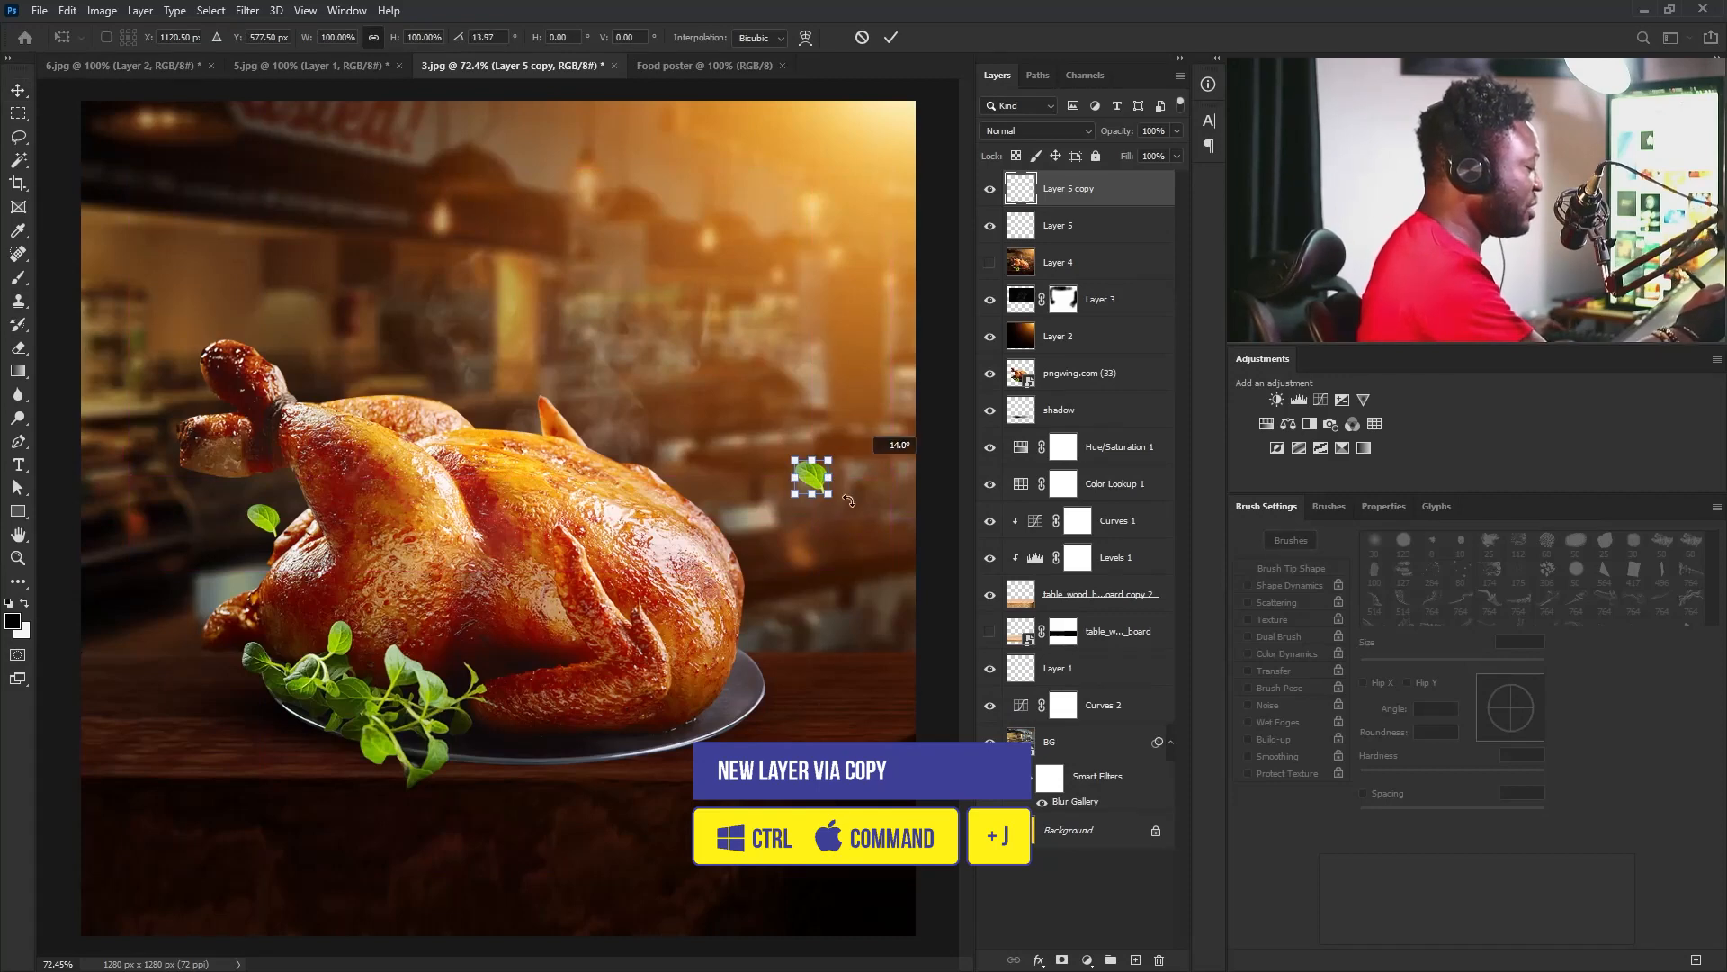
{"action": "left_click_drag", "start_coordinate": [887, 441], "coordinate": [772, 498]}
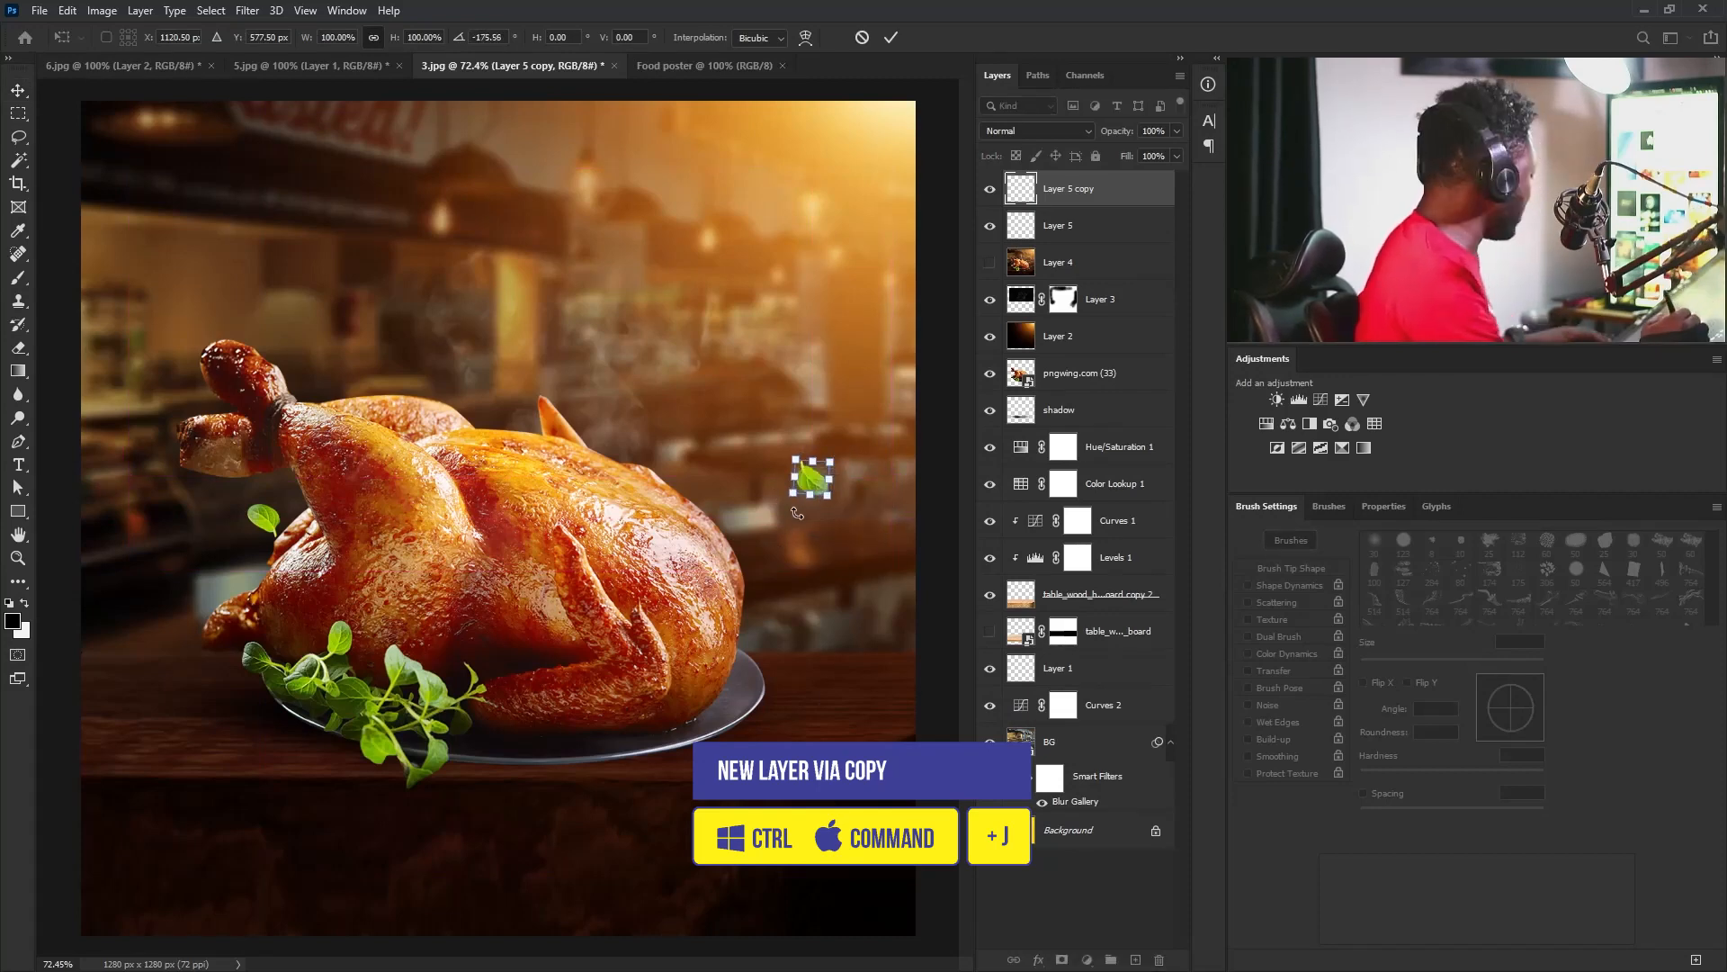
{"action": "key", "text": "Return"}
{"action": "left_click_drag", "start_coordinate": [854, 563], "coordinate": [820, 552]}
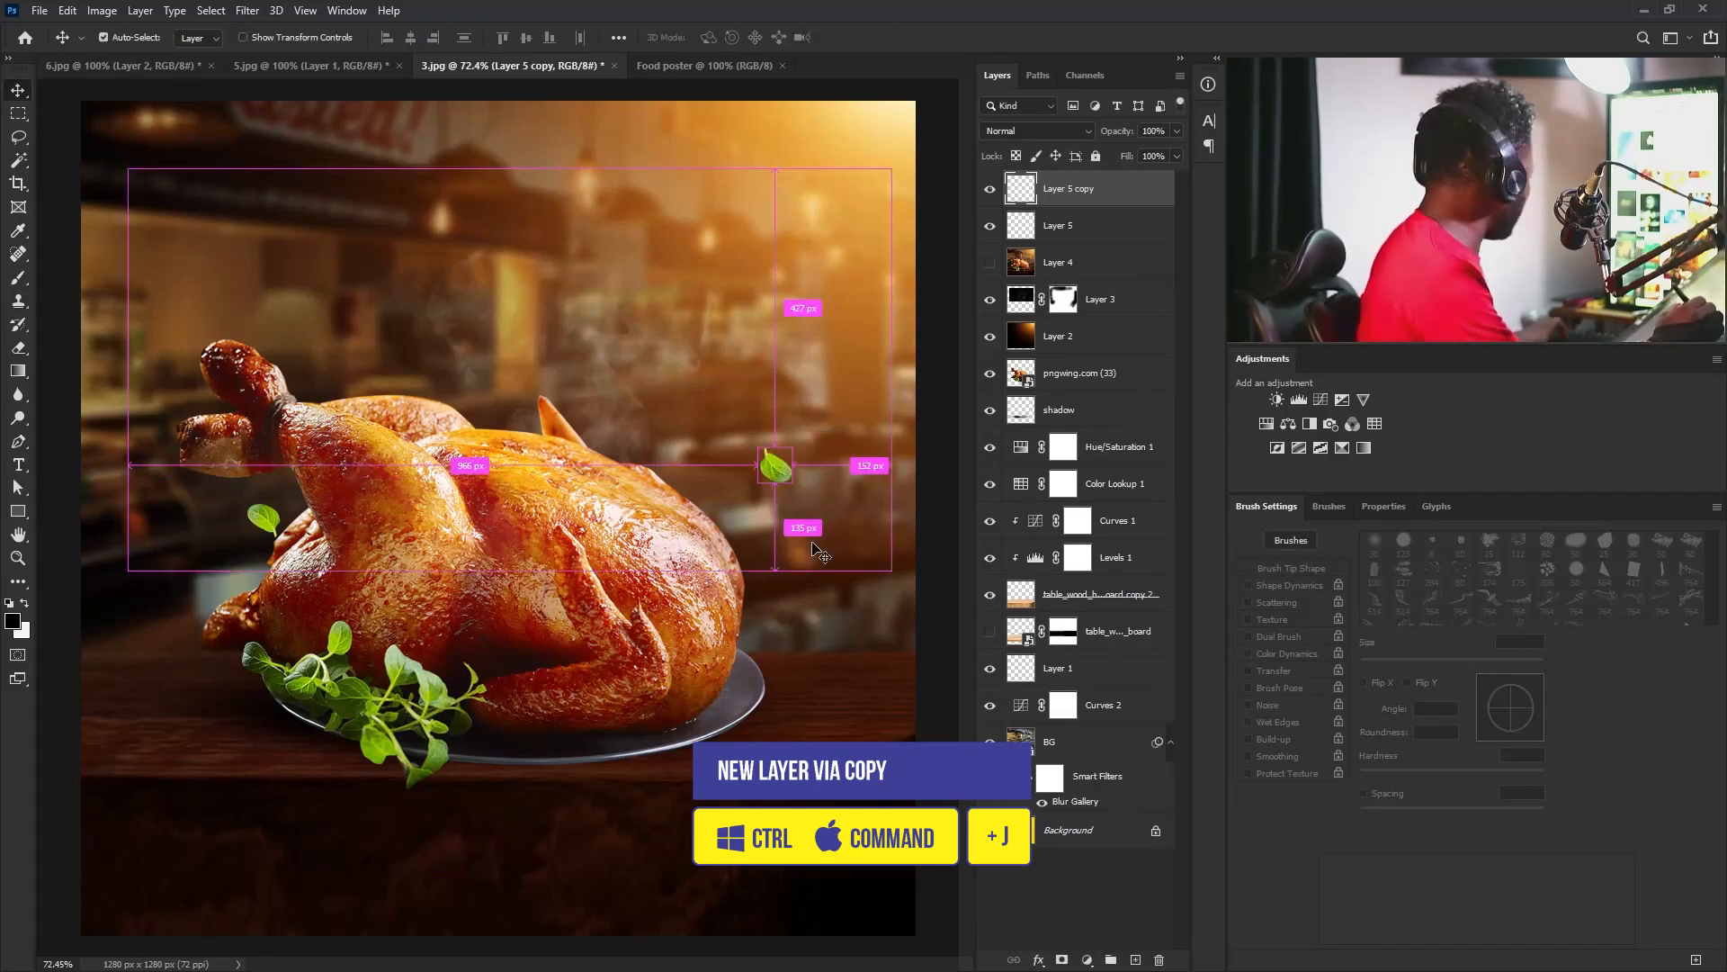
Copy the leaf to the counter's front edge and again above the drumsticks, rotating and shrinking the upper copy.
{"action": "left_click_drag", "start_coordinate": [775, 466], "coordinate": [725, 743]}
{"action": "left_click_drag", "start_coordinate": [747, 773], "coordinate": [310, 252]}
{"action": "key", "text": "ctrl+t"}
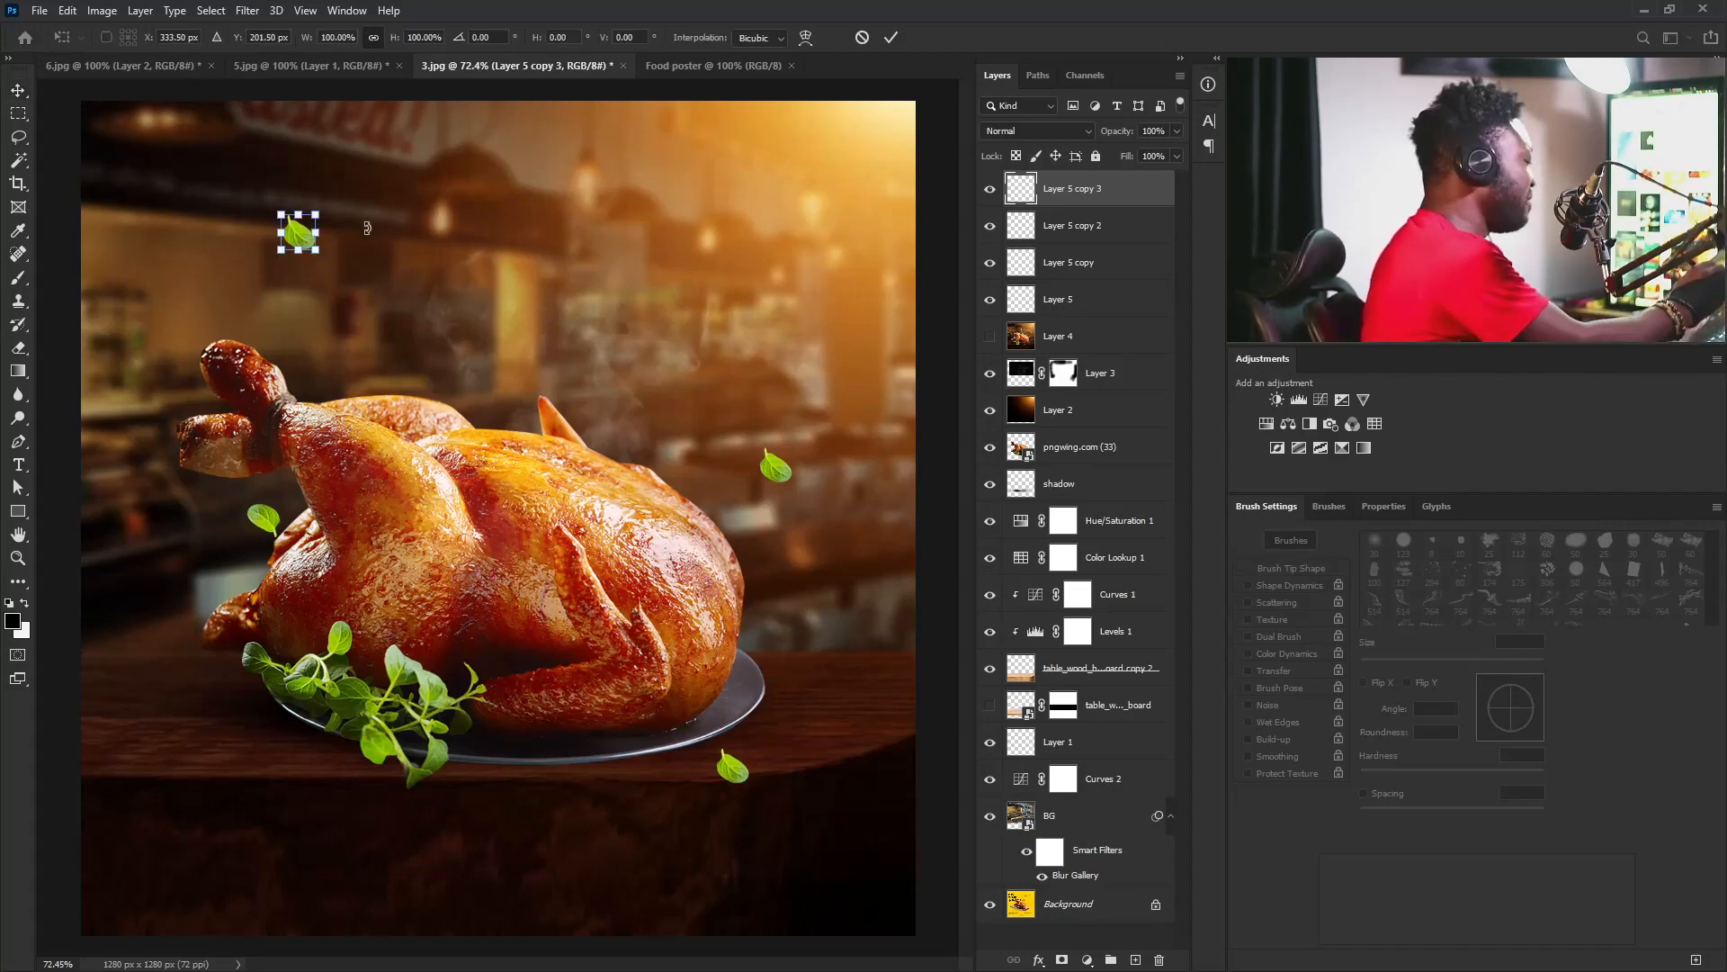
{"action": "left_click_drag", "start_coordinate": [326, 187], "coordinate": [312, 262]}
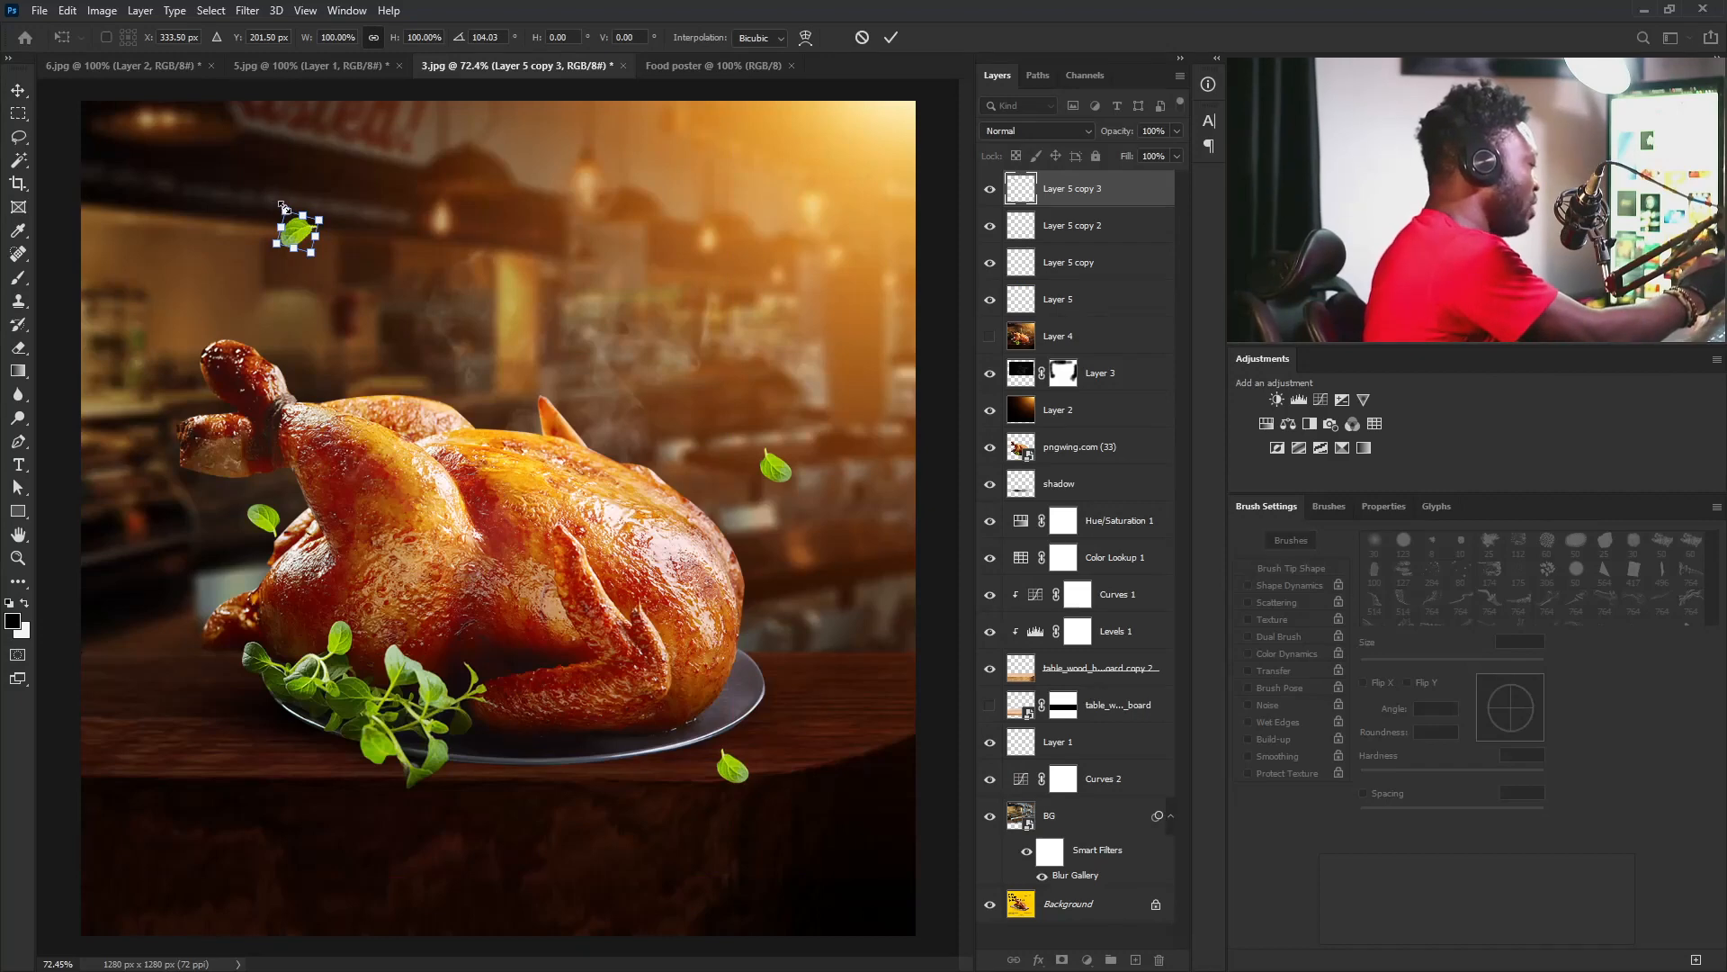
{"action": "left_click_drag", "start_coordinate": [282, 205], "coordinate": [308, 190]}
{"action": "key", "text": "Return"}
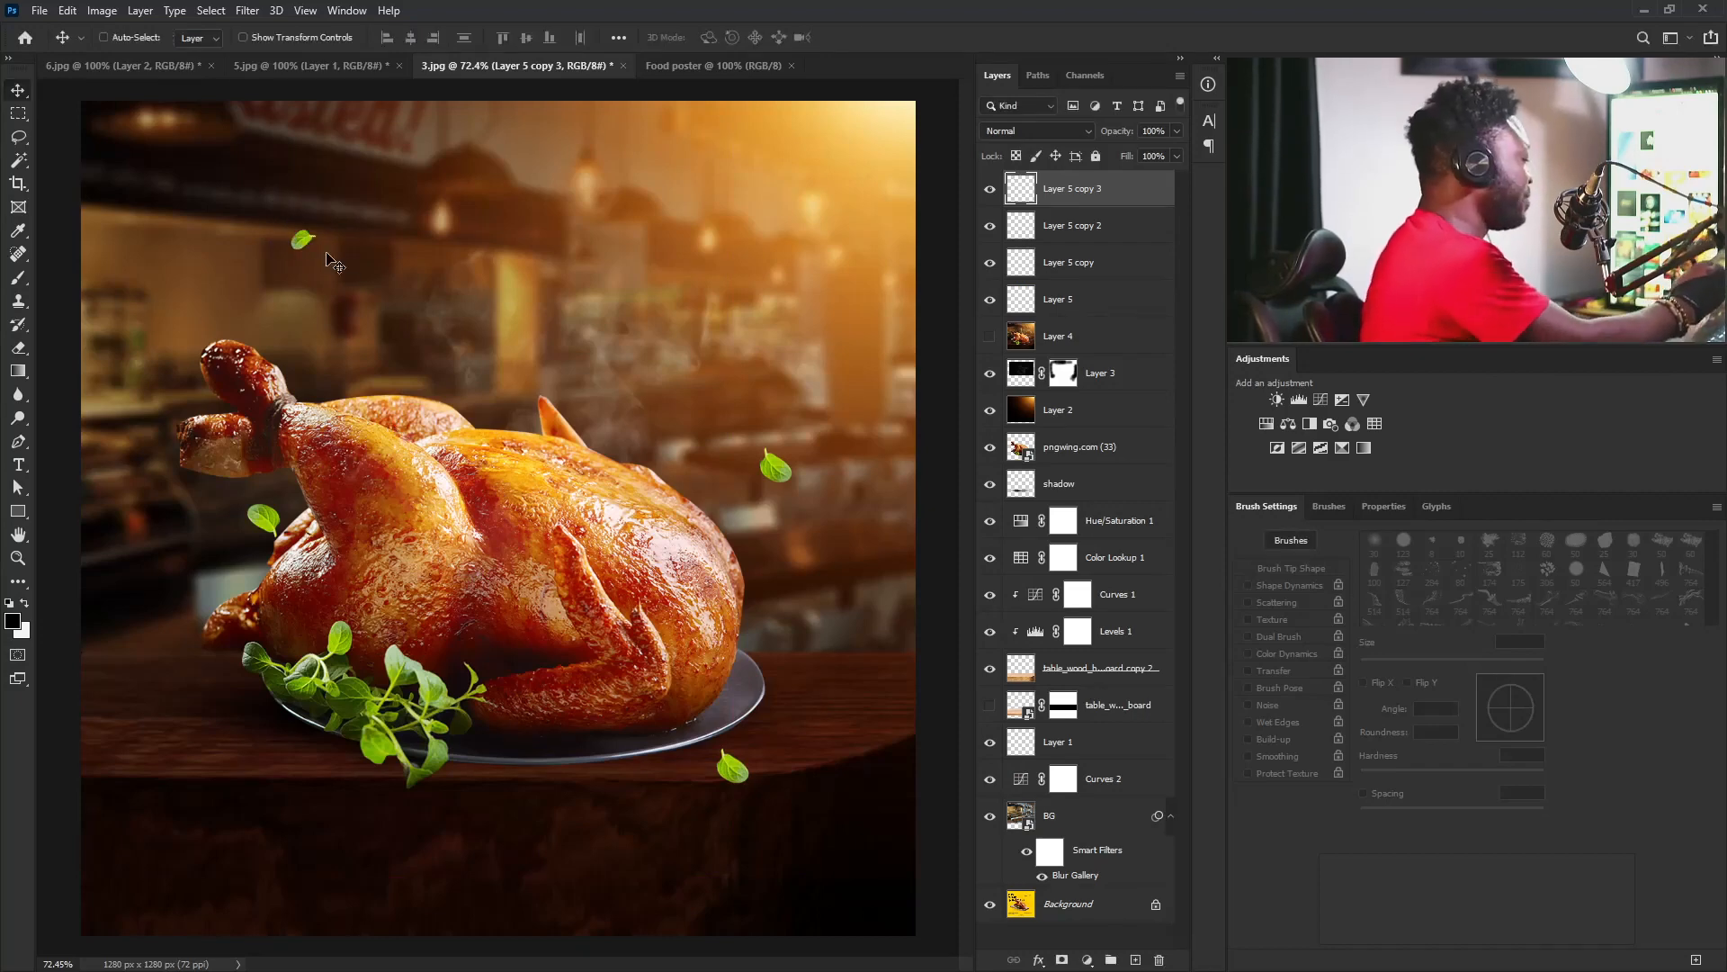
{"action": "left_click_drag", "start_coordinate": [335, 263], "coordinate": [342, 335]}
Enlarge the Layer 5 copy leaf right of the chicken with Free Transform and move it closer to the chicken.
{"action": "right_click", "coordinate": [788, 479]}
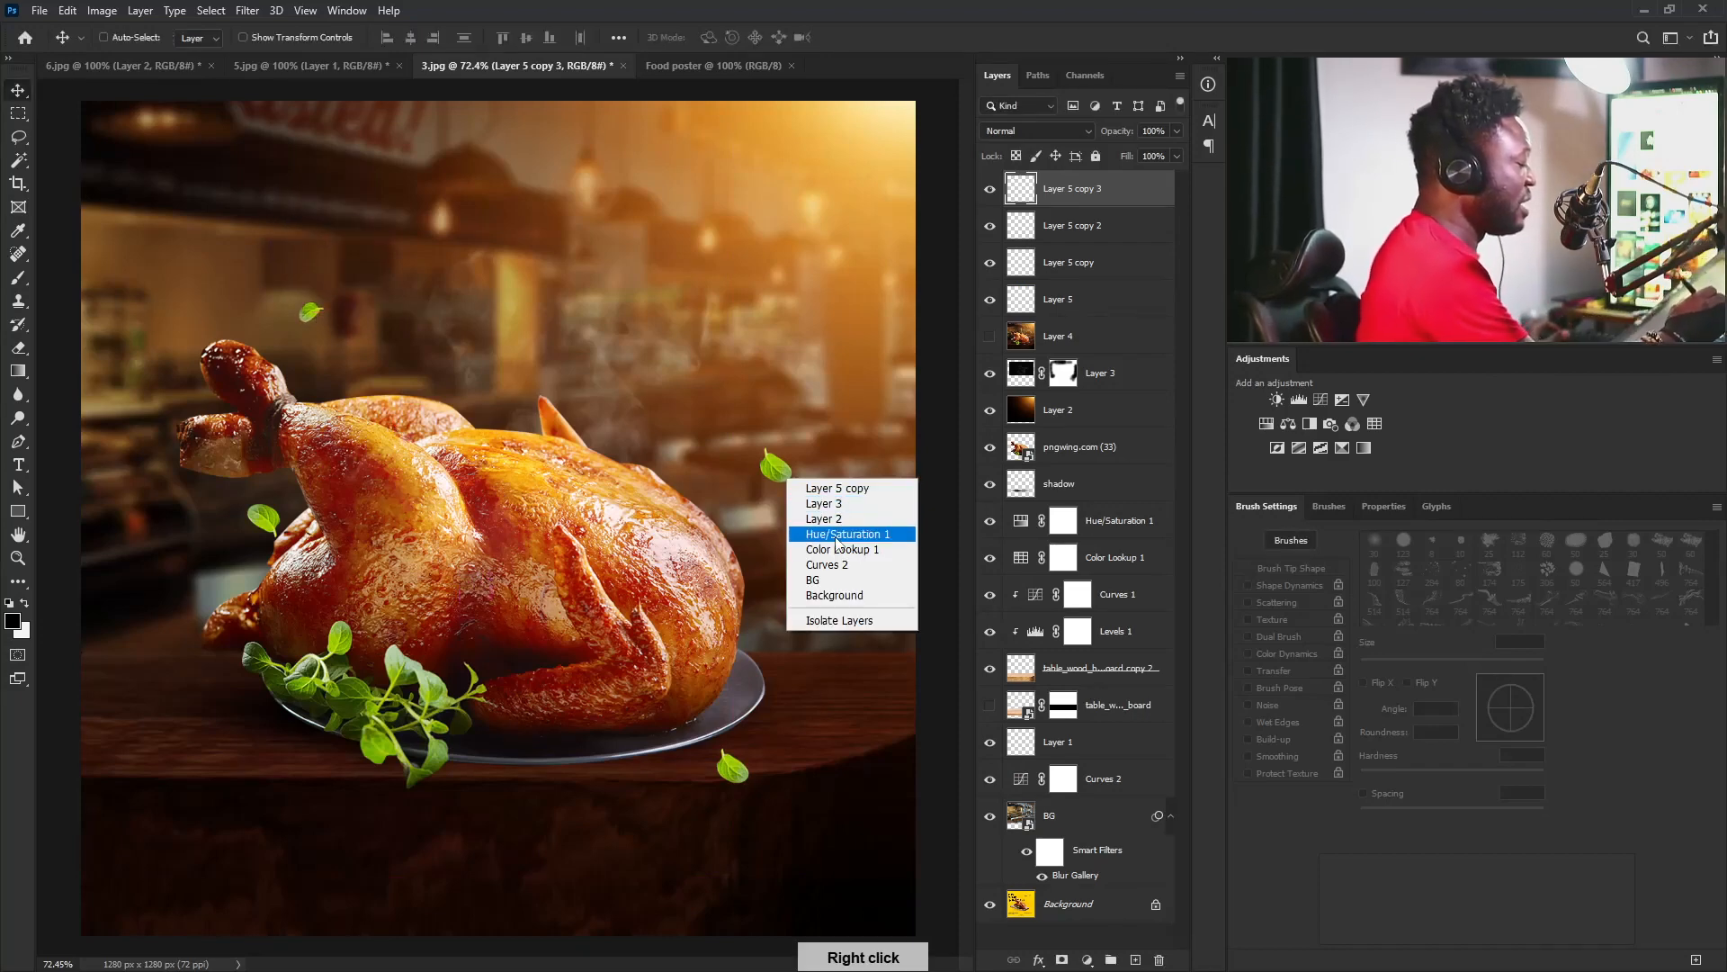
{"action": "left_click", "coordinate": [837, 488]}
{"action": "key", "text": "ctrl+t"}
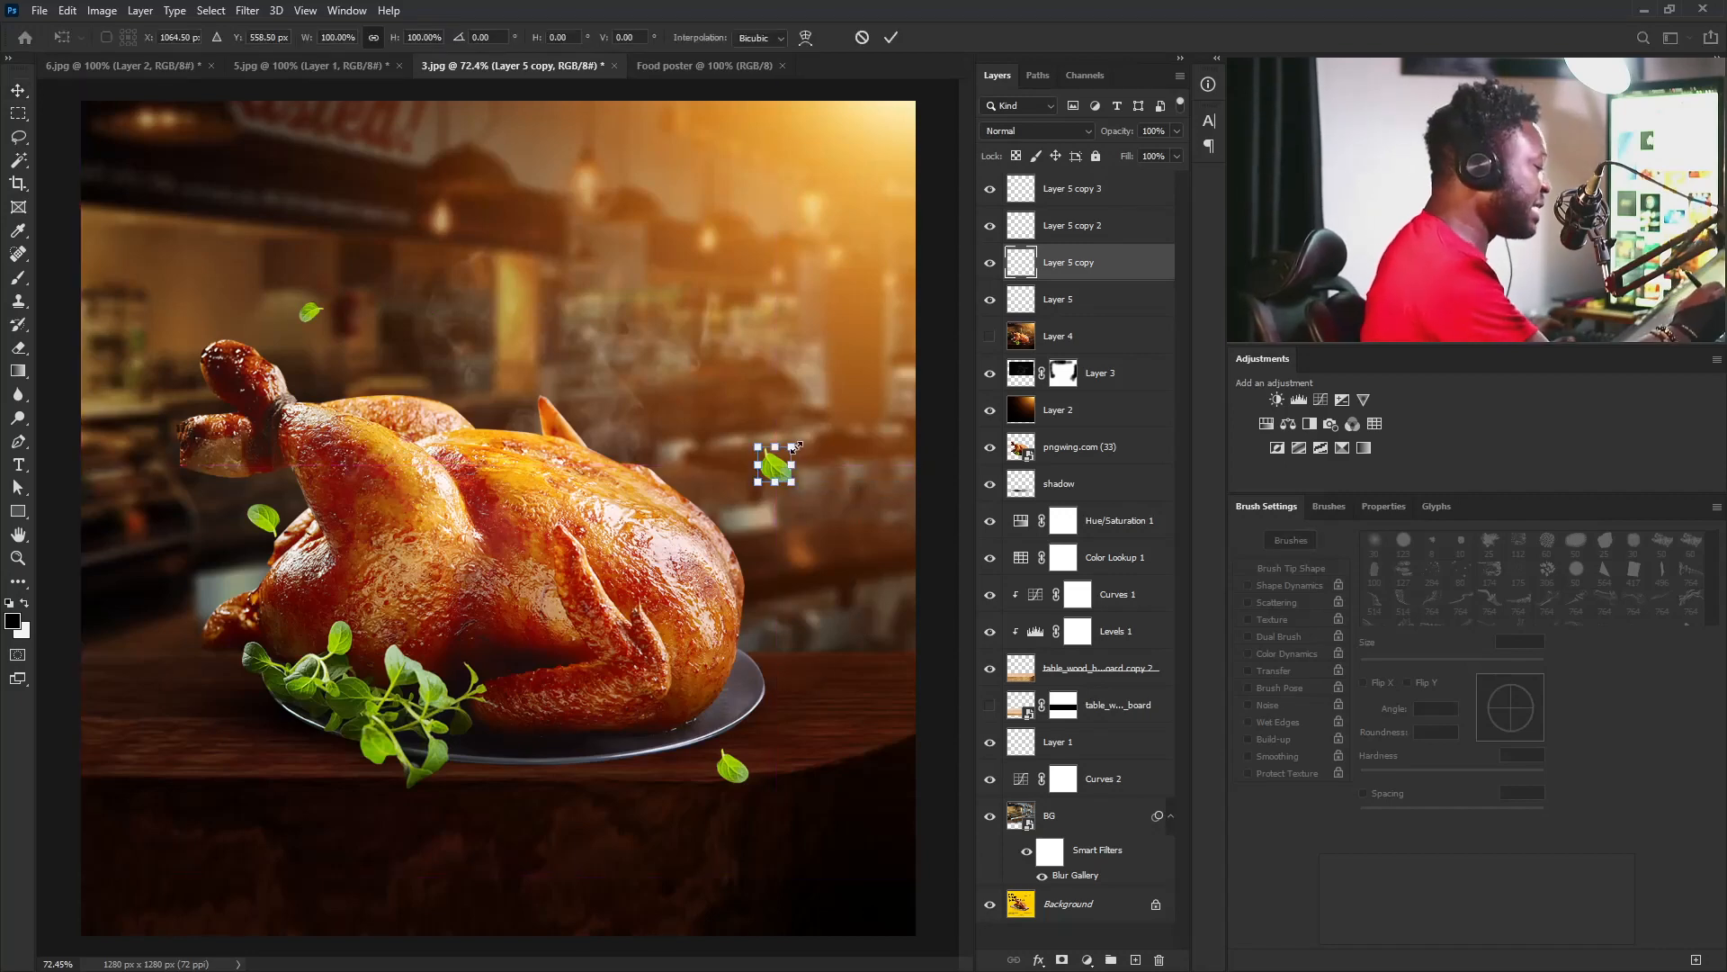
{"action": "left_click_drag", "start_coordinate": [798, 444], "coordinate": [812, 428]}
{"action": "key", "text": "Return"}
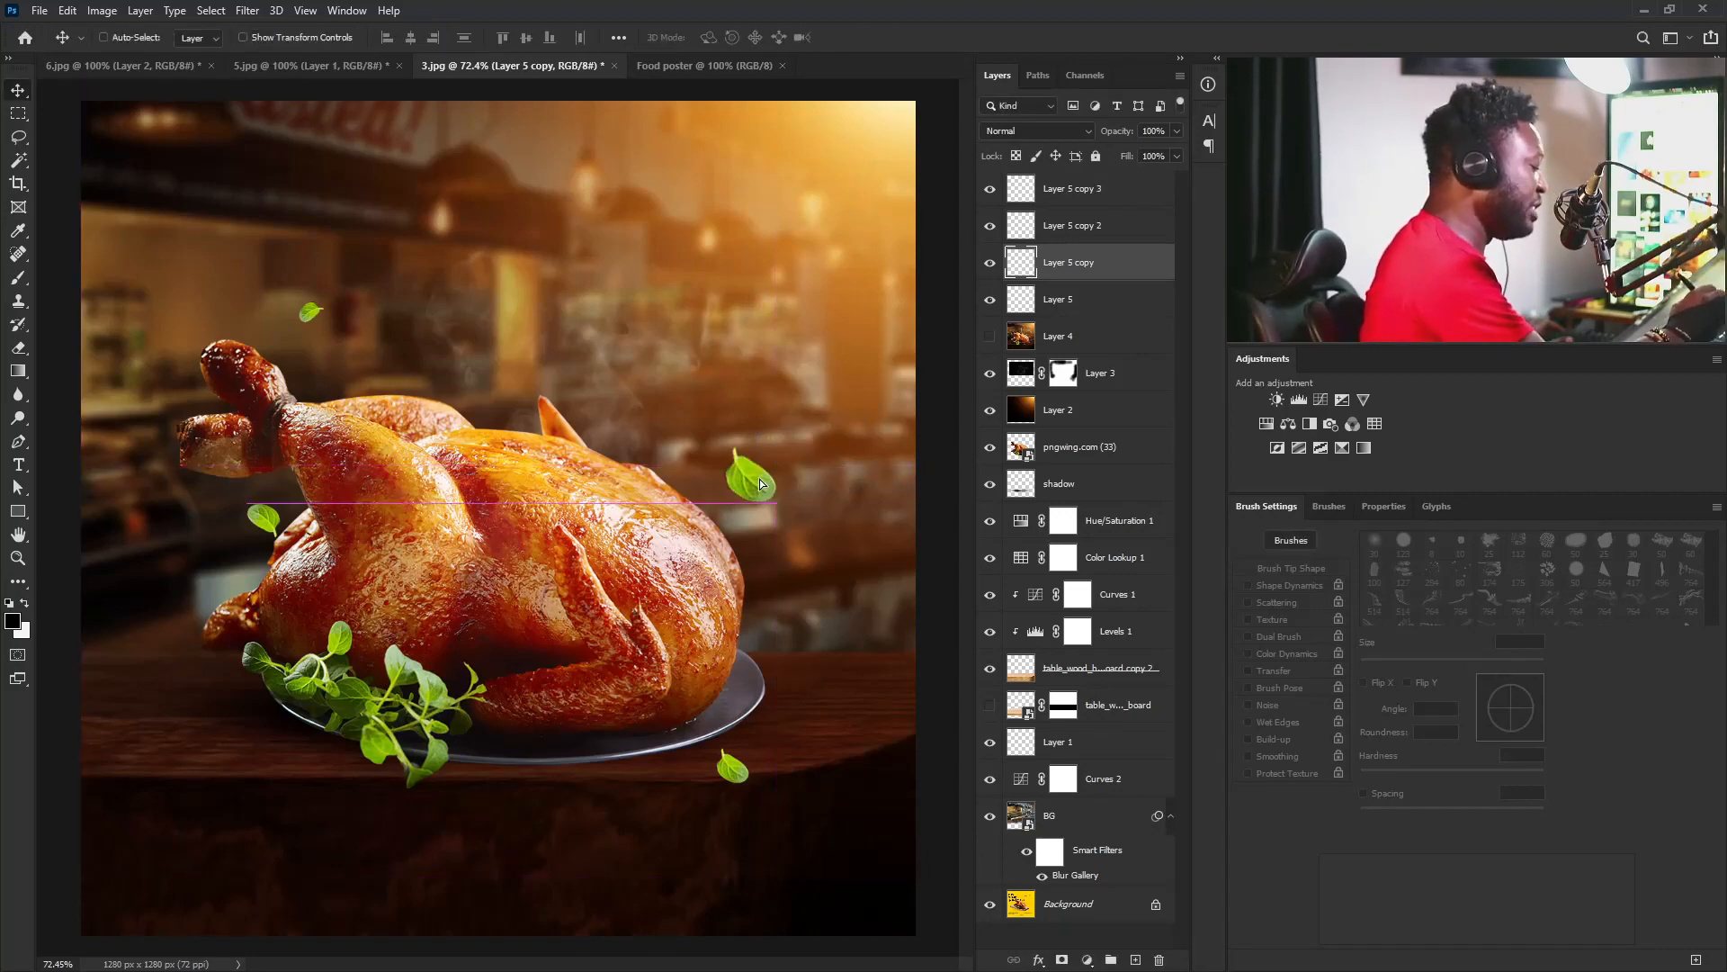
Reposition the counter leaf, Layer 5 copy 2, over the chicken's lower right side and add a smaller copy at the counter edge below the plate.
{"action": "right_click", "coordinate": [740, 780]}
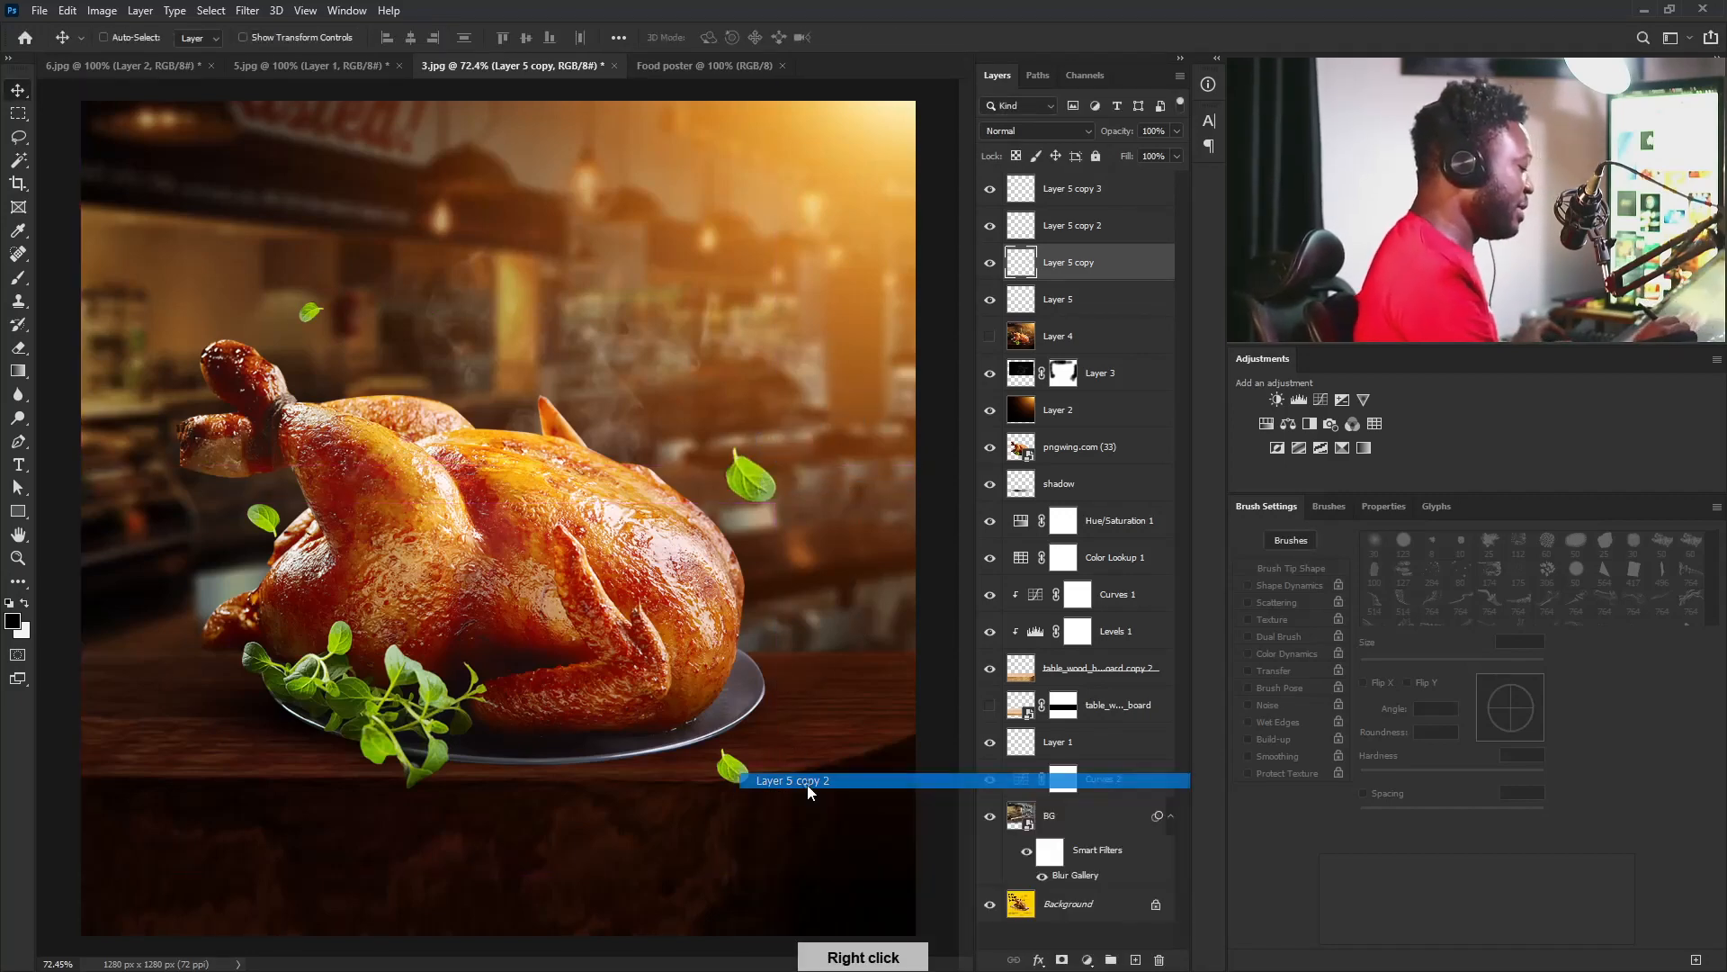
{"action": "left_click", "coordinate": [807, 776]}
{"action": "key", "text": "ctrl+t"}
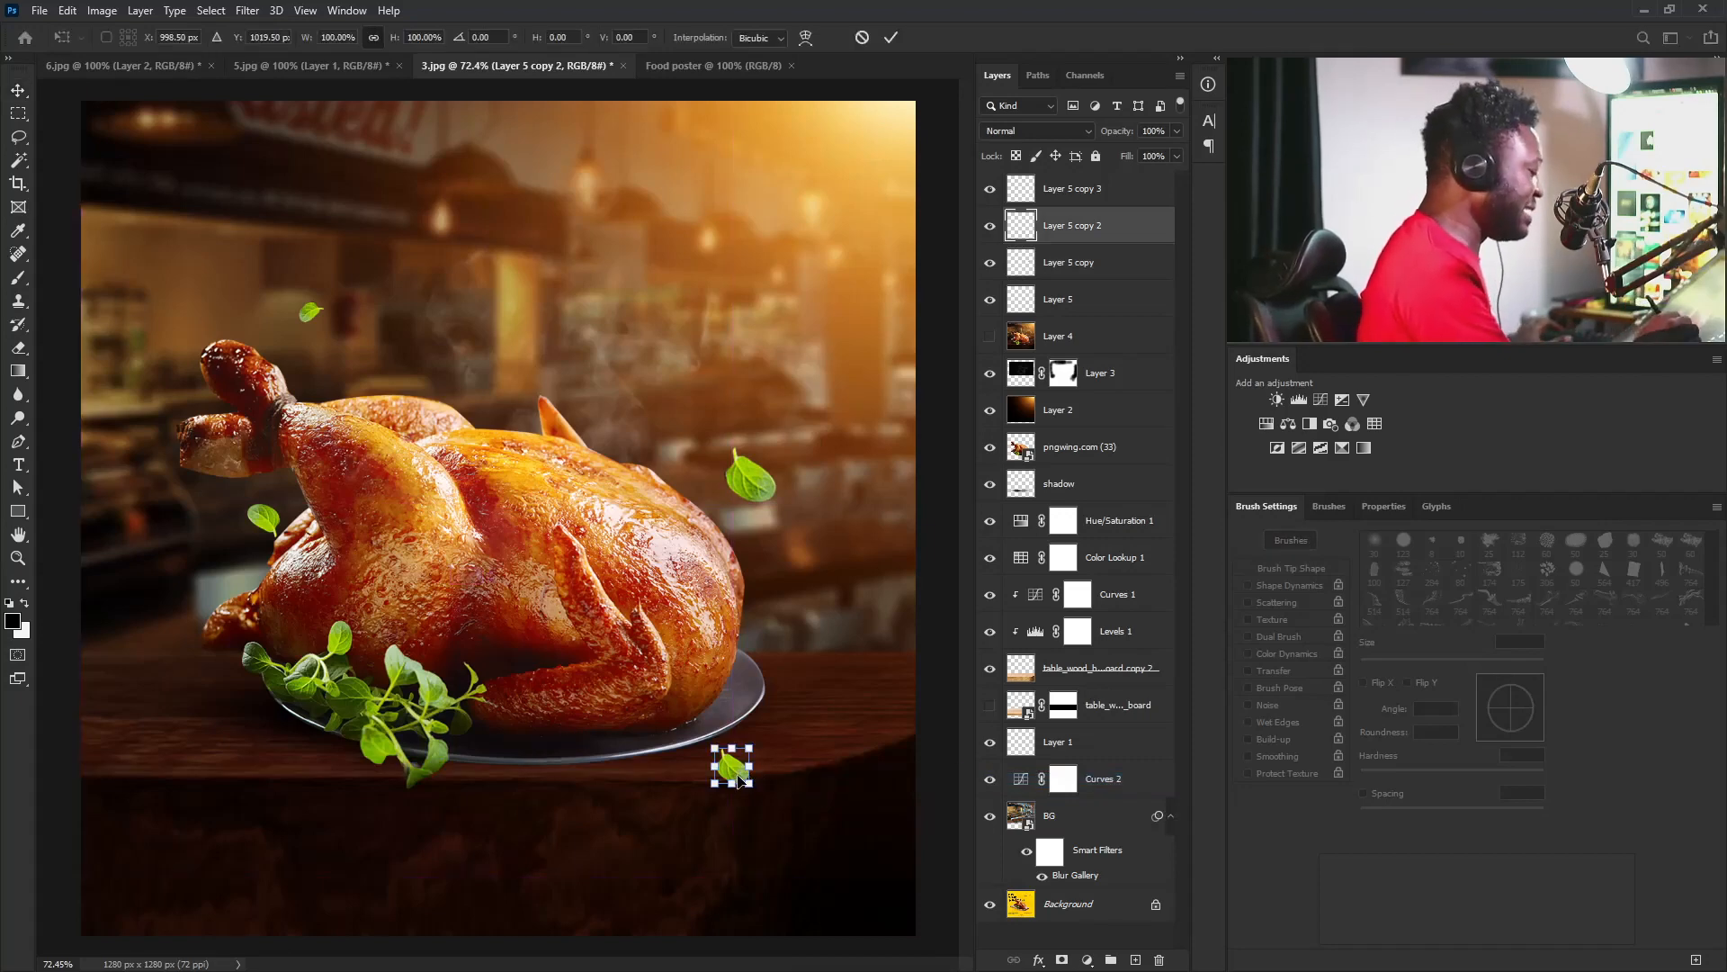
{"action": "left_click_drag", "start_coordinate": [735, 774], "coordinate": [612, 778]}
{"action": "key", "text": "Return"}
{"action": "key", "text": "ctrl+t"}
{"action": "key", "text": "Return"}
{"action": "scroll", "coordinate": [502, 526], "scroll_direction": "down", "scroll_amount": 3}
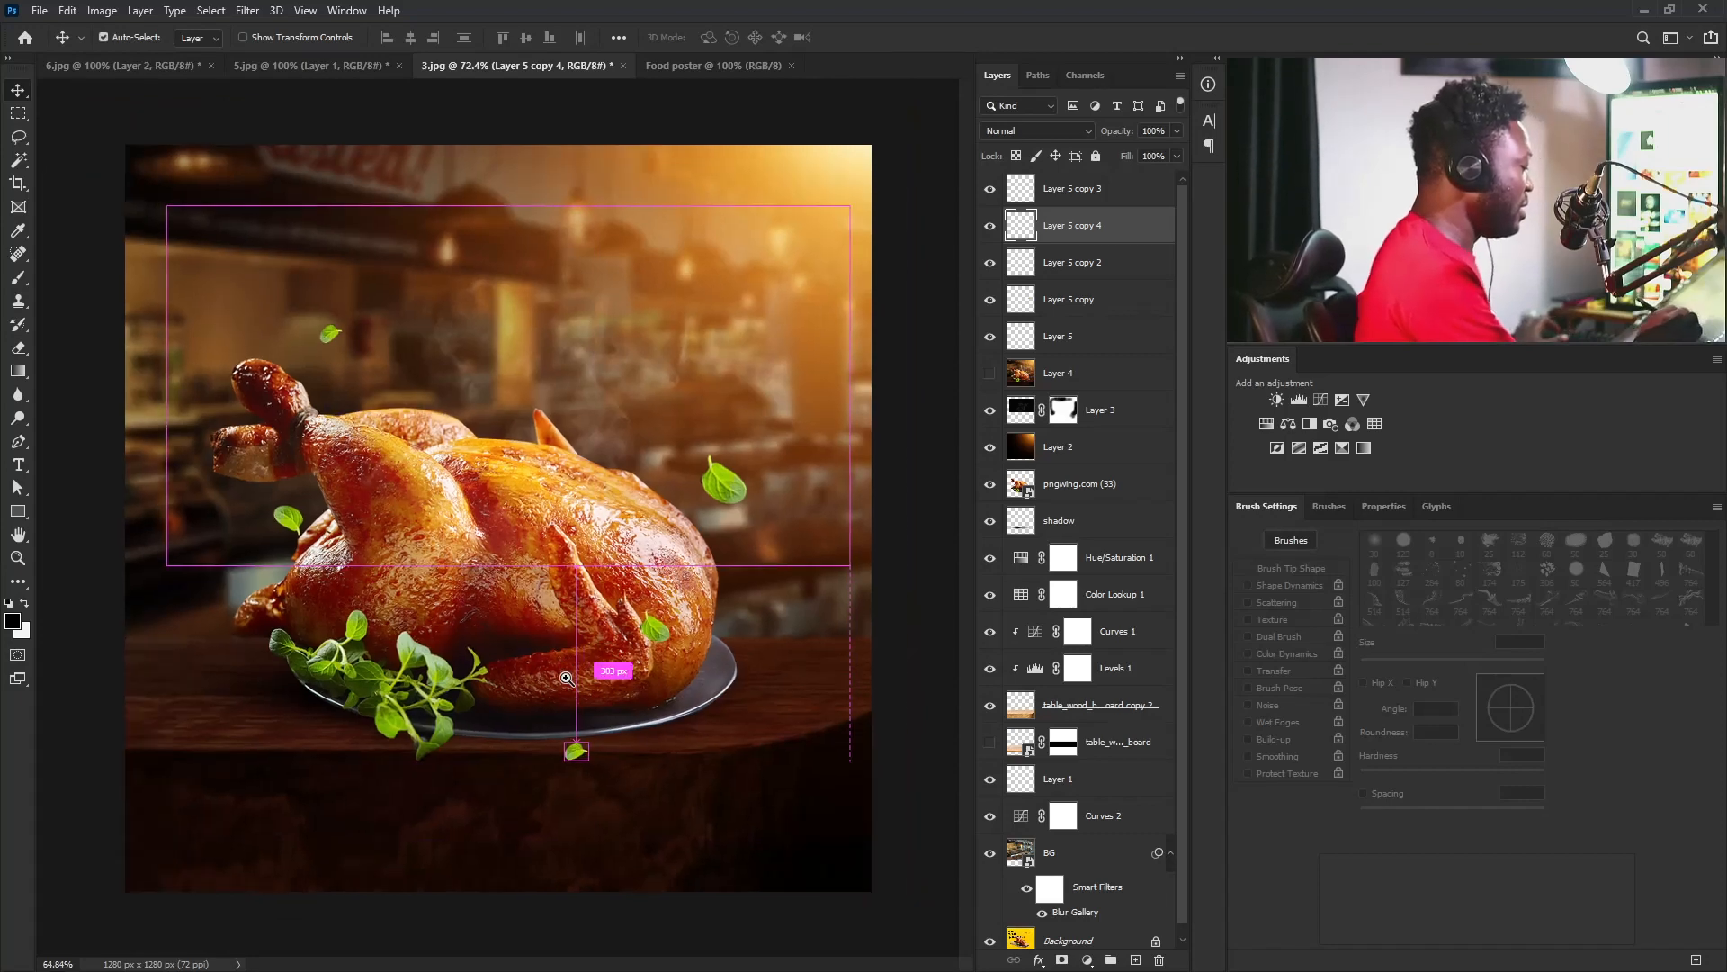
Copy the large leaf right of the chicken and place the duplicate farther out near the poster's right edge.
{"action": "right_click", "coordinate": [719, 486]}
{"action": "left_click", "coordinate": [774, 551]}
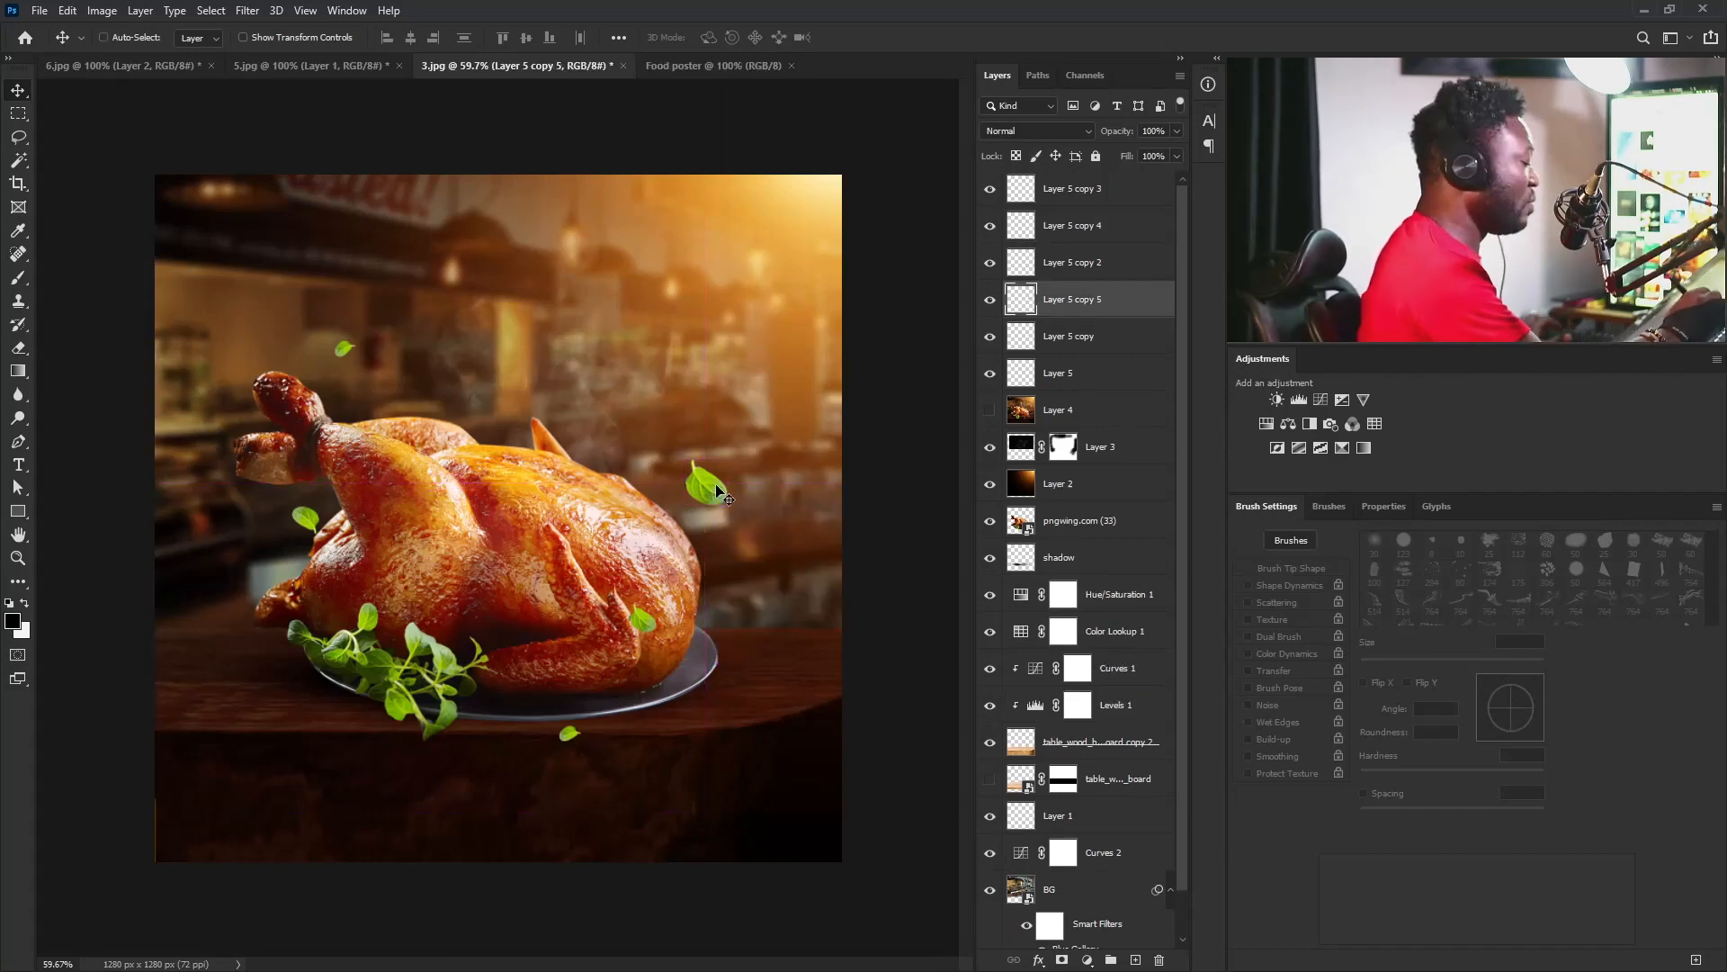
{"action": "left_click_drag", "start_coordinate": [708, 484], "coordinate": [814, 483], "text": "alt"}
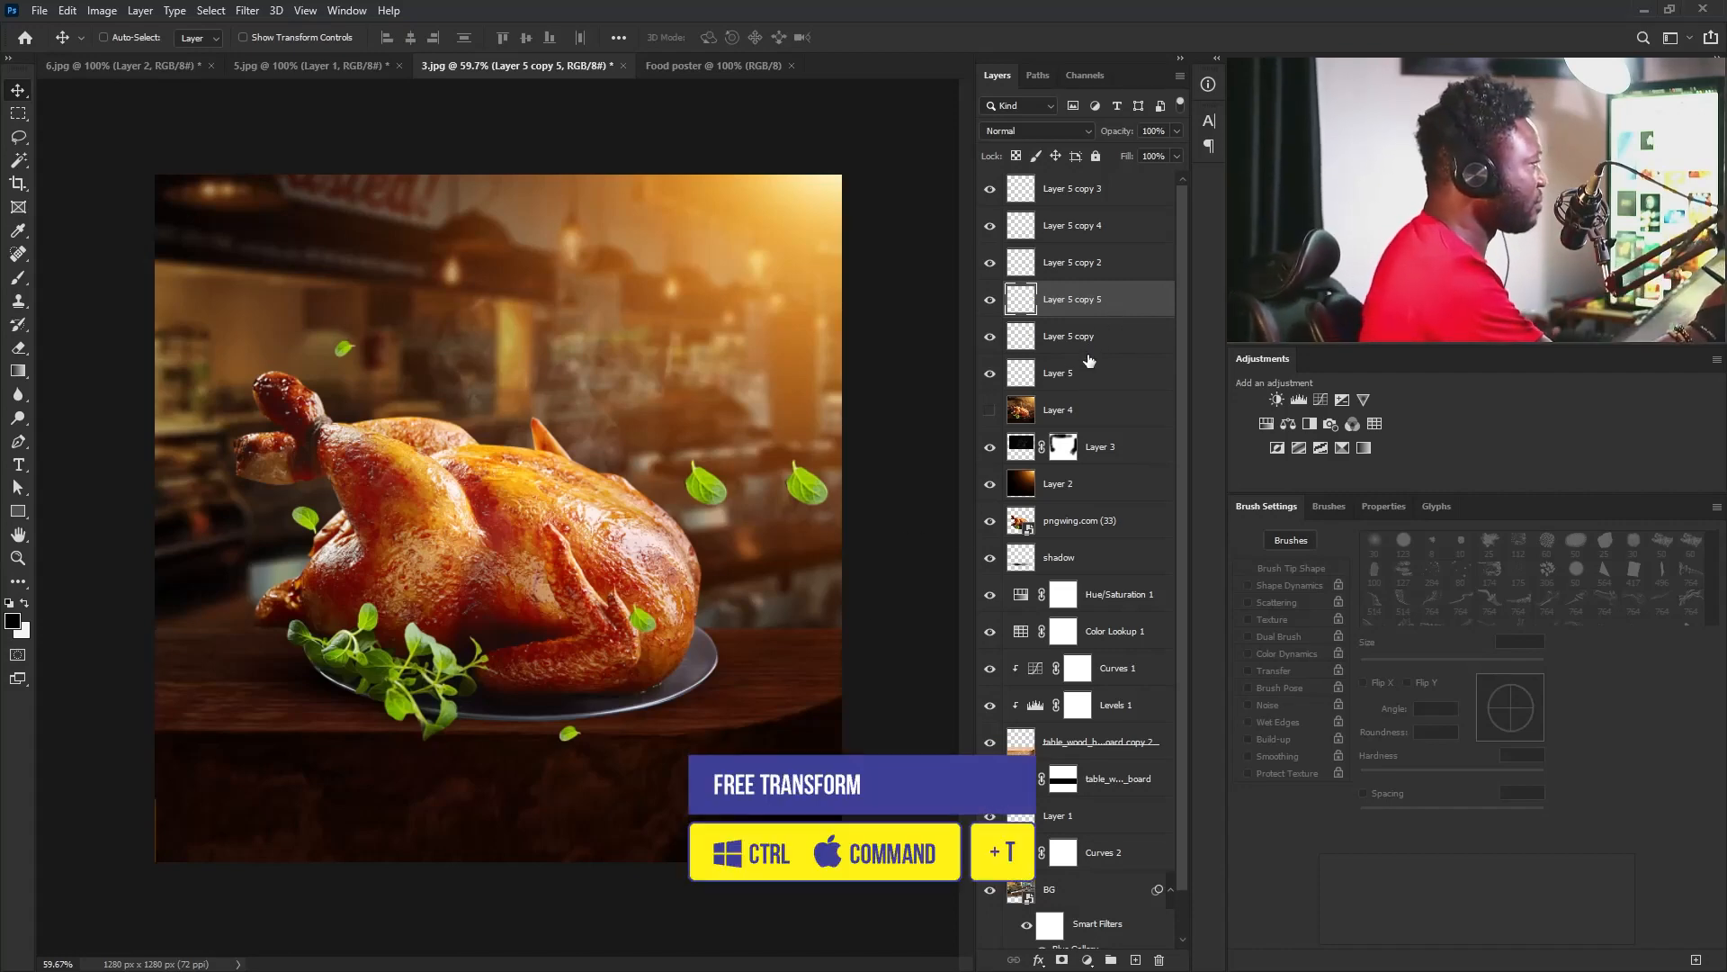
Enlarge the leaf near the poster's right edge to about 493% with Free Transform and place it partly off the upper right edge.
{"action": "key", "text": "ctrl+t"}
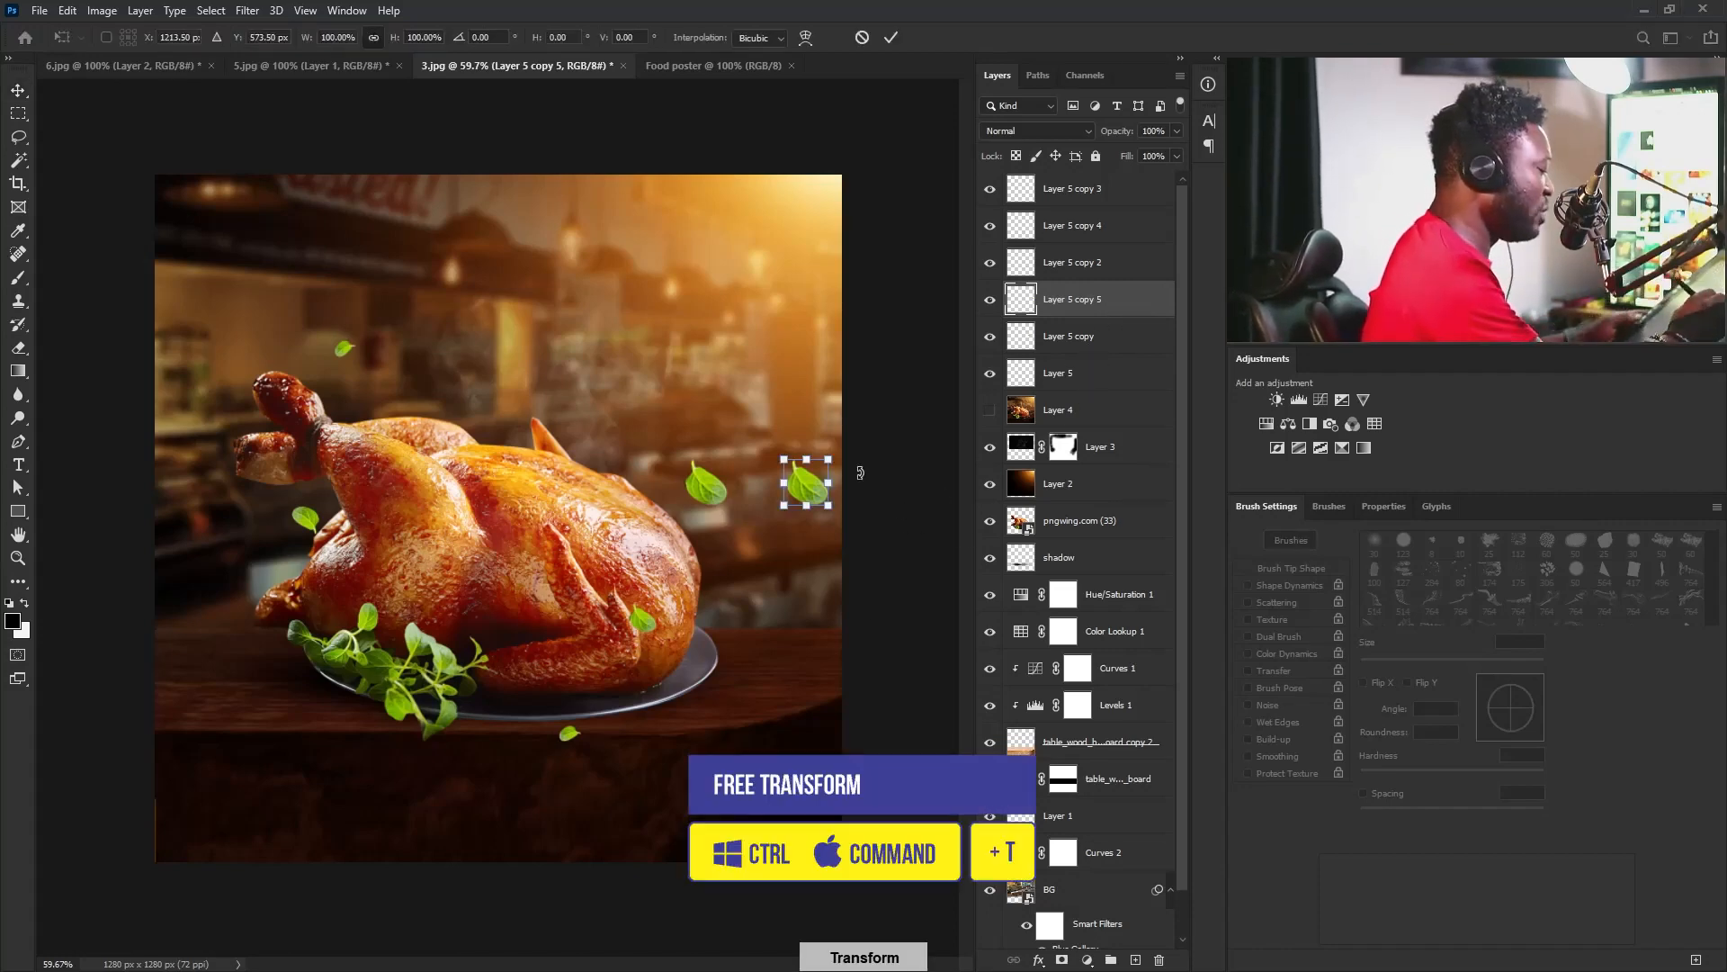
{"action": "left_click_drag", "start_coordinate": [828, 459], "coordinate": [931, 277]}
{"action": "left_click_drag", "start_coordinate": [890, 397], "coordinate": [822, 315]}
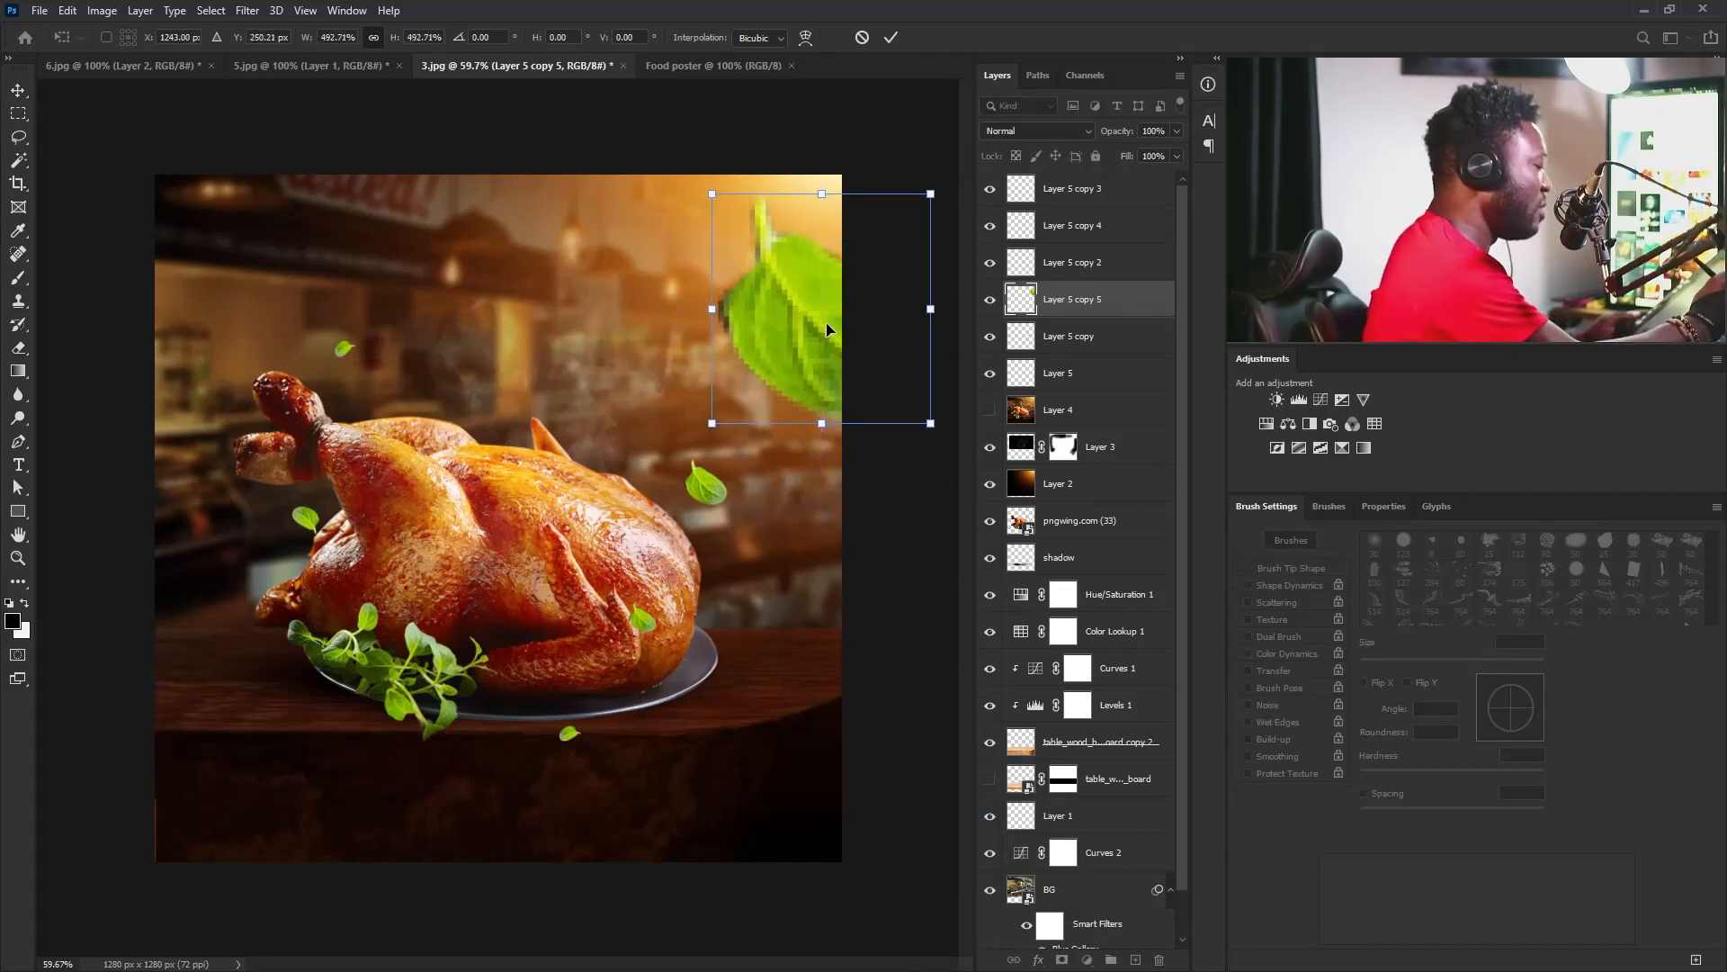
{"action": "key", "text": "Return"}
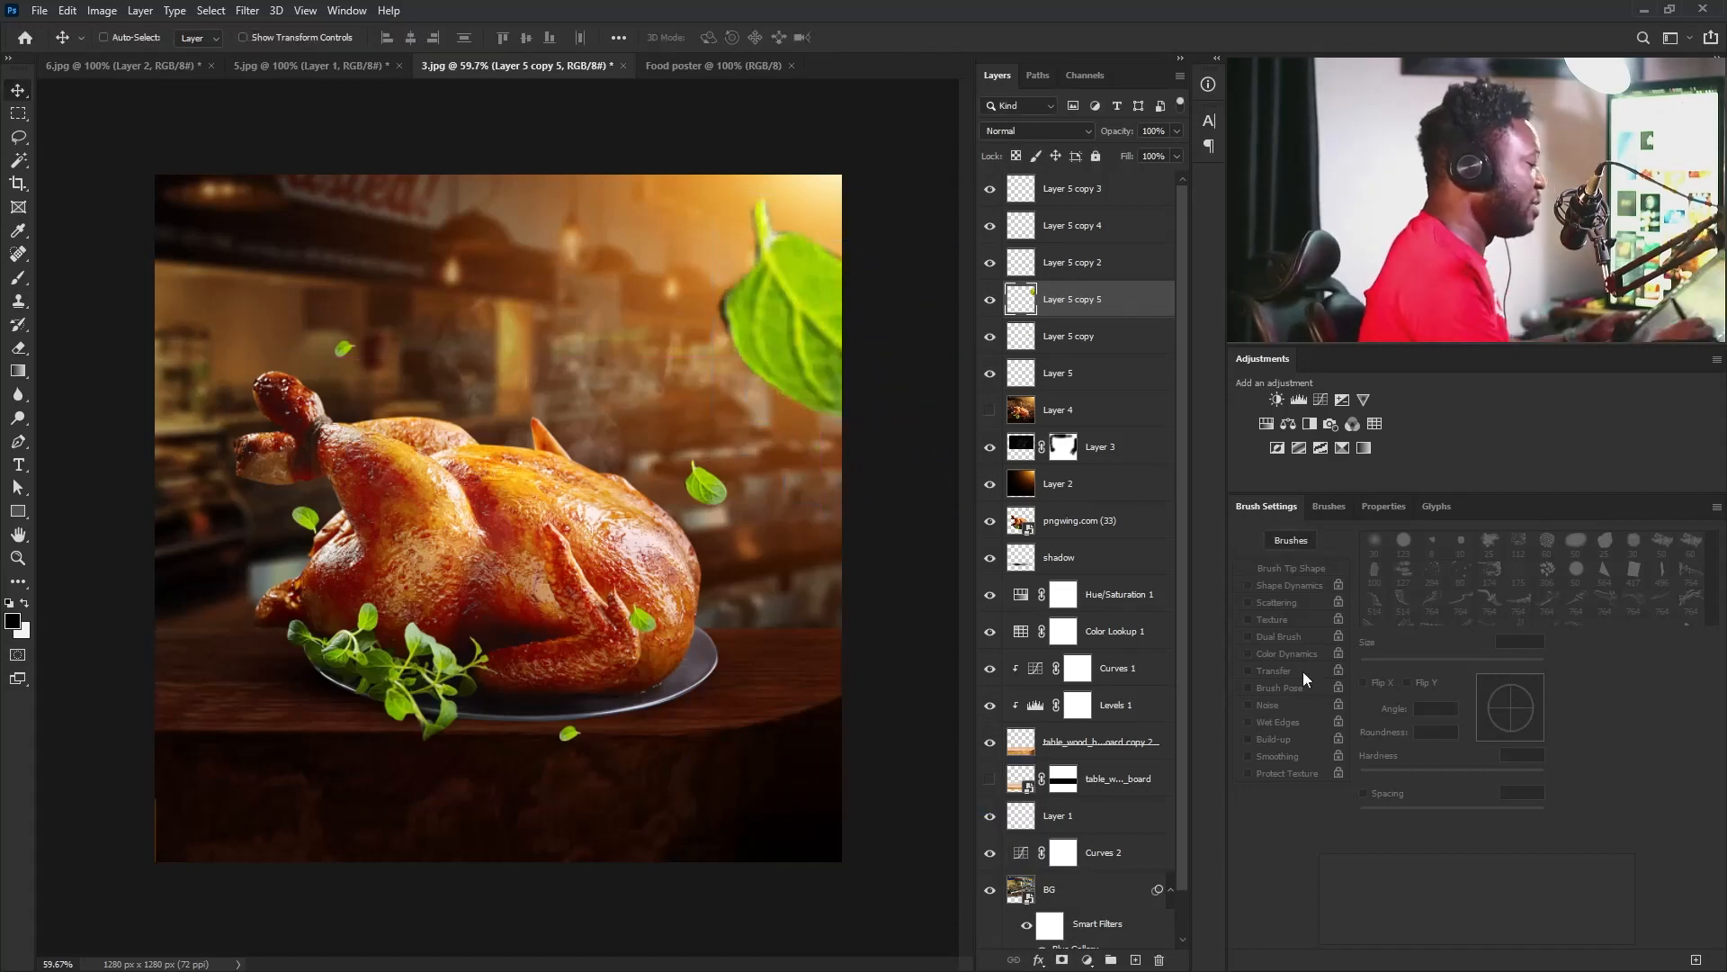
Convert the enlarged leaf layer, Layer 5 copy 5, to a smart object and apply a 22 px Field Blur.
{"action": "right_click", "coordinate": [1105, 308]}
{"action": "left_click", "coordinate": [1227, 455]}
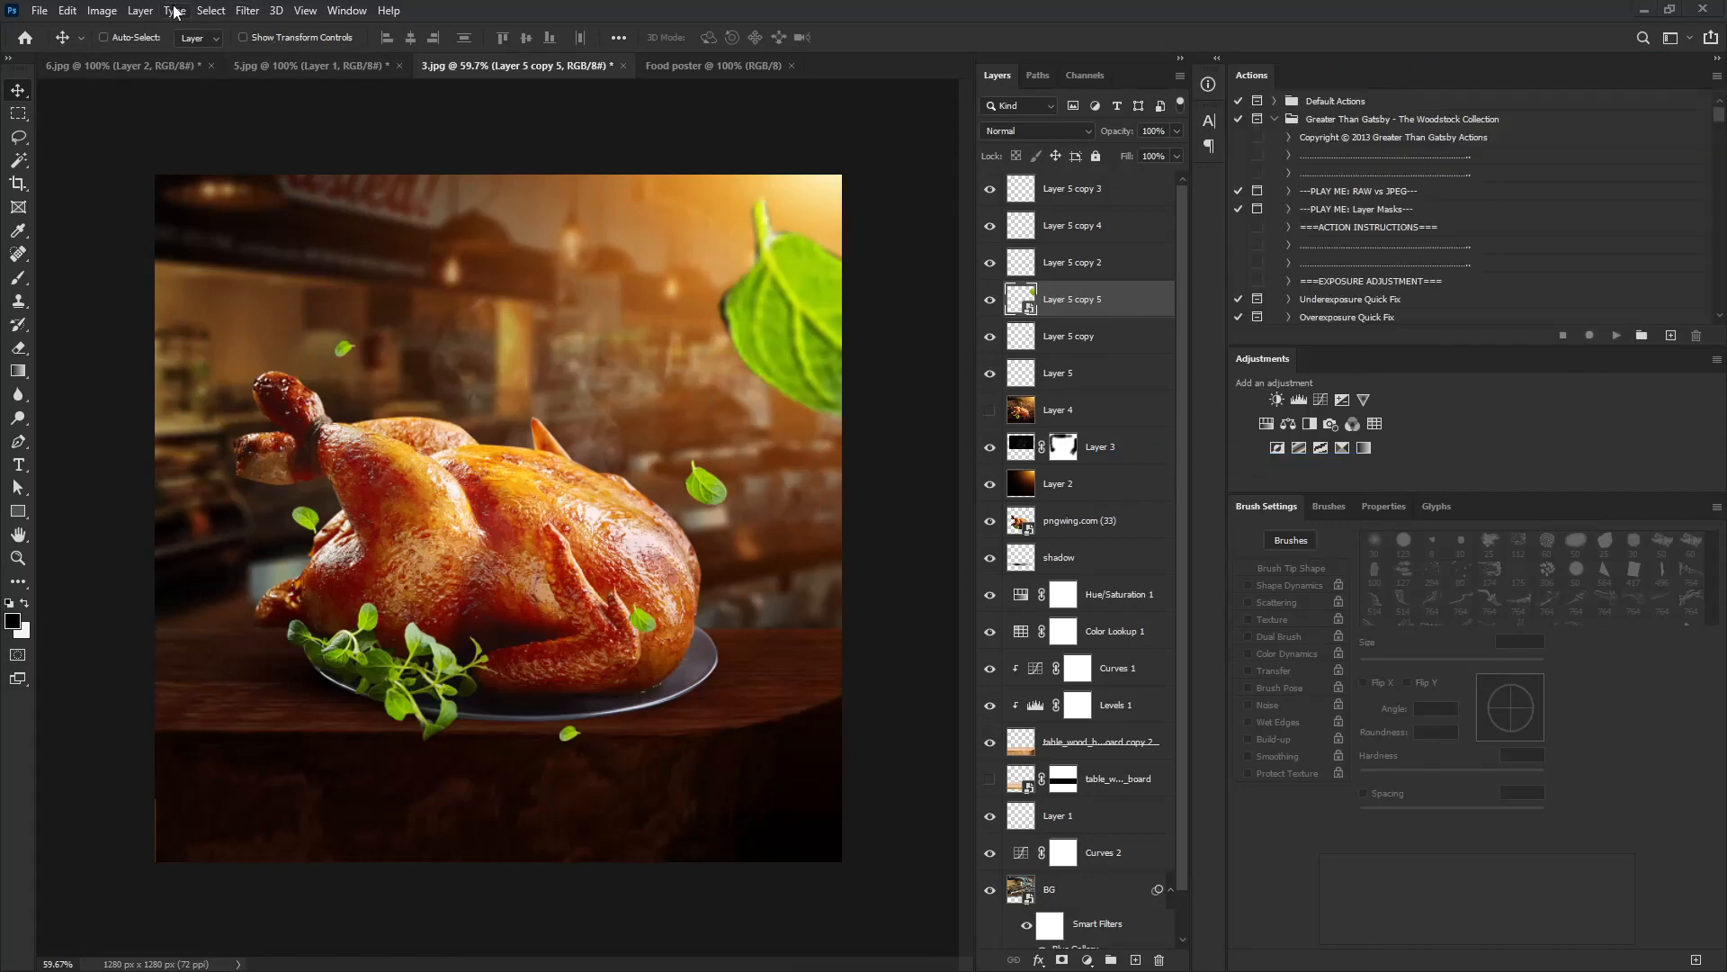
{"action": "left_click", "coordinate": [245, 10]}
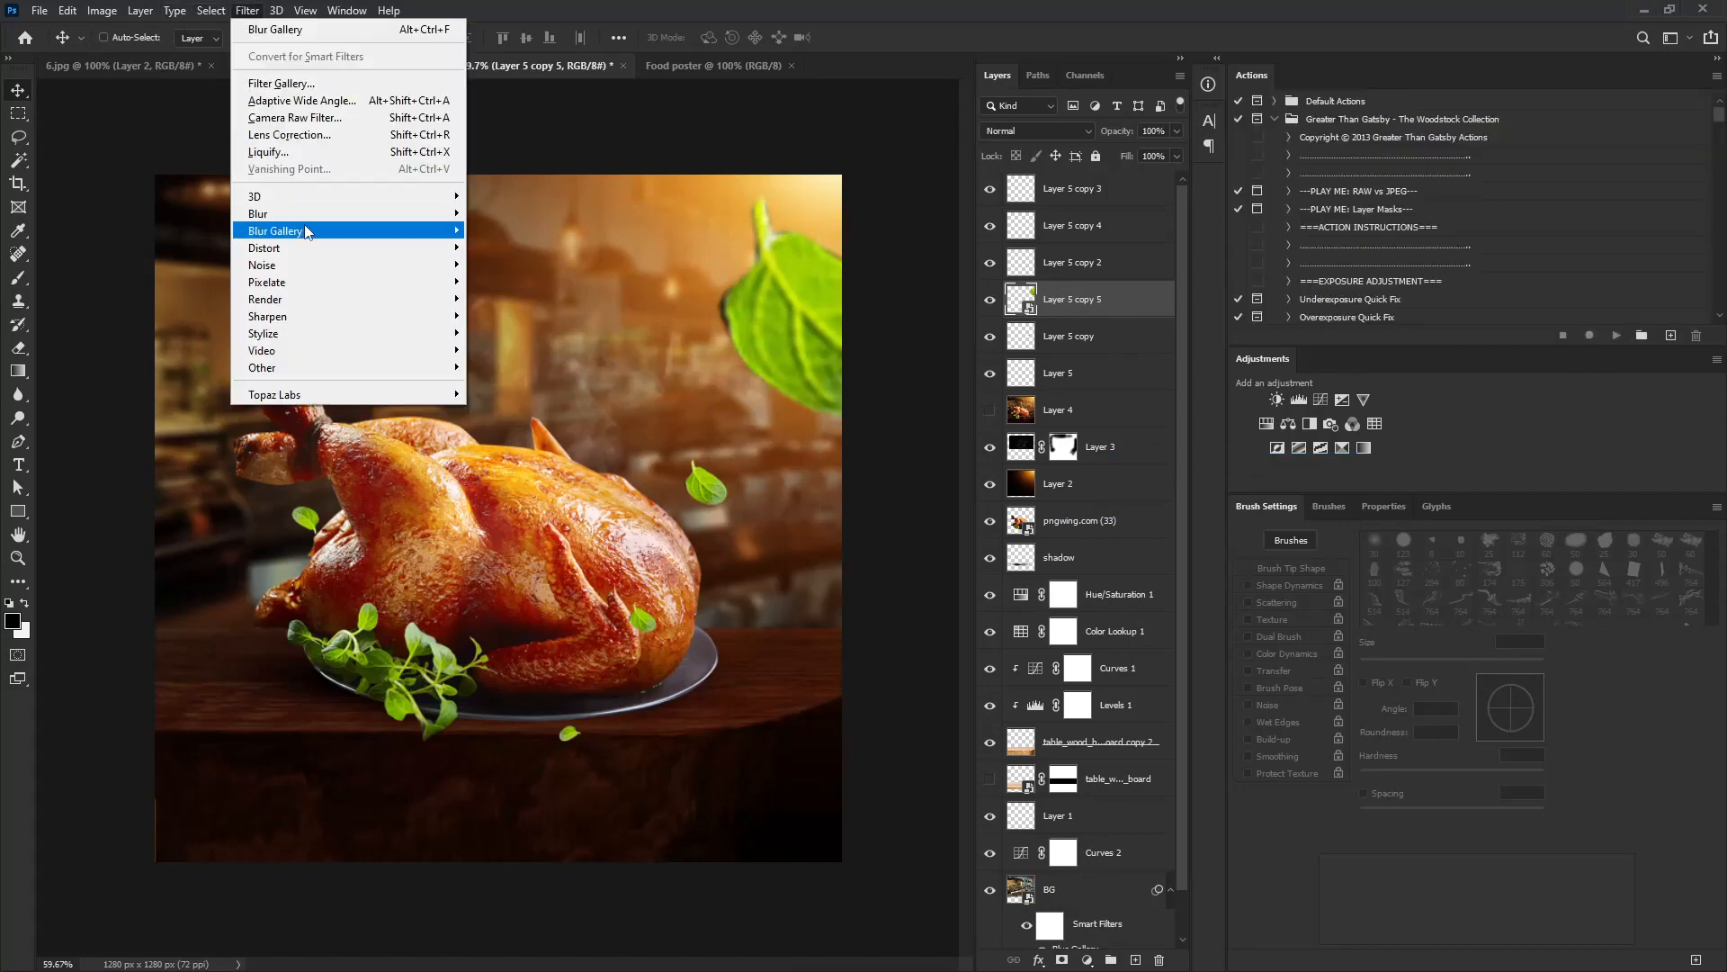
{"action": "mouse_move", "coordinate": [336, 241]}
{"action": "left_click", "coordinate": [504, 231]}
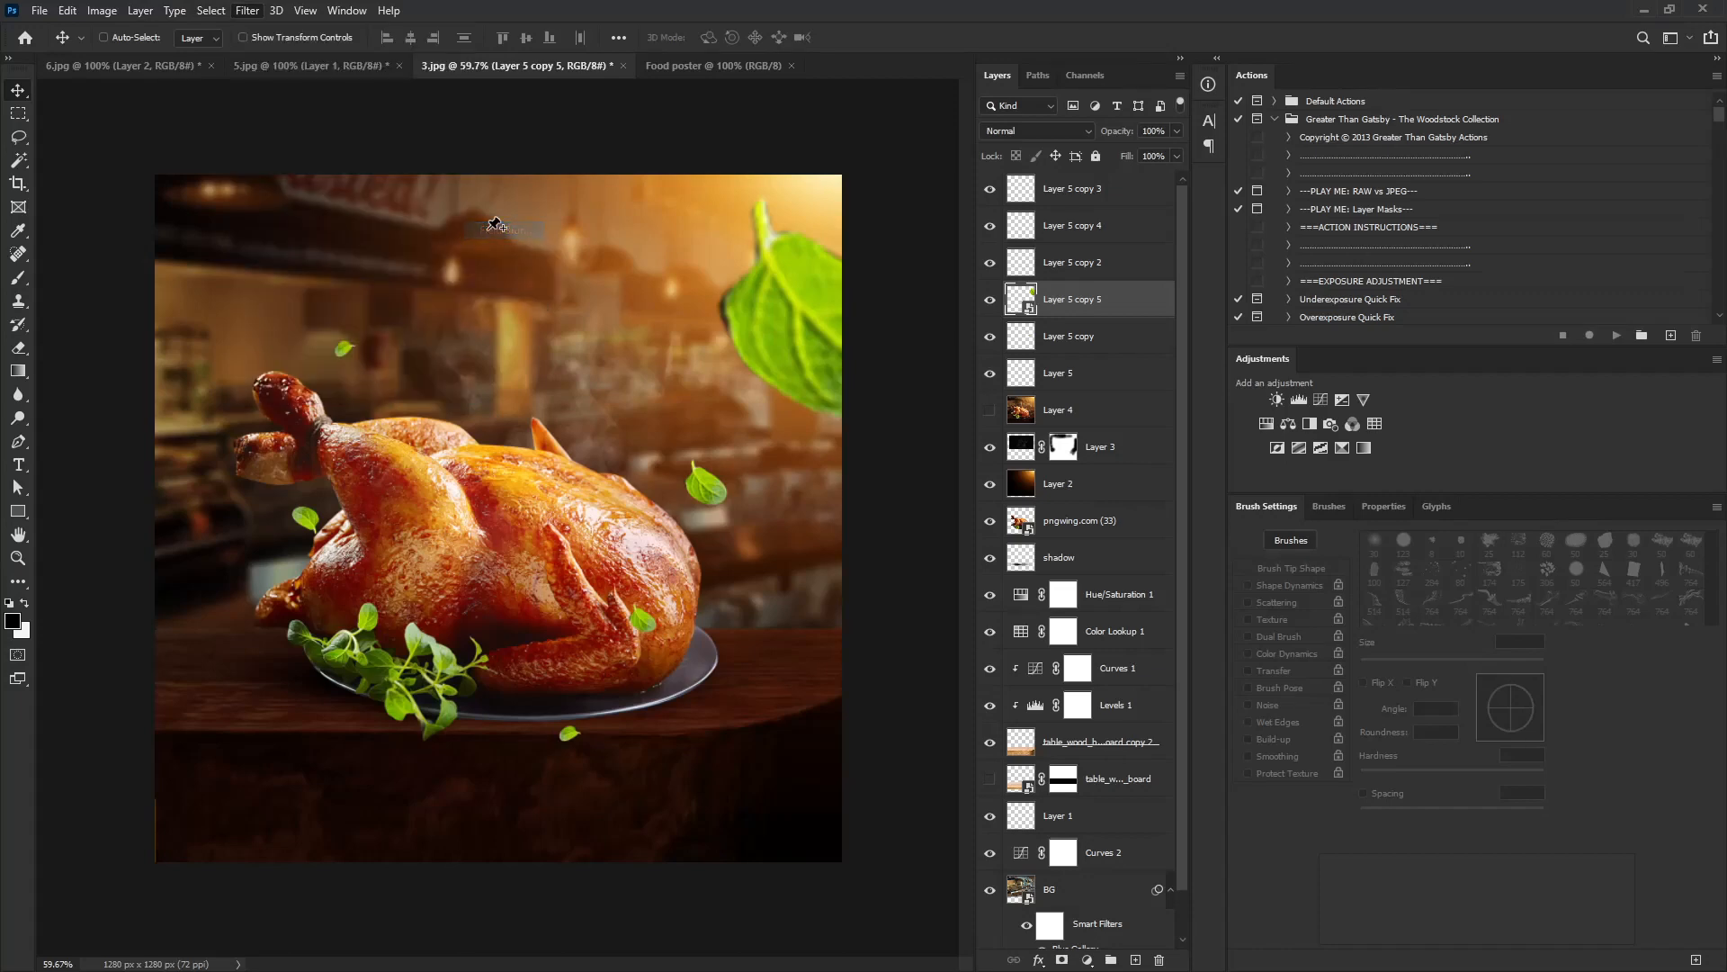
{"action": "left_click_drag", "start_coordinate": [1593, 149], "coordinate": [1605, 150]}
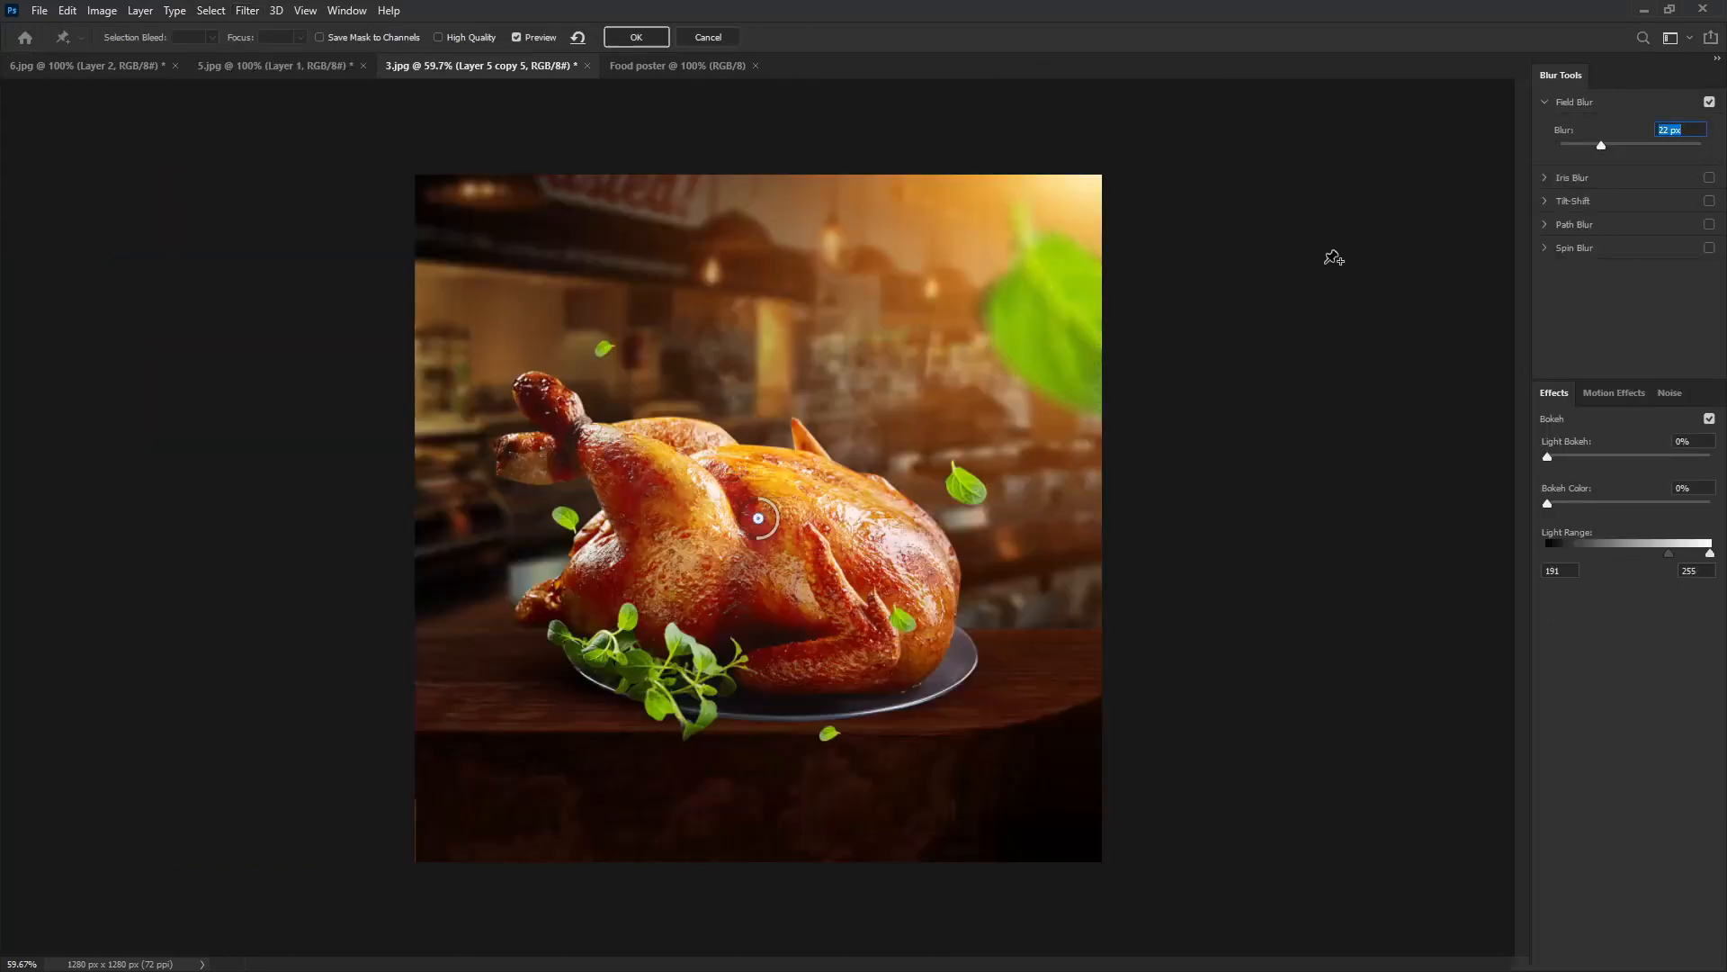
{"action": "left_click", "coordinate": [635, 37]}
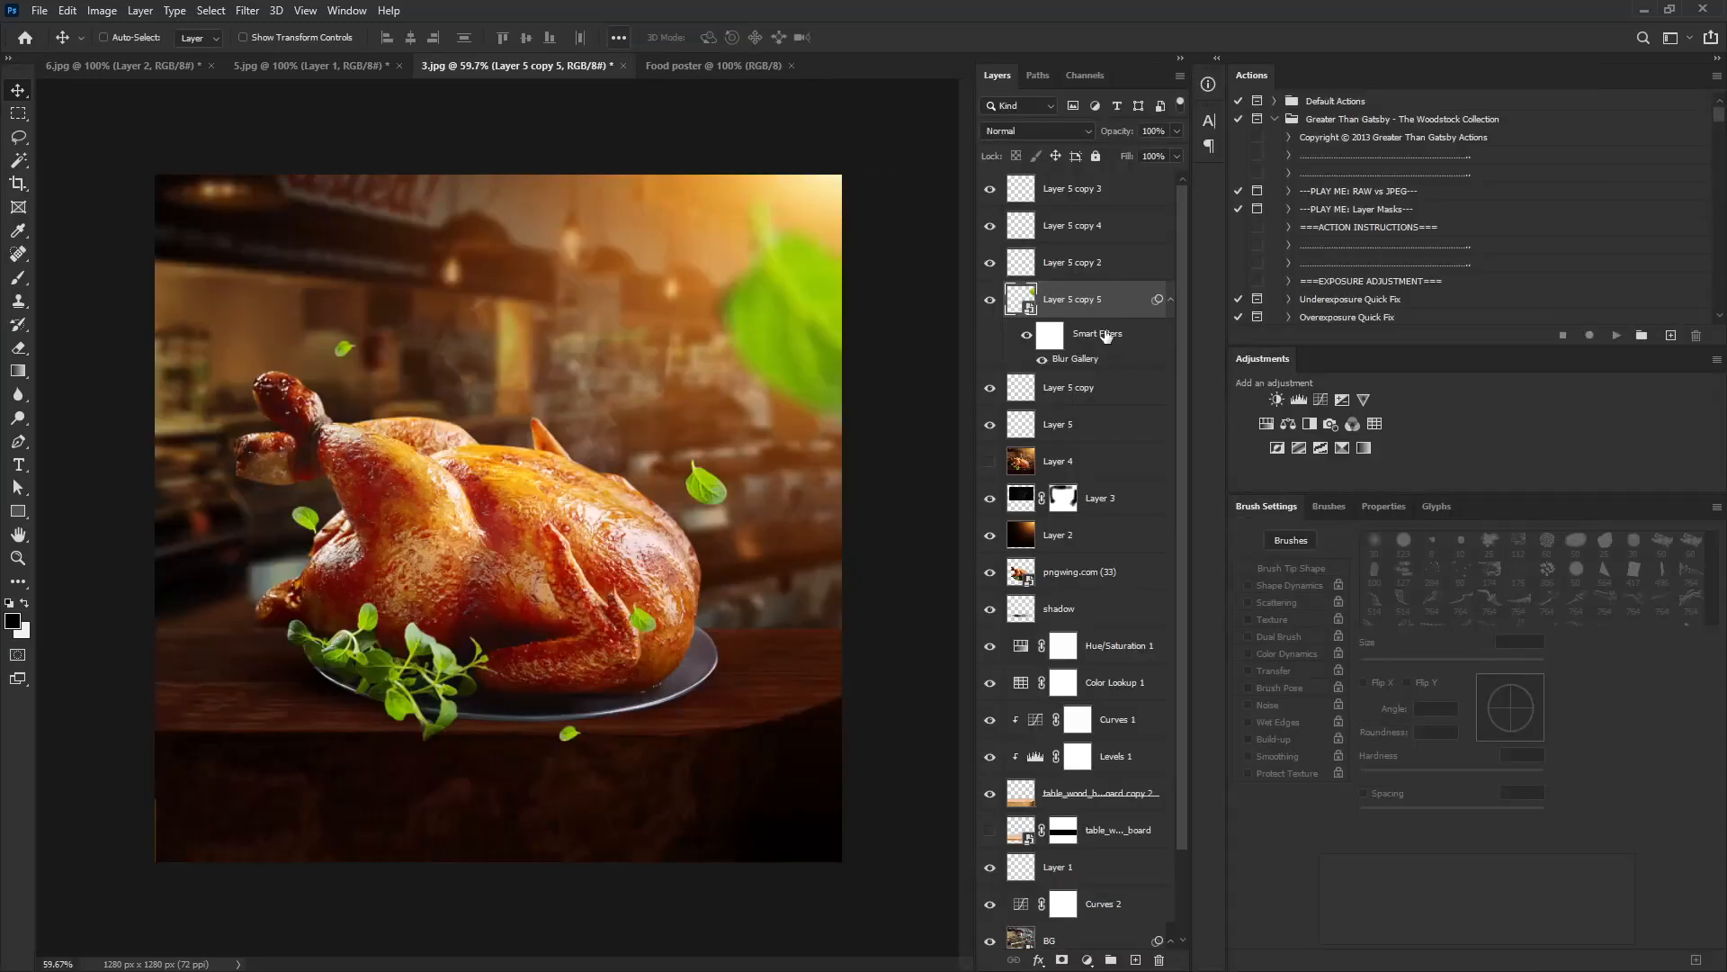
Duplicate the blurred leaf, place the copy directly beneath Layer 2 in the stack, and shift it down toward the poster's right edge.
{"action": "left_click_drag", "start_coordinate": [1106, 335], "coordinate": [1140, 959]}
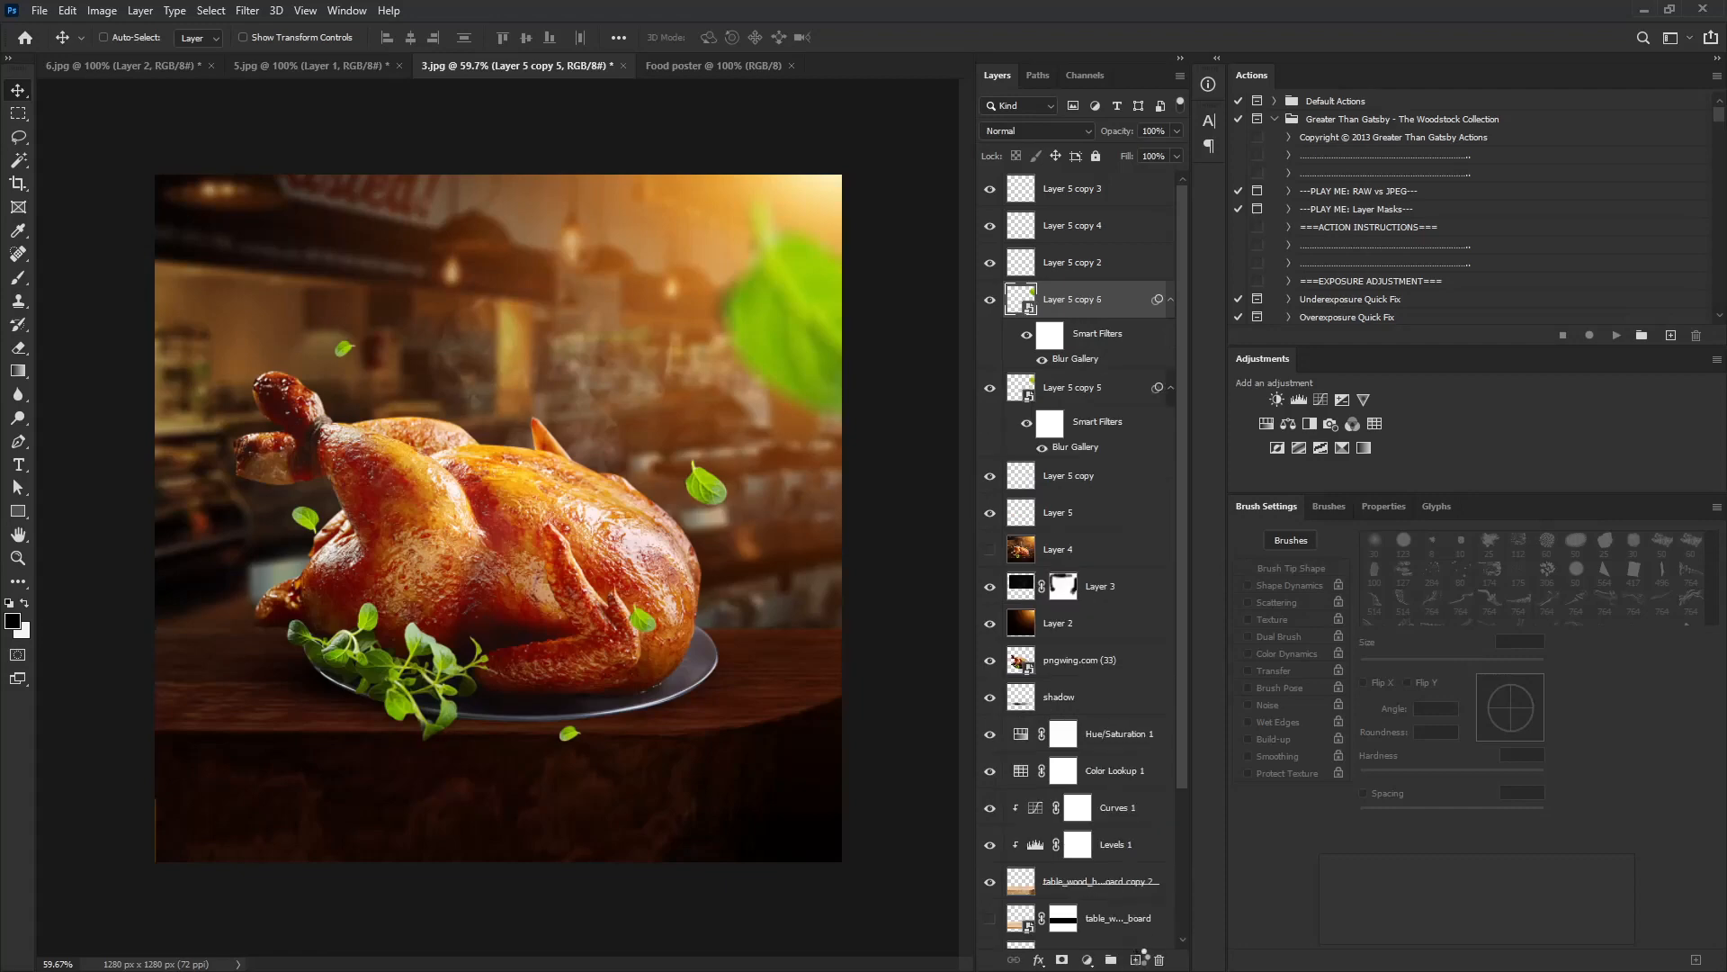
{"action": "left_click_drag", "start_coordinate": [1107, 309], "coordinate": [1094, 650]}
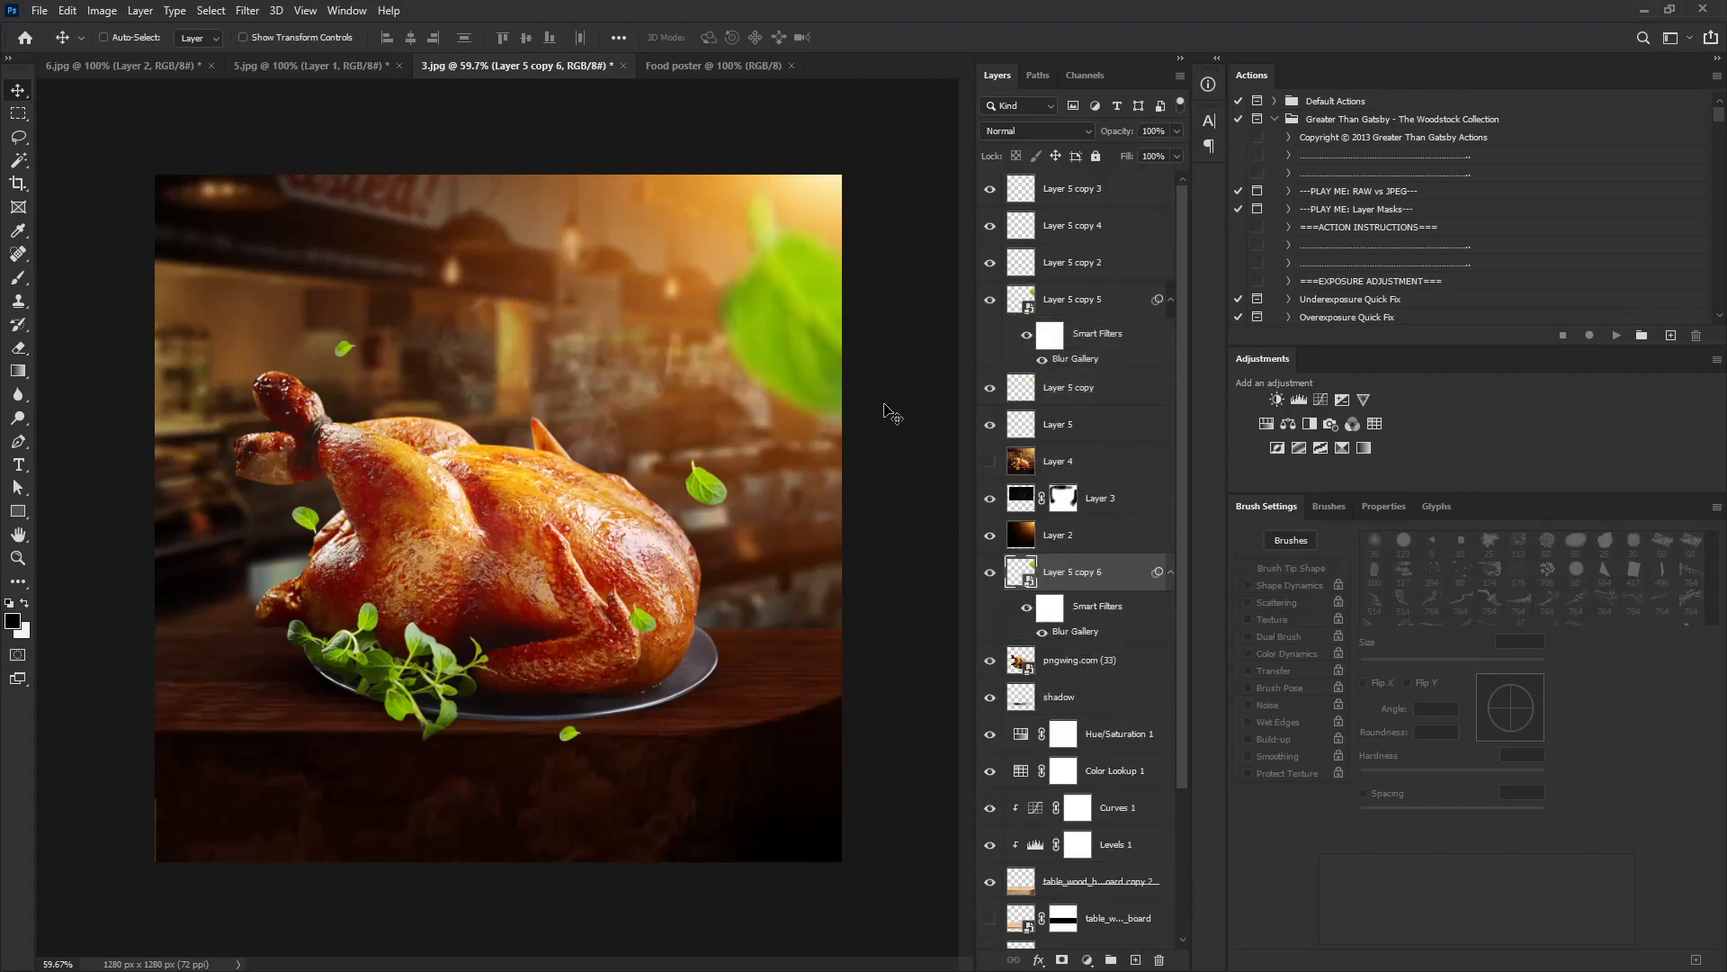
{"action": "left_click_drag", "start_coordinate": [829, 309], "coordinate": [932, 414]}
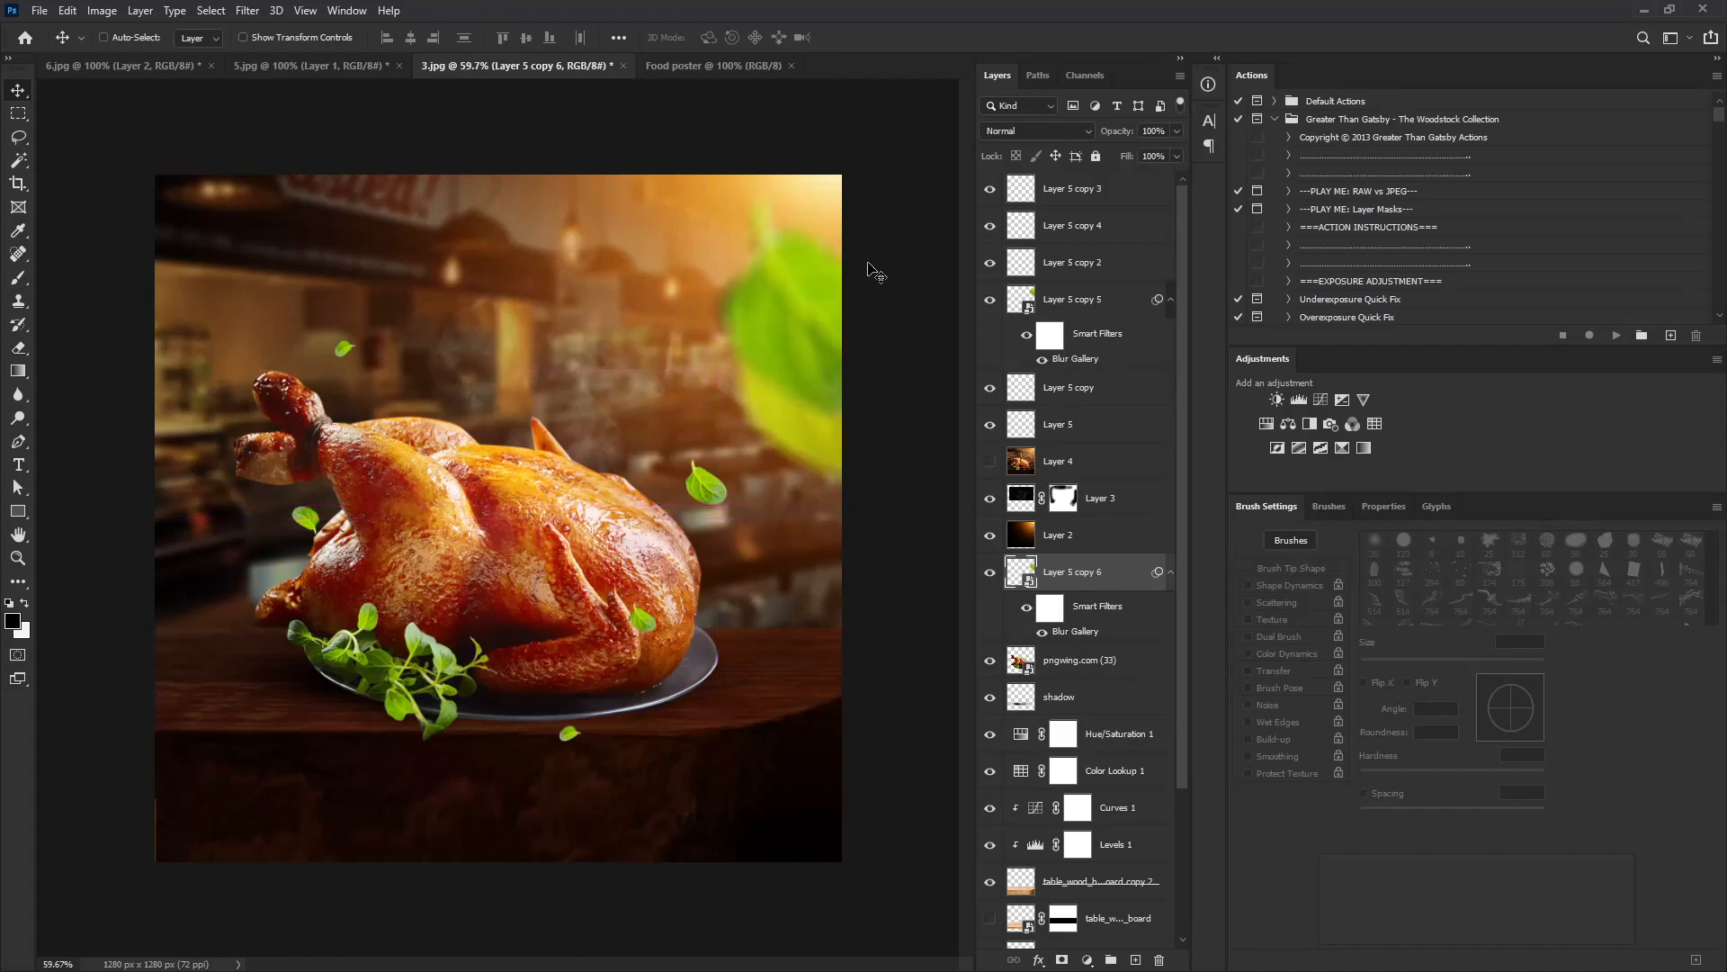
Move the original blurred leaf, Layer 5 copy 5, to the poster's left edge beside the chicken and rotate it with Free Transform.
{"action": "right_click", "coordinate": [811, 306]}
{"action": "left_click", "coordinate": [841, 315]}
{"action": "left_click_drag", "start_coordinate": [786, 322], "coordinate": [208, 674]}
{"action": "key", "text": "ctrl+t"}
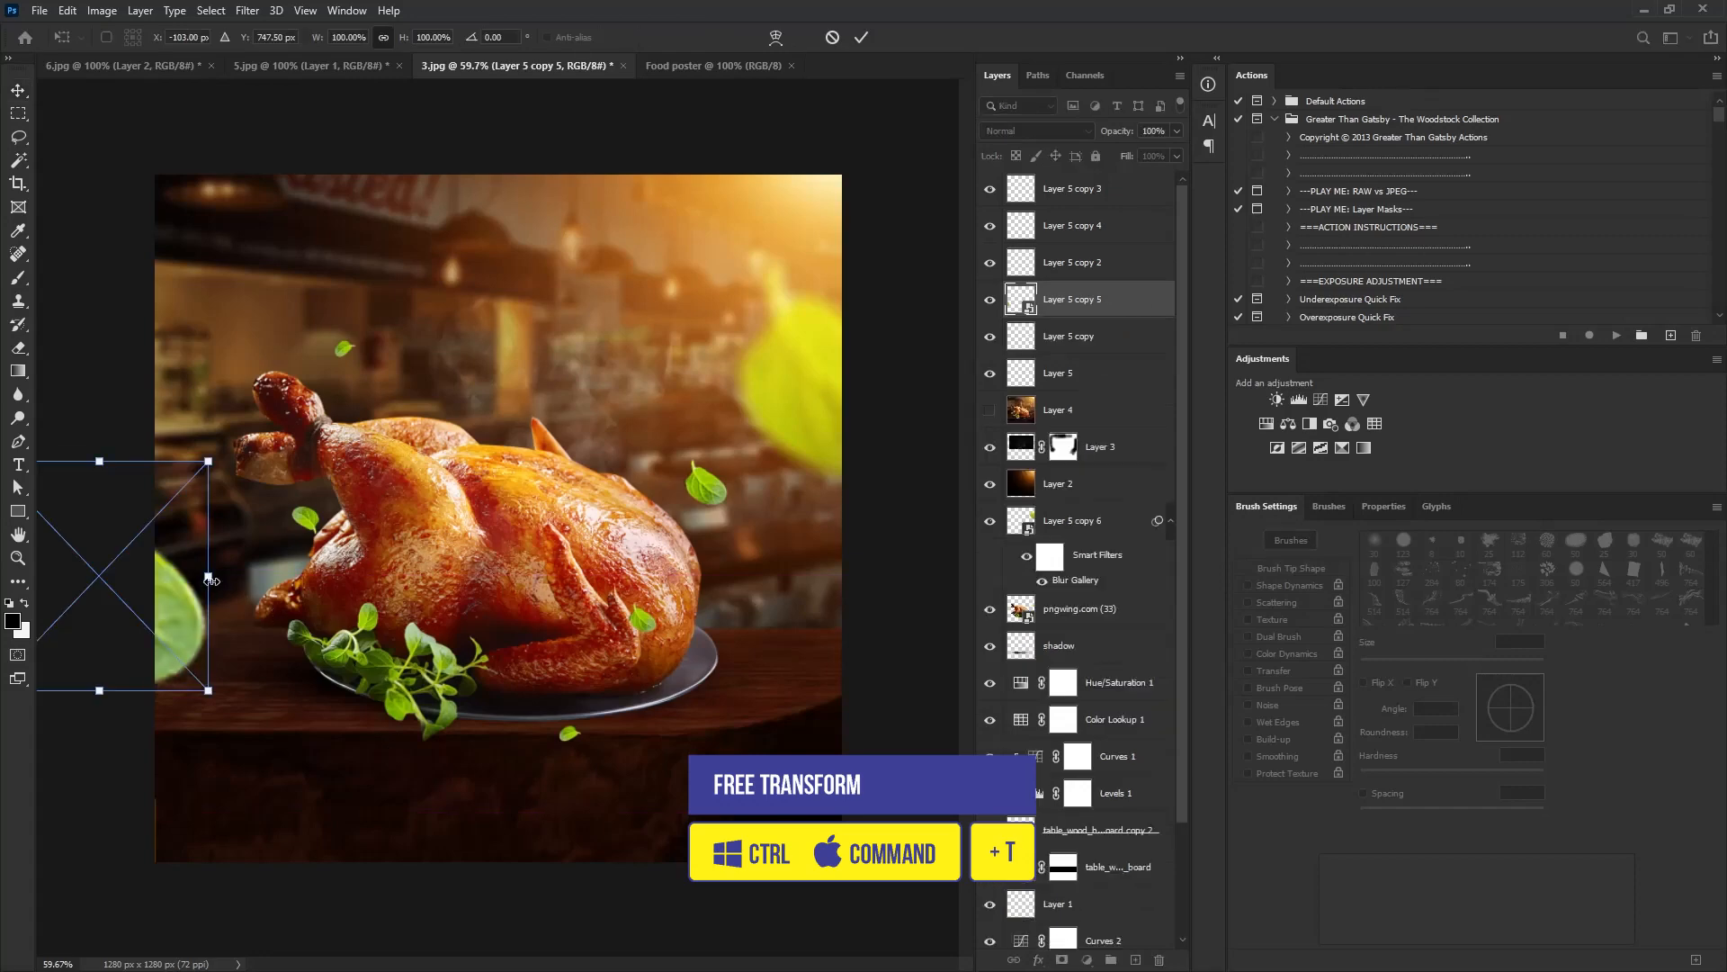
{"action": "right_click", "coordinate": [171, 551]}
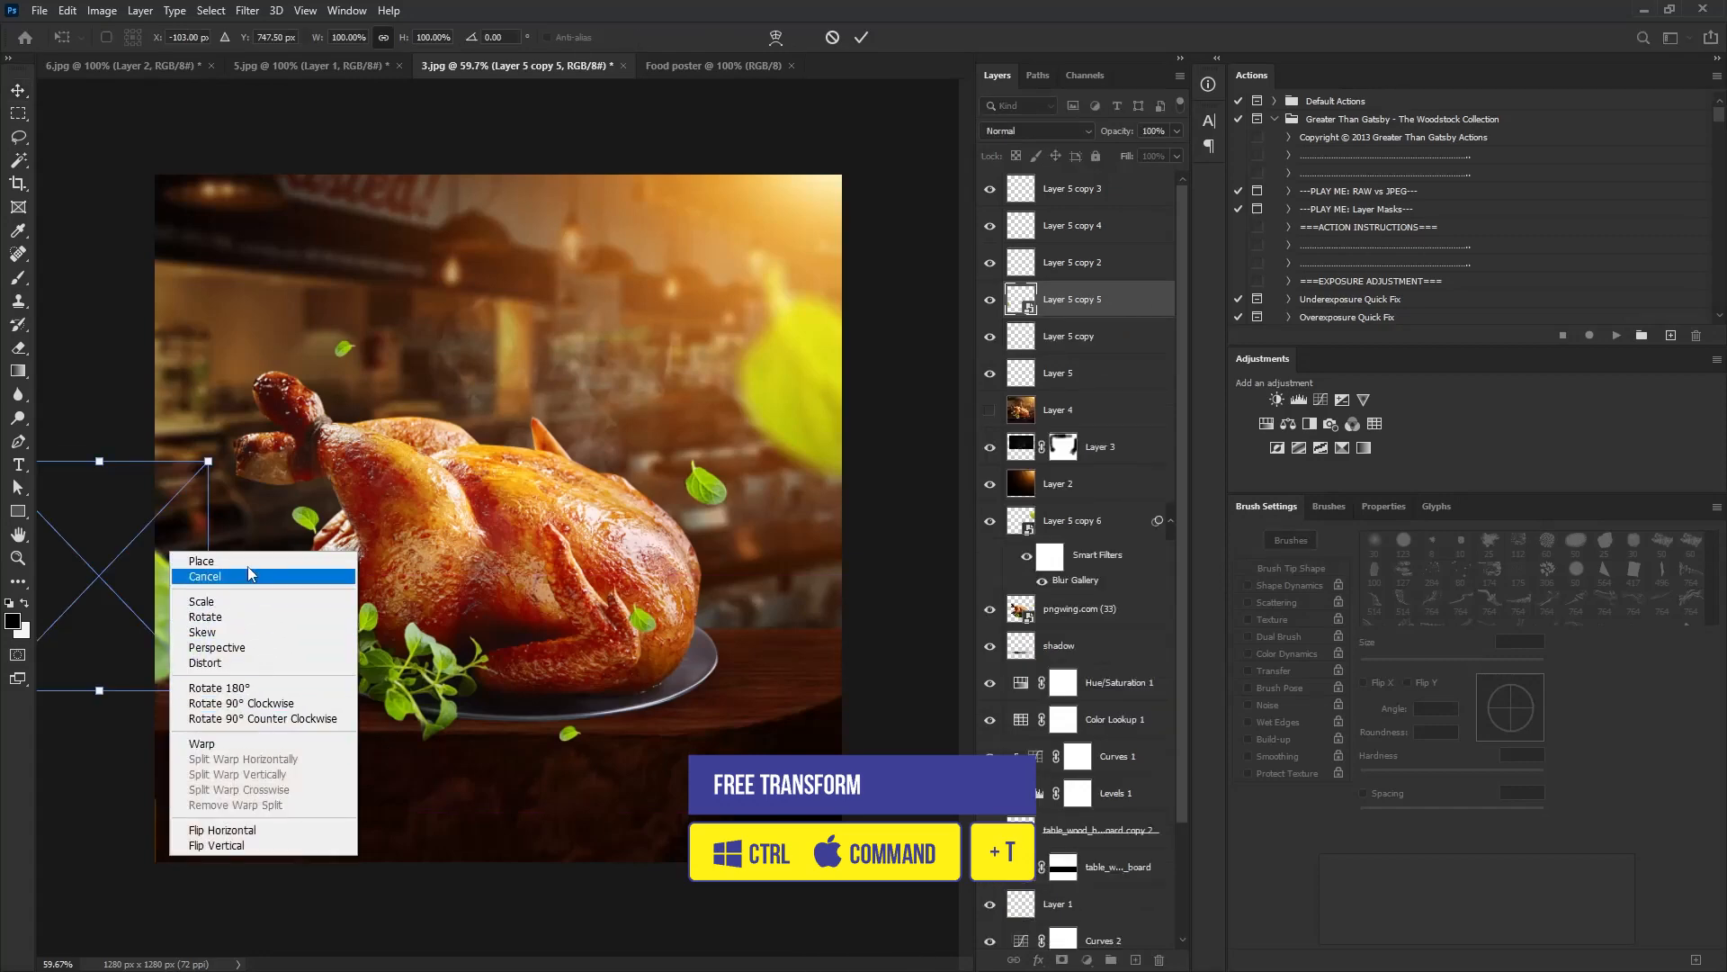
{"action": "left_click", "coordinate": [220, 687]}
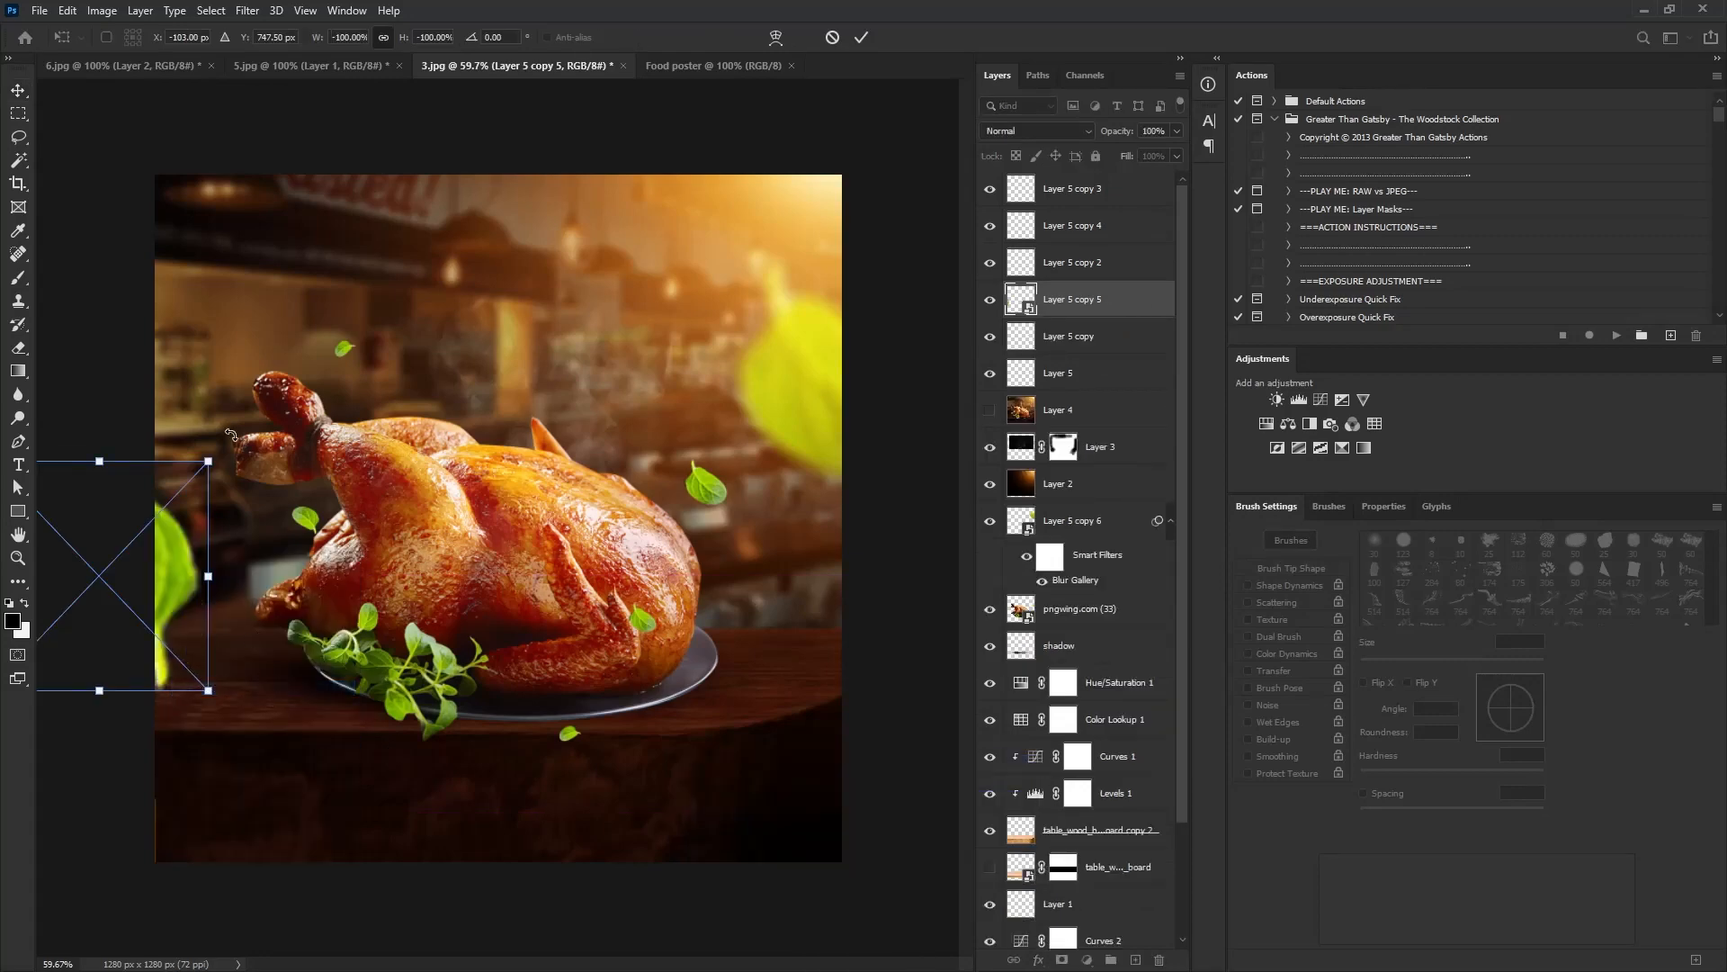
{"action": "left_click_drag", "start_coordinate": [231, 435], "coordinate": [241, 731]}
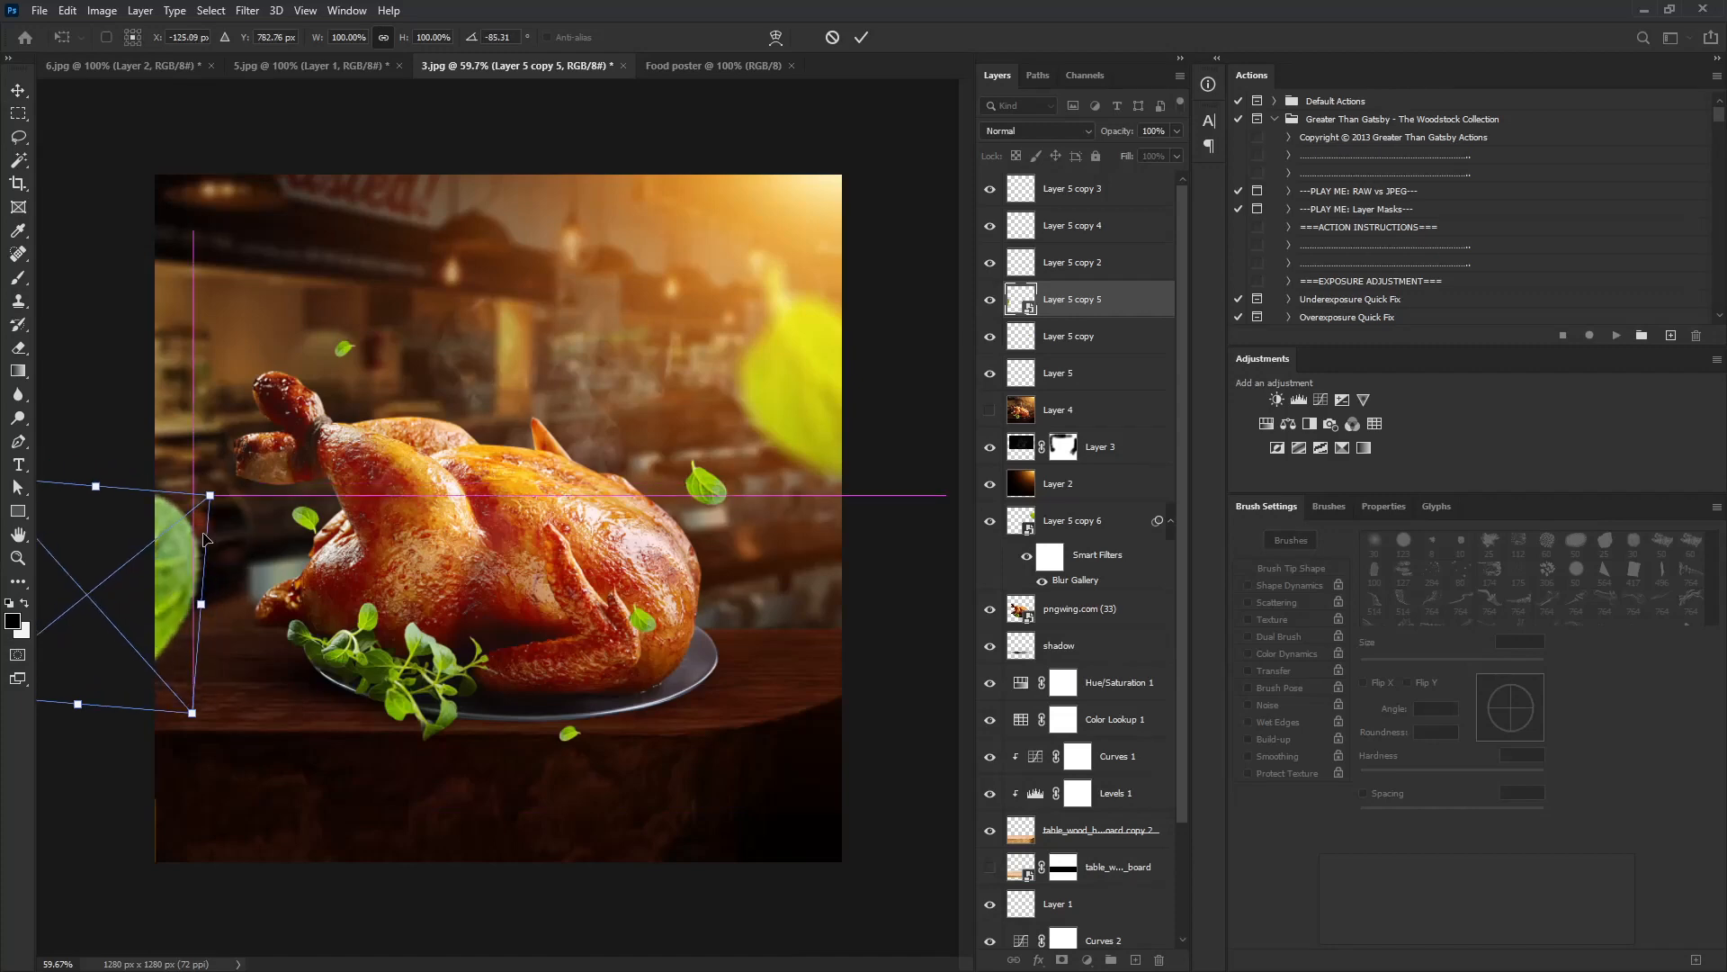
{"action": "left_click_drag", "start_coordinate": [222, 475], "coordinate": [170, 700]}
{"action": "key", "text": "Return"}
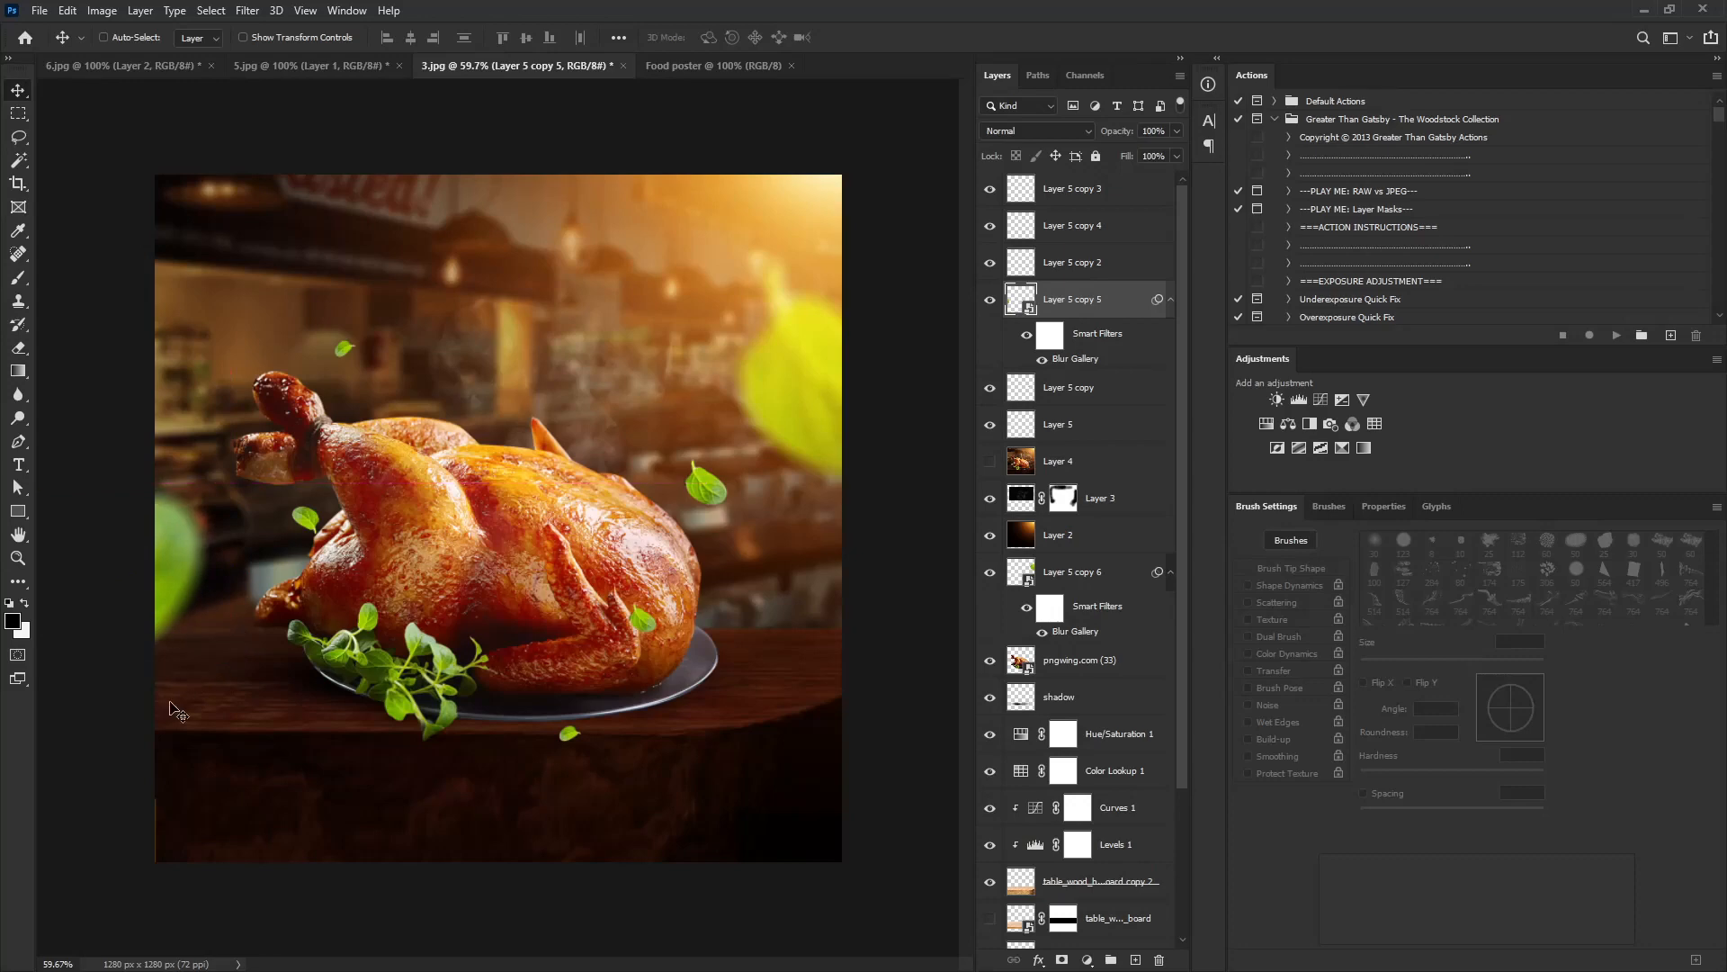
Duplicate the blurred left-edge leaf, scale the copy to about 76%, rotate it, and place it partly off the poster's top edge.
{"action": "left_click_drag", "start_coordinate": [1080, 298], "coordinate": [1140, 964]}
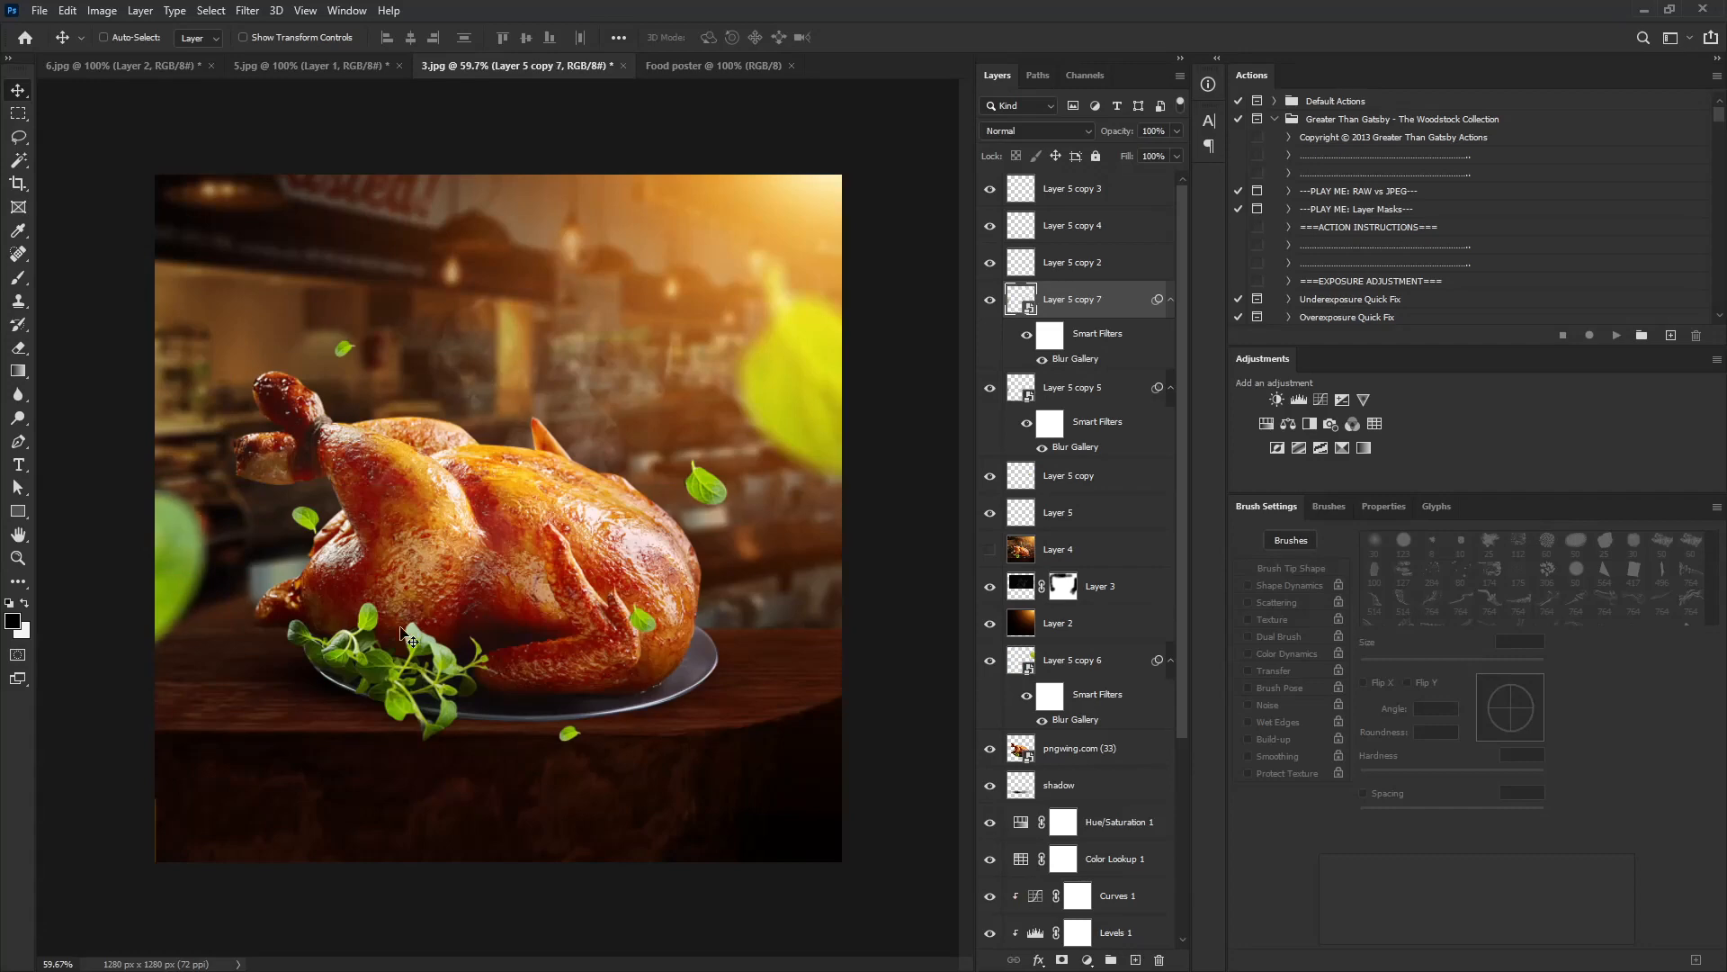
{"action": "left_click_drag", "start_coordinate": [224, 535], "coordinate": [304, 164]}
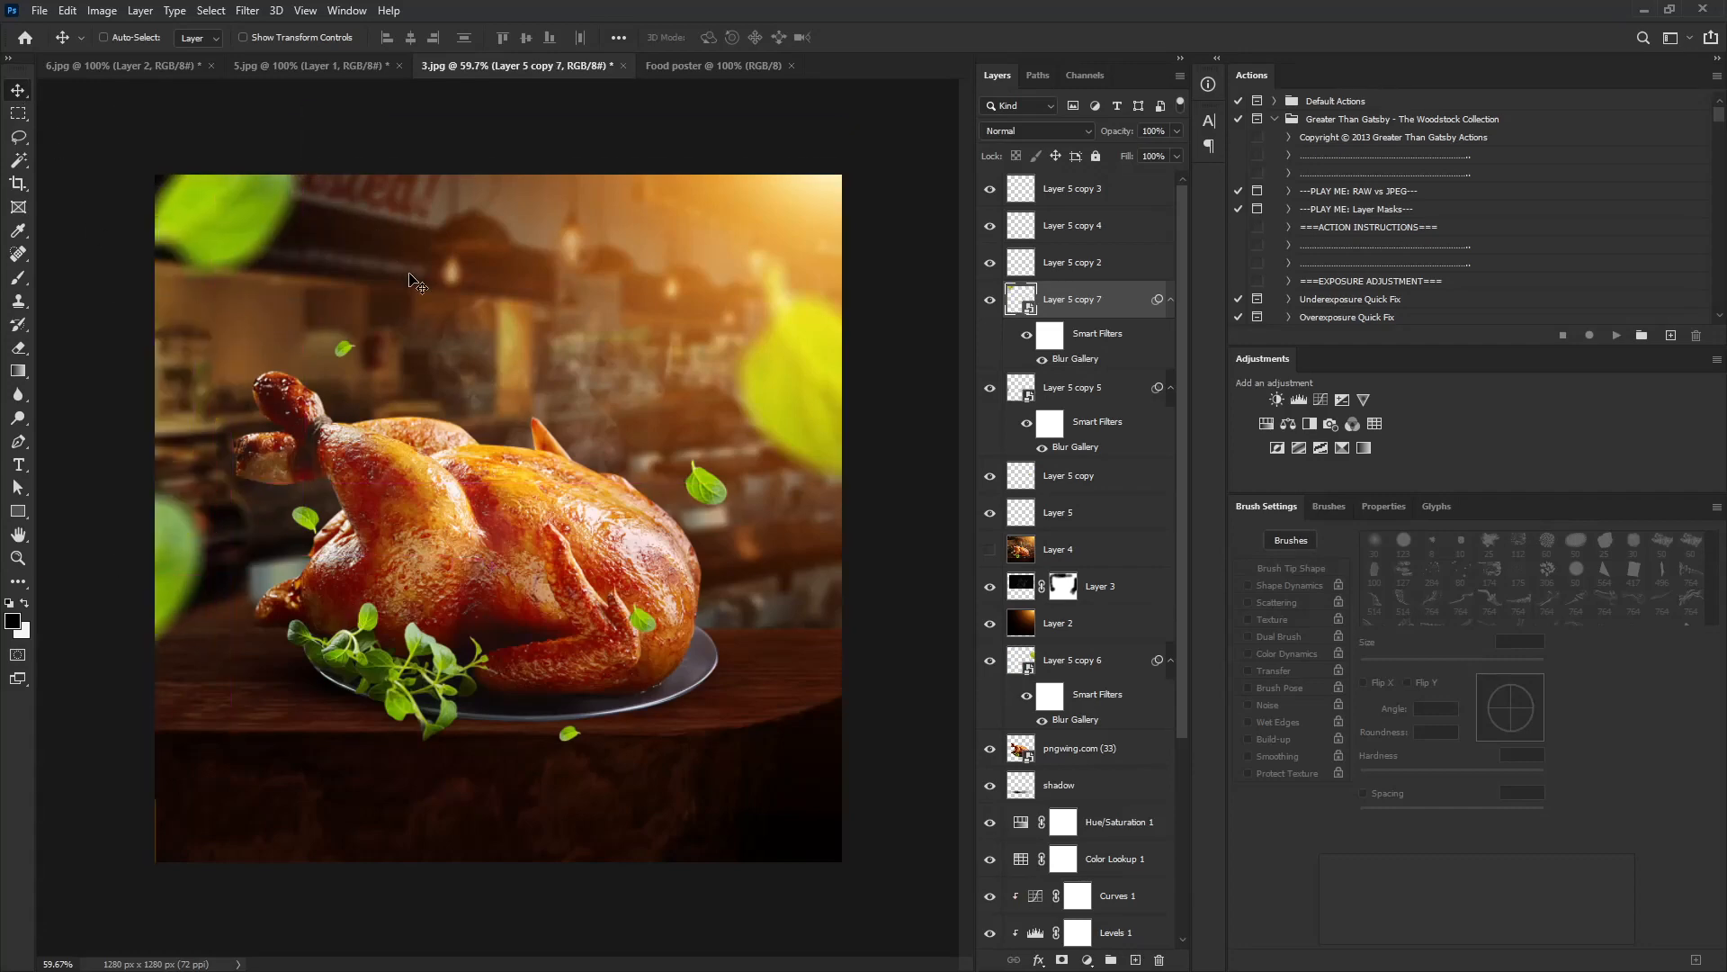
{"action": "key", "text": "ctrl+t"}
{"action": "left_click_drag", "start_coordinate": [378, 319], "coordinate": [230, 395]}
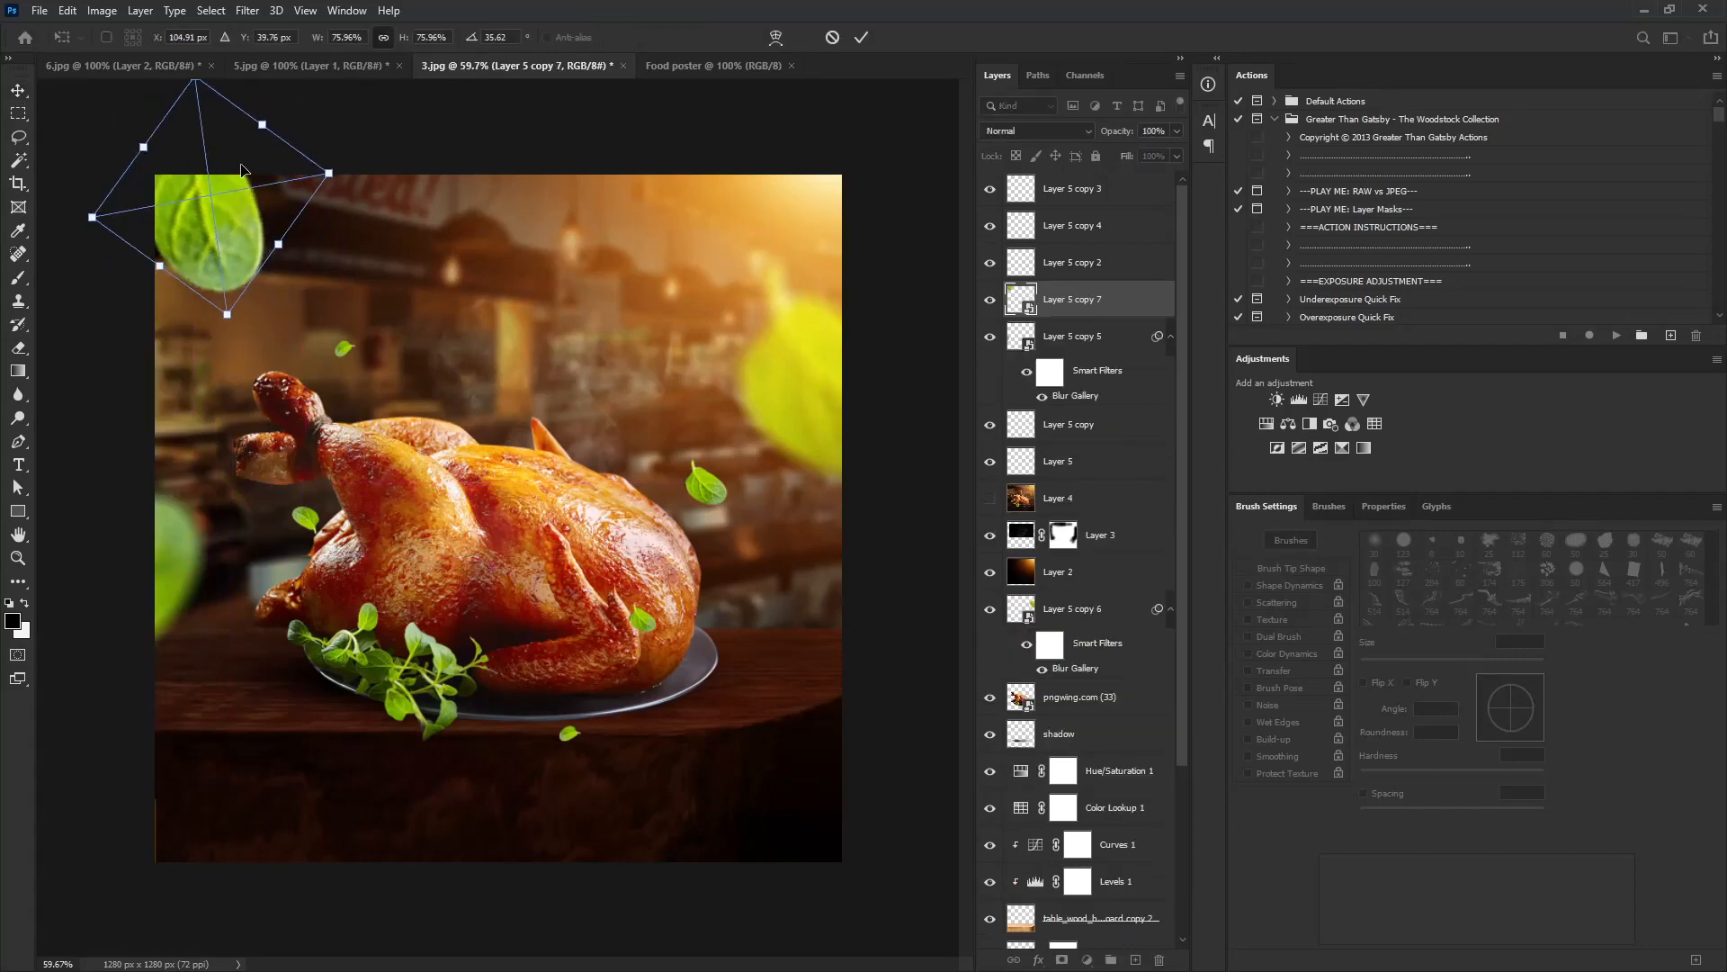
{"action": "left_click_drag", "start_coordinate": [196, 204], "coordinate": [388, 146]}
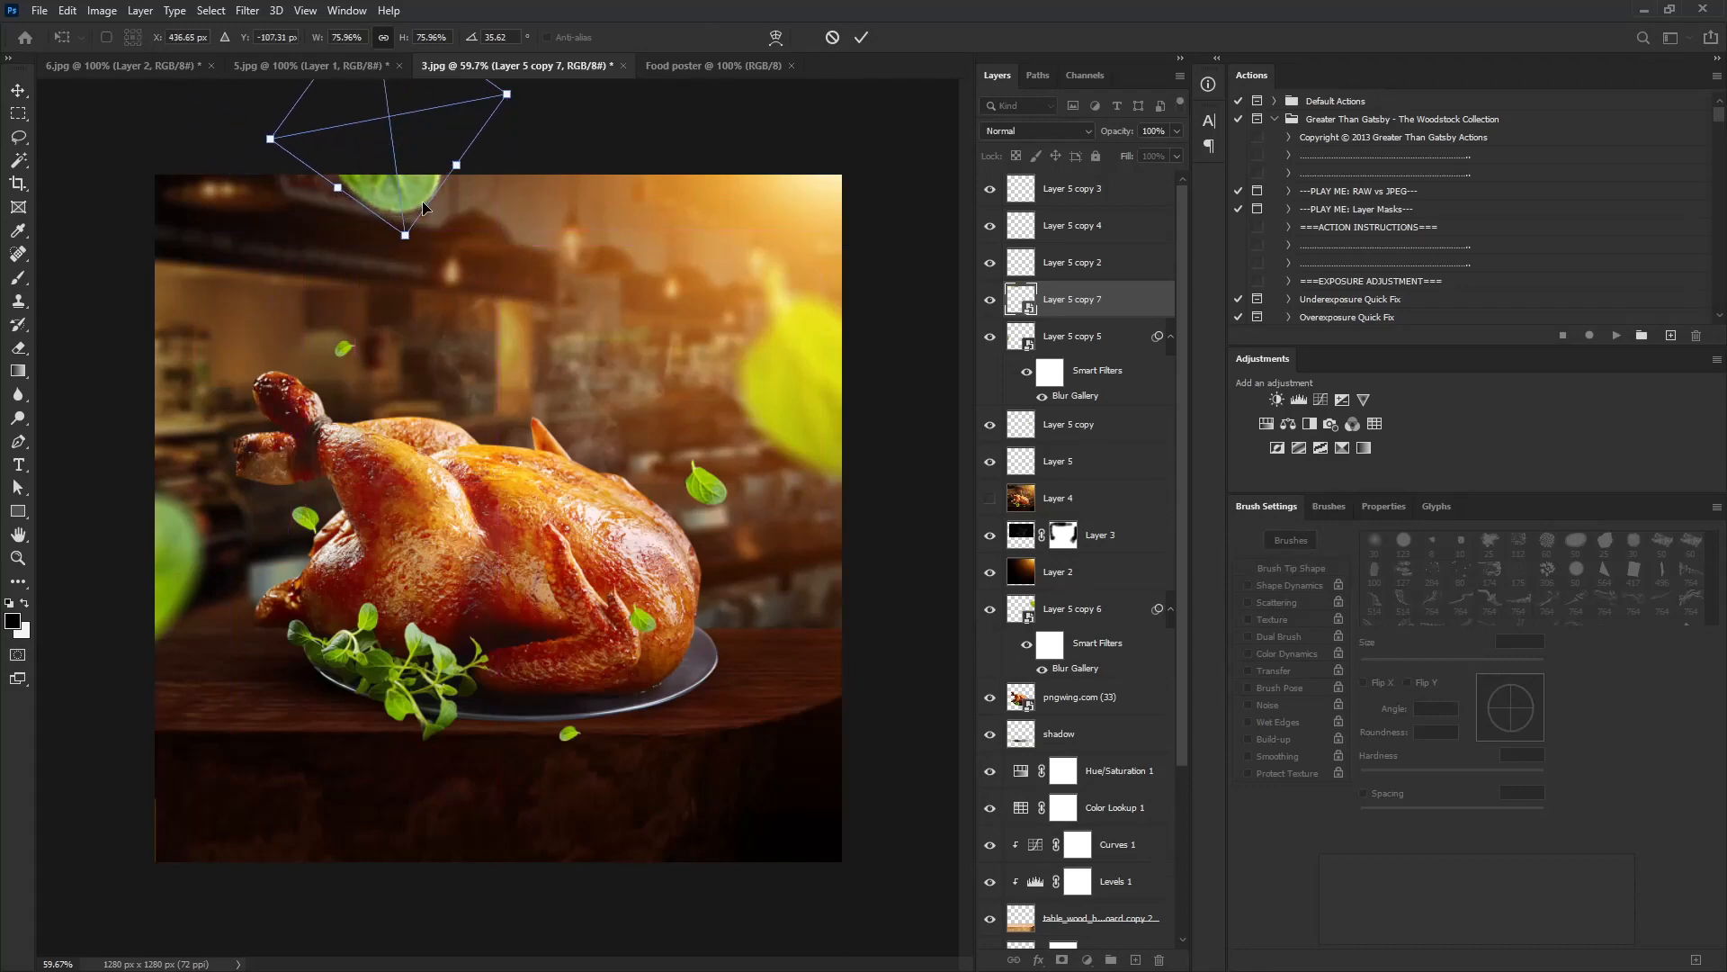
{"action": "key", "text": "Return"}
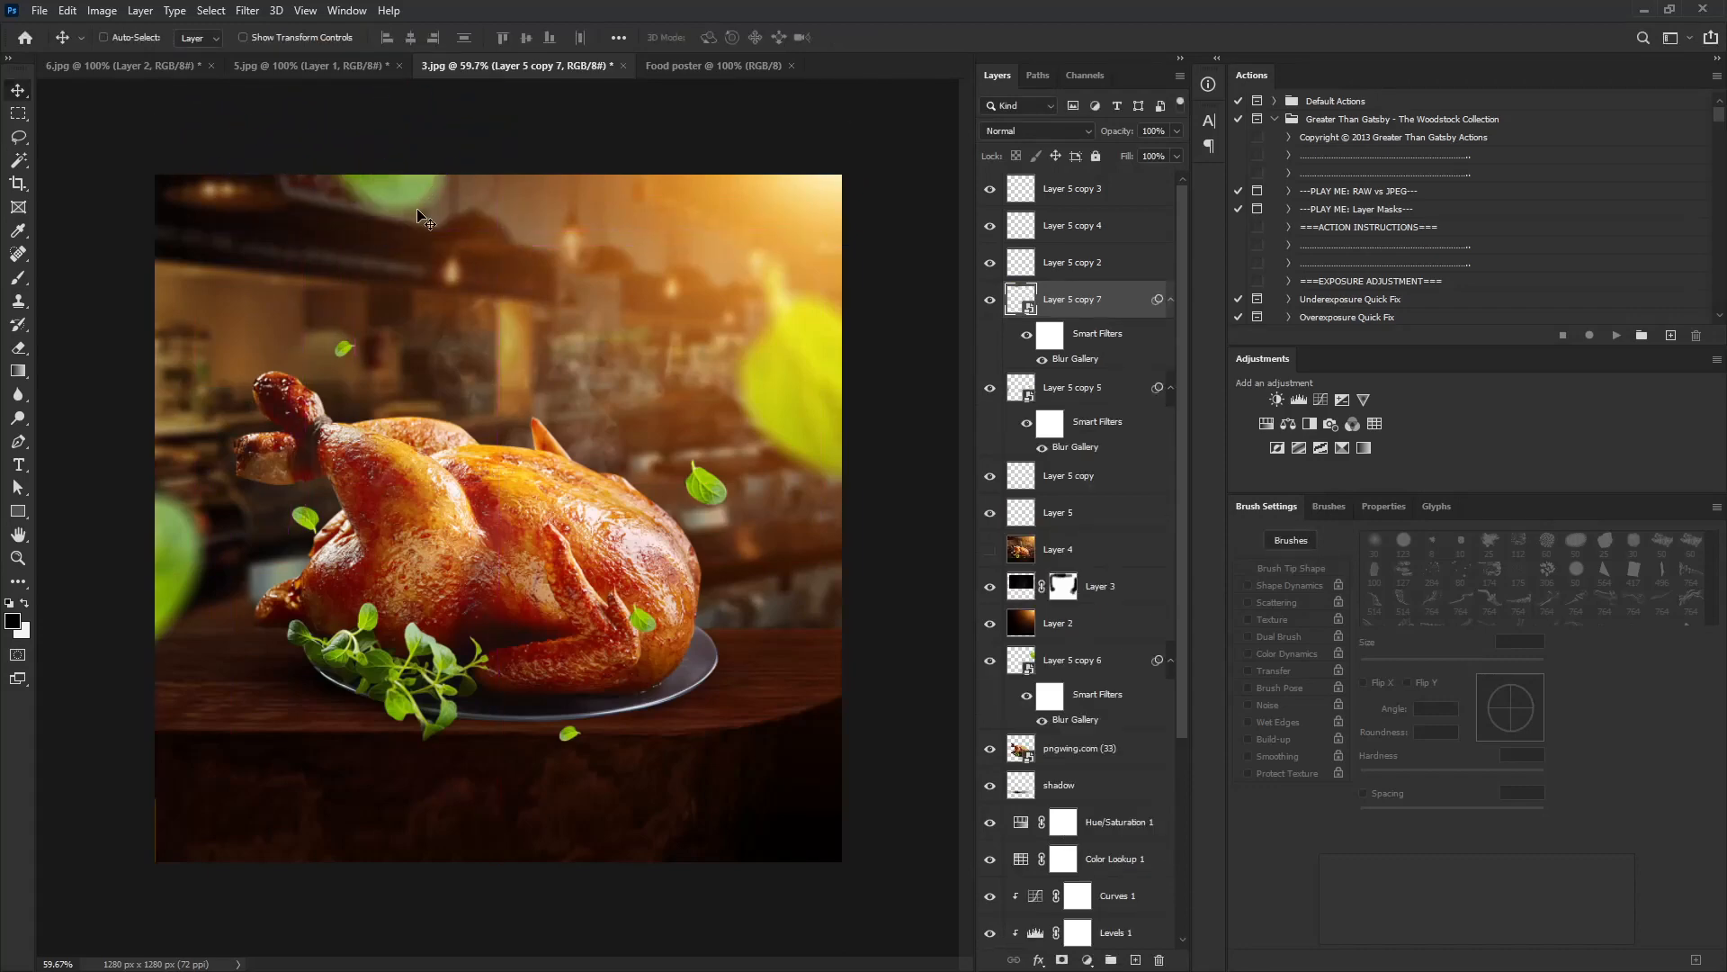
{"action": "left_click_drag", "start_coordinate": [418, 216], "coordinate": [459, 283]}
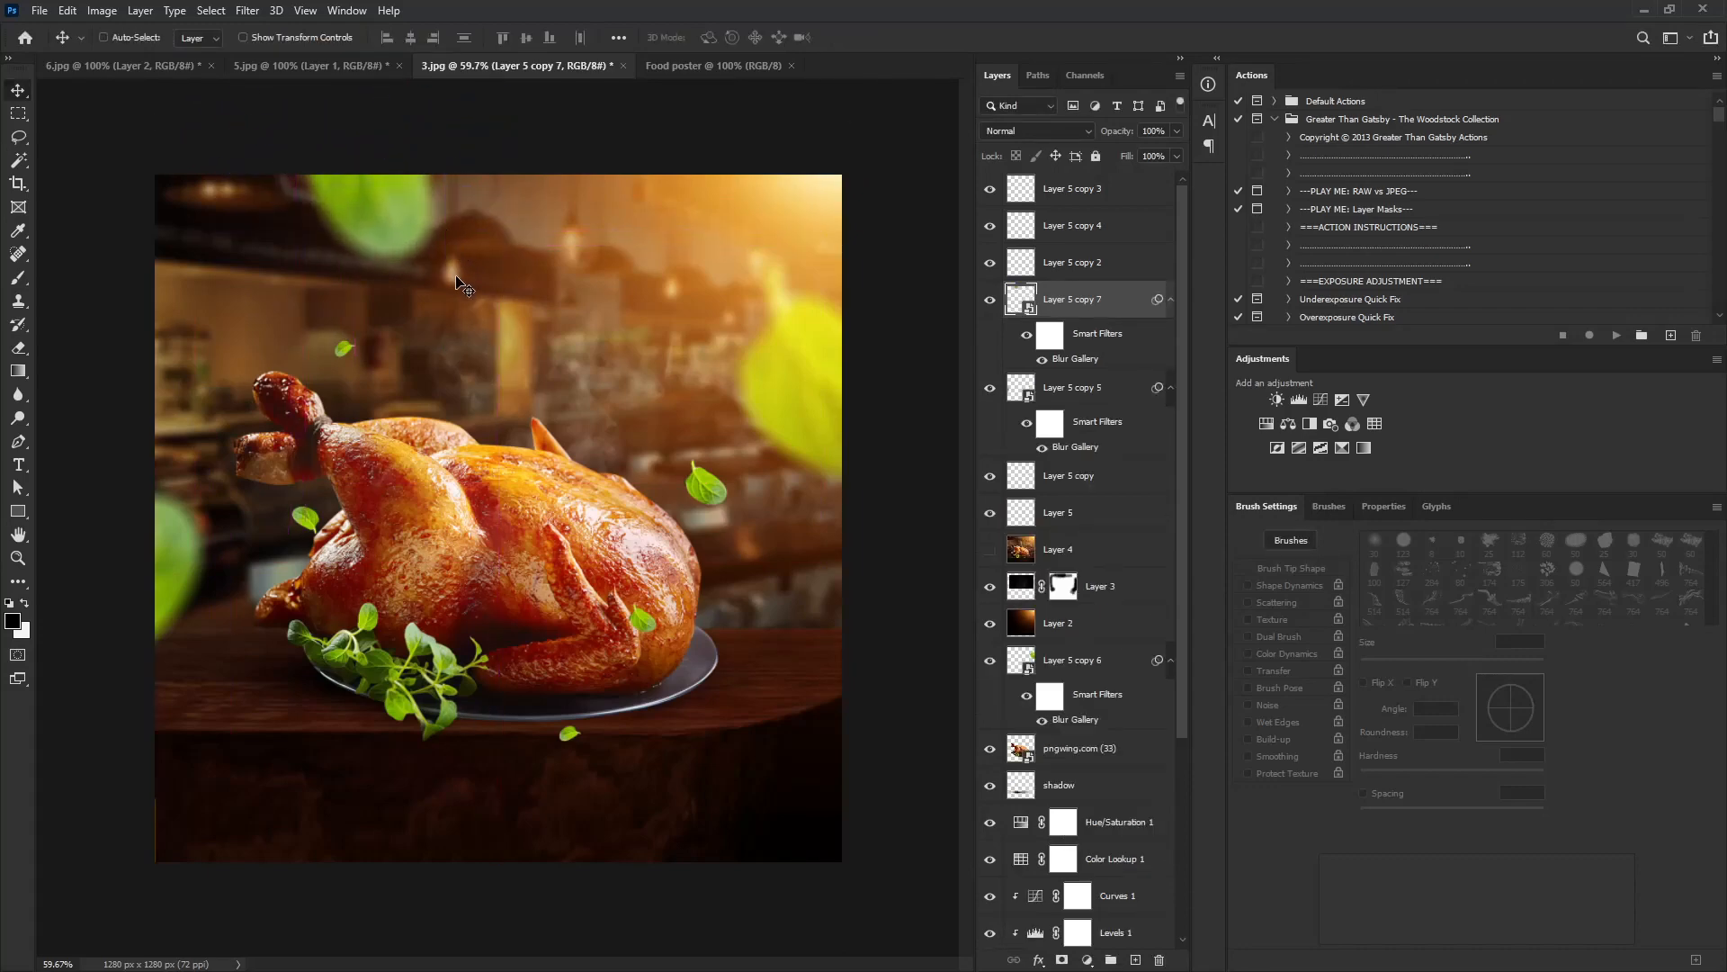
{"action": "left_click_drag", "start_coordinate": [385, 236], "coordinate": [403, 236]}
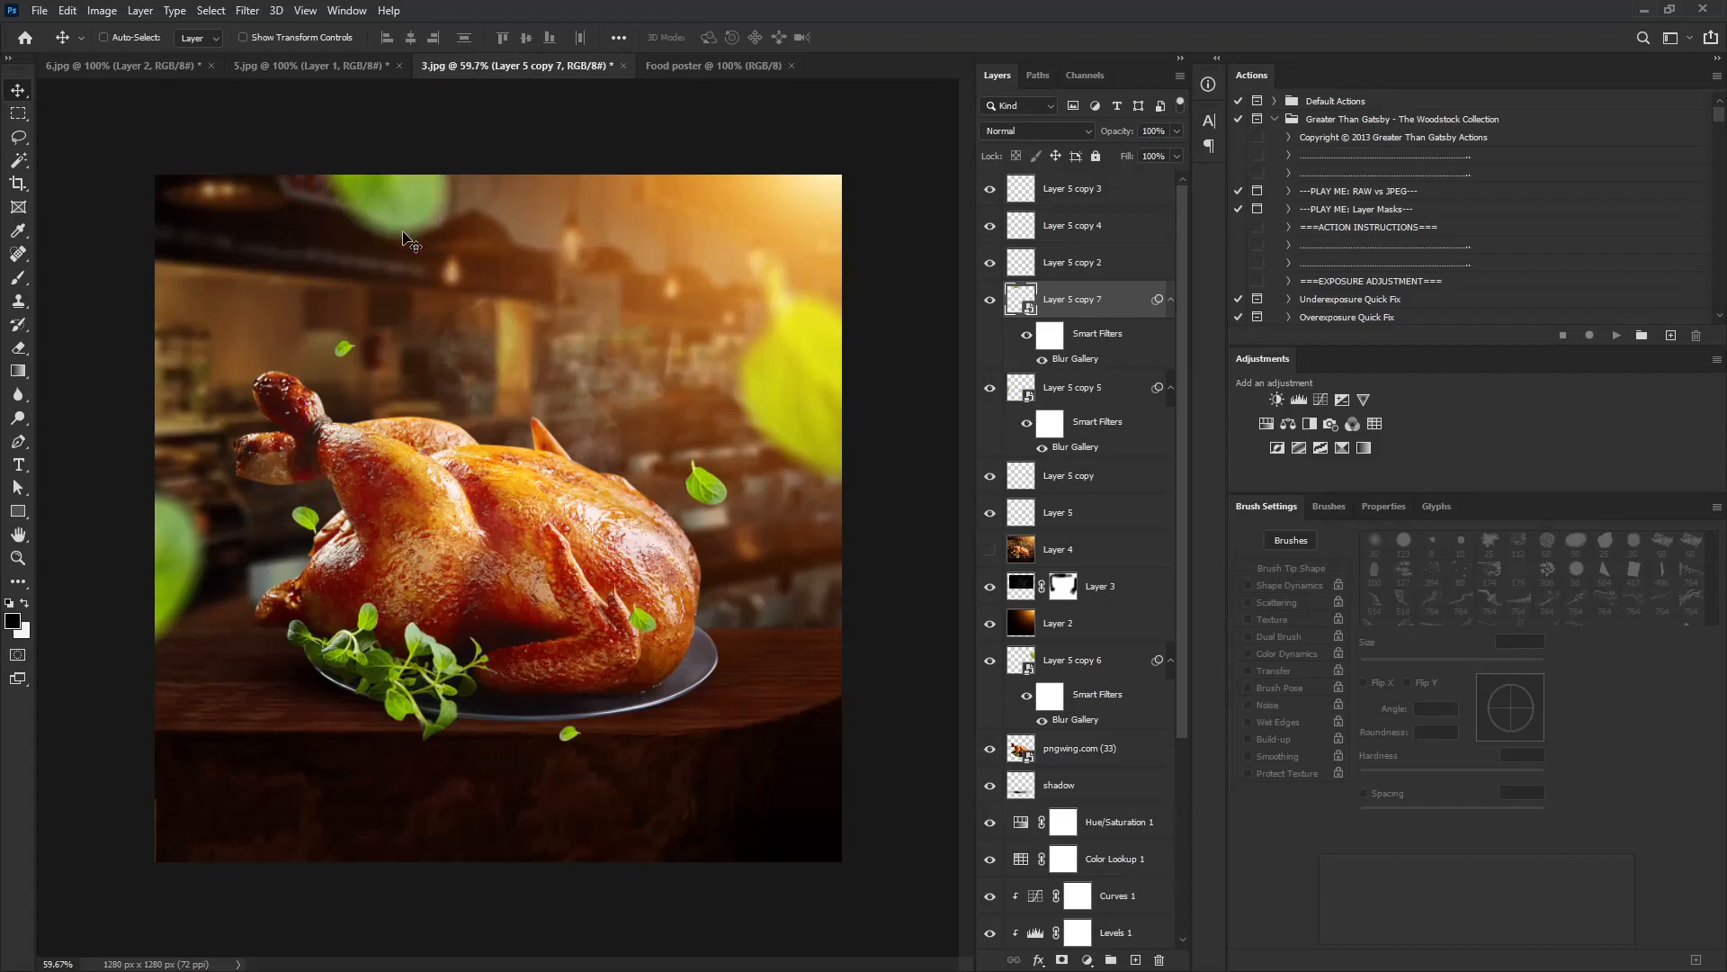
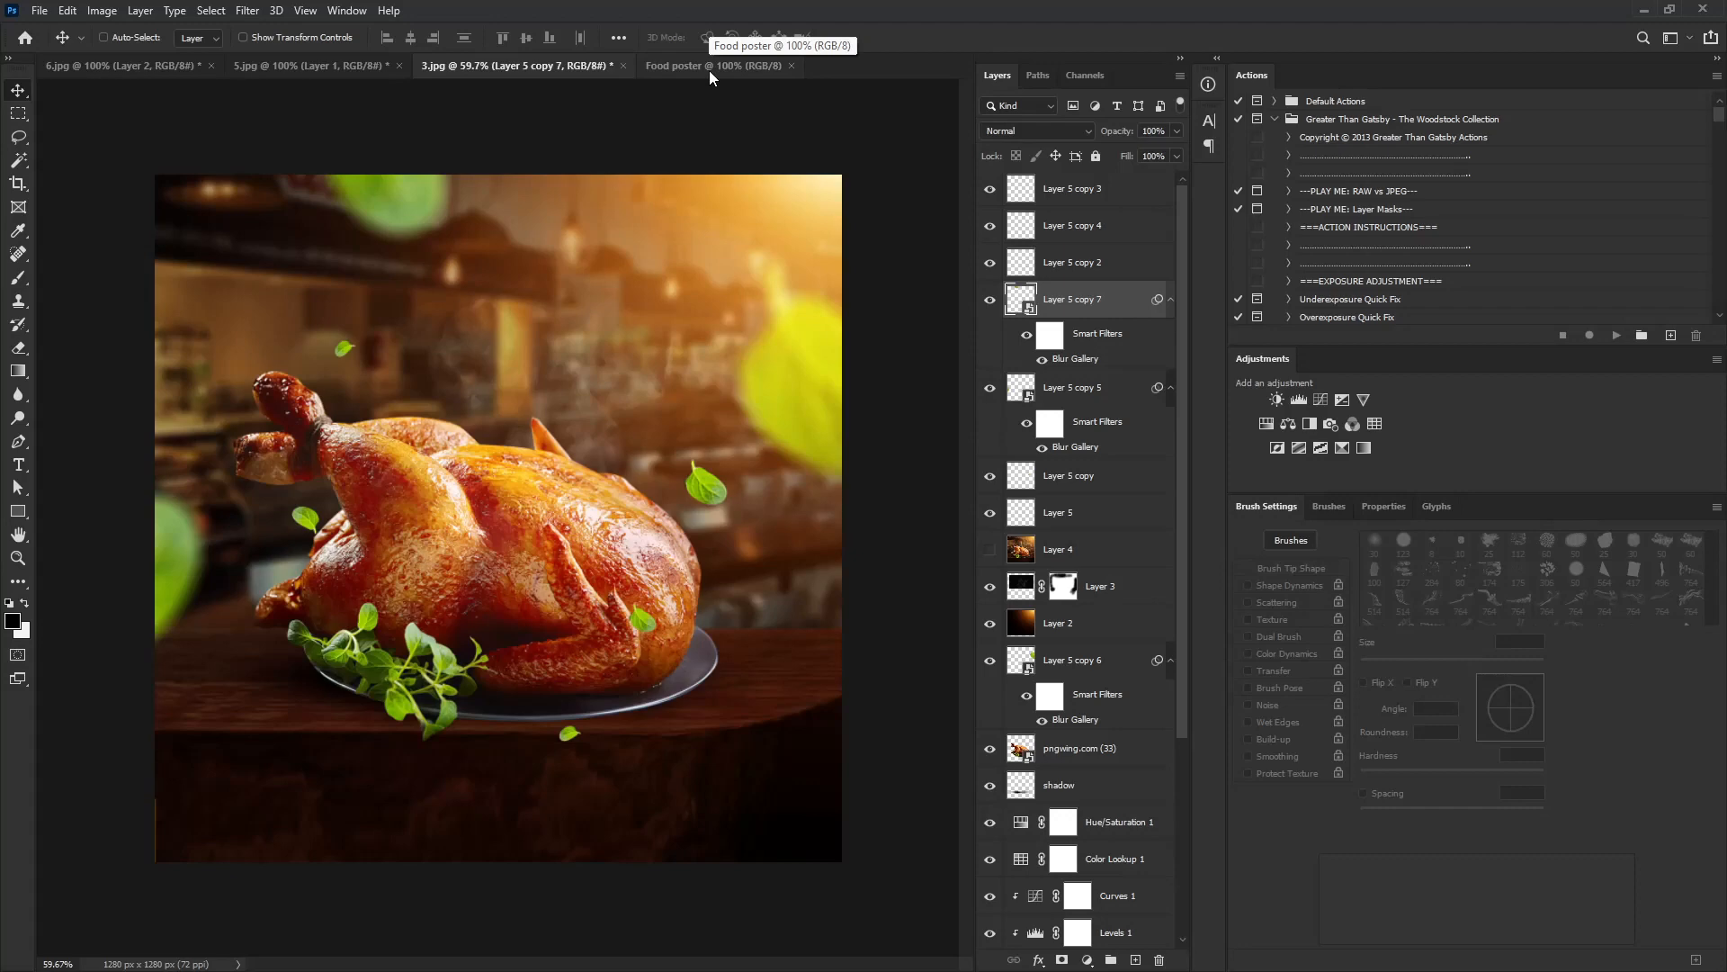
Switch to the Food poster document, add a new layer, and set up a hard round brush with 1% spacing.
{"action": "left_click", "coordinate": [709, 70]}
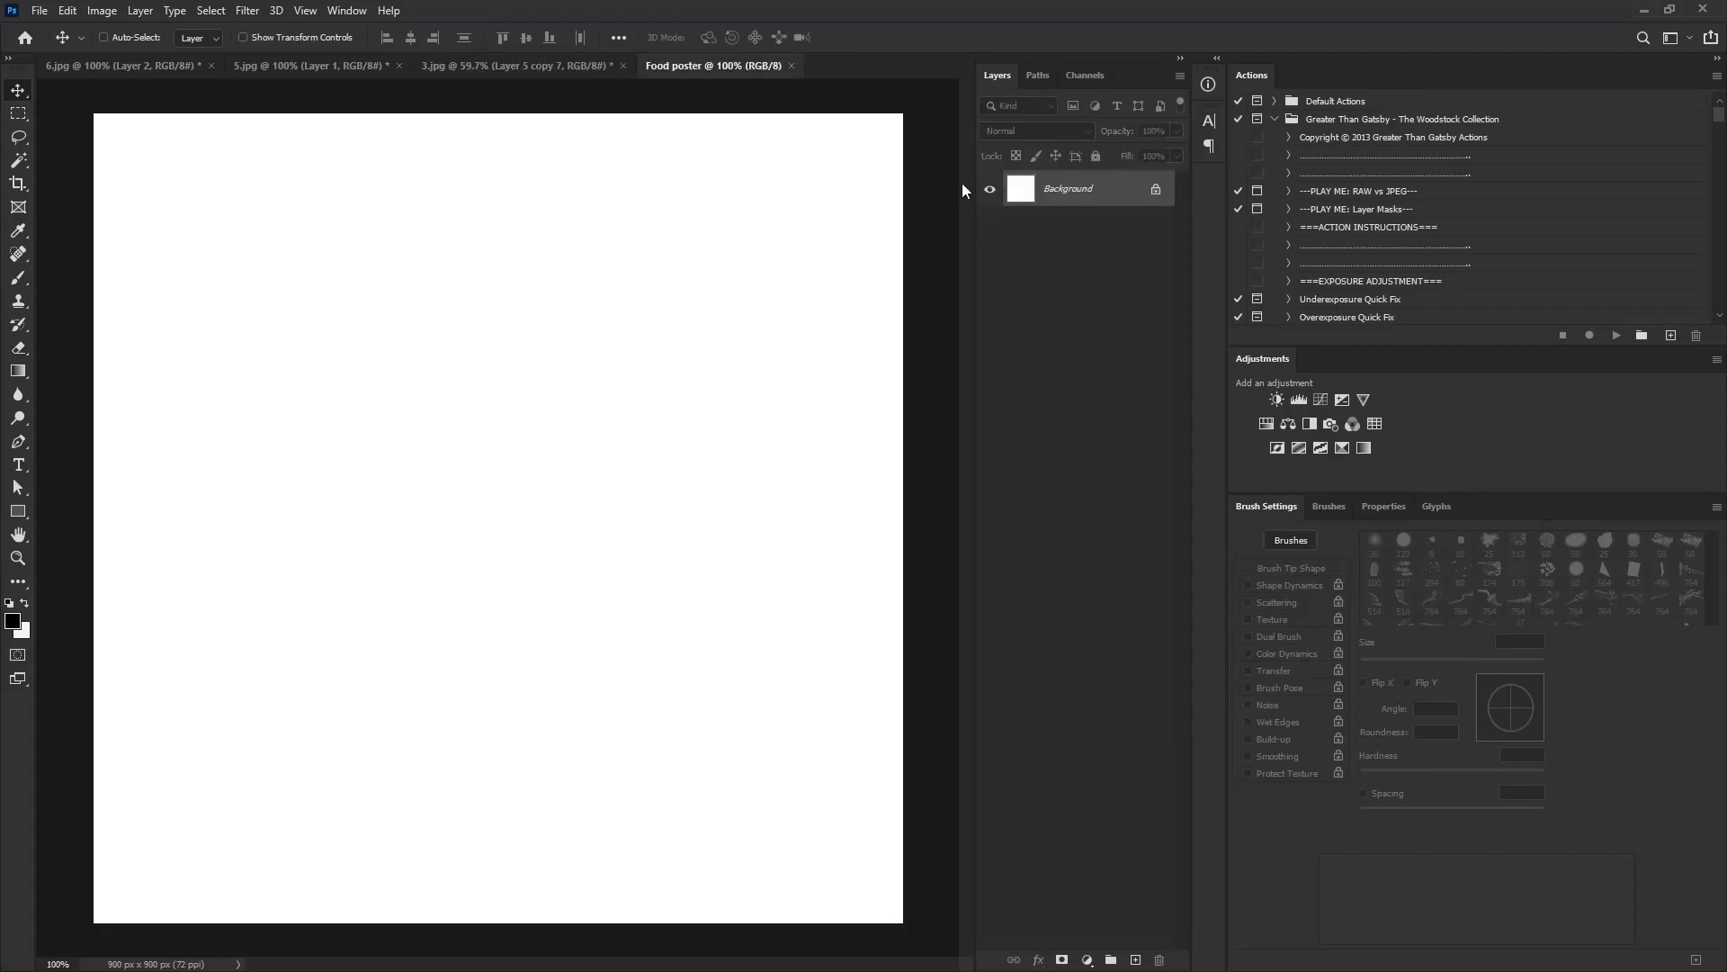
{"action": "left_click", "coordinate": [1135, 961]}
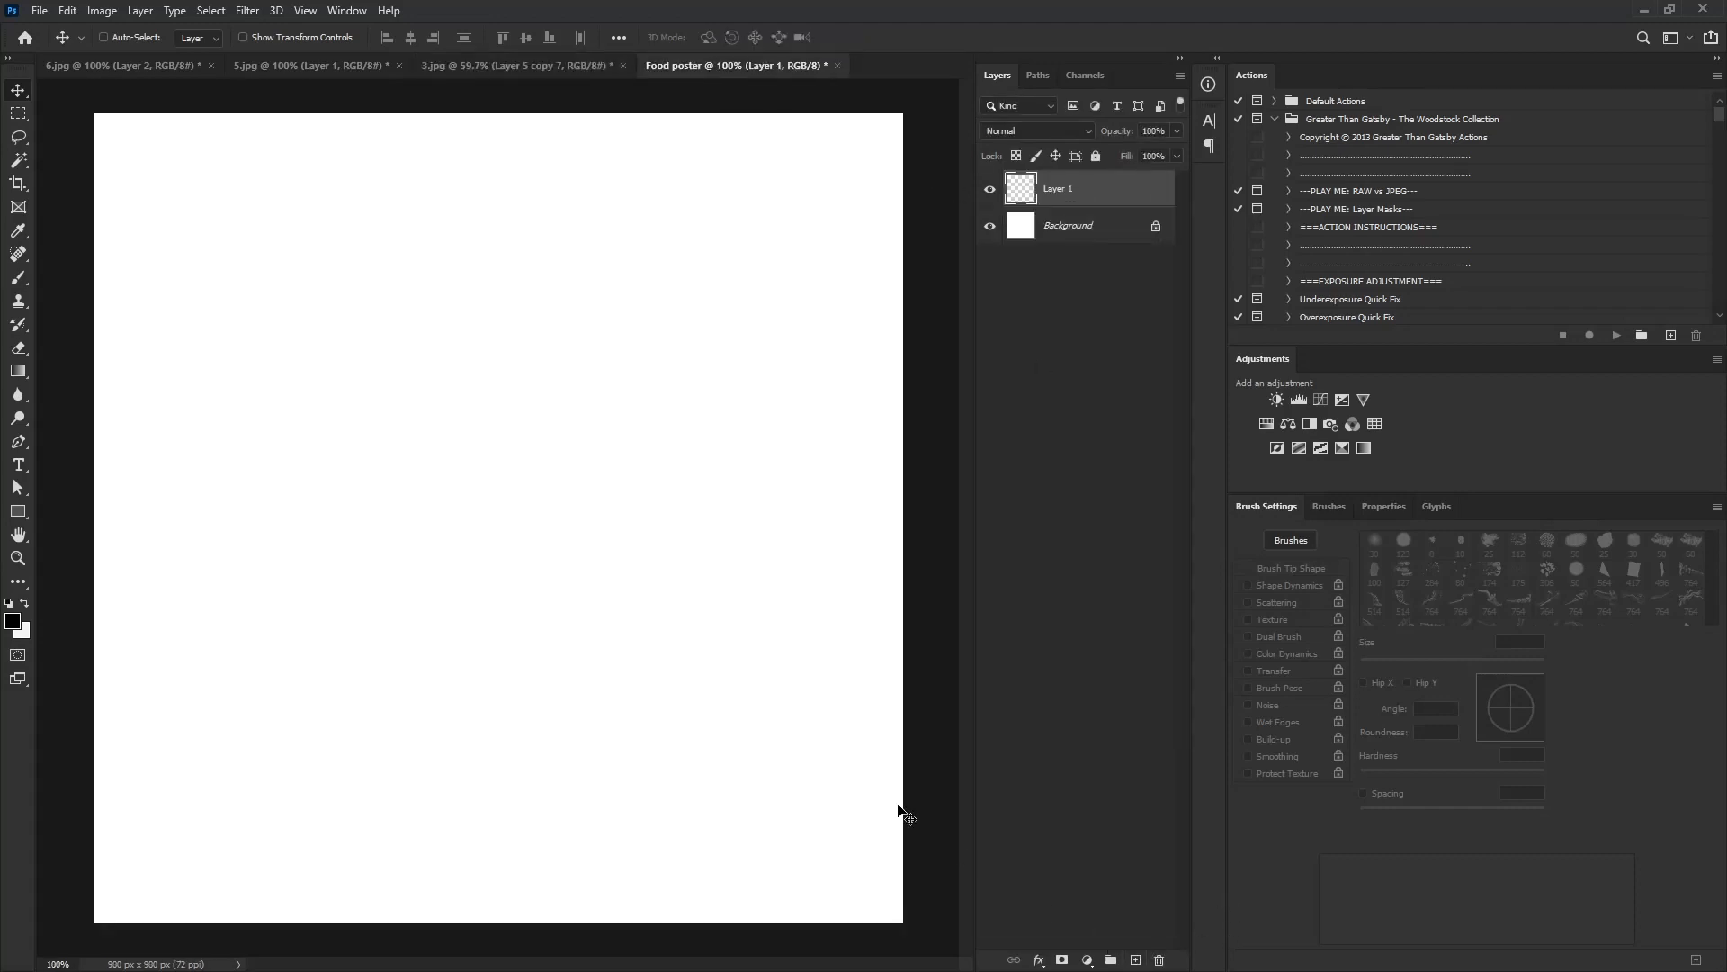
{"action": "left_click", "coordinate": [19, 278]}
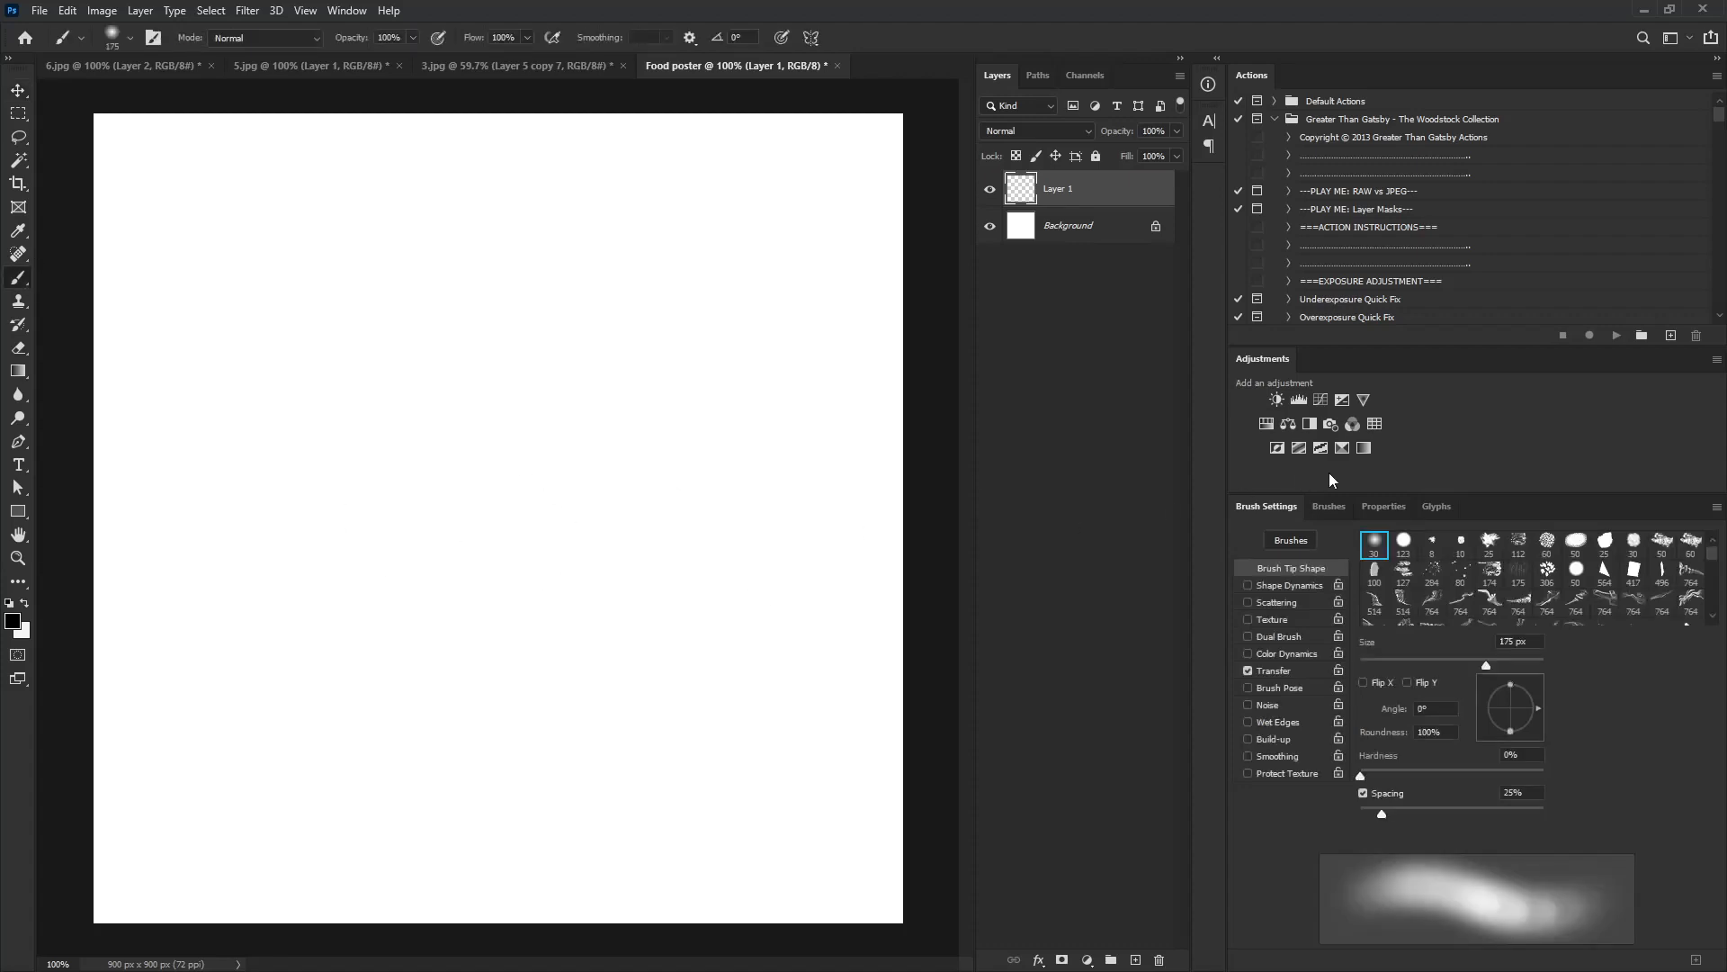
{"action": "left_click", "coordinate": [1406, 543]}
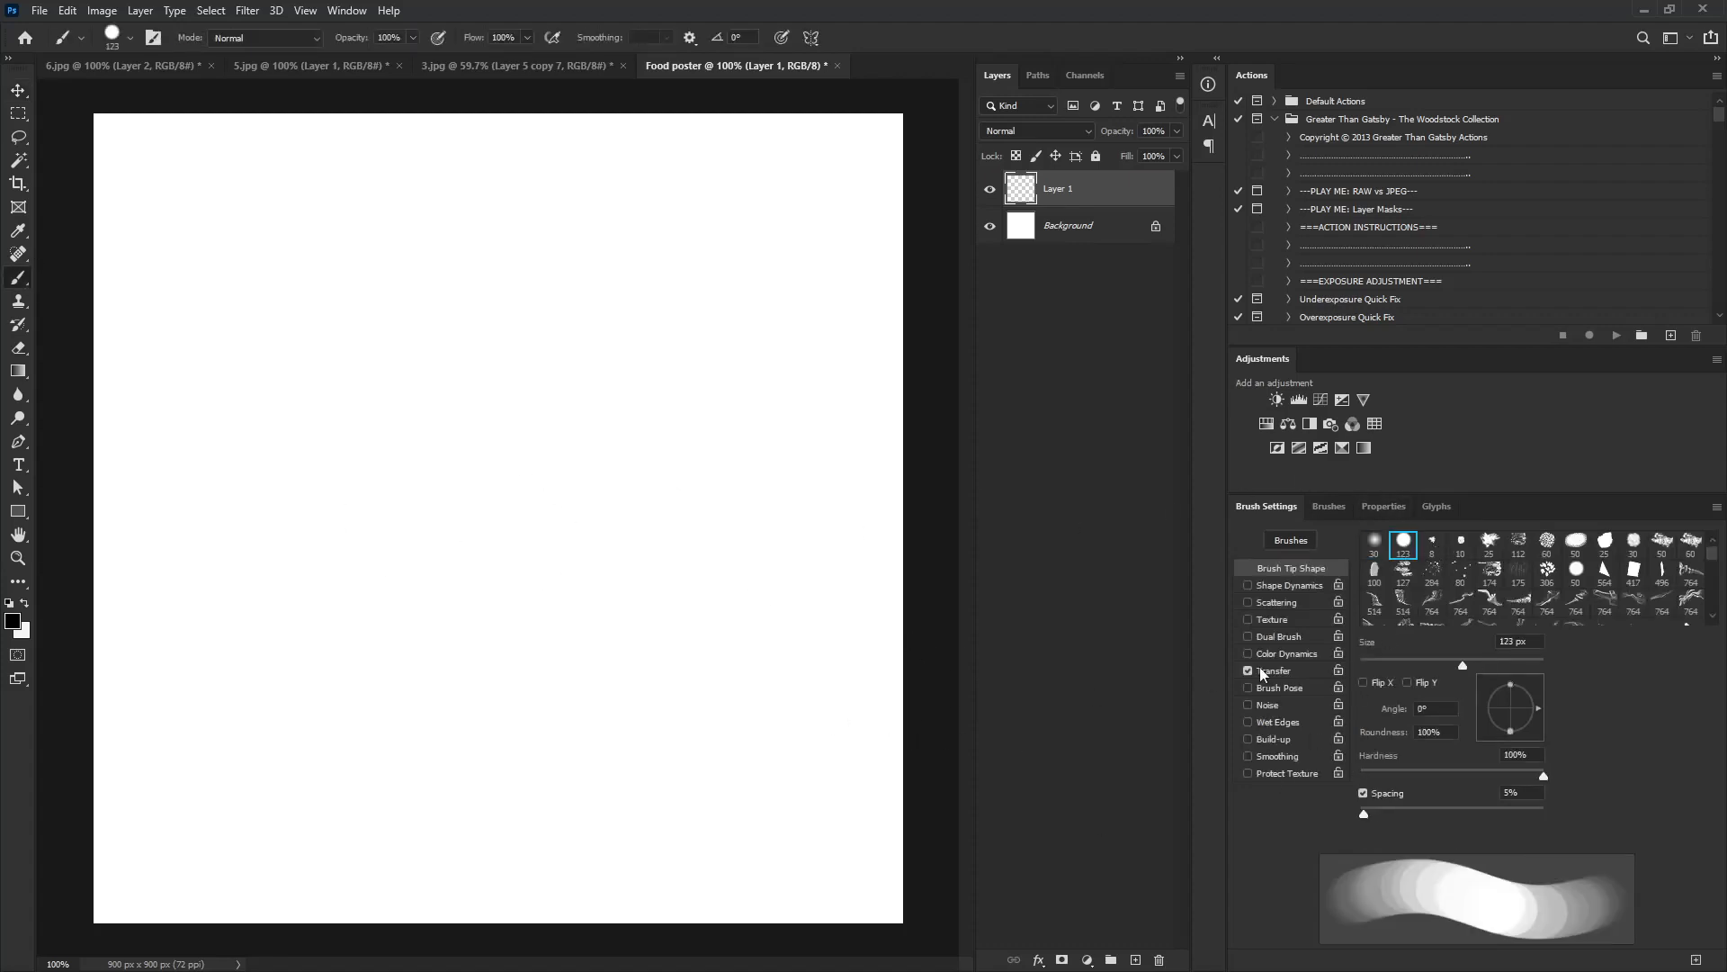
{"action": "key", "text": "bracketleft"}
{"action": "key", "text": "bracketleft"}
{"action": "key", "text": "bracketleft"}
{"action": "left_click_drag", "start_coordinate": [1362, 820], "coordinate": [1356, 820]}
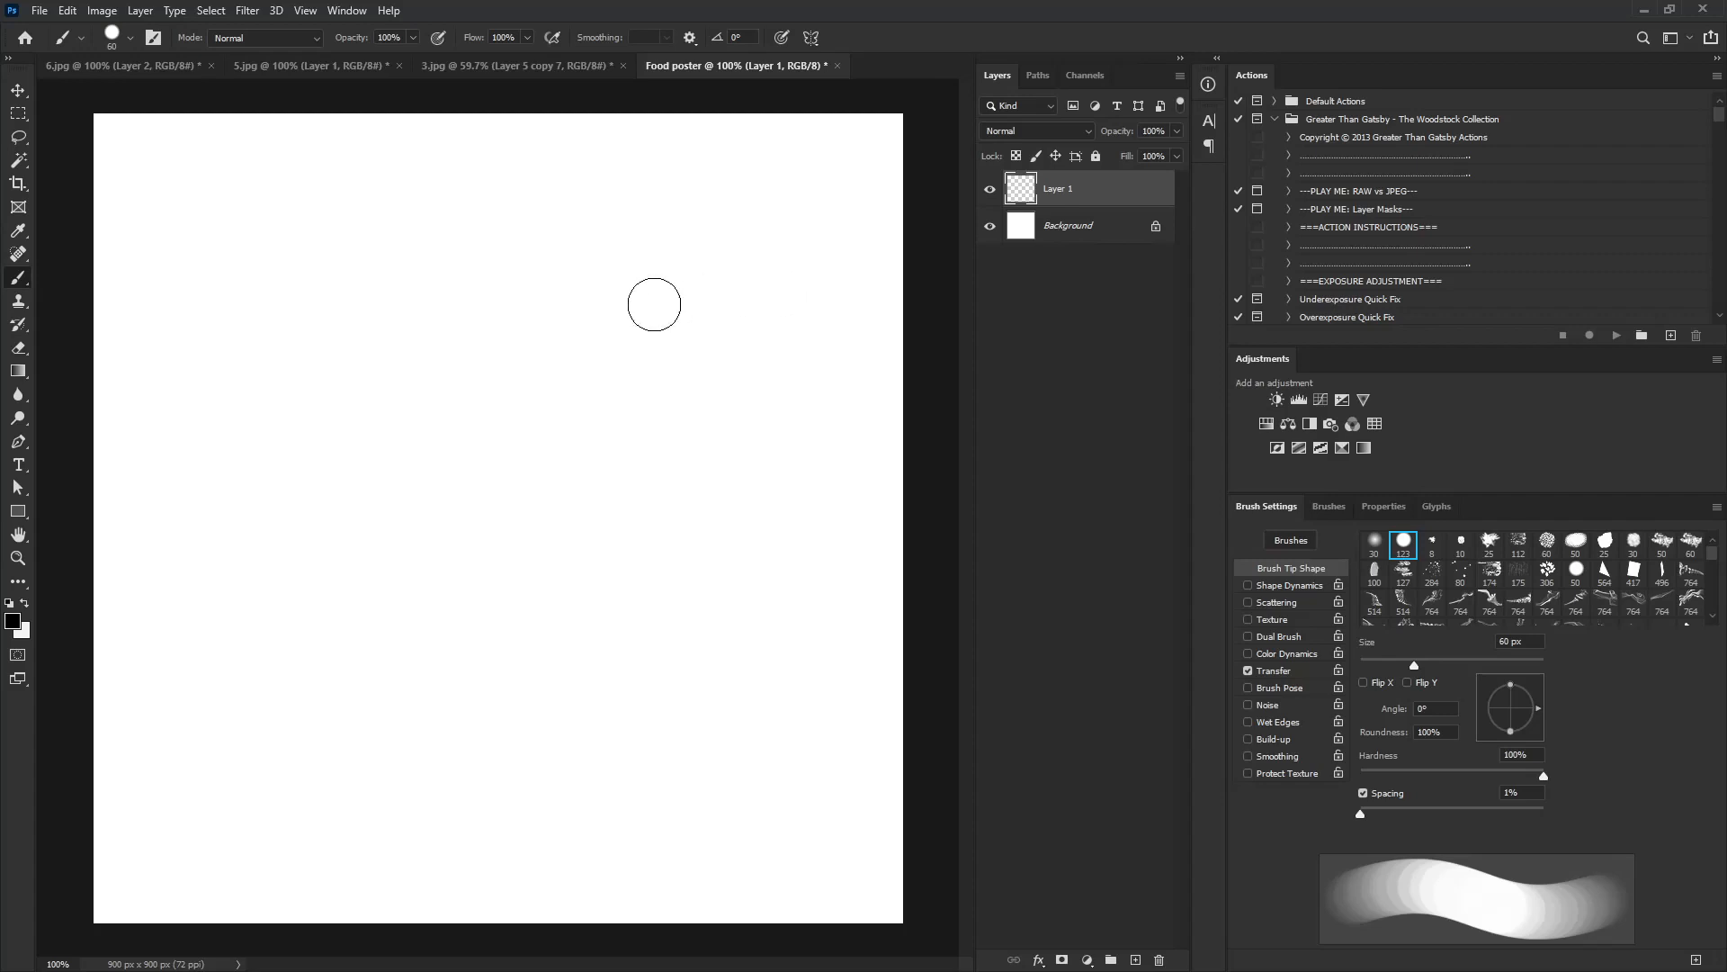
Reduce the brush size to 7 px and turn on pen pressure control for size.
{"action": "key", "text": "bracketleft"}
{"action": "key", "text": "bracketleft"}
{"action": "key", "text": "bracketleft"}
{"action": "key", "text": "bracketleft"}
{"action": "key", "text": "bracketleft"}
{"action": "key", "text": "bracketleft"}
{"action": "key", "text": "bracketleft"}
{"action": "key", "text": "bracketleft"}
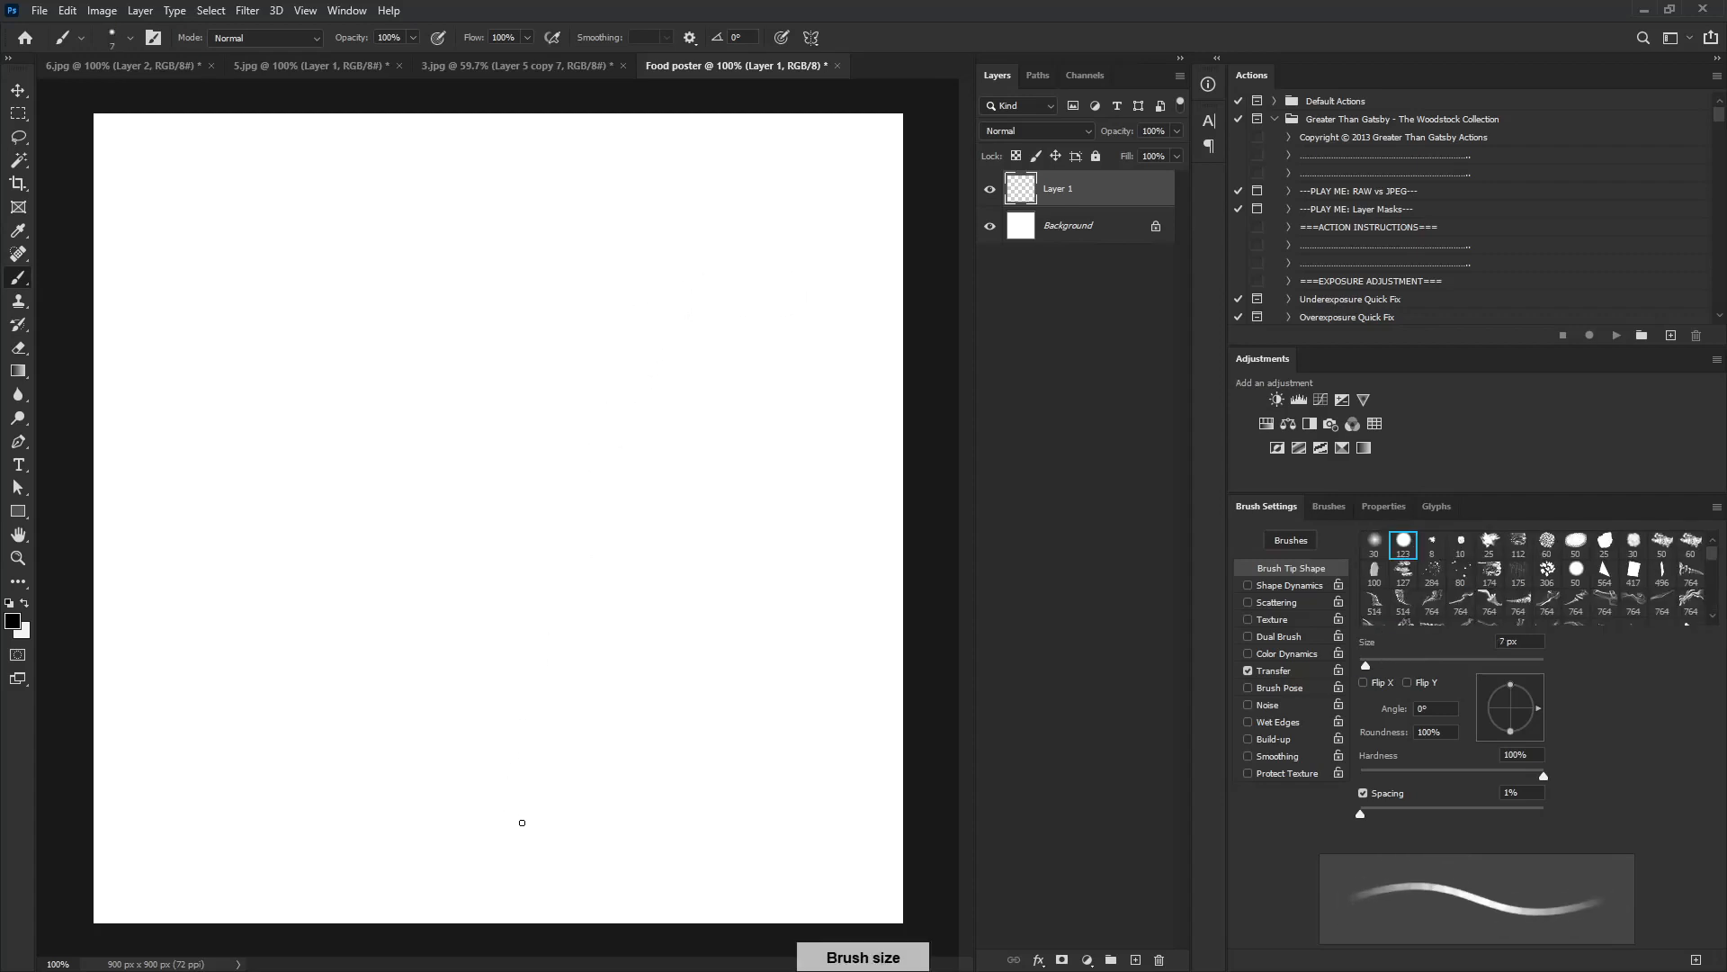
{"action": "left_click", "coordinate": [810, 36]}
Hand-letter the word HOT in thick black strokes in the upper middle of the canvas, with a long slanted bar on the T.
{"action": "mouse_move", "coordinate": [413, 309]}
{"action": "left_mouse_down"}
{"action": "mouse_move", "coordinate": [402, 517]}
{"action": "mouse_move", "coordinate": [413, 312]}
{"action": "left_mouse_up"}
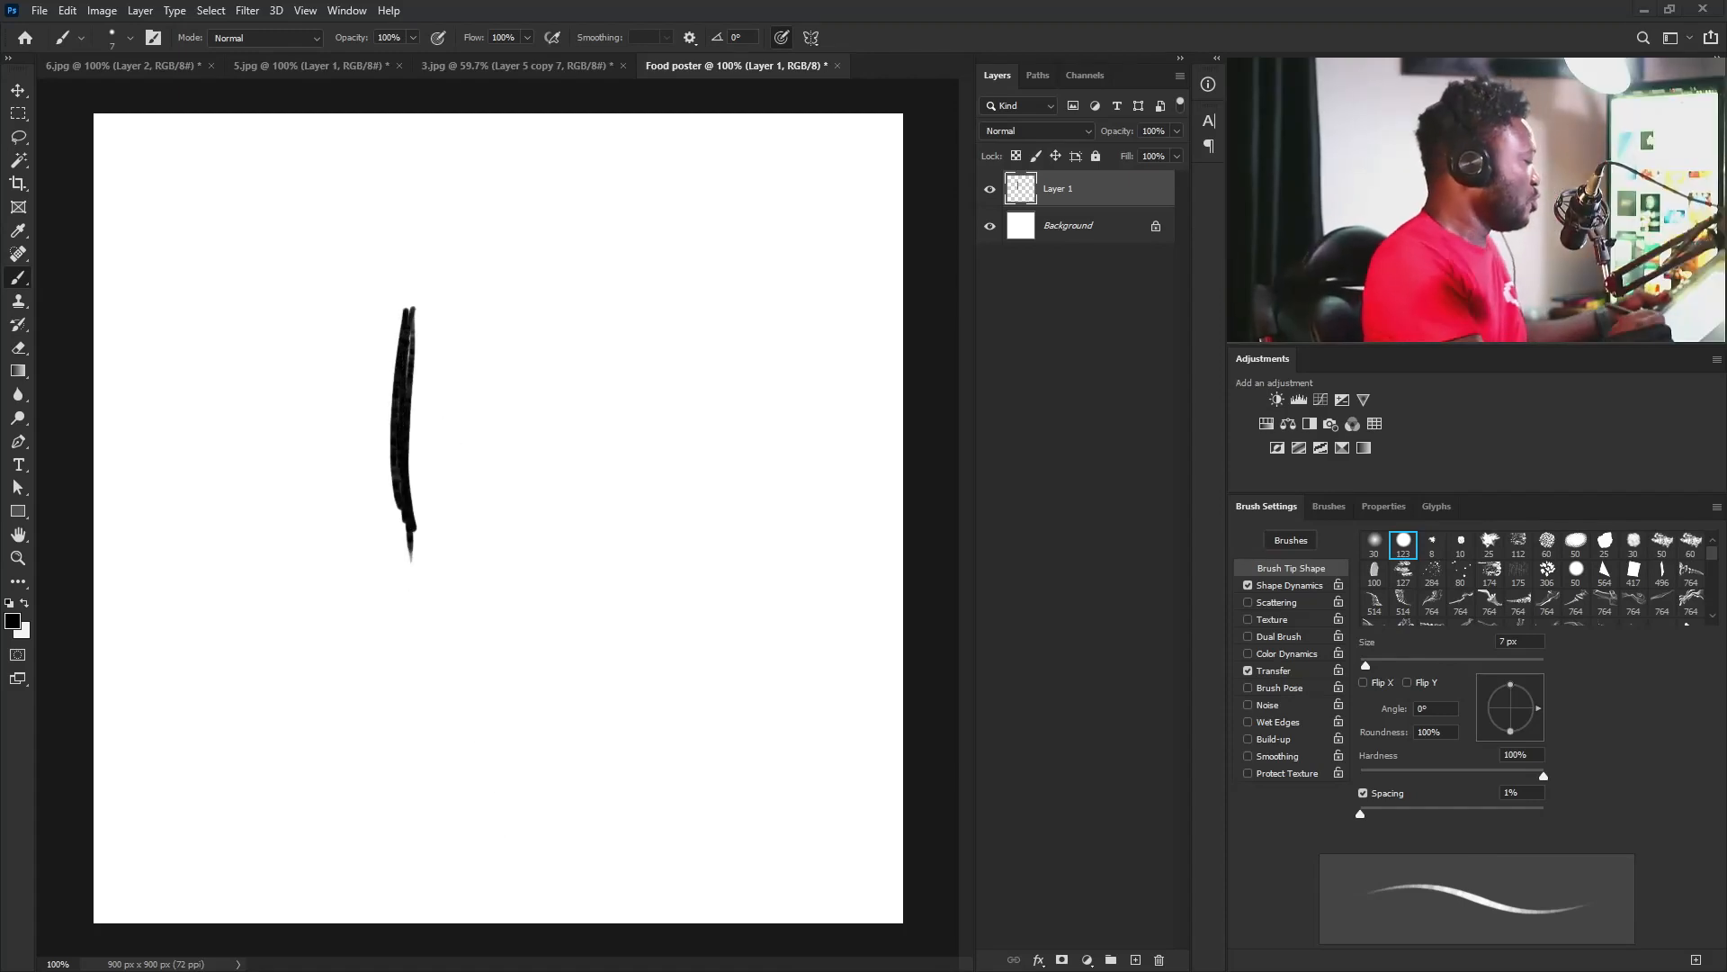
{"action": "left_click_drag", "start_coordinate": [493, 281], "coordinate": [483, 529]}
{"action": "left_click_drag", "start_coordinate": [483, 527], "coordinate": [482, 301]}
{"action": "mouse_move", "coordinate": [409, 441]}
{"action": "left_mouse_down"}
{"action": "mouse_move", "coordinate": [481, 394]}
{"action": "mouse_move", "coordinate": [413, 433]}
{"action": "left_mouse_up"}
{"action": "left_click_drag", "start_coordinate": [557, 364], "coordinate": [477, 454]}
{"action": "left_click_drag", "start_coordinate": [613, 327], "coordinate": [592, 484]}
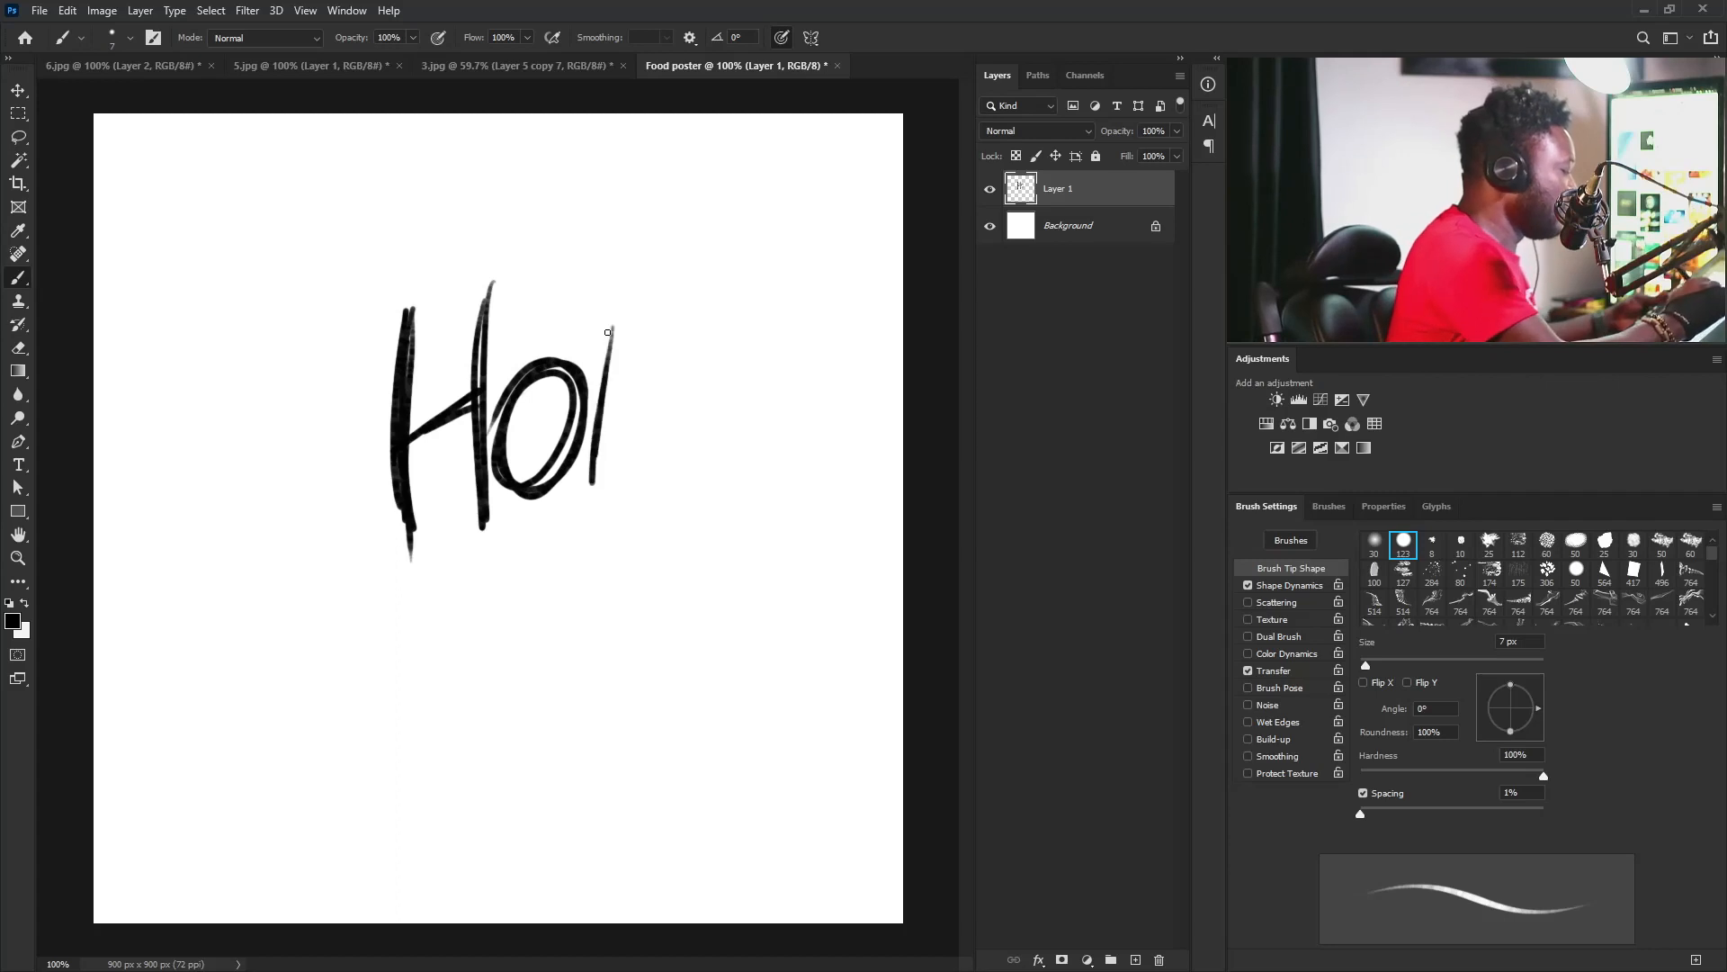
{"action": "mouse_move", "coordinate": [537, 338]}
{"action": "left_mouse_down"}
{"action": "mouse_move", "coordinate": [646, 301]}
{"action": "mouse_move", "coordinate": [494, 343]}
{"action": "left_mouse_up"}
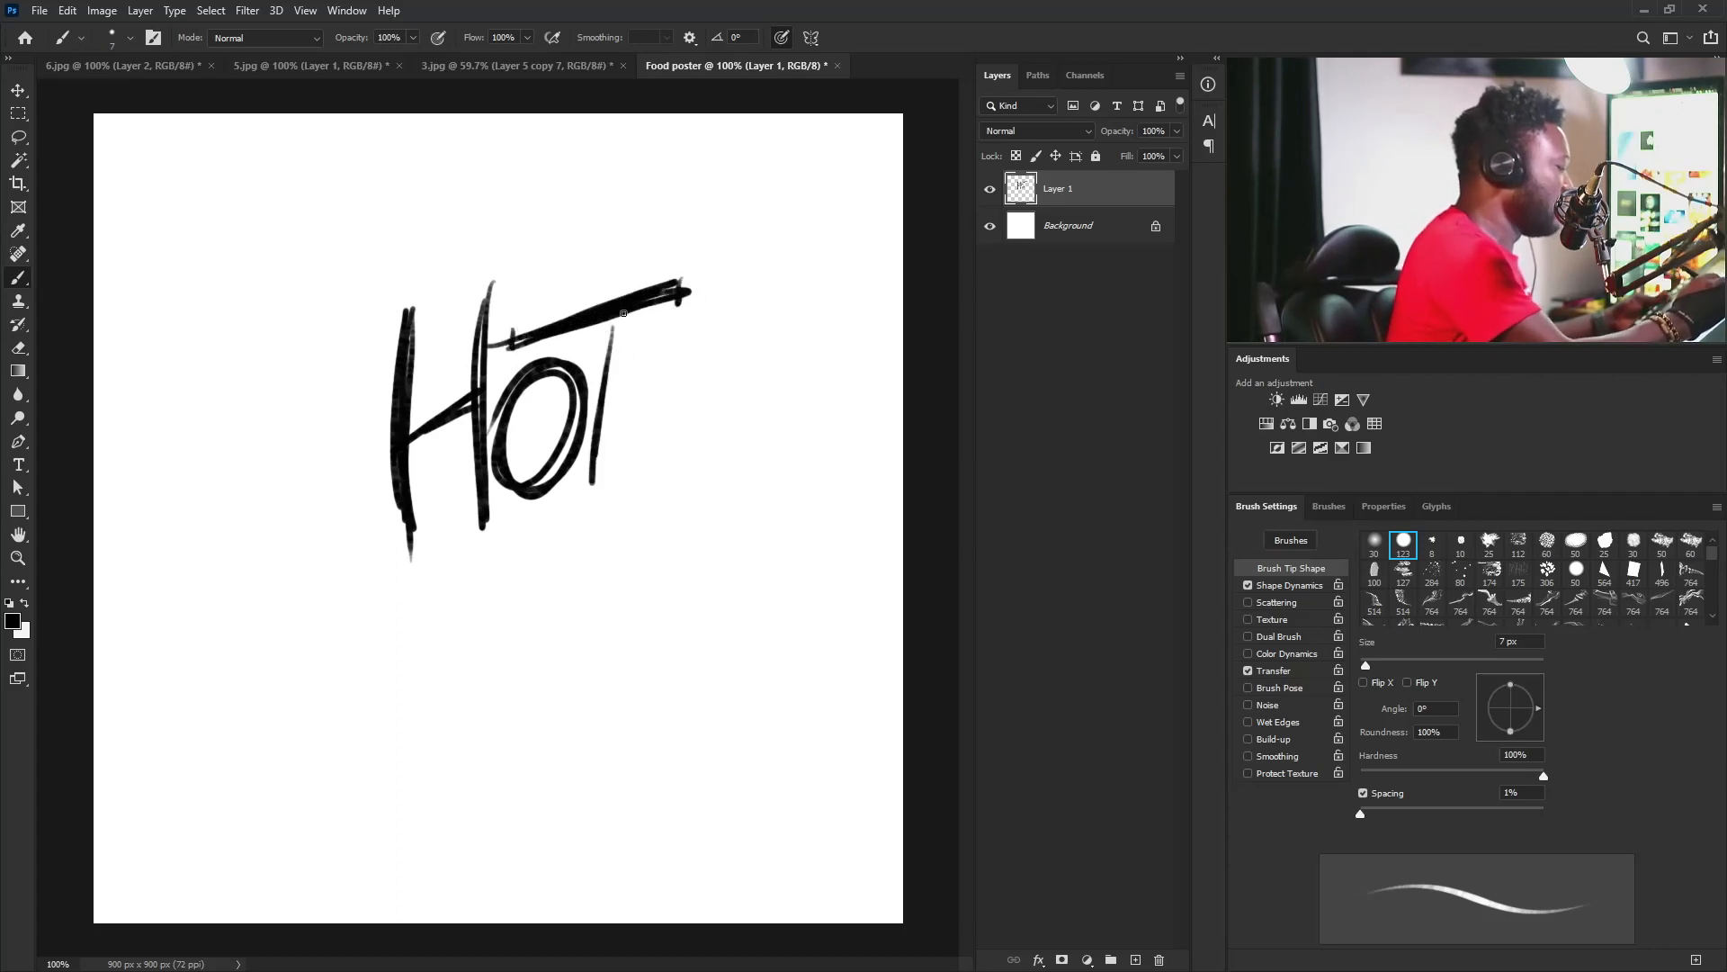
{"action": "mouse_move", "coordinate": [623, 312]}
{"action": "left_mouse_down"}
{"action": "mouse_move", "coordinate": [596, 479]}
{"action": "mouse_move", "coordinate": [631, 305]}
{"action": "left_mouse_up"}
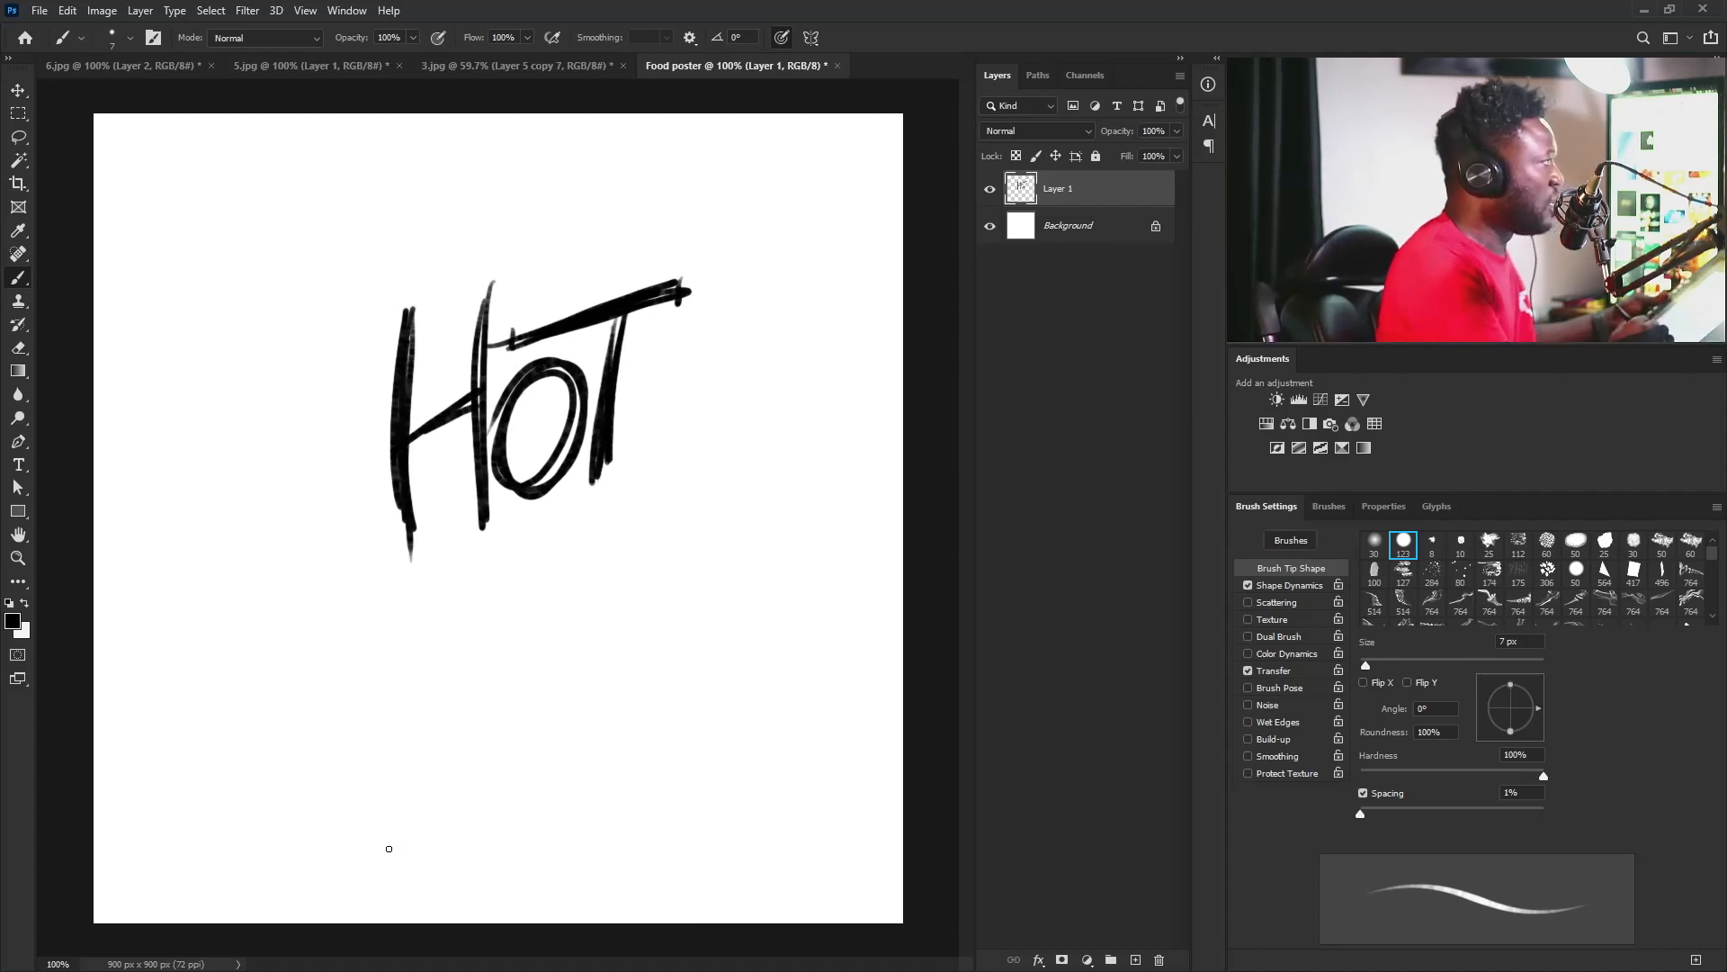
Hand-letter the F, R and E of FRESH in black brush strokes along a rising line below HOT.
{"action": "left_click_drag", "start_coordinate": [343, 491], "coordinate": [349, 708]}
{"action": "mouse_move", "coordinate": [364, 433]}
{"action": "left_mouse_down"}
{"action": "mouse_move", "coordinate": [320, 510]}
{"action": "mouse_move", "coordinate": [331, 610]}
{"action": "left_mouse_up"}
{"action": "left_click_drag", "start_coordinate": [338, 466], "coordinate": [359, 729]}
{"action": "left_click_drag", "start_coordinate": [313, 488], "coordinate": [322, 717]}
{"action": "left_click_drag", "start_coordinate": [336, 589], "coordinate": [324, 483]}
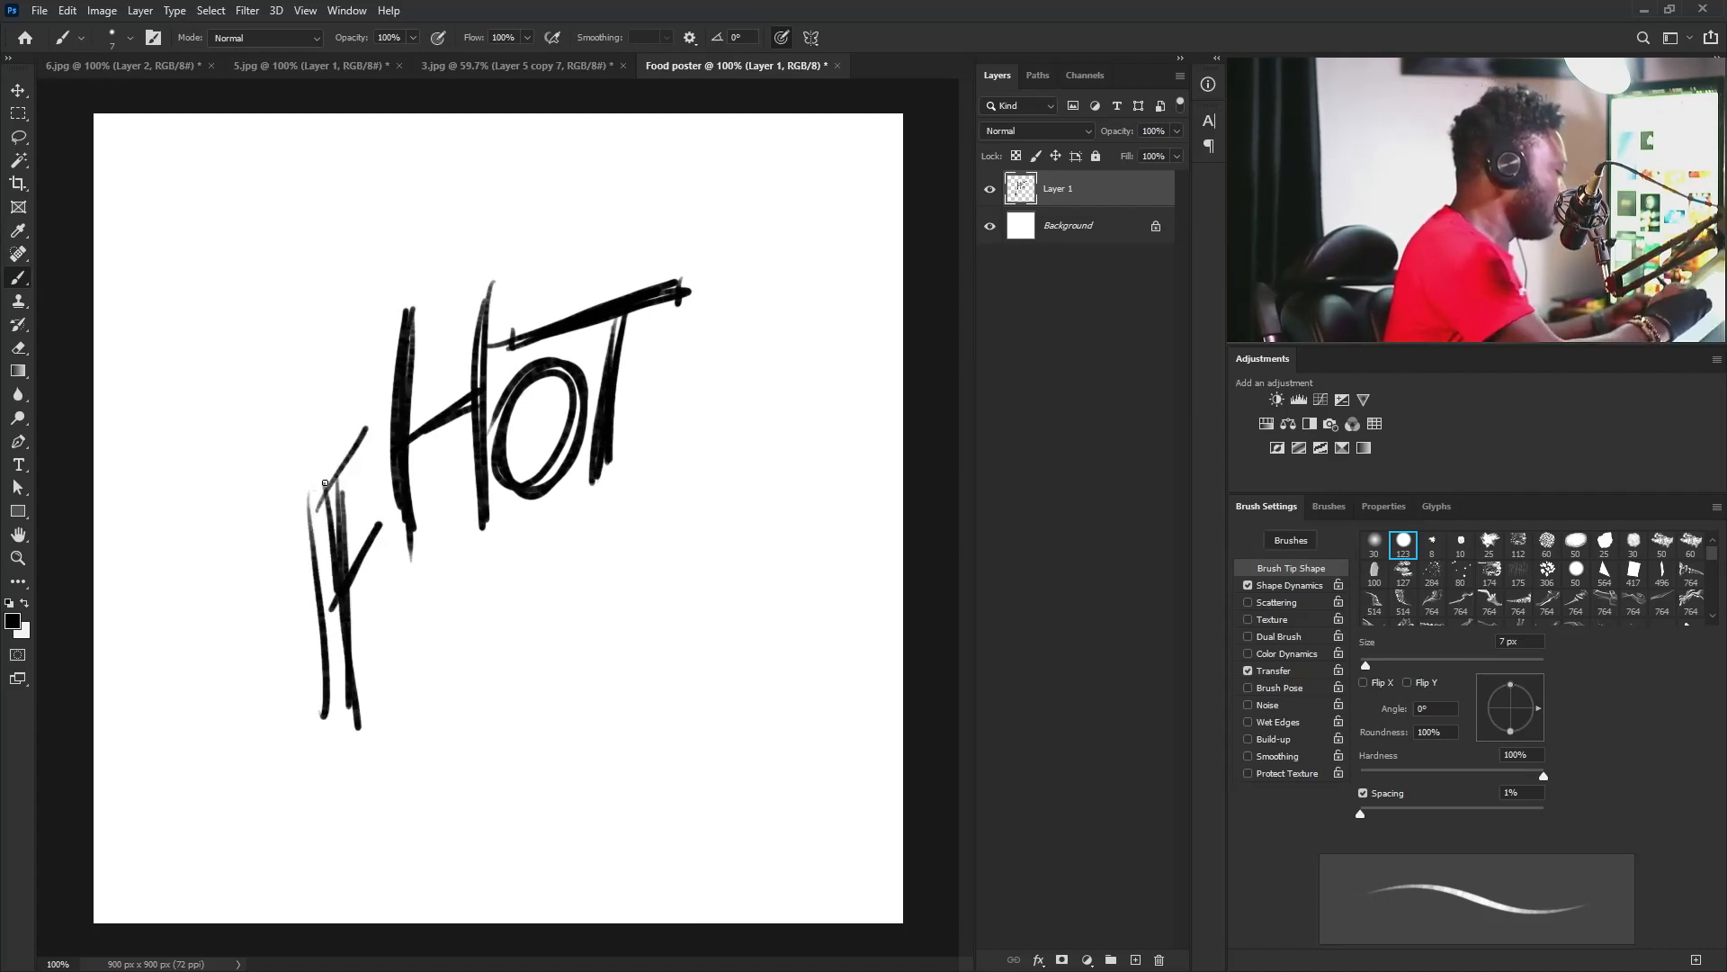
{"action": "left_click_drag", "start_coordinate": [379, 583], "coordinate": [392, 711]}
{"action": "mouse_move", "coordinate": [374, 620]}
{"action": "left_mouse_down"}
{"action": "mouse_move", "coordinate": [406, 589]}
{"action": "mouse_move", "coordinate": [490, 670]}
{"action": "left_mouse_up"}
{"action": "mouse_move", "coordinate": [385, 598]}
{"action": "left_mouse_down"}
{"action": "mouse_move", "coordinate": [401, 691]}
{"action": "mouse_move", "coordinate": [376, 619]}
{"action": "left_mouse_up"}
{"action": "left_click_drag", "start_coordinate": [495, 552], "coordinate": [578, 587]}
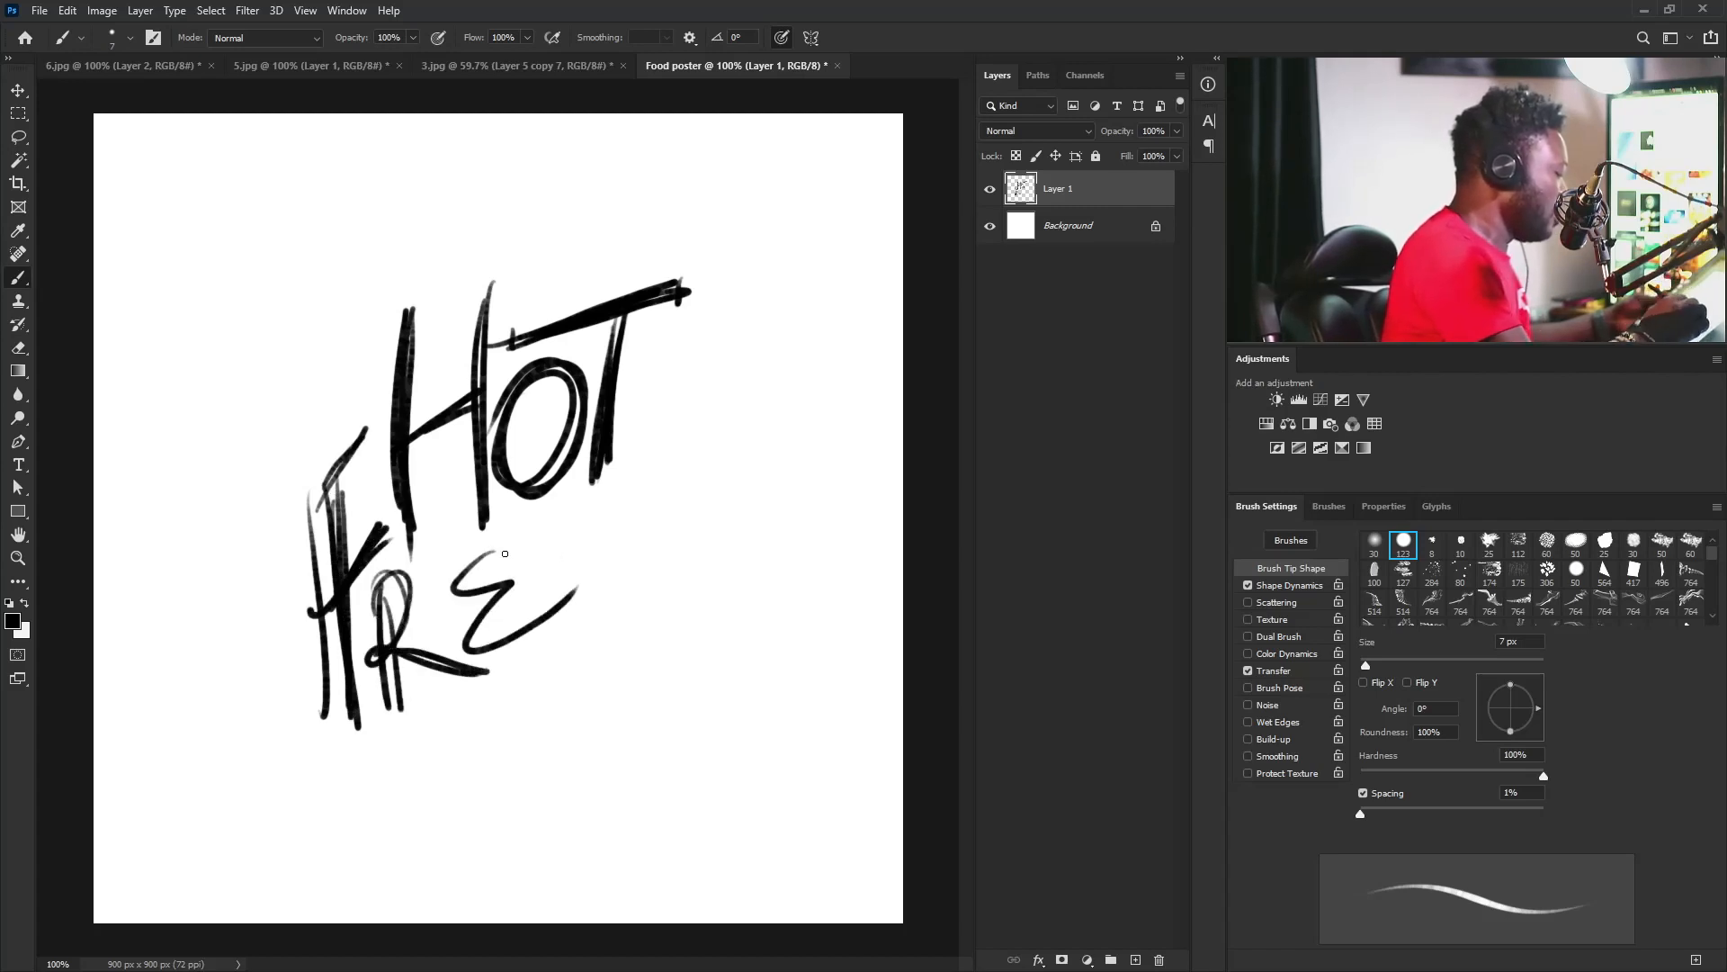
{"action": "left_click_drag", "start_coordinate": [490, 551], "coordinate": [574, 590]}
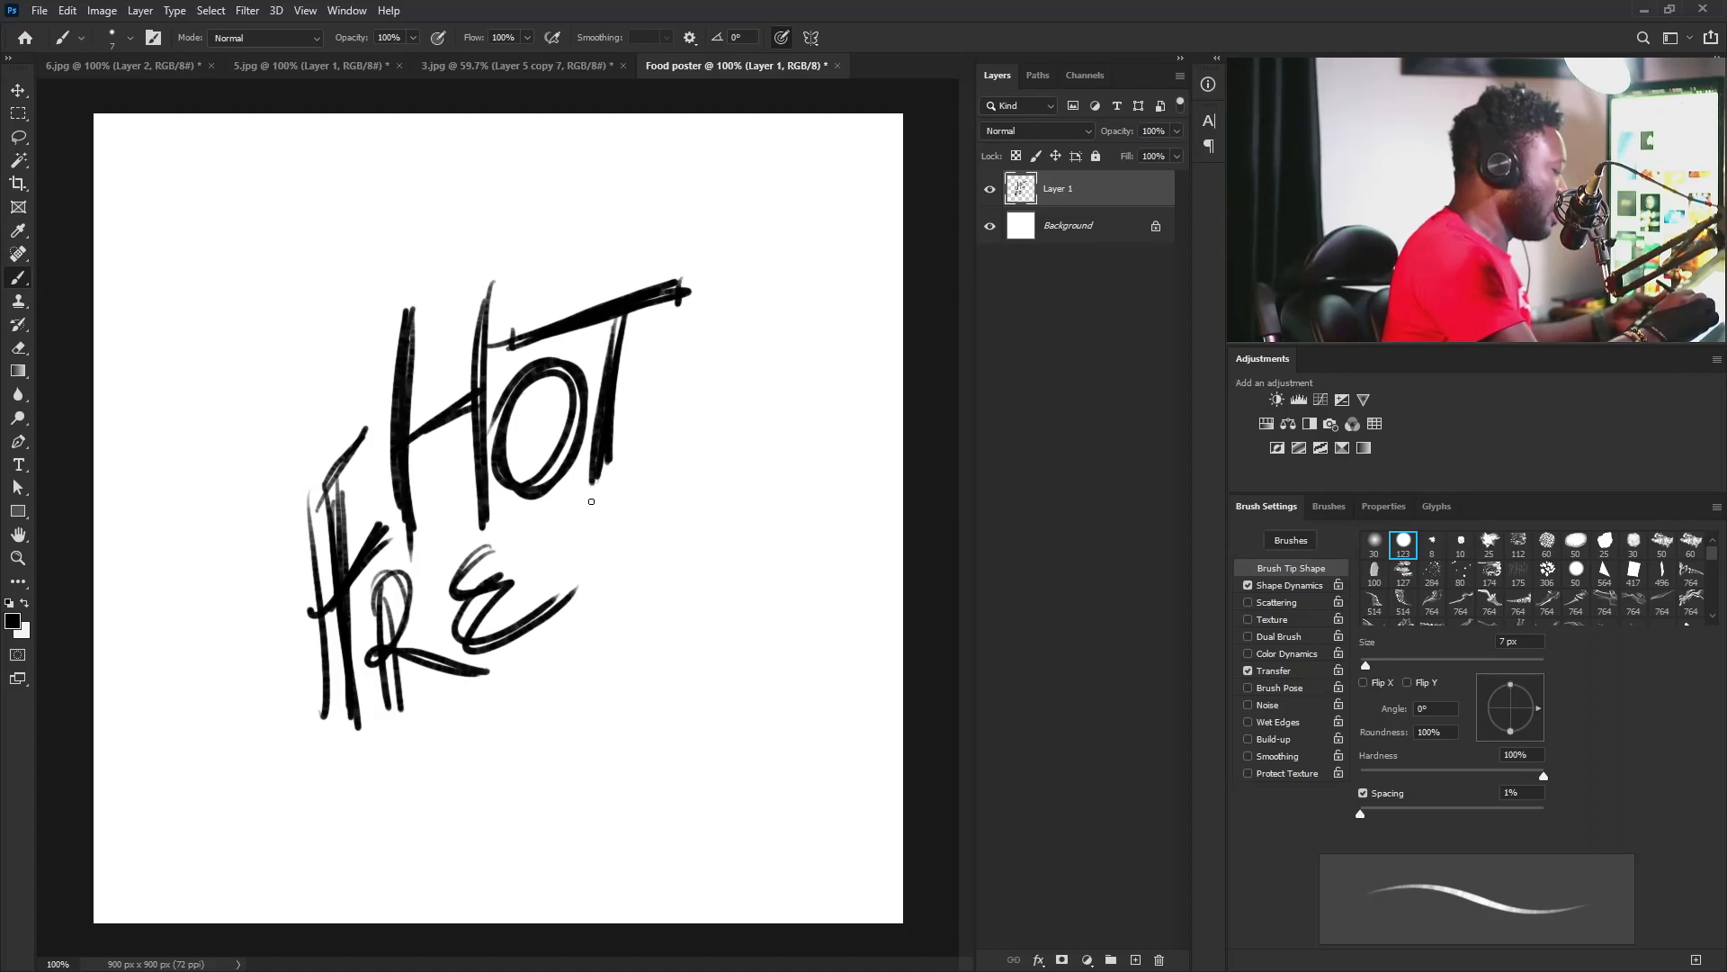
Hand-letter the S and H to complete FRESH, and thicken the strokes of the E, F and R.
{"action": "left_click_drag", "start_coordinate": [593, 493], "coordinate": [576, 586]}
{"action": "left_click_drag", "start_coordinate": [666, 369], "coordinate": [681, 610]}
{"action": "left_click_drag", "start_coordinate": [715, 322], "coordinate": [729, 581]}
{"action": "mouse_move", "coordinate": [710, 425]}
{"action": "left_mouse_down"}
{"action": "mouse_move", "coordinate": [641, 498]}
{"action": "mouse_move", "coordinate": [672, 482]}
{"action": "left_mouse_up"}
{"action": "left_click_drag", "start_coordinate": [662, 389], "coordinate": [686, 598]}
{"action": "left_click_drag", "start_coordinate": [715, 340], "coordinate": [733, 535]}
{"action": "left_click_drag", "start_coordinate": [713, 439], "coordinate": [648, 501]}
{"action": "left_click_drag", "start_coordinate": [685, 580], "coordinate": [662, 376]}
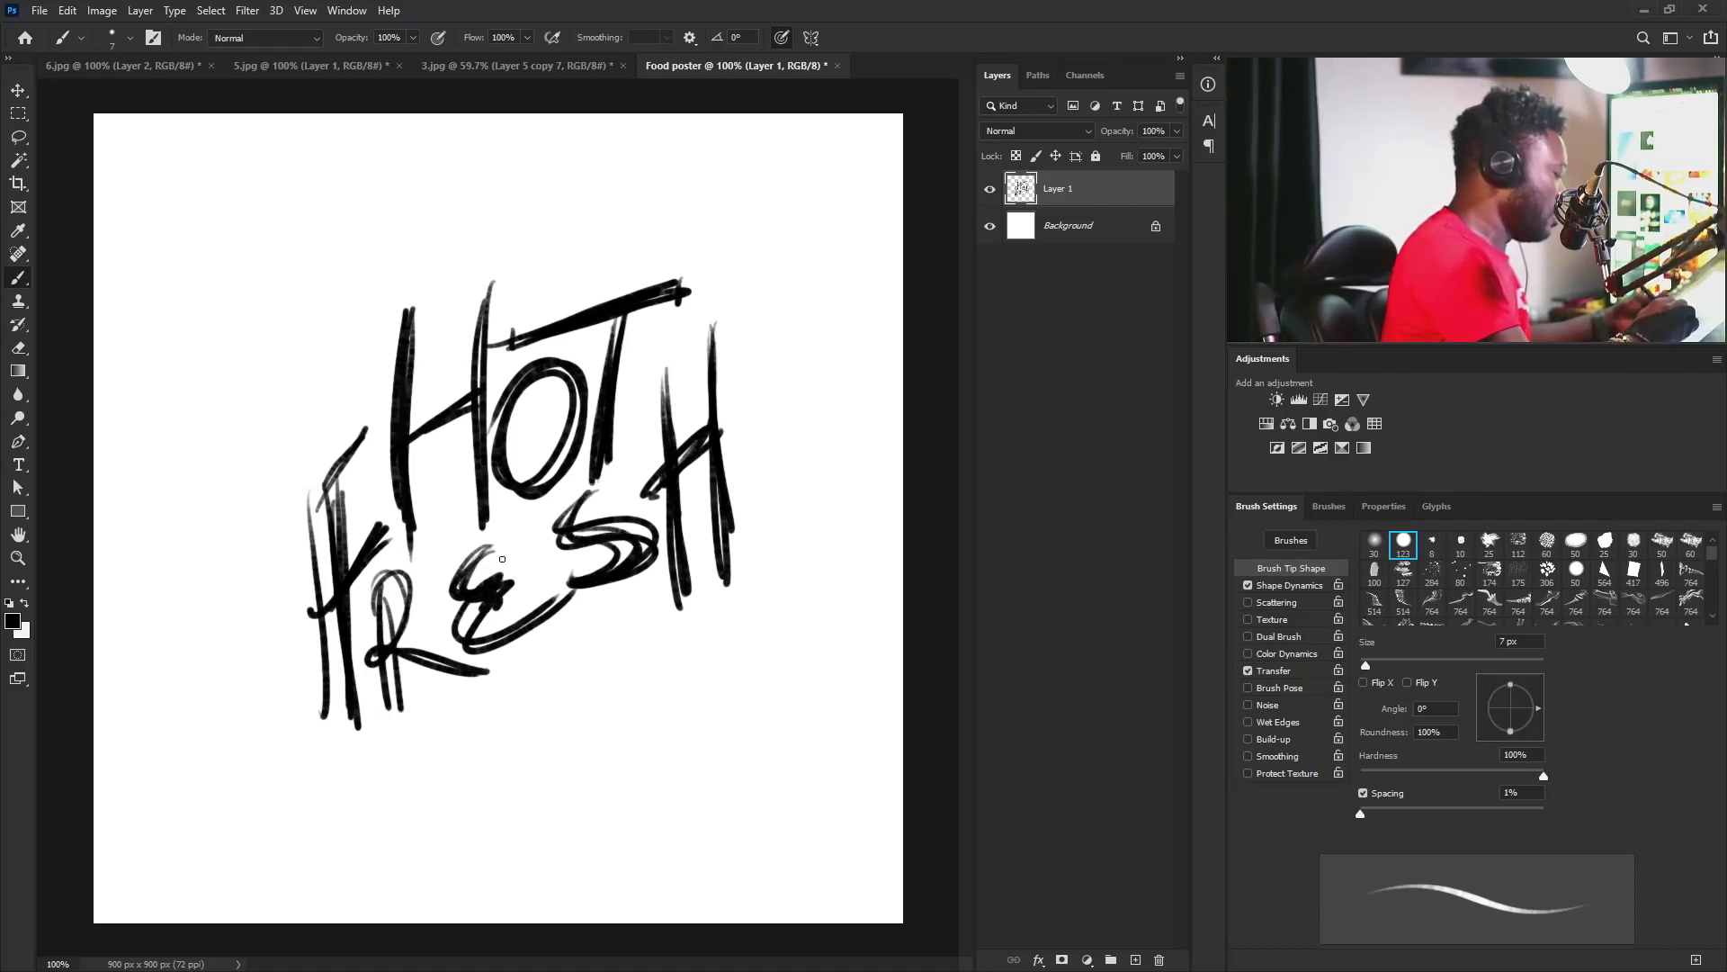
{"action": "left_click_drag", "start_coordinate": [373, 430], "coordinate": [310, 509]}
{"action": "left_click_drag", "start_coordinate": [395, 562], "coordinate": [392, 661]}
Draw a long curved stroke beneath FRESH and hand-letter DELICIOUS in thin strokes along its upper side.
{"action": "mouse_move", "coordinate": [835, 569]}
{"action": "left_mouse_down"}
{"action": "mouse_move", "coordinate": [501, 810]}
{"action": "mouse_move", "coordinate": [208, 795]}
{"action": "mouse_move", "coordinate": [392, 824]}
{"action": "mouse_move", "coordinate": [709, 732]}
{"action": "mouse_move", "coordinate": [849, 535]}
{"action": "left_mouse_up"}
{"action": "left_click_drag", "start_coordinate": [376, 753], "coordinate": [378, 803]}
{"action": "mouse_move", "coordinate": [421, 783]}
{"action": "left_mouse_down"}
{"action": "mouse_move", "coordinate": [489, 731]}
{"action": "mouse_move", "coordinate": [544, 754]}
{"action": "mouse_move", "coordinate": [619, 722]}
{"action": "mouse_move", "coordinate": [746, 618]}
{"action": "mouse_move", "coordinate": [761, 637]}
{"action": "left_mouse_up"}
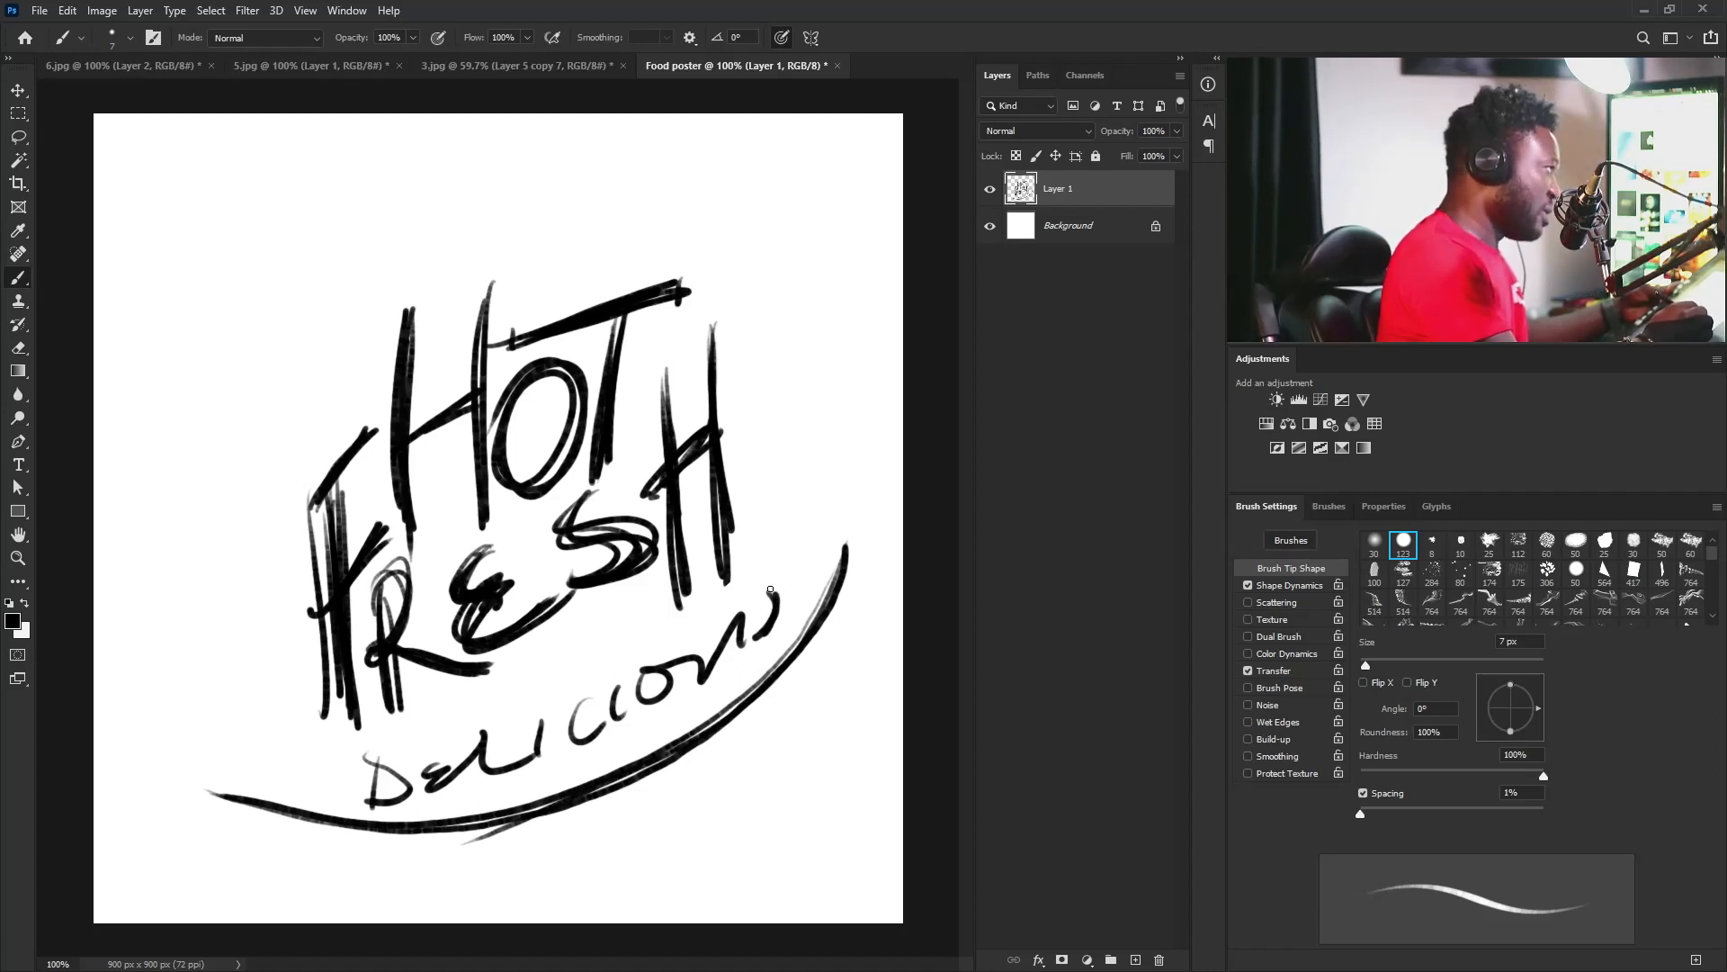
{"action": "left_click_drag", "start_coordinate": [775, 581], "coordinate": [753, 641]}
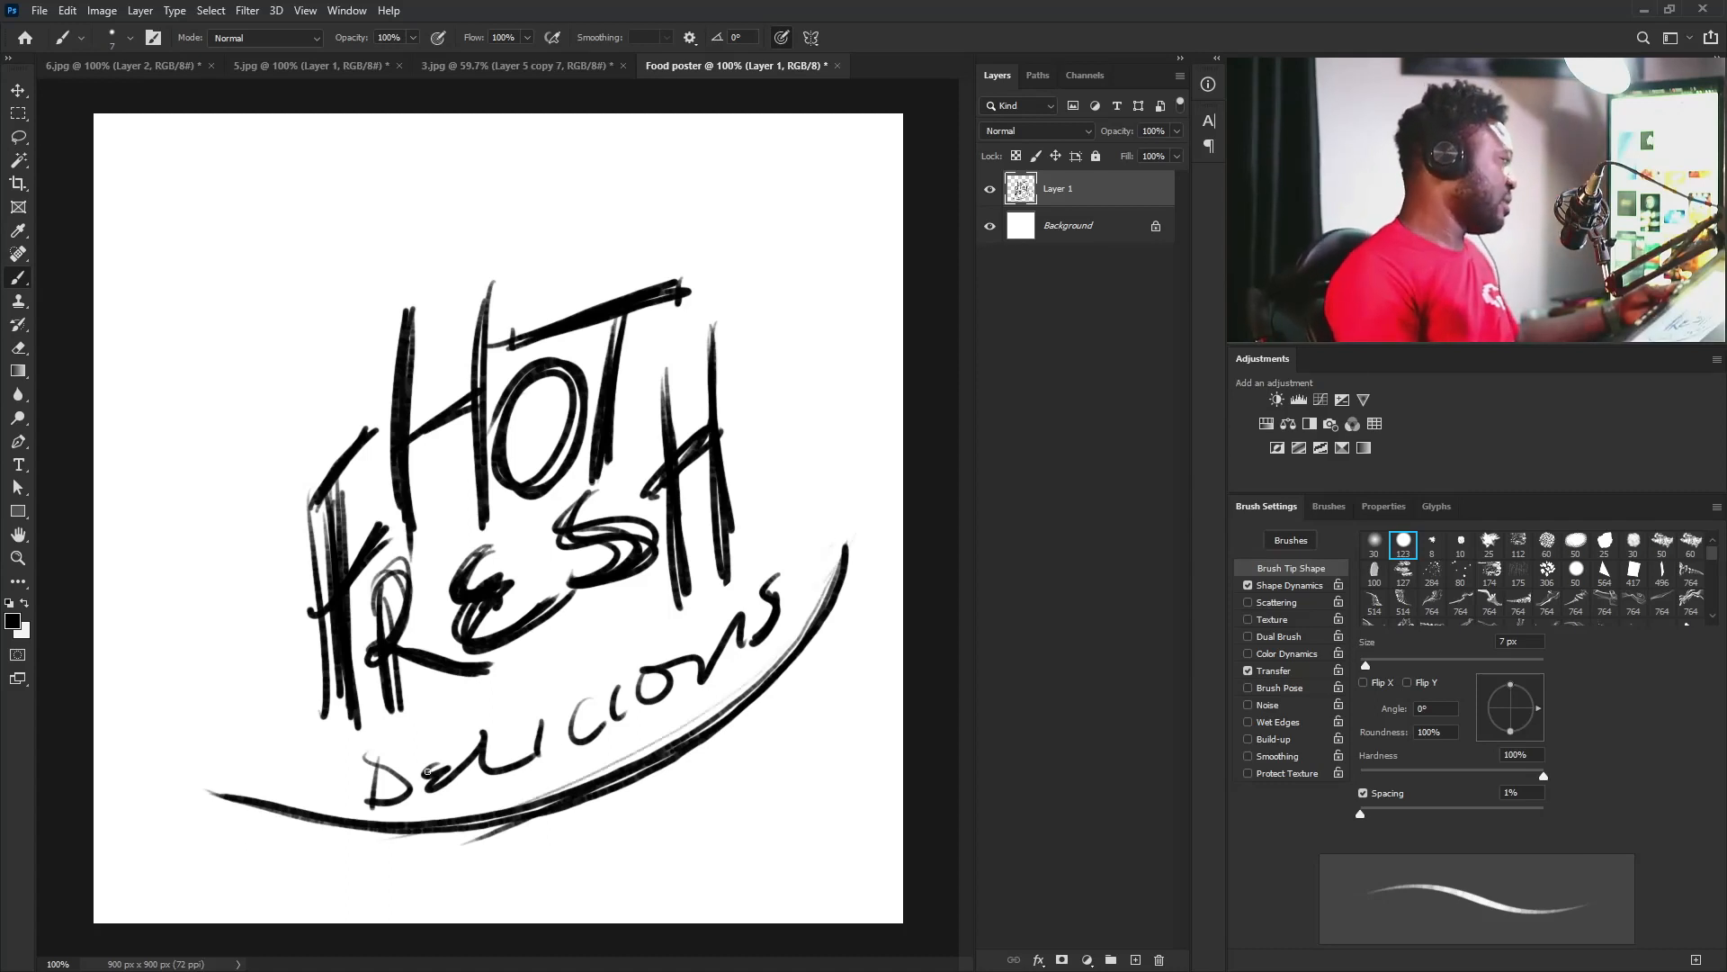
Switch to the 3.jpg poster document and group all layers from the topmost leaf down to BG, leaving out the Background.
{"action": "left_click", "coordinate": [472, 66]}
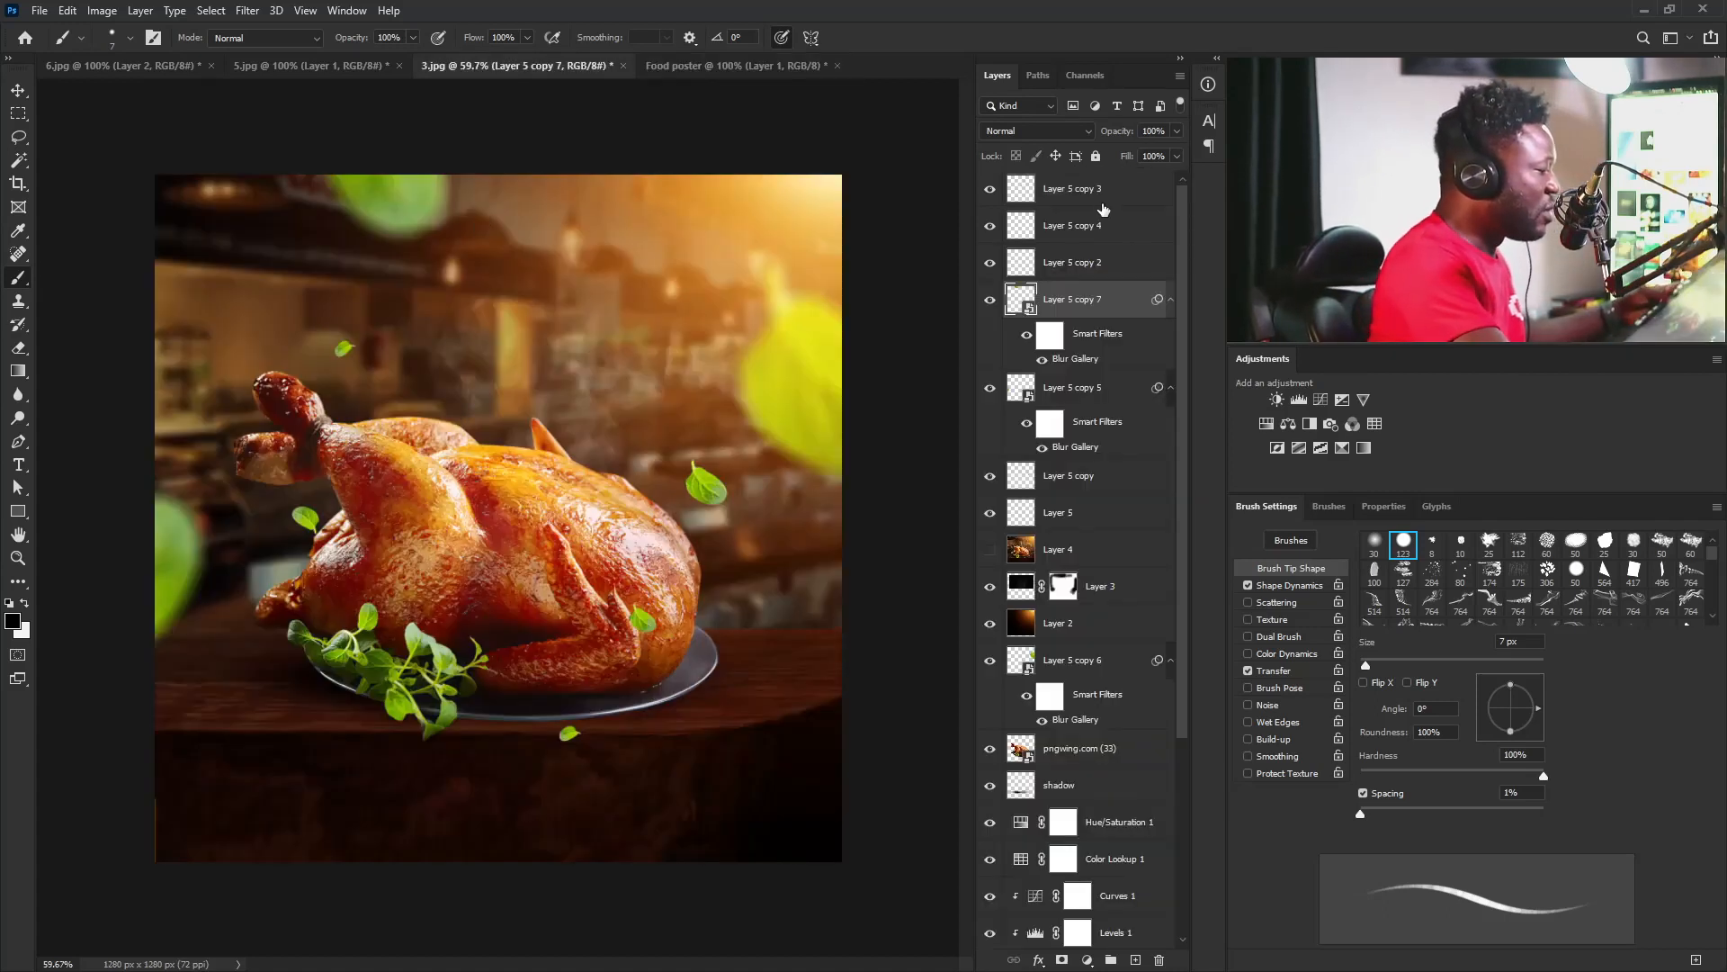
{"action": "left_click", "coordinate": [1103, 208]}
{"action": "scroll", "coordinate": [1079, 449], "scroll_direction": "down", "scroll_amount": 5}
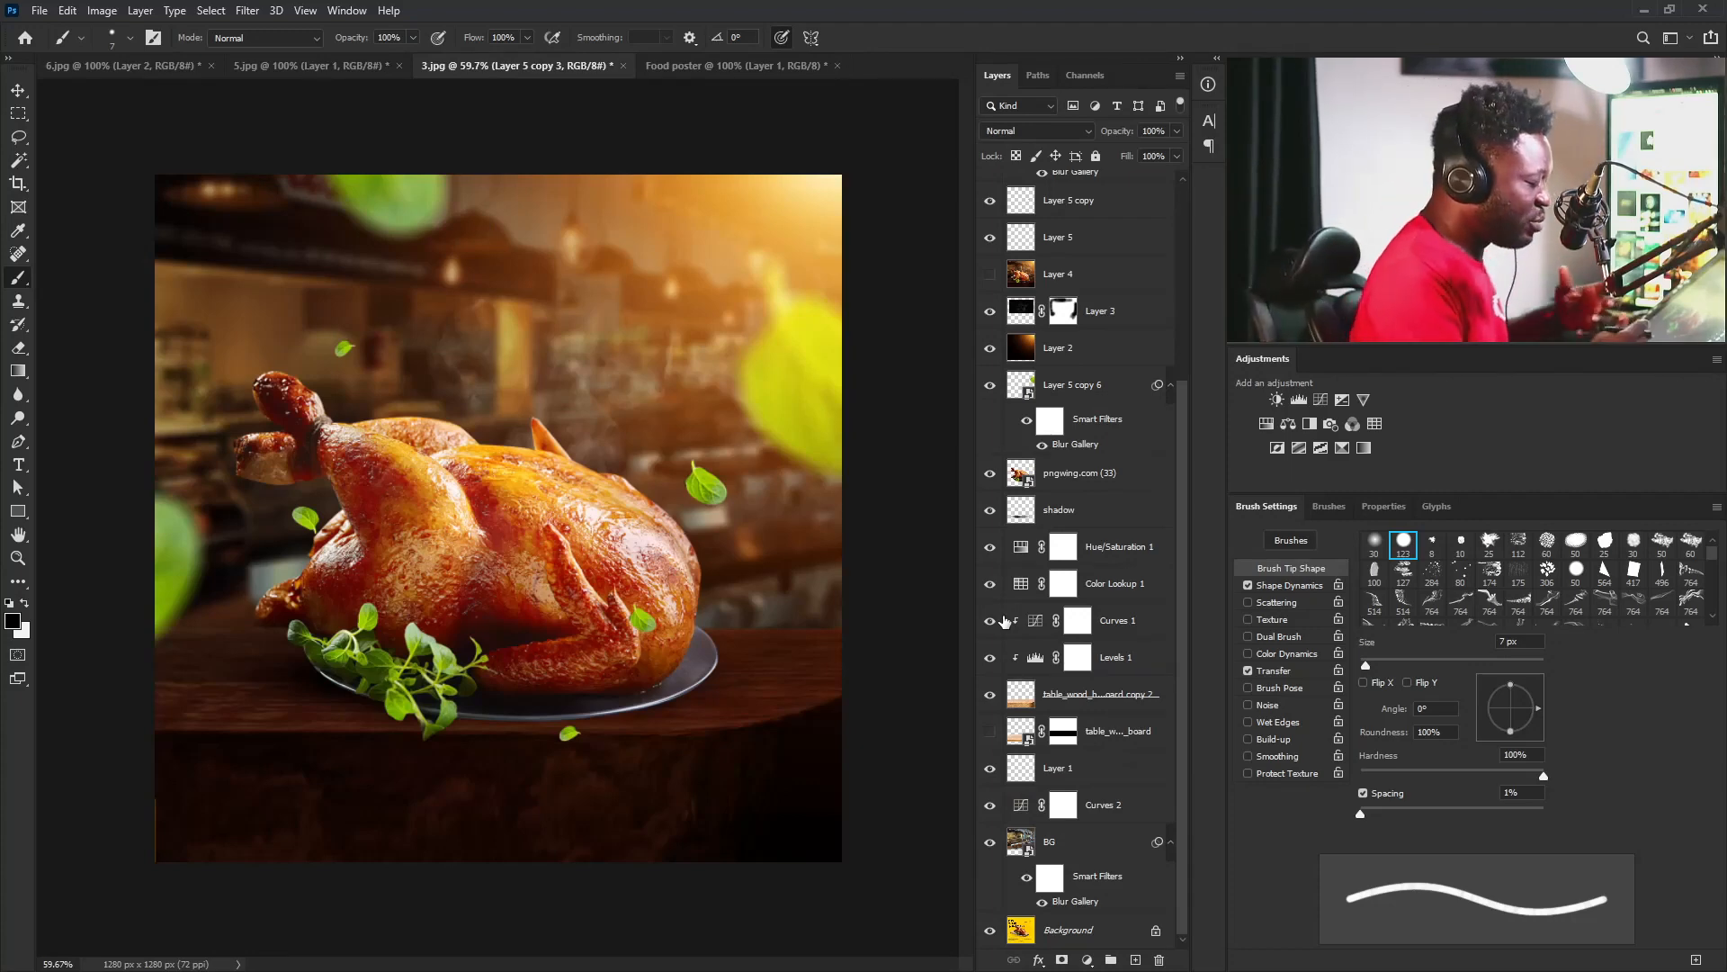
{"action": "left_click", "coordinate": [1079, 841]}
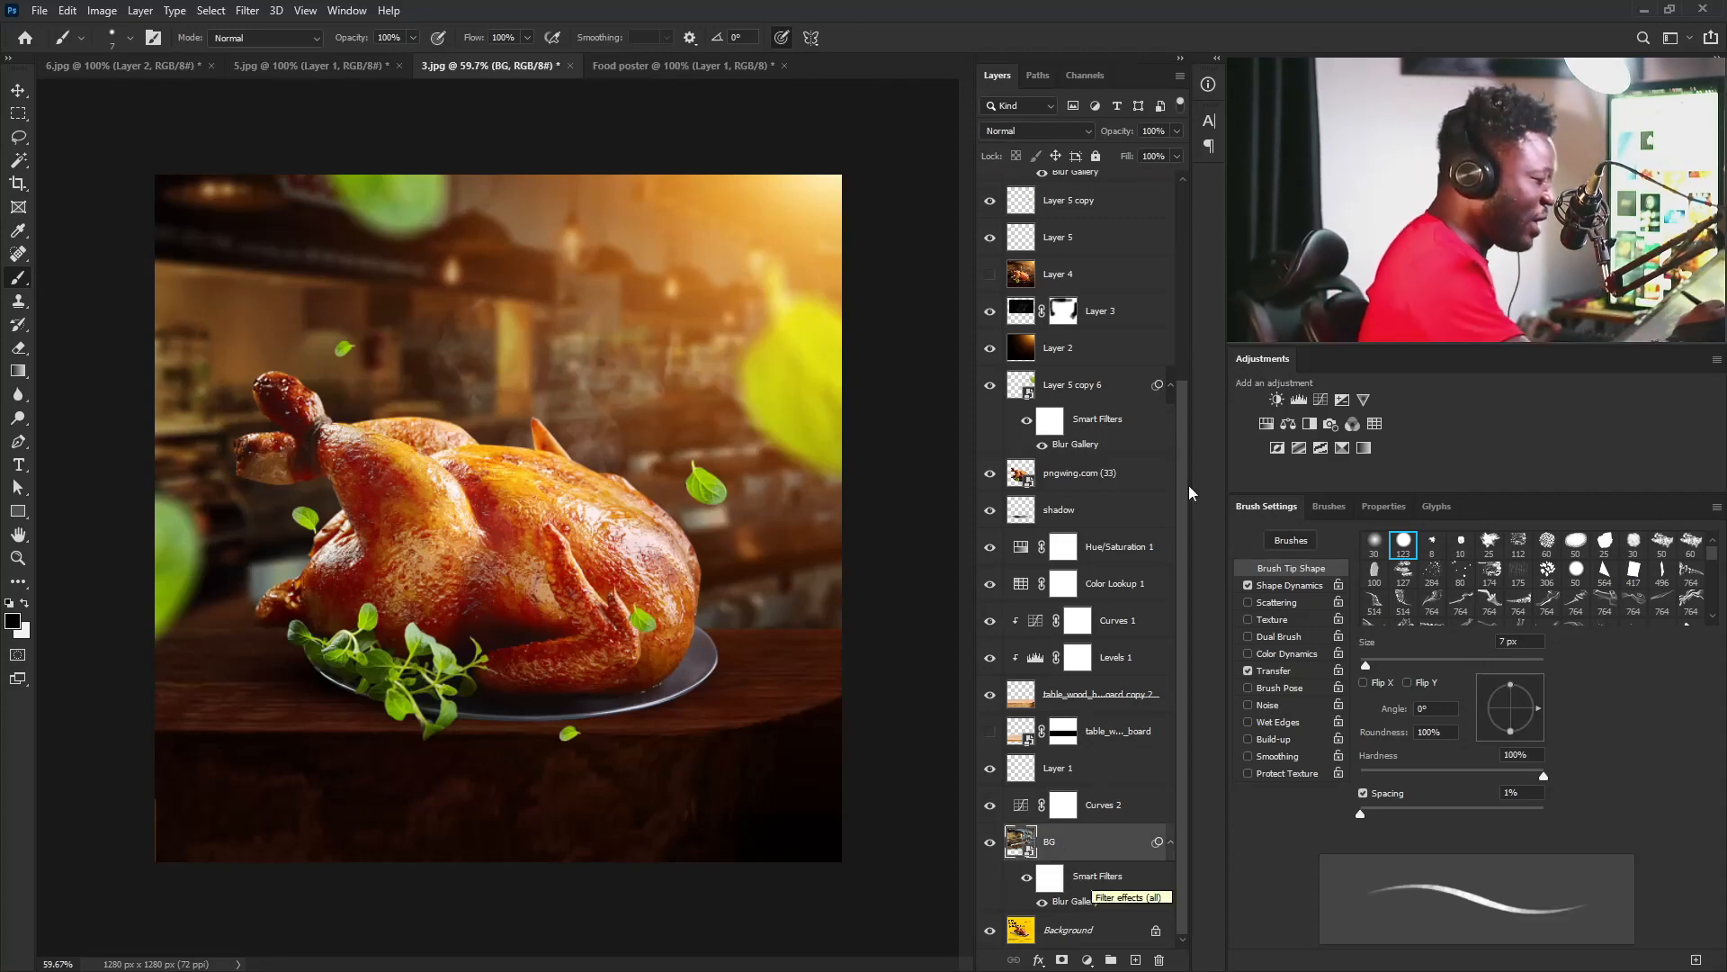
{"action": "left_click_drag", "start_coordinate": [1180, 392], "coordinate": [1185, 214]}
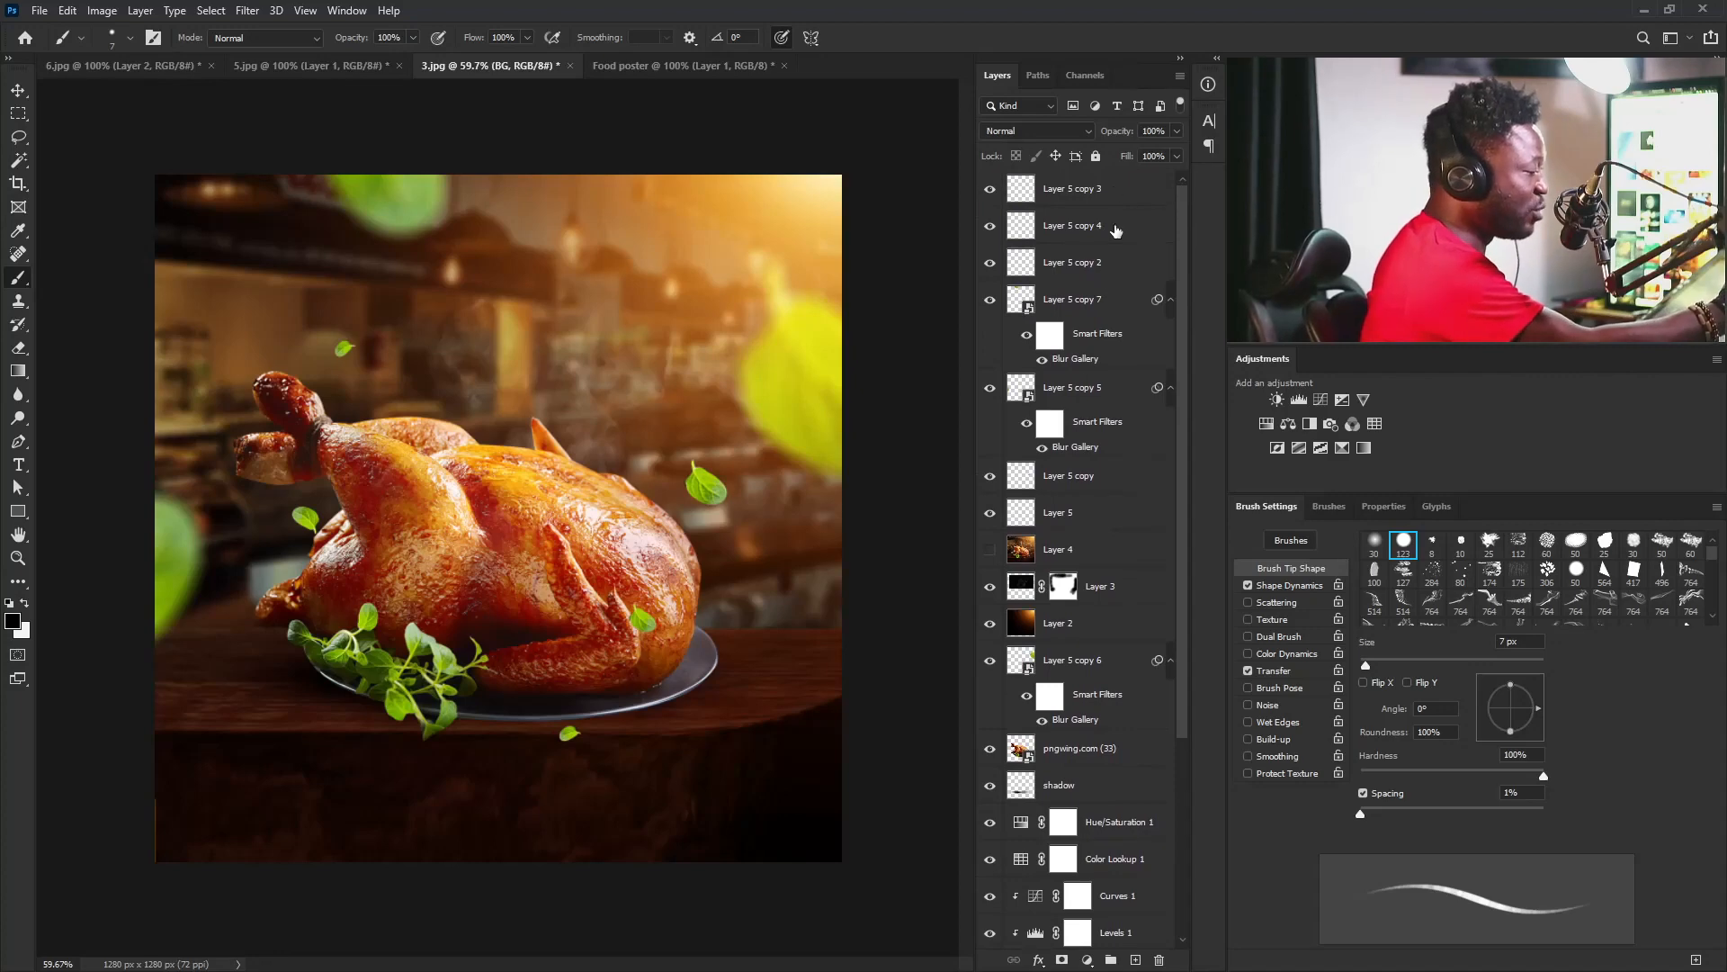
{"action": "key", "text": "ctrl+alt+a"}
{"action": "key", "text": "ctrl+g"}
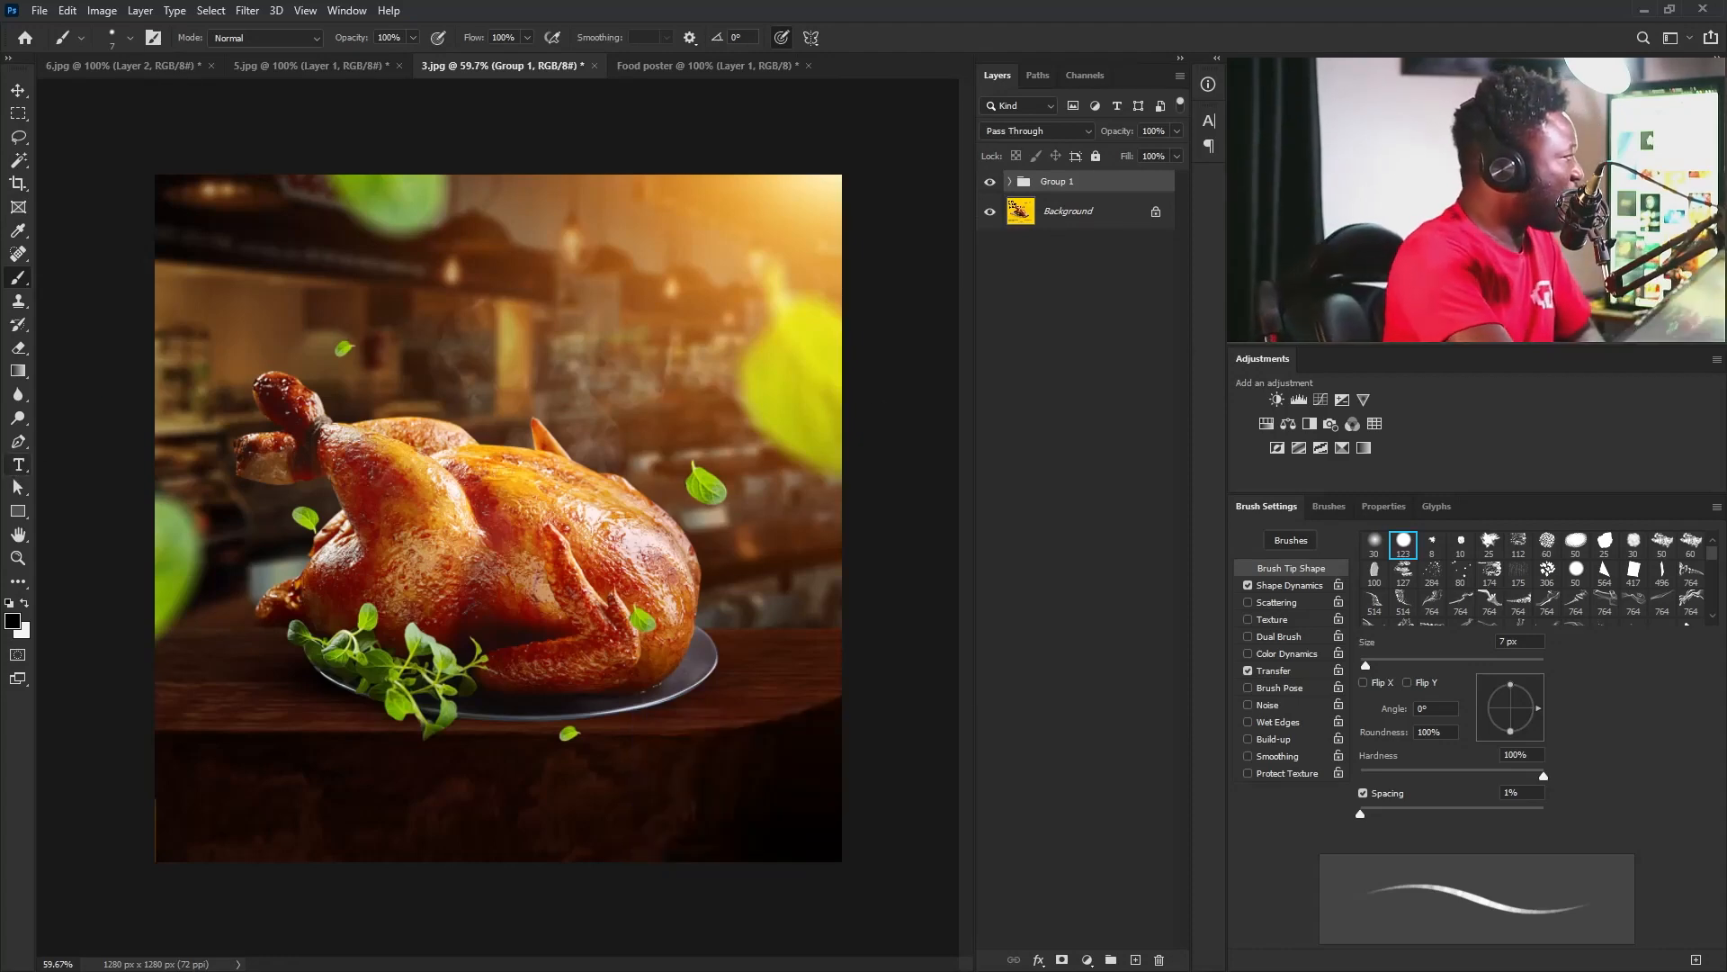
Add a white text layer reading Hot above the chicken and scale it to about 1891%.
{"action": "left_click", "coordinate": [18, 464]}
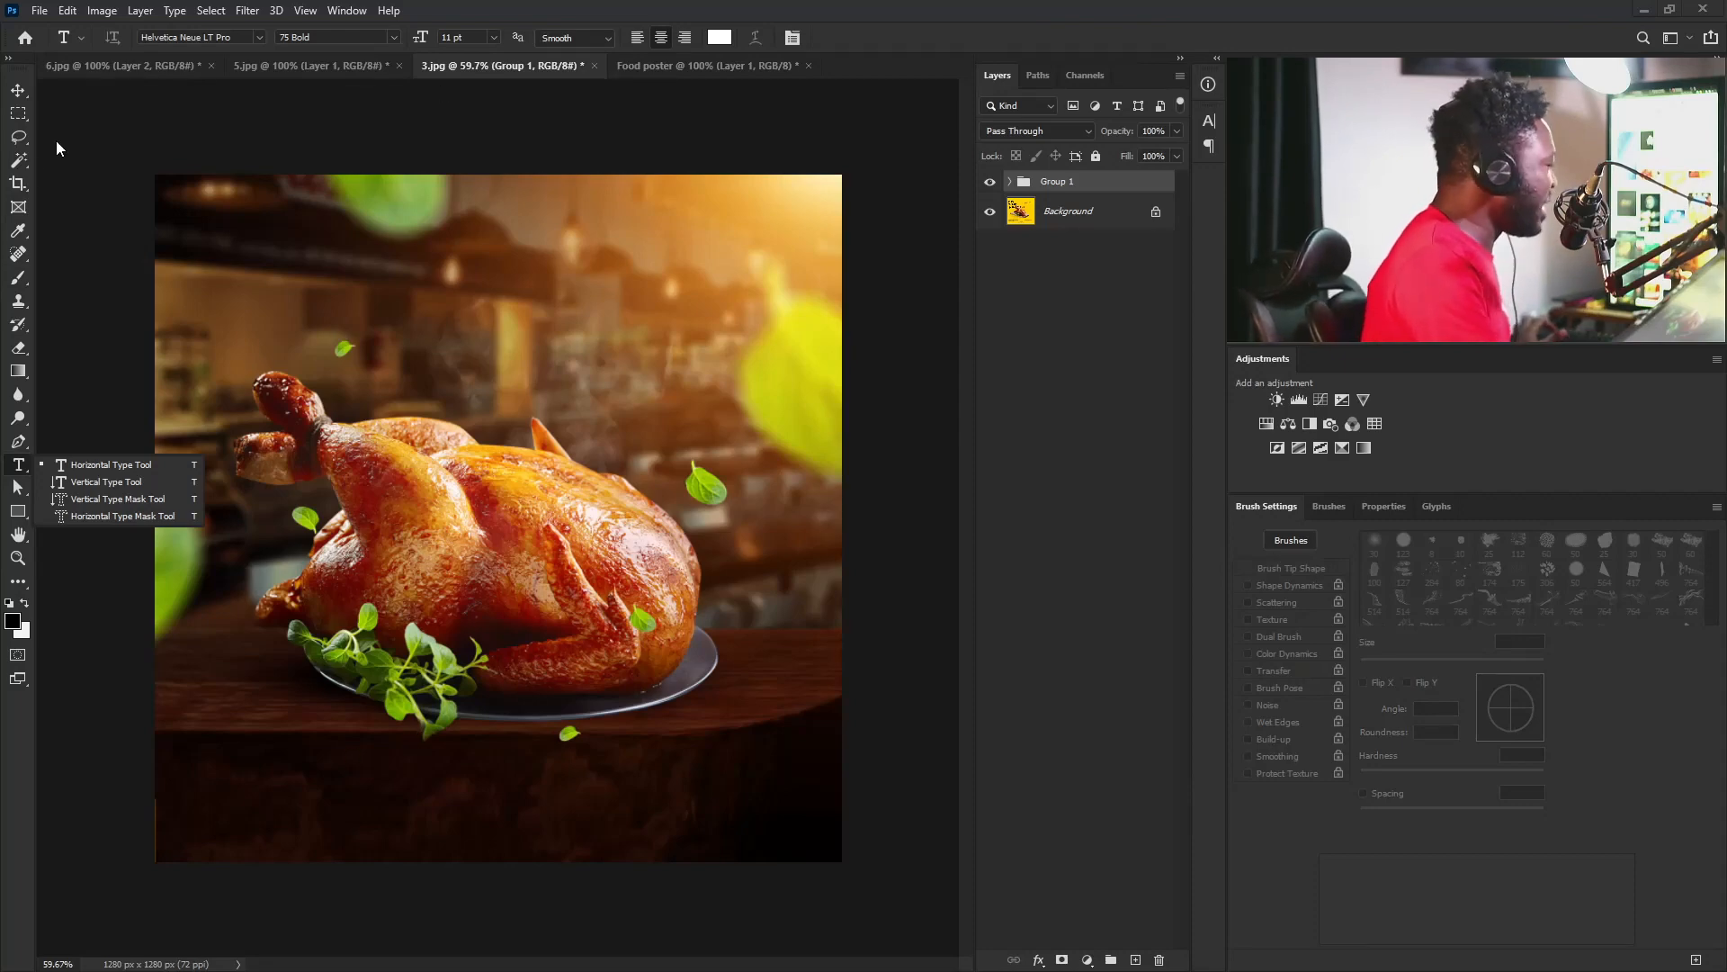
{"action": "left_click", "coordinate": [448, 348]}
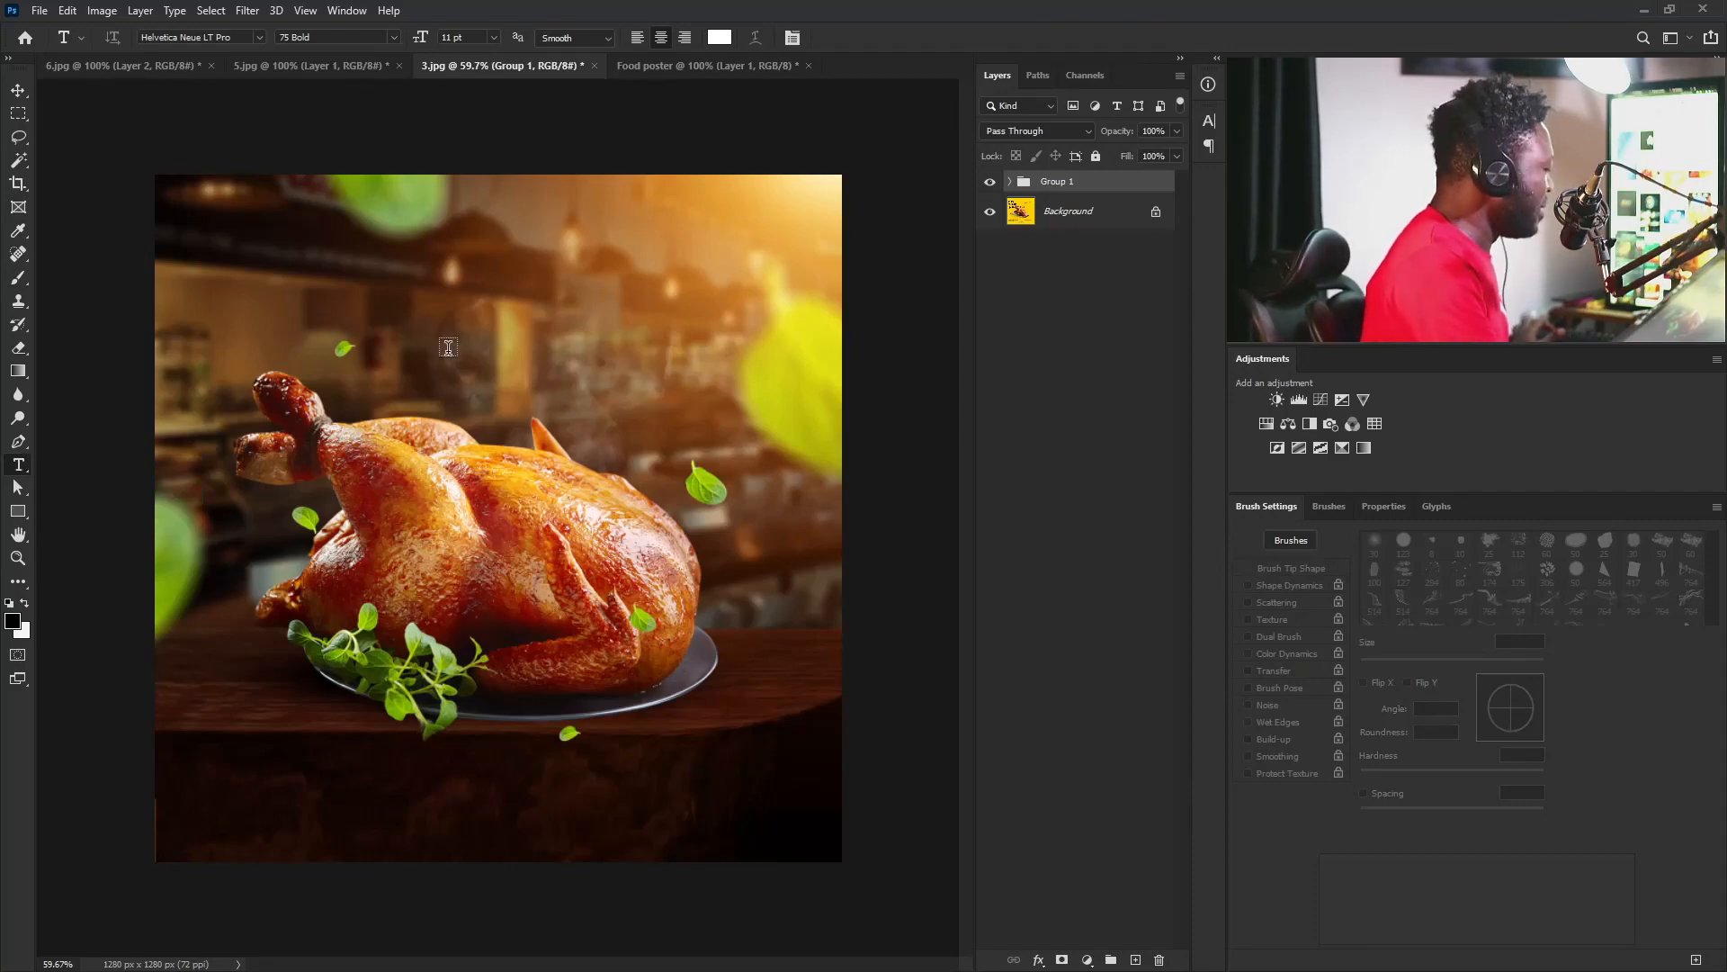
{"action": "left_click", "coordinate": [448, 348]}
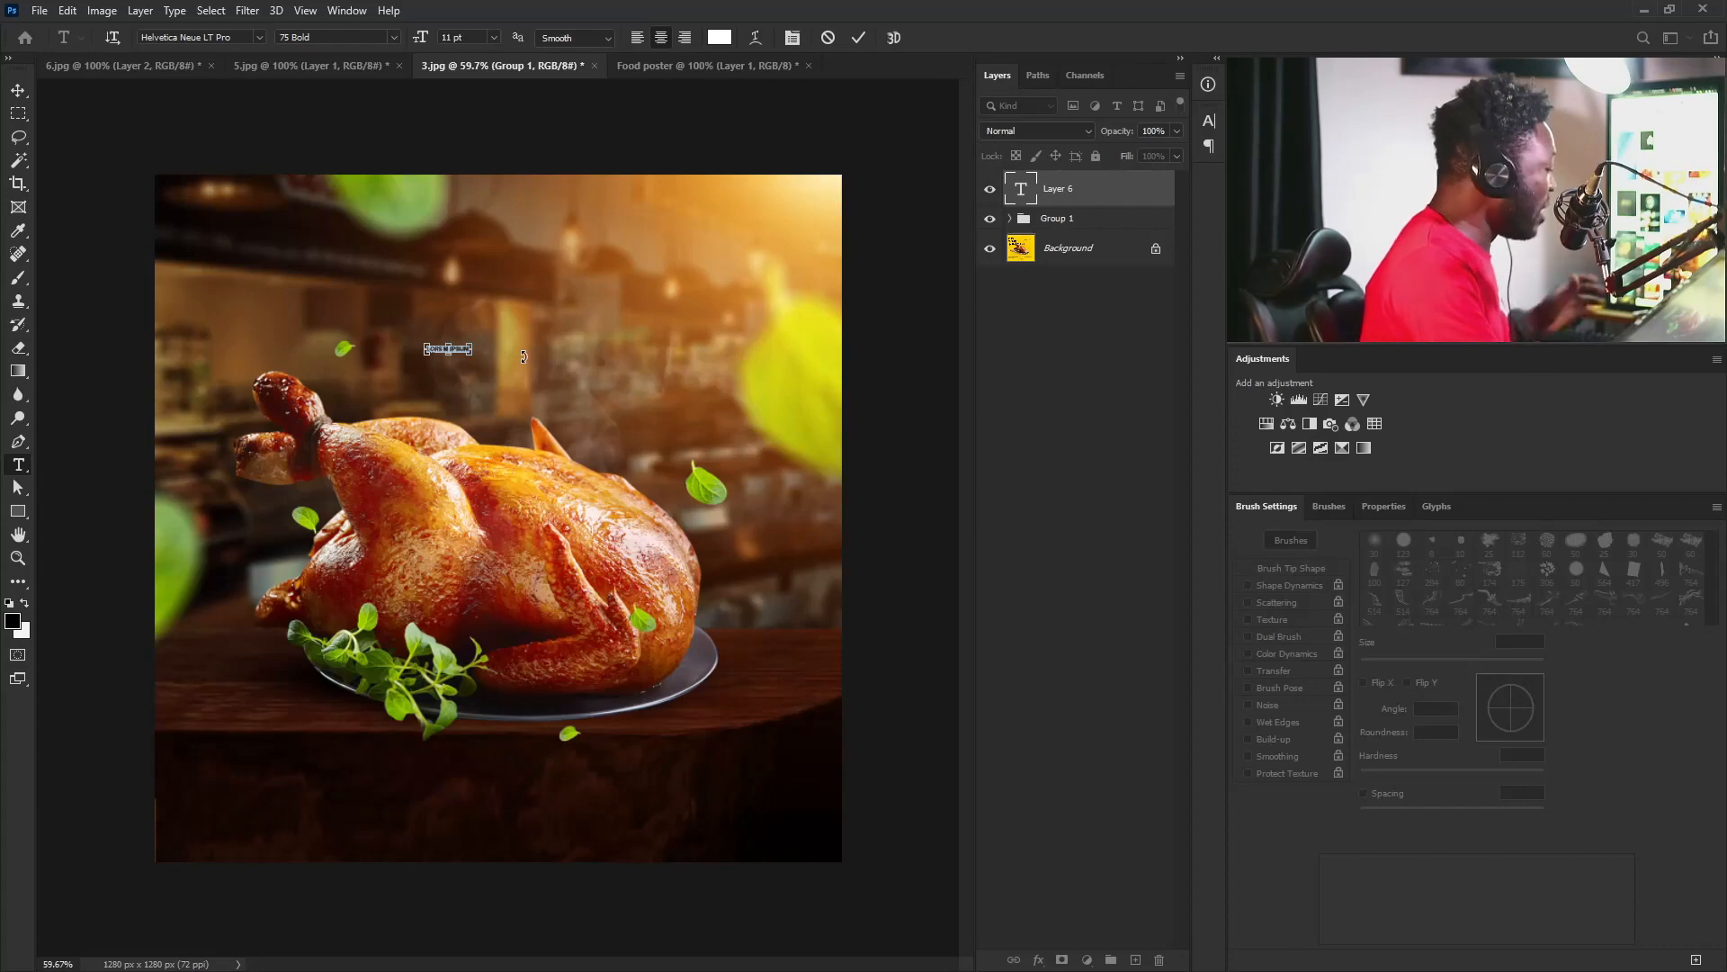
{"action": "type", "text": "Hot"}
{"action": "left_click", "coordinate": [18, 90]}
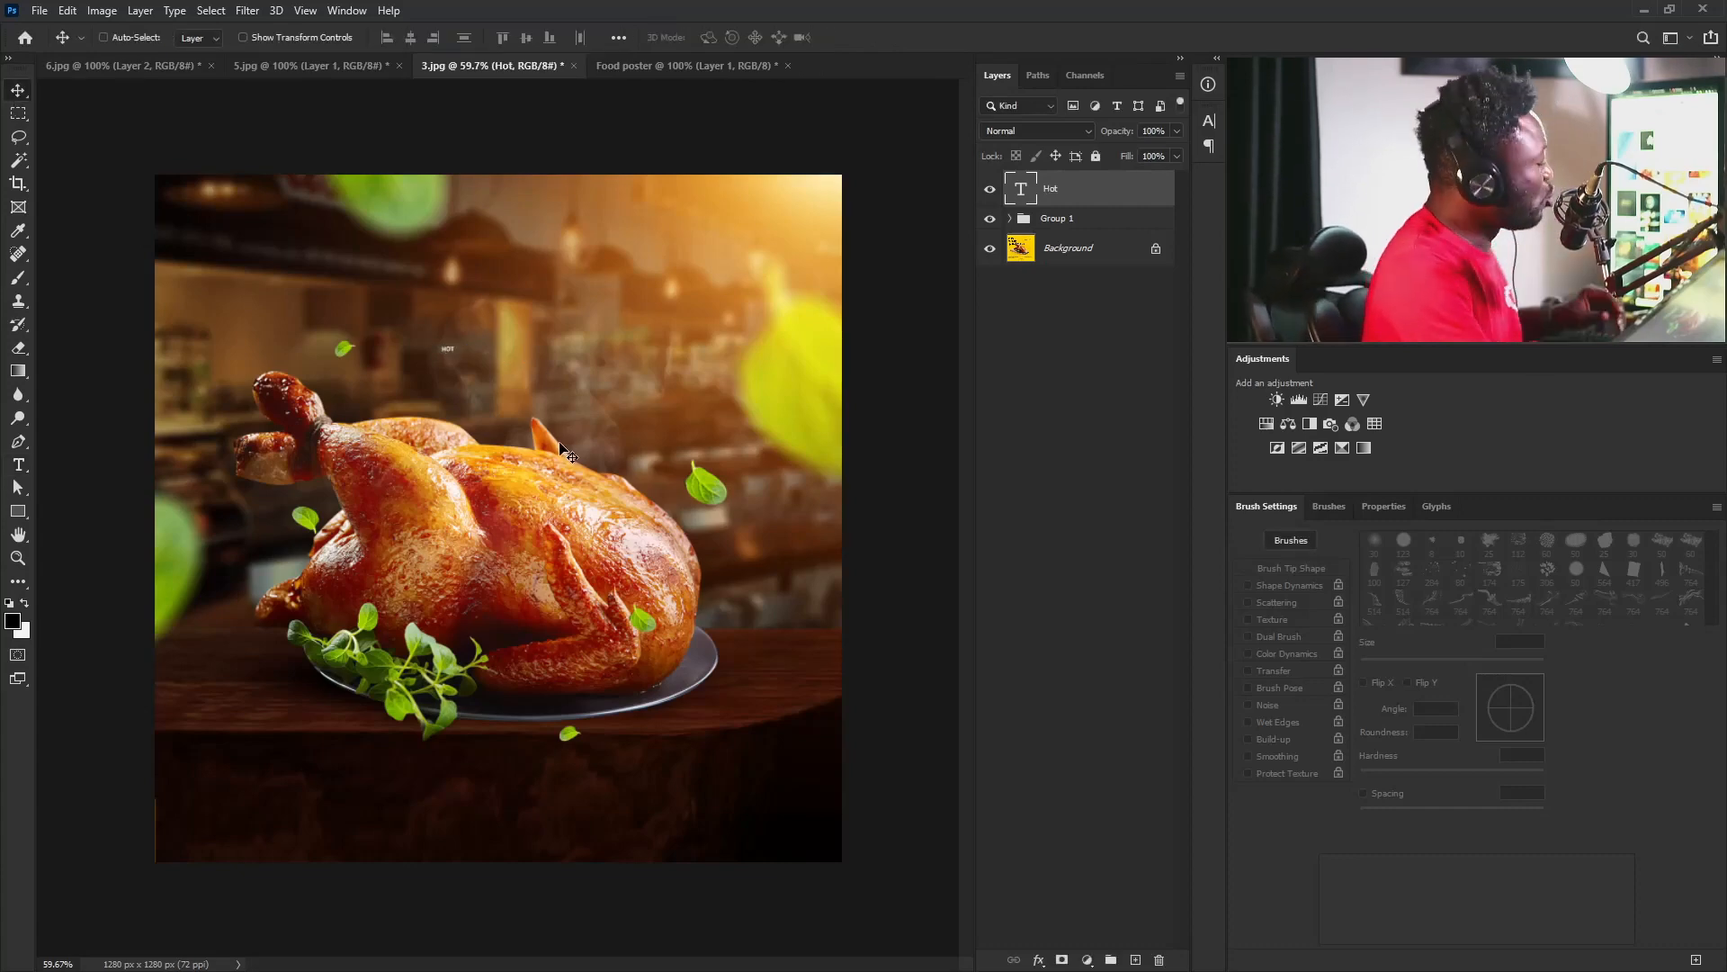
{"action": "key", "text": "ctrl+t"}
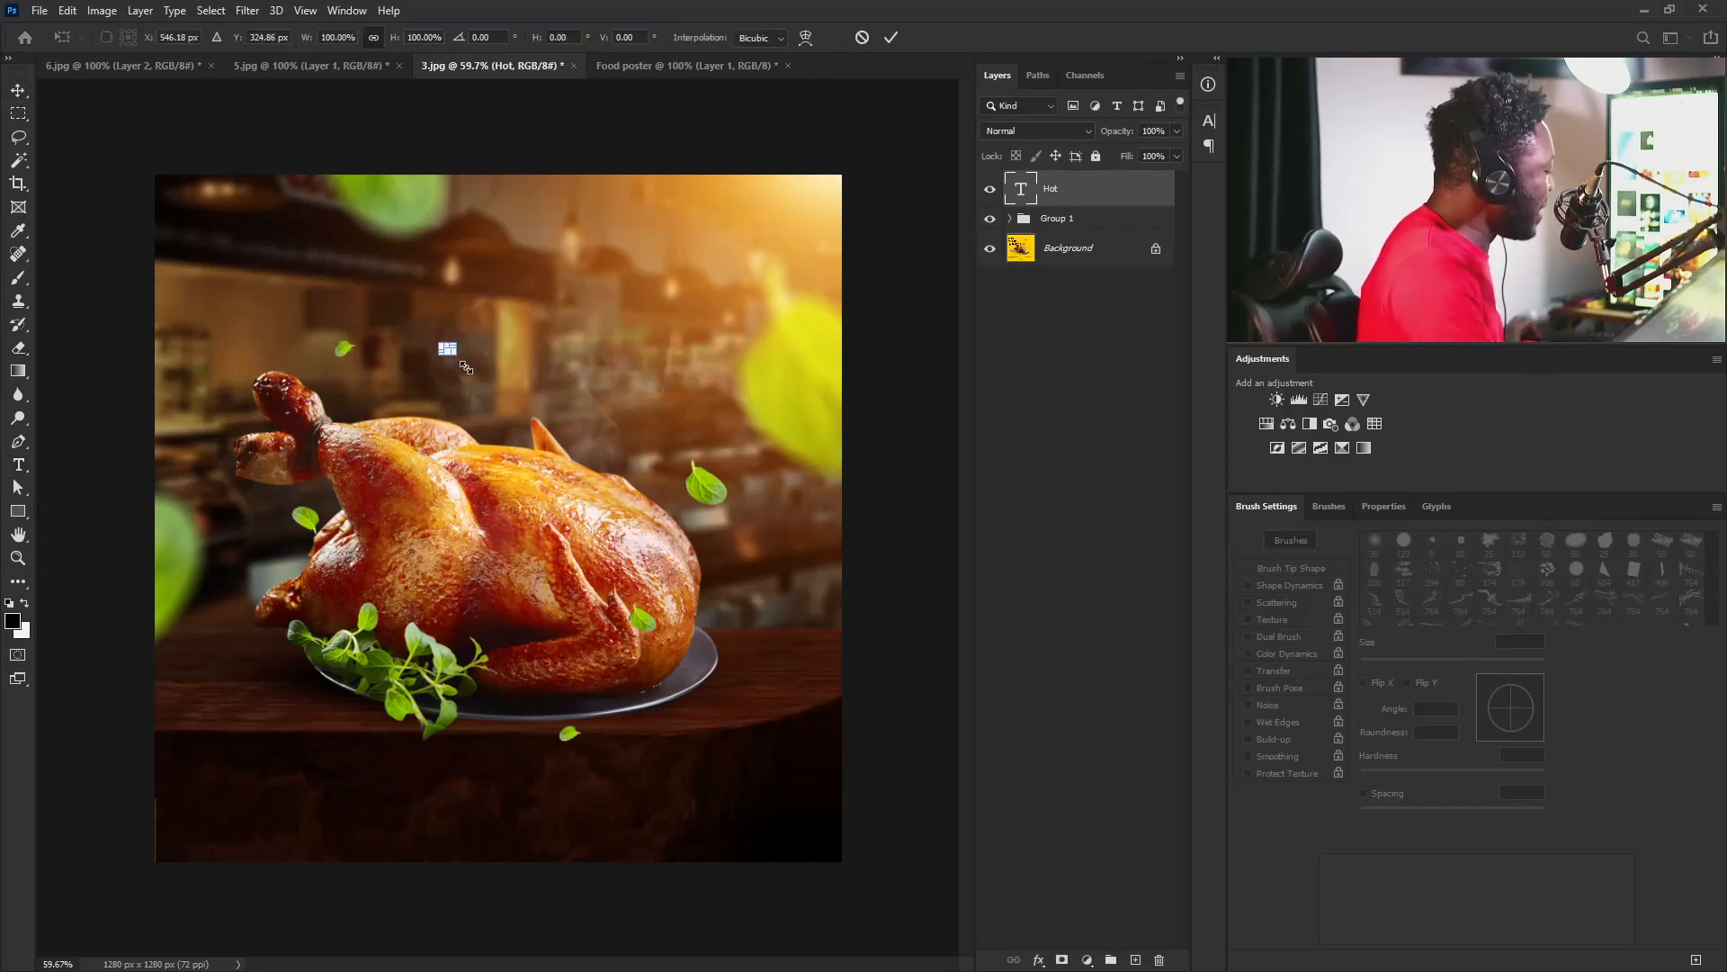
{"action": "left_click_drag", "start_coordinate": [465, 366], "coordinate": [567, 387]}
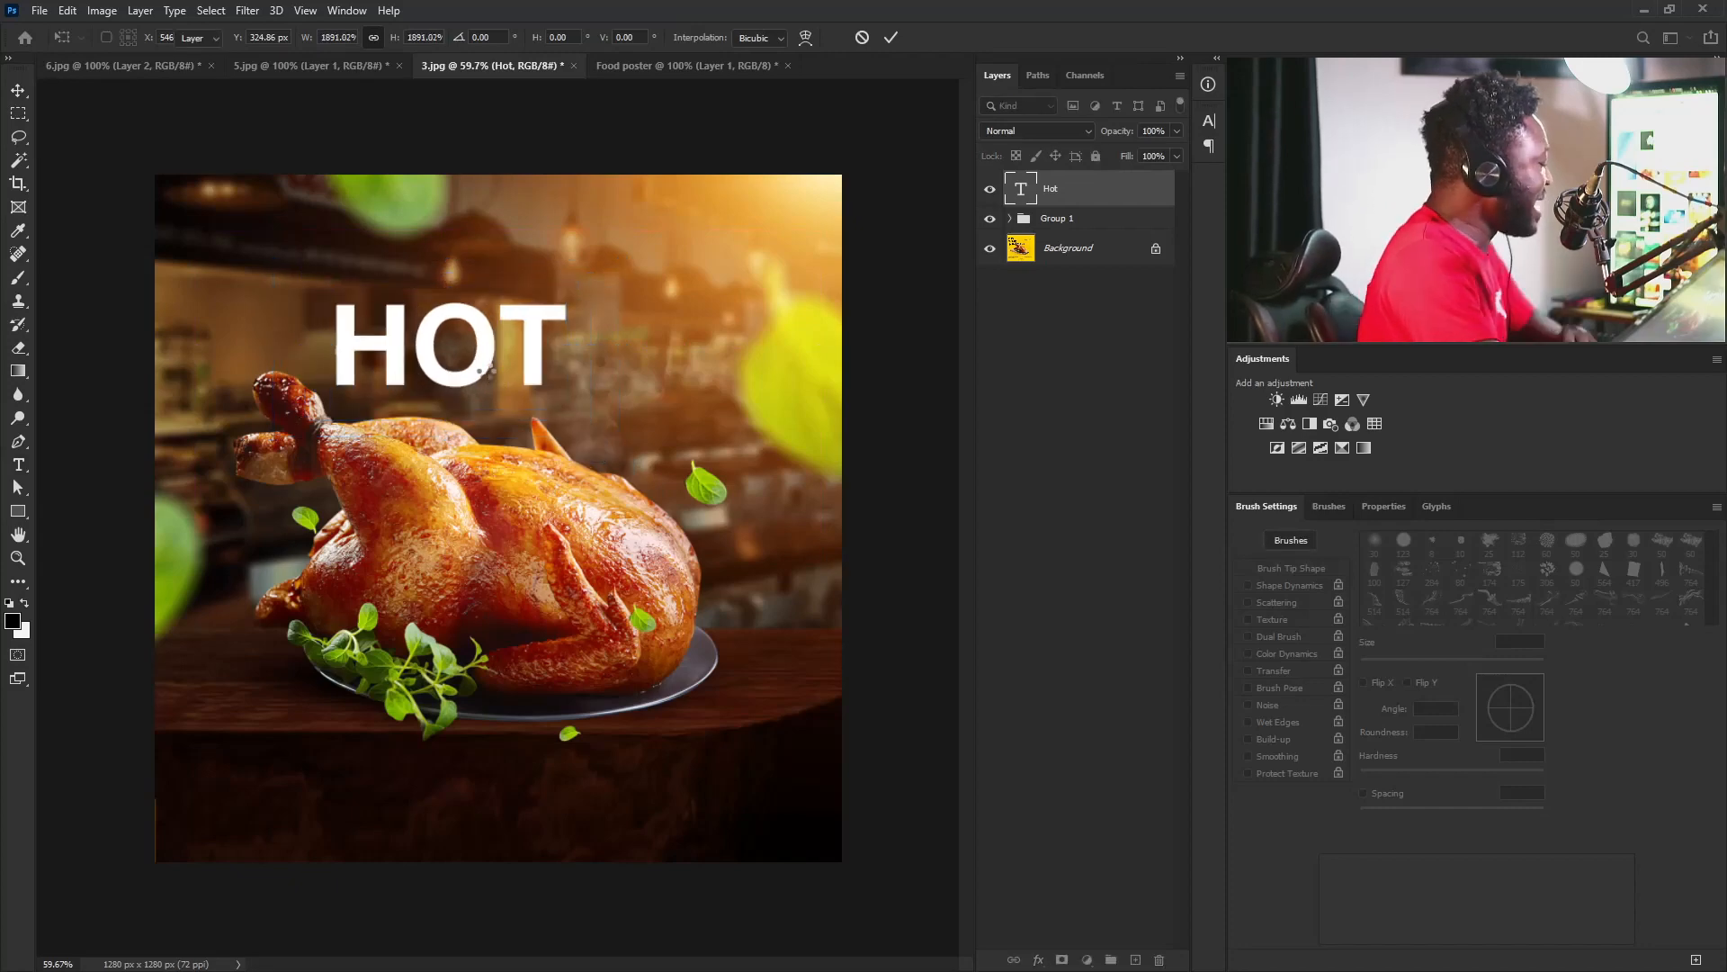
{"action": "key", "text": "Return"}
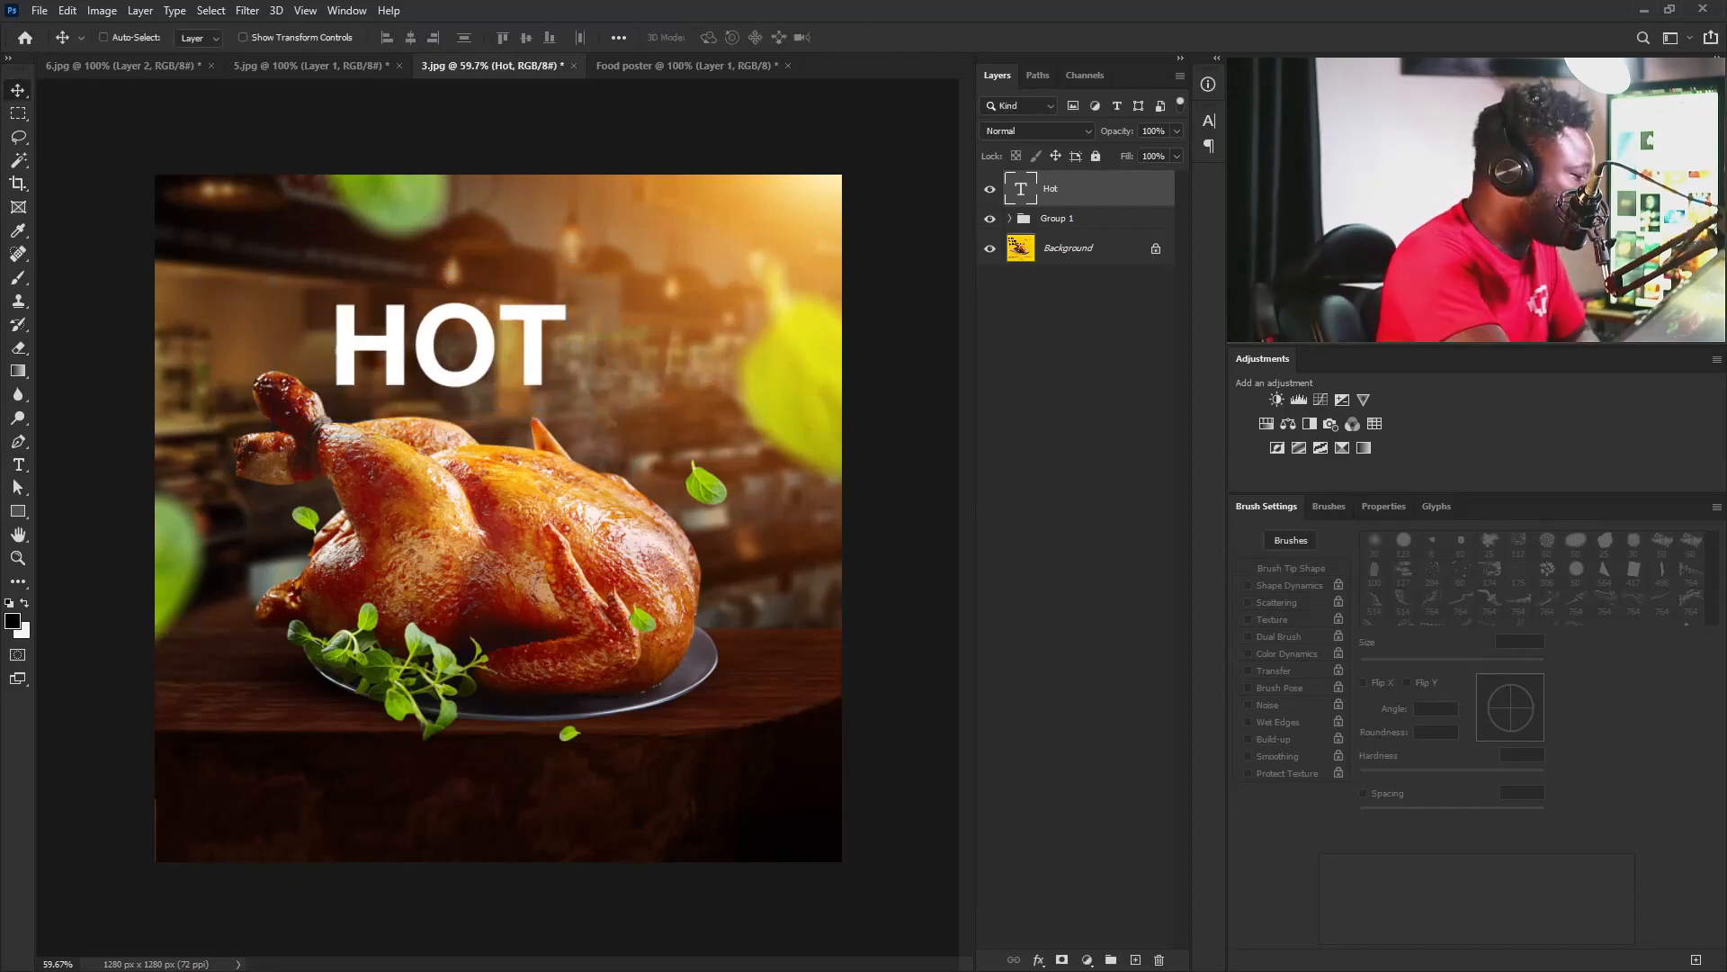
Set the font of the whole Hot text to Nexa Slab Heavy Regular.
{"action": "left_click", "coordinate": [1390, 512]}
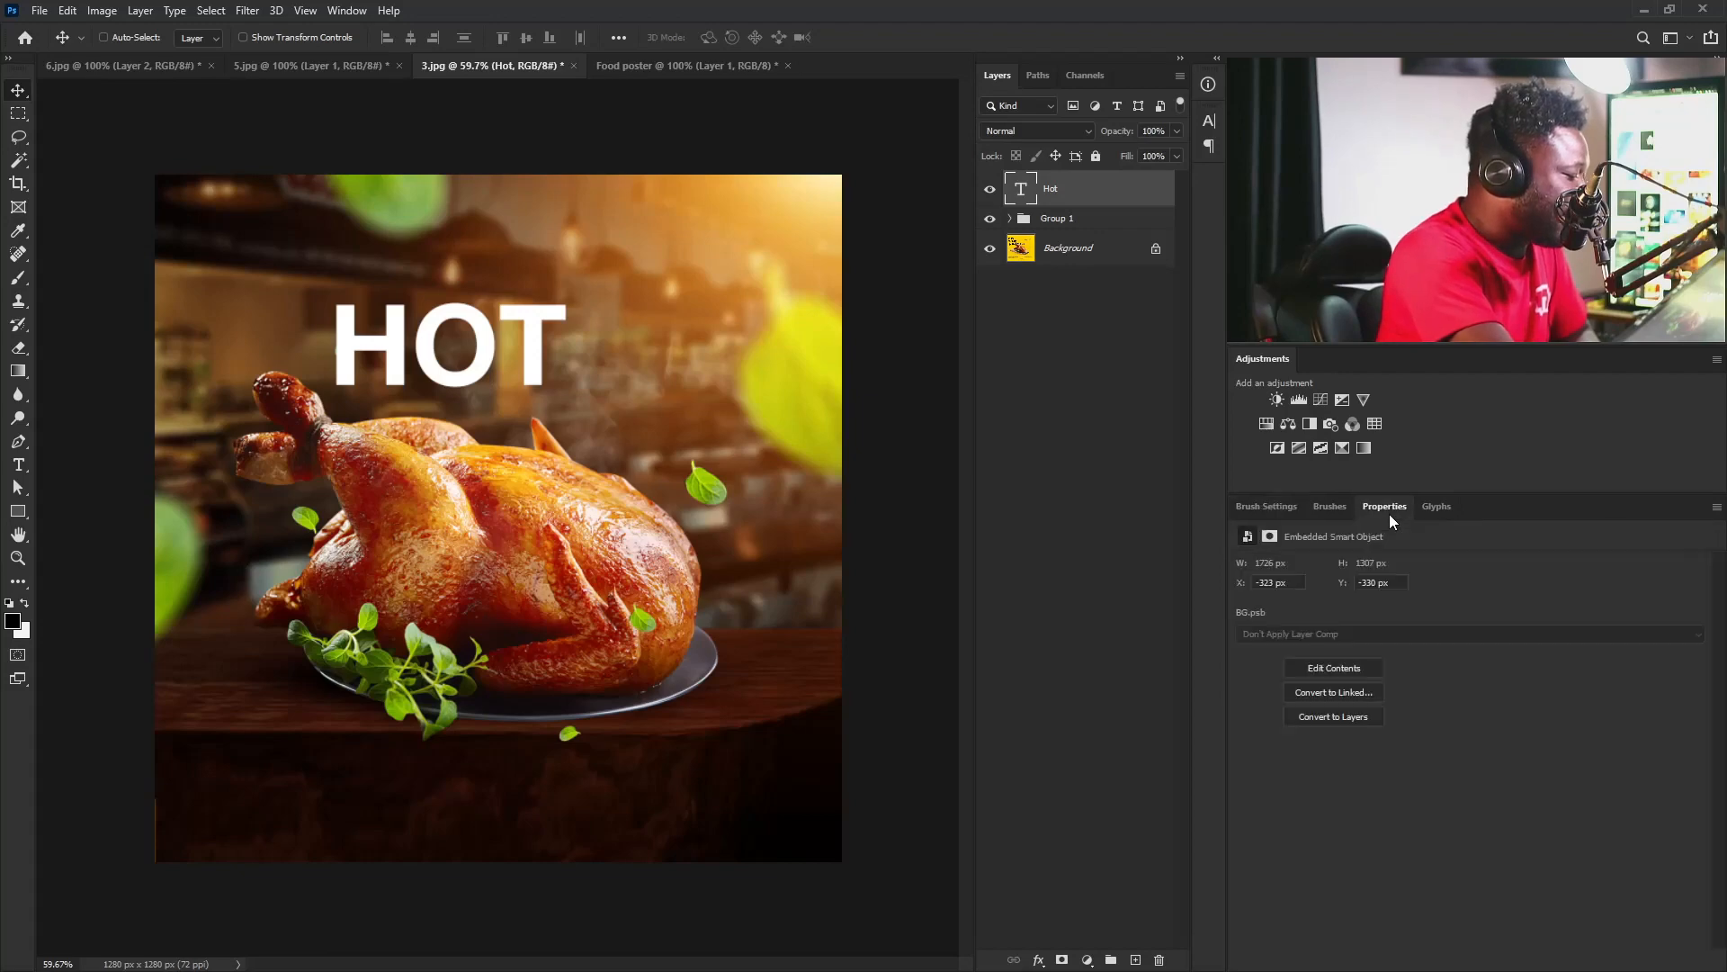
{"action": "left_click", "coordinate": [1029, 193]}
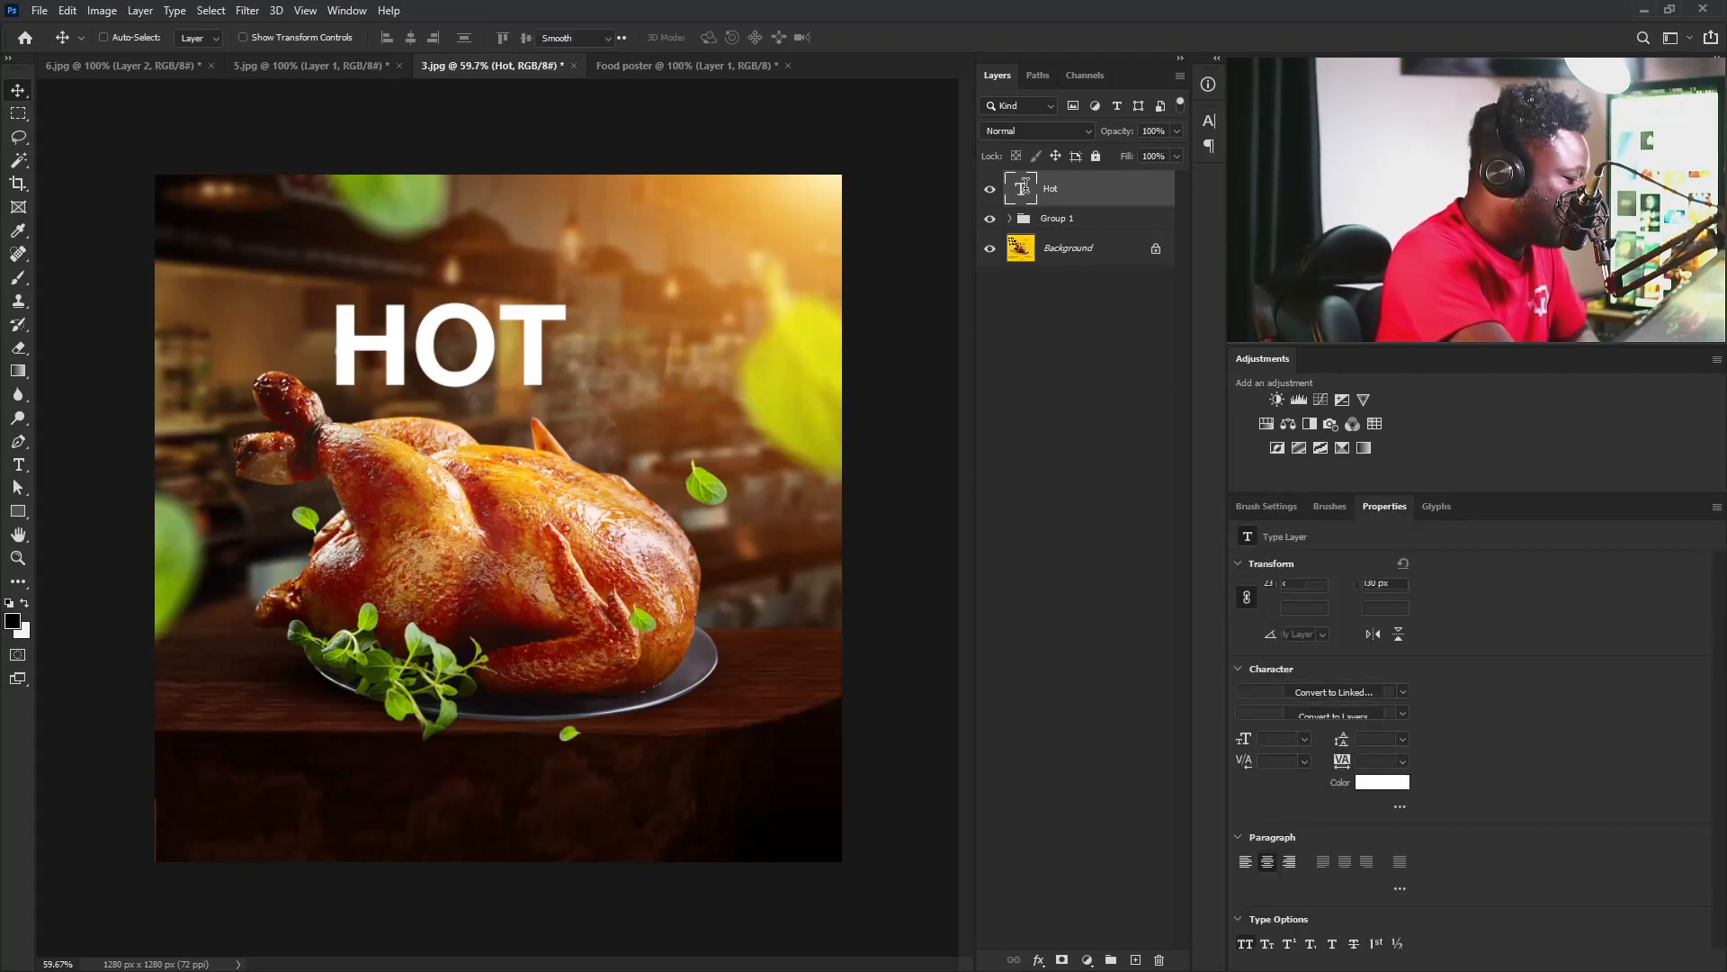
{"action": "double_click", "coordinate": [1025, 186]}
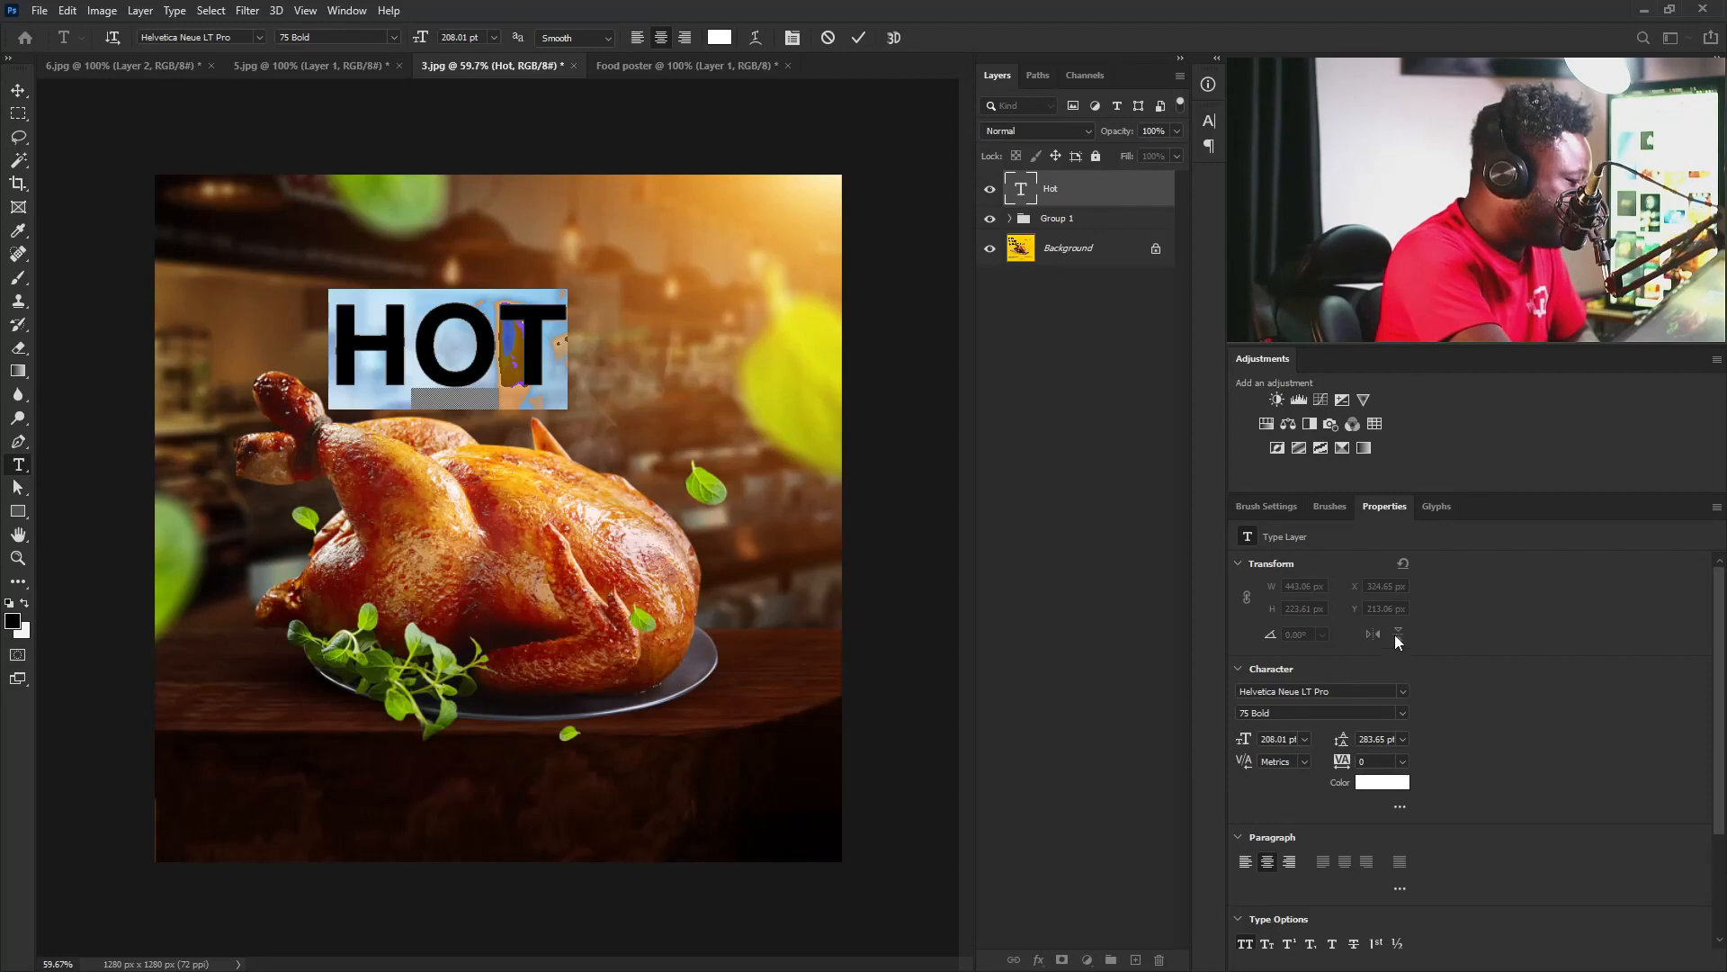
{"action": "left_click", "coordinate": [261, 35]}
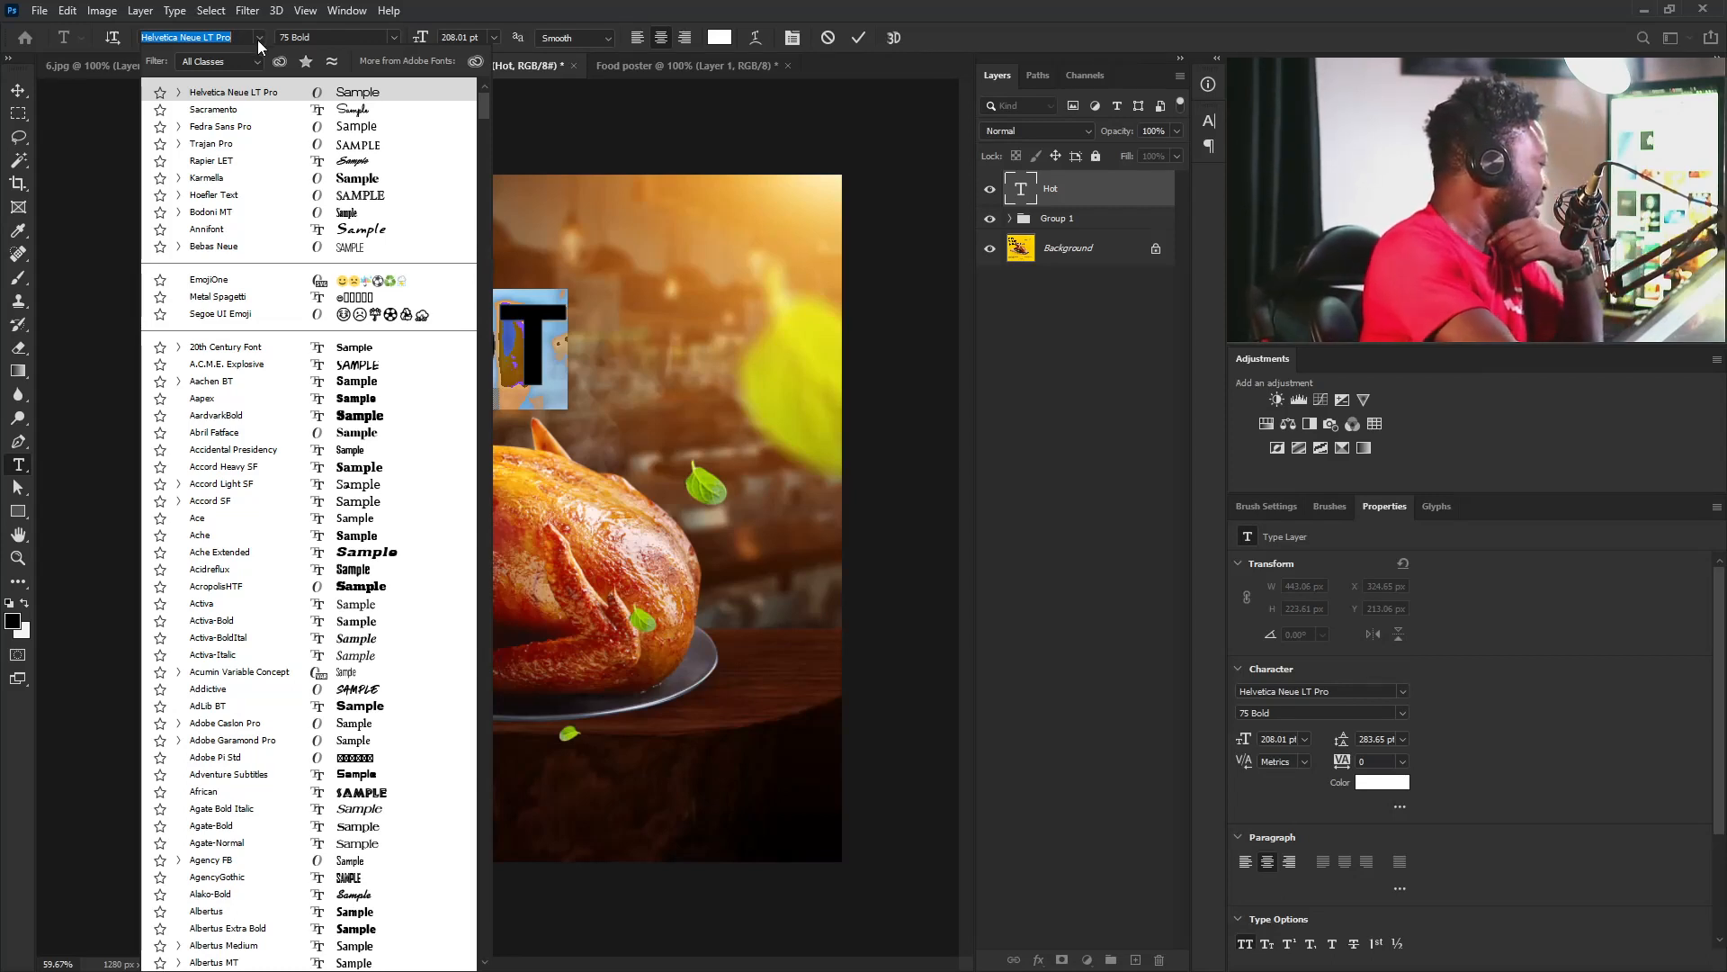
{"action": "scroll", "coordinate": [343, 617], "scroll_direction": "down", "scroll_amount": 5}
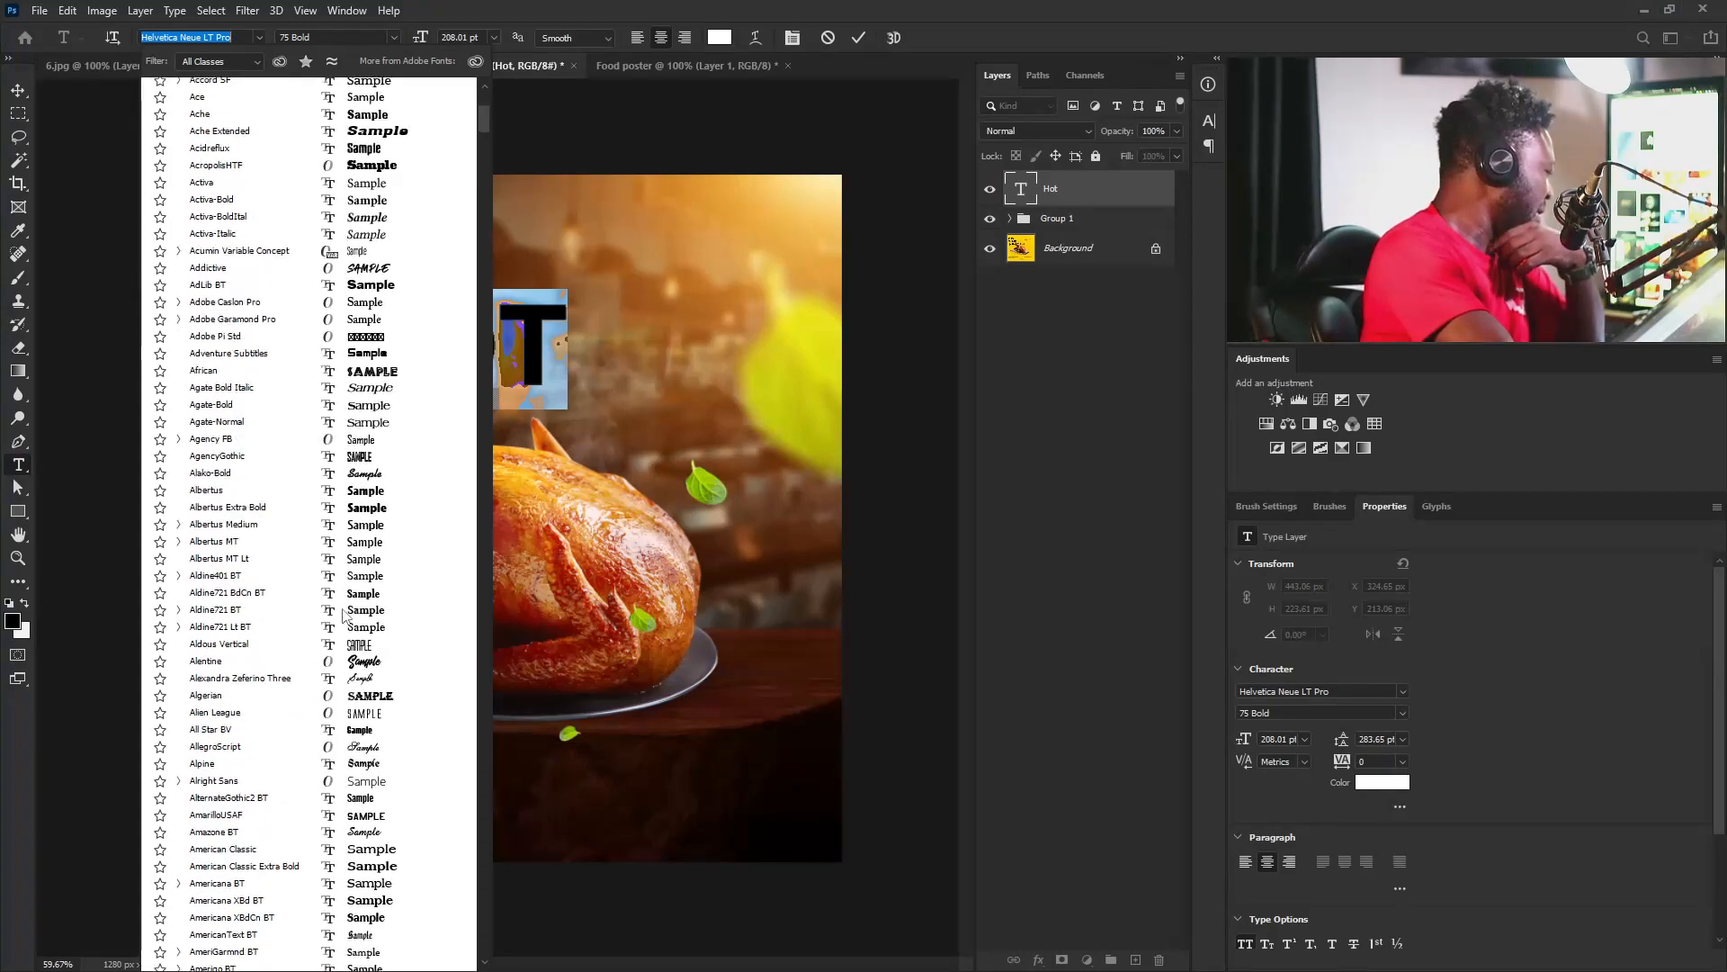
{"action": "scroll", "coordinate": [343, 617], "scroll_direction": "down", "scroll_amount": 7}
{"action": "left_click", "coordinate": [340, 605]}
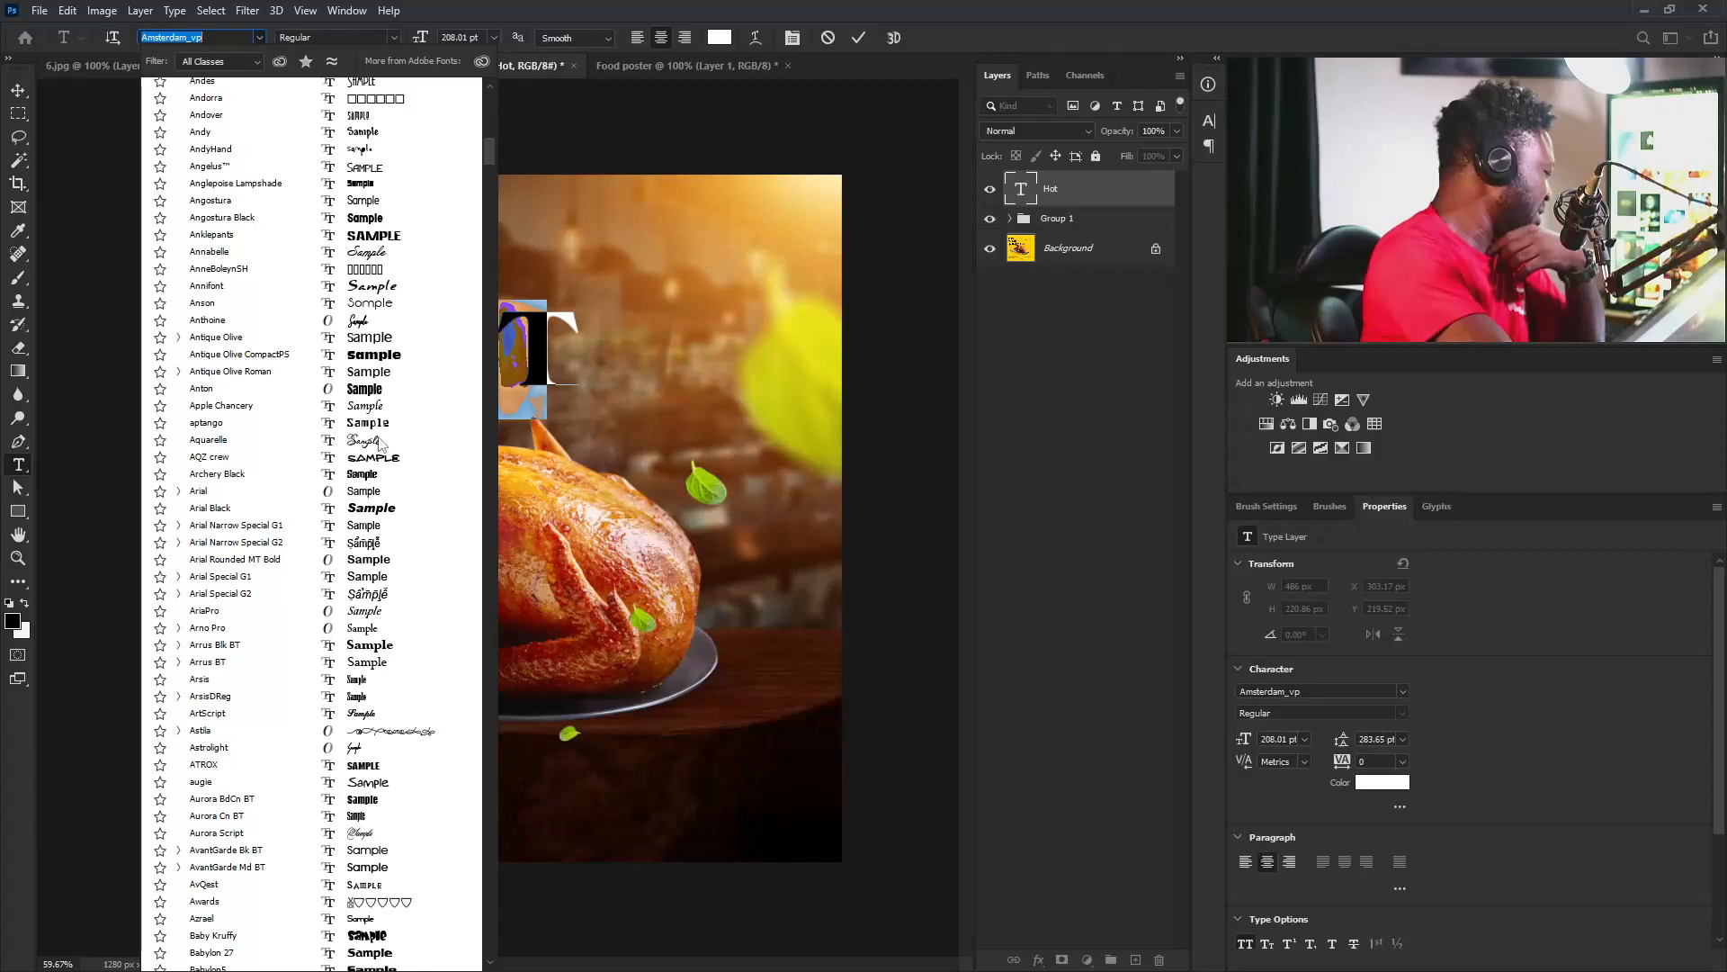
{"action": "scroll", "coordinate": [381, 192], "scroll_direction": "down", "scroll_amount": 8}
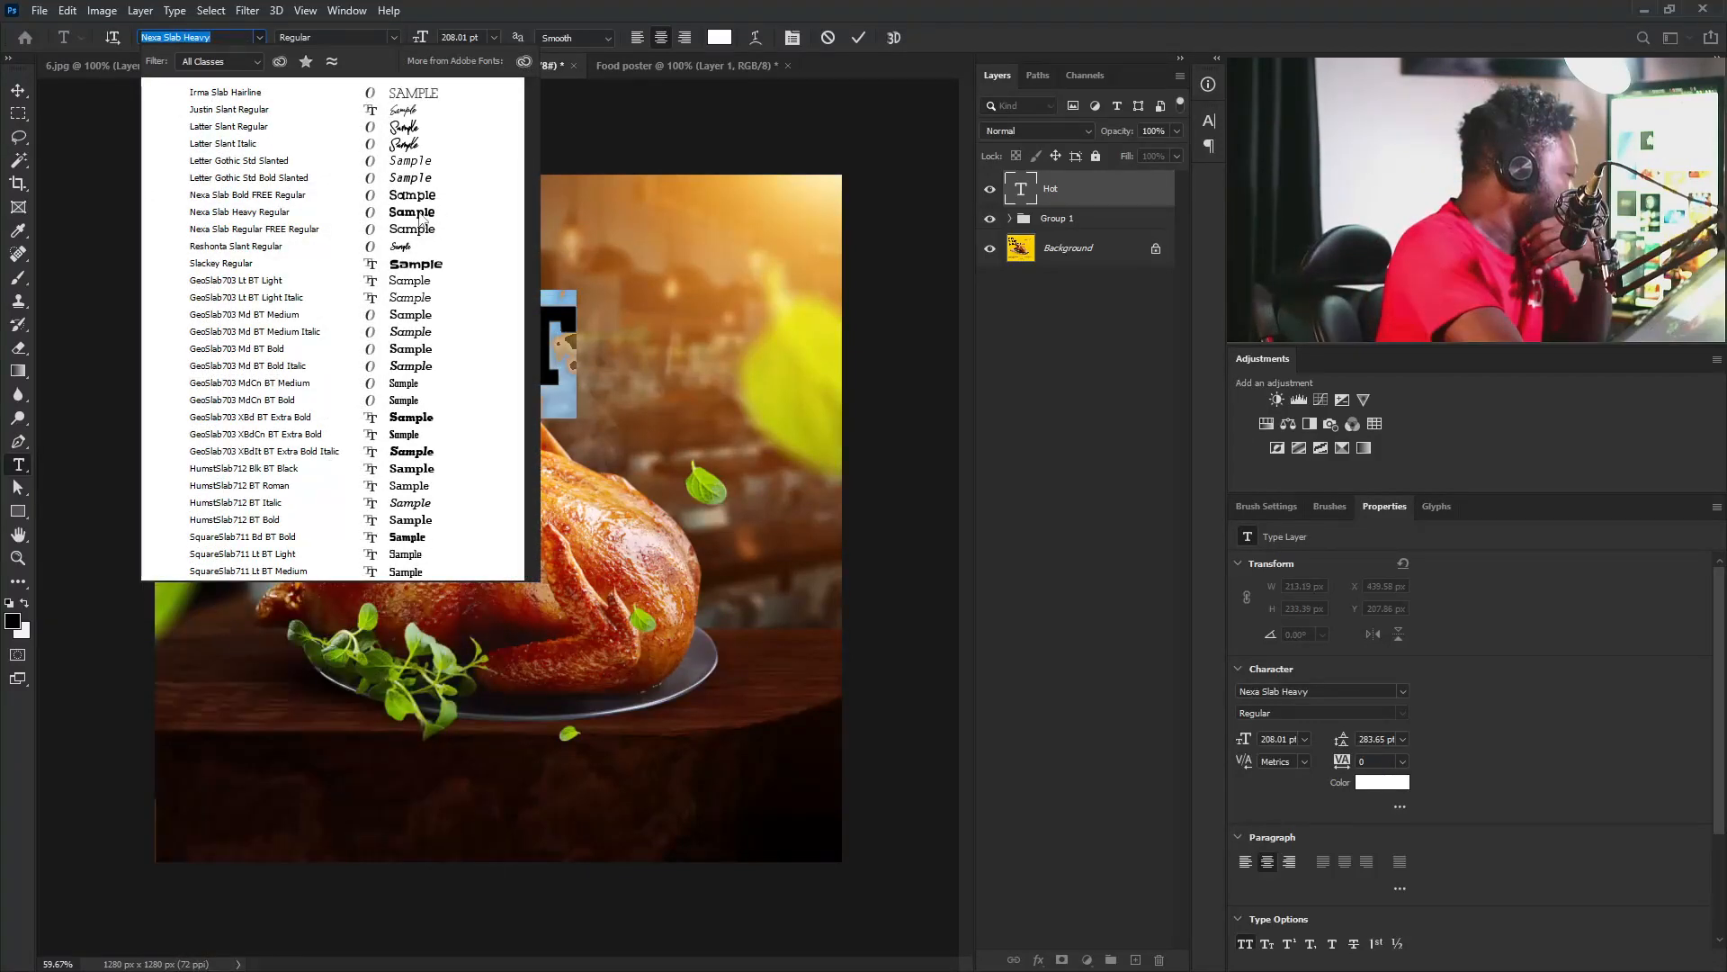
{"action": "left_click", "coordinate": [418, 213]}
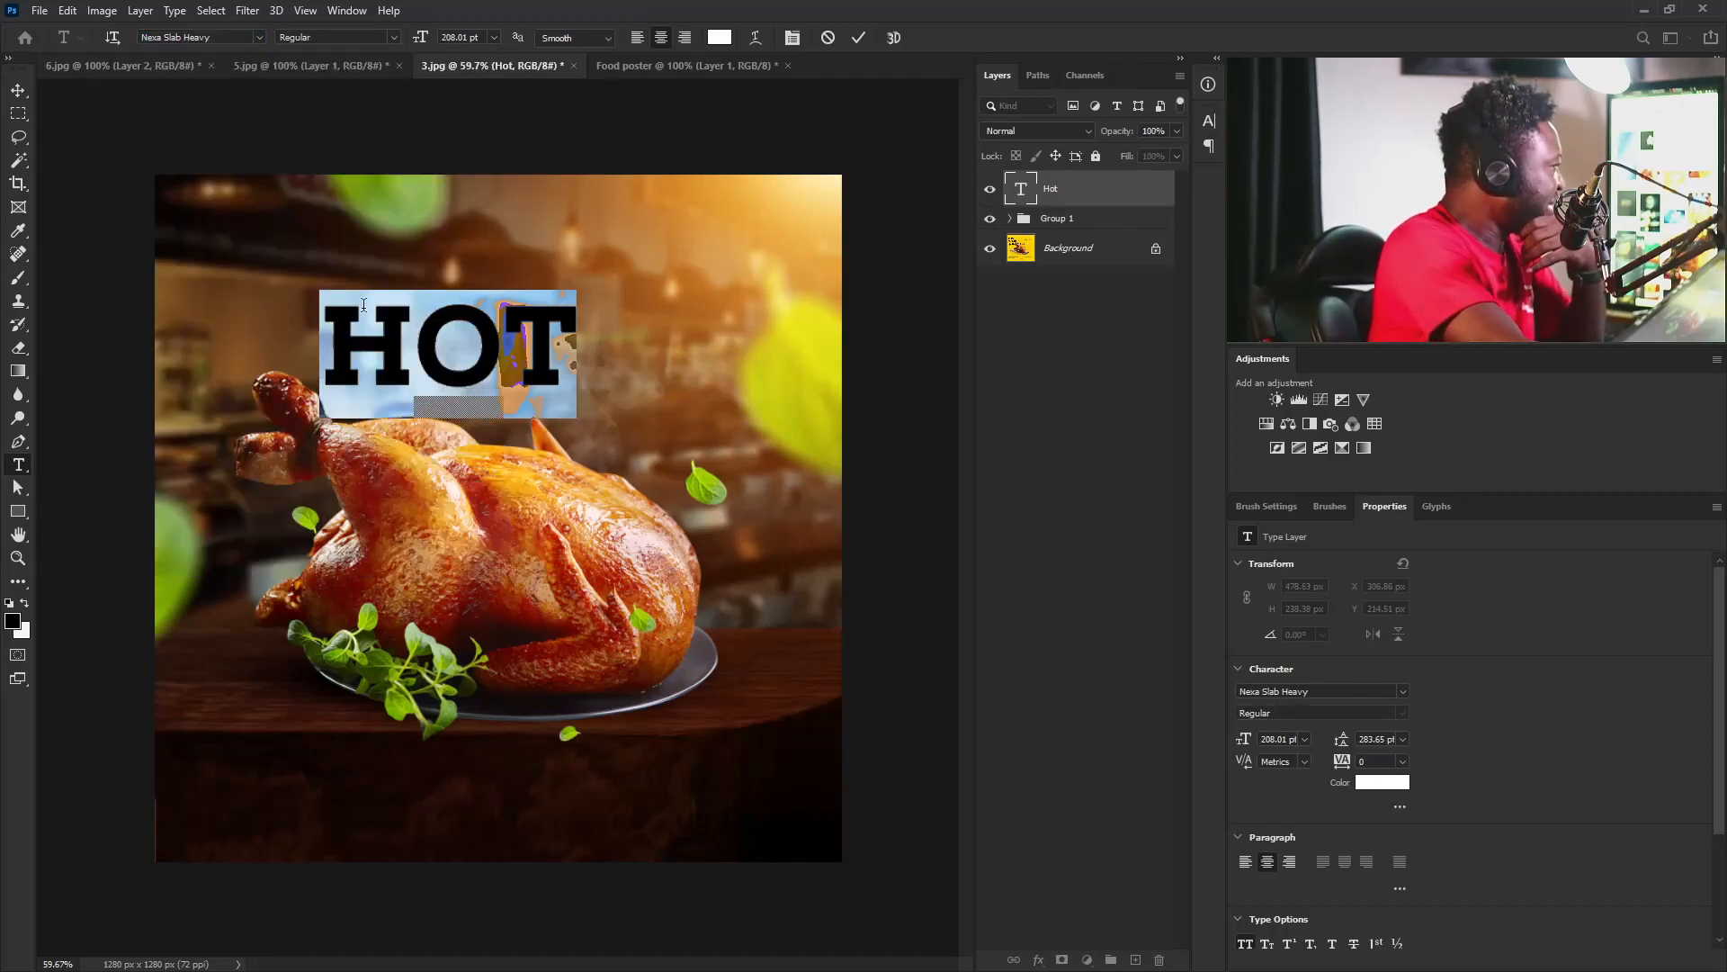
Move the HOT text up and to the right, near the poster's horizontal centre above the chicken.
{"action": "mouse_move", "coordinate": [430, 380]}
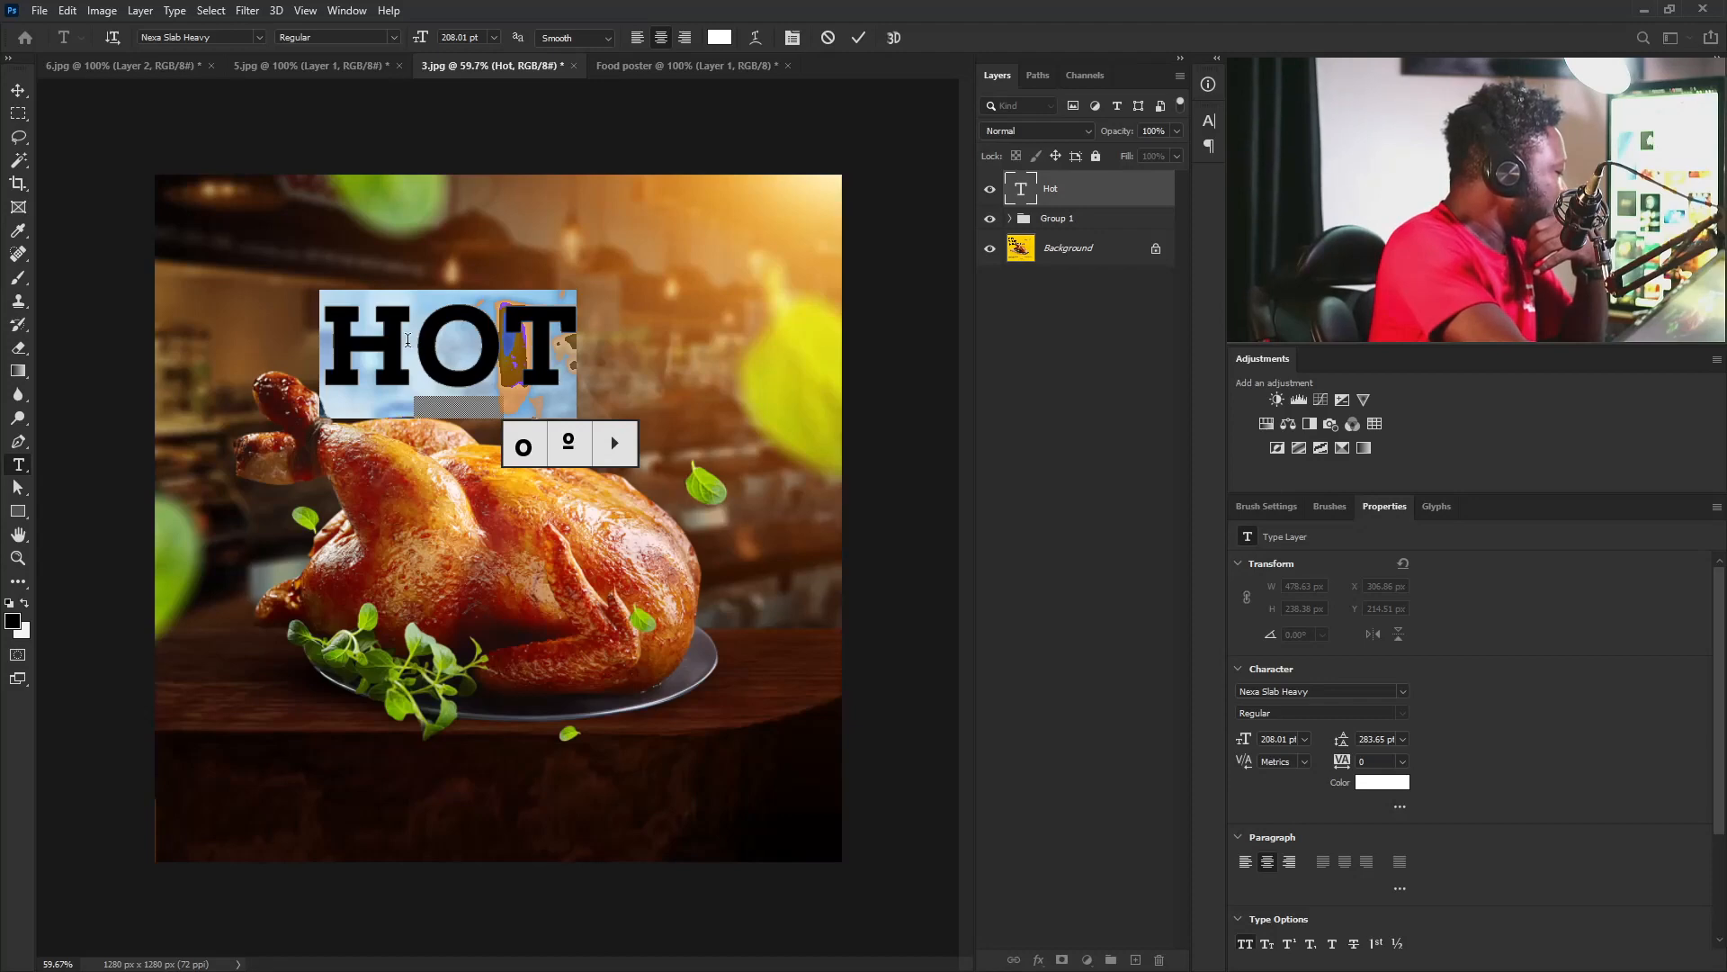
{"action": "left_click", "coordinate": [417, 320]}
{"action": "left_click", "coordinate": [16, 92]}
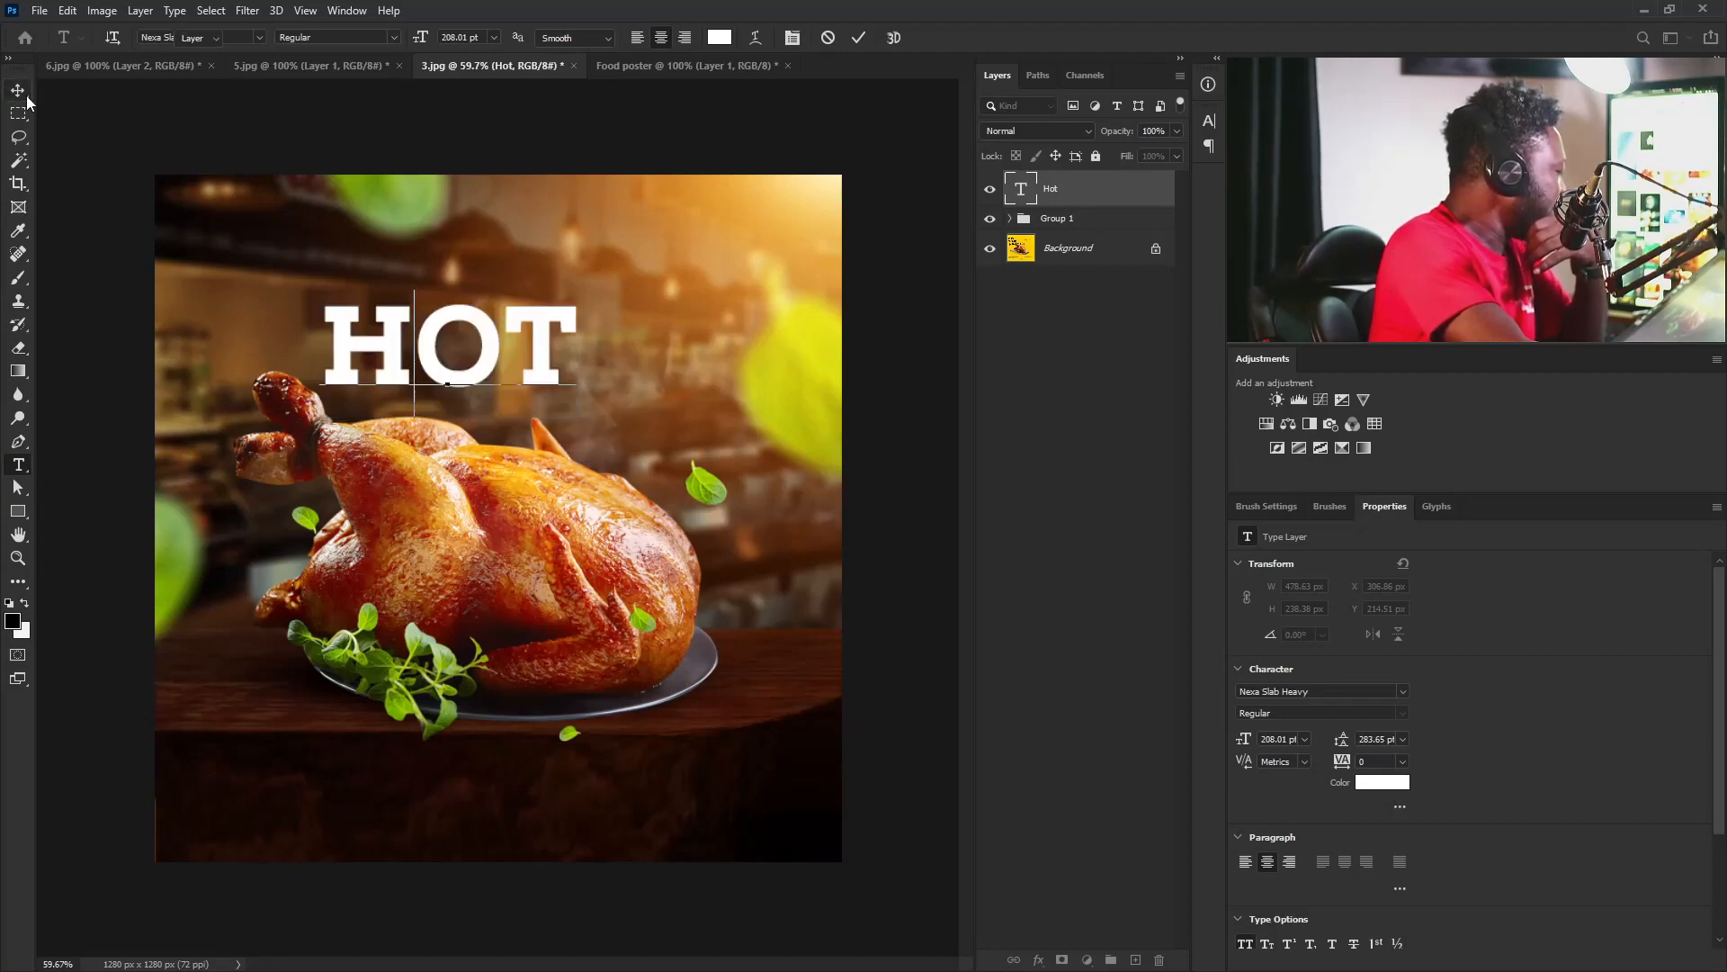
{"action": "left_click_drag", "start_coordinate": [403, 331], "coordinate": [483, 307]}
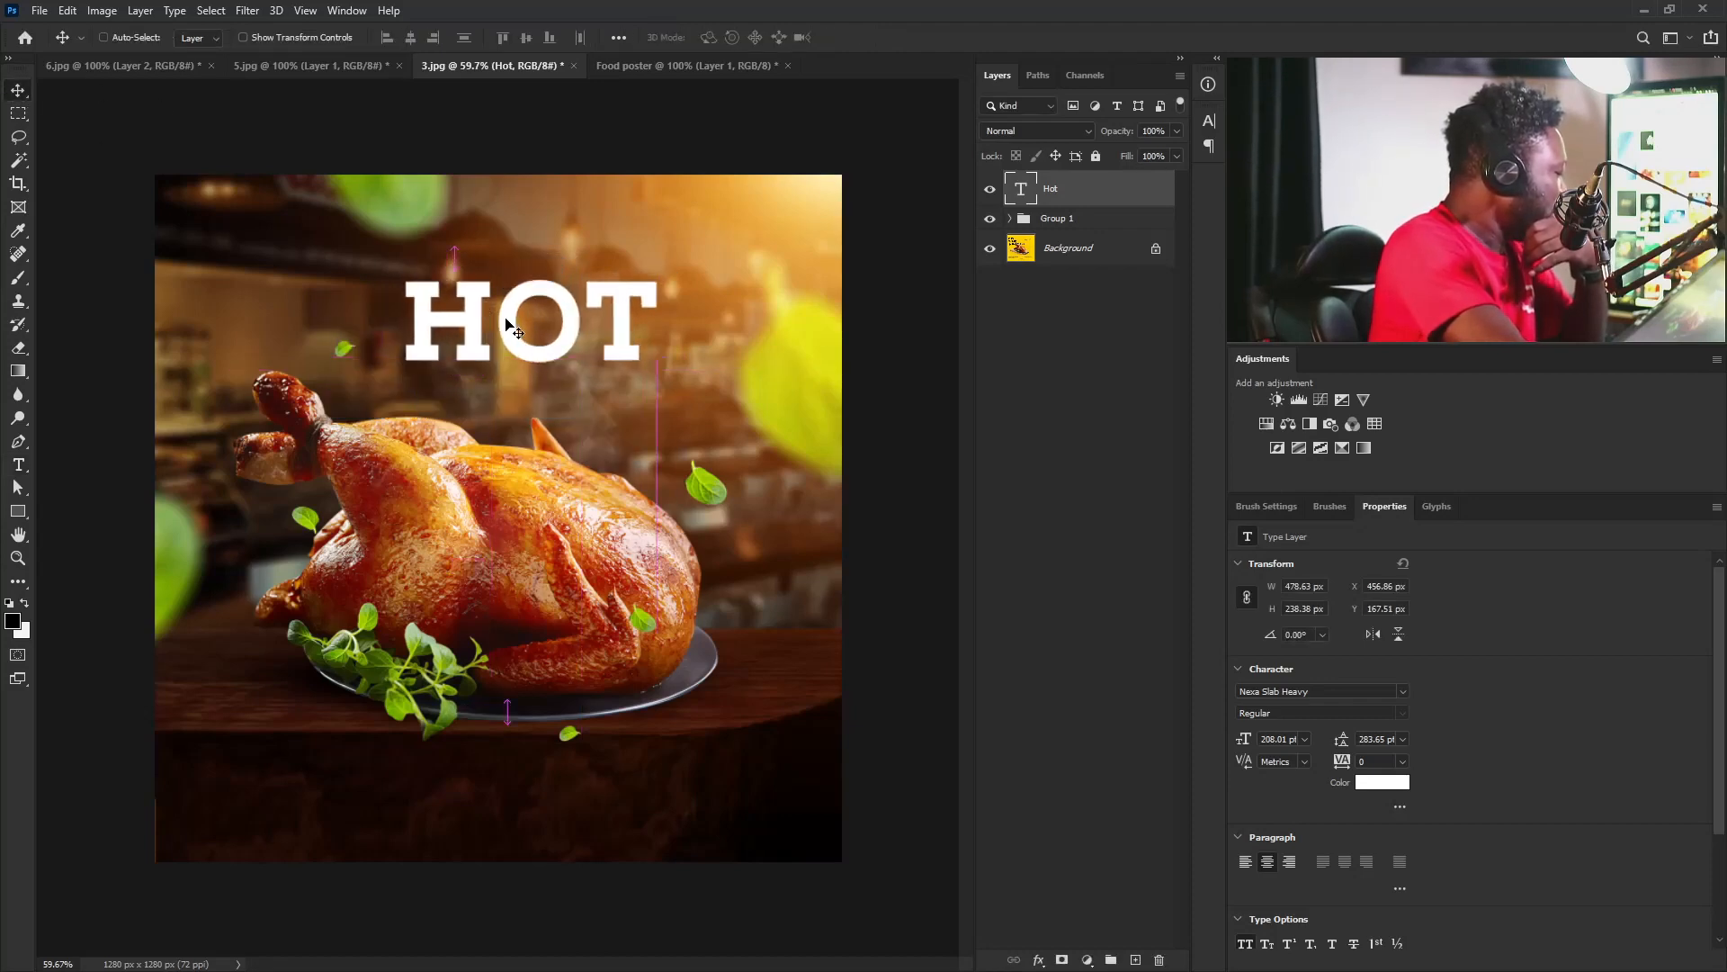
Duplicate the Hot text layer three times and hide the topmost copy.
{"action": "key", "text": "ctrl"}
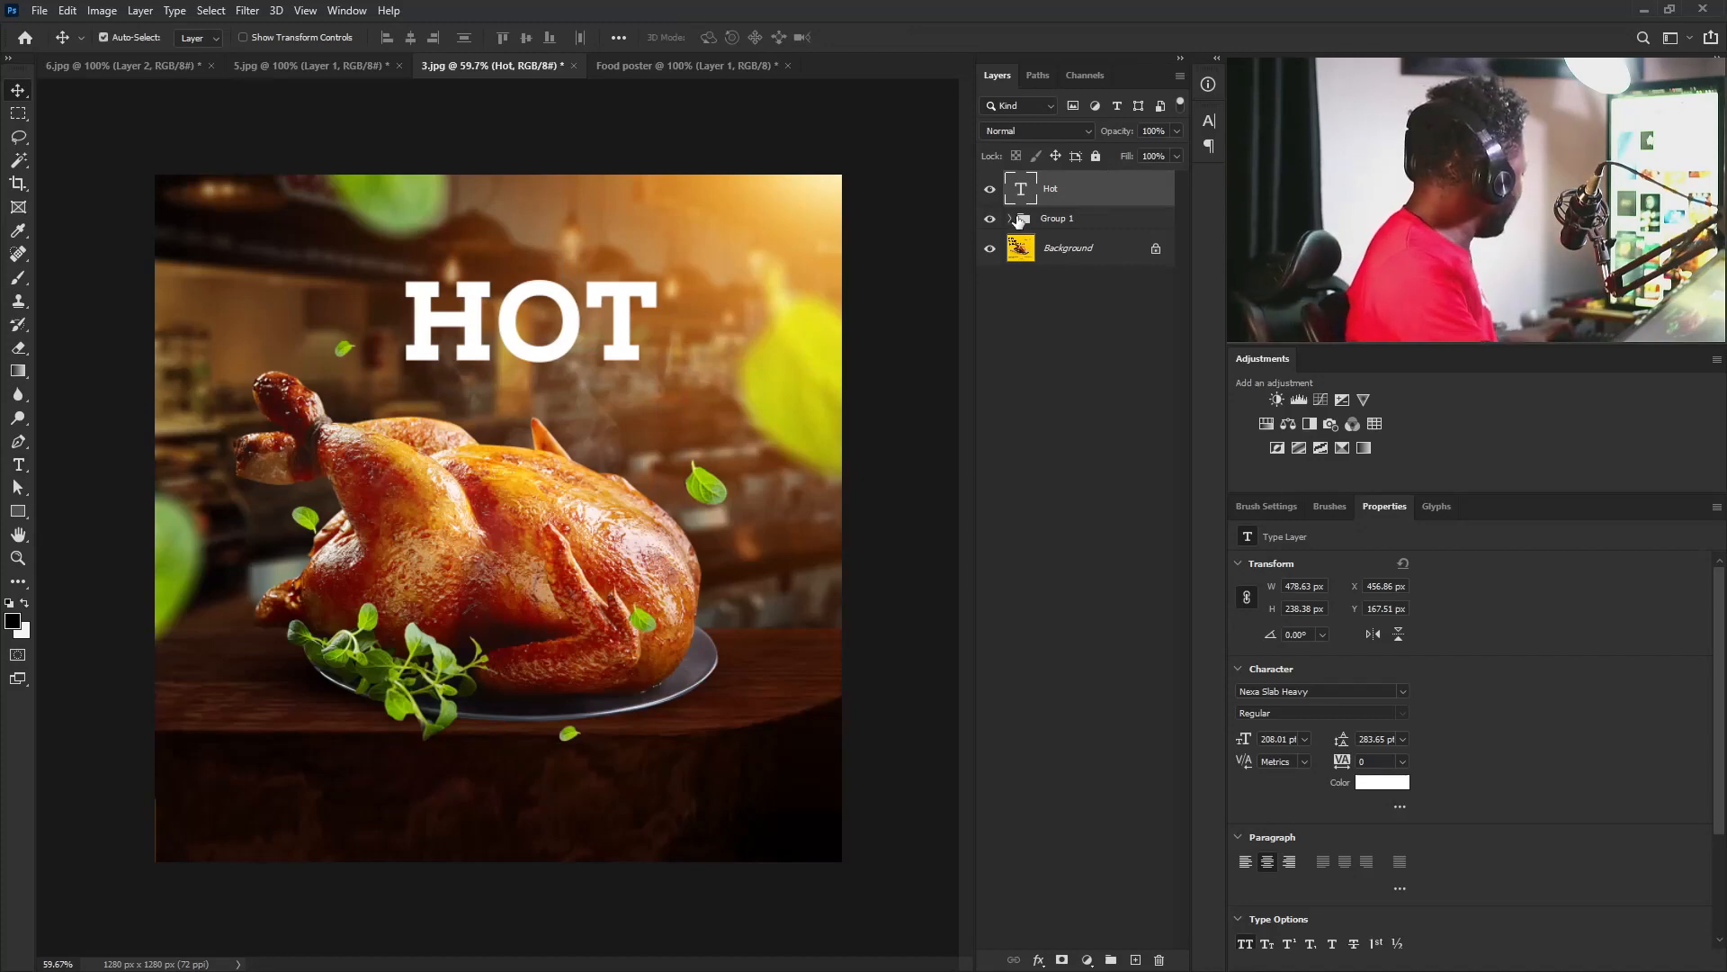
{"action": "key", "text": "ctrl+j"}
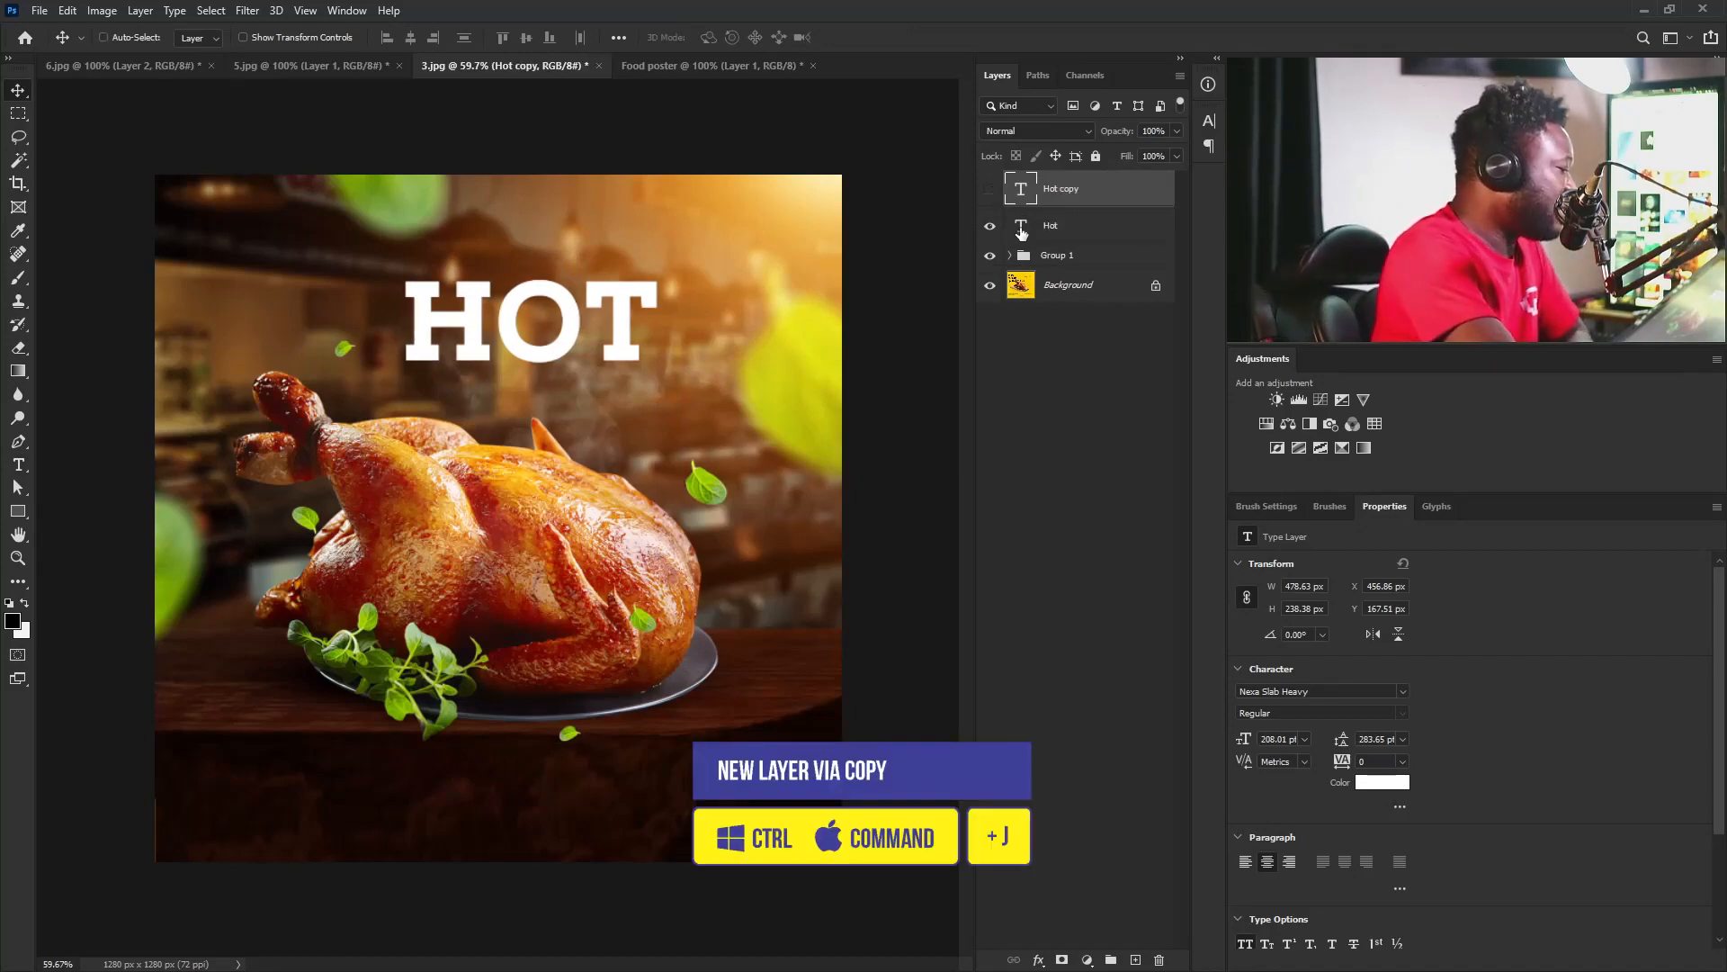
{"action": "left_click", "coordinate": [1021, 232]}
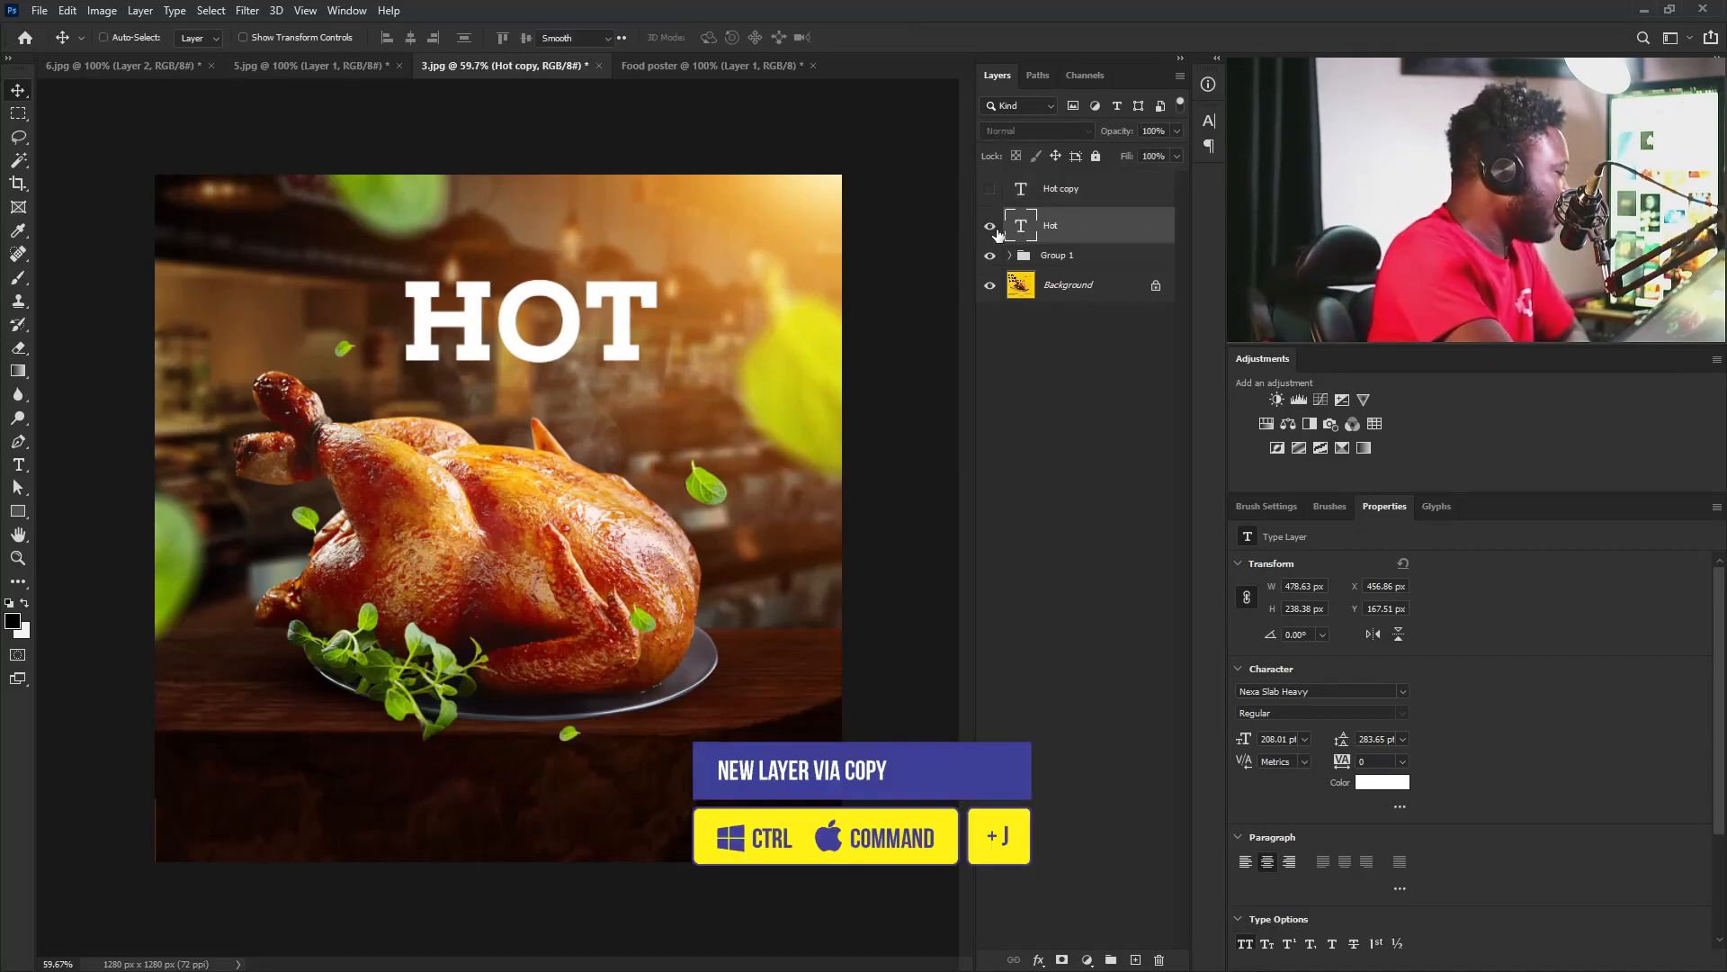
{"action": "double_click", "coordinate": [1021, 227]}
{"action": "left_click_drag", "start_coordinate": [1087, 229], "coordinate": [1140, 959]}
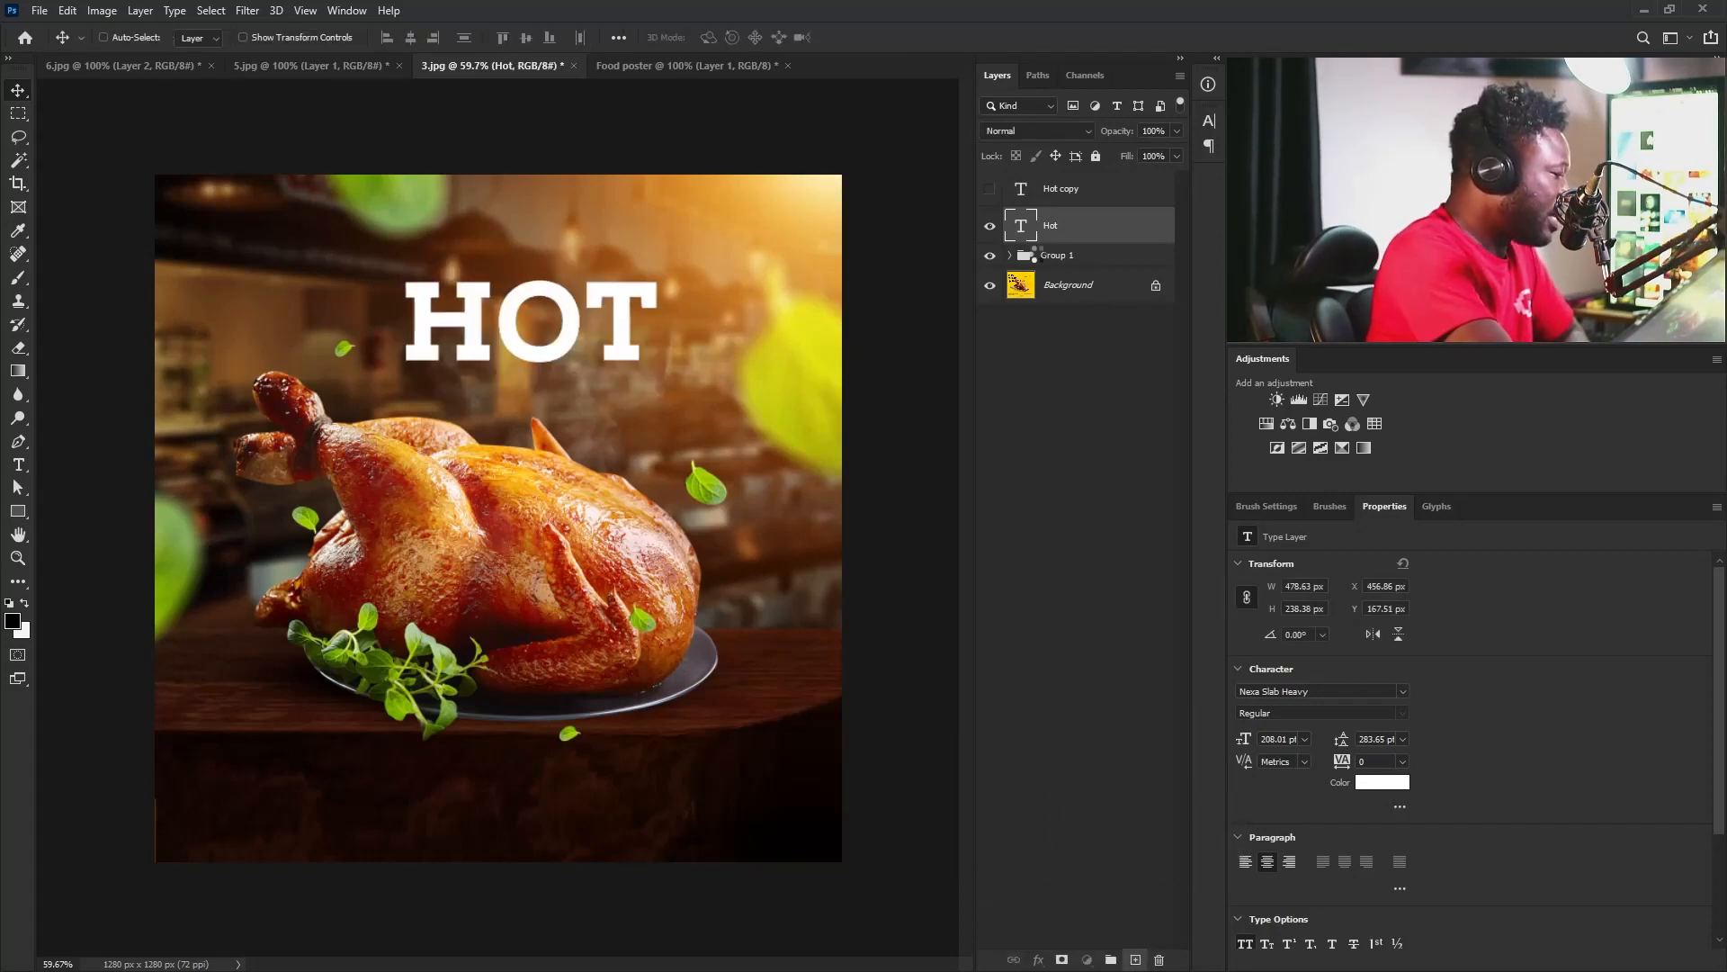
{"action": "left_click_drag", "start_coordinate": [1091, 232], "coordinate": [1136, 956]}
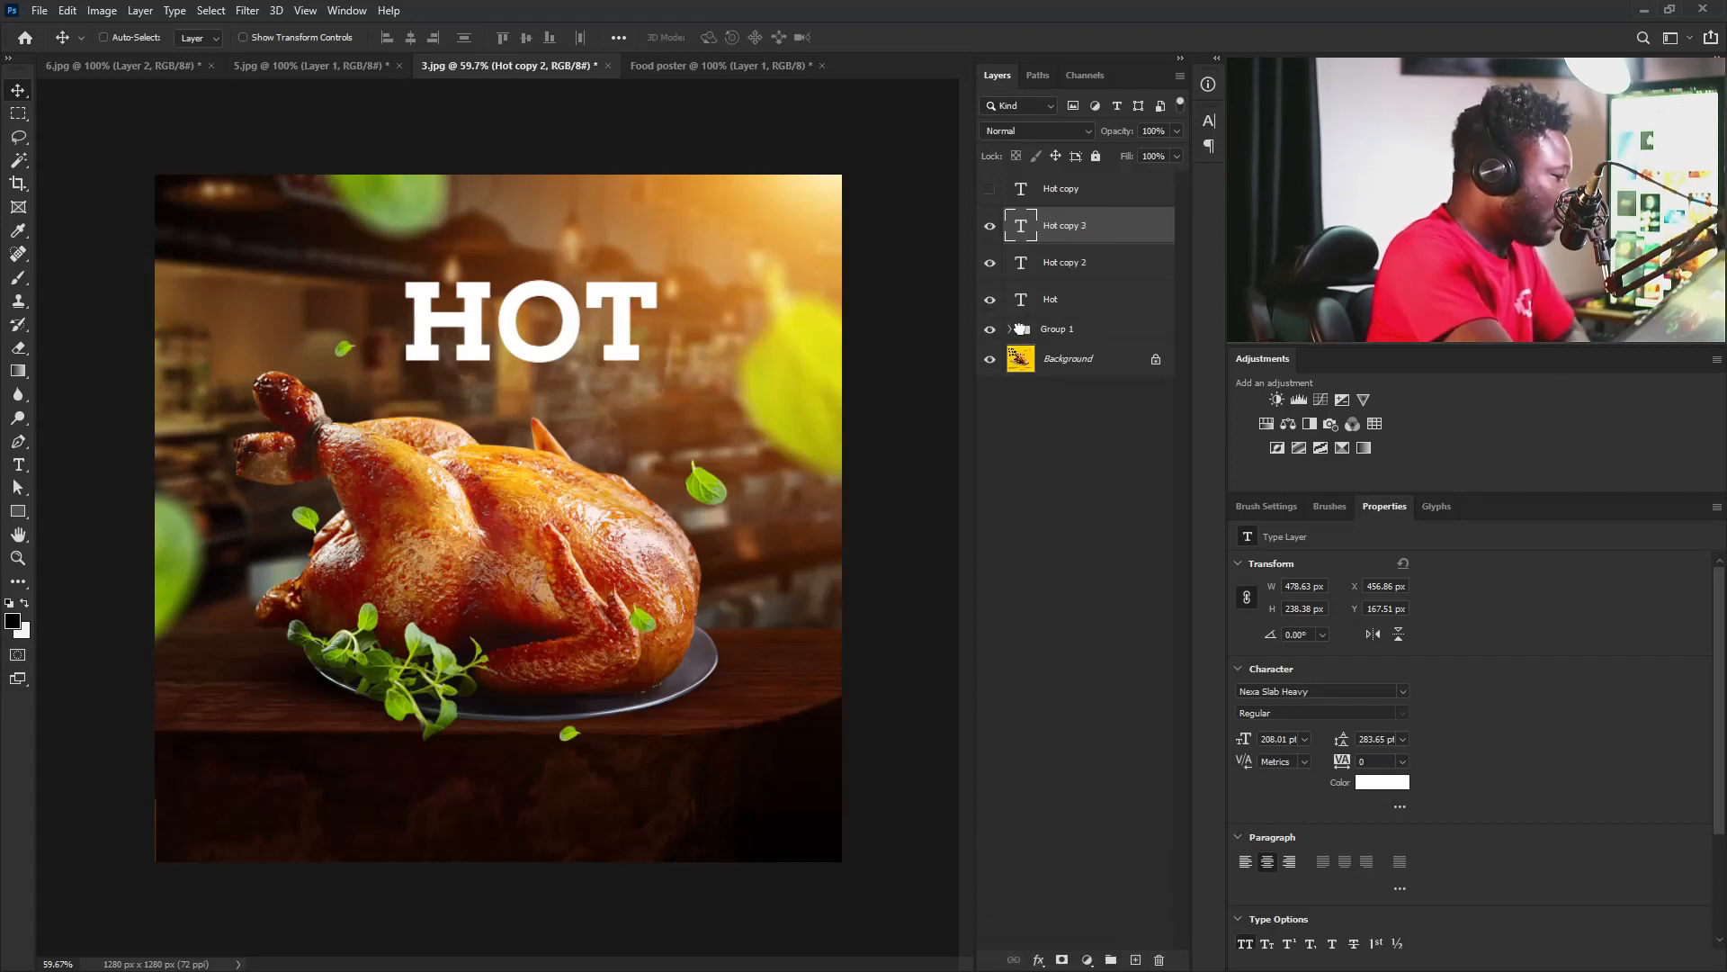
Hide the Hot copy 3 layer, reduce the original Hot text to the letter H, and hide that layer.
{"action": "left_click", "coordinate": [1025, 270]}
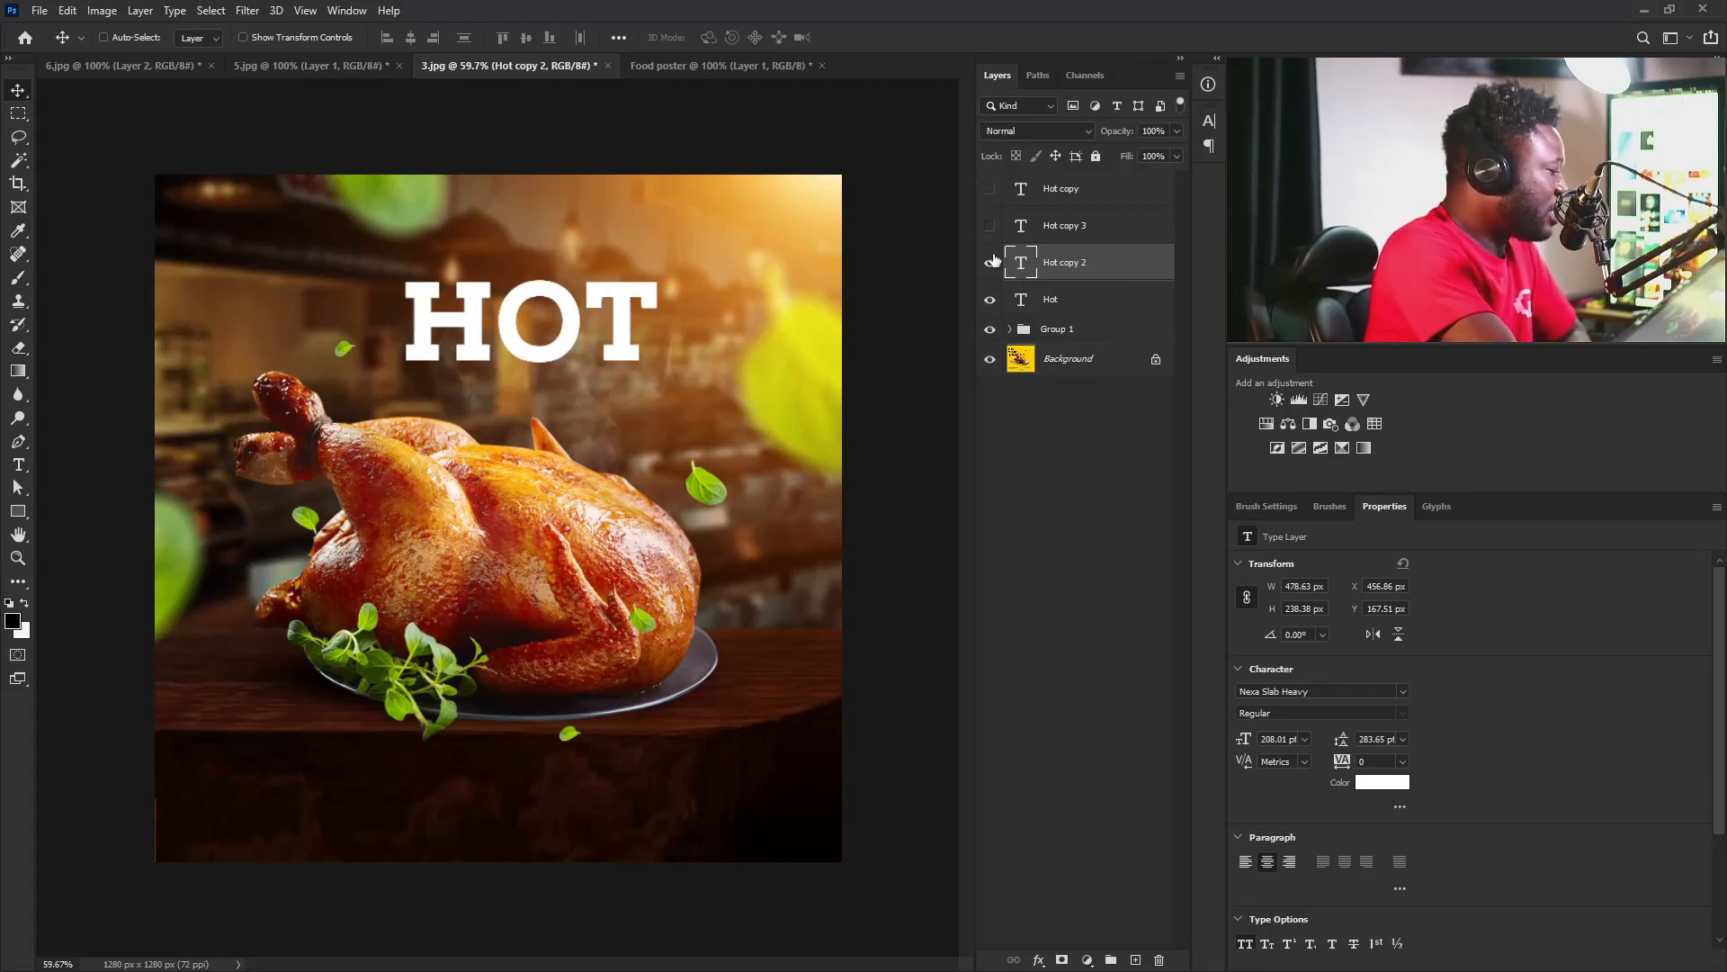
{"action": "double_click", "coordinate": [1022, 302]}
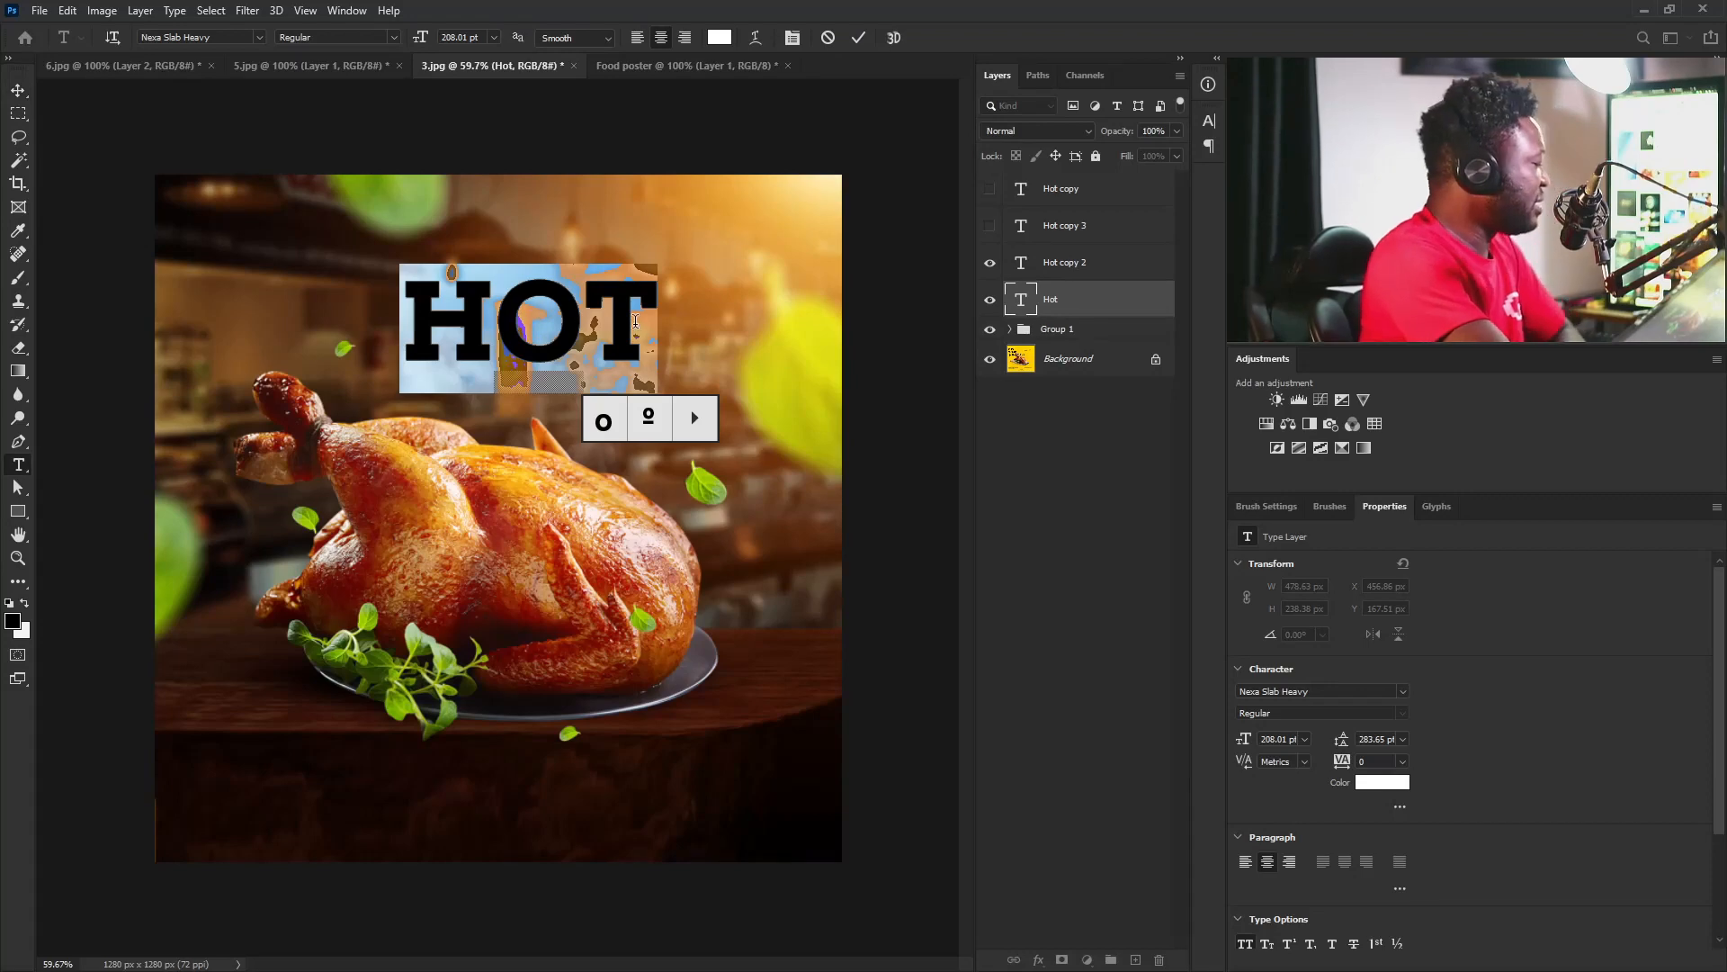
{"action": "left_click_drag", "start_coordinate": [477, 306], "coordinate": [672, 329]}
{"action": "left_click", "coordinate": [672, 330]}
{"action": "key", "text": "shift+Left"}
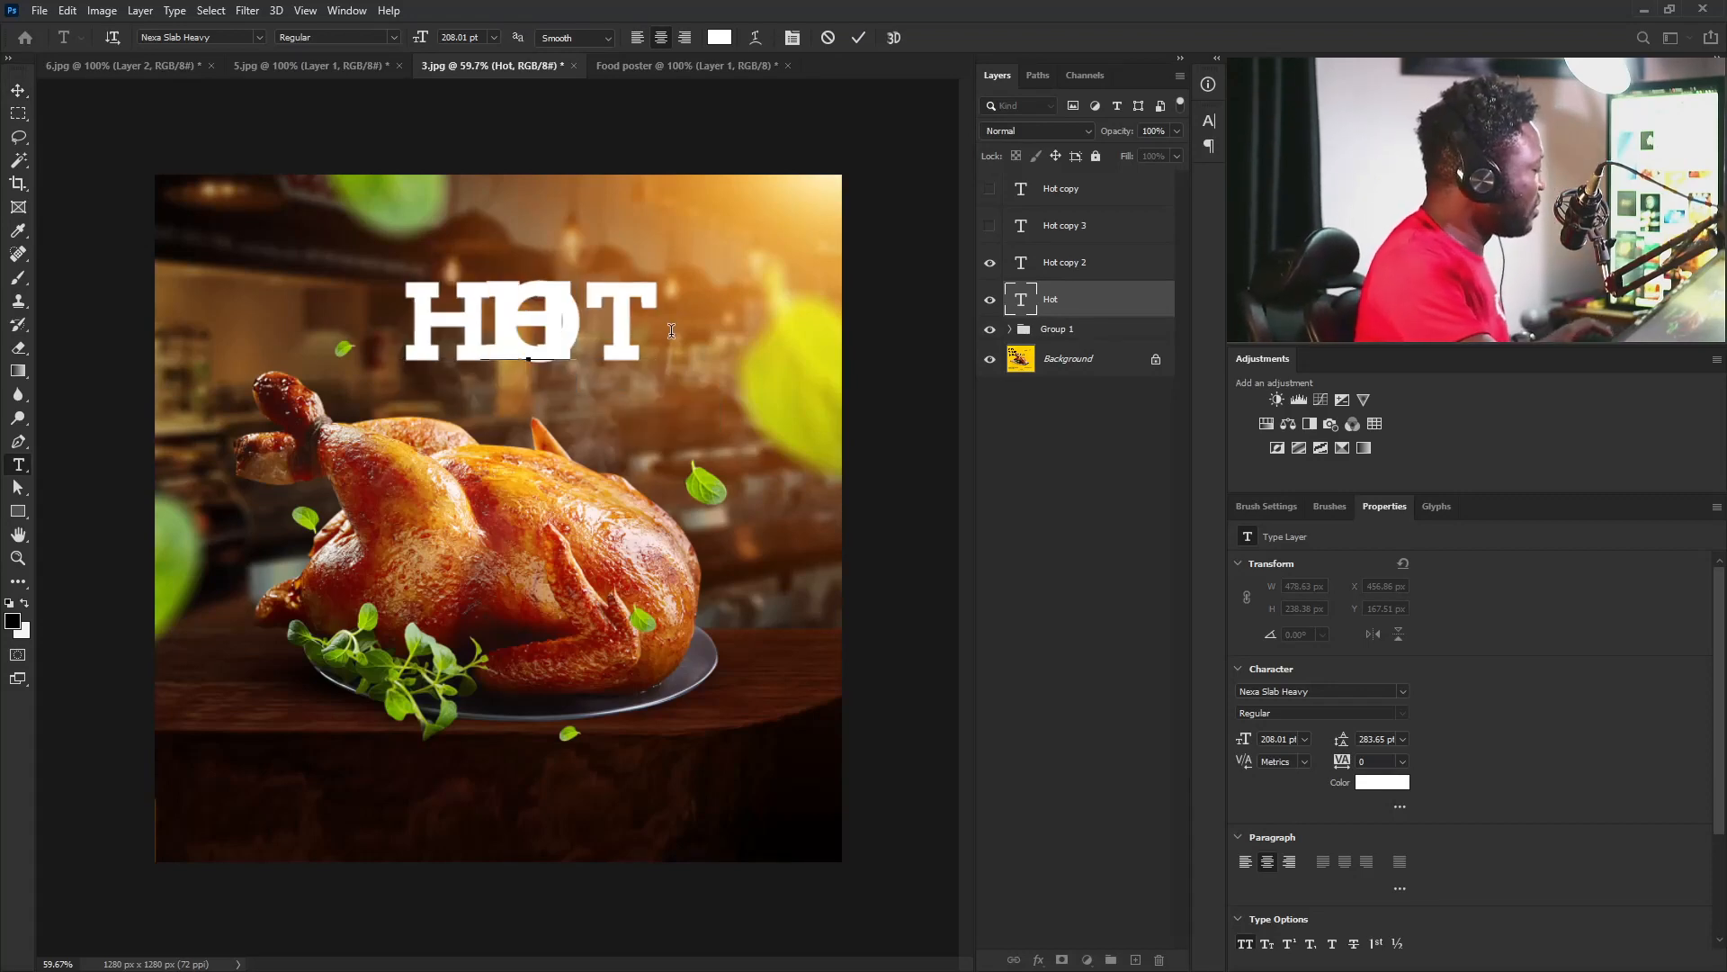
{"action": "left_click", "coordinate": [990, 304]}
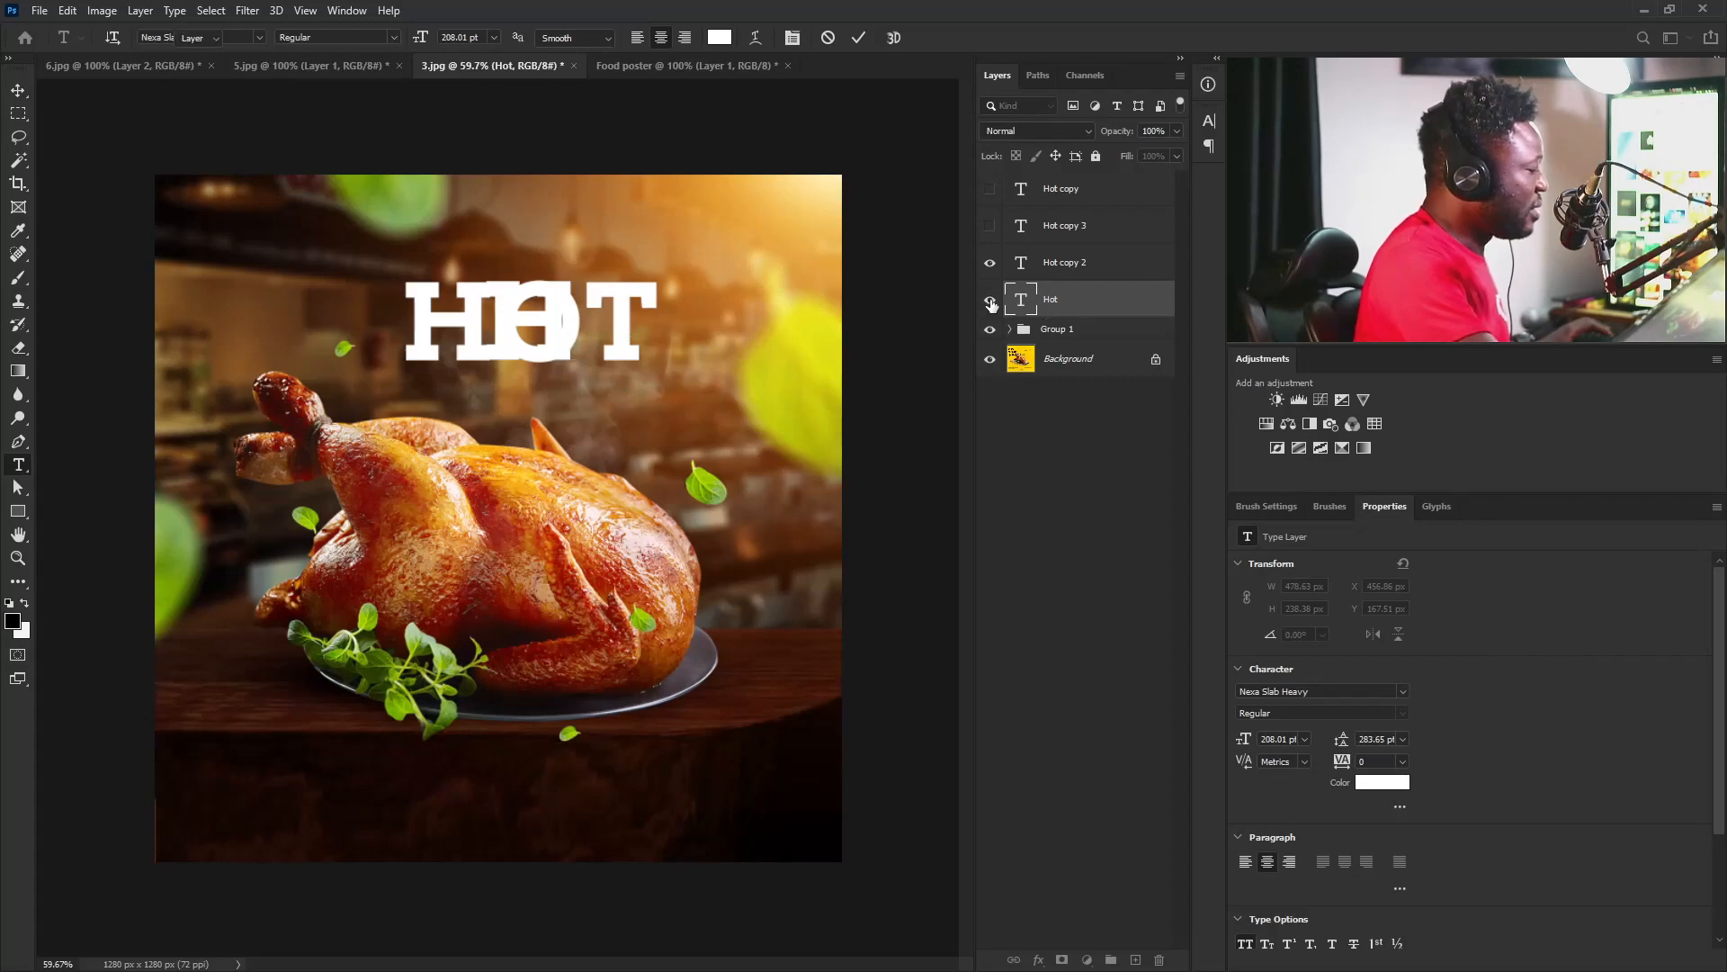
{"action": "key", "text": "v"}
{"action": "left_click", "coordinate": [991, 299]}
Reduce the text of the Hot copy 2 layer to the letter O by deleting the H and T.
{"action": "left_click", "coordinate": [1063, 262]}
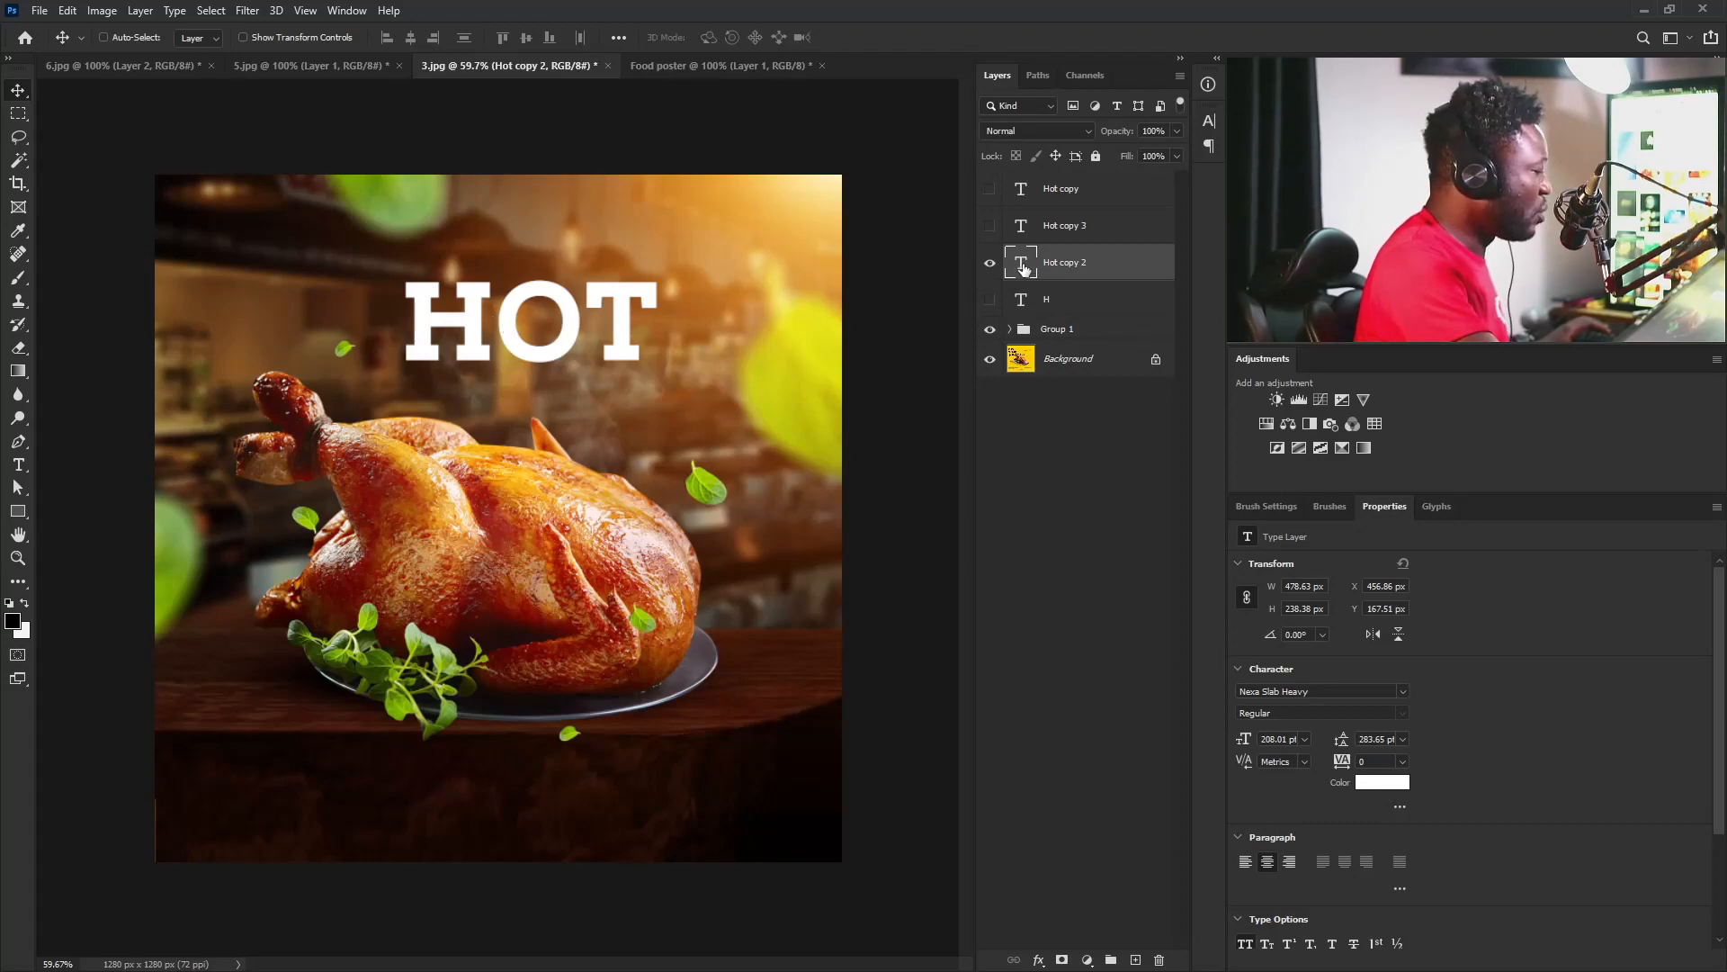
{"action": "double_click", "coordinate": [1023, 263]}
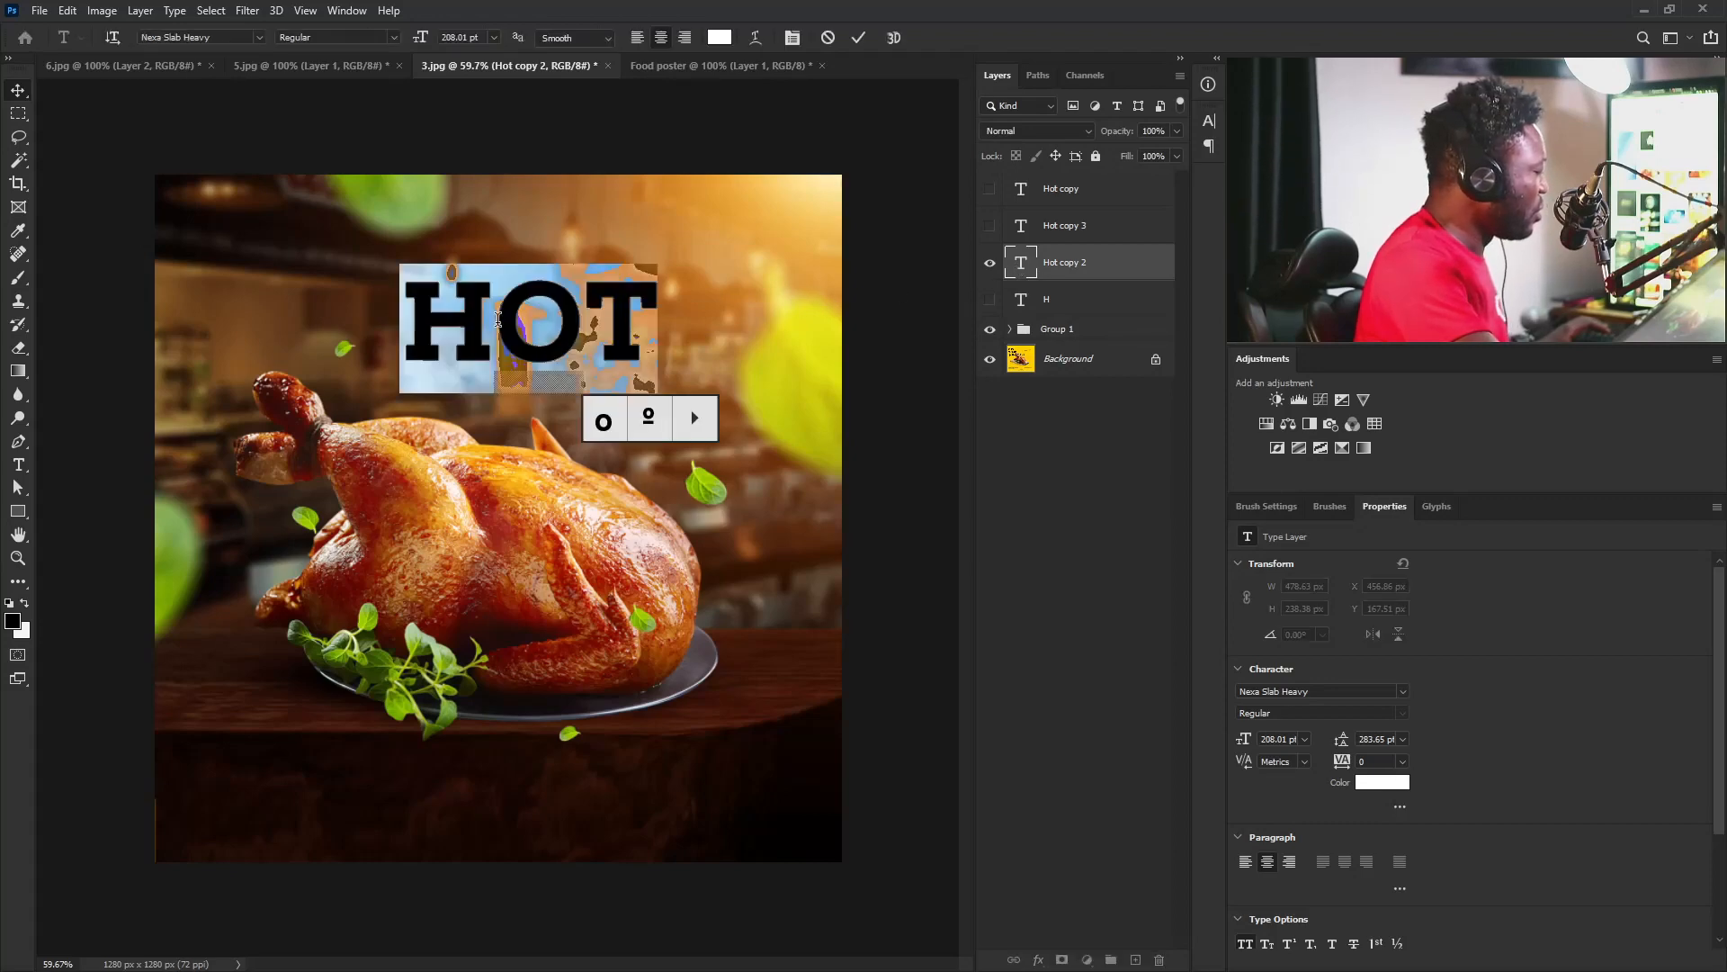
{"action": "left_click", "coordinate": [446, 311]}
{"action": "left_click_drag", "start_coordinate": [500, 309], "coordinate": [391, 309]}
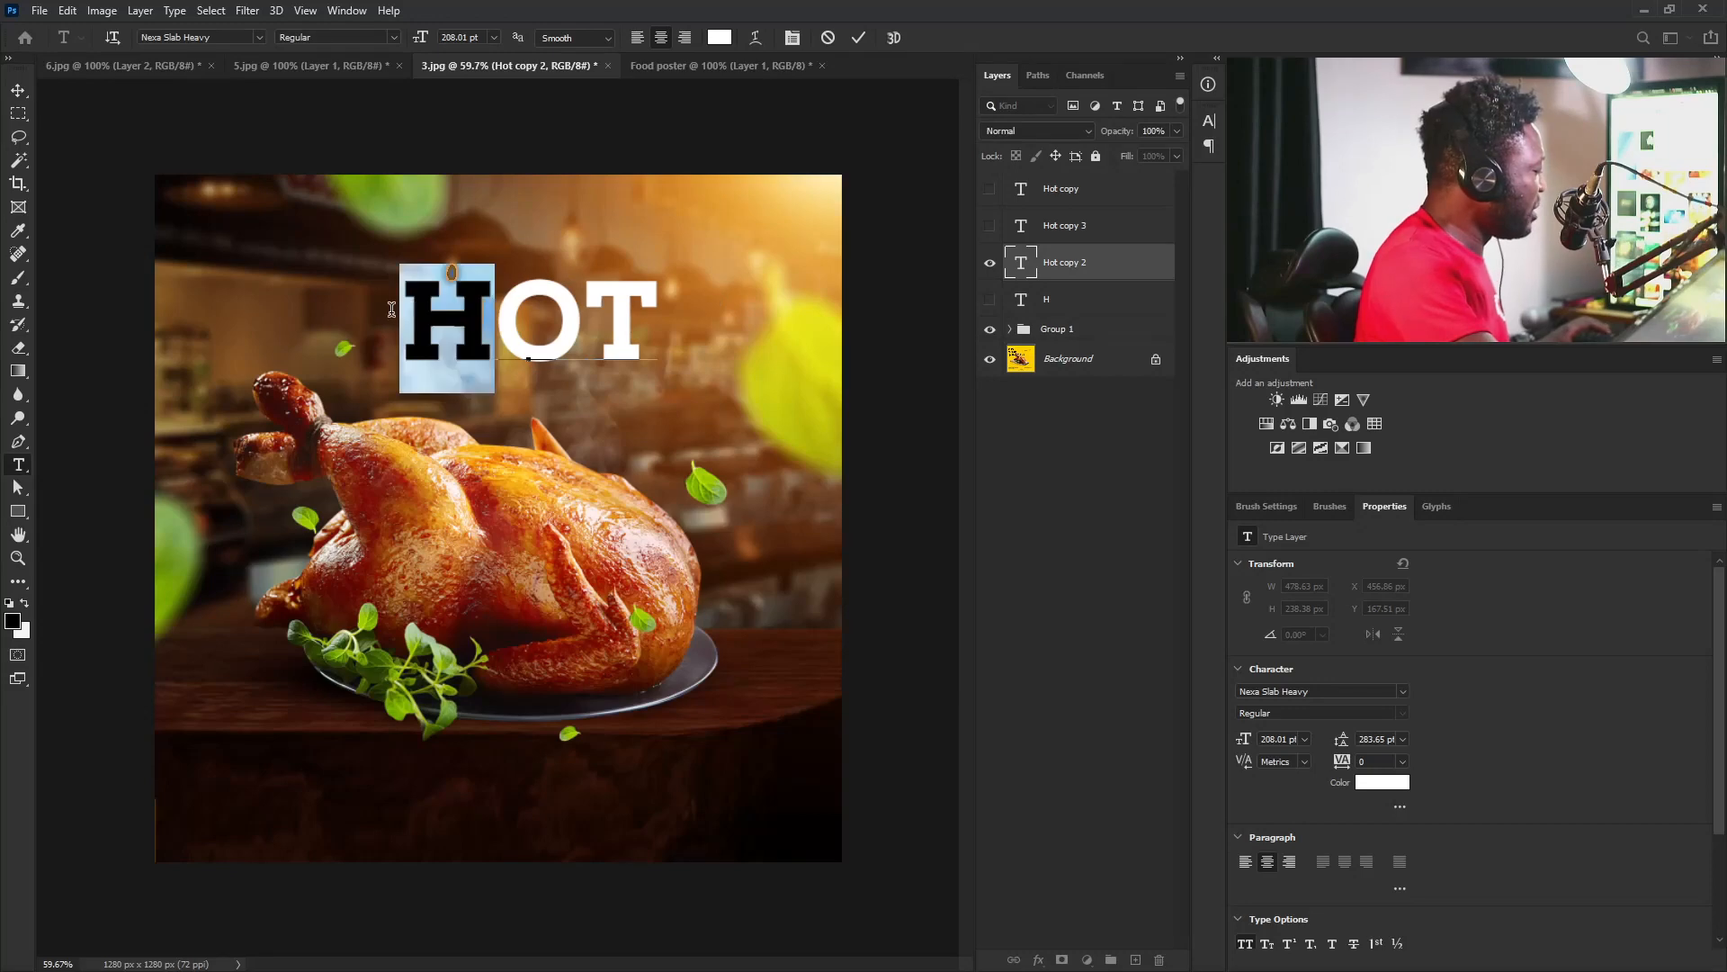
{"action": "key", "text": "BackSpace"}
{"action": "left_click_drag", "start_coordinate": [537, 324], "coordinate": [695, 341]}
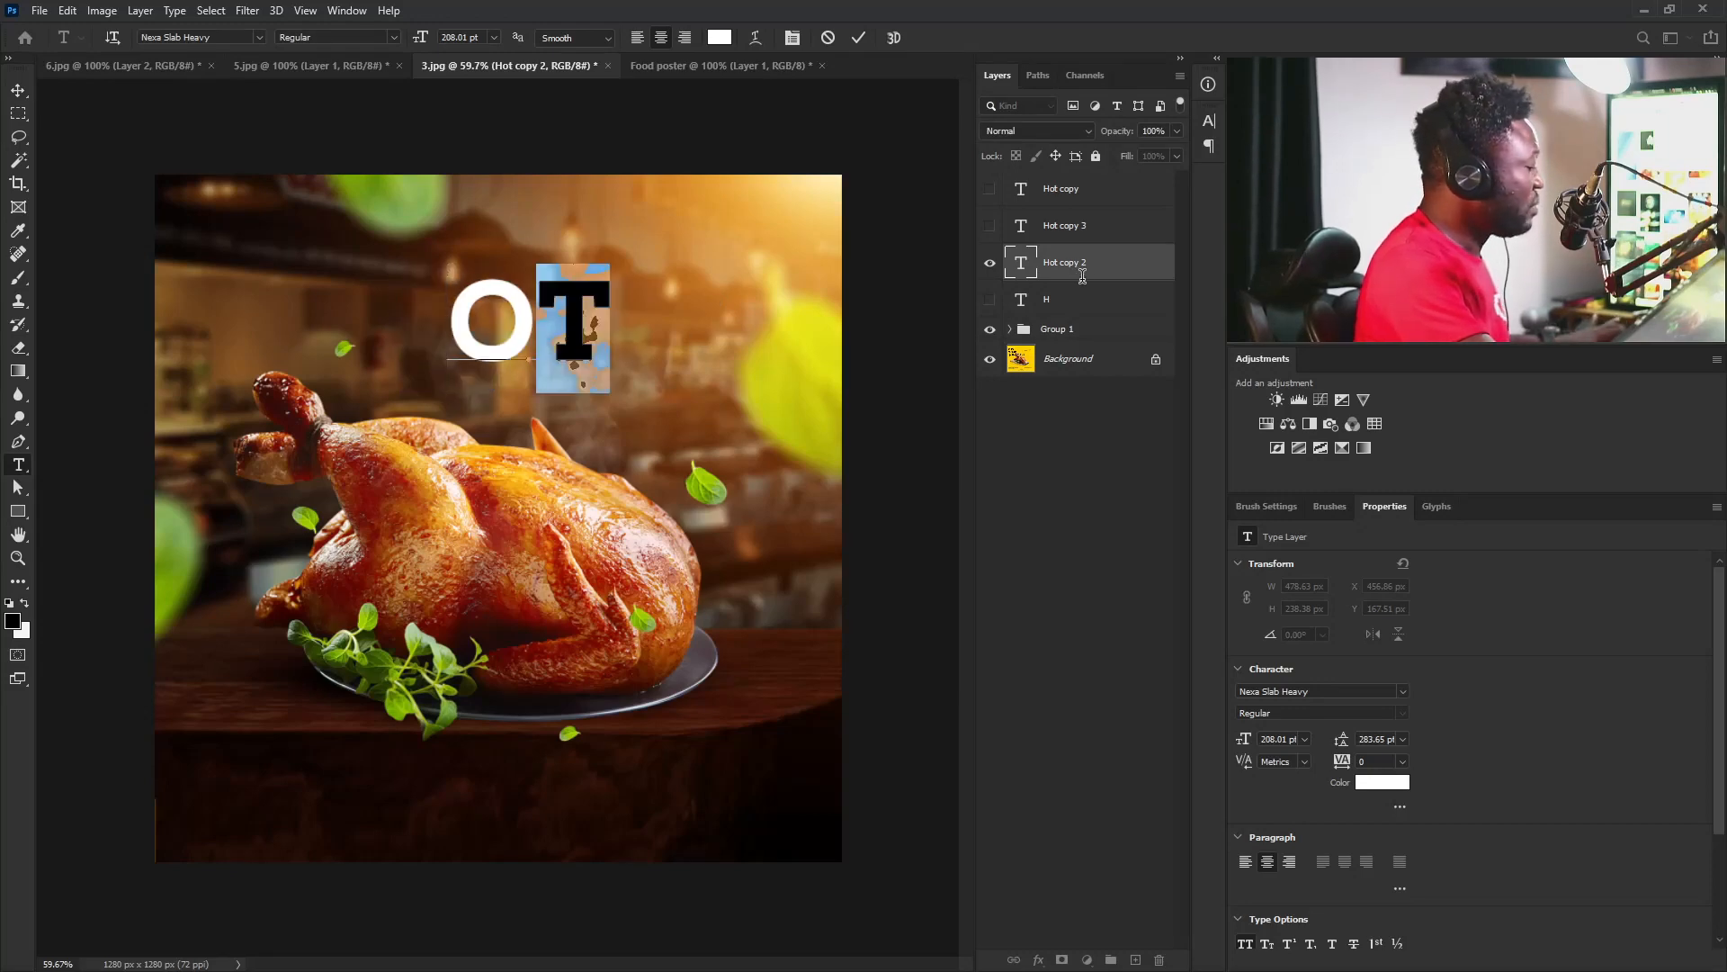
{"action": "key", "text": "BackSpace"}
{"action": "key", "text": "ctrl+Return"}
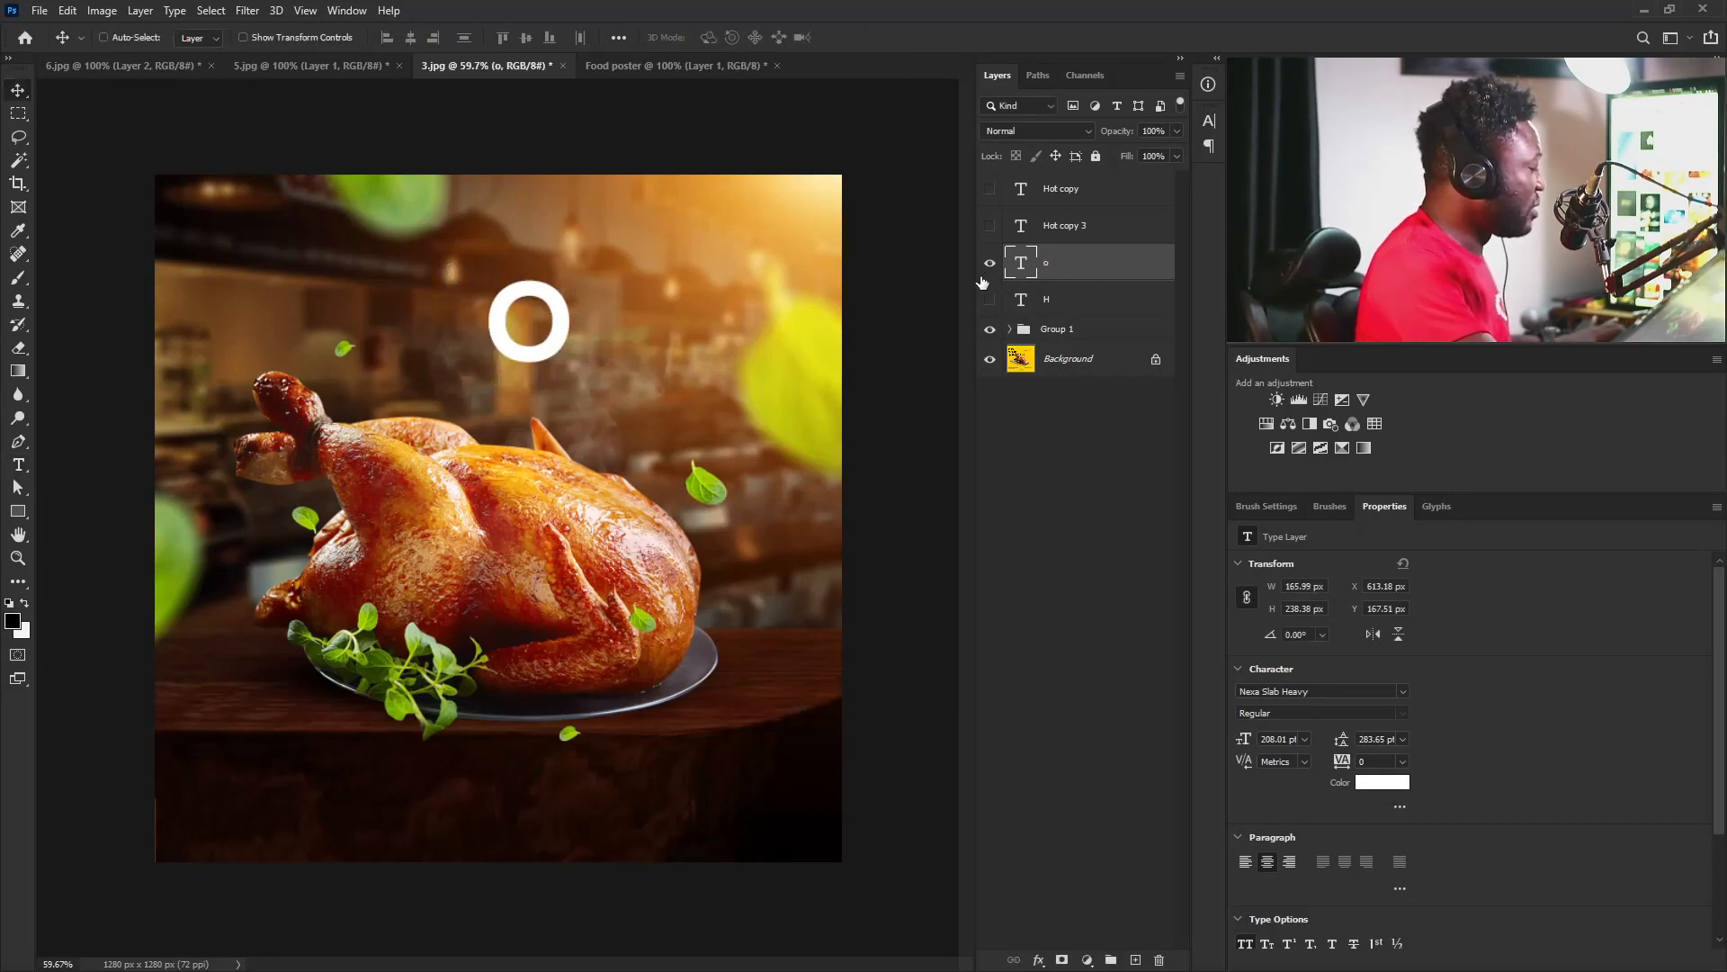
Show only the Hot copy 3 text and reduce it to the letter T by deleting the H and O.
{"action": "left_click", "coordinate": [1015, 238]}
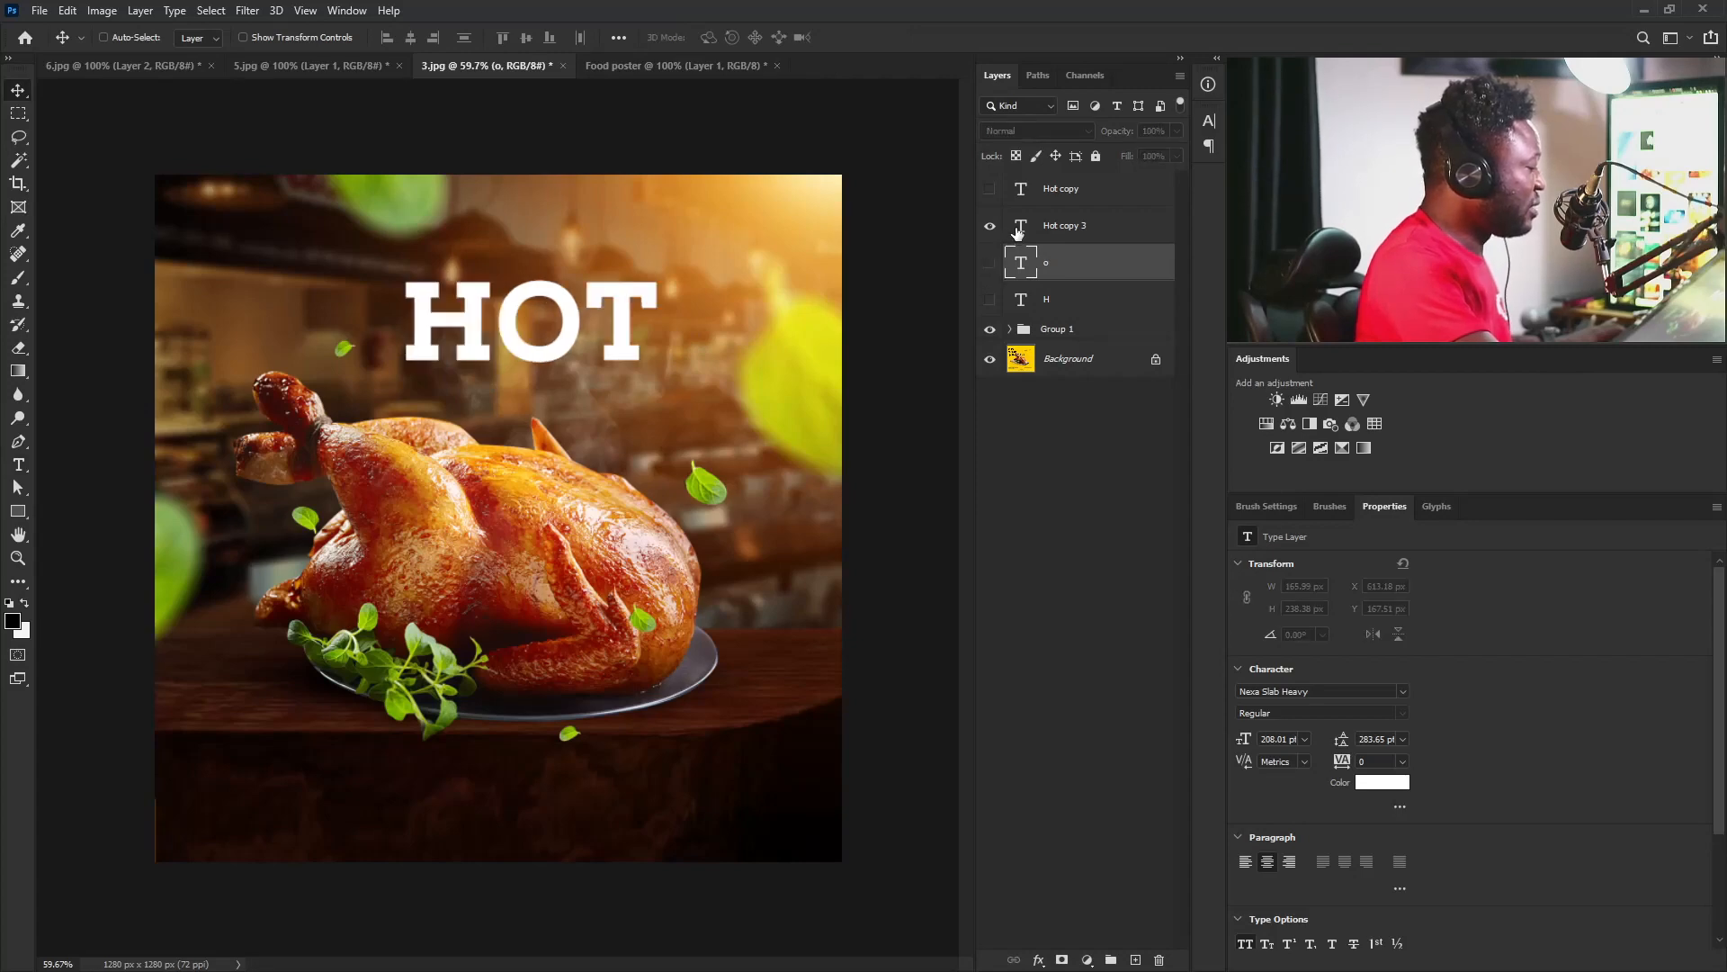
{"action": "double_click", "coordinate": [608, 312]}
{"action": "left_click_drag", "start_coordinate": [585, 313], "coordinate": [286, 325]}
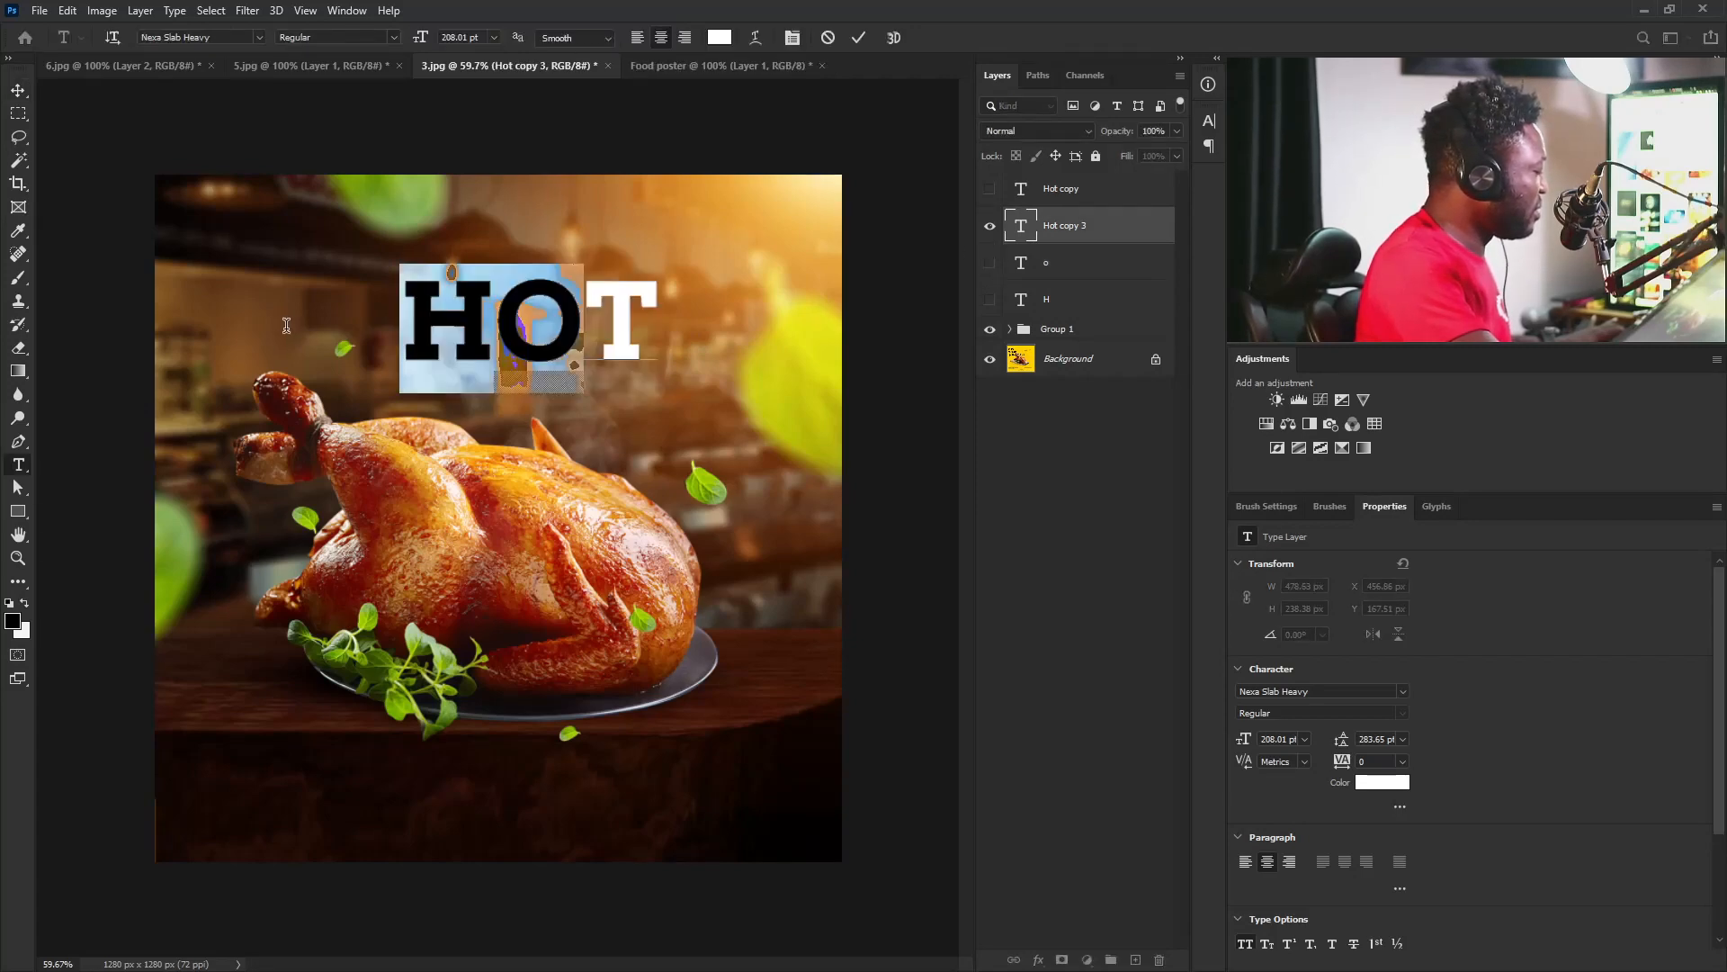
{"action": "key", "text": "BackSpace"}
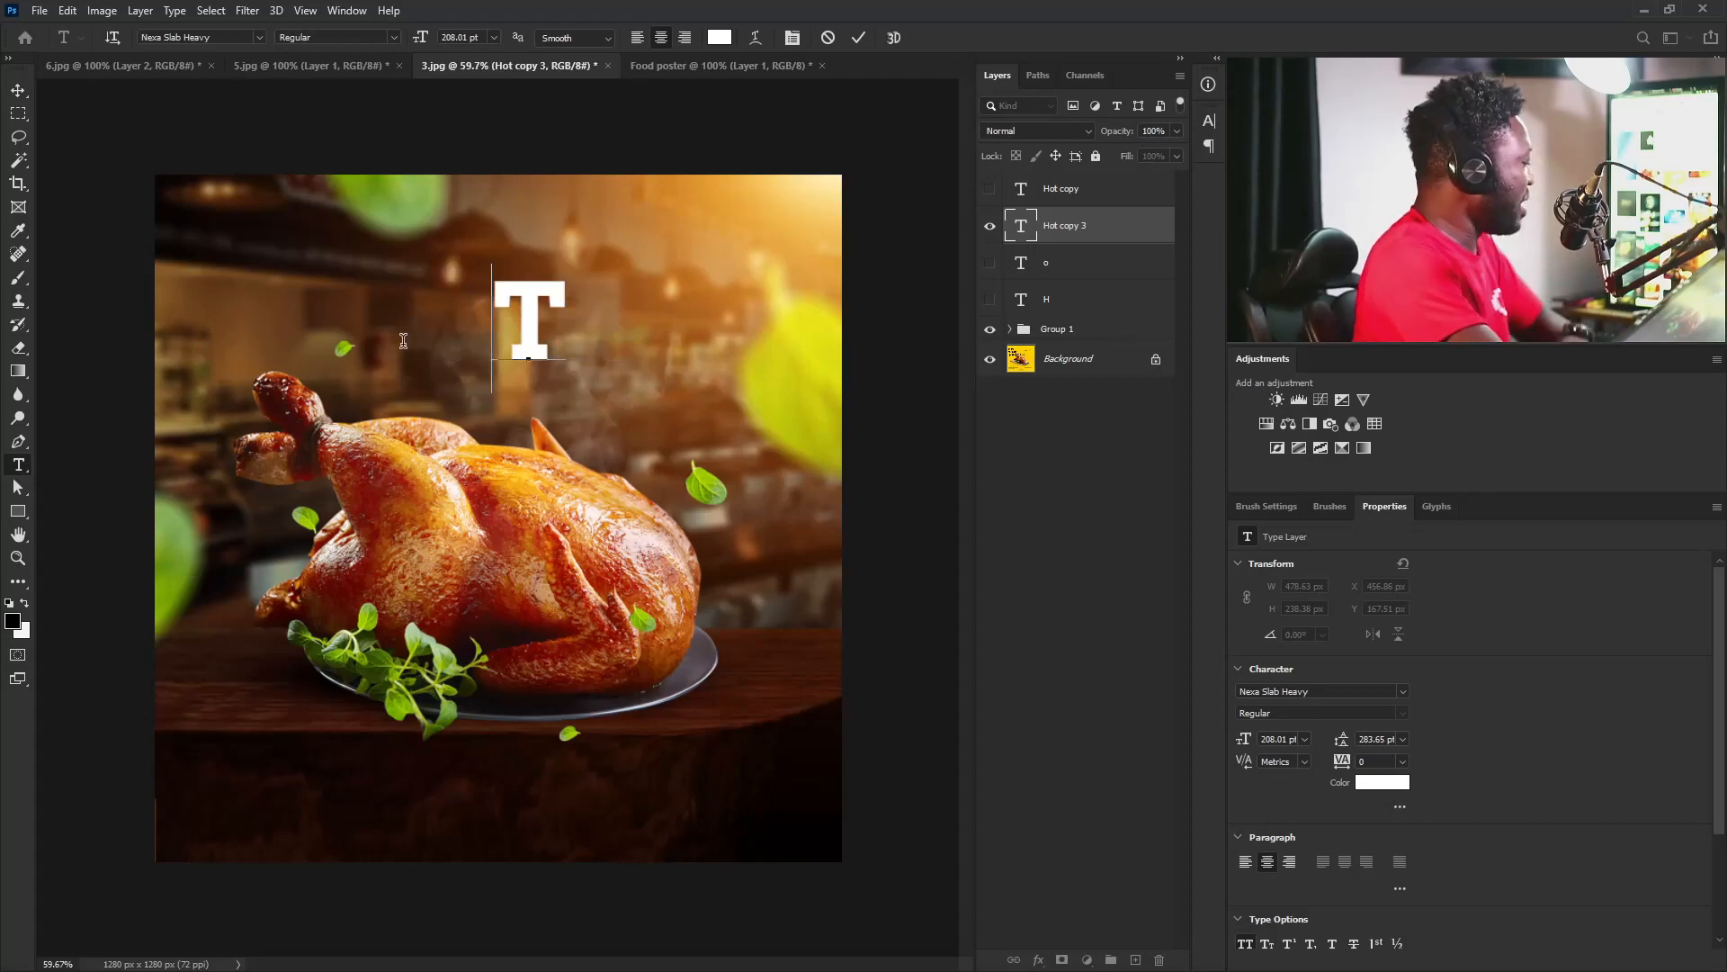
{"action": "left_click", "coordinate": [18, 91]}
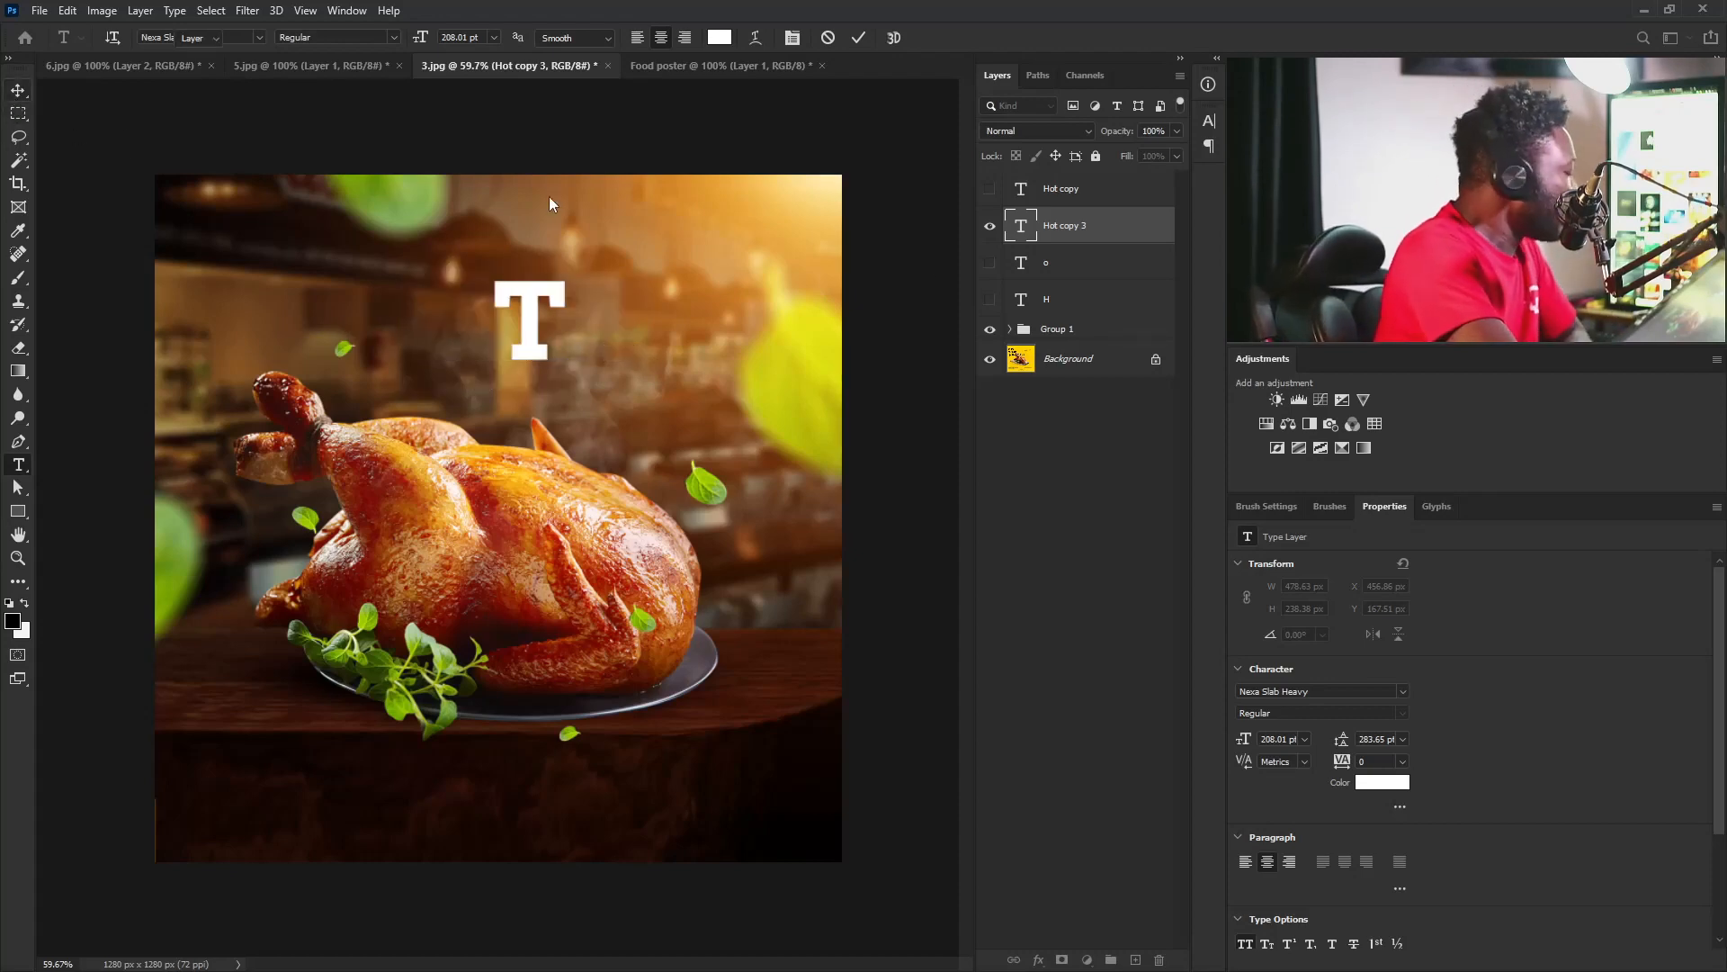
Show the O layer again, scale the letter down to about 159 pt, and place it low against the T's left side.
{"action": "left_click", "coordinate": [990, 265]}
{"action": "left_click", "coordinate": [1062, 263]}
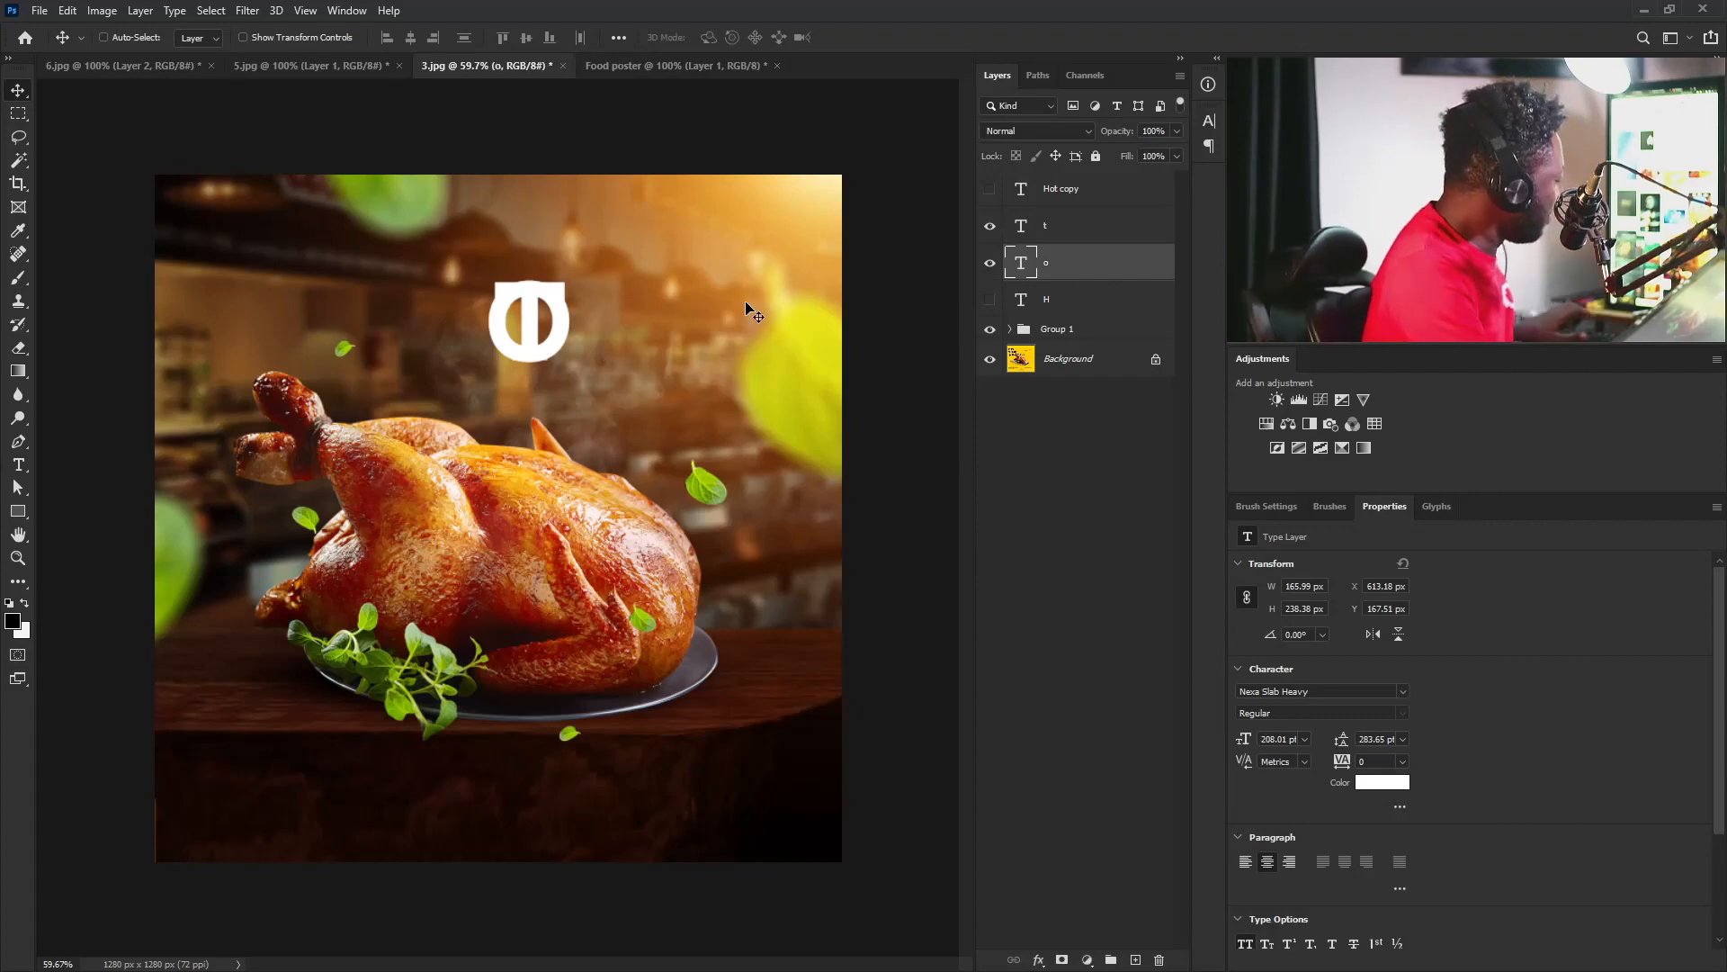
{"action": "key", "text": "ctrl"}
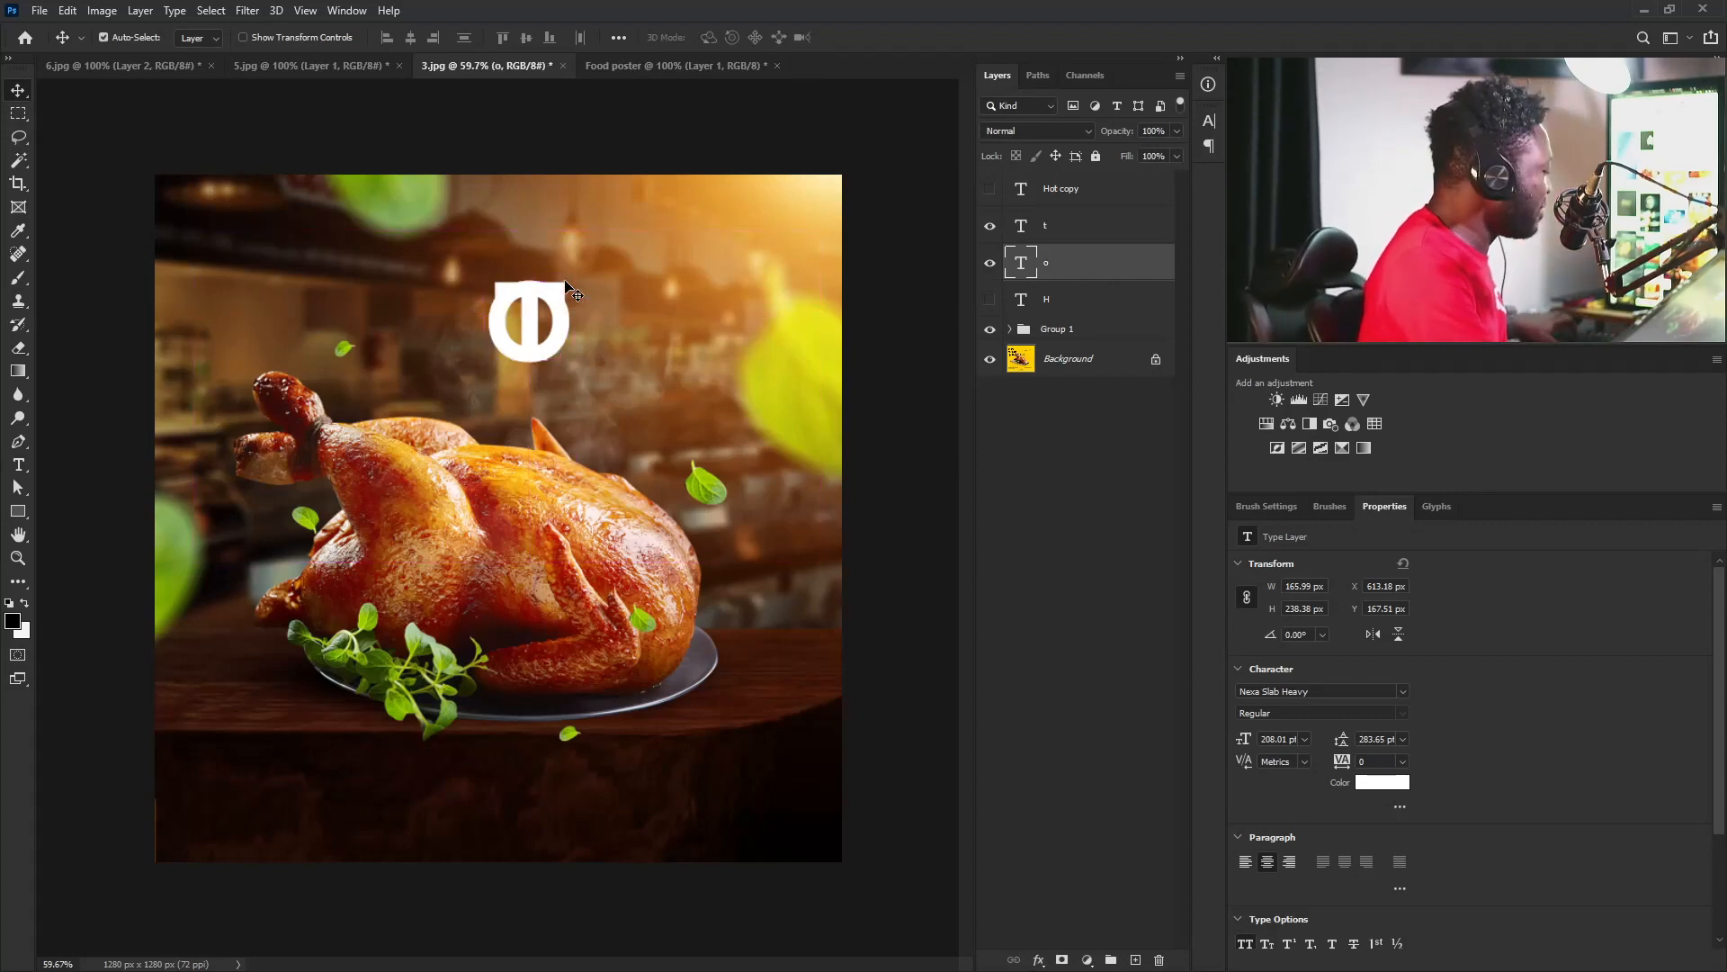
{"action": "key", "text": "ctrl+t"}
{"action": "left_click_drag", "start_coordinate": [573, 271], "coordinate": [490, 324]}
{"action": "key", "text": "Return"}
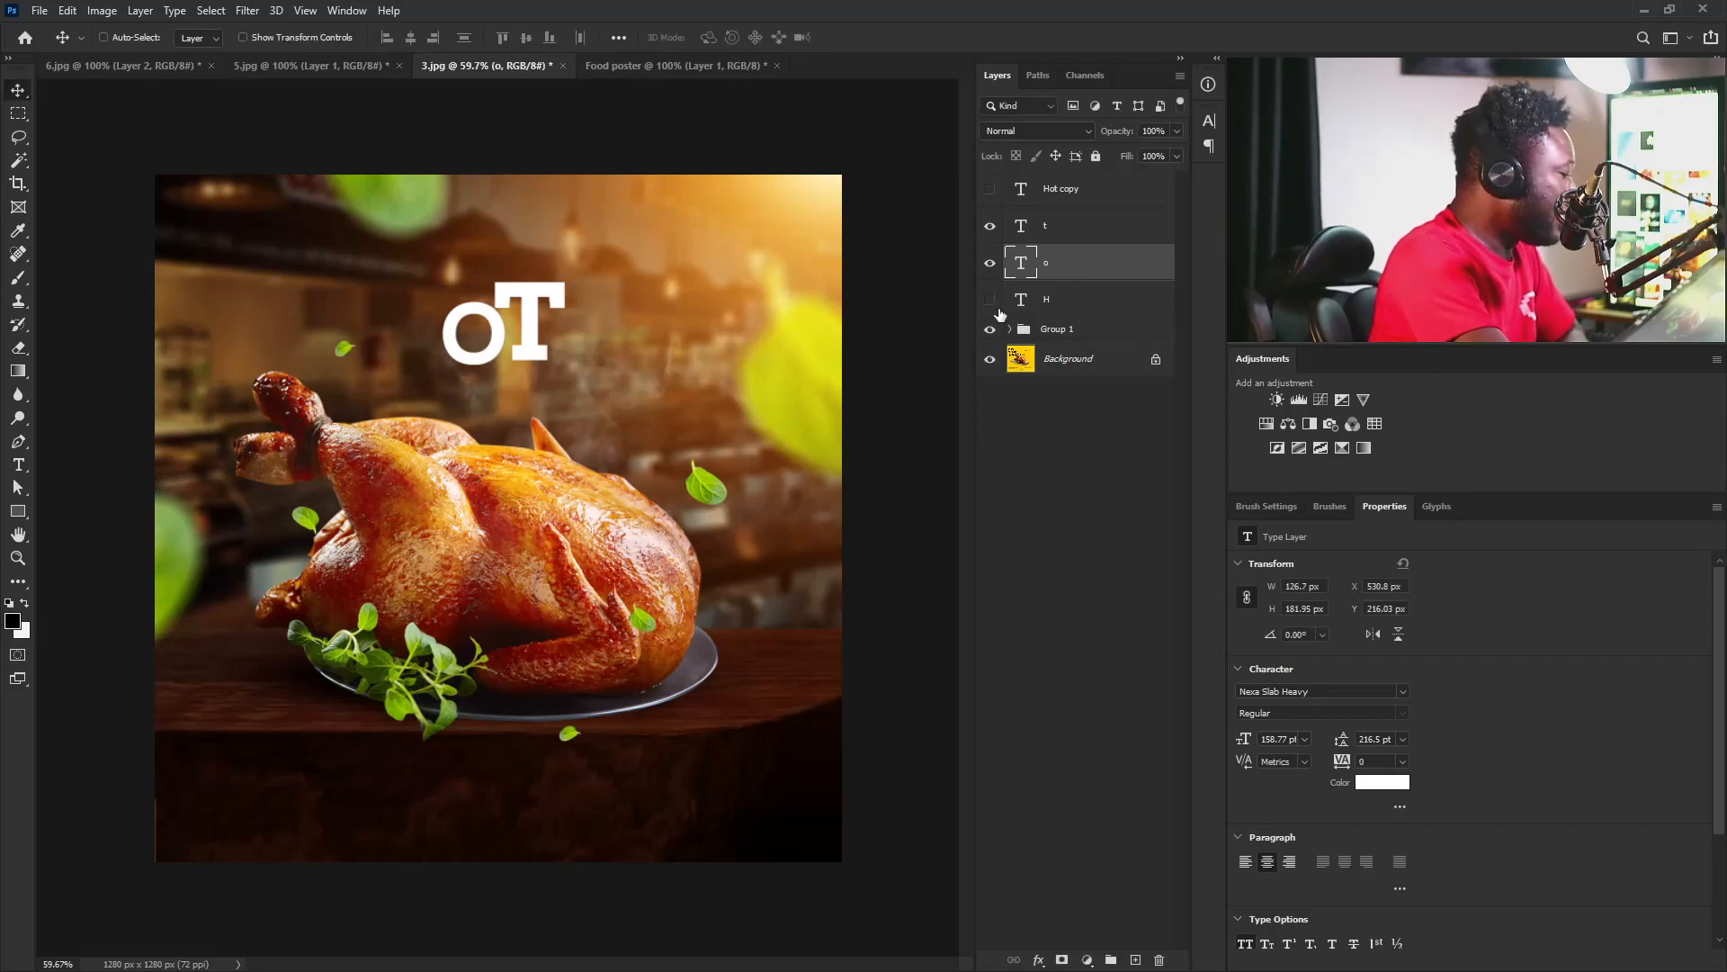
Show the H layer, move the letter to the left of the O, and convert it to a shape.
{"action": "left_click", "coordinate": [1061, 302]}
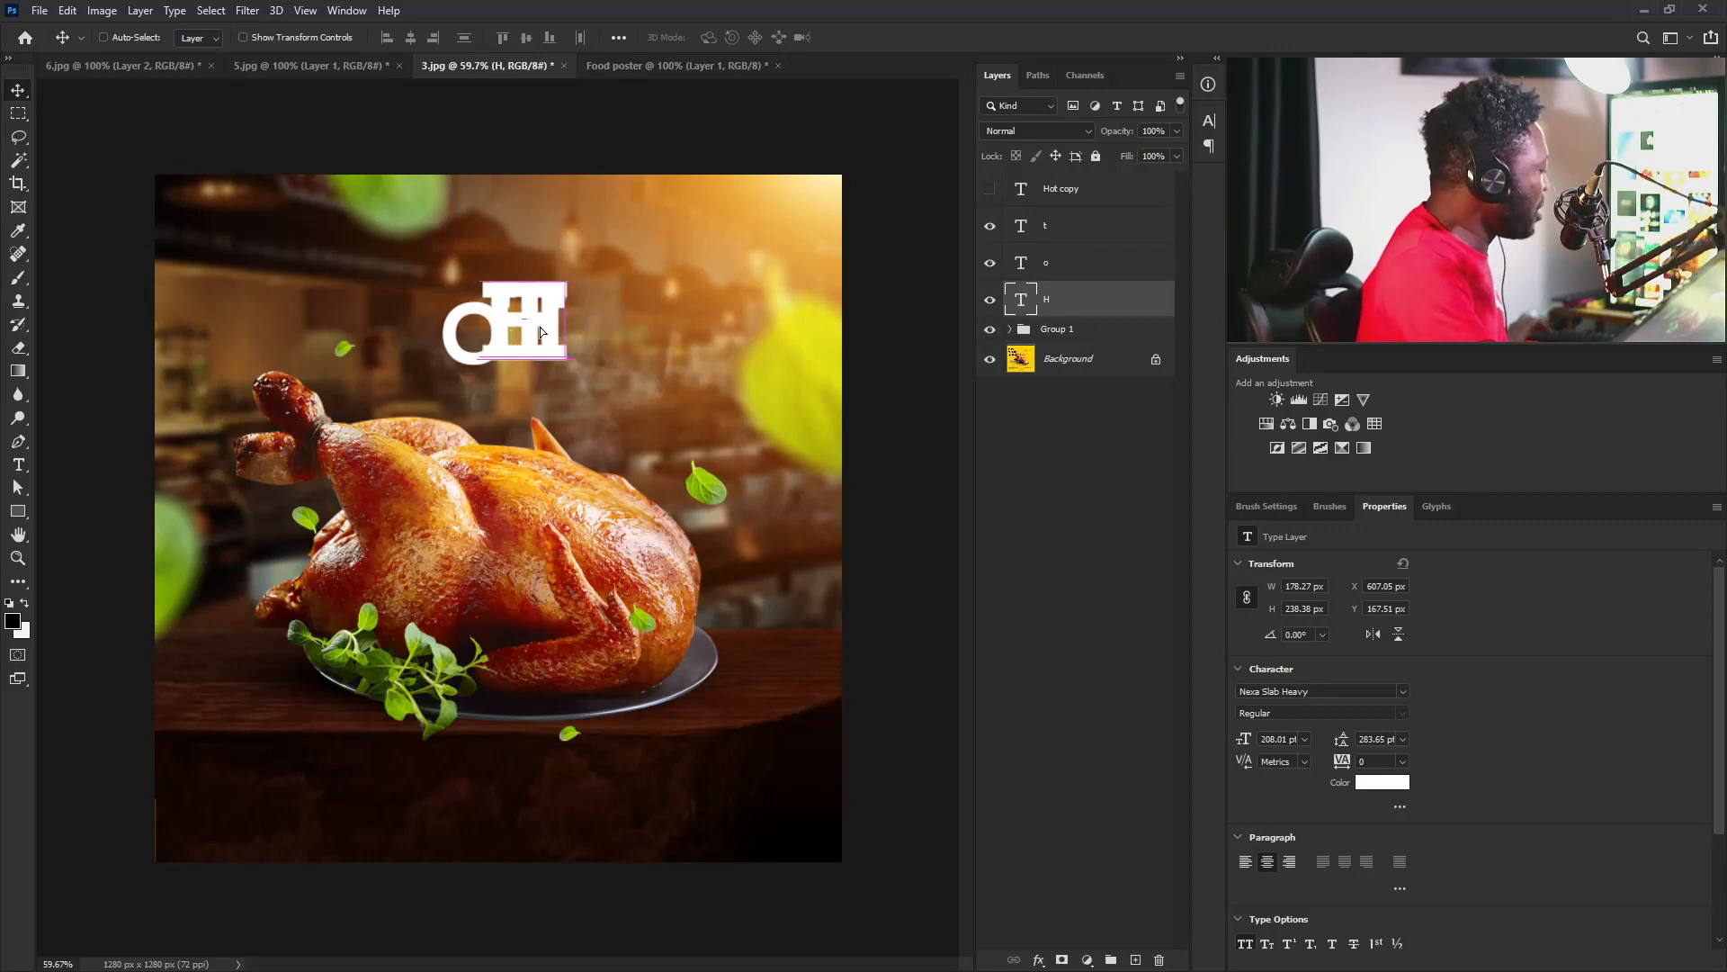
{"action": "left_click_drag", "start_coordinate": [540, 327], "coordinate": [441, 320]}
{"action": "right_click", "coordinate": [1080, 306]}
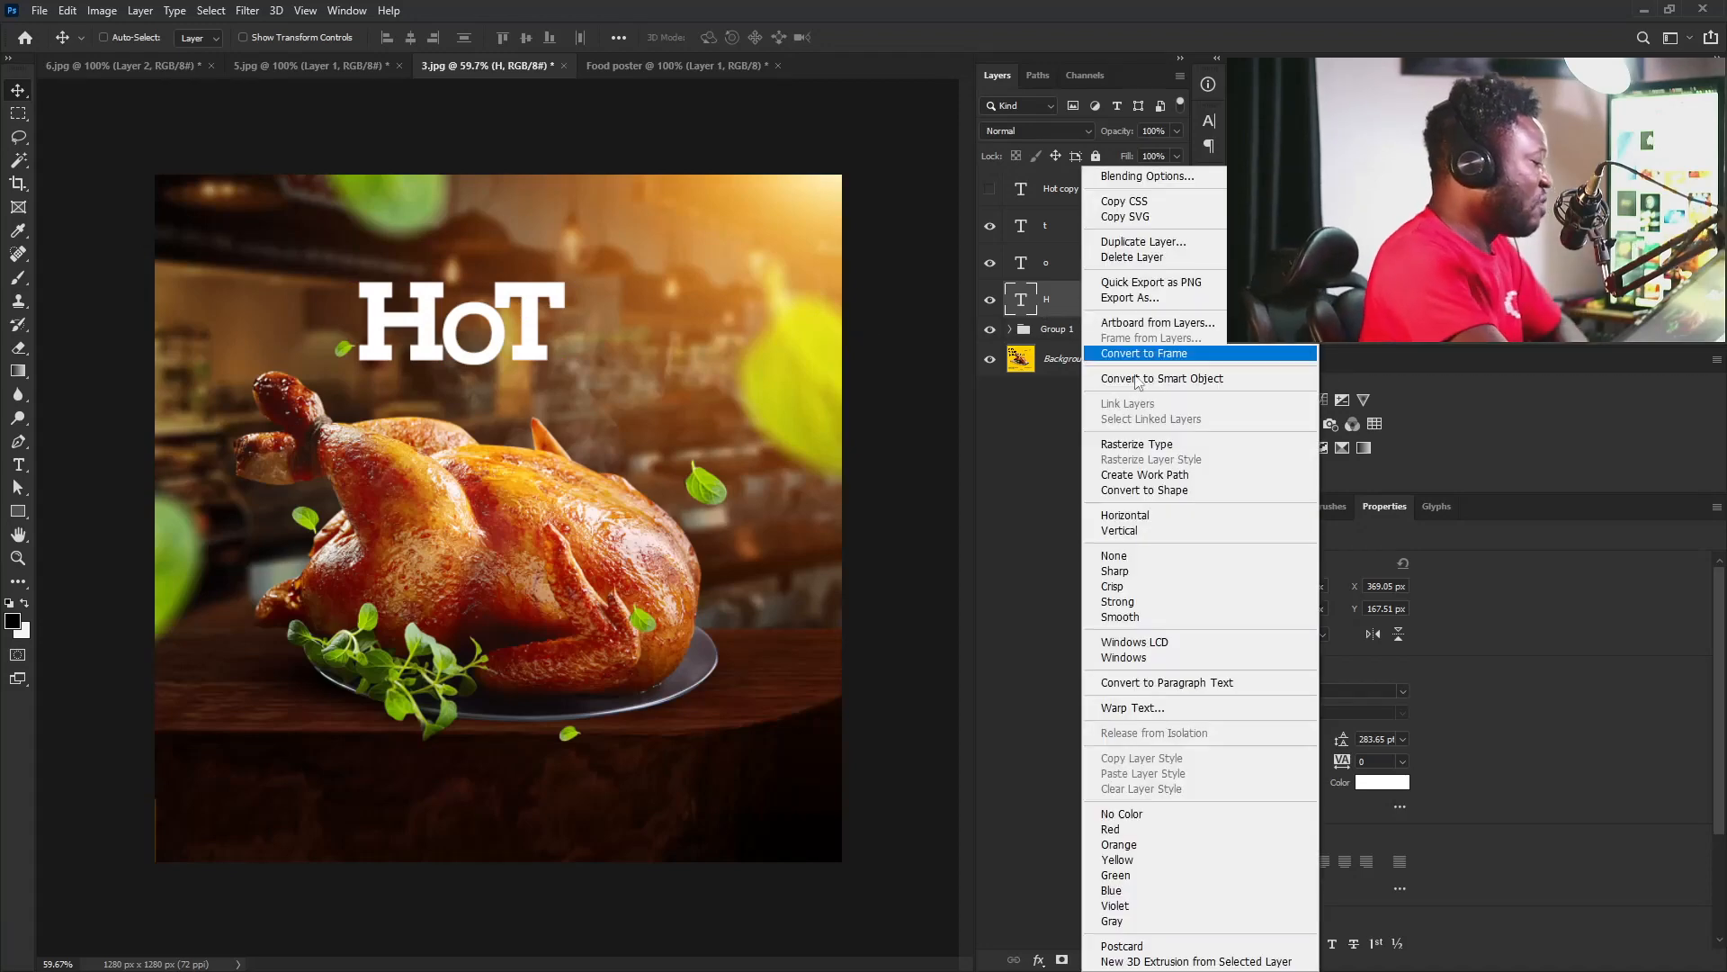
{"action": "left_click", "coordinate": [1169, 489]}
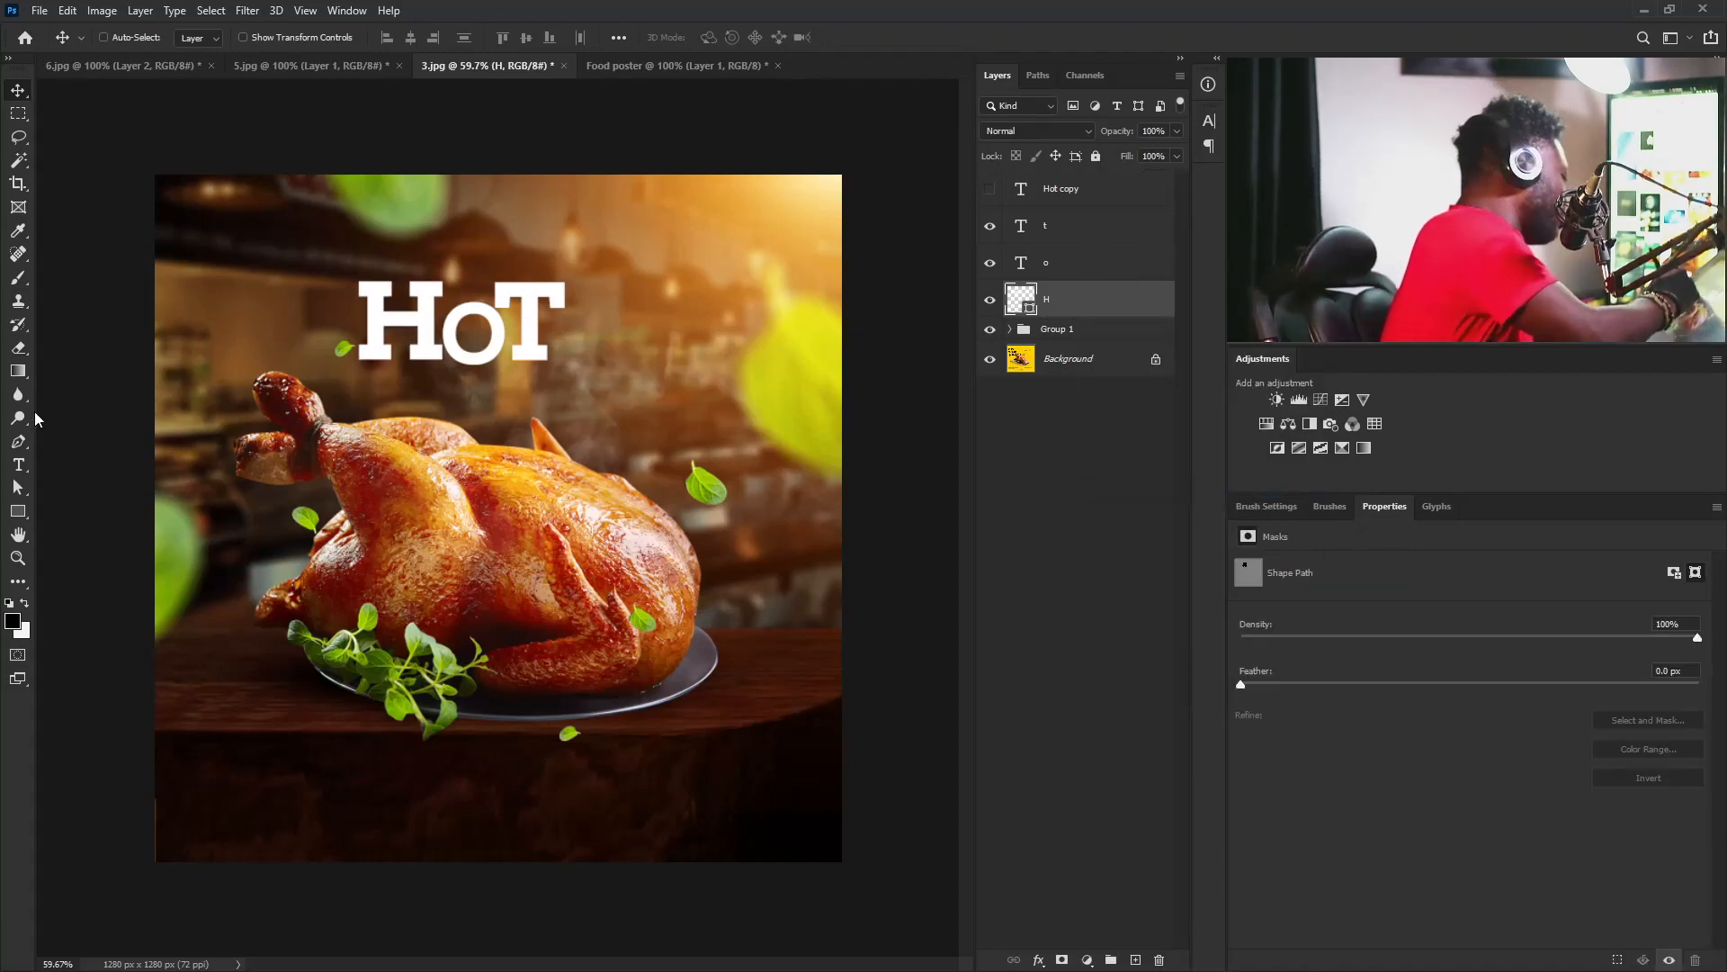
Stretch the H shape's lower anchor points downward with the Direct Selection tool until the shape is about 174 px tall.
{"action": "left_click", "coordinate": [18, 487]}
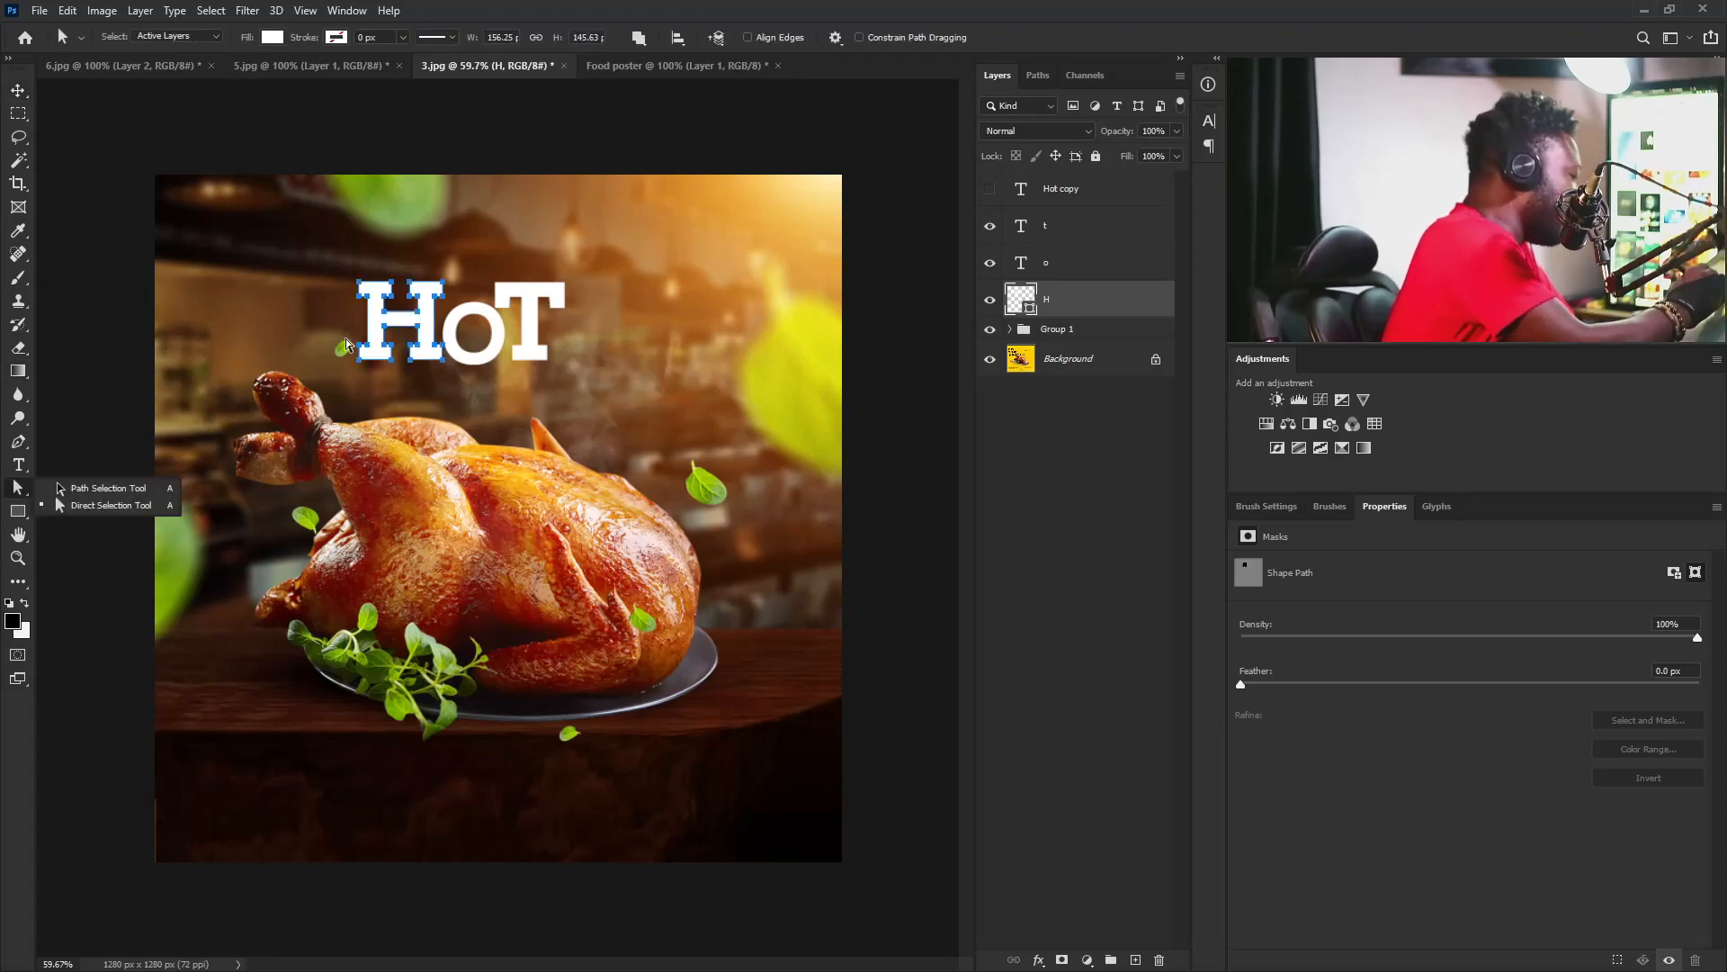
{"action": "left_click", "coordinate": [99, 484]}
{"action": "left_click", "coordinate": [423, 358]}
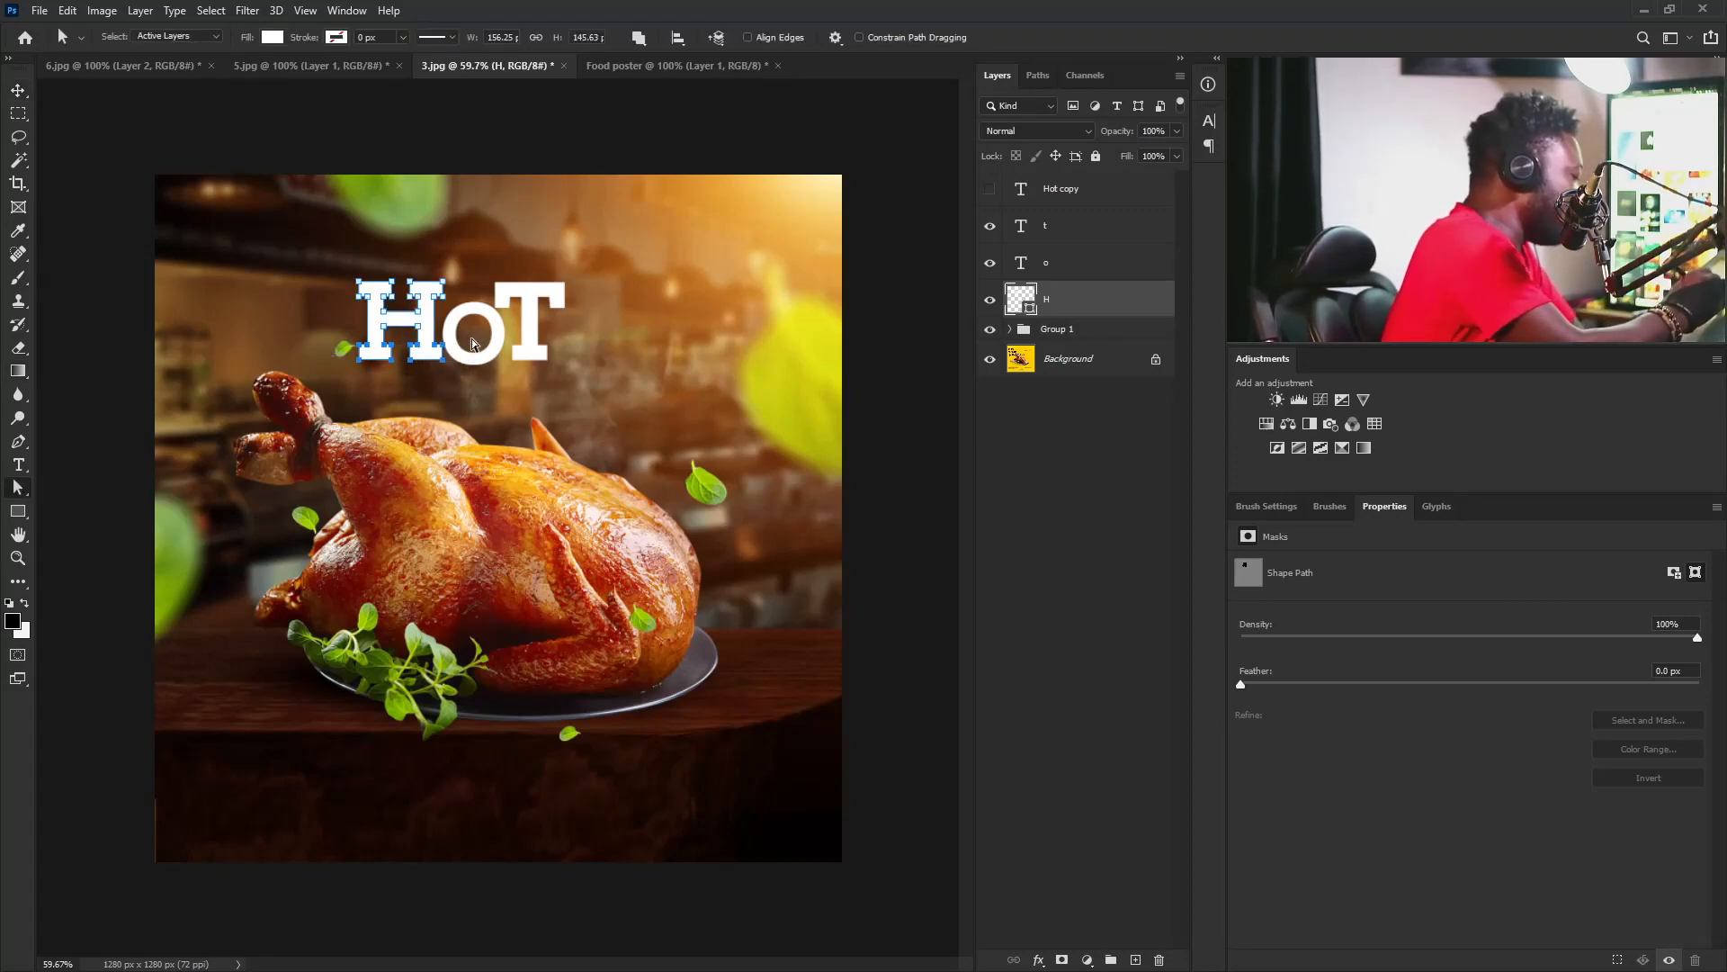
{"action": "left_click_drag", "start_coordinate": [295, 419], "coordinate": [482, 387]}
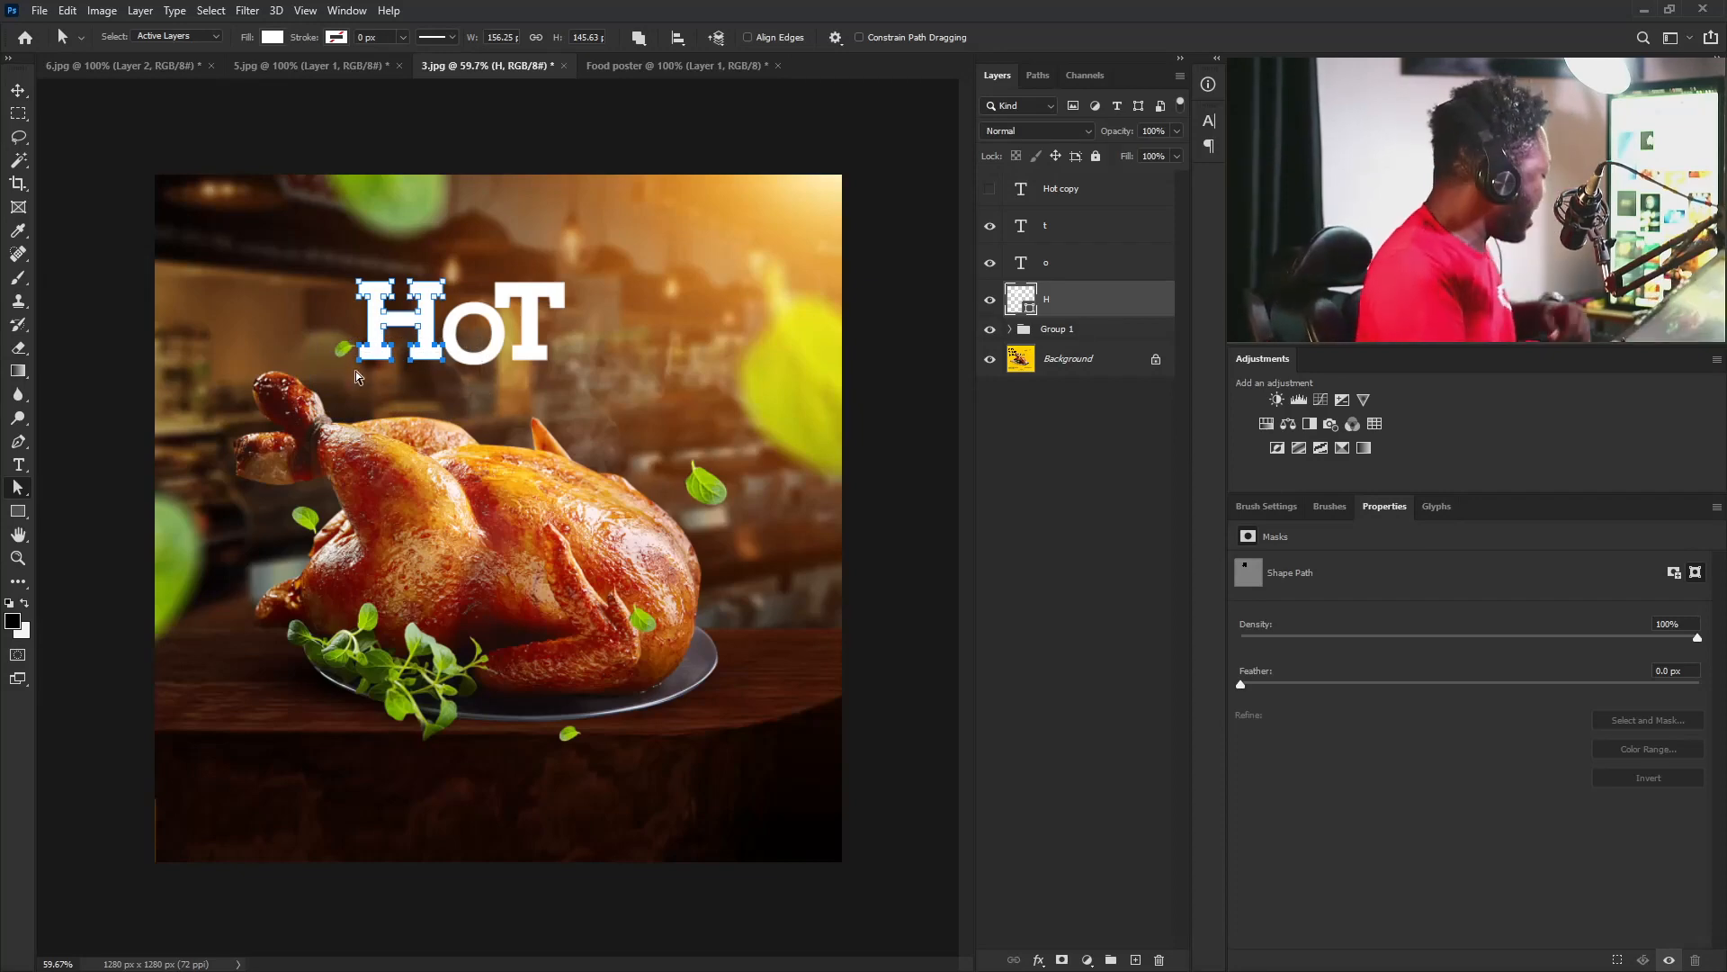
{"action": "key", "text": "shift+Down"}
{"action": "key", "text": "shift+Down"}
{"action": "key", "text": "Down"}
{"action": "key", "text": "Down"}
{"action": "key", "text": "Down"}
{"action": "key", "text": "Down"}
{"action": "key", "text": "Down"}
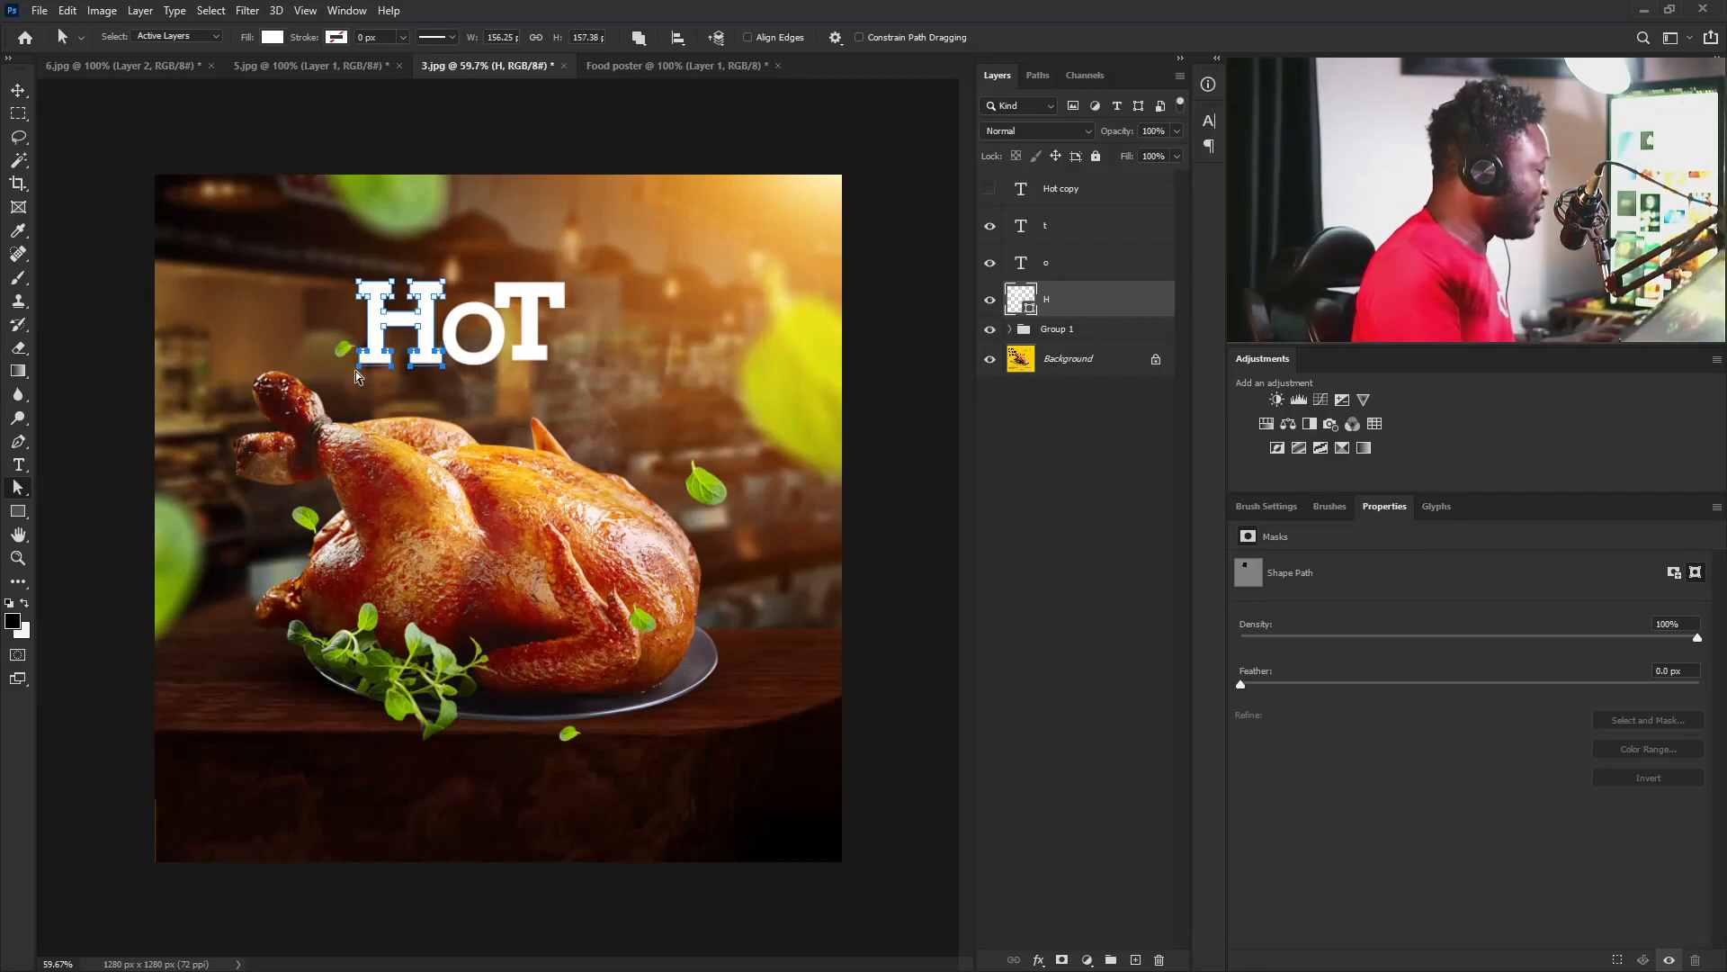
{"action": "key", "text": "Down"}
{"action": "key", "text": "Down"}
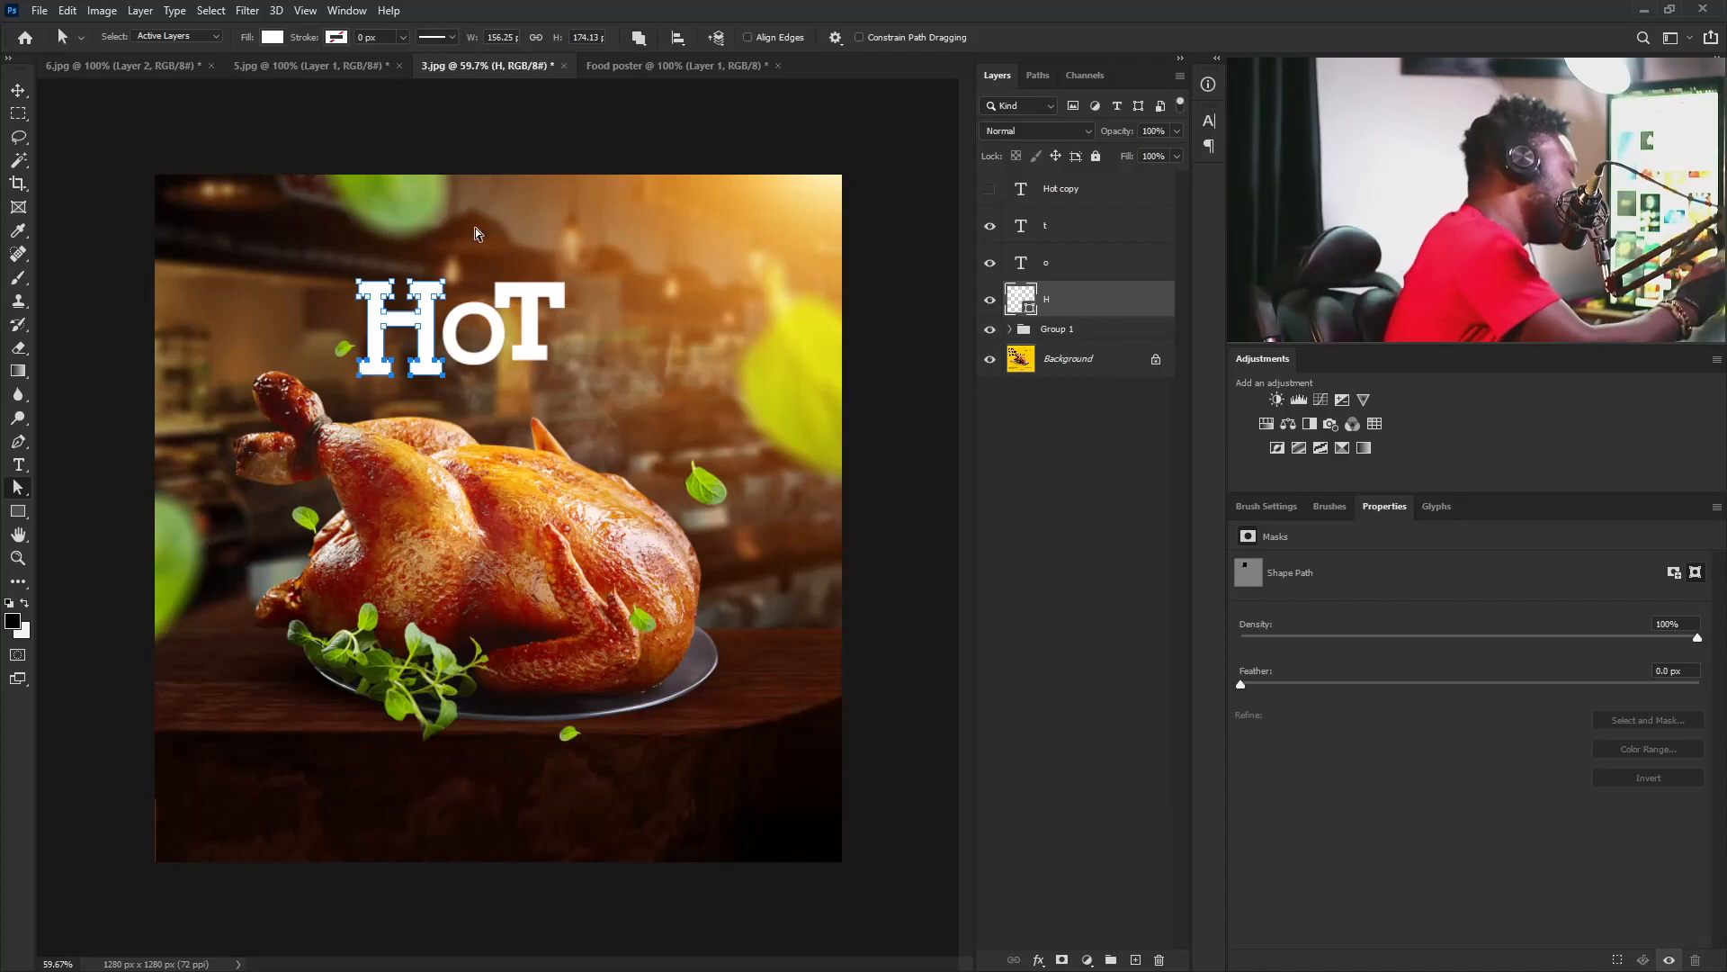
Stretch the H shape's upper anchor points upward until the shape is about 196 px tall.
{"action": "left_click_drag", "start_coordinate": [475, 228], "coordinate": [330, 304]}
{"action": "left_click_drag", "start_coordinate": [475, 229], "coordinate": [475, 229]}
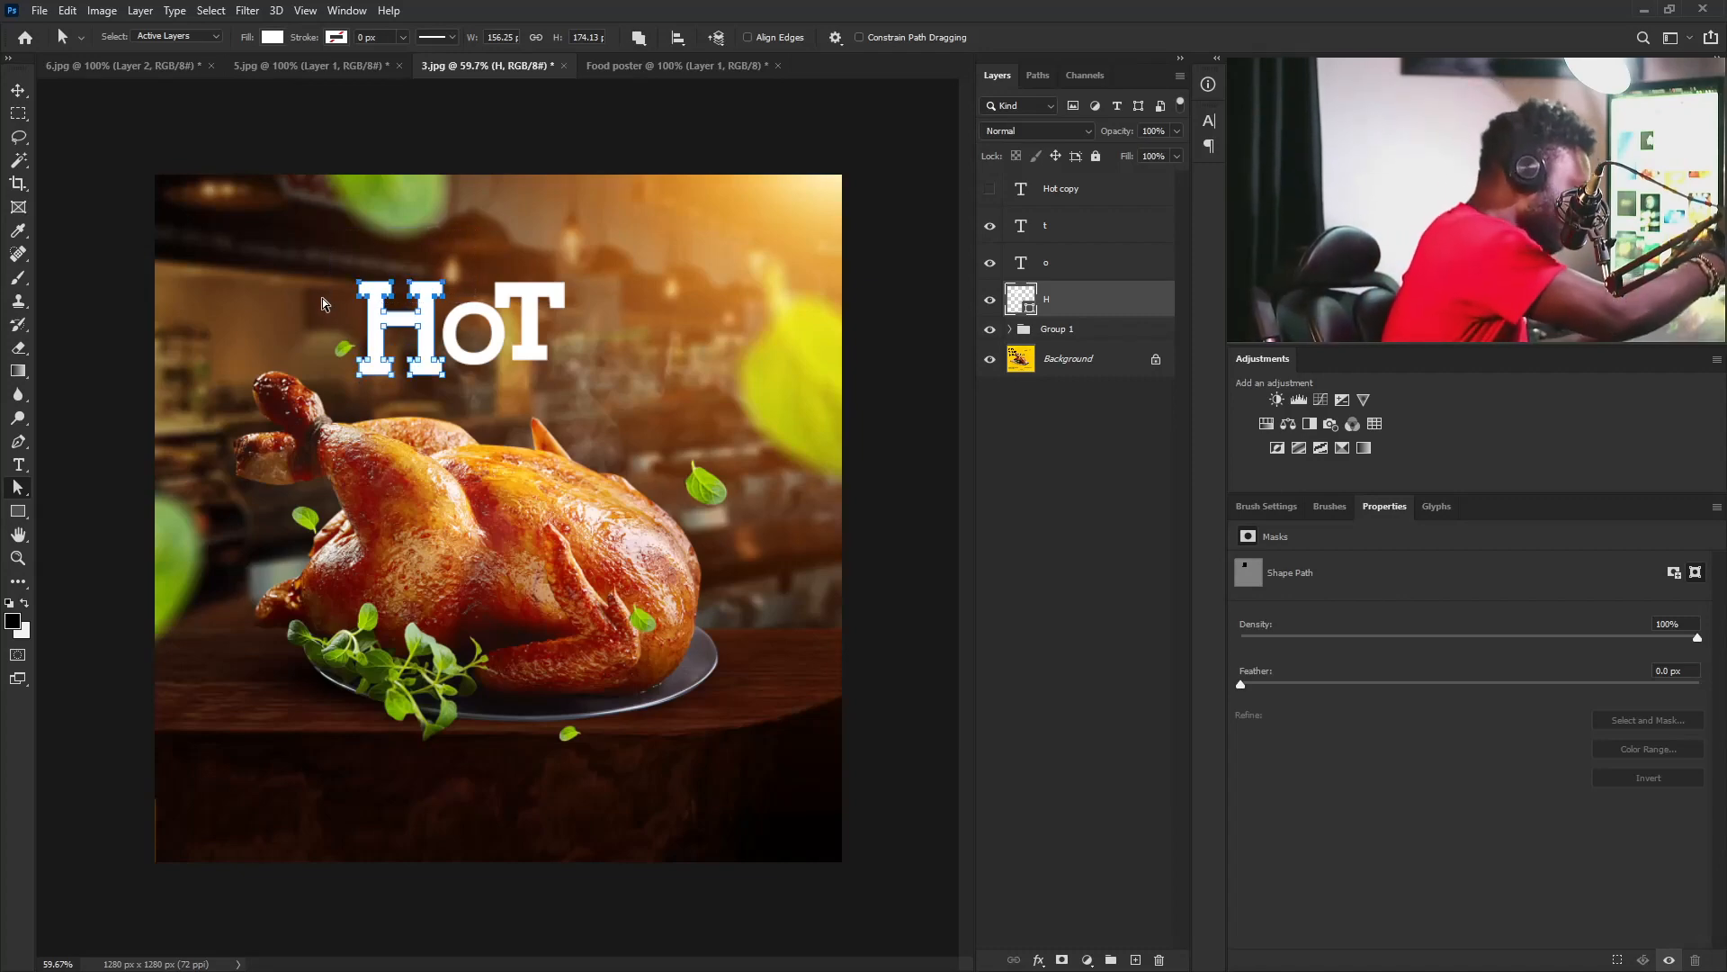
{"action": "key", "text": "shift+Up"}
{"action": "key", "text": "Up"}
{"action": "key", "text": "Up"}
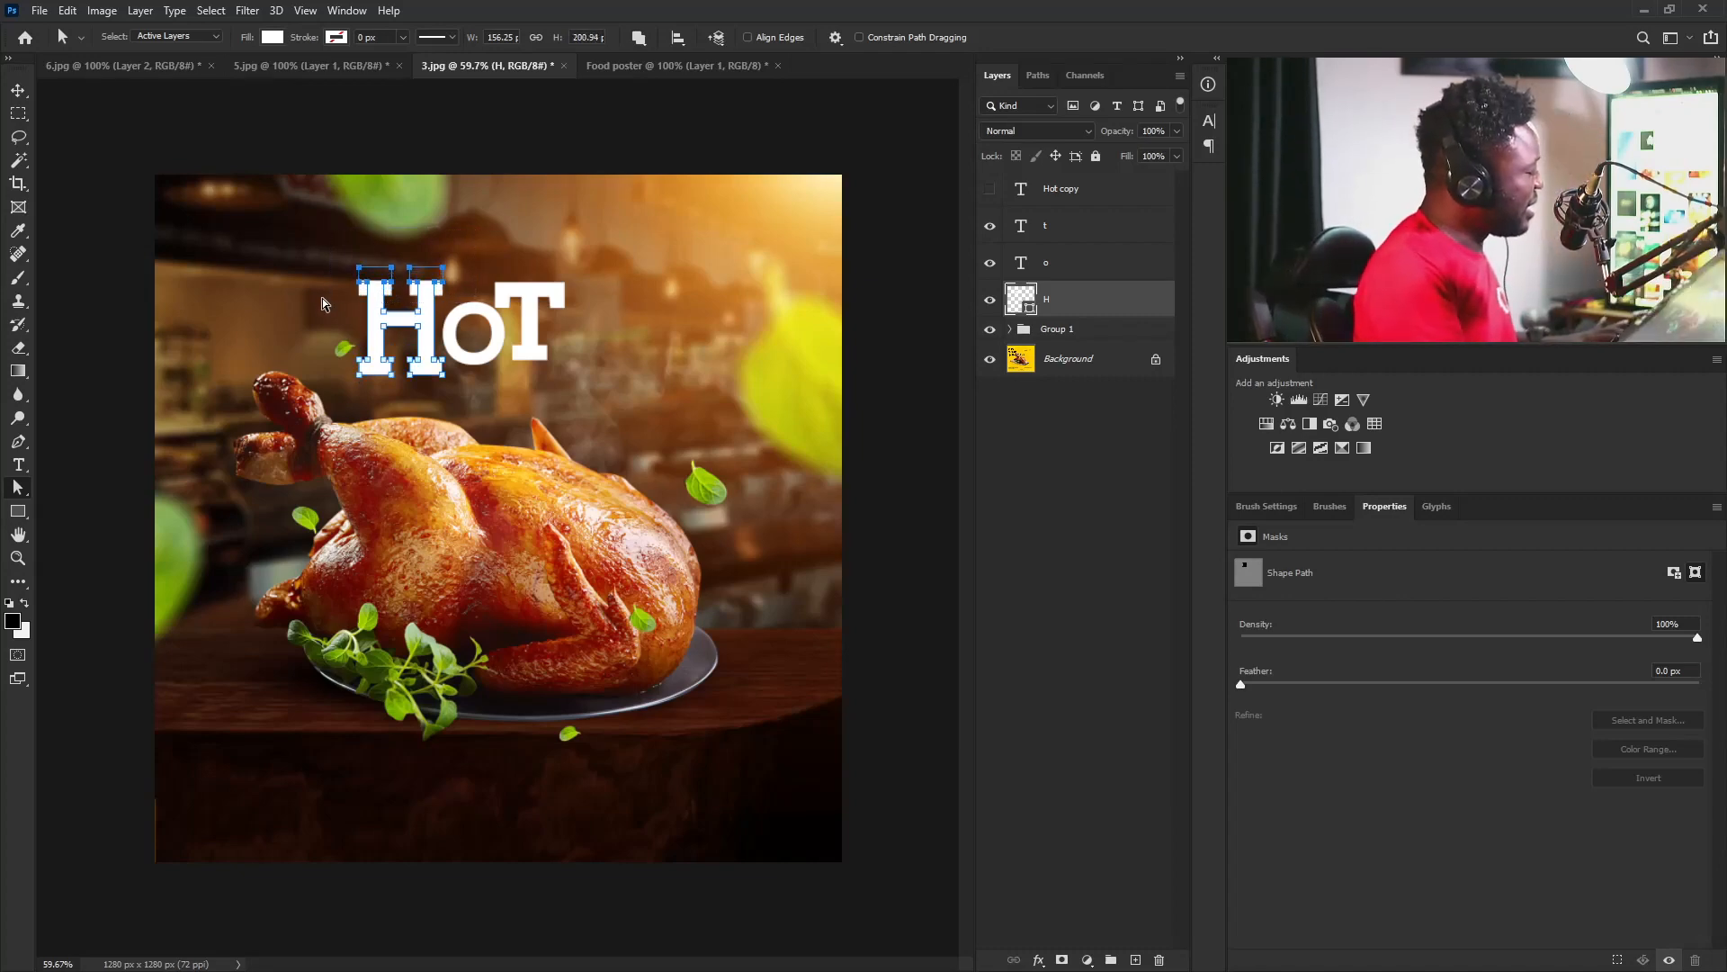
{"action": "key", "text": "Up"}
{"action": "key", "text": "Up"}
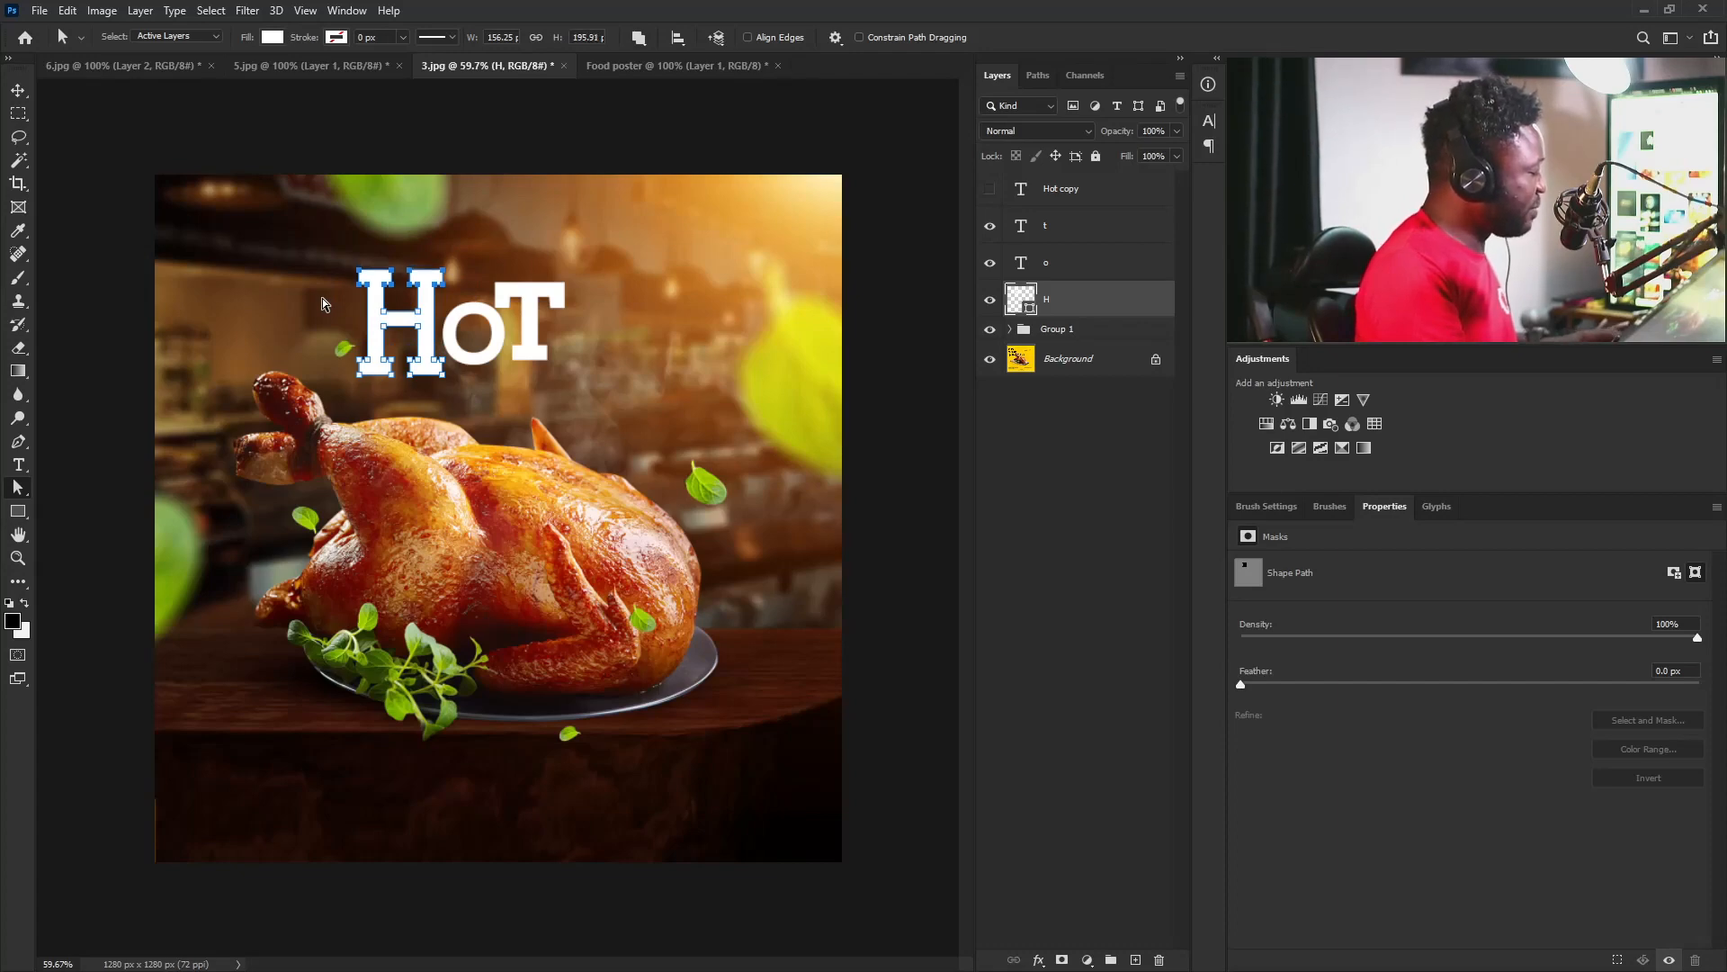
{"action": "key", "text": "Return"}
Move the T up about 15 px and convert its text layer to a shape.
{"action": "left_click", "coordinate": [1070, 272]}
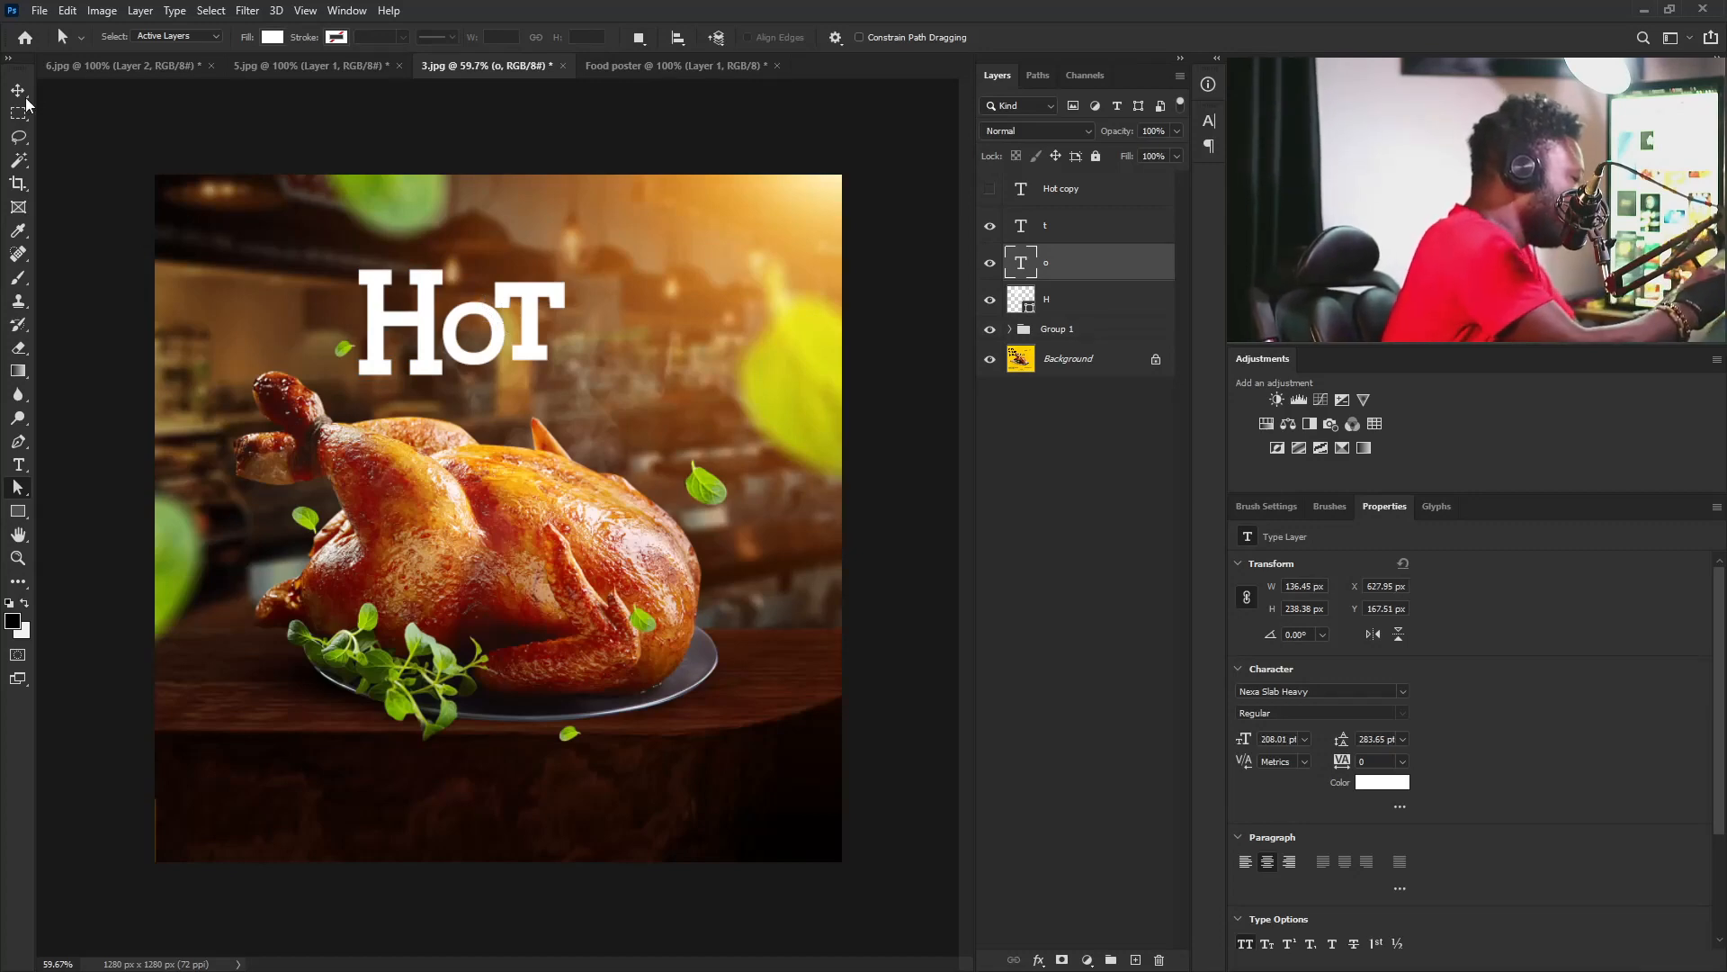
{"action": "key", "text": "v"}
{"action": "left_click_drag", "start_coordinate": [511, 308], "coordinate": [513, 295]}
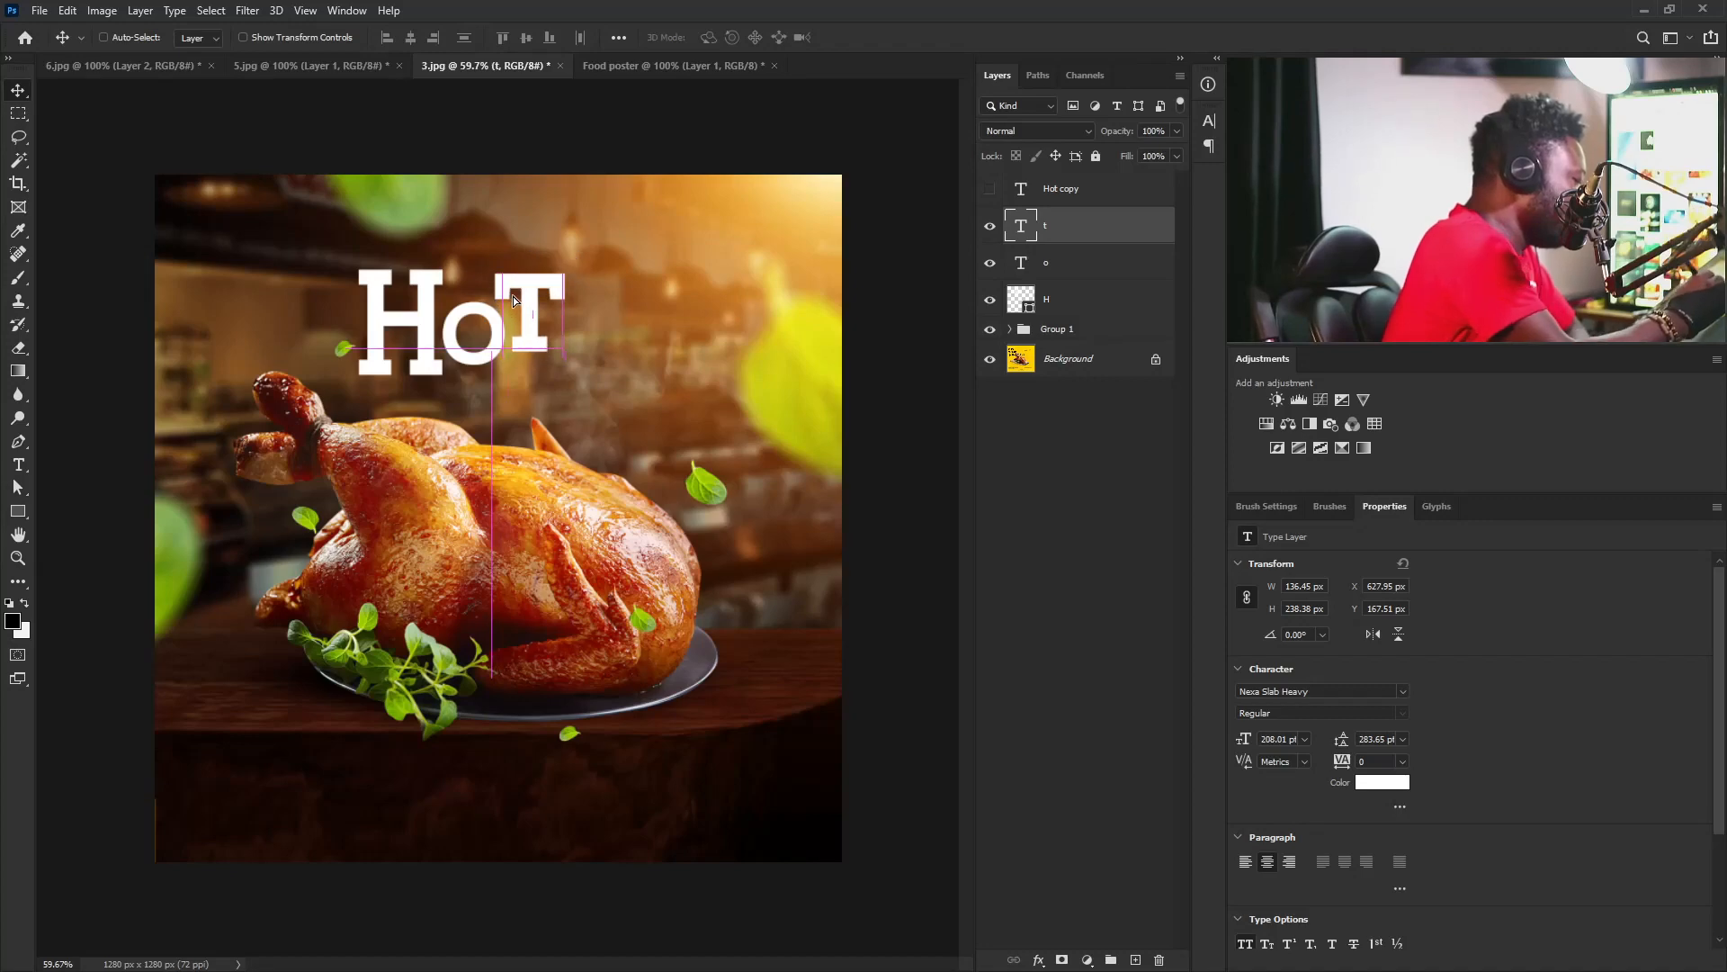
{"action": "right_click", "coordinate": [1092, 222]}
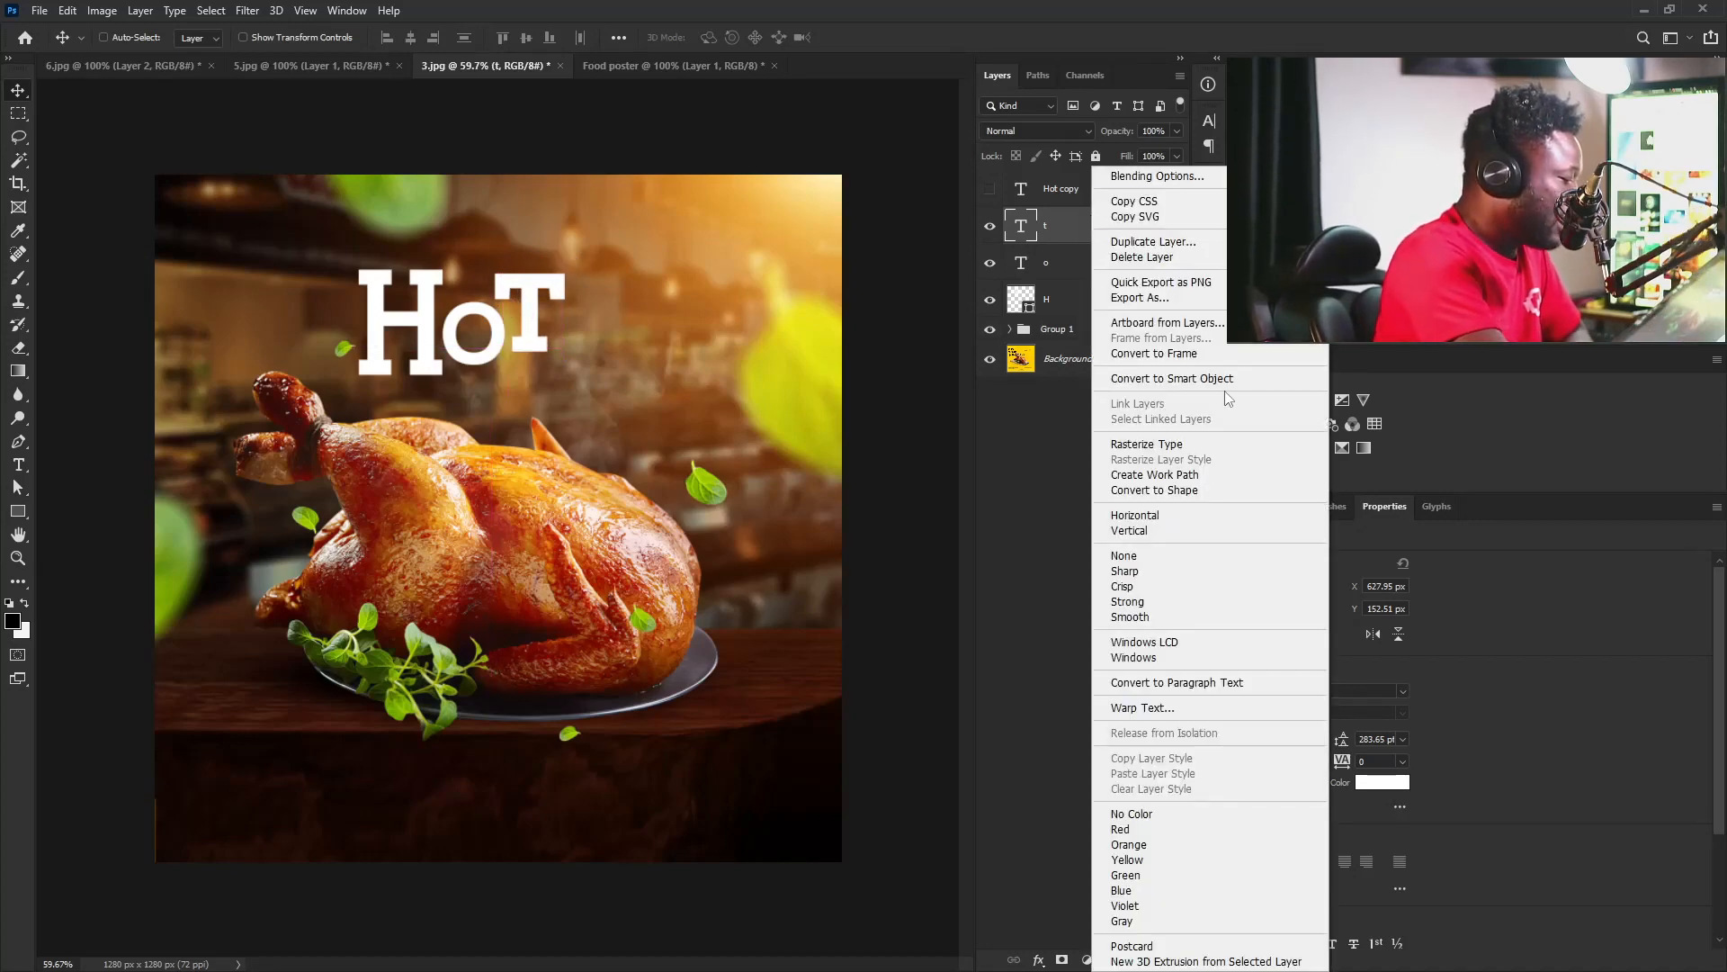
{"action": "left_click", "coordinate": [1206, 492]}
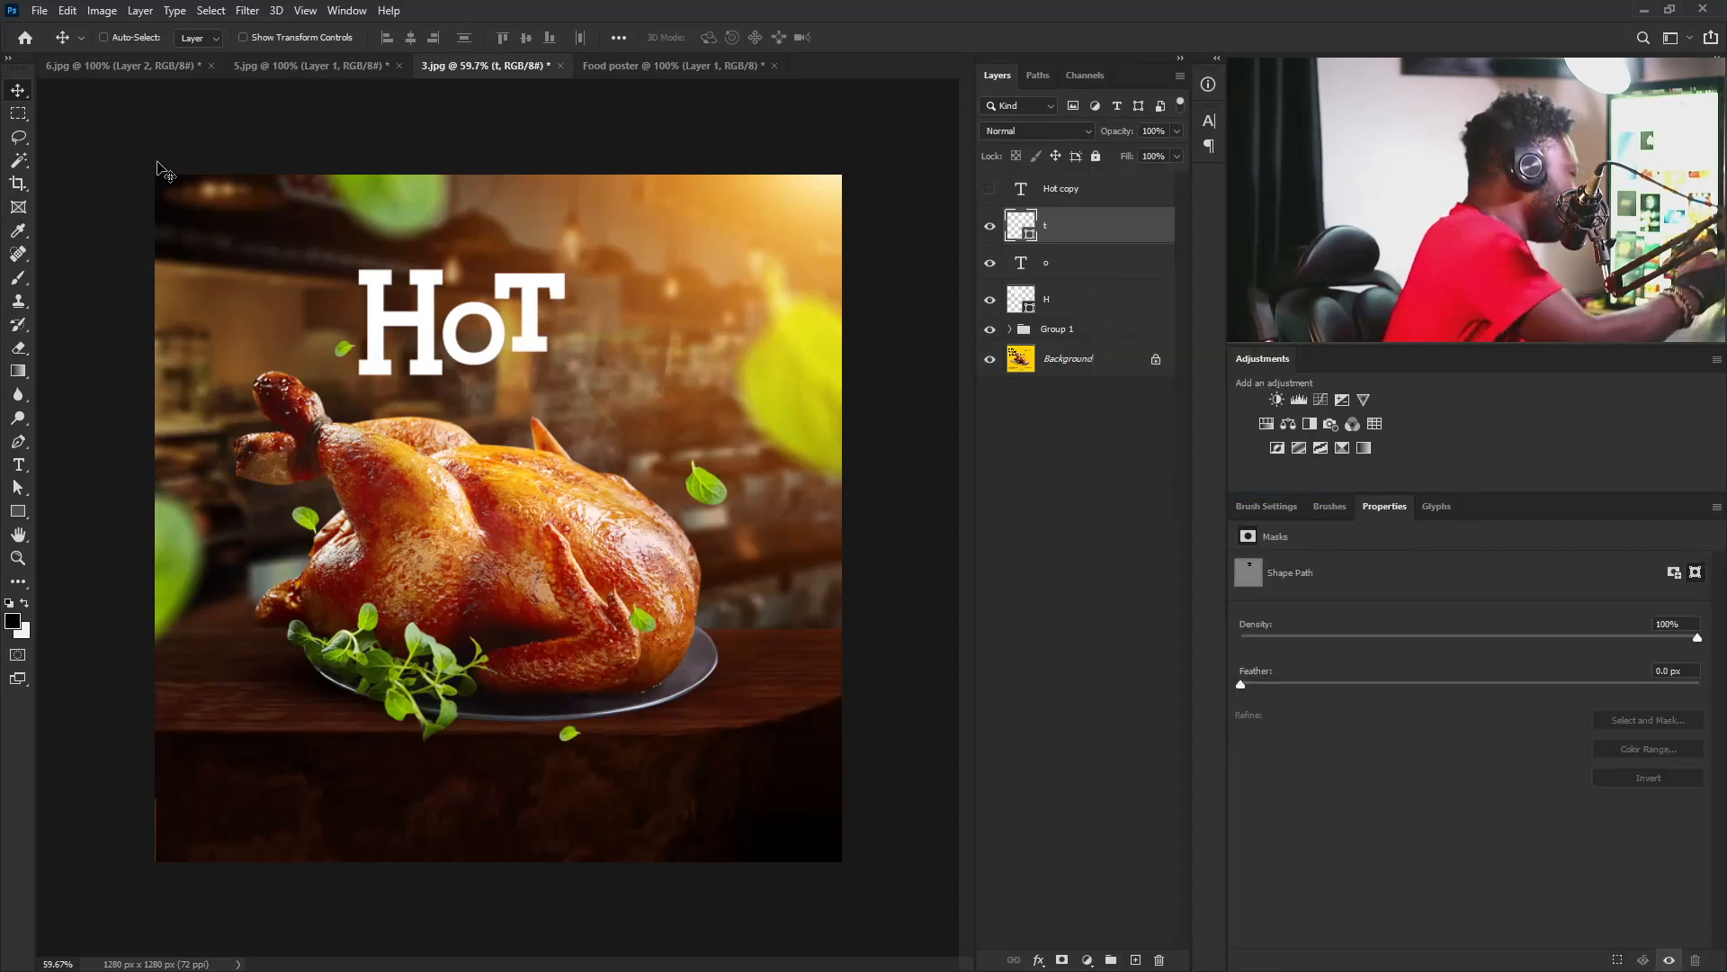
Extend the left end of the T's crossbar leftward over the O until the shape is about 207 px wide.
{"action": "left_click", "coordinate": [18, 486]}
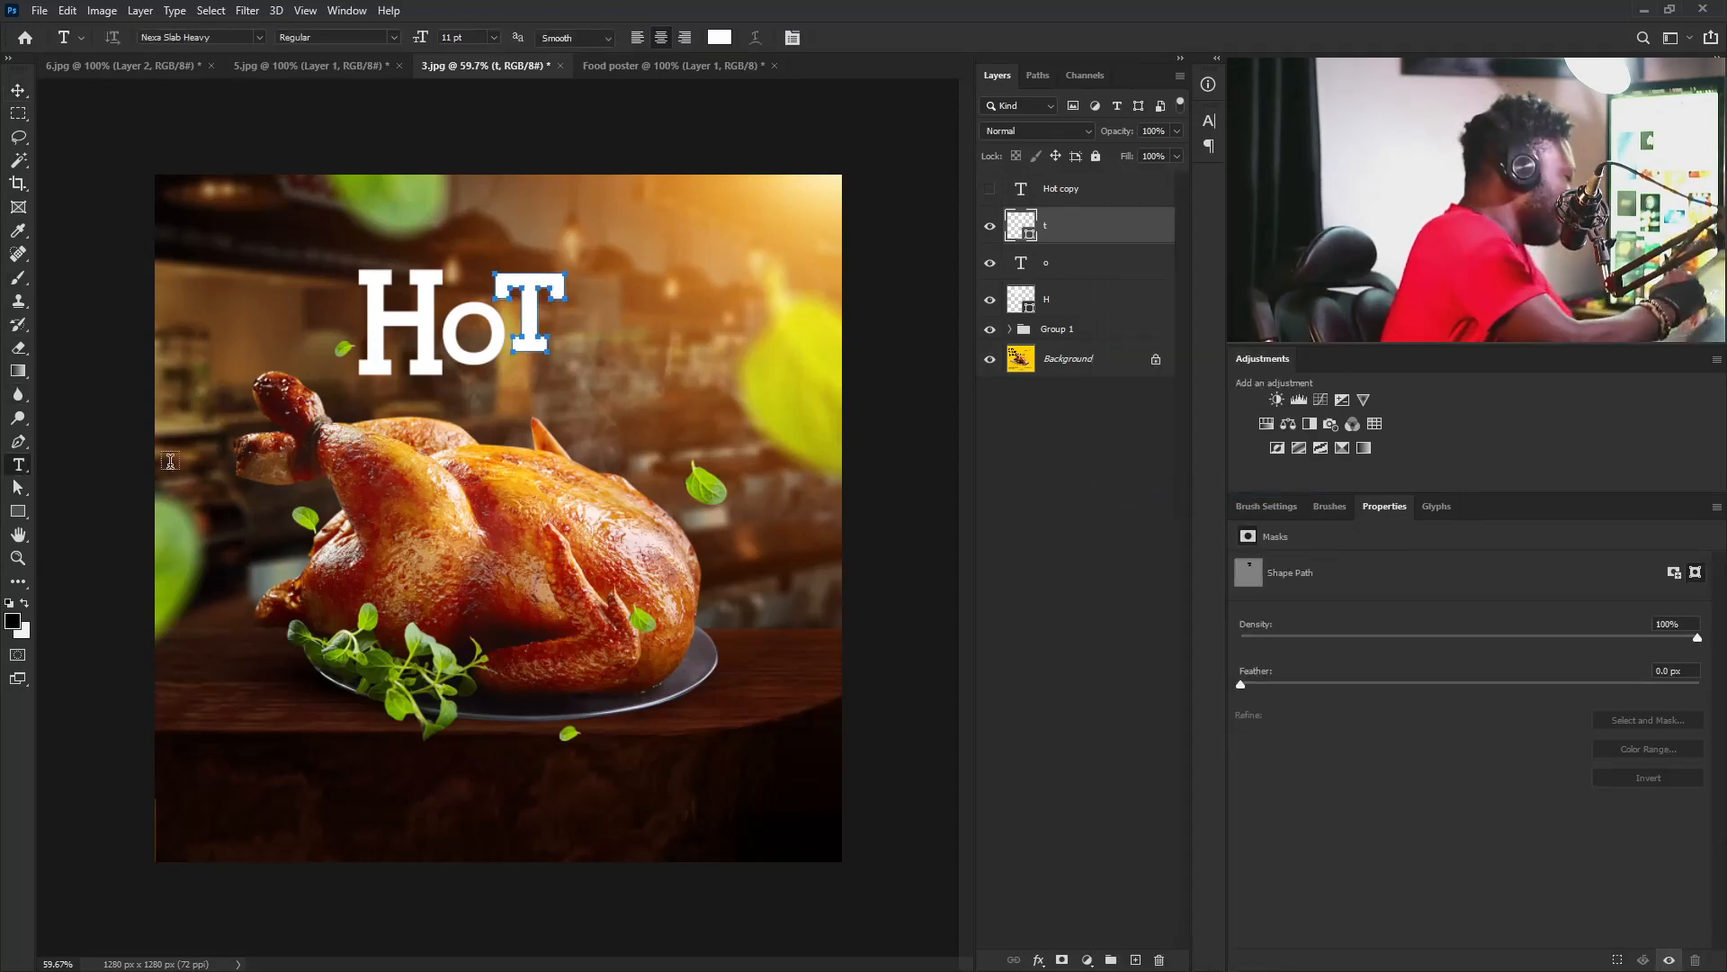
{"action": "left_click_drag", "start_coordinate": [478, 248], "coordinate": [478, 248]}
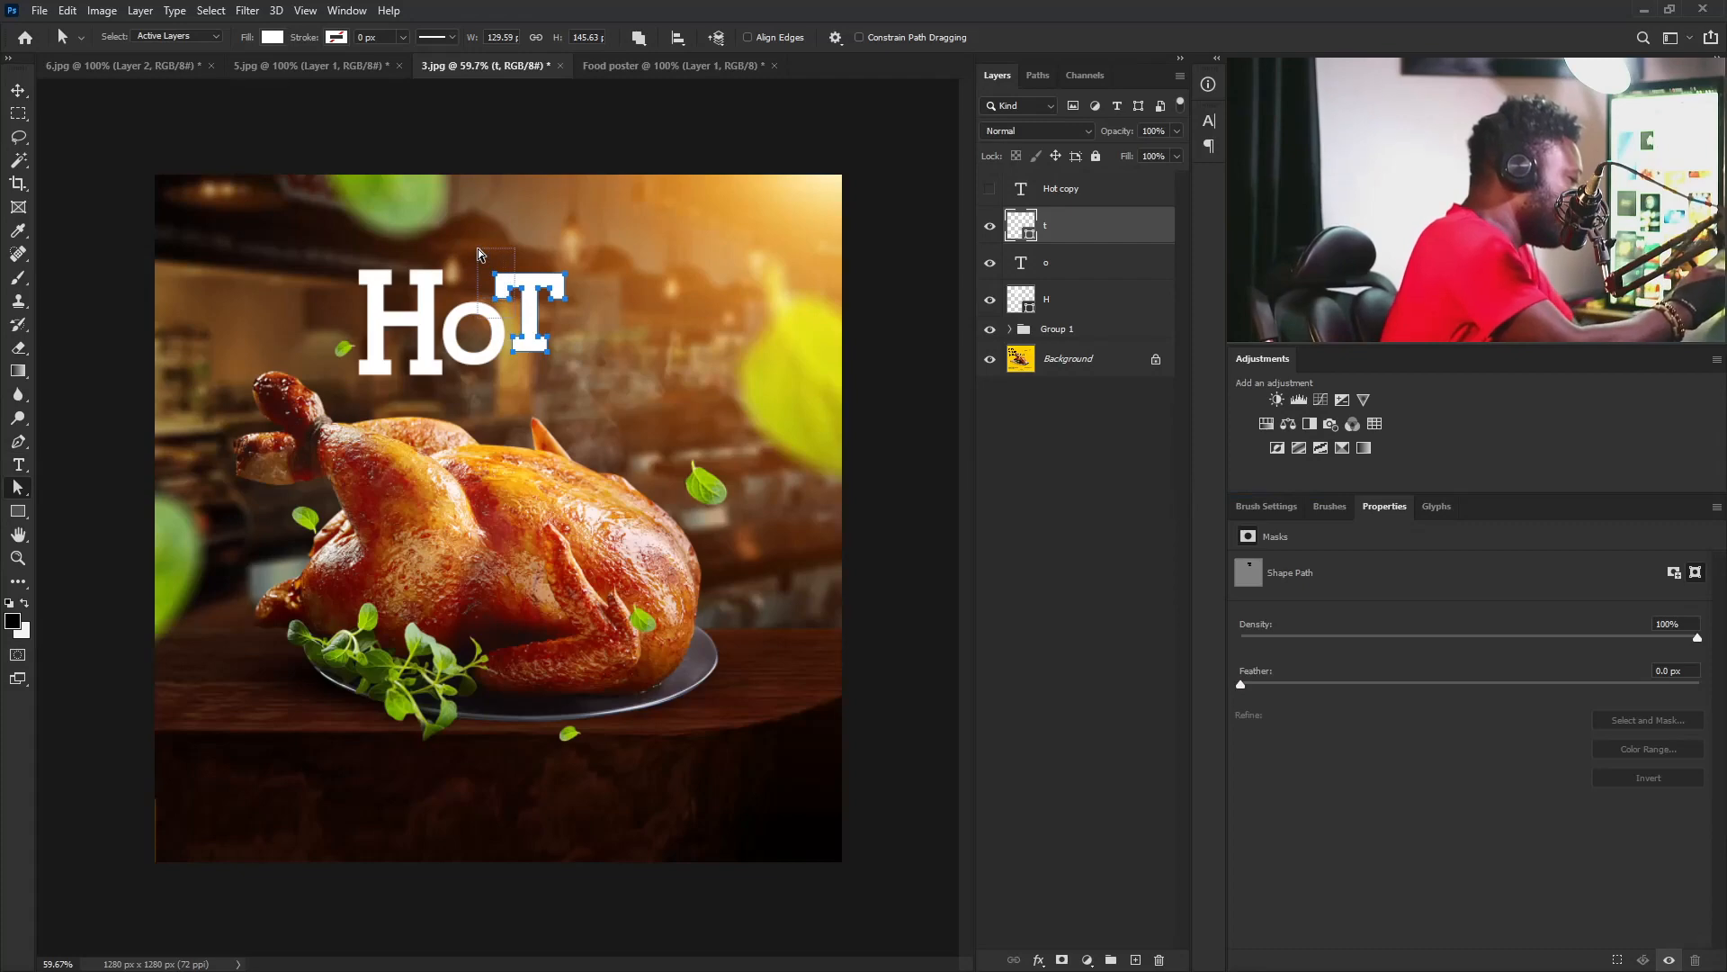
{"action": "key", "text": "Left"}
{"action": "key", "text": "Left"}
{"action": "key", "text": "Left"}
{"action": "key", "text": "Left"}
{"action": "key", "text": "Left"}
{"action": "key", "text": "Left"}
{"action": "key", "text": "Left"}
{"action": "key", "text": "Left"}
{"action": "key", "text": "Left"}
{"action": "key", "text": "Left"}
{"action": "key", "text": "Left"}
{"action": "key", "text": "Left"}
{"action": "key", "text": "Left"}
{"action": "key", "text": "Left"}
{"action": "key", "text": "Left"}
{"action": "key", "text": "Left"}
{"action": "key", "text": "Left"}
{"action": "key", "text": "Left"}
{"action": "key", "text": "Left"}
{"action": "key", "text": "Left"}
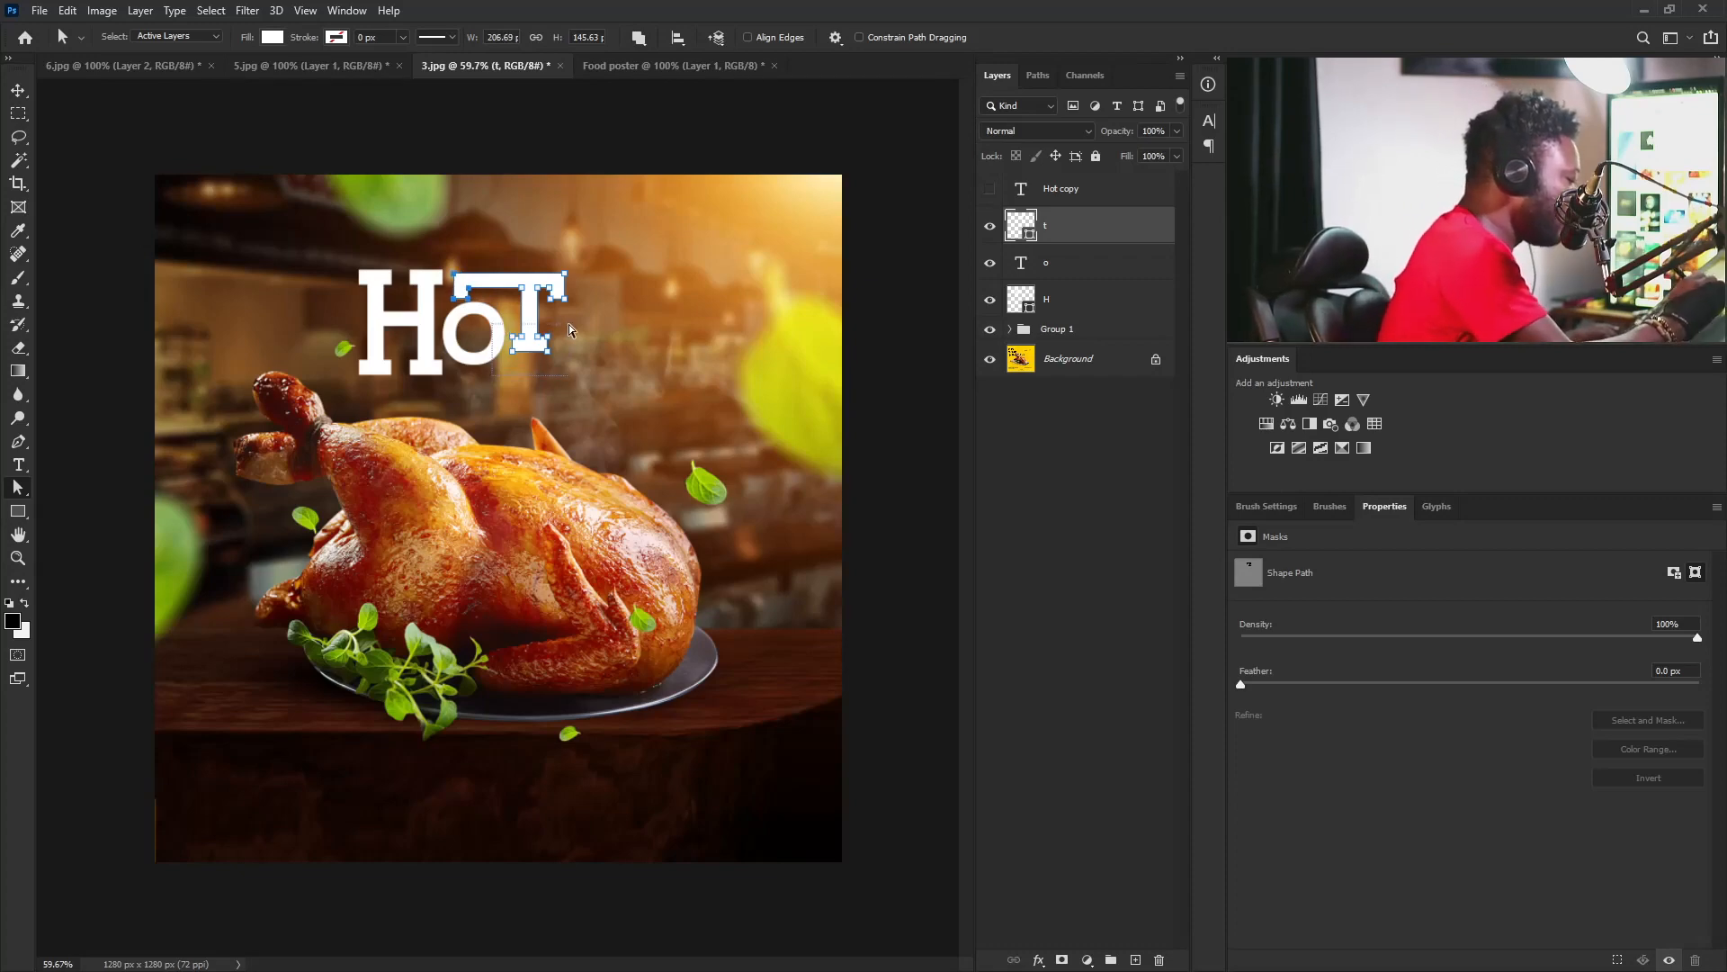
Lengthen the T's stem by nudging its base points down level with the bottom of the H.
{"action": "key", "text": "Down"}
{"action": "key", "text": "Down"}
{"action": "key", "text": "Down"}
{"action": "key", "text": "Down"}
{"action": "key", "text": "Down"}
{"action": "key", "text": "Down"}
{"action": "key", "text": "Down"}
{"action": "key", "text": "Down"}
{"action": "key", "text": "Down"}
{"action": "key", "text": "Down"}
{"action": "key", "text": "Down"}
{"action": "key", "text": "Down"}
{"action": "key", "text": "Down"}
{"action": "key", "text": "Down"}
{"action": "key", "text": "Down"}
{"action": "key", "text": "Down"}
{"action": "key", "text": "Down"}
{"action": "key", "text": "Down"}
{"action": "key", "text": "Down"}
{"action": "key", "text": "Down"}
{"action": "key", "text": "Down"}
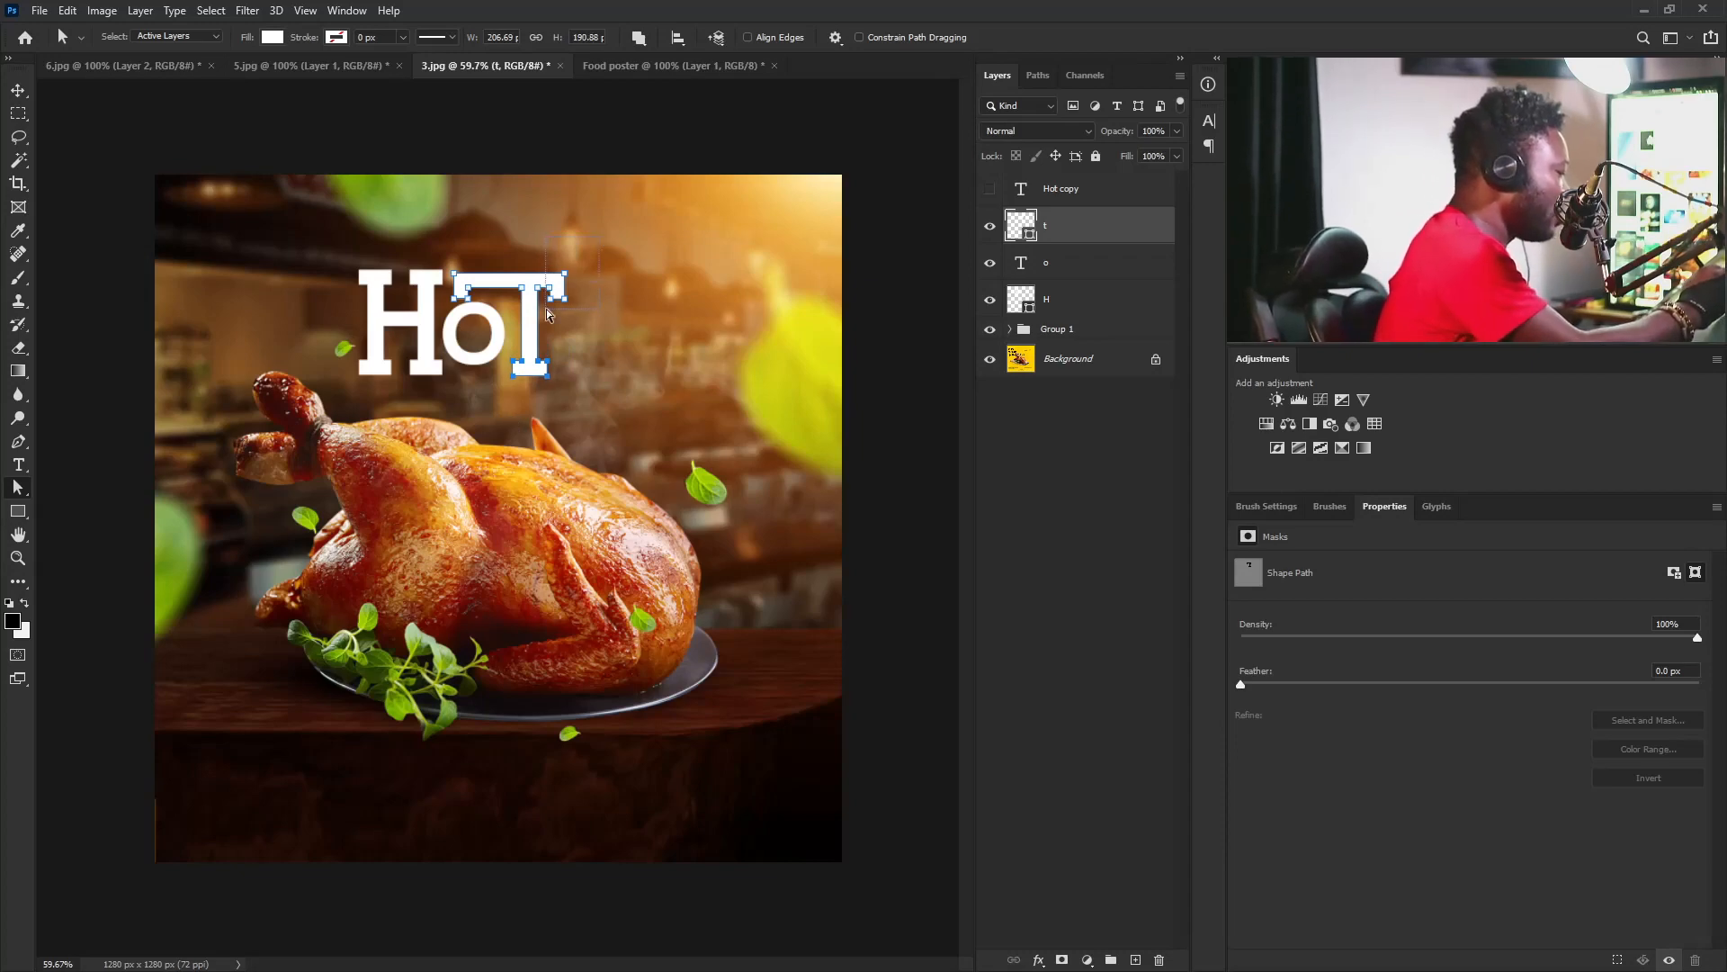
Extend the T's crossbar on its right side until the letter is about 228.5 px wide.
{"action": "key", "text": "Right"}
{"action": "key", "text": "Right"}
{"action": "key", "text": "Right"}
{"action": "key", "text": "Right"}
{"action": "key", "text": "Right"}
{"action": "key", "text": "Right"}
{"action": "key", "text": "Right"}
{"action": "key", "text": "Right"}
{"action": "key", "text": "Right"}
{"action": "key", "text": "Right"}
{"action": "key", "text": "Right"}
{"action": "key", "text": "Right"}
{"action": "key", "text": "Right"}
{"action": "key", "text": "Right"}
{"action": "key", "text": "Right"}
{"action": "key", "text": "Right"}
{"action": "key", "text": "Right"}
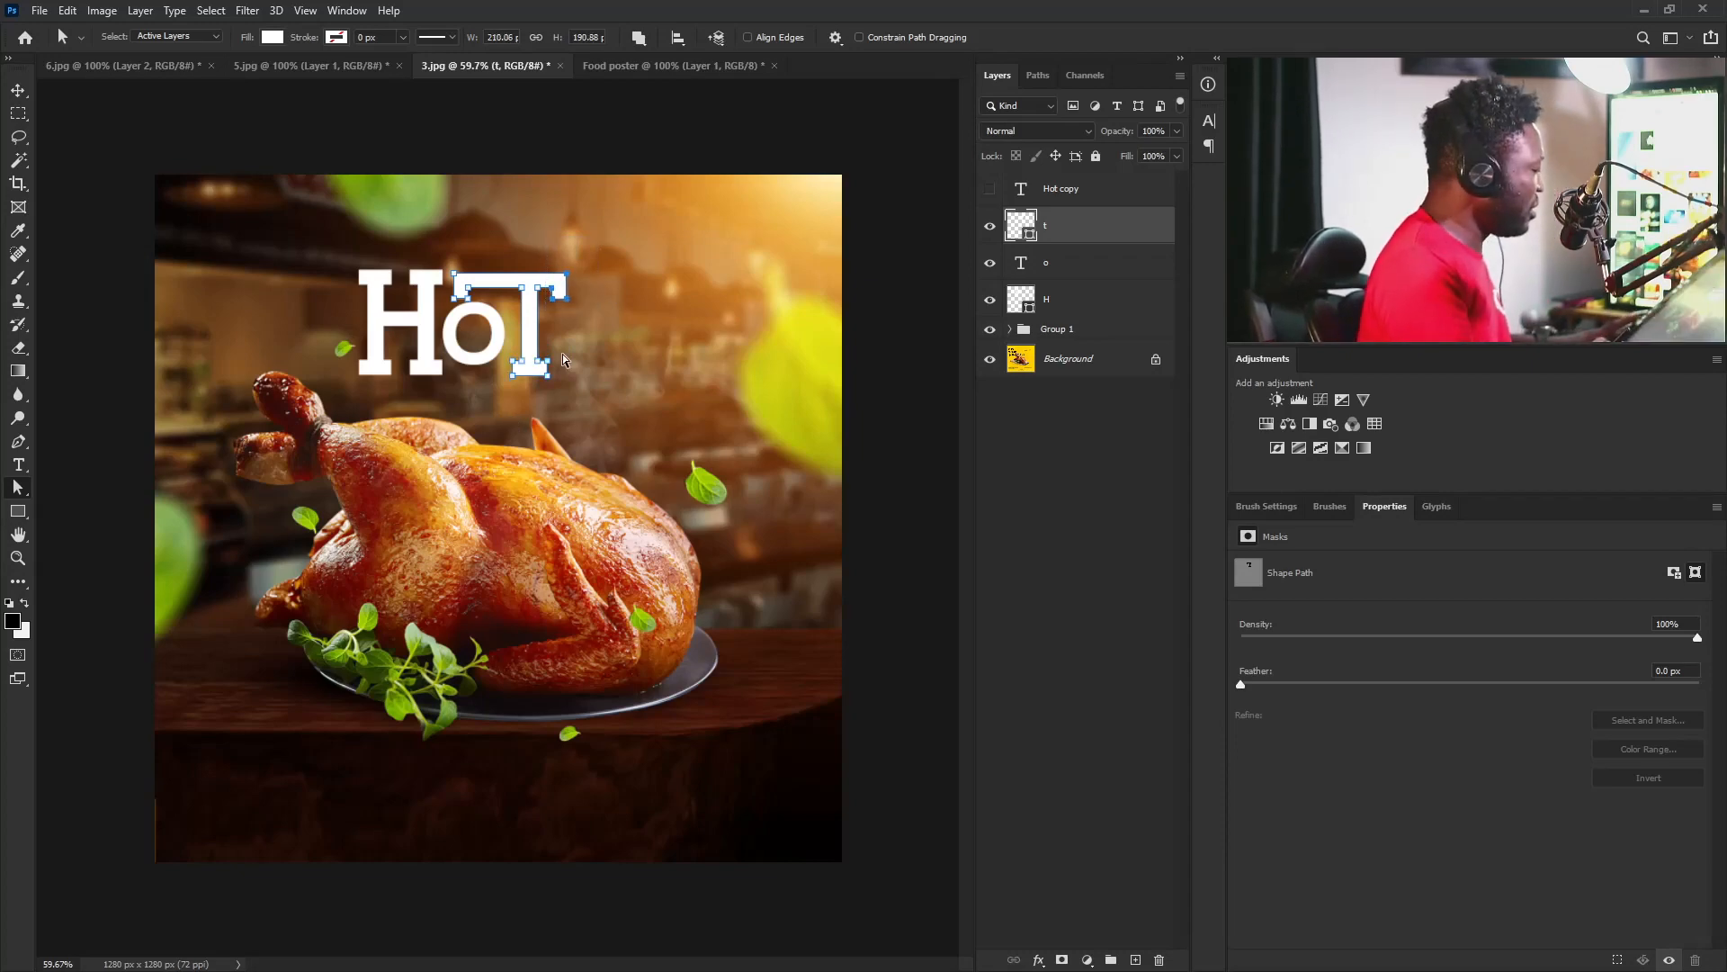
{"action": "key", "text": "Right"}
{"action": "key", "text": "Right"}
{"action": "key", "text": "Right"}
{"action": "key", "text": "Right"}
{"action": "key", "text": "Right"}
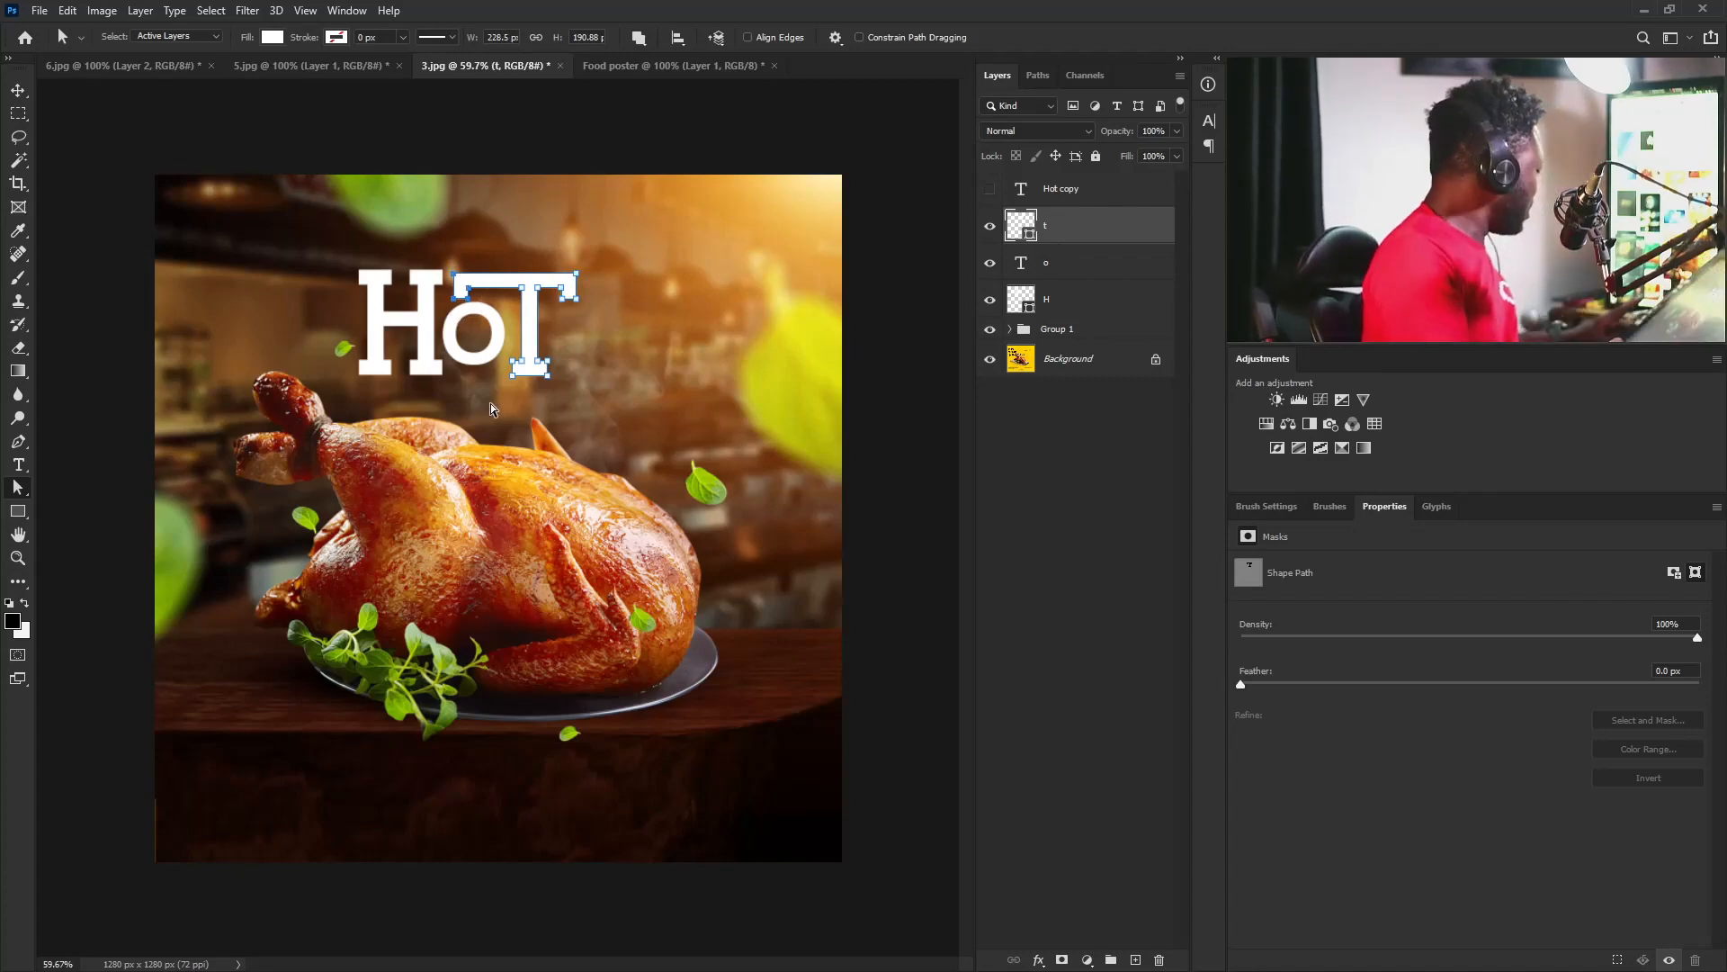
Shorten the T's crossbar on its left side until the letter is about 178 px wide.
{"action": "key", "text": "Right"}
{"action": "key", "text": "Right"}
{"action": "key", "text": "Right"}
{"action": "key", "text": "Right"}
{"action": "key", "text": "Right"}
{"action": "key", "text": "Right"}
{"action": "key", "text": "Right"}
{"action": "key", "text": "Right"}
{"action": "key", "text": "Right"}
{"action": "key", "text": "Right"}
{"action": "key", "text": "Right"}
{"action": "key", "text": "Right"}
{"action": "key", "text": "Right"}
{"action": "key", "text": "Right"}
{"action": "key", "text": "Right"}
{"action": "key", "text": "Right"}
{"action": "key", "text": "Right"}
{"action": "key", "text": "Right"}
{"action": "key", "text": "Right"}
{"action": "key", "text": "Right"}
{"action": "key", "text": "Right"}
{"action": "key", "text": "Right"}
{"action": "key", "text": "Right"}
{"action": "key", "text": "Right"}
{"action": "key", "text": "Right"}
{"action": "key", "text": "Right"}
{"action": "key", "text": "Right"}
{"action": "key", "text": "Right"}
{"action": "key", "text": "Right"}
{"action": "key", "text": "Right"}
{"action": "key", "text": "Right"}
{"action": "key", "text": "Right"}
{"action": "key", "text": "Right"}
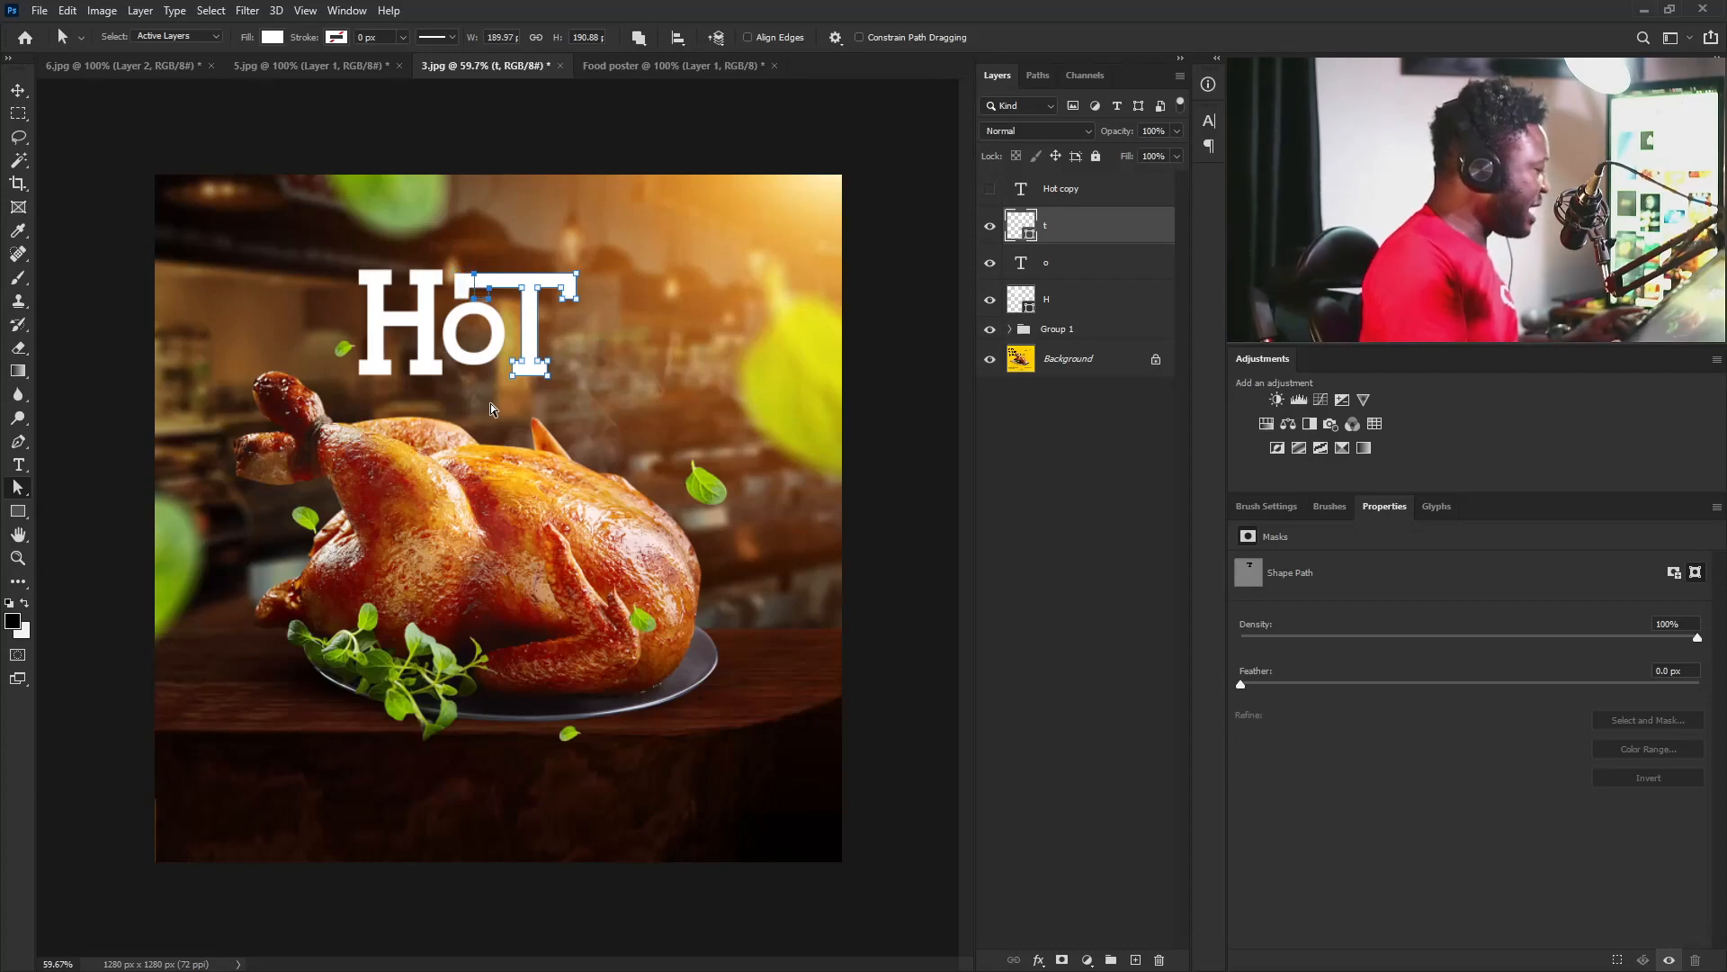
{"action": "key", "text": "Right"}
{"action": "key", "text": "Right"}
{"action": "key", "text": "Right"}
{"action": "key", "text": "Right"}
{"action": "key", "text": "Right"}
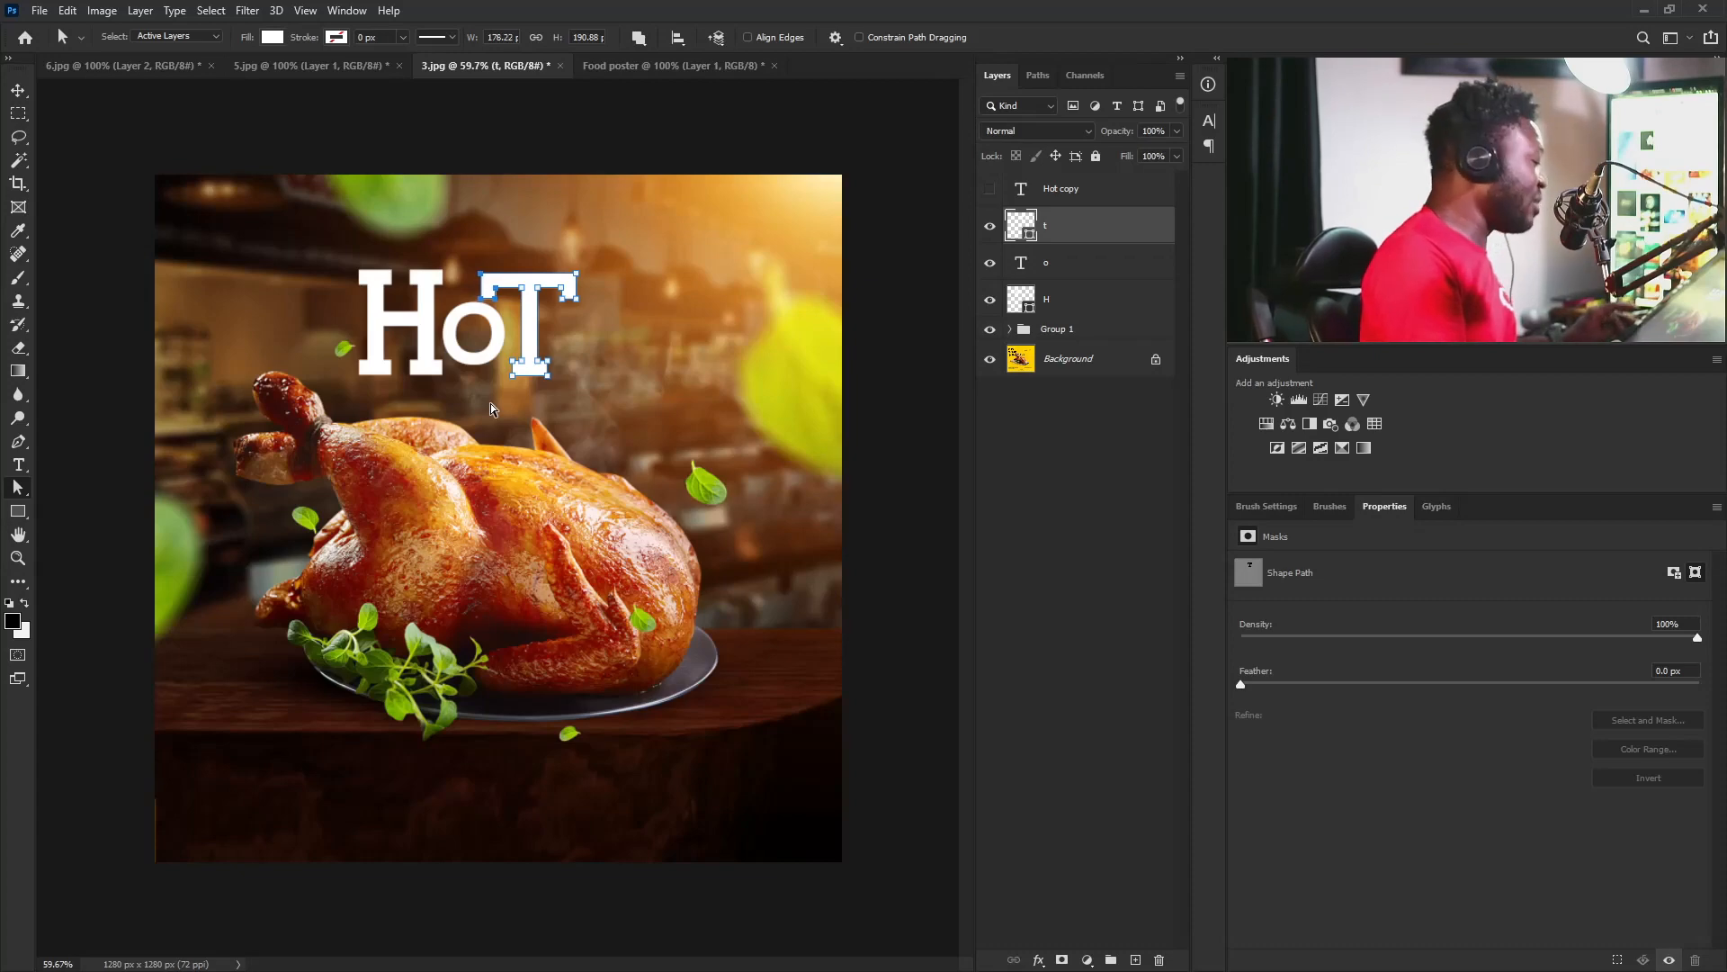
Consult the Food poster sketch and scale the letter o to about 122%, fitting it between the H and the T.
{"action": "left_click", "coordinate": [655, 65]}
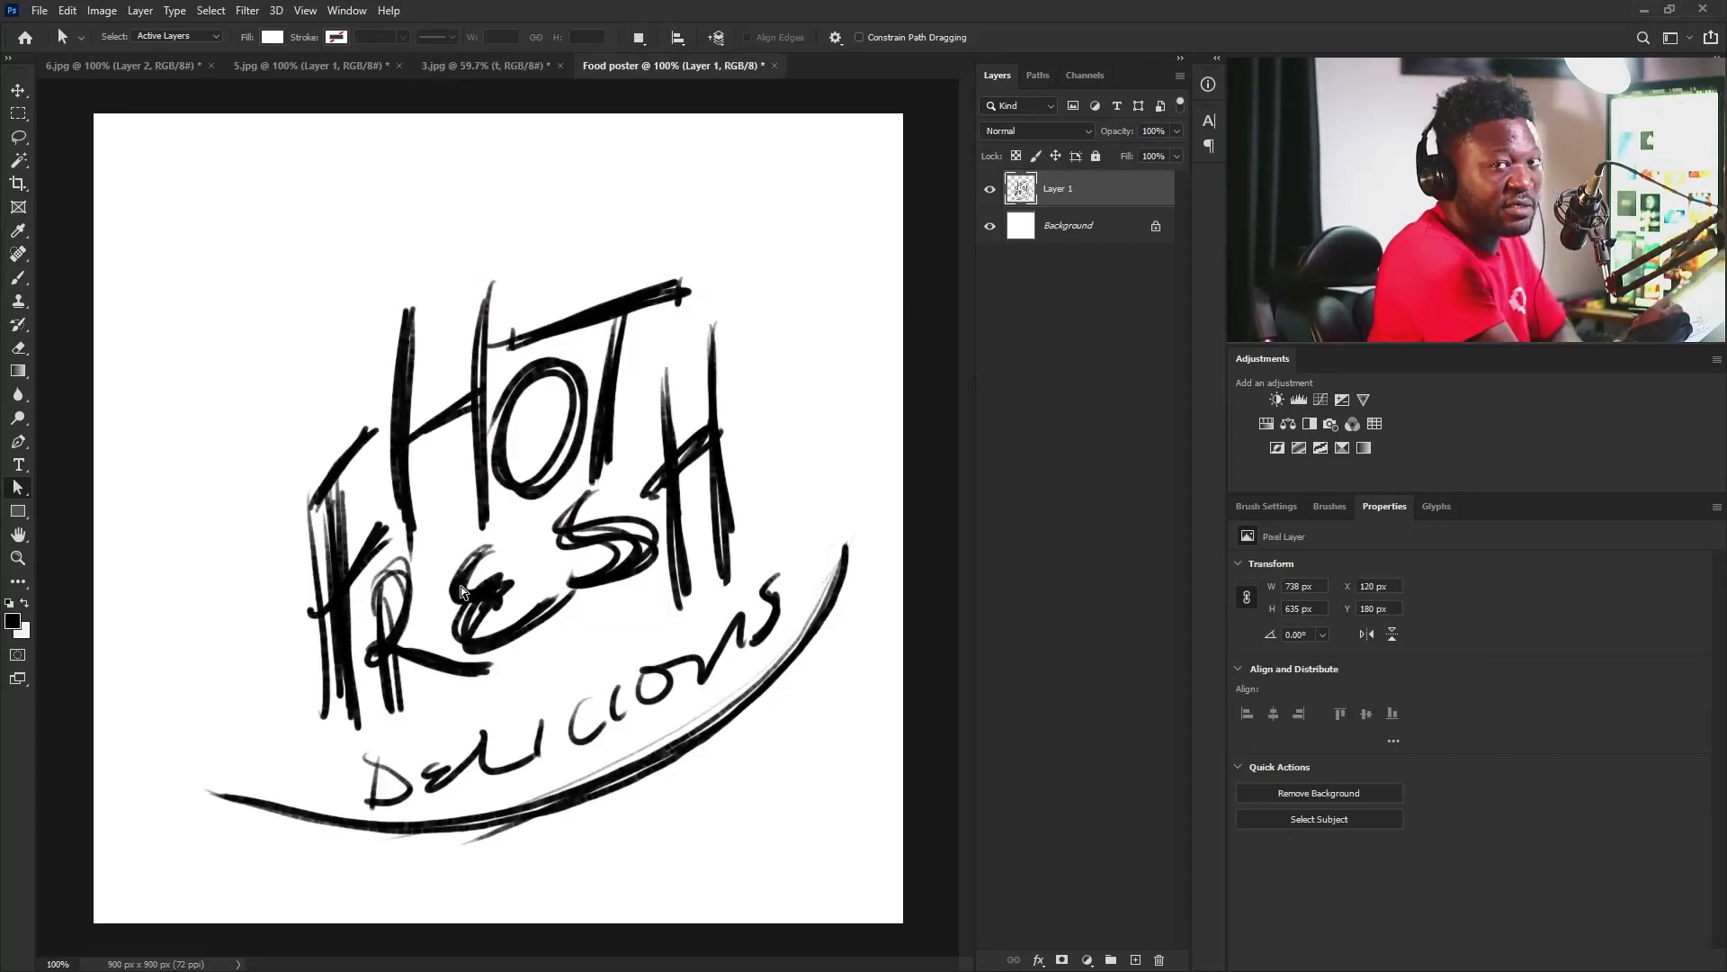
{"action": "left_click", "coordinate": [475, 63]}
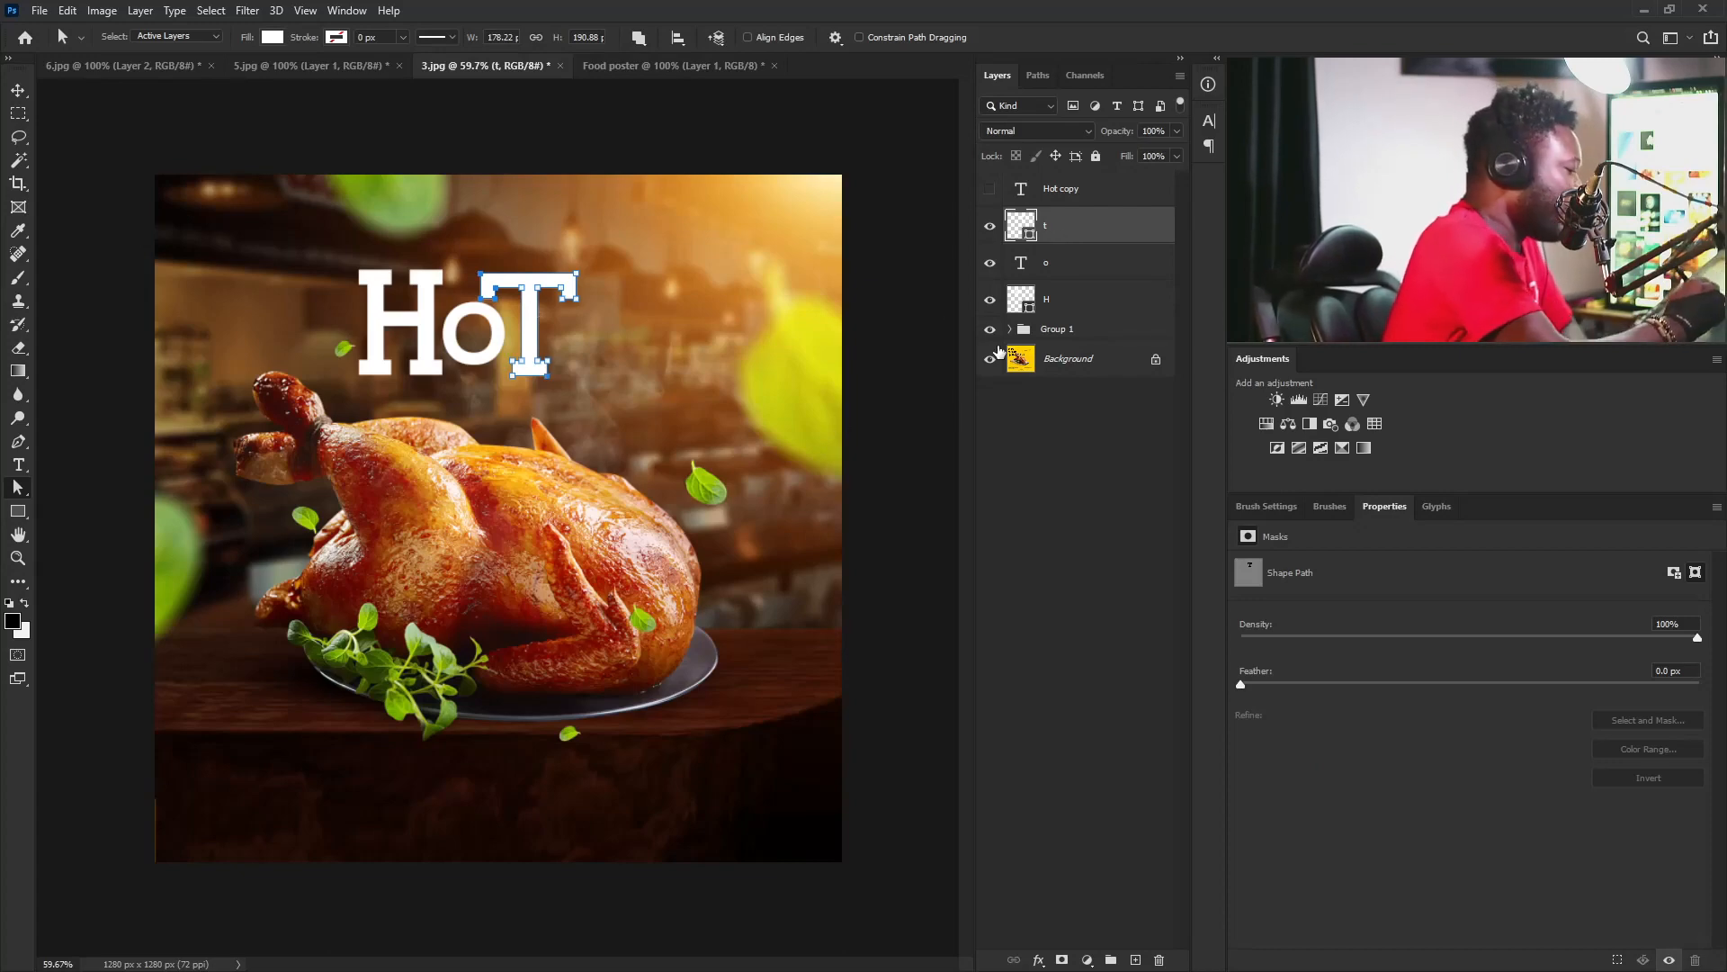
{"action": "left_click", "coordinate": [1070, 270]}
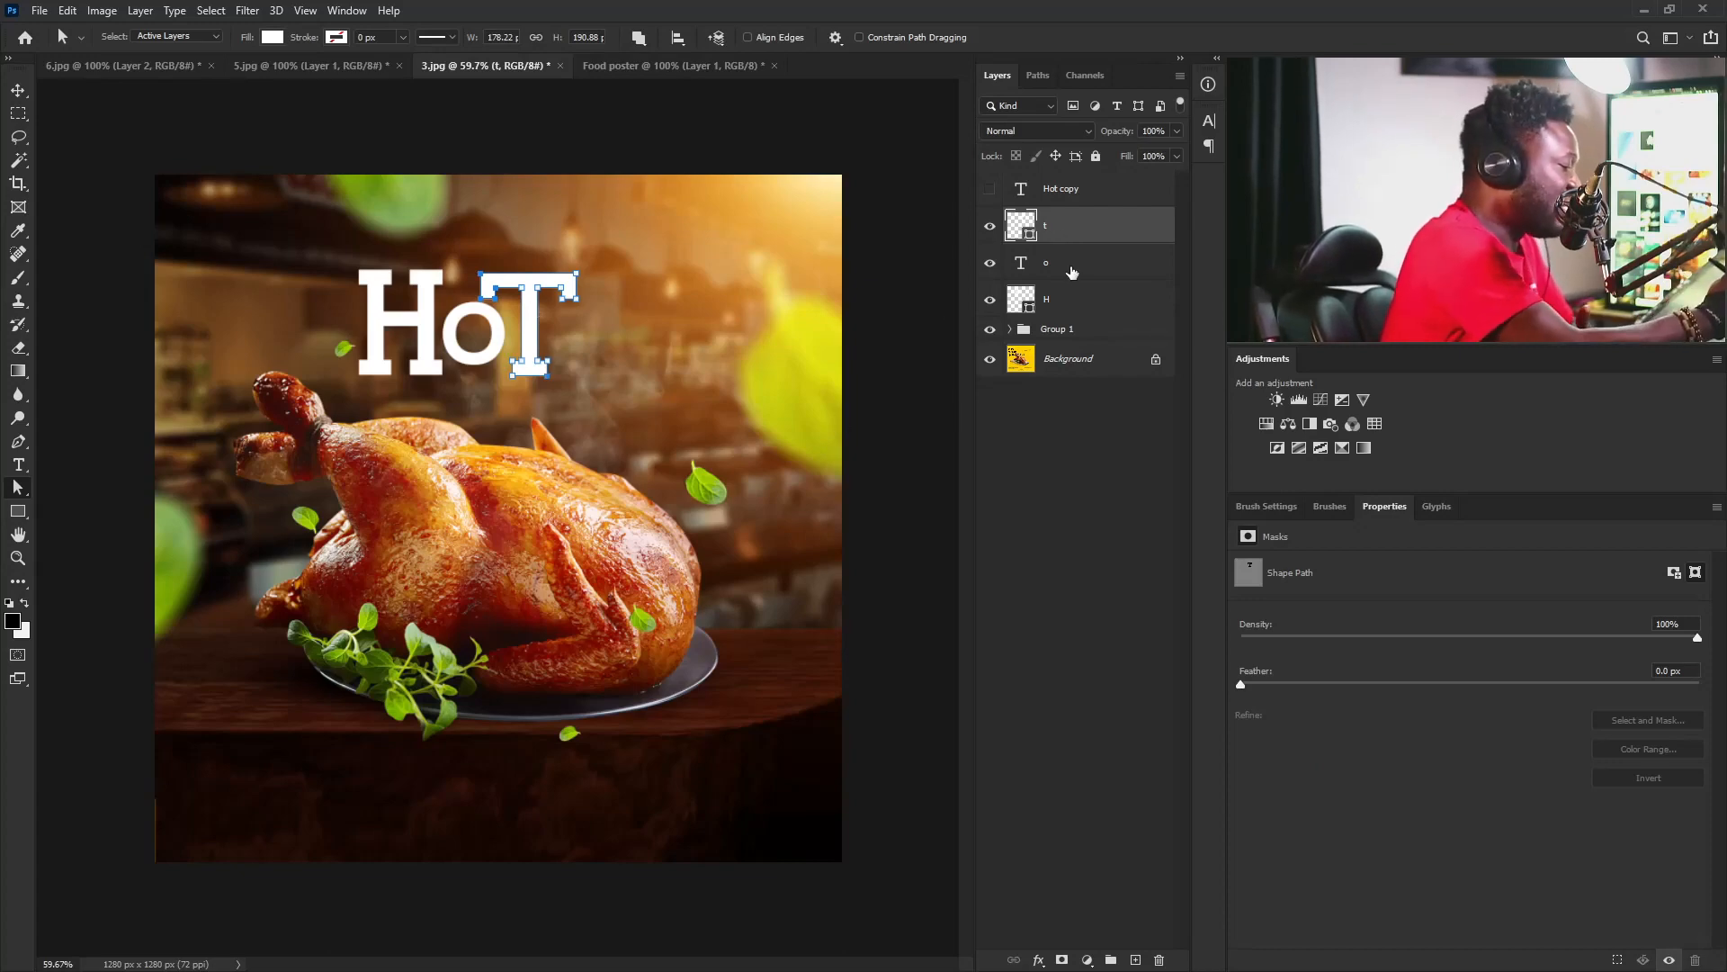
{"action": "left_click", "coordinate": [17, 91]}
{"action": "key", "text": "ctrl+t"}
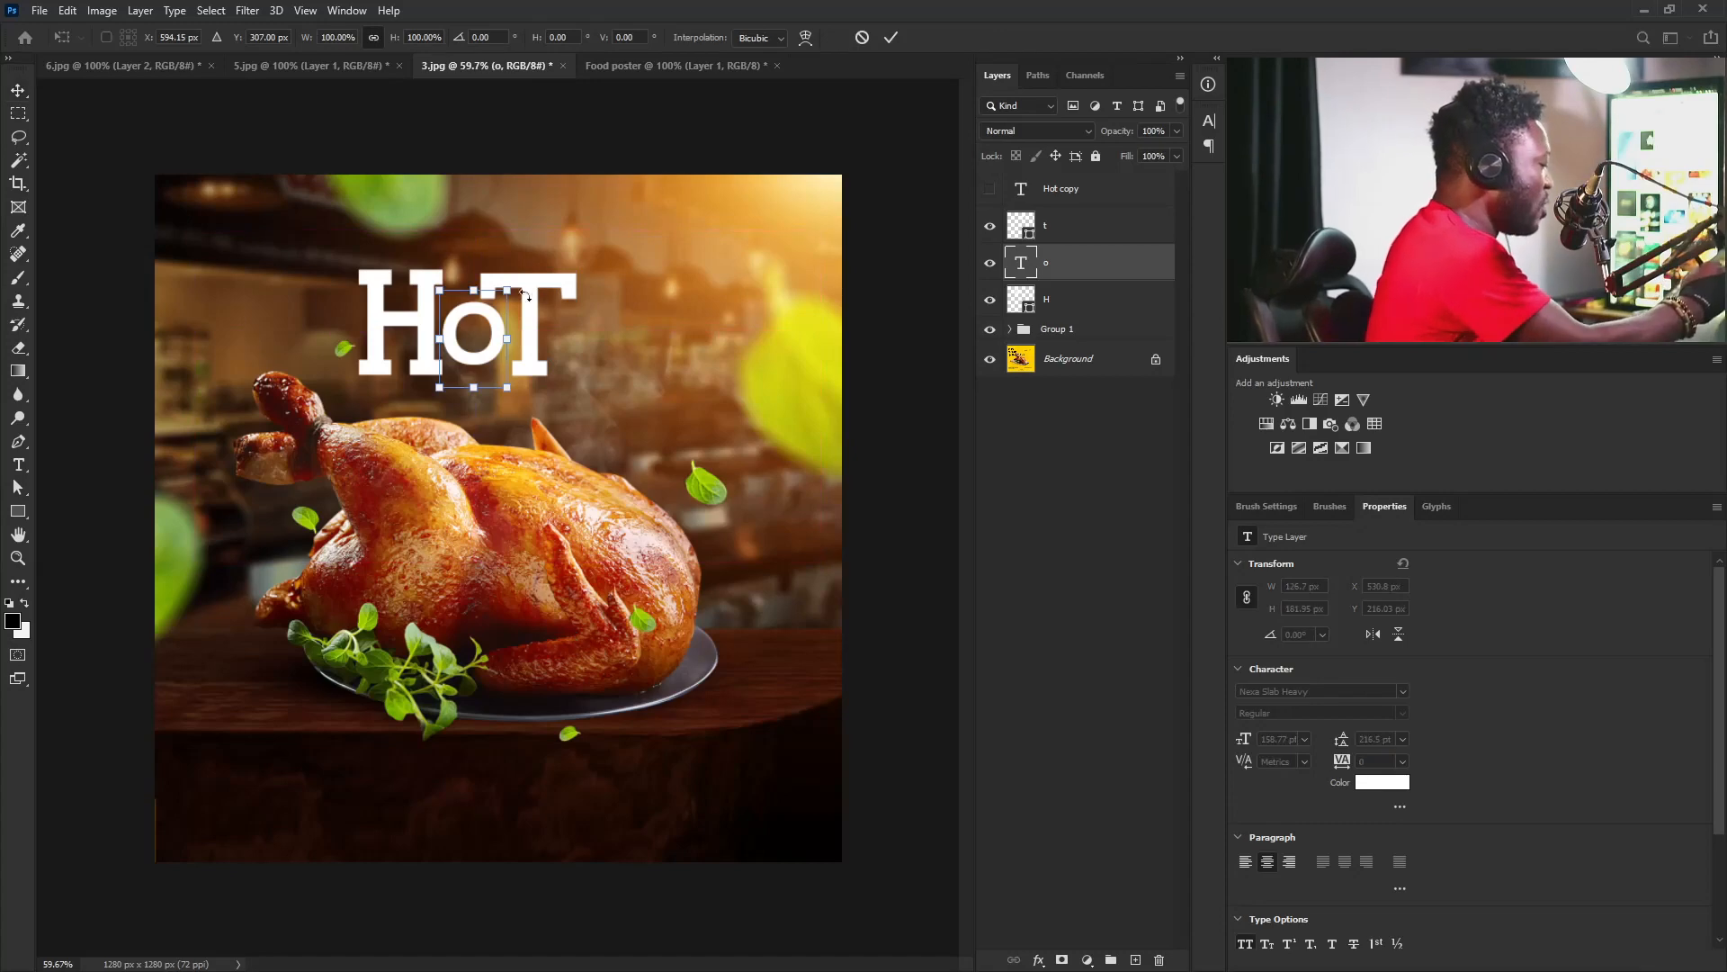
{"action": "left_click_drag", "start_coordinate": [506, 289], "coordinate": [522, 267]}
{"action": "left_click_drag", "start_coordinate": [498, 359], "coordinate": [494, 374]}
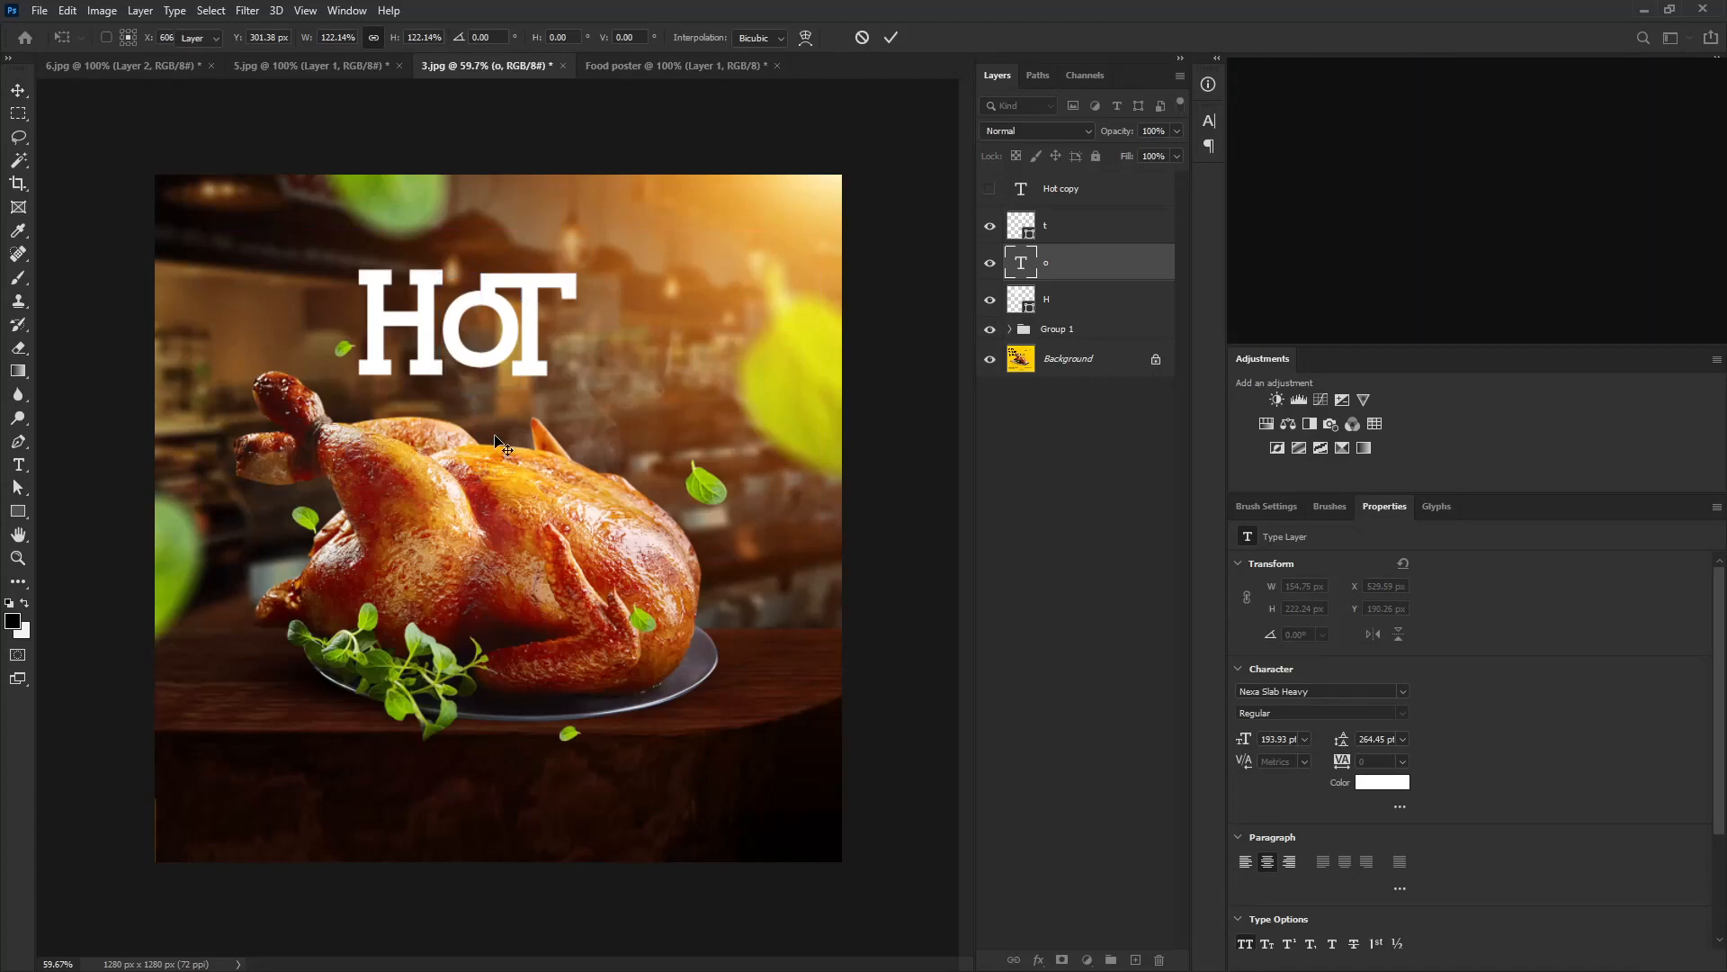
{"action": "key", "text": "Return"}
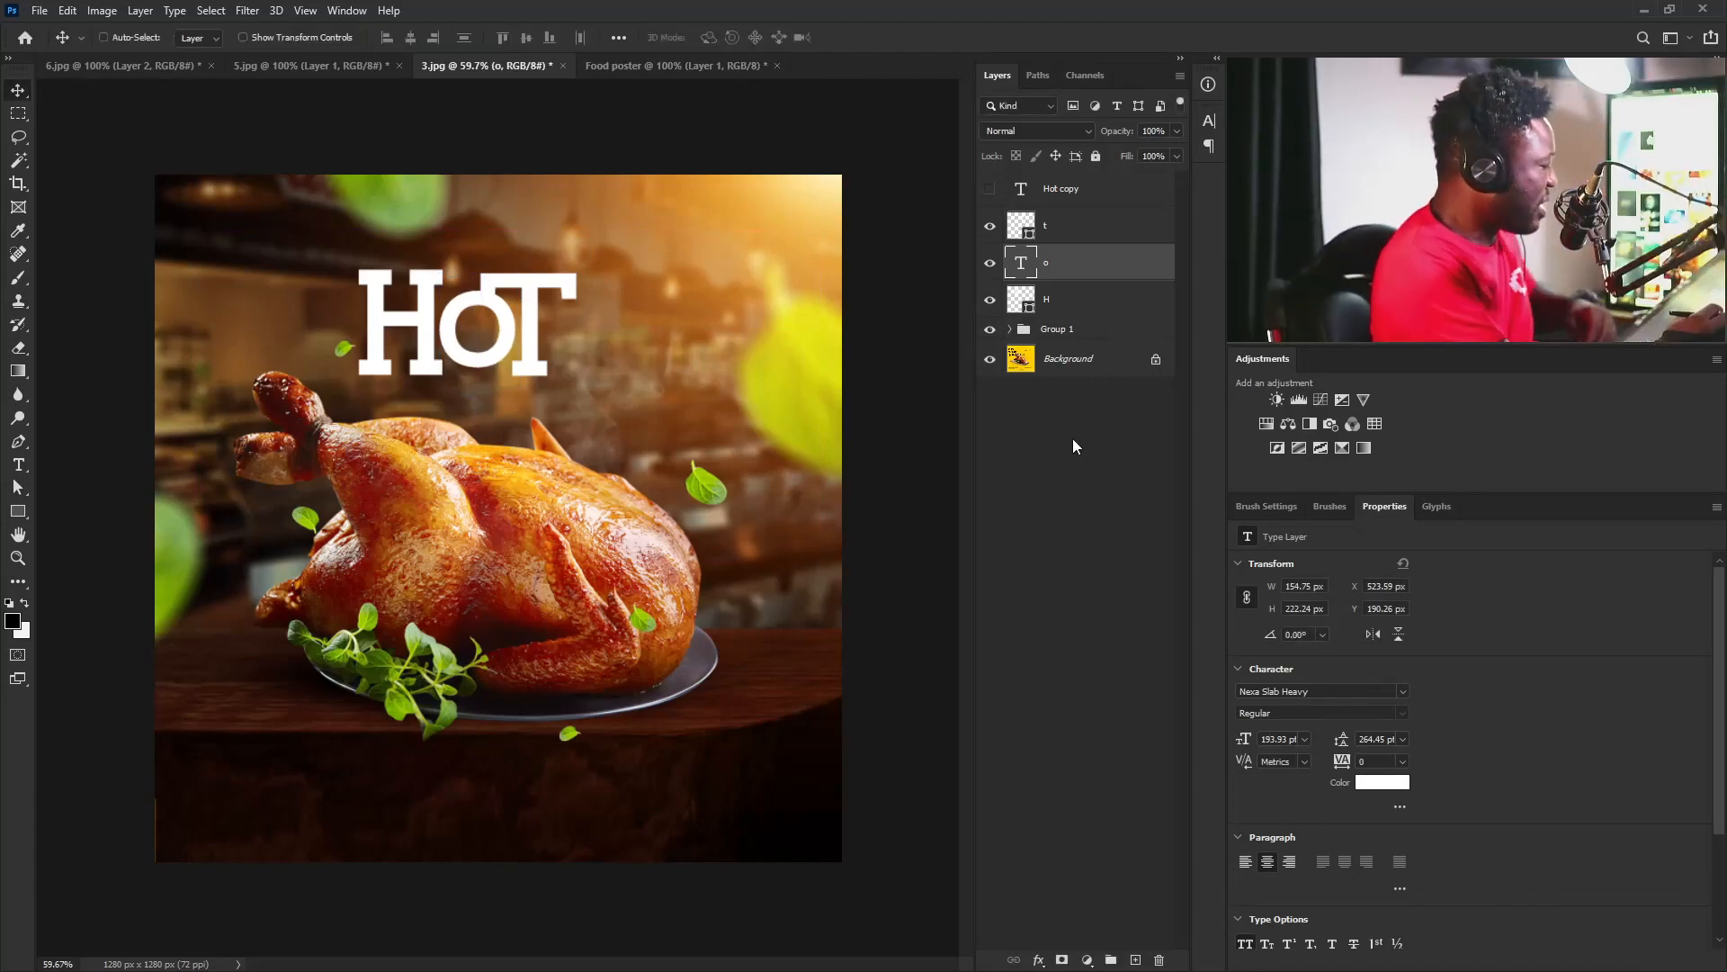
Load the letter o's outline as a selection and expand it by 6 pixels.
{"action": "key", "text": "ctrl"}
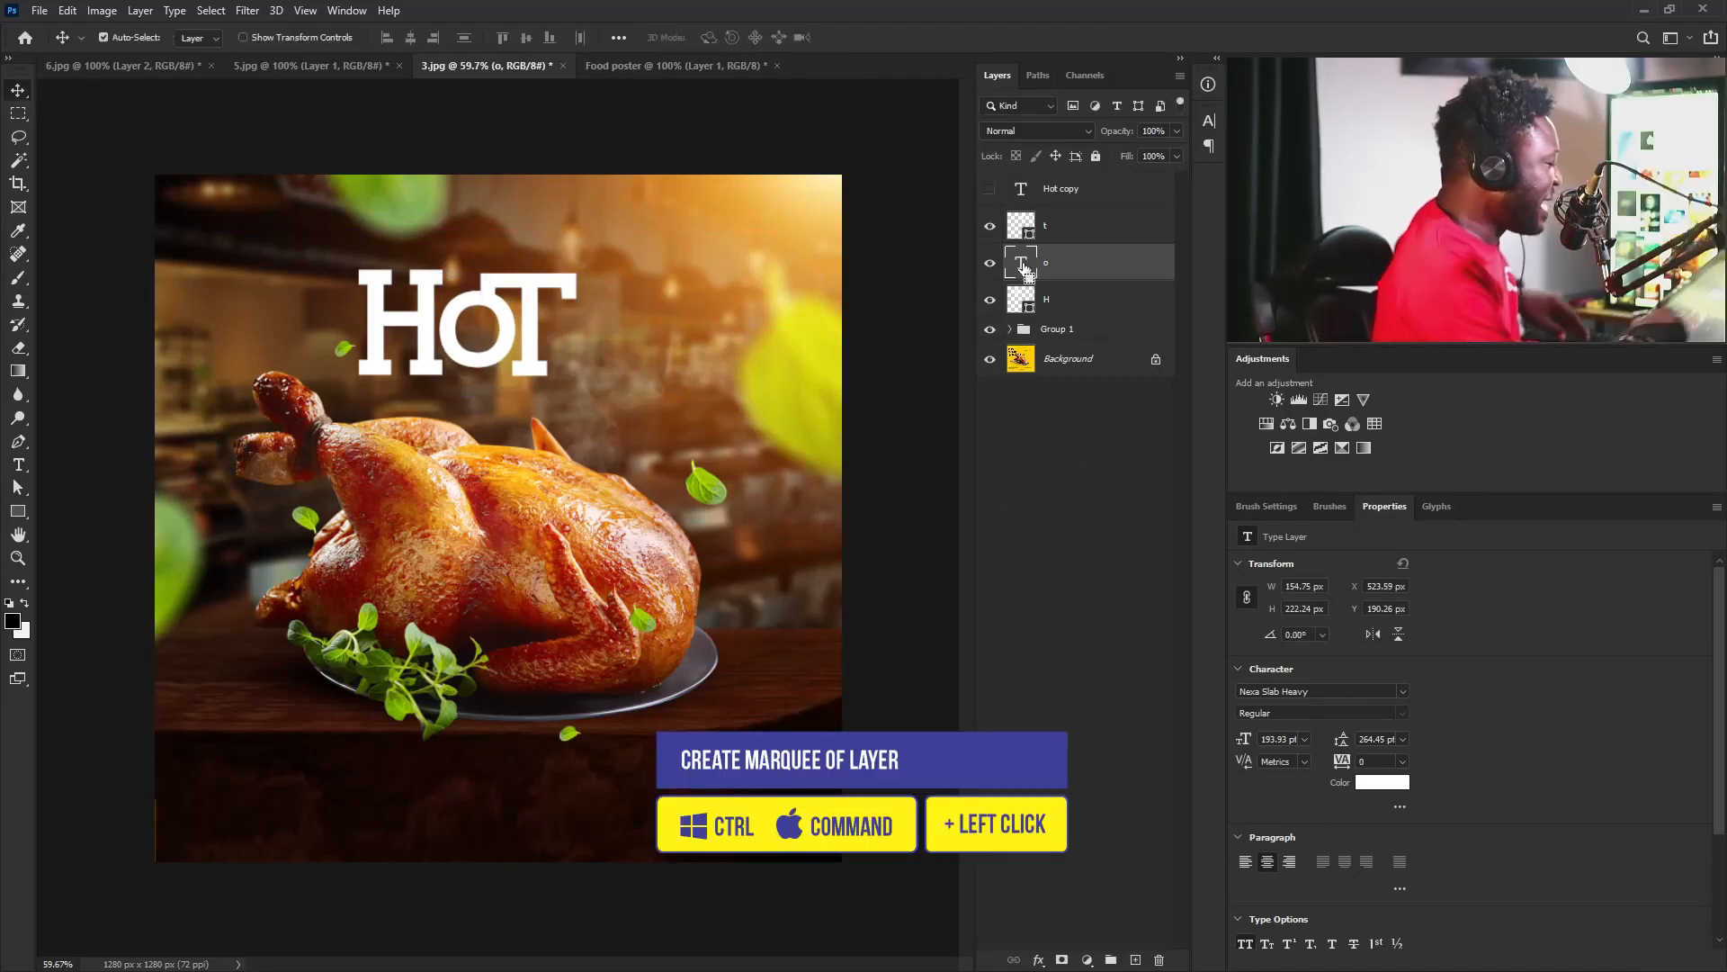
{"action": "key", "text": "ctrl+z"}
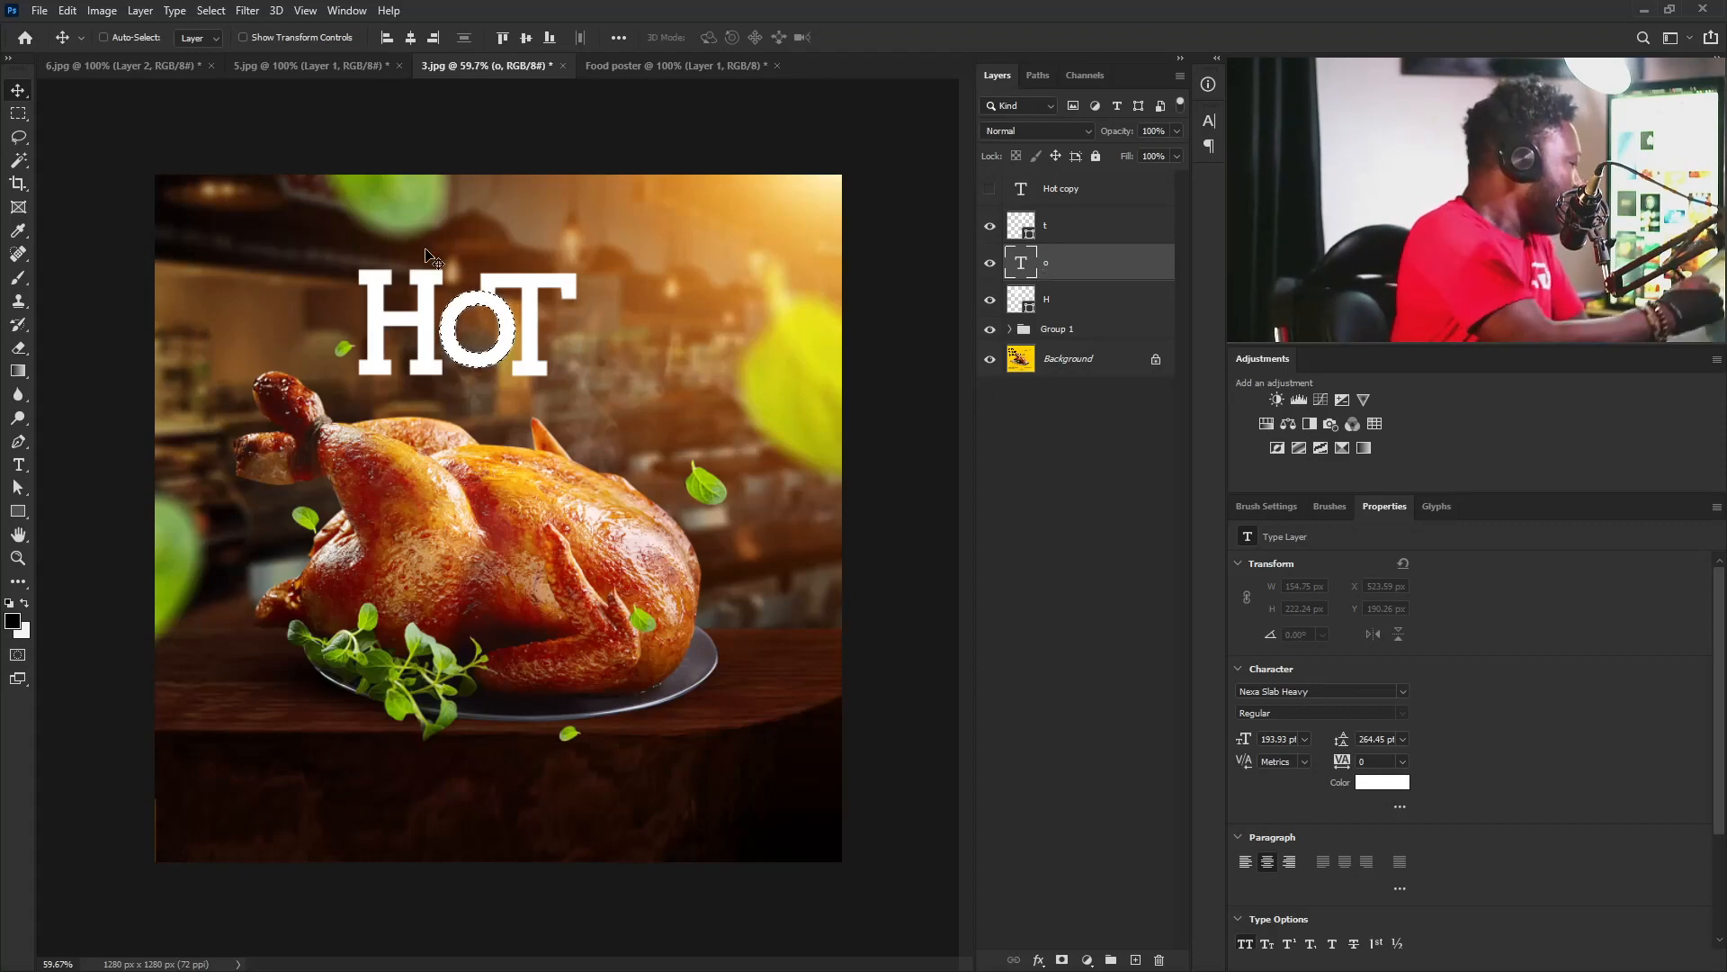
{"action": "left_click", "coordinate": [210, 10]}
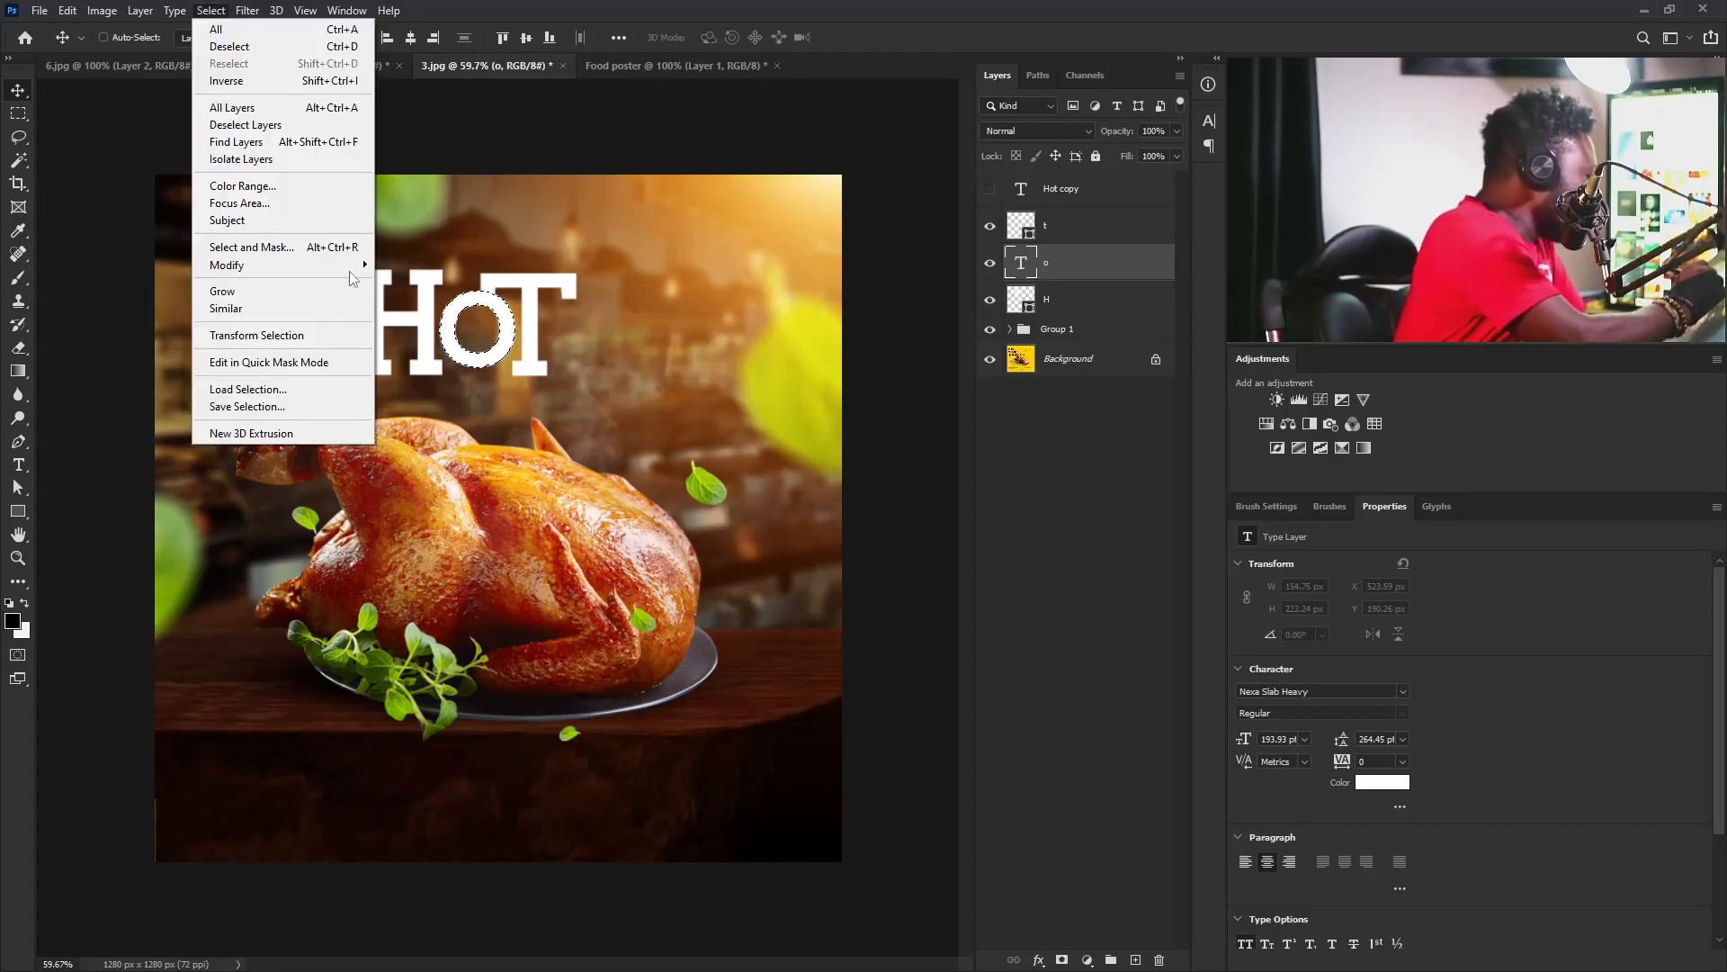
{"action": "mouse_move", "coordinate": [359, 265]}
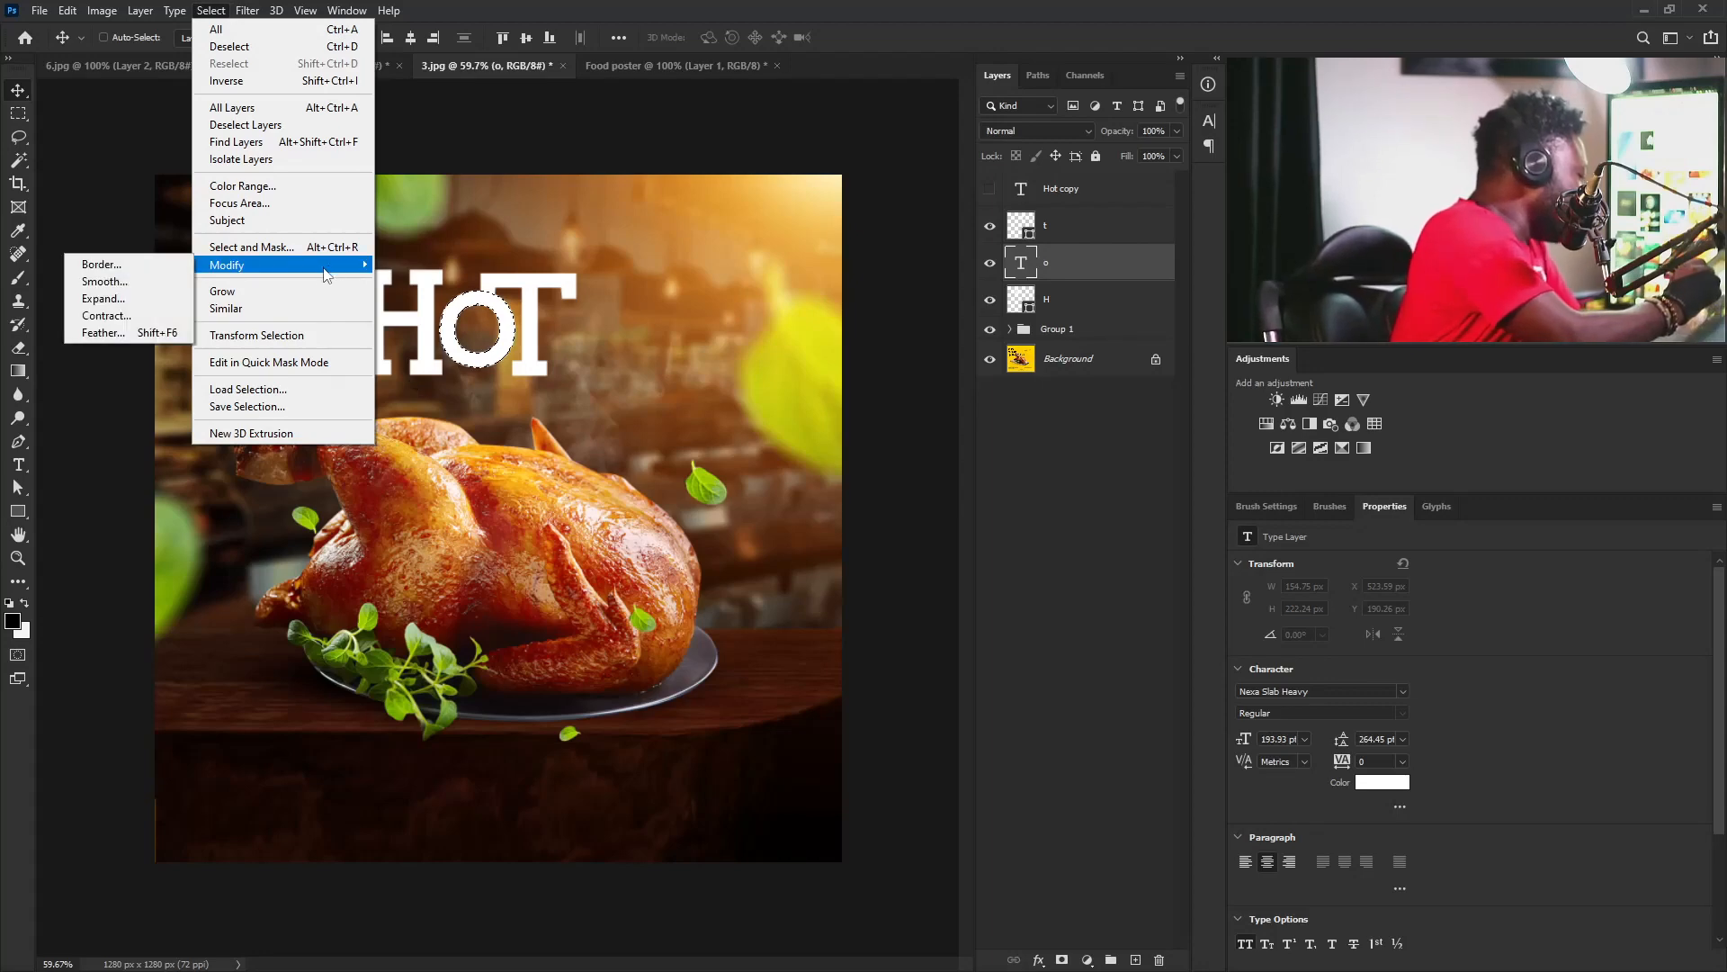
{"action": "left_click", "coordinate": [103, 298]}
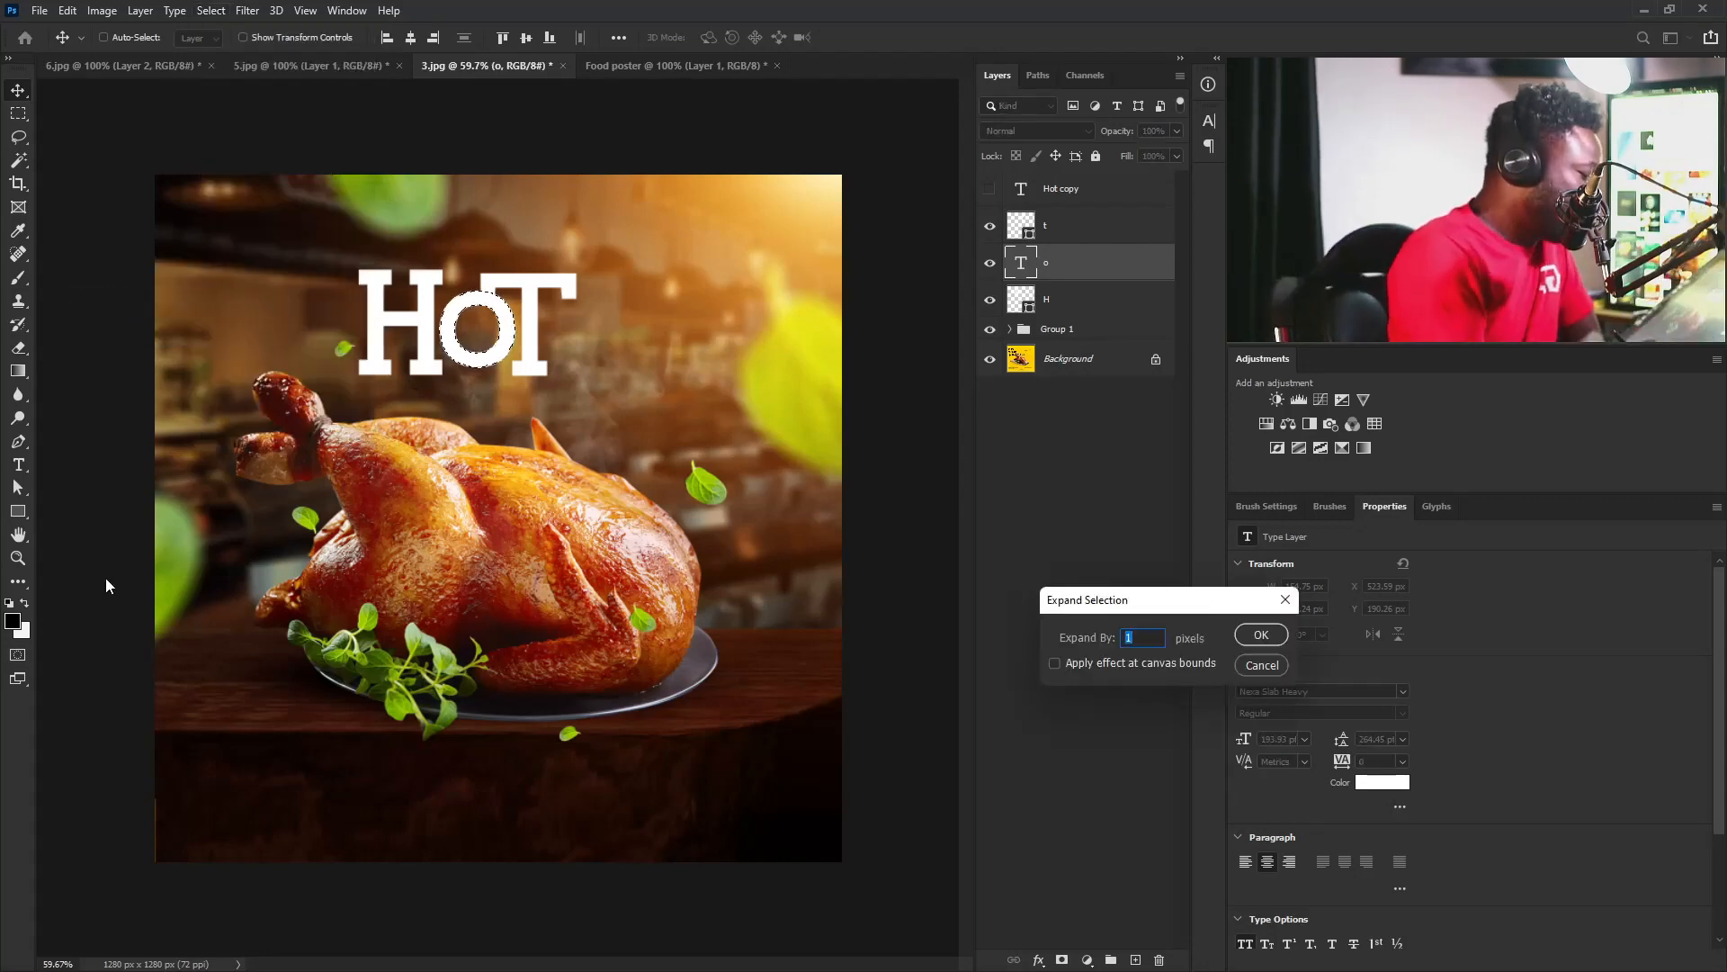
{"action": "type", "text": "6"}
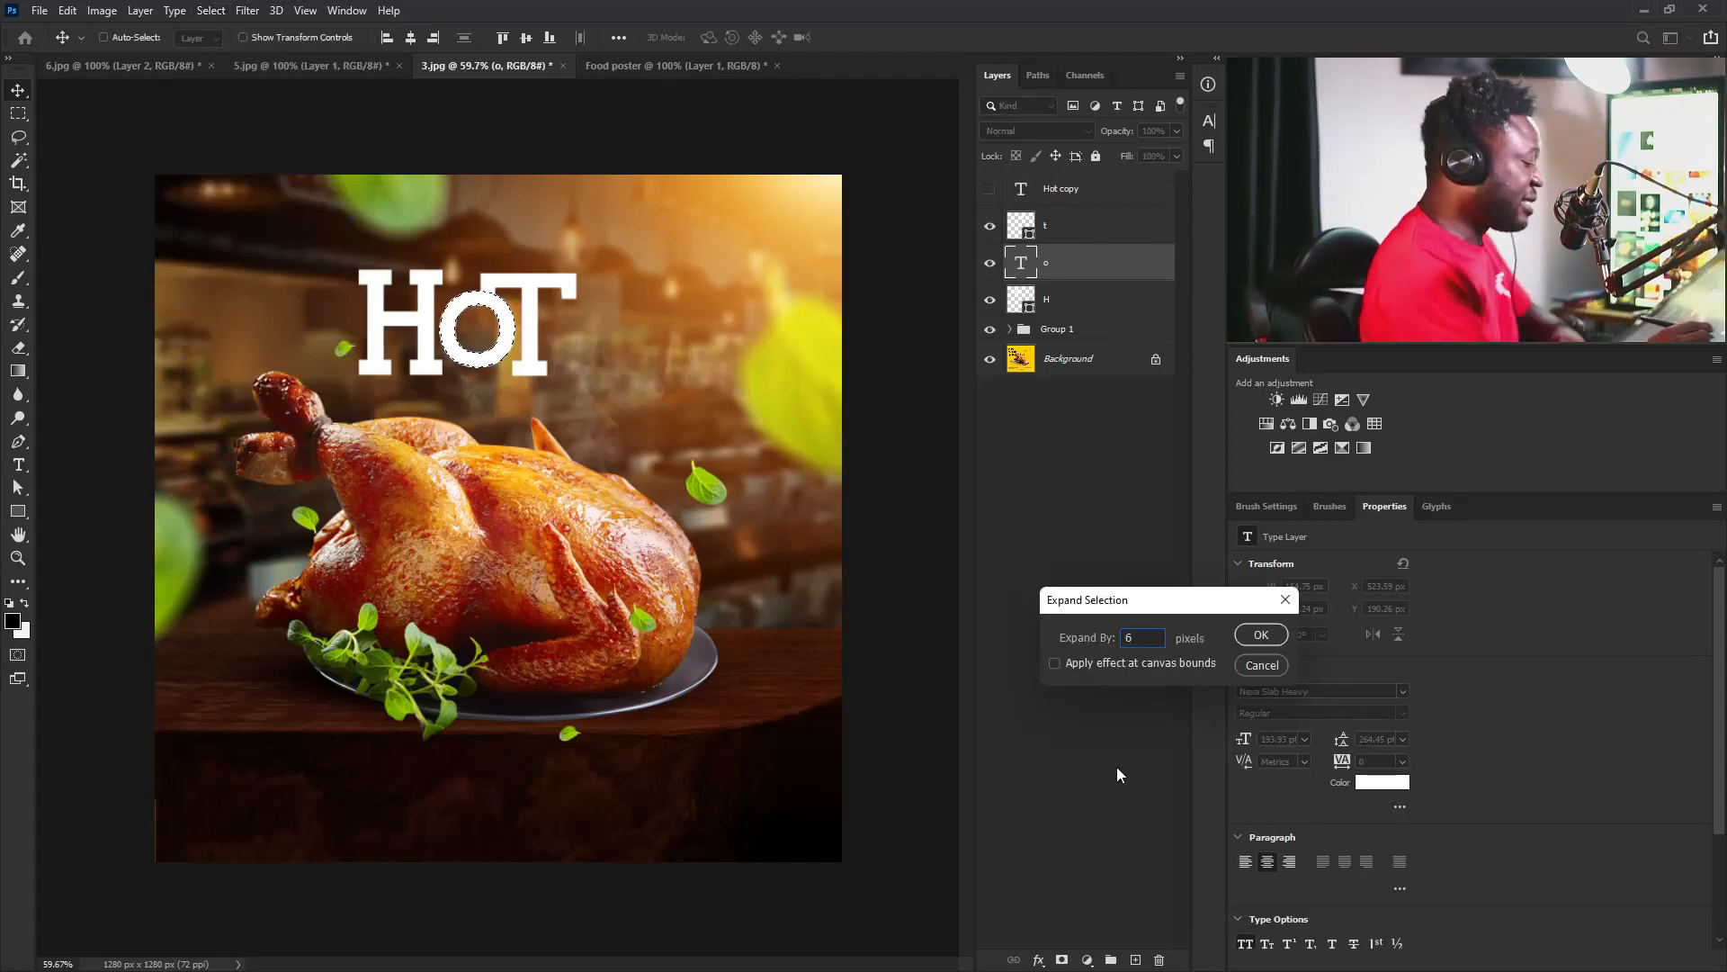
{"action": "left_click", "coordinate": [1259, 635]}
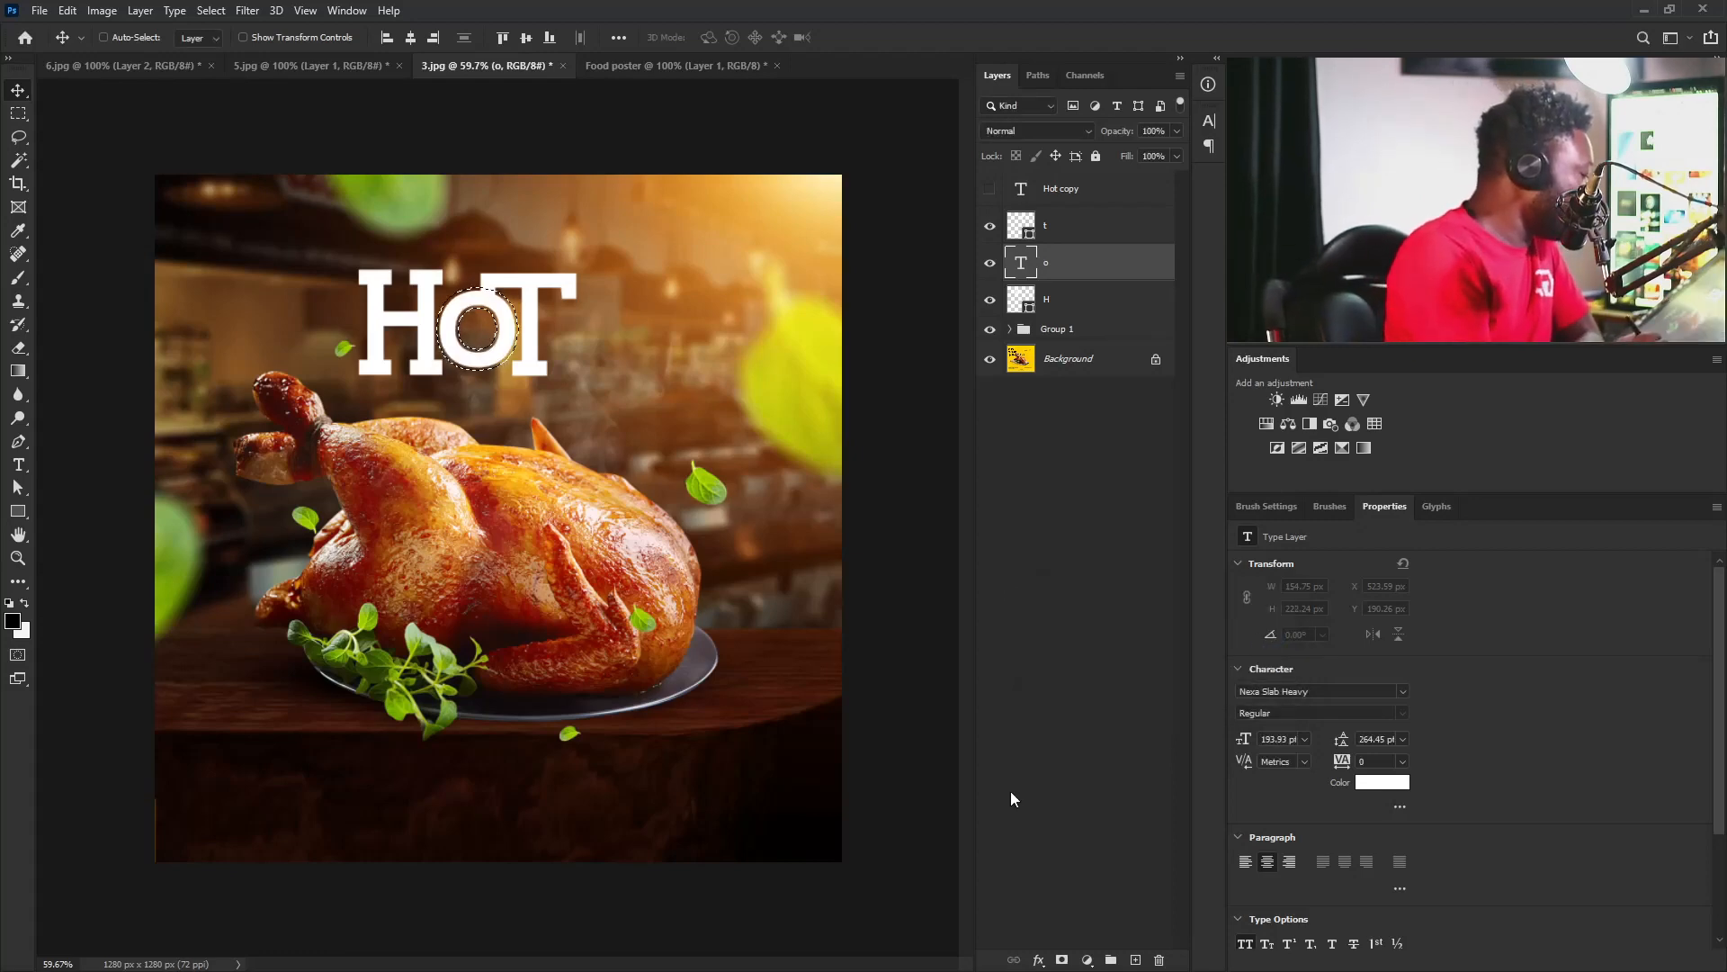
Expand the selection by another 6 pixels and mask that area out of the t layer.
{"action": "left_click", "coordinate": [248, 10]}
{"action": "mouse_move", "coordinate": [211, 10]}
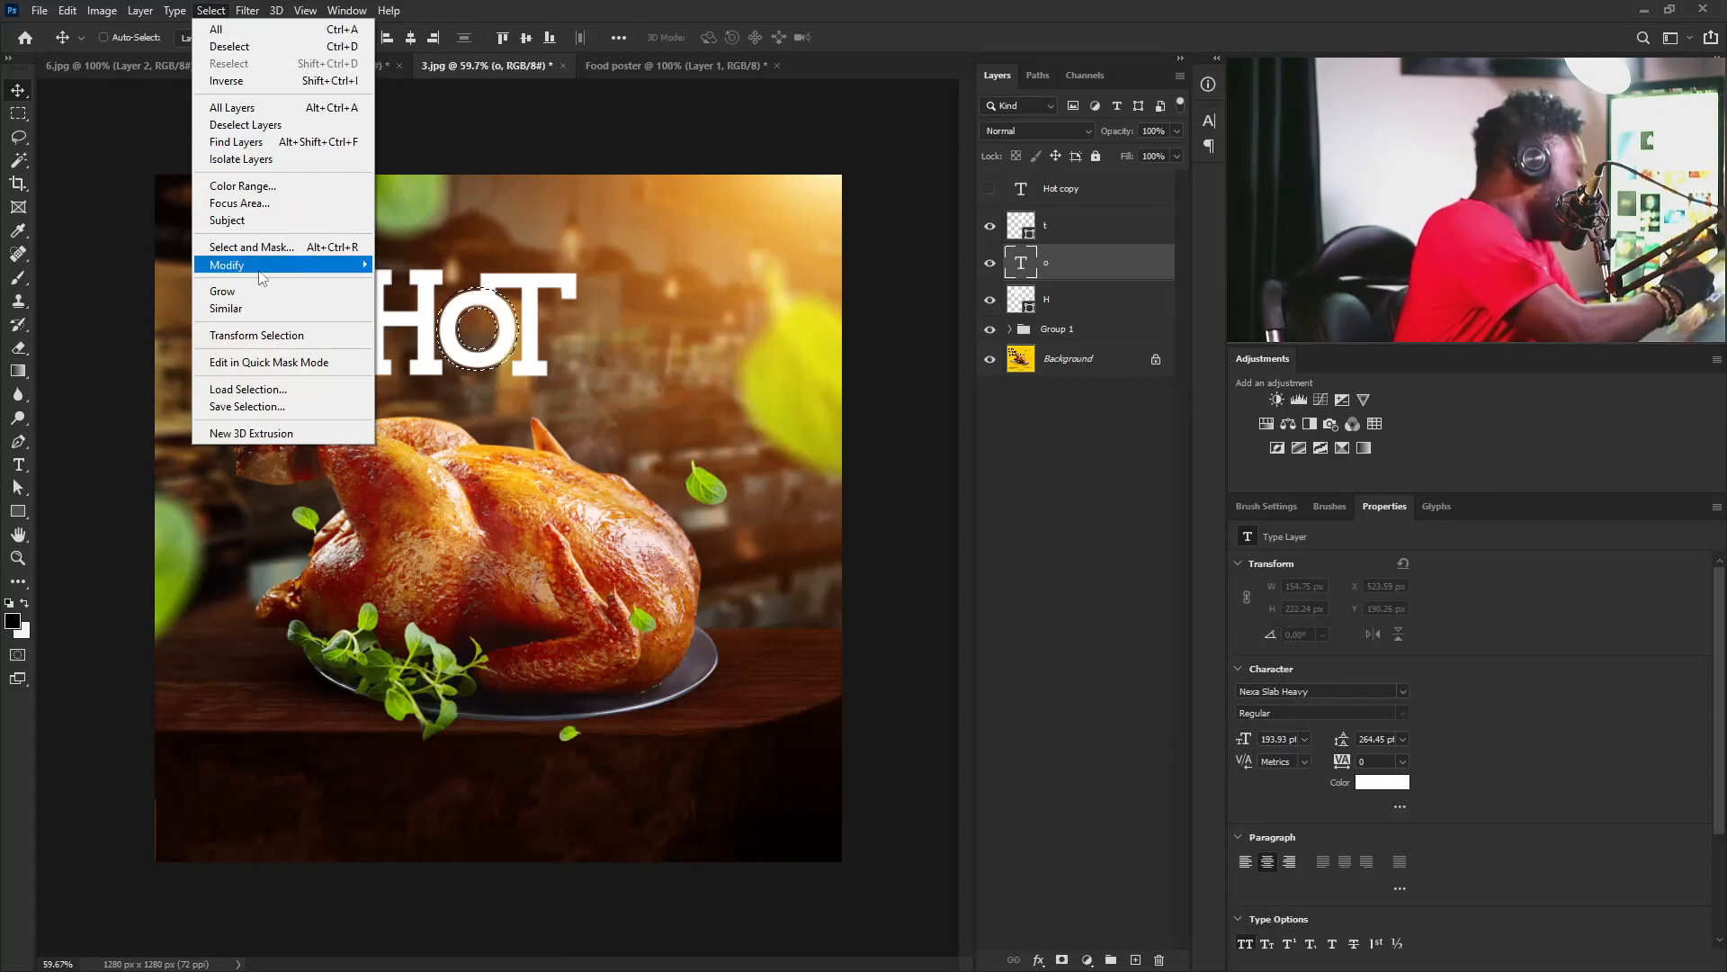
{"action": "mouse_move", "coordinate": [365, 275]}
{"action": "left_click", "coordinate": [148, 301]}
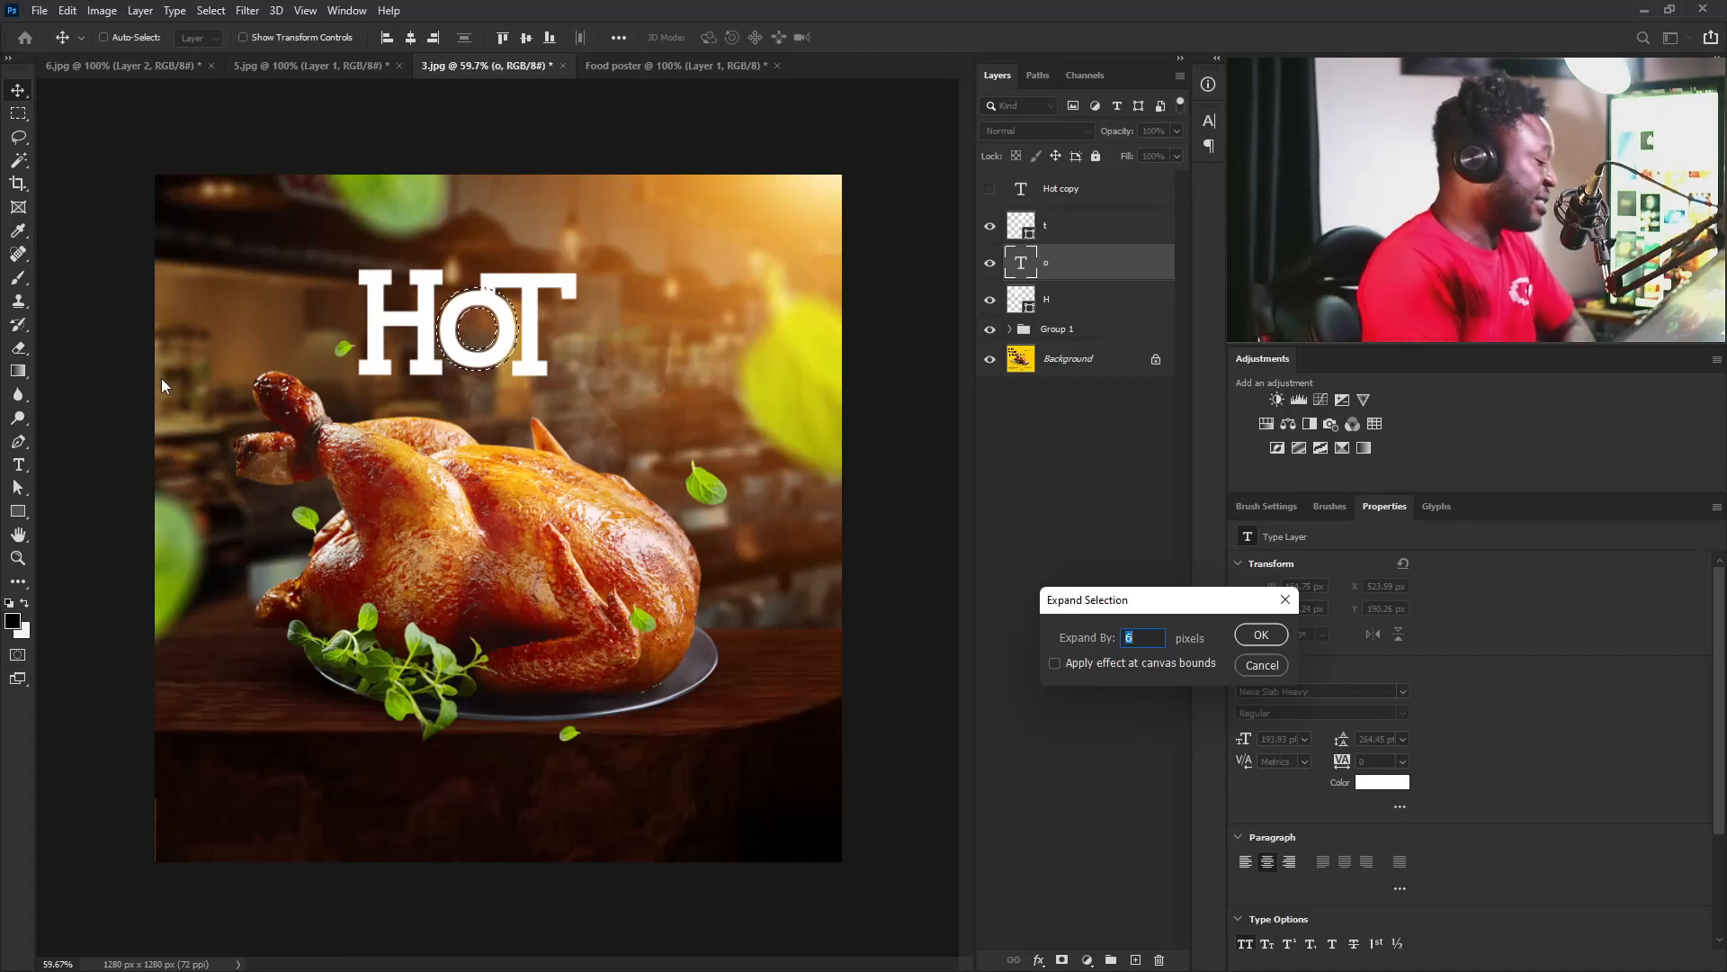
{"action": "left_click", "coordinate": [1263, 634]}
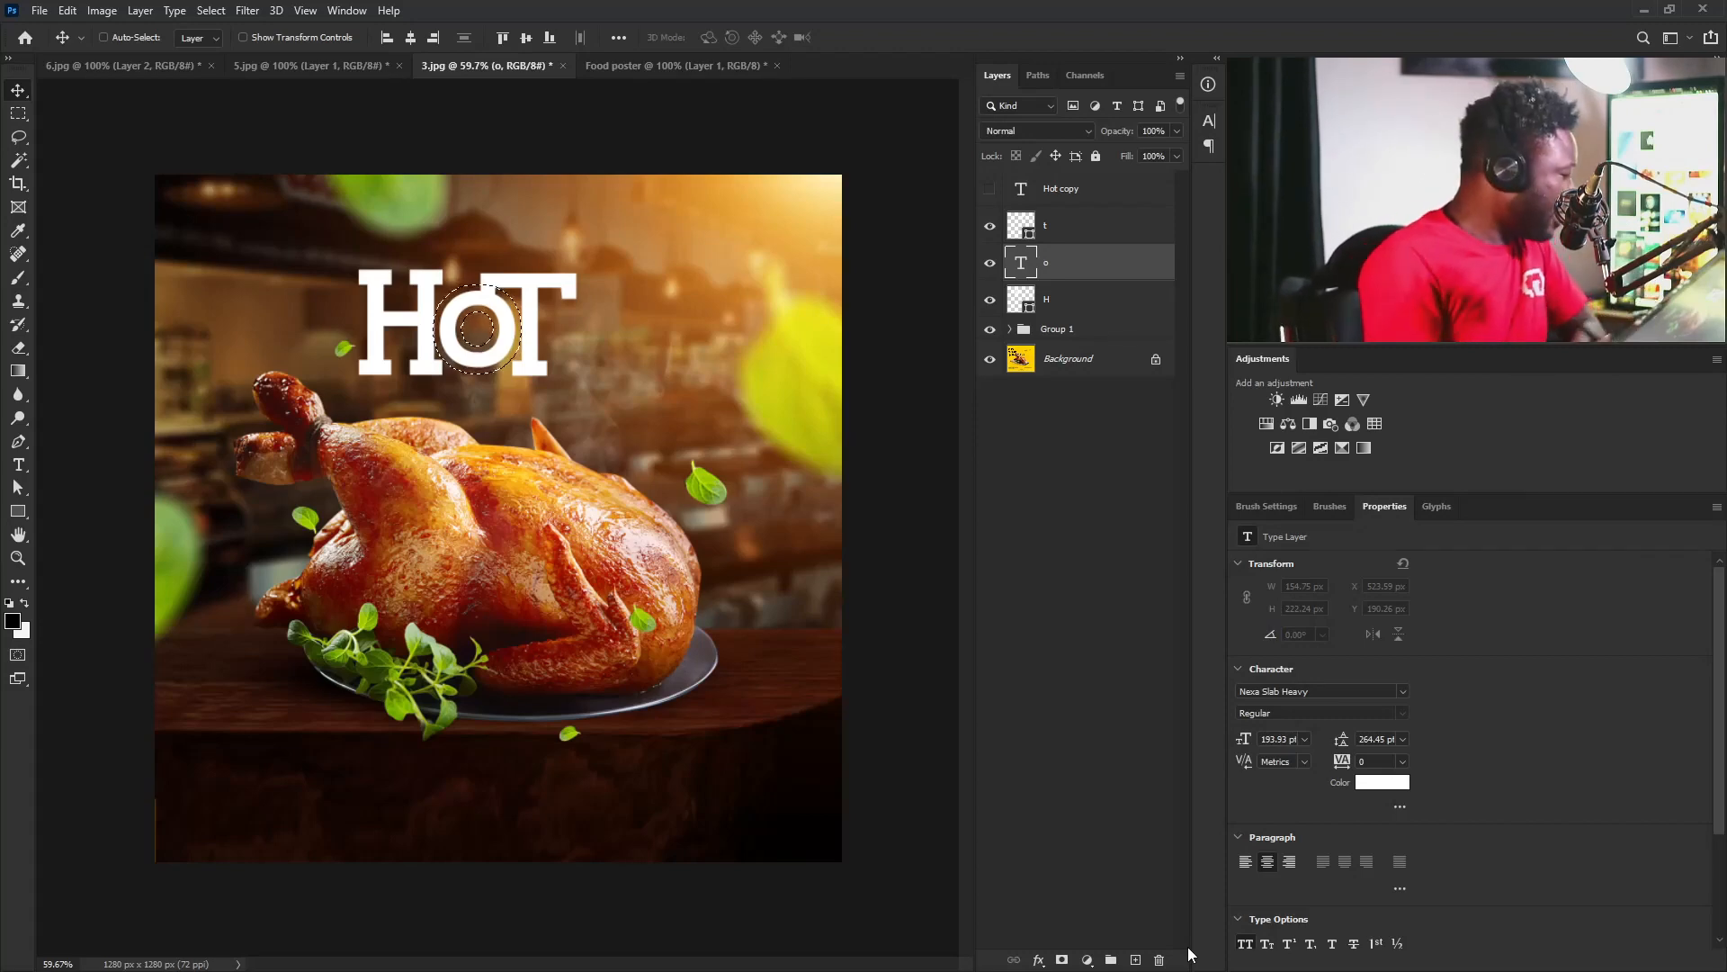
{"action": "left_click", "coordinate": [1064, 230]}
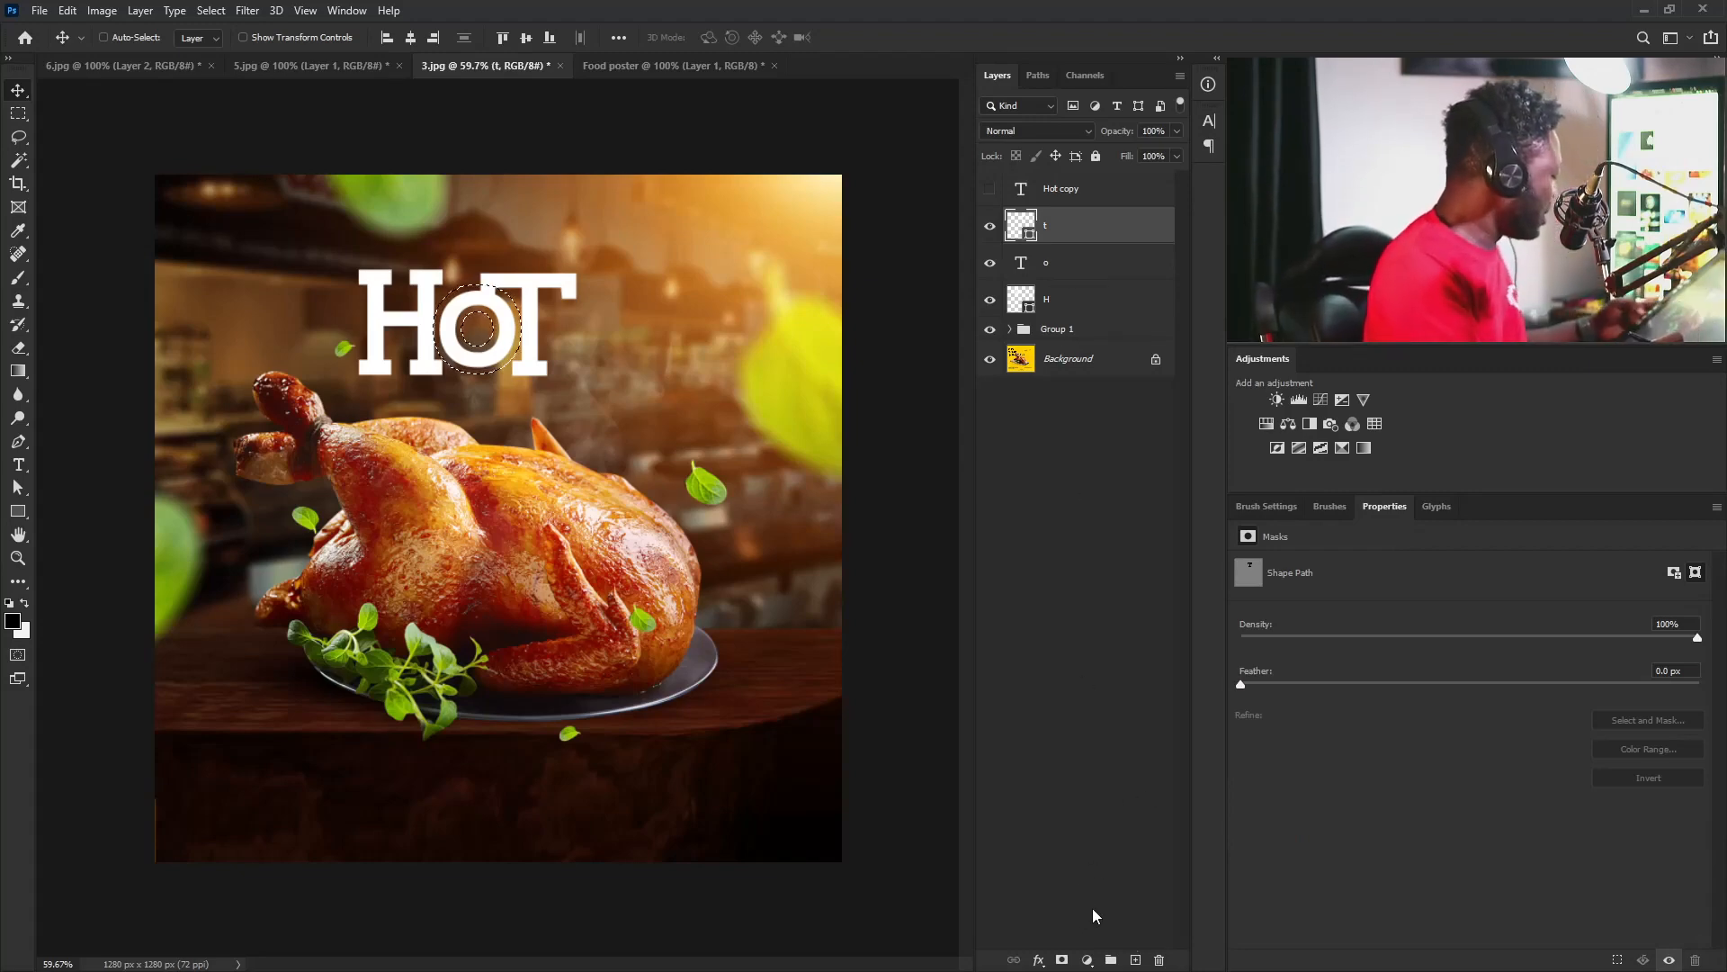
{"action": "left_click", "coordinate": [1058, 962], "text": "alt"}
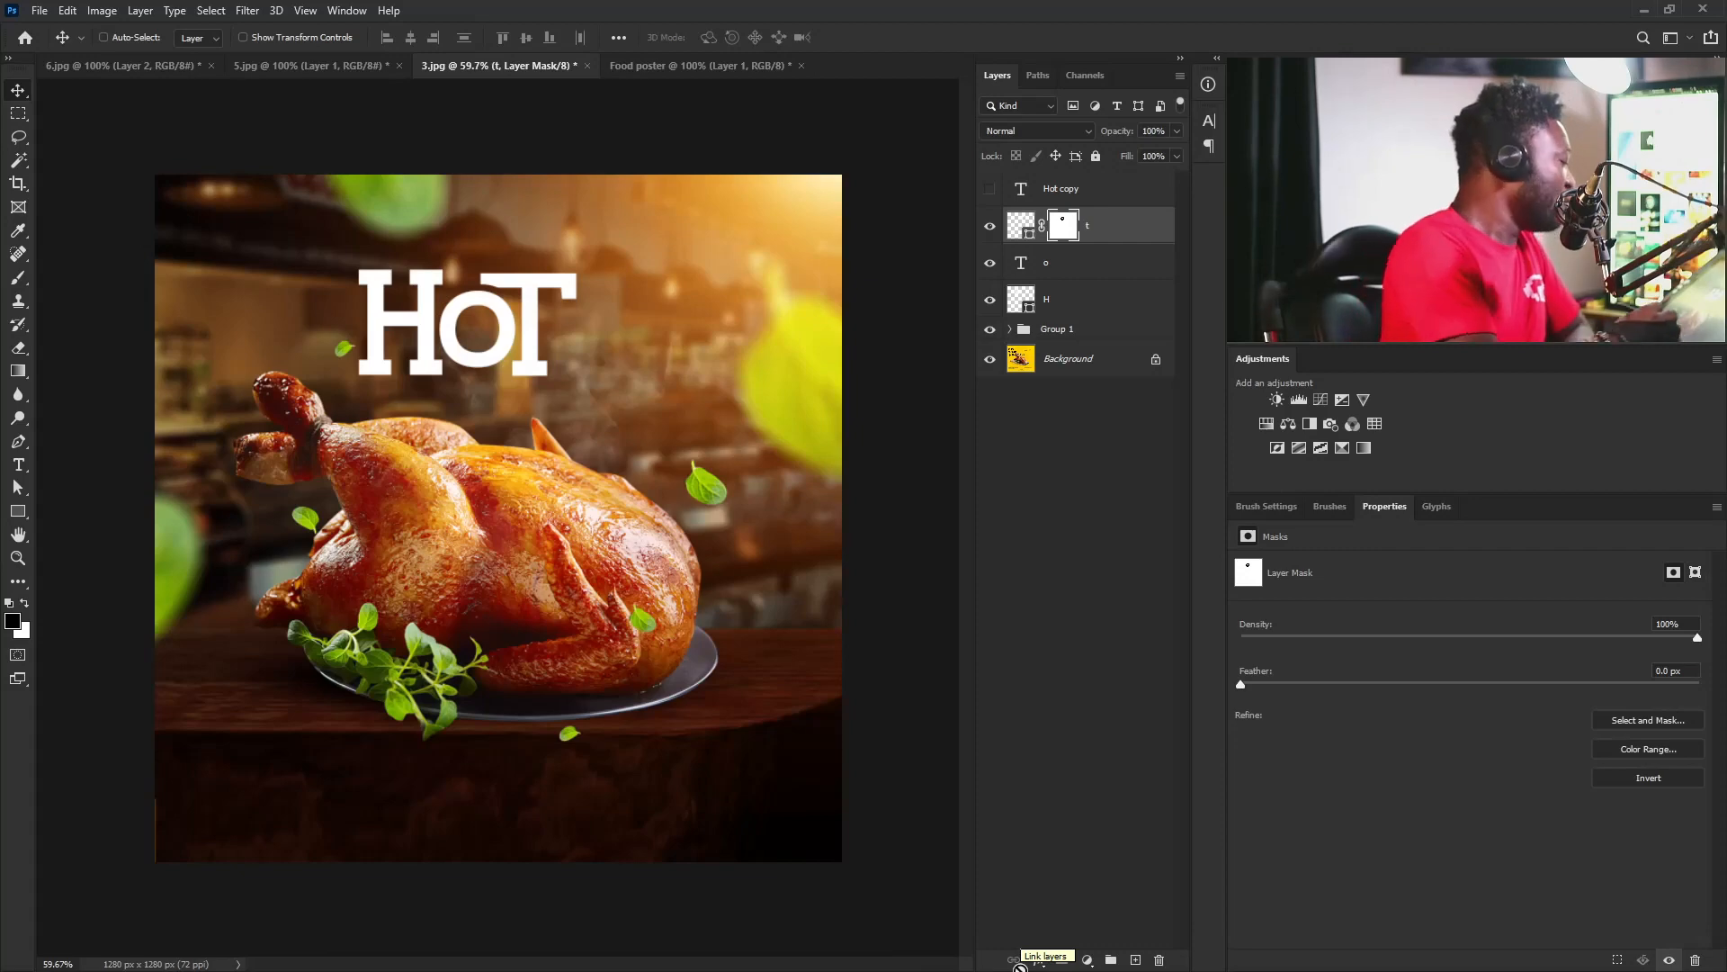
Move the t, o and H layers together up and to the right, and group them.
{"action": "left_click", "coordinate": [1084, 307], "text": "shift"}
{"action": "left_click_drag", "start_coordinate": [542, 322], "coordinate": [601, 297]}
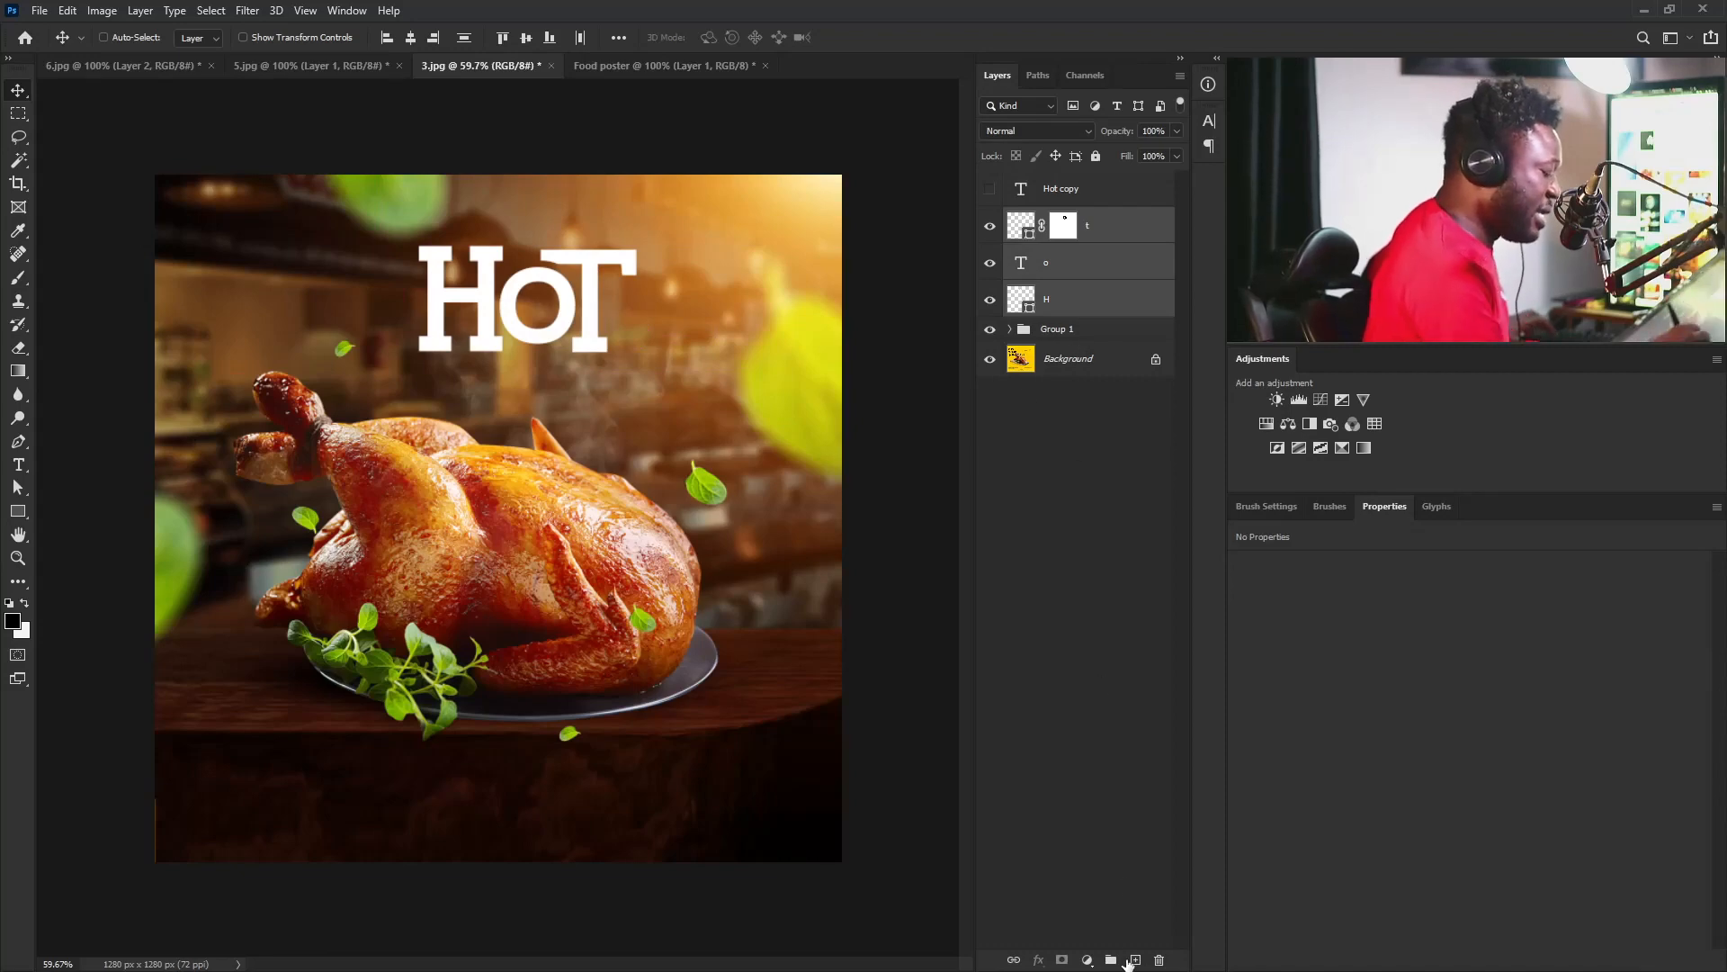
{"action": "left_click", "coordinate": [1113, 959]}
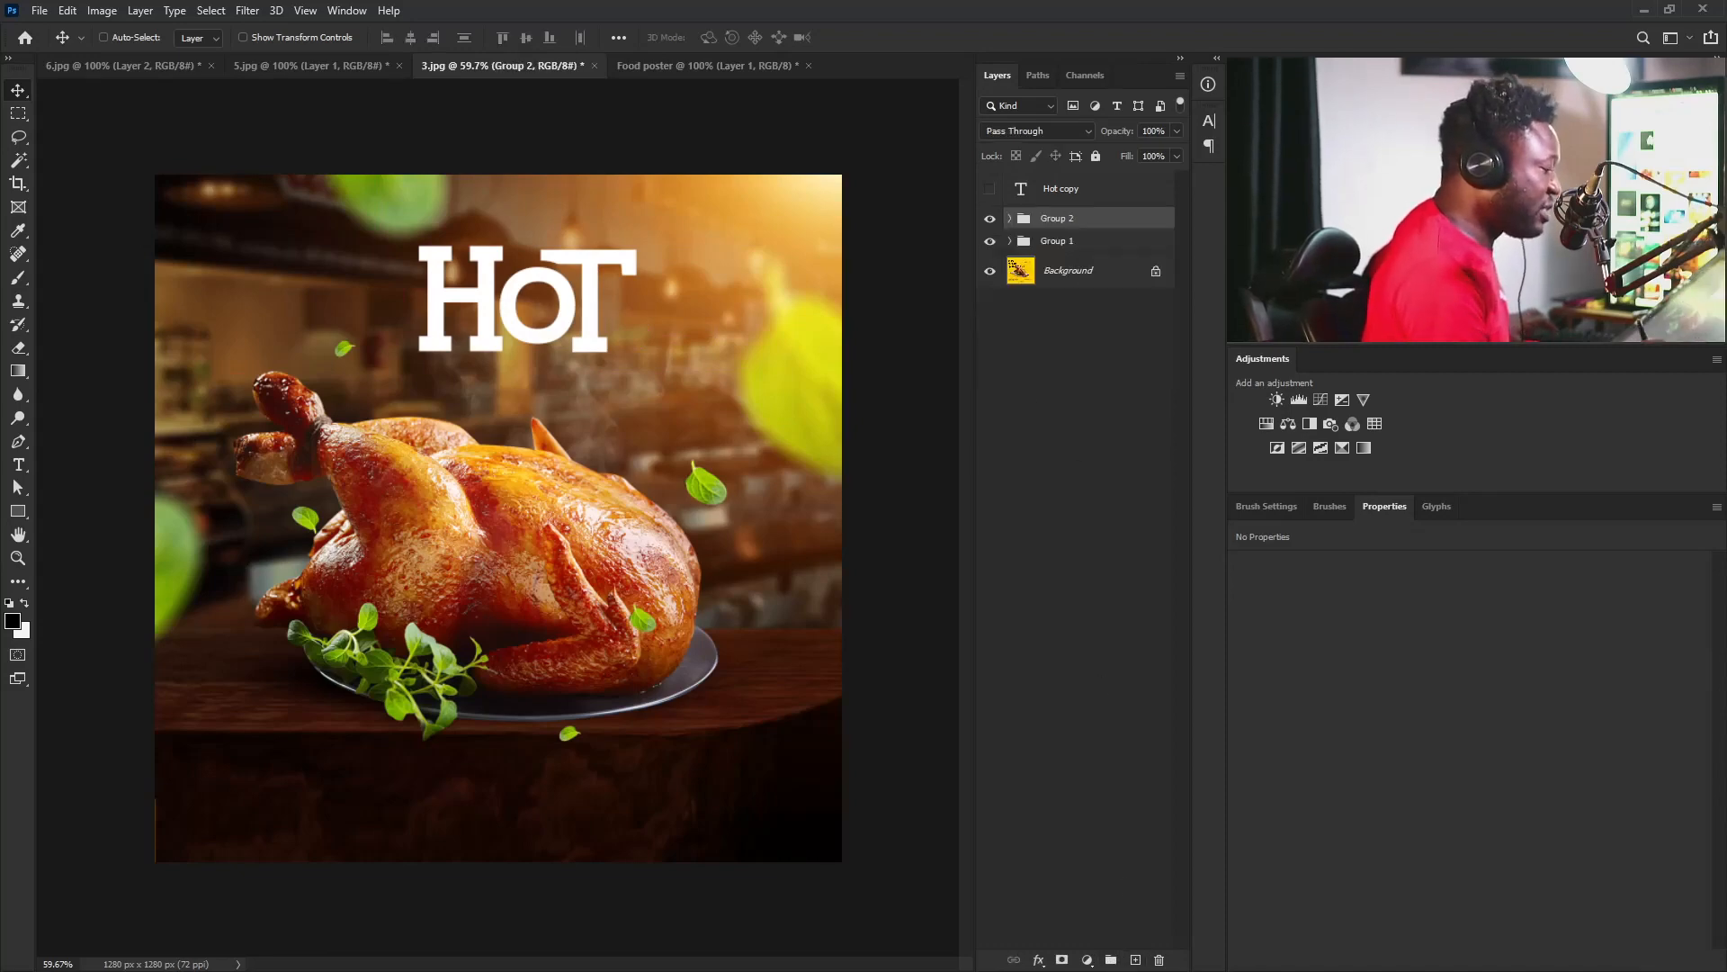
Rename the new group of letters as hot.
{"action": "left_click", "coordinate": [1009, 219]}
{"action": "left_click", "coordinate": [1009, 218]}
{"action": "double_click", "coordinate": [1058, 217]}
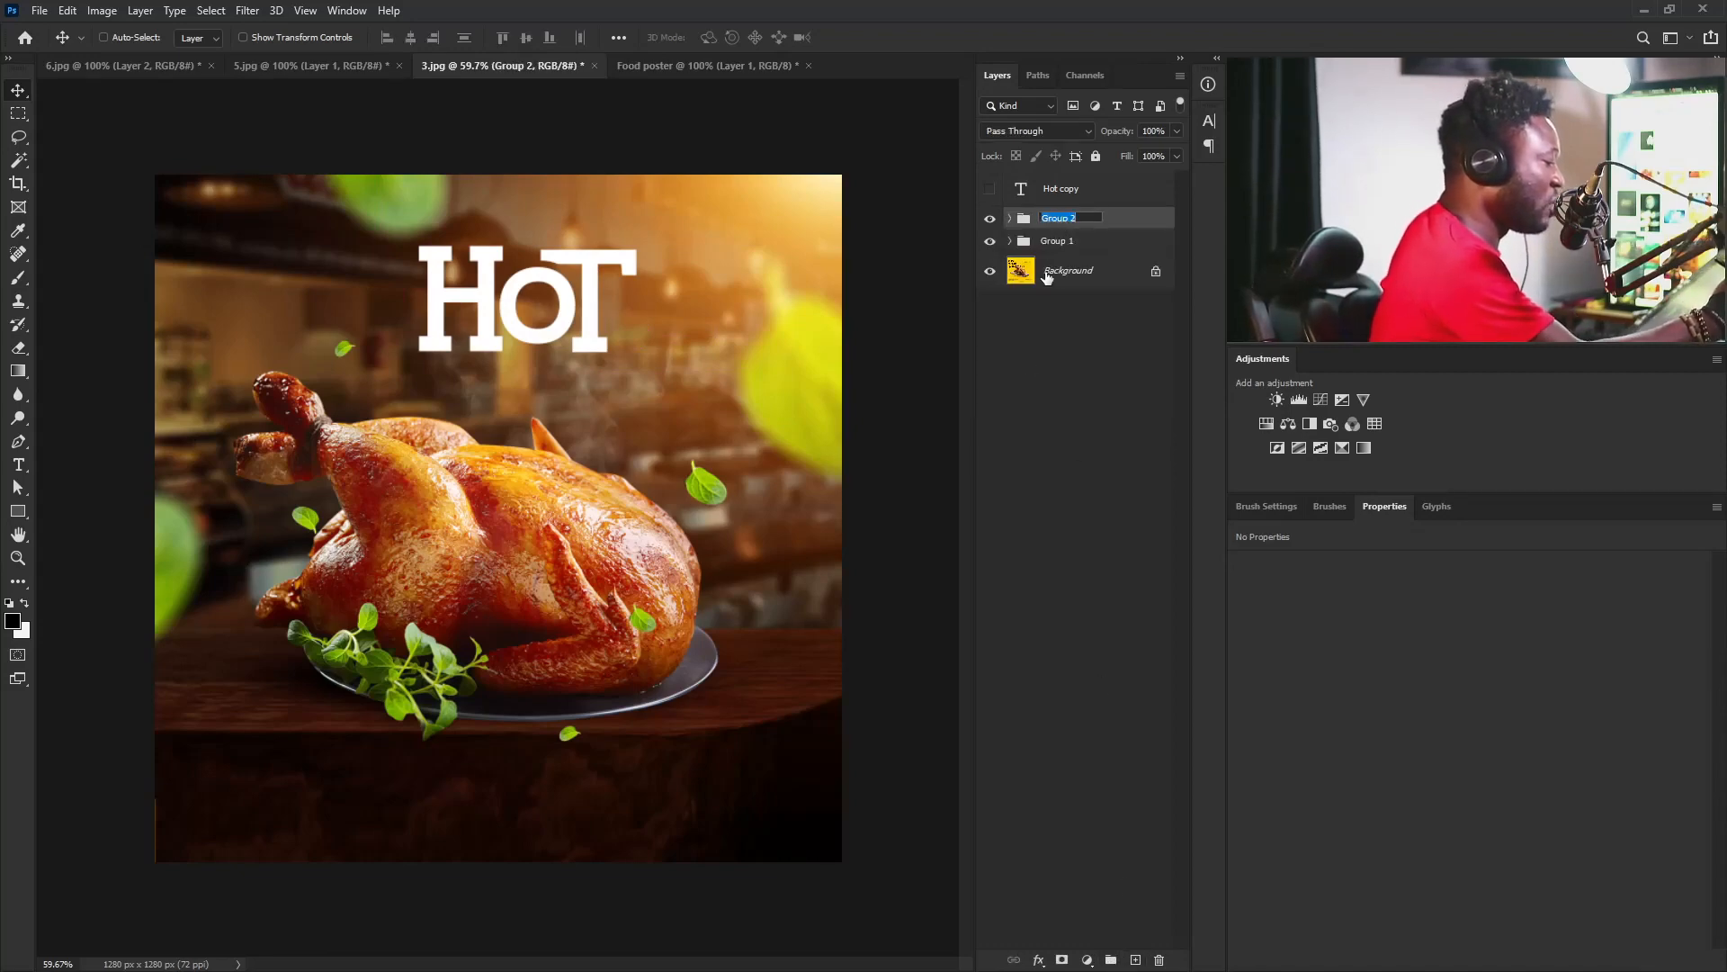
{"action": "type", "text": "ho"}
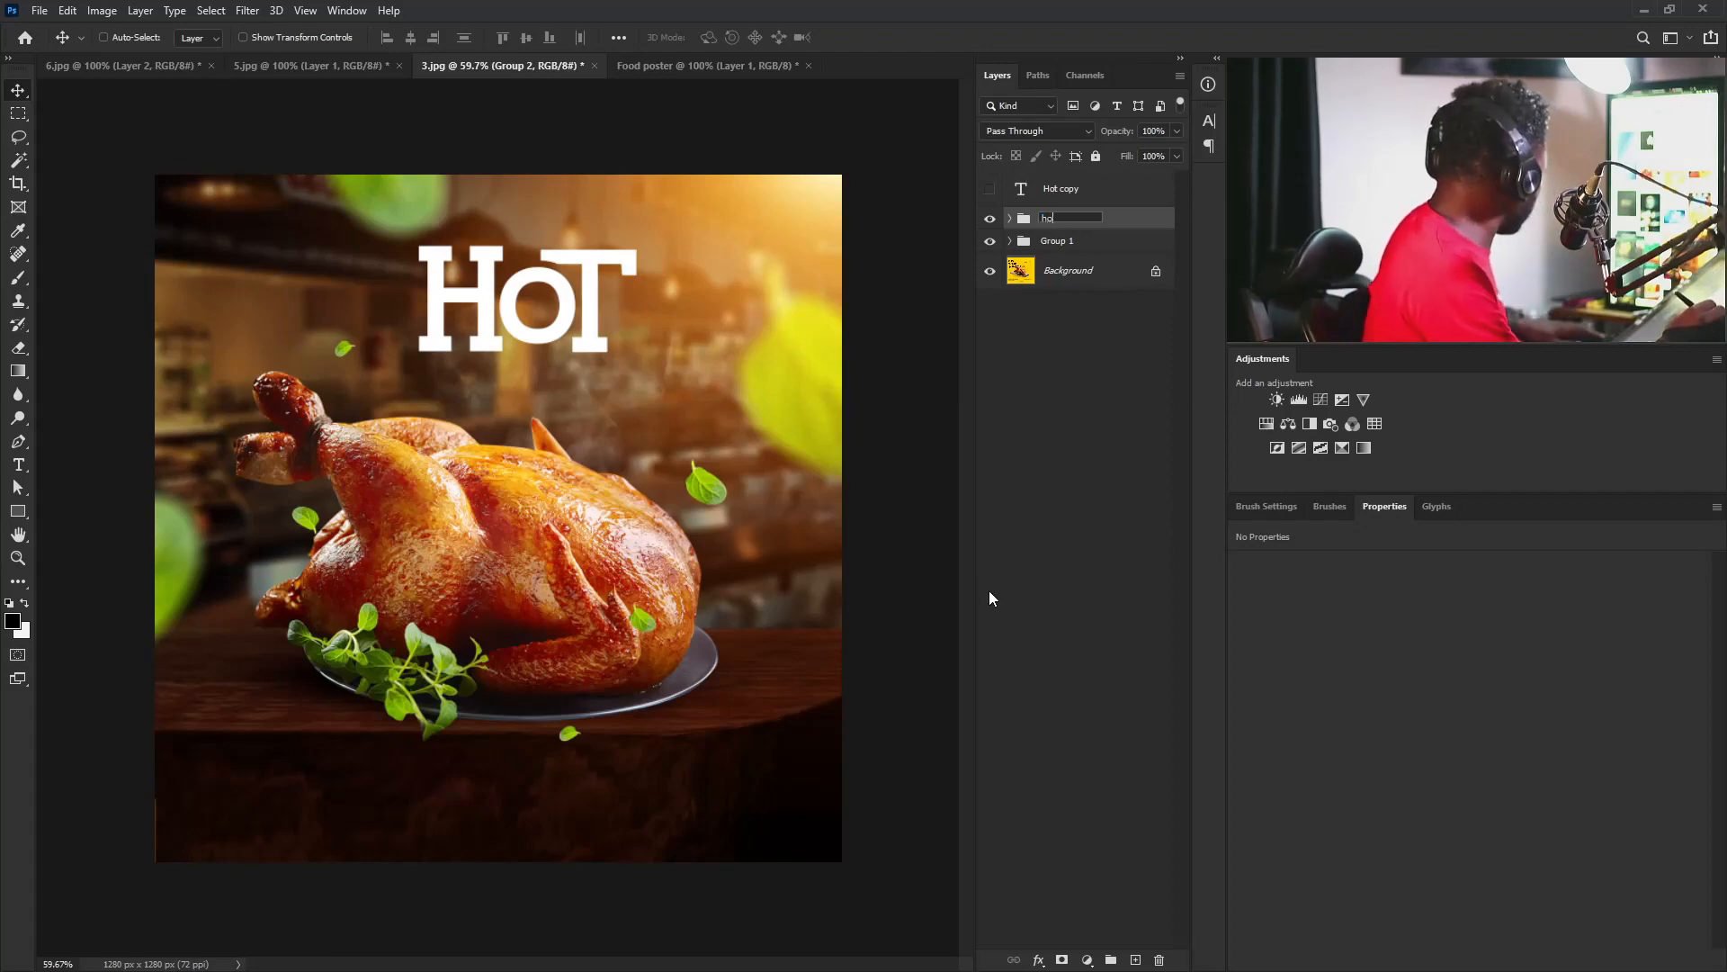
{"action": "type", "text": "t"}
{"action": "key", "text": "Return"}
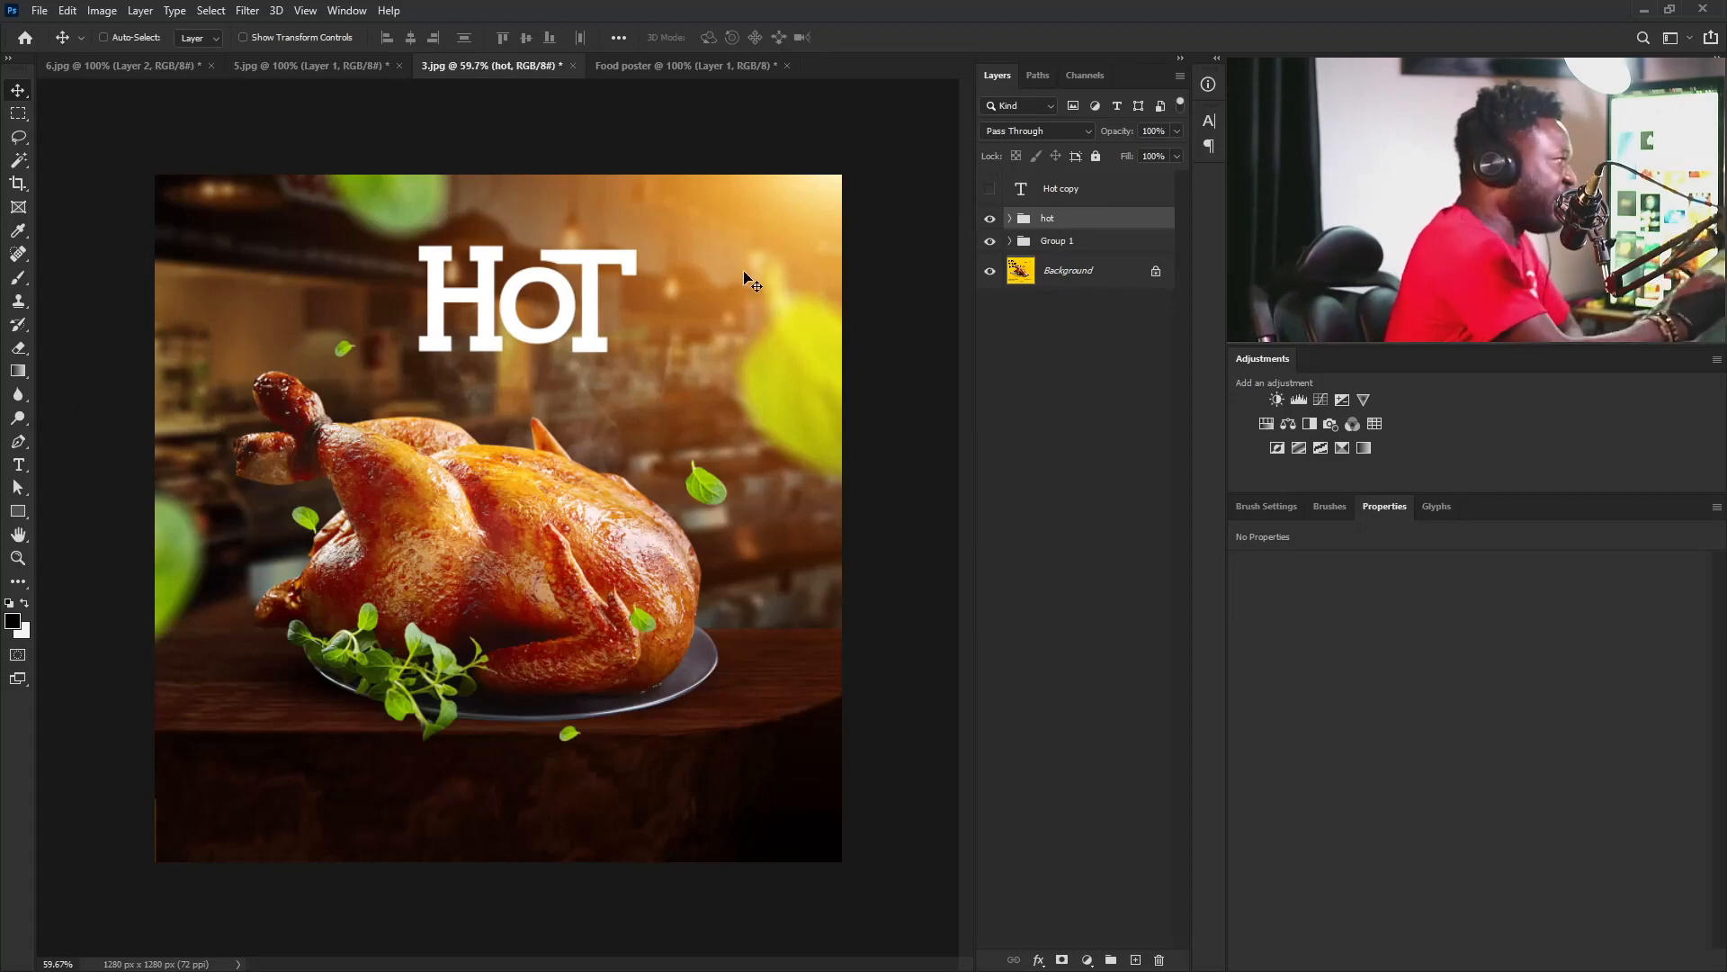
Duplicate the letter o text layer out of the hot group and place the copy above it.
{"action": "left_click", "coordinate": [1009, 218]}
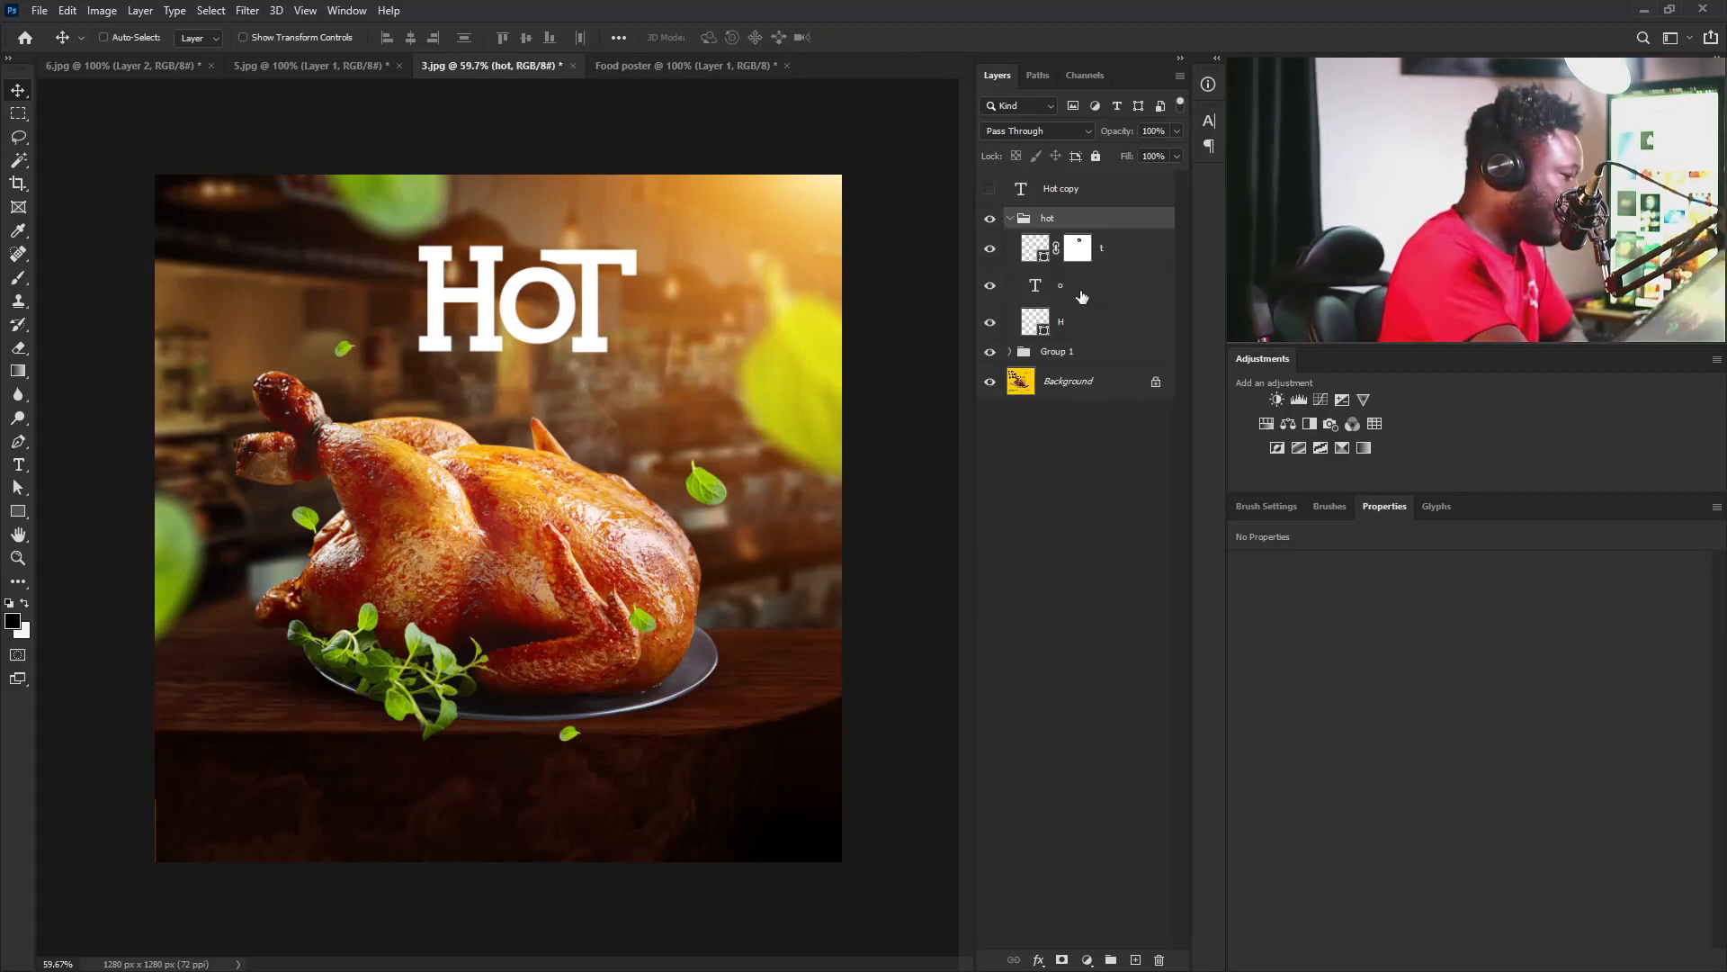
{"action": "left_click_drag", "start_coordinate": [1083, 299], "coordinate": [1012, 234]}
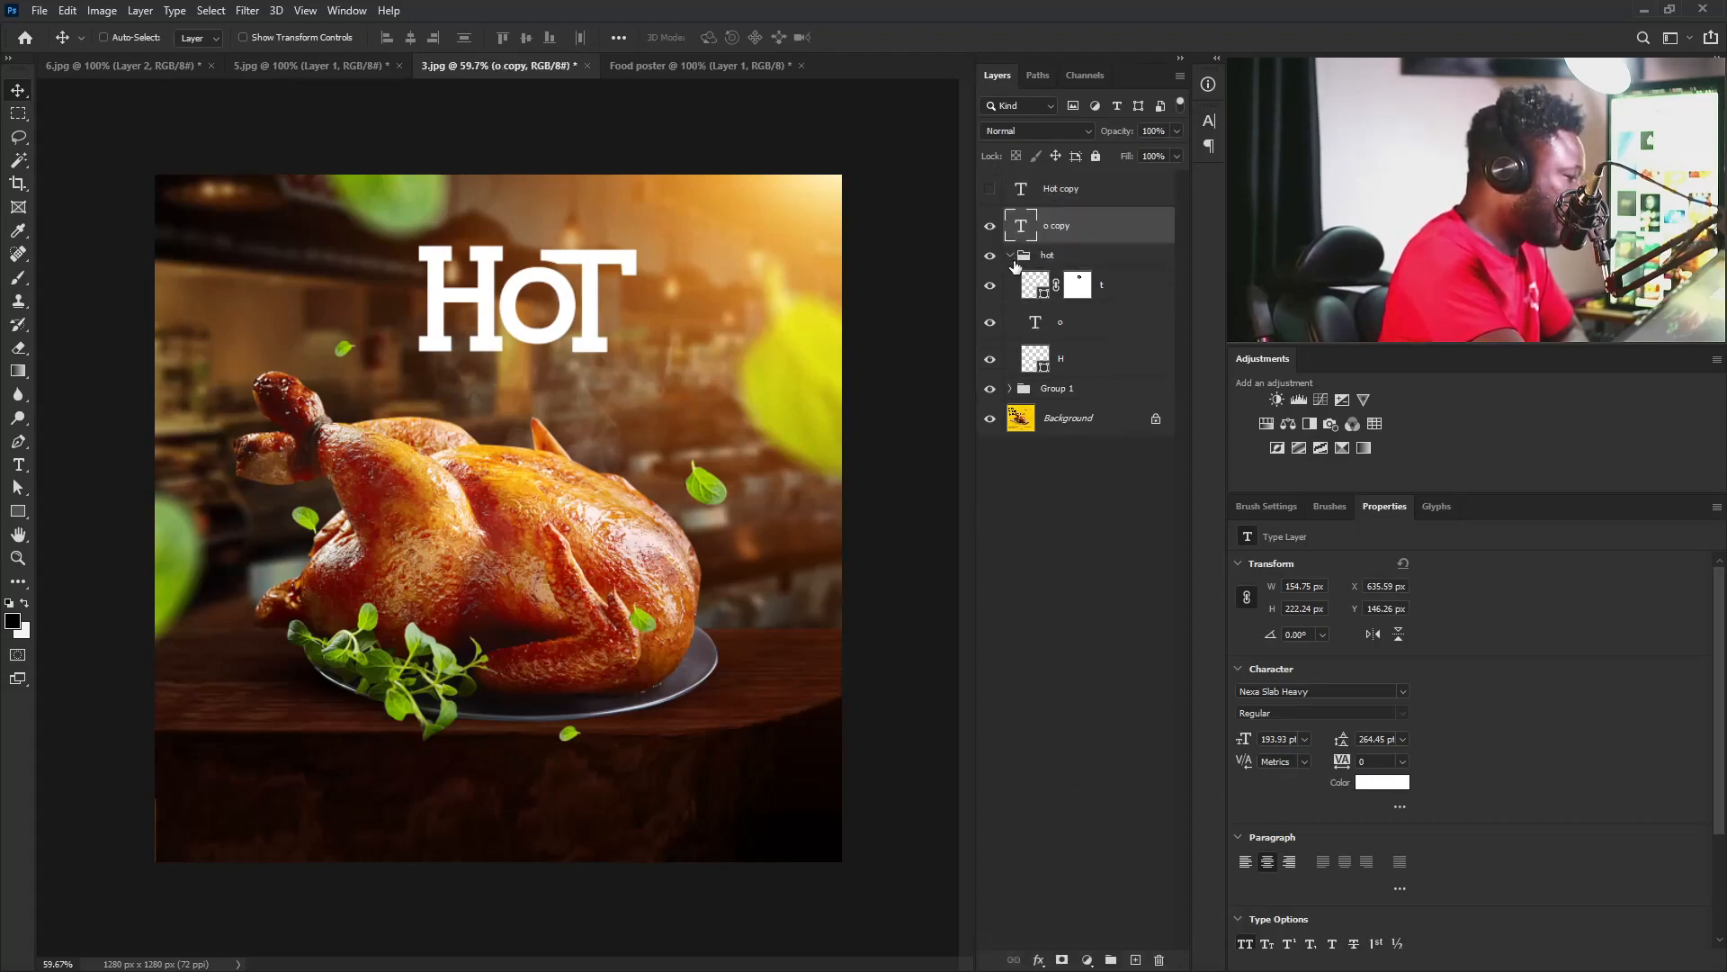
{"action": "left_click", "coordinate": [1010, 257]}
{"action": "left_click", "coordinate": [1010, 256]}
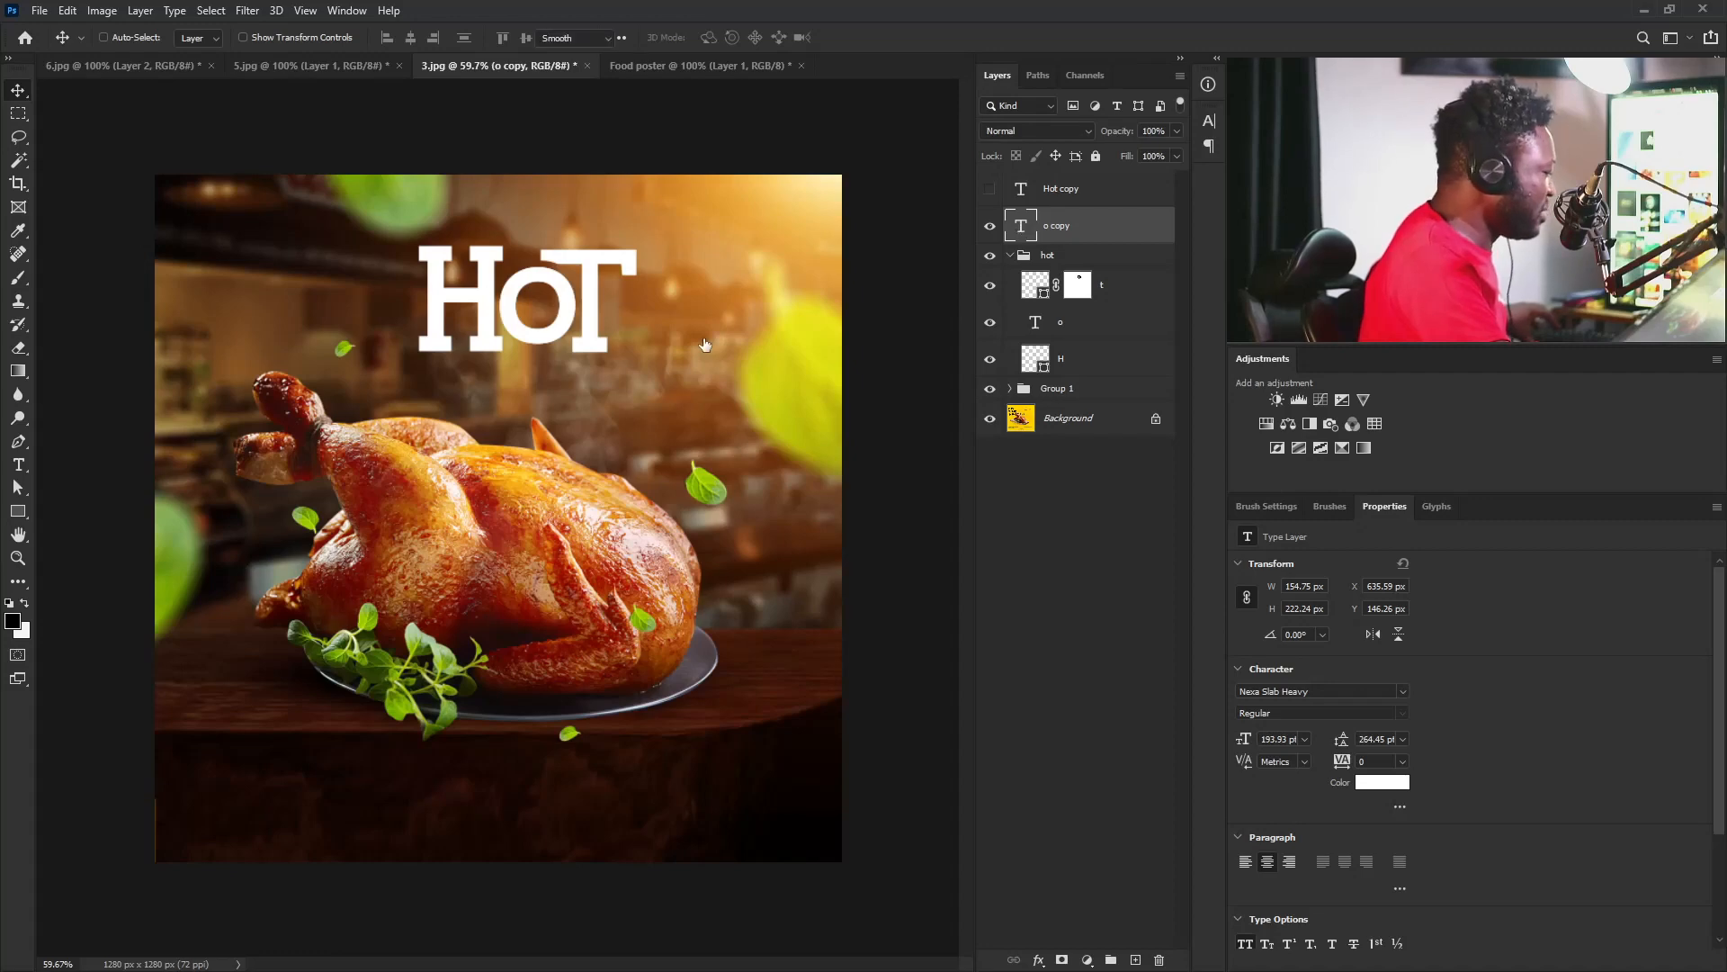
Replace the copied layer's text with RES and position it directly beneath the word HOT.
{"action": "key", "text": "Return"}
{"action": "key", "text": "BackSpace"}
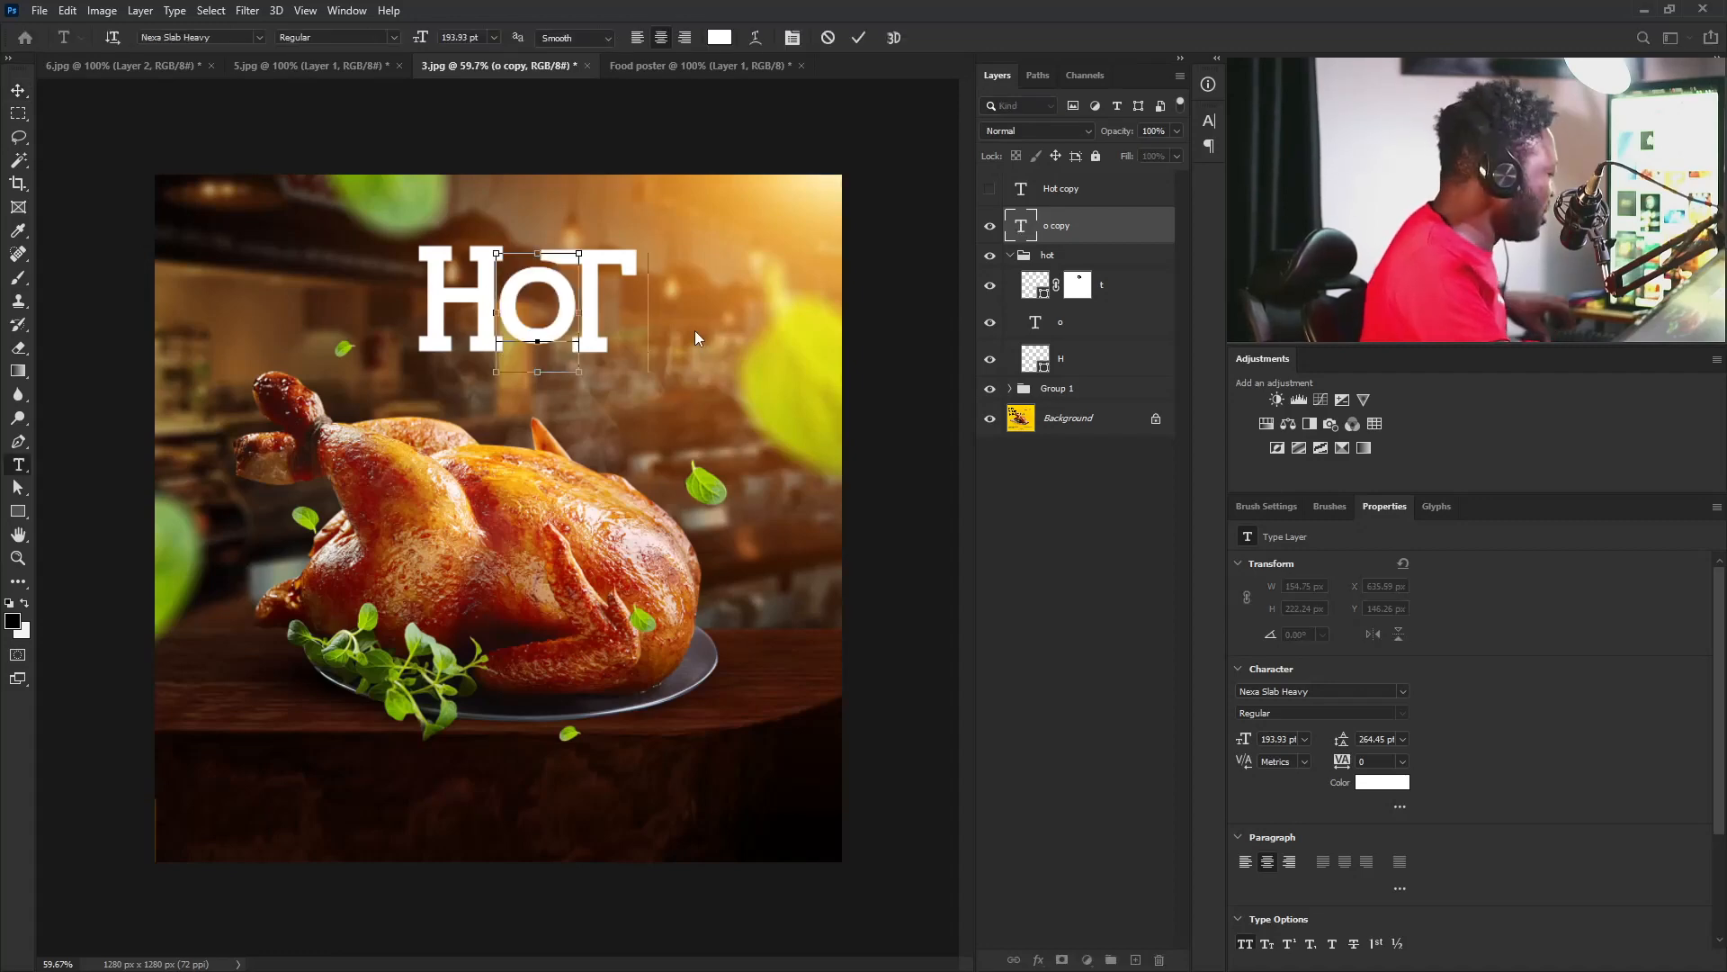
{"action": "type", "text": "RES"}
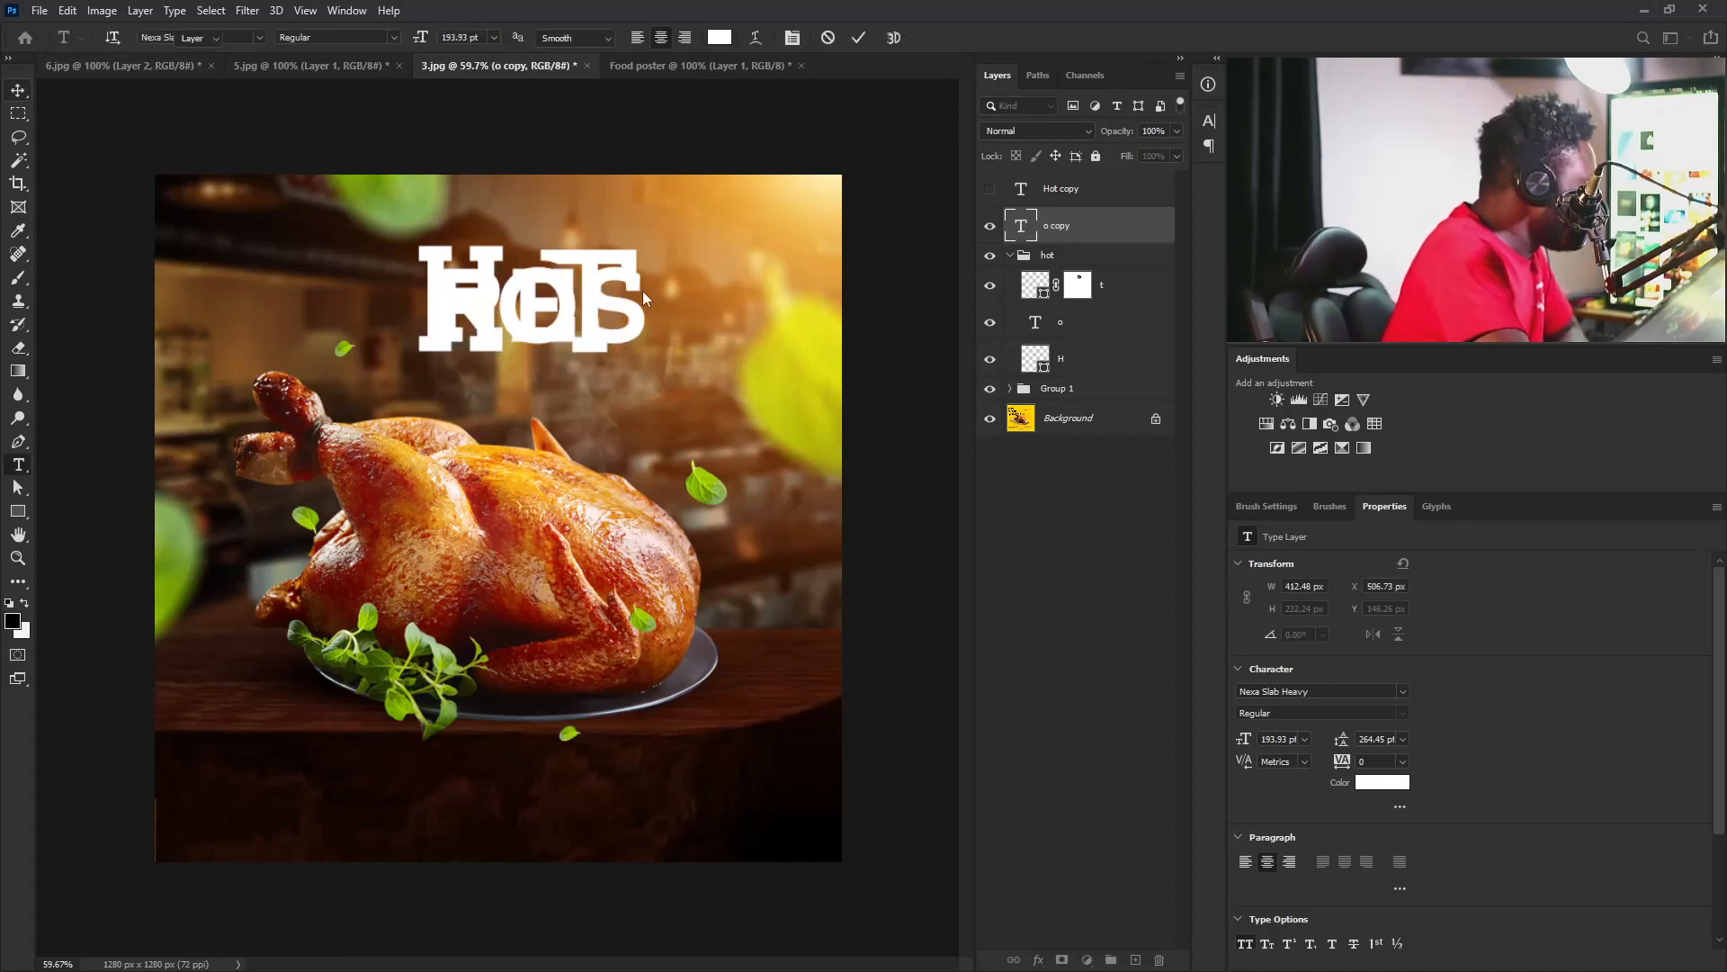
{"action": "left_click_drag", "start_coordinate": [613, 296], "coordinate": [608, 380]}
{"action": "key", "text": "ctrl+Return"}
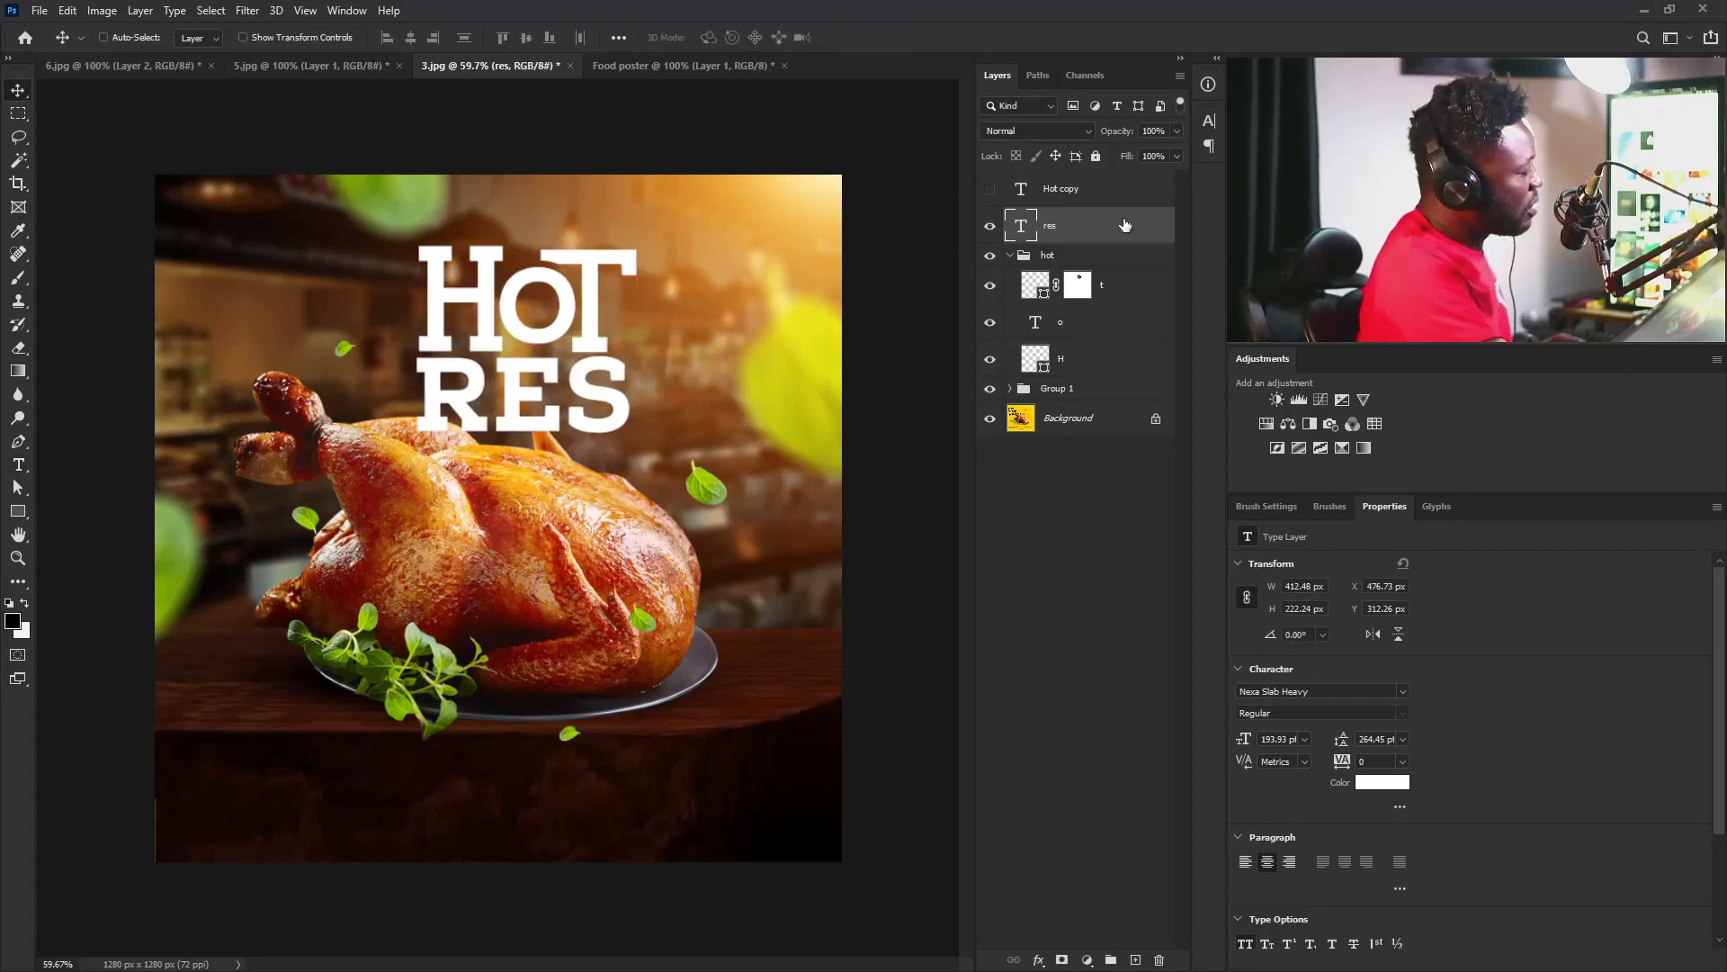
Duplicate the res text layer, change the copy's text to F and place it just before RES.
{"action": "left_click_drag", "start_coordinate": [1125, 225], "coordinate": [1136, 960]}
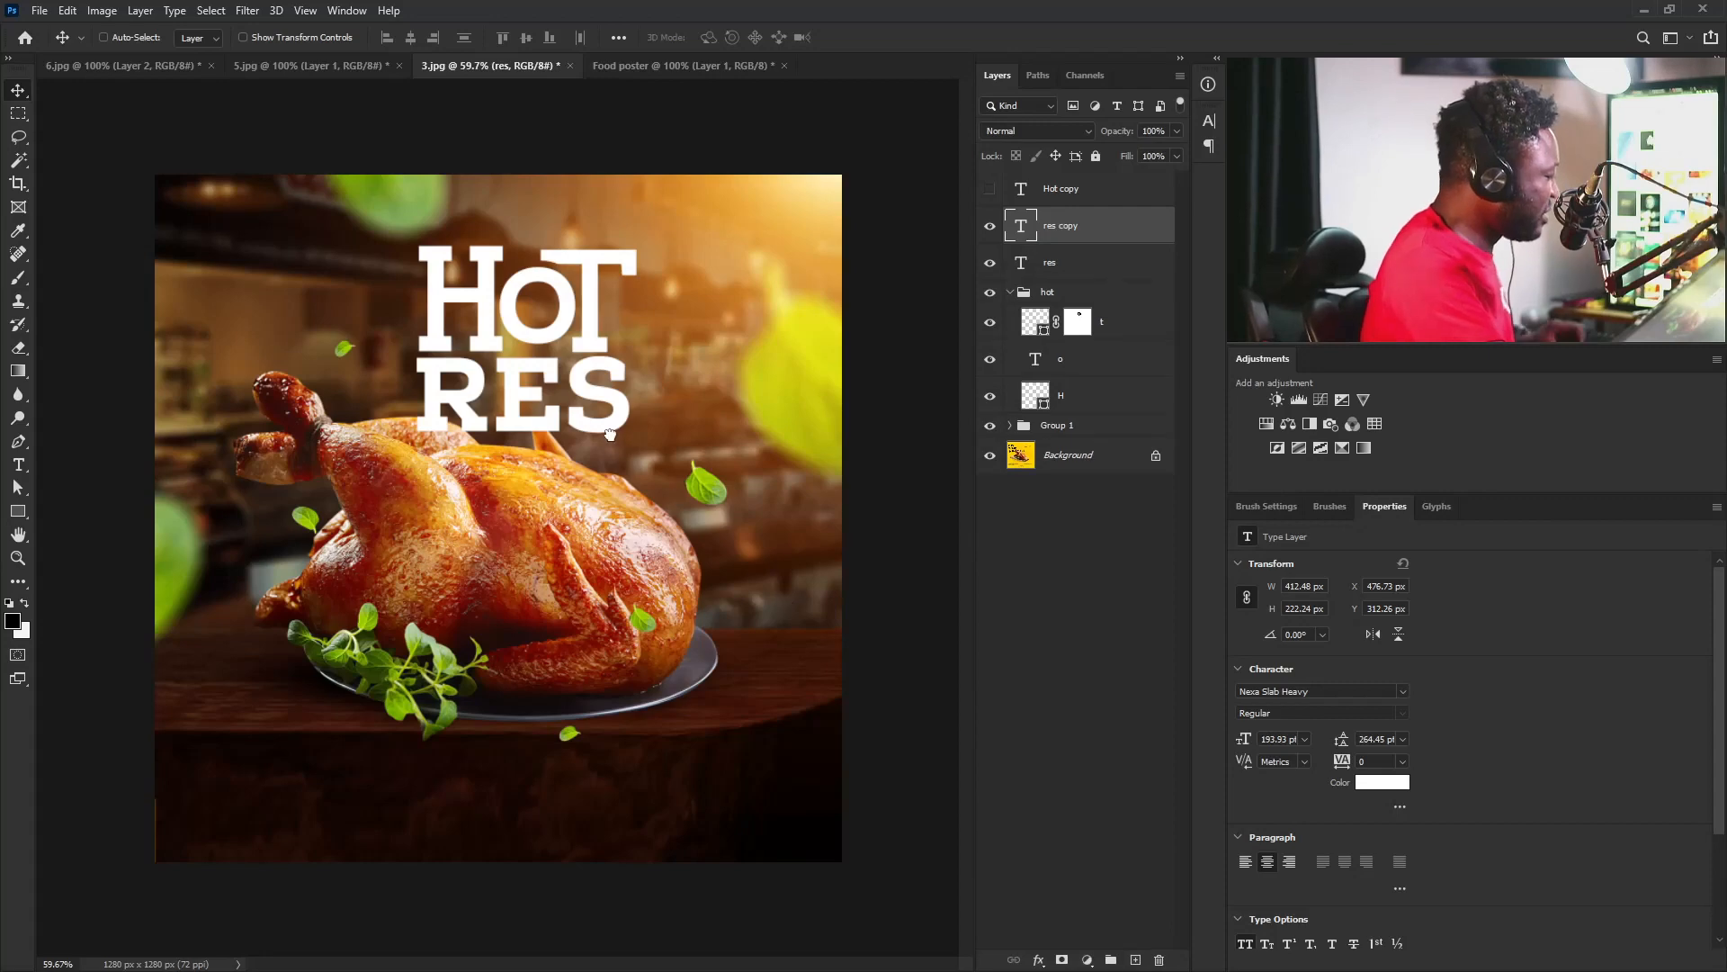
{"action": "left_click_drag", "start_coordinate": [609, 434], "coordinate": [385, 337]}
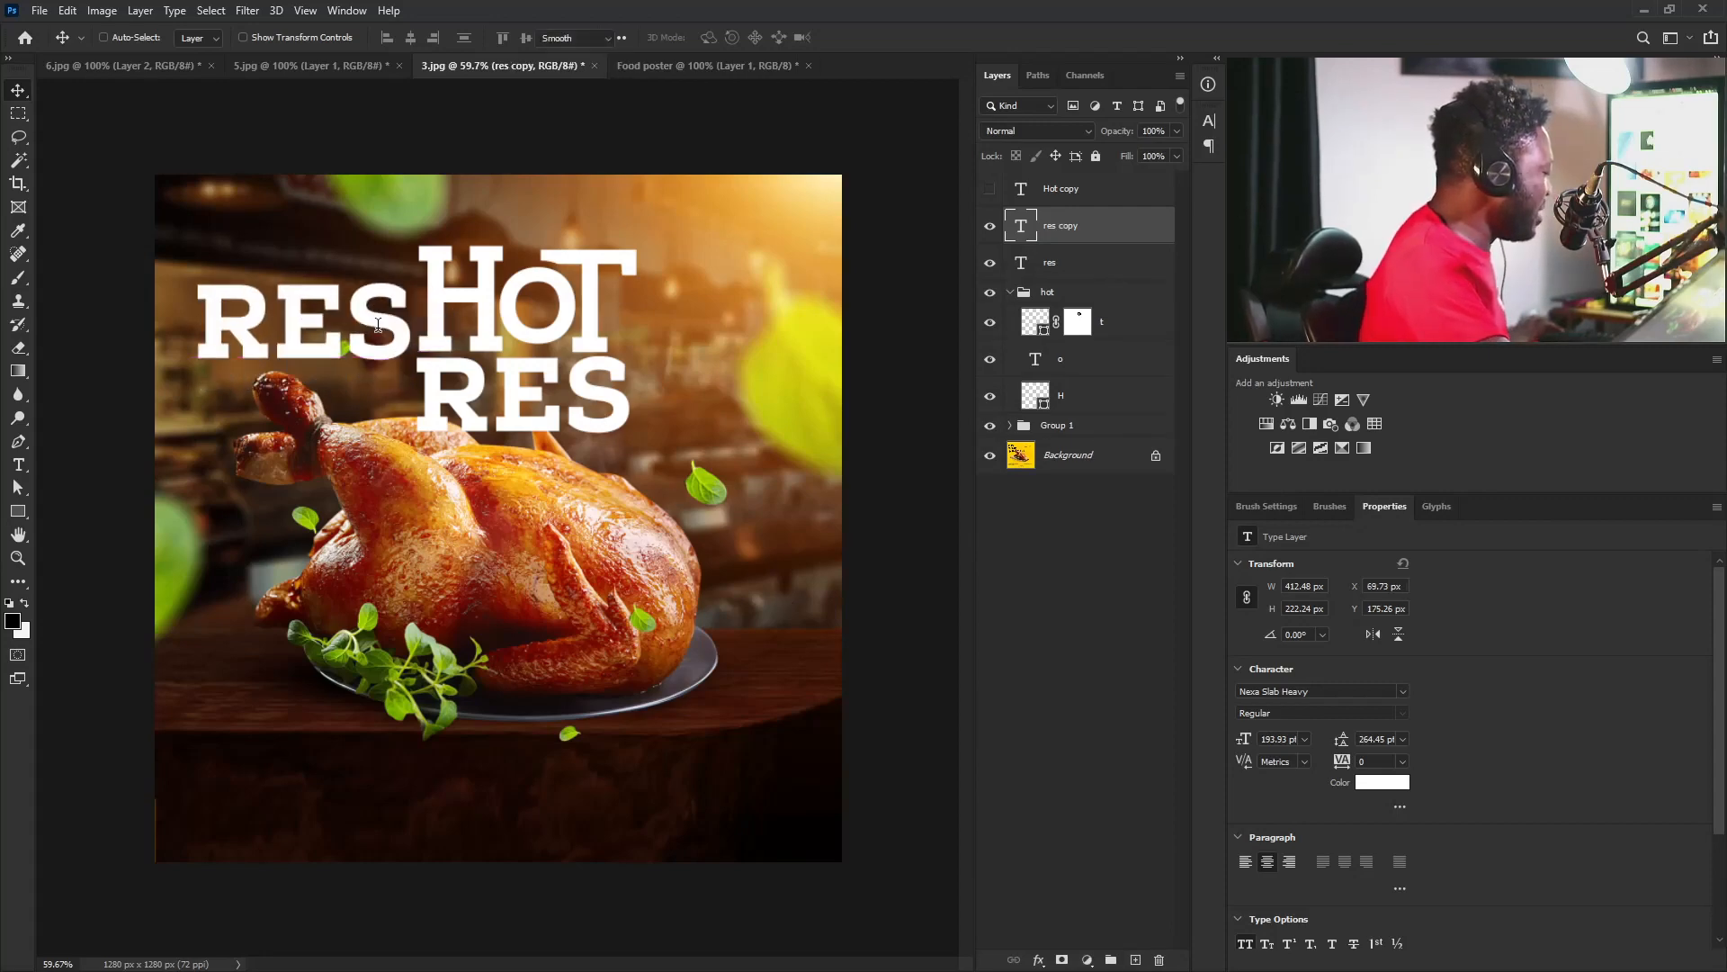
{"action": "double_click", "coordinate": [378, 324]}
{"action": "type", "text": "F"}
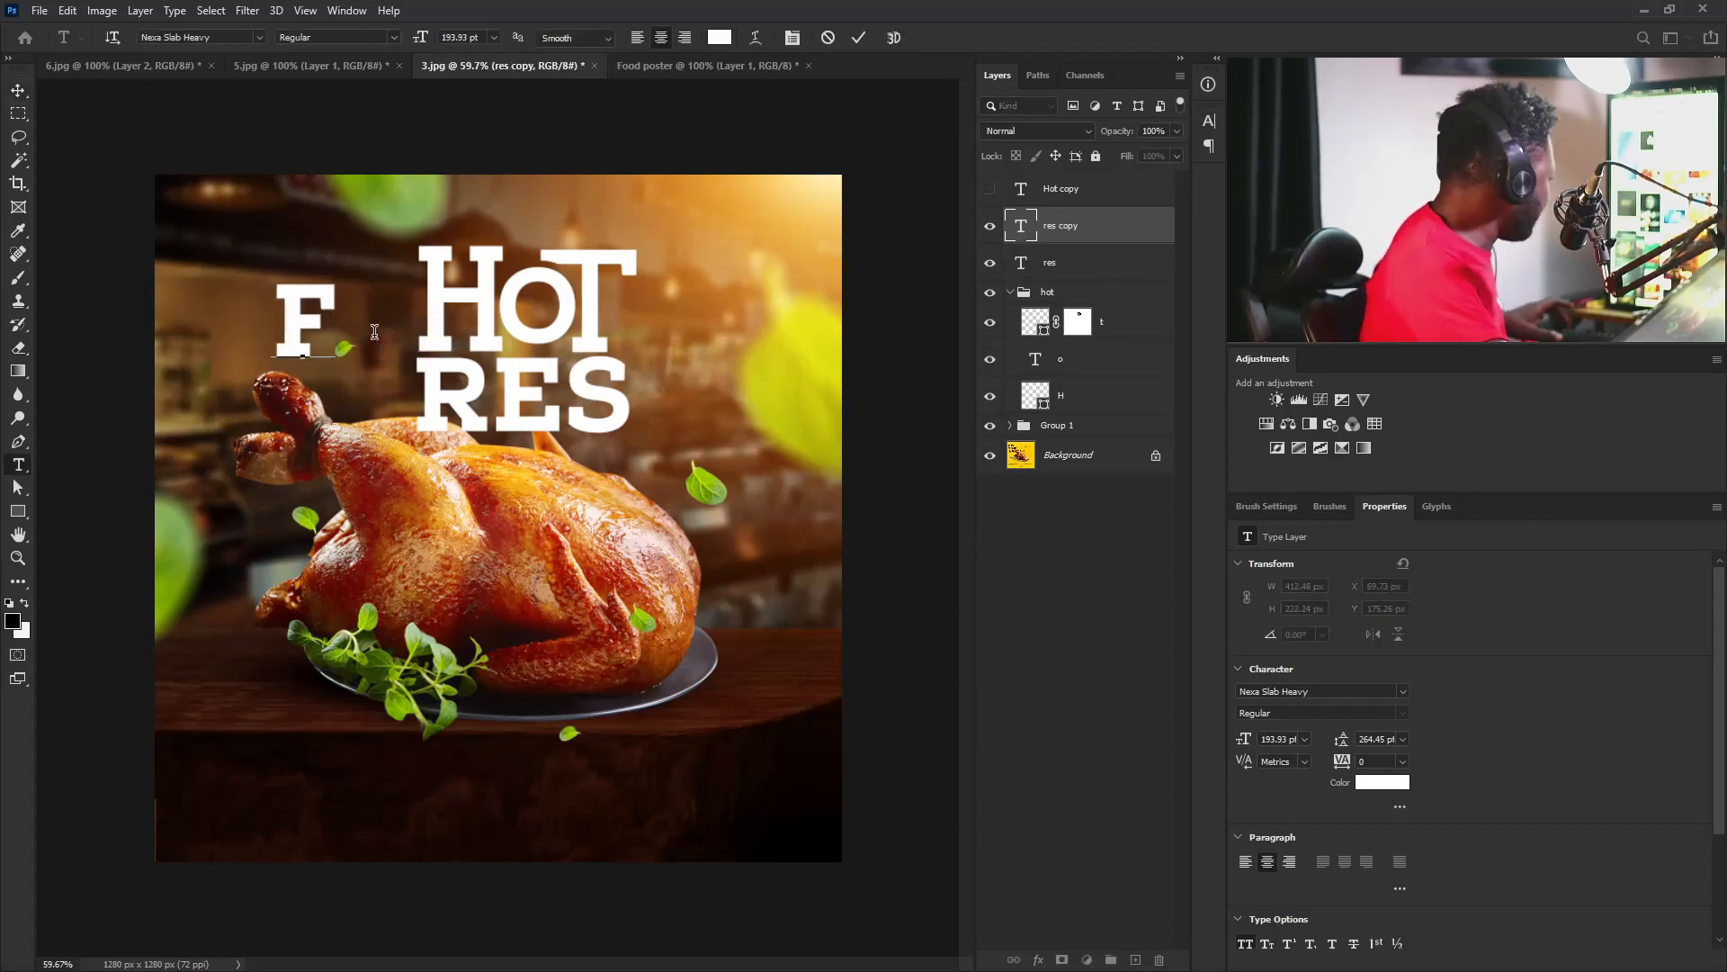
{"action": "key", "text": "ctrl+Return"}
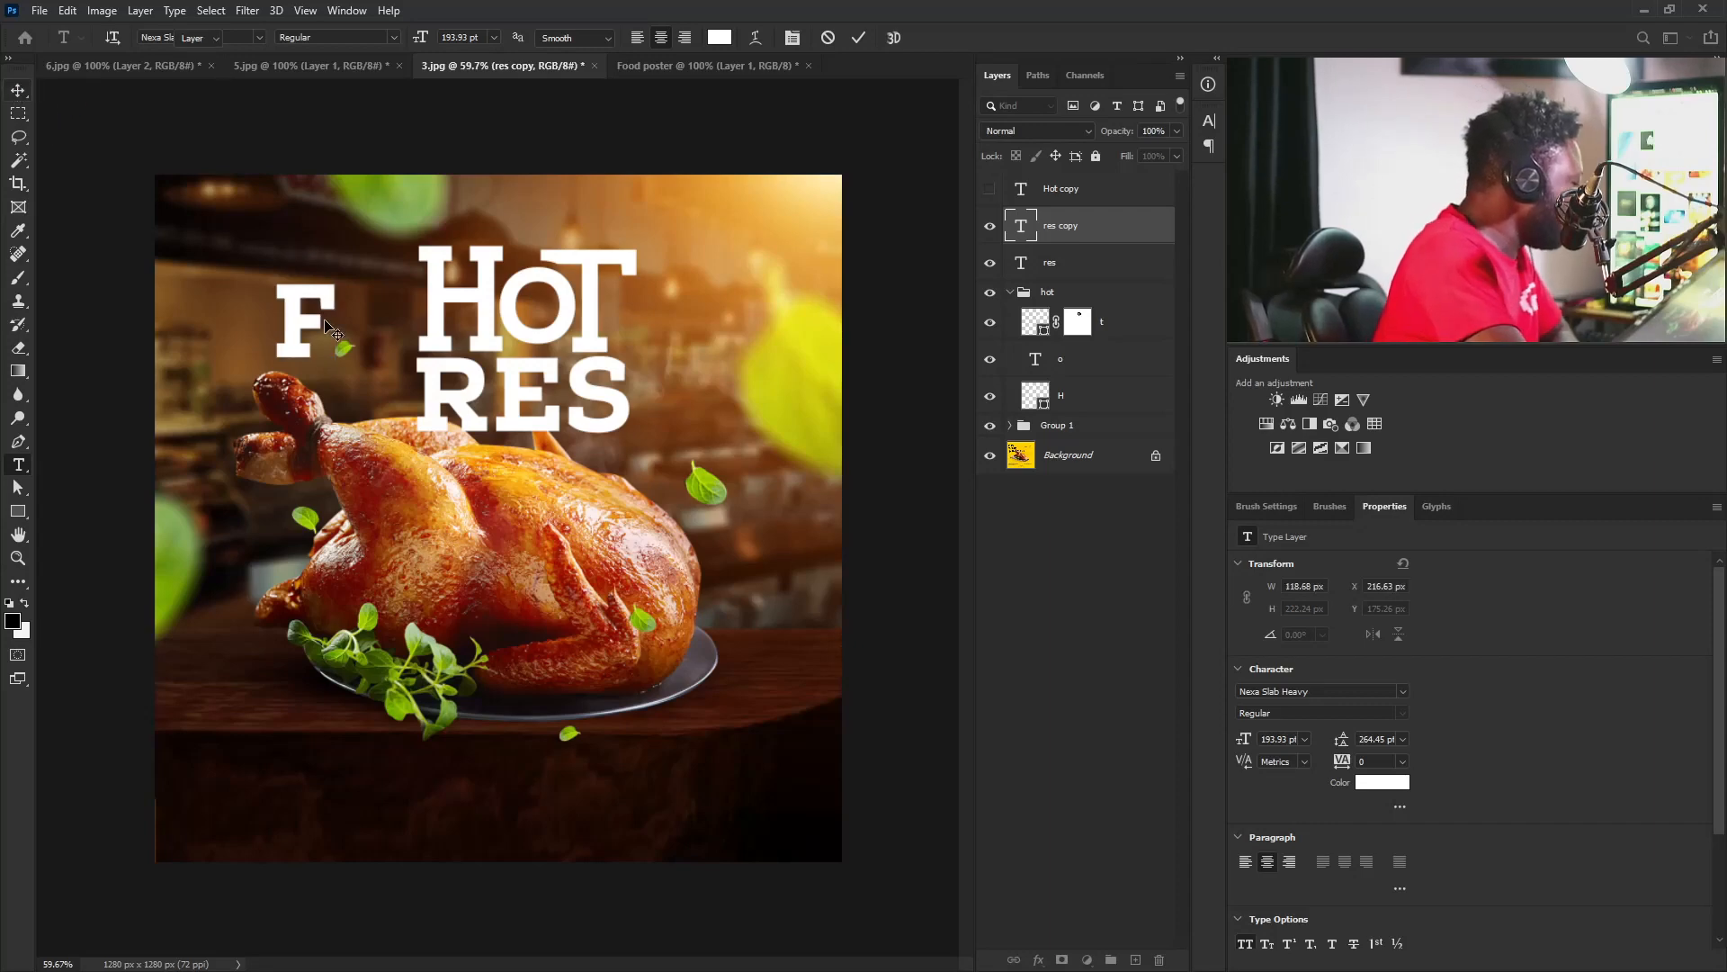
{"action": "left_click_drag", "start_coordinate": [328, 331], "coordinate": [378, 326]}
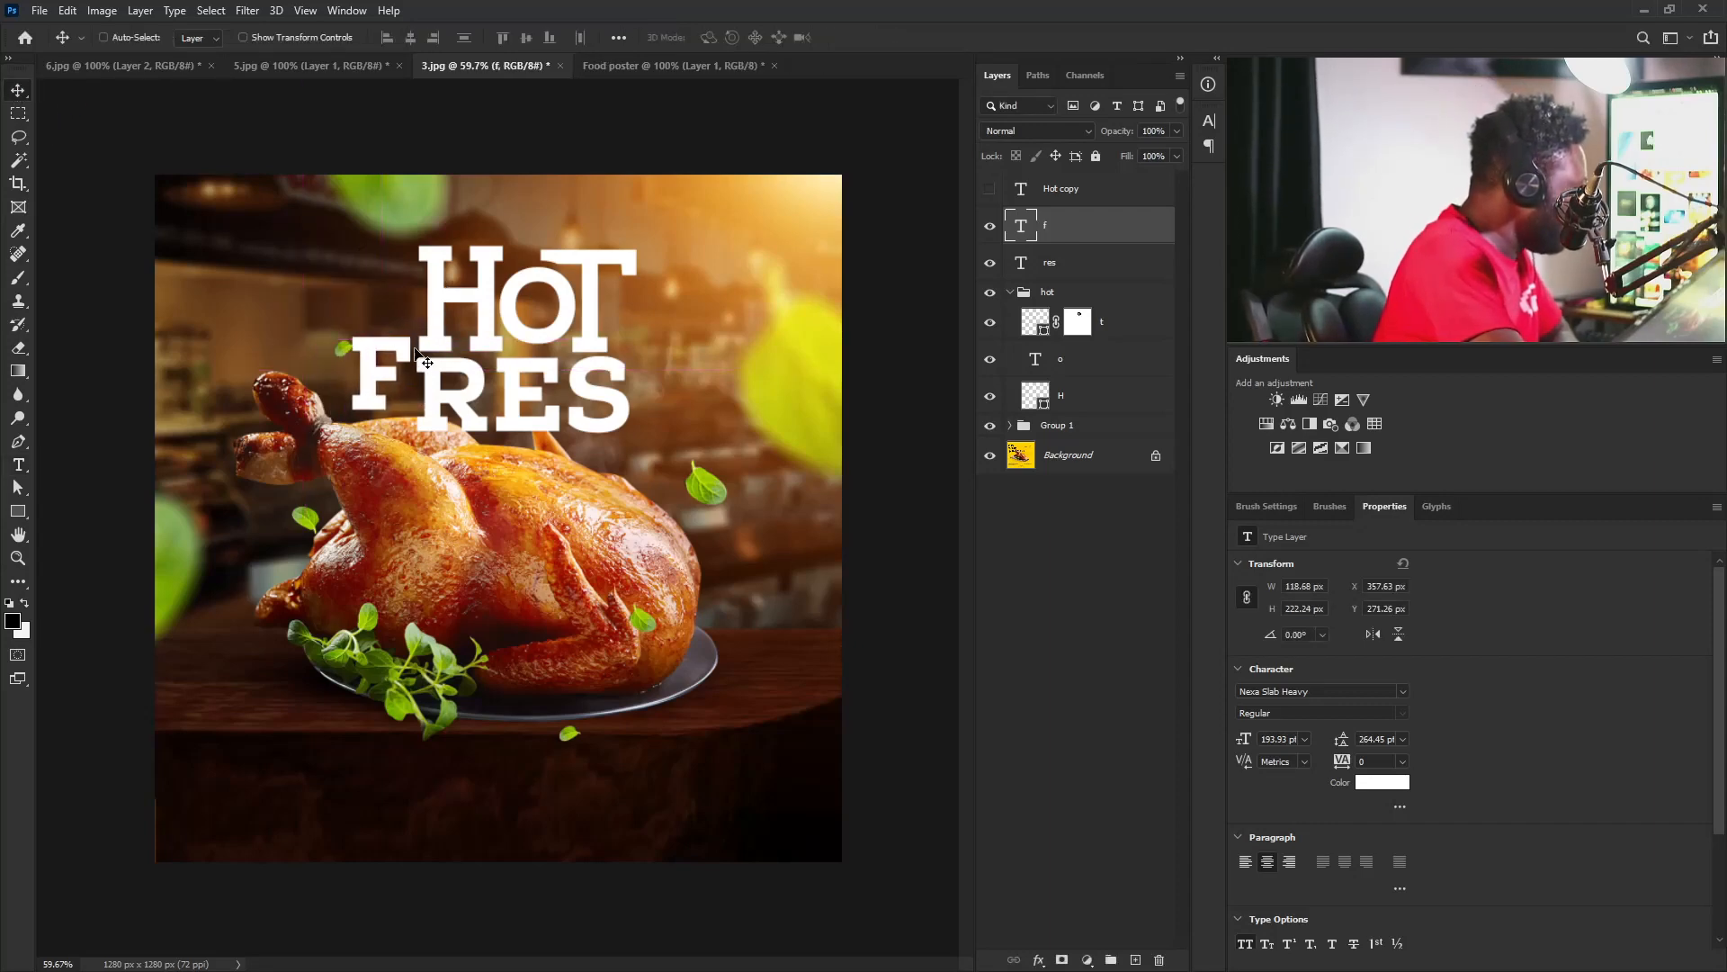
{"action": "key", "text": "ctrl"}
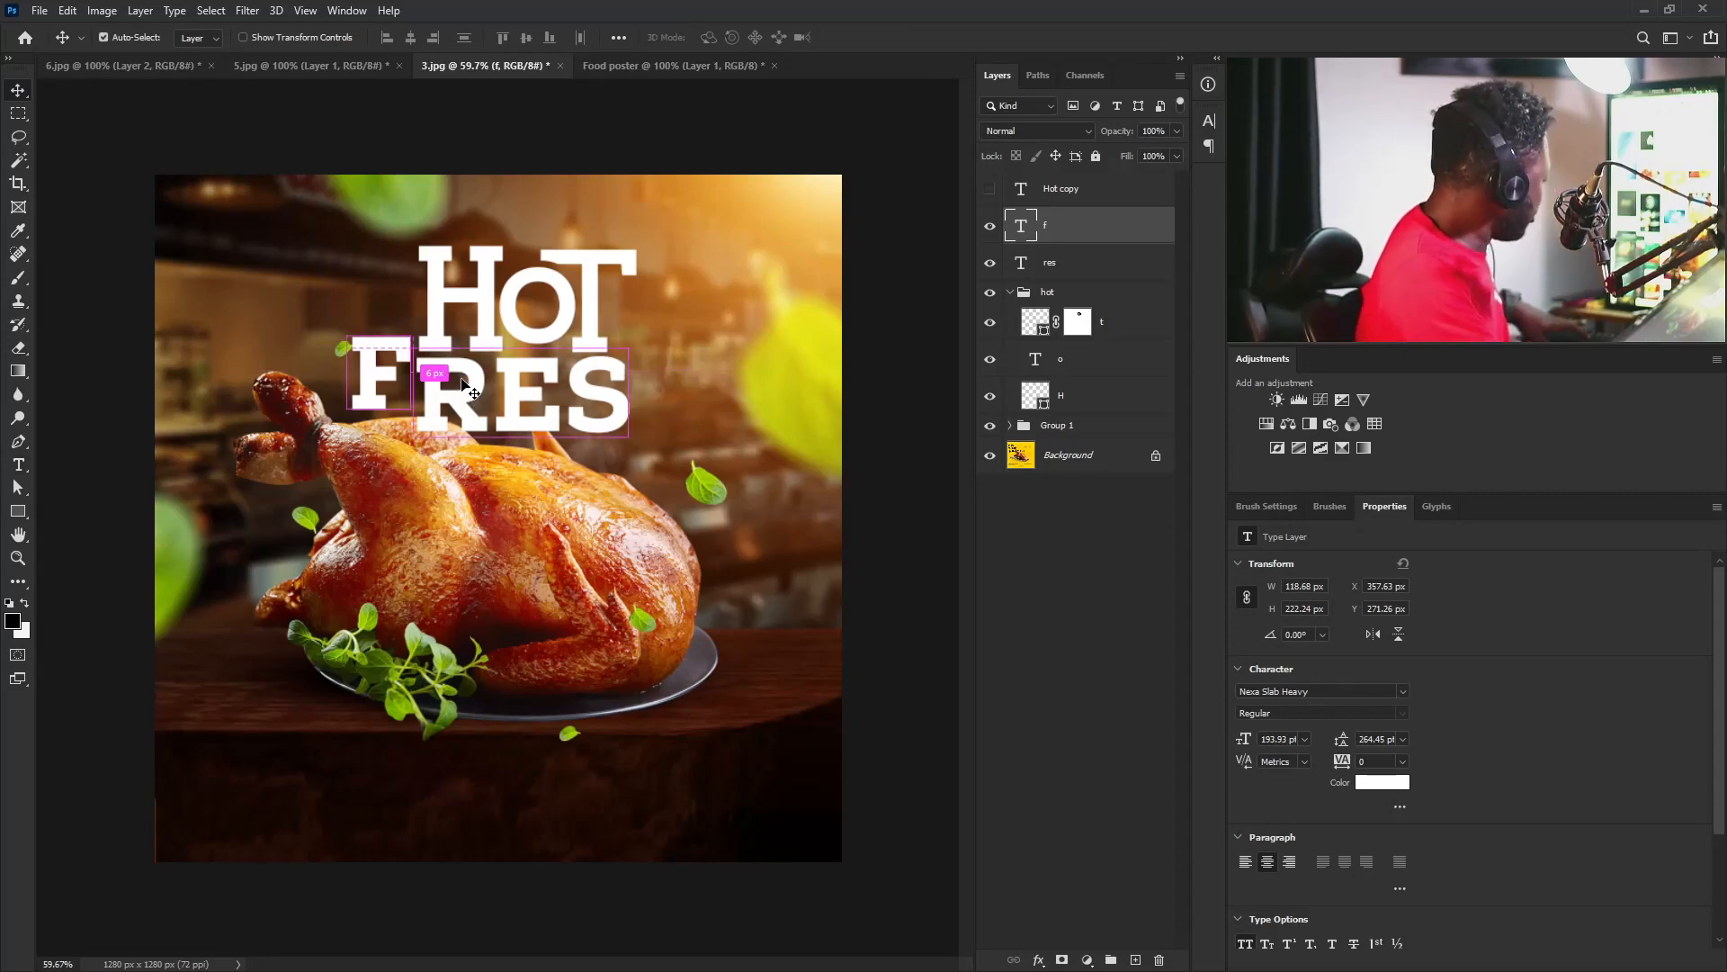
Tilt the F about 9.9 degrees counterclockwise, enlarge it to about 240 pt and fit it against the R of RES.
{"action": "key", "text": "ctrl+t"}
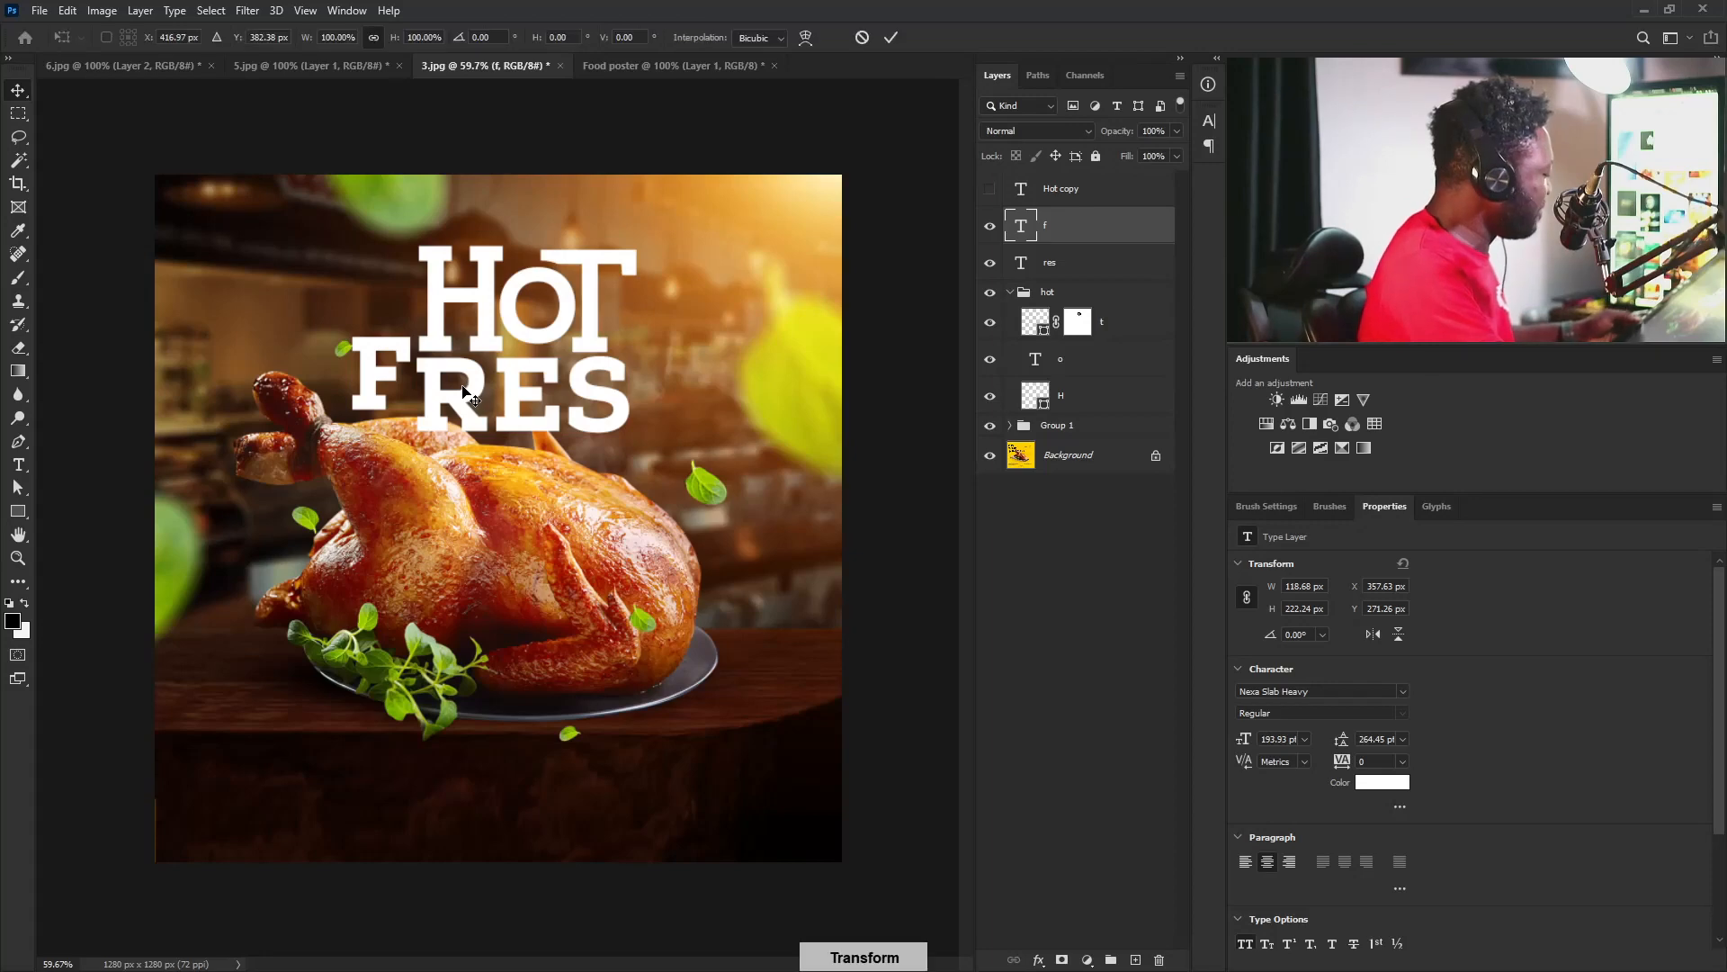
{"action": "left_click_drag", "start_coordinate": [444, 454], "coordinate": [457, 444]}
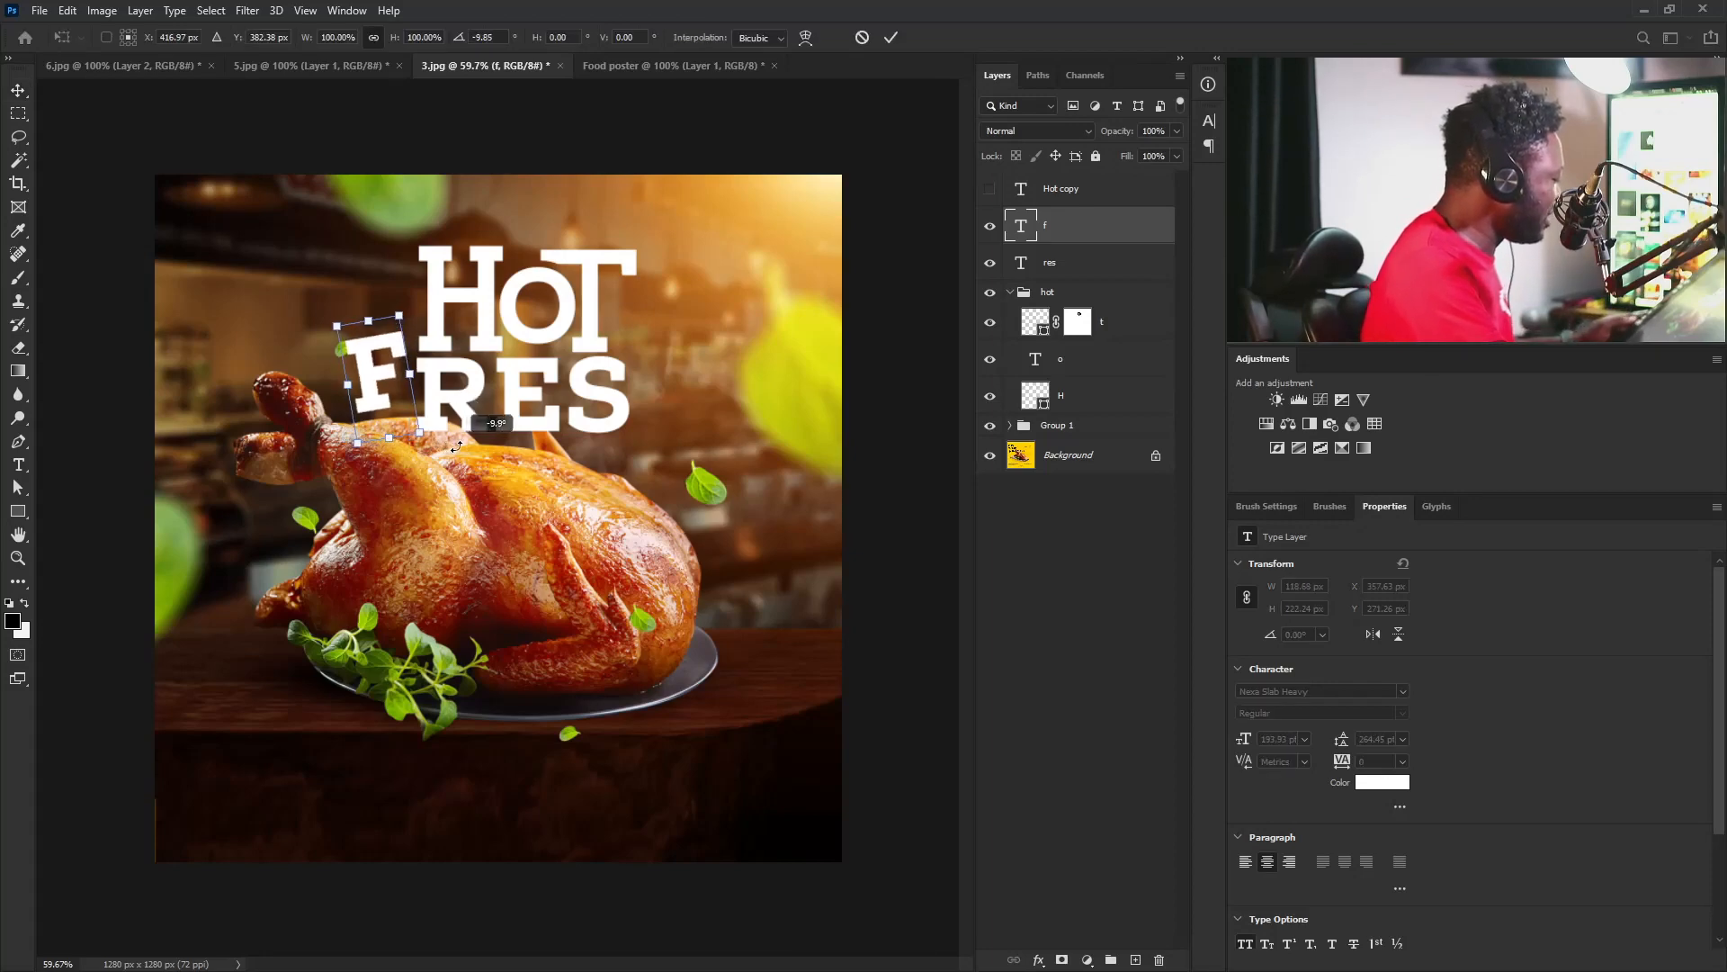
{"action": "left_click_drag", "start_coordinate": [367, 388], "coordinate": [448, 450]}
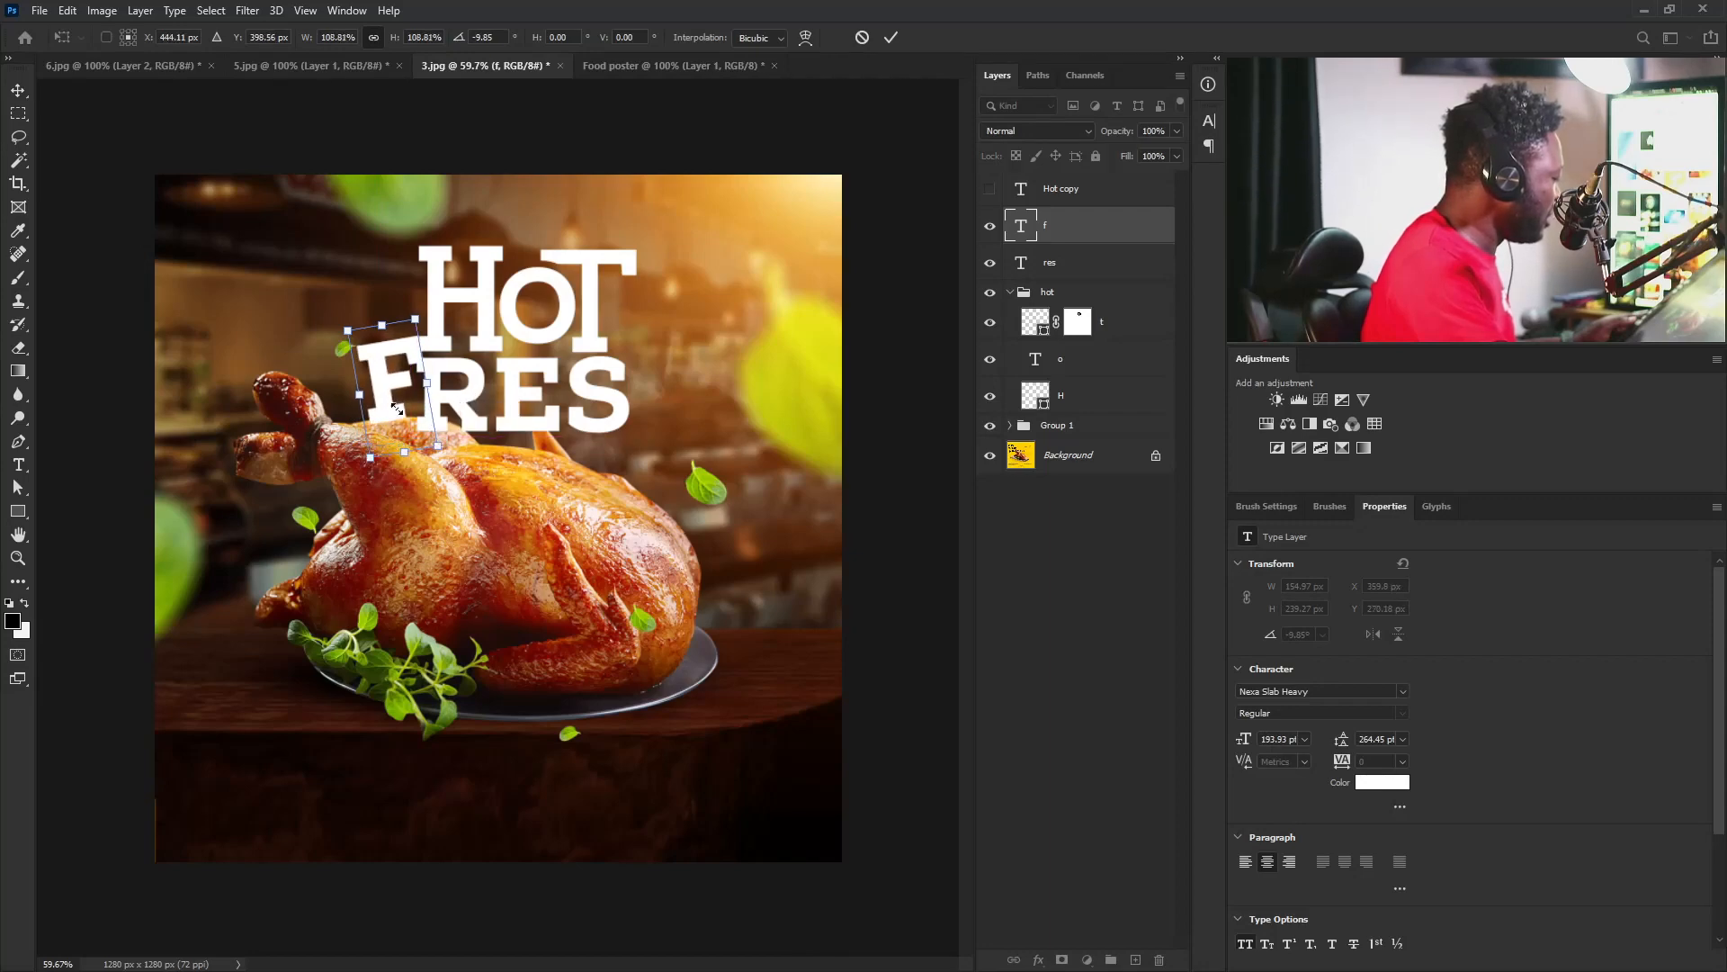
{"action": "left_click_drag", "start_coordinate": [396, 382], "coordinate": [395, 384]}
{"action": "left_click_drag", "start_coordinate": [359, 474], "coordinate": [360, 474]}
{"action": "key", "text": "Return"}
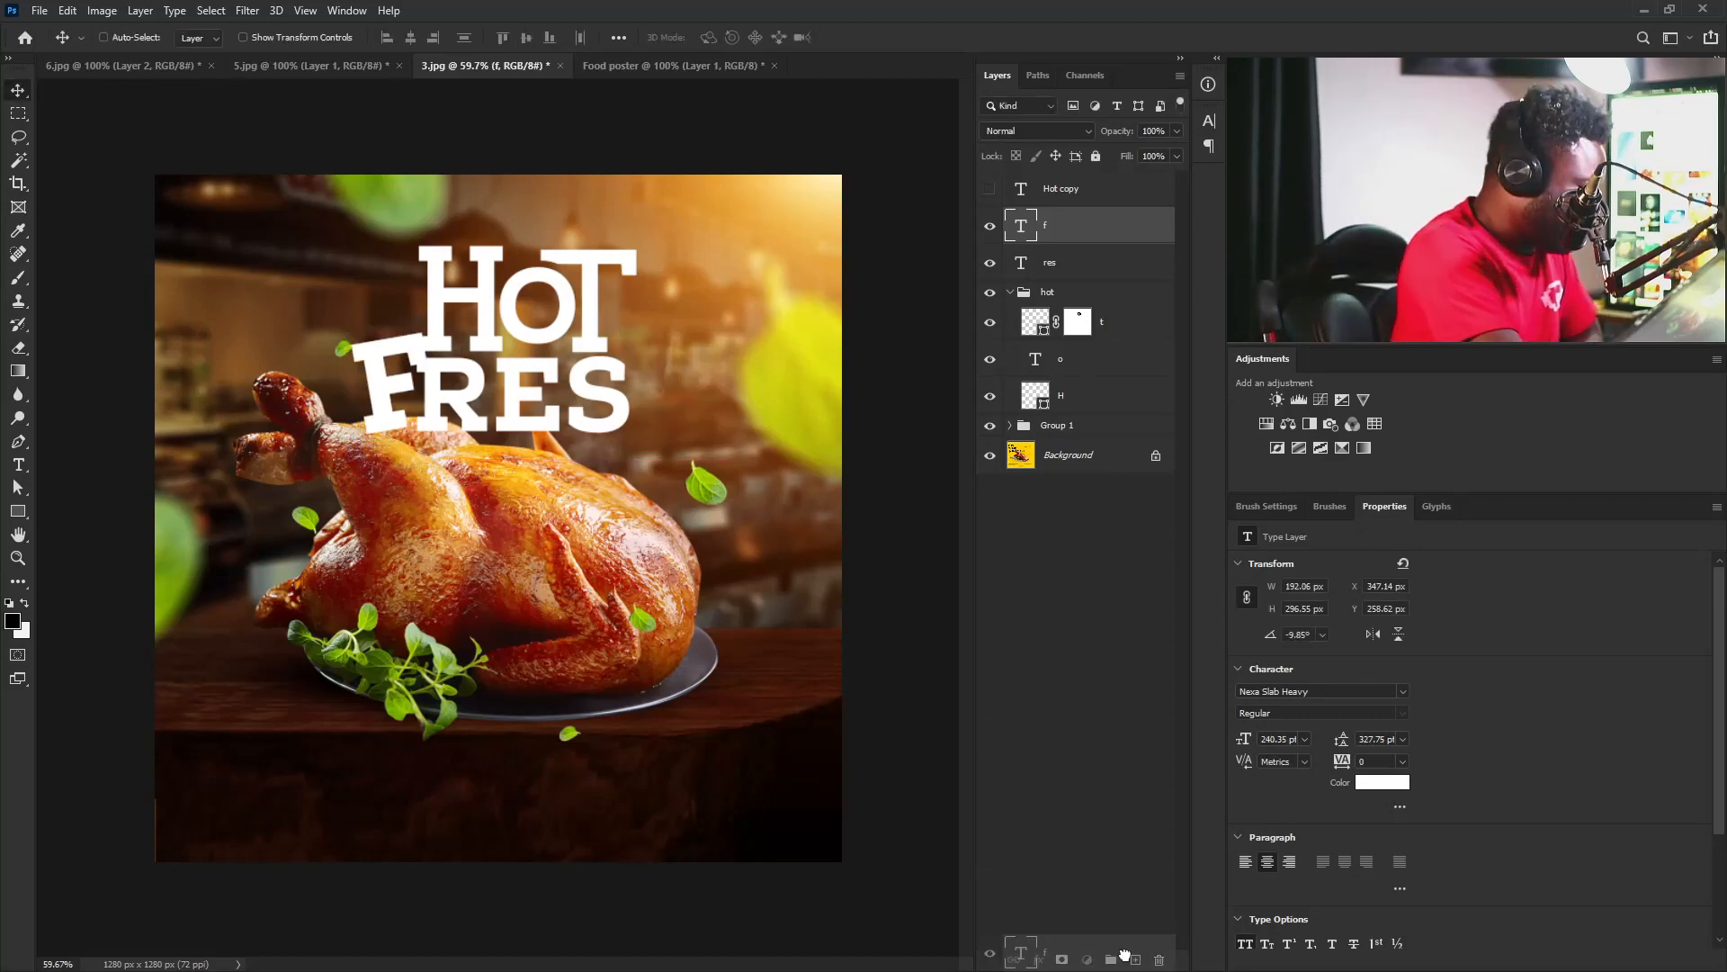
Duplicate the F layer, place the copy at the end of RES and change its text to R.
{"action": "left_click_drag", "start_coordinate": [409, 398], "coordinate": [676, 389]}
{"action": "double_click", "coordinate": [1010, 230]}
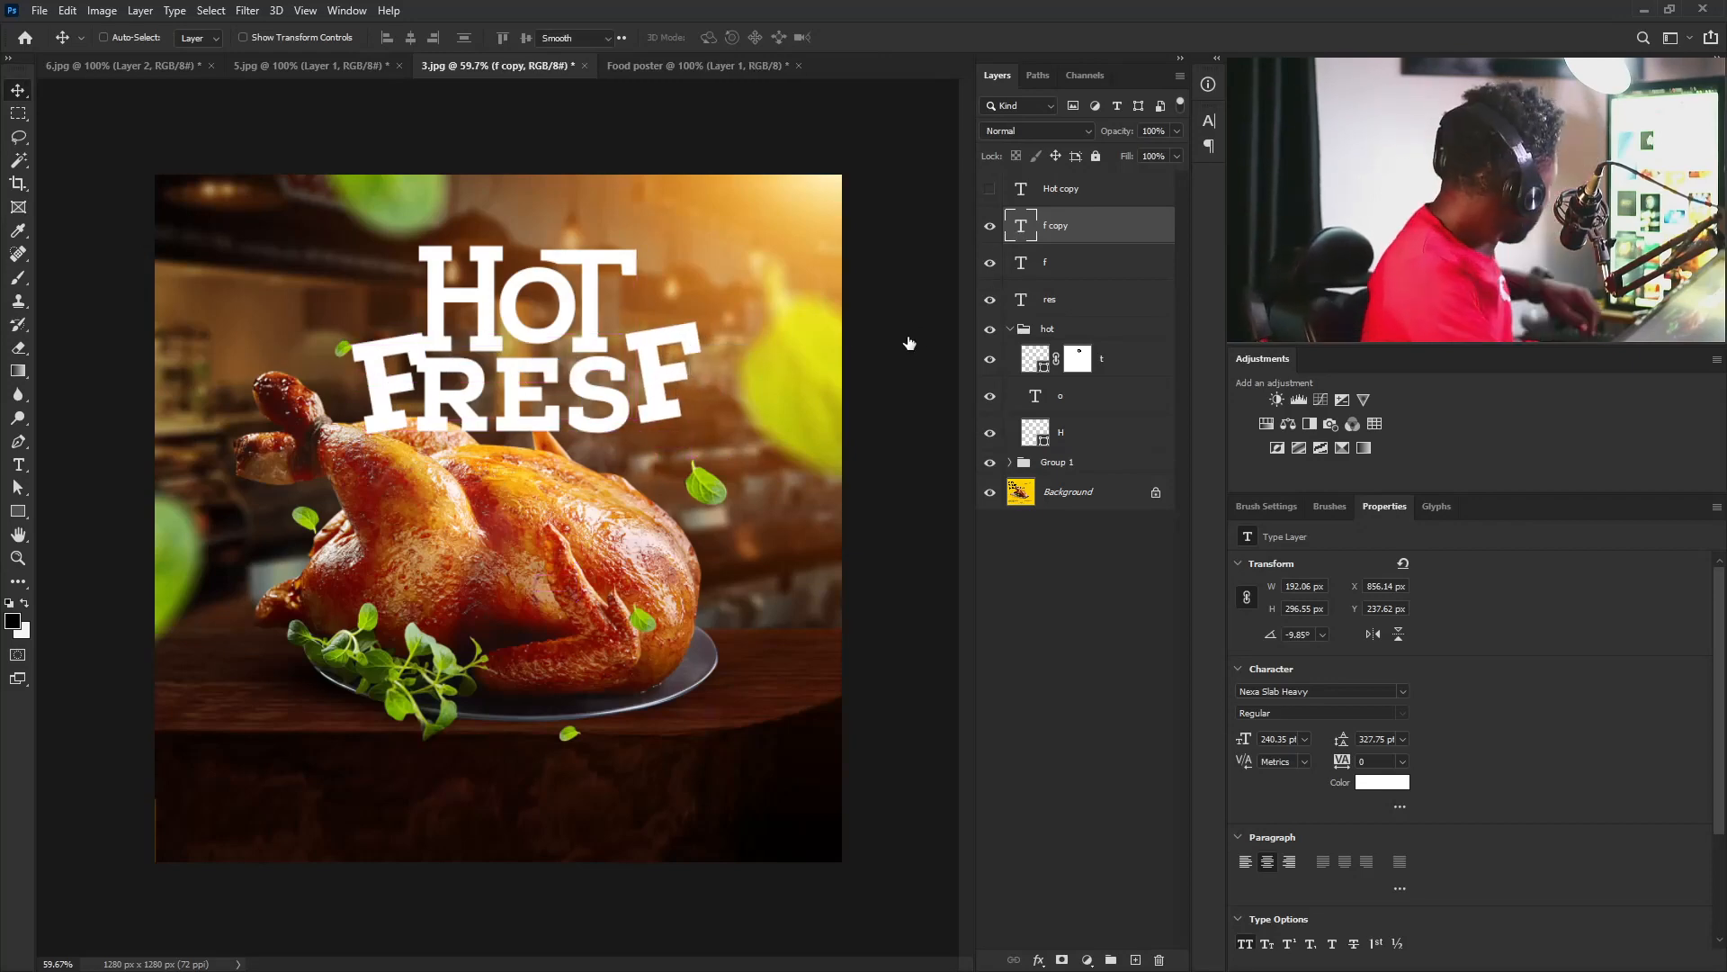
{"action": "type", "text": "r"}
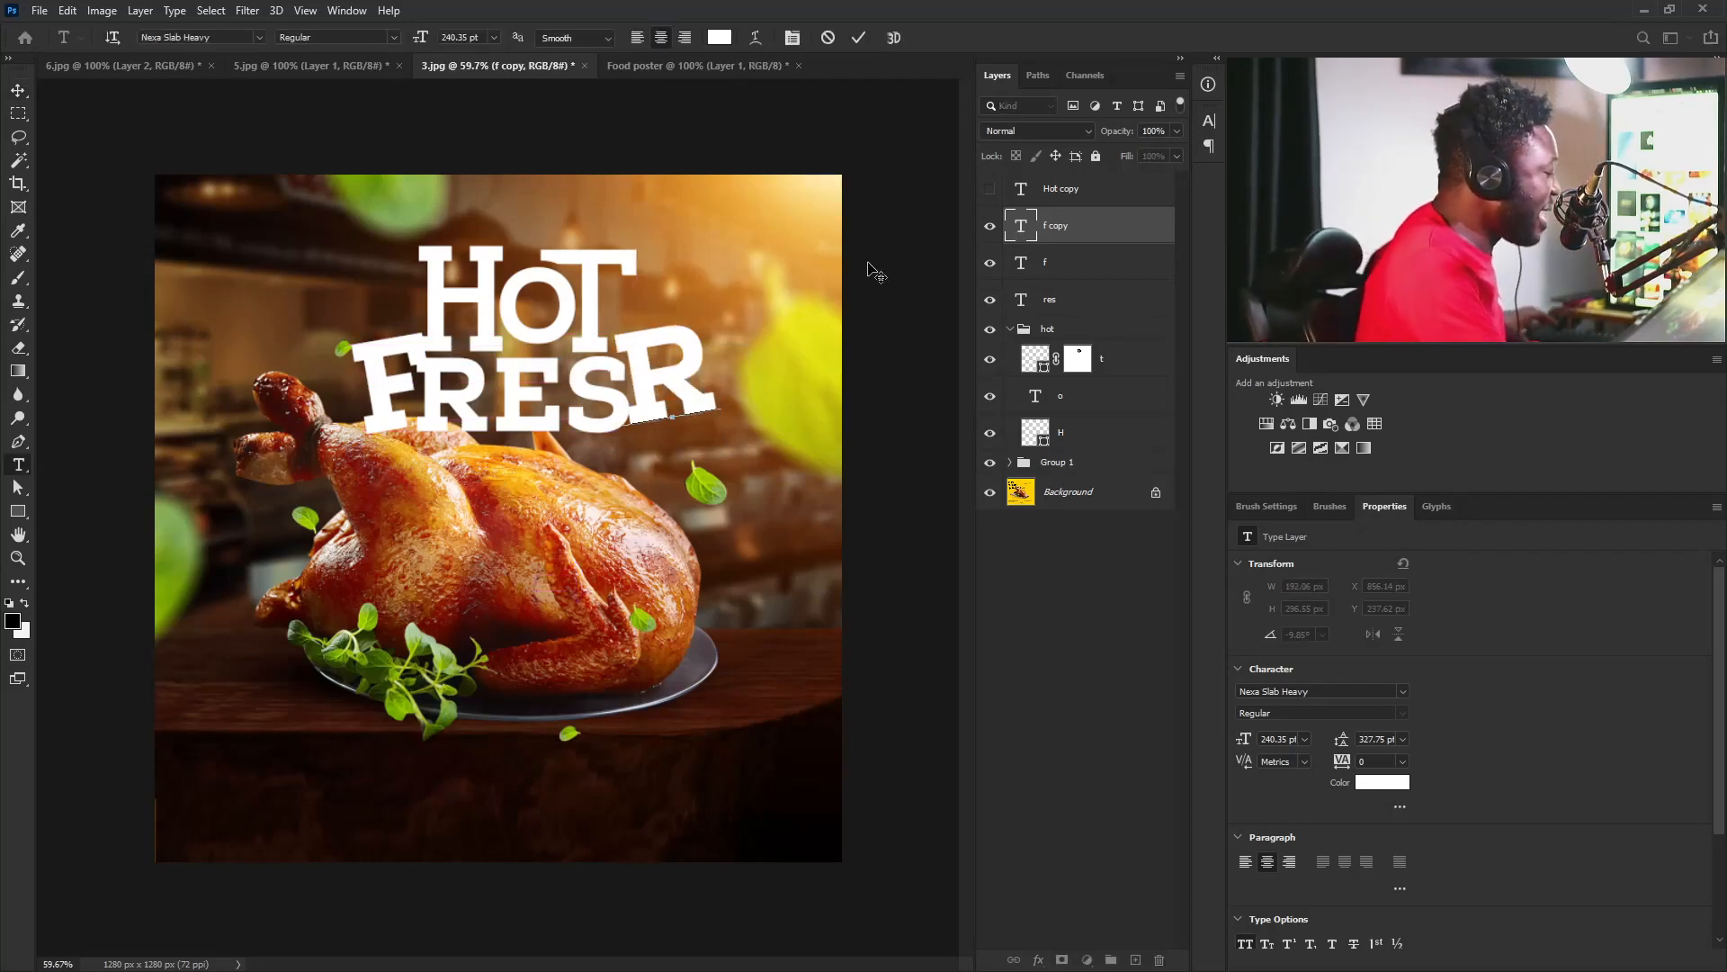
{"action": "left_click", "coordinate": [18, 90]}
Rotate the copied end letter nearly upright, lower it into line with RES and rename its layer h with the text H.
{"action": "key", "text": "ctrl+t"}
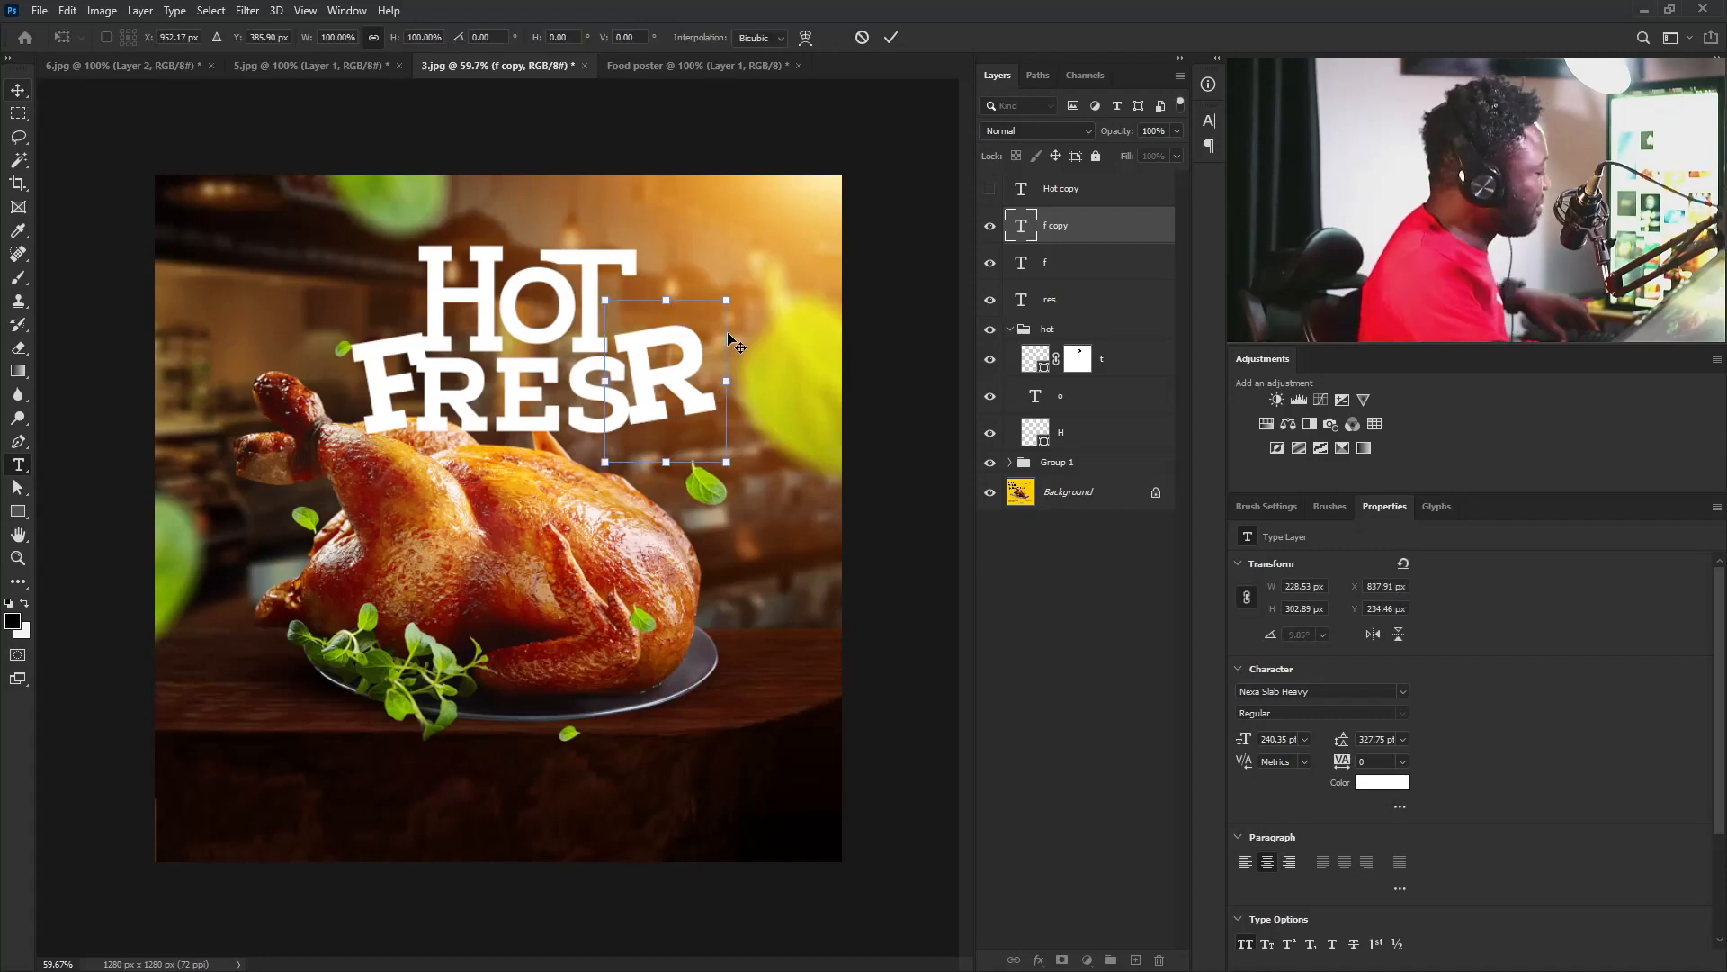
{"action": "left_click_drag", "start_coordinate": [778, 280], "coordinate": [769, 302]}
{"action": "left_click_drag", "start_coordinate": [657, 369], "coordinate": [658, 388]}
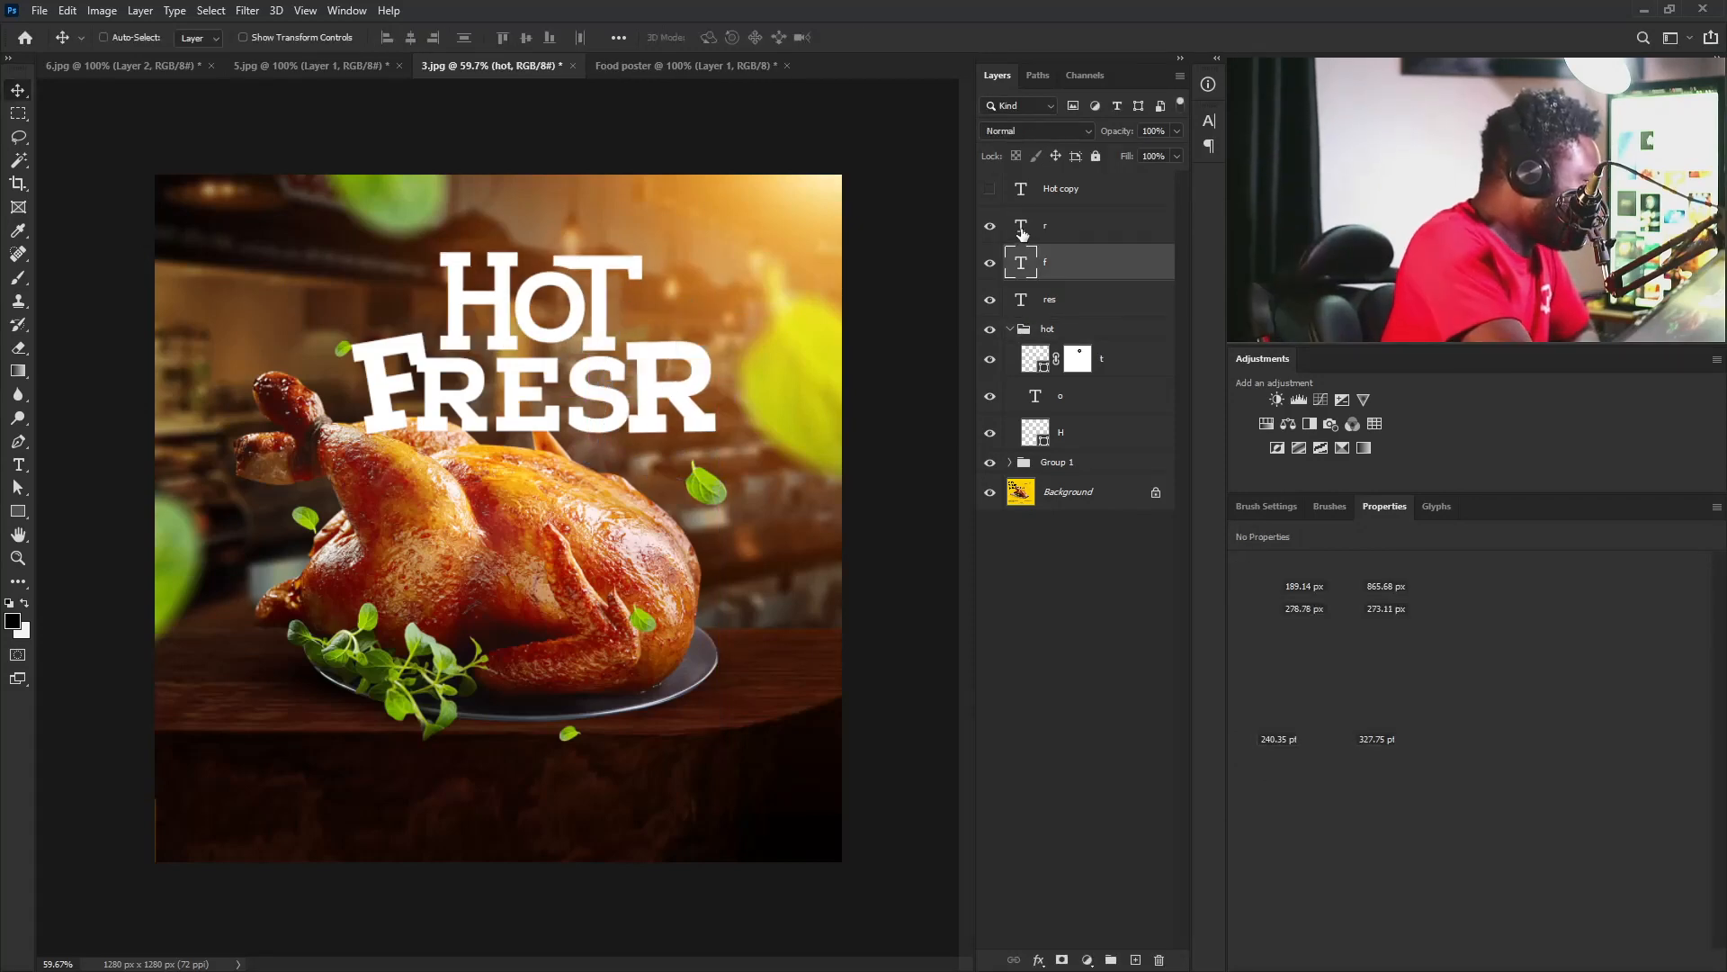
{"action": "left_click", "coordinate": [1021, 232]}
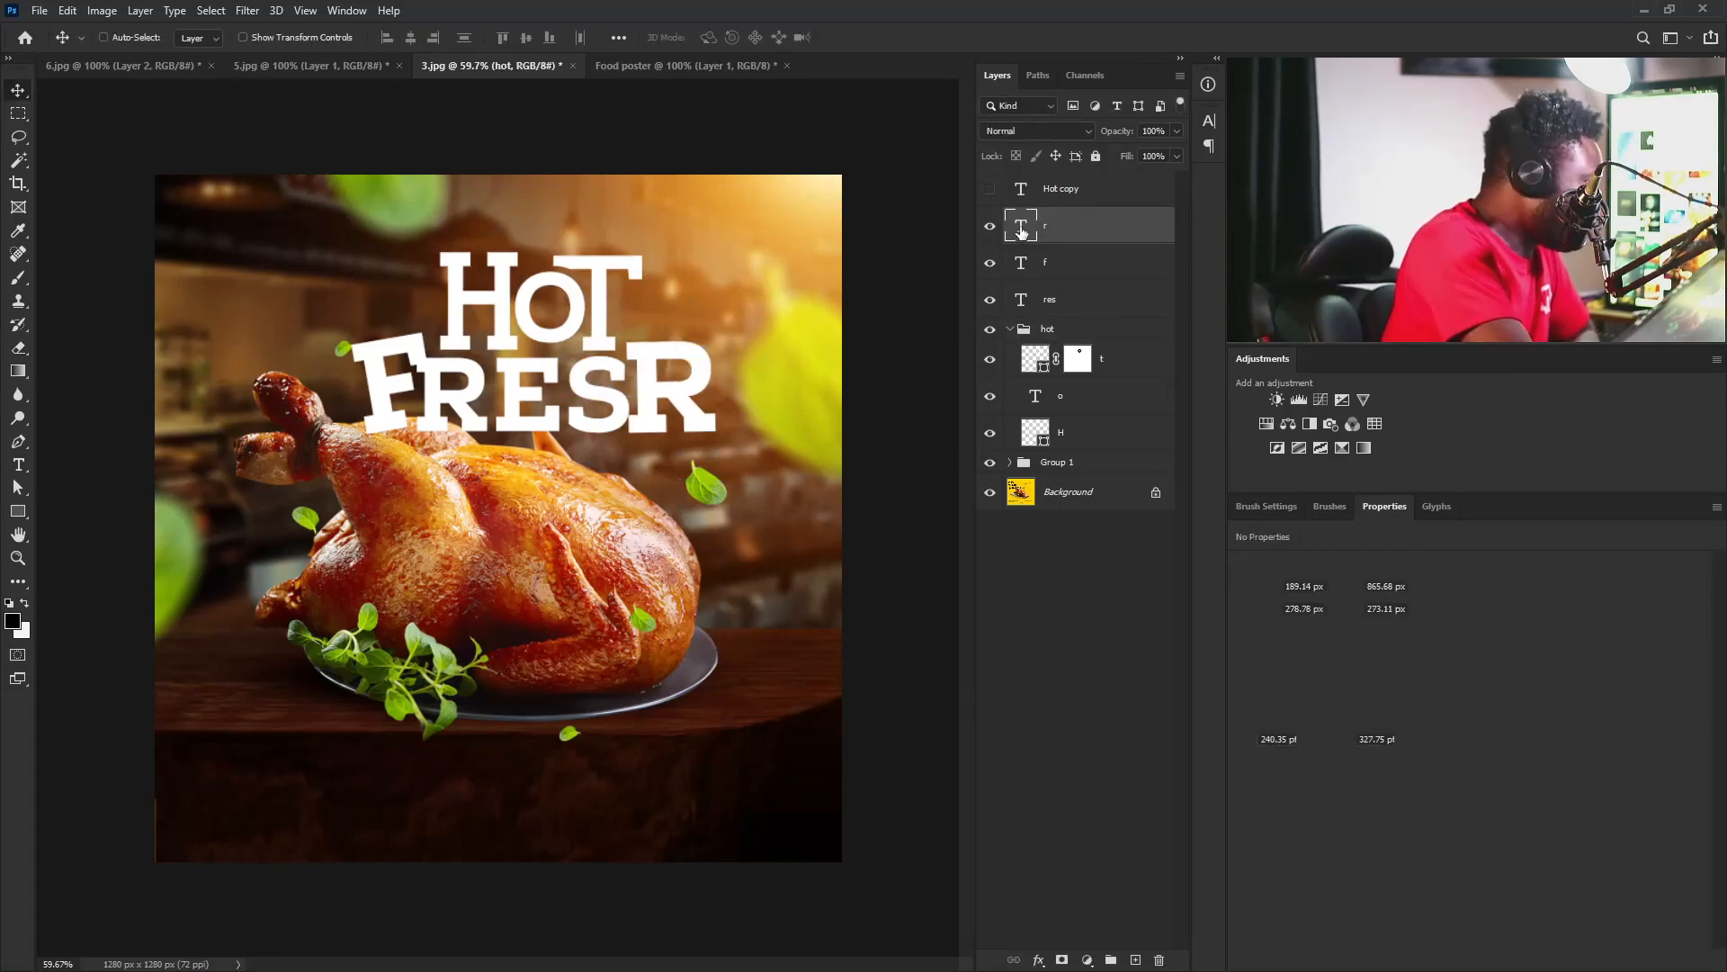
{"action": "type", "text": "h"}
Rotate the F about 8.4 degrees clockwise and raise it so its top arm sits above the R.
{"action": "right_click", "coordinate": [387, 376]}
{"action": "left_click", "coordinate": [432, 386]}
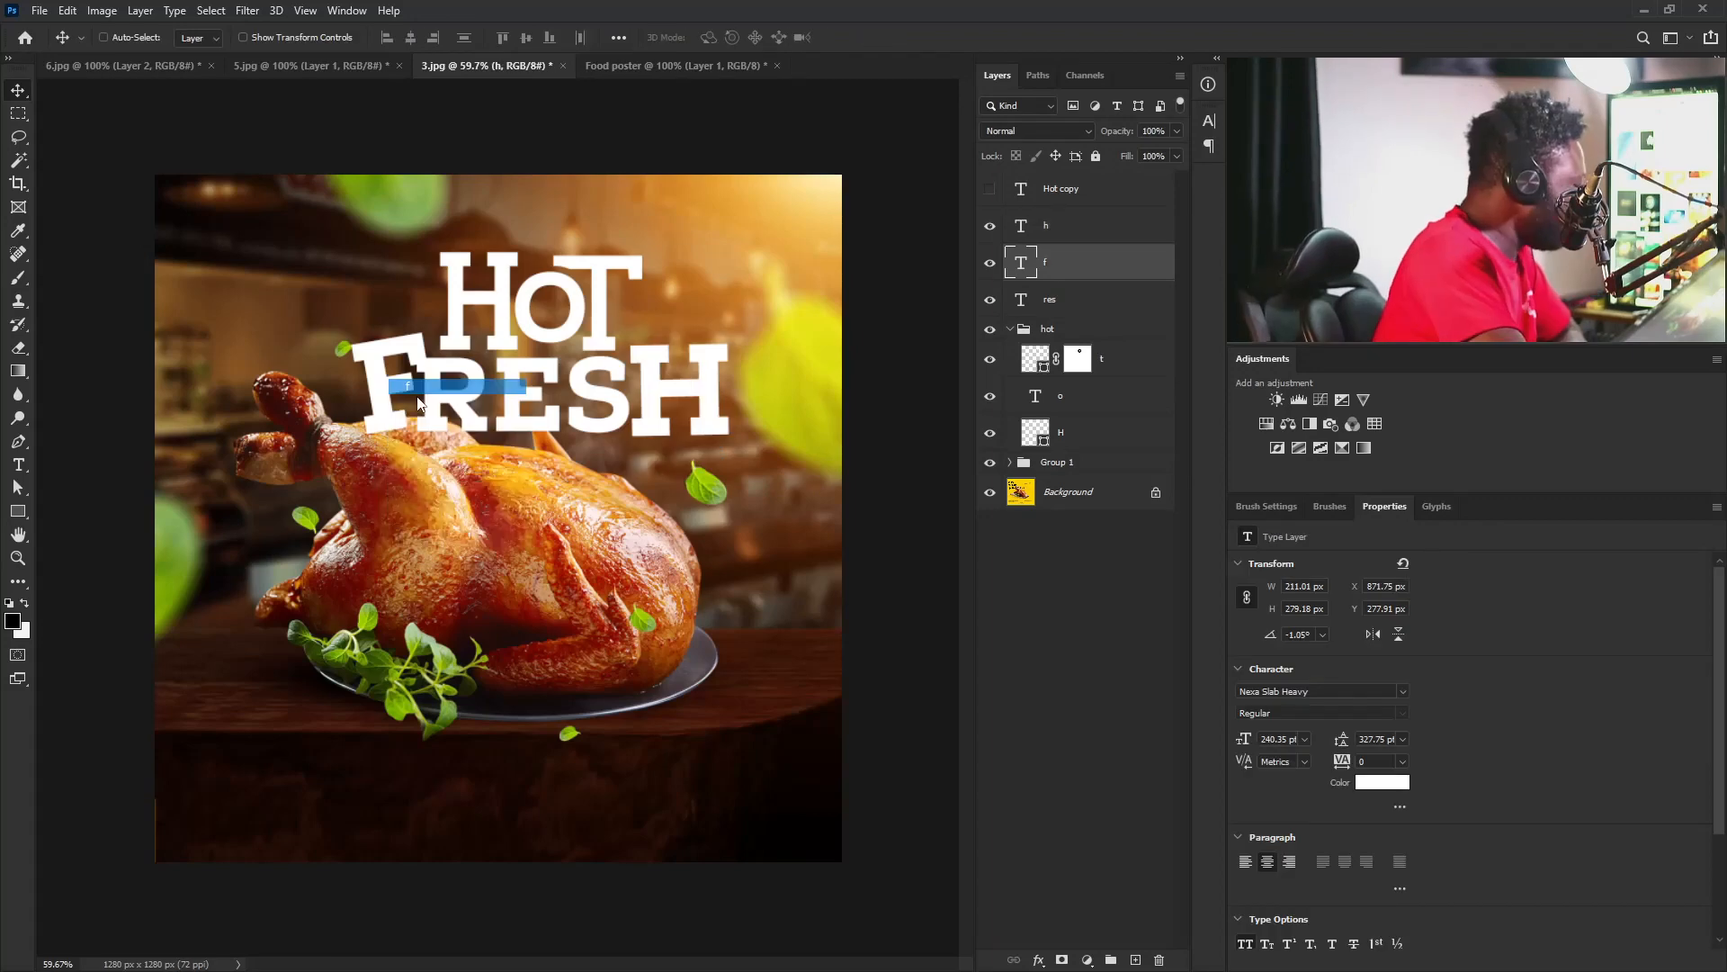
{"action": "key", "text": "ctrl+t"}
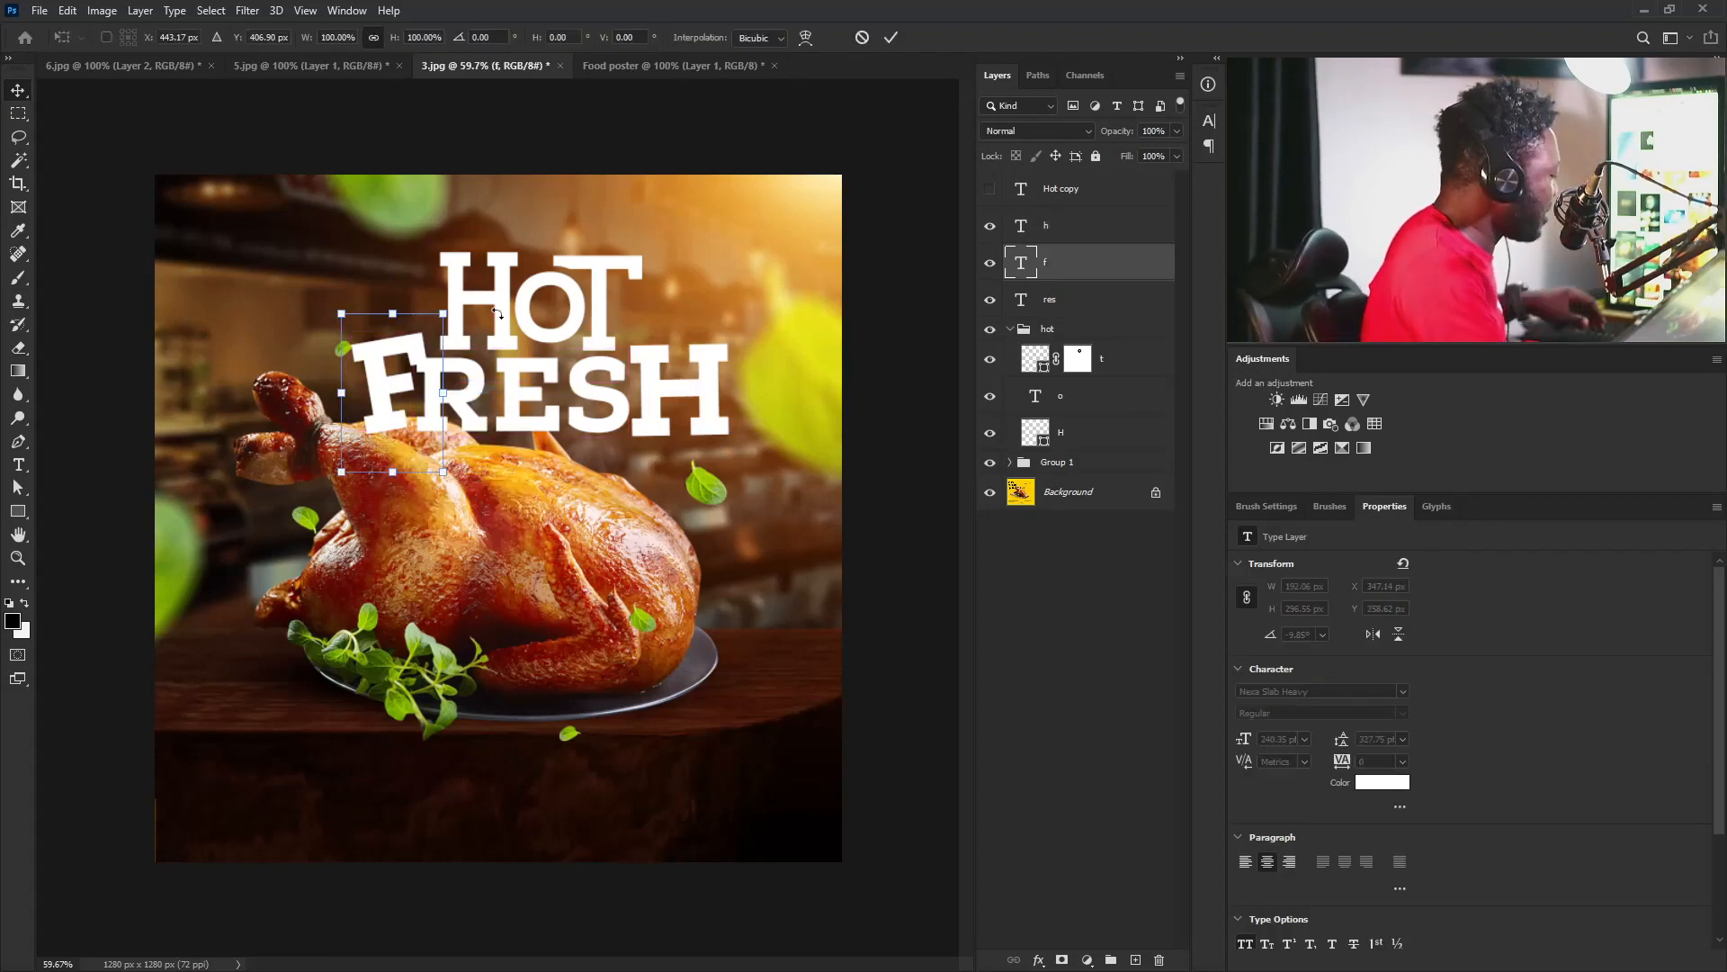
{"action": "left_click_drag", "start_coordinate": [491, 309], "coordinate": [443, 362]}
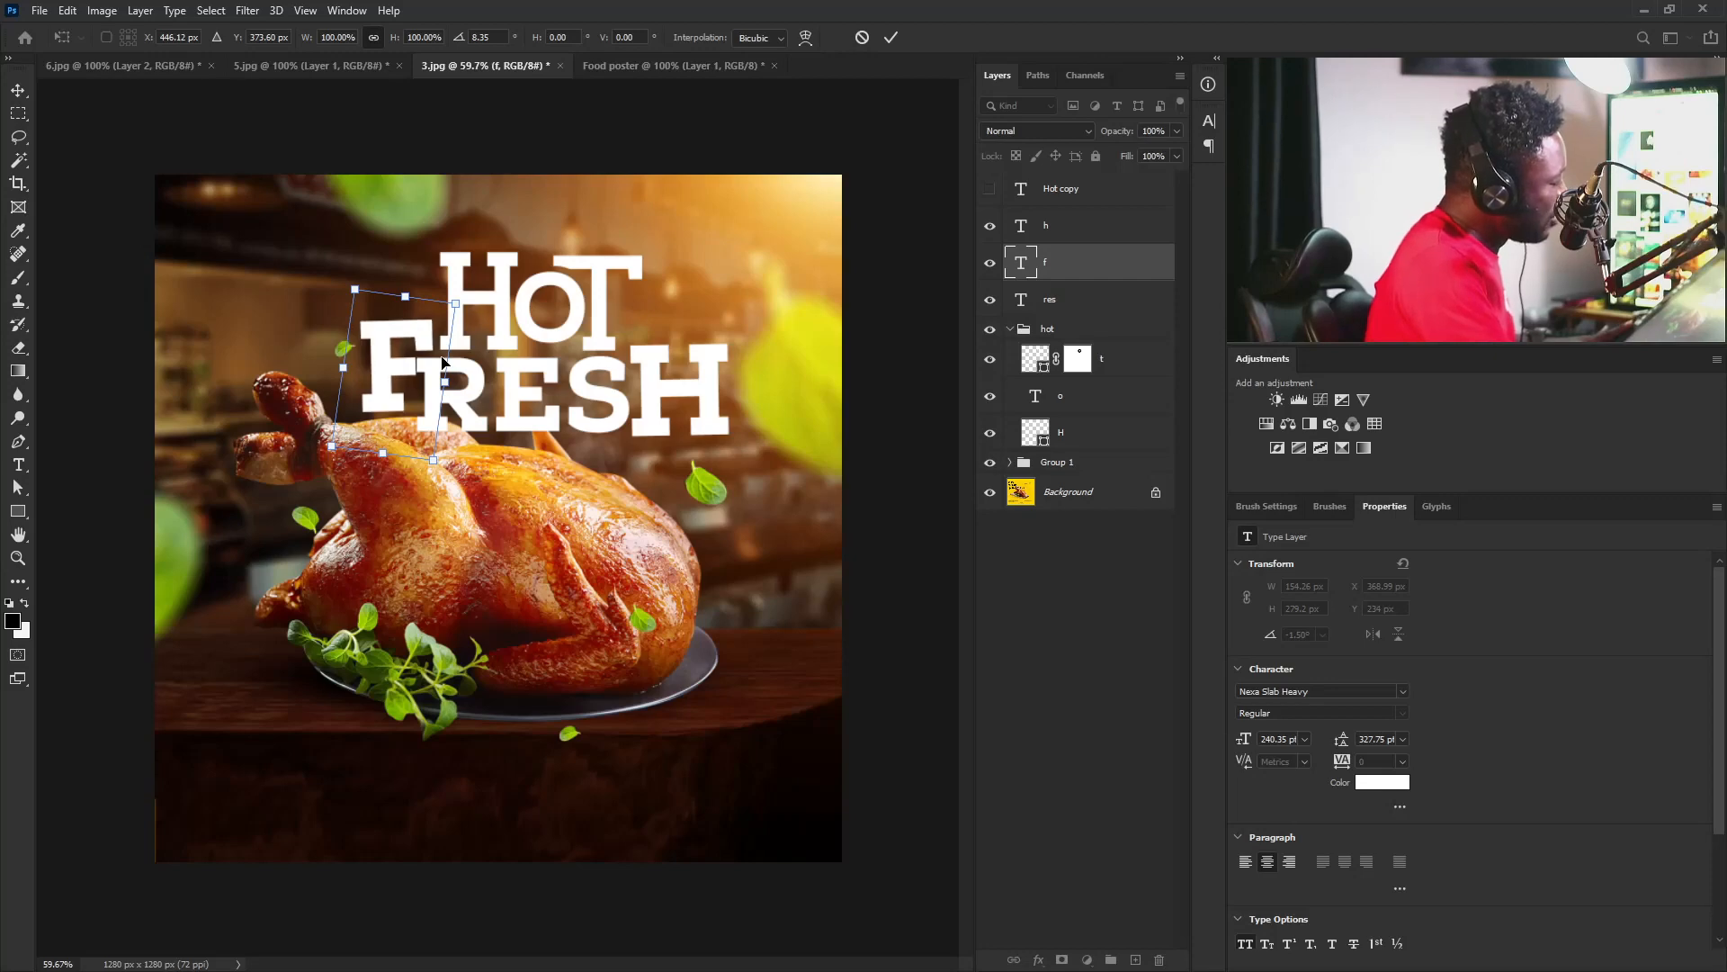
{"action": "key", "text": "Return"}
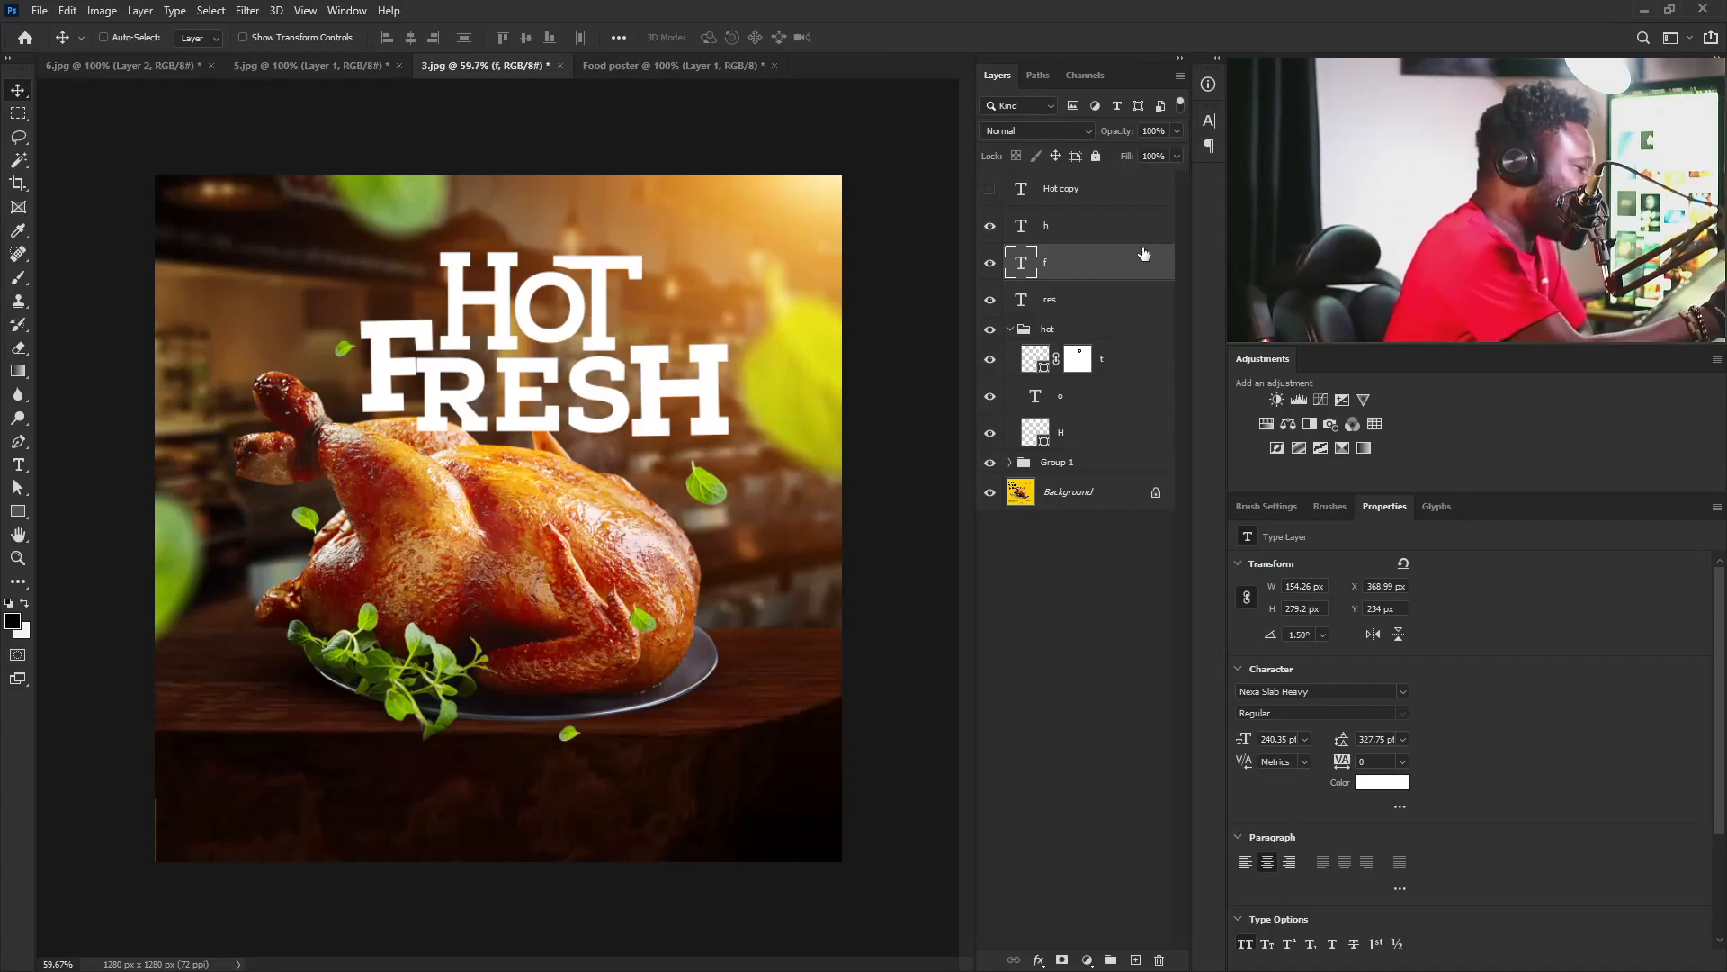
Convert the F layer to a shape and stretch its lower part down to the RES baseline, about 207 px tall.
{"action": "right_click", "coordinate": [1119, 268]}
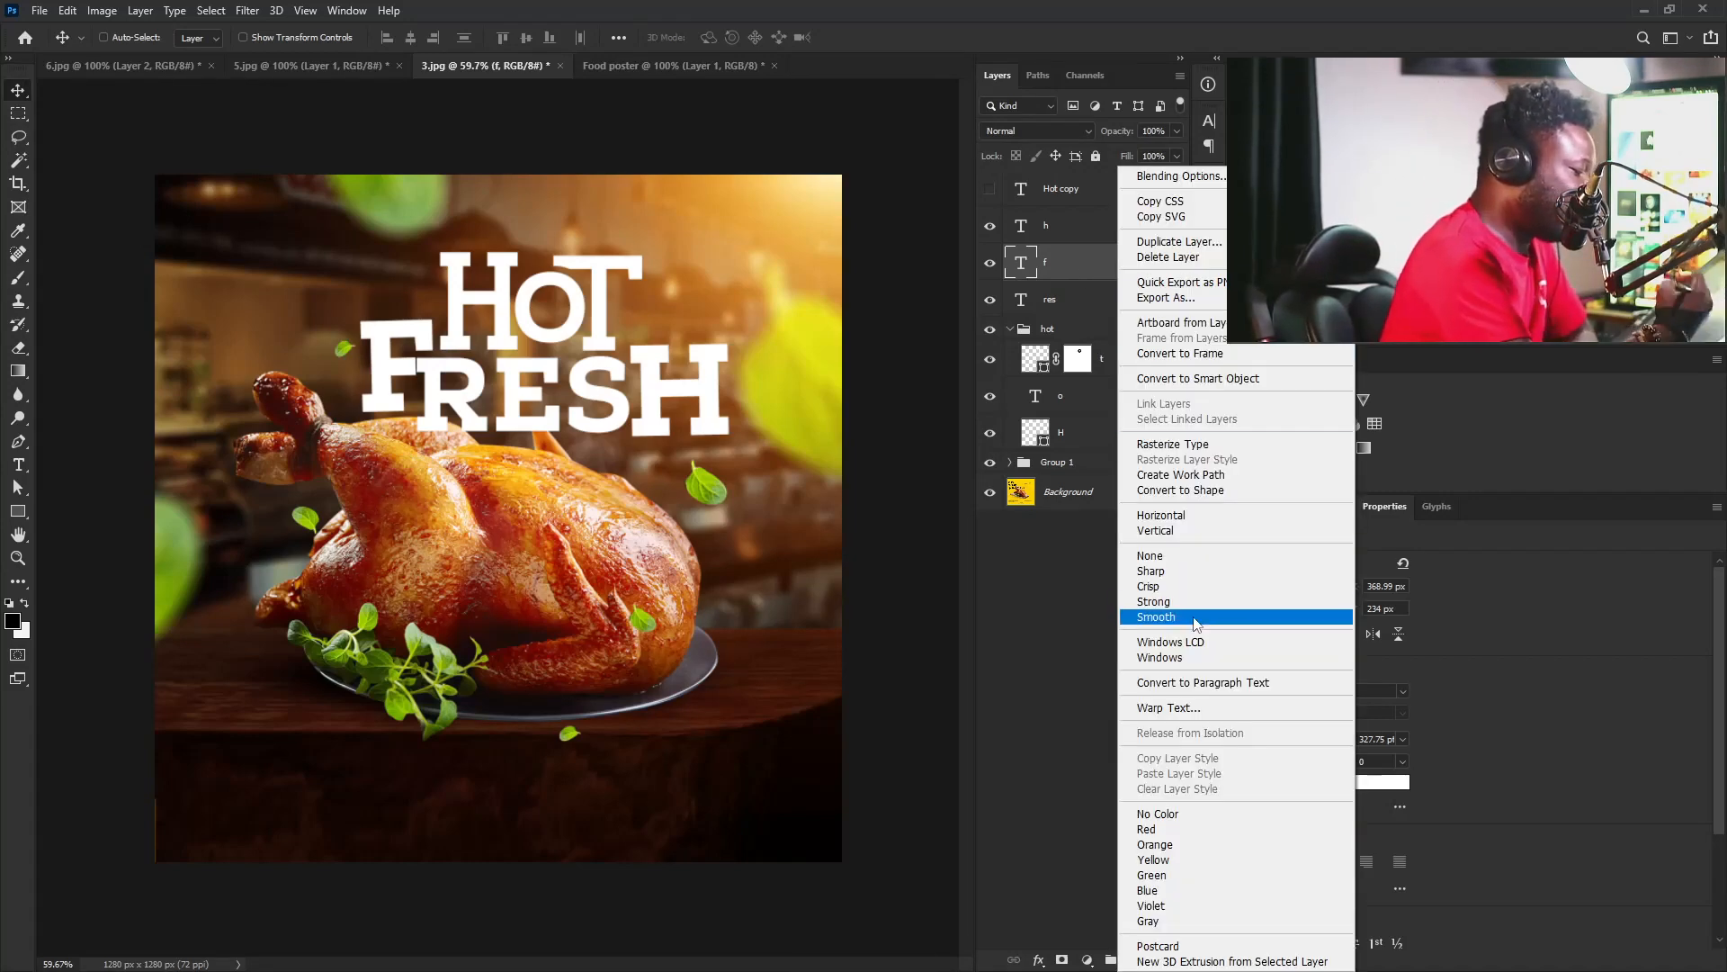
{"action": "left_click", "coordinate": [1219, 490]}
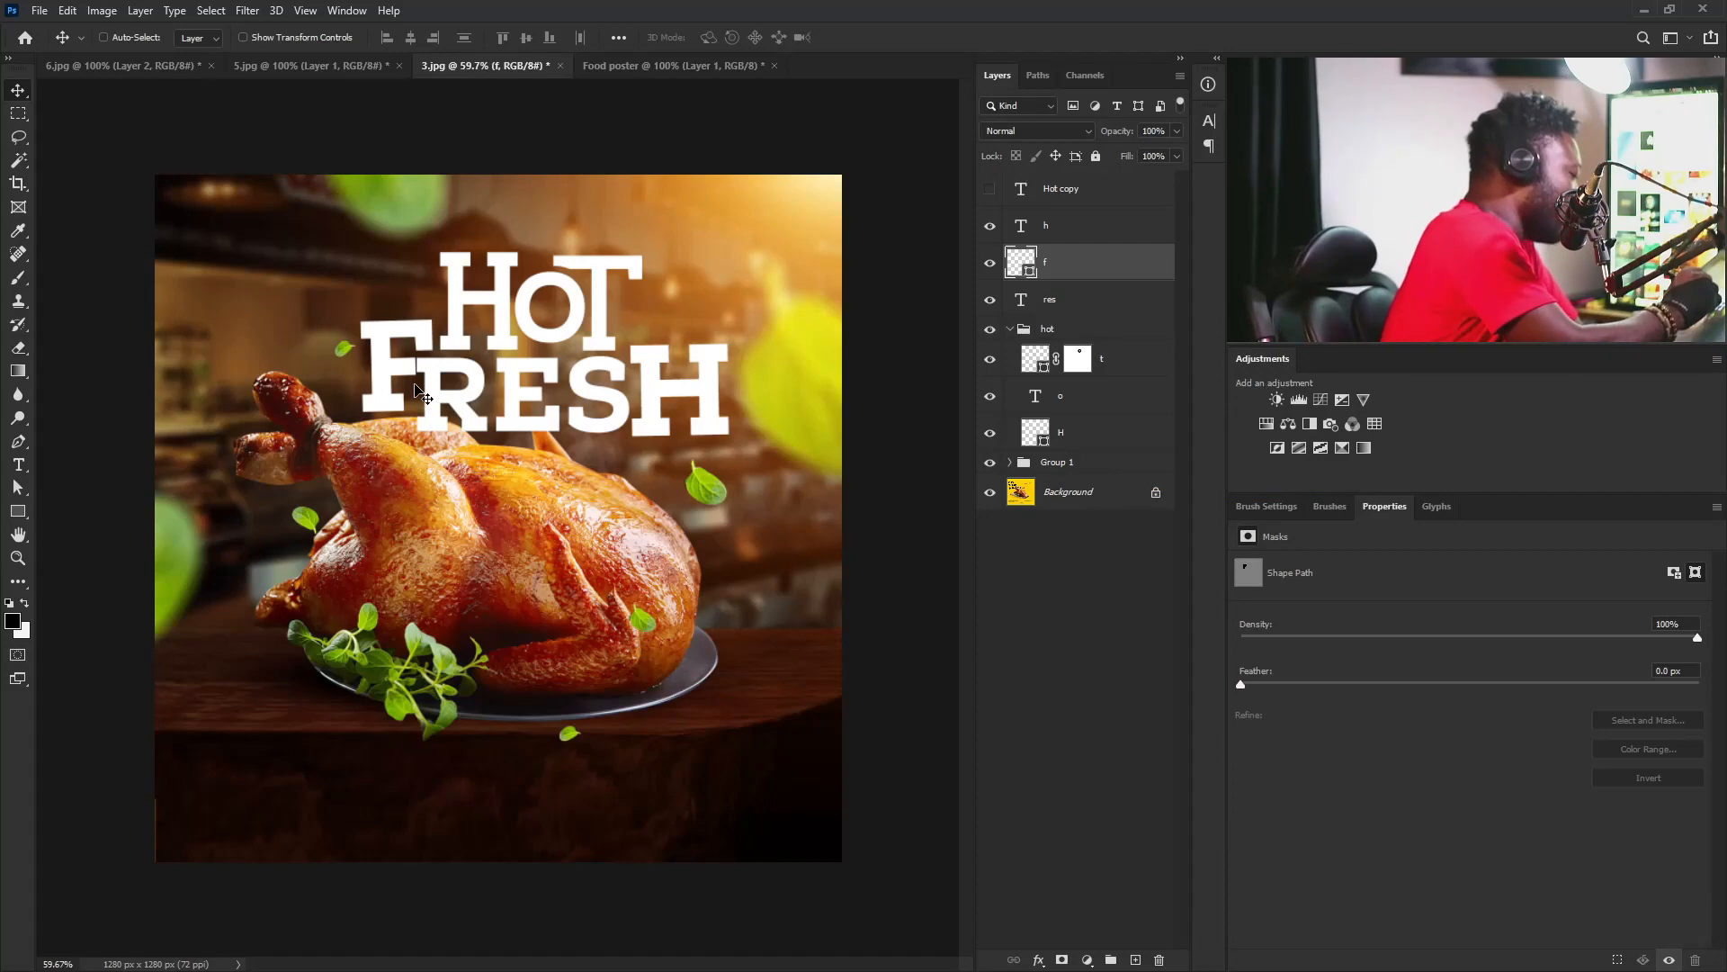
{"action": "key", "text": "a"}
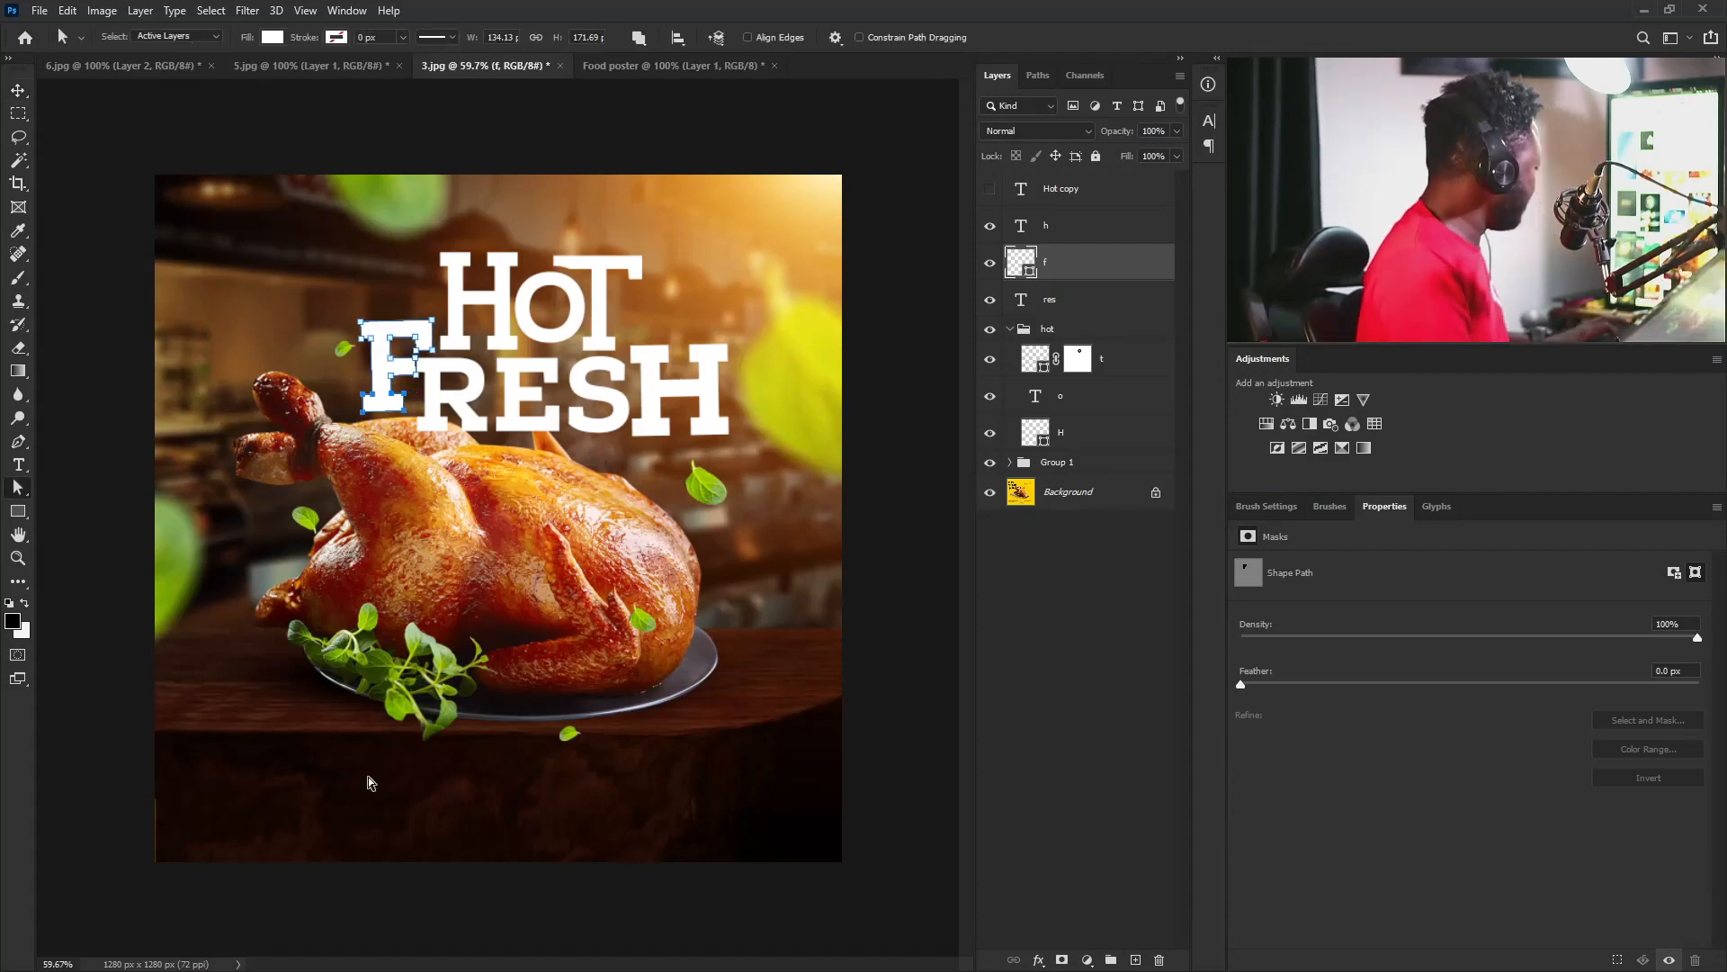
{"action": "key", "text": "Down"}
{"action": "key", "text": "Down"}
{"action": "key", "text": "Down"}
{"action": "key", "text": "Down"}
{"action": "key", "text": "Down"}
{"action": "key", "text": "Down"}
{"action": "key", "text": "Down"}
{"action": "key", "text": "Down"}
{"action": "key", "text": "Down"}
{"action": "key", "text": "Down"}
{"action": "key", "text": "Down"}
{"action": "key", "text": "Down"}
{"action": "key", "text": "Down"}
{"action": "key", "text": "Down"}
{"action": "key", "text": "Down"}
{"action": "key", "text": "Down"}
{"action": "key", "text": "Down"}
{"action": "key", "text": "Down"}
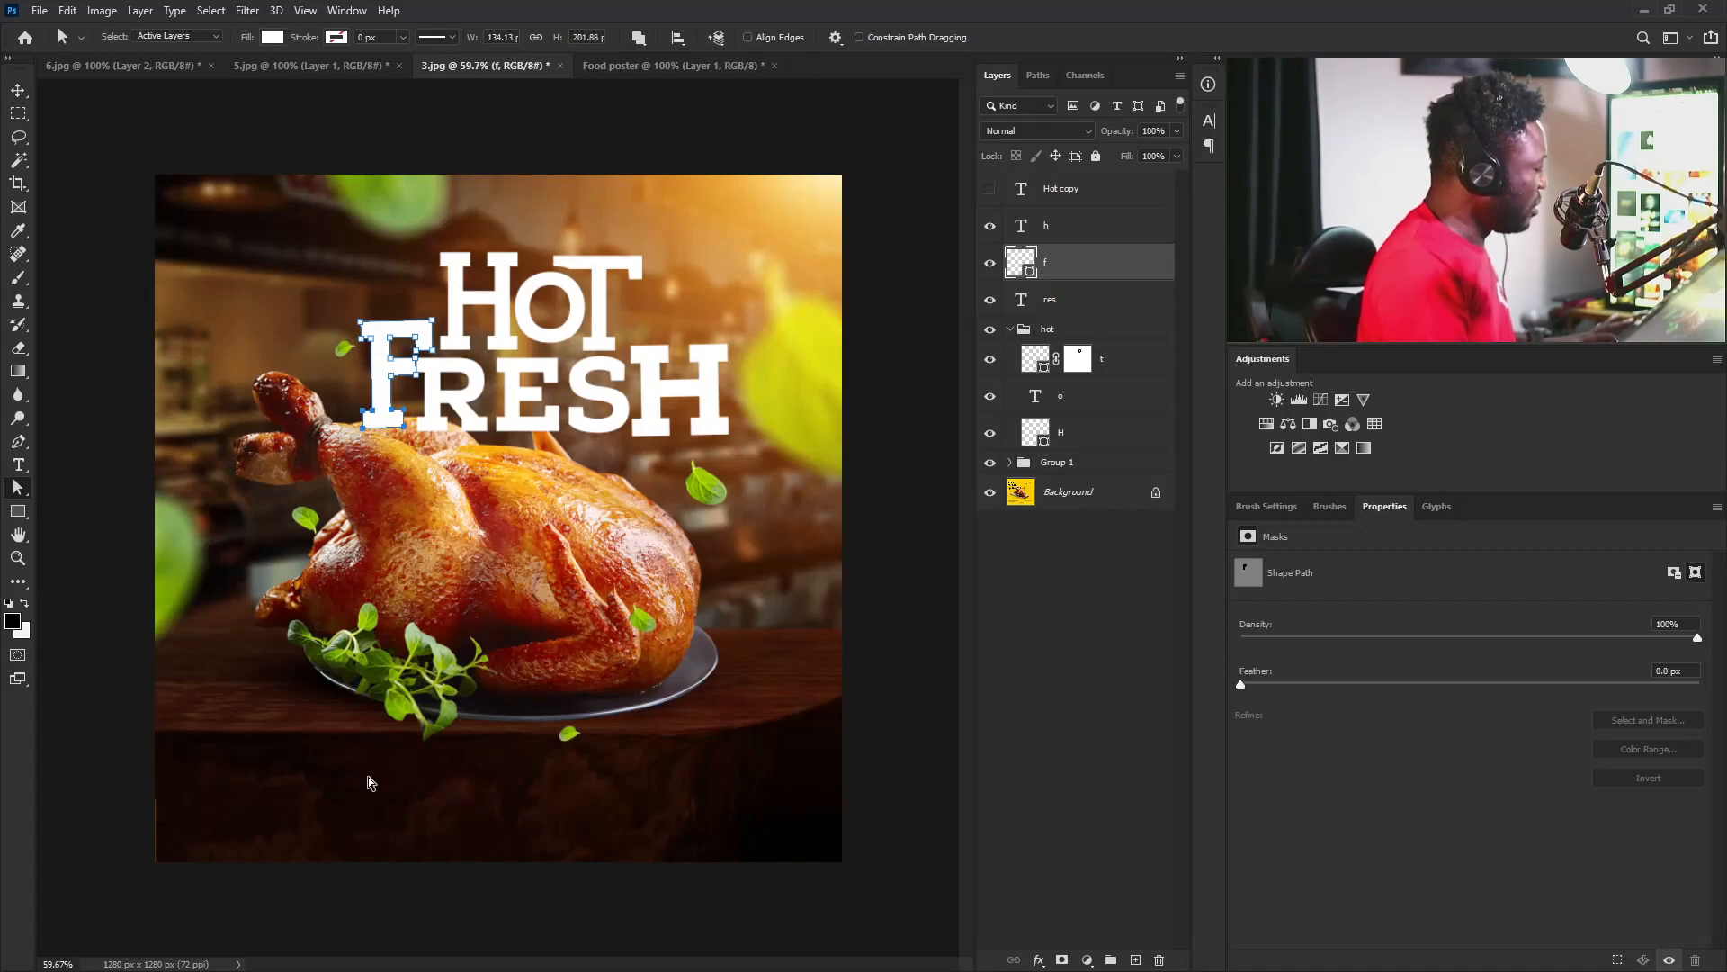
{"action": "key", "text": "Down"}
{"action": "key", "text": "Down"}
{"action": "key", "text": "Down"}
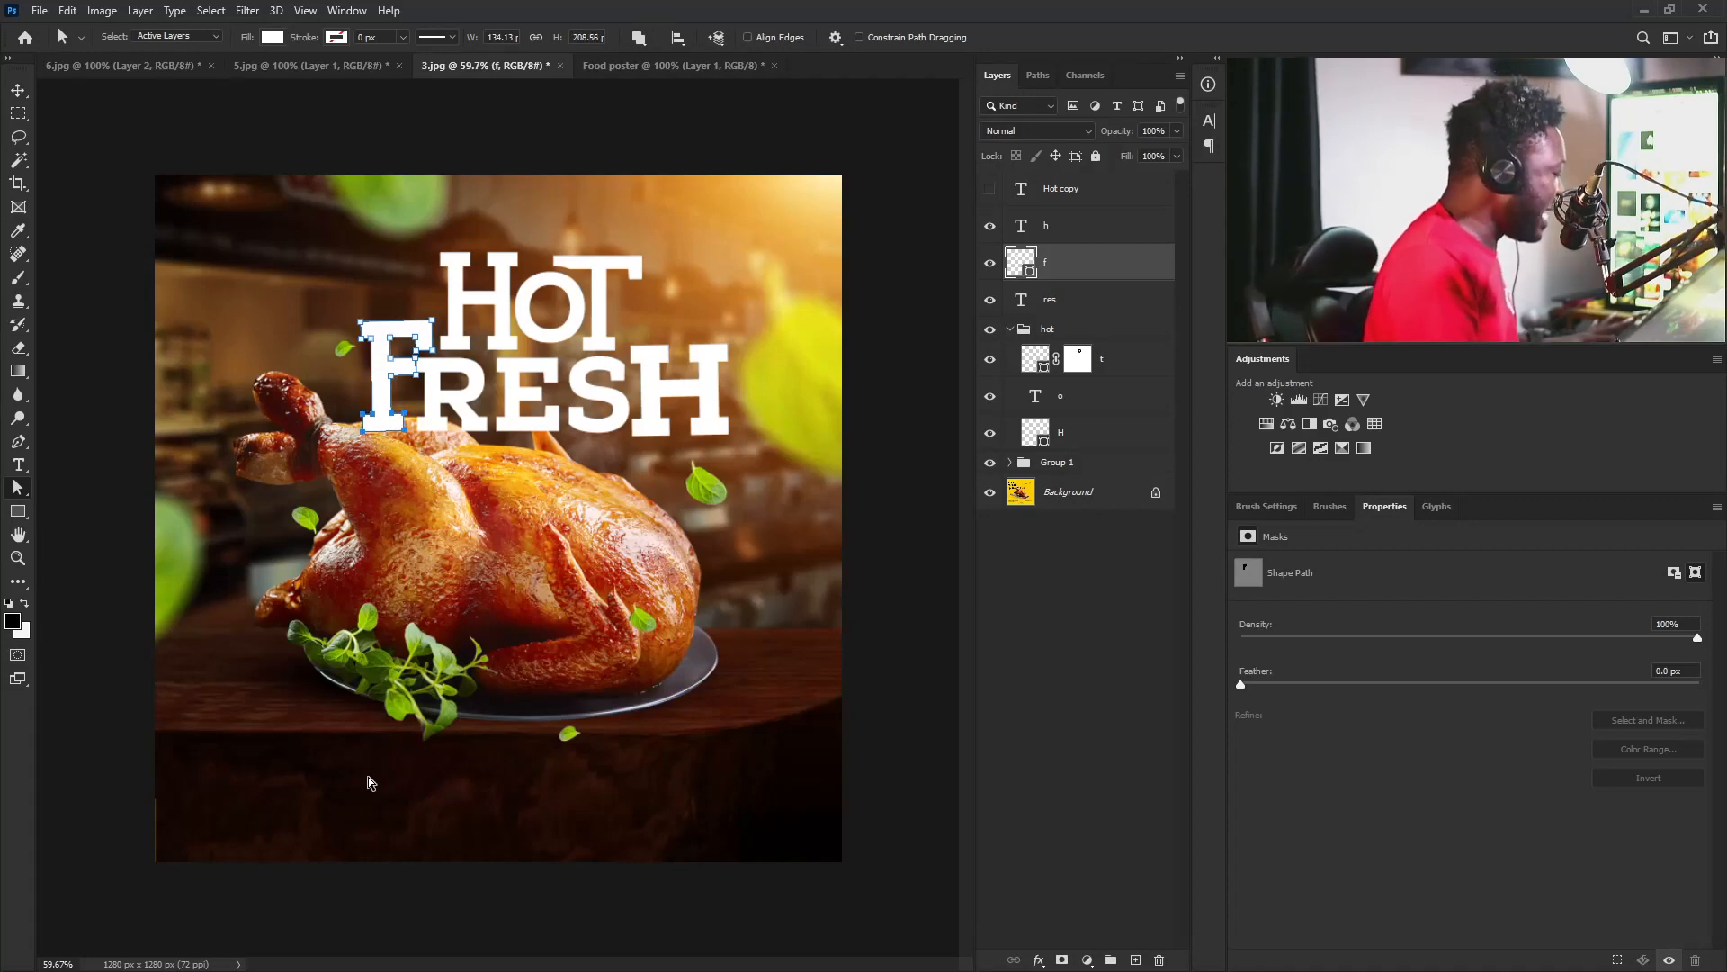
Nudge the F's middle bar up slightly and shorten its end to leave a gap before the R.
{"action": "scroll", "coordinate": [589, 389], "scroll_direction": "up", "scroll_amount": 5}
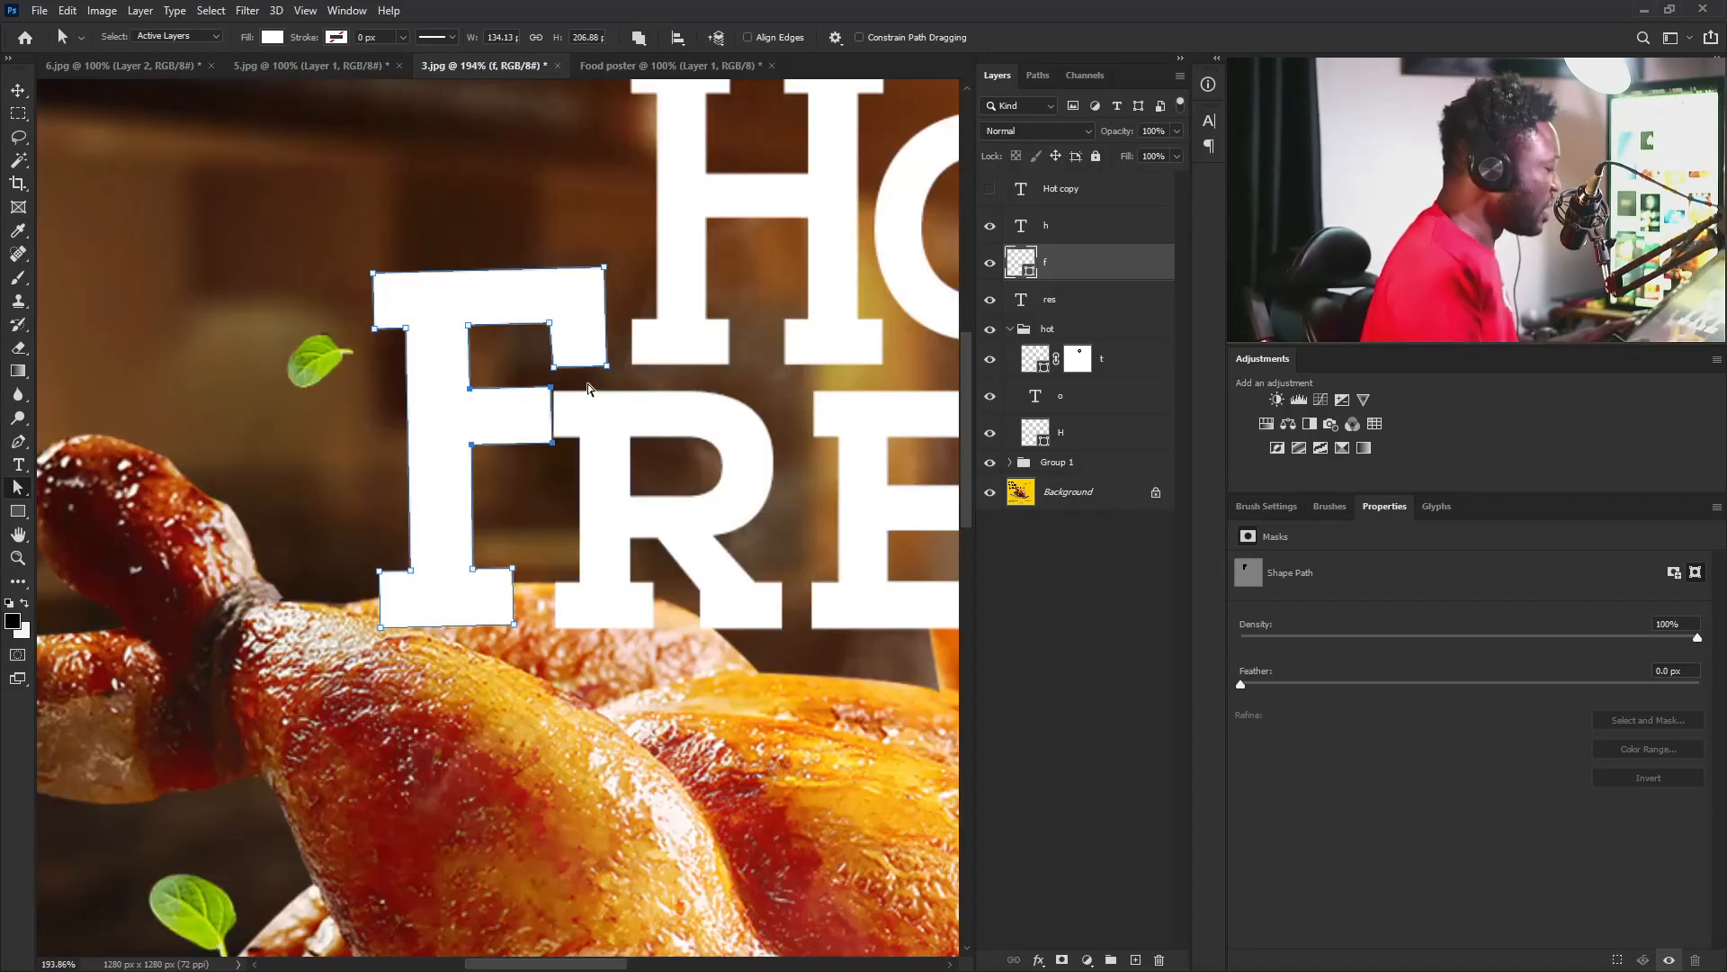
{"action": "key", "text": "Up"}
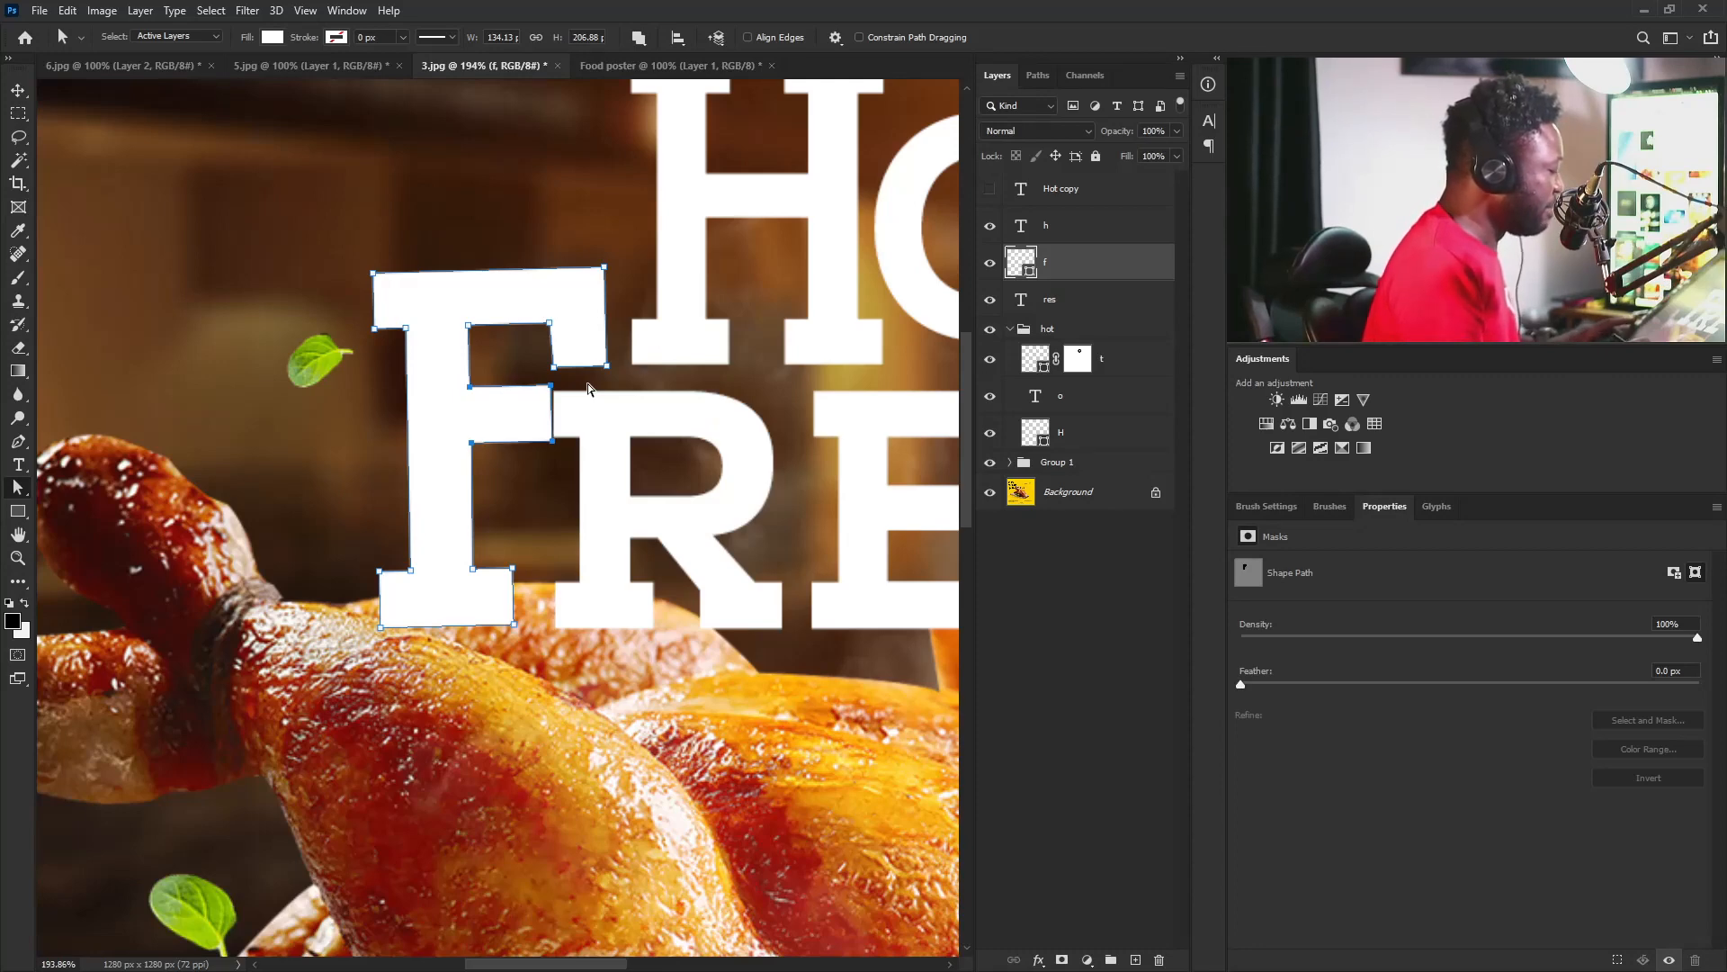
{"action": "left_click_drag", "start_coordinate": [562, 380], "coordinate": [531, 465]}
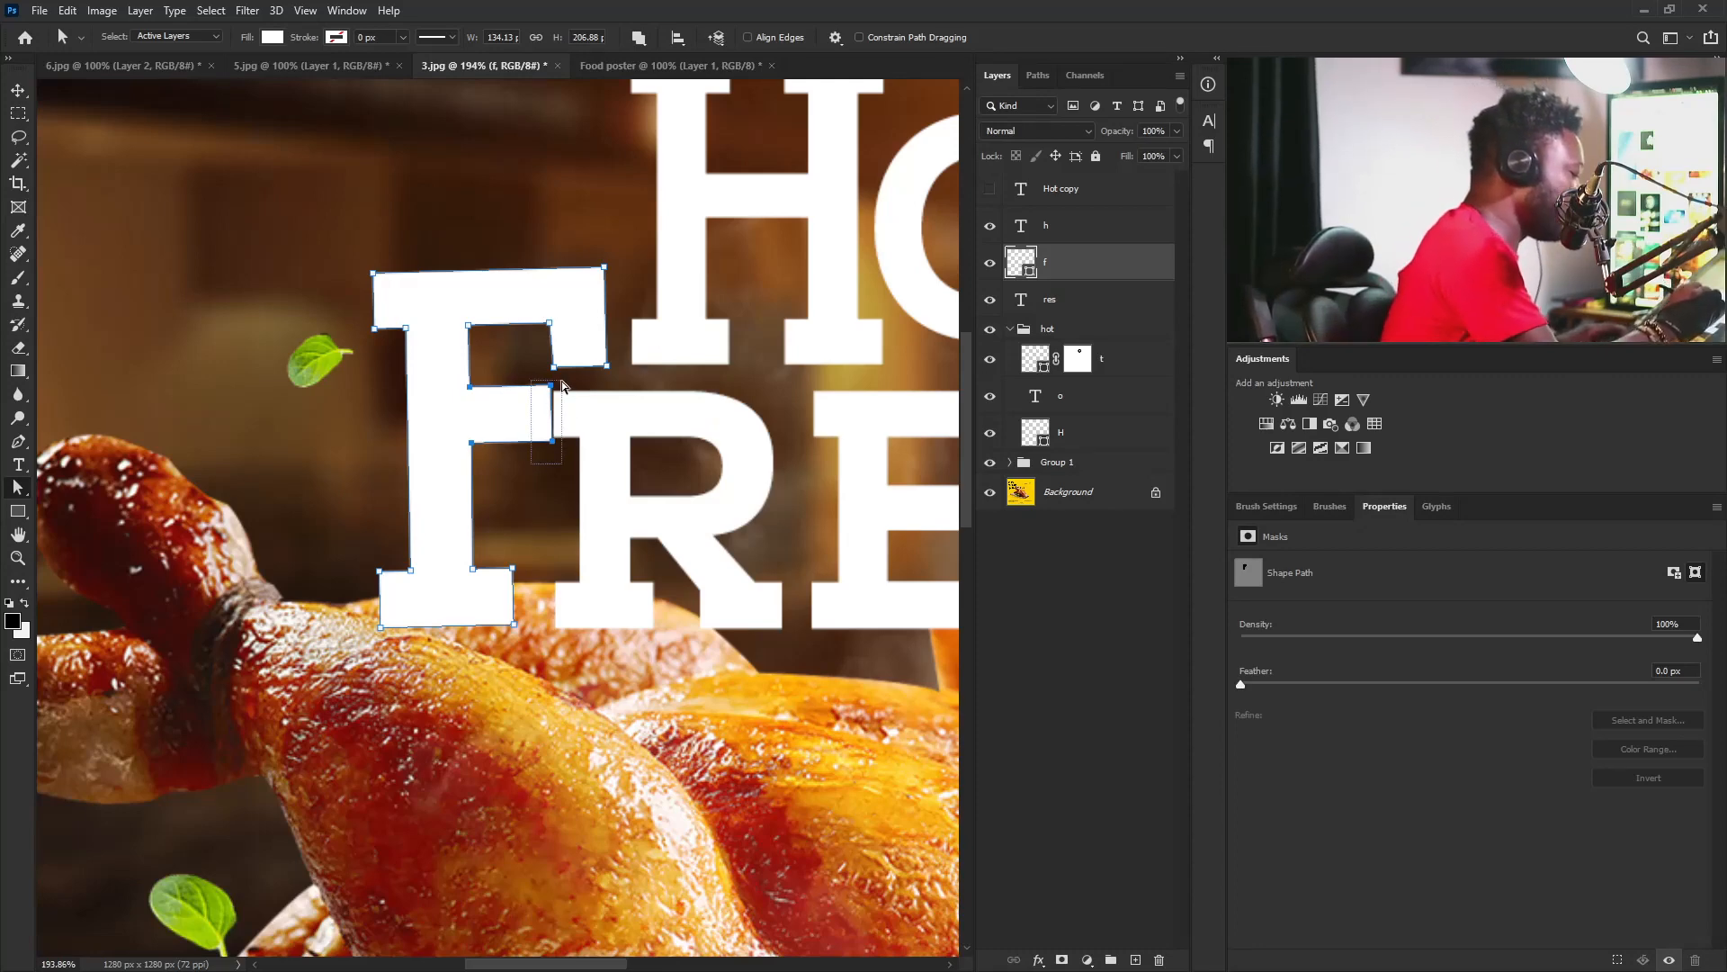
{"action": "key", "text": "Left"}
{"action": "key", "text": "Left"}
{"action": "key", "text": "Left"}
{"action": "key", "text": "Left"}
{"action": "key", "text": "Left"}
{"action": "key", "text": "Left"}
{"action": "key", "text": "Left"}
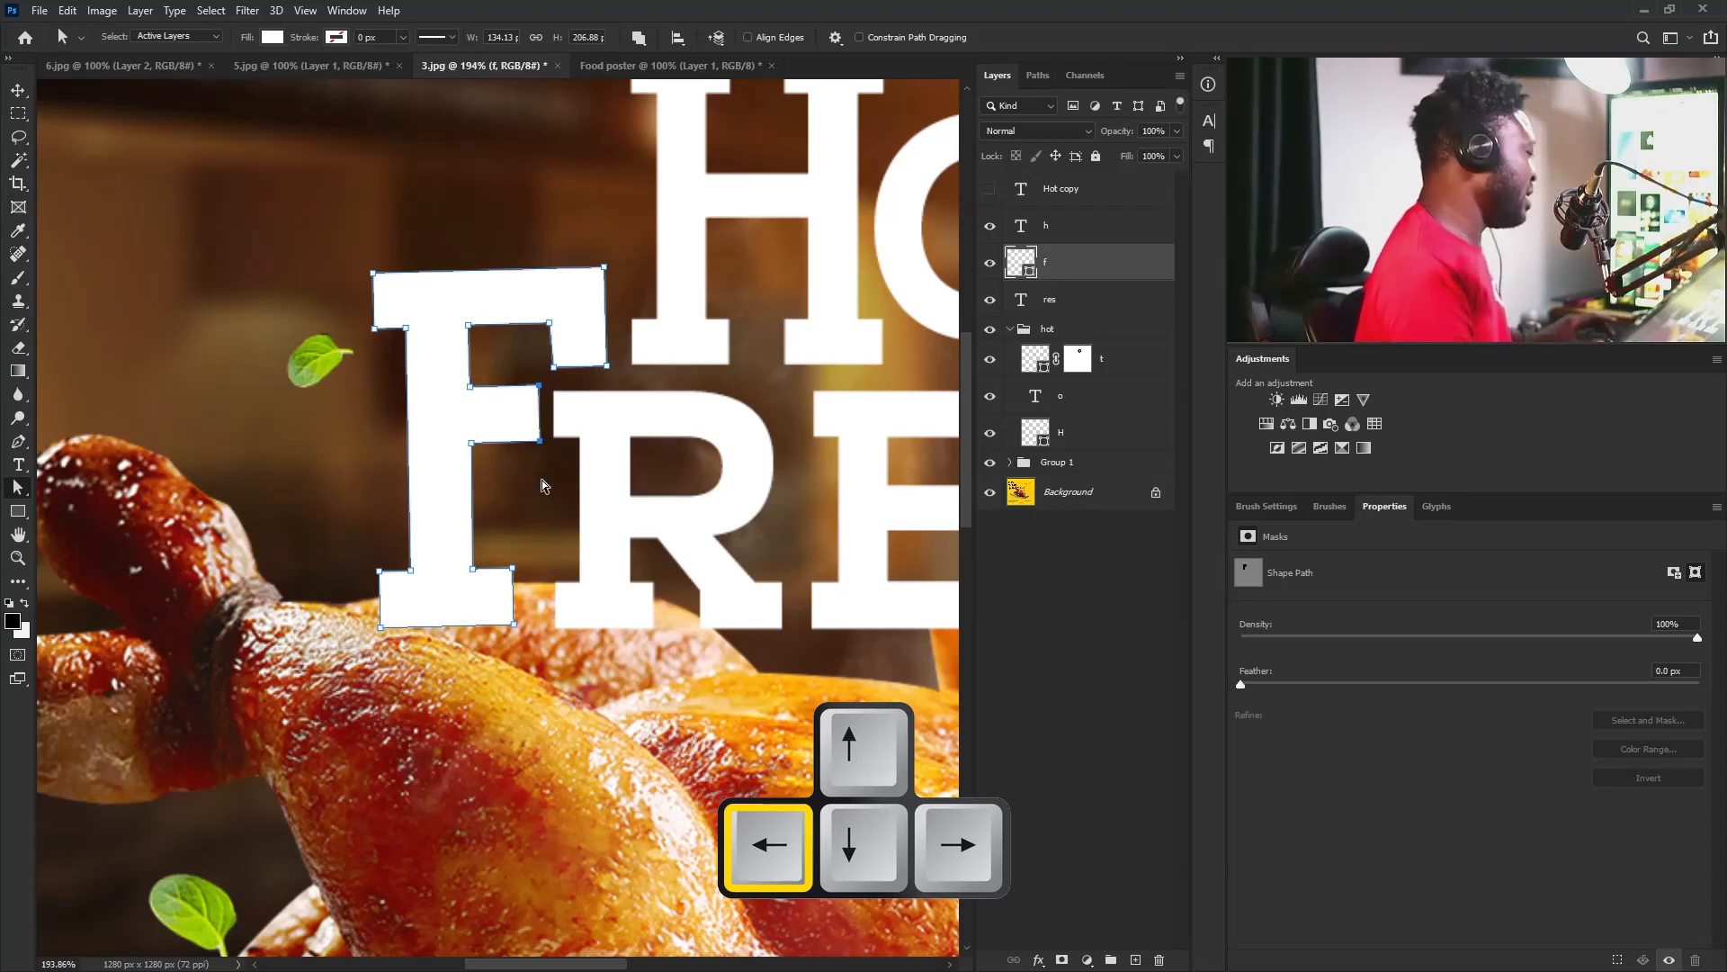
{"action": "key", "text": "Left"}
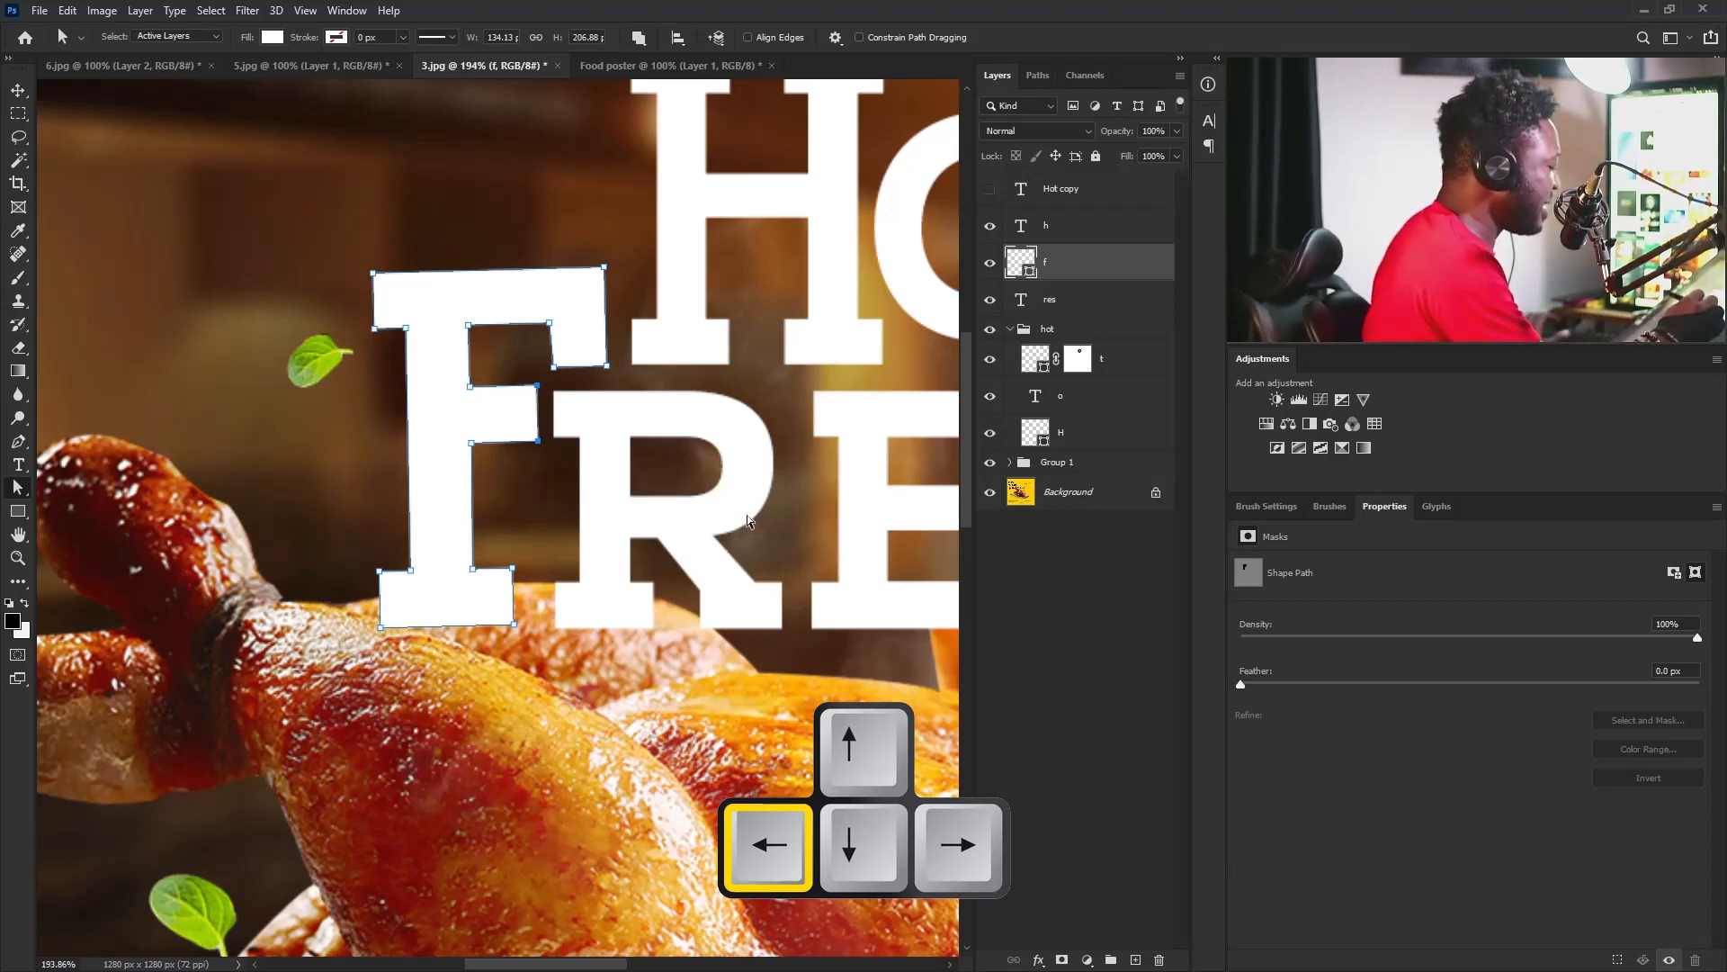
Check which letter the h layer holds by toggling its visibility, and collapse the hot group.
{"action": "scroll", "coordinate": [543, 486], "scroll_direction": "down", "scroll_amount": 5}
{"action": "key", "text": "ctrl+0"}
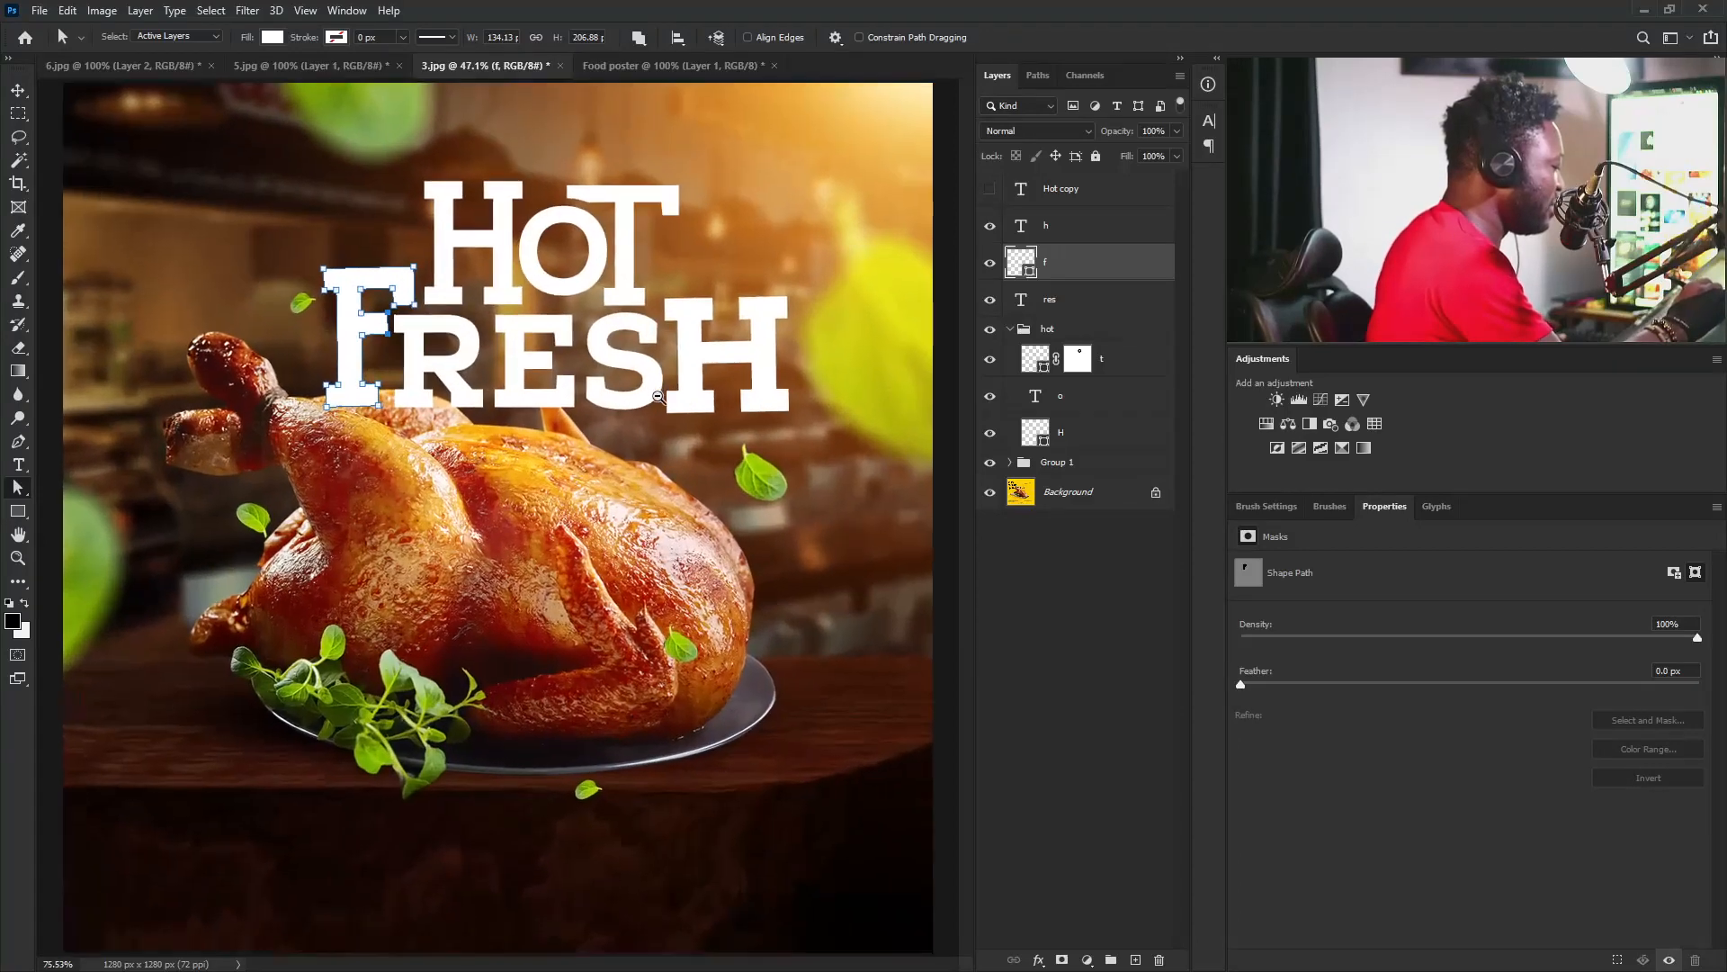
{"action": "left_click", "coordinate": [1071, 196]}
{"action": "left_click", "coordinate": [1073, 230]}
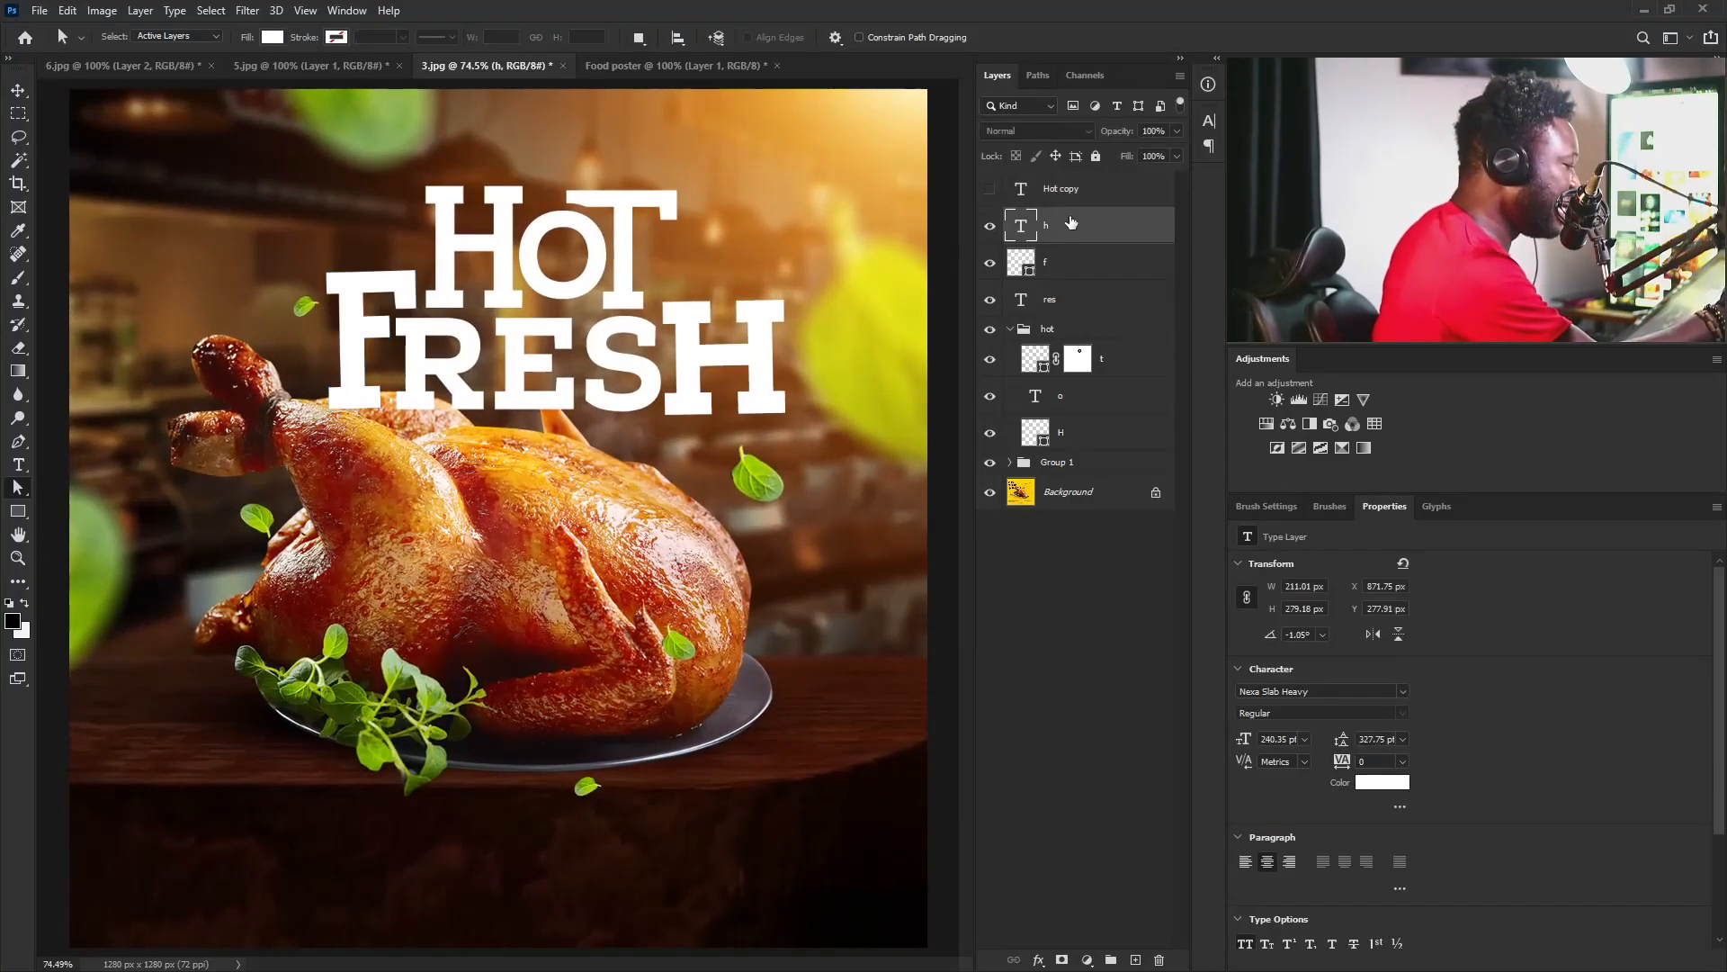
{"action": "left_click", "coordinate": [990, 229]}
{"action": "left_click", "coordinate": [990, 229]}
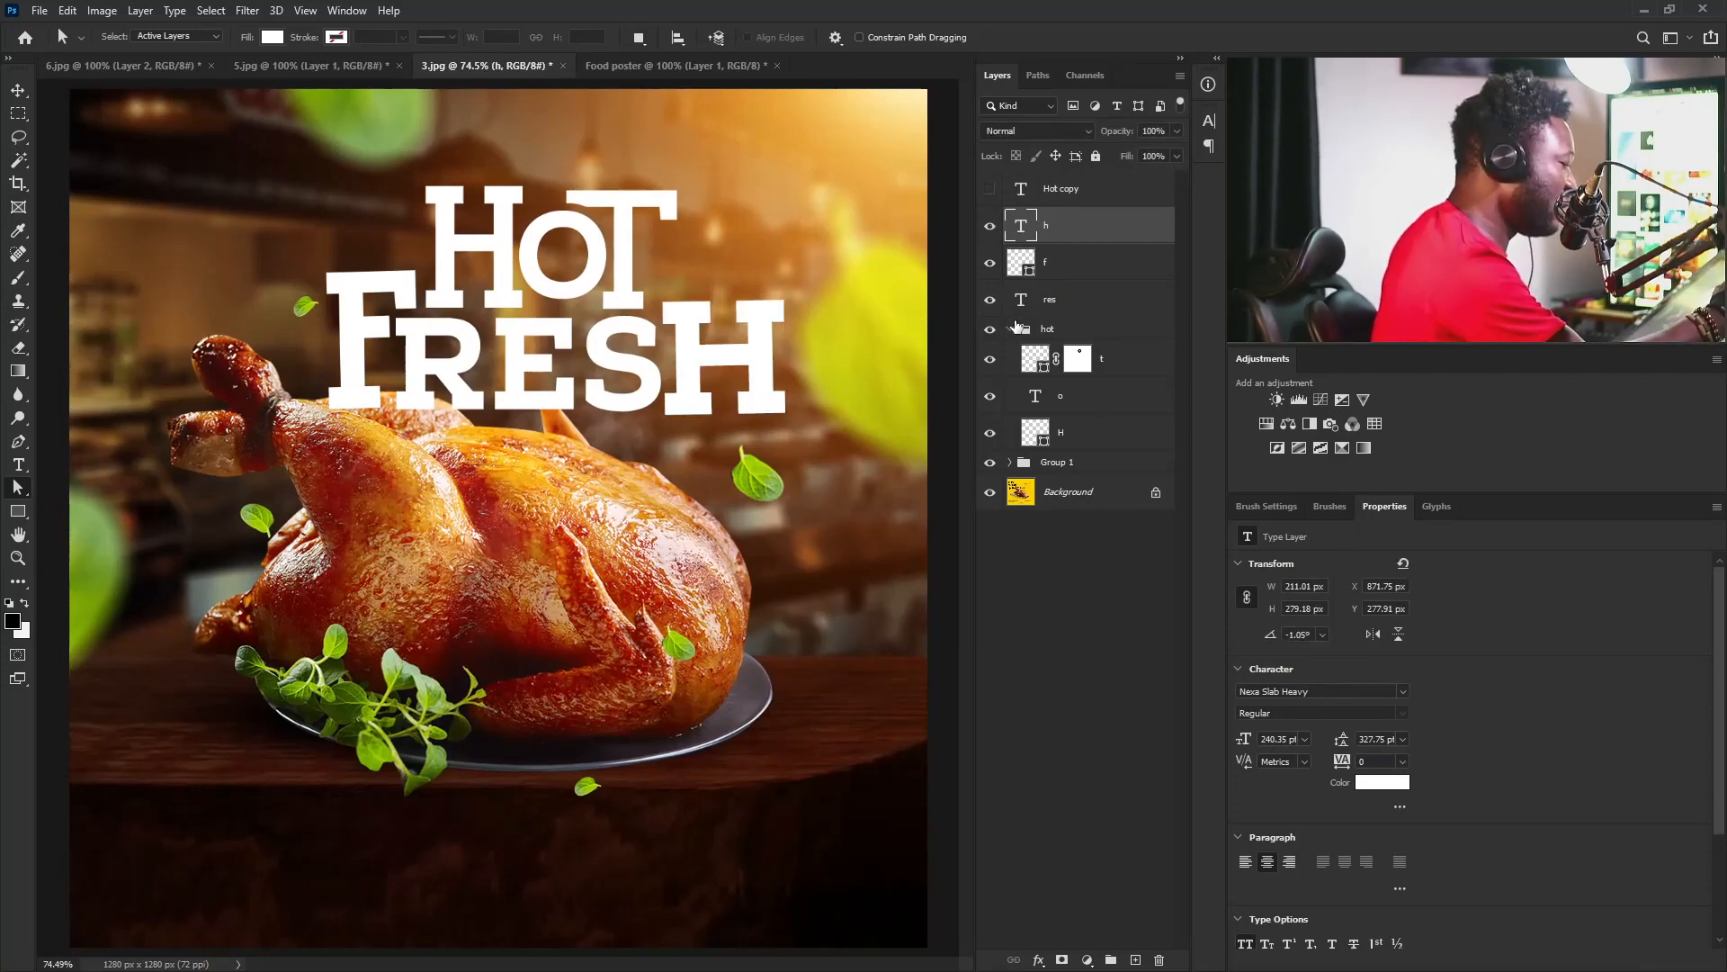
{"action": "left_click", "coordinate": [1012, 328]}
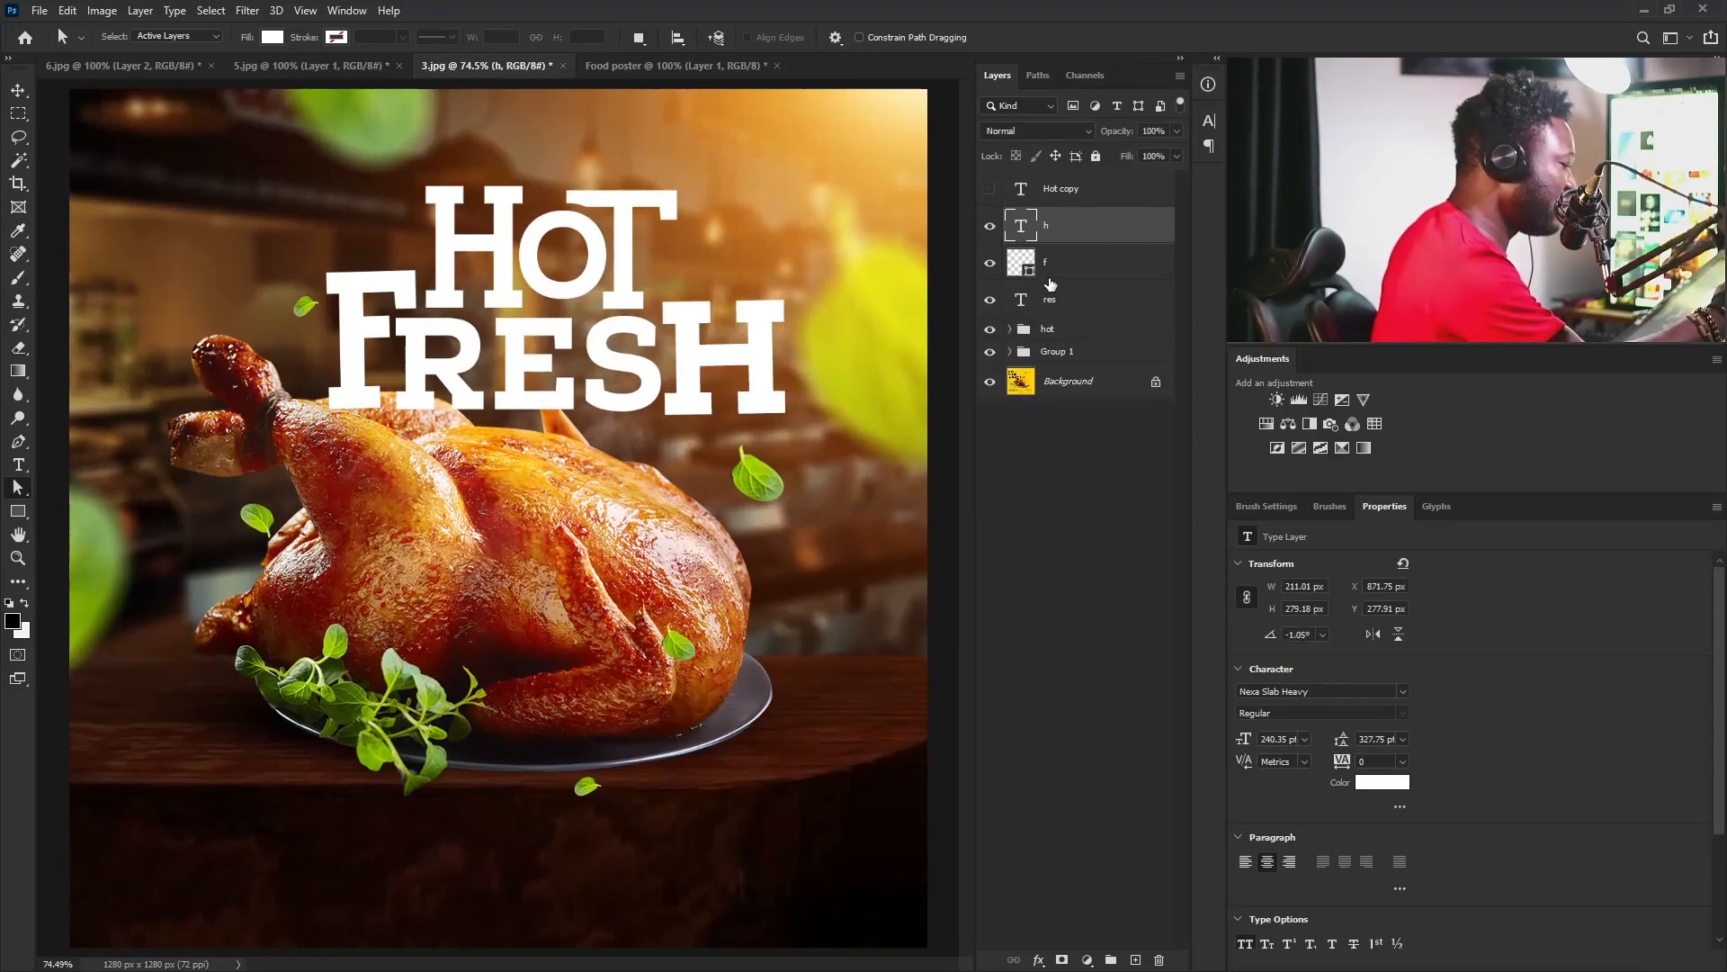
Group the h, f and res layers and name the group fresh.
{"action": "left_click", "coordinate": [1095, 191]}
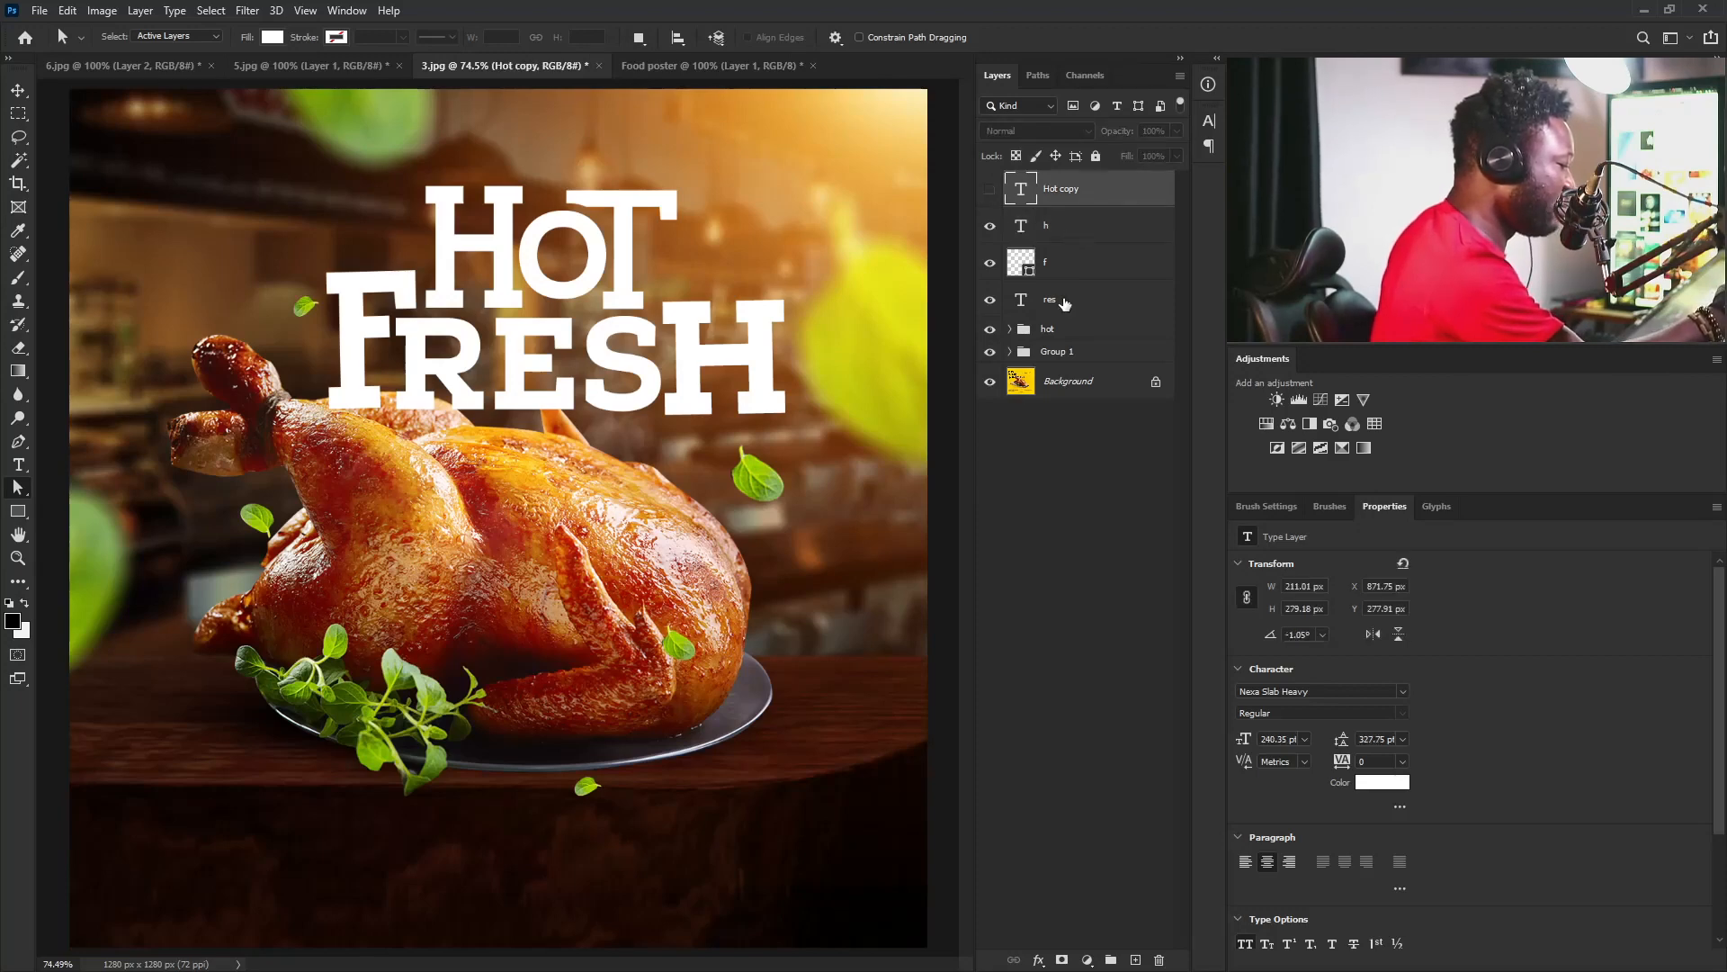
{"action": "left_click", "coordinate": [1071, 235]}
{"action": "left_click", "coordinate": [1069, 306], "text": "shift"}
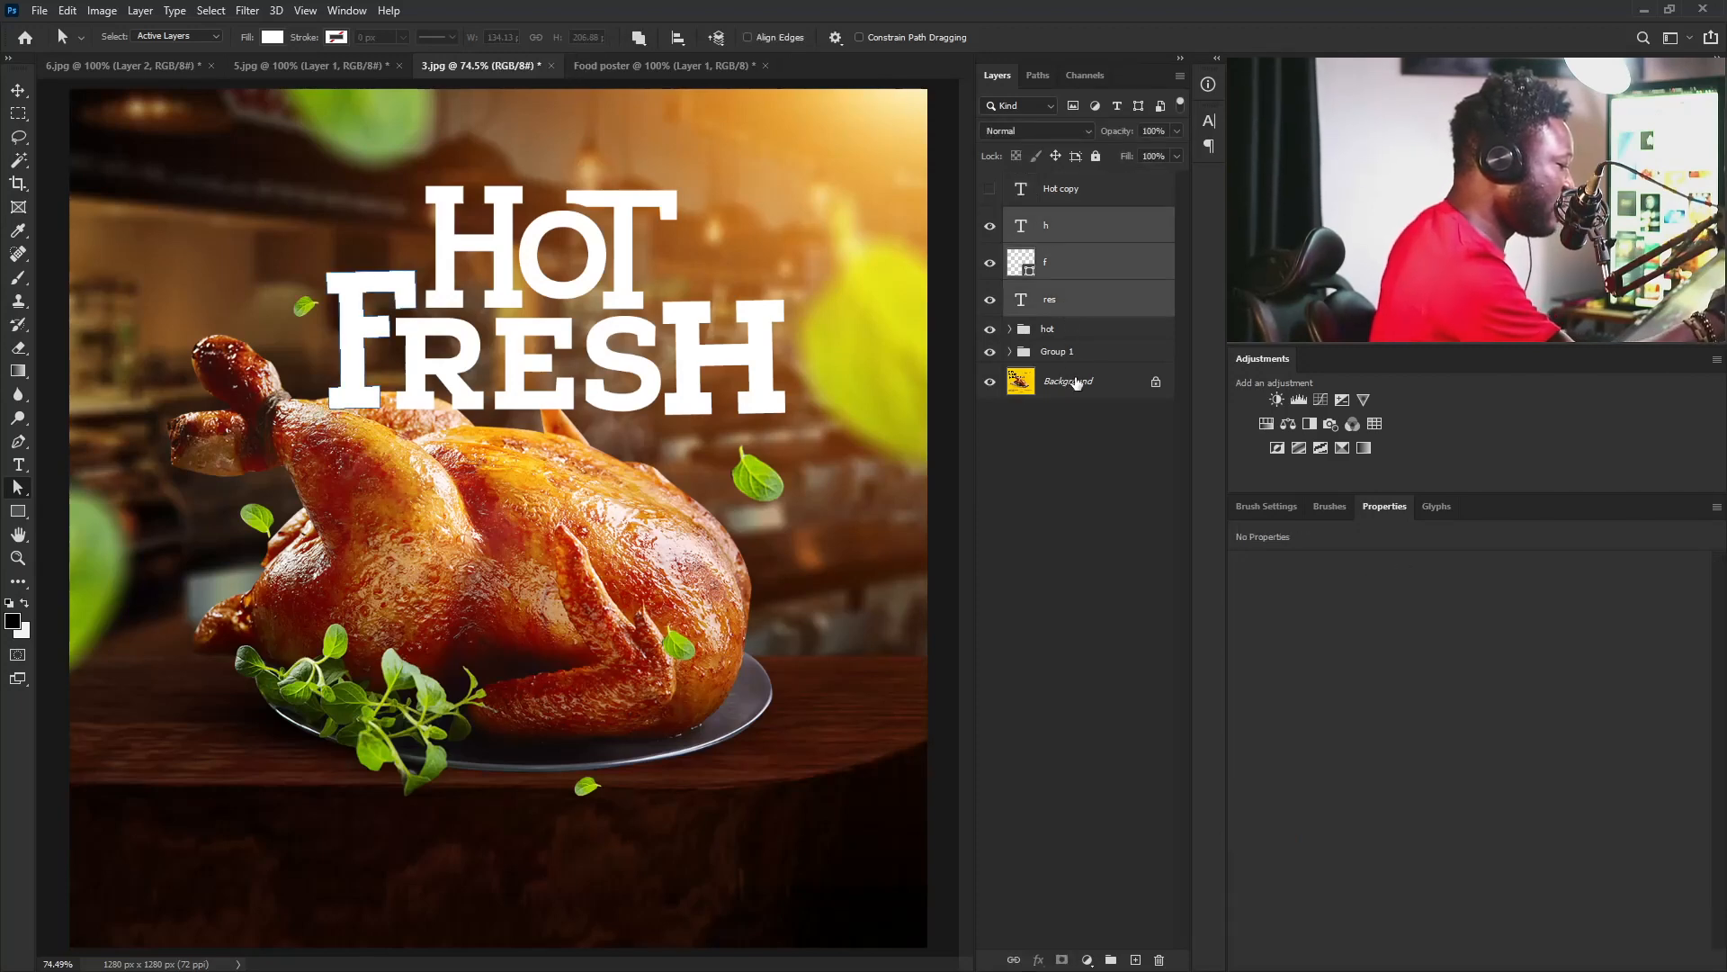
{"action": "key", "text": "ctrl+g"}
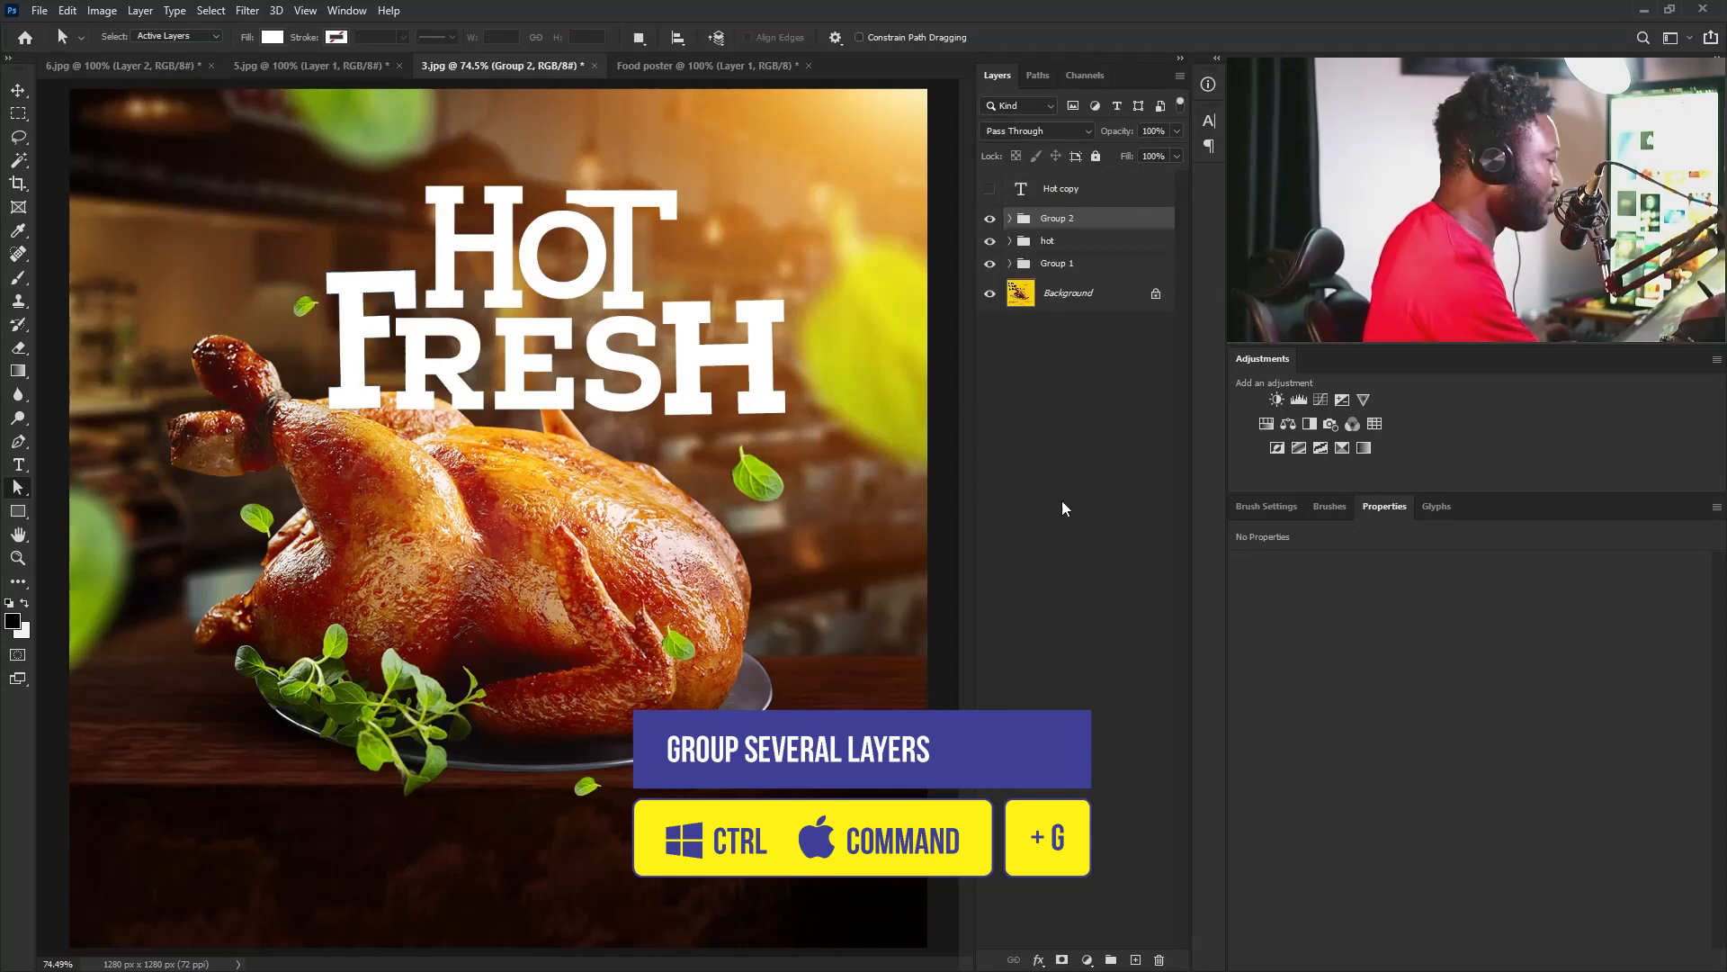
{"action": "double_click", "coordinate": [1058, 219]}
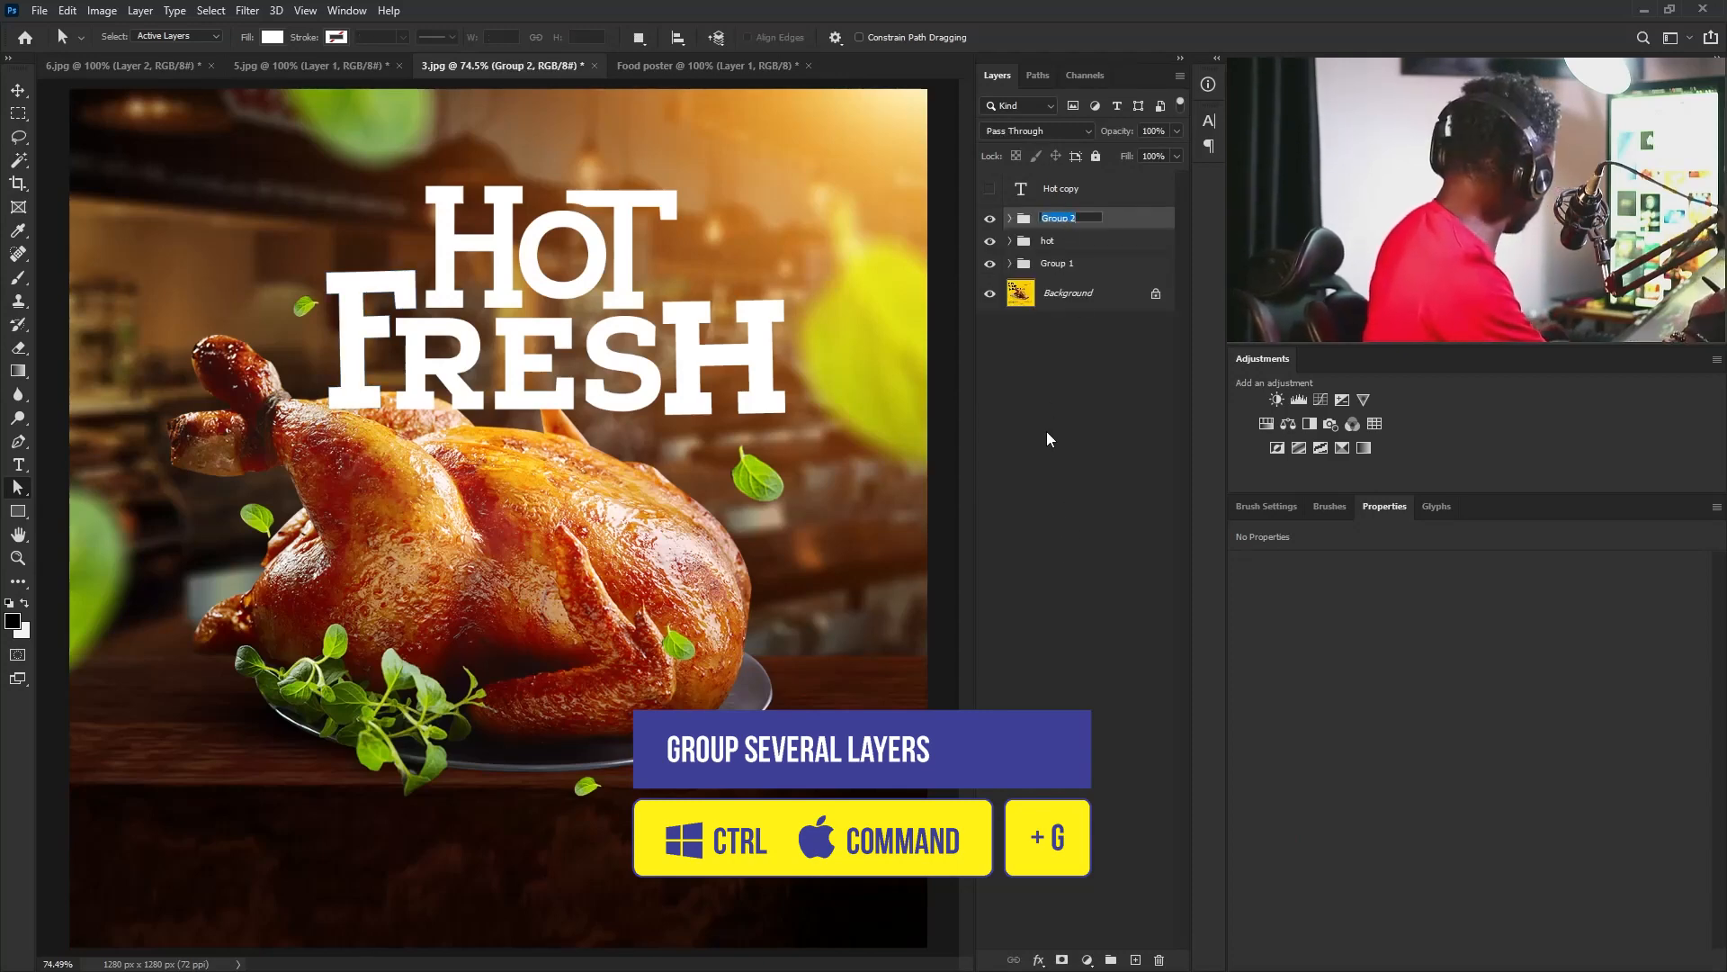
{"action": "type", "text": "fresh"}
{"action": "key", "text": "Return"}
Convert the h text layer inside the fresh group to a shape and activate the Direct Selection tool.
{"action": "key", "text": "u"}
{"action": "left_click", "coordinate": [1009, 219]}
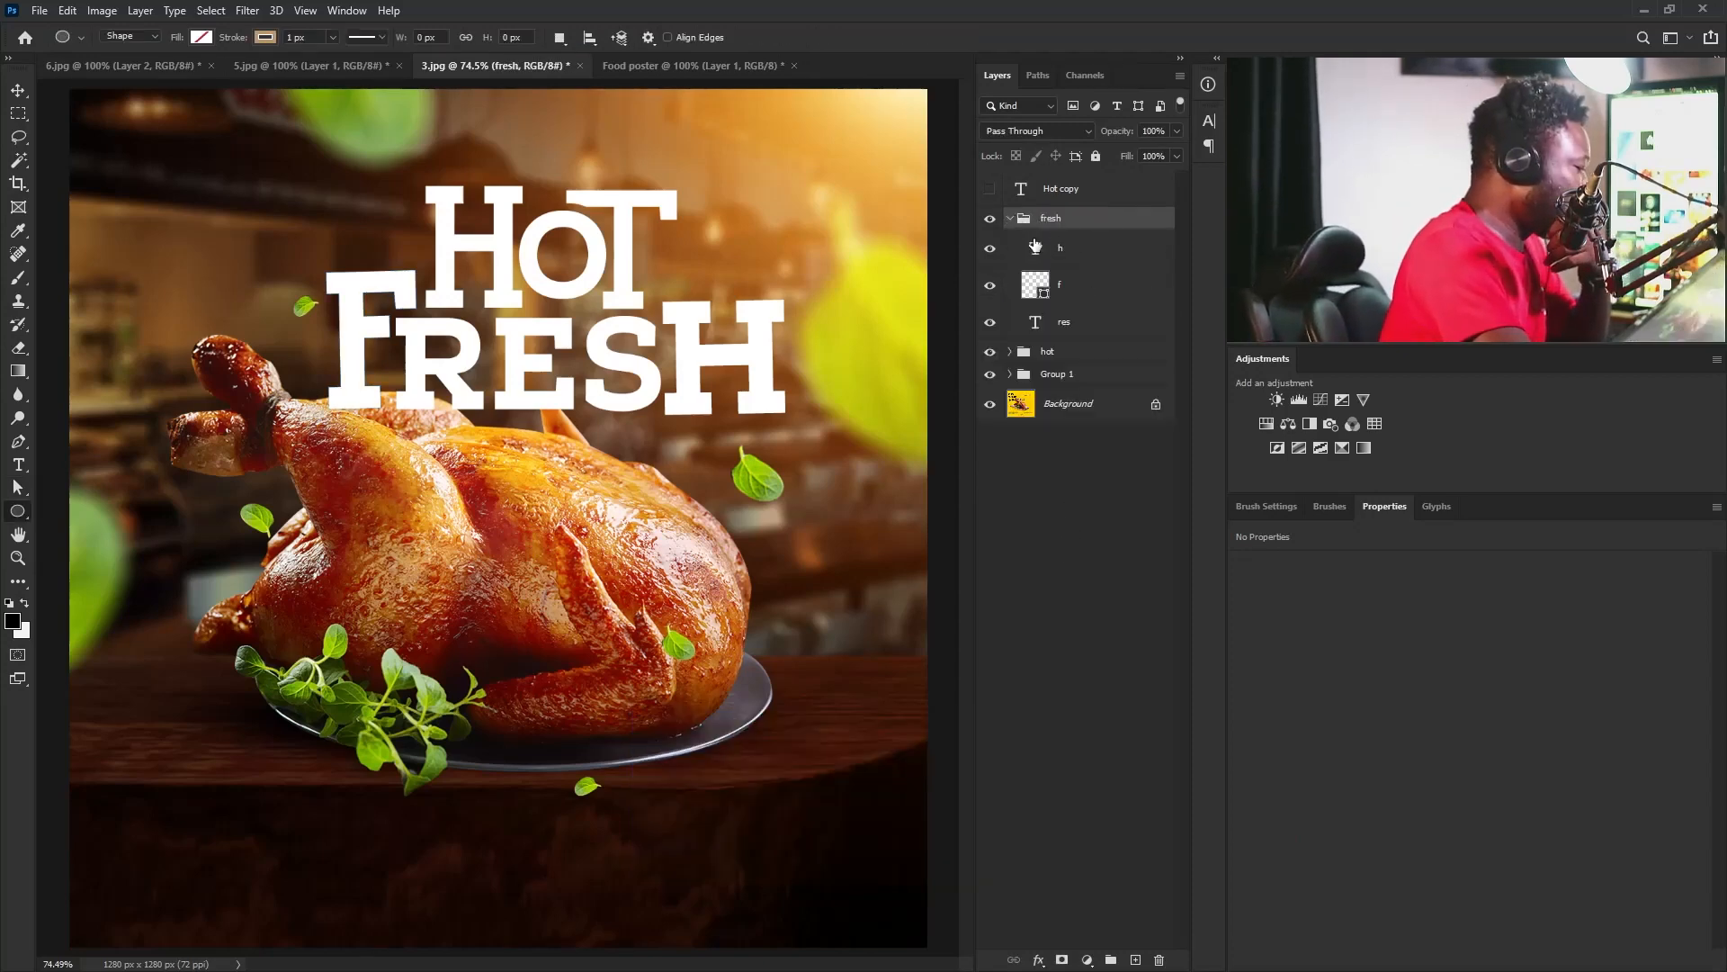
{"action": "left_click", "coordinate": [1050, 256]}
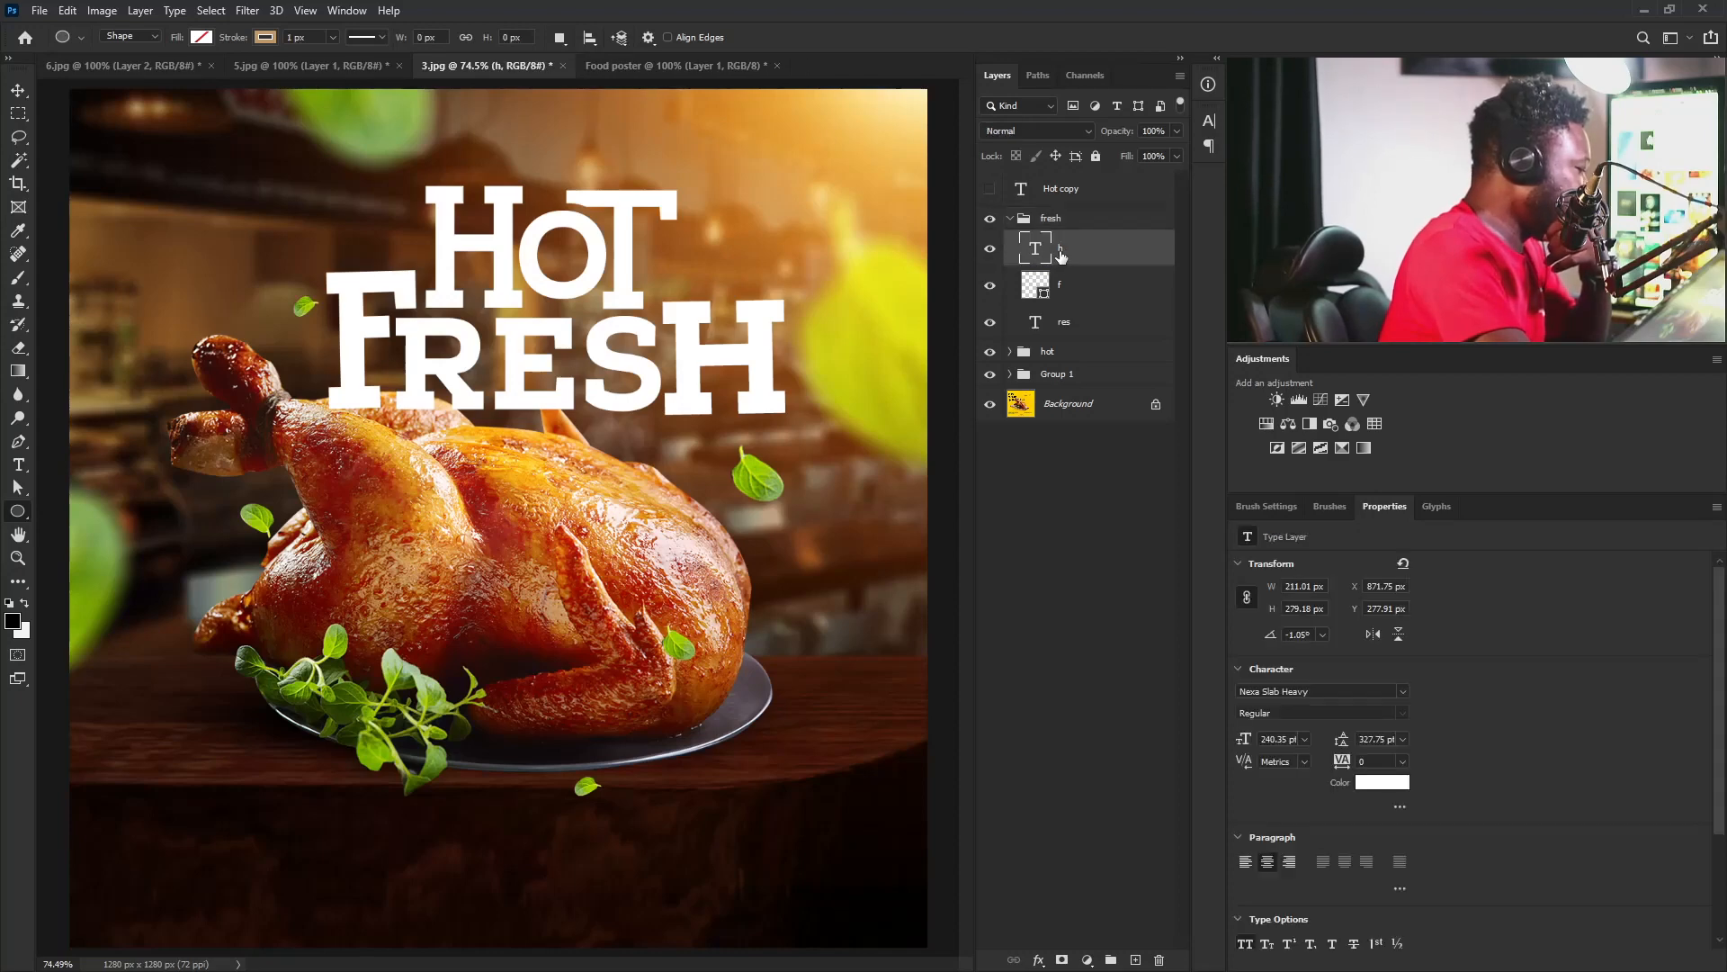
{"action": "right_click", "coordinate": [1060, 258]}
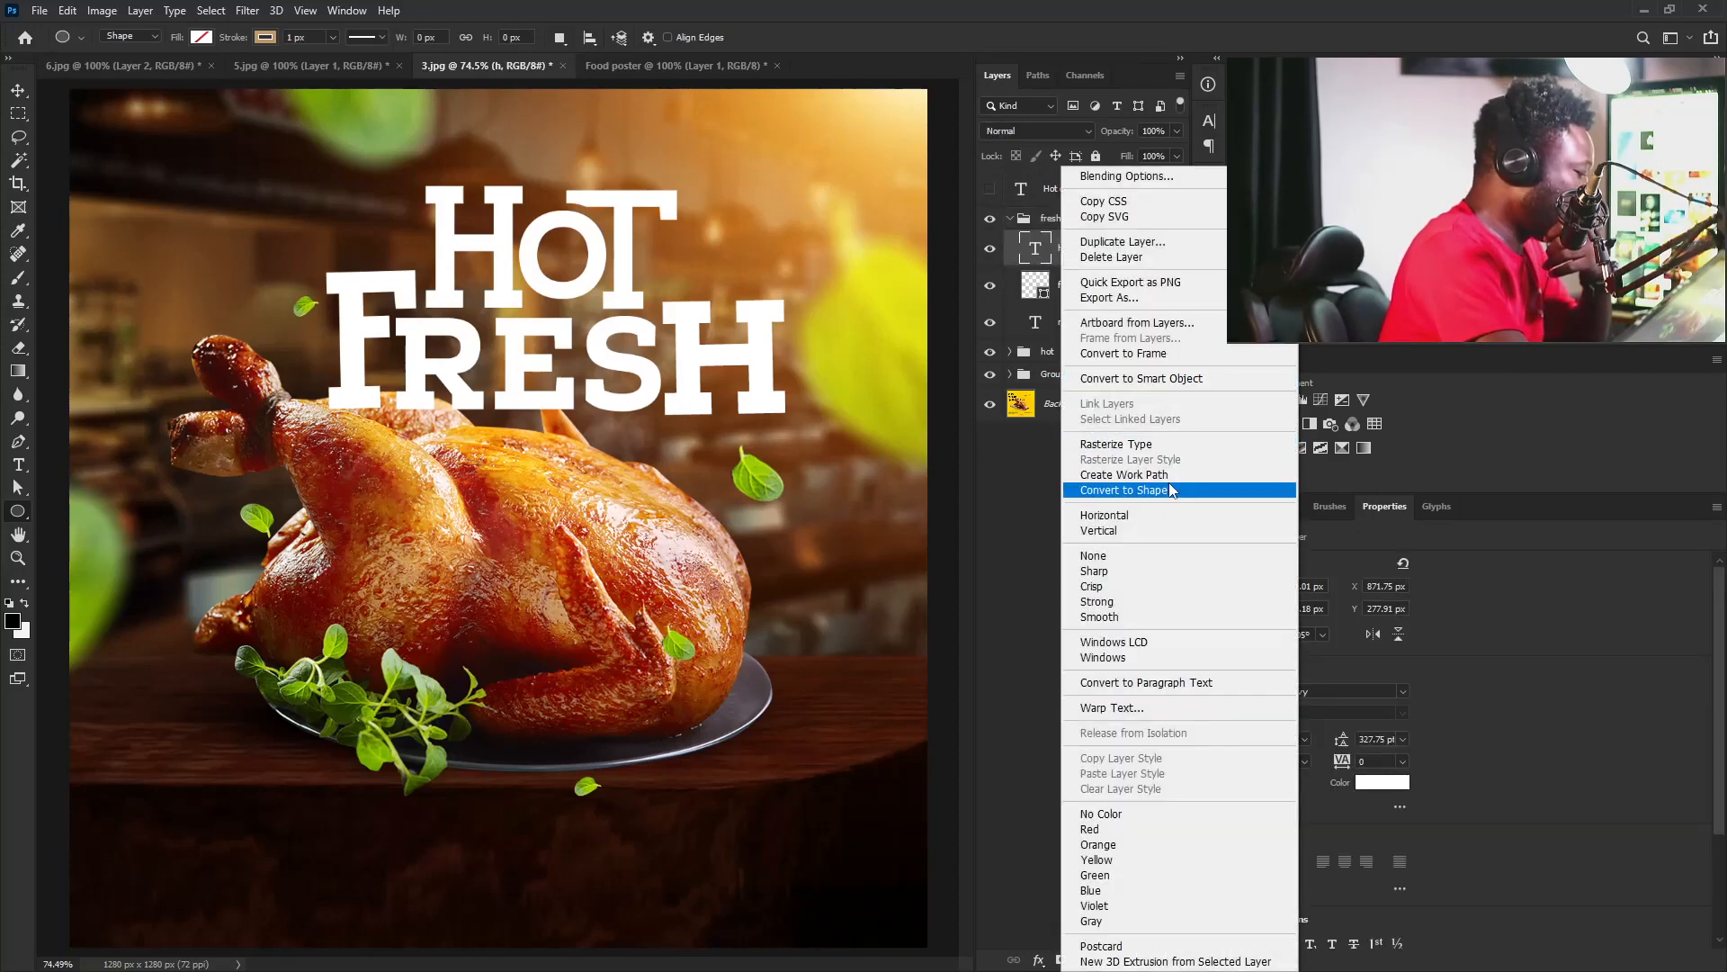
{"action": "left_click", "coordinate": [1146, 475]}
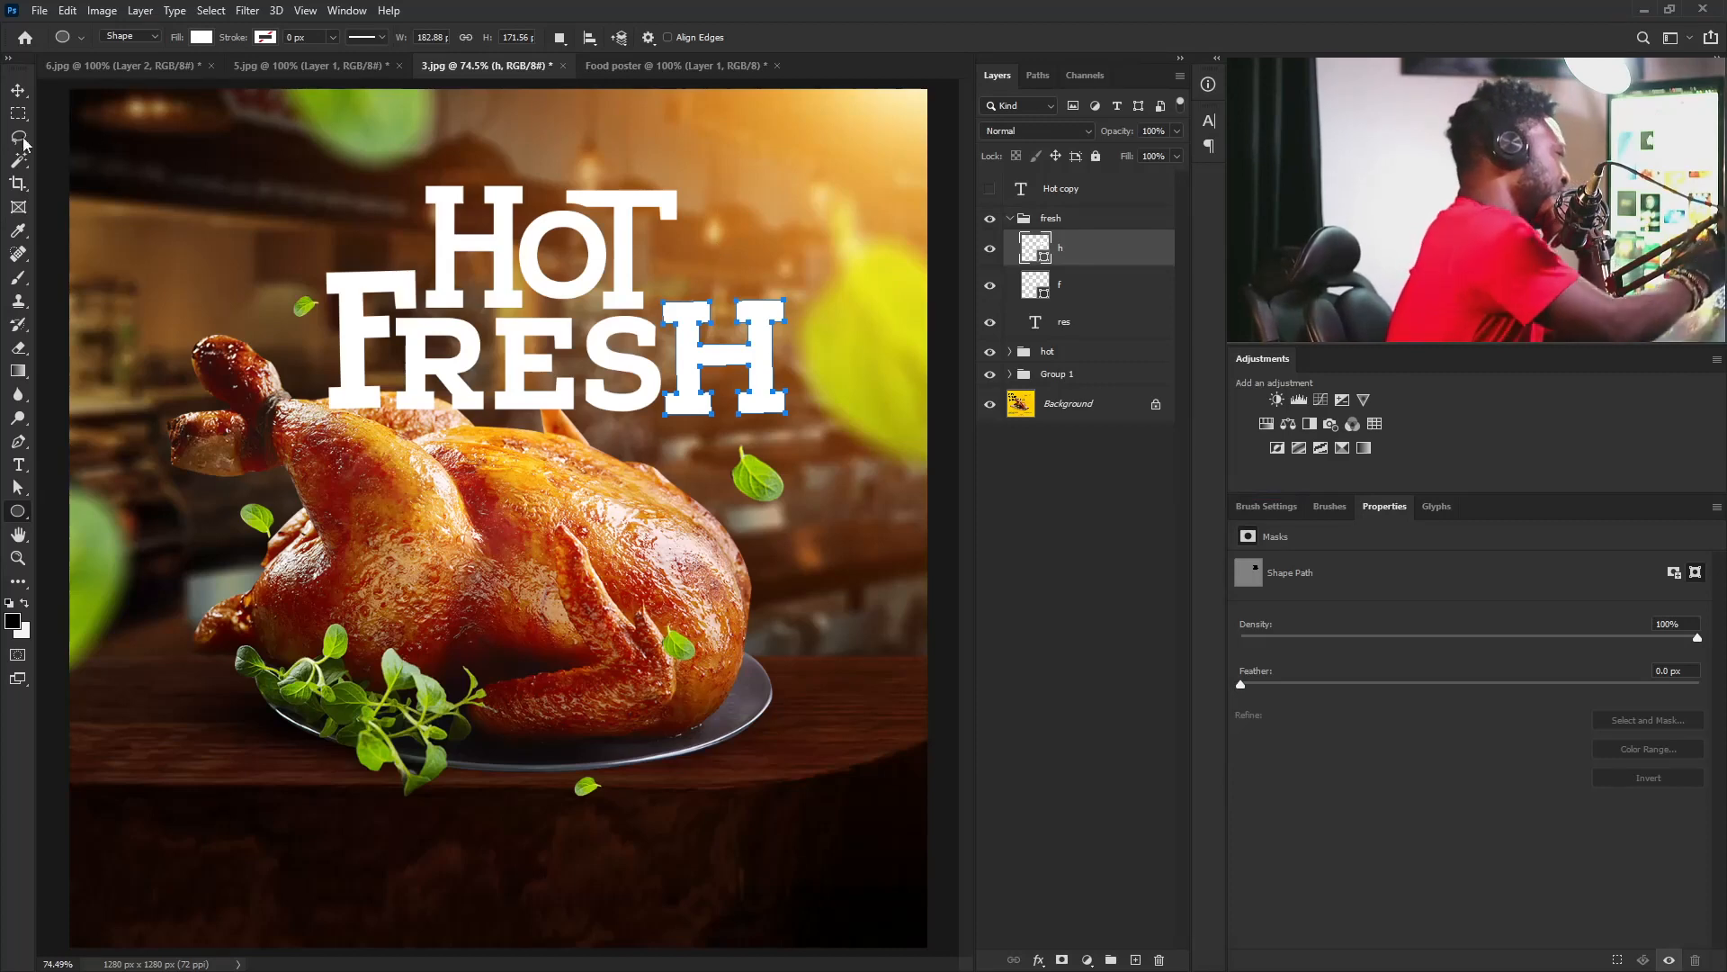
{"action": "left_click", "coordinate": [18, 487]}
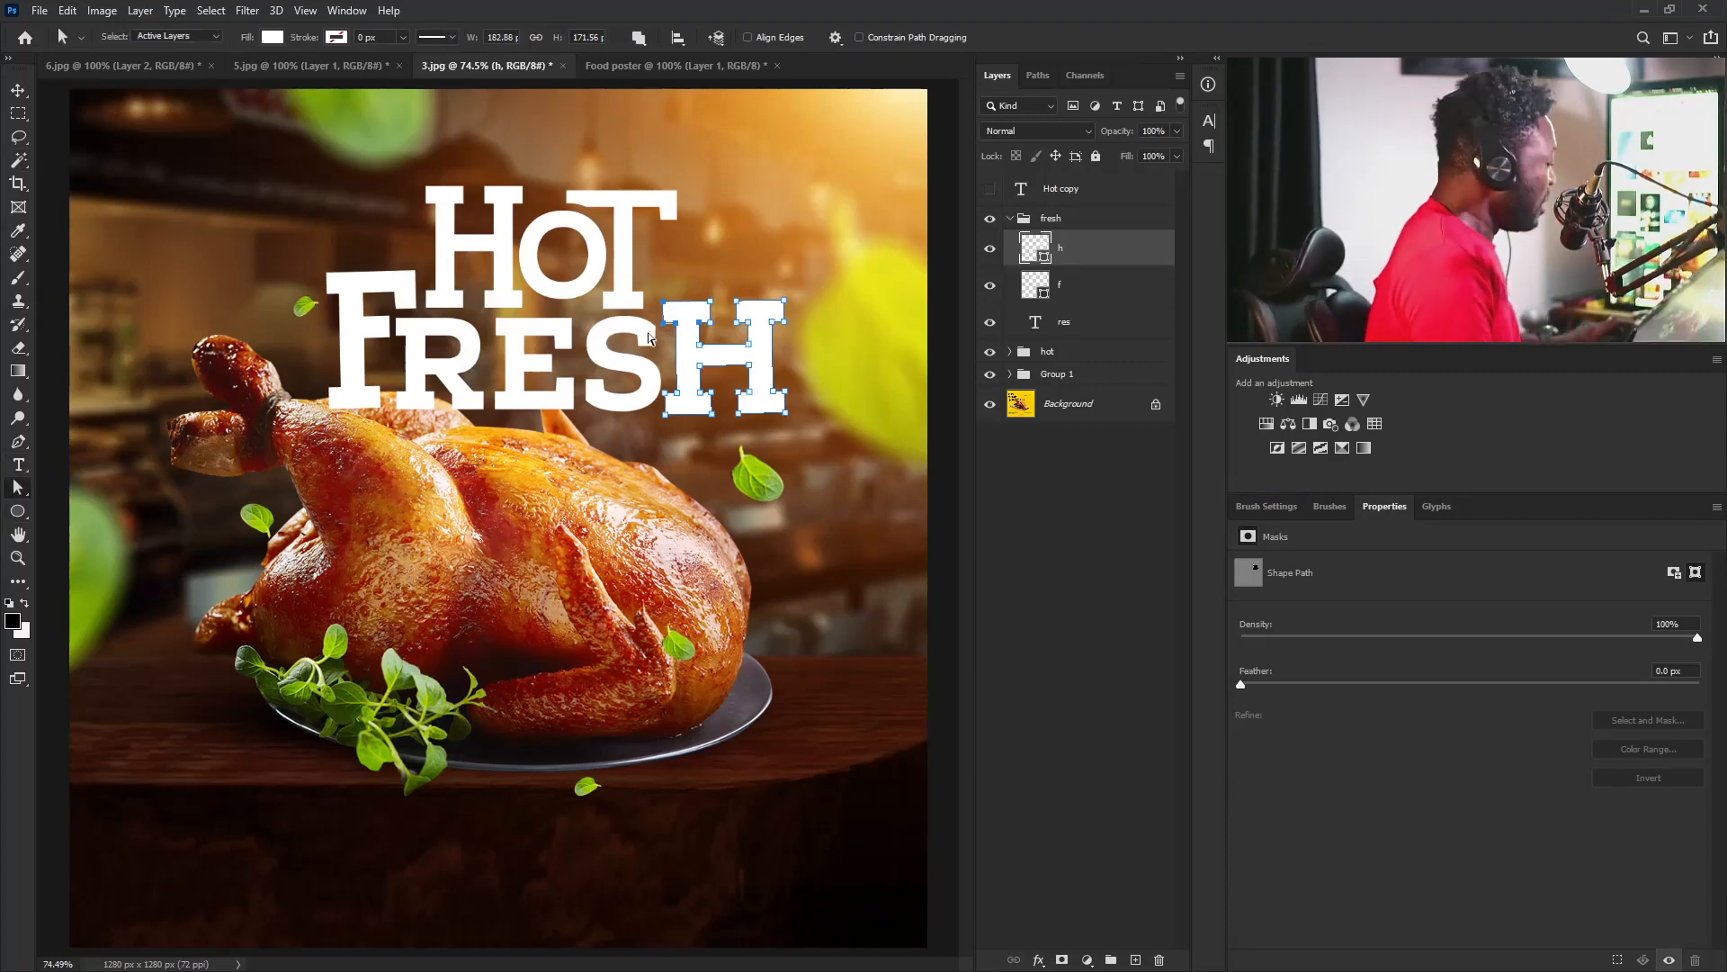
{"action": "key", "text": "Up"}
{"action": "key", "text": "Up"}
{"action": "key", "text": "Up"}
{"action": "key", "text": "Up"}
{"action": "key", "text": "Up"}
{"action": "key", "text": "Up"}
{"action": "key", "text": "Up"}
{"action": "key", "text": "Up"}
{"action": "key", "text": "Up"}
{"action": "key", "text": "Up"}
{"action": "key", "text": "Up"}
{"action": "key", "text": "Up"}
{"action": "key", "text": "Up"}
{"action": "key", "text": "Up"}
{"action": "key", "text": "Up"}
{"action": "key", "text": "Up"}
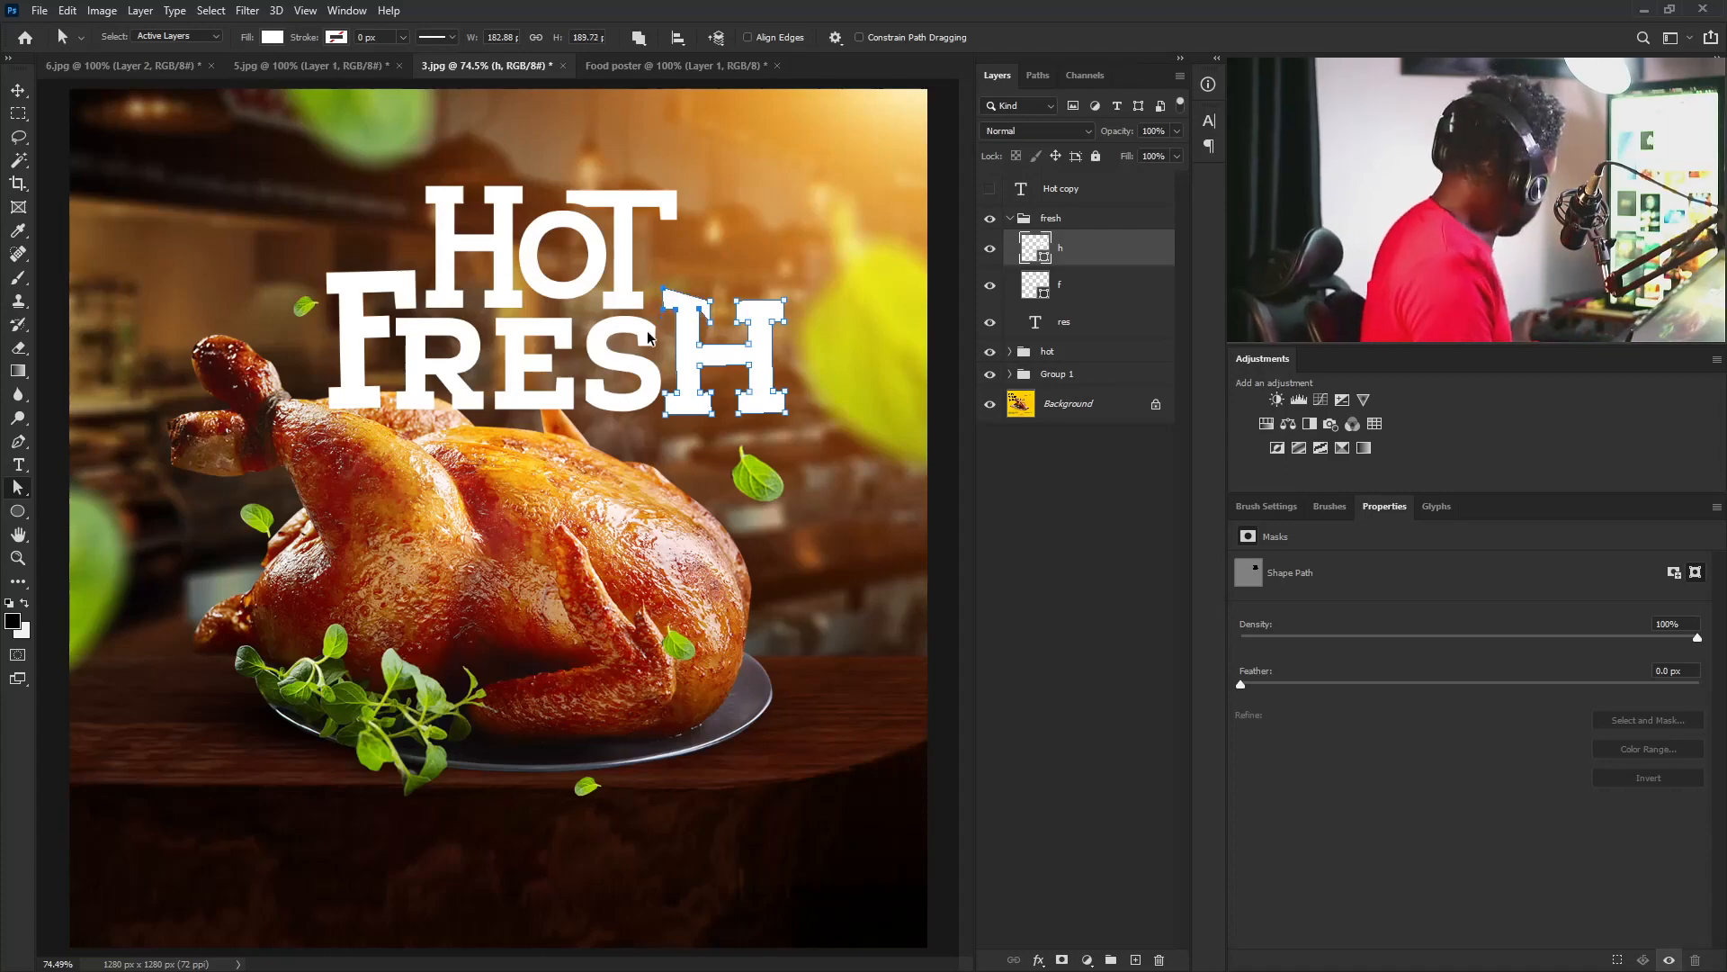
Stretch the final H's left stem upward for an overall height of about 232 px, and shift the letter slightly down and left.
{"action": "scroll", "coordinate": [646, 332], "scroll_direction": "up", "scroll_amount": 5}
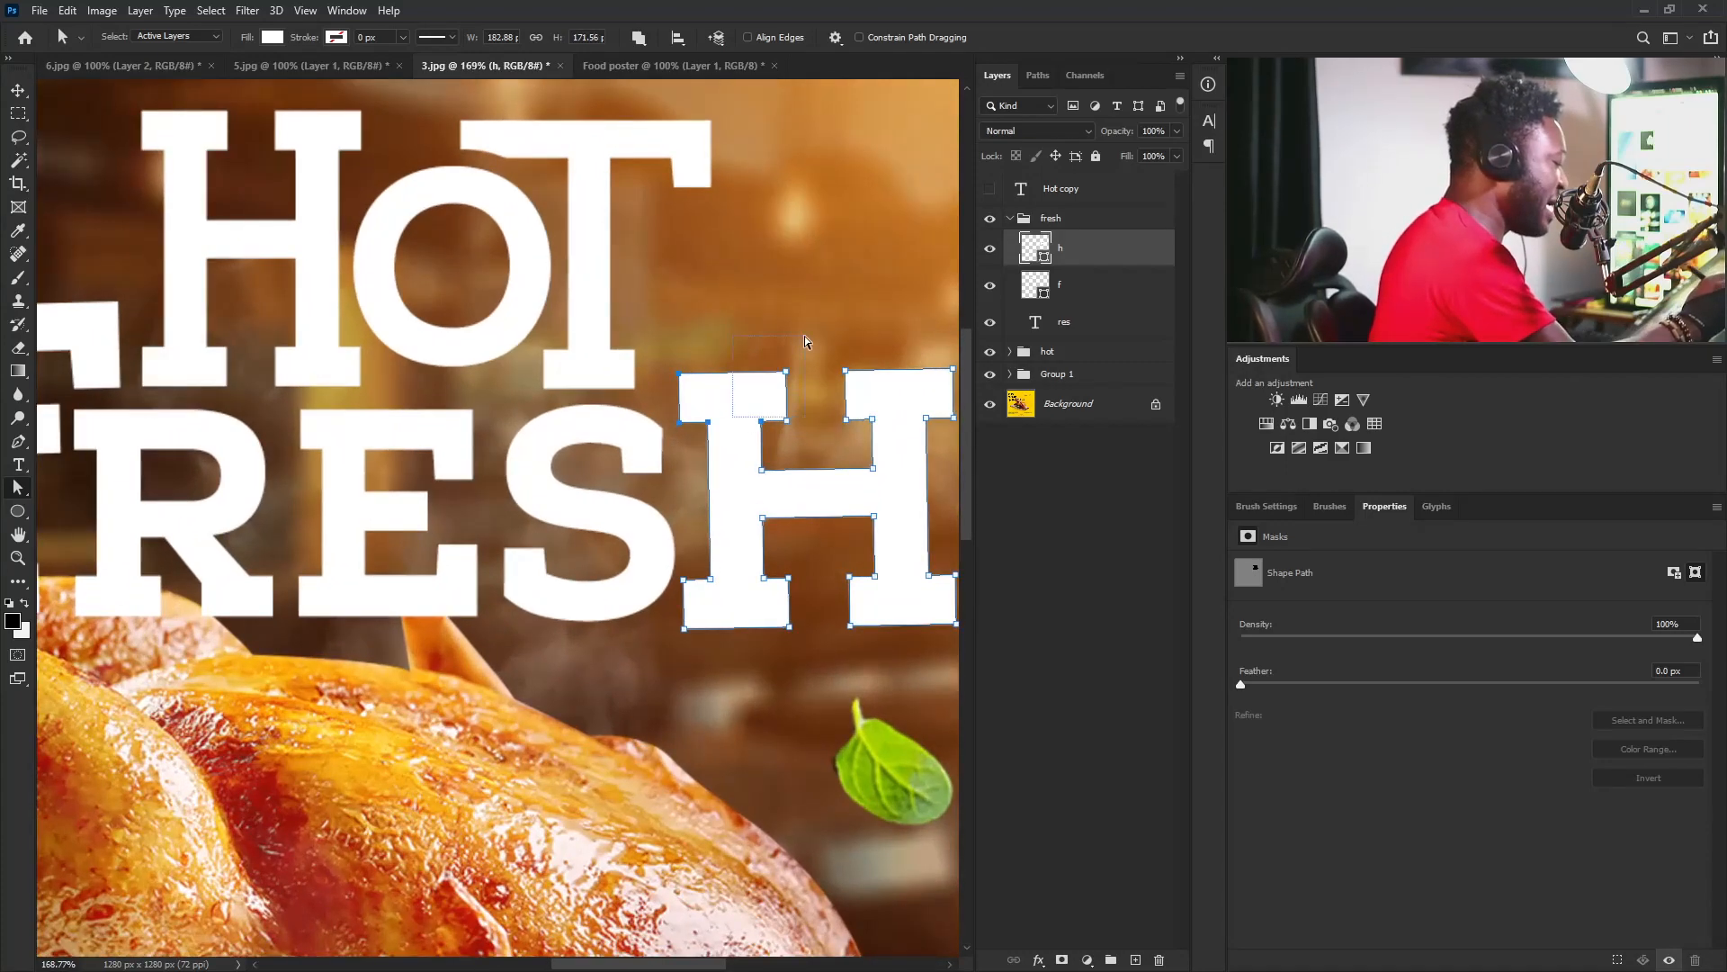
{"action": "left_click_drag", "start_coordinate": [779, 376], "coordinate": [774, 283]}
{"action": "key", "text": "ctrl+0"}
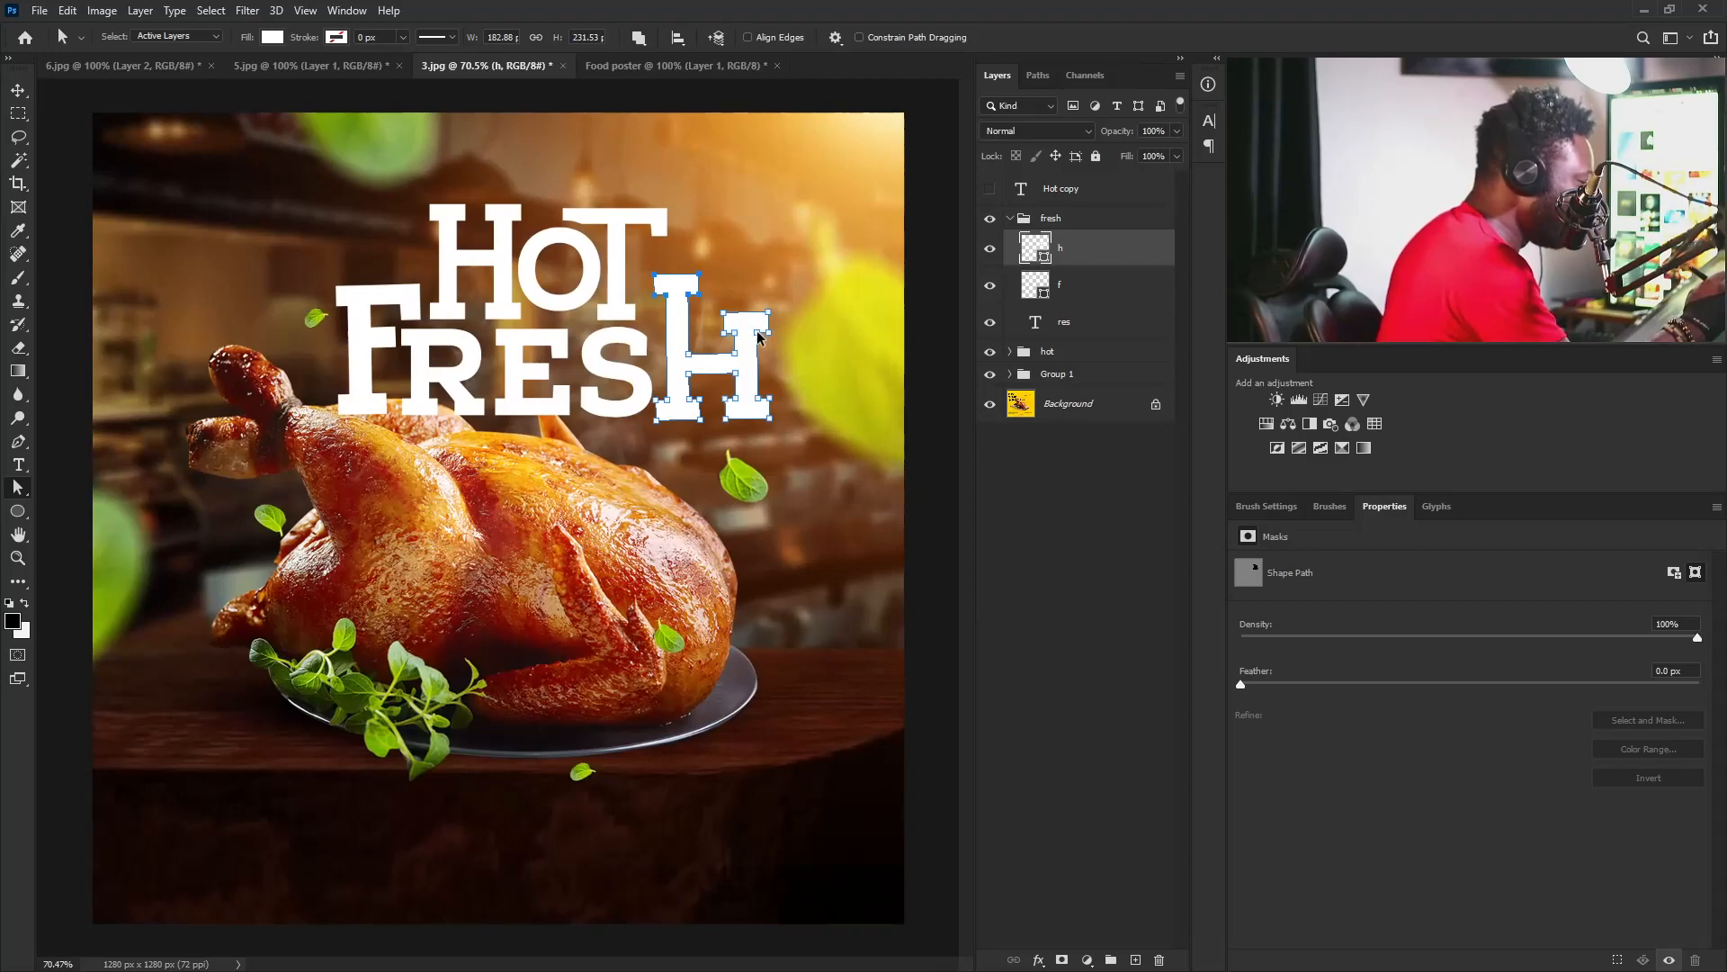
{"action": "key", "text": "v"}
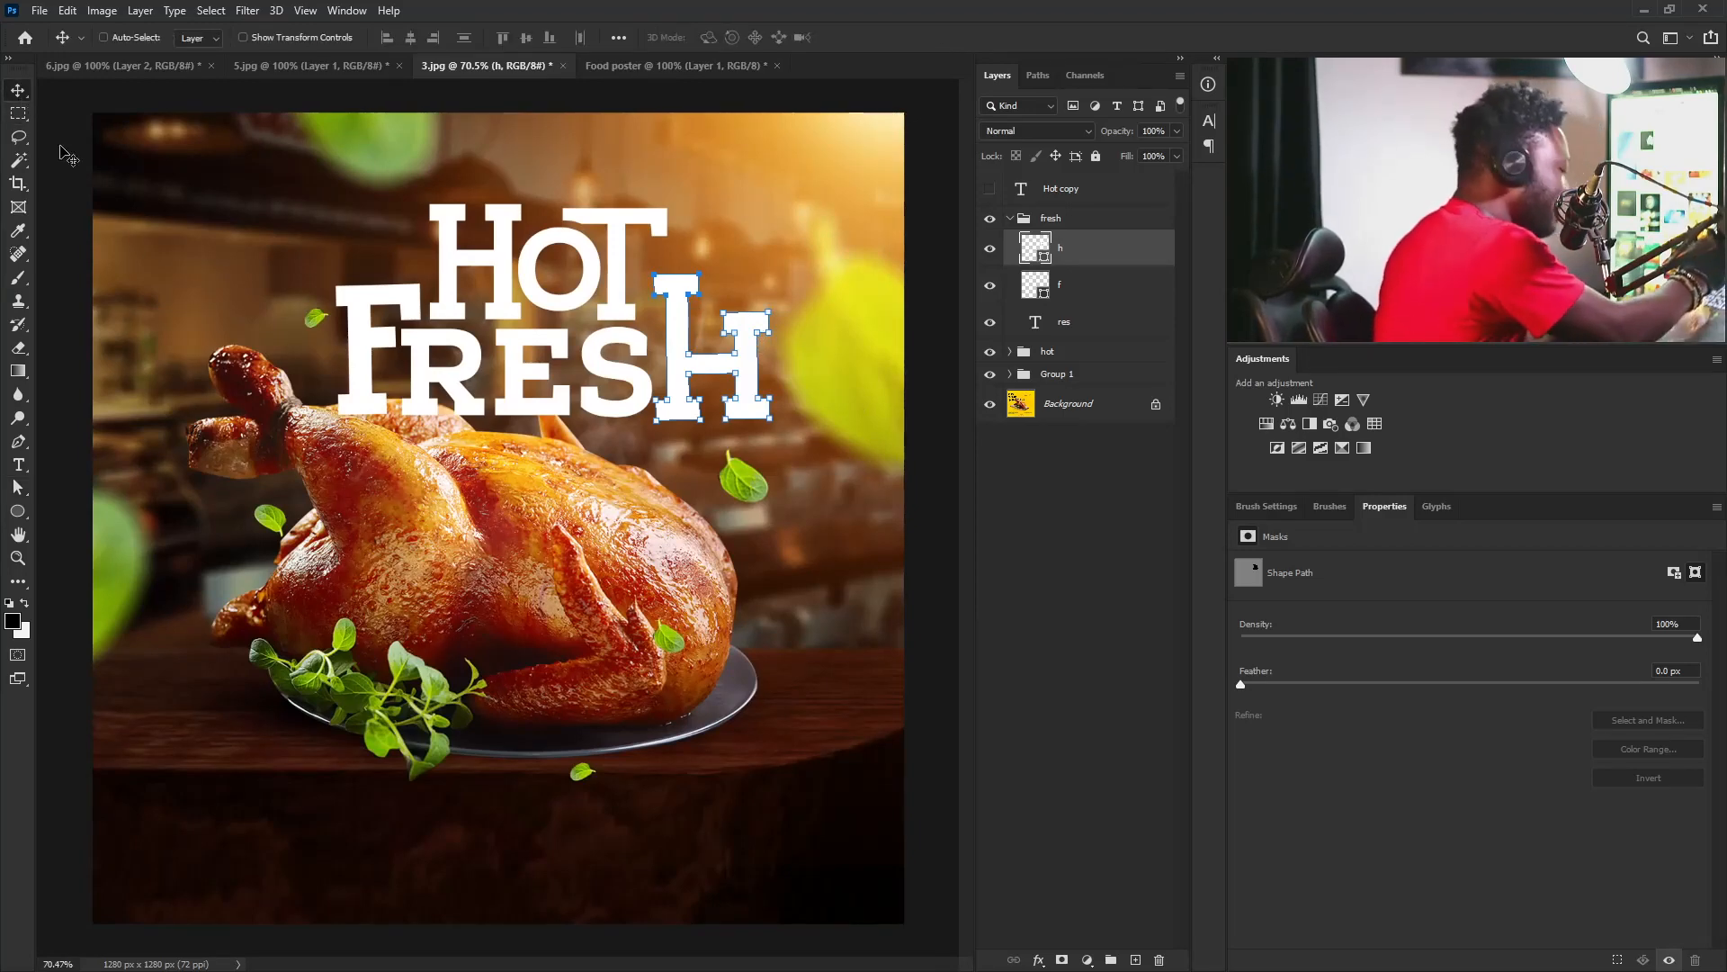
{"action": "left_click_drag", "start_coordinate": [739, 358], "coordinate": [722, 369]}
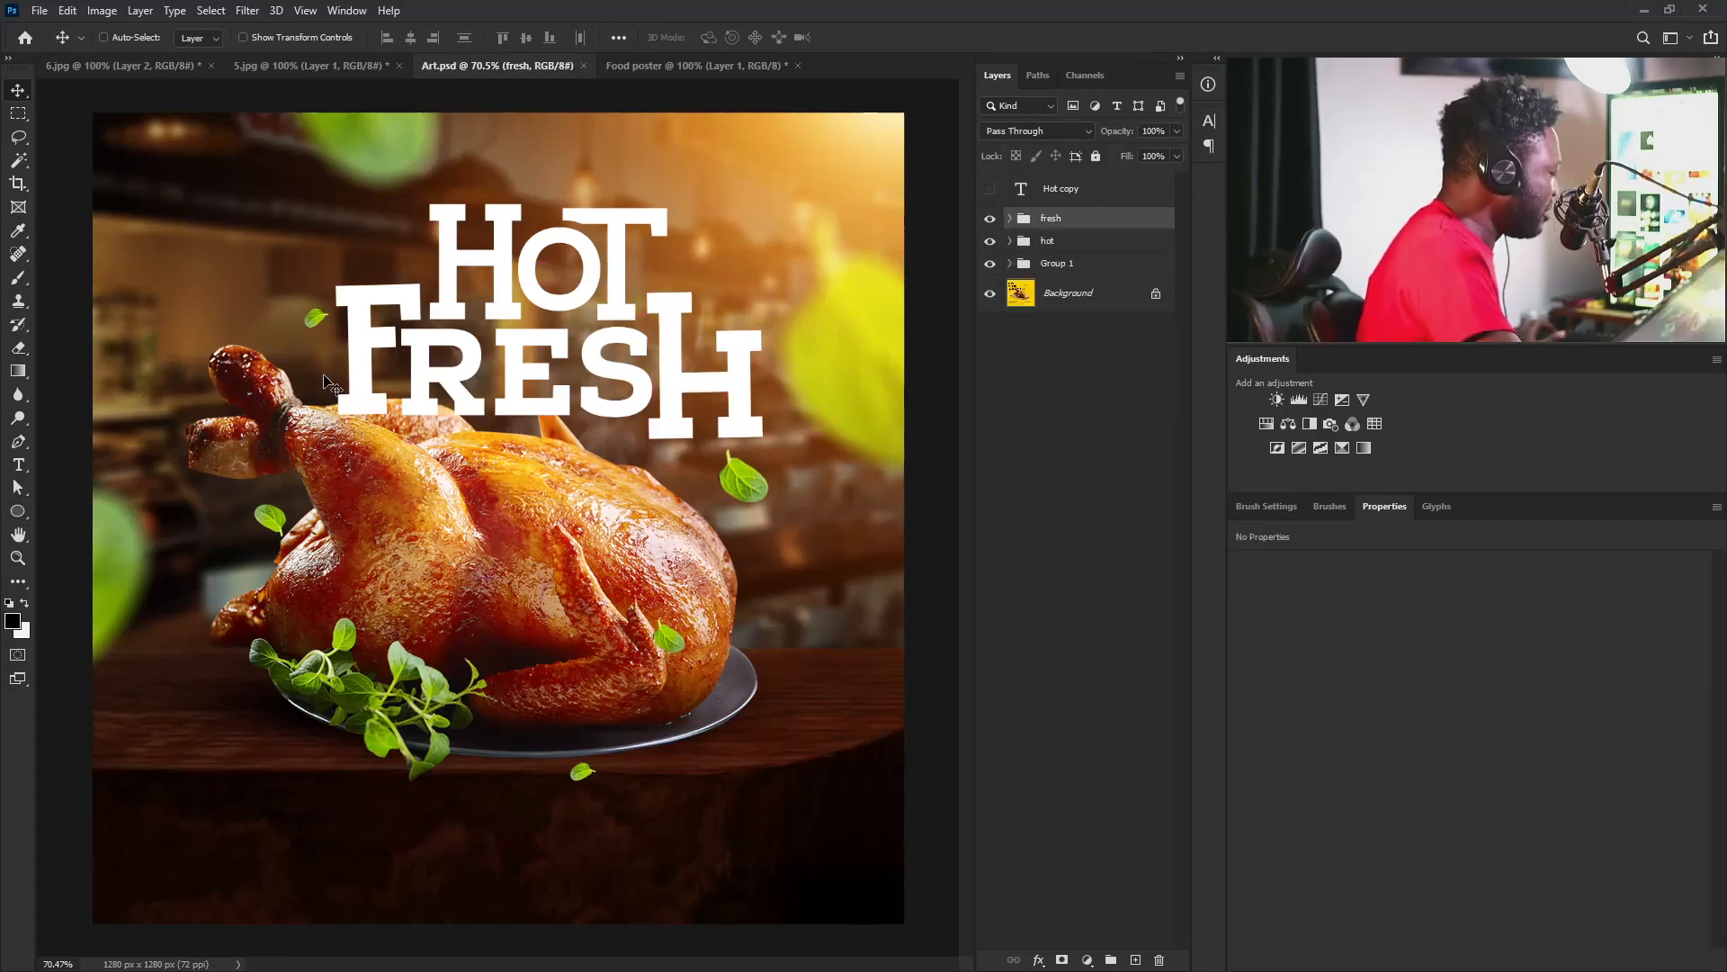
Draw an unfilled ellipse about 742 by 424 px over FRESH and the chicken, and add the text DELICIOUS along its path.
{"action": "left_click", "coordinate": [18, 511]}
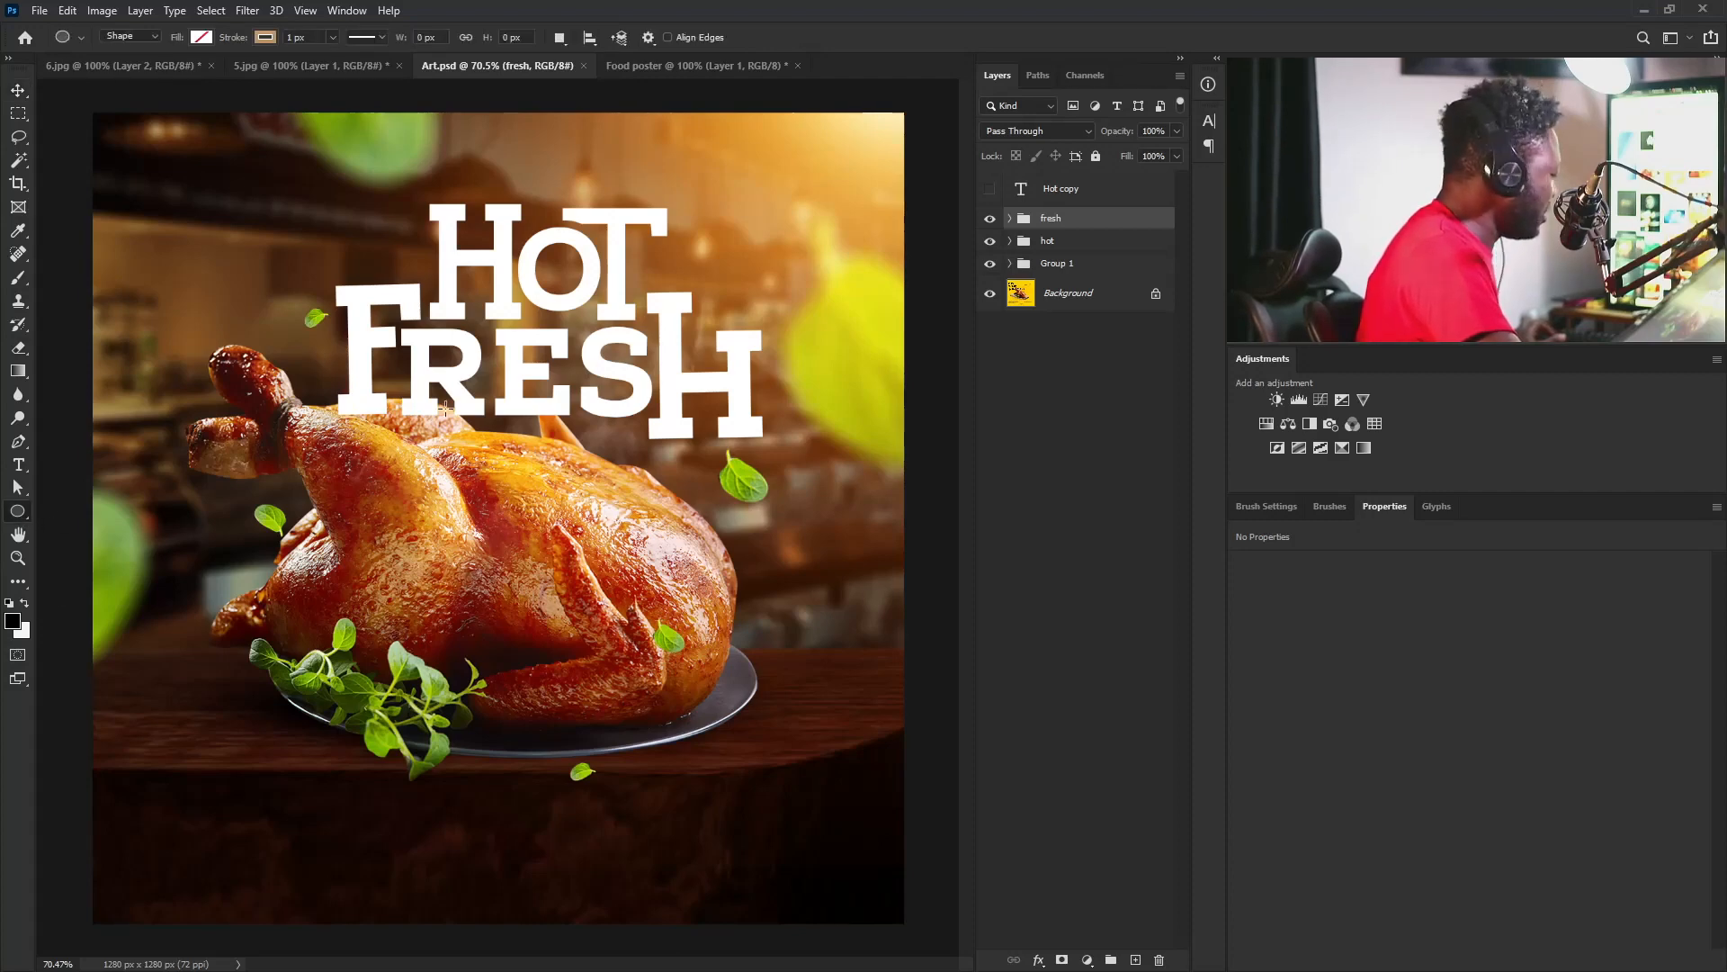
{"action": "left_click_drag", "start_coordinate": [347, 383], "coordinate": [784, 557]}
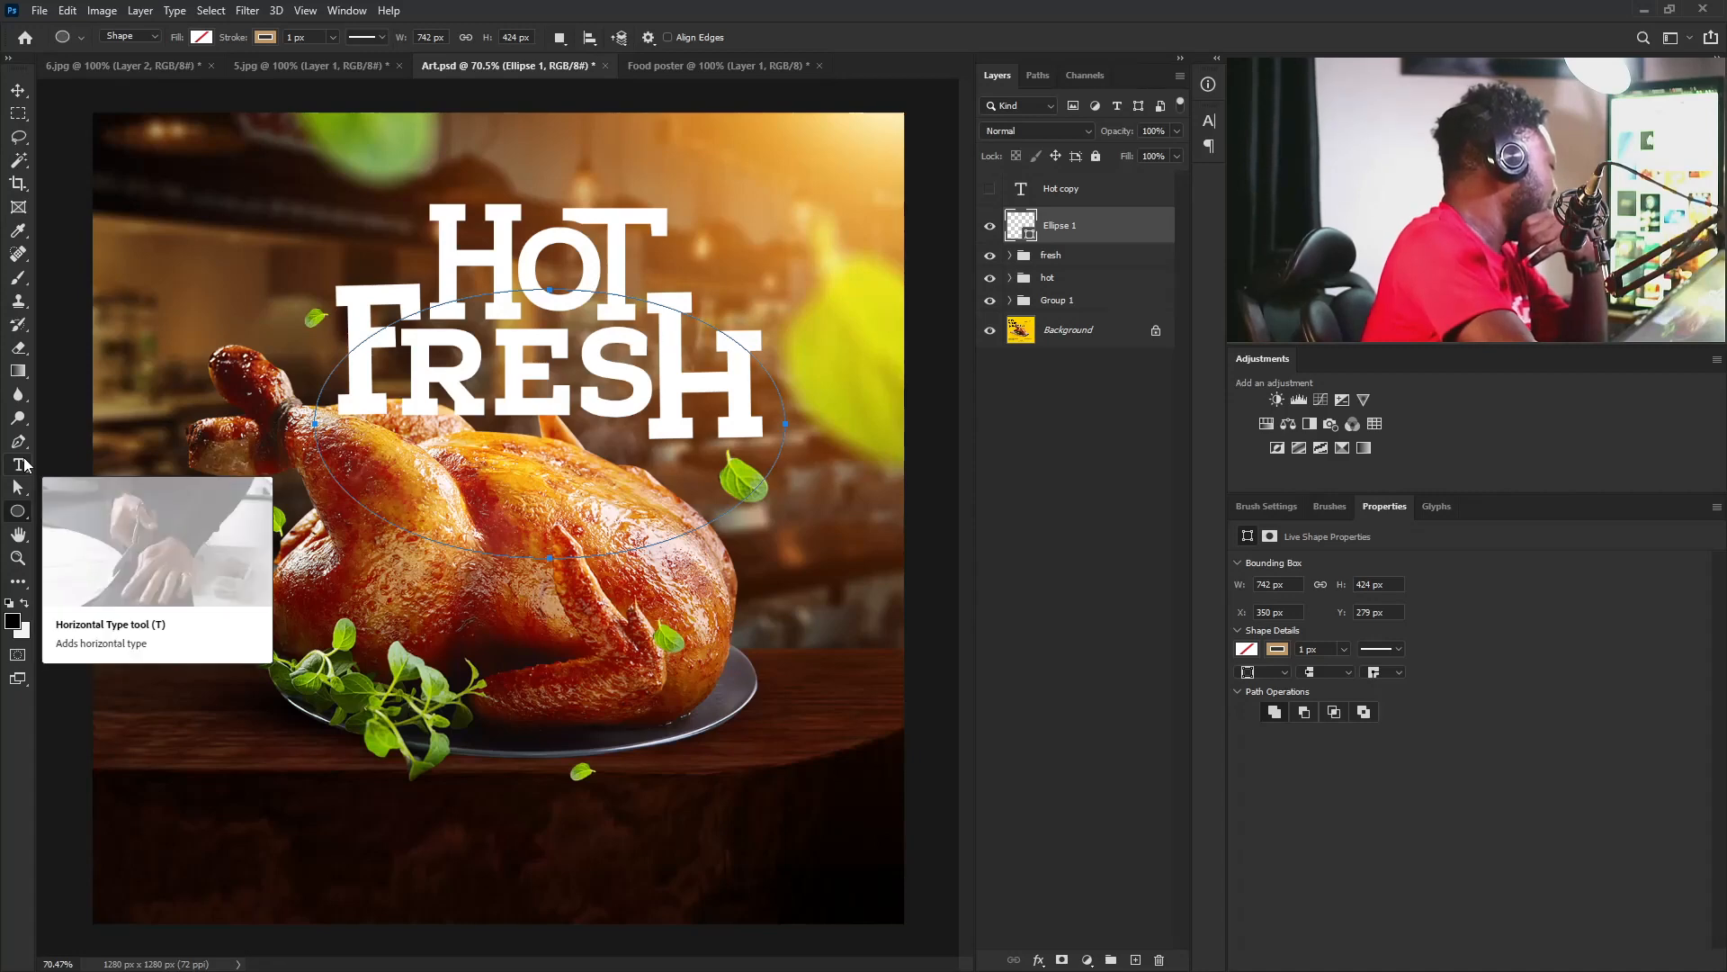
{"action": "left_click_drag", "start_coordinate": [24, 466], "coordinate": [147, 463]}
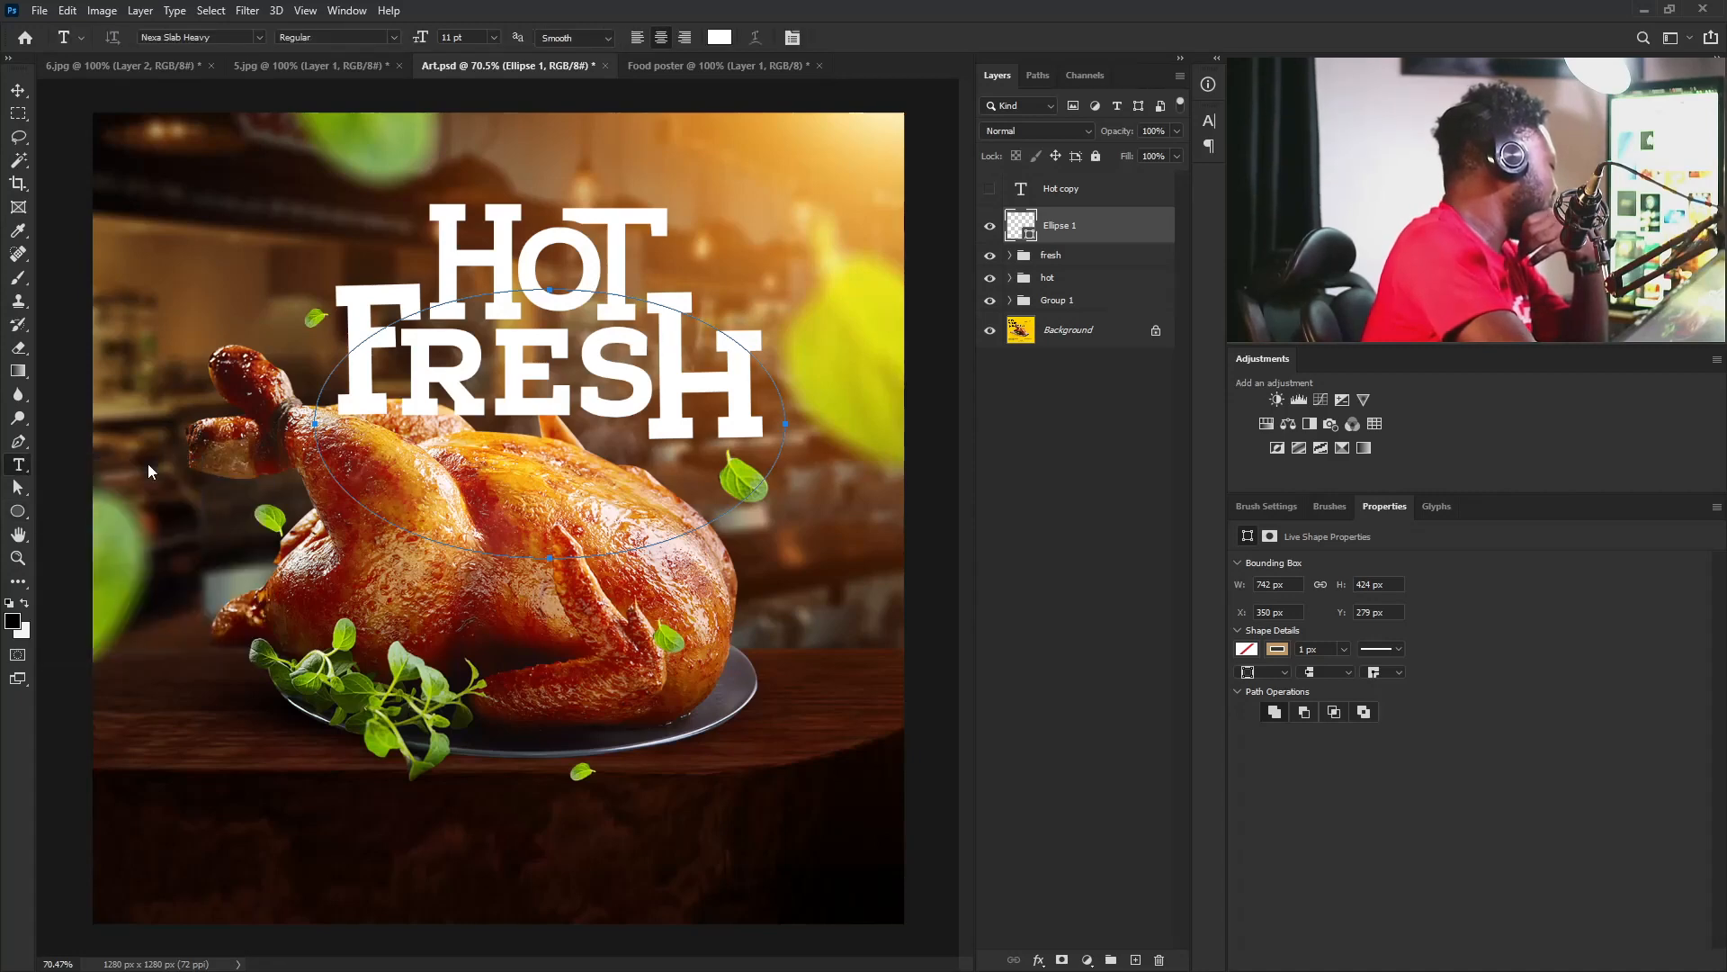
{"action": "left_click", "coordinate": [342, 483]}
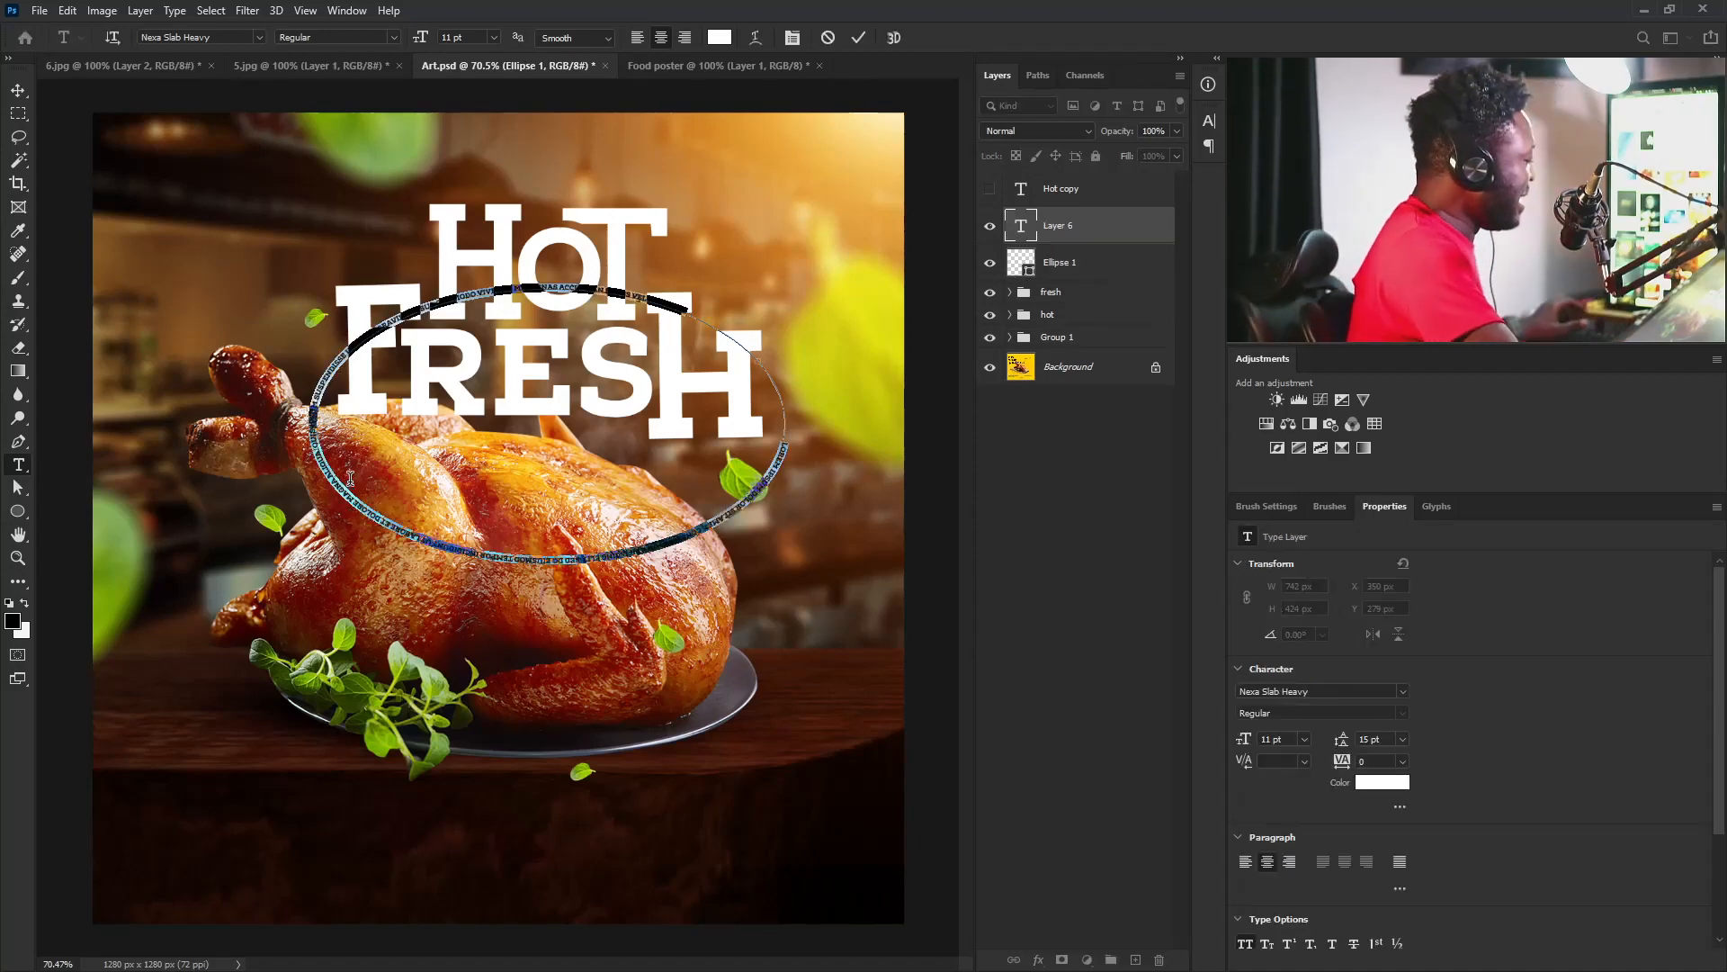
{"action": "key", "text": "ctrl"}
{"action": "type", "text": "DELICIOUS"}
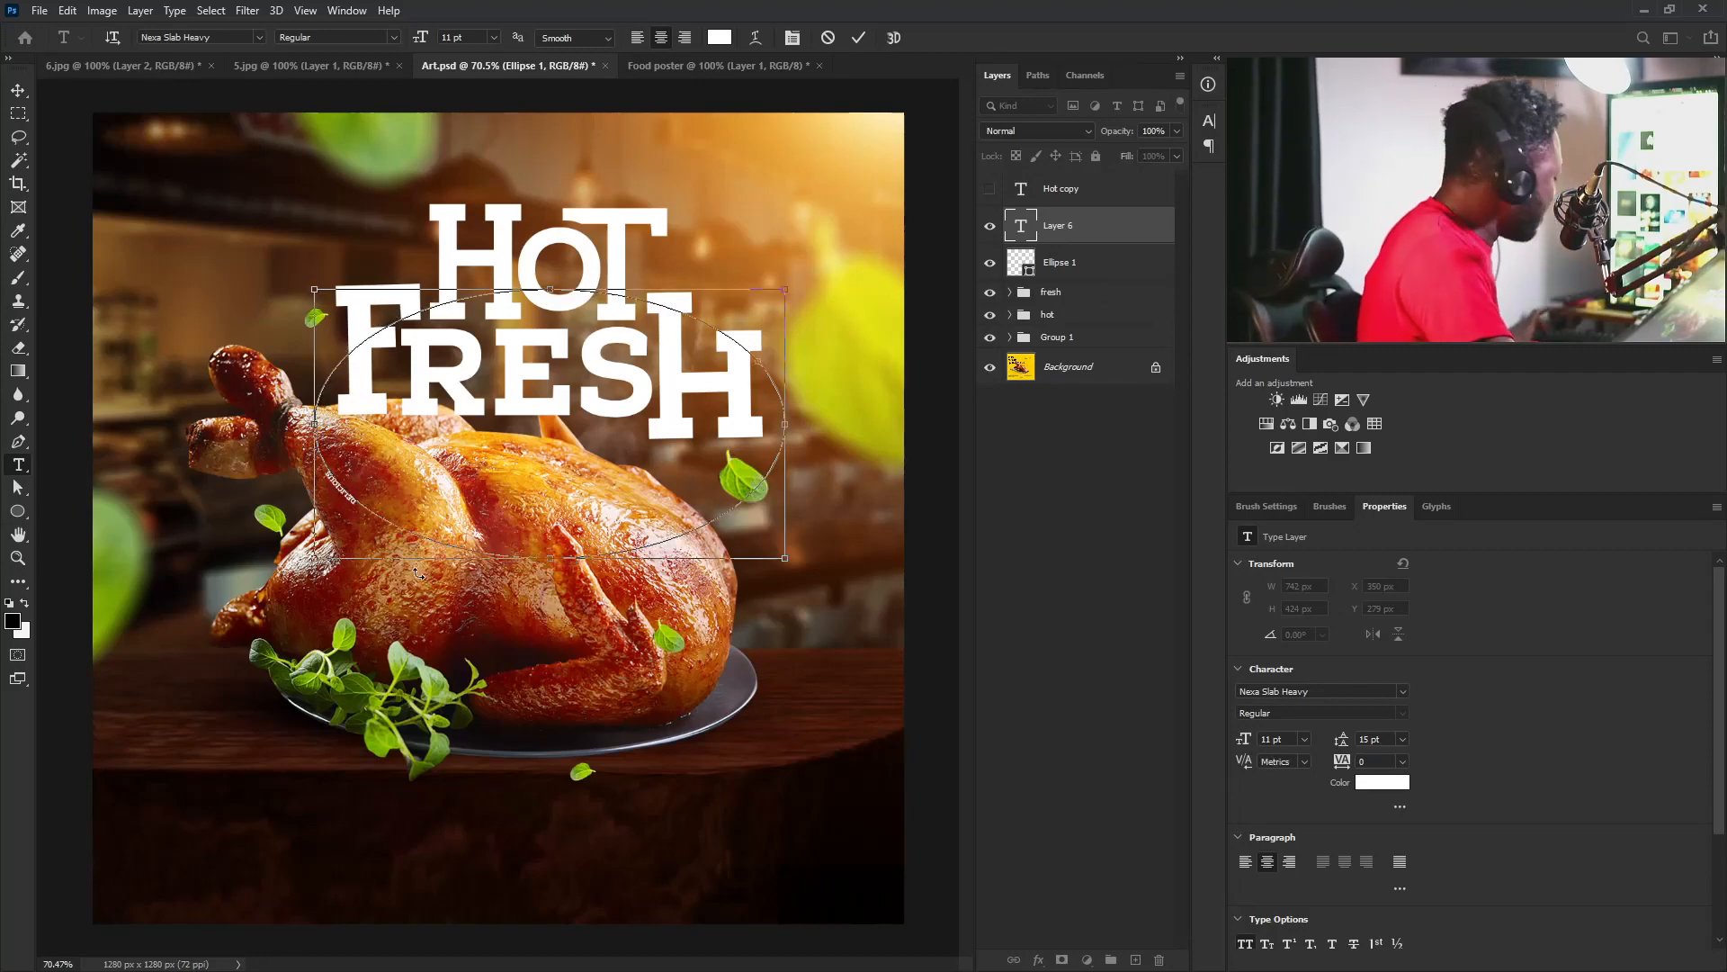
Try the DELICIOUS text at 36 pt, and enlarge it to 72 pt.
{"action": "key", "text": "ctrl+a"}
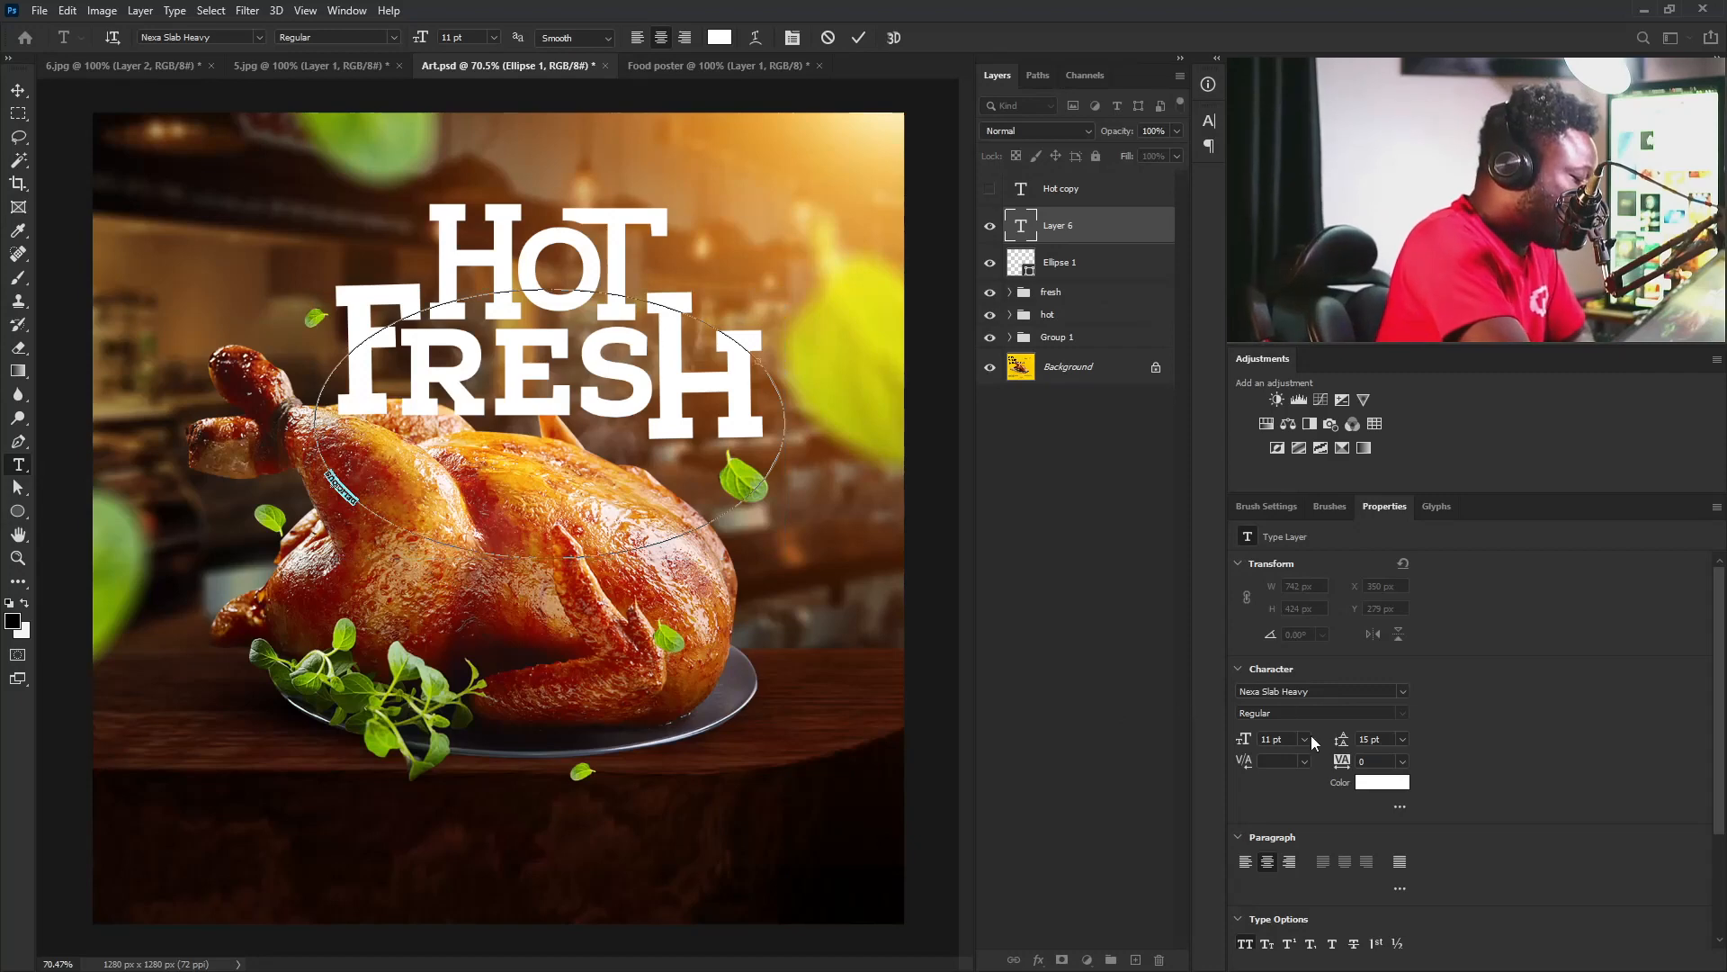
{"action": "left_click", "coordinate": [1306, 738]}
{"action": "left_click", "coordinate": [1302, 918]}
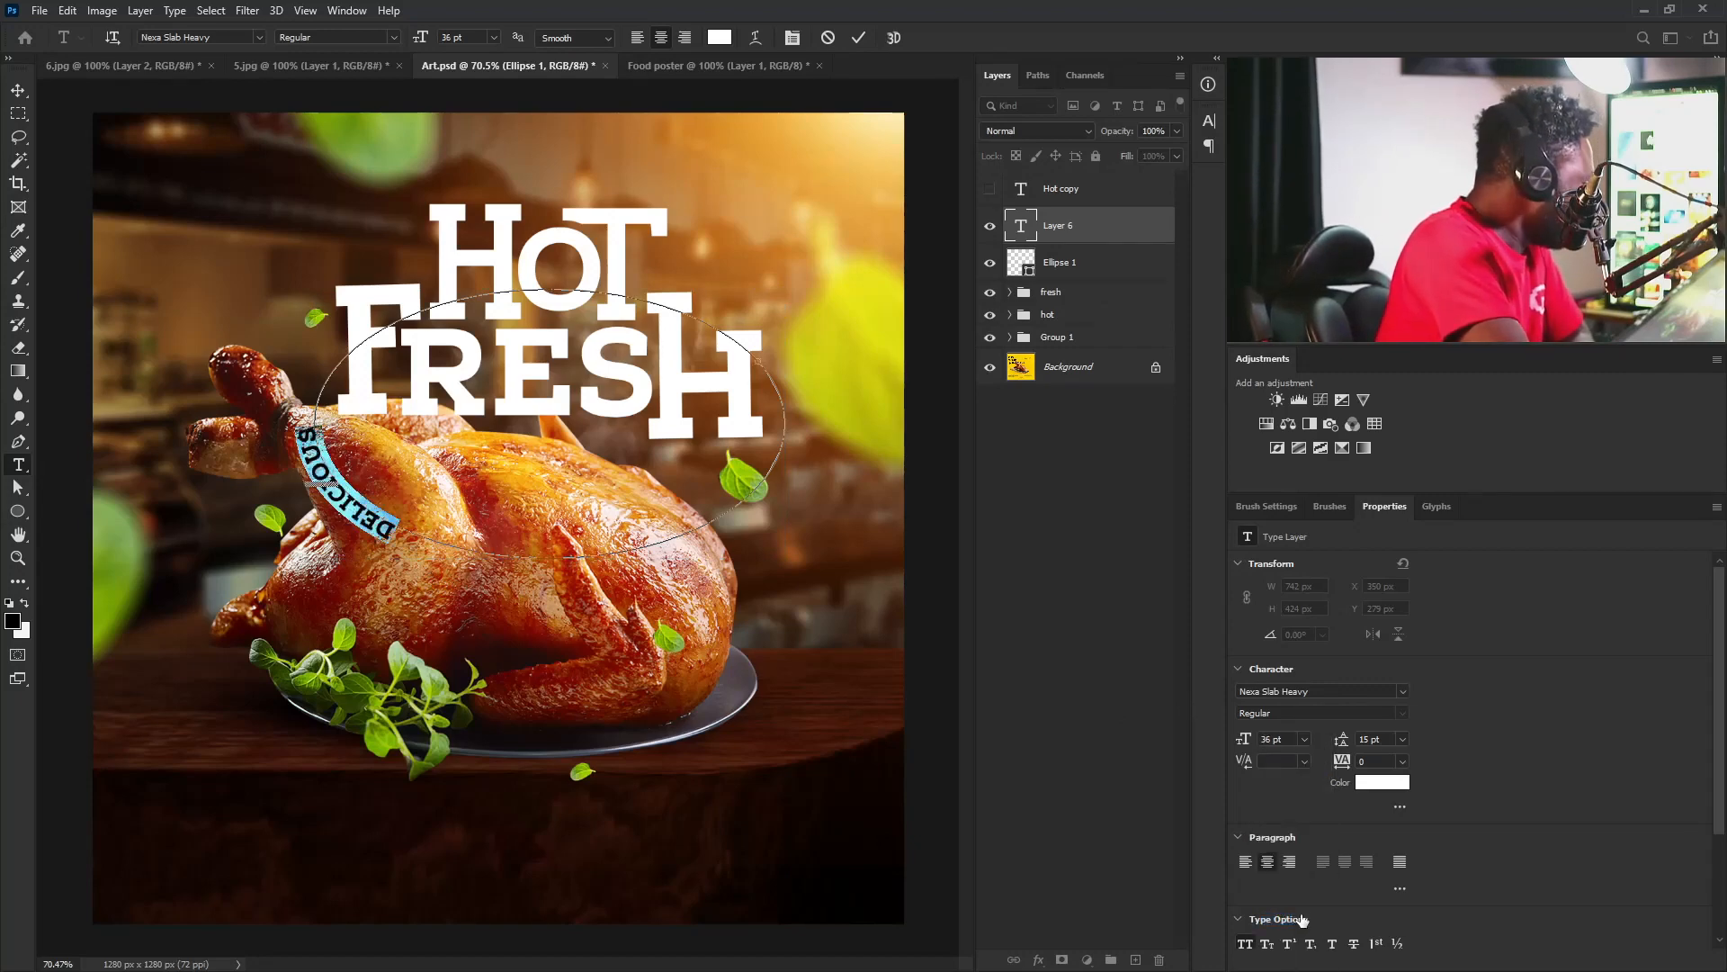
{"action": "left_click", "coordinate": [1305, 740]}
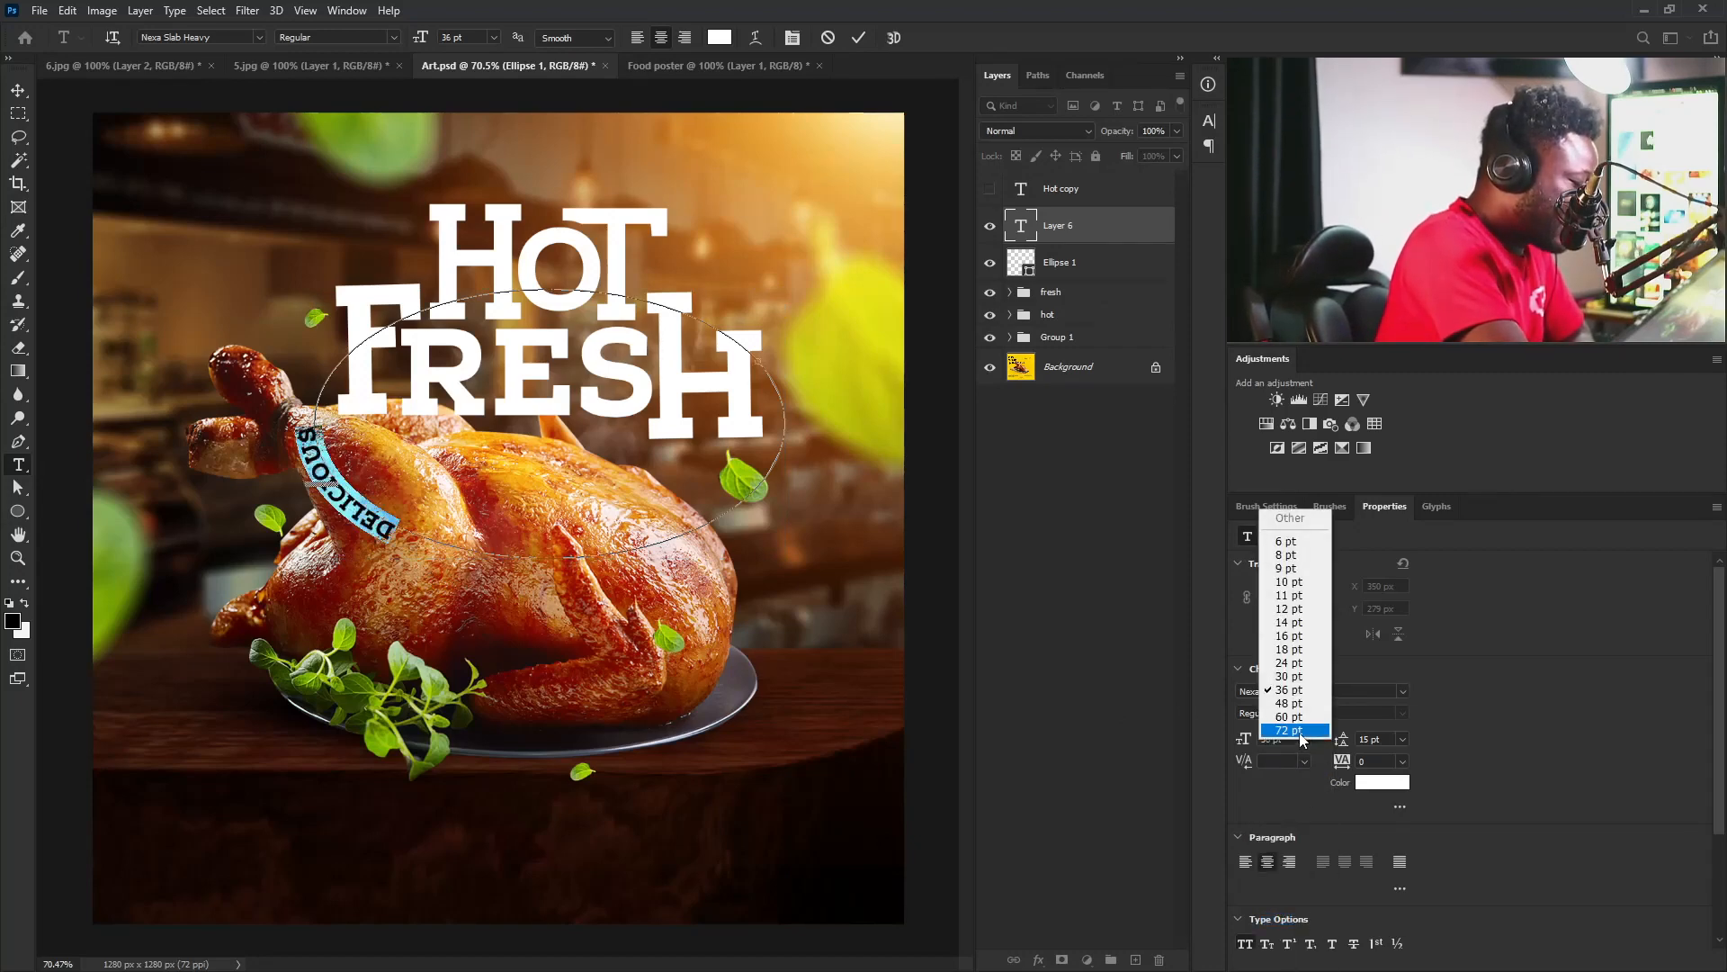
{"action": "left_click", "coordinate": [1299, 732]}
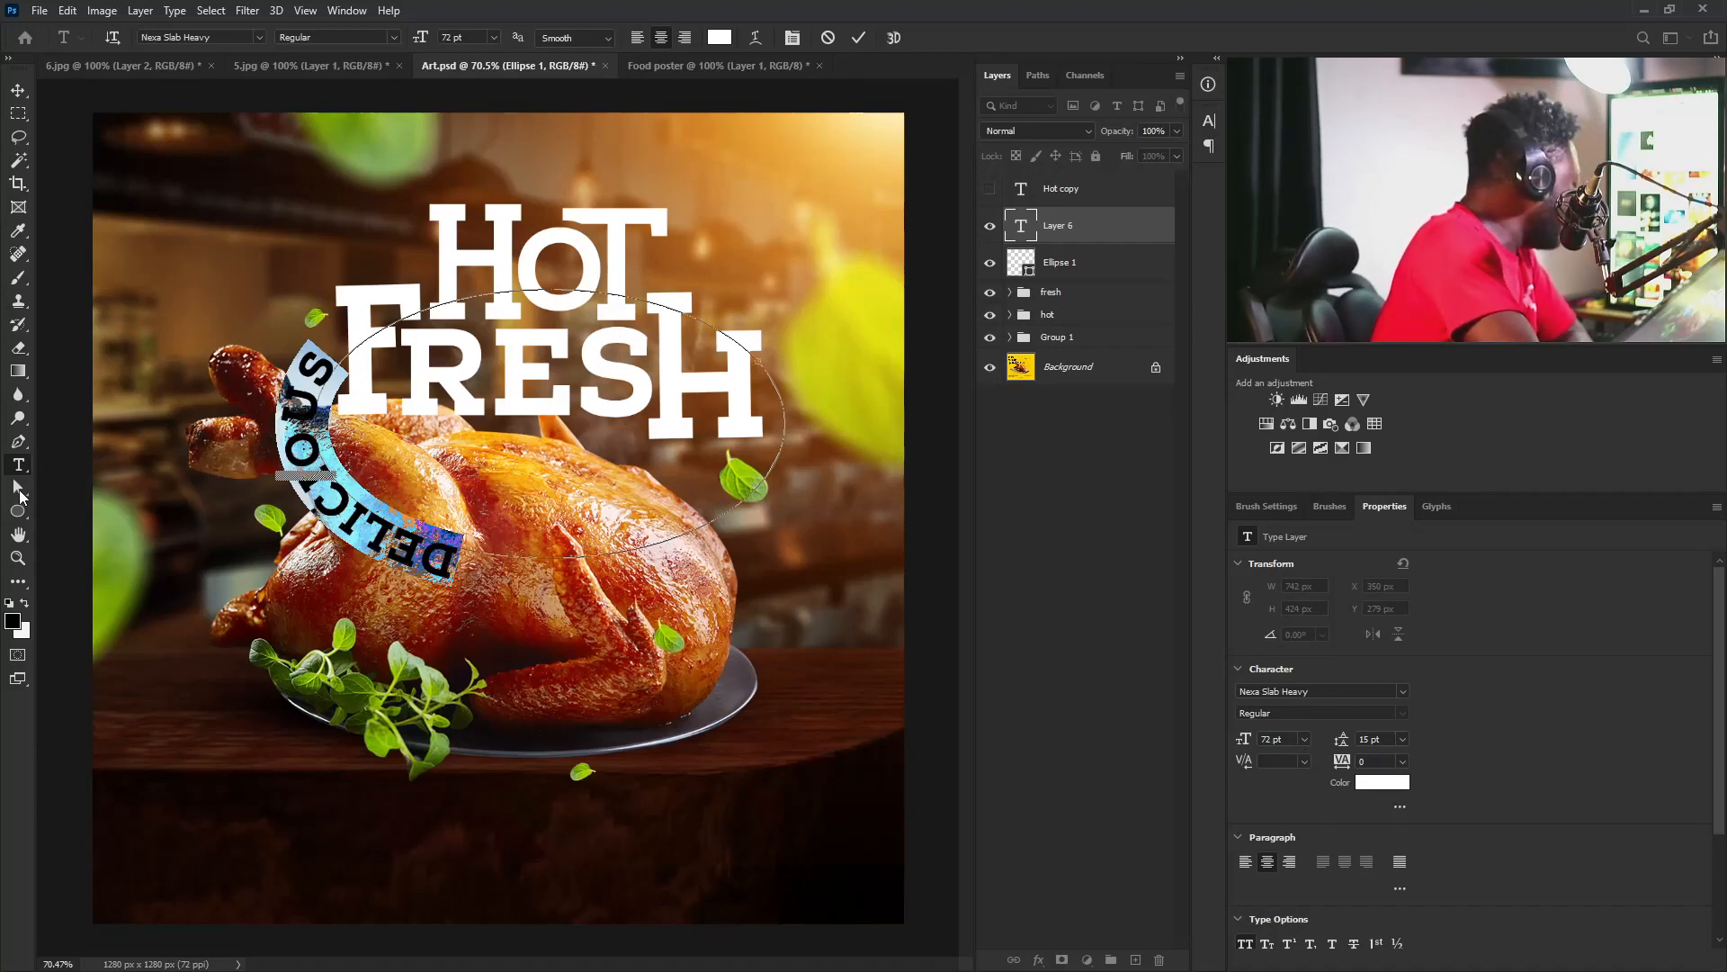
Slide the DELICIOUS text along the ellipse path to centre it on the inside of the lower curve.
{"action": "left_click_drag", "start_coordinate": [18, 489], "coordinate": [104, 494]}
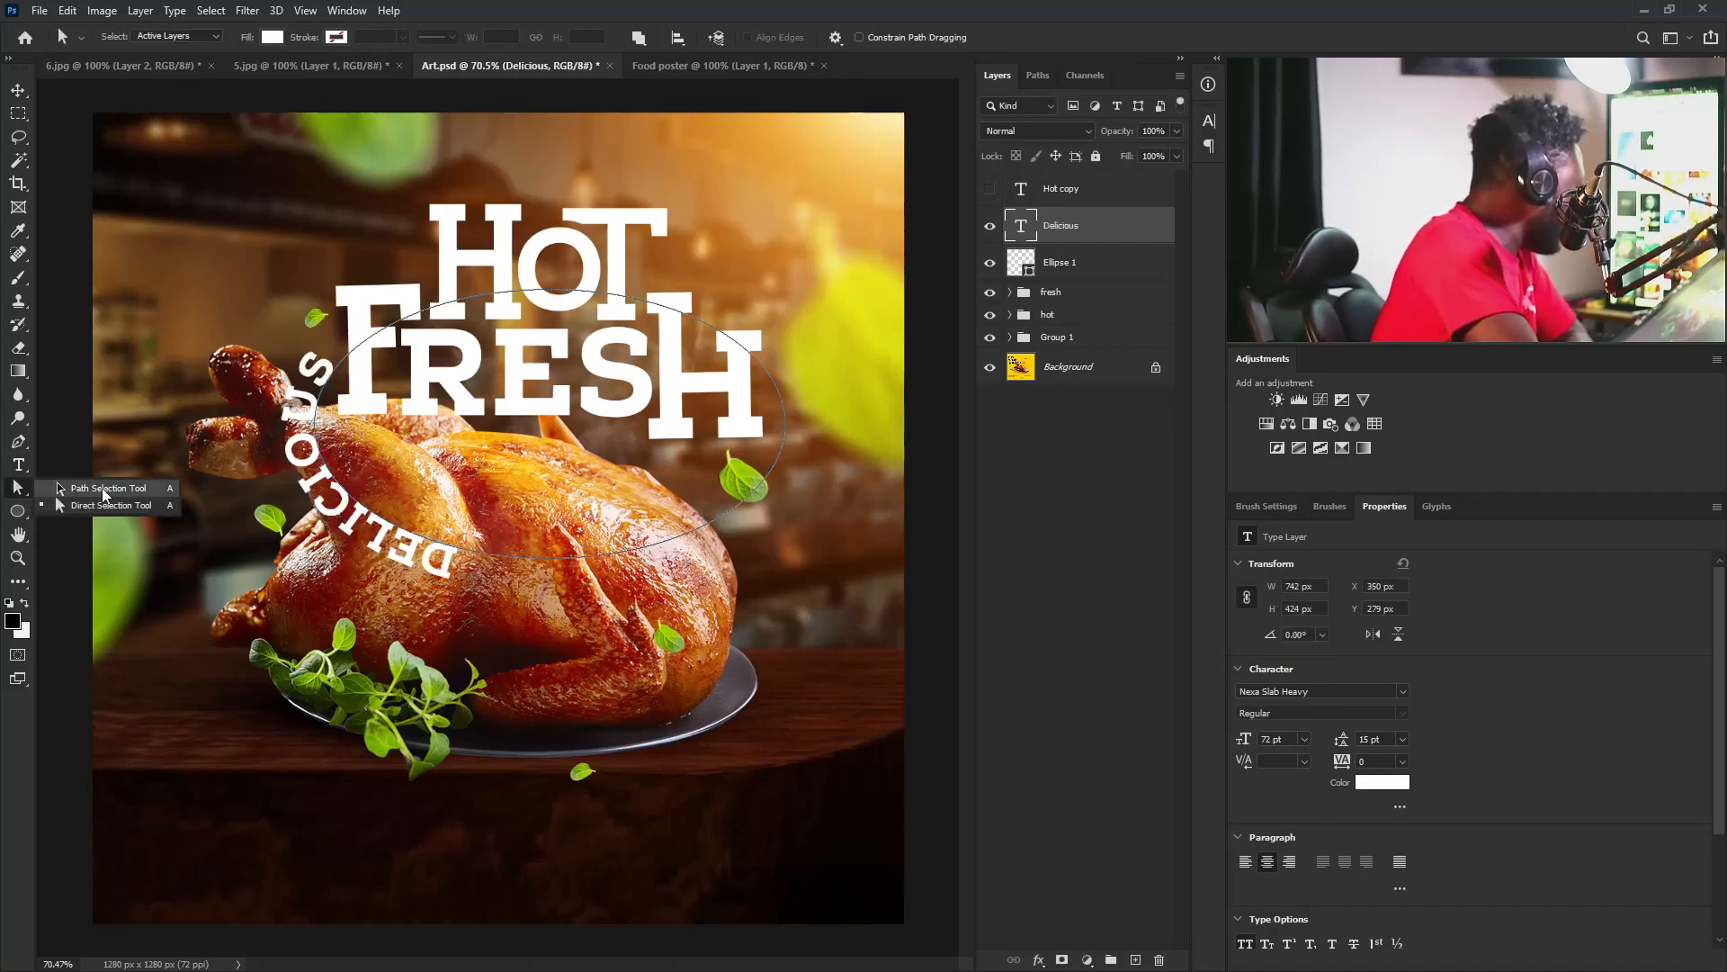
{"action": "left_click", "coordinate": [107, 506]}
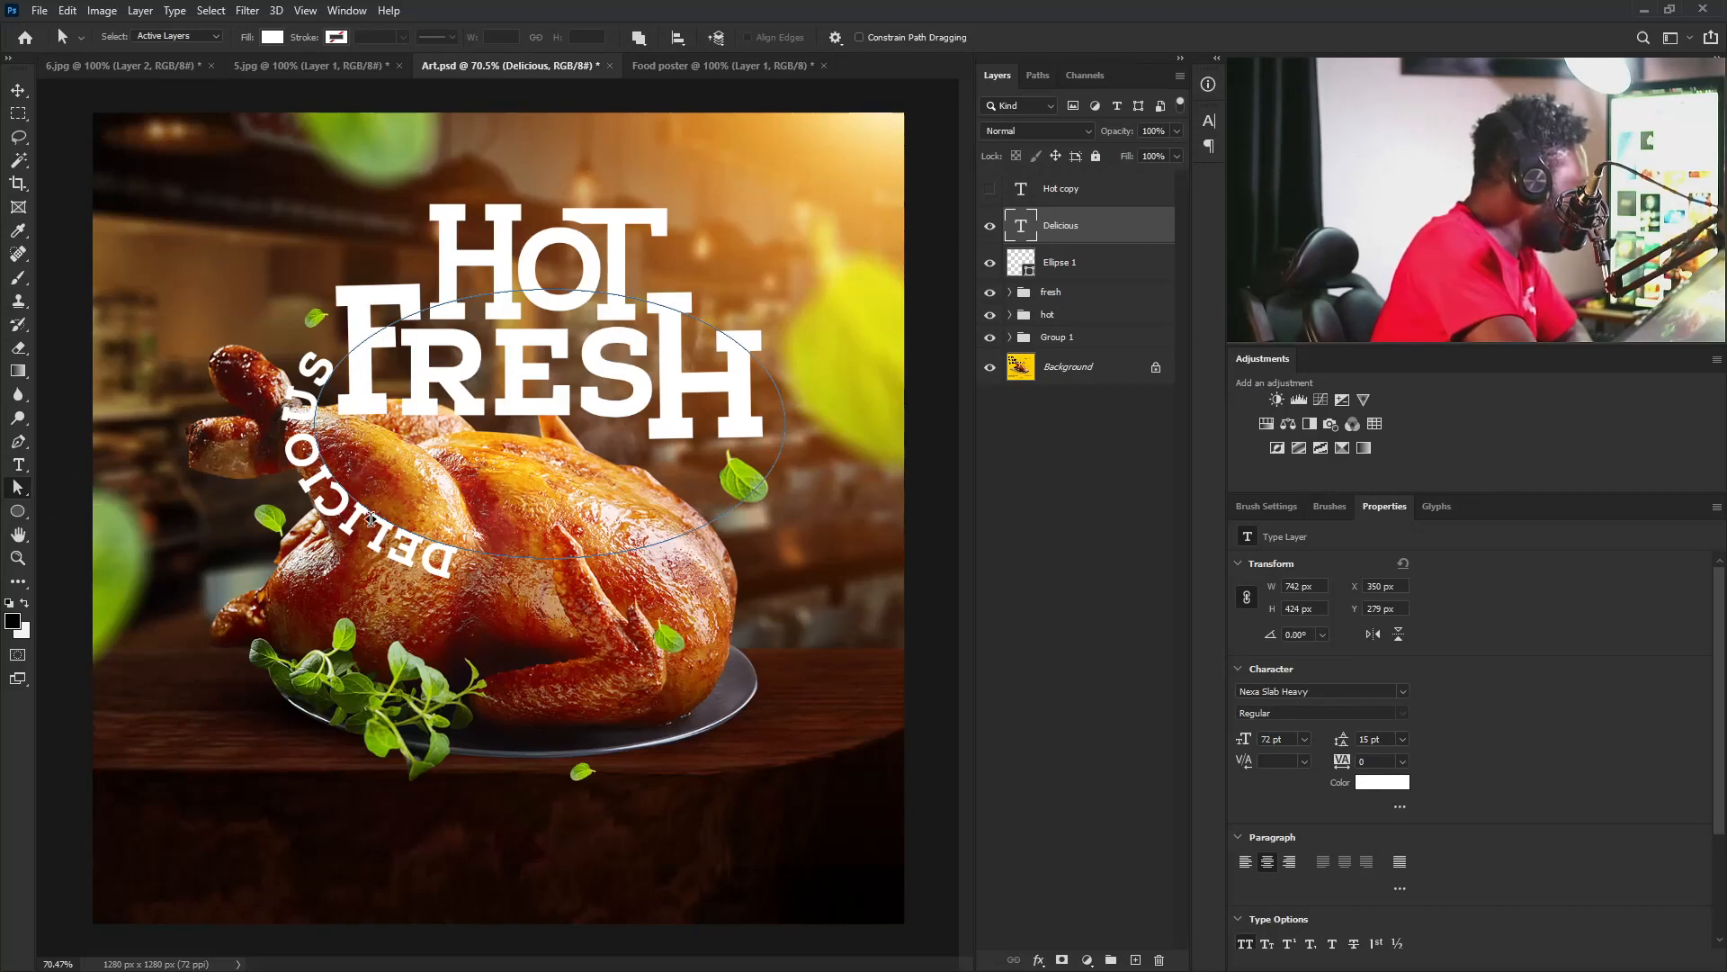
{"action": "left_click_drag", "start_coordinate": [375, 524], "coordinate": [560, 524]}
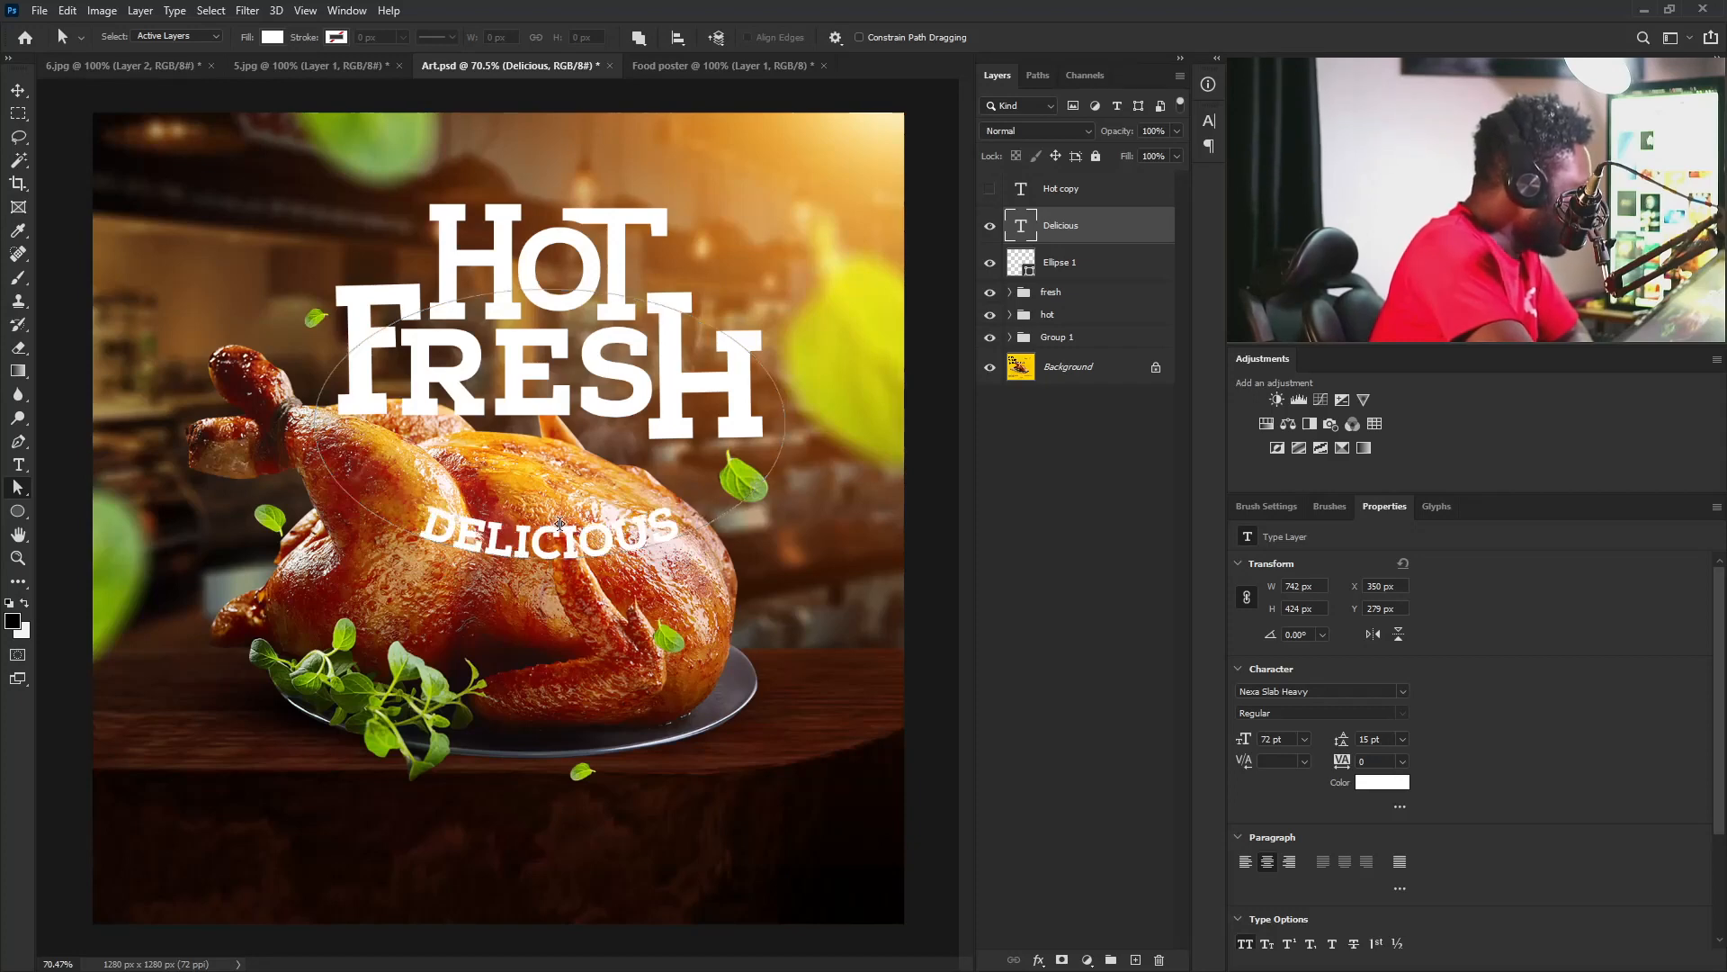
Set the size of the whole DELICIOUS text to 92 pt.
{"action": "left_click", "coordinate": [19, 463]}
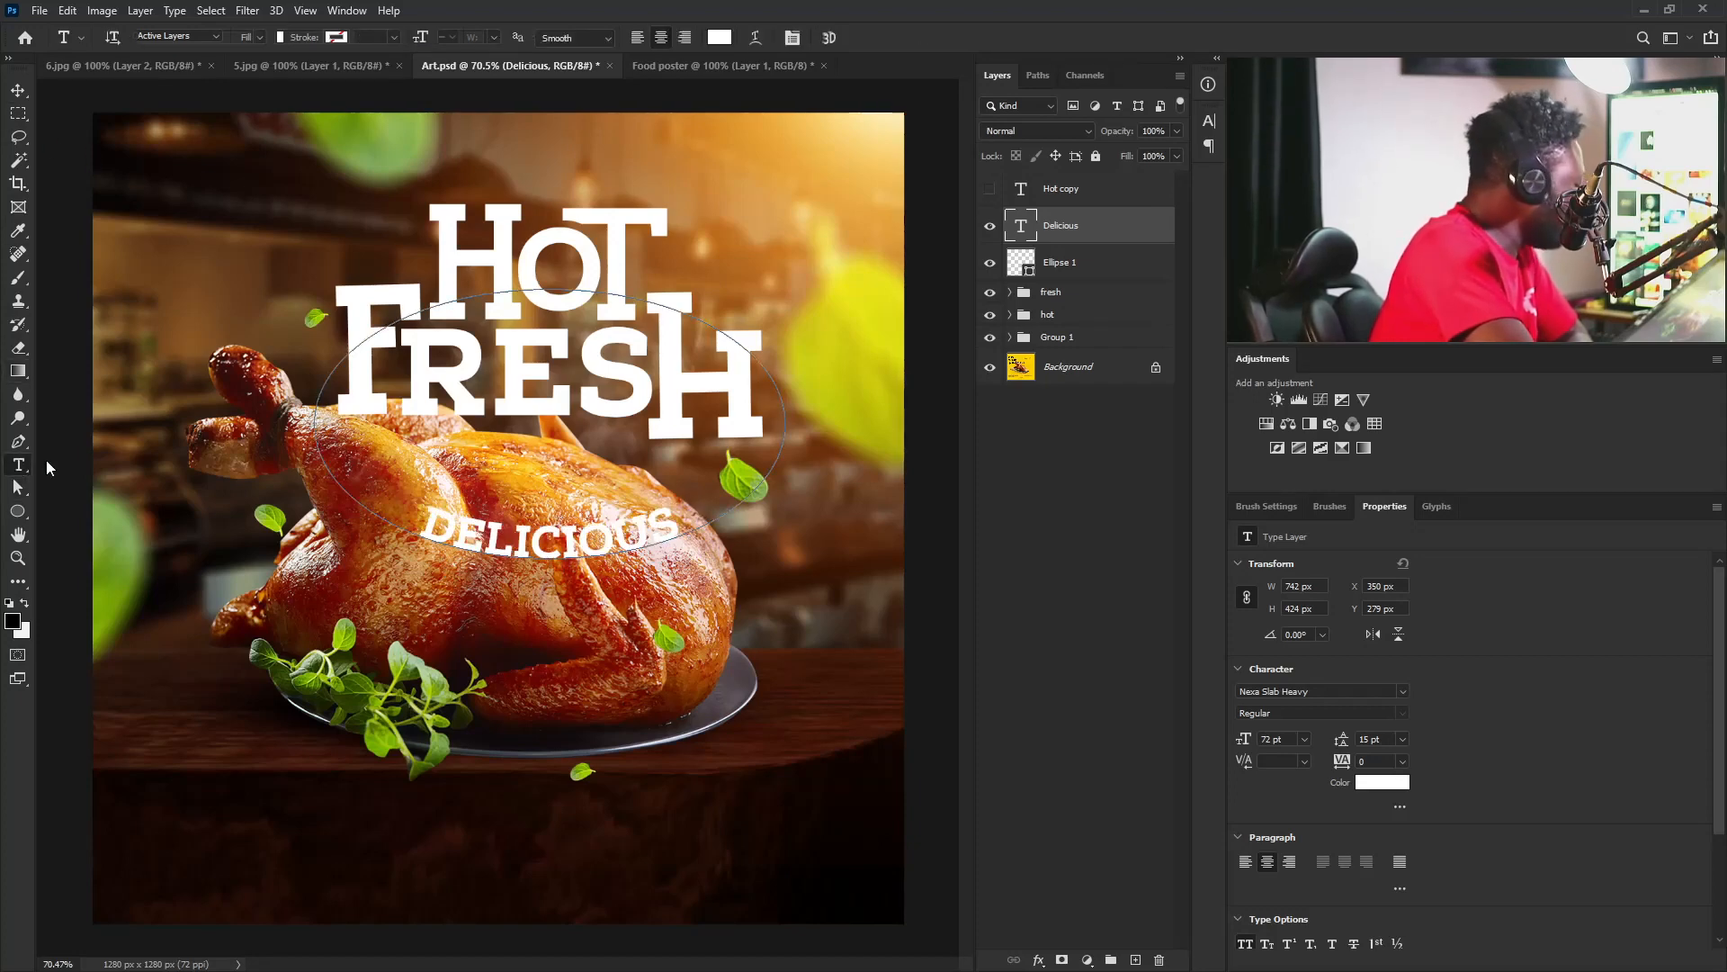
{"action": "left_click", "coordinate": [614, 538]}
{"action": "key", "text": "ctrl+a"}
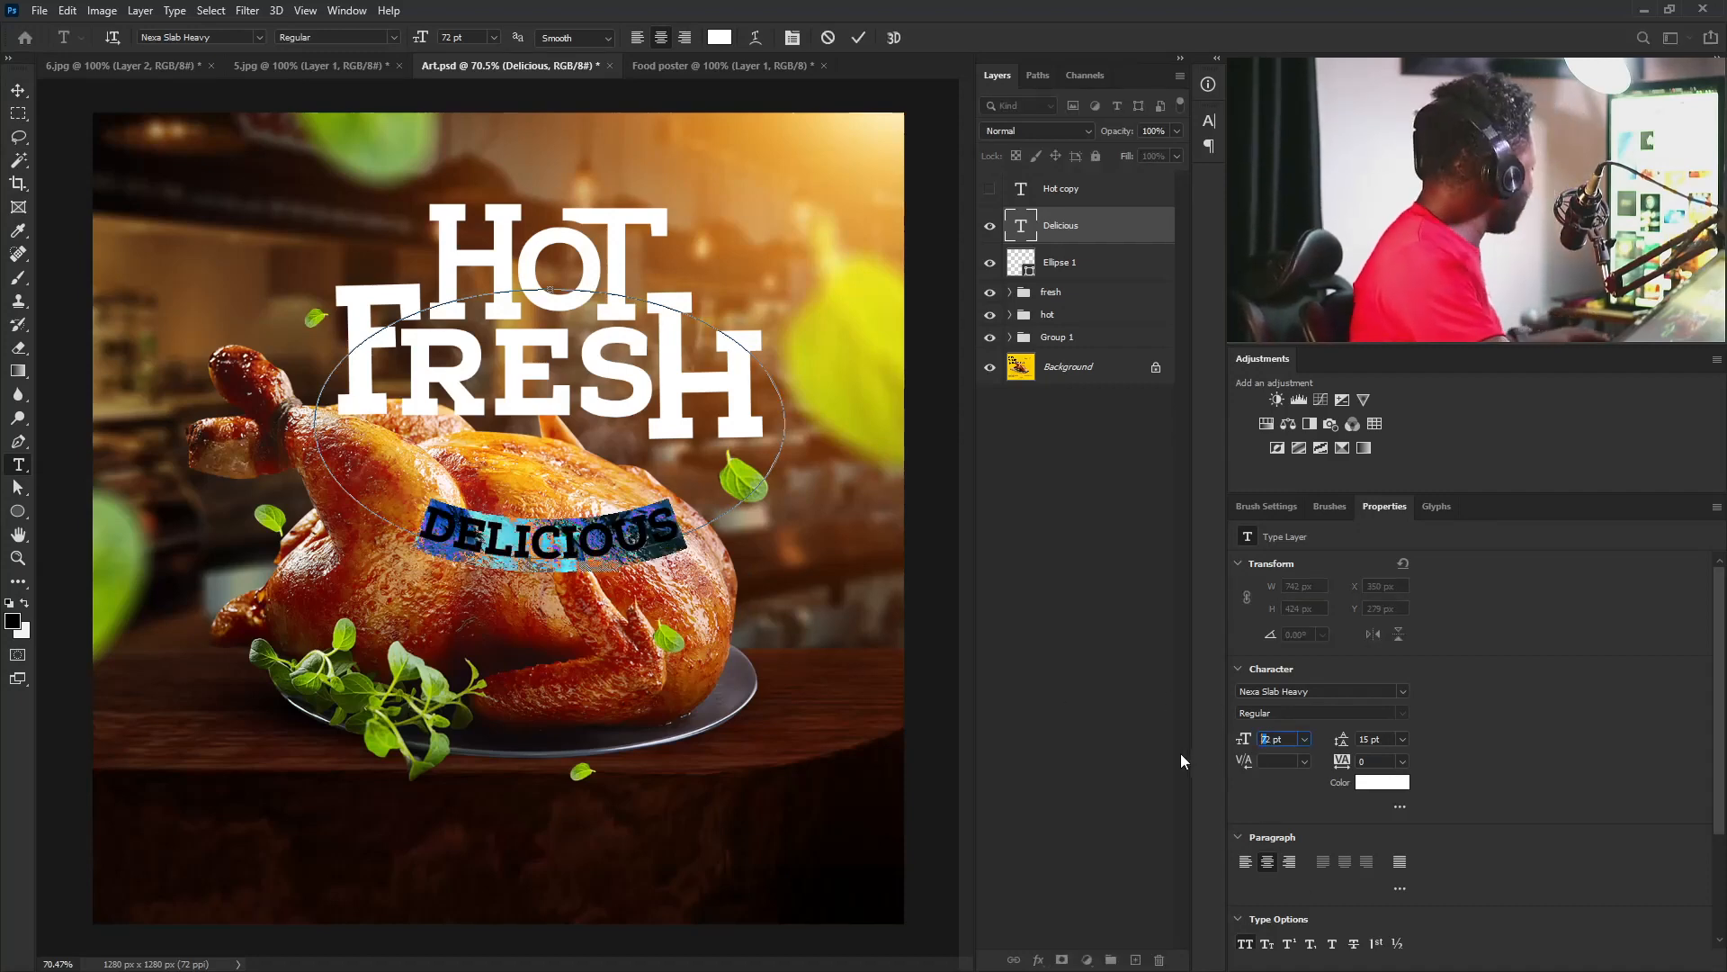
{"action": "type", "text": "9"}
{"action": "key", "text": "Return"}
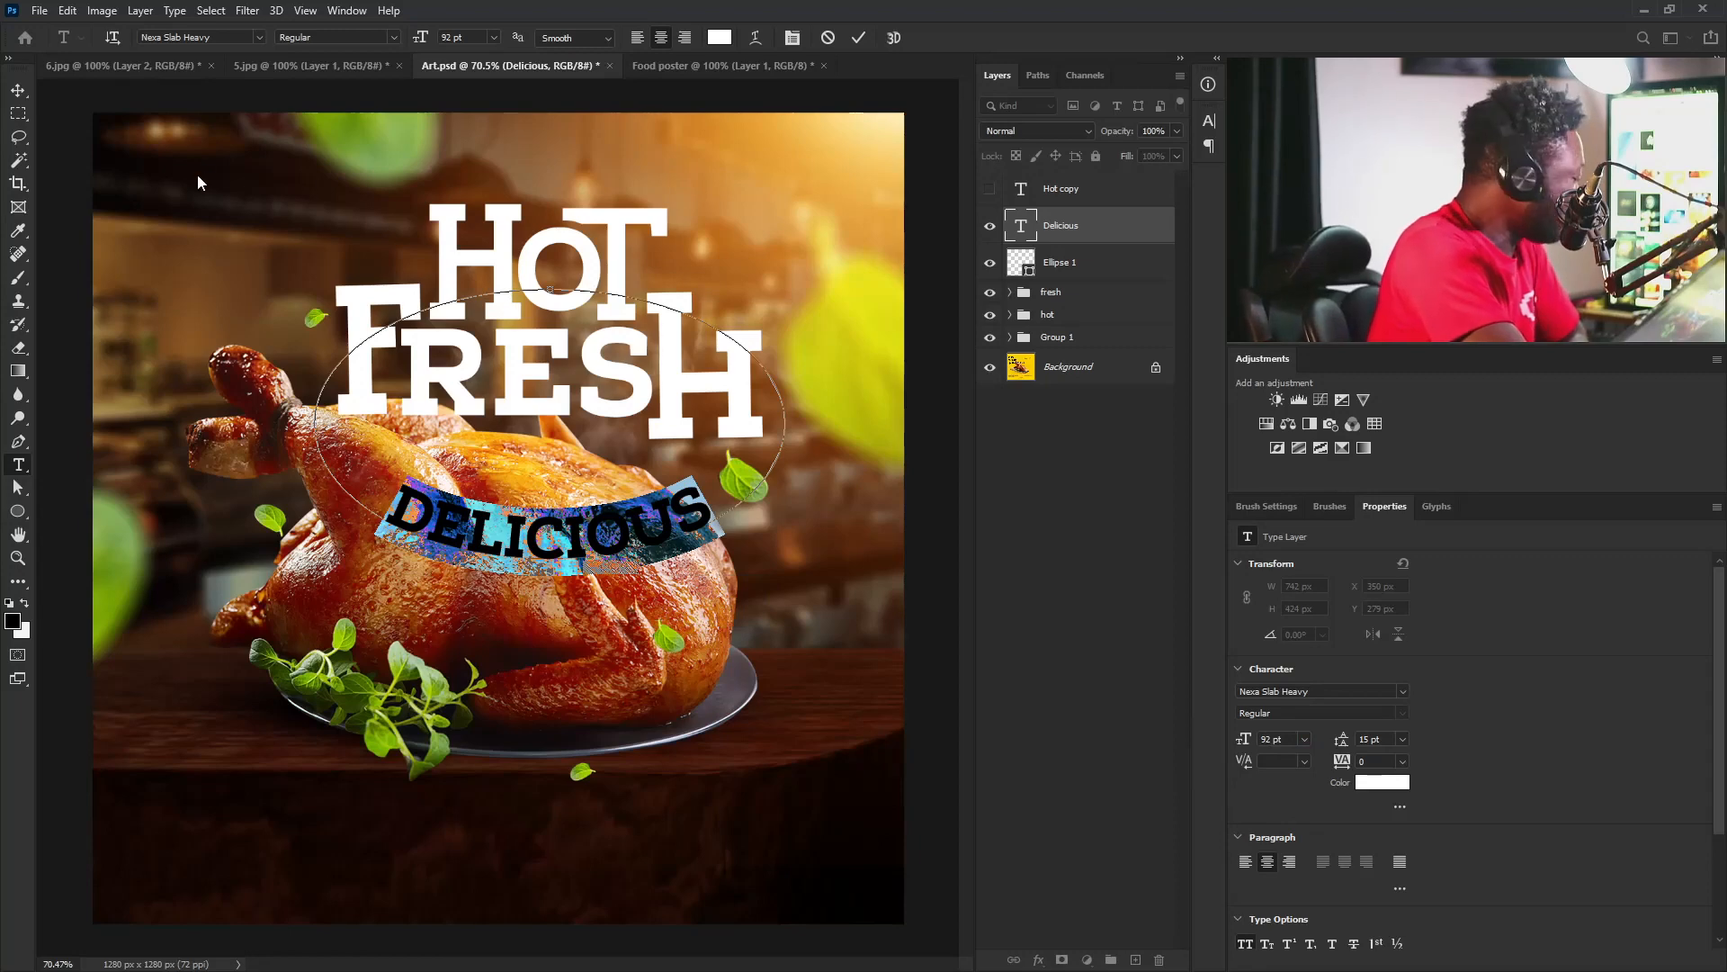
Hide the Ellipse 1 layer and move the curved DELICIOUS text up to sit just beneath FRESH.
{"action": "left_click", "coordinate": [18, 92]}
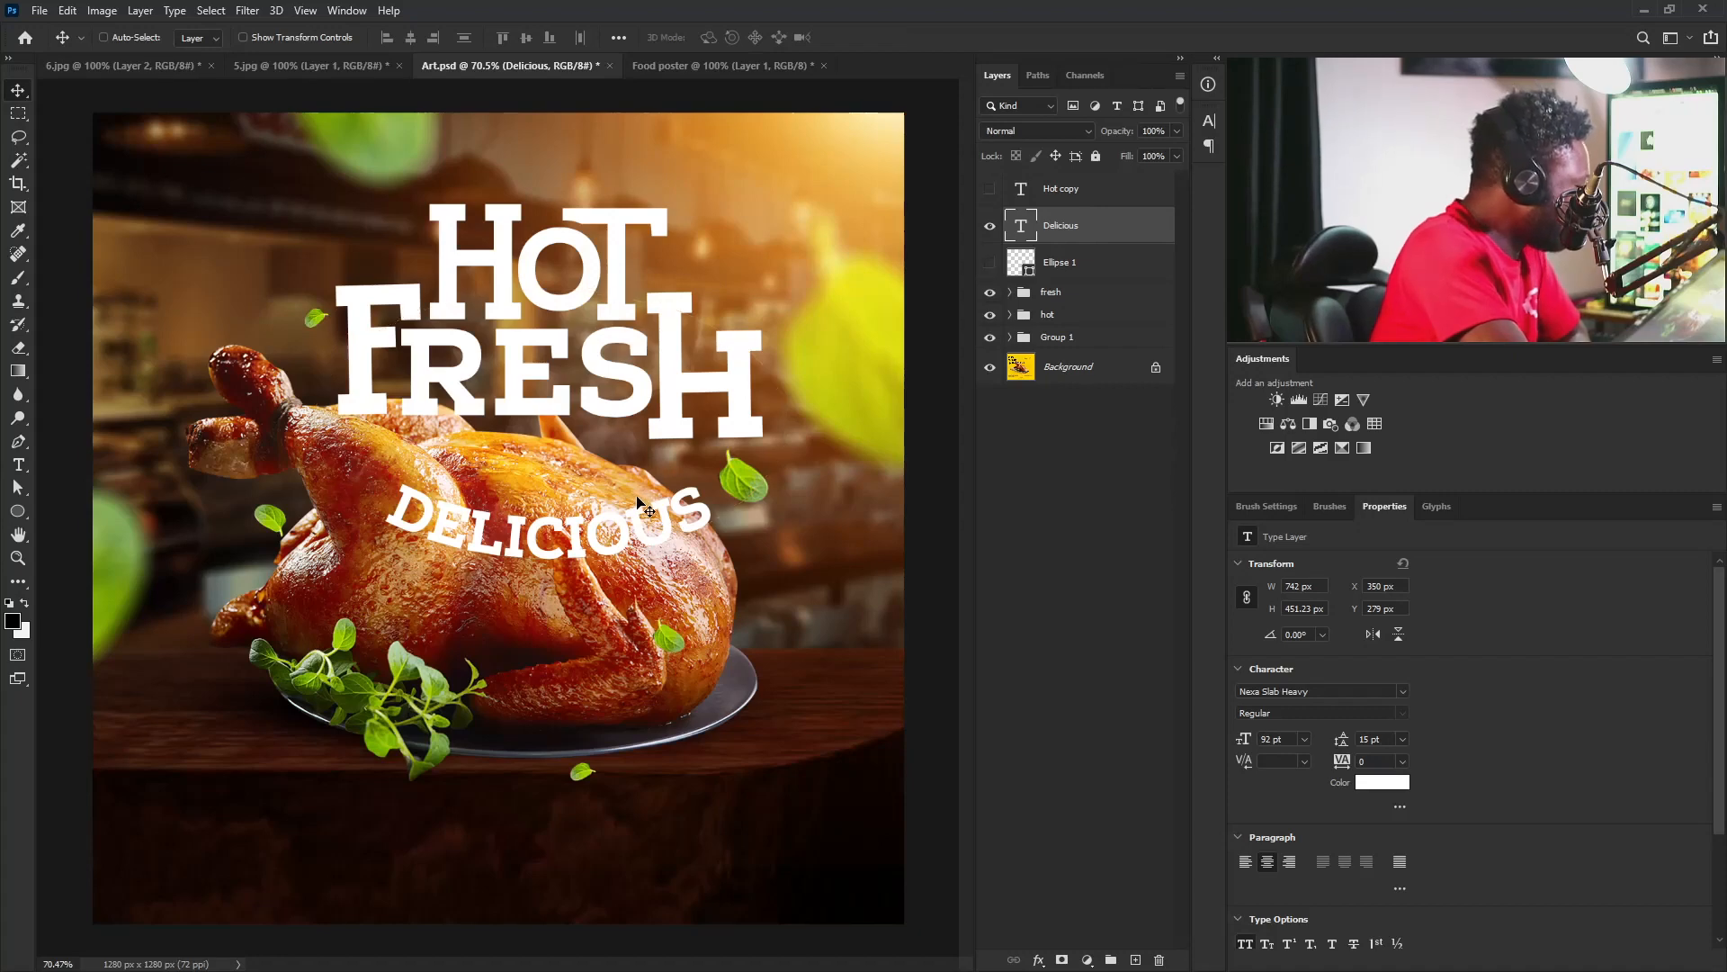
{"action": "left_click_drag", "start_coordinate": [630, 520], "coordinate": [621, 474]}
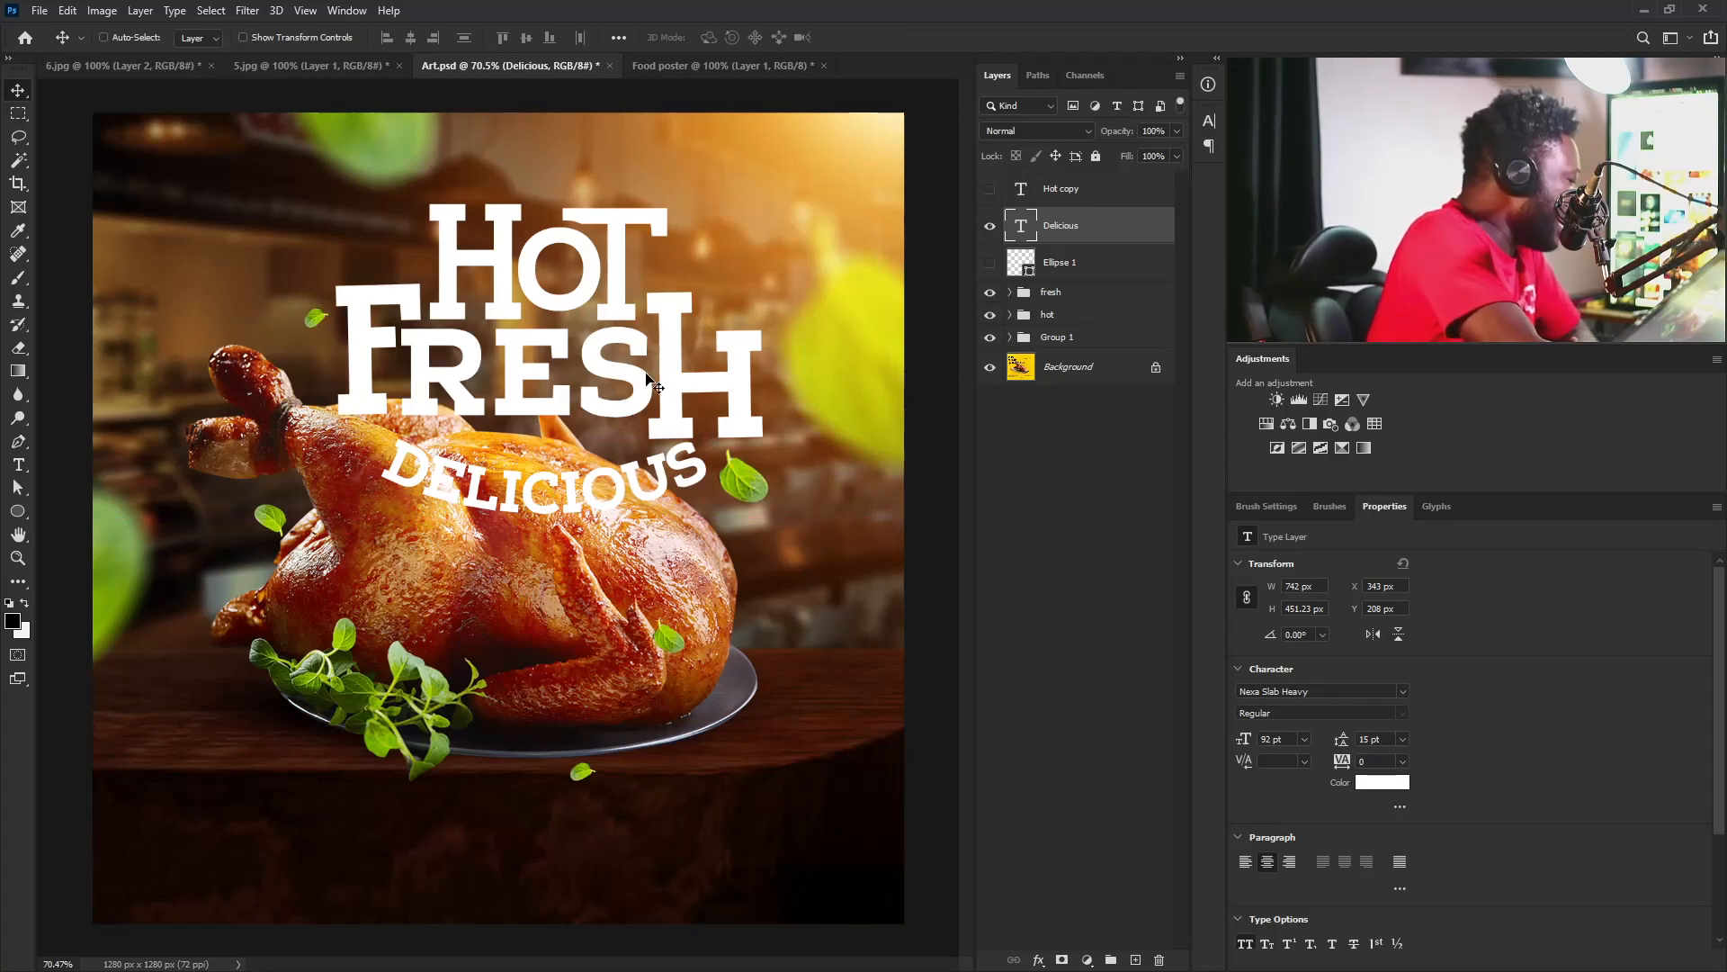
Nudge the DELICIOUS text up closer to FRESH, and group its layer with the fresh and hot groups, leaving out Ellipse 1.
{"action": "left_click_drag", "start_coordinate": [552, 493], "coordinate": [547, 481]}
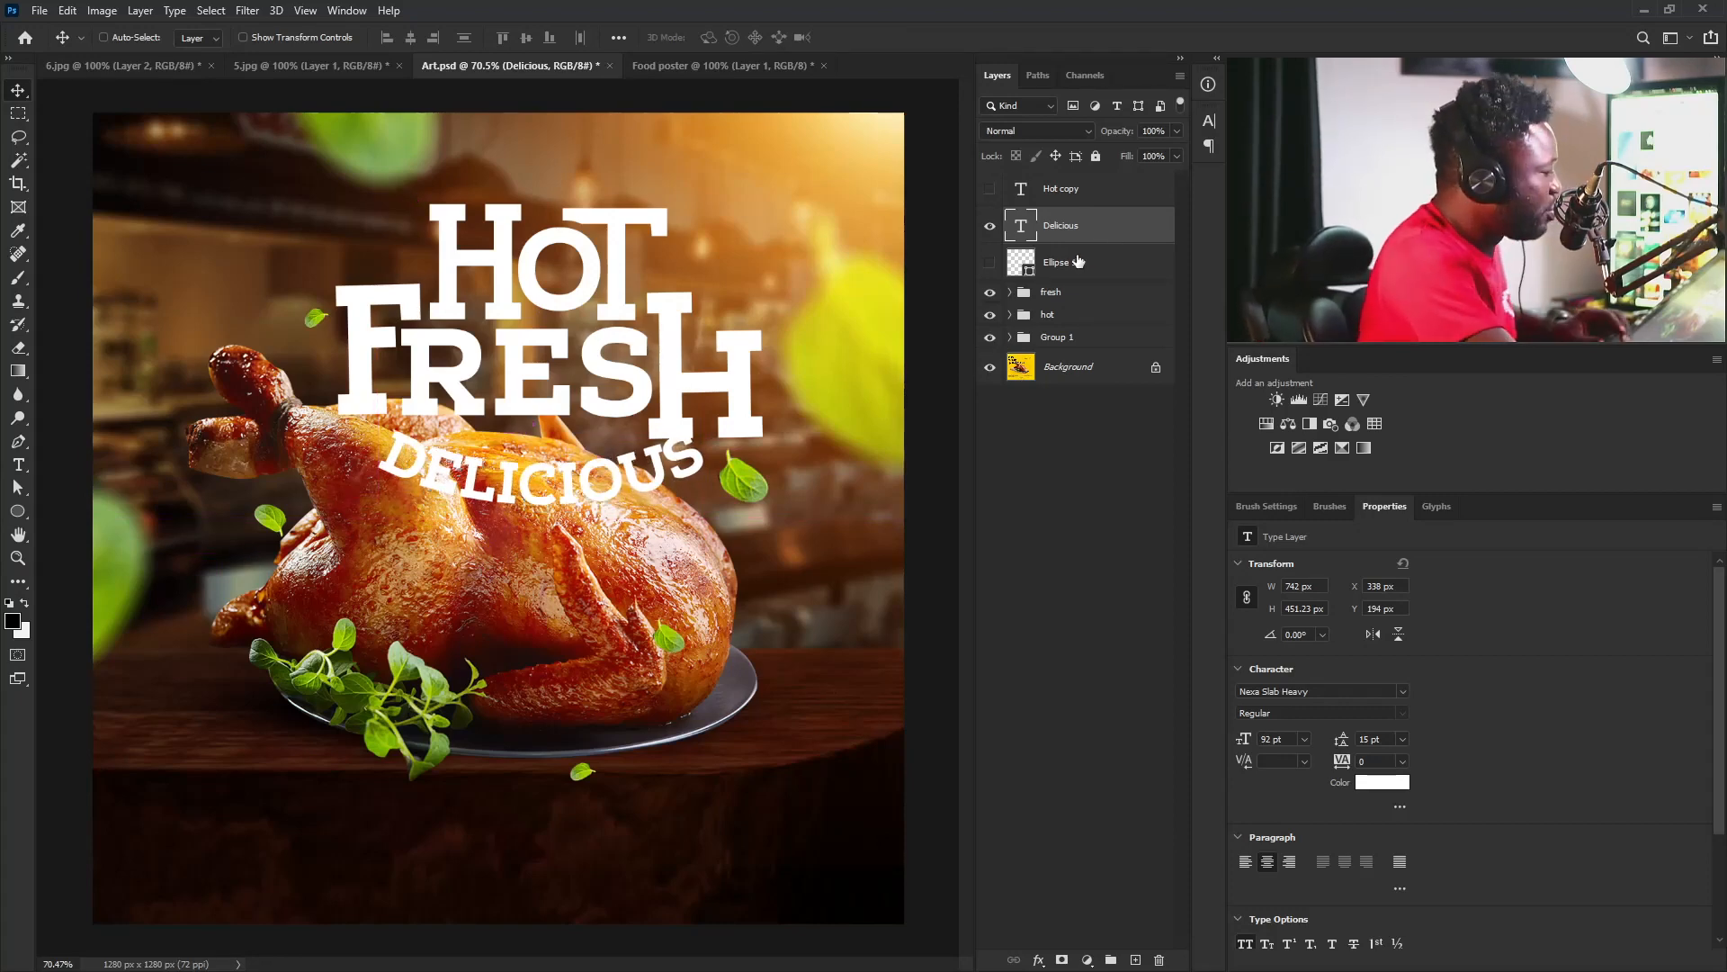
{"action": "left_click", "coordinate": [1052, 314], "text": "shift"}
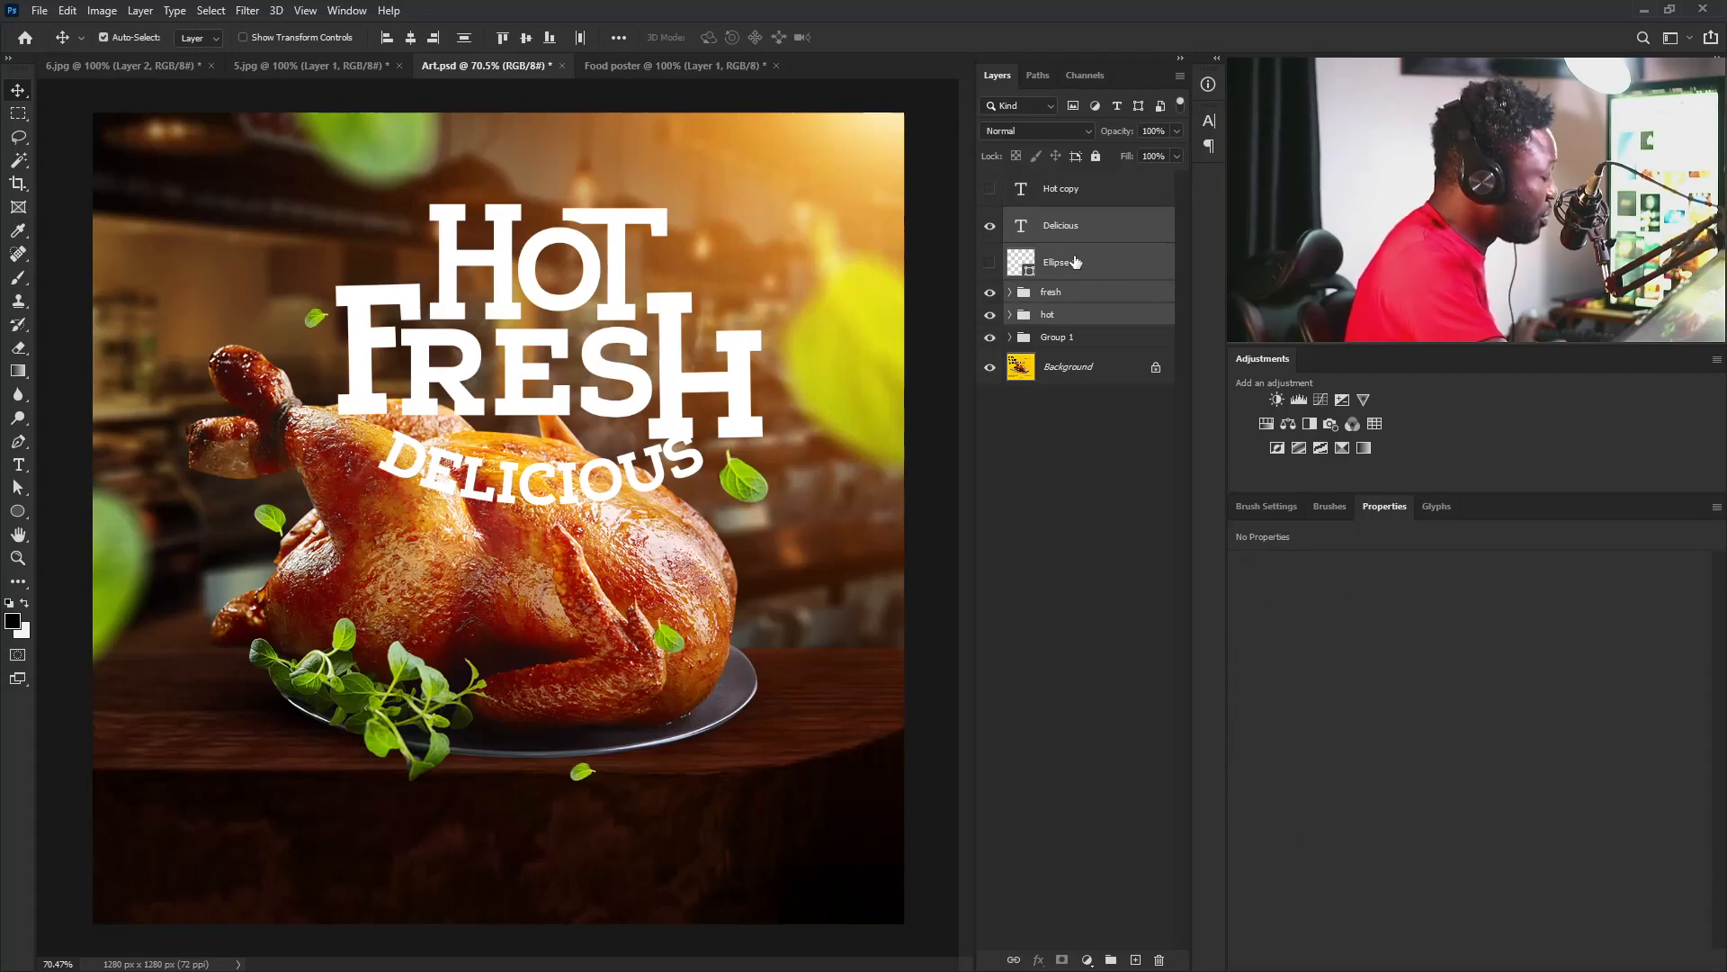
{"action": "left_click", "coordinate": [1076, 270], "text": "ctrl"}
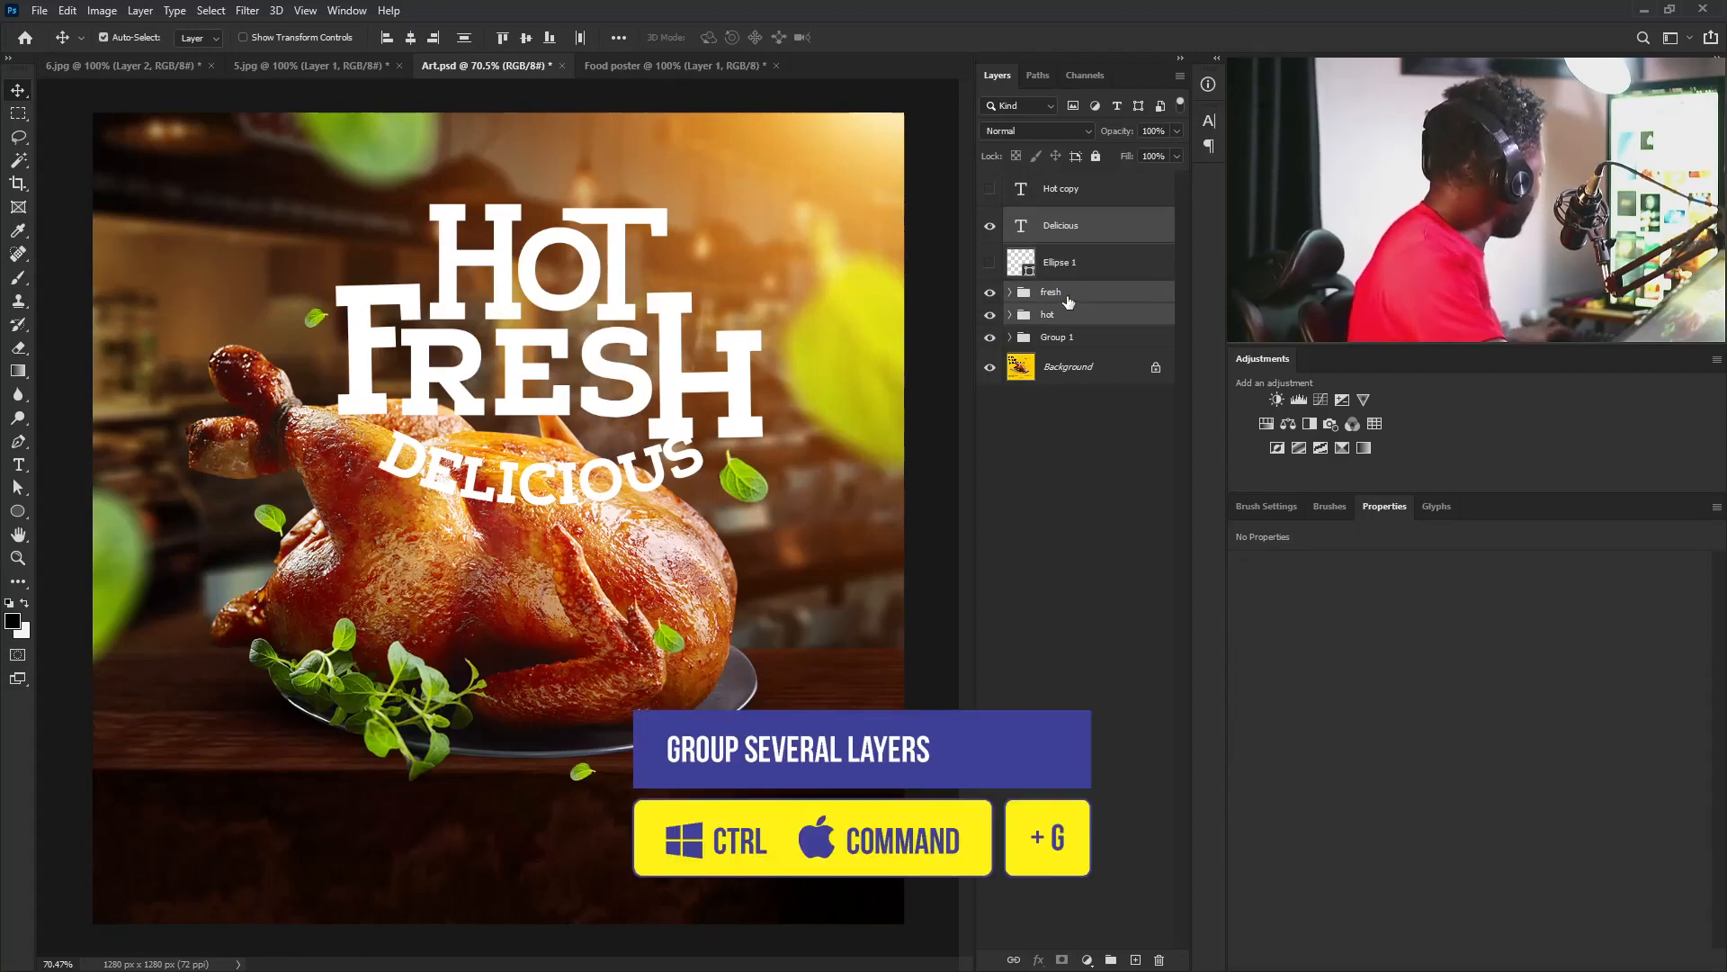
{"action": "key", "text": "ctrl+g"}
{"action": "left_click", "coordinate": [991, 218]}
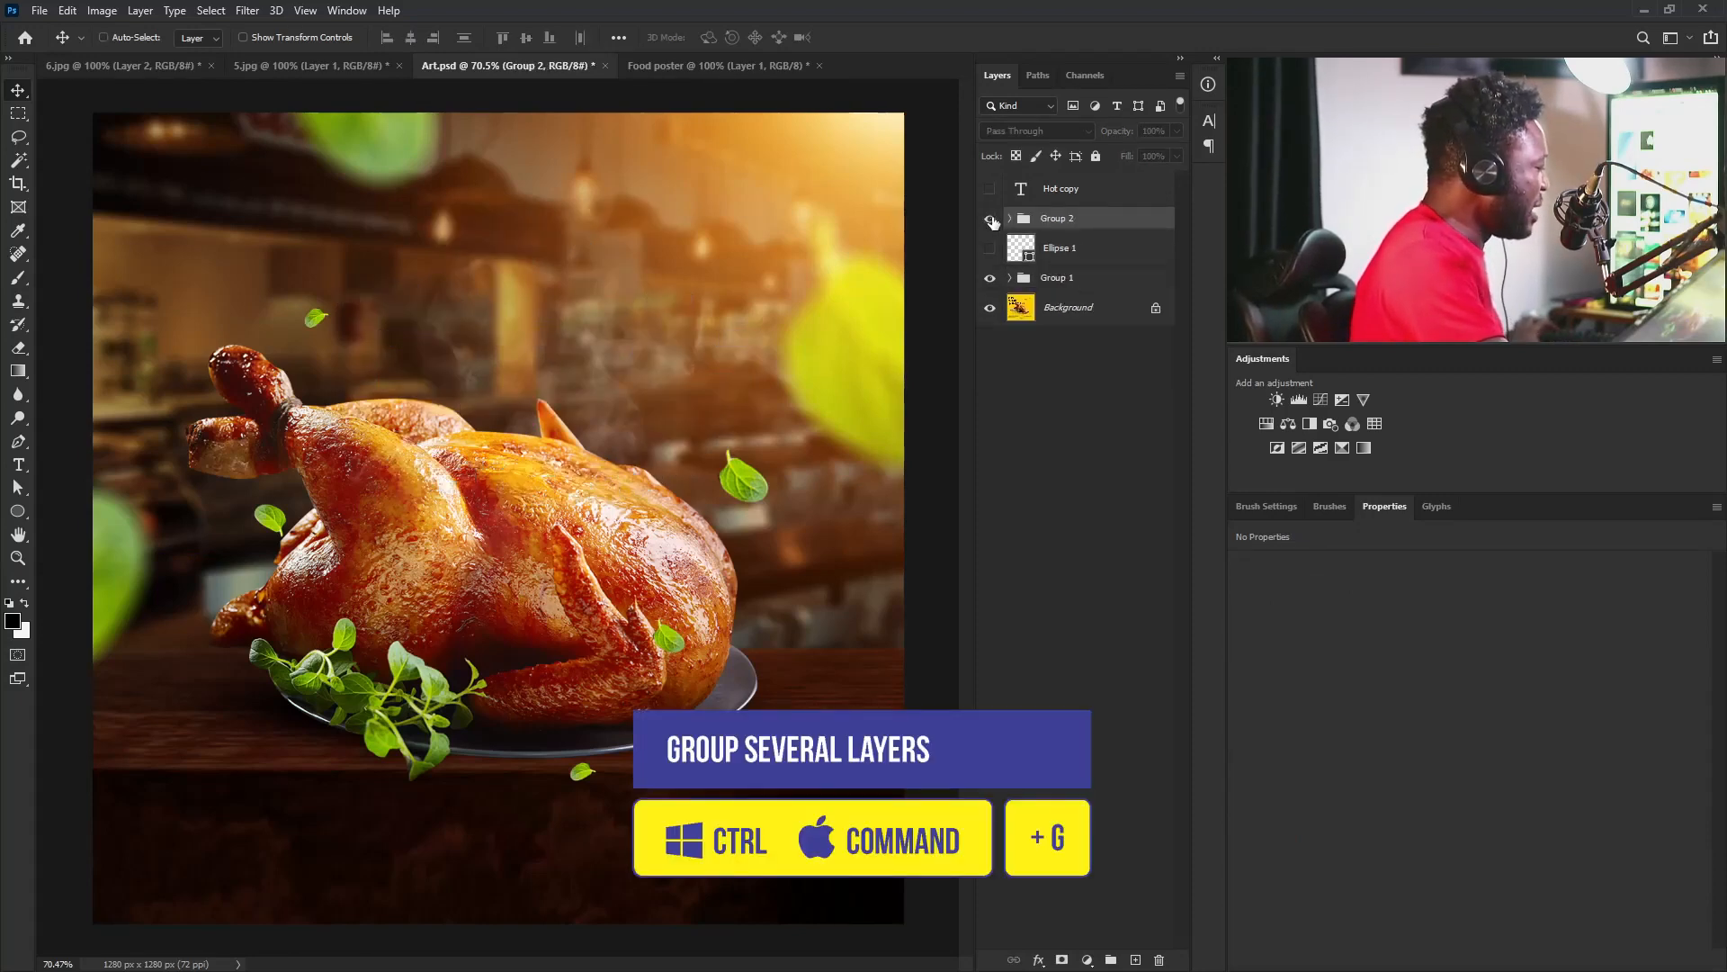
{"action": "left_click", "coordinate": [991, 219]}
Scale the whole lettering group down to about 70.6% and position it in the space above the chicken.
{"action": "key", "text": "ctrl+t"}
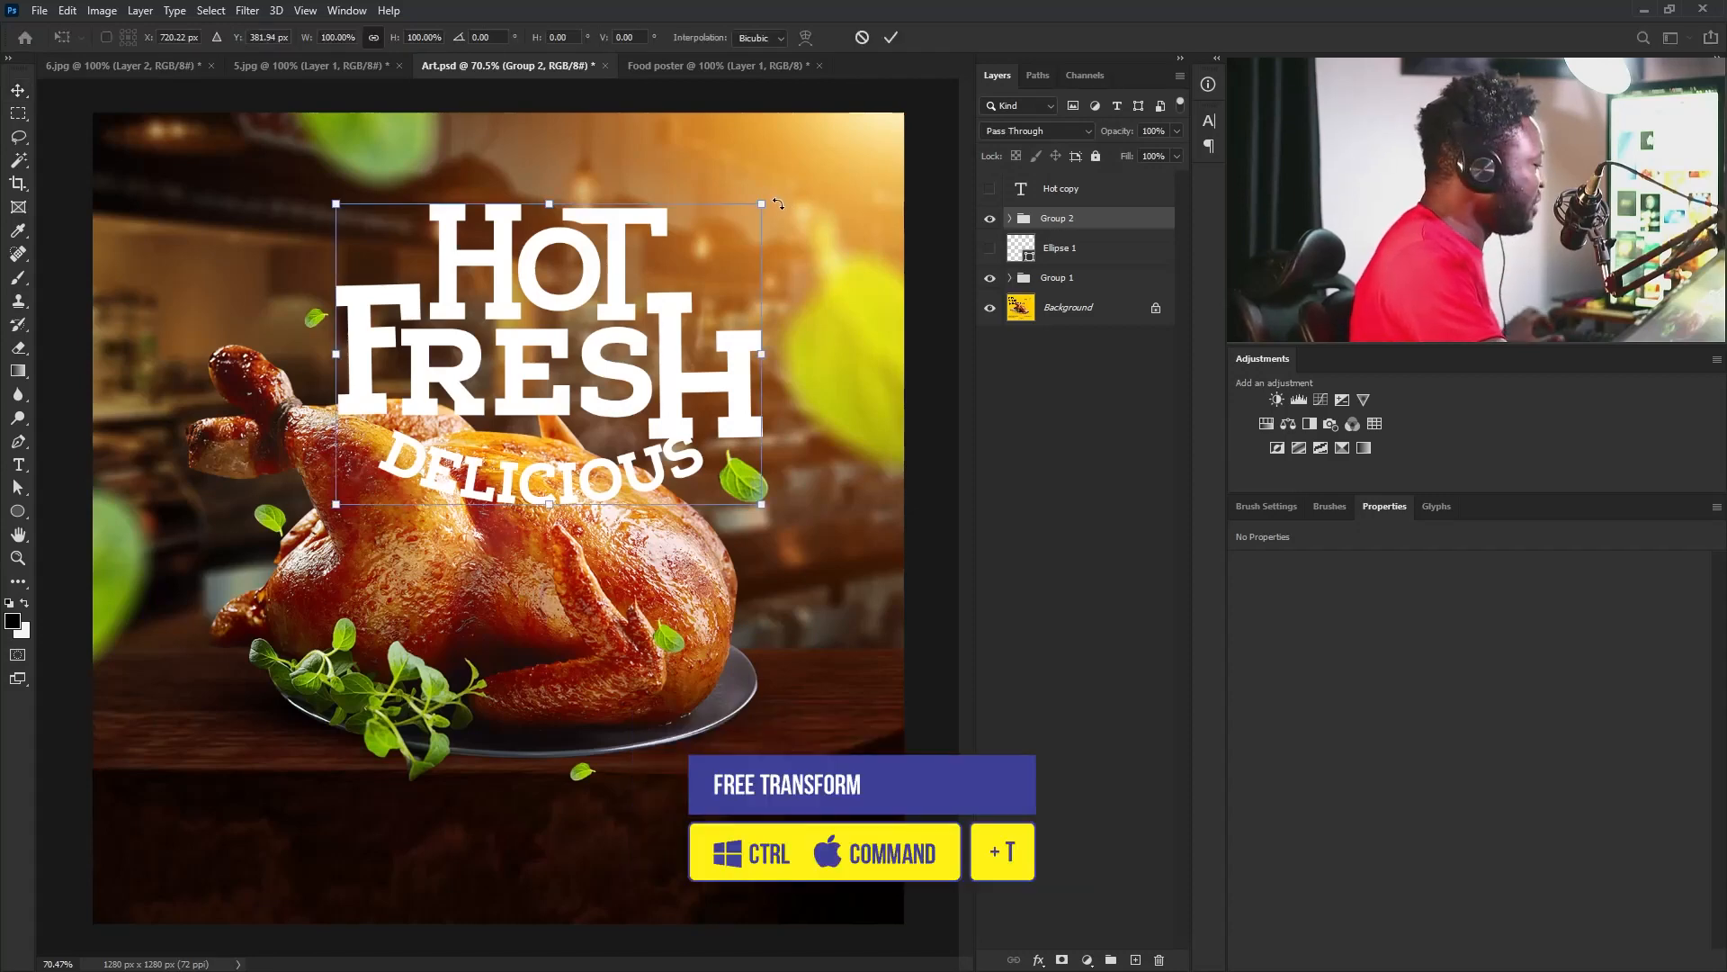
{"action": "left_click_drag", "start_coordinate": [746, 224], "coordinate": [702, 254]}
{"action": "left_click_drag", "start_coordinate": [638, 389], "coordinate": [607, 308]}
{"action": "mouse_move", "coordinate": [674, 170]}
{"action": "left_mouse_down"}
{"action": "mouse_move", "coordinate": [711, 149]}
{"action": "mouse_move", "coordinate": [646, 187]}
{"action": "left_mouse_up"}
{"action": "left_click_drag", "start_coordinate": [506, 272], "coordinate": [529, 290]}
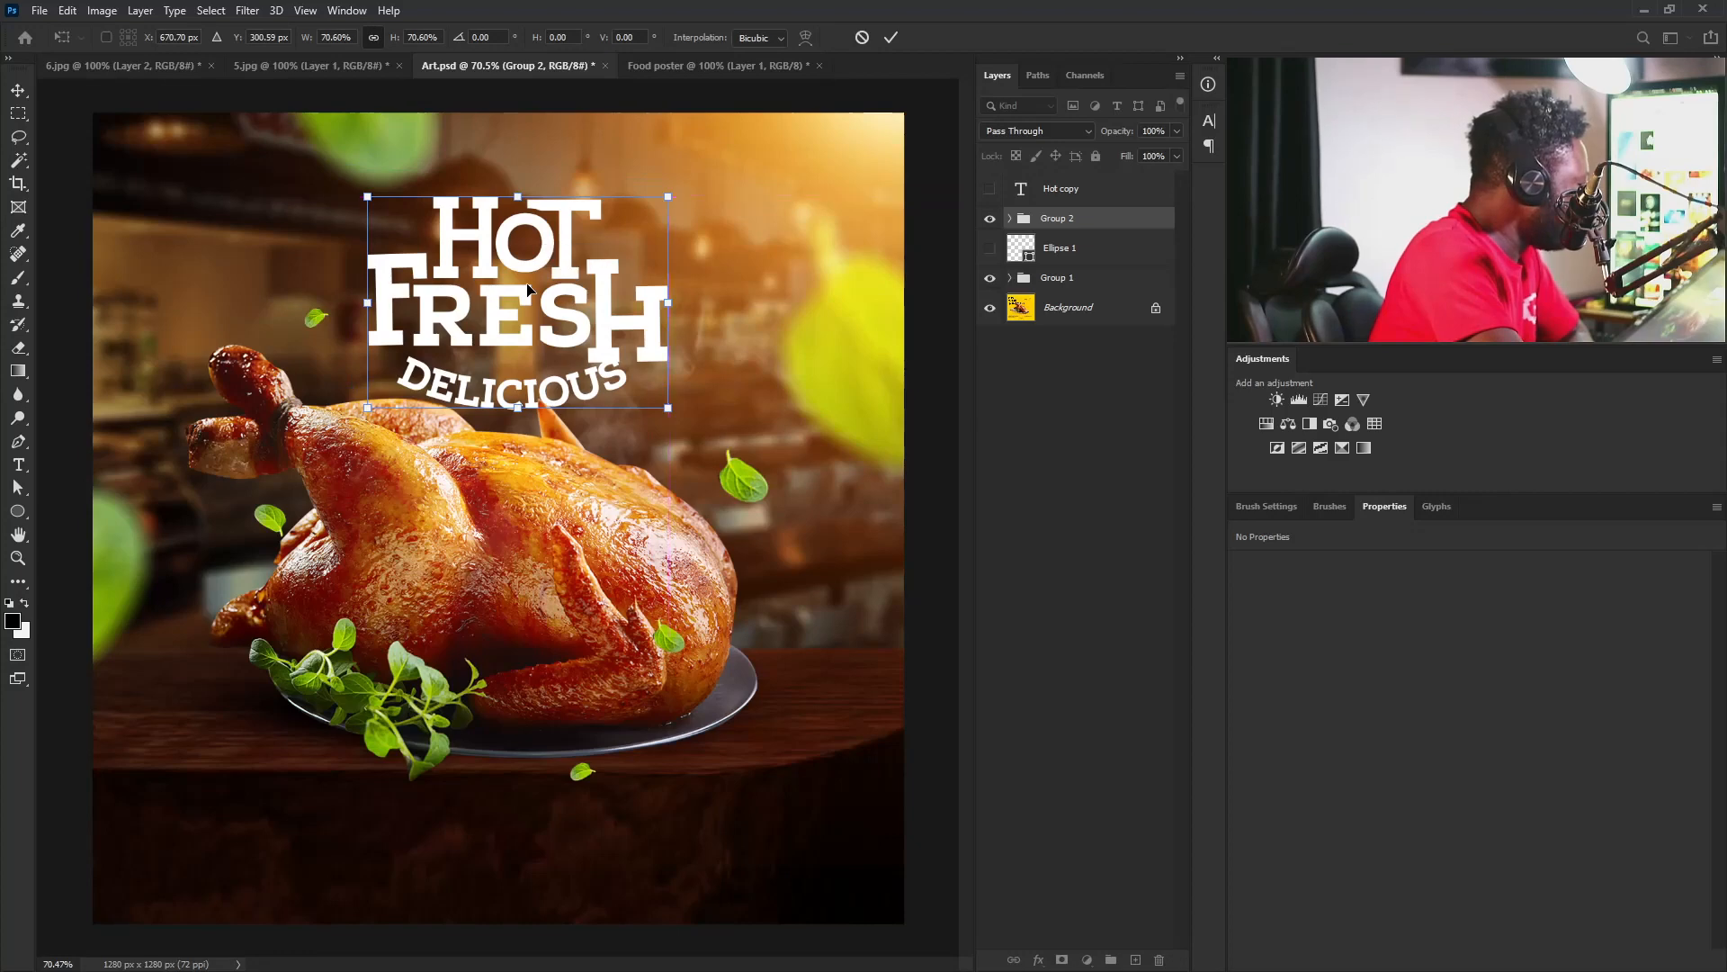
{"action": "key", "text": "Return"}
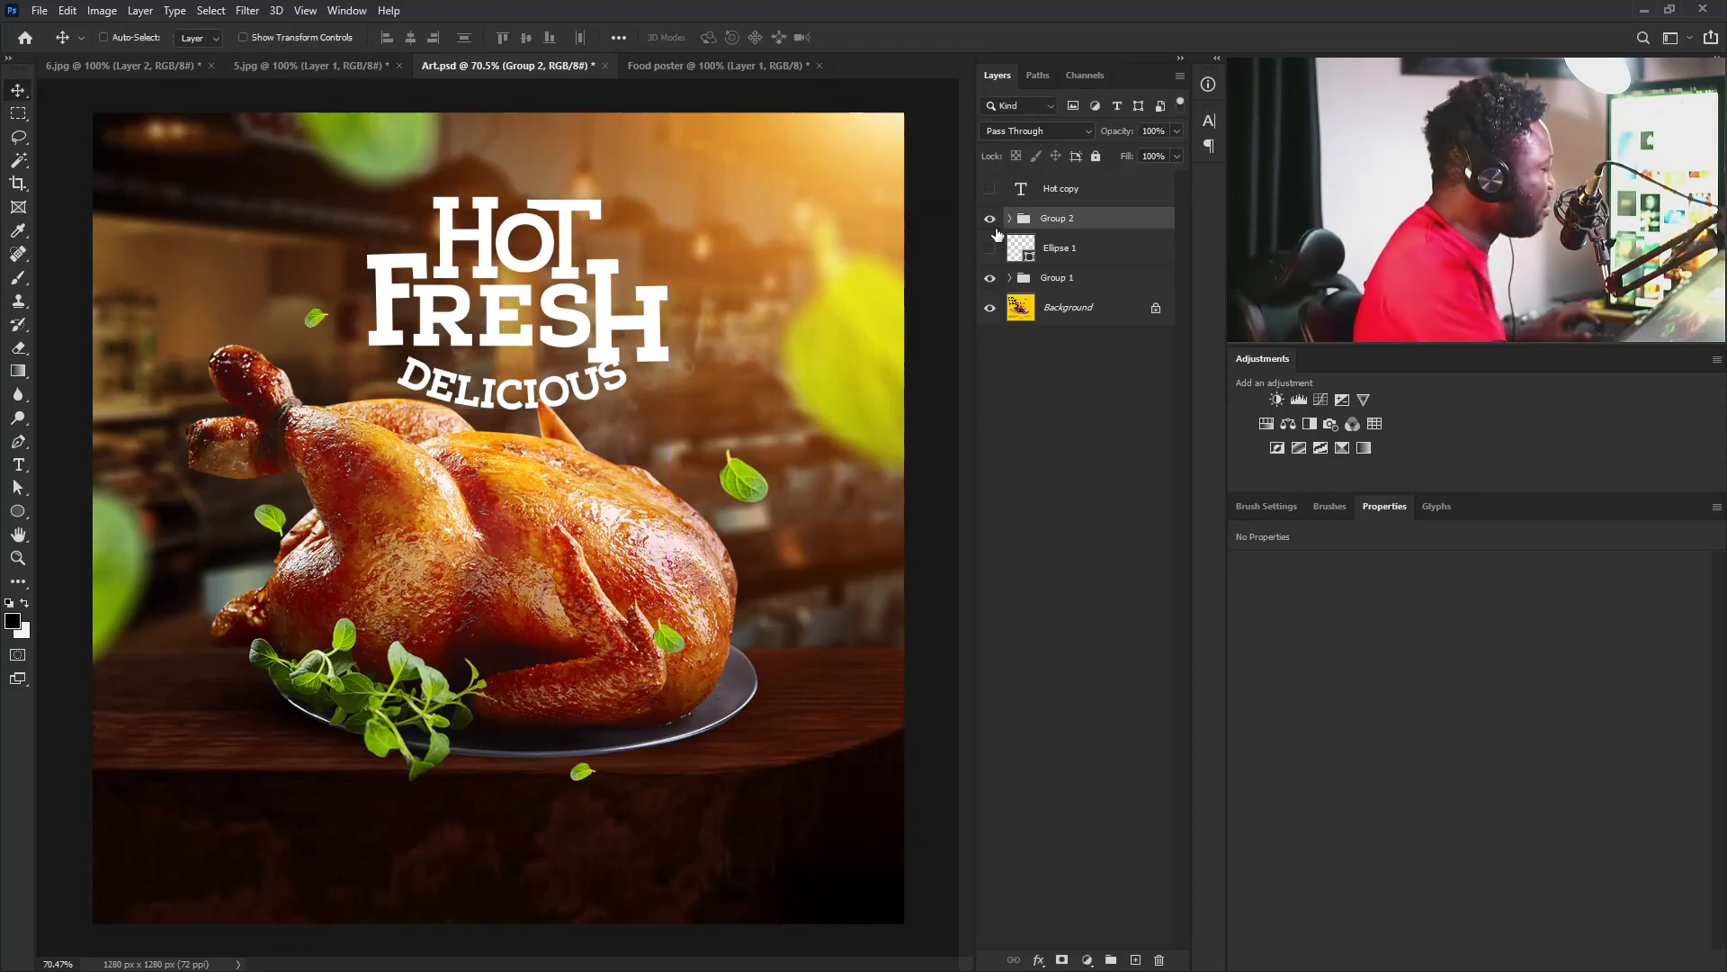
Convert a duplicate of Group 2 to a smart object with the original group hidden, and put it into Warp mode.
{"action": "left_click_drag", "start_coordinate": [1104, 232], "coordinate": [1135, 960]}
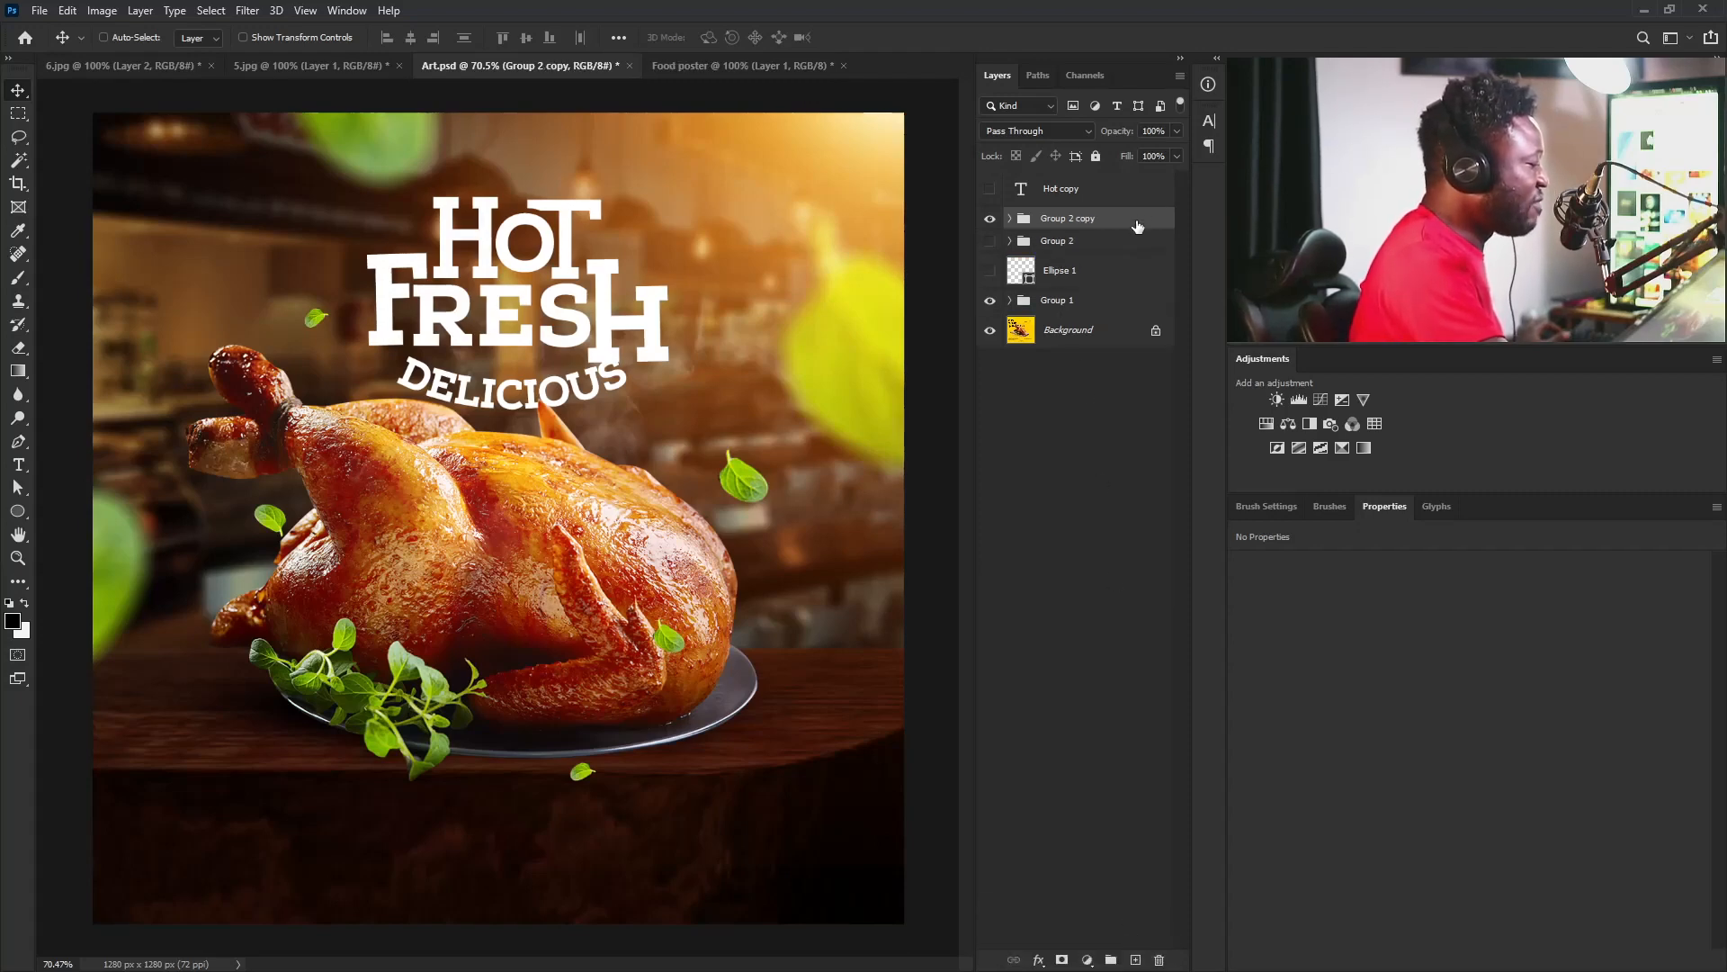
{"action": "right_click", "coordinate": [1137, 225]}
{"action": "left_click", "coordinate": [1260, 462]}
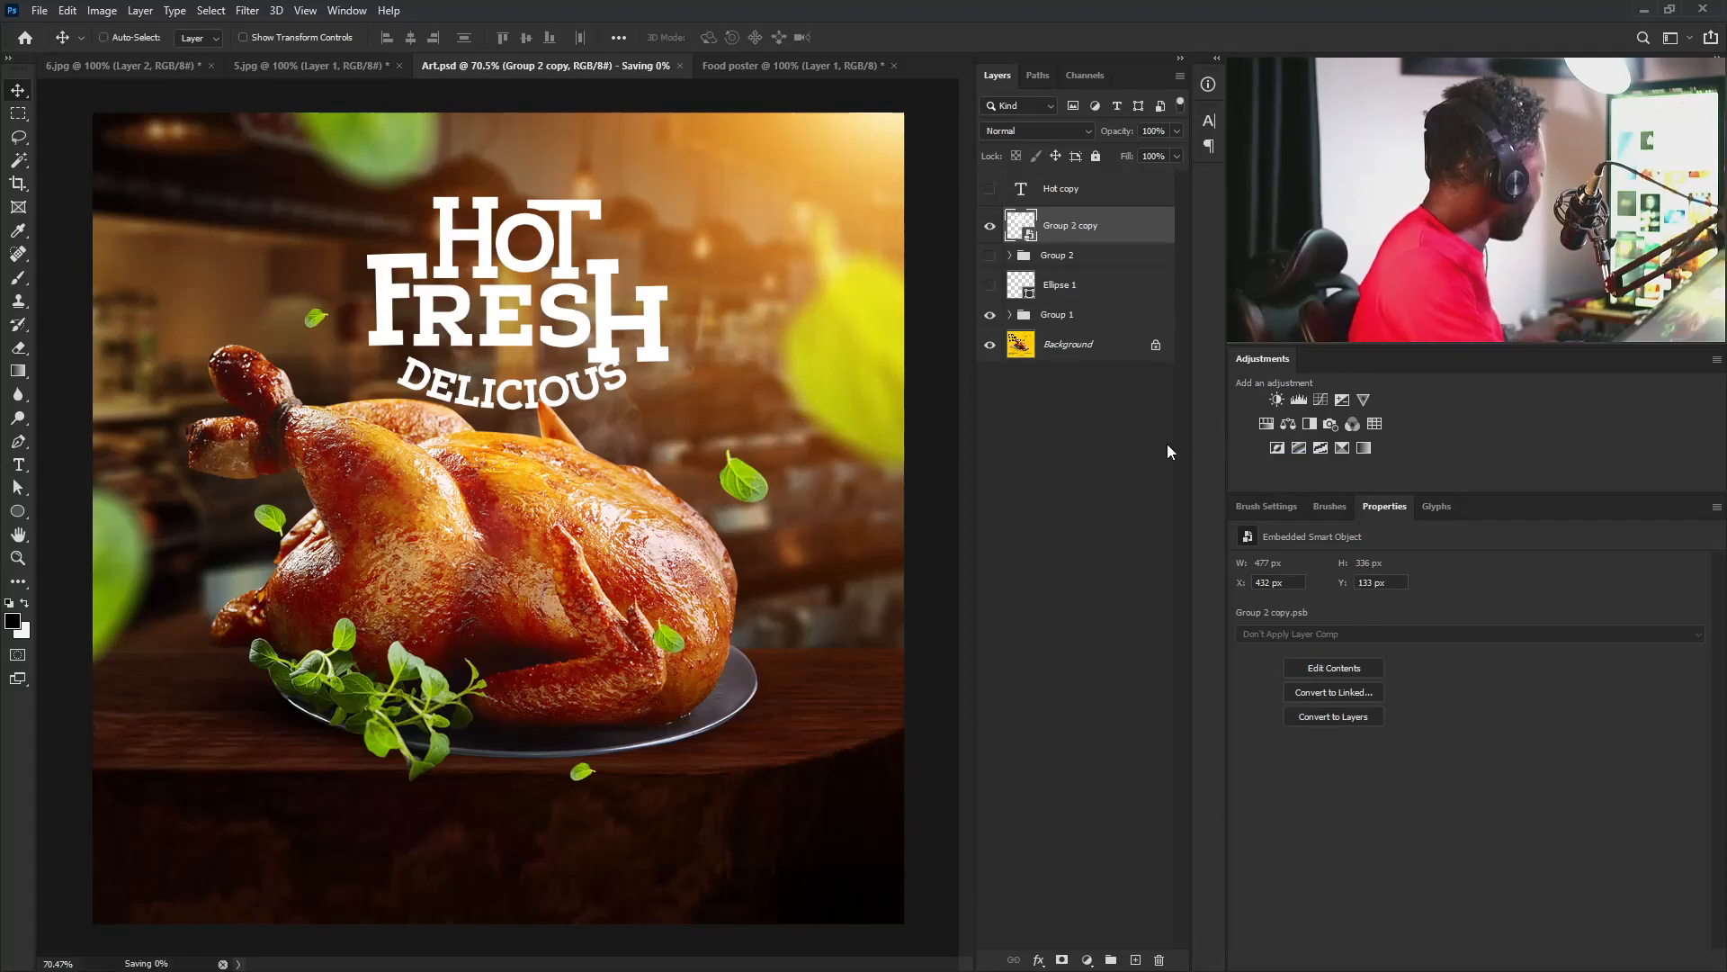
{"action": "key", "text": "ctrl+t"}
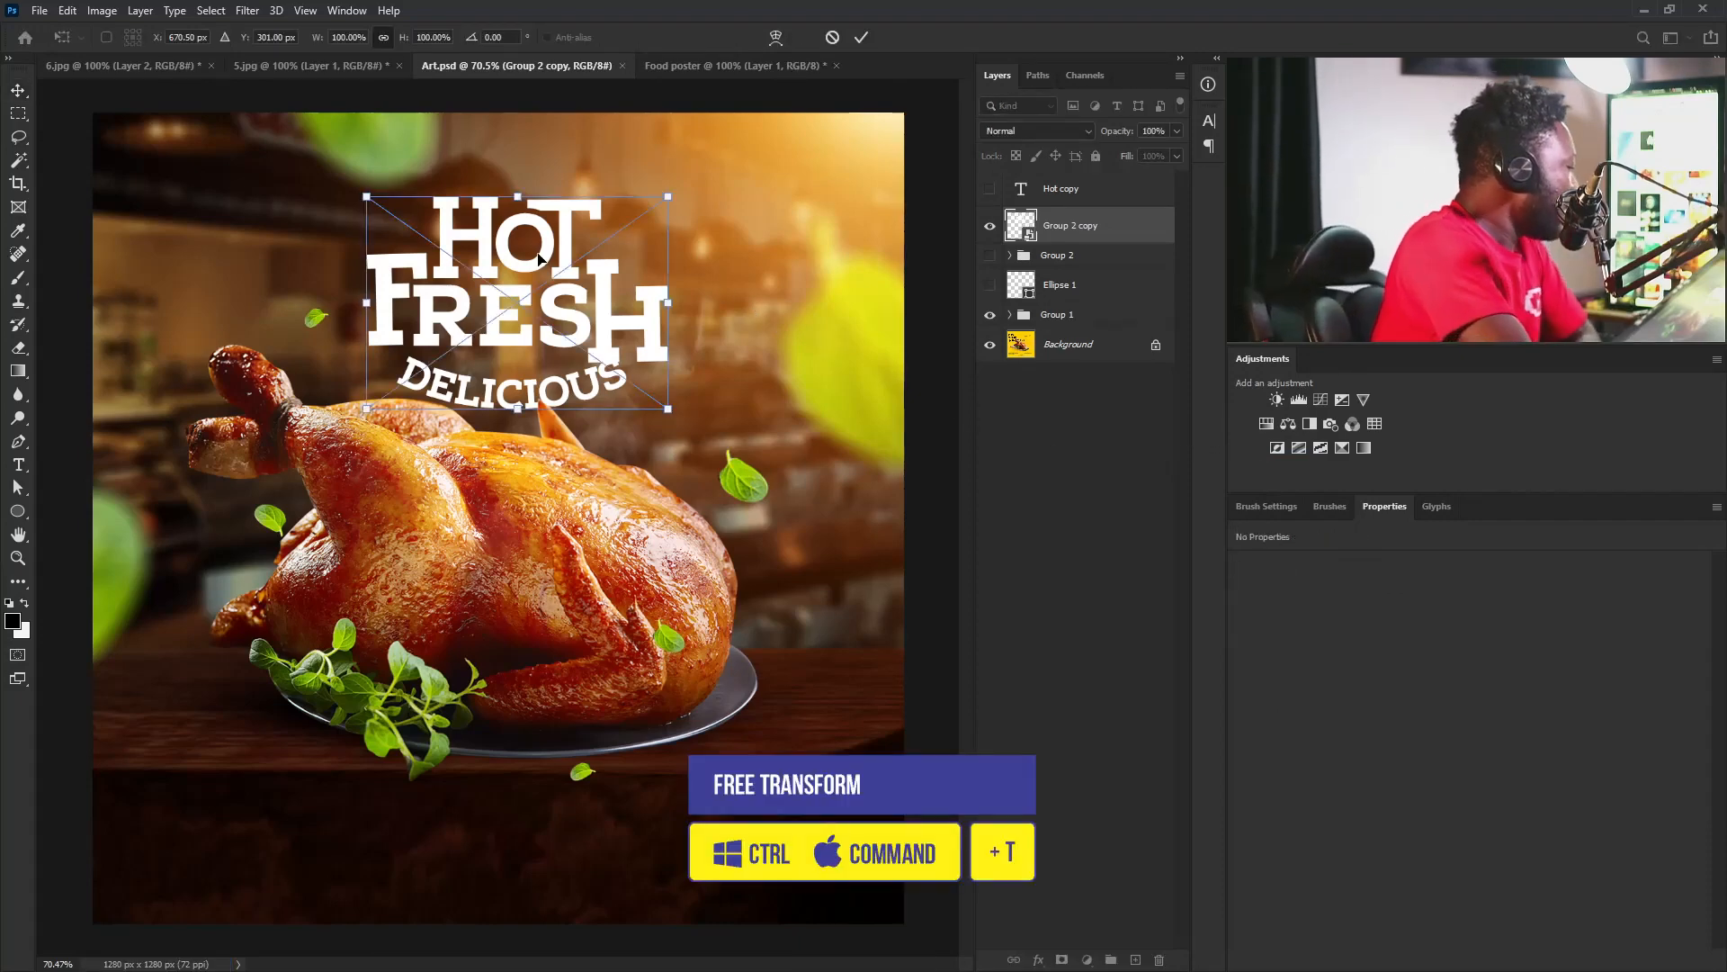
{"action": "right_click", "coordinate": [567, 293]}
{"action": "left_click", "coordinate": [628, 486]}
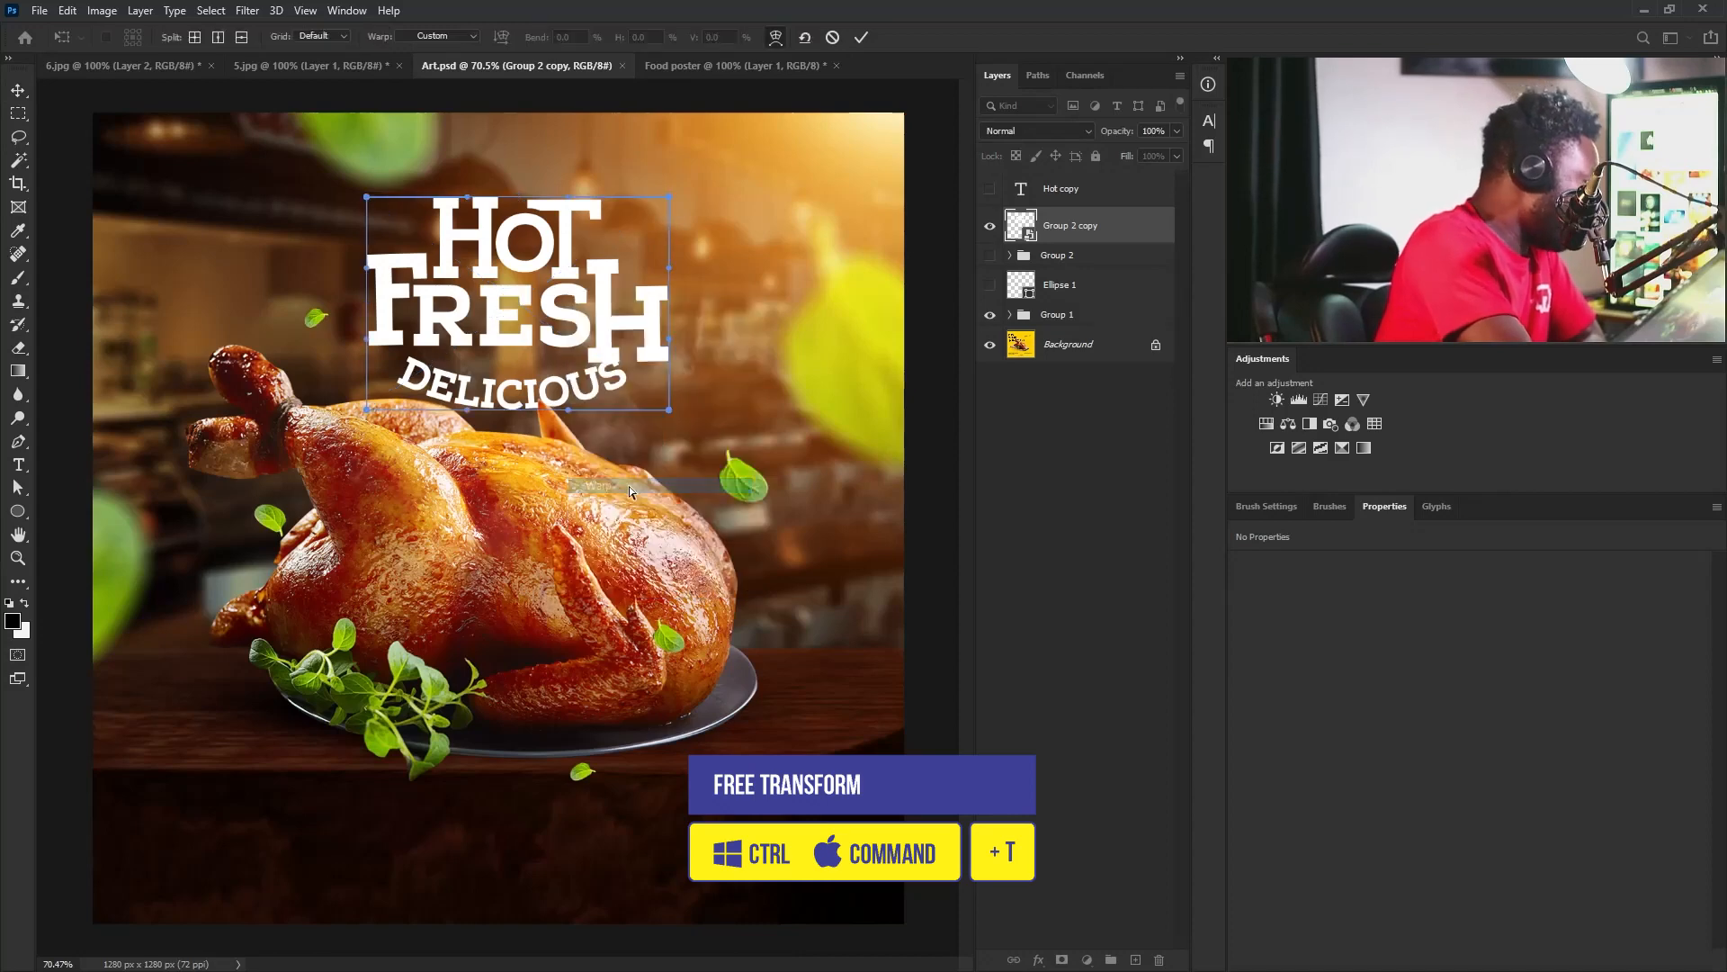
Try the Flag warp style on the lettering with a bend of 10%.
{"action": "left_click", "coordinate": [475, 37]}
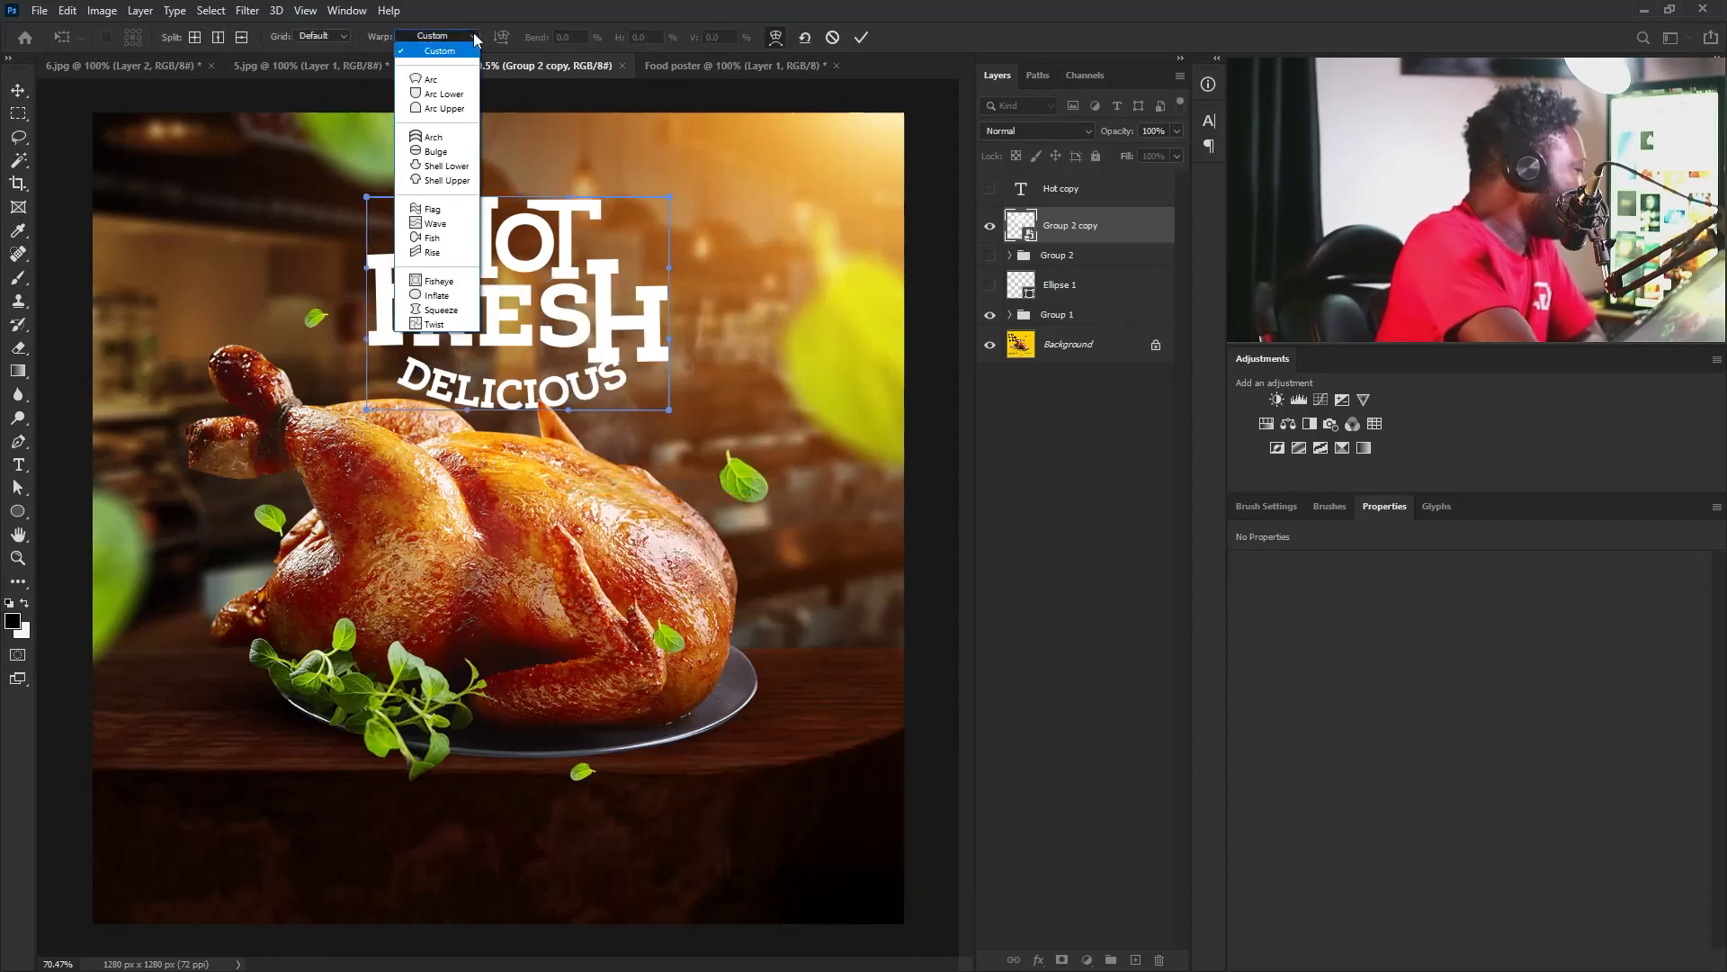
{"action": "left_click", "coordinate": [439, 209]}
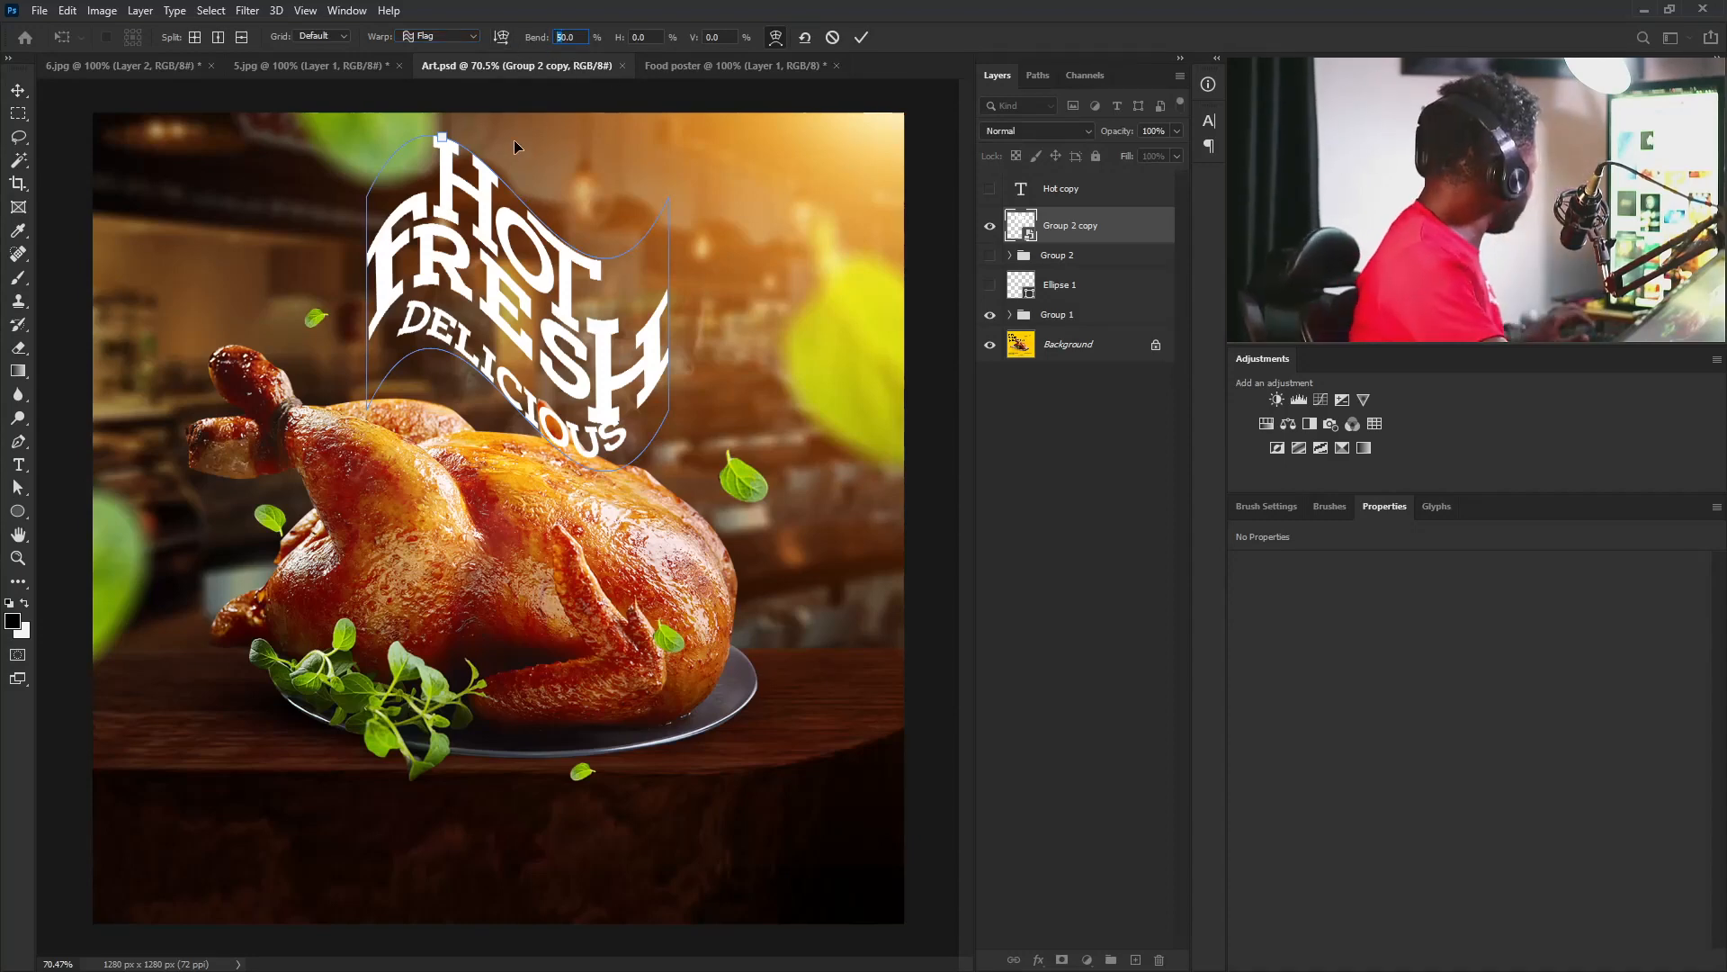
{"action": "type", "text": "10"}
{"action": "key", "text": "Return"}
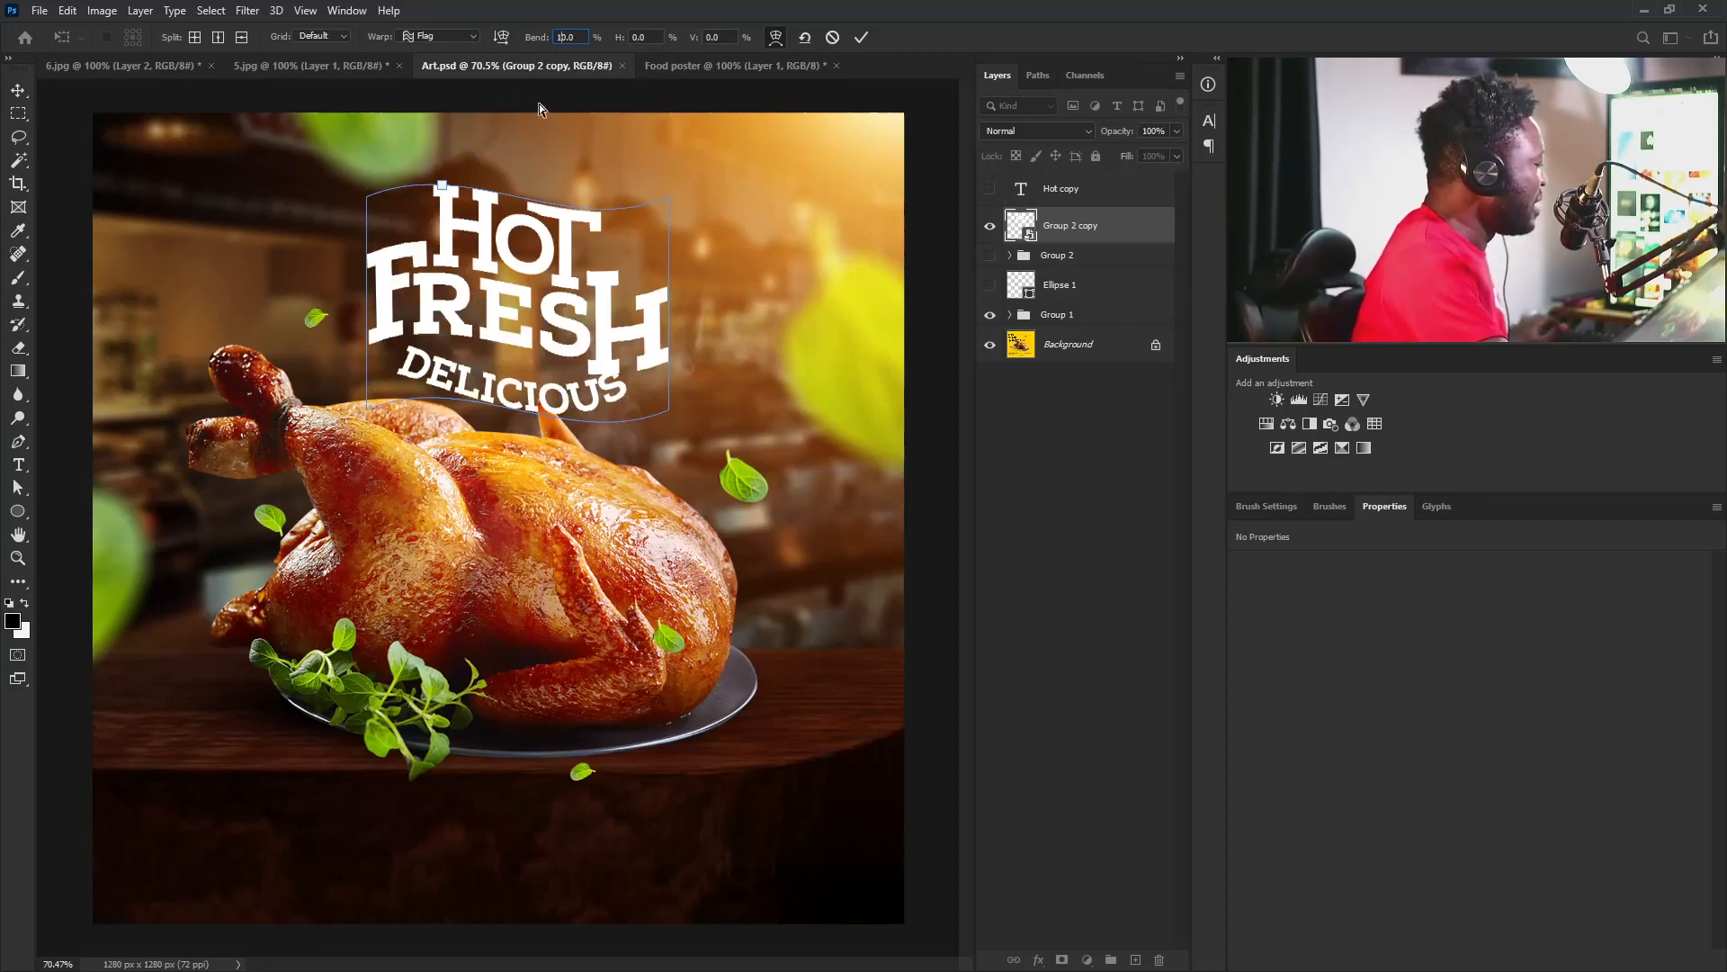
Try the Bulge and Arc warp styles on the lettering.
{"action": "left_click", "coordinate": [478, 36]}
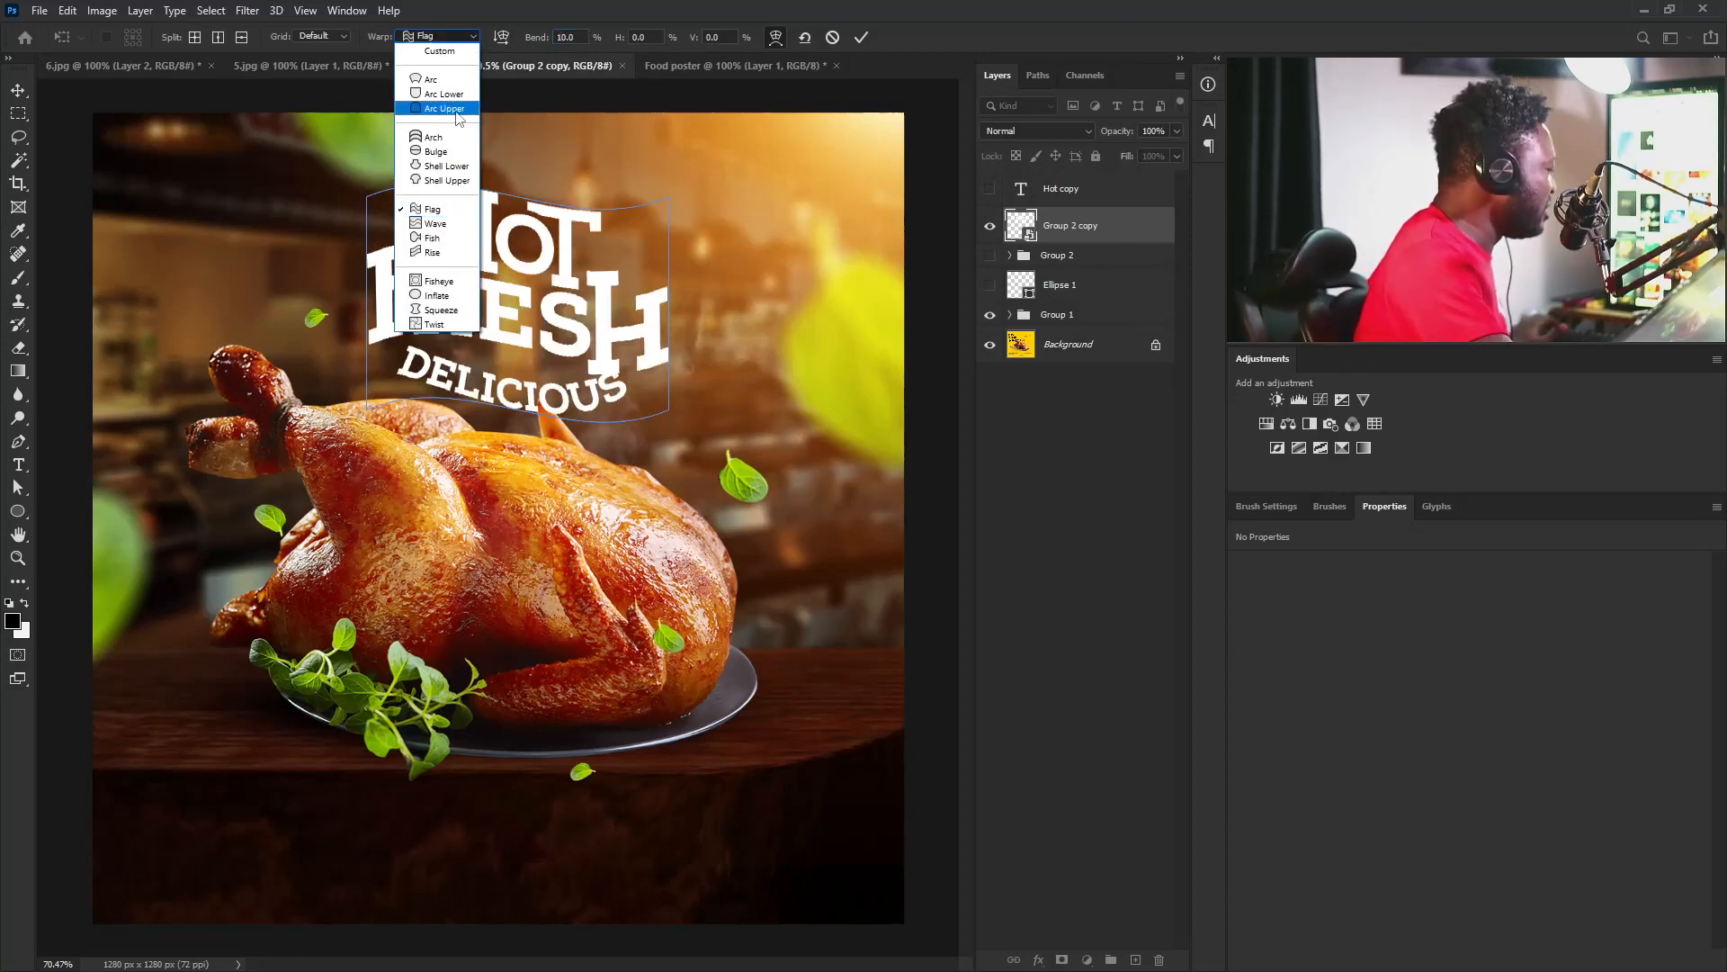
{"action": "left_click", "coordinate": [454, 153]}
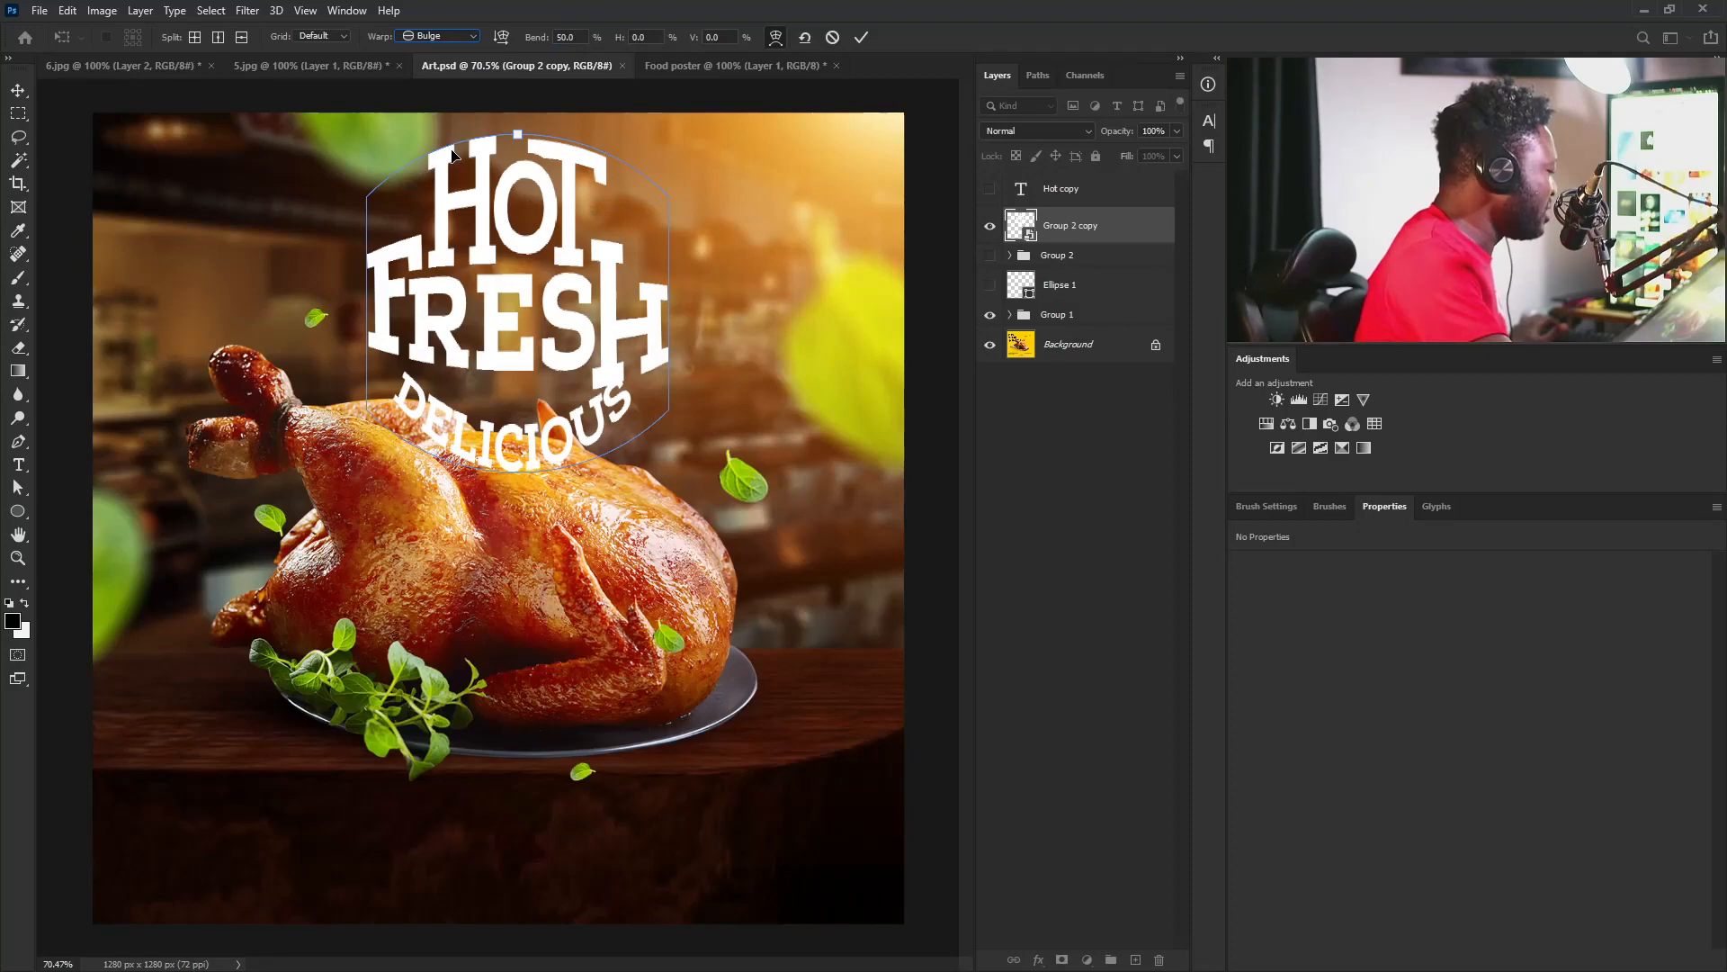
{"action": "left_click", "coordinate": [434, 36]}
{"action": "left_click", "coordinate": [449, 78]}
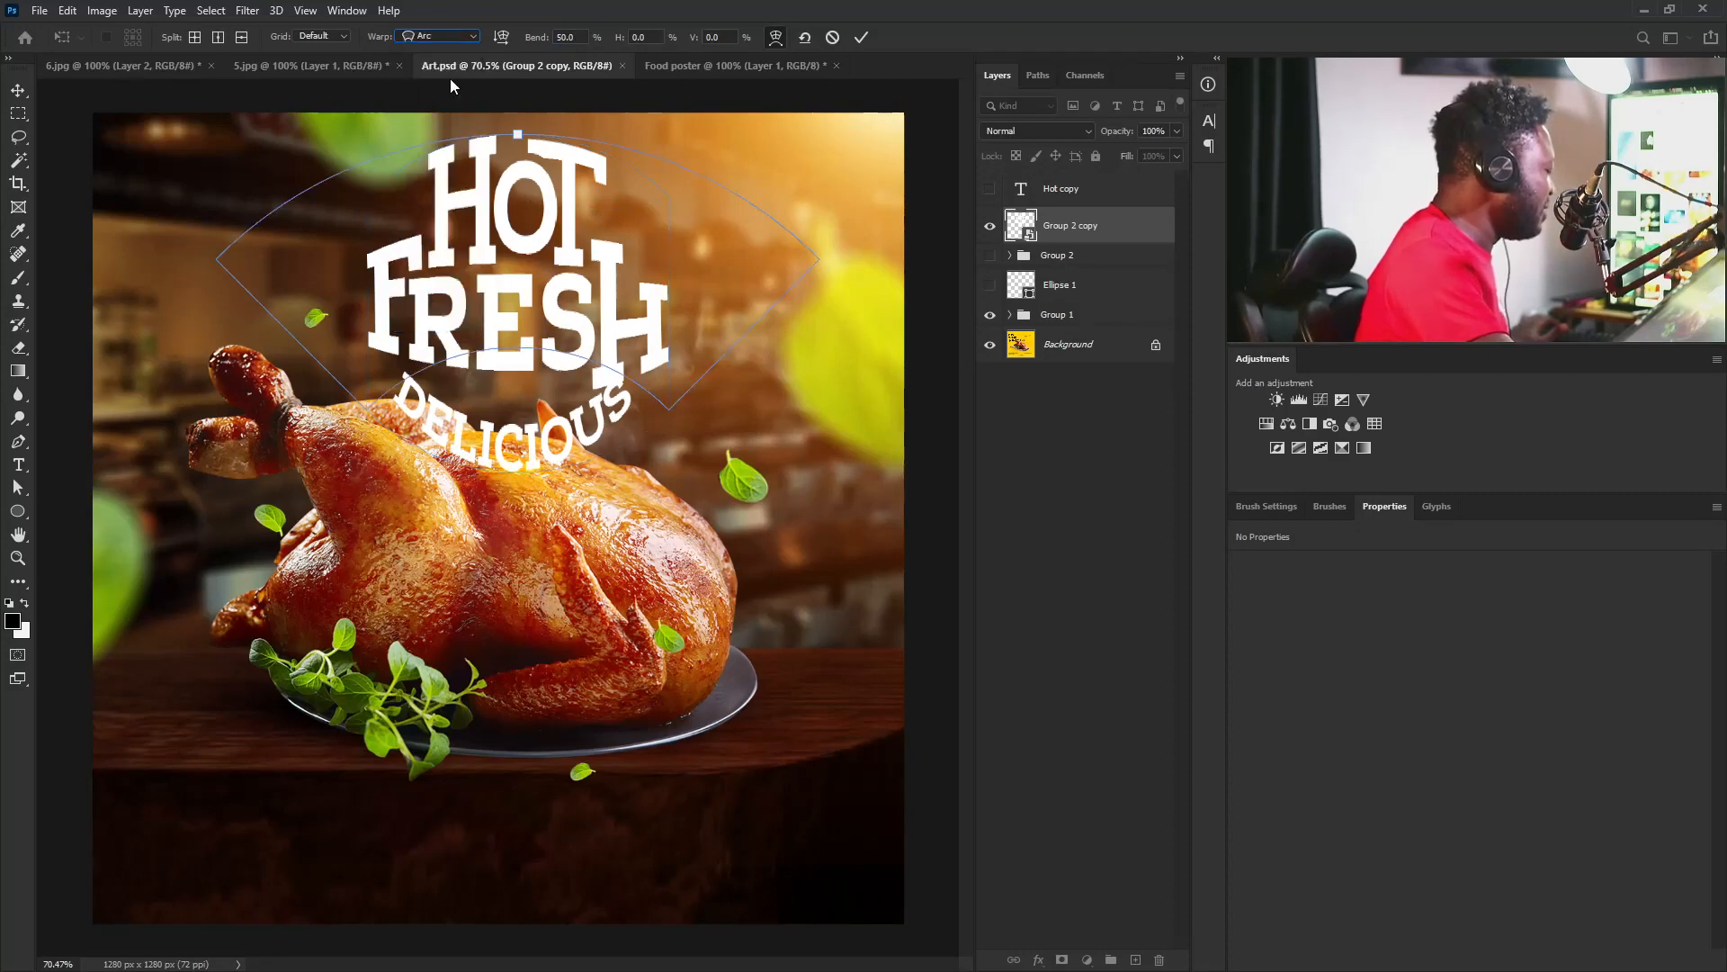
Warp the lettering with the Rise style at a 10% bend, and move it up and slightly left, clear of the chicken.
{"action": "left_click", "coordinate": [441, 36]}
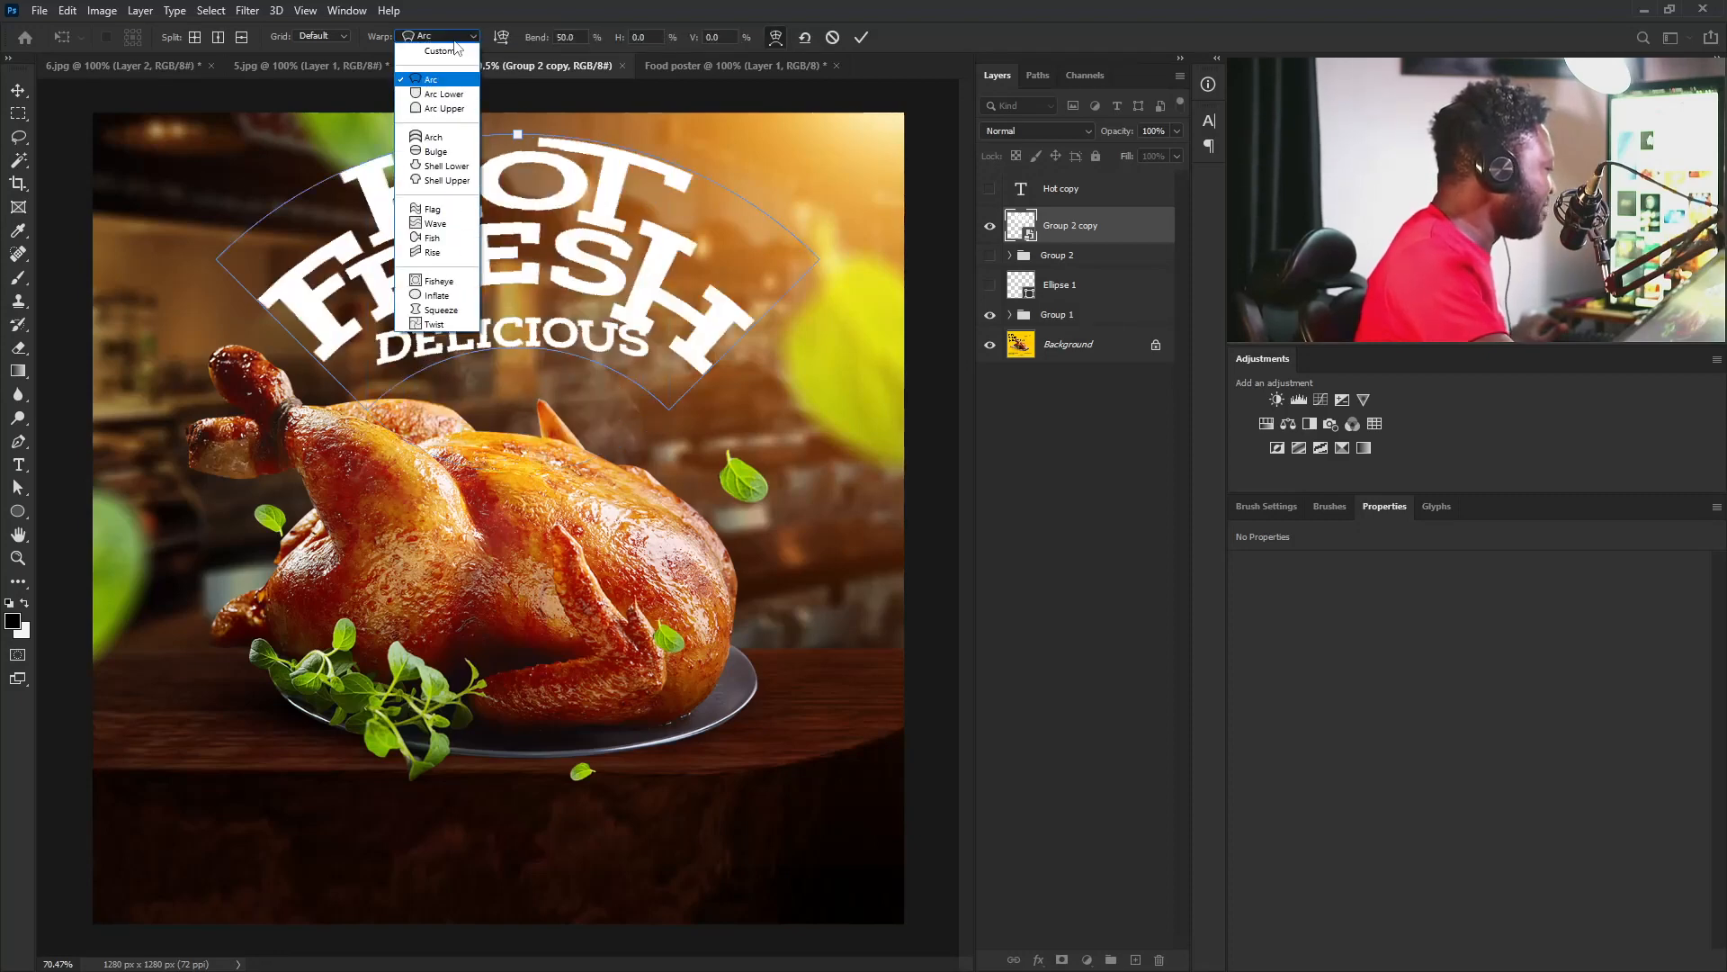
{"action": "left_click", "coordinate": [452, 253]}
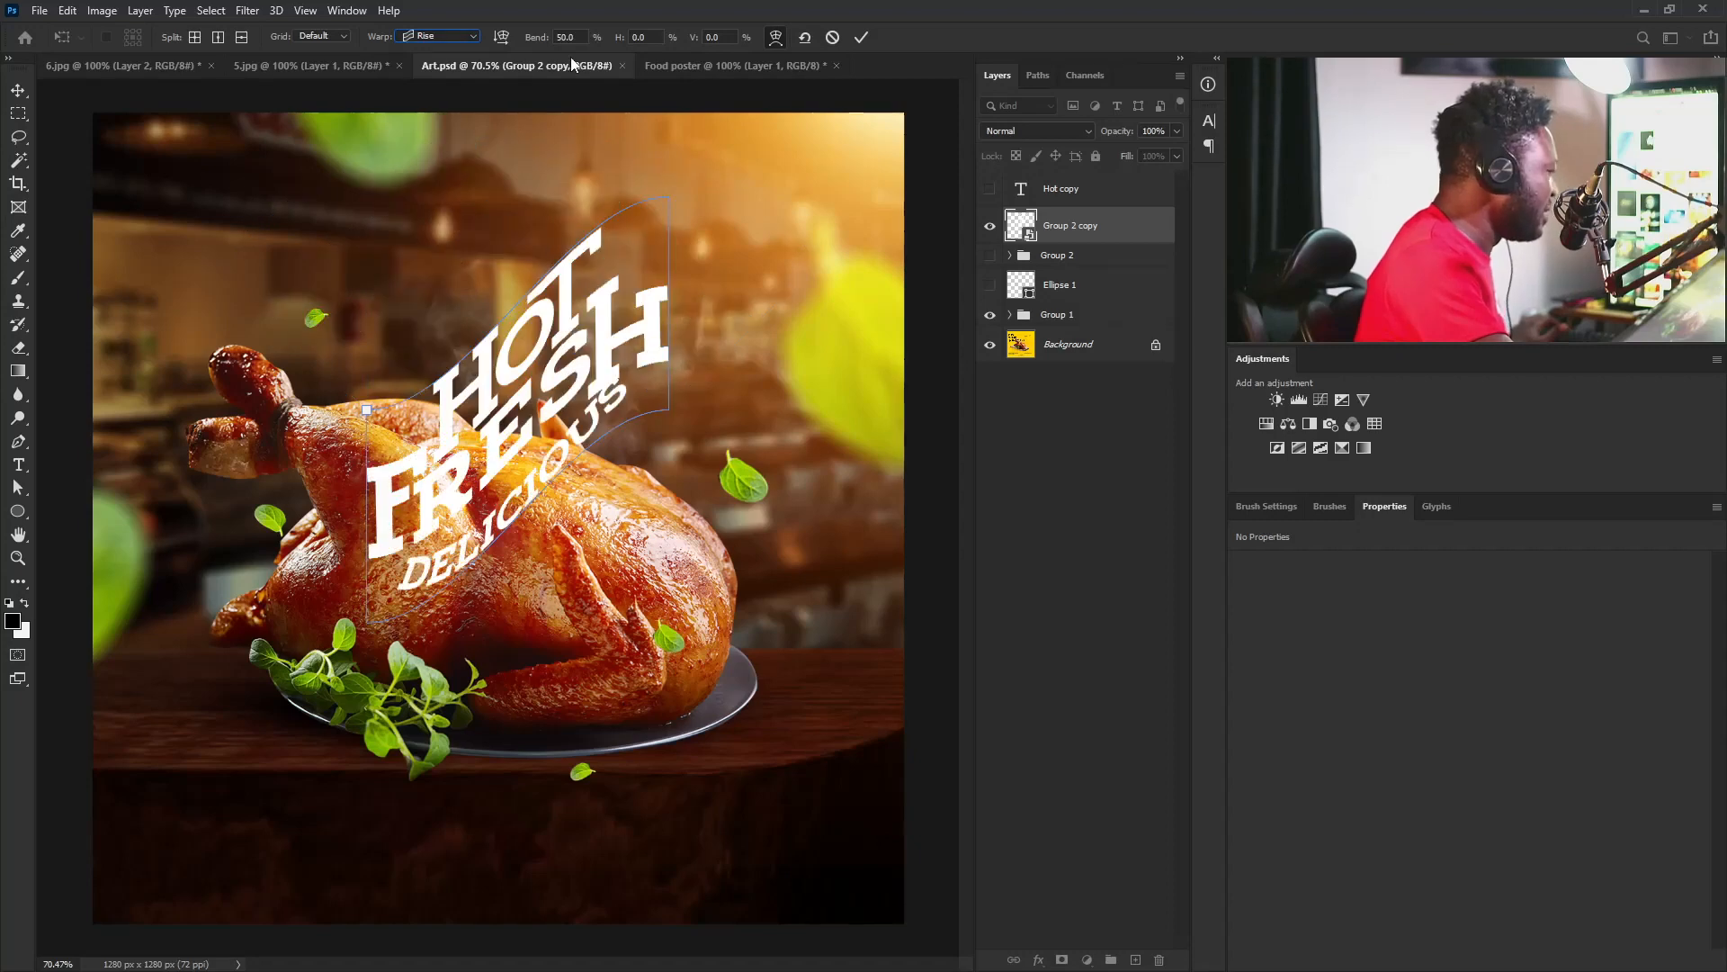
{"action": "left_click_drag", "start_coordinate": [547, 33], "coordinate": [548, 37]}
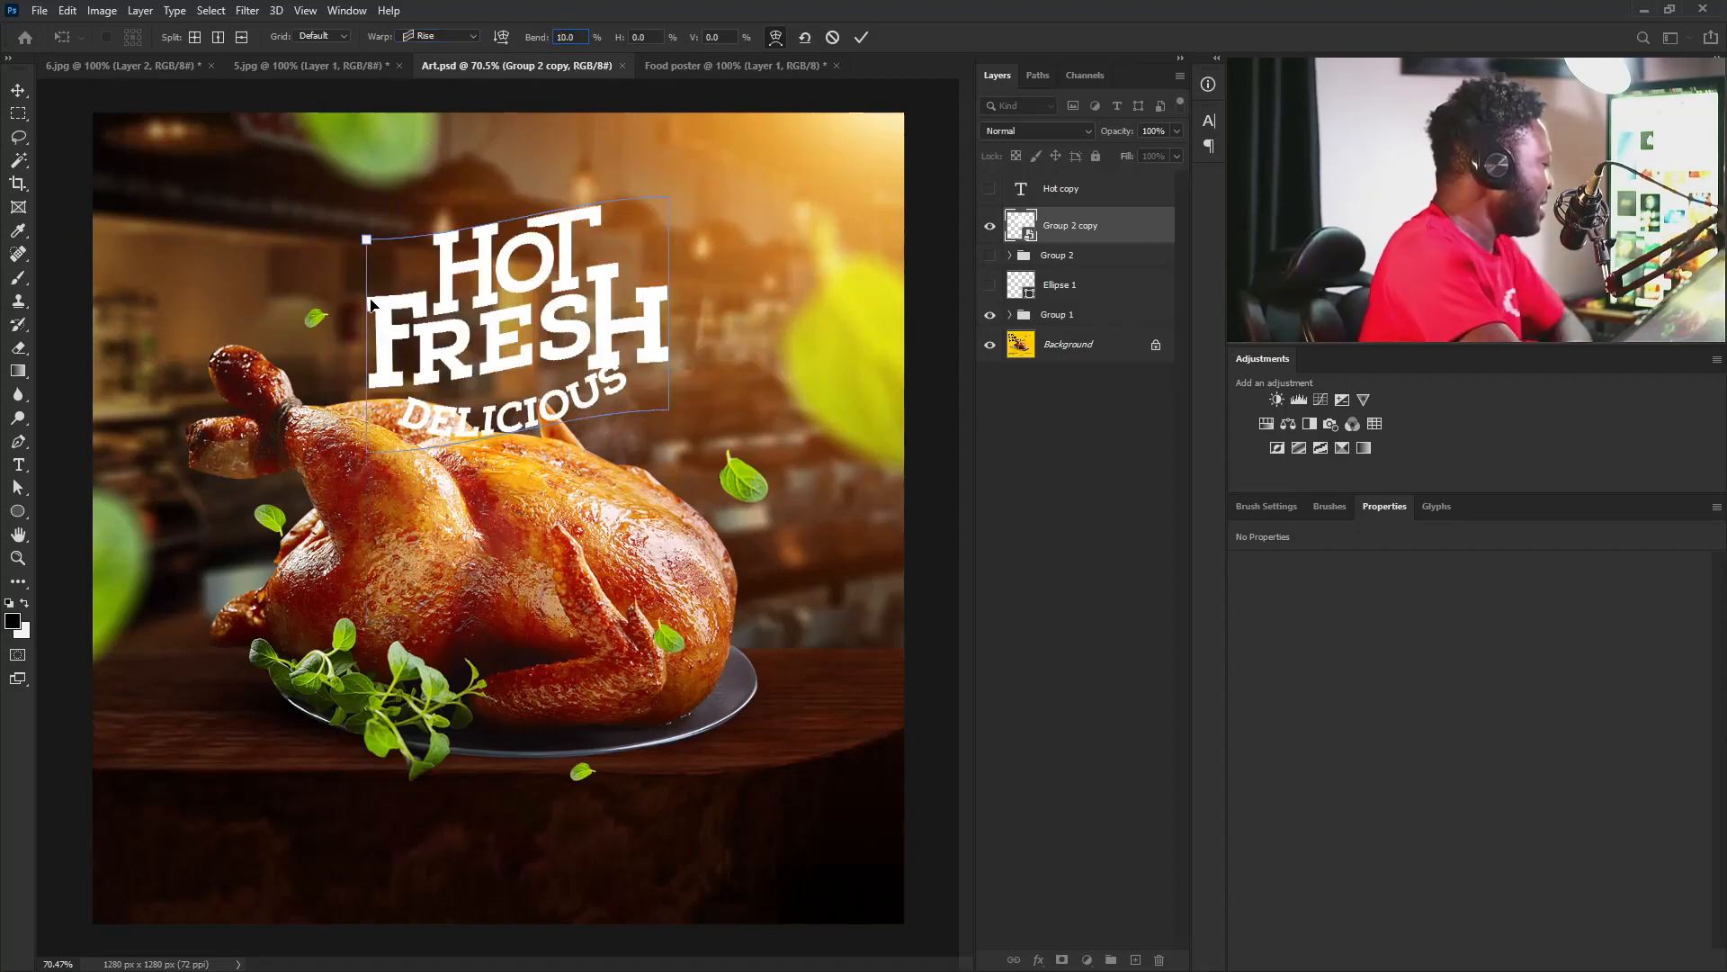
{"action": "left_click", "coordinate": [25, 99]}
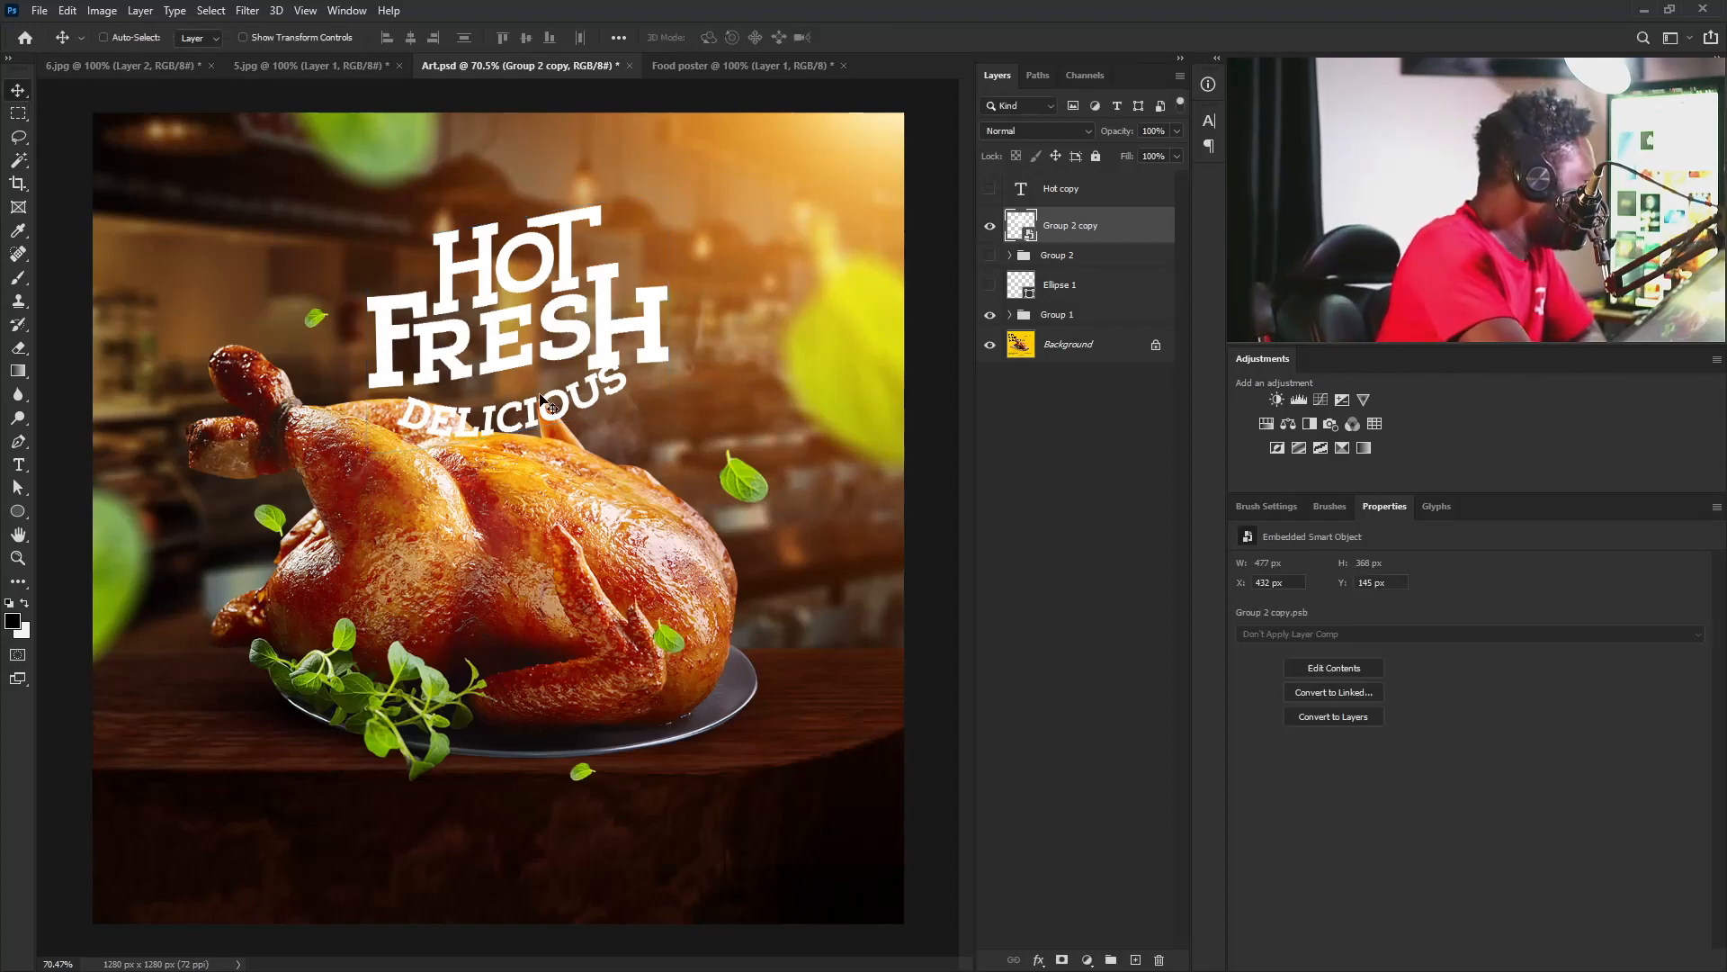
{"action": "left_click_drag", "start_coordinate": [538, 371], "coordinate": [528, 324]}
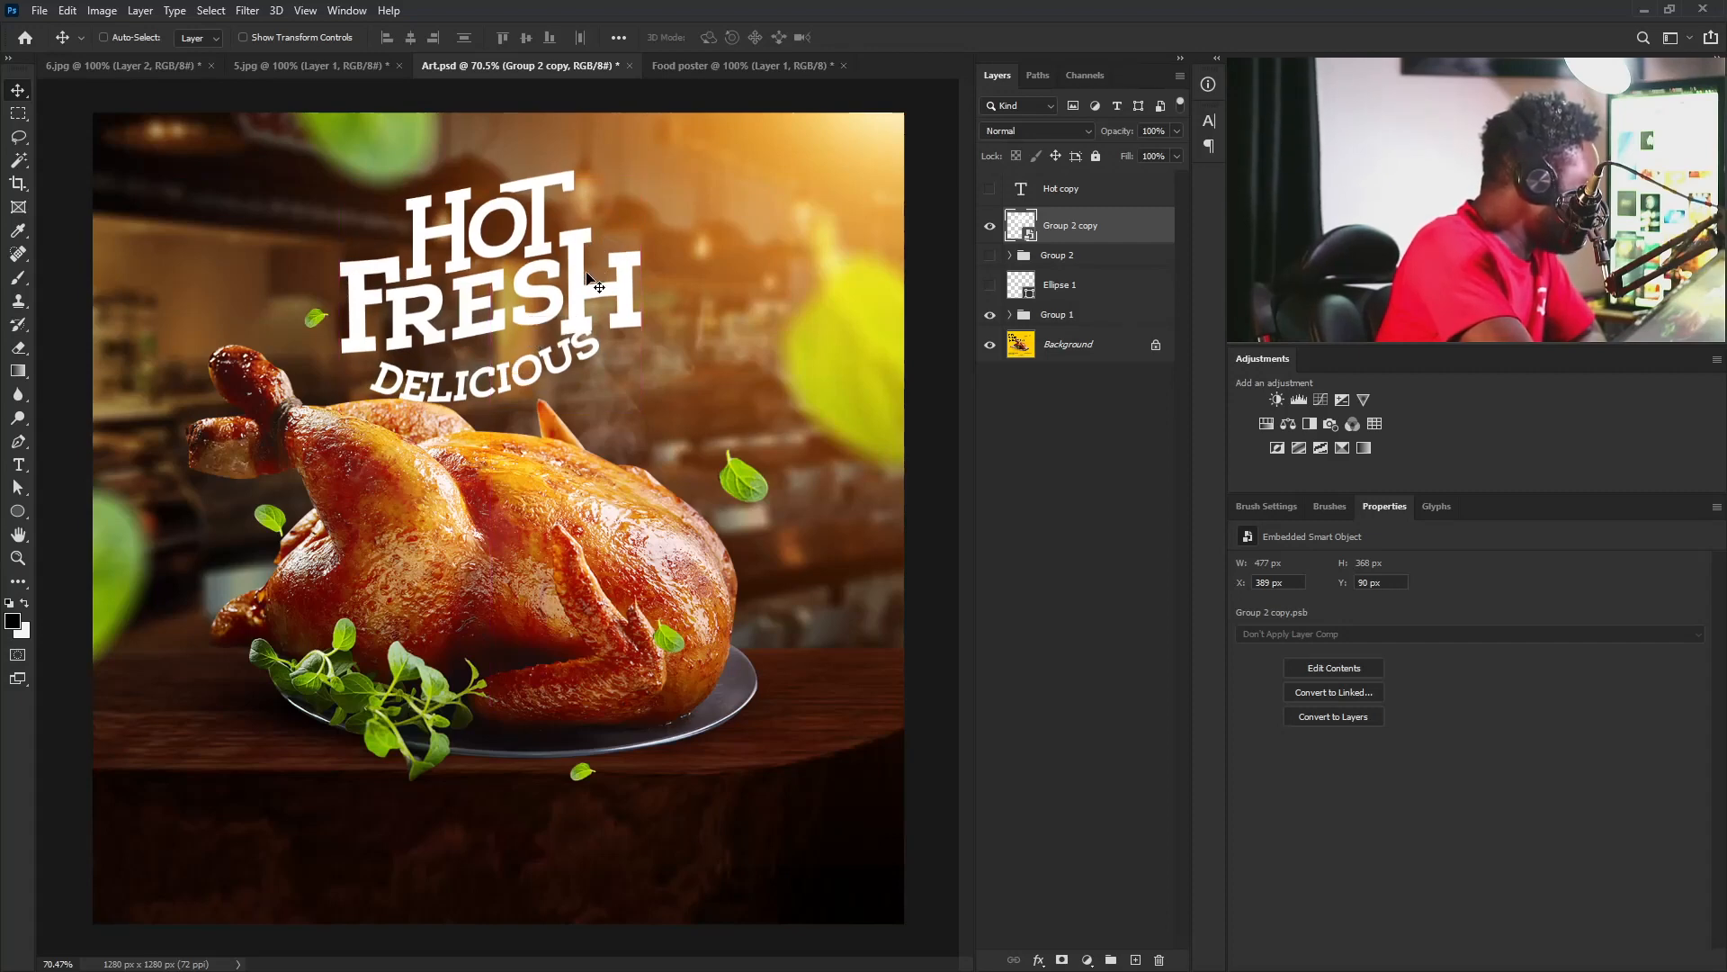
Open the contents of the Group 2 copy smart object for editing.
{"action": "right_click", "coordinate": [1098, 234]}
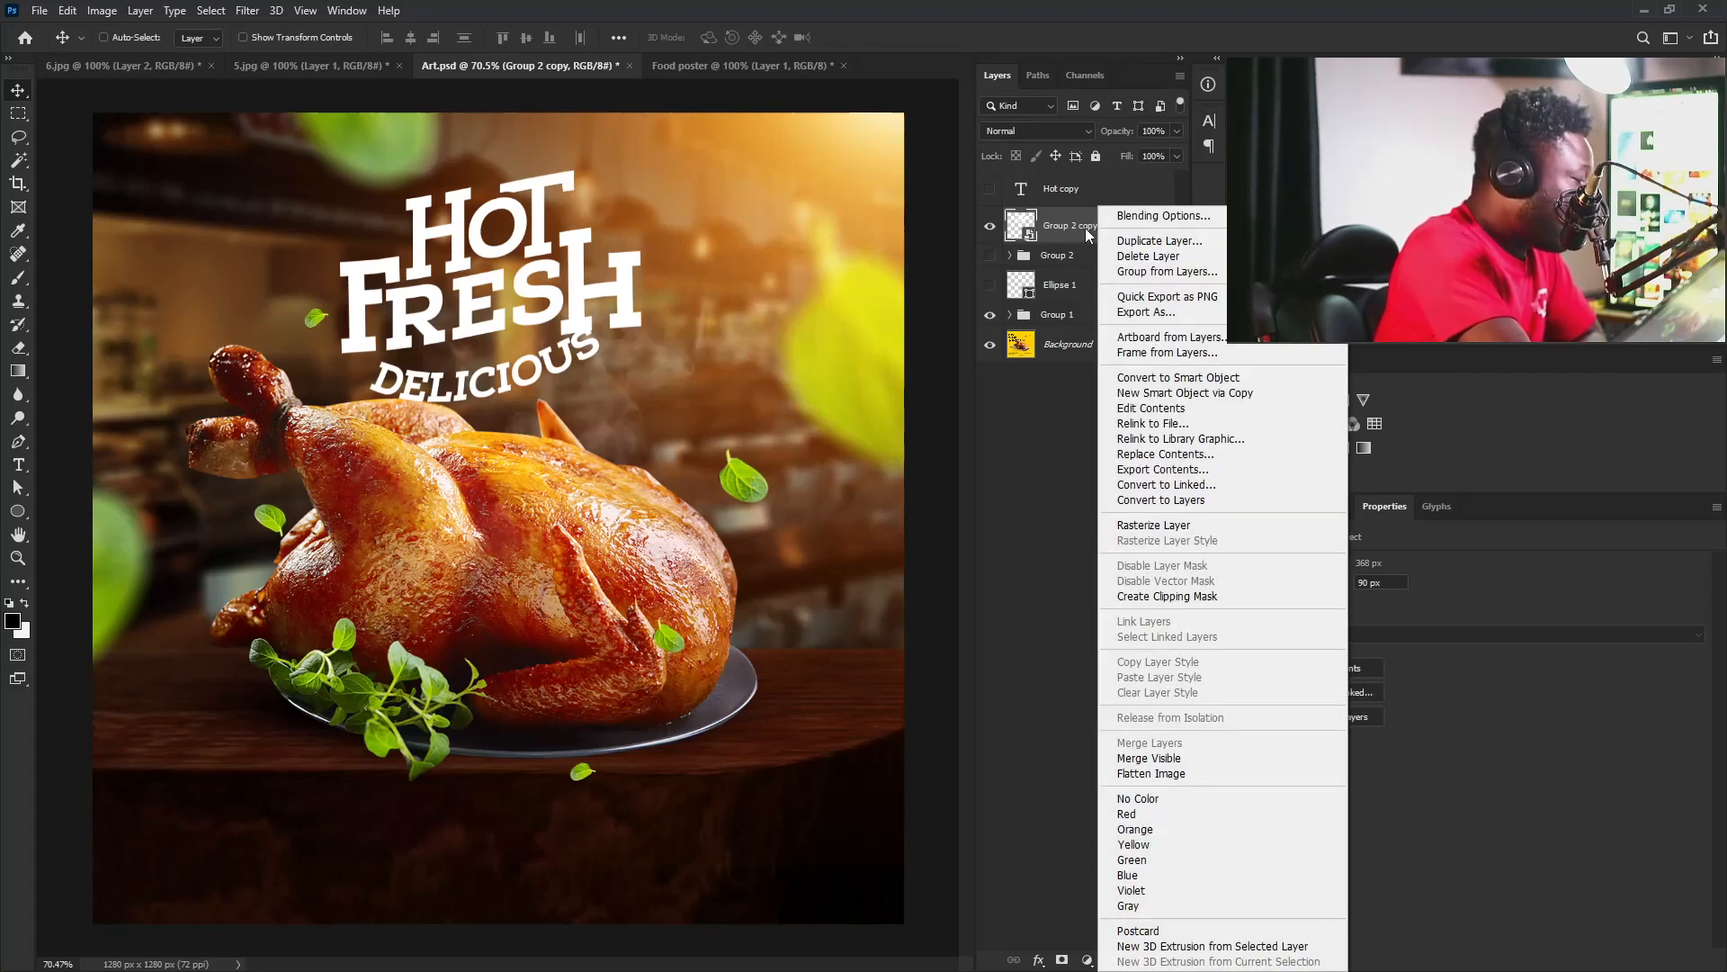
{"action": "left_click", "coordinate": [1085, 229]}
{"action": "right_click", "coordinate": [1077, 229]}
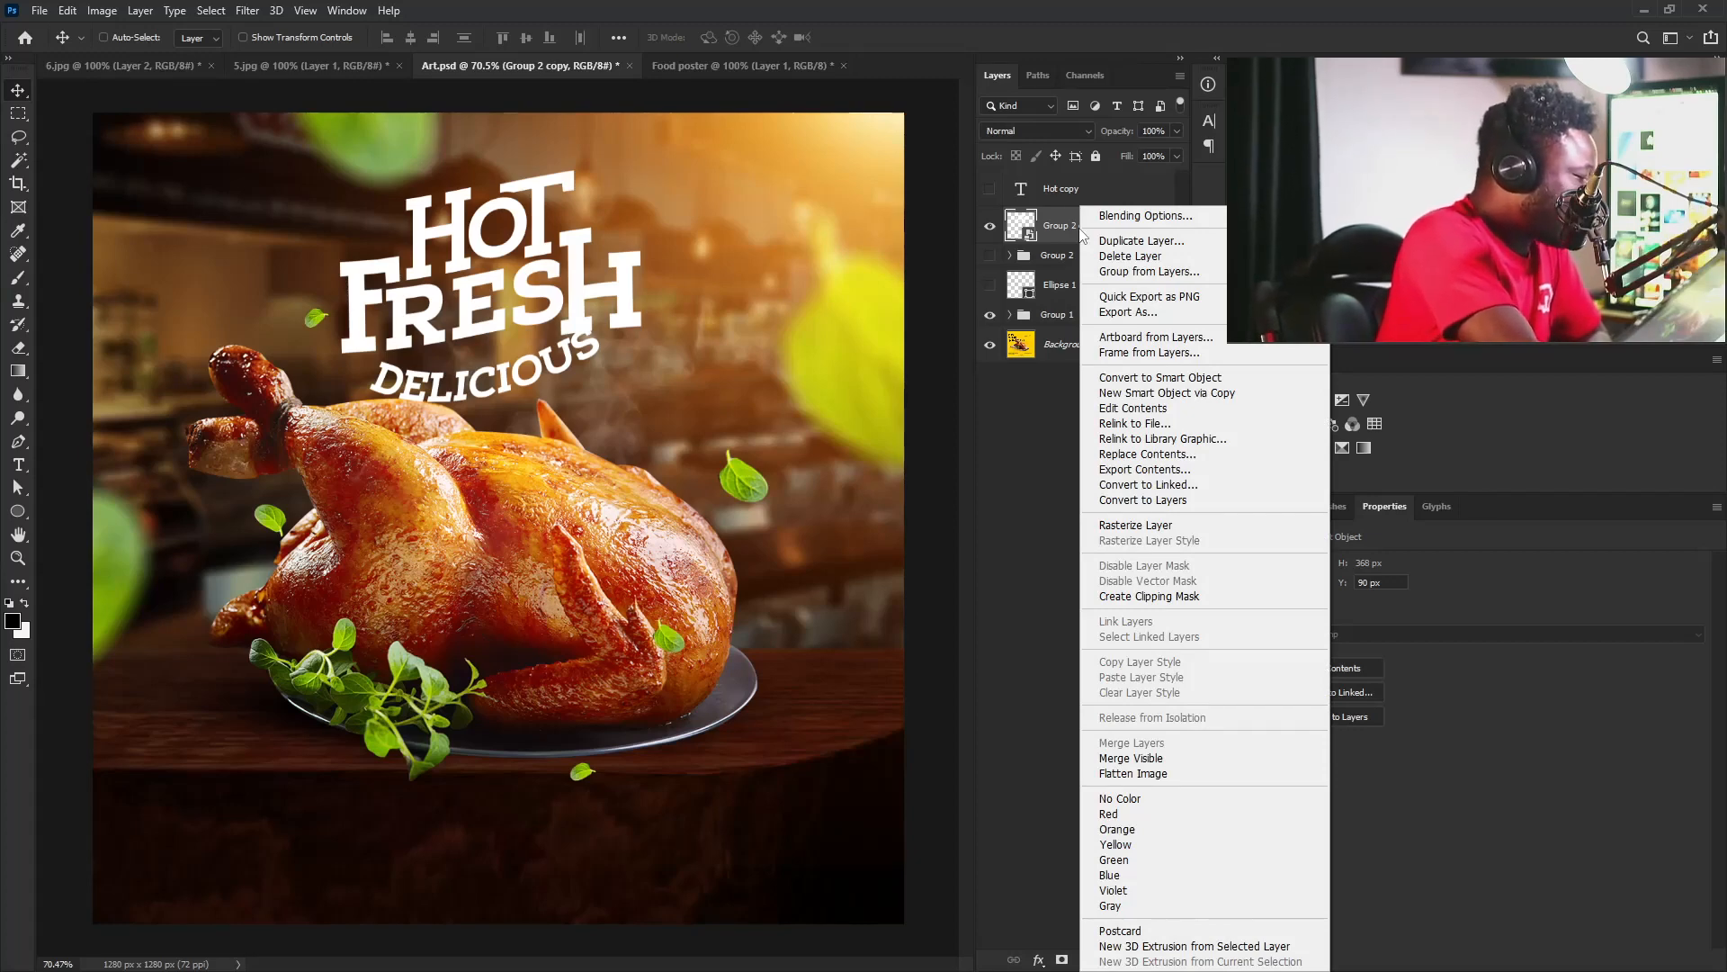
{"action": "left_click", "coordinate": [1168, 407]}
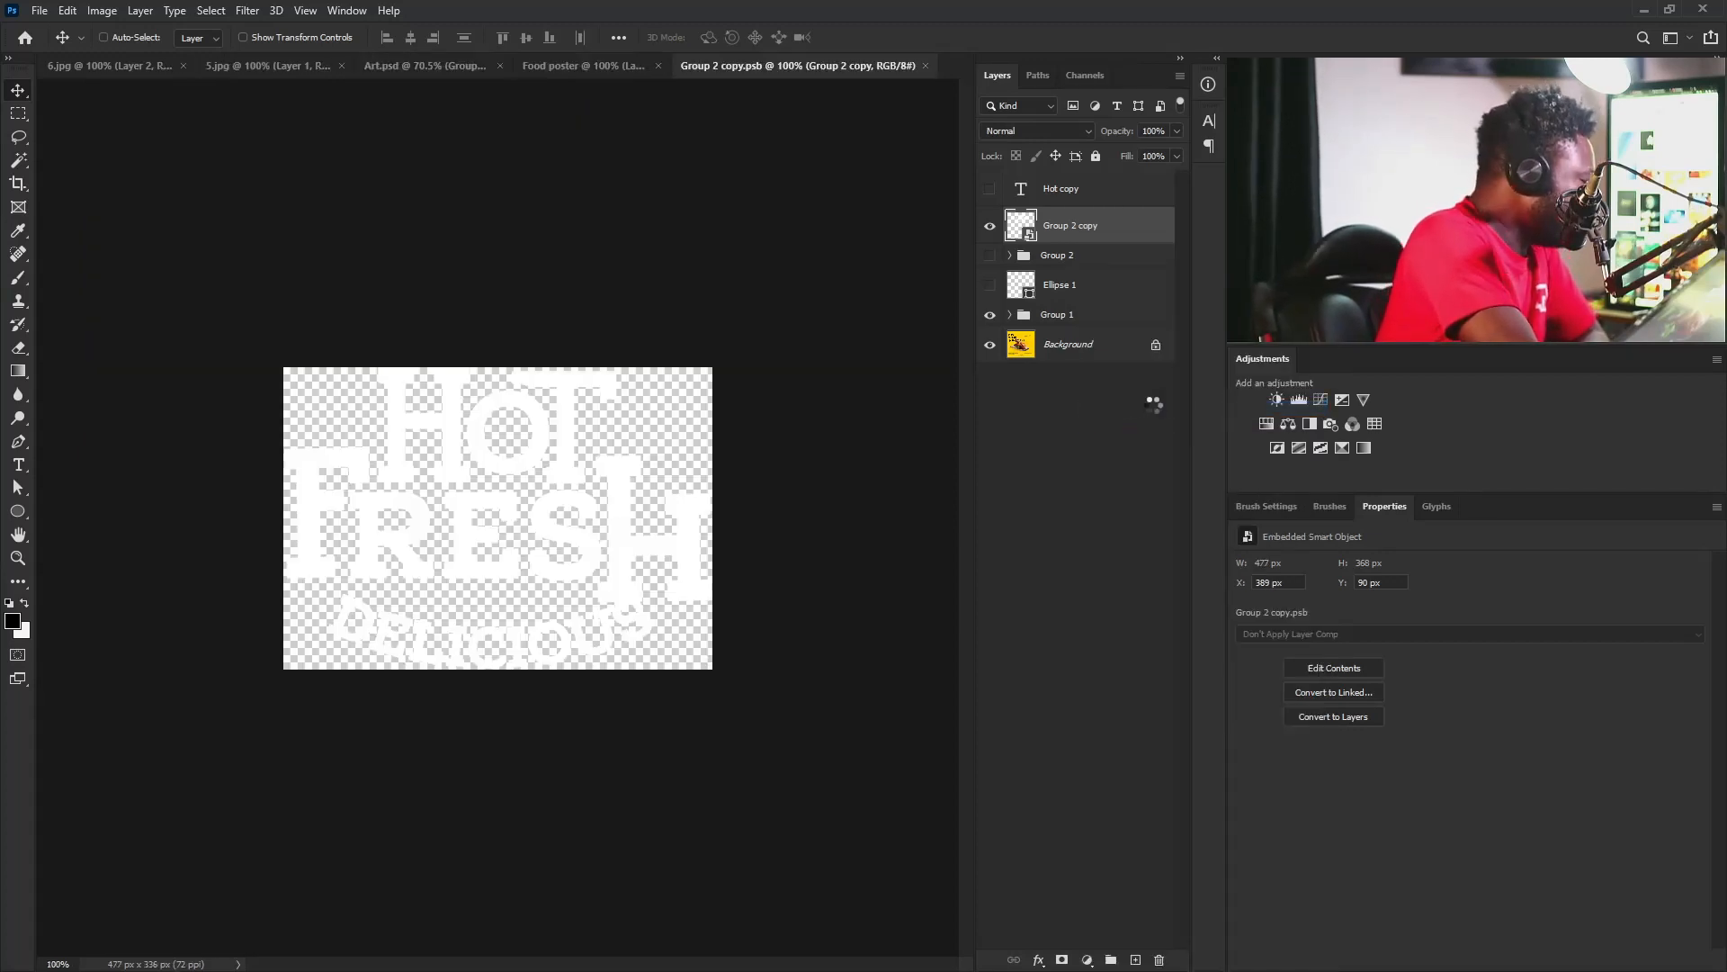
Raise the H of FRESH slightly away from DELICIOUS, save the smart object's contents, and return to Art.psd.
{"action": "right_click", "coordinate": [688, 533]}
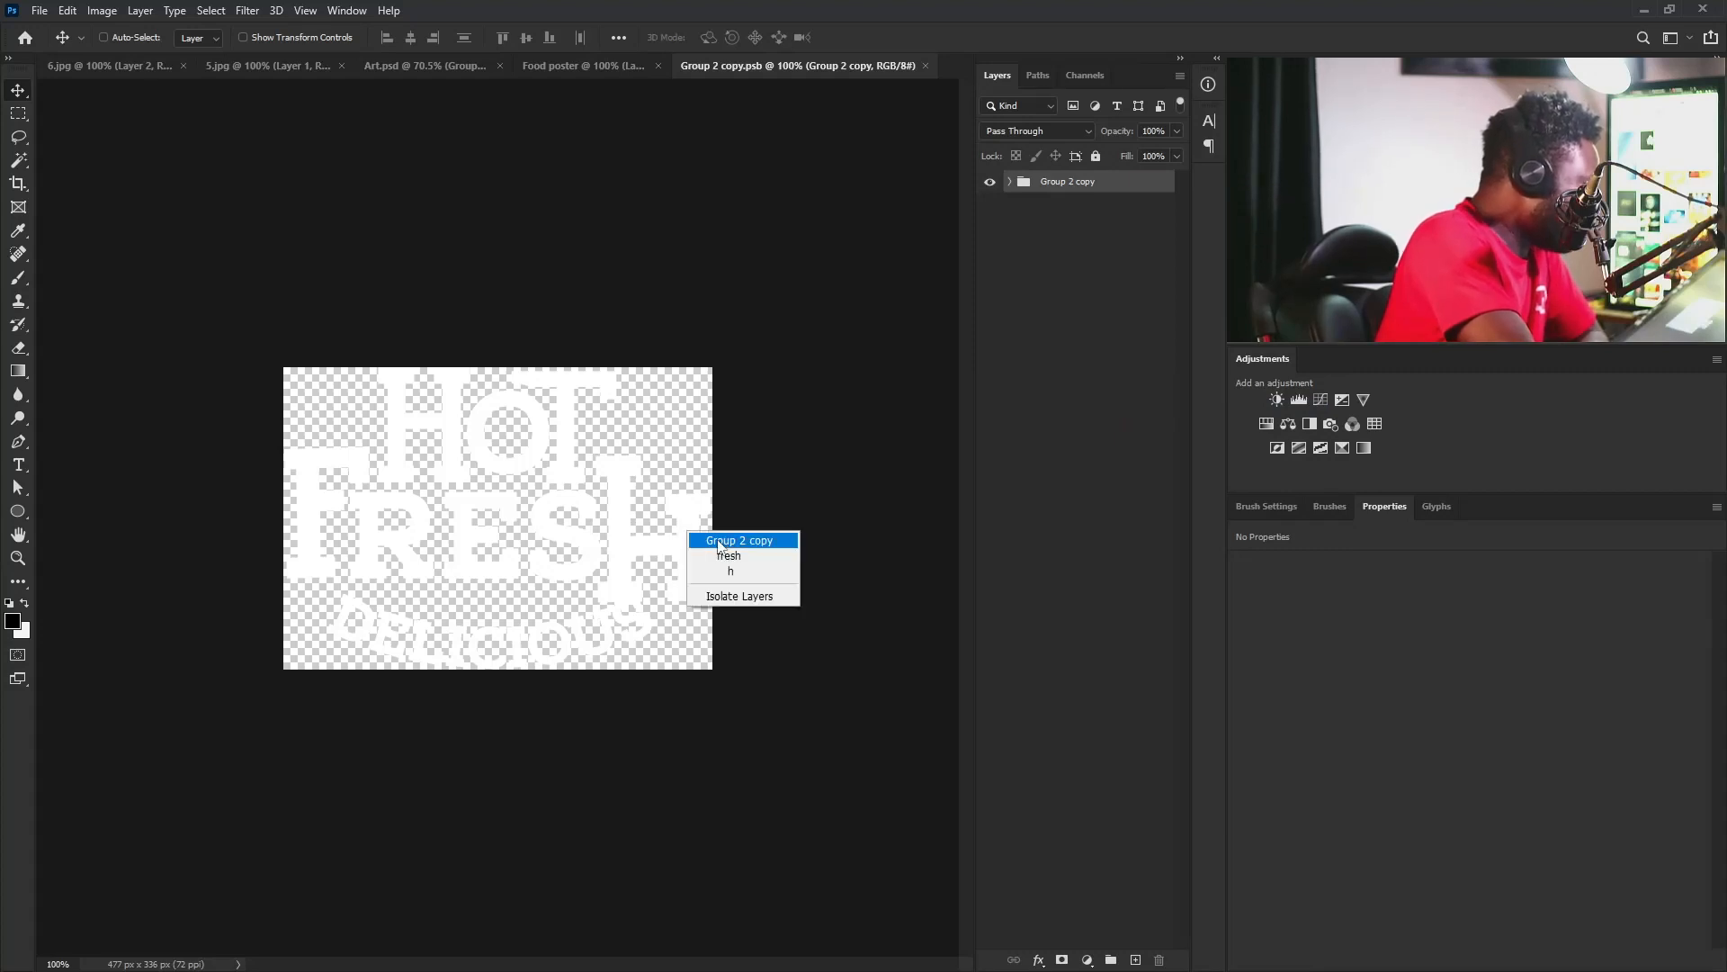
{"action": "left_click", "coordinate": [727, 570]}
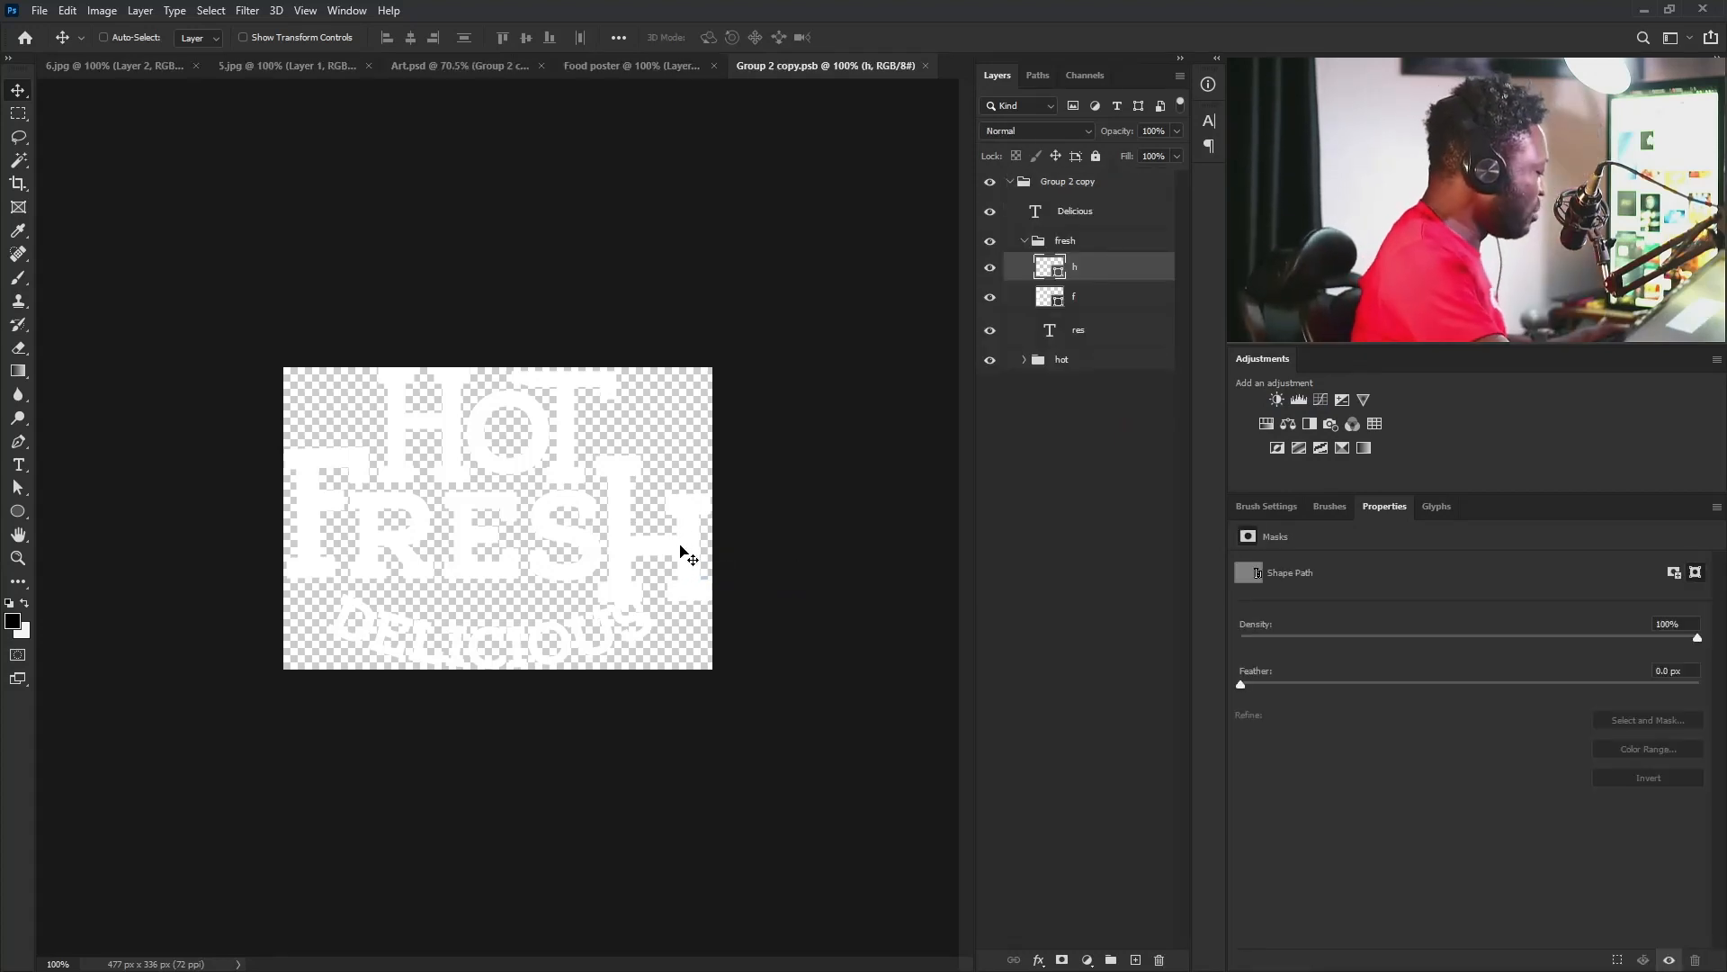
{"action": "left_click_drag", "start_coordinate": [681, 563], "coordinate": [680, 550]}
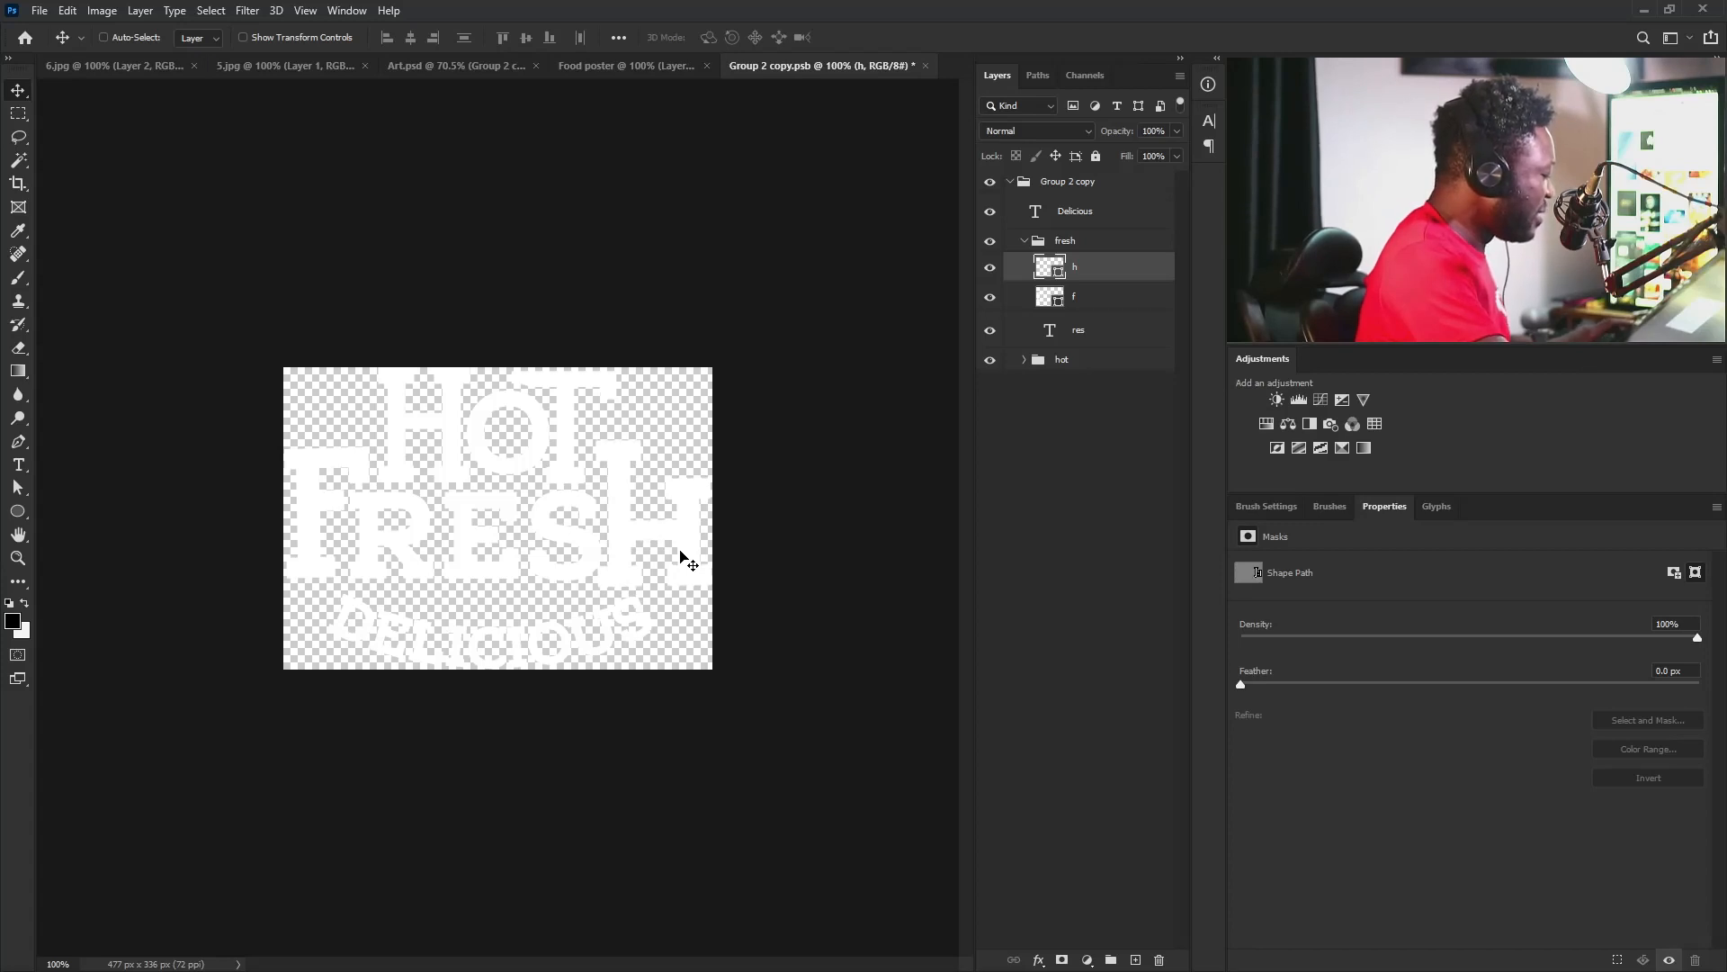
{"action": "key", "text": "ctrl+s"}
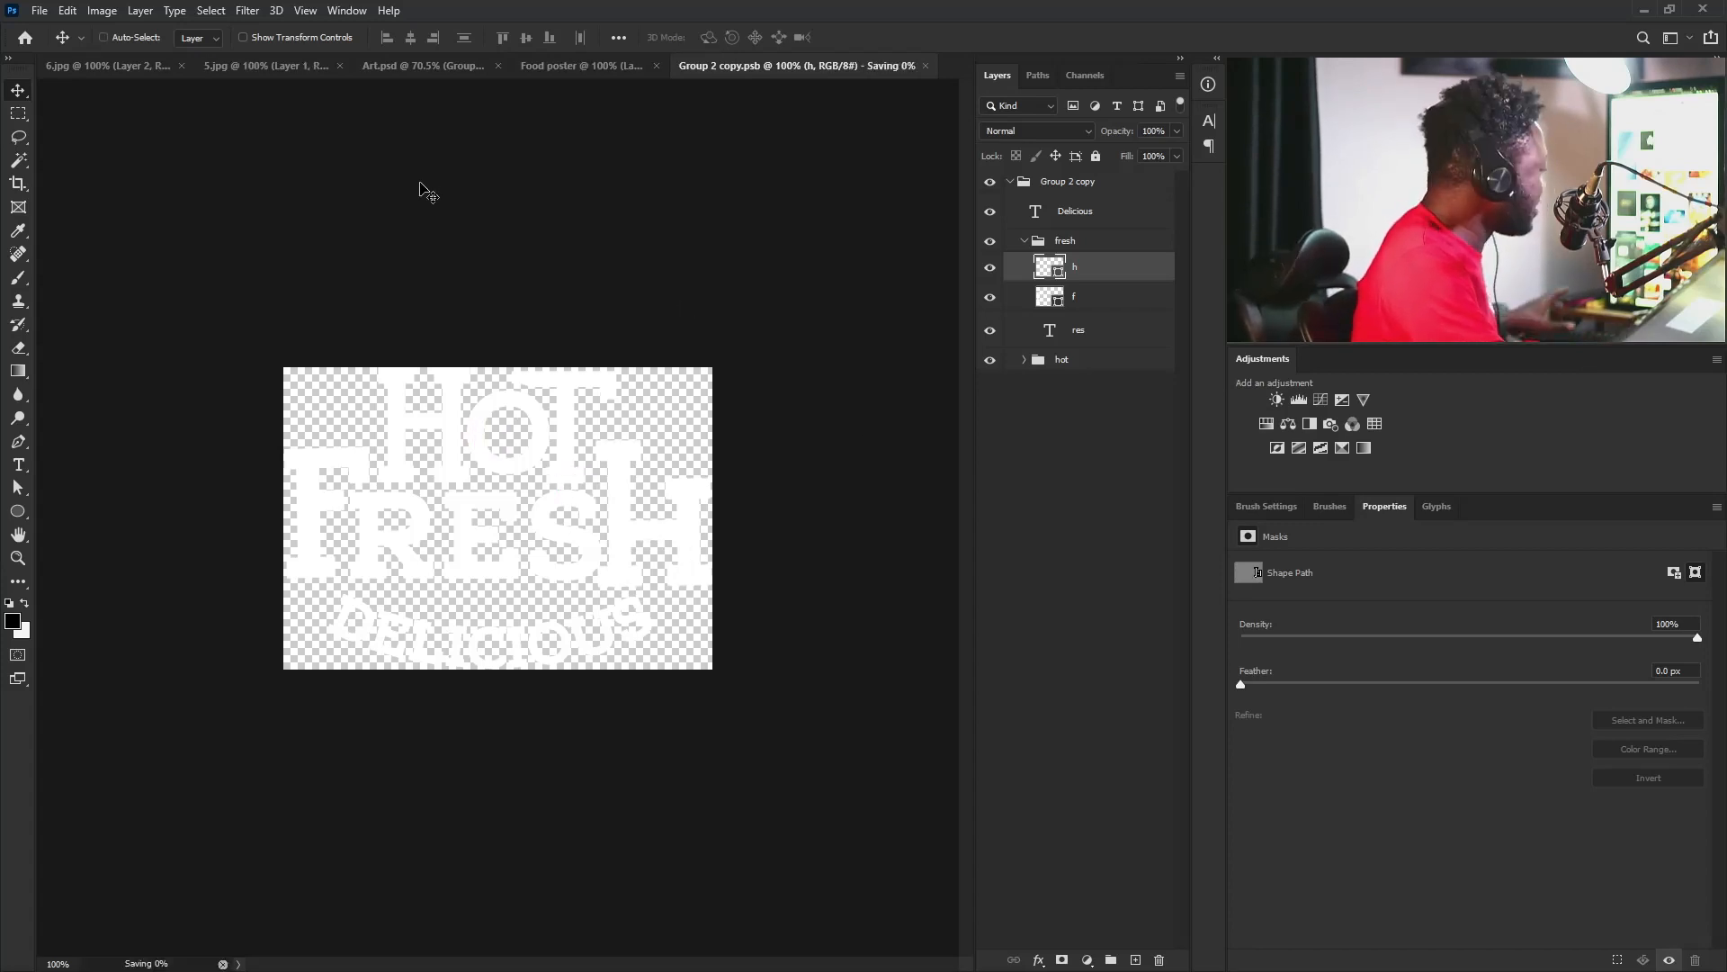
{"action": "left_click", "coordinate": [428, 66]}
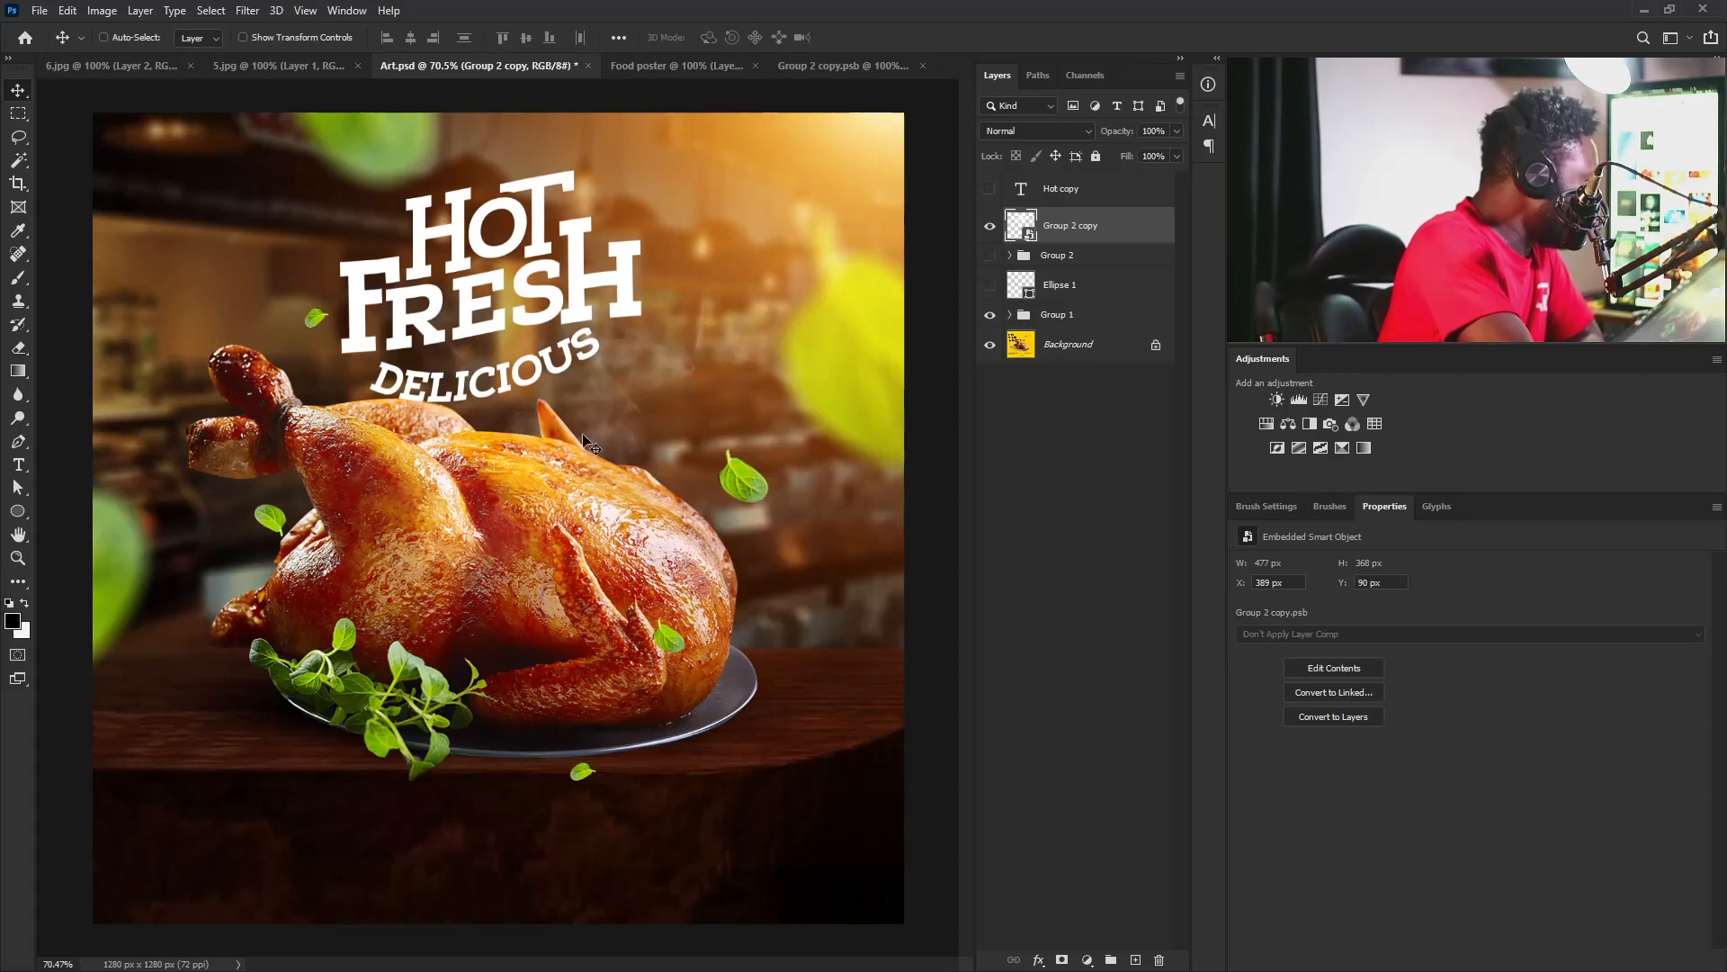
Duplicate the leaf layer Layer 5 copy inside Group 1, and move the duplicate up beside the HOT lettering.
{"action": "left_click", "coordinate": [1008, 315]}
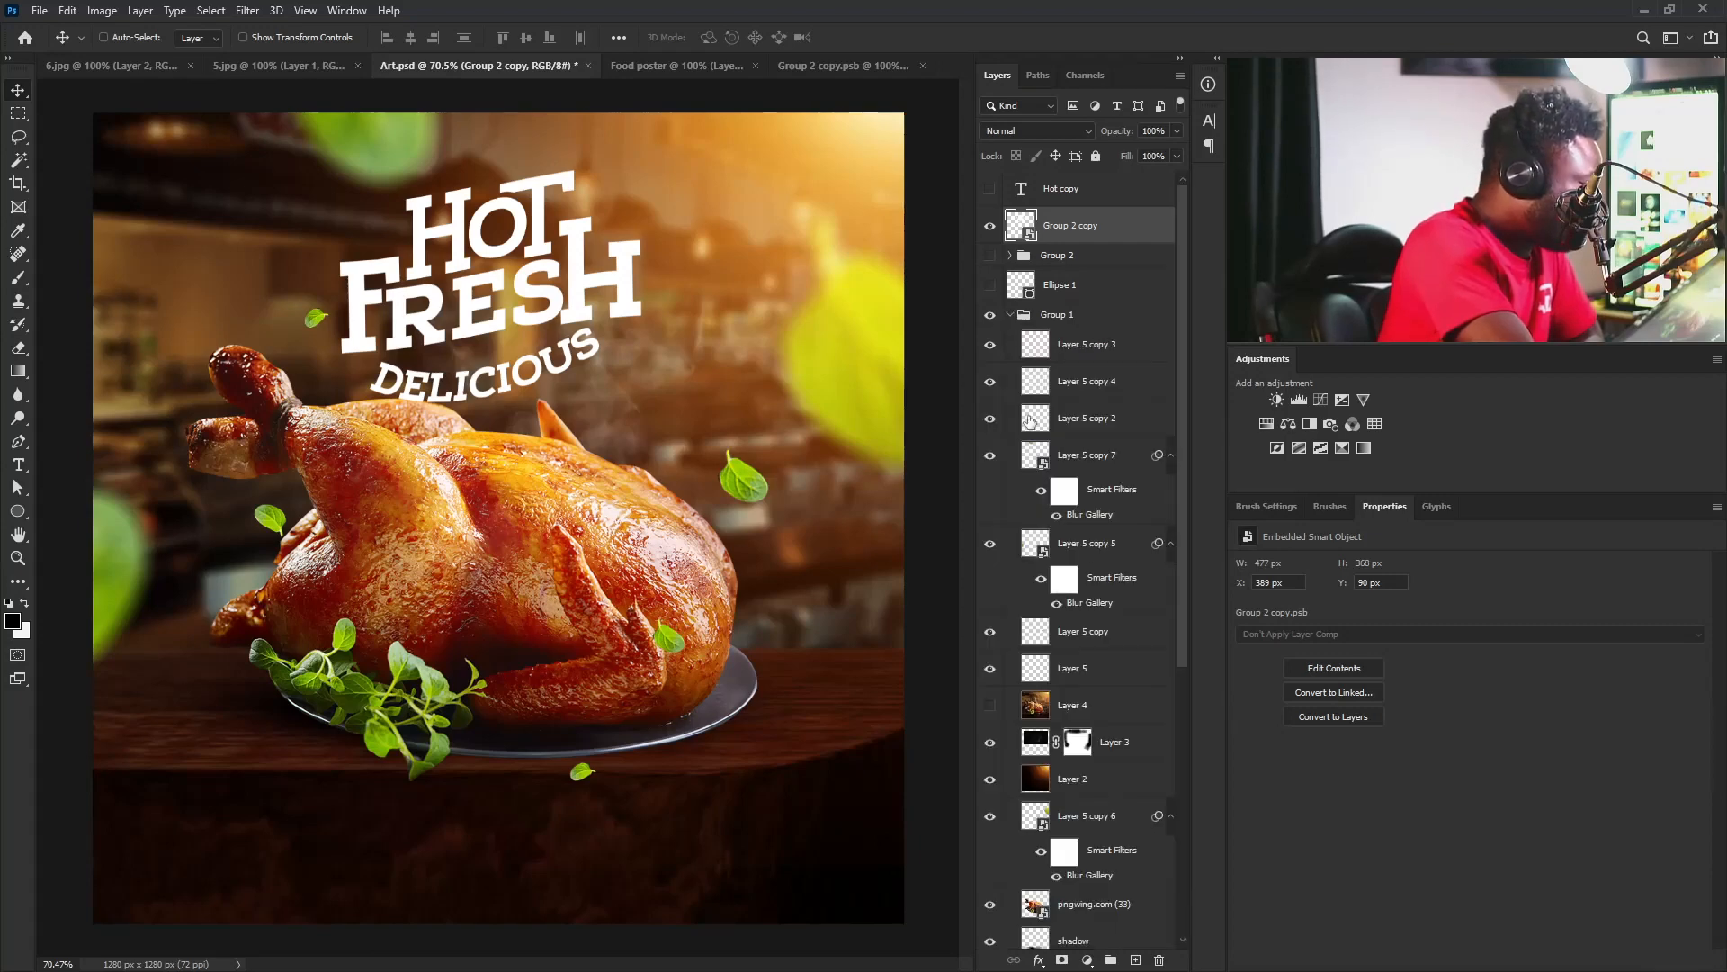
{"action": "right_click", "coordinate": [751, 483]}
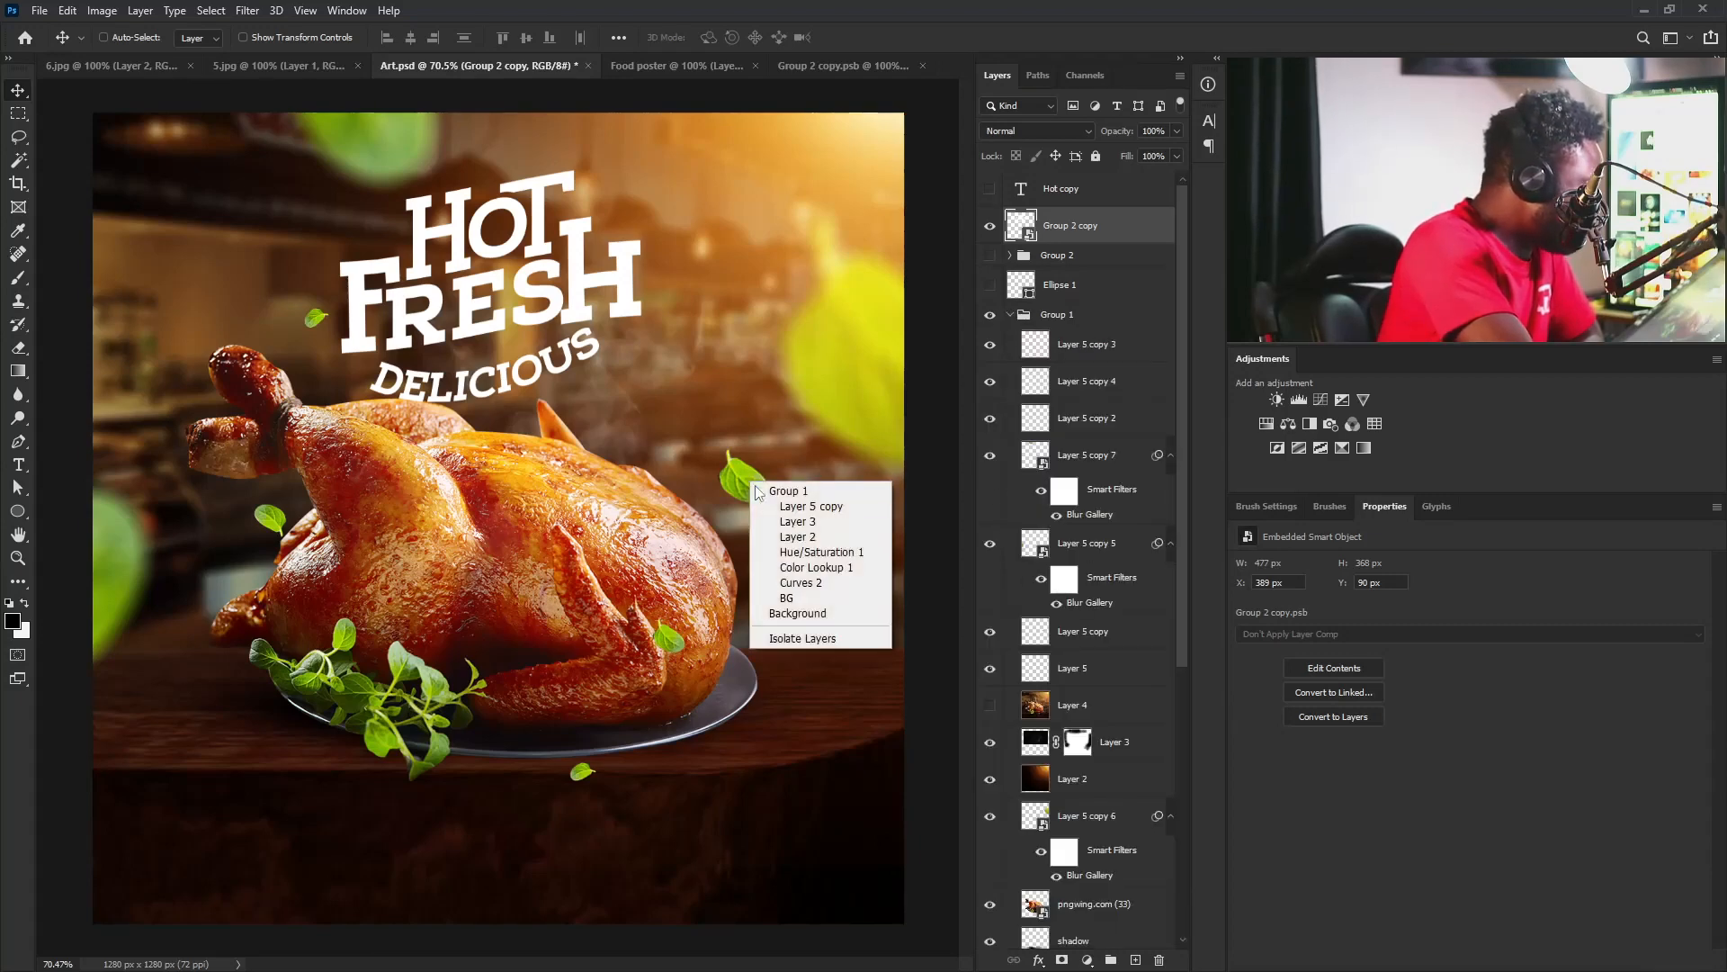
{"action": "left_click", "coordinate": [828, 508]}
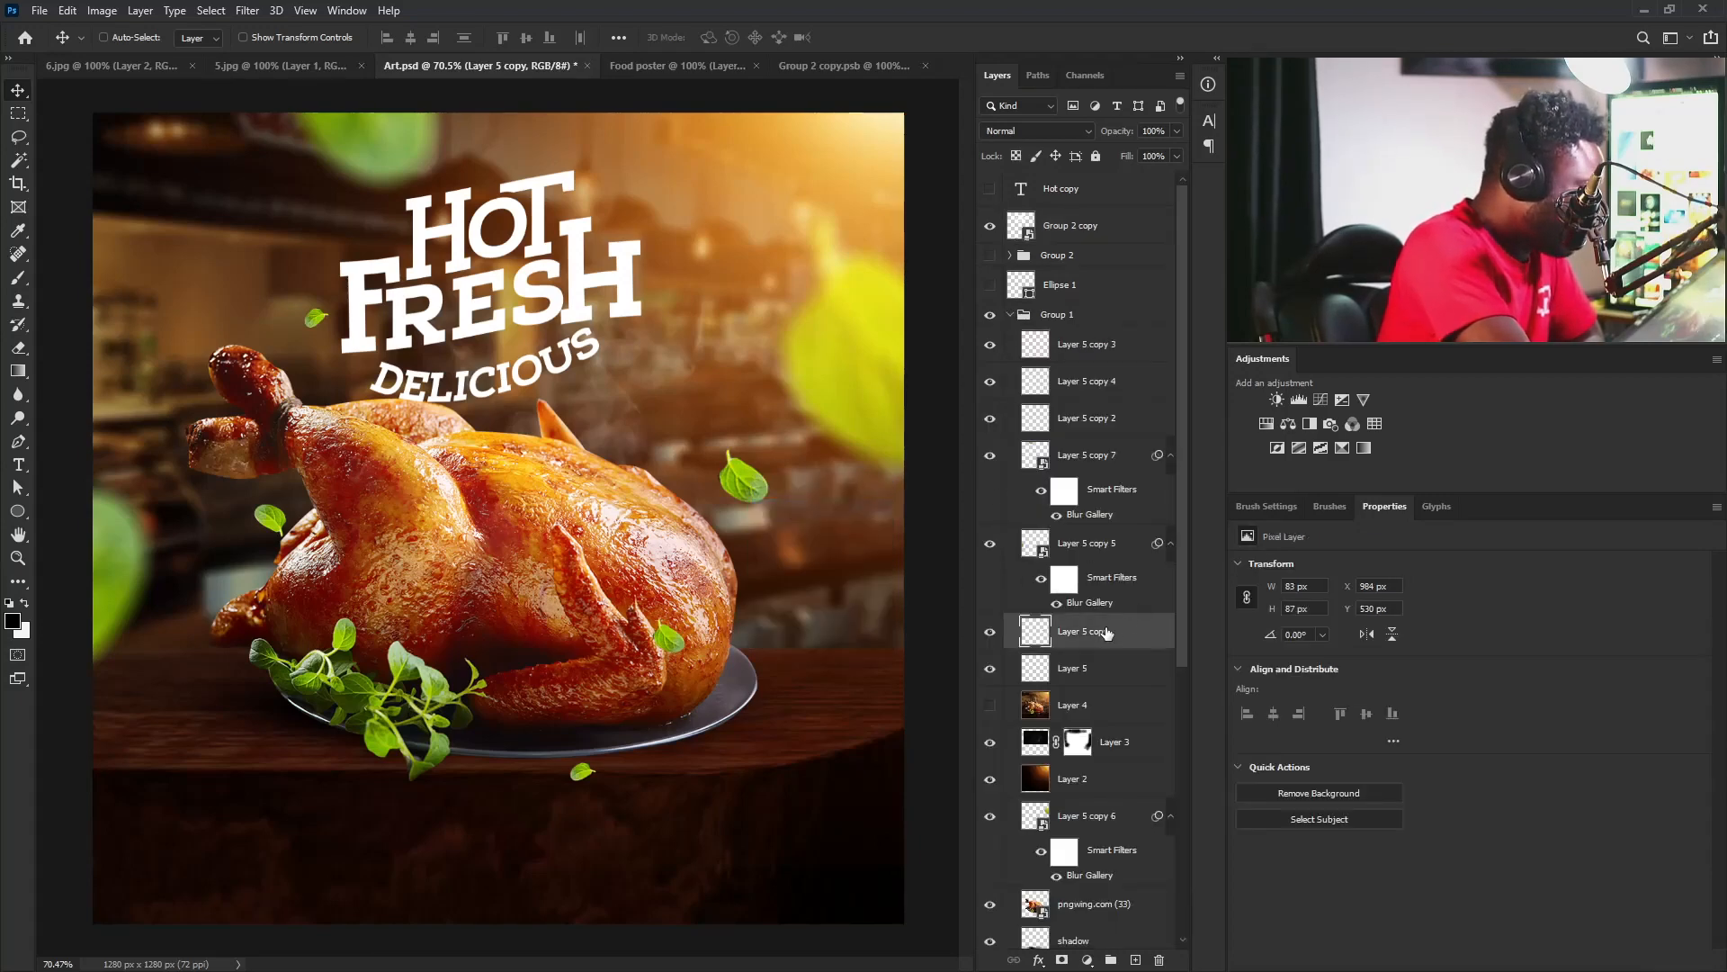
{"action": "left_click_drag", "start_coordinate": [1107, 632], "coordinate": [1136, 959]}
{"action": "left_click_drag", "start_coordinate": [759, 509], "coordinate": [524, 250]}
Rotate the duplicated leaf about 171° and shrink it to about 68 by 64 px beside the T of HOT.
{"action": "key", "text": "ctrl+t"}
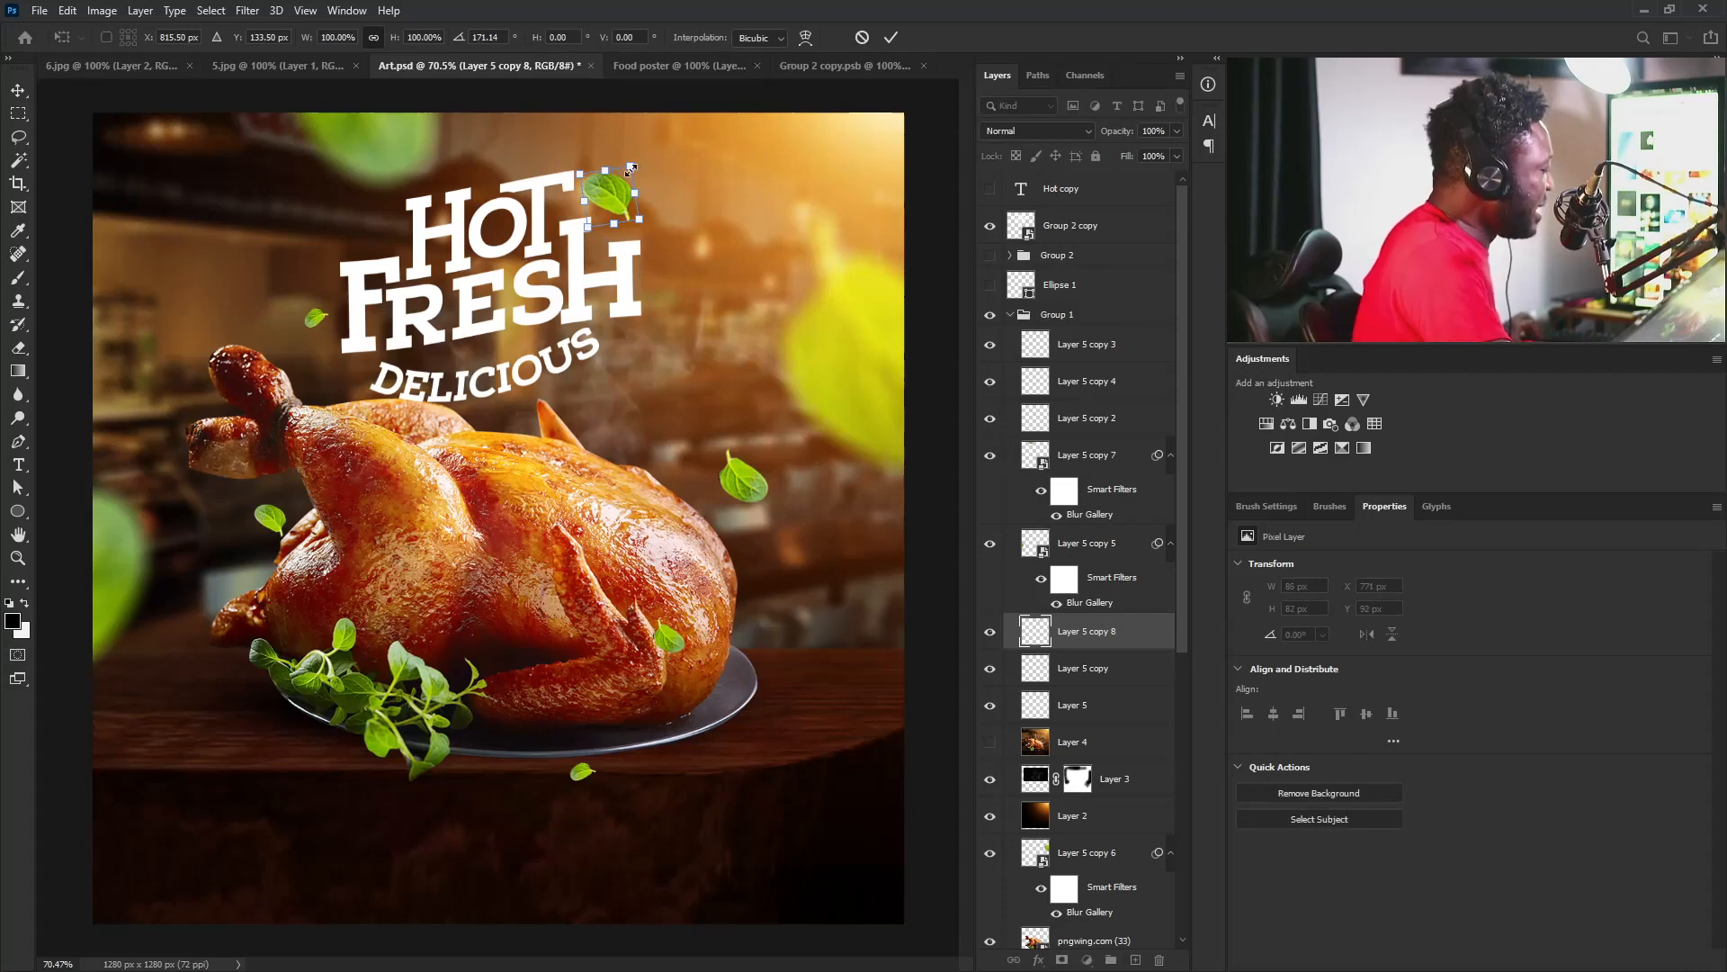
{"action": "left_click_drag", "start_coordinate": [631, 168], "coordinate": [621, 186]}
{"action": "key", "text": "Return"}
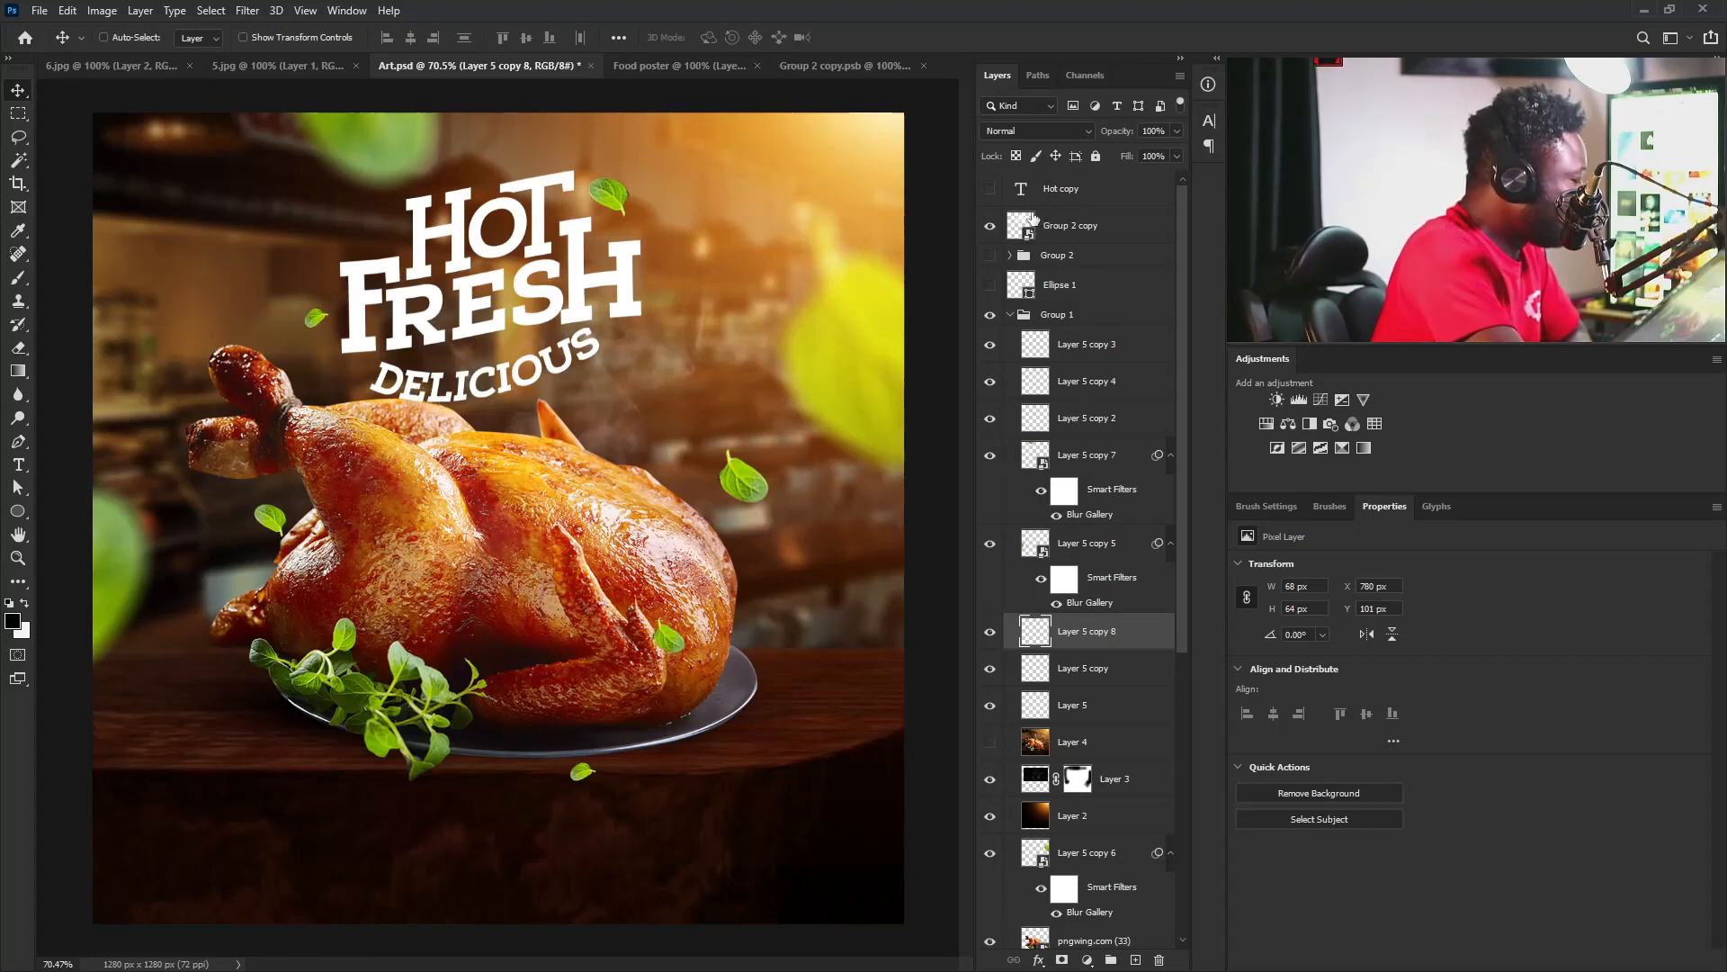
In Group 2 copy.psb, scale the DELICIOUS text and its oval path to about 89% and move them down 12 px.
{"action": "left_click", "coordinate": [645, 67]}
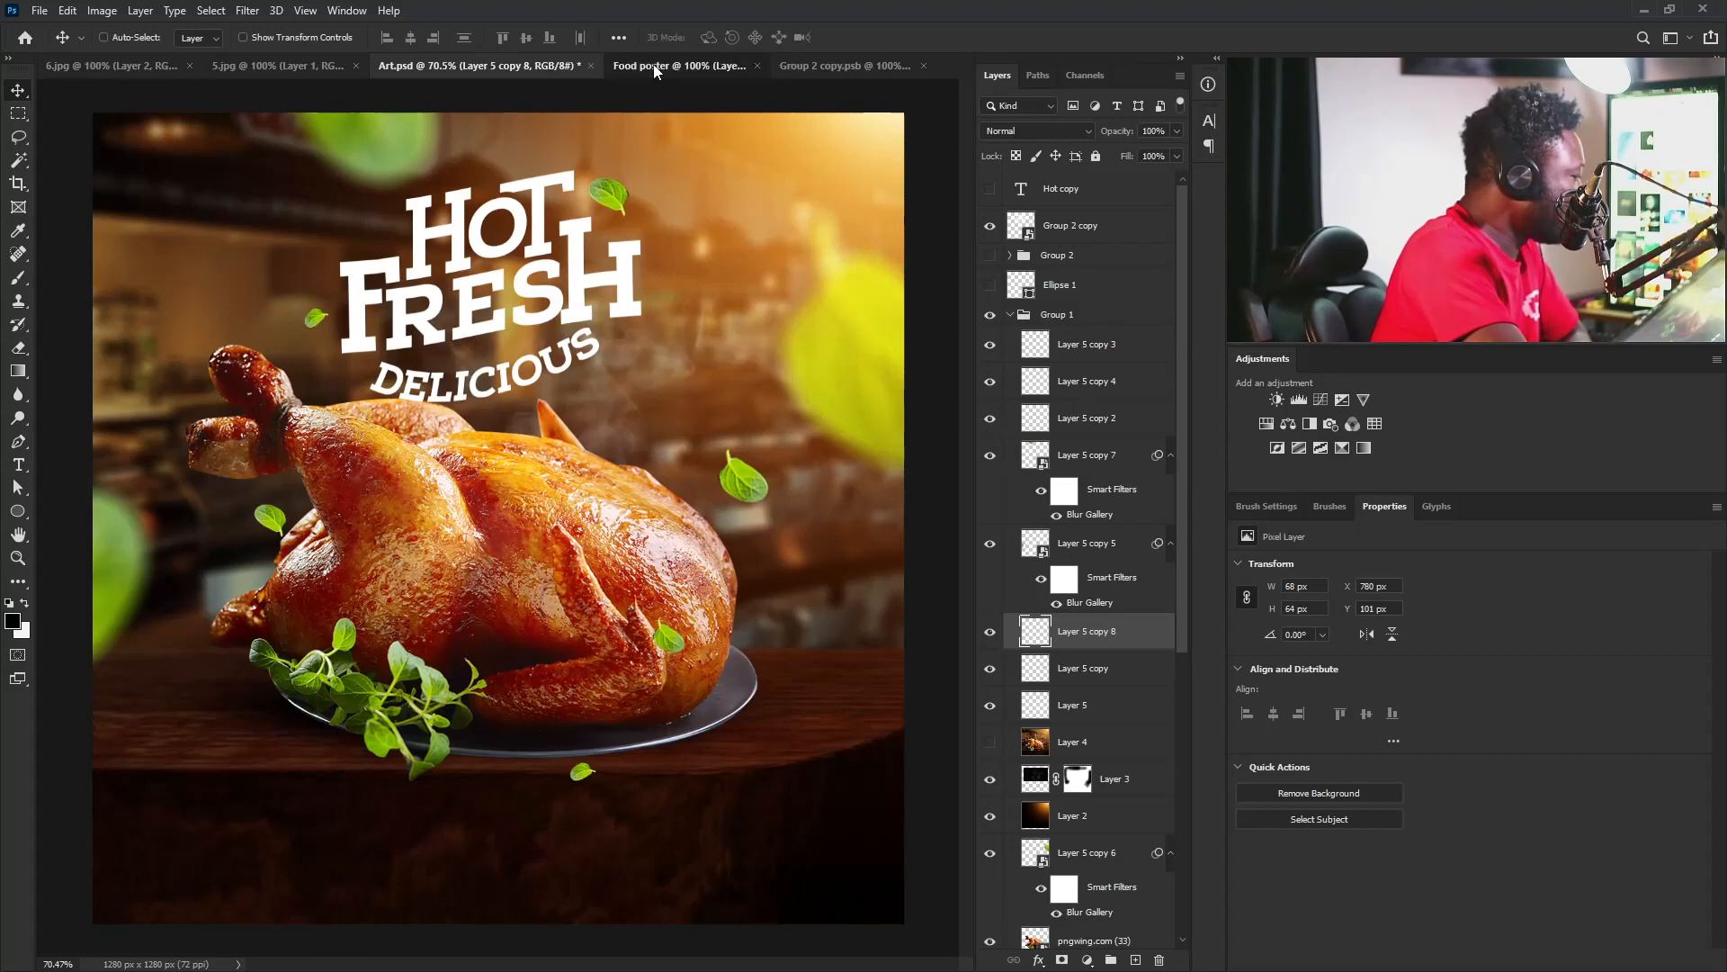
{"action": "left_click", "coordinate": [849, 63]}
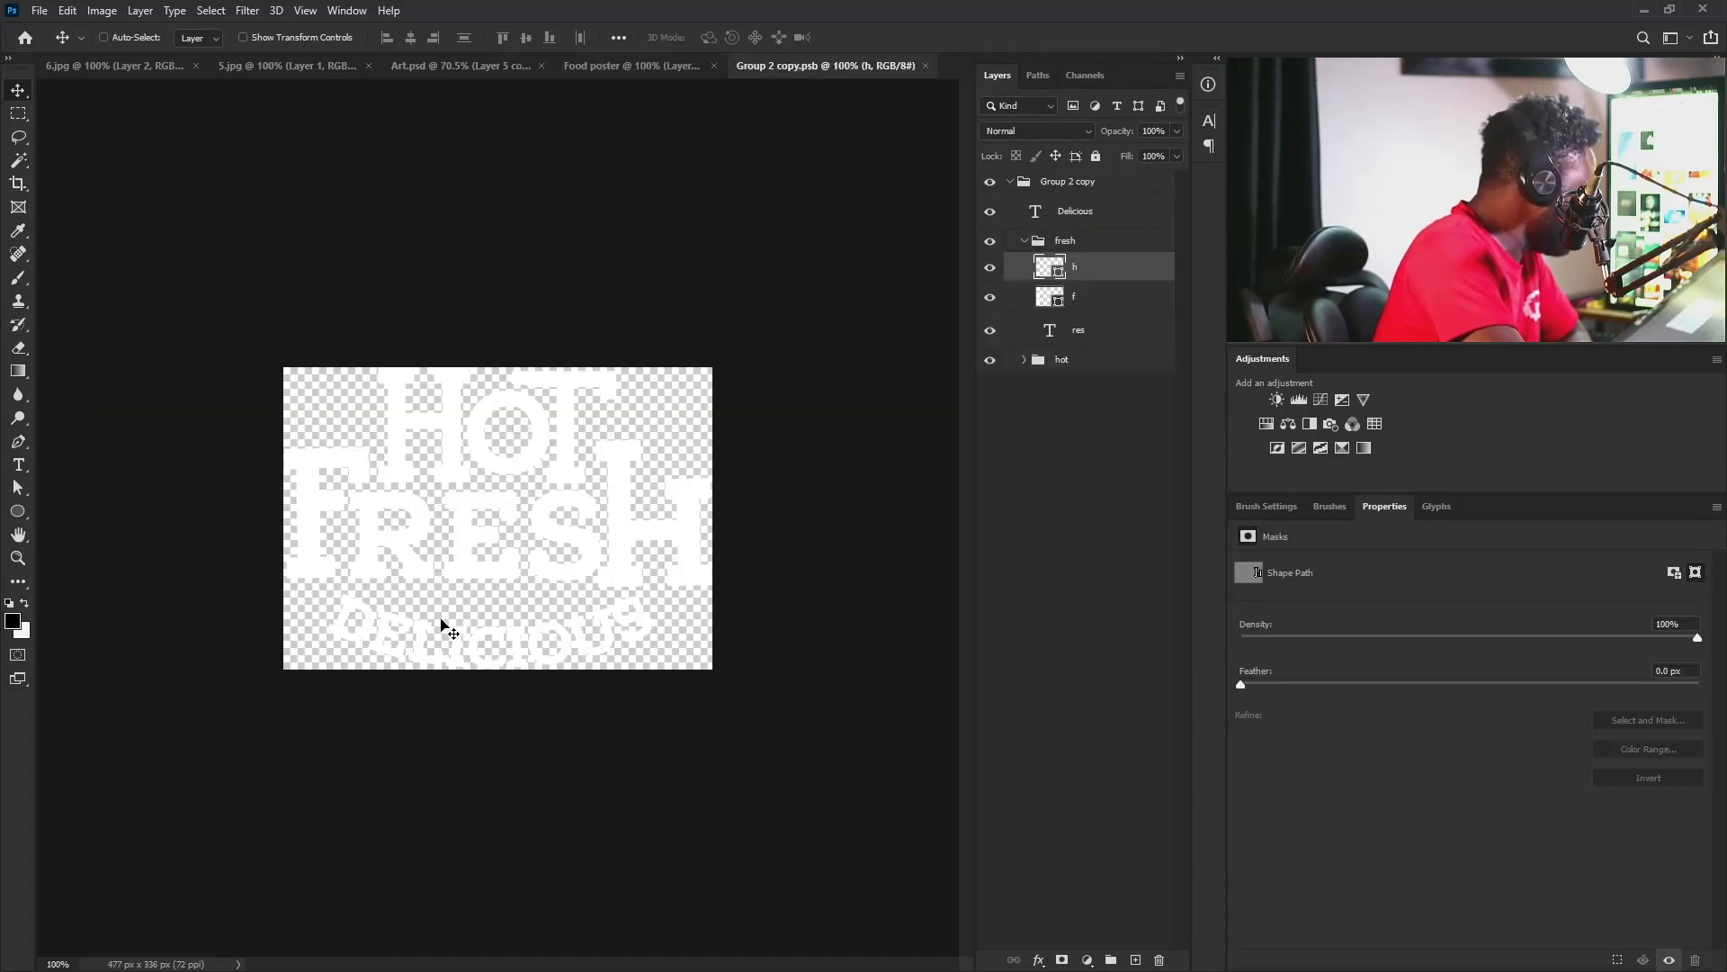
{"action": "right_click", "coordinate": [452, 644]}
{"action": "left_click", "coordinate": [501, 665]}
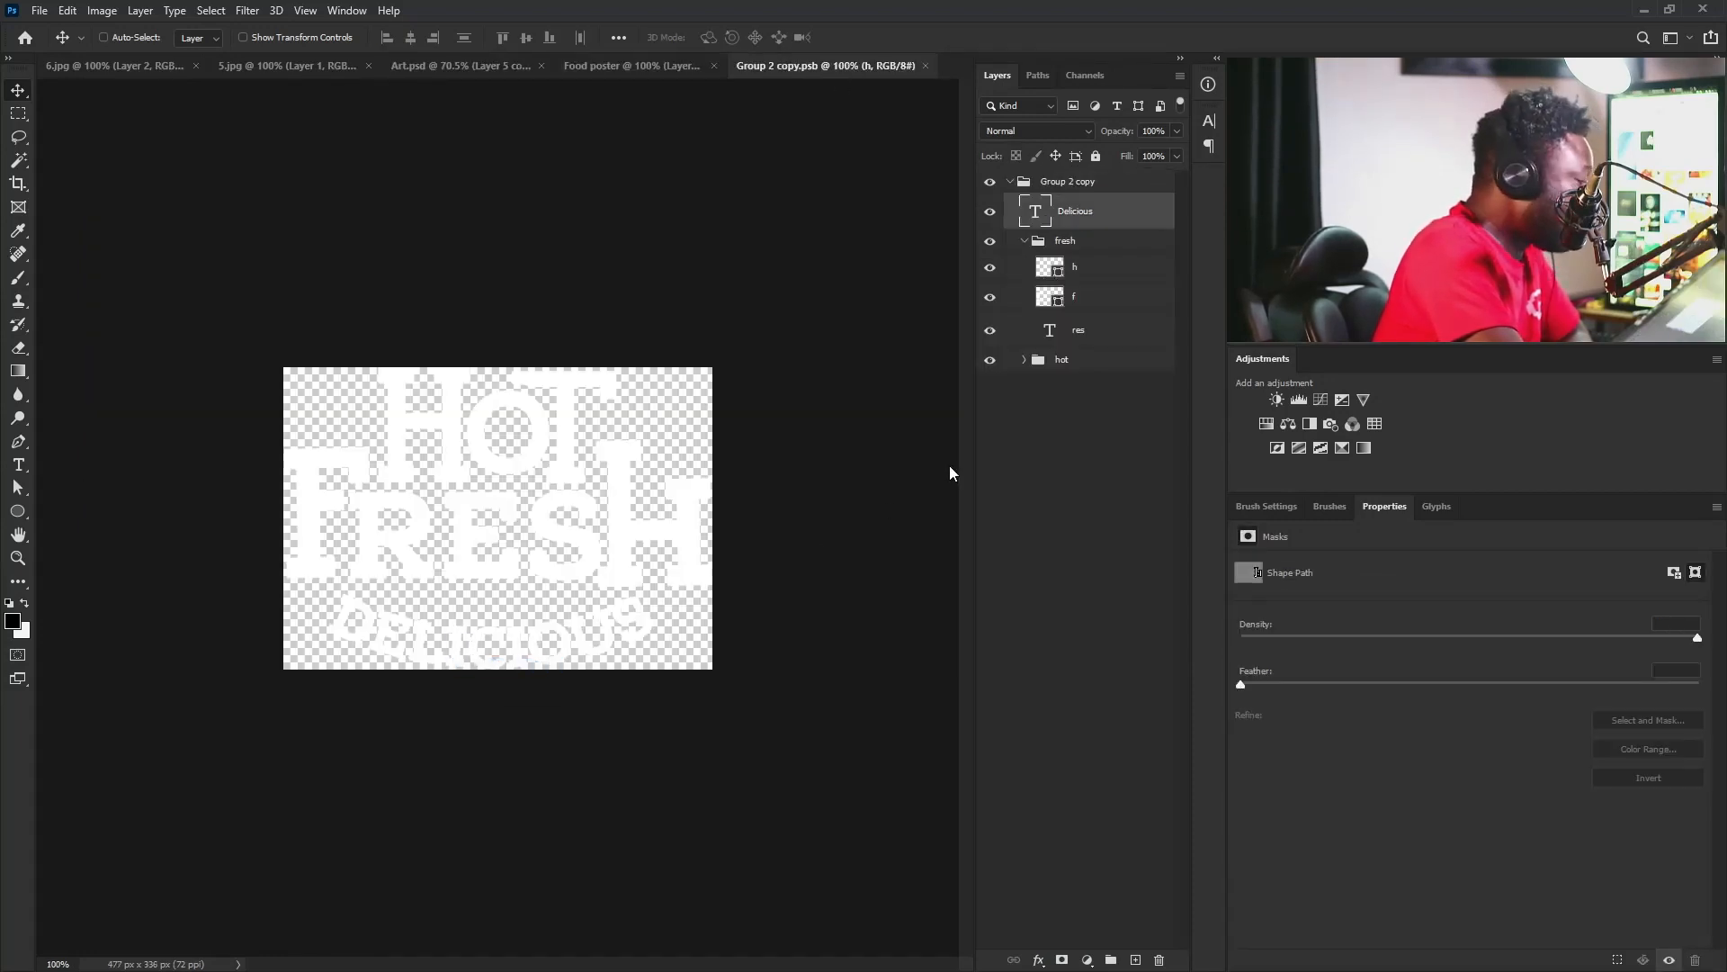
{"action": "left_click", "coordinate": [1116, 189]}
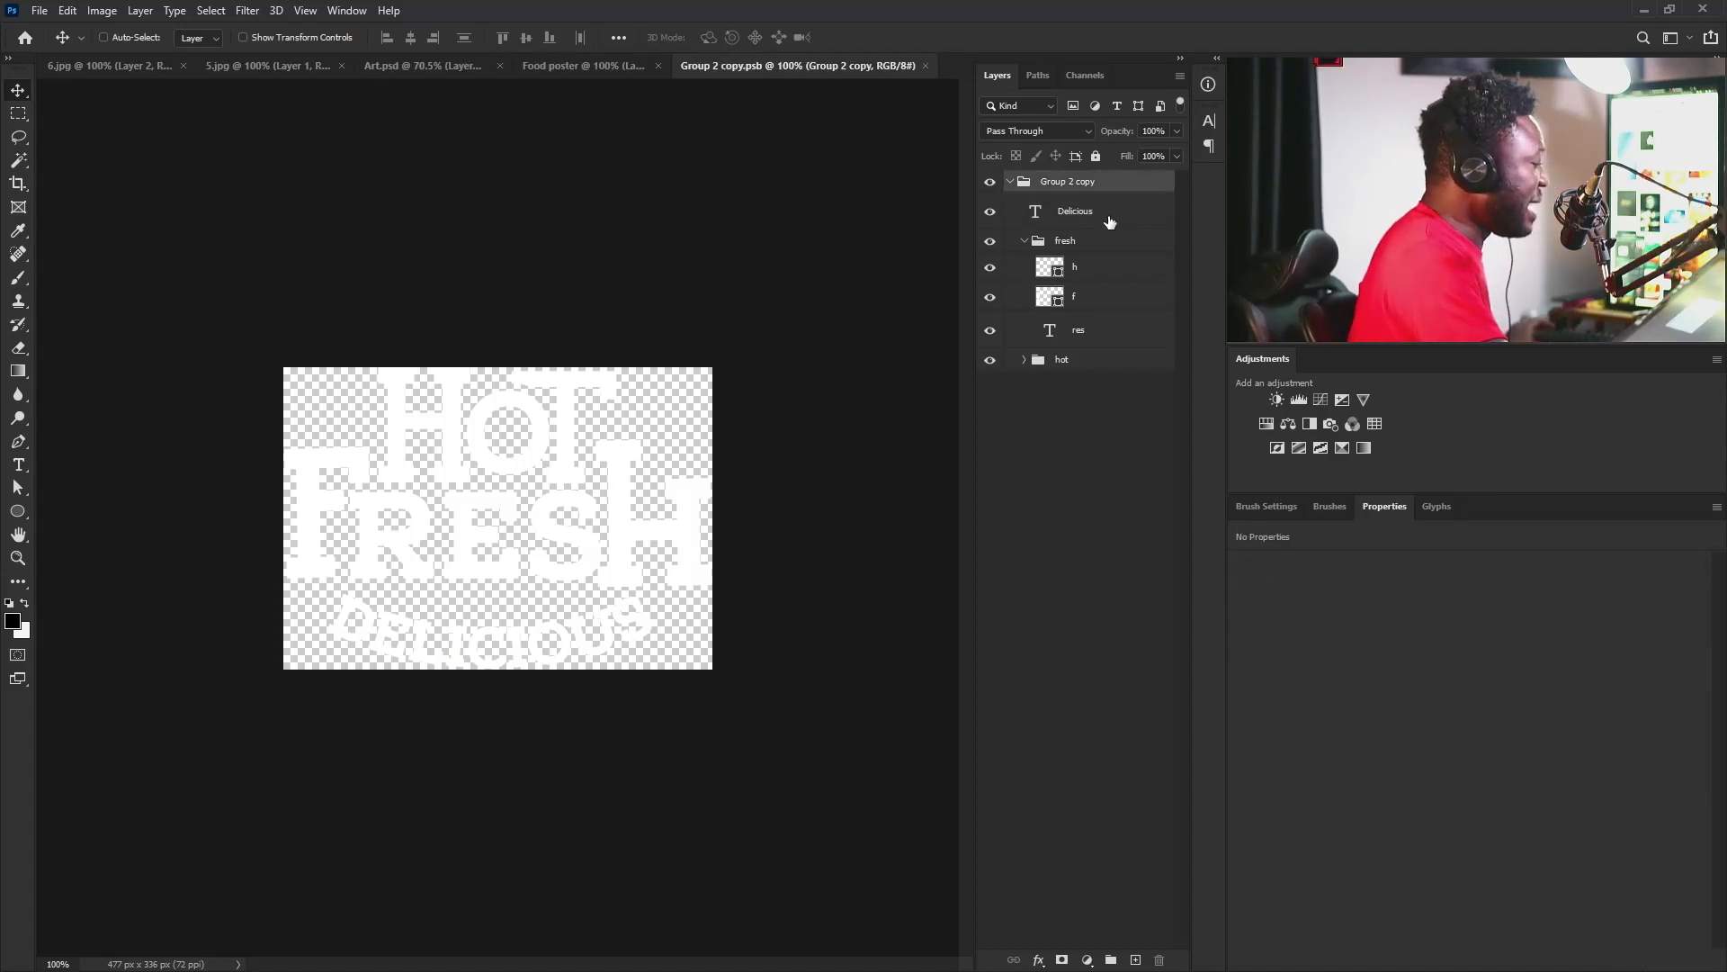
{"action": "left_click", "coordinate": [1091, 213]}
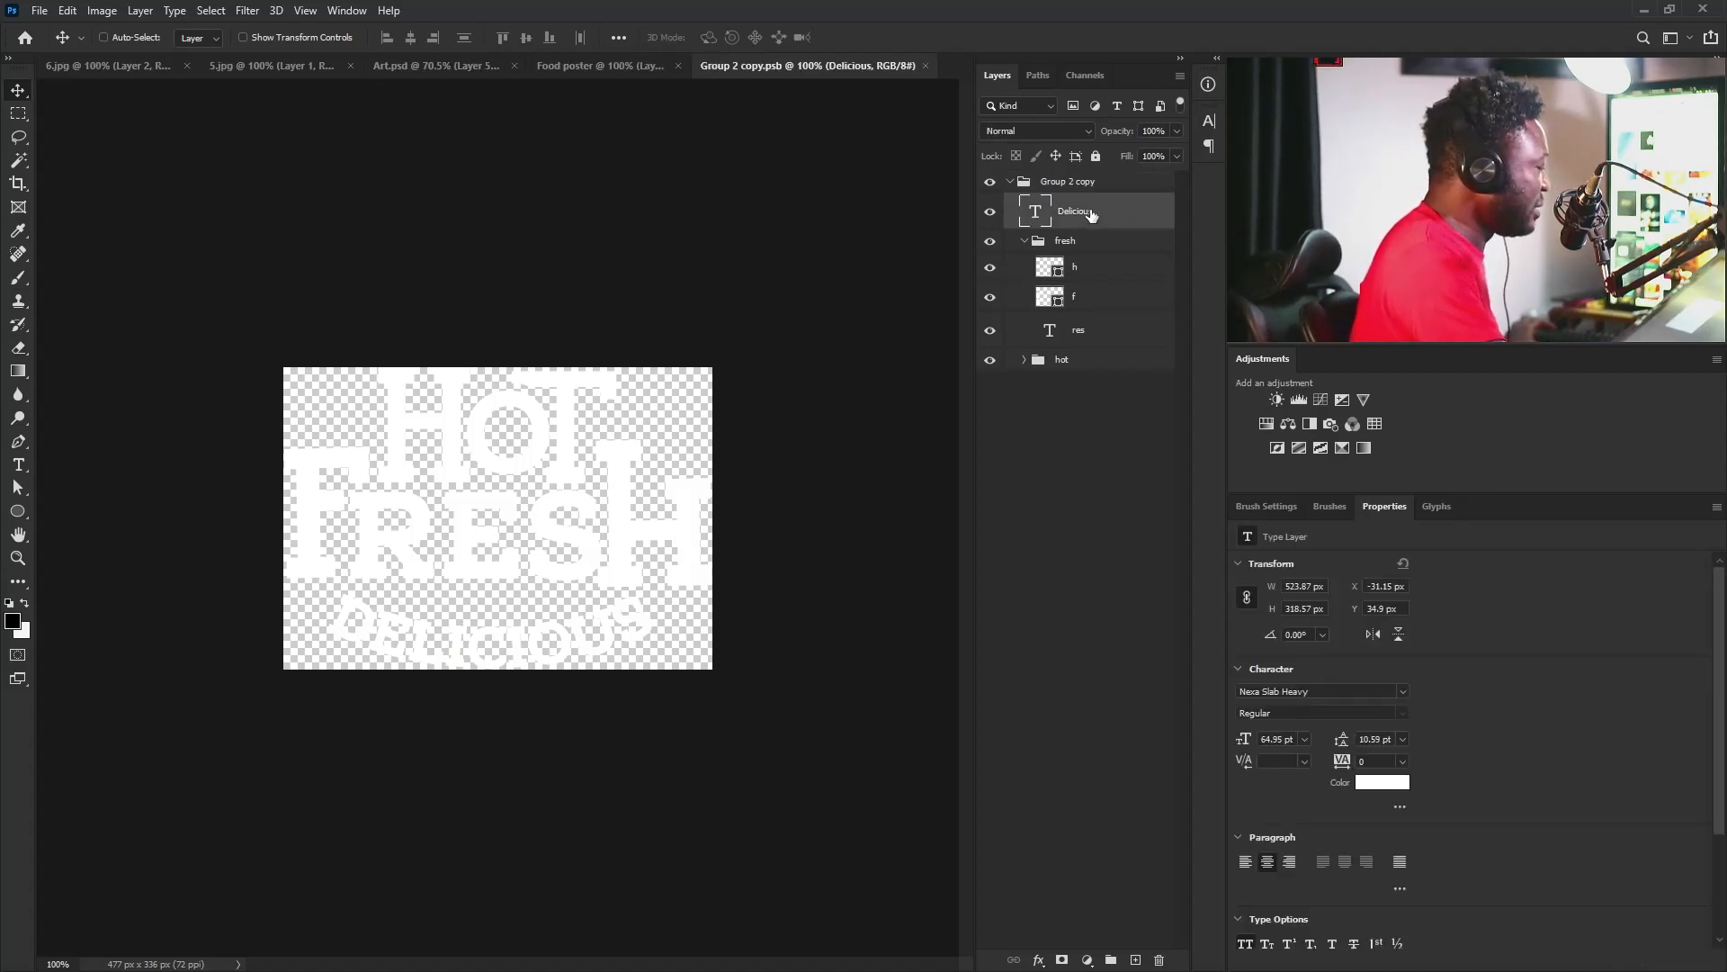
{"action": "key", "text": "ctrl+t"}
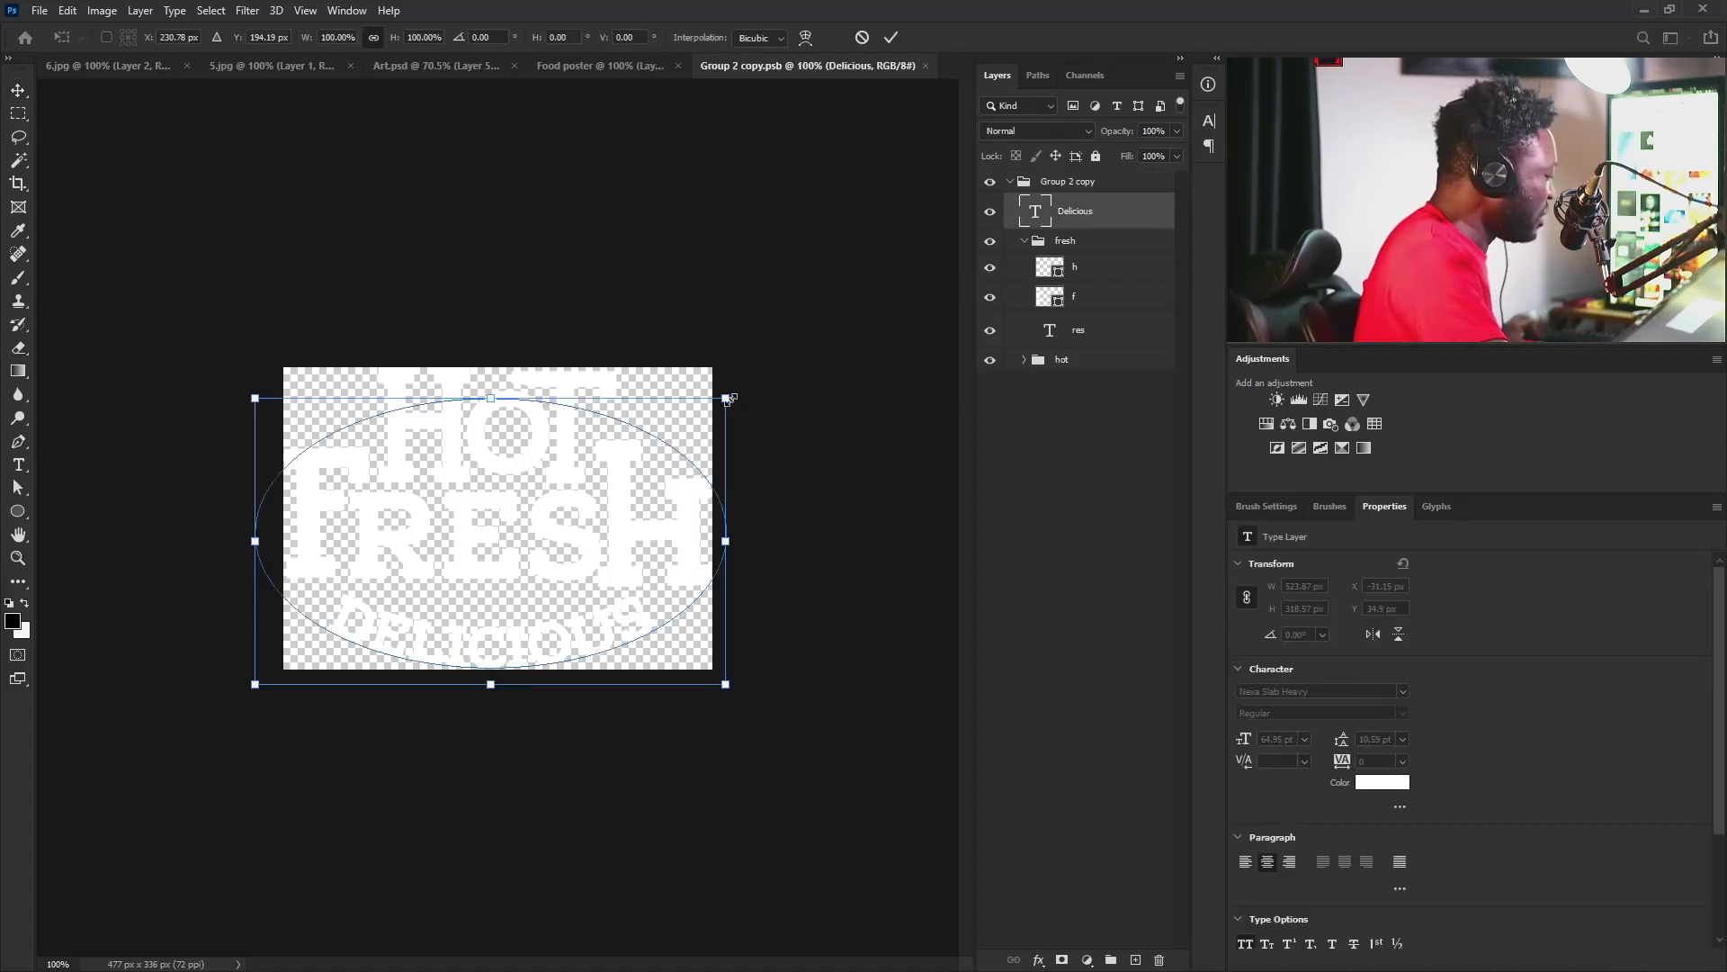
{"action": "mouse_move", "coordinate": [729, 398]}
{"action": "left_mouse_down"}
{"action": "mouse_move", "coordinate": [747, 387]}
{"action": "mouse_move", "coordinate": [704, 416]}
{"action": "left_mouse_up"}
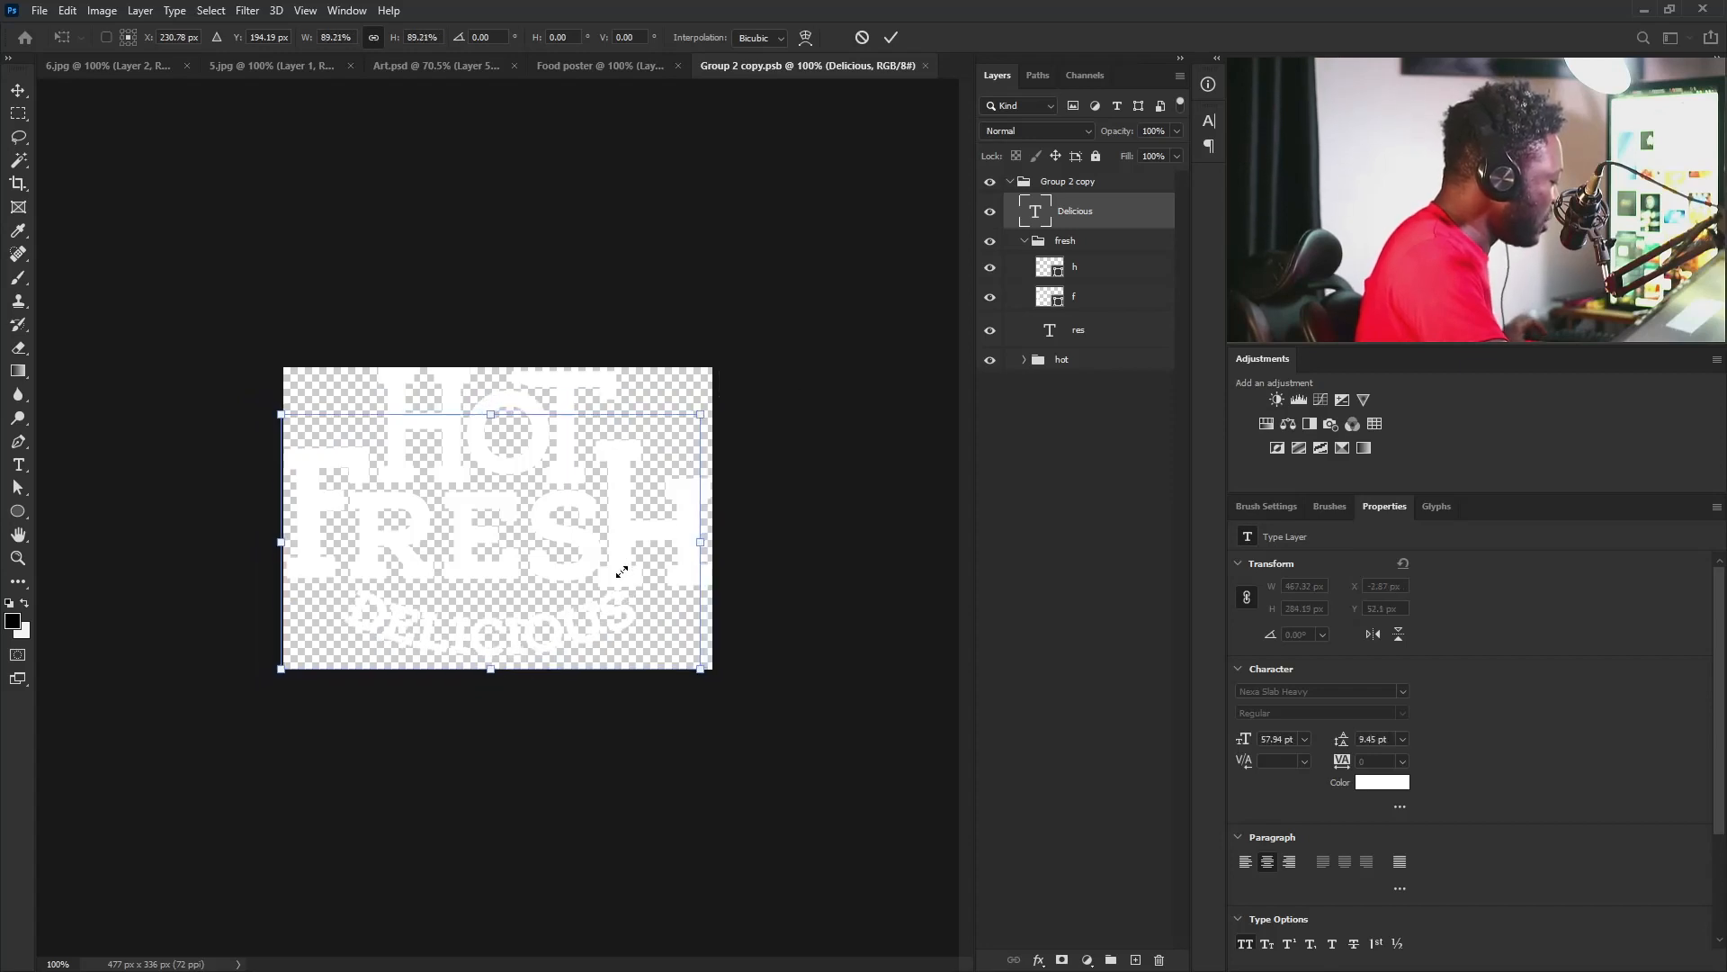
{"action": "left_click_drag", "start_coordinate": [622, 572], "coordinate": [622, 583]}
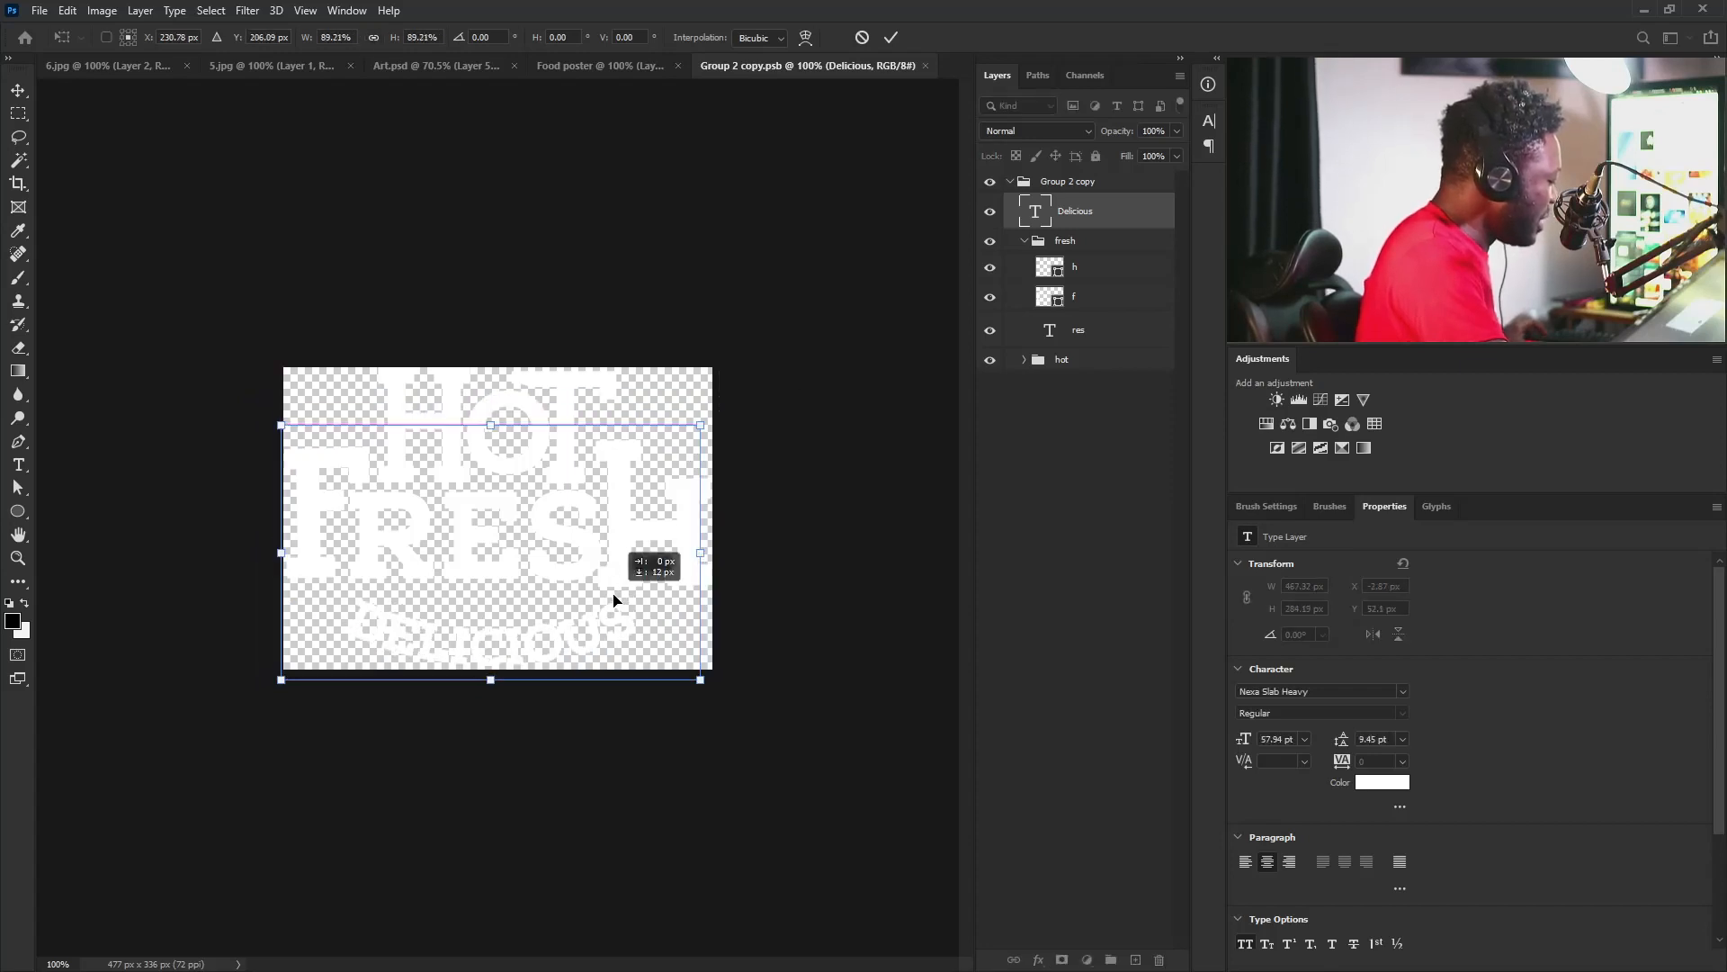
Set the font size of the curved DELICIOUS text to 45 pt.
{"action": "left_click", "coordinate": [1032, 209]}
{"action": "double_click", "coordinate": [463, 630]}
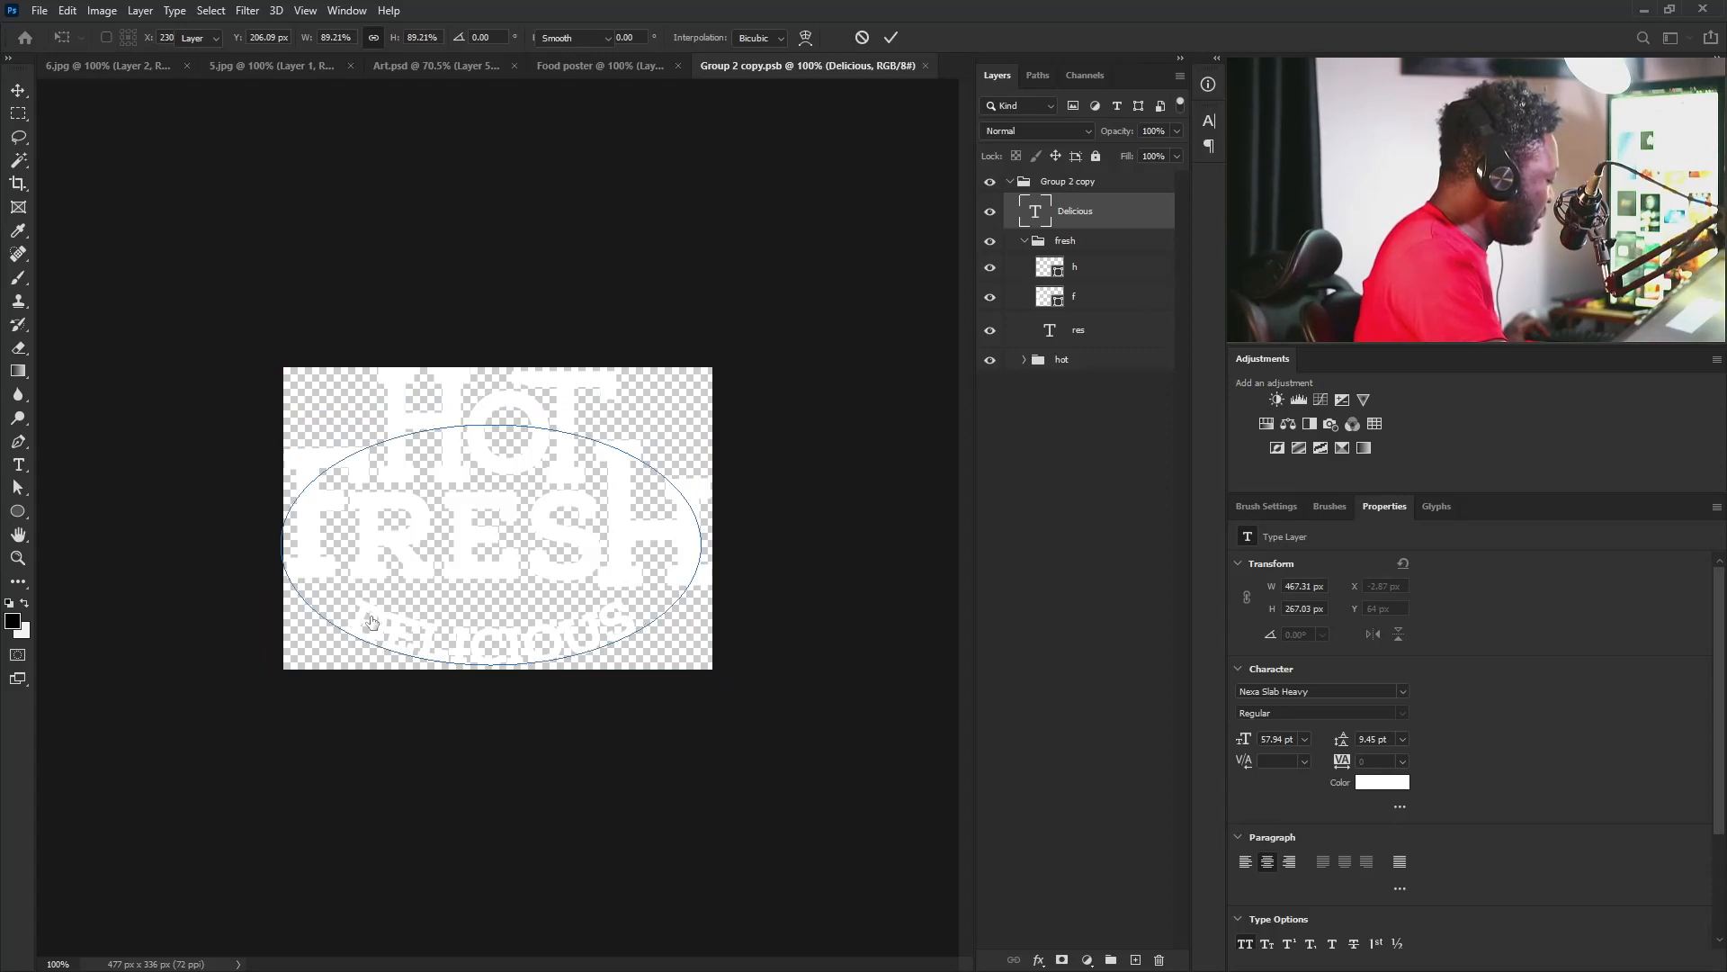
{"action": "left_click", "coordinate": [1288, 738]}
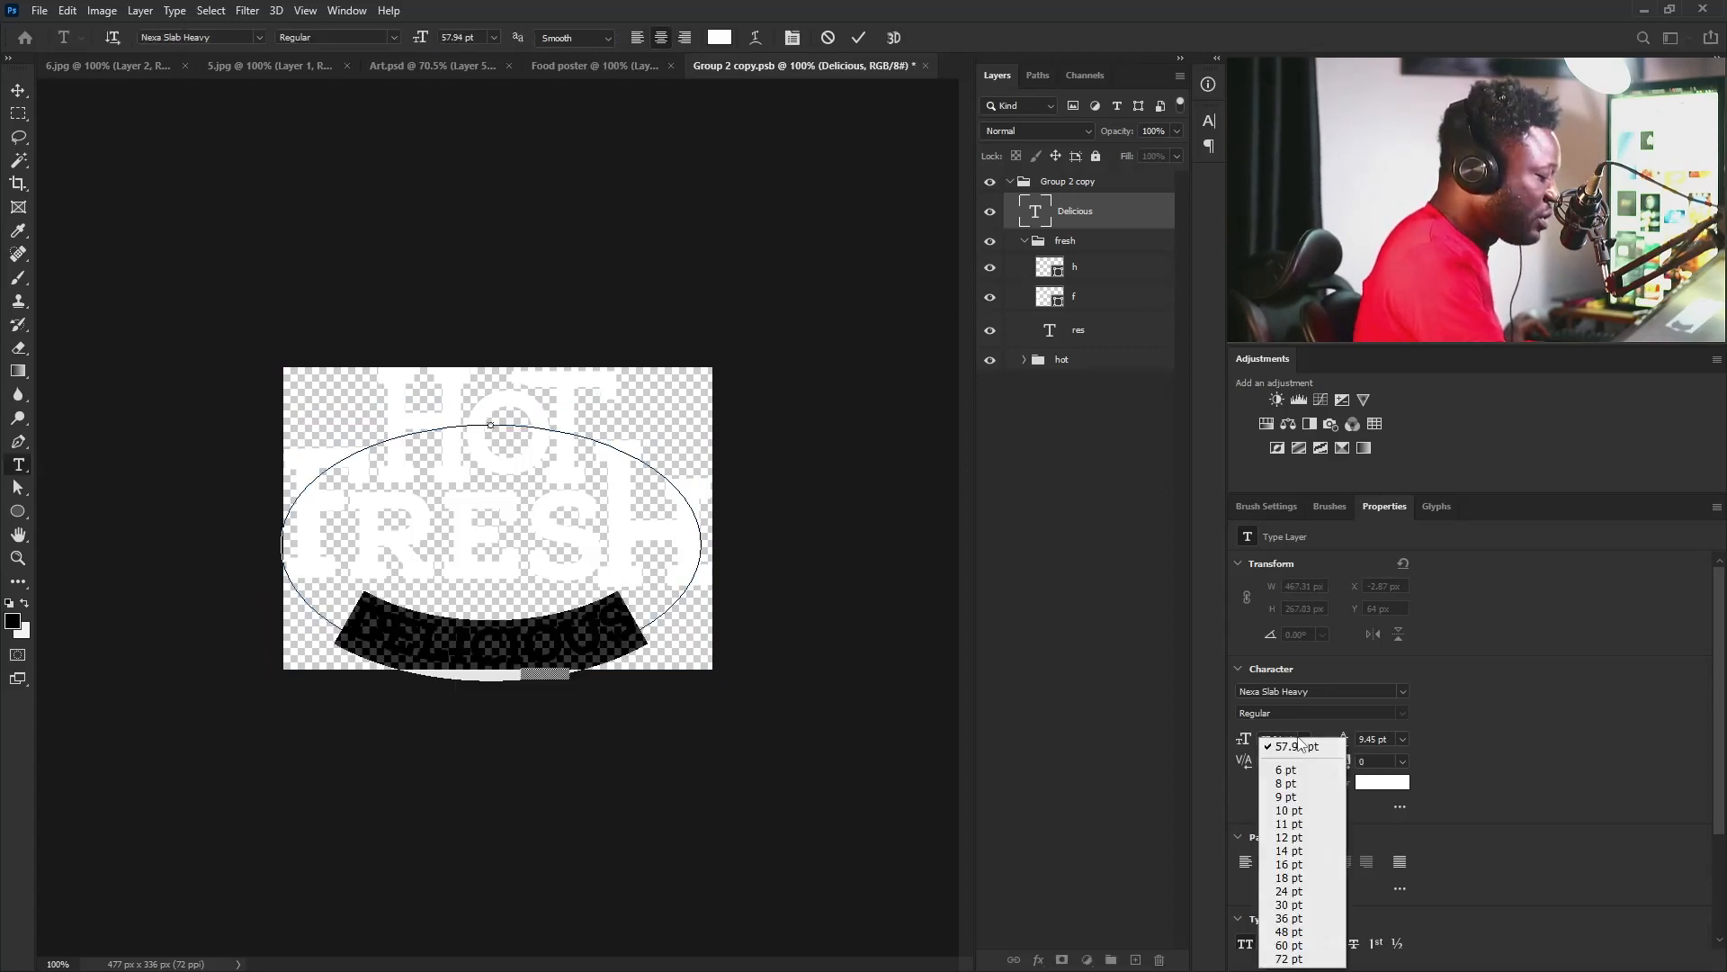
{"action": "left_click", "coordinate": [1283, 735]}
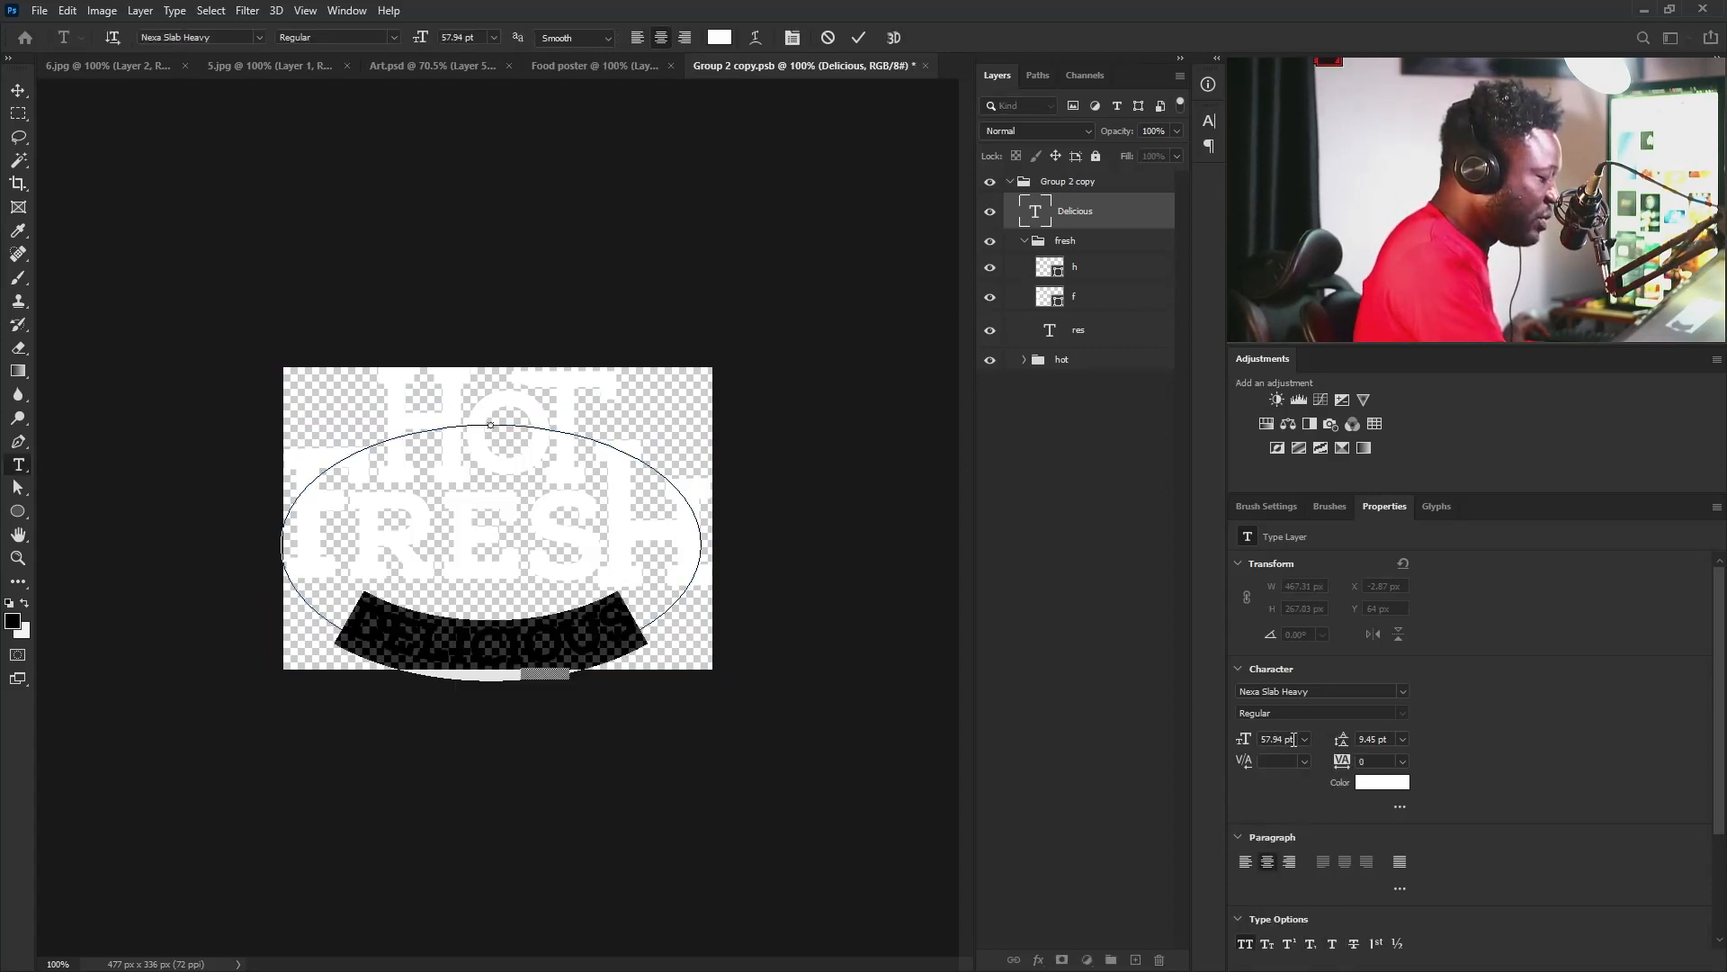
{"action": "key", "text": "ctrl+a"}
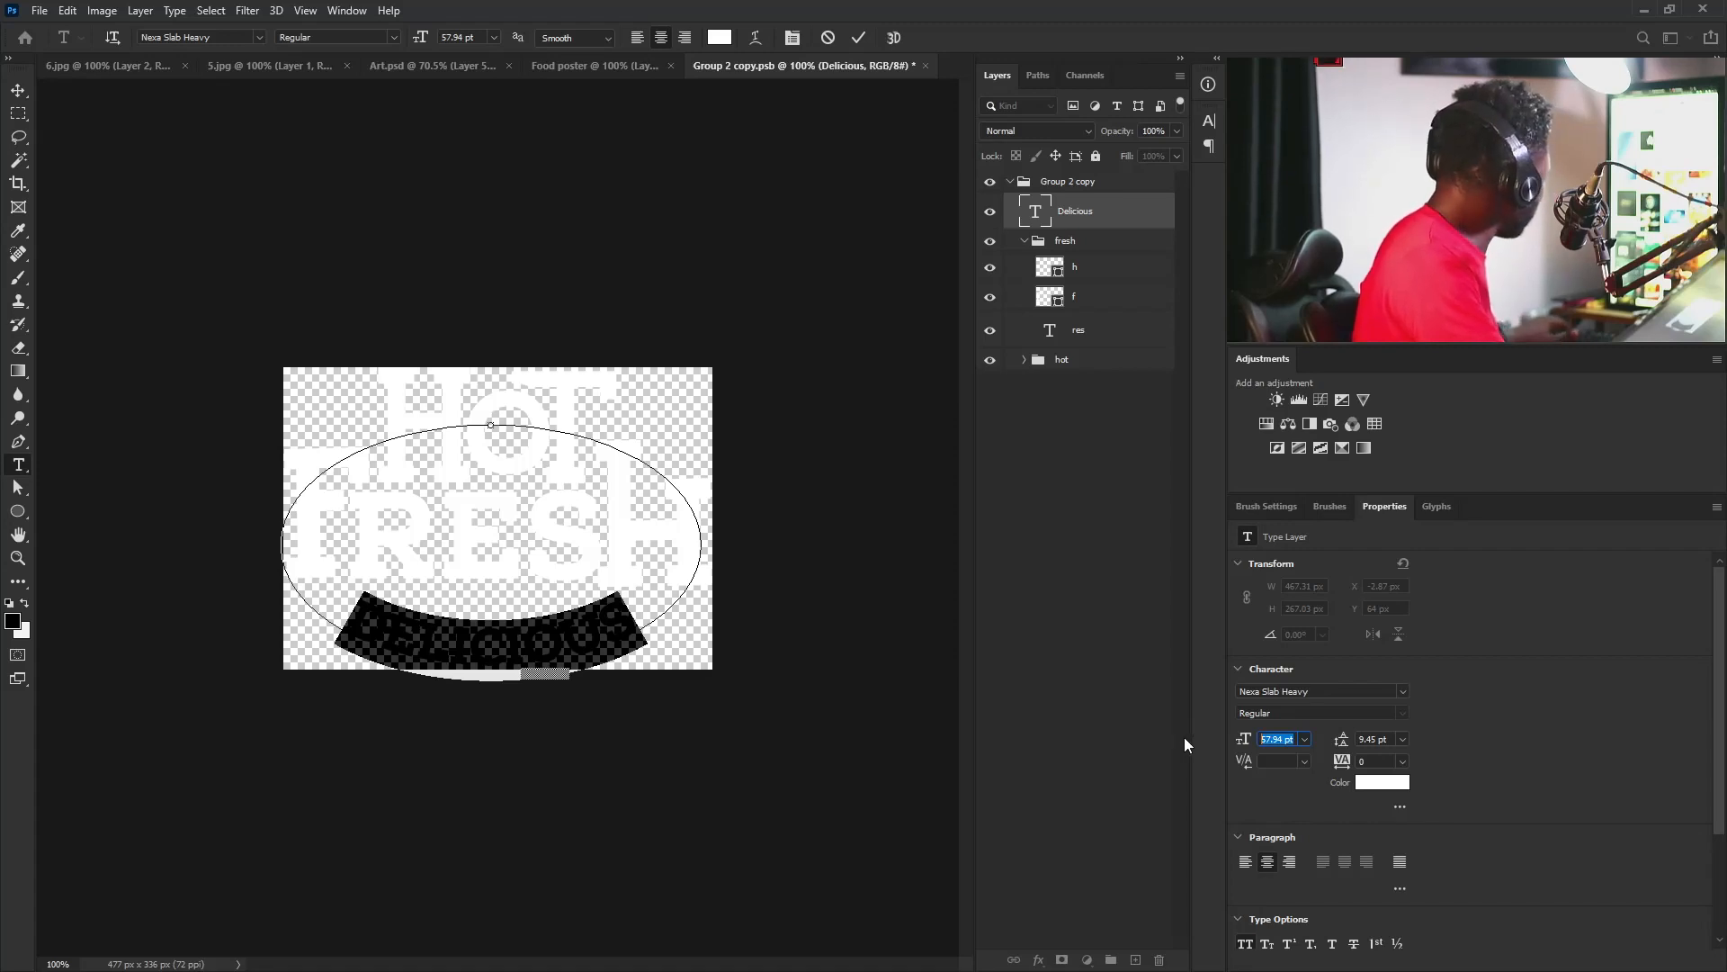
{"action": "type", "text": "45"}
{"action": "key", "text": "Return"}
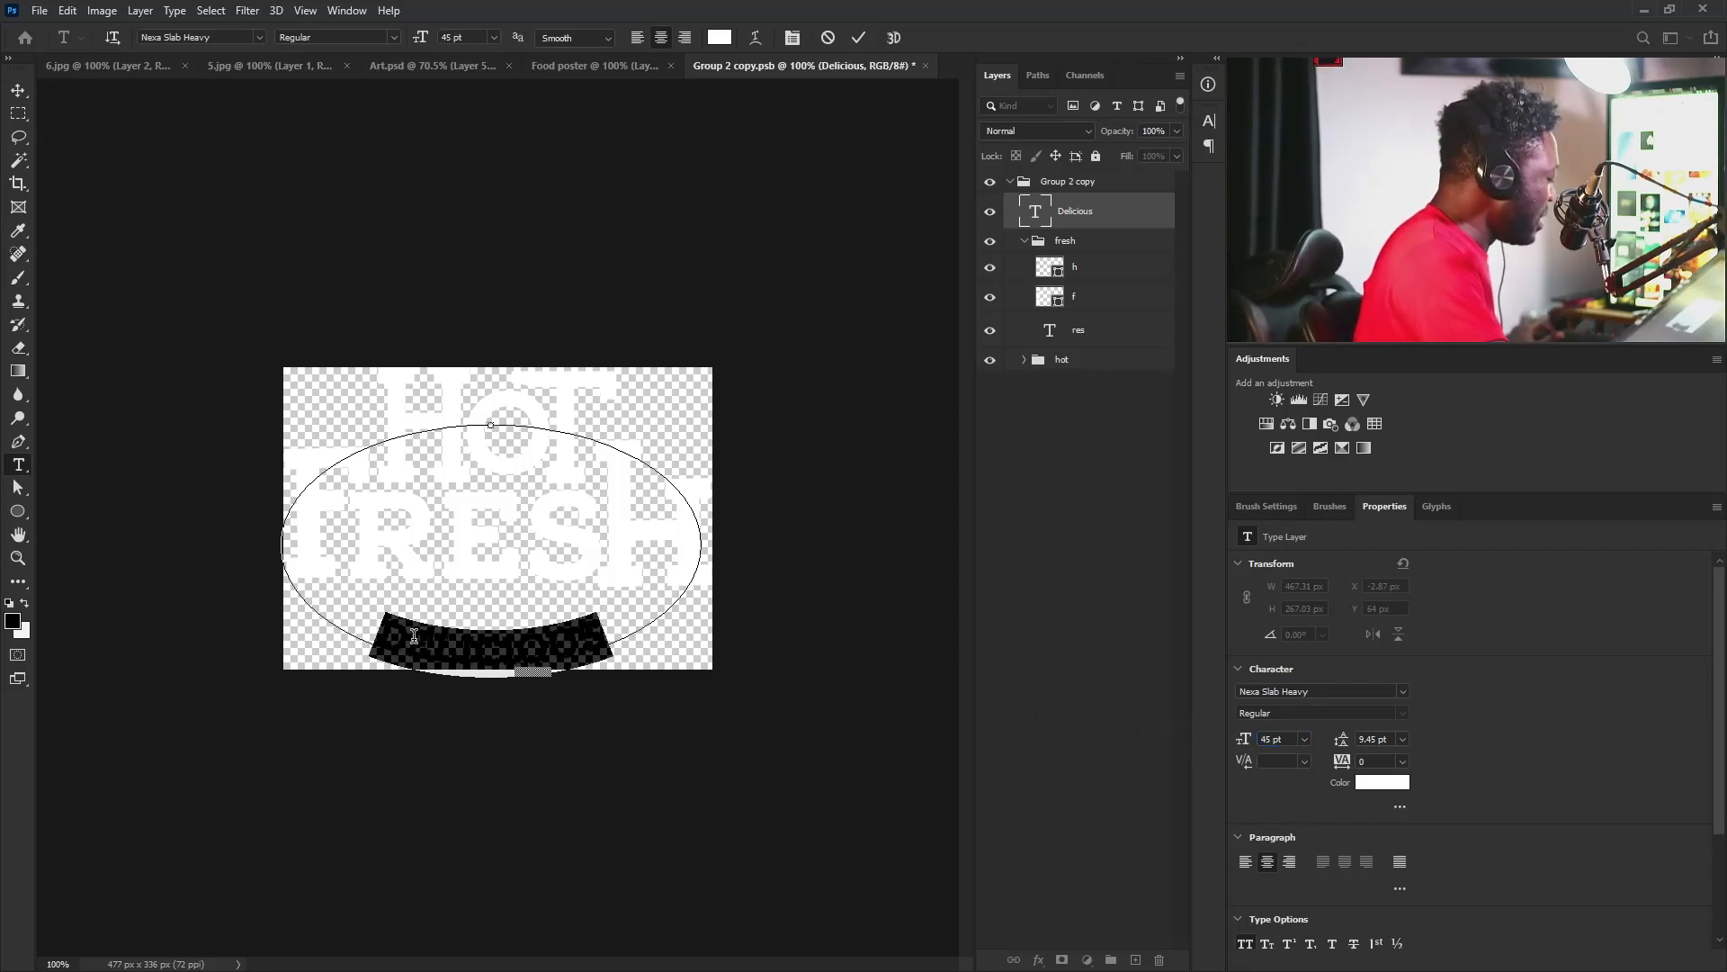
Insert the word AND before DELICIOUS on the curve and set AND to 32 pt.
{"action": "left_click", "coordinate": [386, 636]}
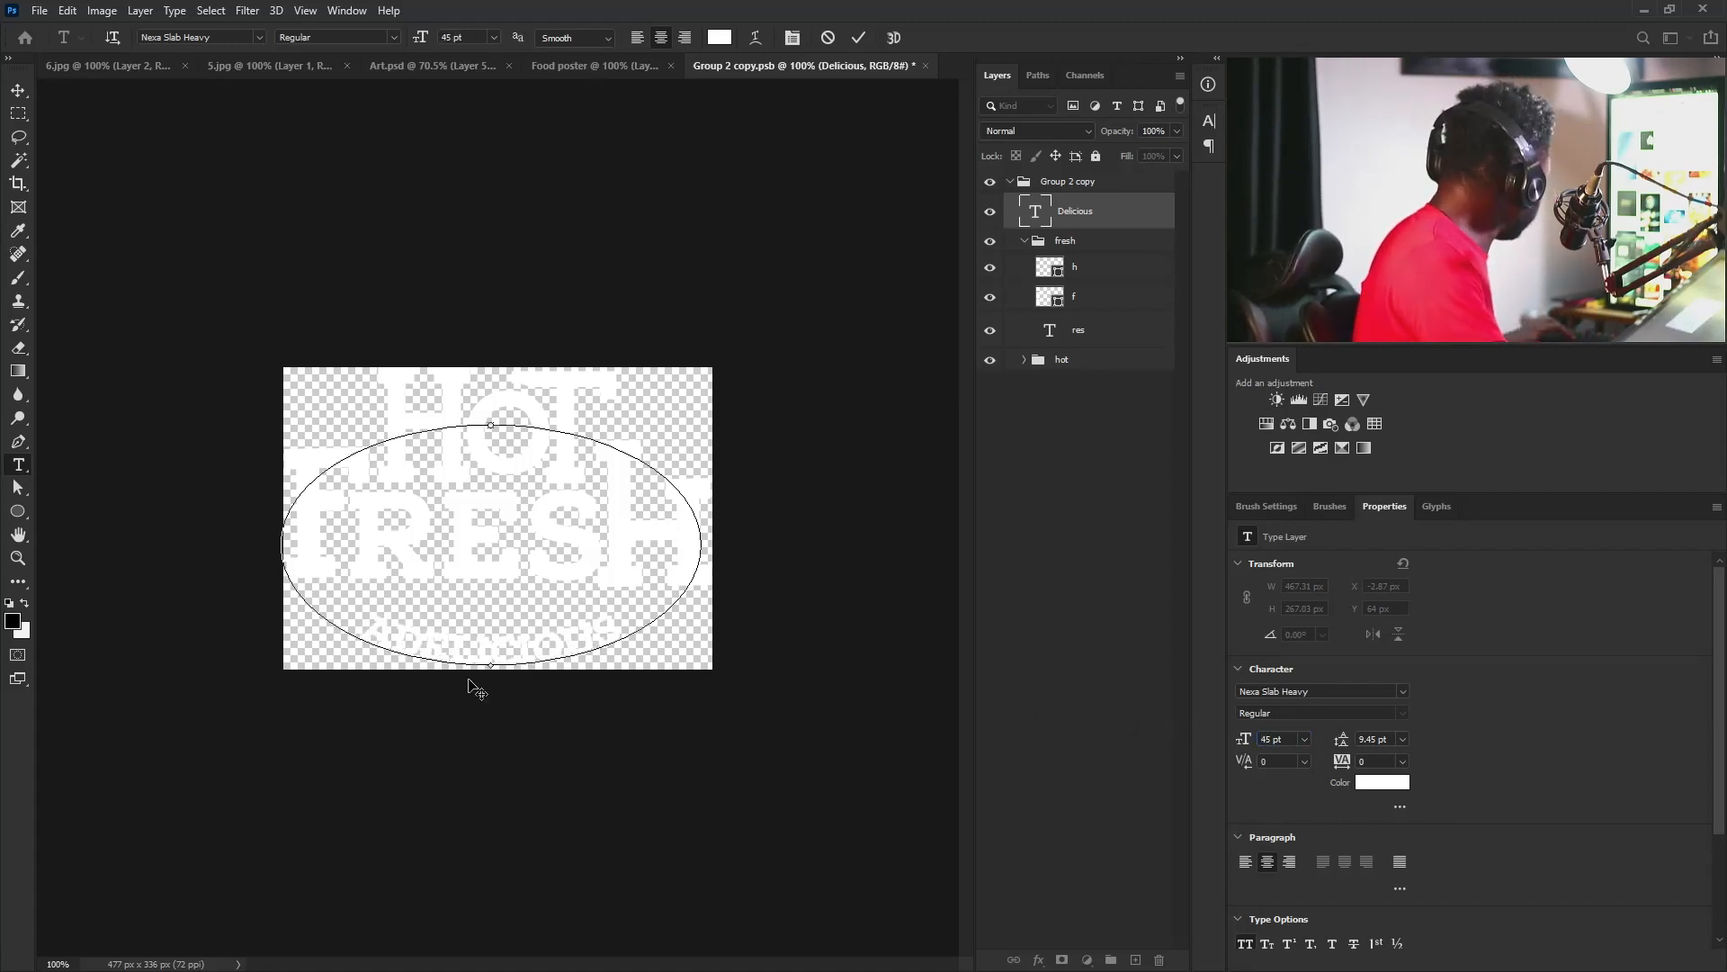
{"action": "type", "text": "AND"}
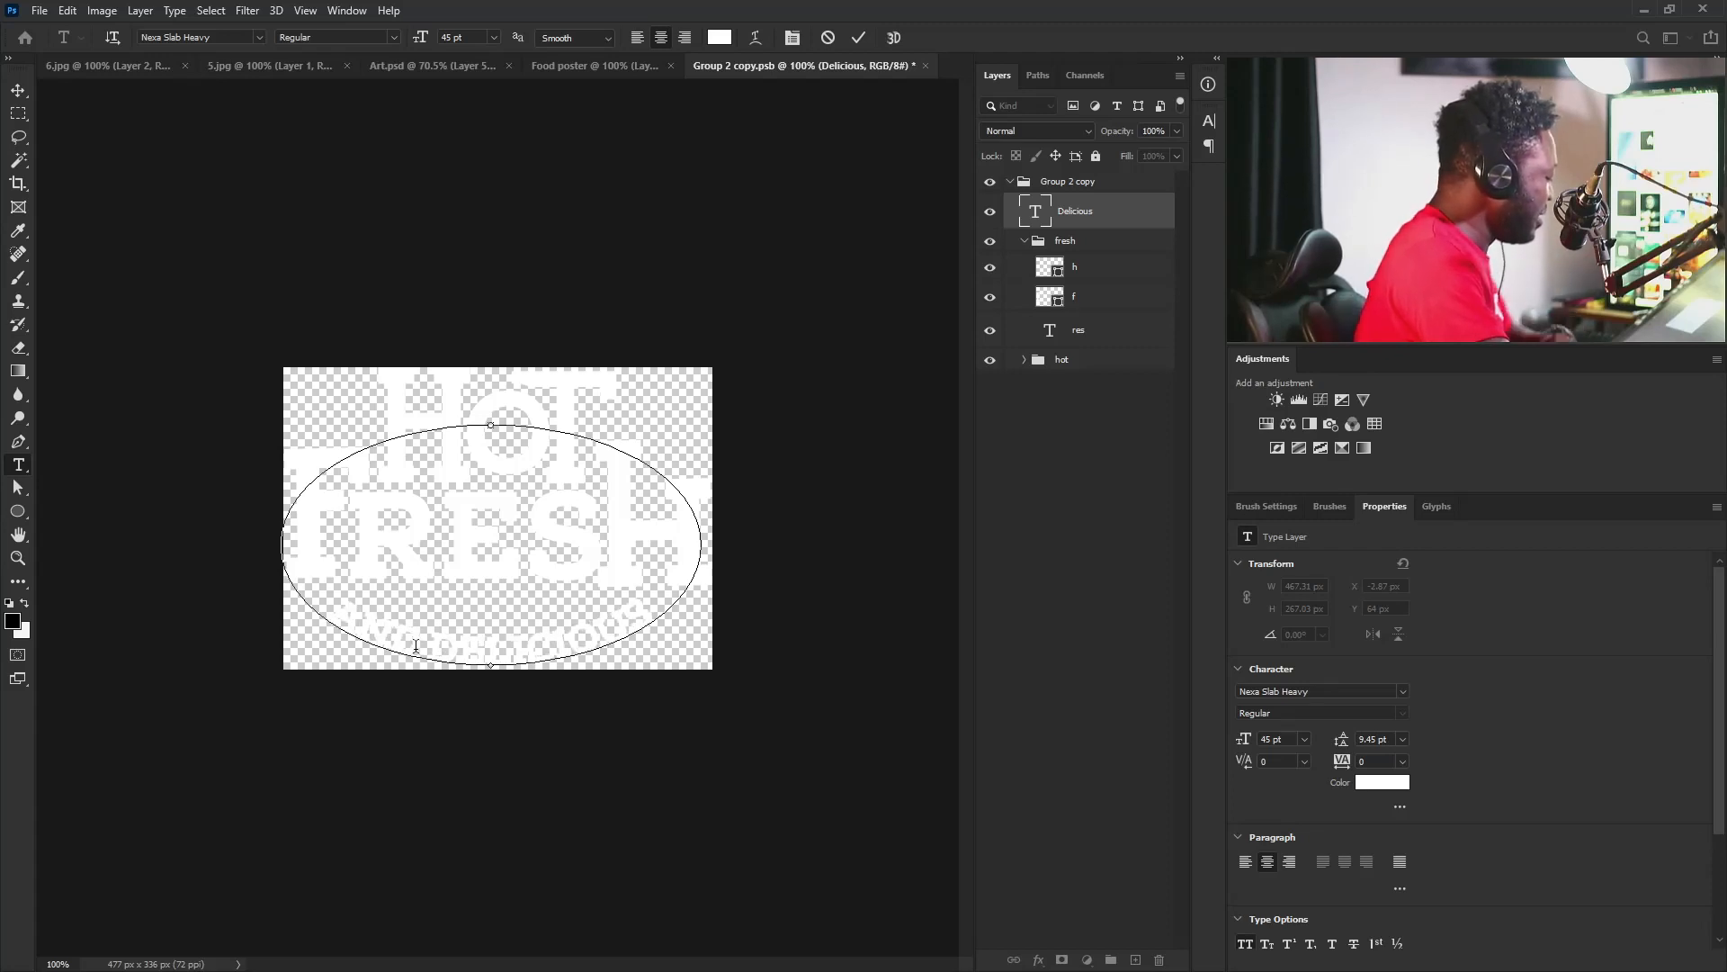
{"action": "left_click_drag", "start_coordinate": [415, 645], "coordinate": [315, 621]}
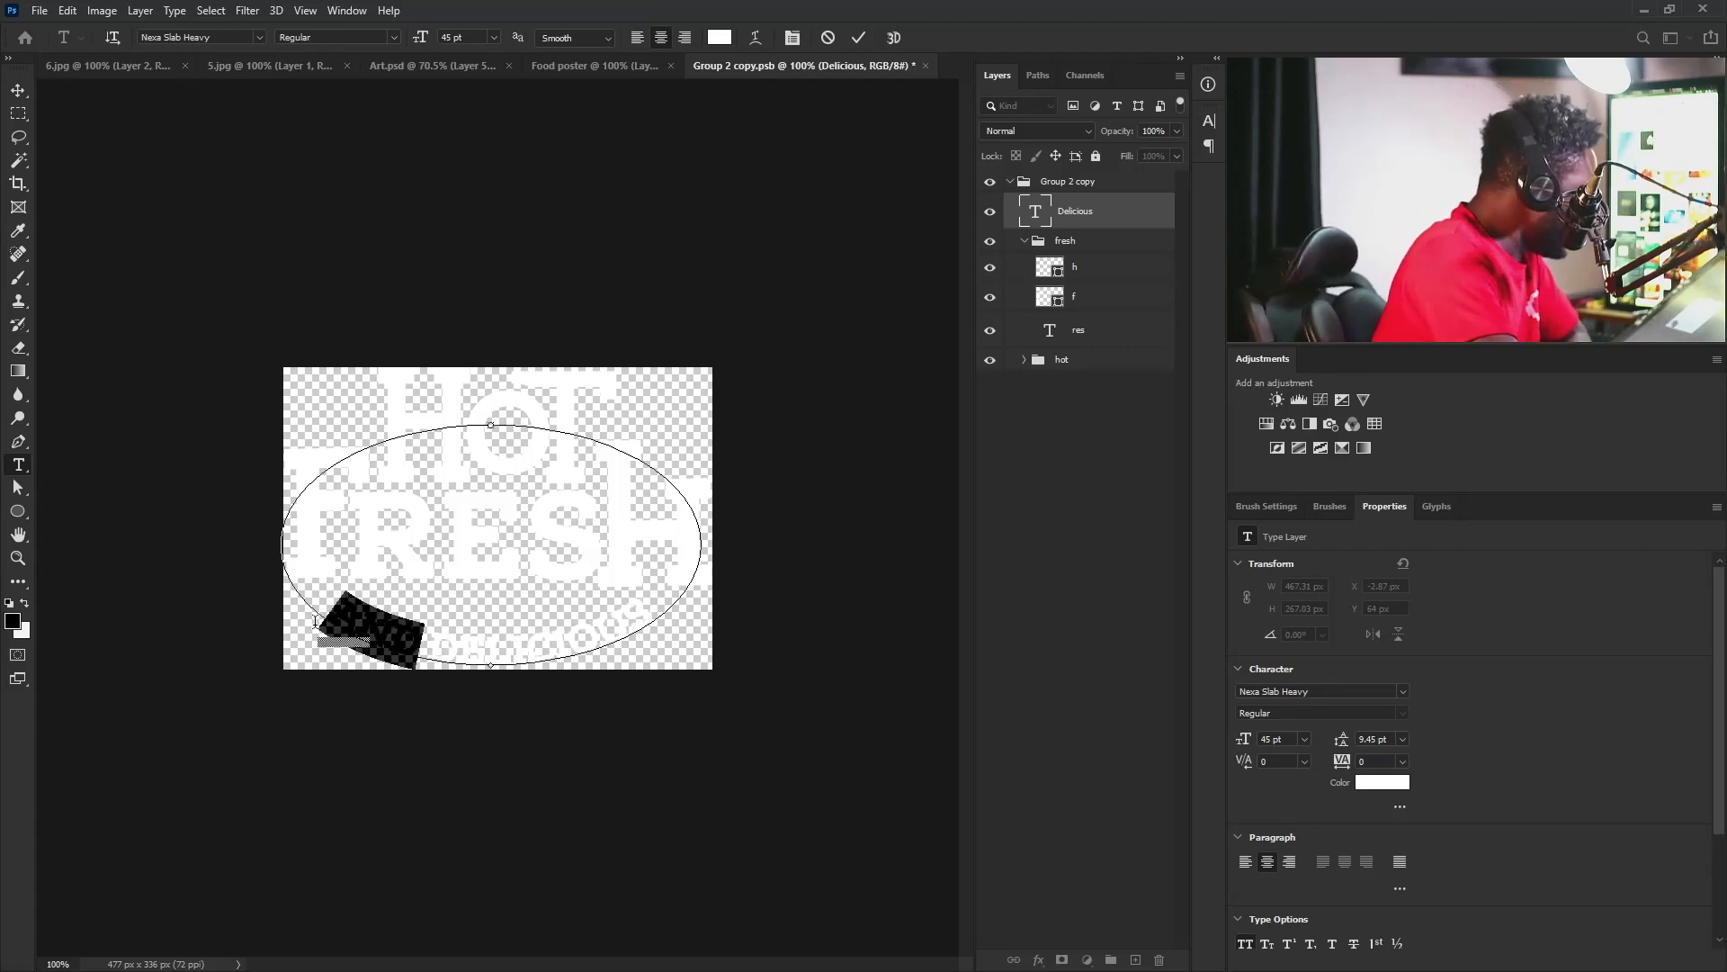
{"action": "left_click", "coordinate": [1276, 743]}
{"action": "type", "text": "41"}
{"action": "key", "text": "Return"}
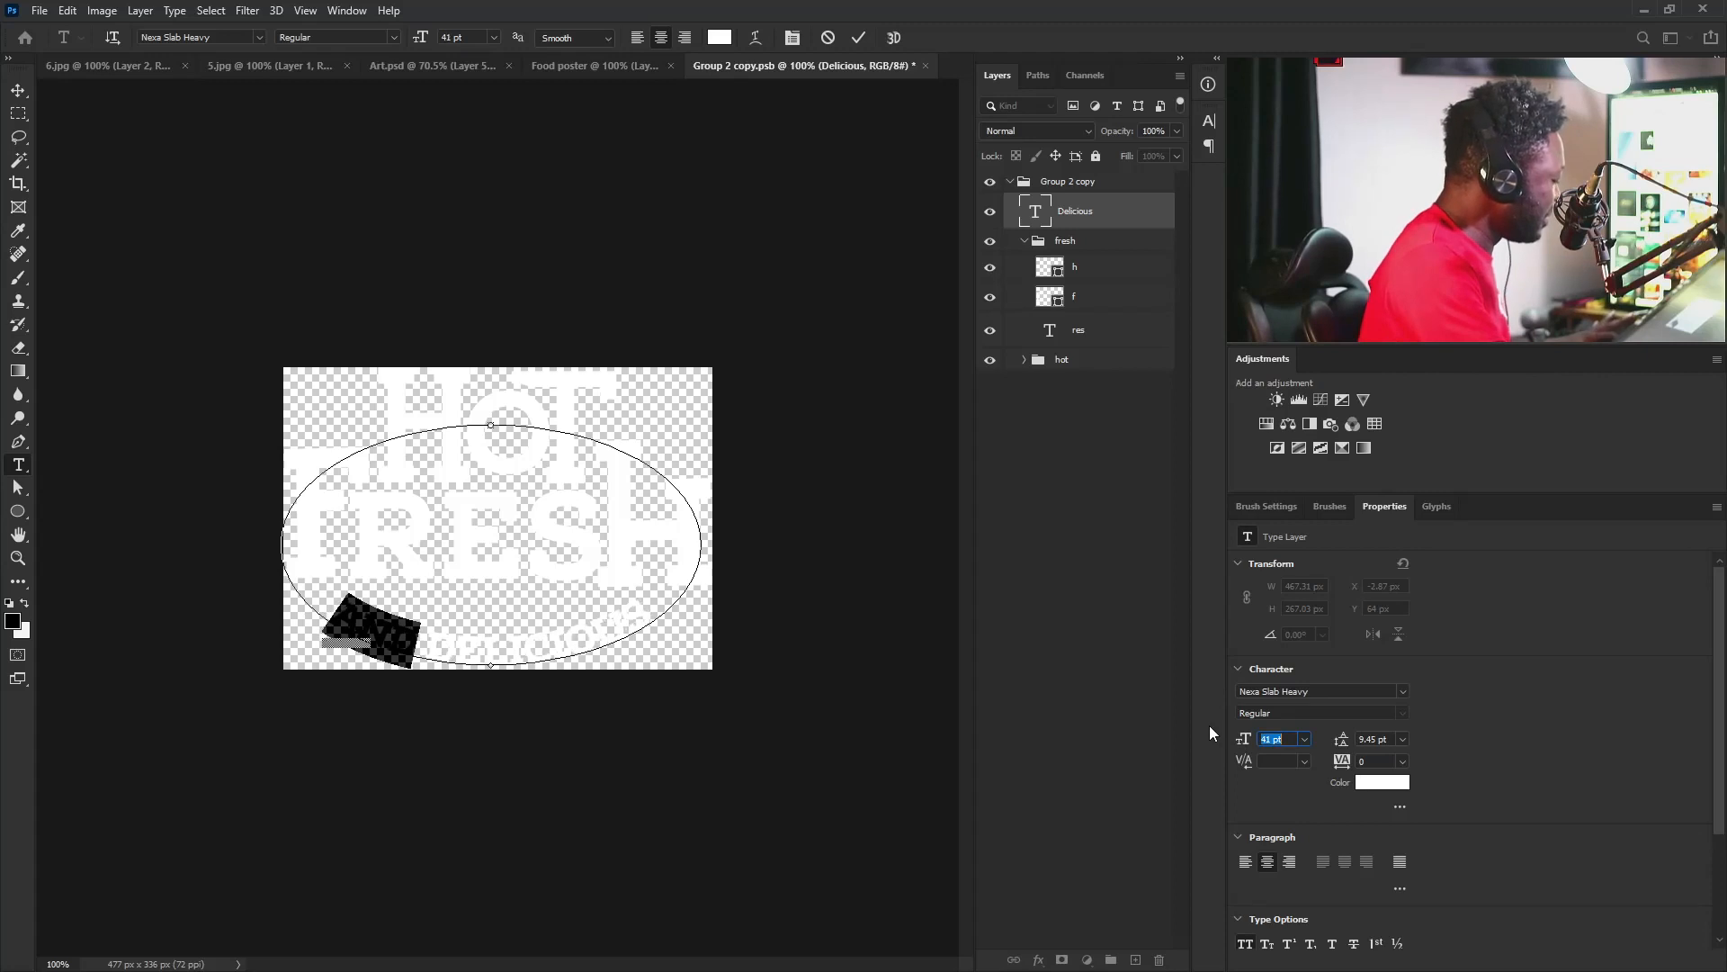
{"action": "key", "text": "Down"}
{"action": "key", "text": "Down"}
{"action": "key", "text": "Down"}
{"action": "key", "text": "Down"}
{"action": "key", "text": "Down"}
{"action": "key", "text": "Down"}
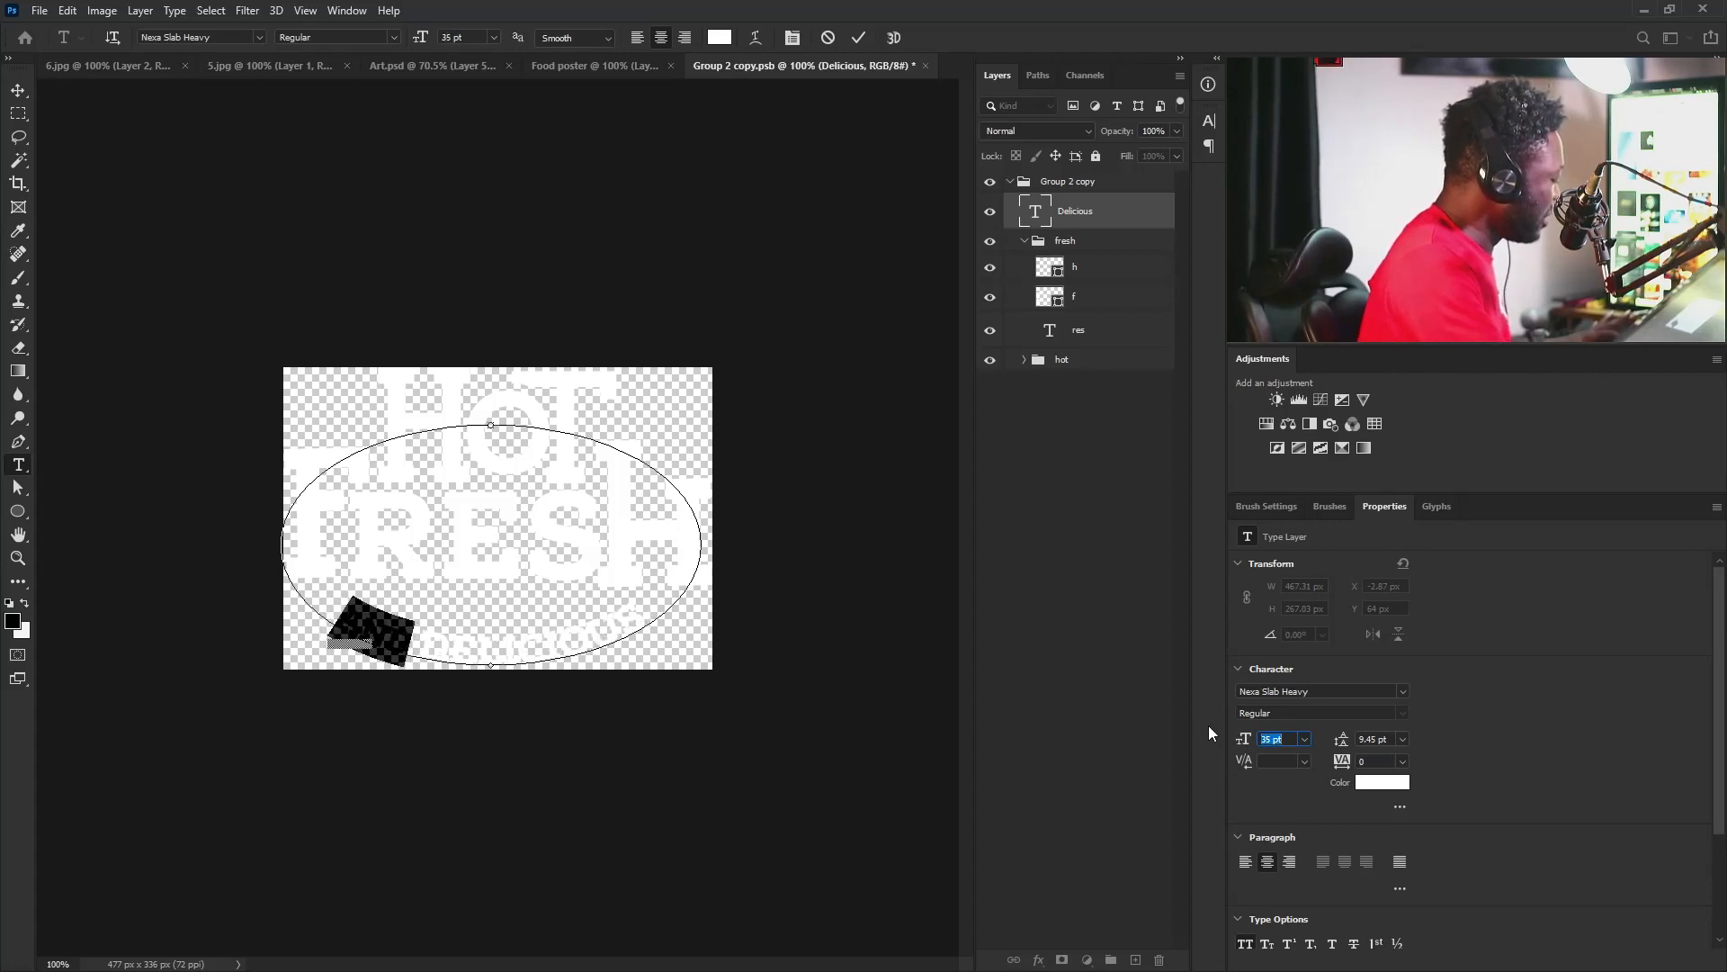
{"action": "key", "text": "Down"}
{"action": "key", "text": "Down"}
{"action": "key", "text": "Down"}
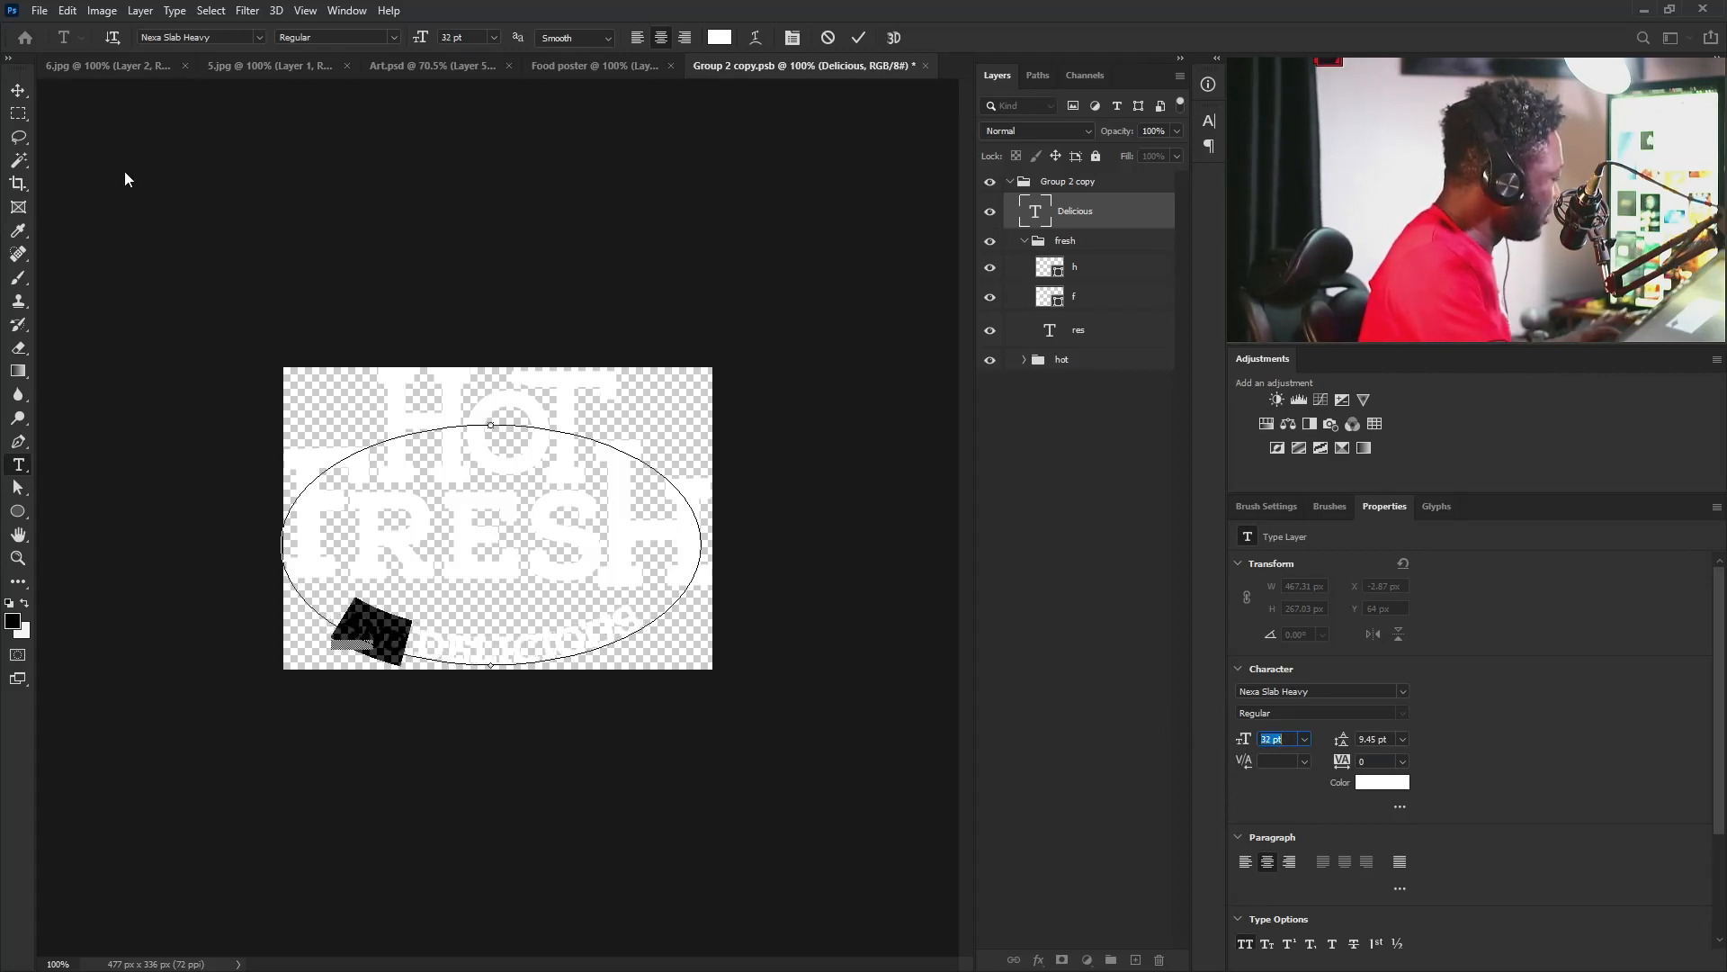
{"action": "left_click", "coordinate": [22, 93]}
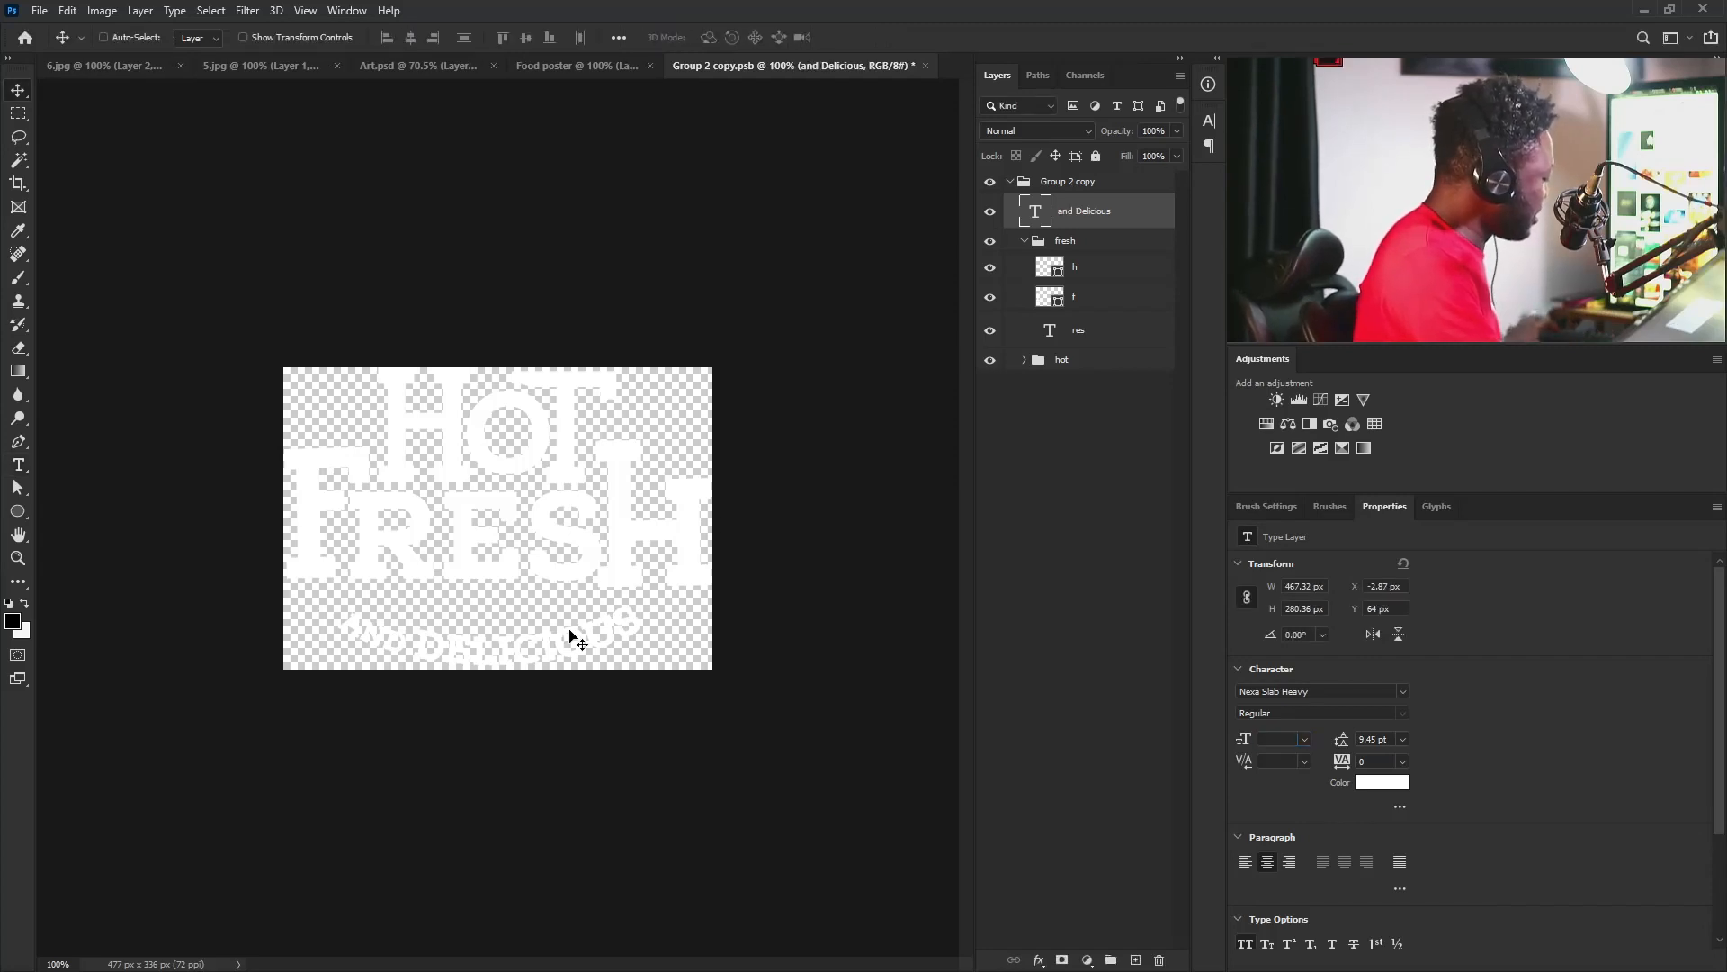
Save the smart object's contents and check the updated lettering in Art.psd.
{"action": "key", "text": "ctrl"}
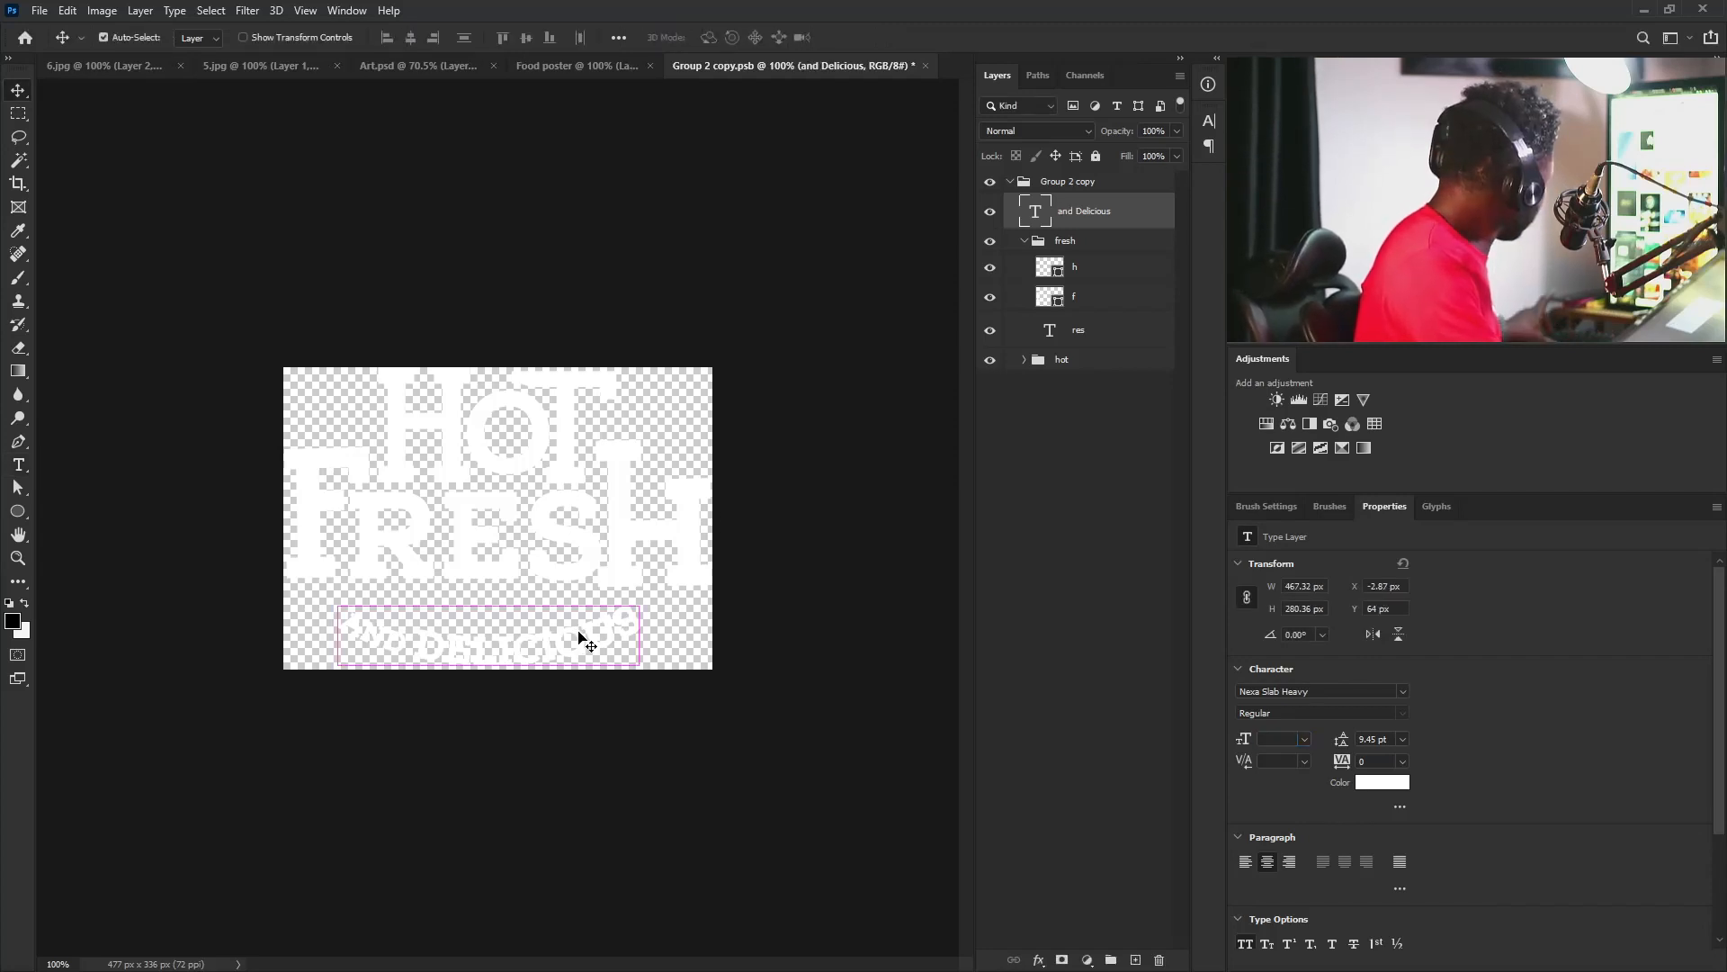
{"action": "key", "text": "ctrl+s"}
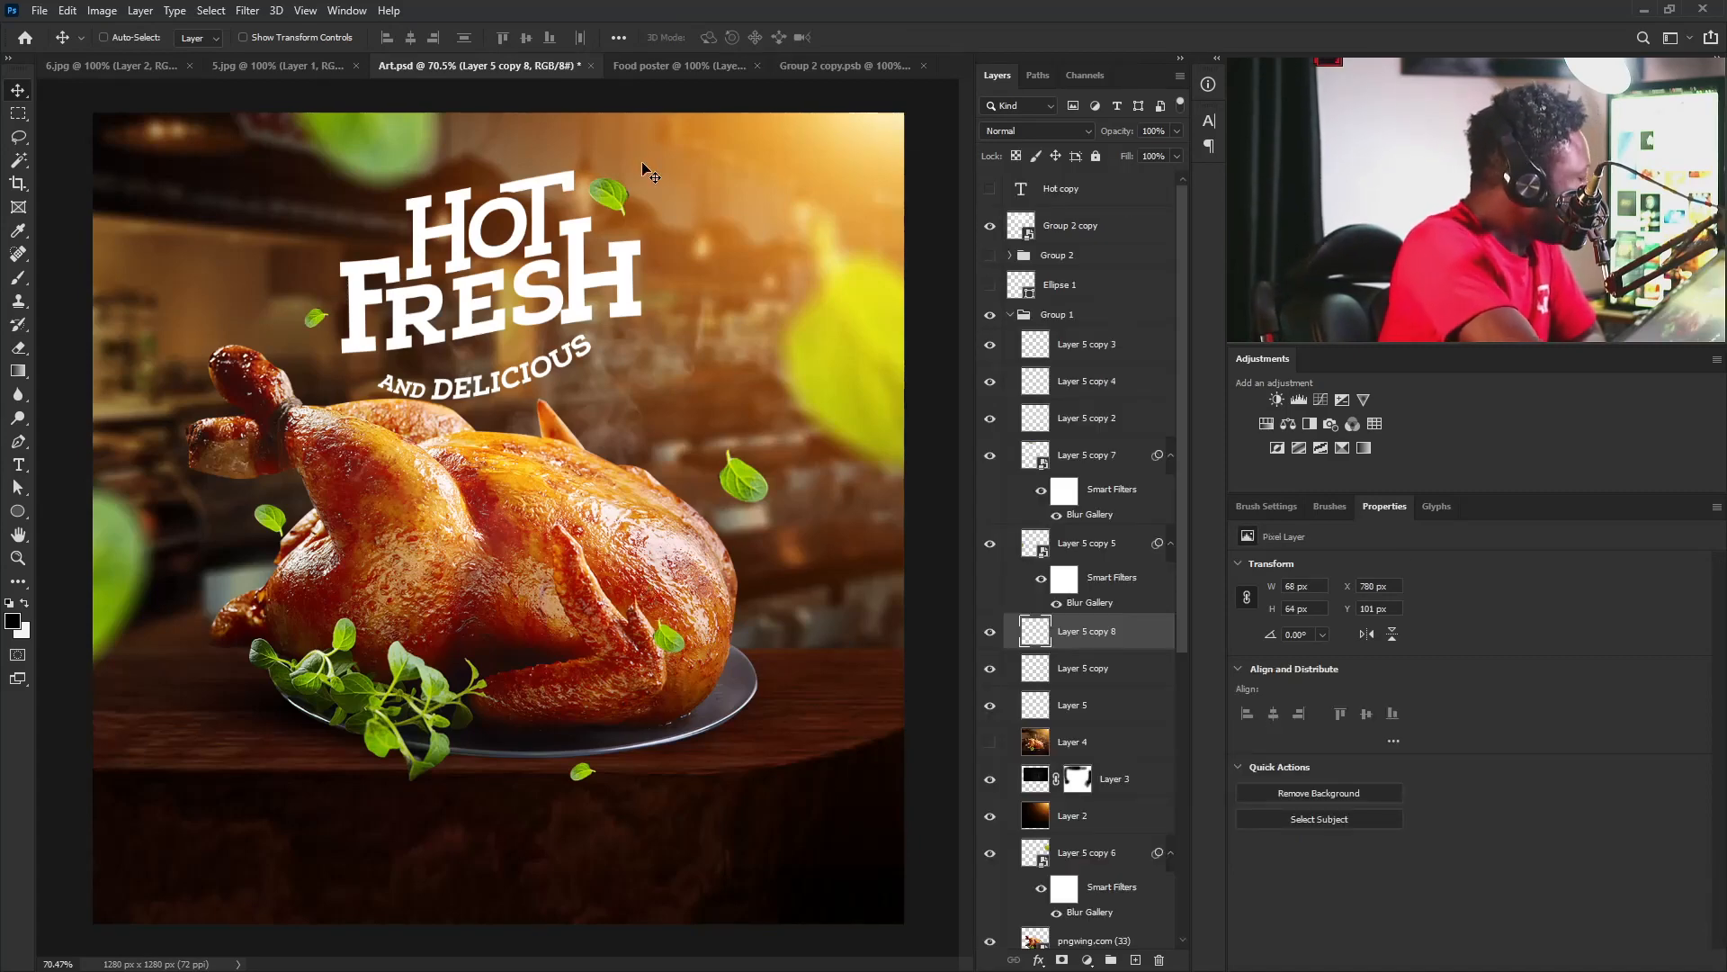
{"action": "left_click", "coordinate": [668, 67]}
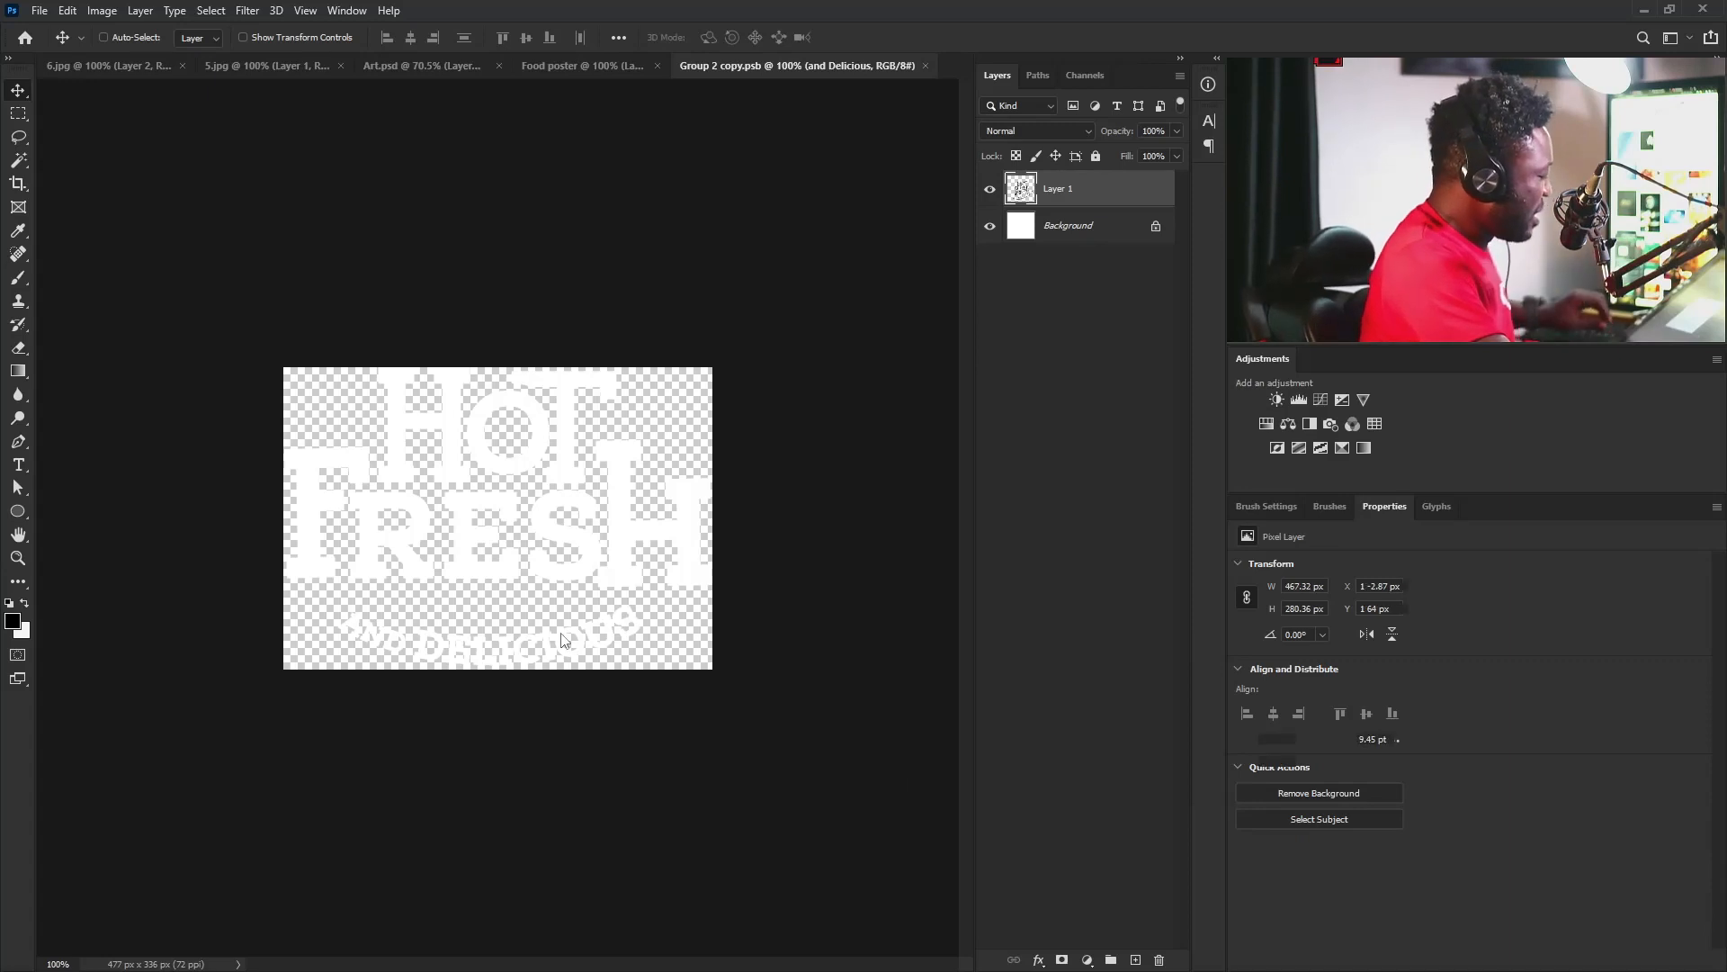
Raise the AND DELICIOUS text slightly and rotate it about 2.27°, save the smart object's contents, and return to Art.psd.
{"action": "key", "text": "Up"}
{"action": "key", "text": "Up"}
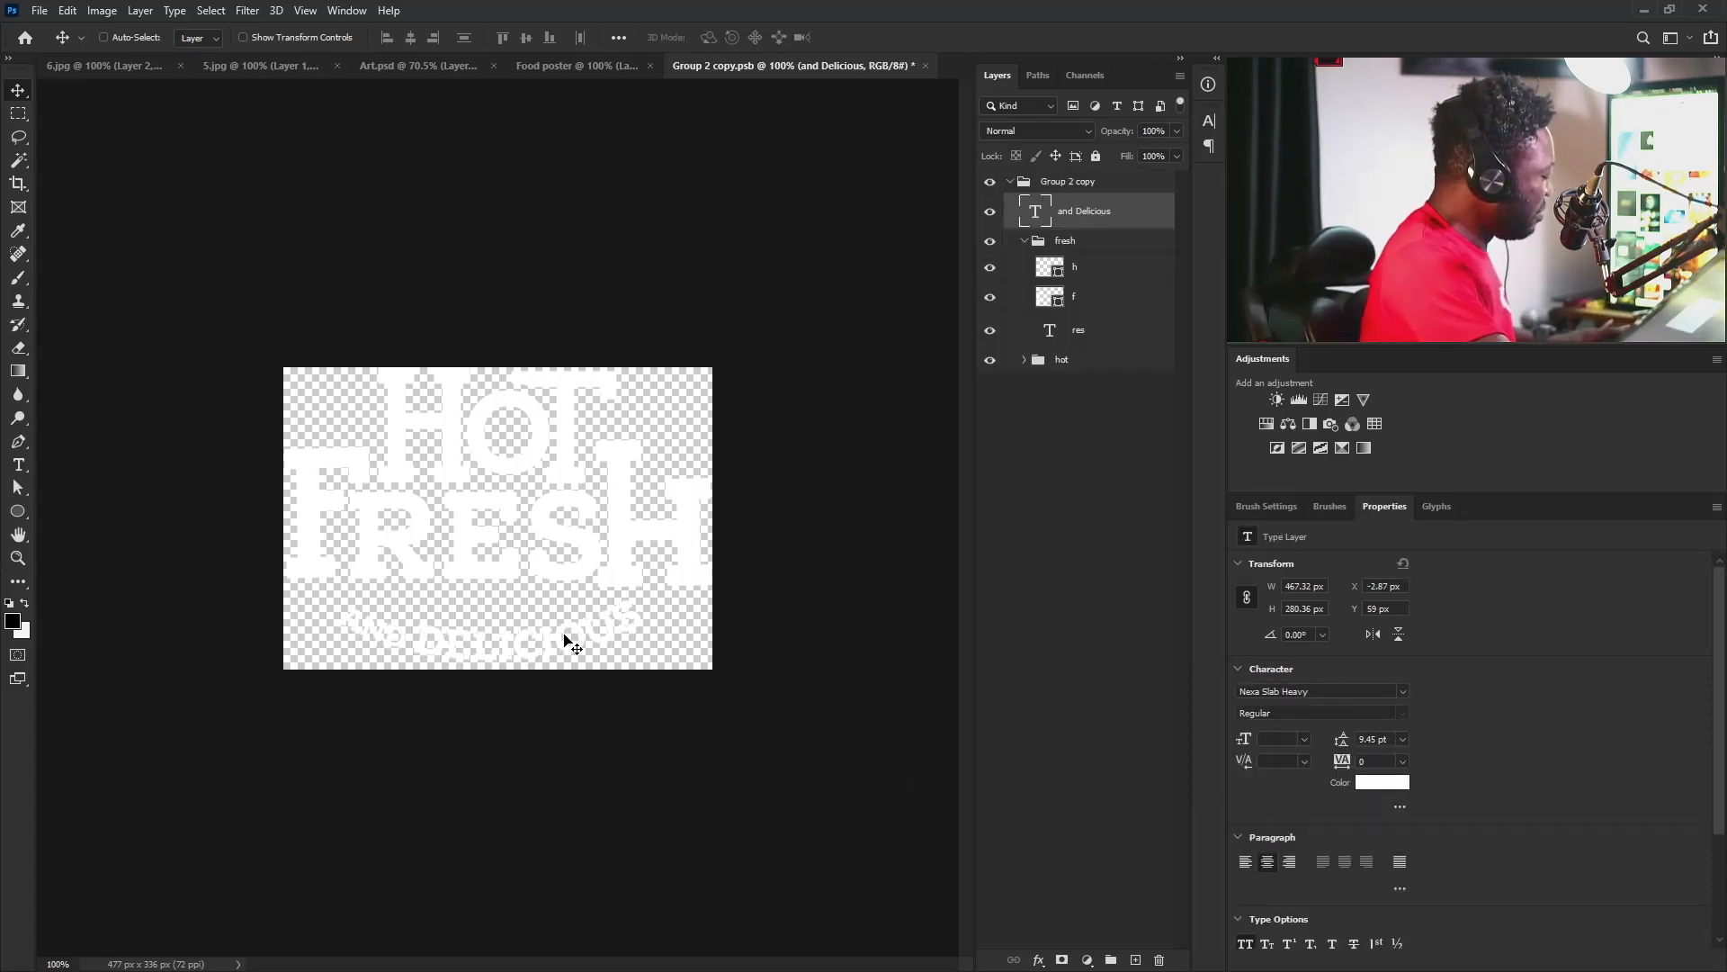
{"action": "key", "text": "ctrl+t"}
{"action": "key", "text": "Up"}
{"action": "key", "text": "Up"}
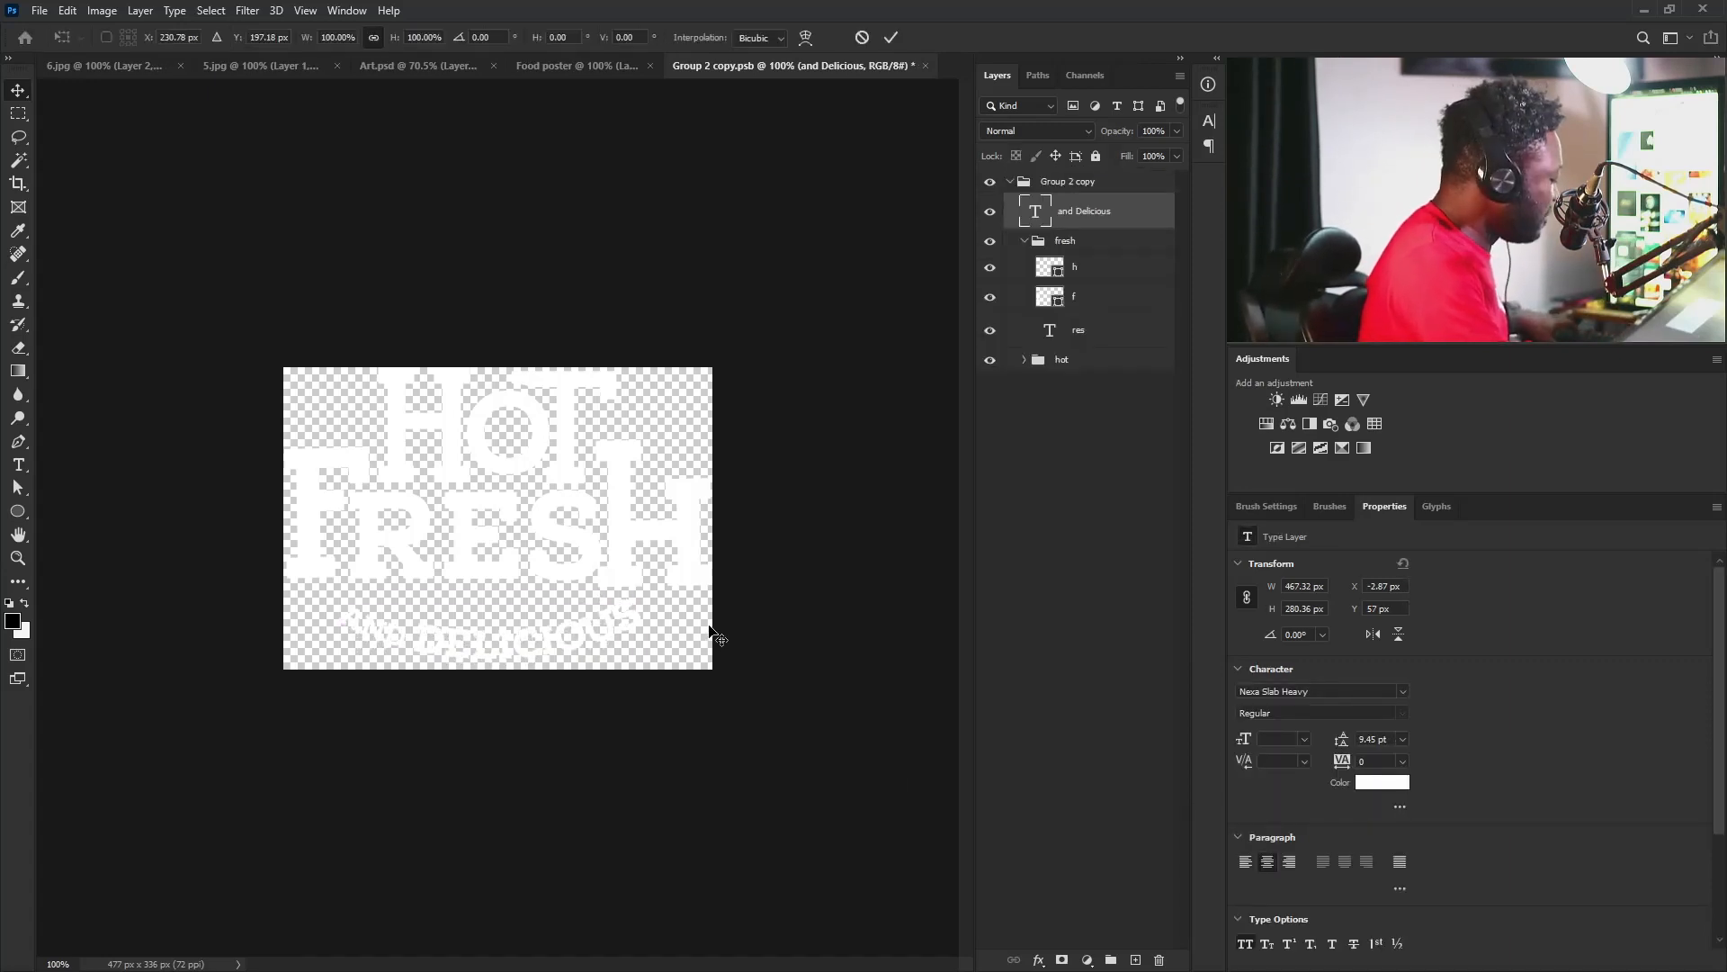
{"action": "left_click_drag", "start_coordinate": [785, 552], "coordinate": [786, 559]}
{"action": "key", "text": "Return"}
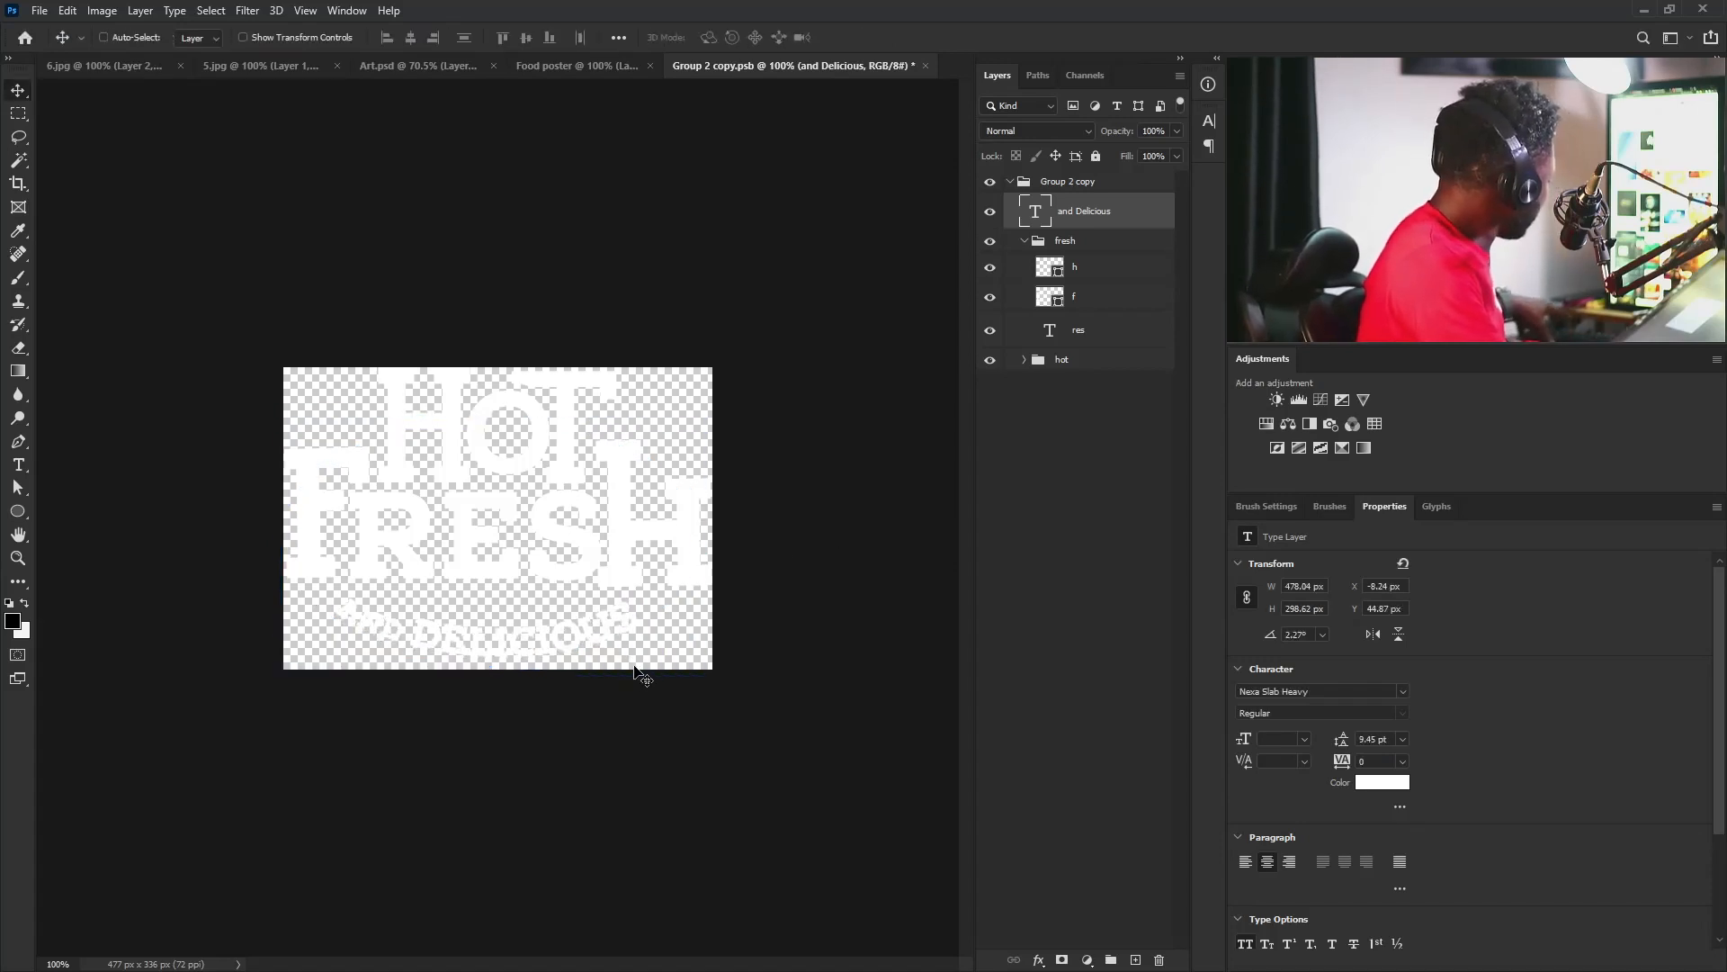
{"action": "key", "text": "ctrl"}
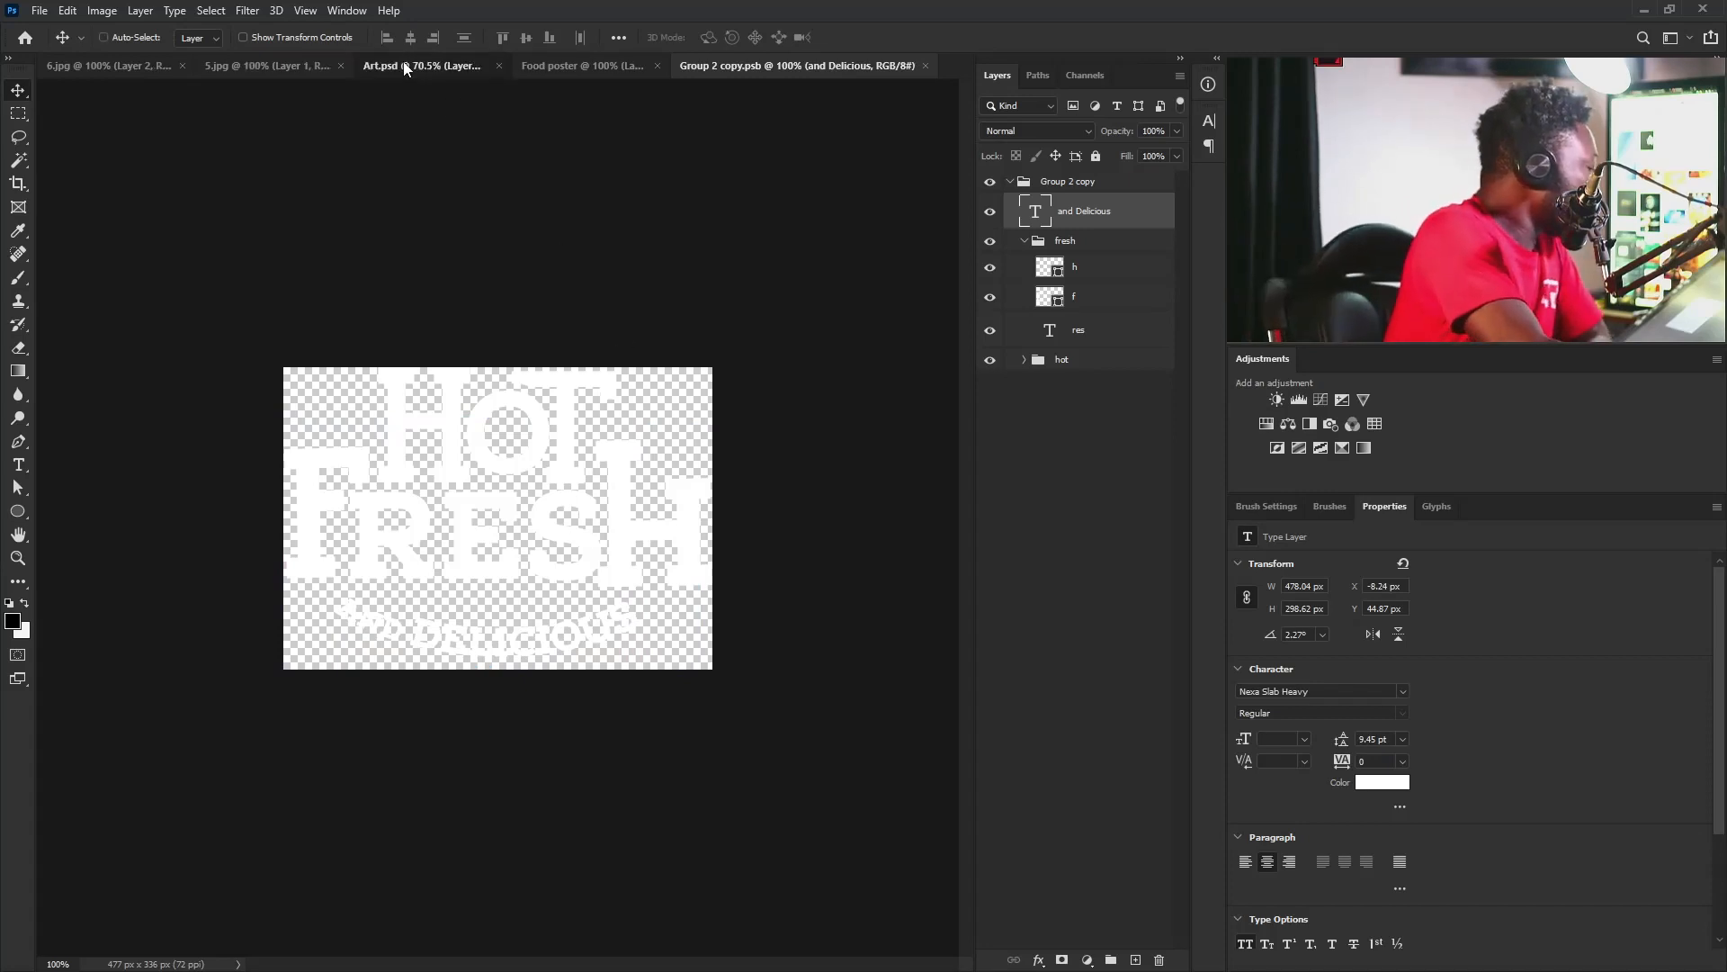
{"action": "left_click", "coordinate": [403, 63]}
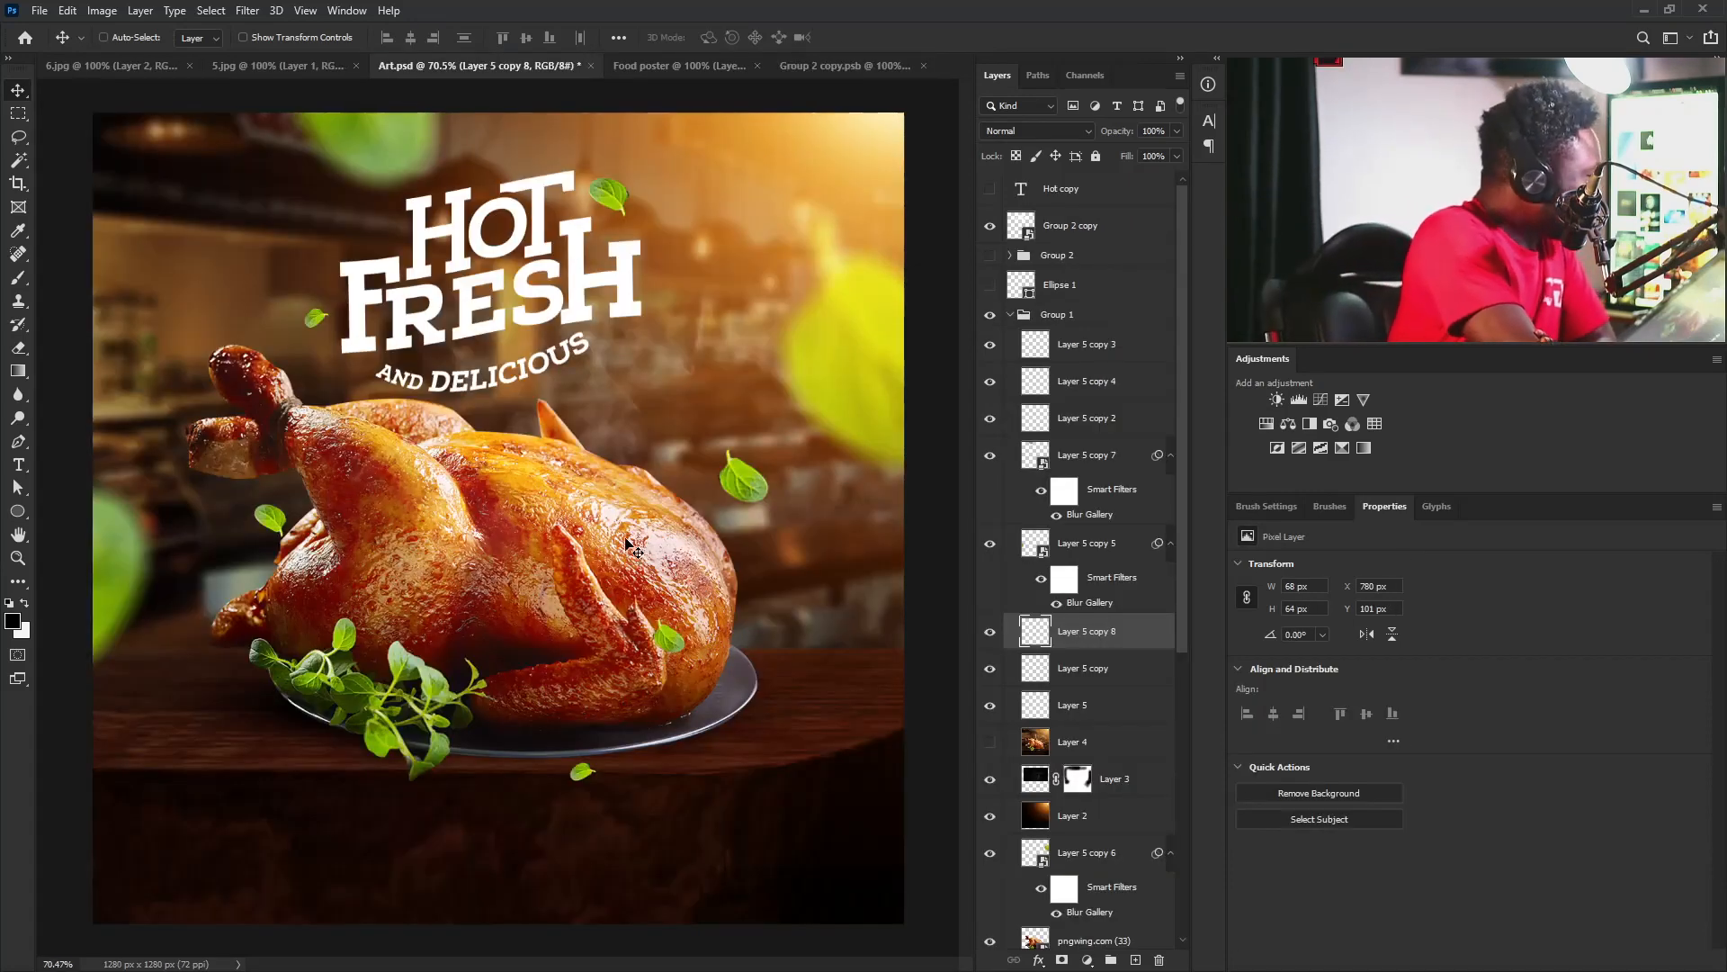
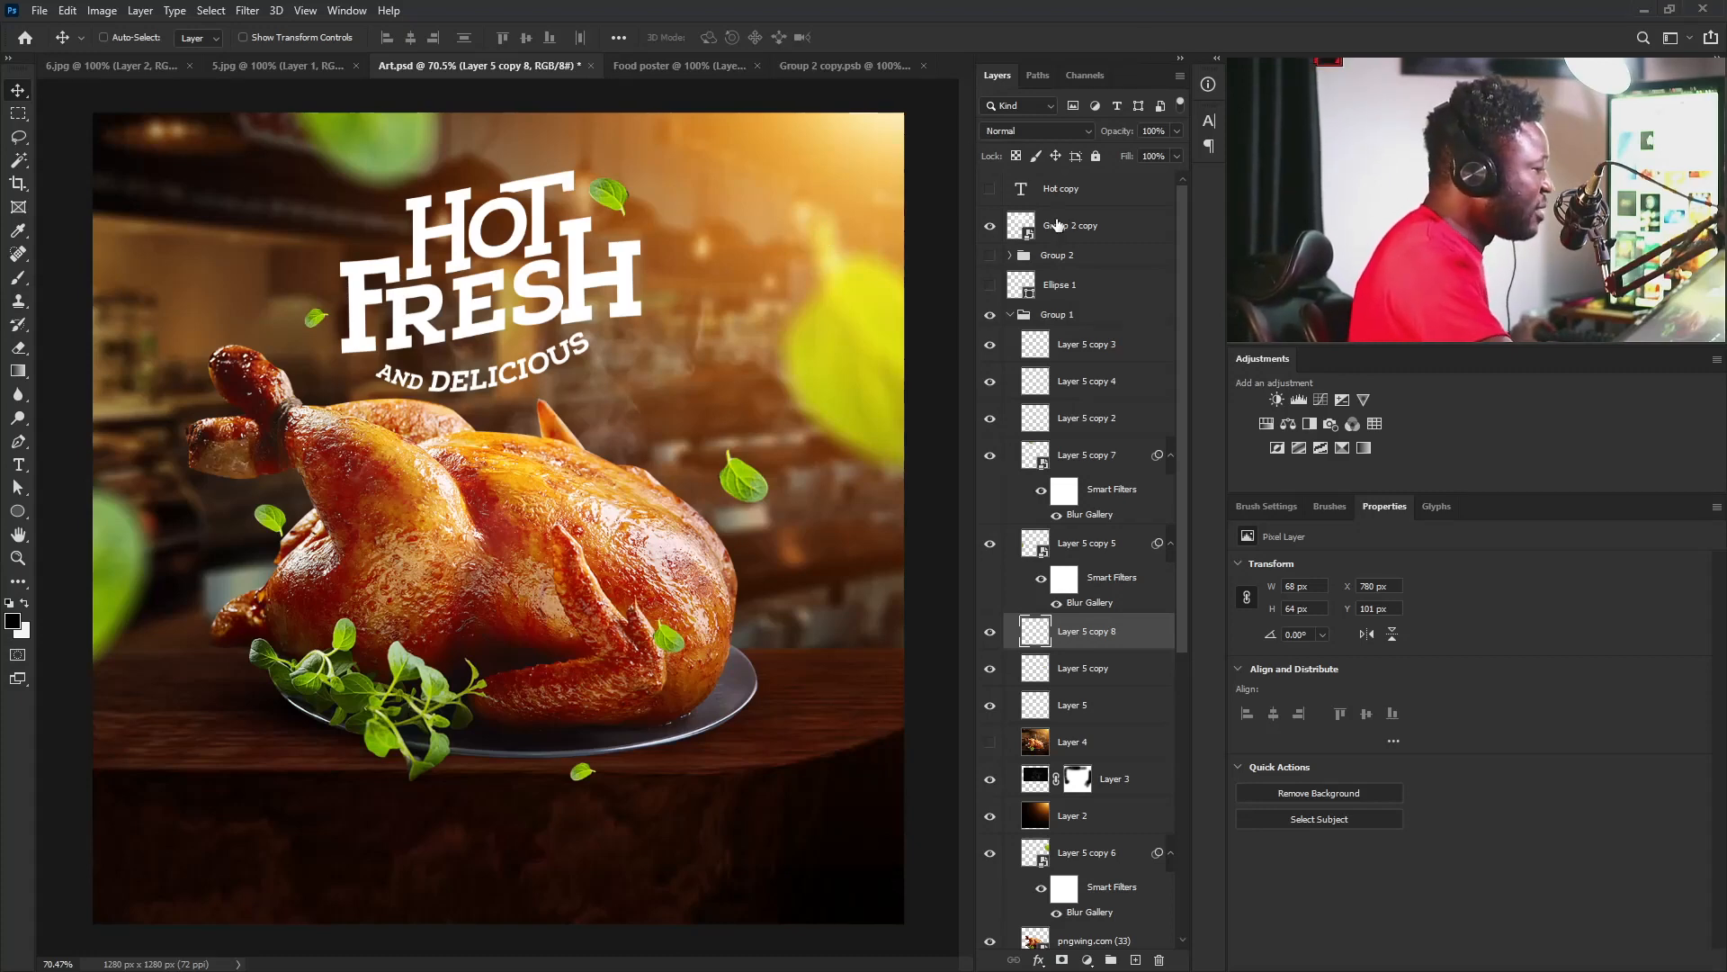
Add the text 10:00pm WAT on the dark lower-left area of the poster and move its layer above Group 2 copy.
{"action": "left_click", "coordinate": [20, 465]}
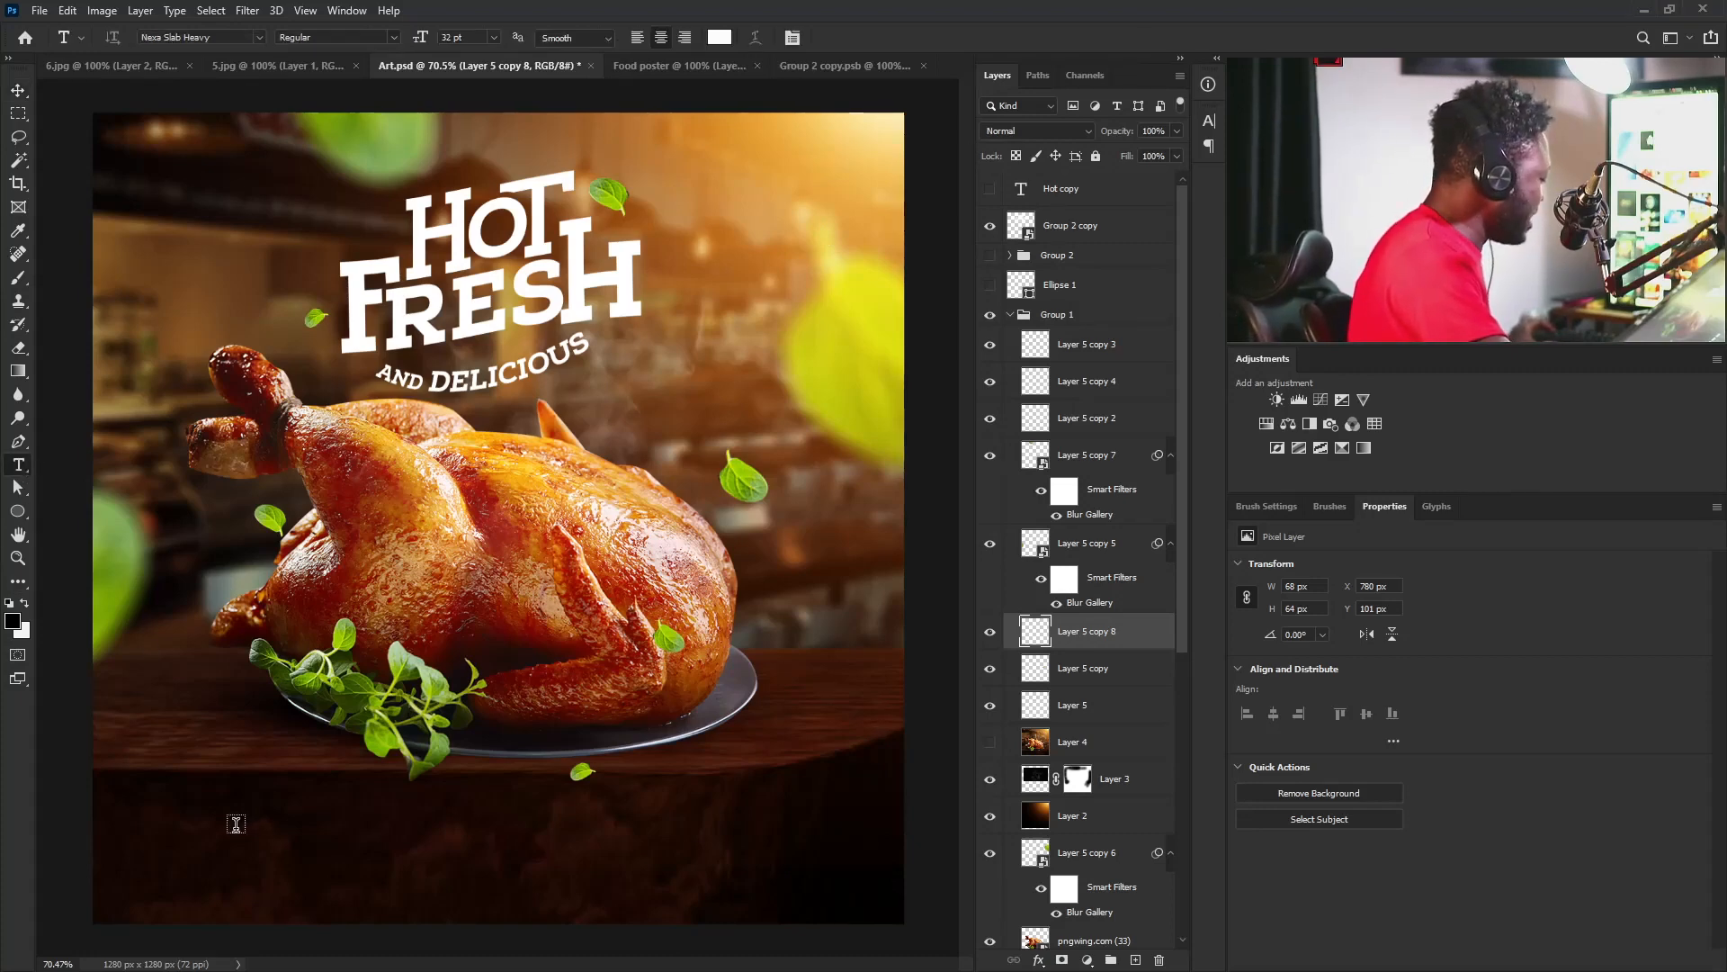
{"action": "left_click", "coordinate": [232, 835]}
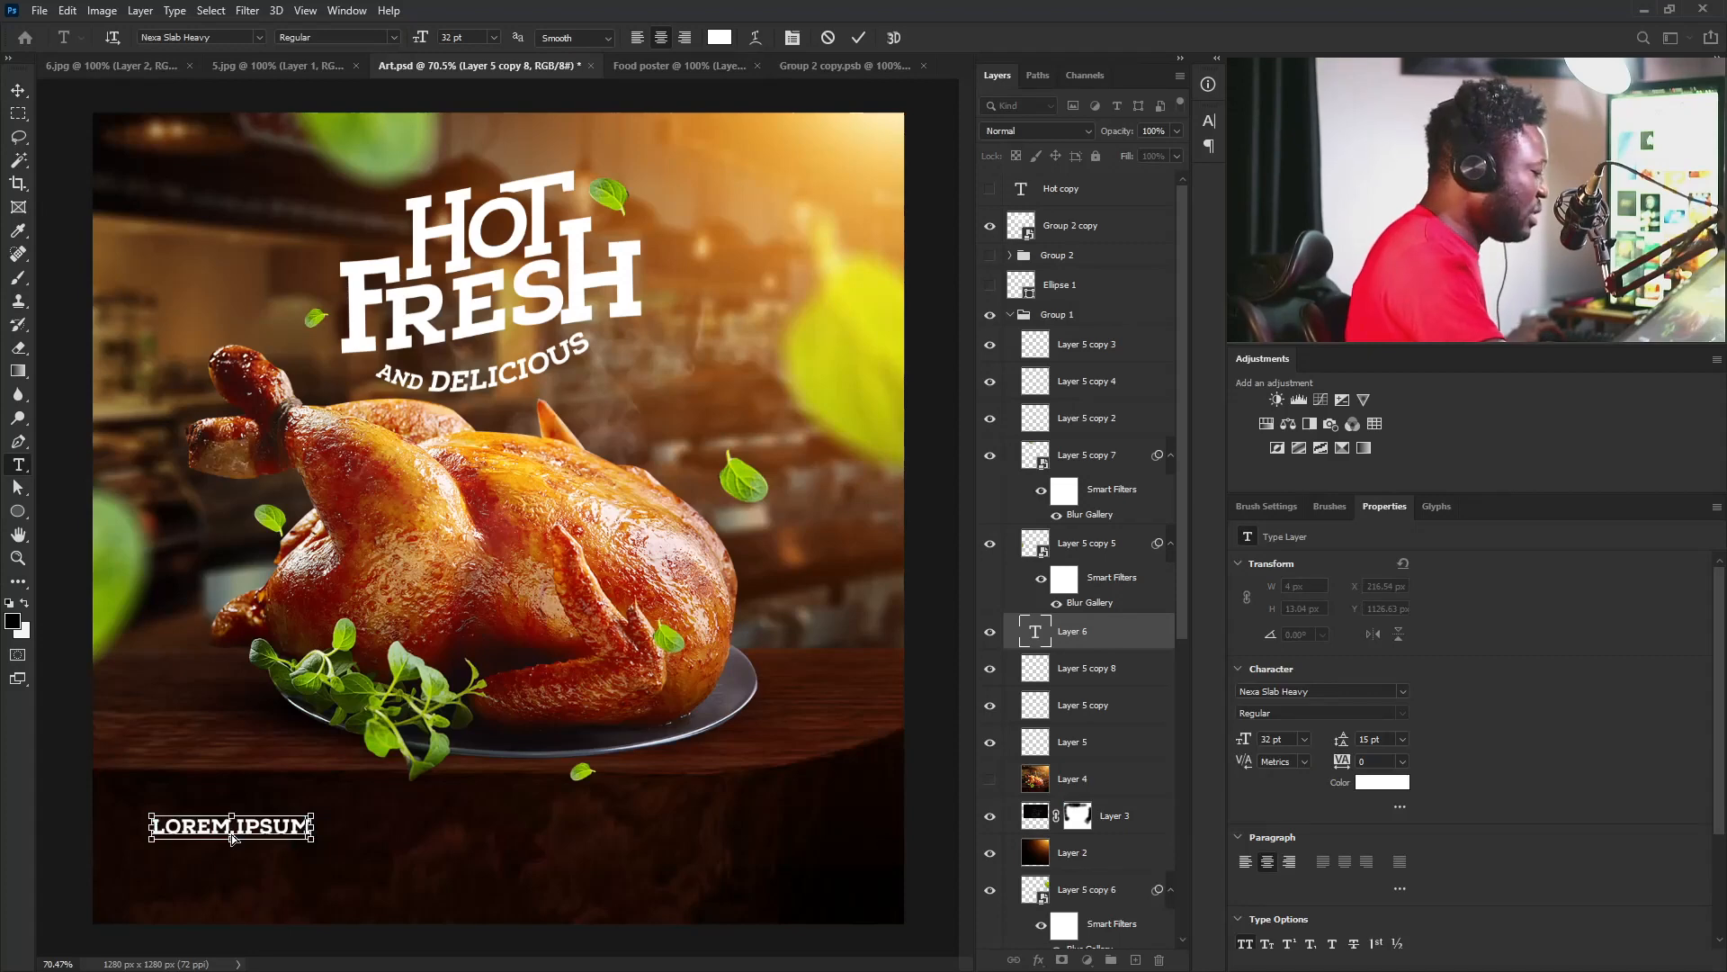
{"action": "type", "text": "10:00PM WAT"}
{"action": "key", "text": "ctrl+Return"}
{"action": "left_click", "coordinate": [20, 91]}
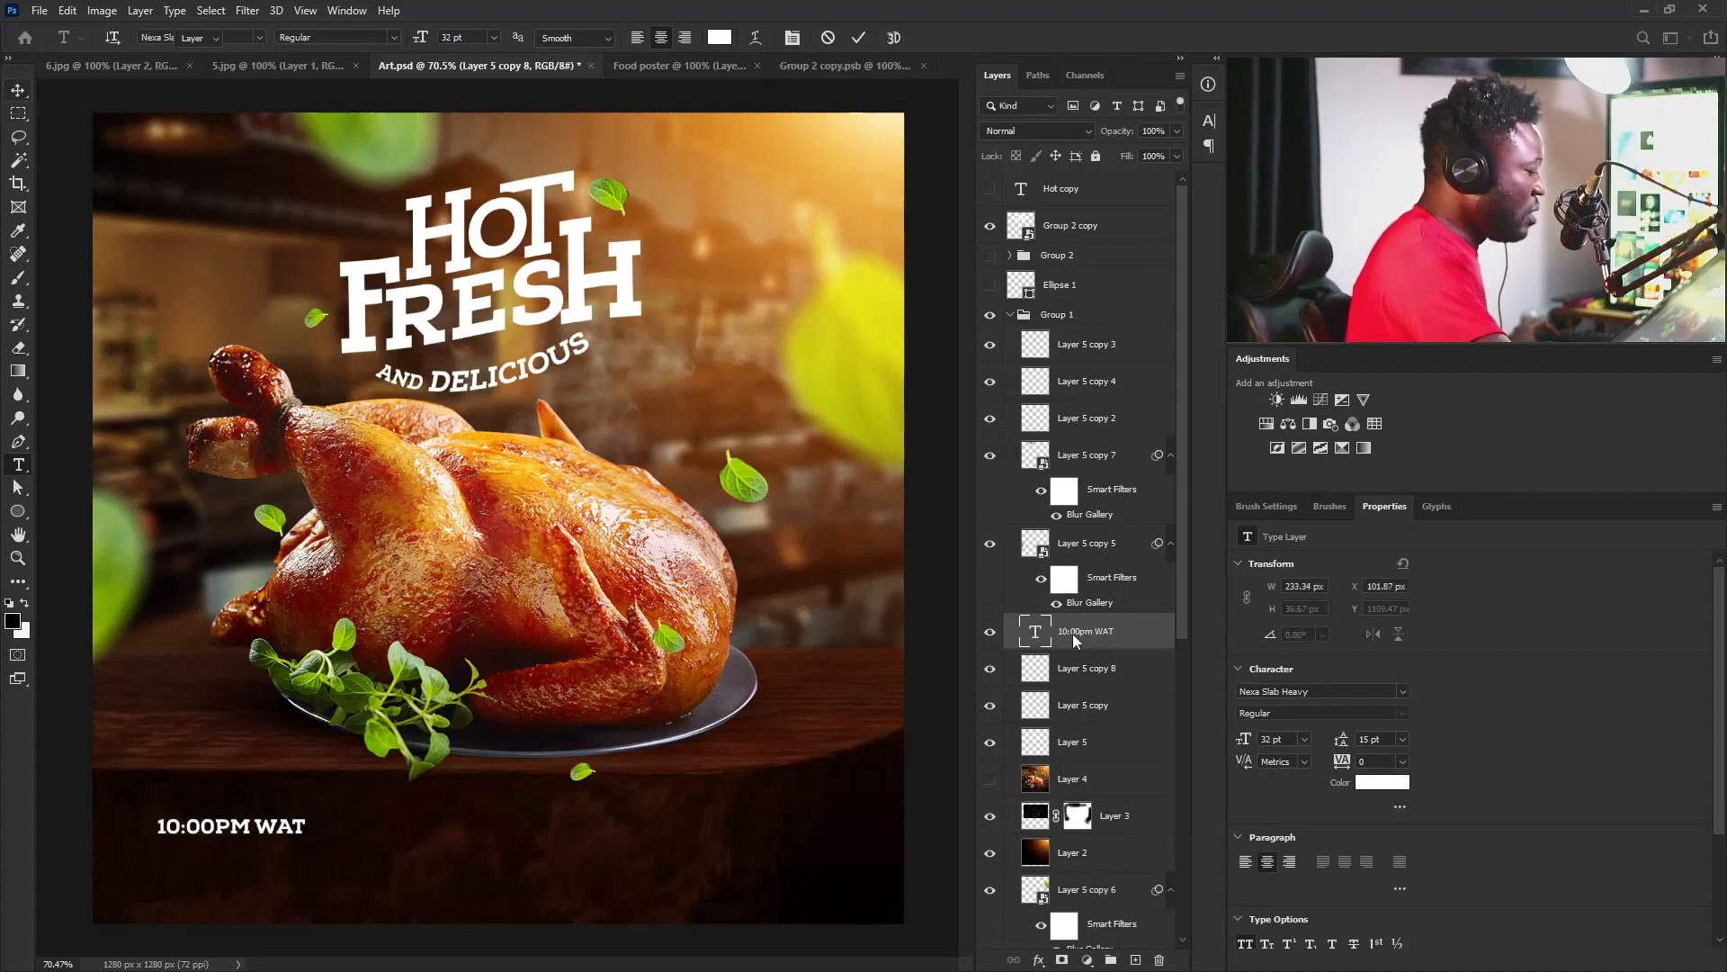
{"action": "left_click_drag", "start_coordinate": [1073, 633], "coordinate": [1068, 211]}
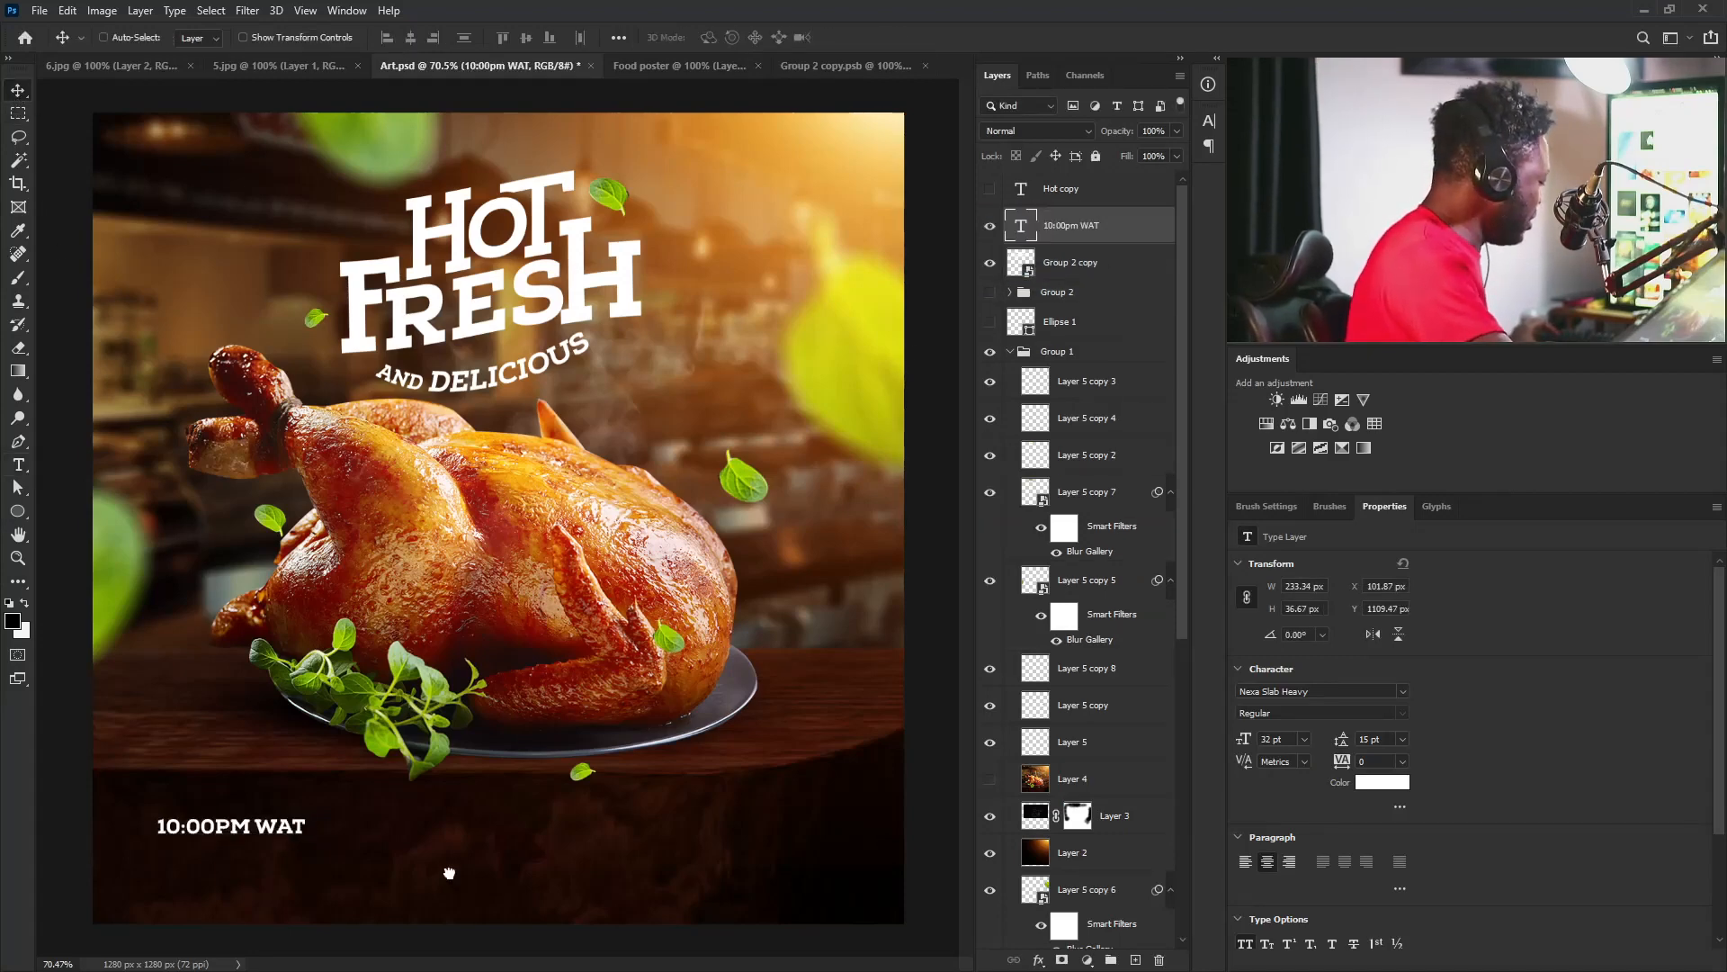
Enlarge the 10:00pm WAT text proportionally to about 154% and keep it on the dark lower-left area of the poster.
{"action": "key", "text": "ctrl"}
{"action": "key", "text": "ctrl+t"}
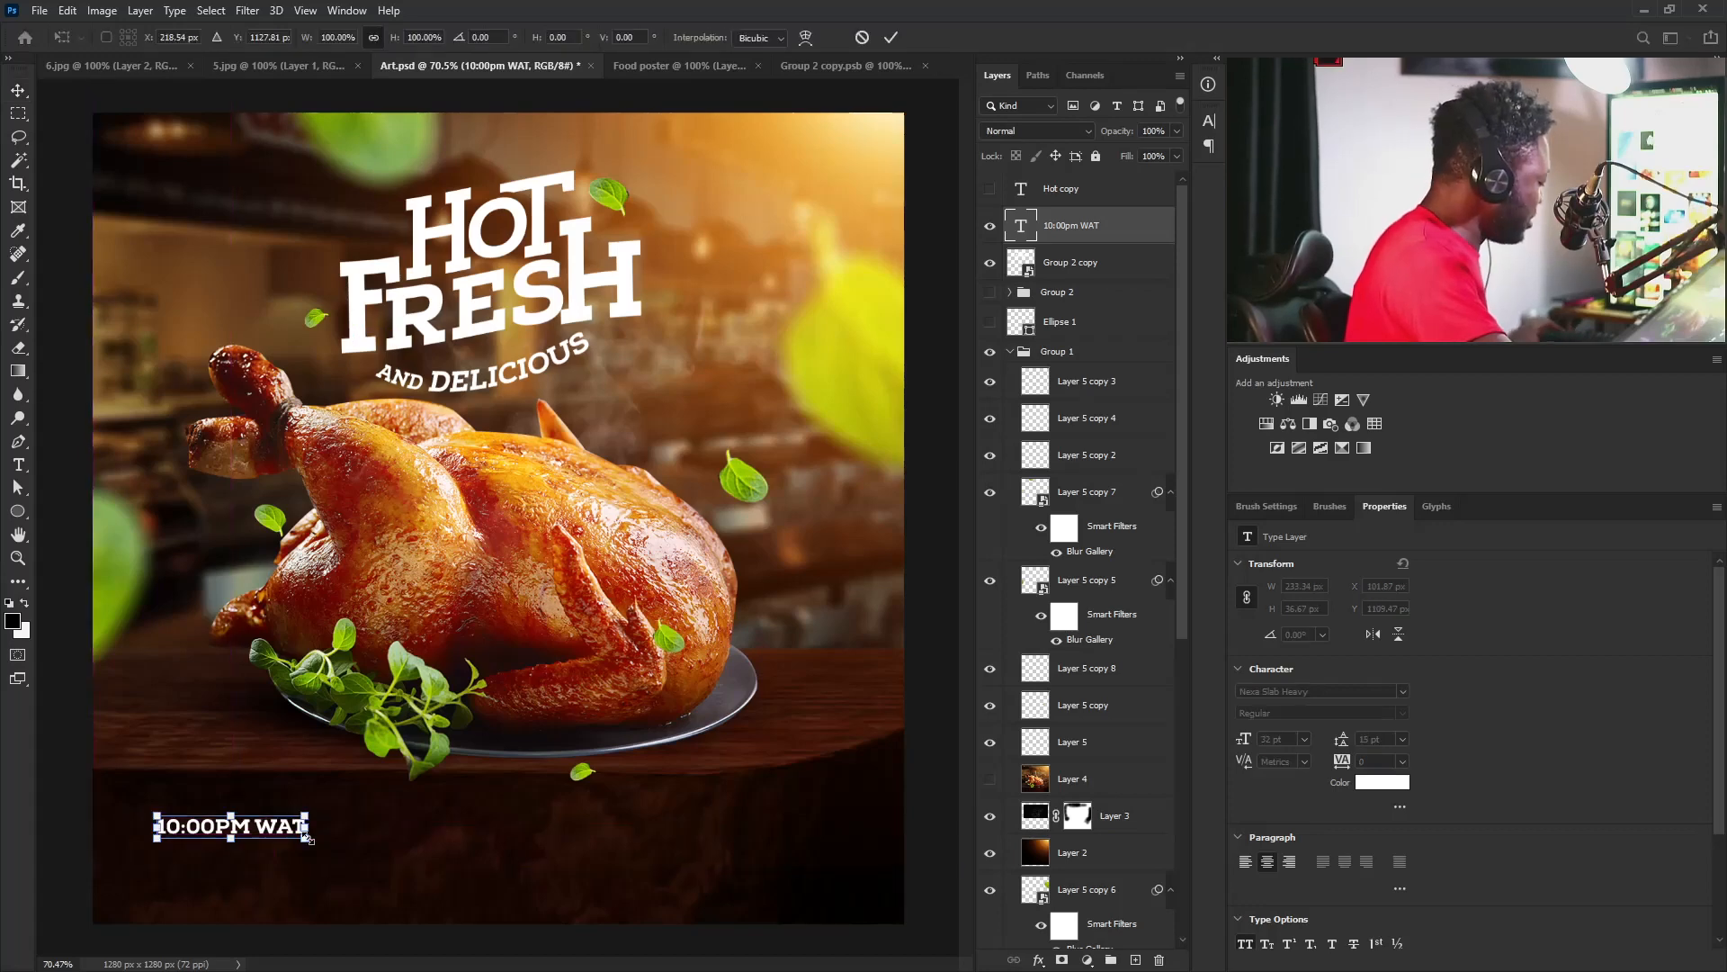
{"action": "mouse_move", "coordinate": [306, 838]}
{"action": "left_mouse_down"}
{"action": "mouse_move", "coordinate": [407, 862]}
{"action": "mouse_move", "coordinate": [402, 889]}
{"action": "mouse_move", "coordinate": [399, 821]}
{"action": "mouse_move", "coordinate": [321, 843]}
{"action": "left_mouse_up"}
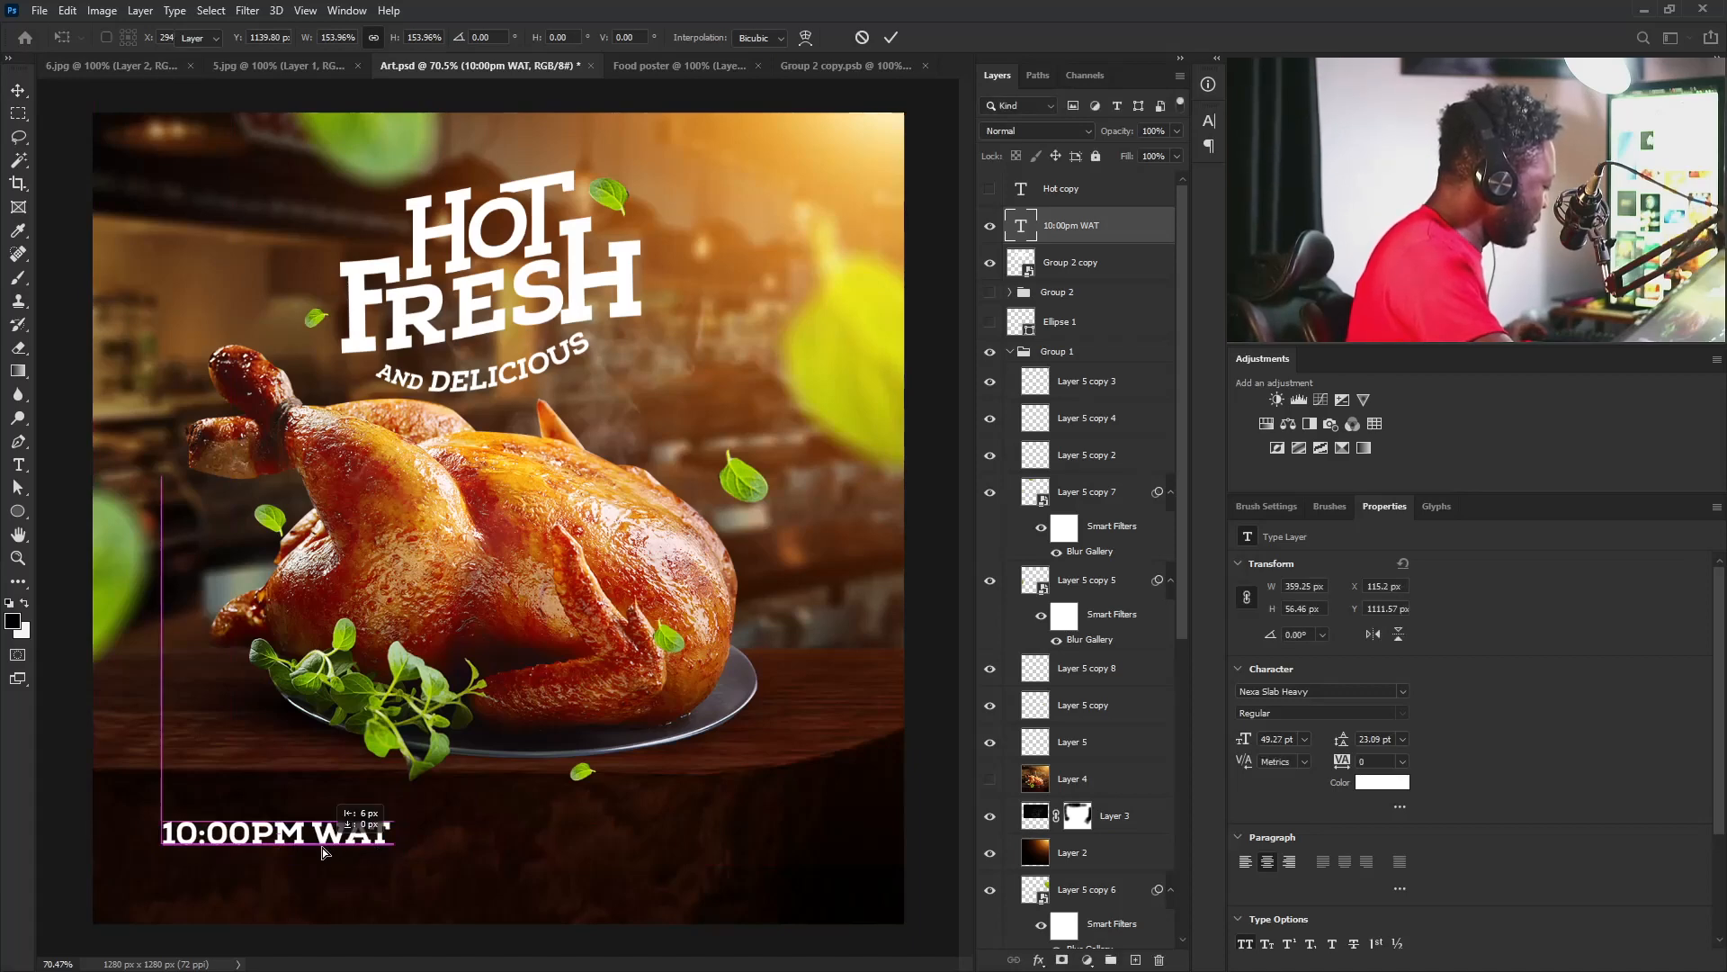
{"action": "key", "text": "Return"}
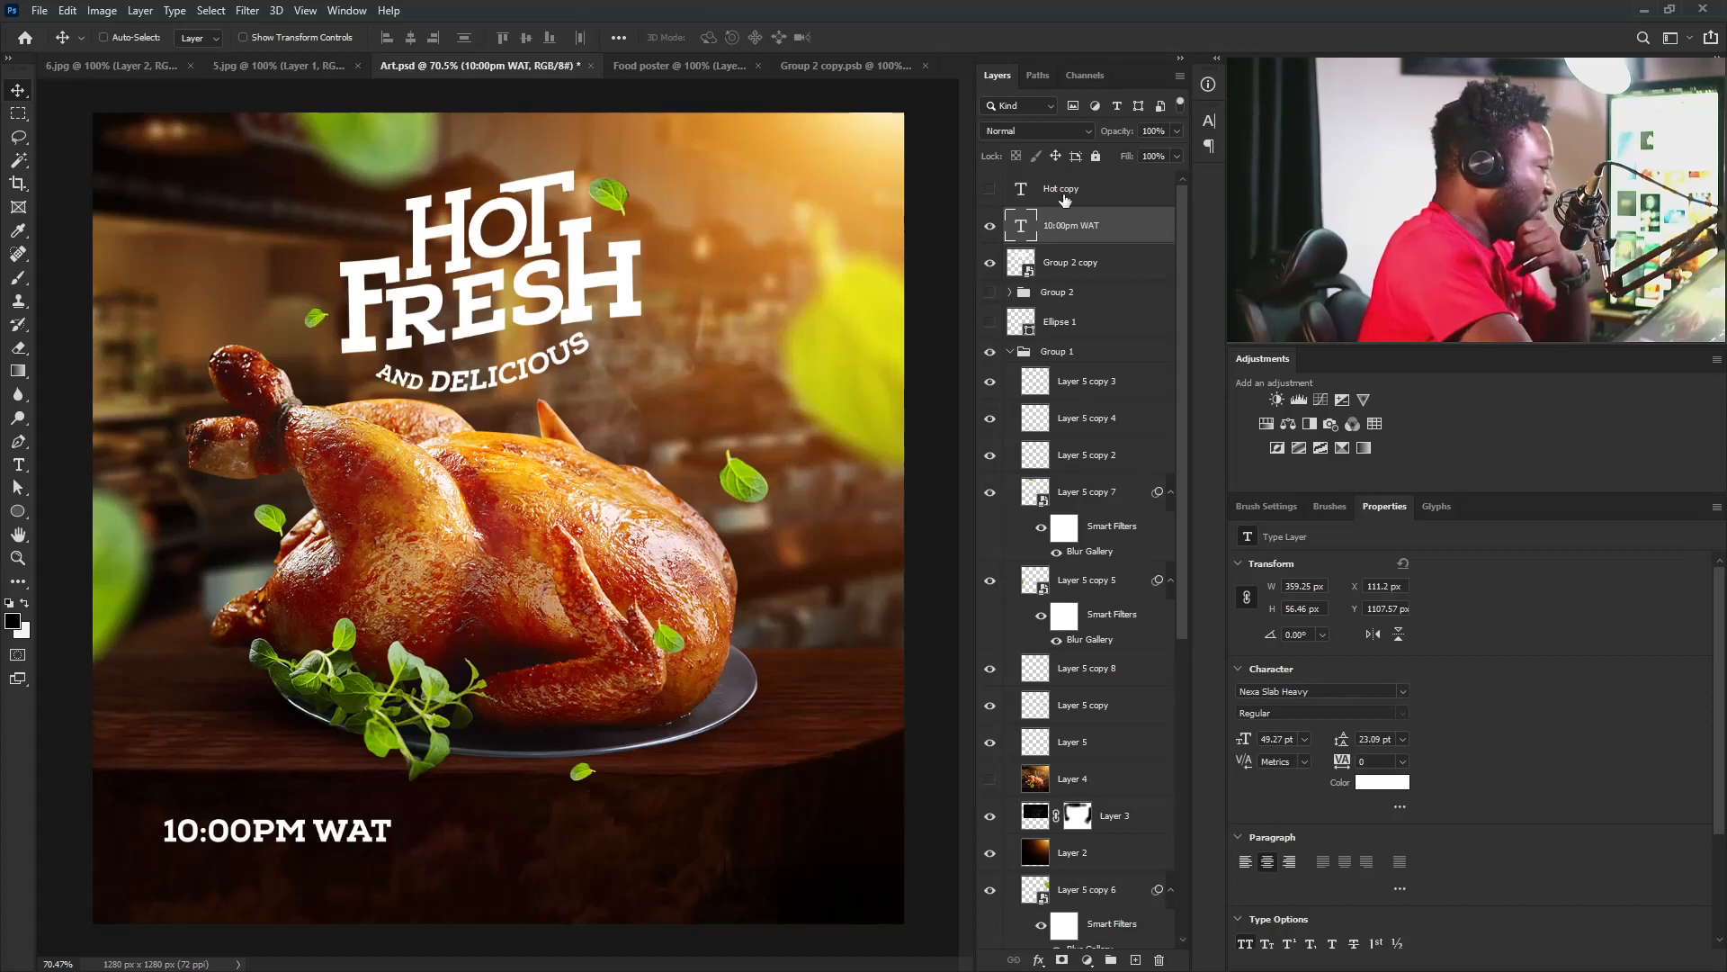
Change the font of the 10:00pm WAT text to Montserrat Bold.
{"action": "key", "text": "t"}
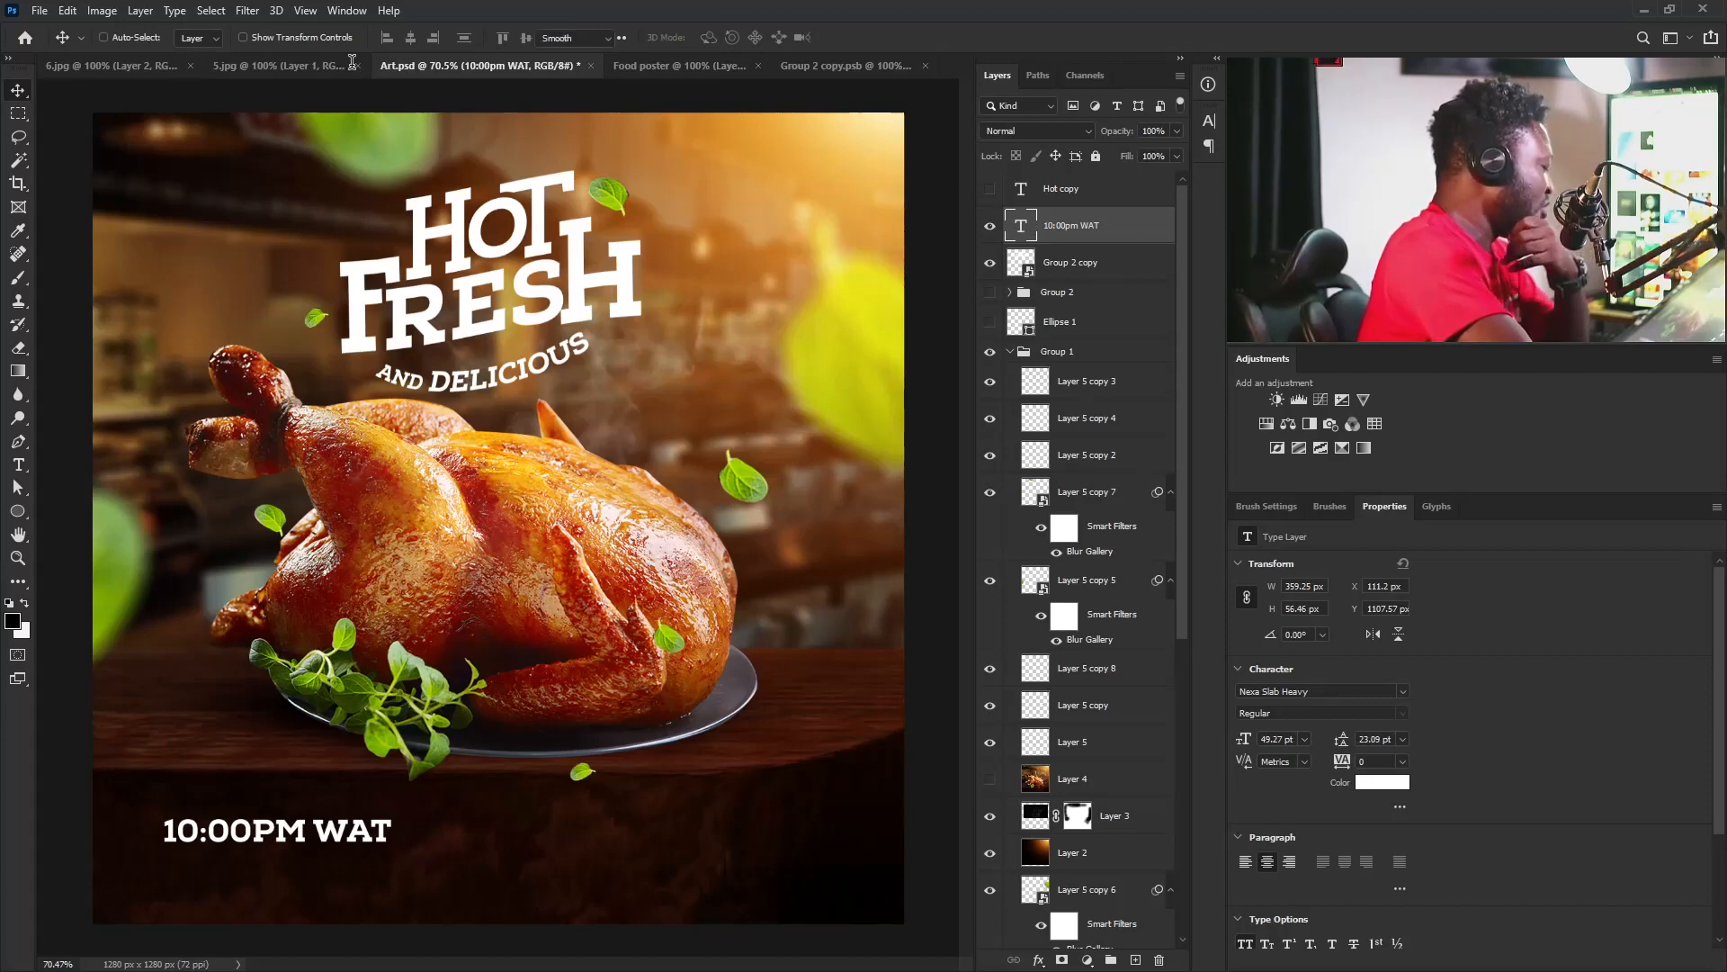
{"action": "key", "text": "Return"}
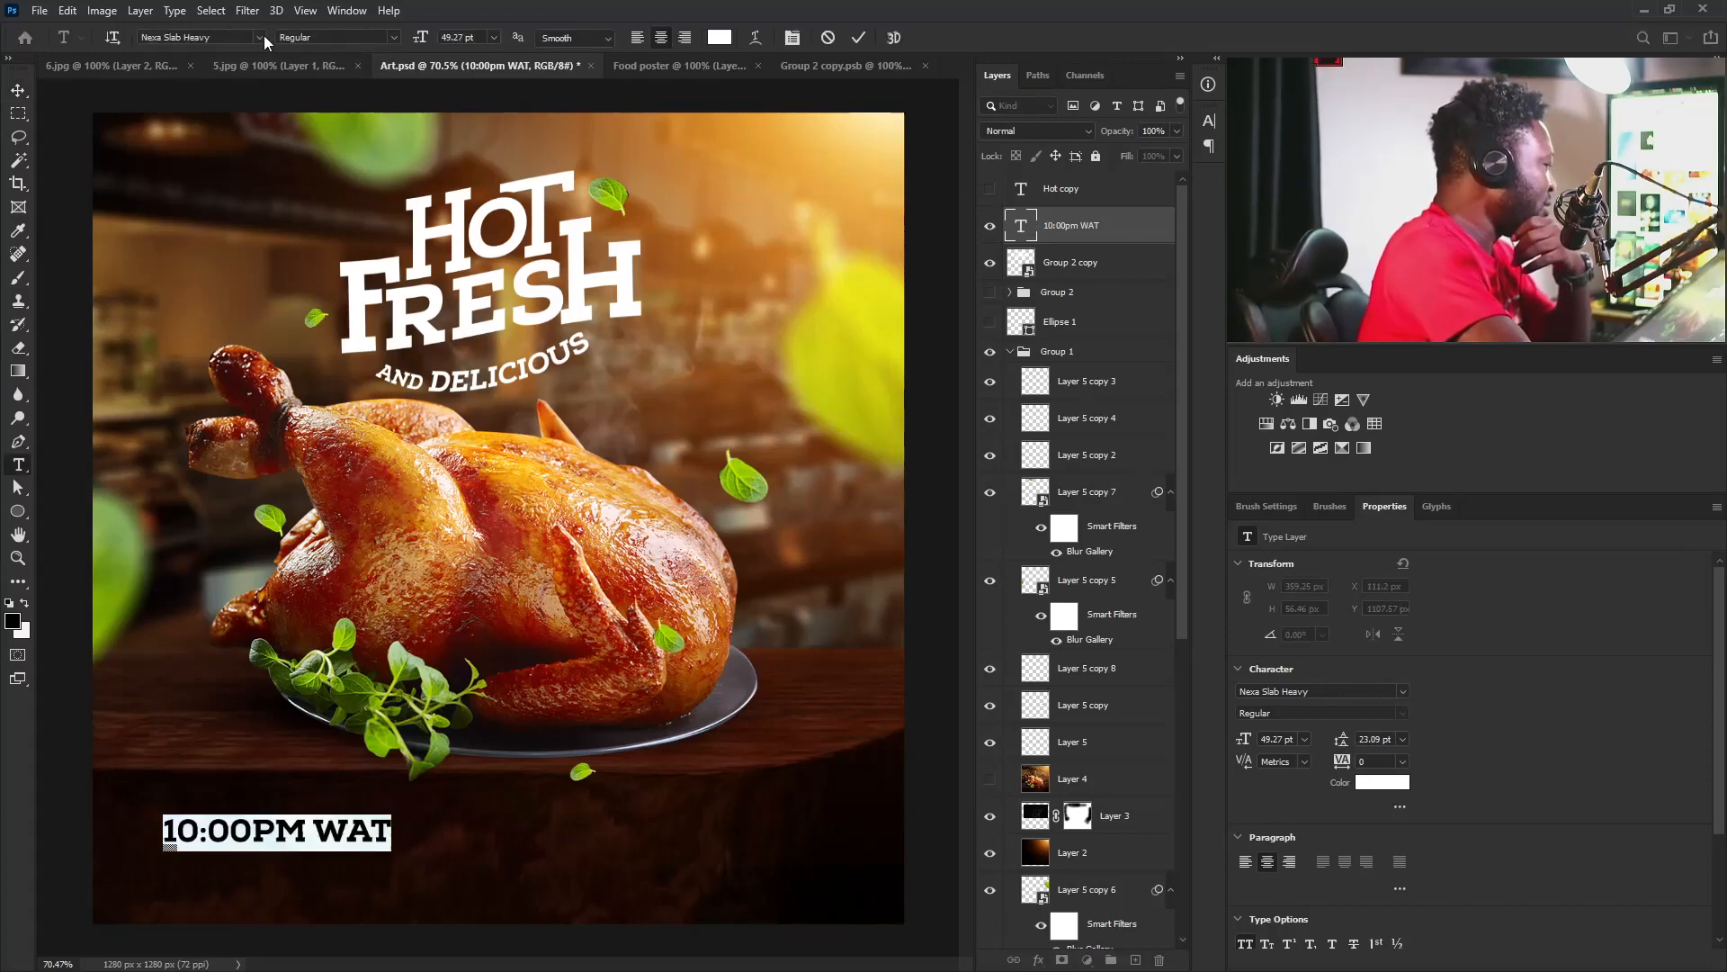
{"action": "left_click", "coordinate": [263, 35]}
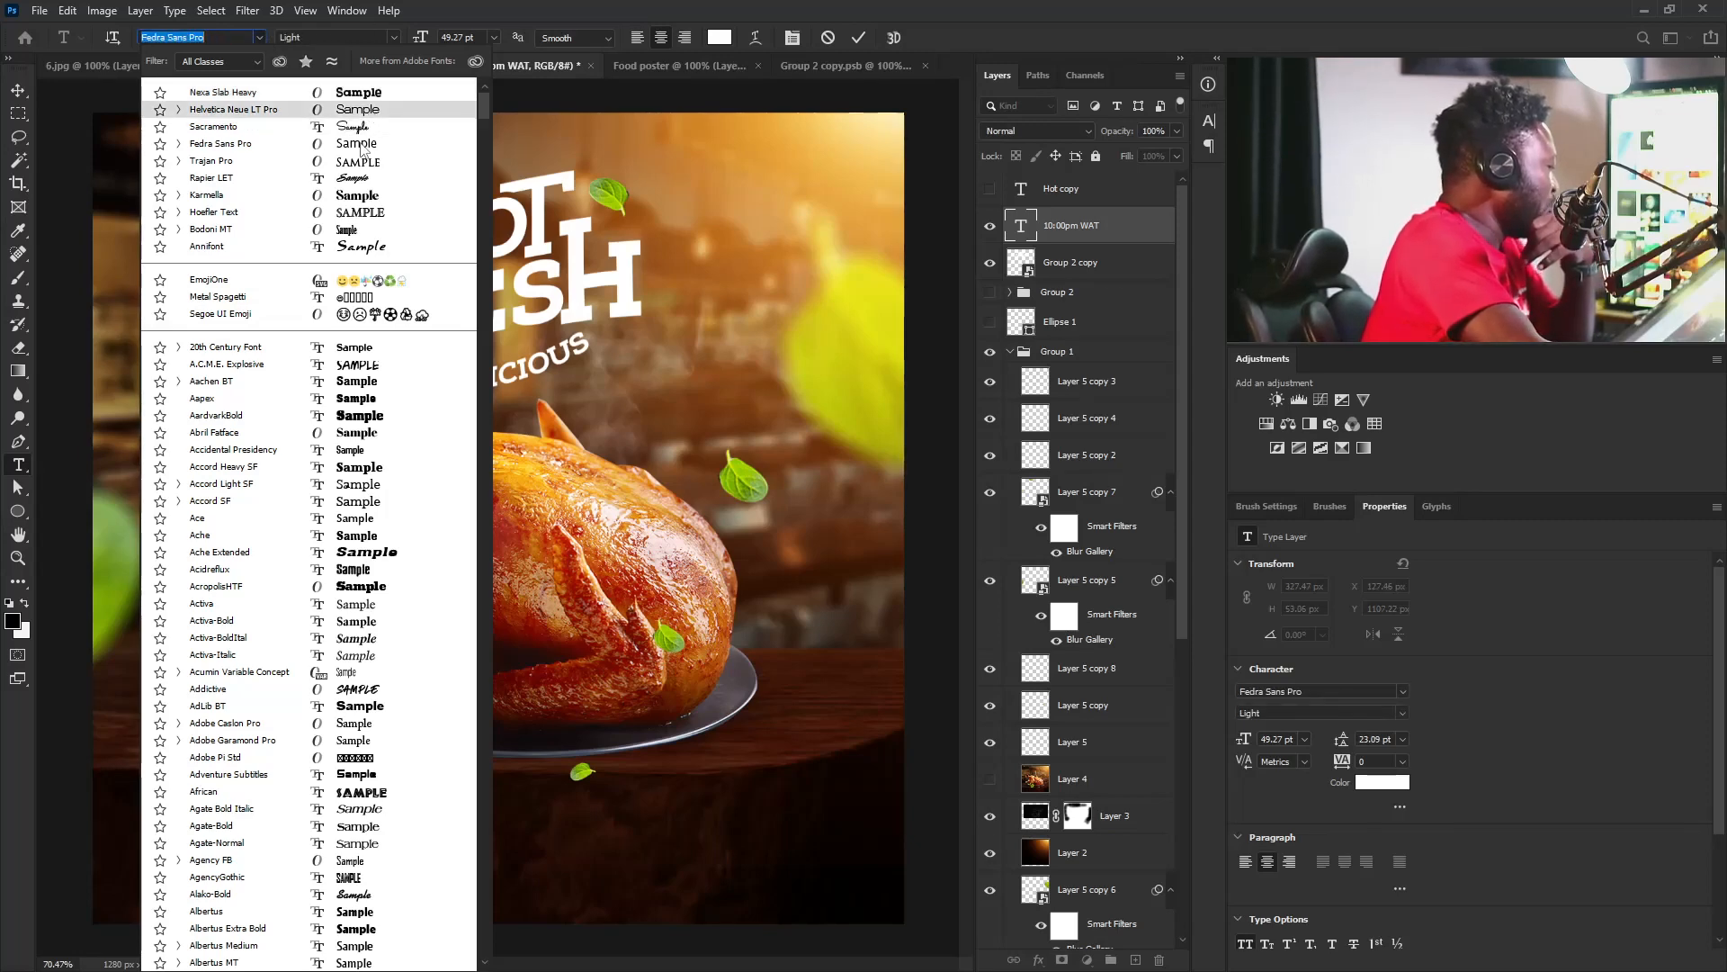
{"action": "key", "text": "Escape"}
{"action": "key", "text": "Escape"}
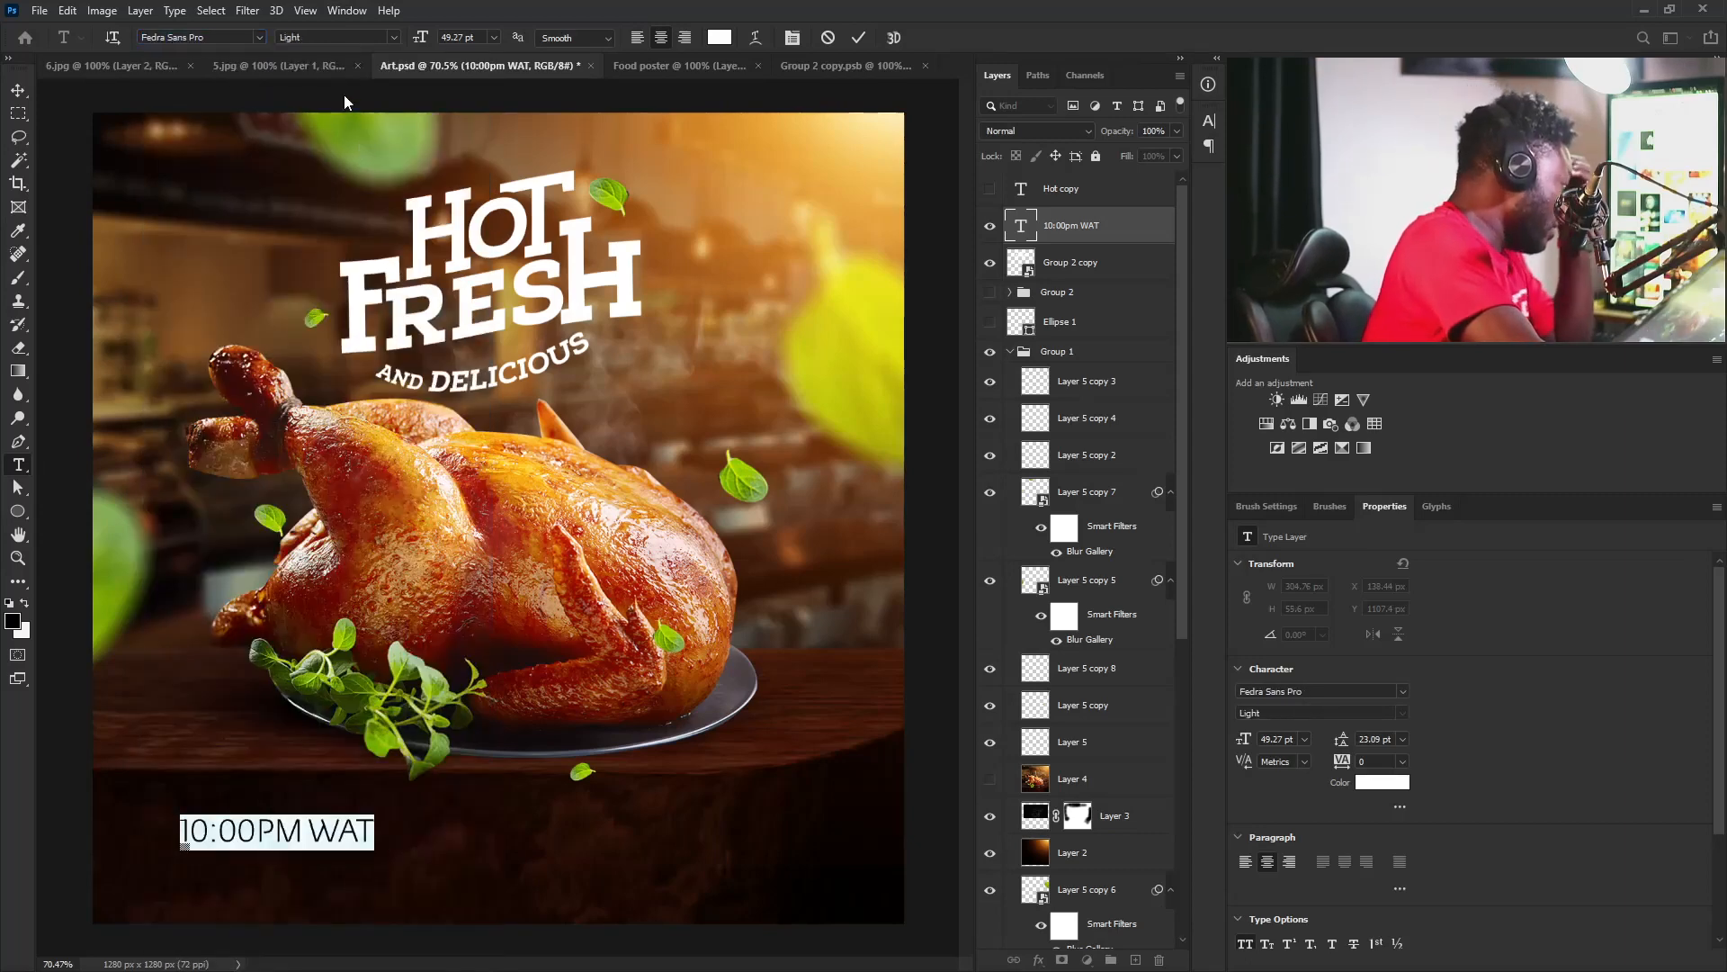
{"action": "left_click", "coordinate": [222, 37]}
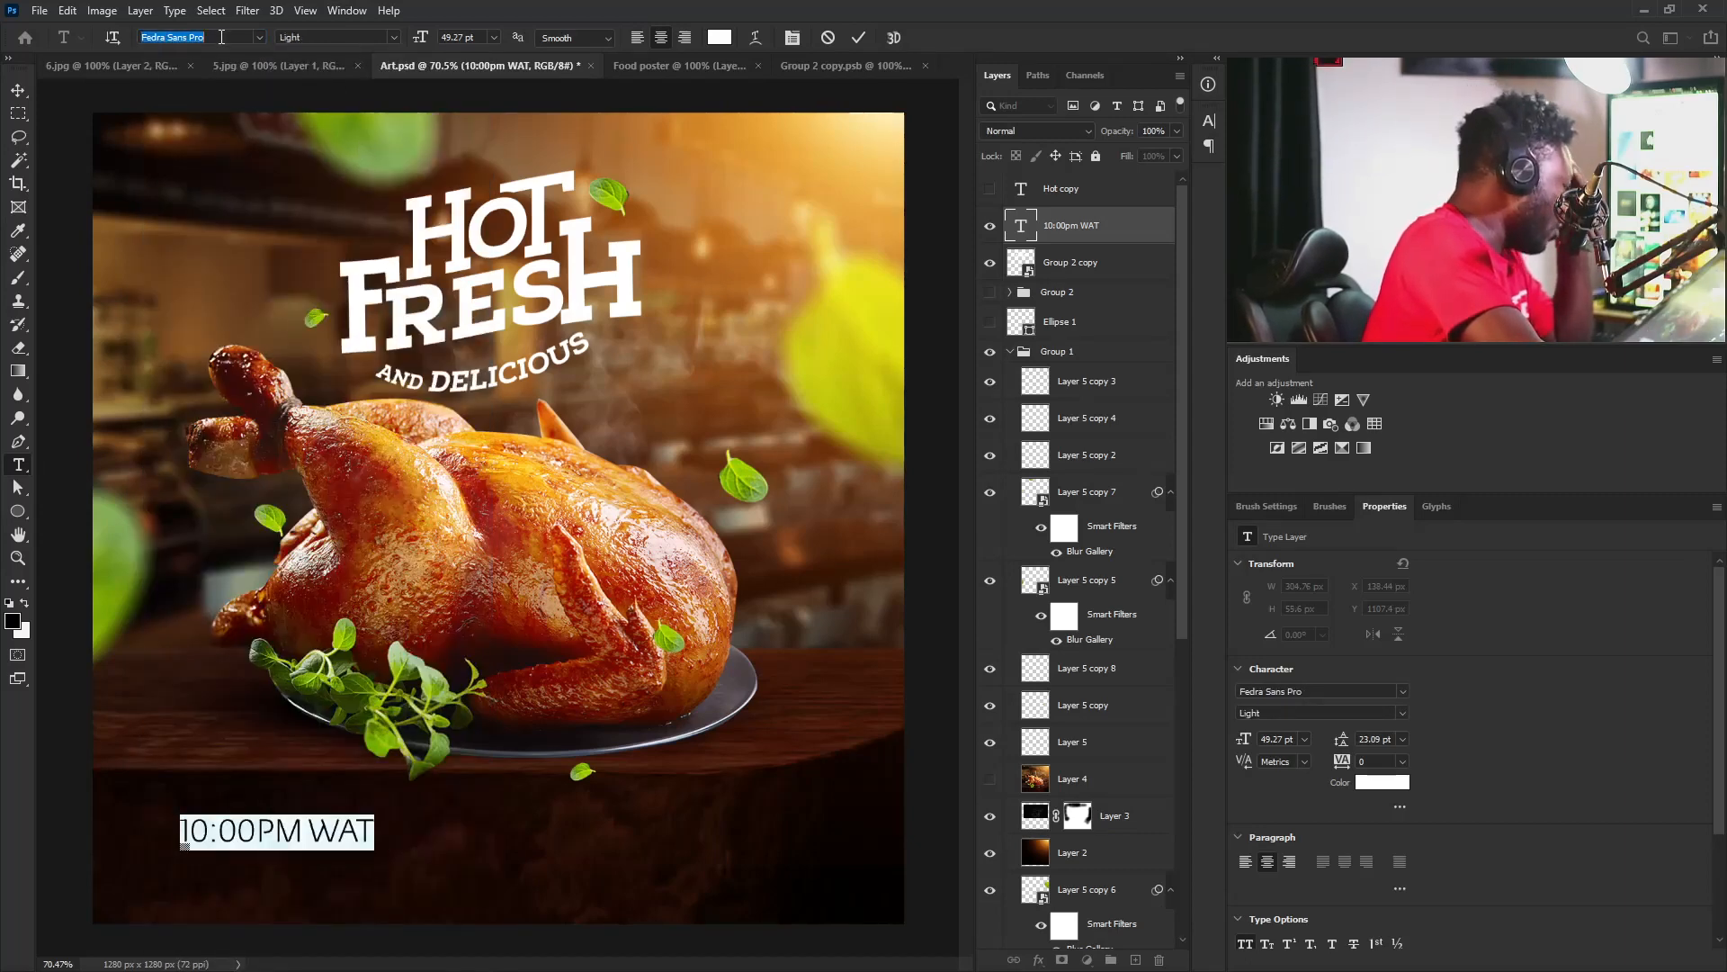
{"action": "type", "text": "m"}
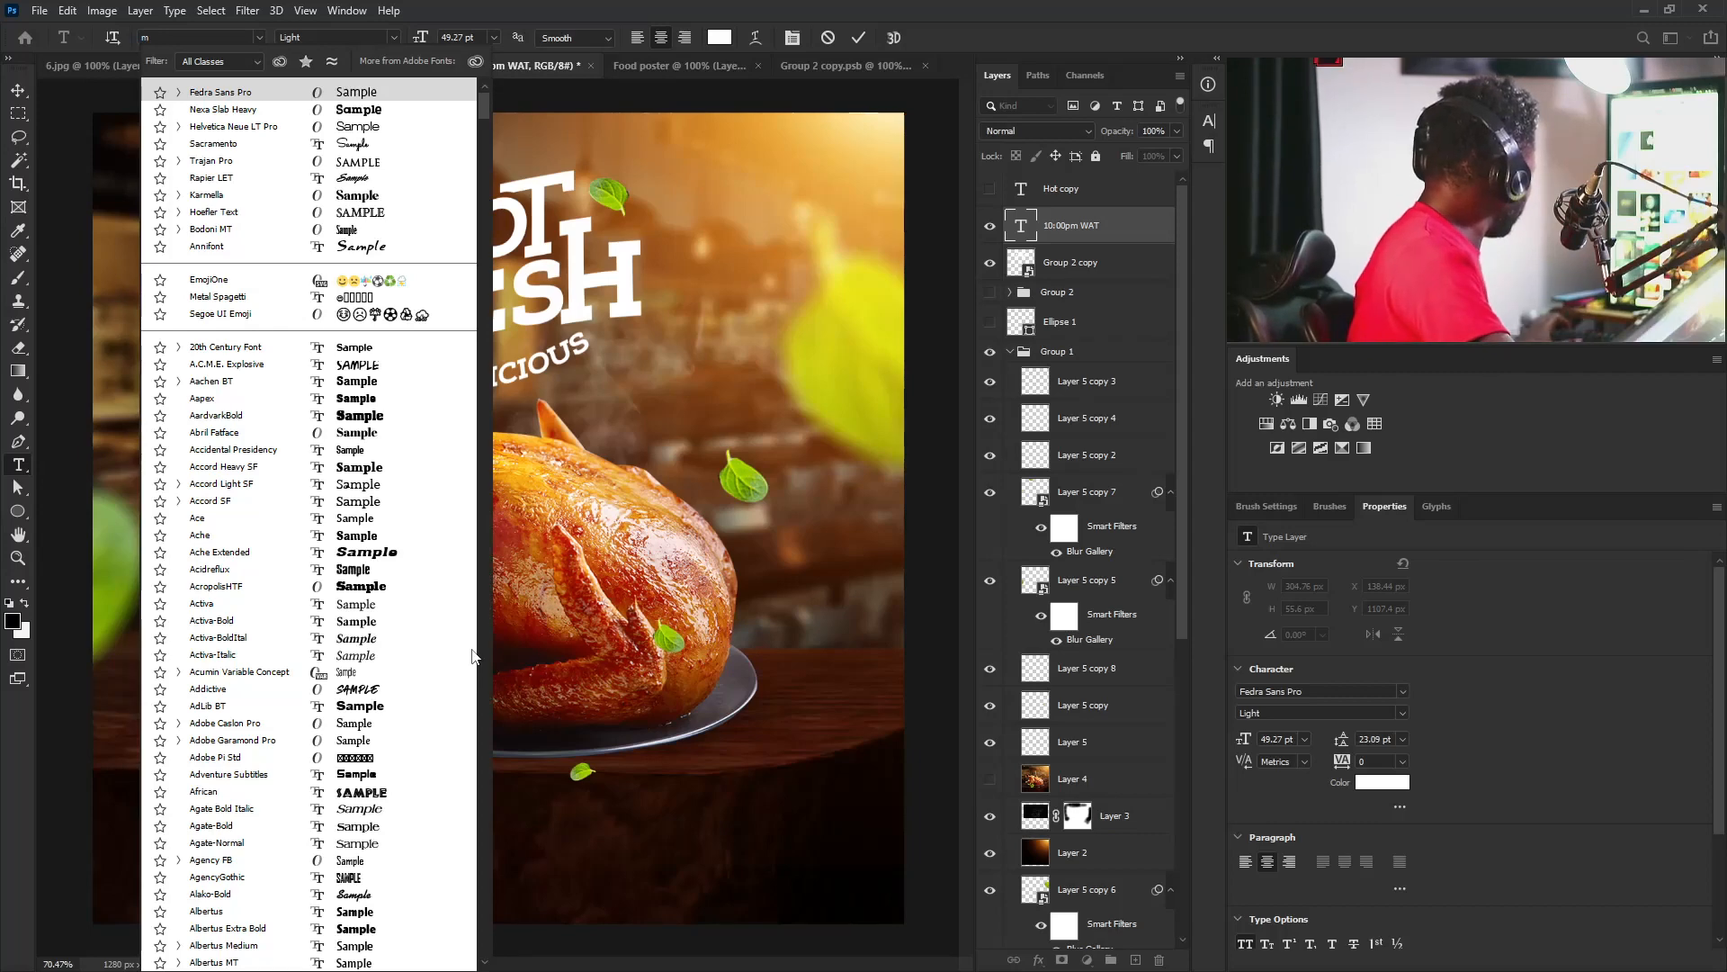
{"action": "type", "text": "ontserrat"}
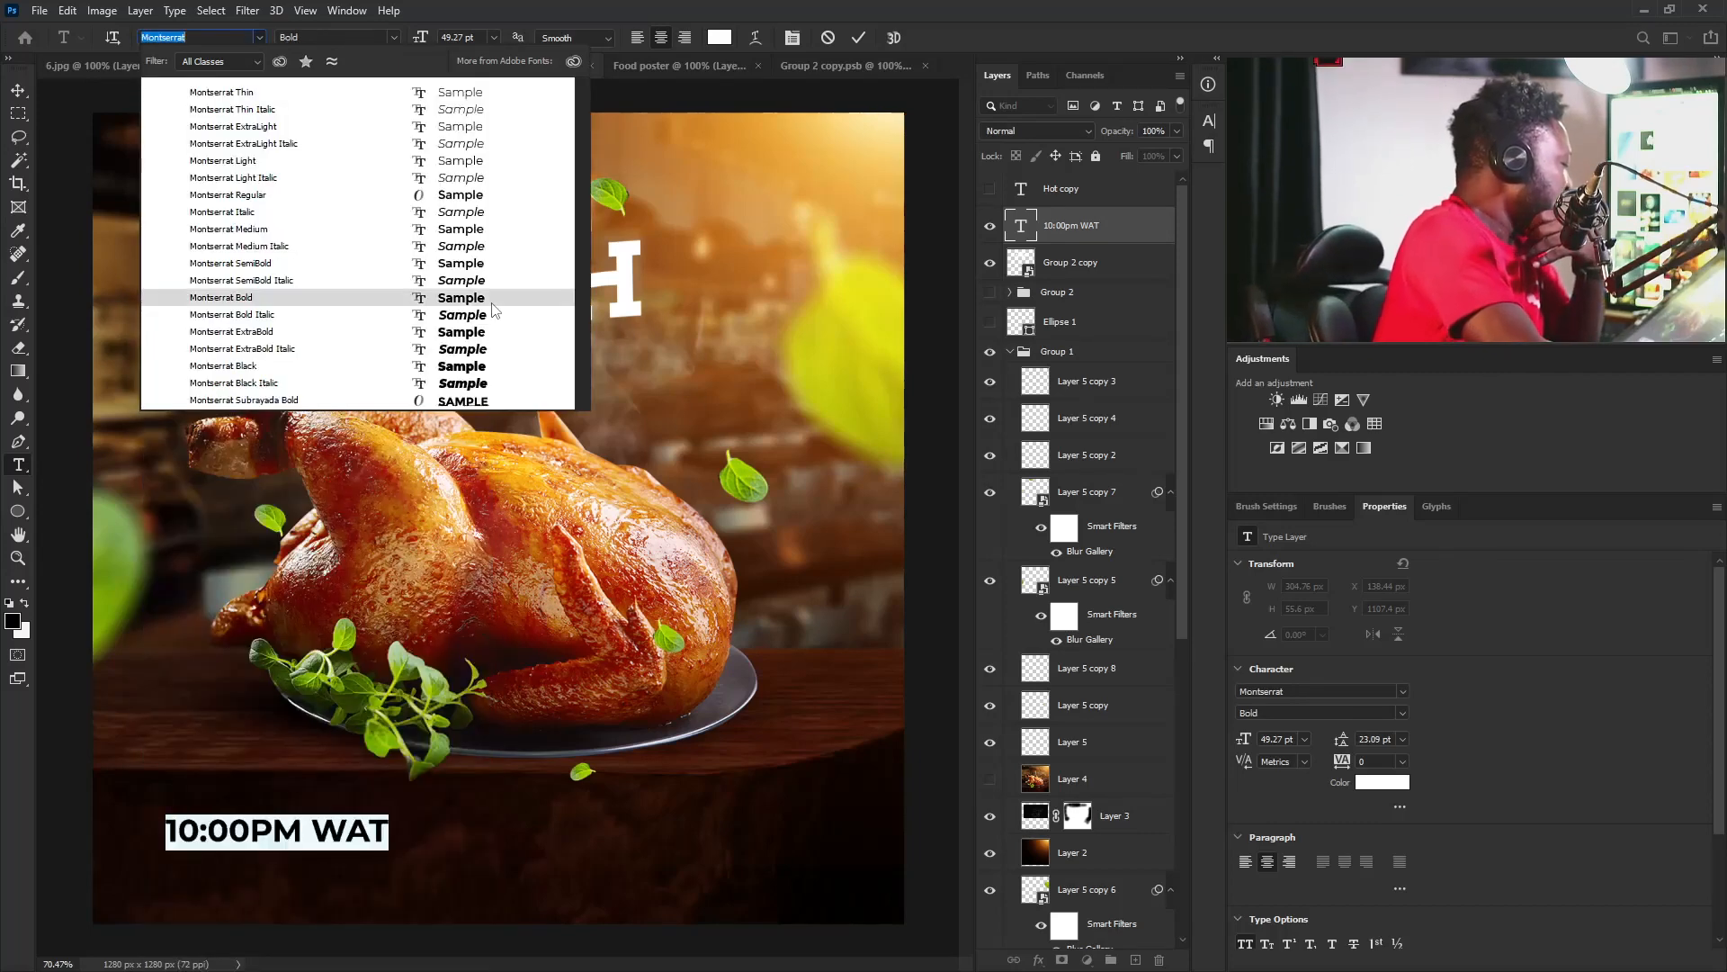
{"action": "left_click", "coordinate": [493, 300]}
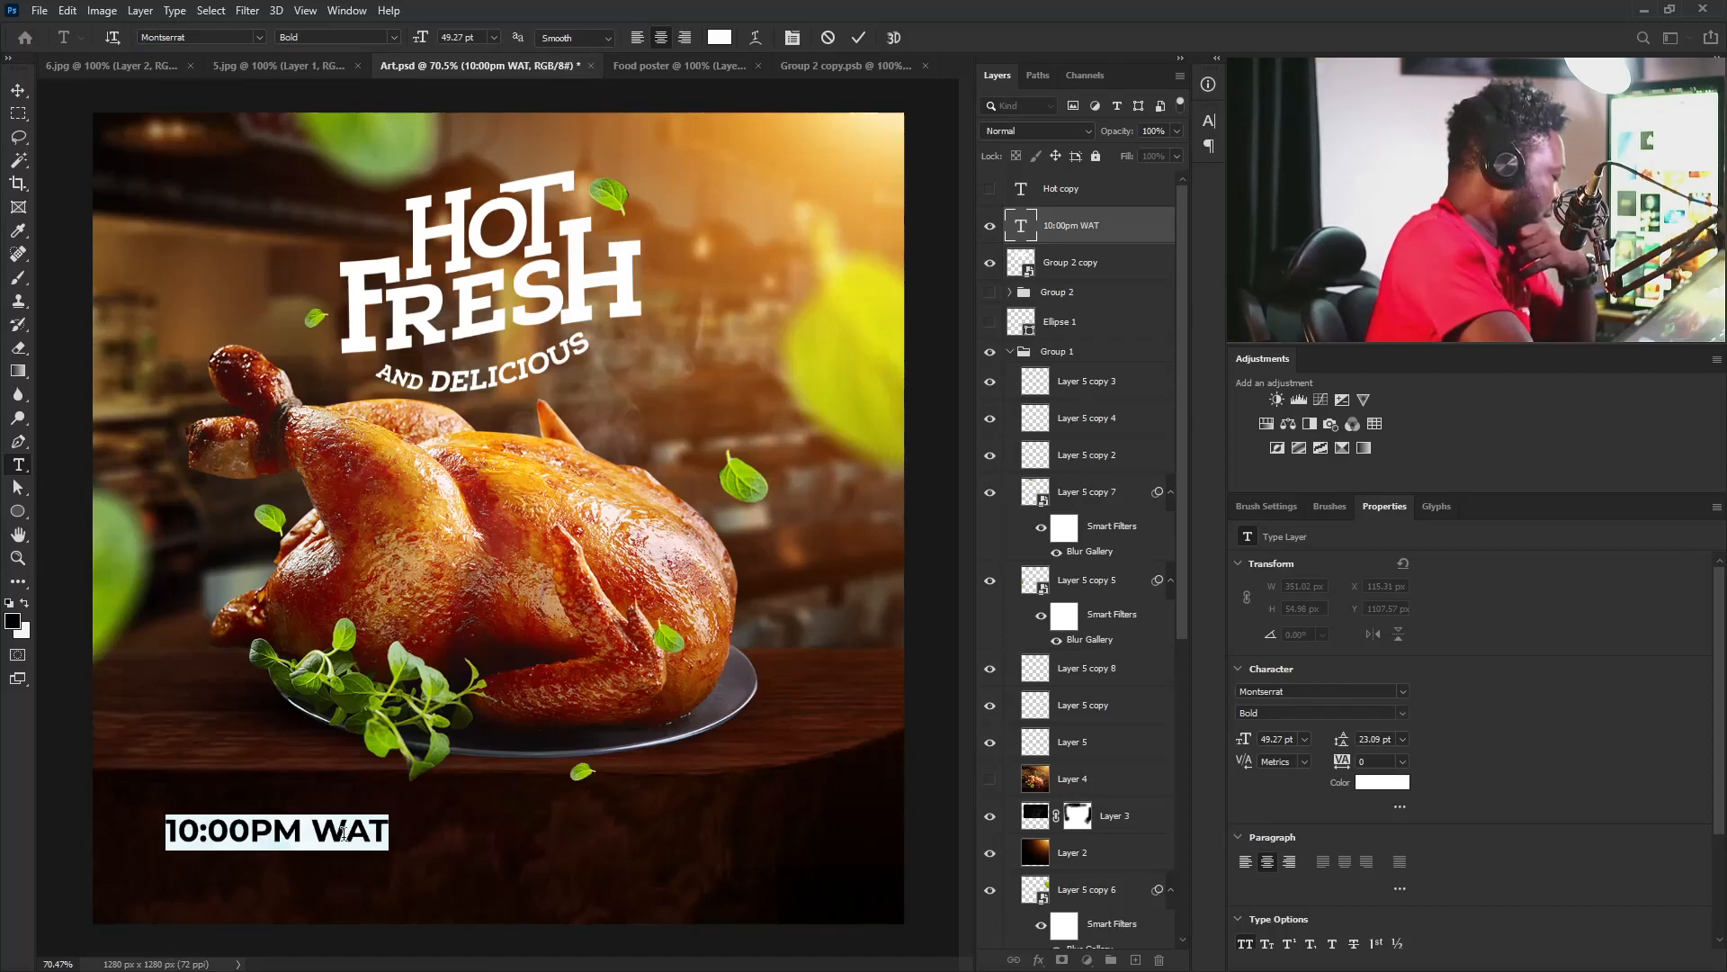
{"action": "left_click", "coordinate": [316, 824]}
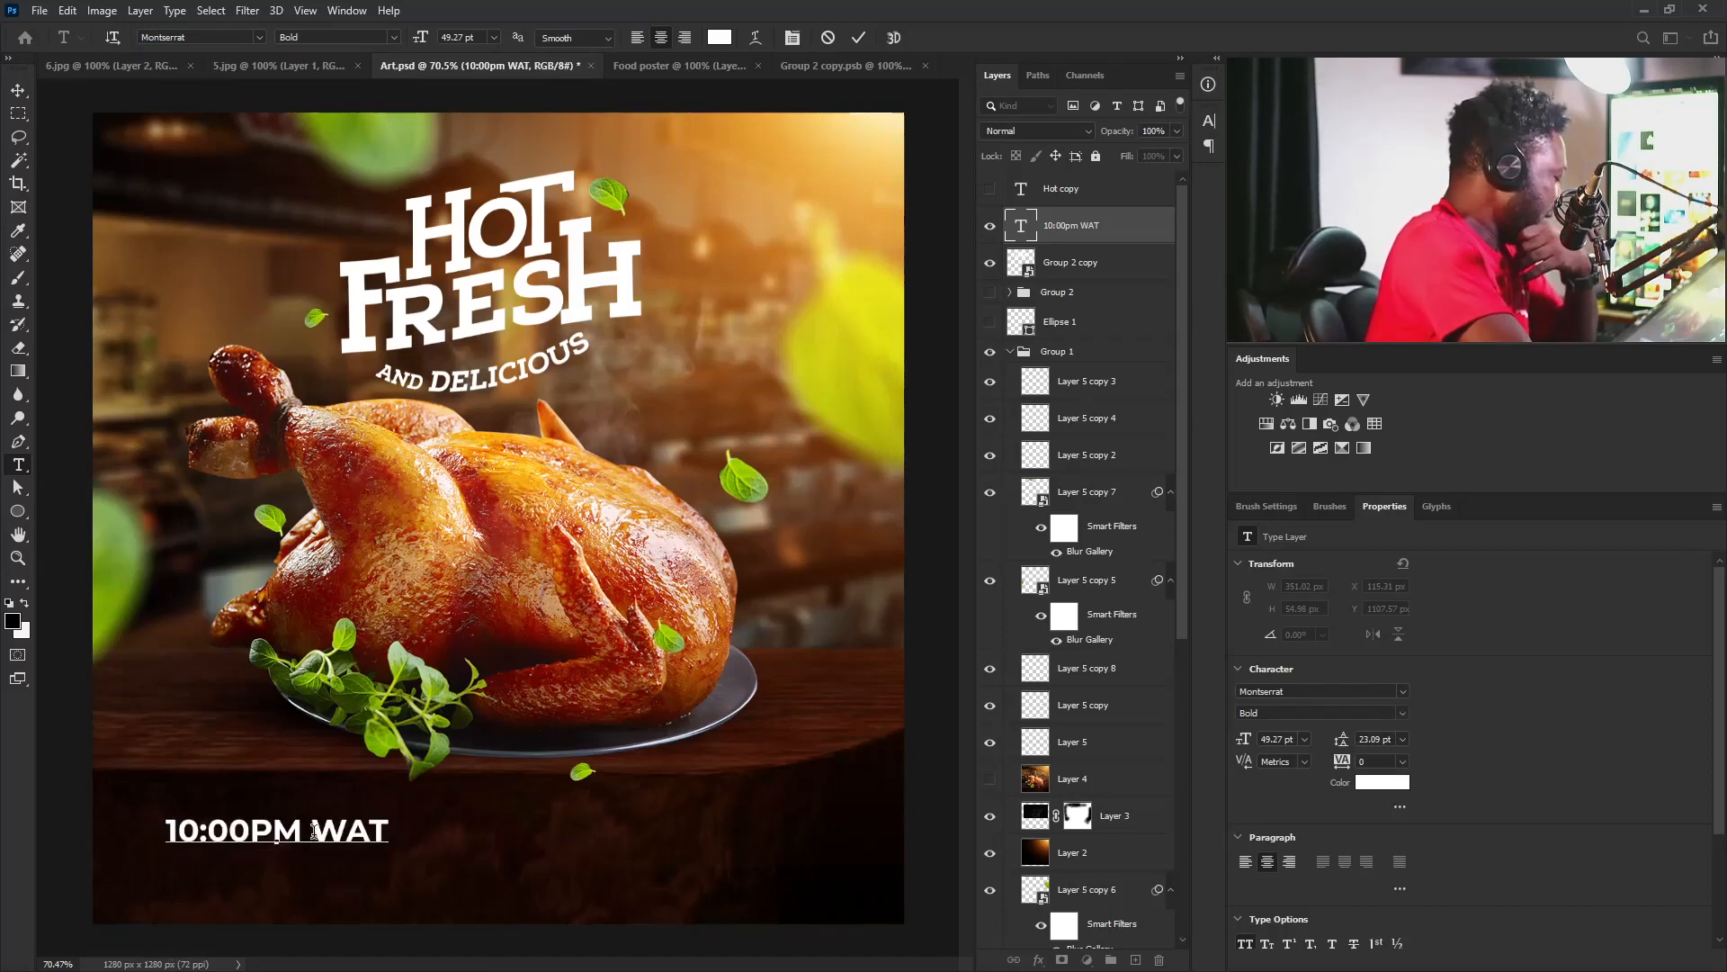
{"action": "left_click_drag", "start_coordinate": [167, 826], "coordinate": [272, 832]}
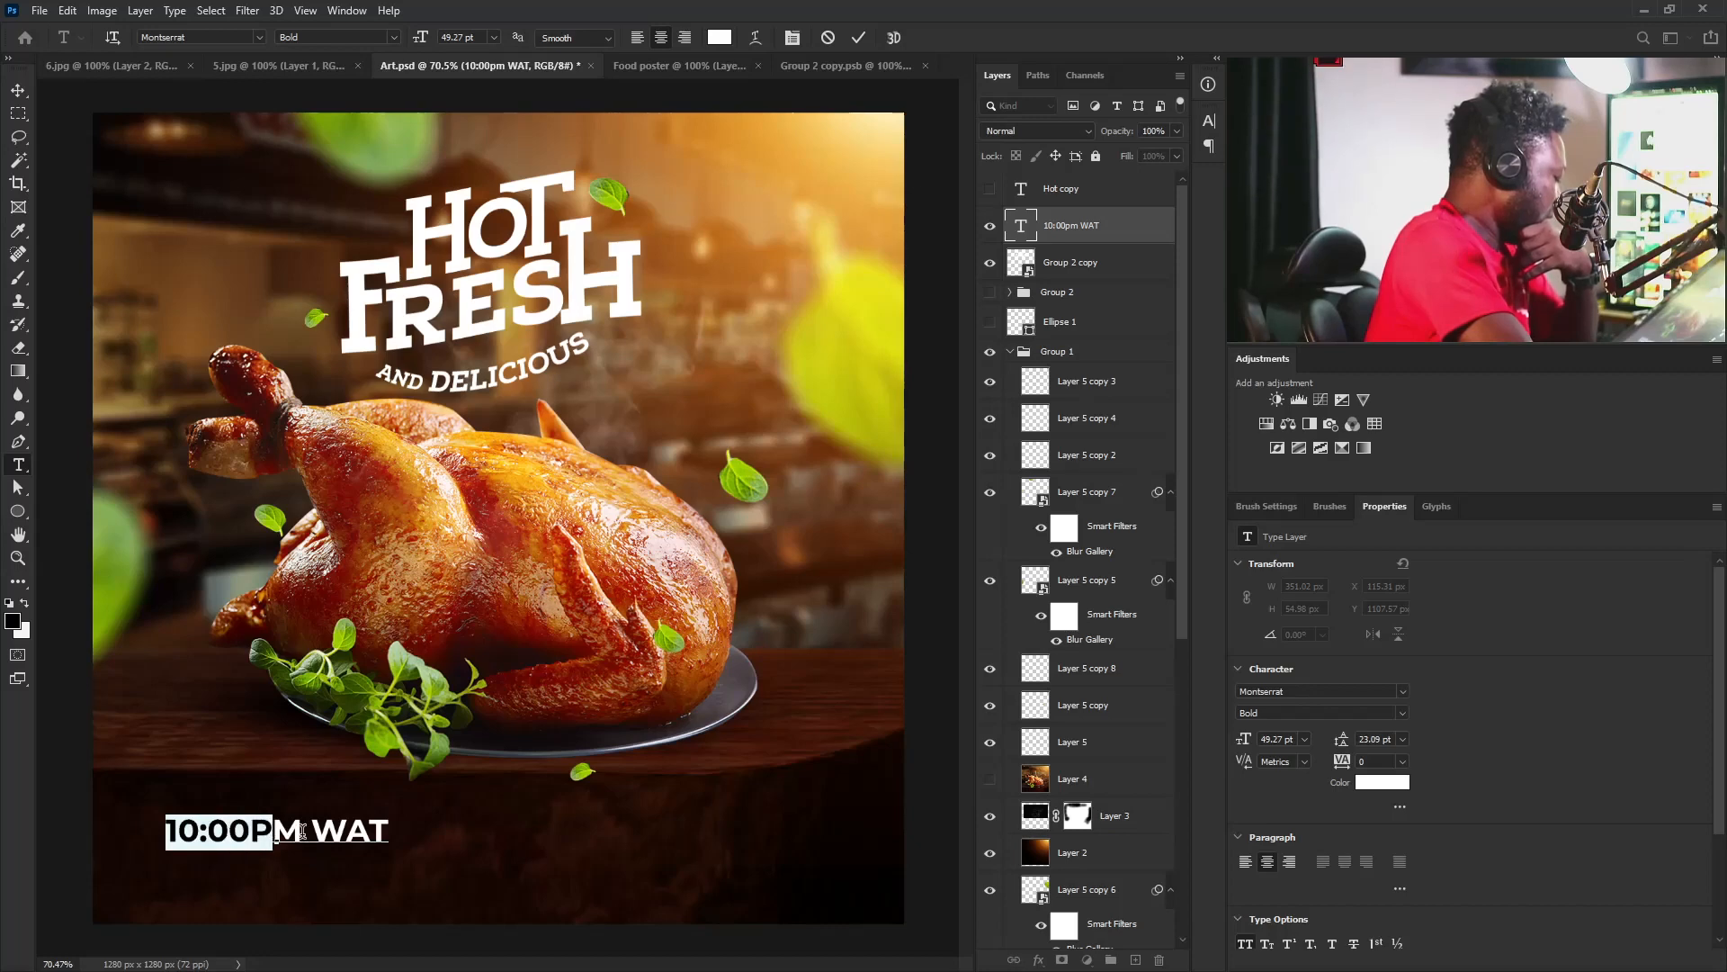
{"action": "left_click", "coordinate": [303, 829]}
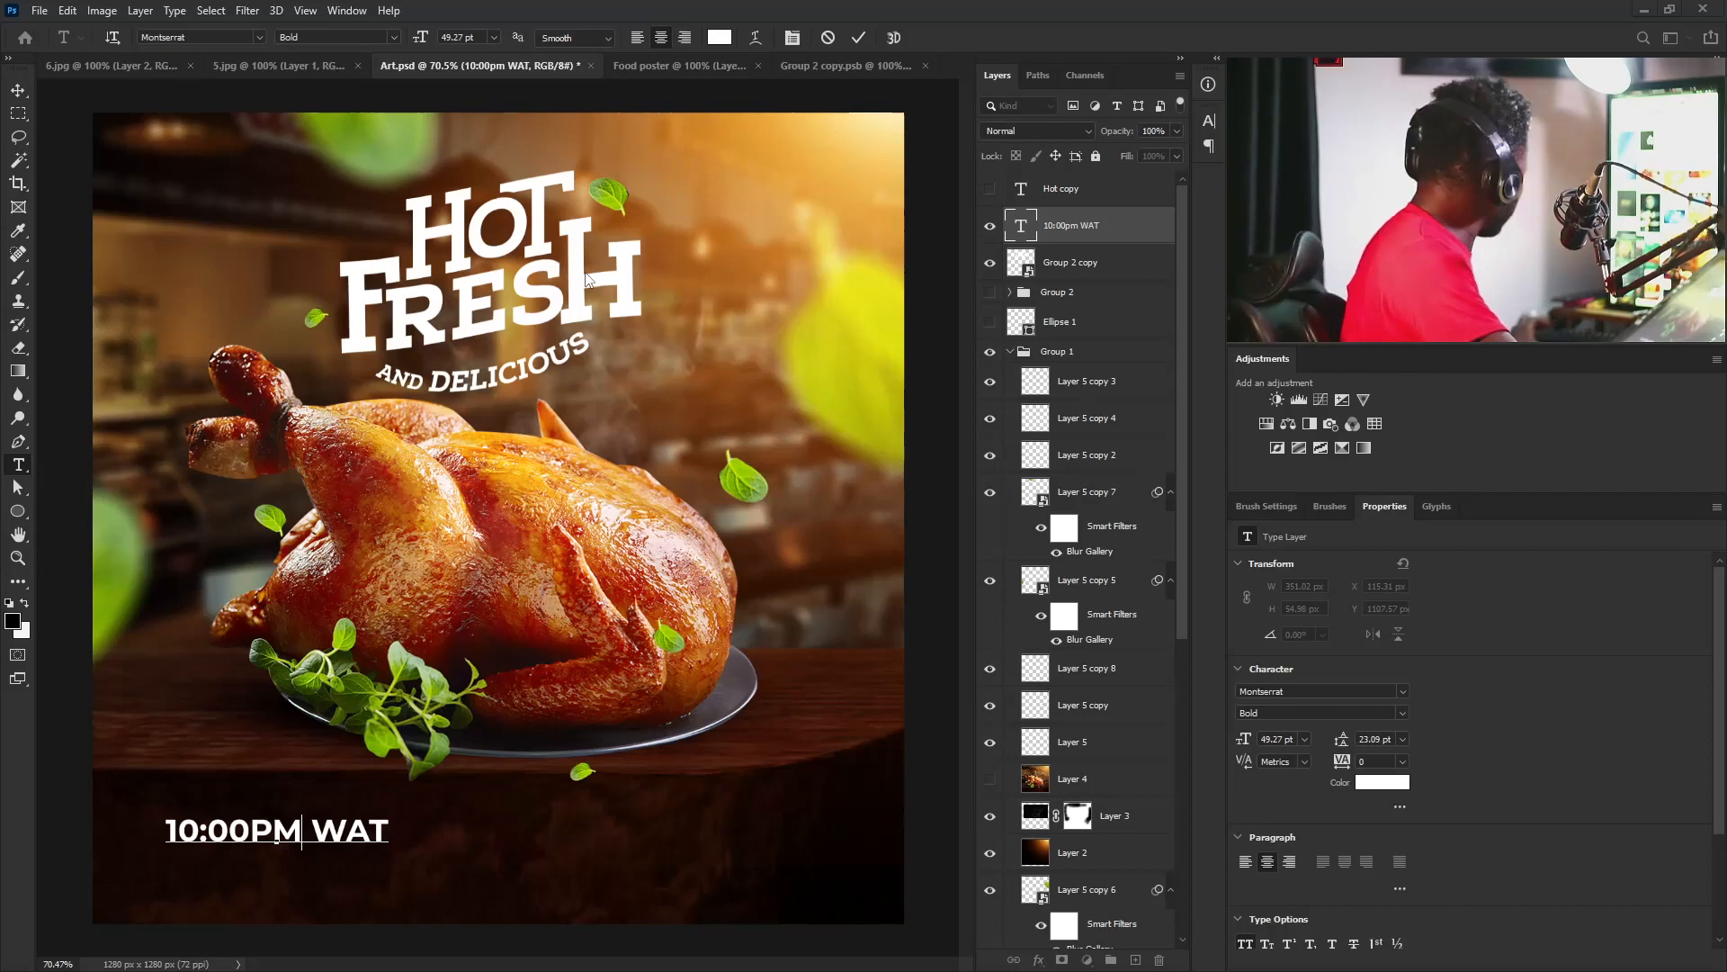
Duplicate the 10:00pm WAT layer and place the copy directly below the original line.
{"action": "left_click", "coordinate": [1083, 230]}
{"action": "key", "text": "v"}
{"action": "scroll", "coordinate": [1091, 231], "scroll_direction": "down", "scroll_amount": 1}
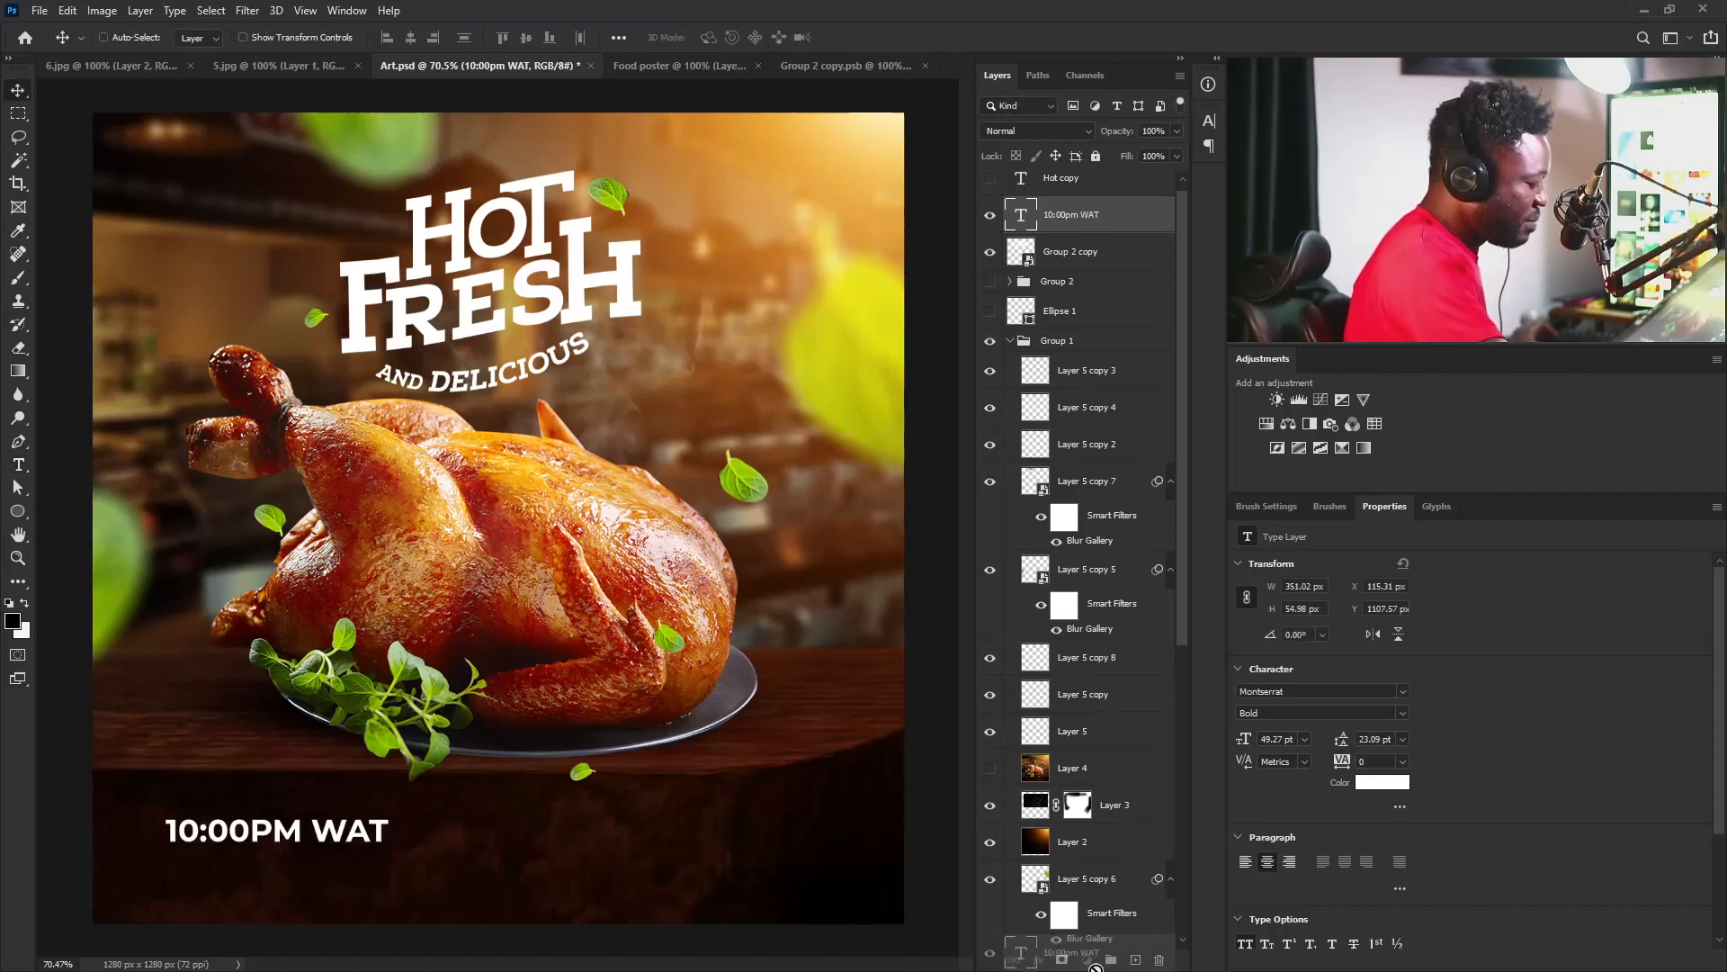
{"action": "left_click_drag", "start_coordinate": [1137, 956], "coordinate": [1136, 956]}
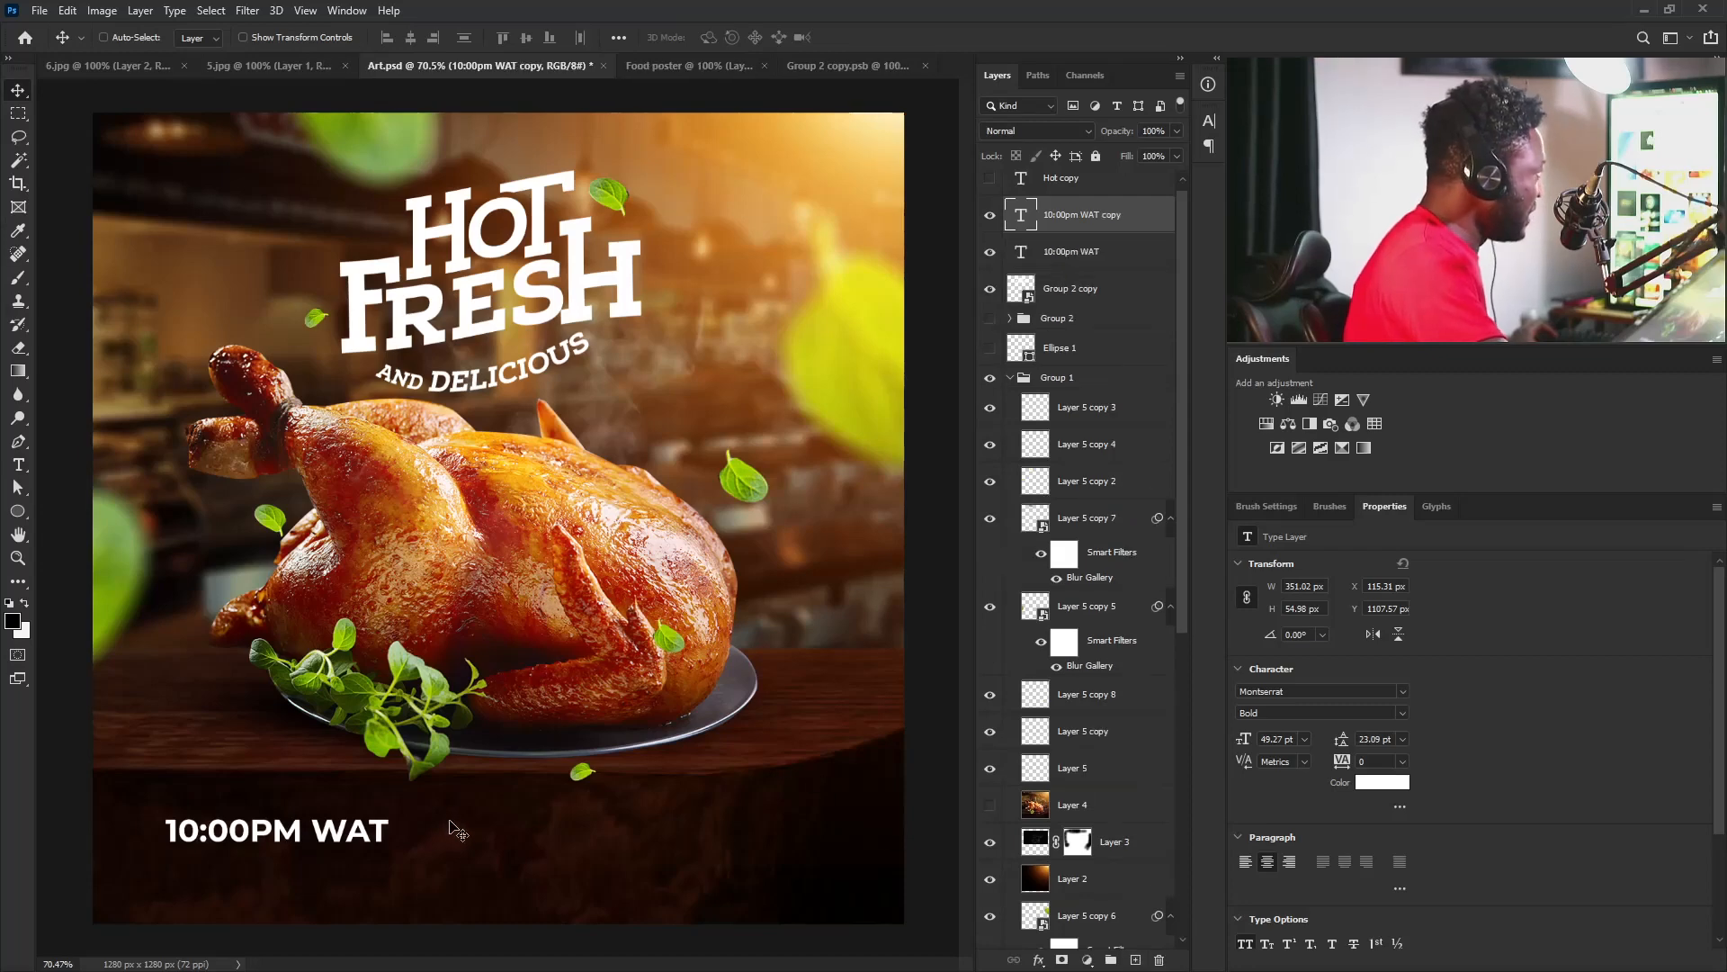
{"action": "left_click_drag", "start_coordinate": [323, 887], "coordinate": [323, 891]}
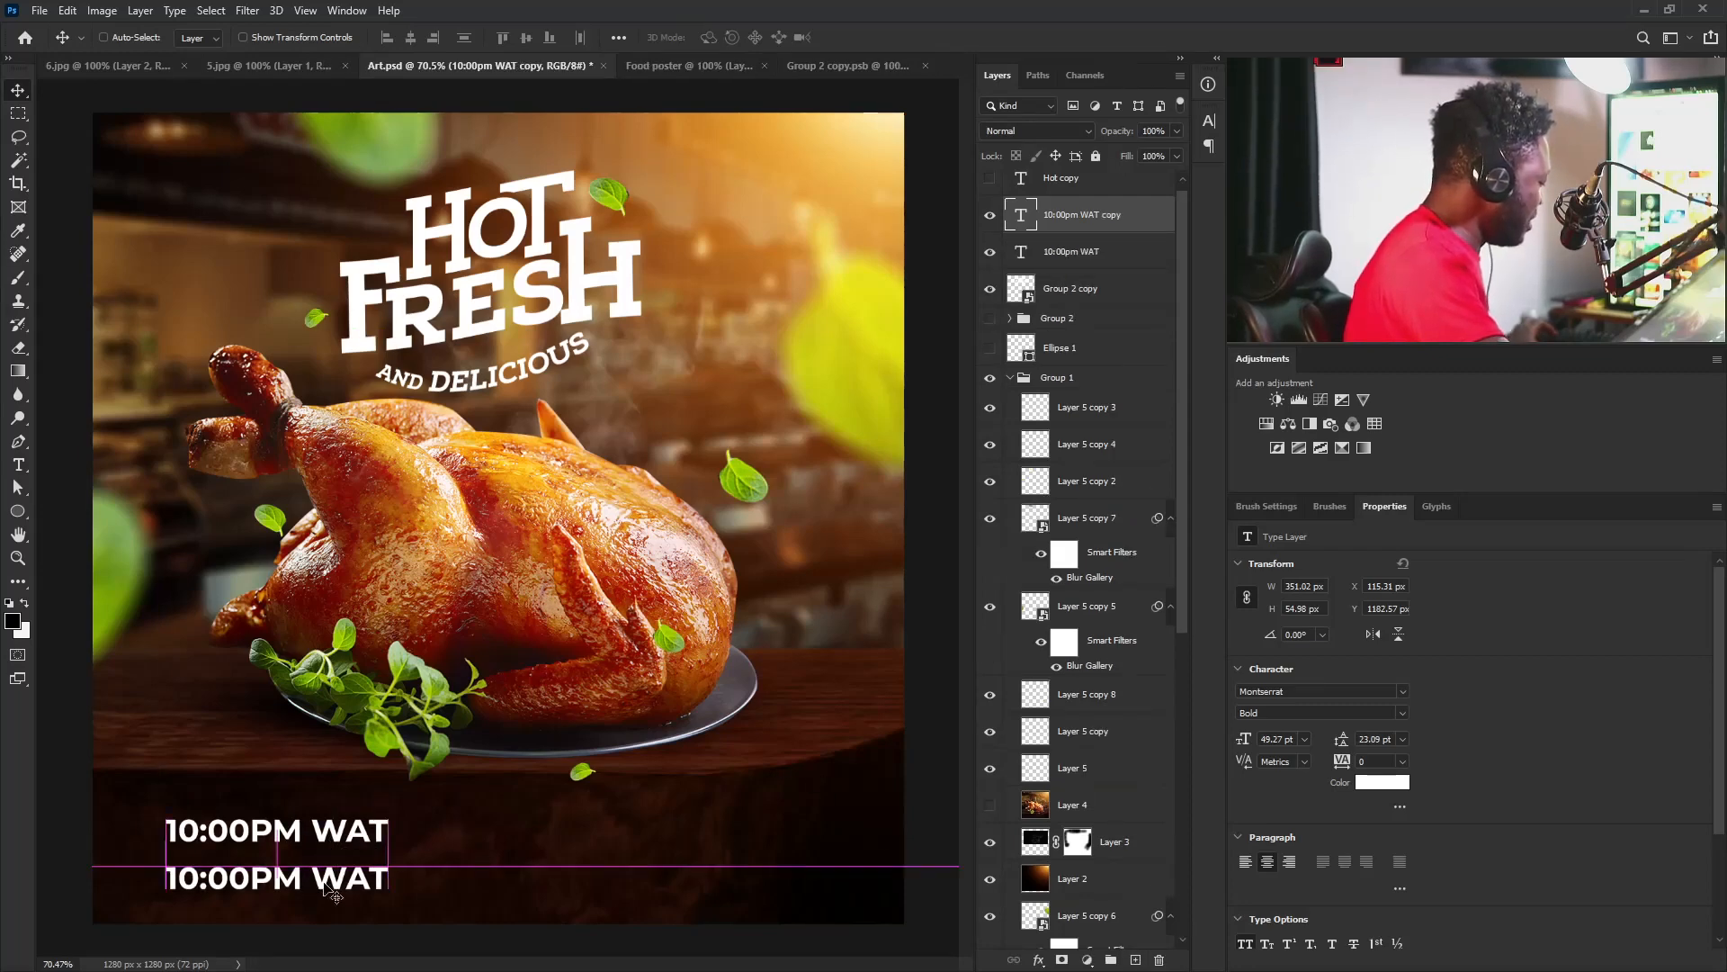
Replace the lower line's text with 5th Feb., 2023 and move it closer beneath the time.
{"action": "double_click", "coordinate": [322, 879]}
{"action": "type", "text": "5TH FEB., 2023"}
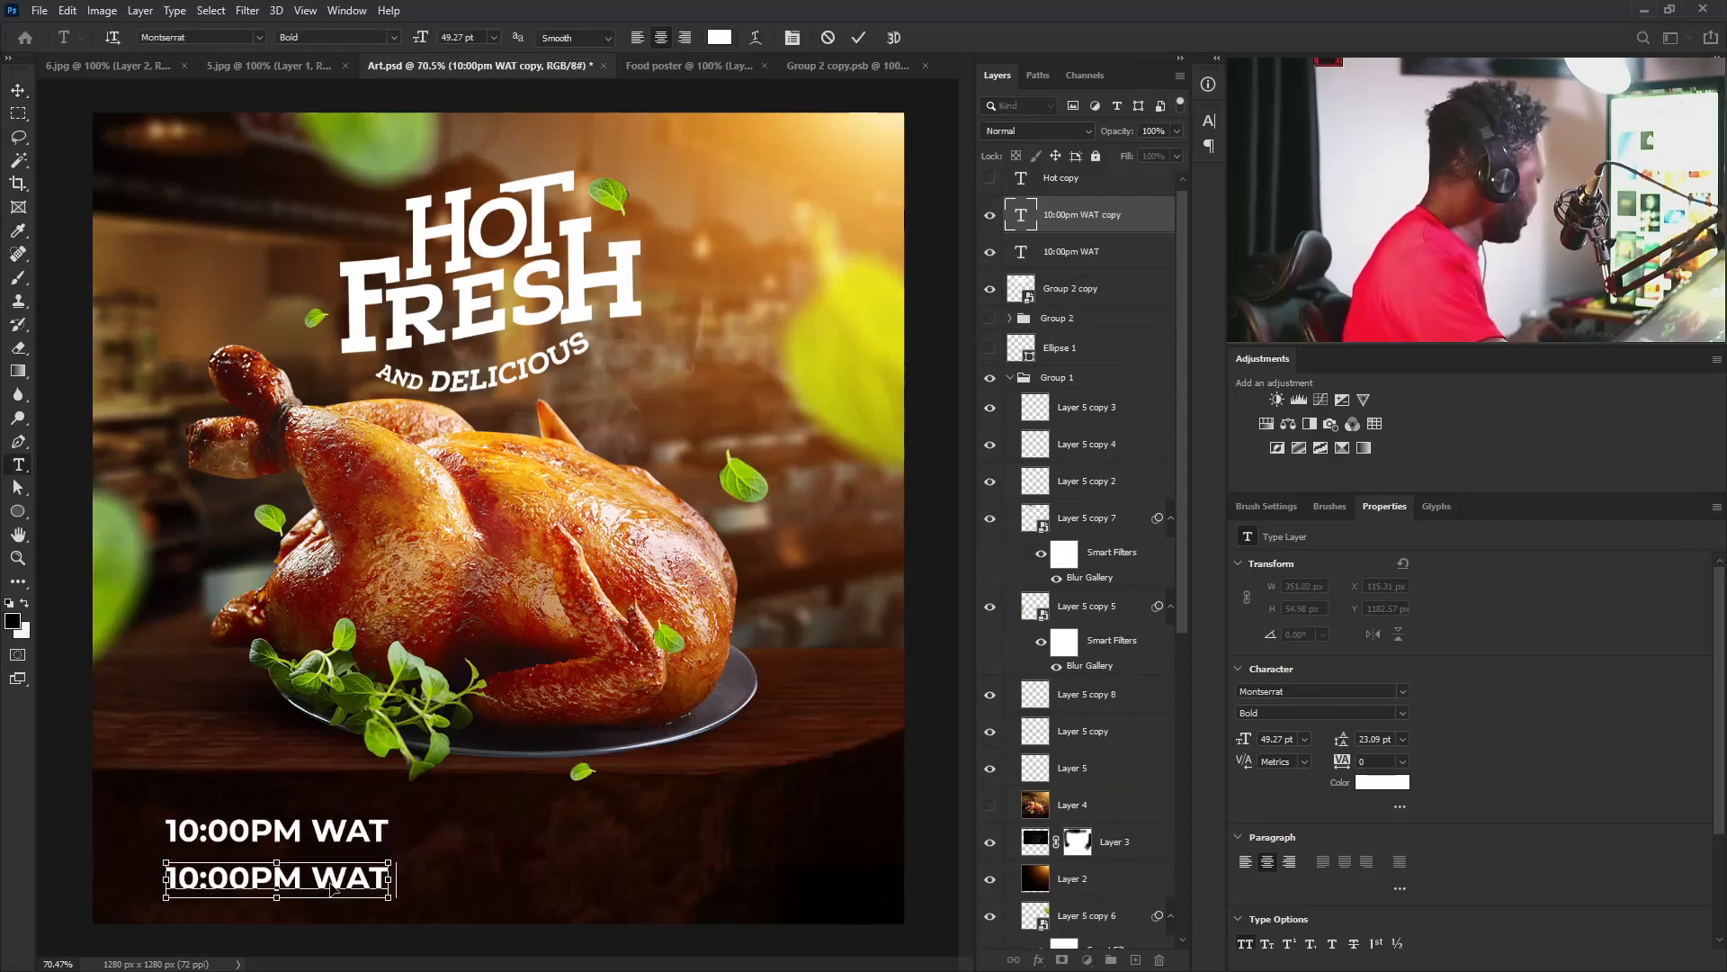
{"action": "left_click", "coordinate": [18, 90]}
{"action": "mouse_move", "coordinate": [297, 873]}
{"action": "left_mouse_down"}
{"action": "mouse_move", "coordinate": [300, 916]}
{"action": "mouse_move", "coordinate": [303, 858]}
{"action": "left_mouse_up"}
Turn off All Caps for the time and date lines and align the date beneath the time.
{"action": "left_click", "coordinate": [1064, 252], "text": "shift"}
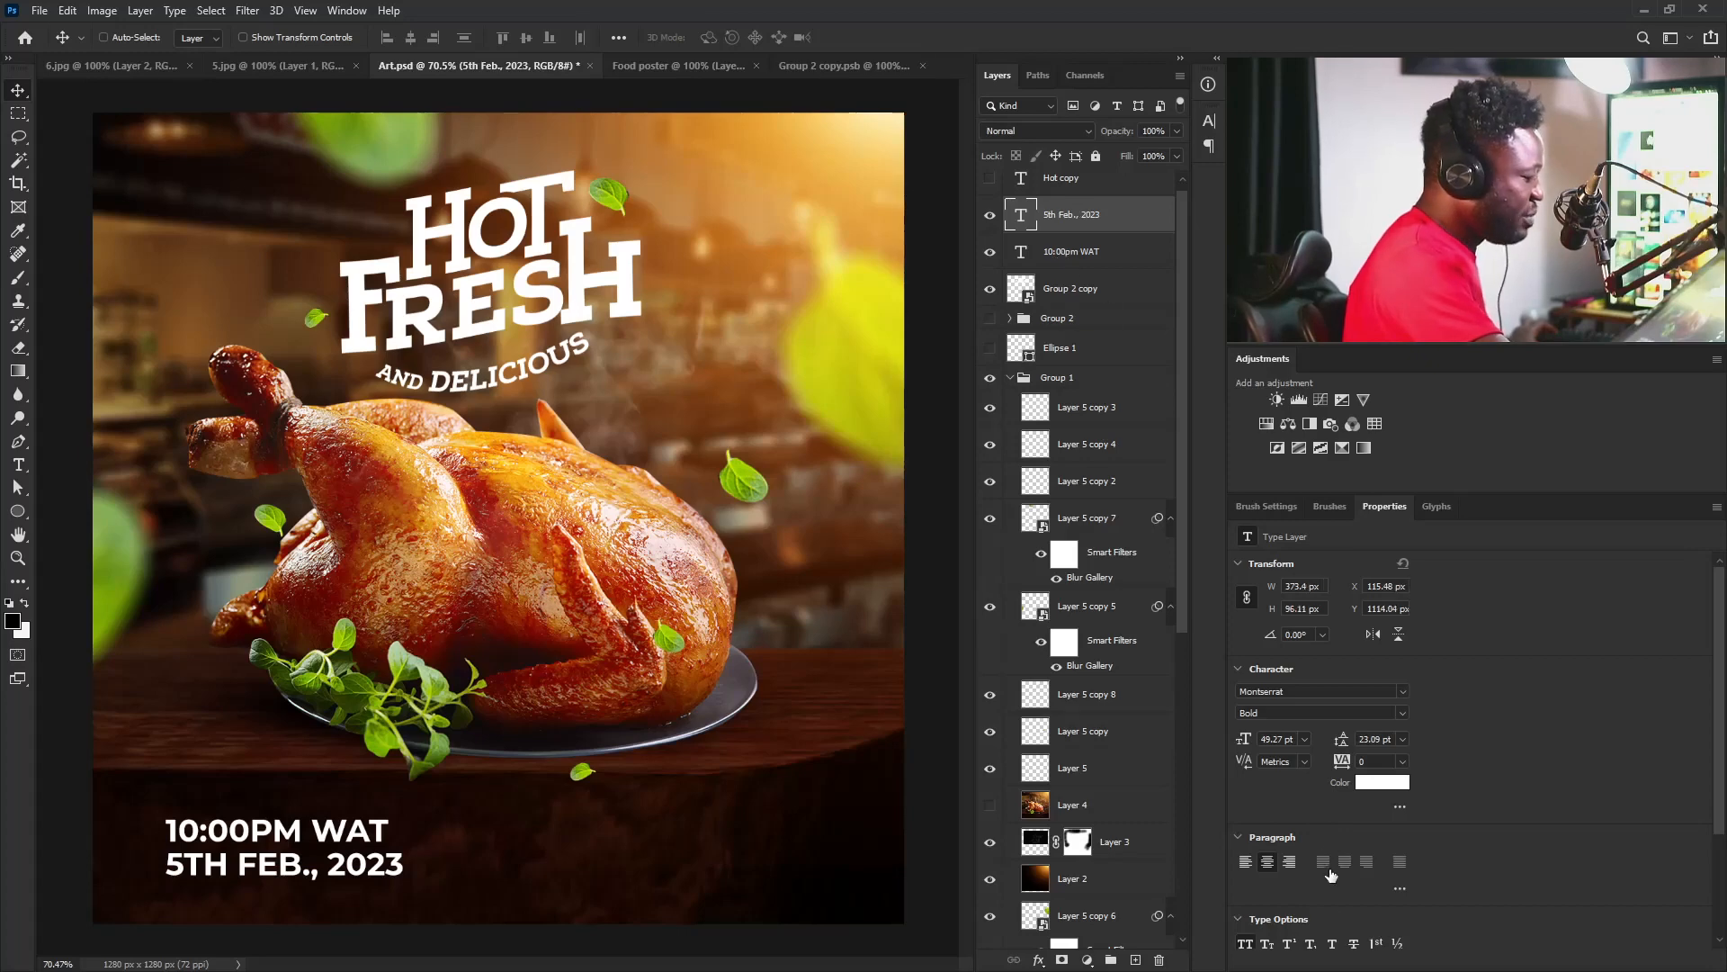
{"action": "left_click", "coordinate": [1247, 945]}
{"action": "right_click", "coordinate": [325, 859]}
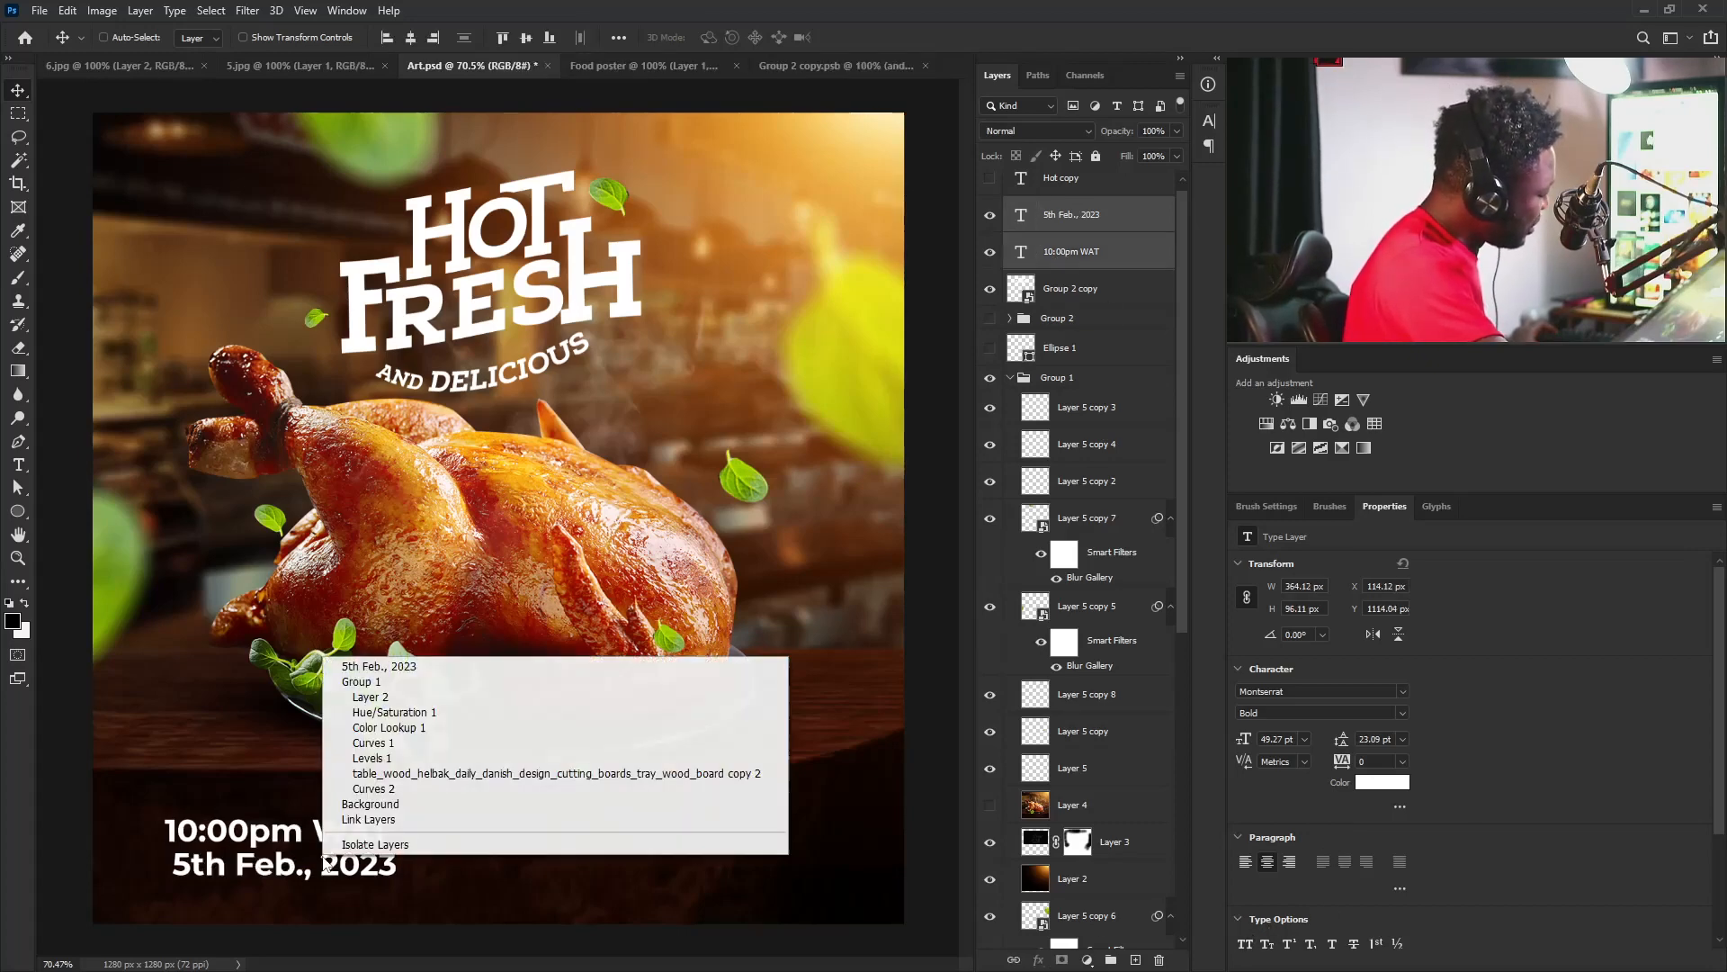
{"action": "left_click", "coordinate": [418, 666]}
{"action": "left_click_drag", "start_coordinate": [265, 878], "coordinate": [236, 883]}
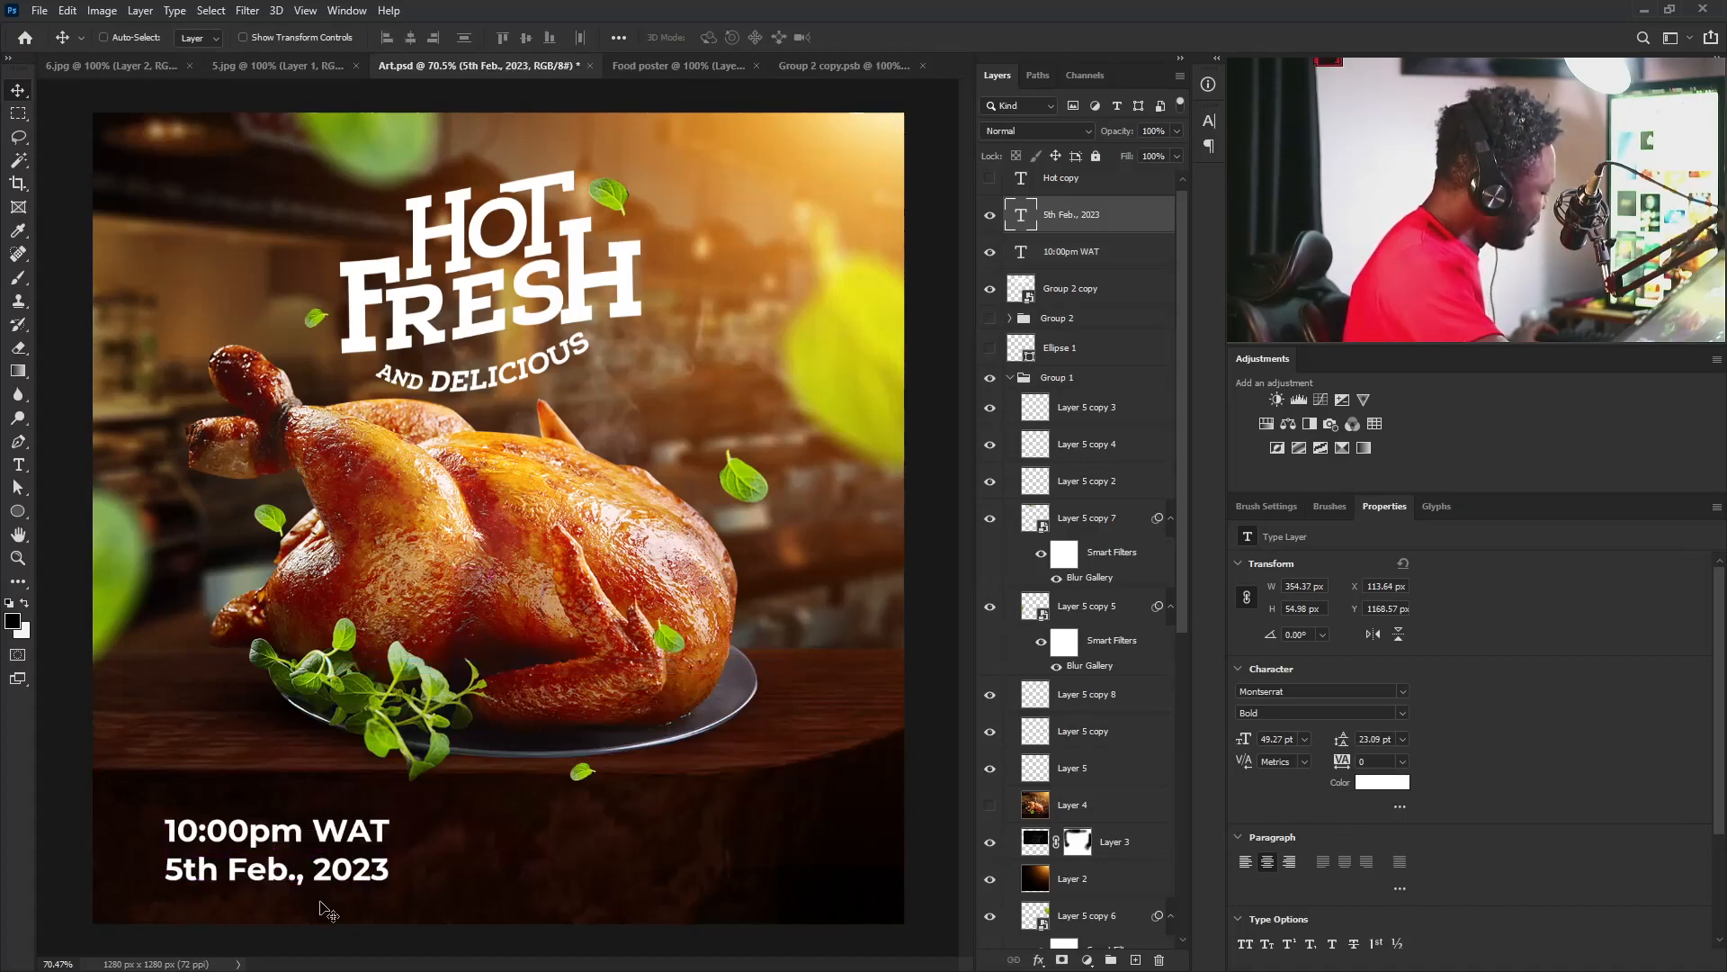
Set the time and date lines to the Regular style and scale them down together to 77.80%.
{"action": "left_click", "coordinate": [1062, 250], "text": "shift"}
{"action": "left_click", "coordinate": [1401, 712]}
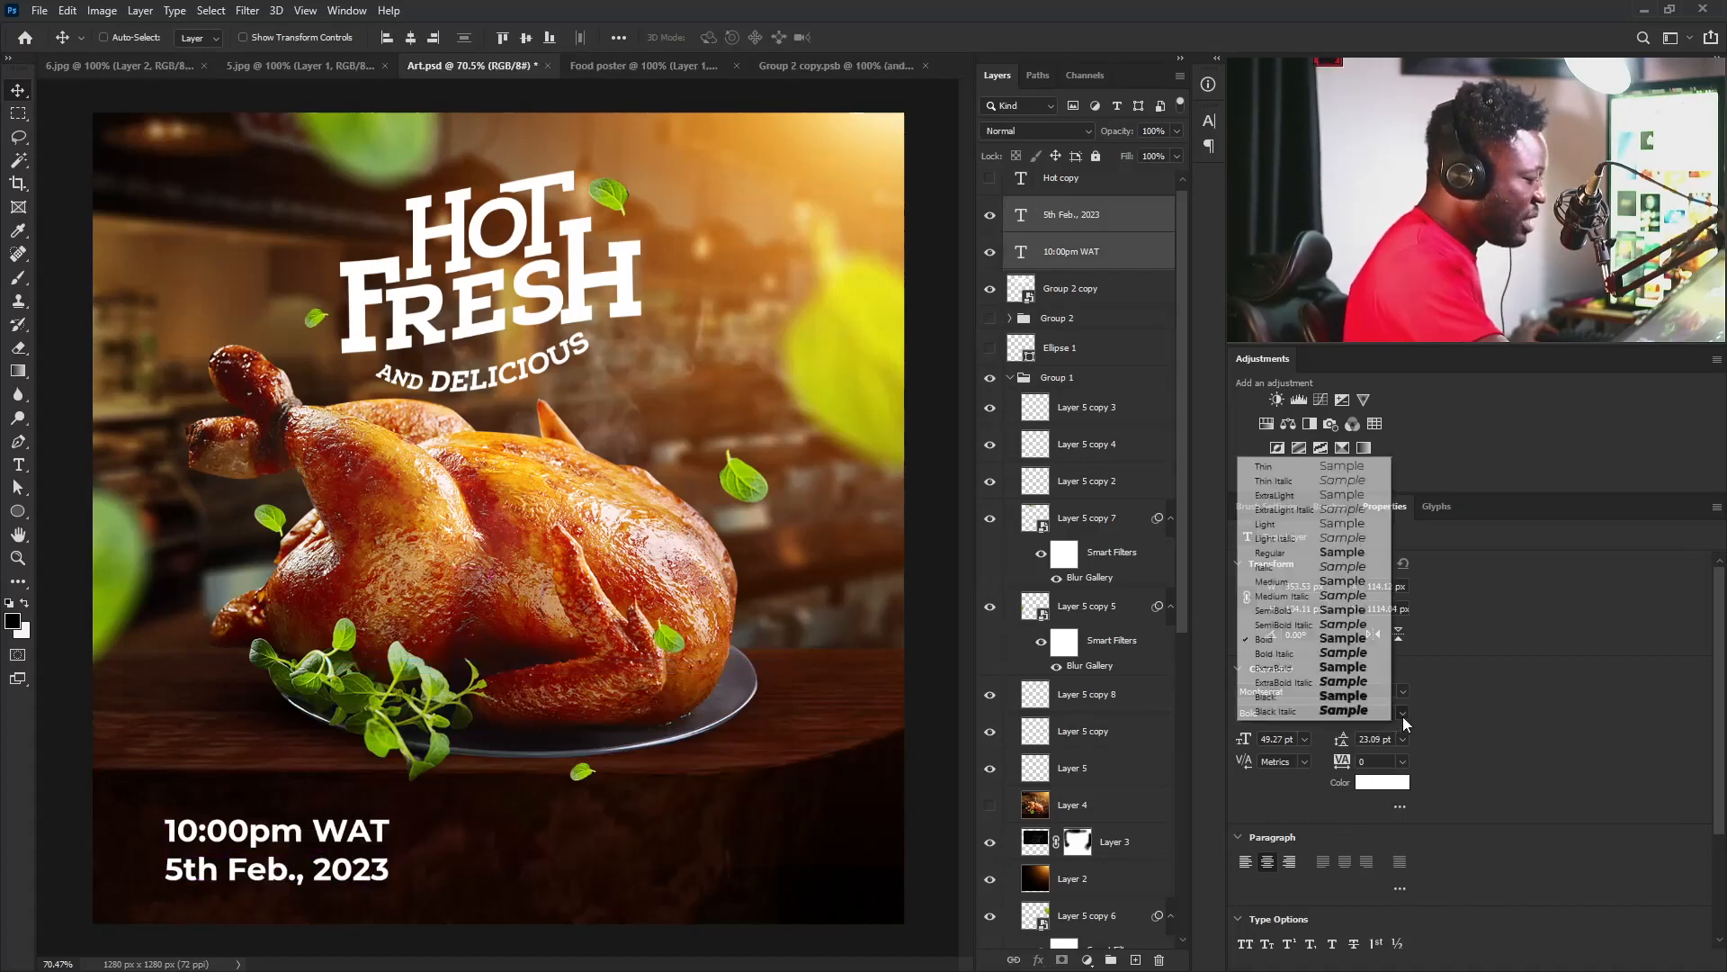
{"action": "left_click", "coordinate": [1355, 552]}
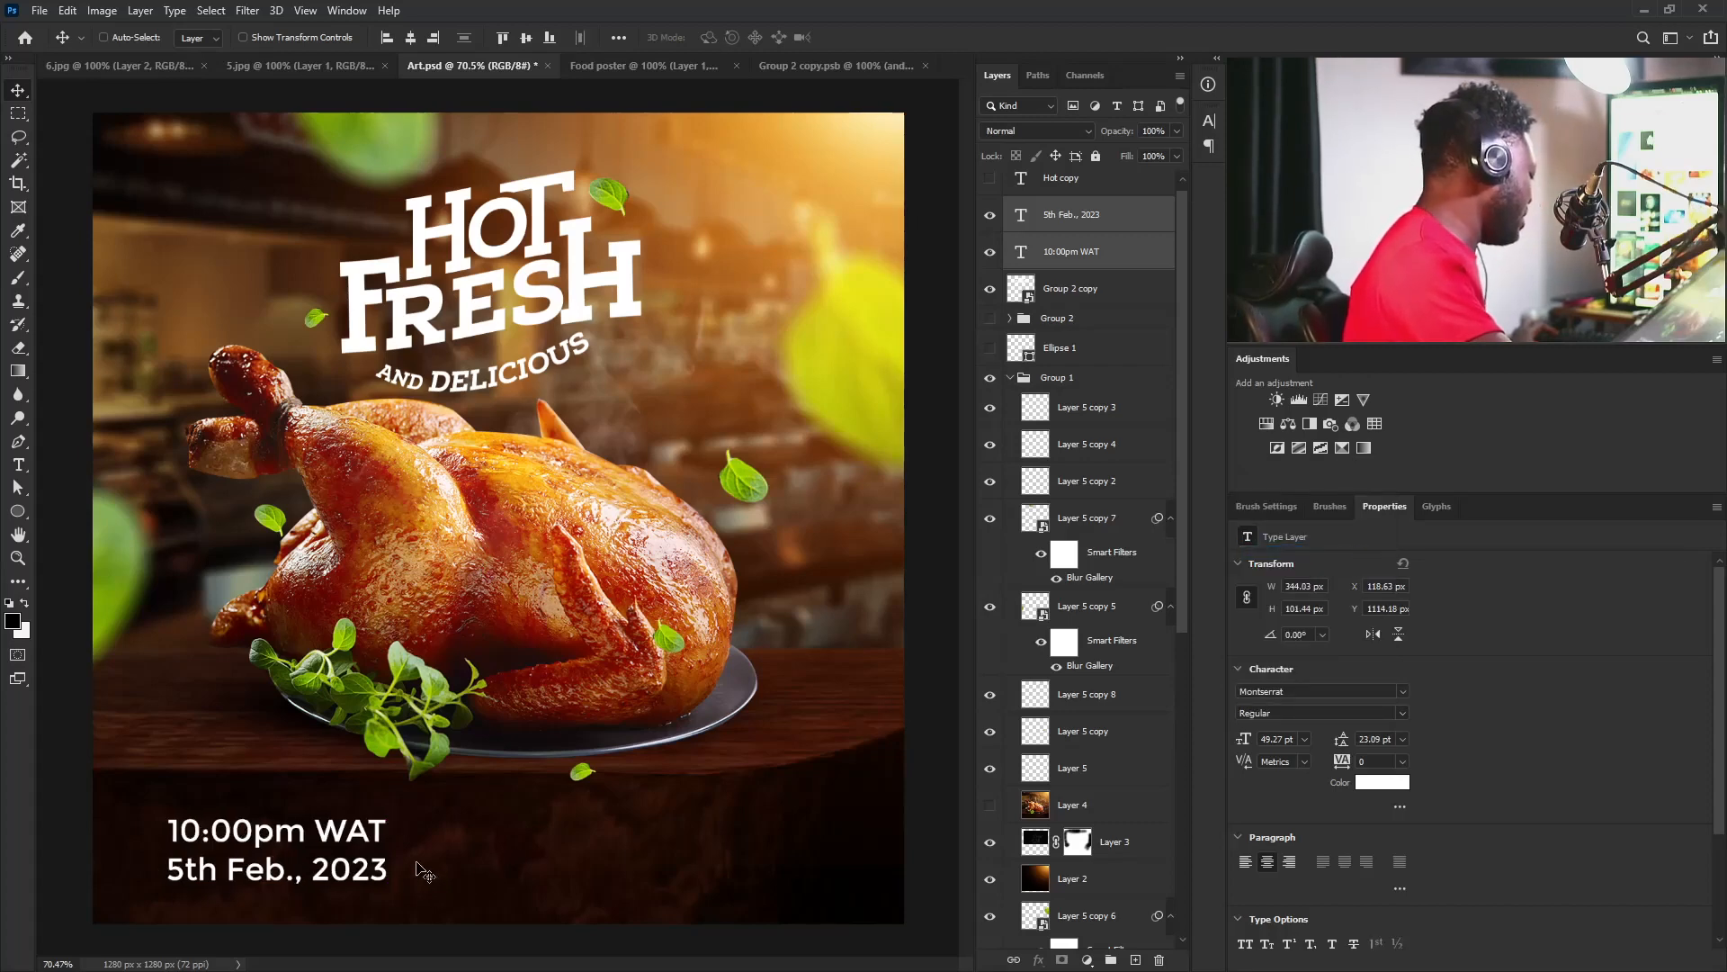
{"action": "key", "text": "ctrl+t"}
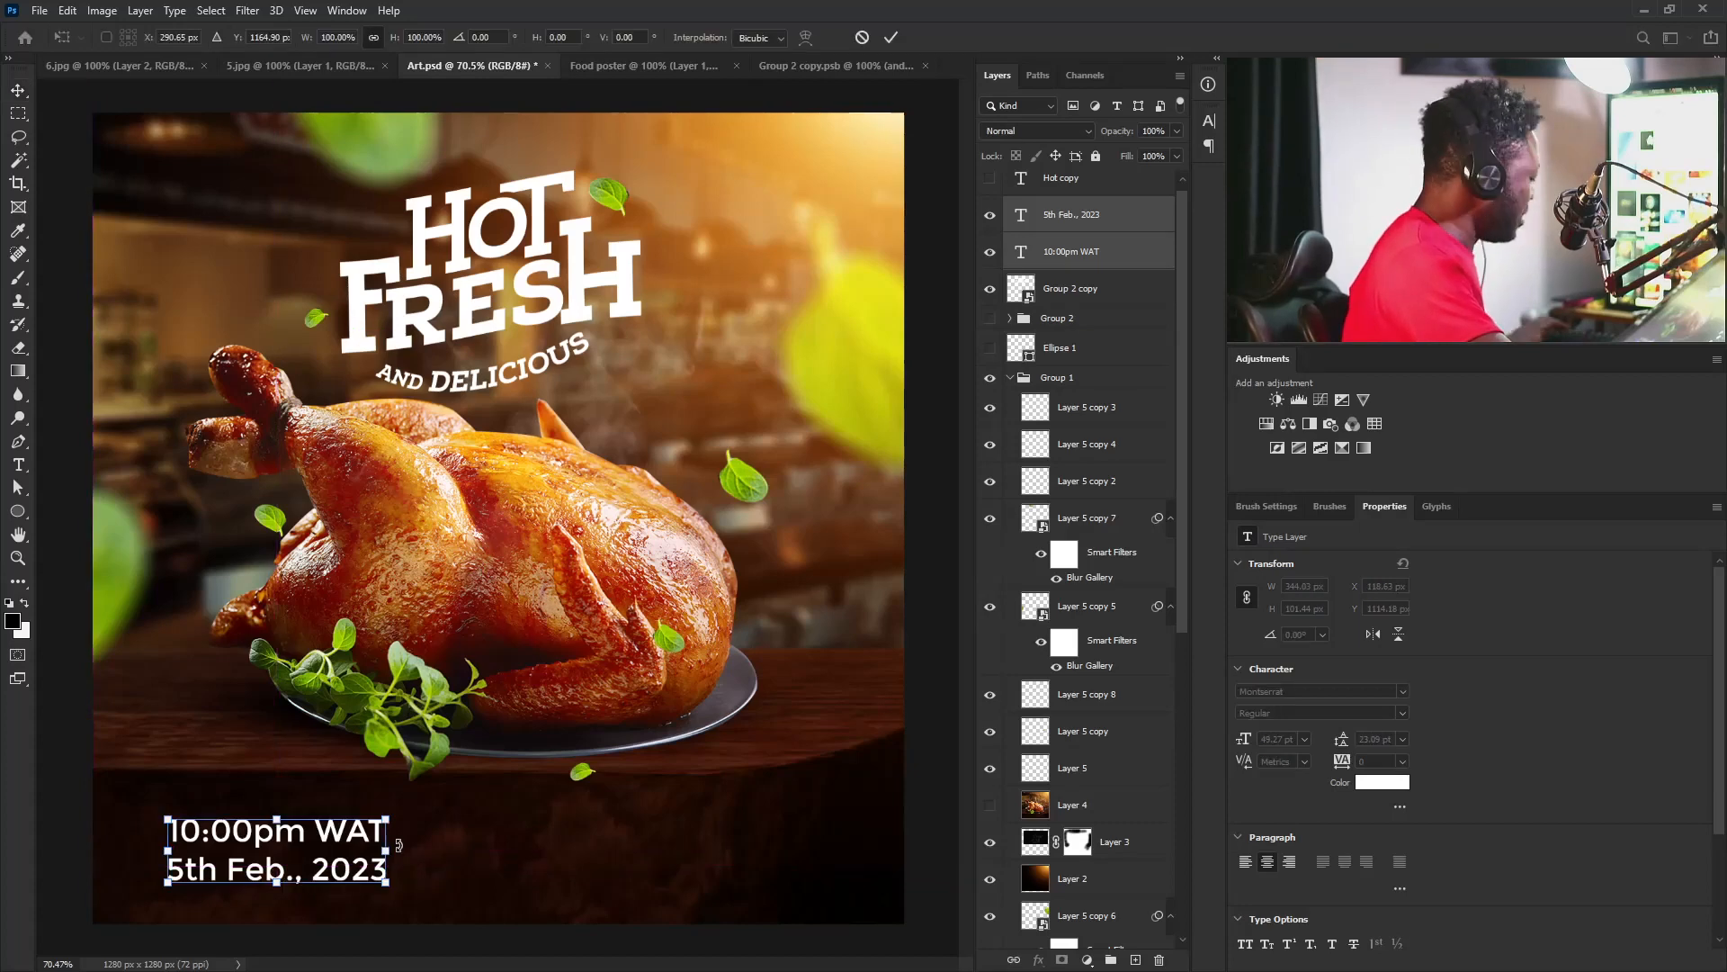
{"action": "left_click_drag", "start_coordinate": [389, 814], "coordinate": [338, 832]}
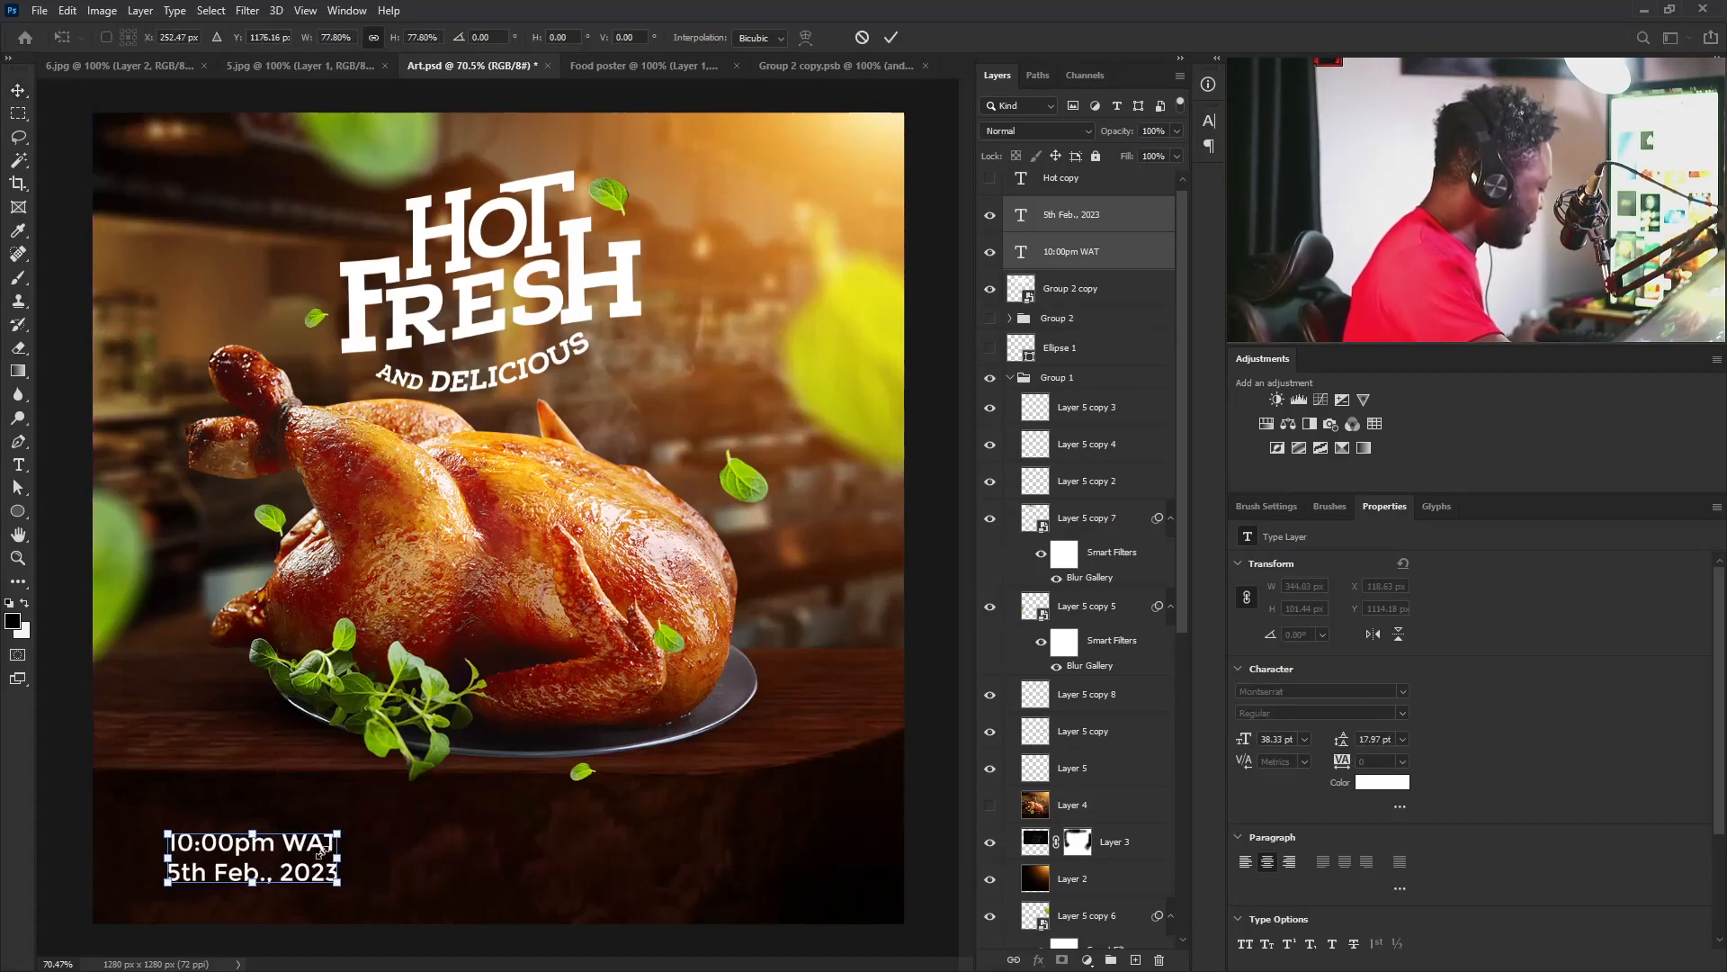
{"action": "key", "text": "Return"}
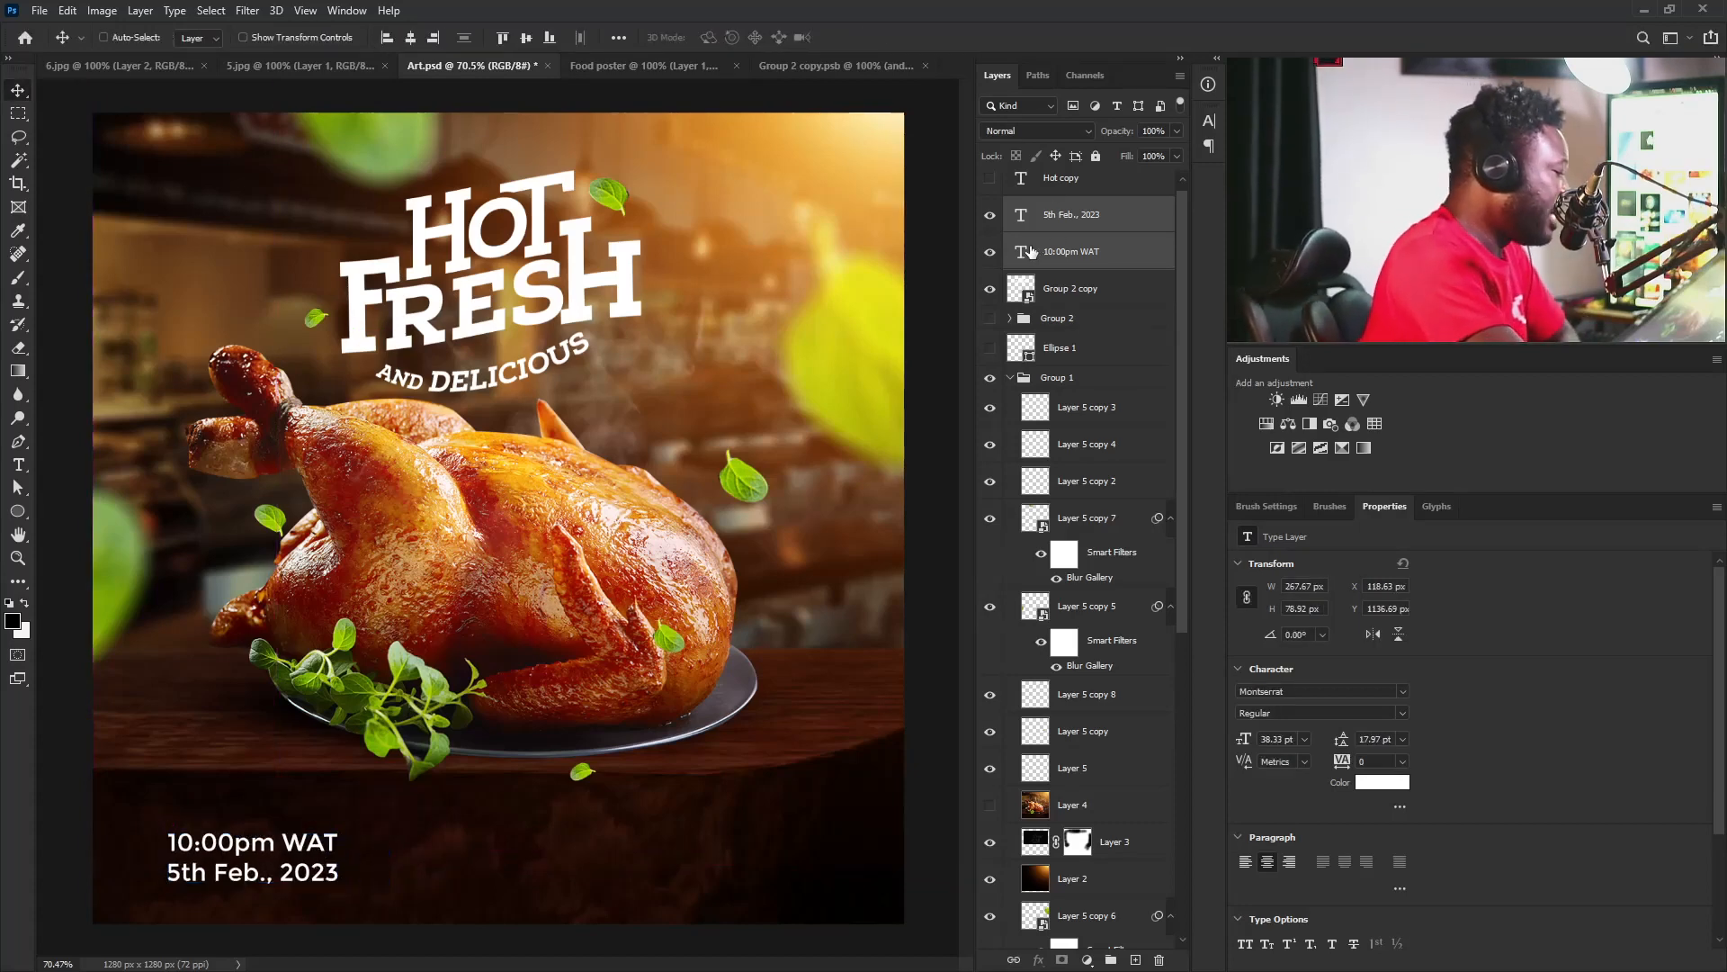
Set only 10:00pm in the time line to the Bold style.
{"action": "double_click", "coordinate": [282, 846]}
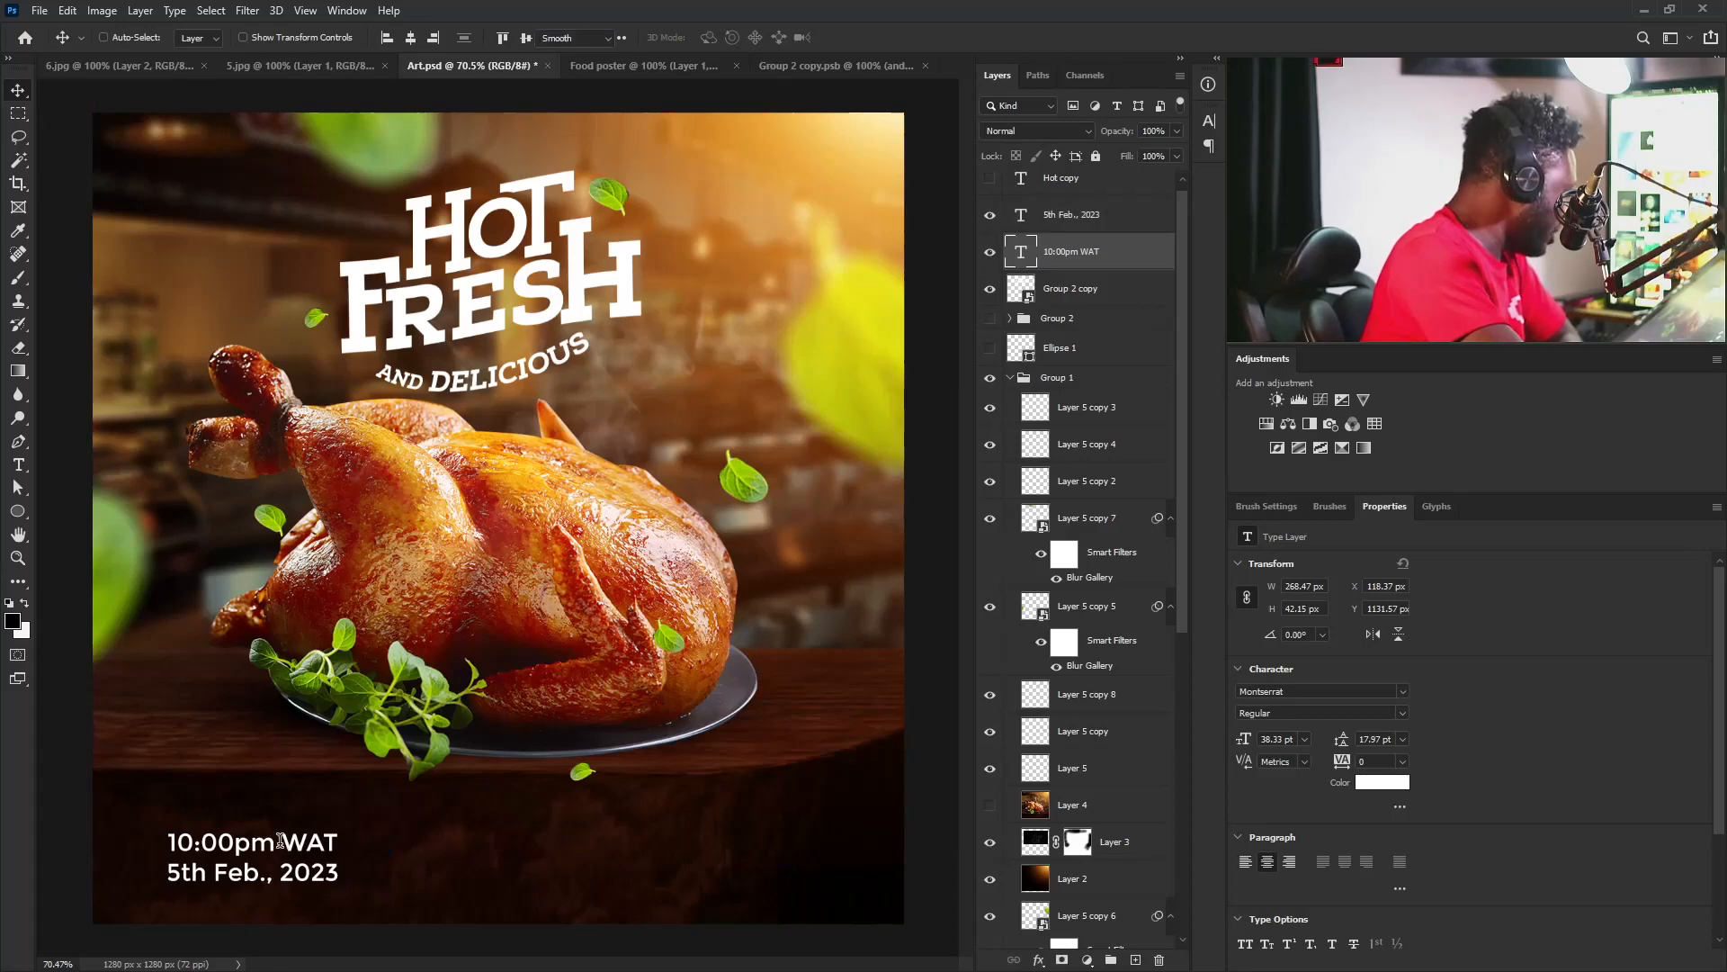
{"action": "left_click_drag", "start_coordinate": [275, 842], "coordinate": [167, 842]}
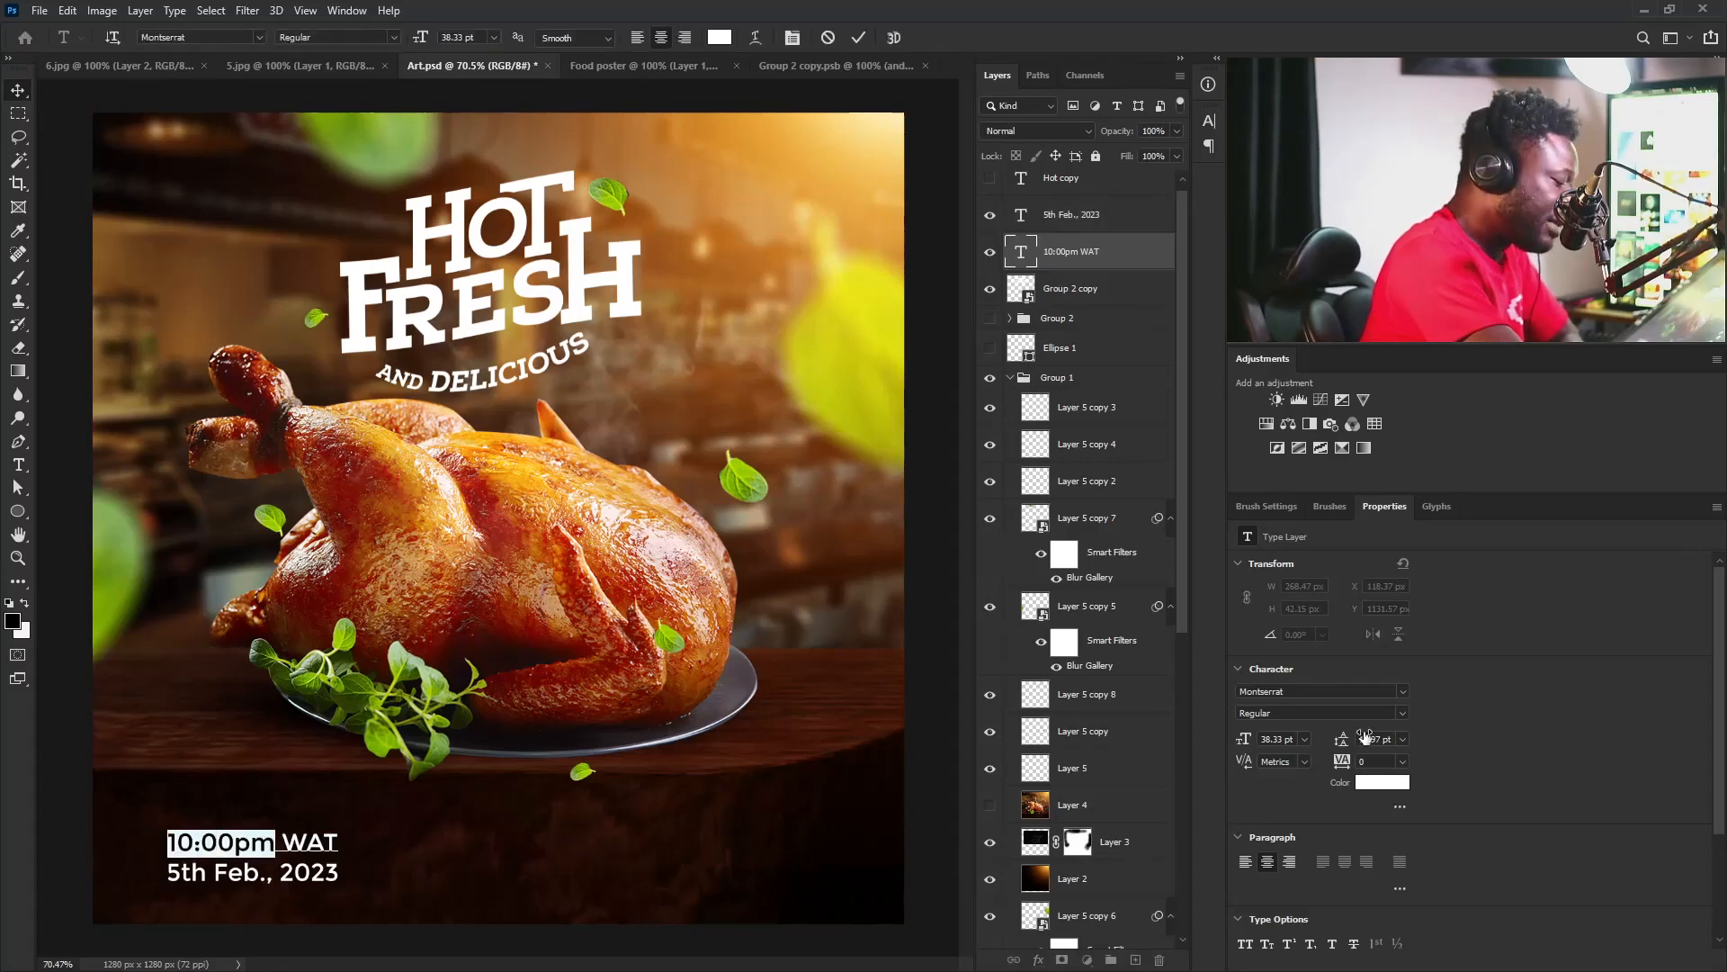
{"action": "left_click", "coordinate": [1398, 713]}
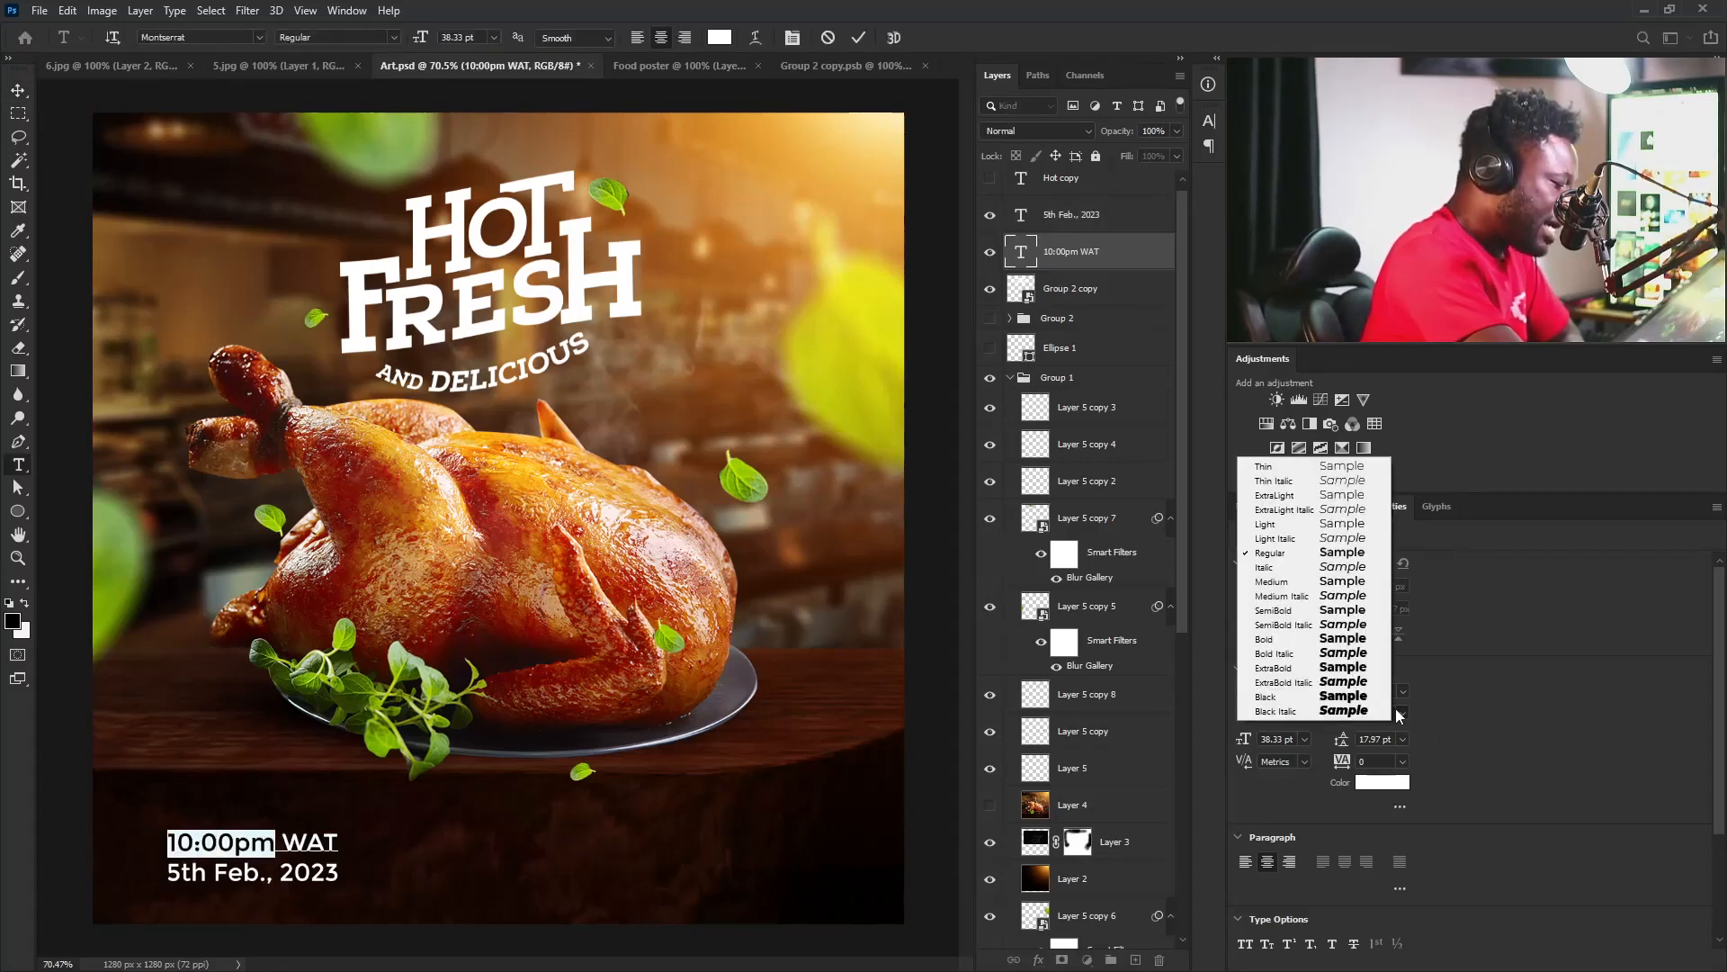
{"action": "left_click", "coordinate": [1341, 637]}
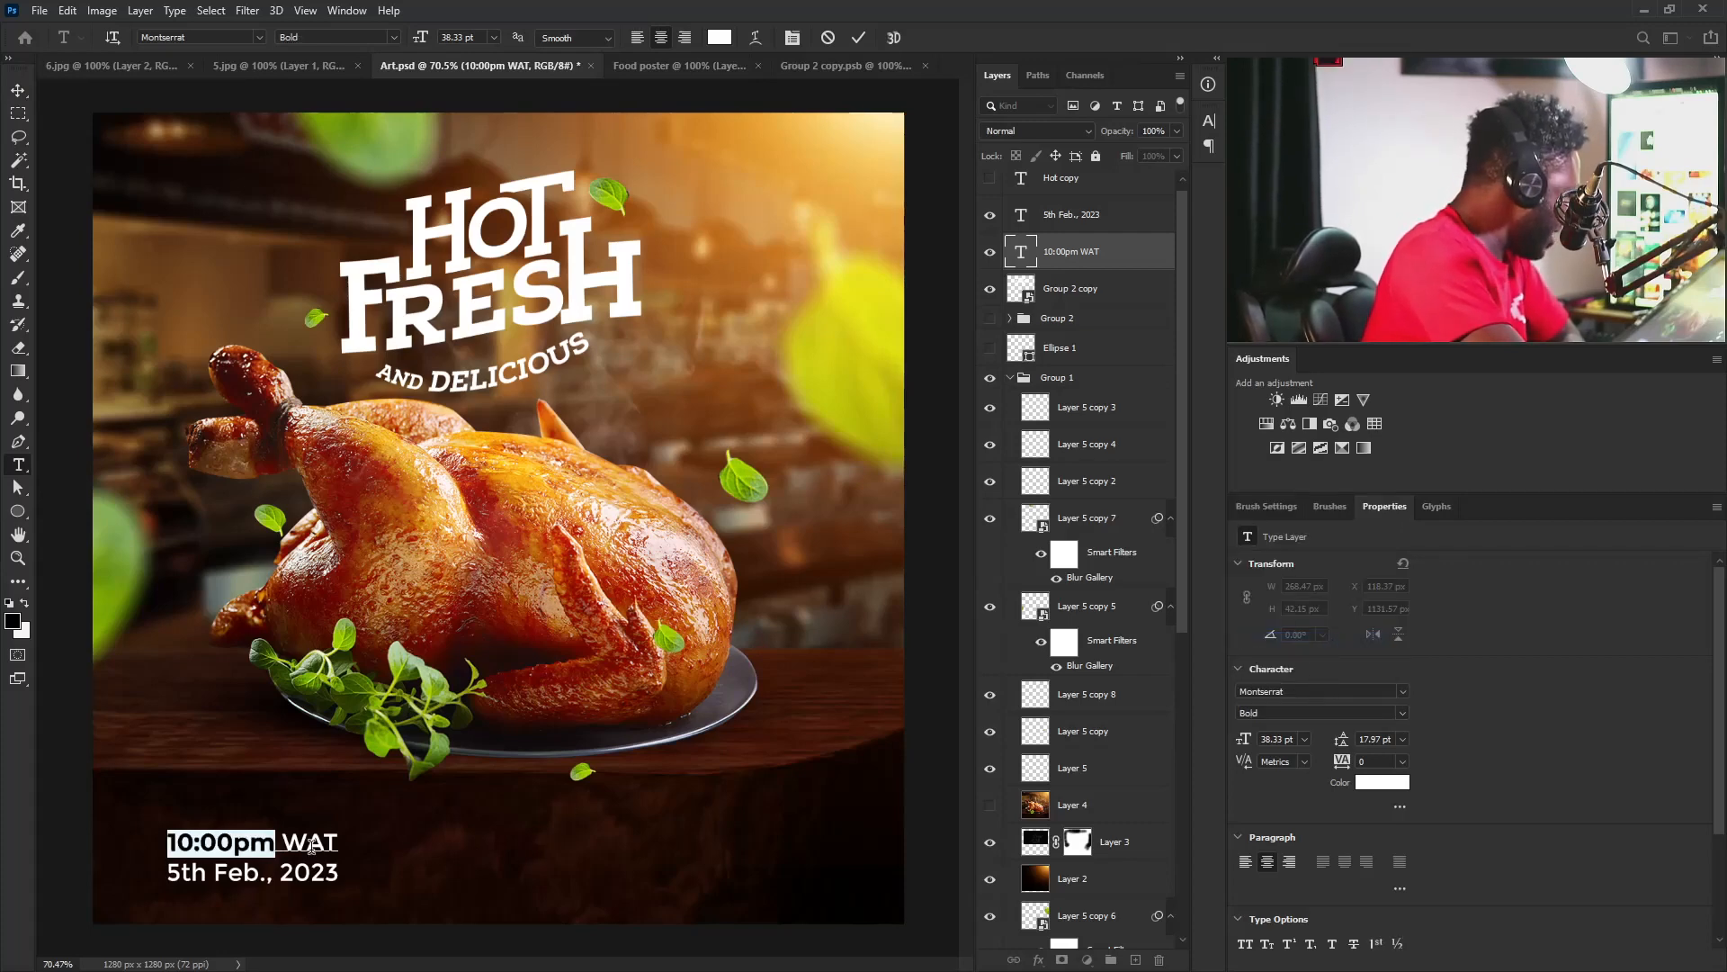
{"action": "left_click", "coordinate": [259, 846]}
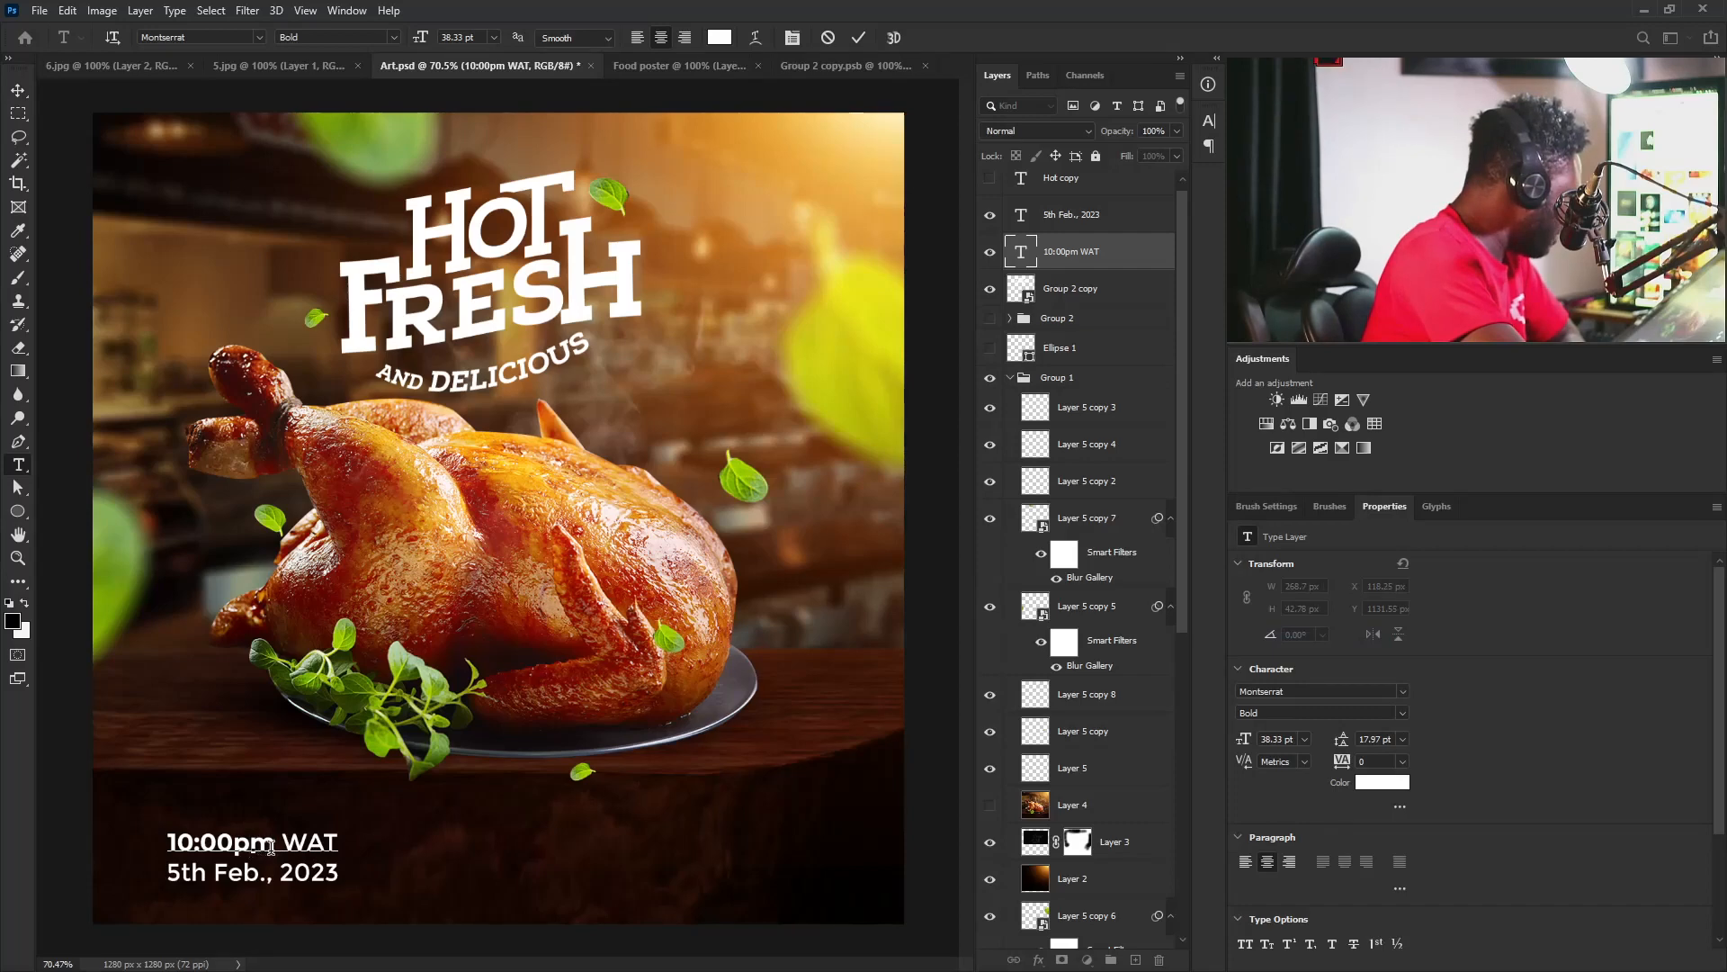
Set only 10:00pm in the time line to the ExtraBold style.
{"action": "left_click_drag", "start_coordinate": [274, 844], "coordinate": [141, 843]}
{"action": "left_click", "coordinate": [205, 842]}
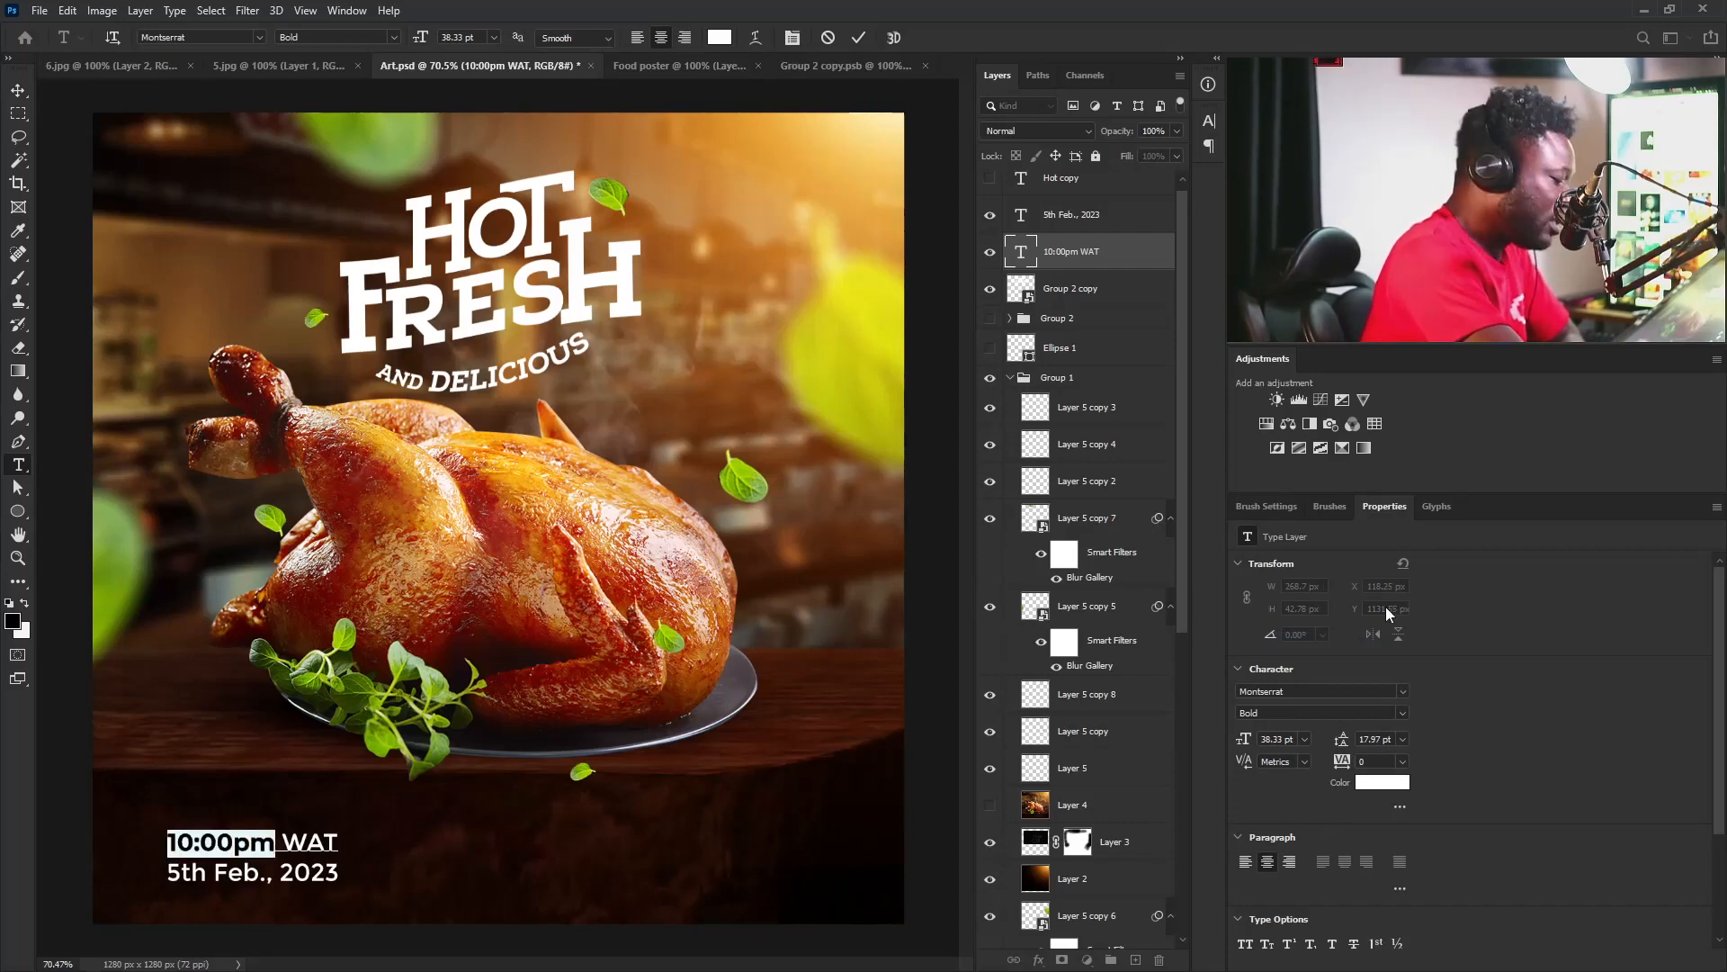
{"action": "left_click", "coordinate": [1403, 715]}
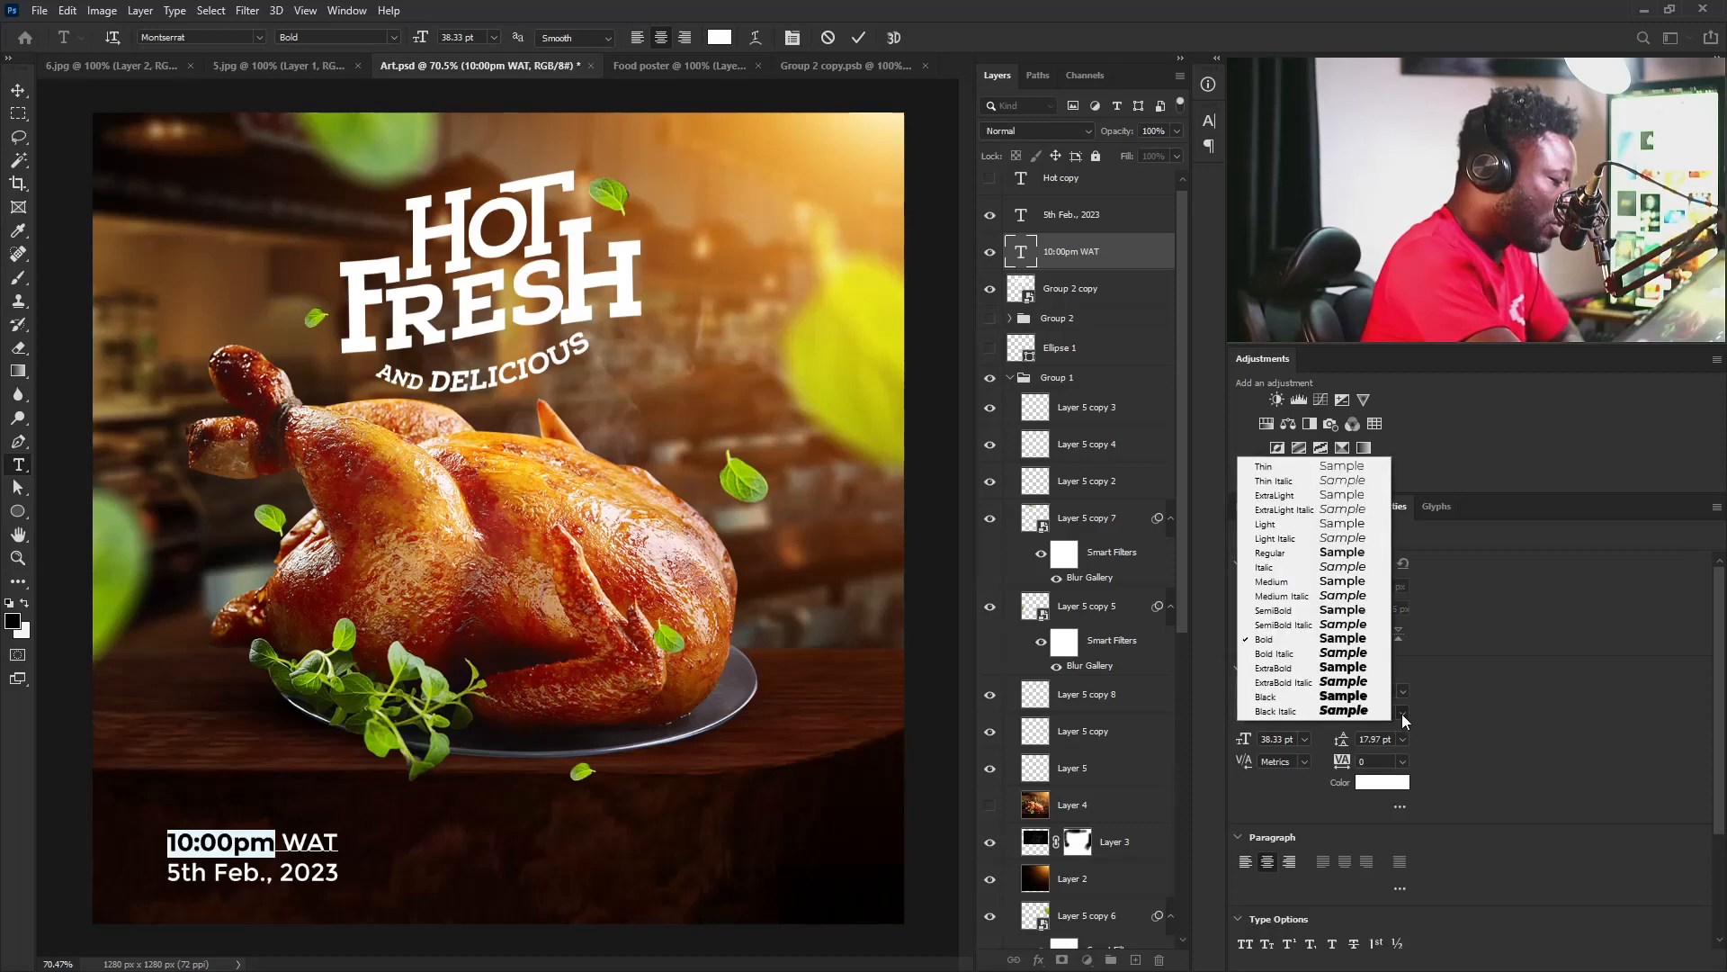
{"action": "left_click", "coordinate": [1357, 669]}
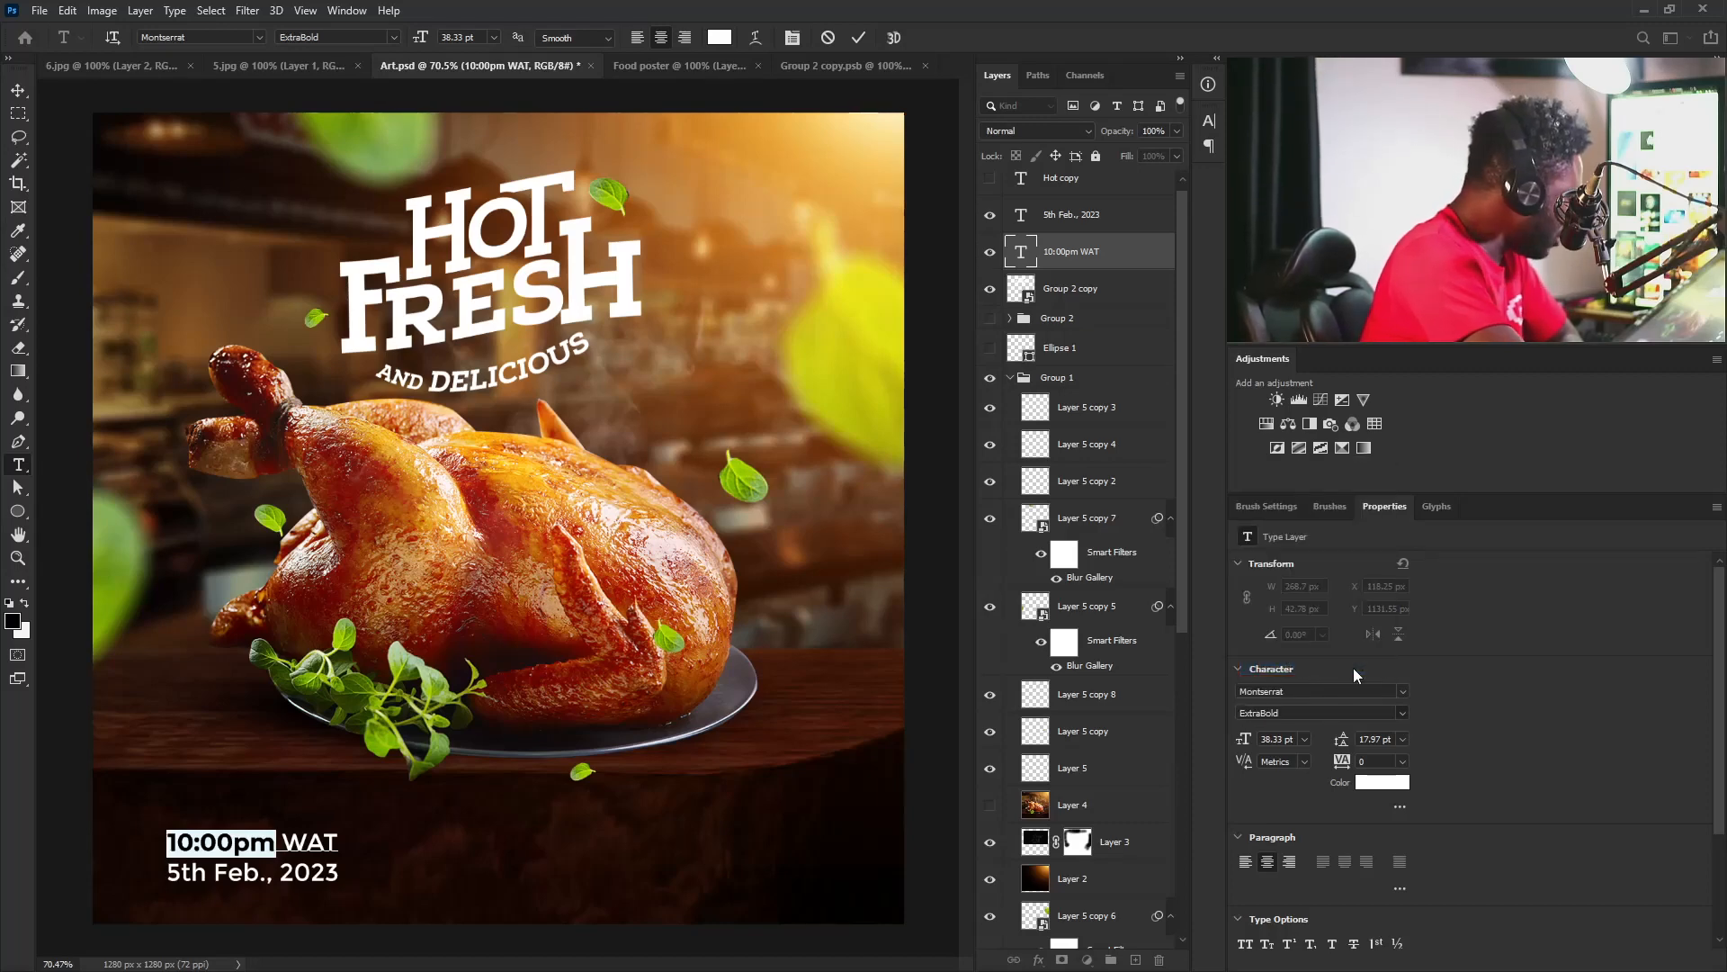
{"action": "left_click", "coordinate": [286, 838]}
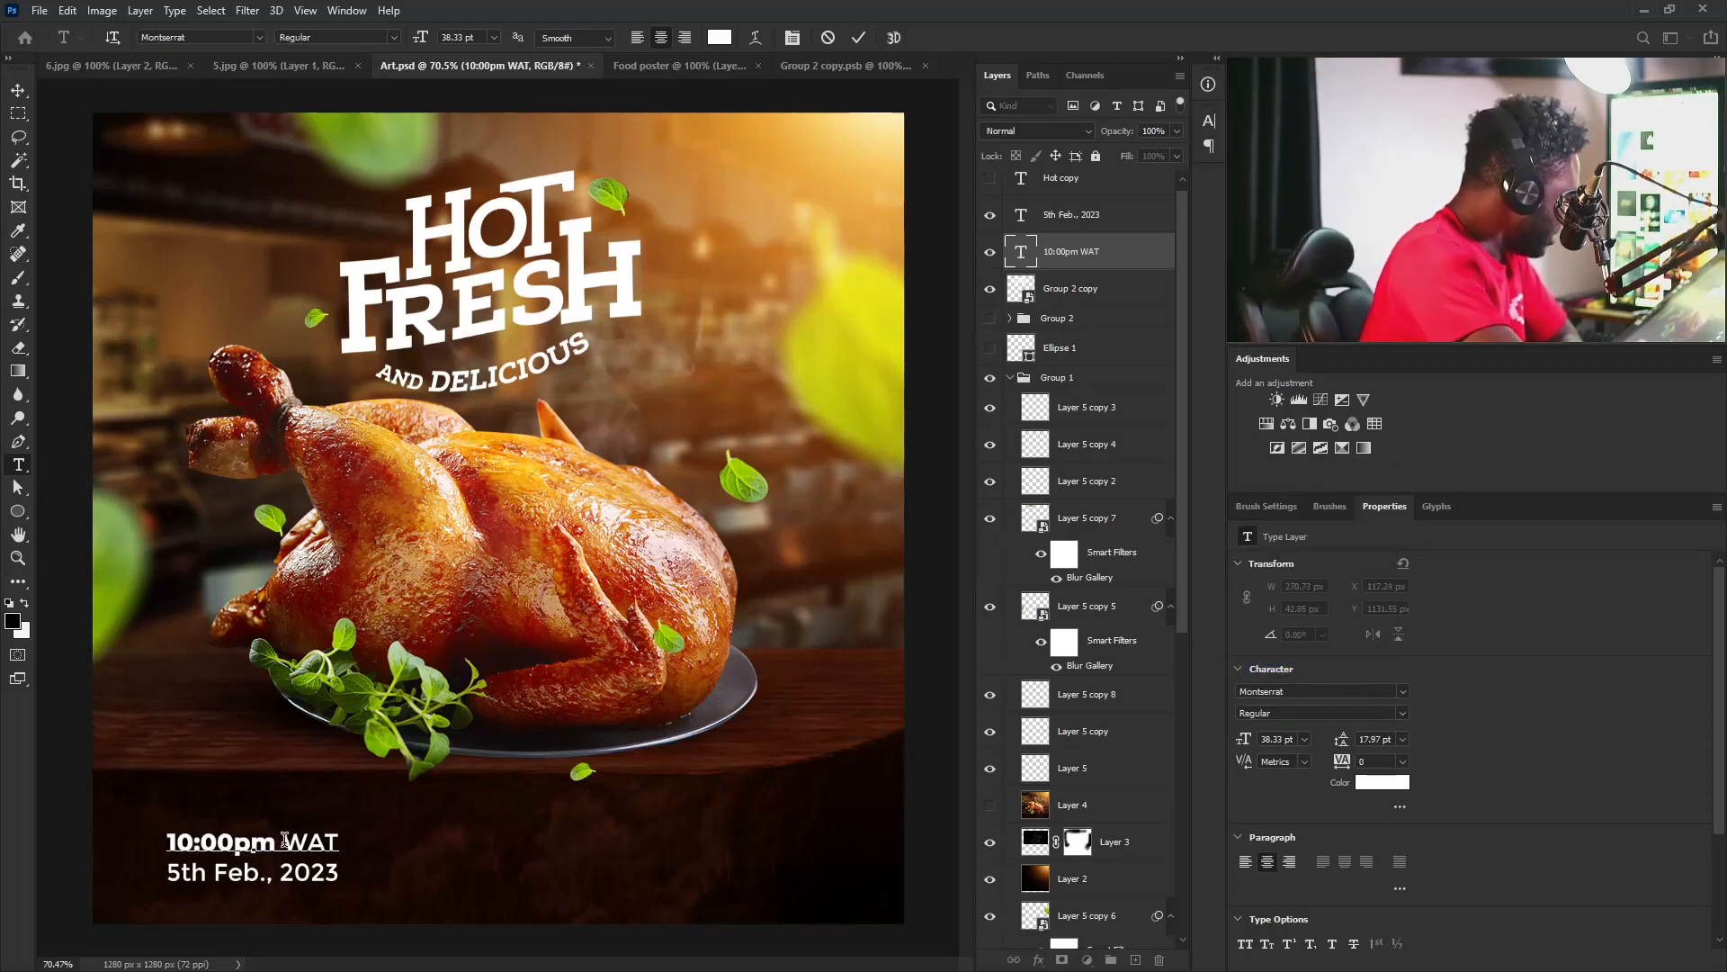
Recolor only 10:00pm in the time line with the bright green #9bc704 sampled from a leaf in the artwork.
{"action": "left_click_drag", "start_coordinate": [275, 841], "coordinate": [165, 842]}
{"action": "left_click", "coordinate": [1383, 782]}
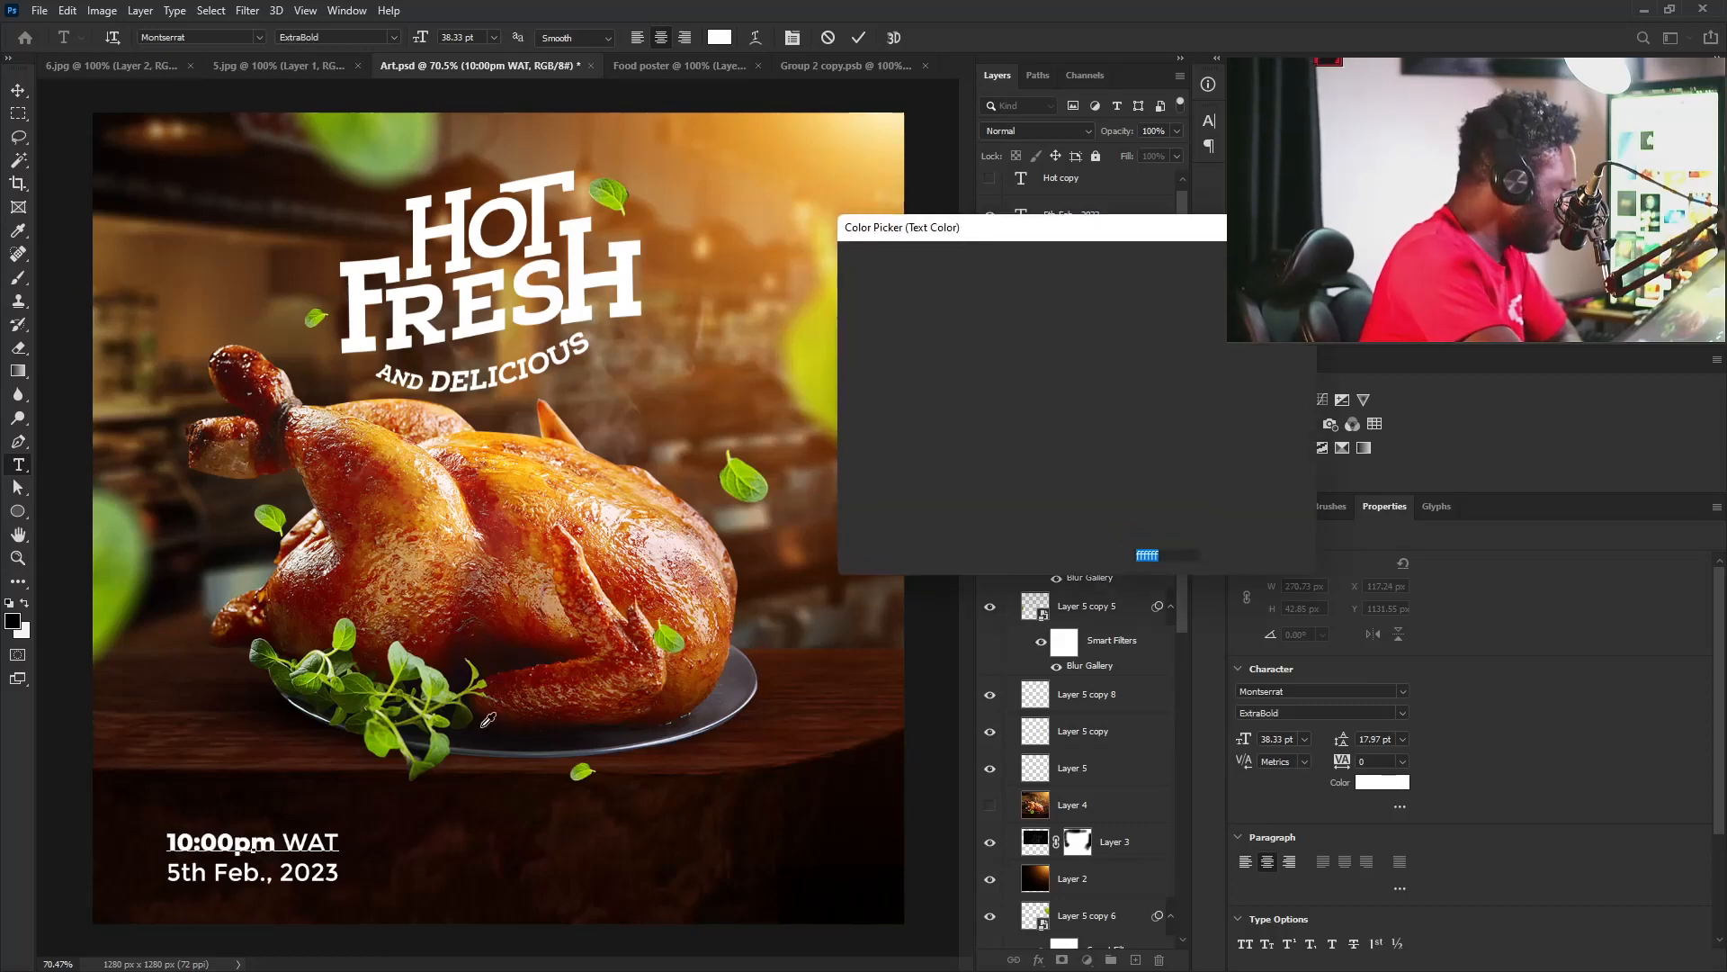
{"action": "left_click", "coordinate": [585, 772]}
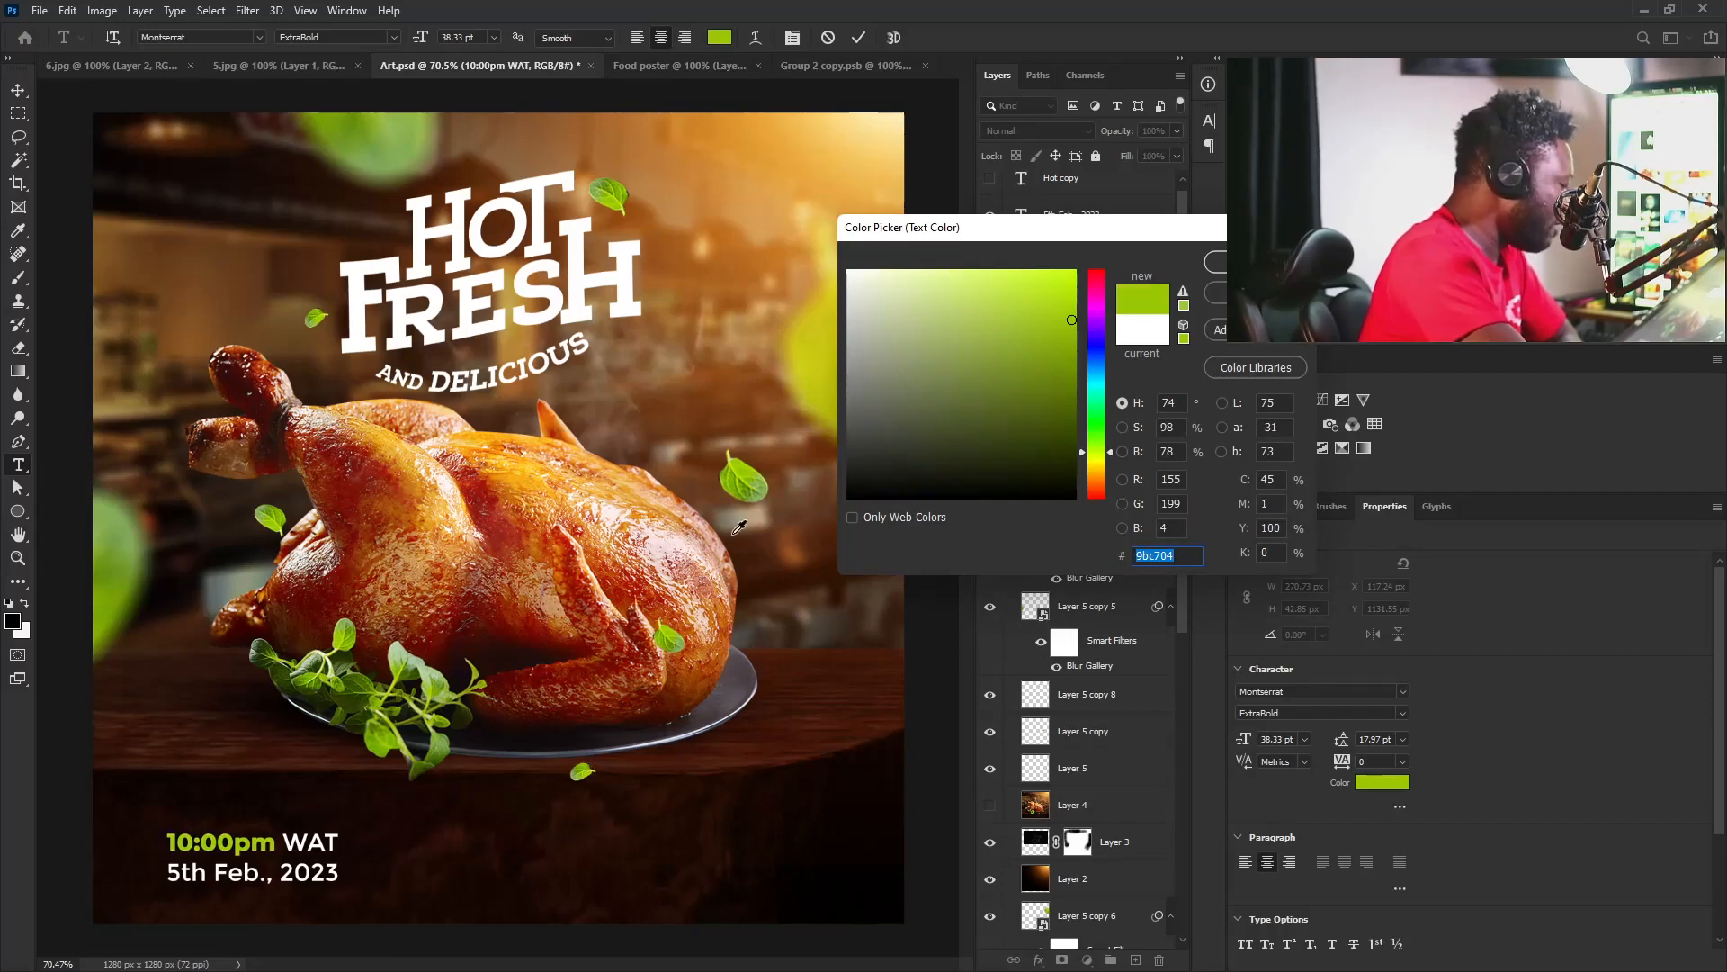
{"action": "left_click", "coordinate": [1215, 261]}
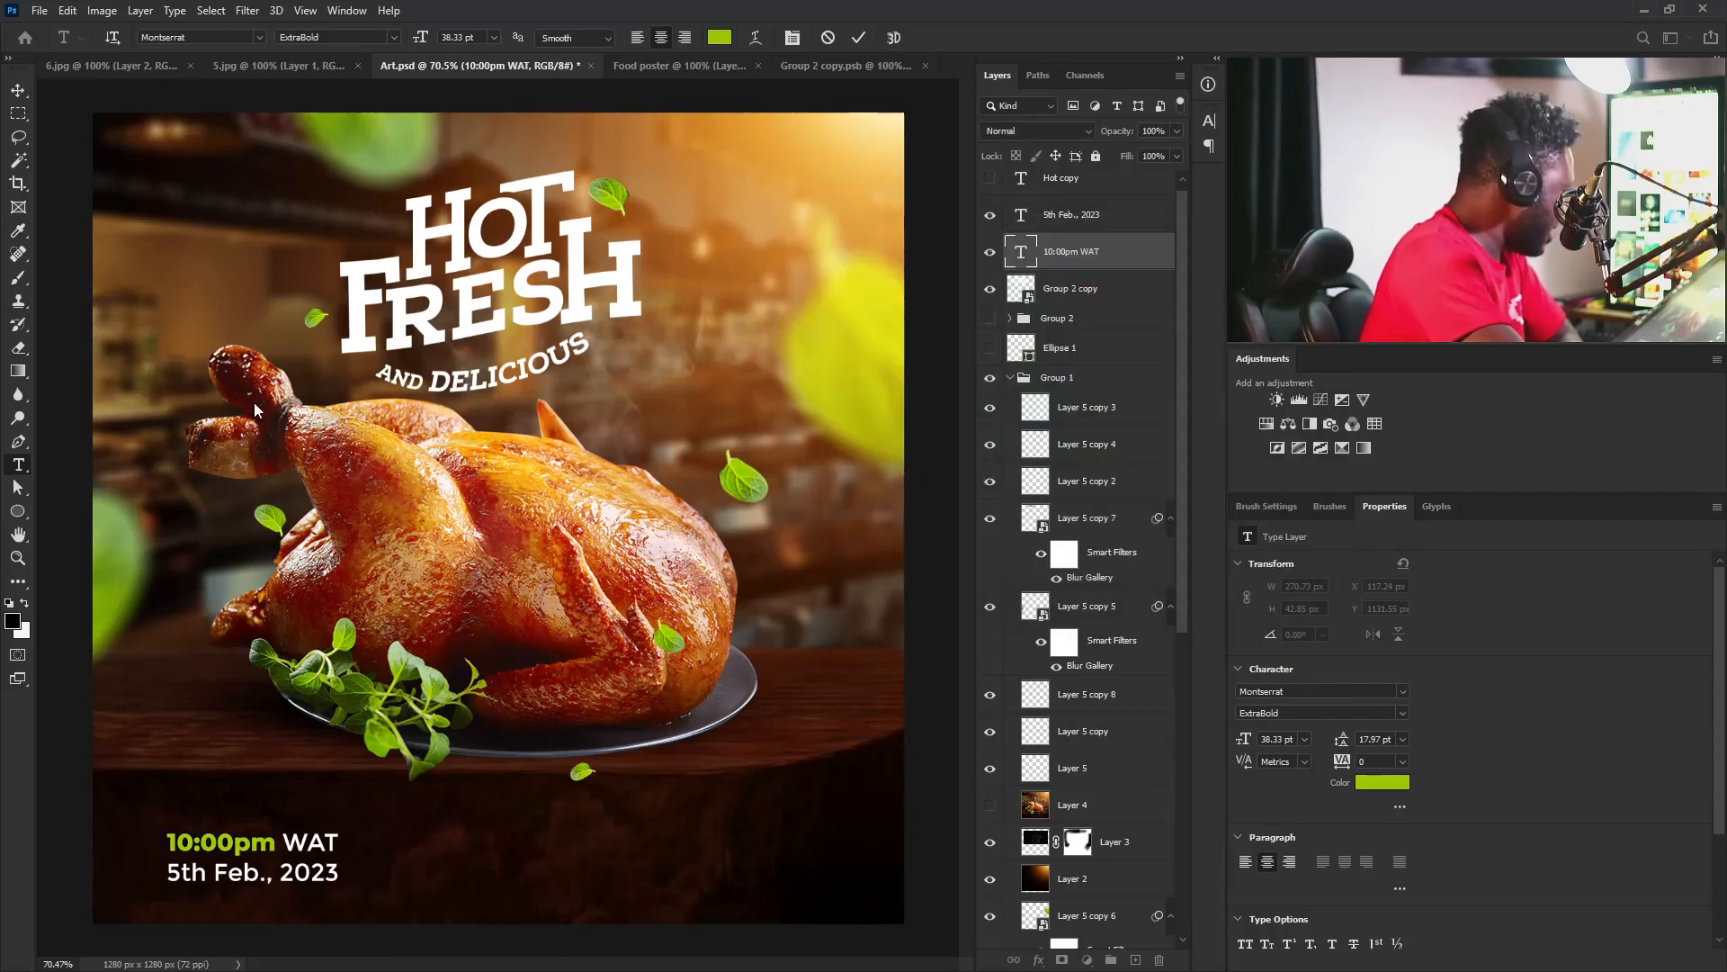
{"action": "left_click", "coordinate": [19, 99]}
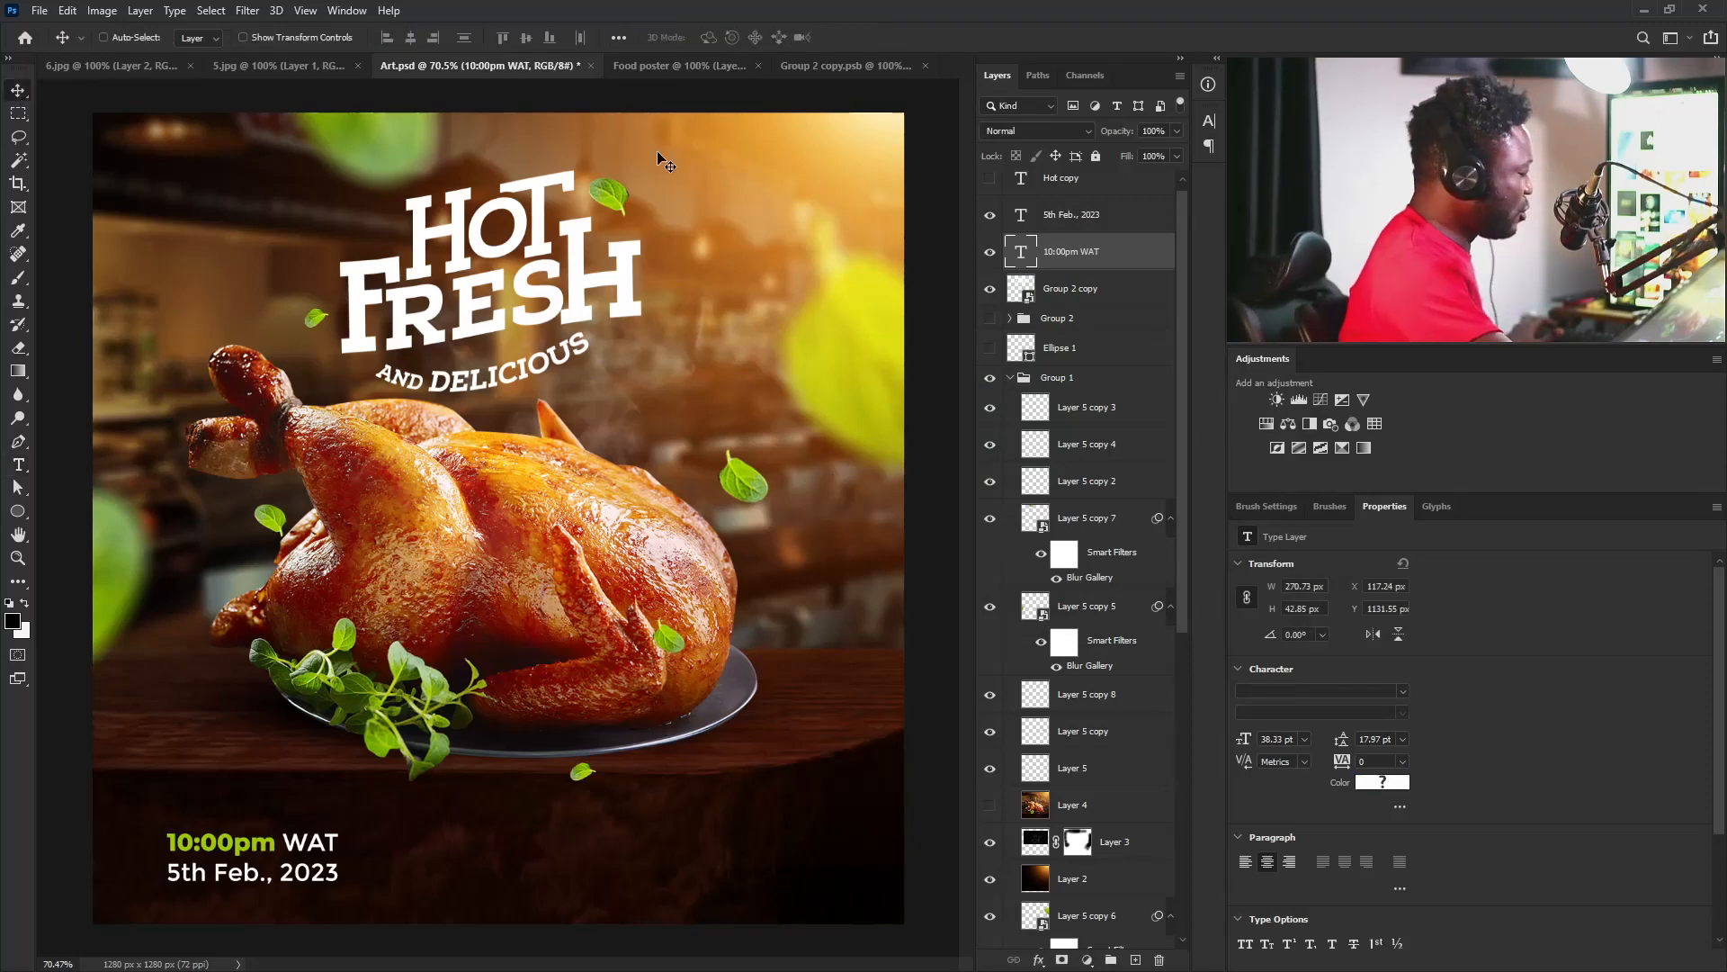
Set the tracking of the time and date lines to -20 and scale them down together to 91.75%.
{"action": "left_click", "coordinate": [1079, 226], "text": "ctrl"}
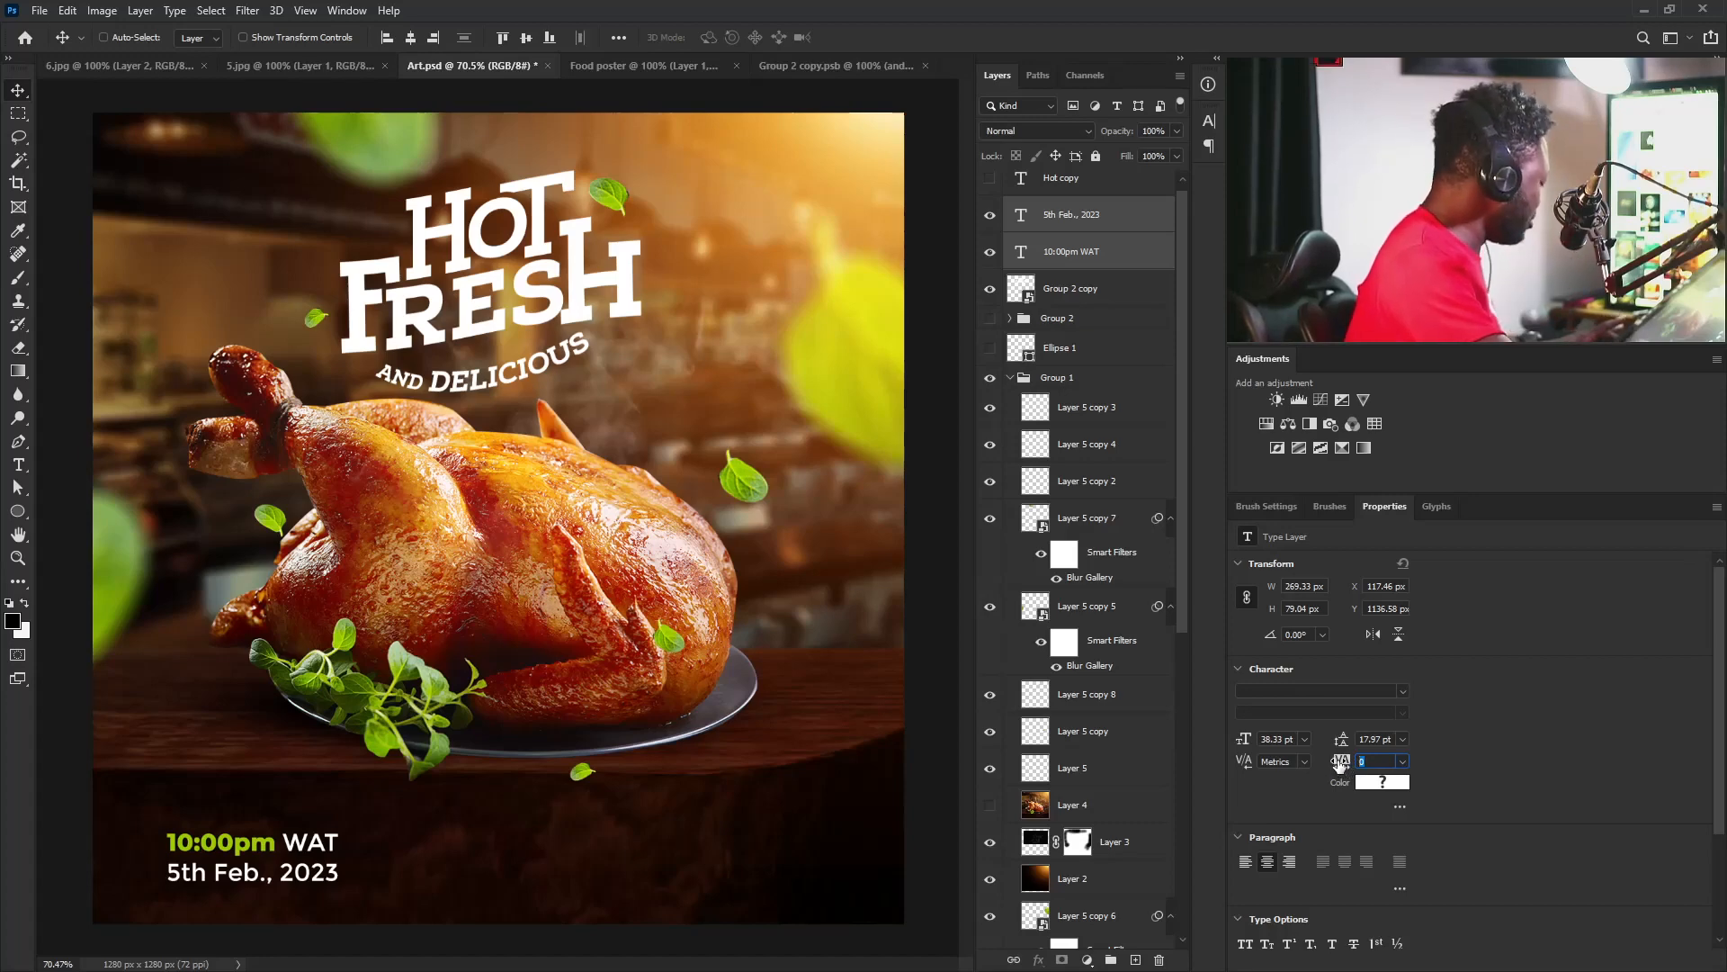
{"action": "type", "text": "-20"}
{"action": "key", "text": "Return"}
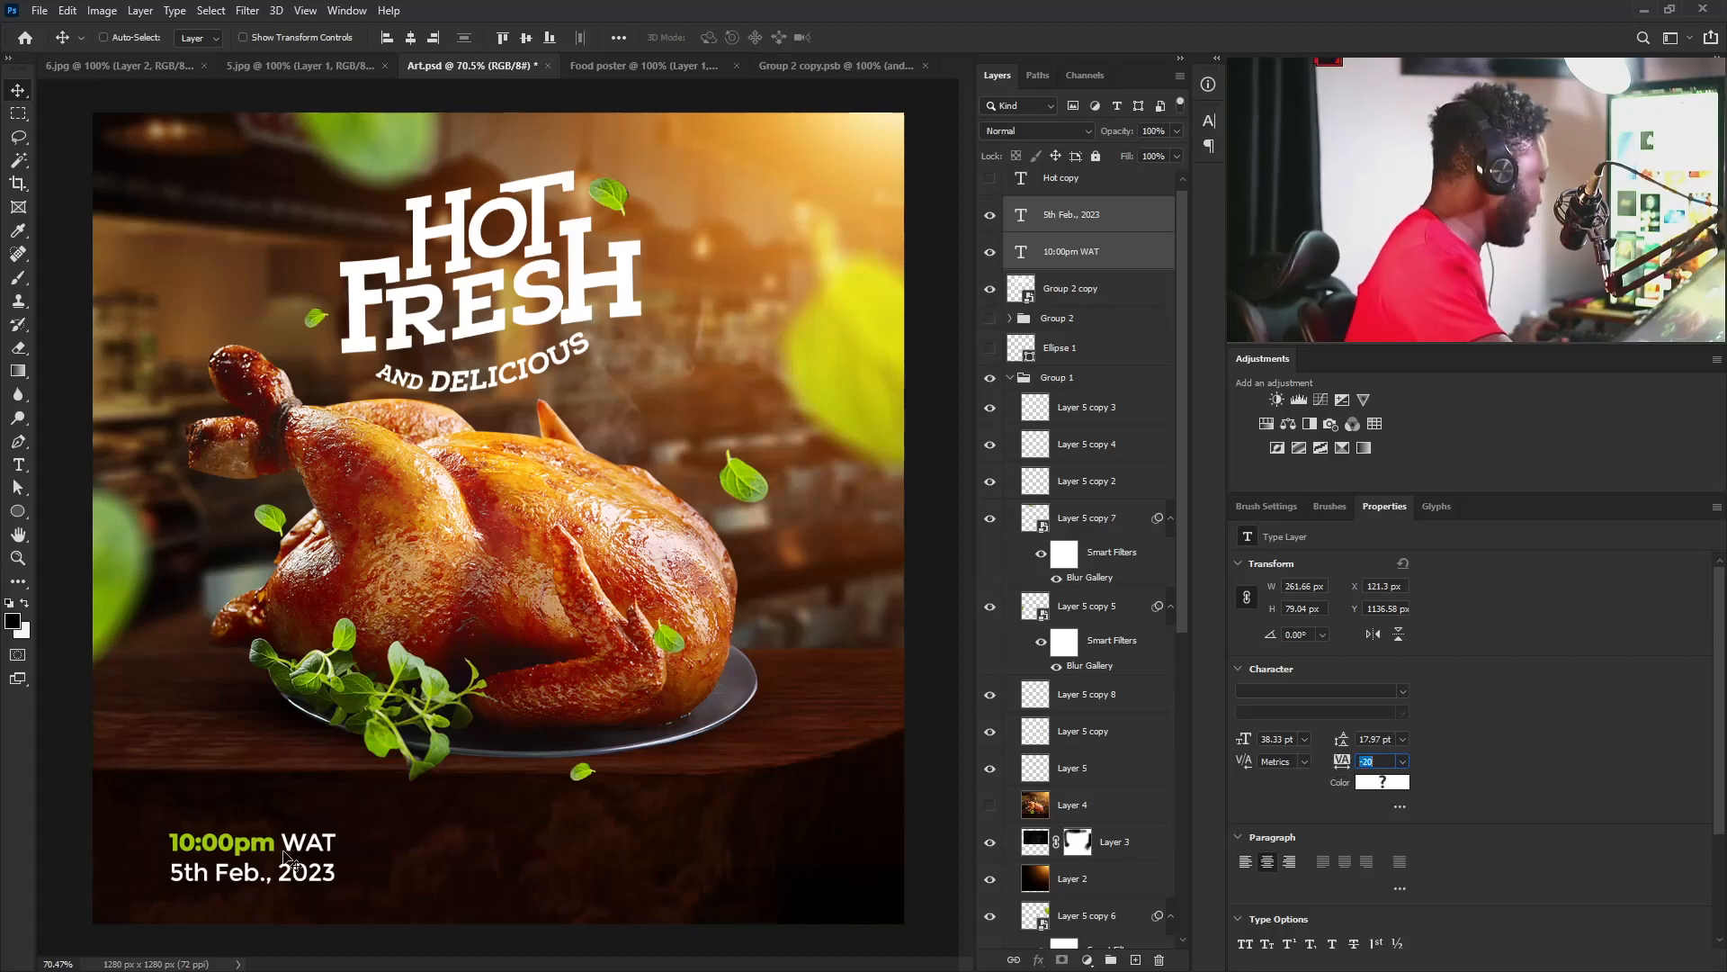
{"action": "left_click_drag", "start_coordinate": [255, 872], "coordinate": [314, 878]}
{"action": "key", "text": "ctrl+t"}
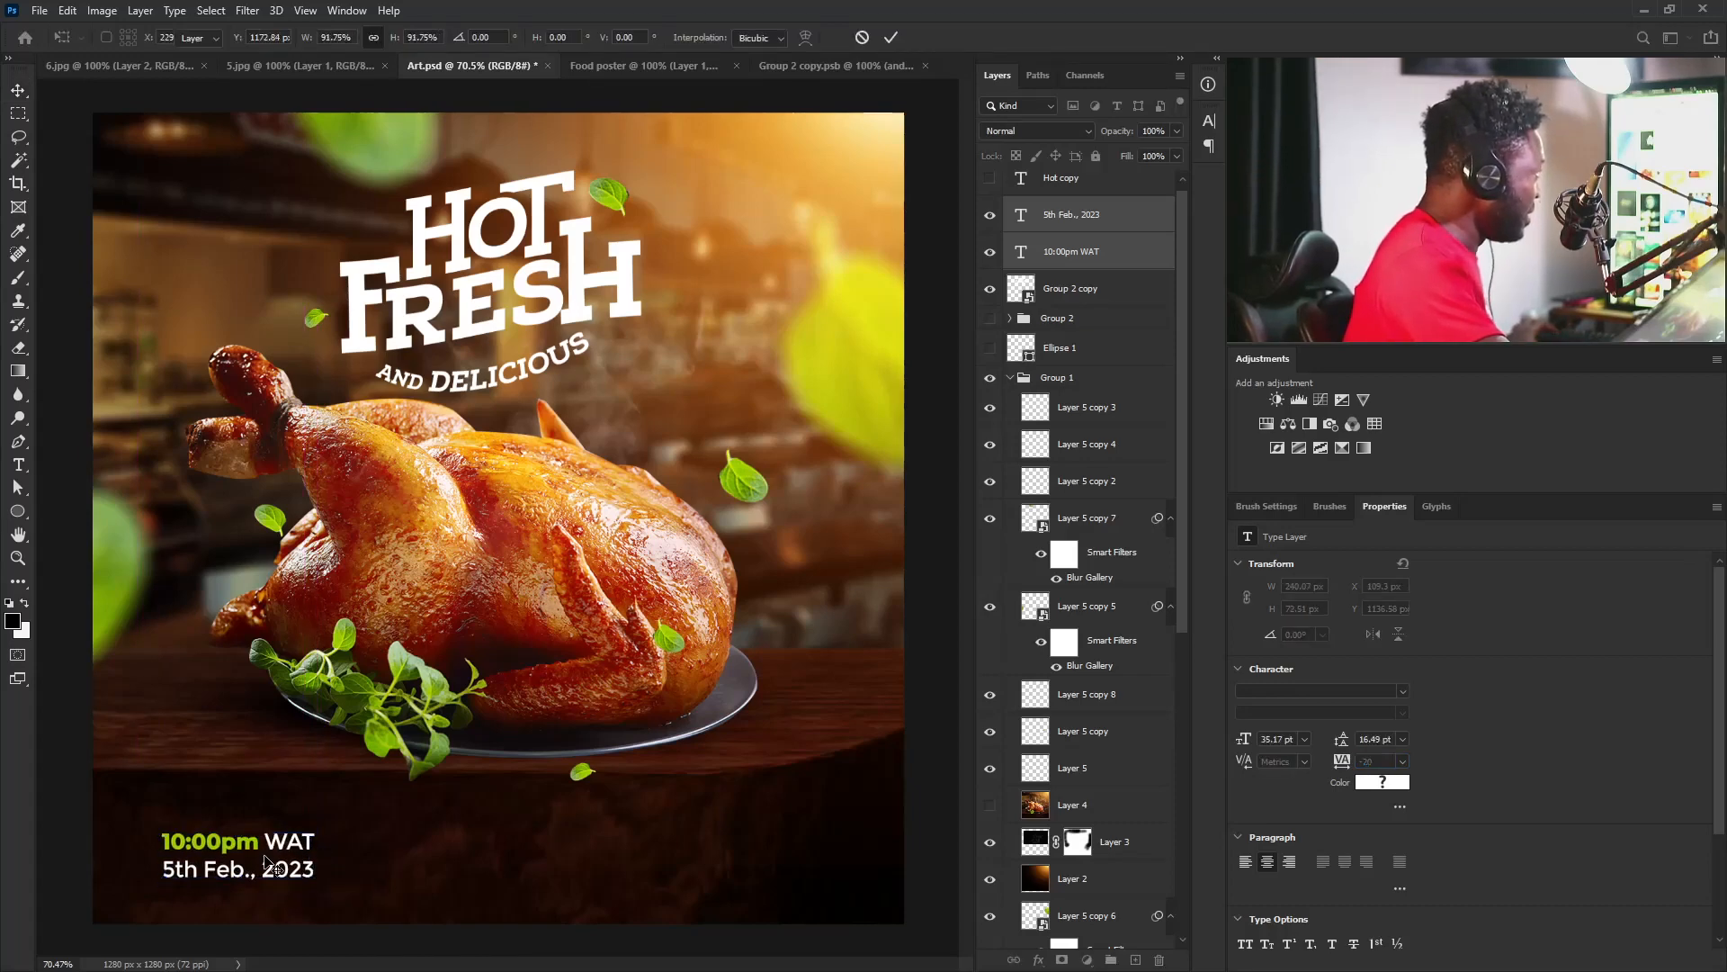
{"action": "key", "text": "Return"}
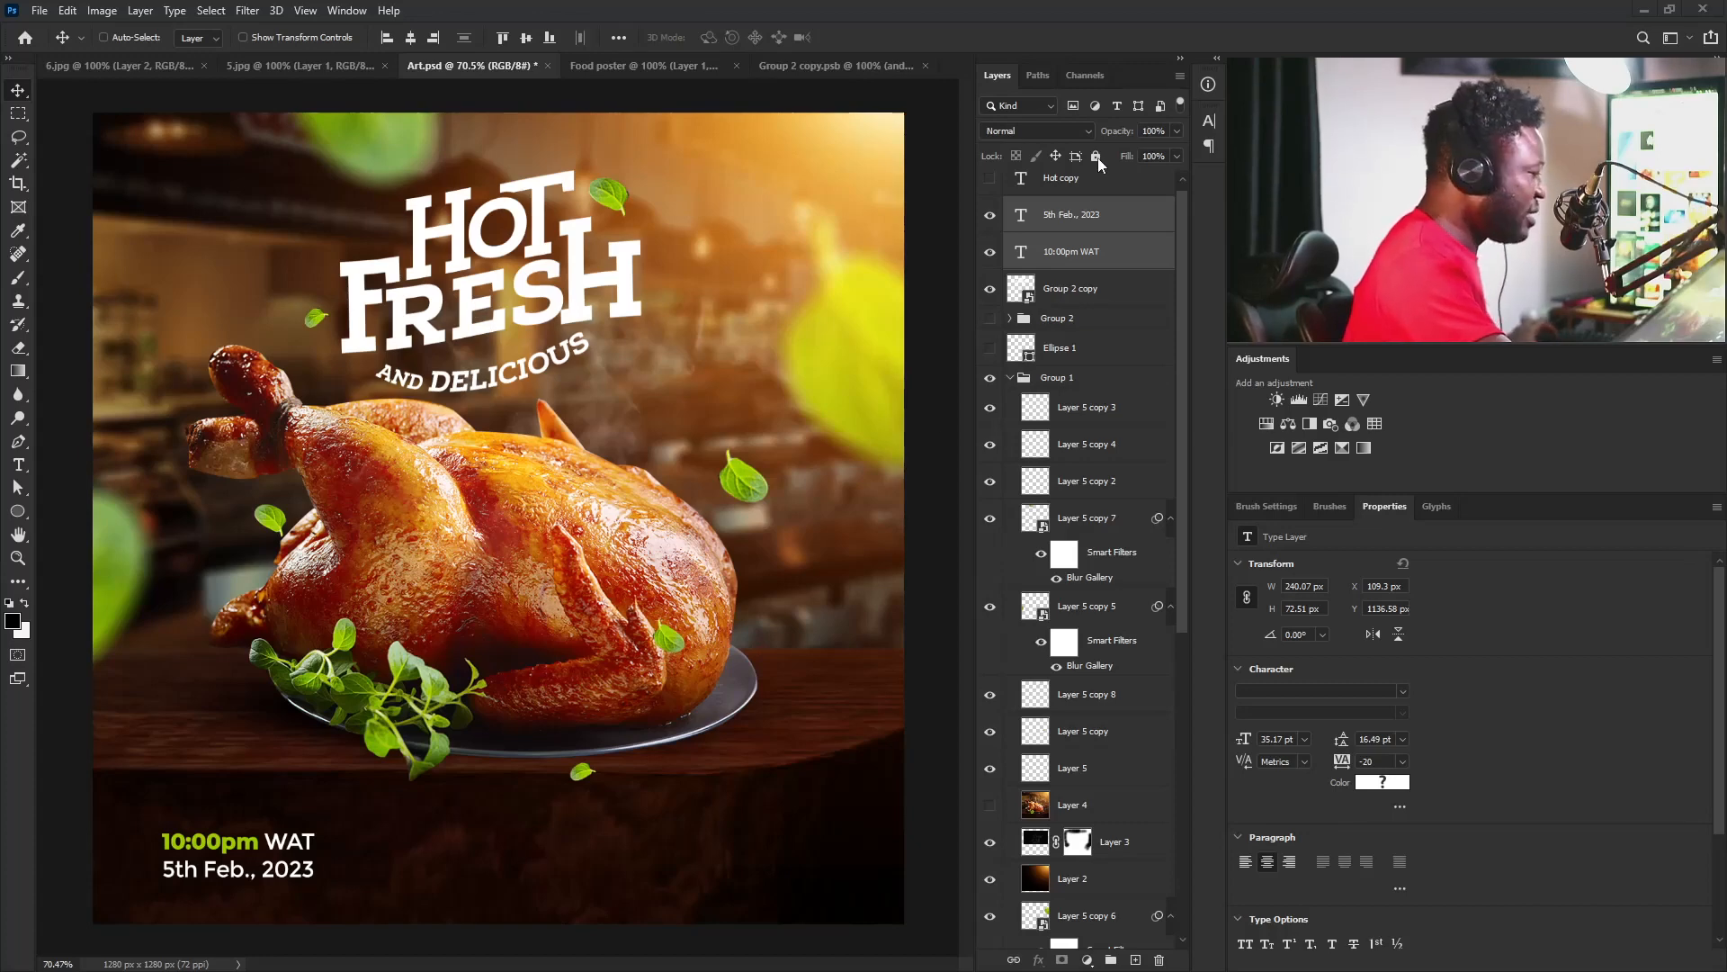
Duplicate the time line, move the copy to its right and replace its text with the copied venue address.
{"action": "left_click", "coordinate": [1073, 255]}
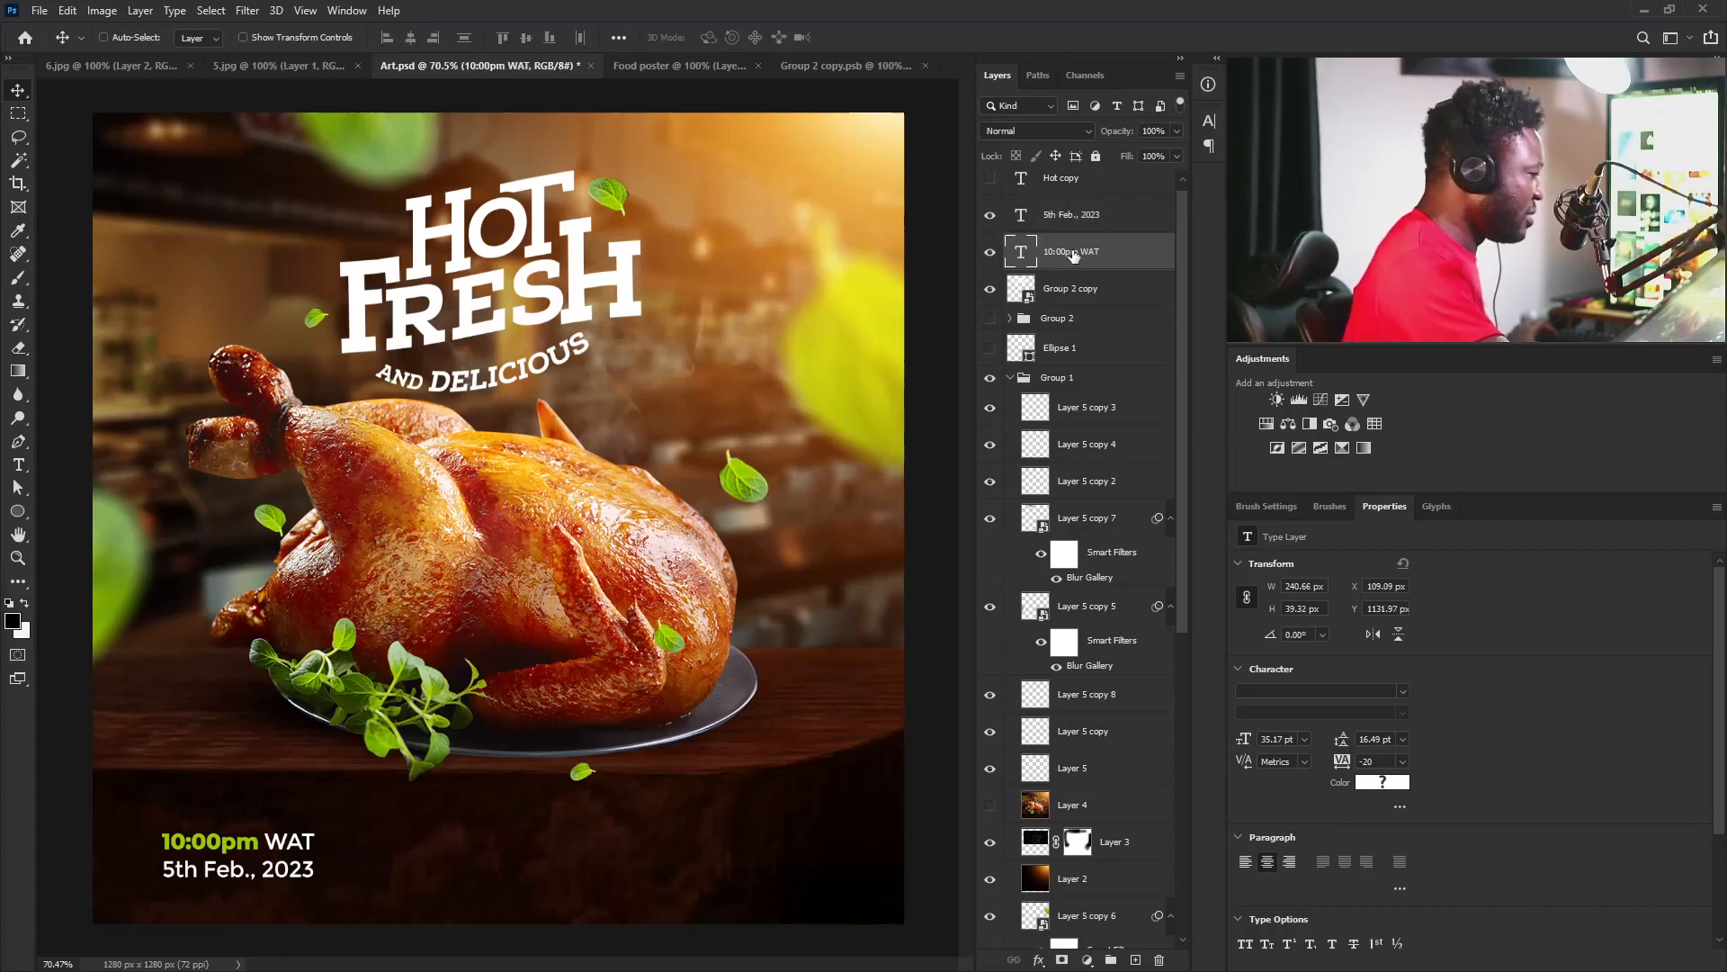
{"action": "key", "text": "ctrl"}
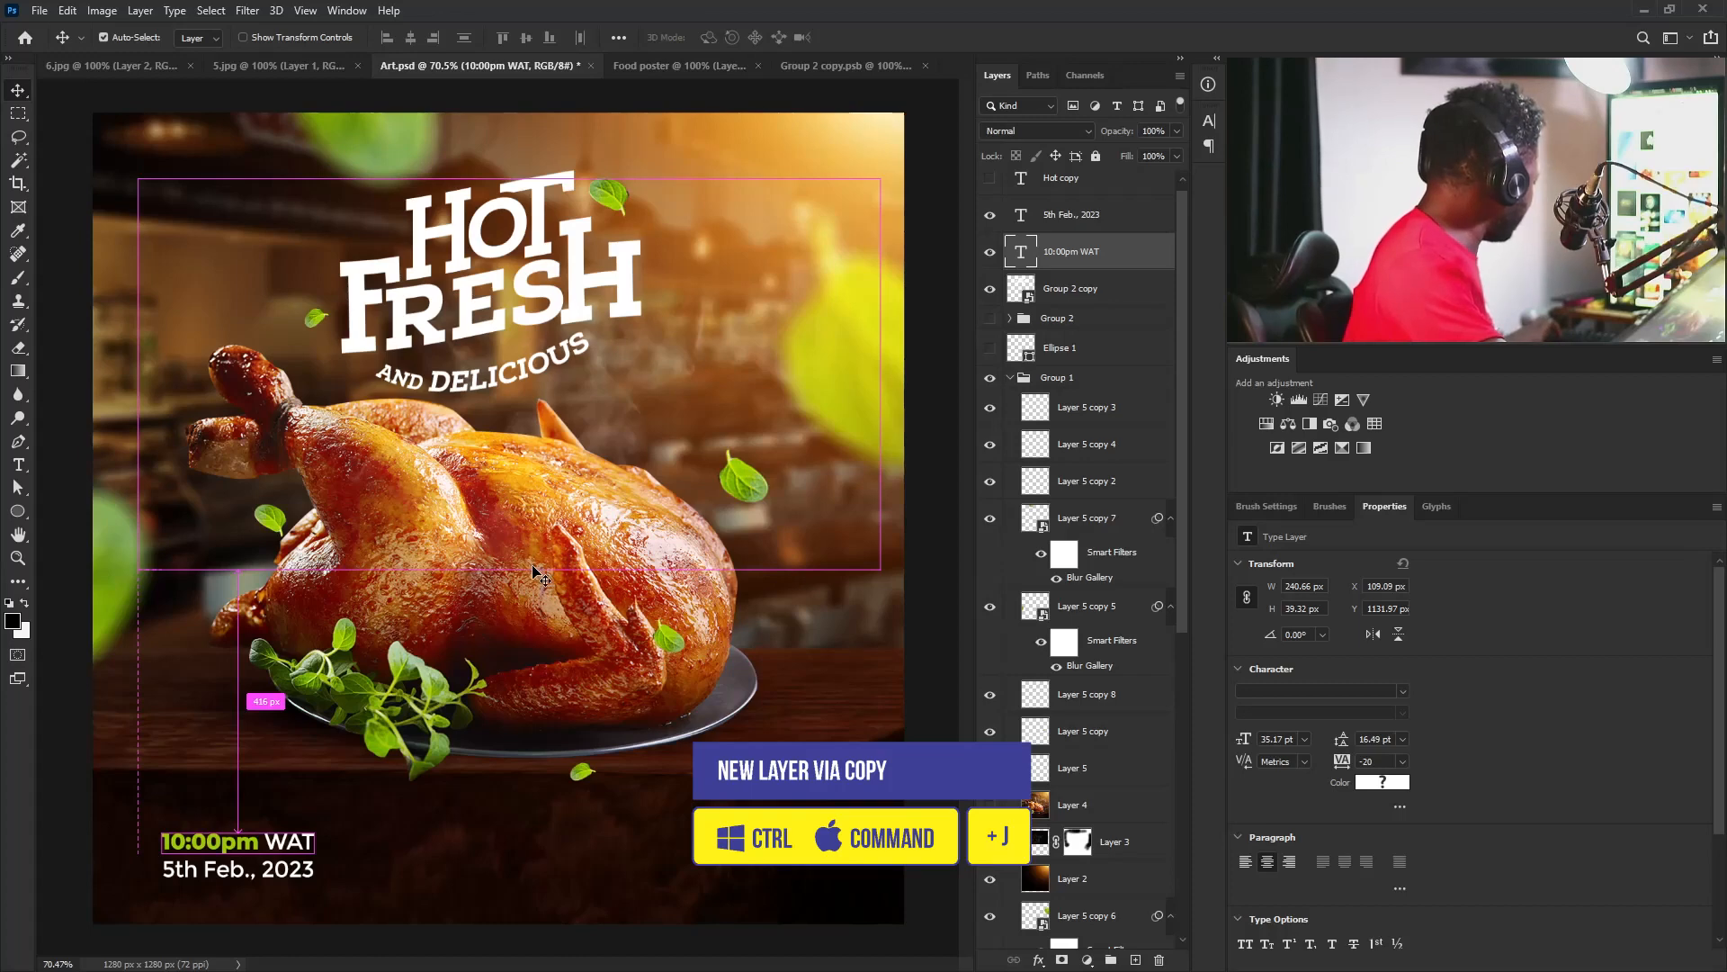
{"action": "key", "text": "ctrl+j"}
{"action": "left_click_drag", "start_coordinate": [225, 875], "coordinate": [410, 875]}
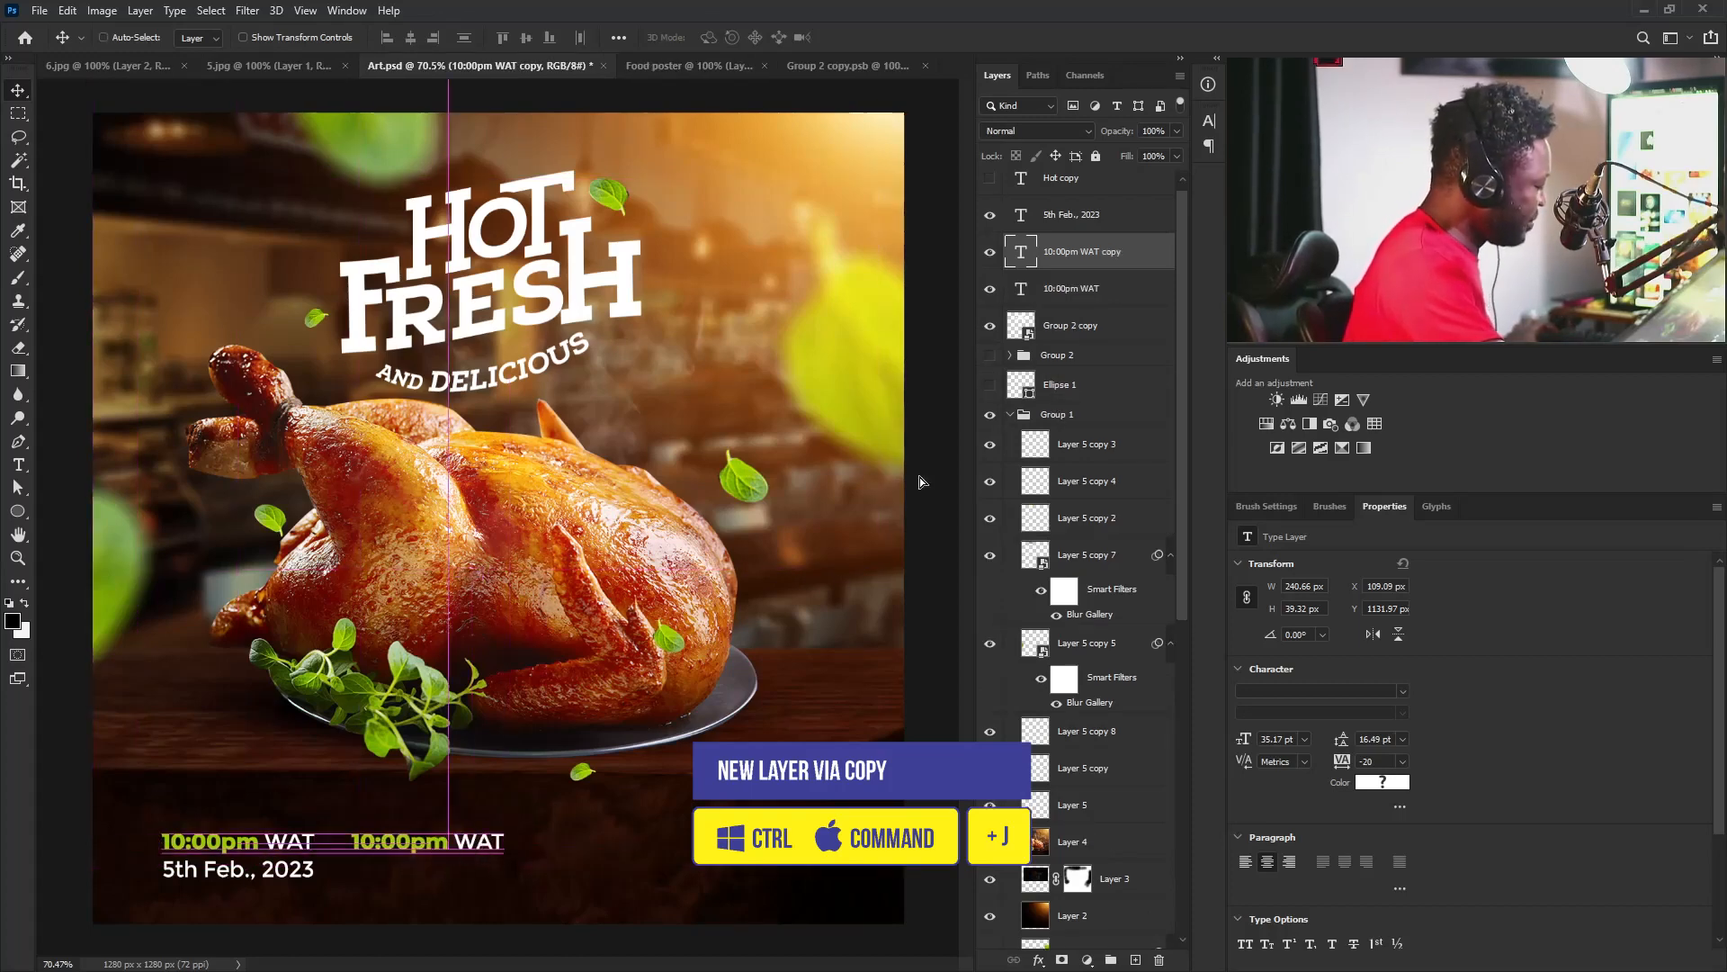
{"action": "double_click", "coordinate": [1023, 260]}
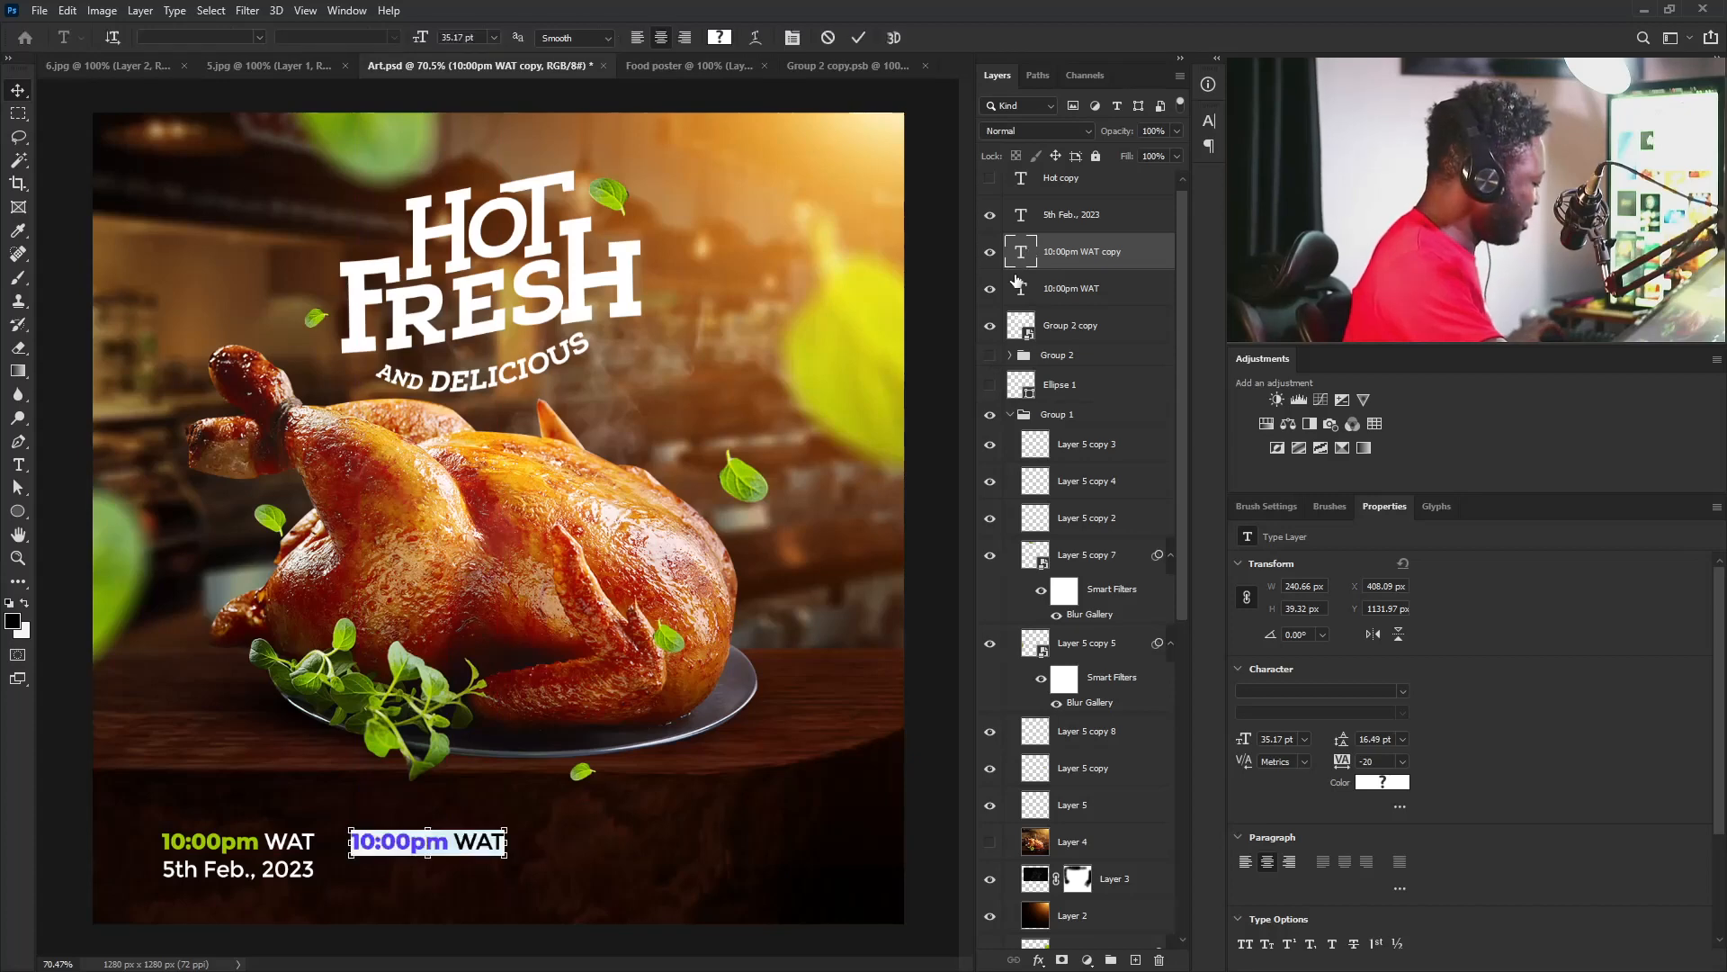
{"action": "key", "text": "ctrl+v"}
{"action": "key", "text": "ctrl+a"}
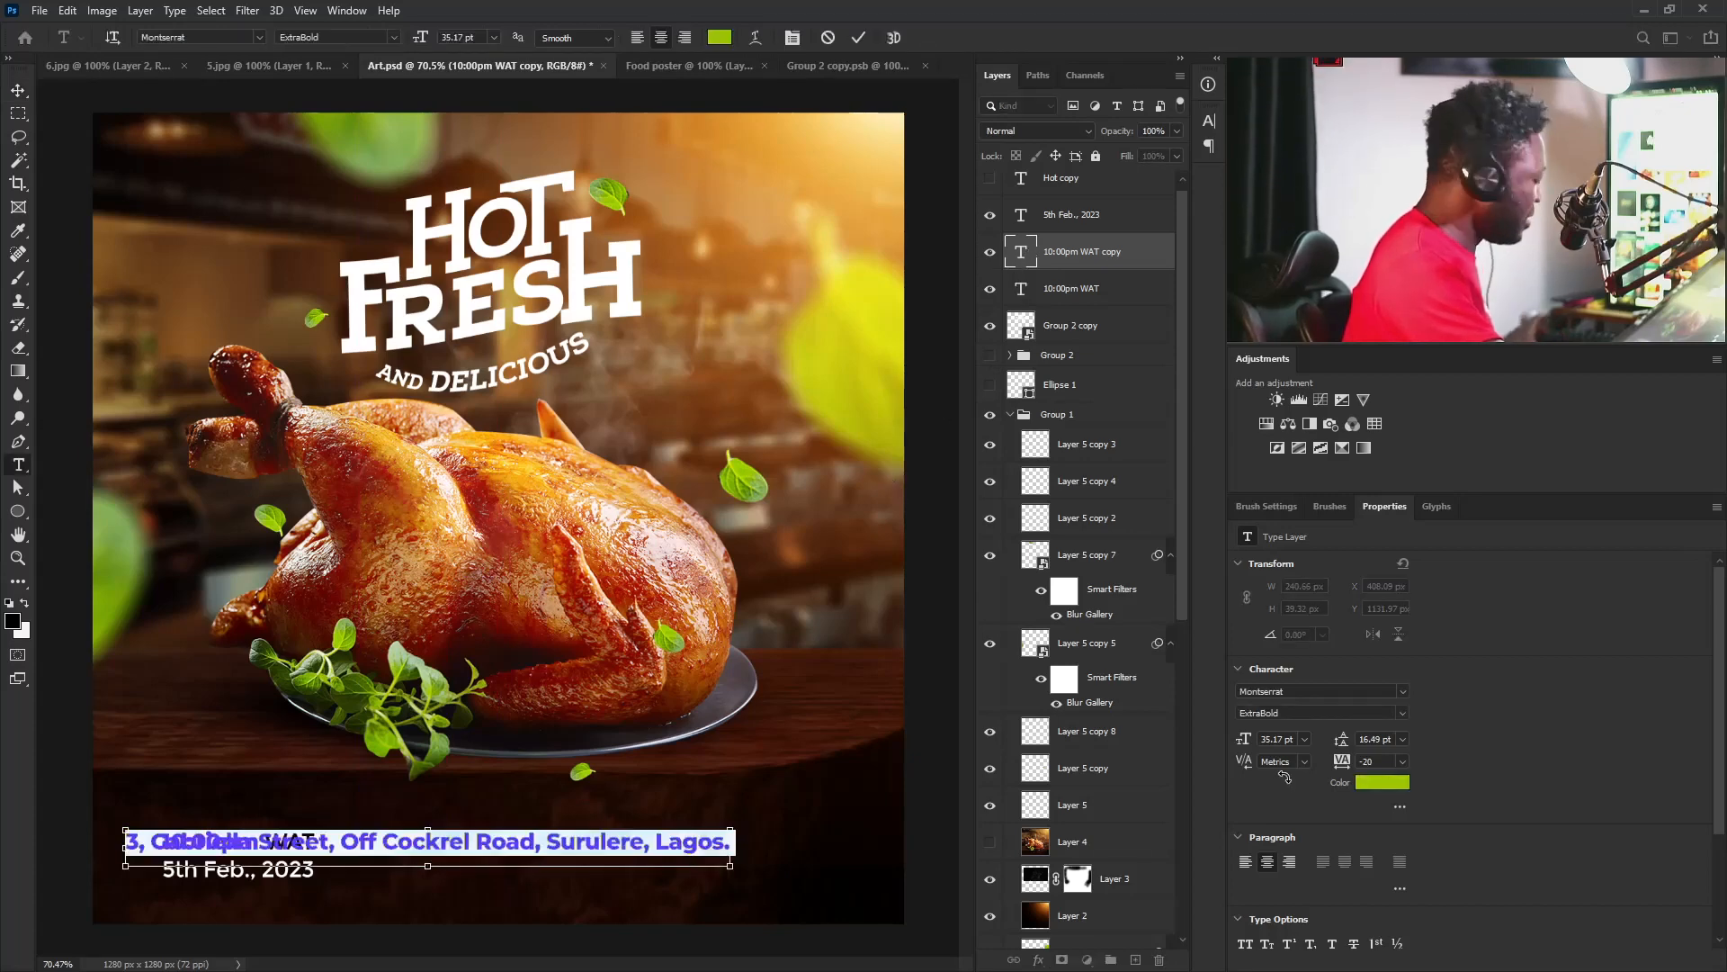
Color the venue address white (ffffff) in the Regular style and place it to the right of the time line.
{"action": "left_click", "coordinate": [1390, 779]}
{"action": "type", "text": "ffffff"}
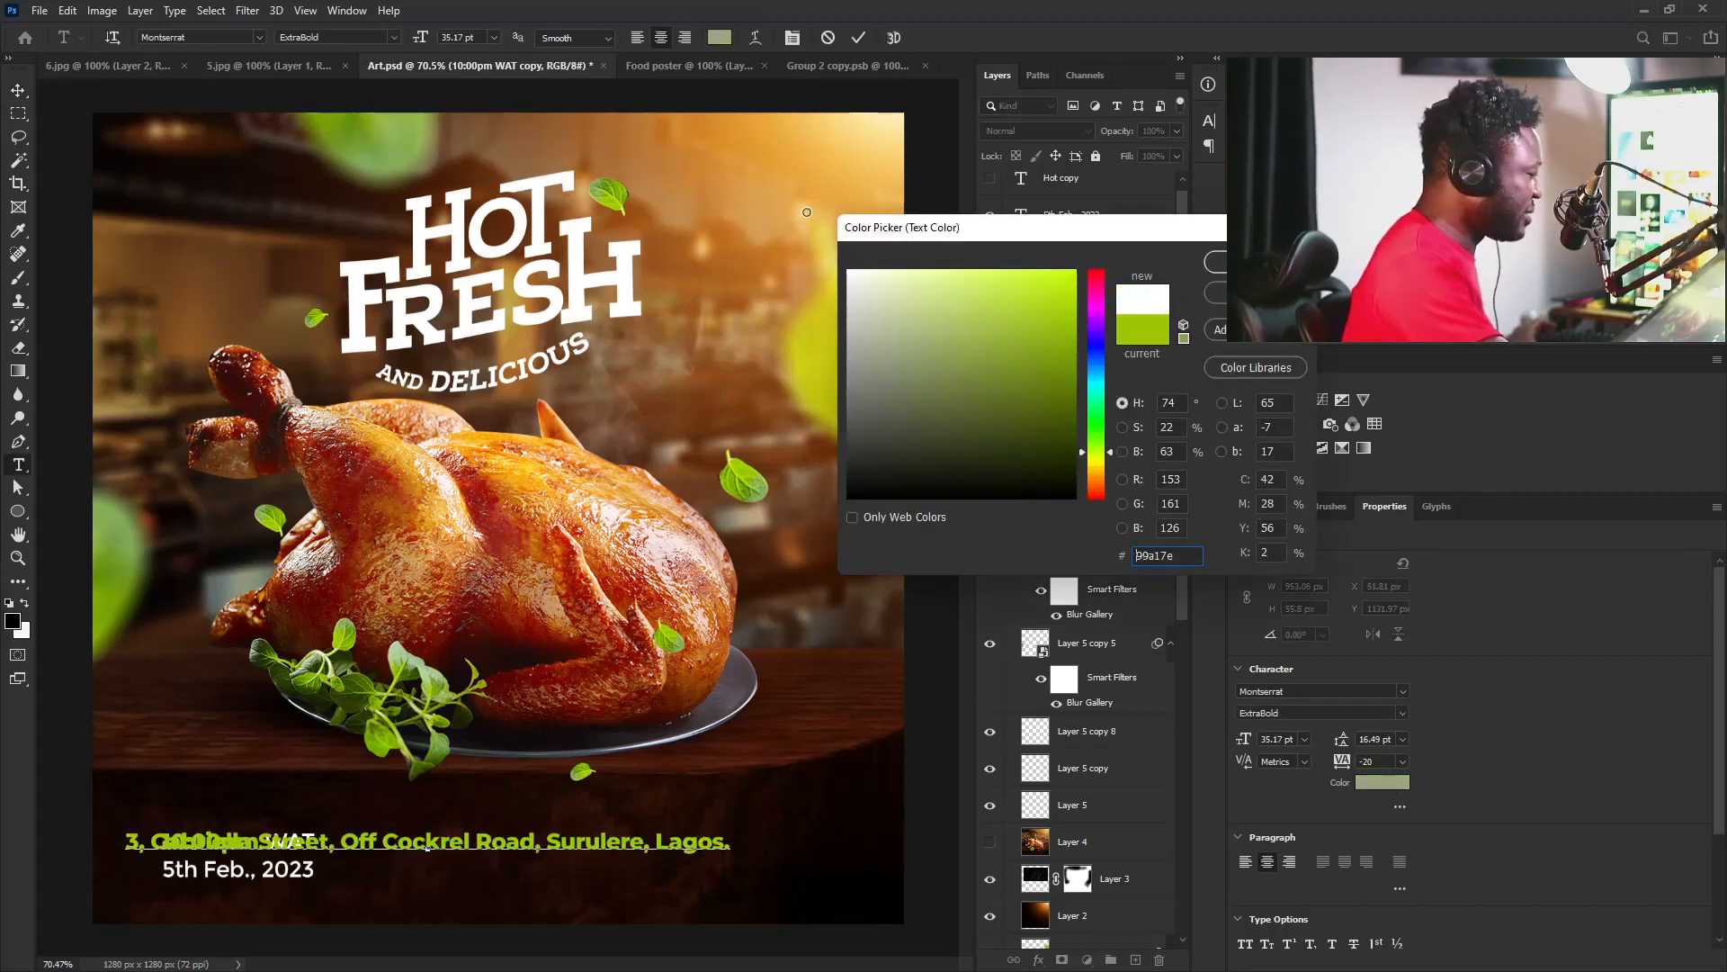
{"action": "key", "text": "Return"}
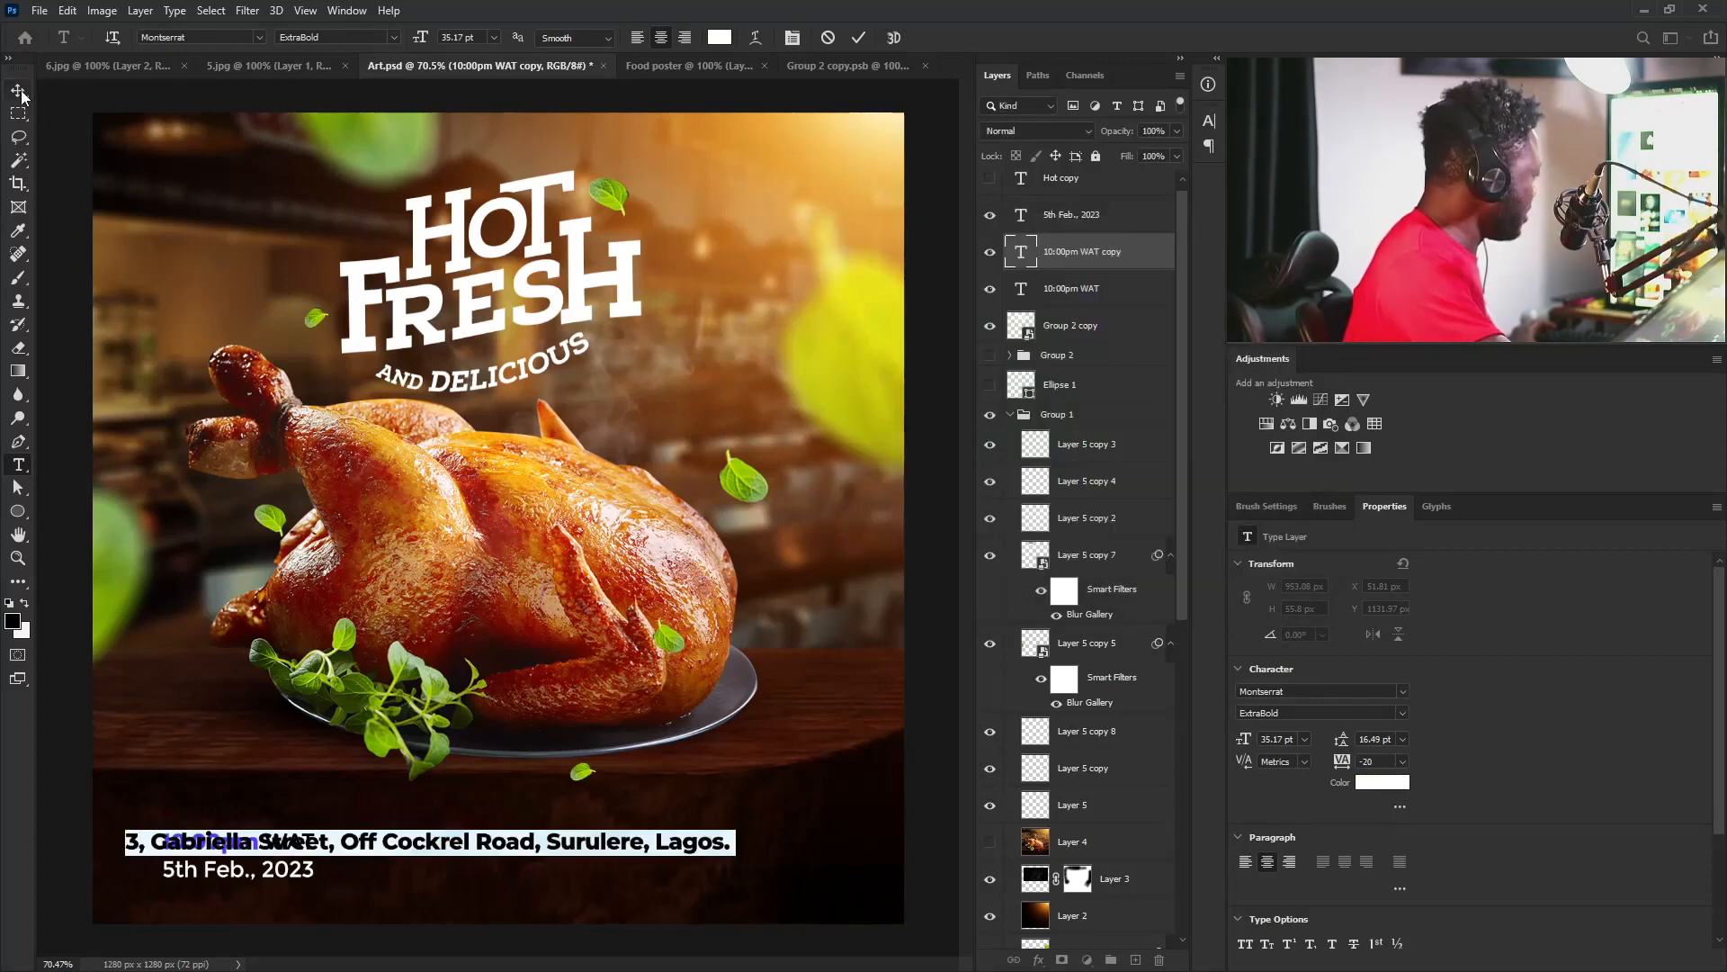
{"action": "left_click", "coordinate": [18, 90]}
{"action": "left_click_drag", "start_coordinate": [282, 843], "coordinate": [508, 844]}
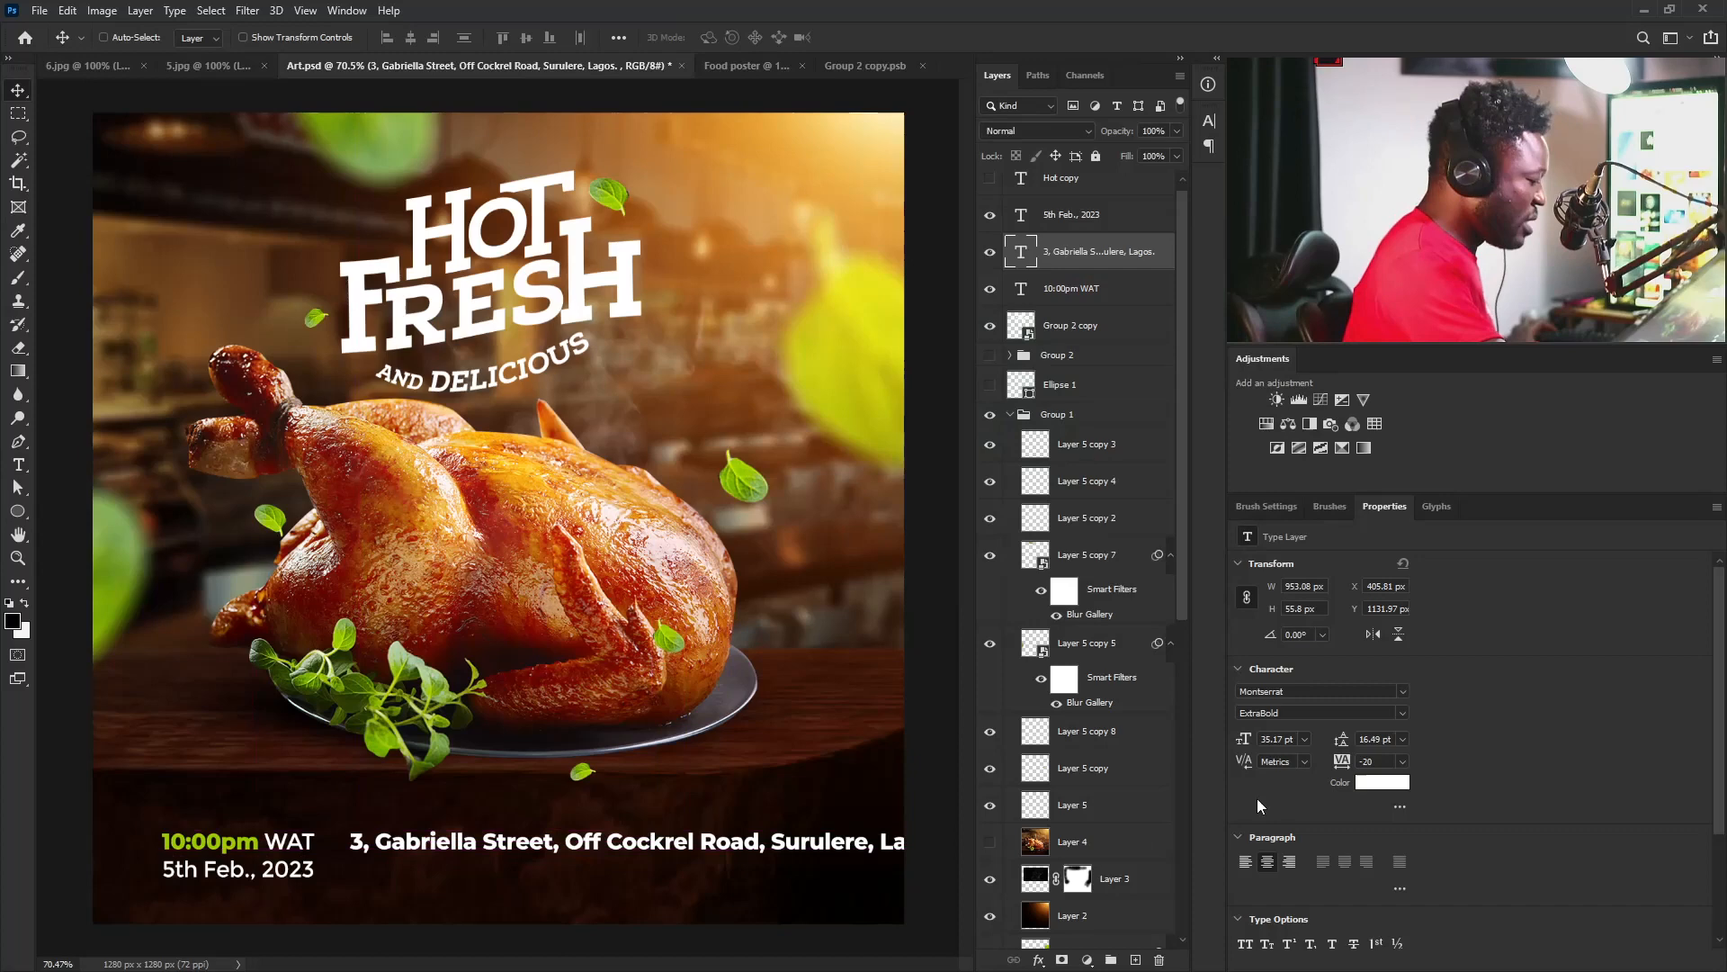
{"action": "left_click", "coordinate": [1402, 714]}
{"action": "left_click", "coordinate": [1356, 553]}
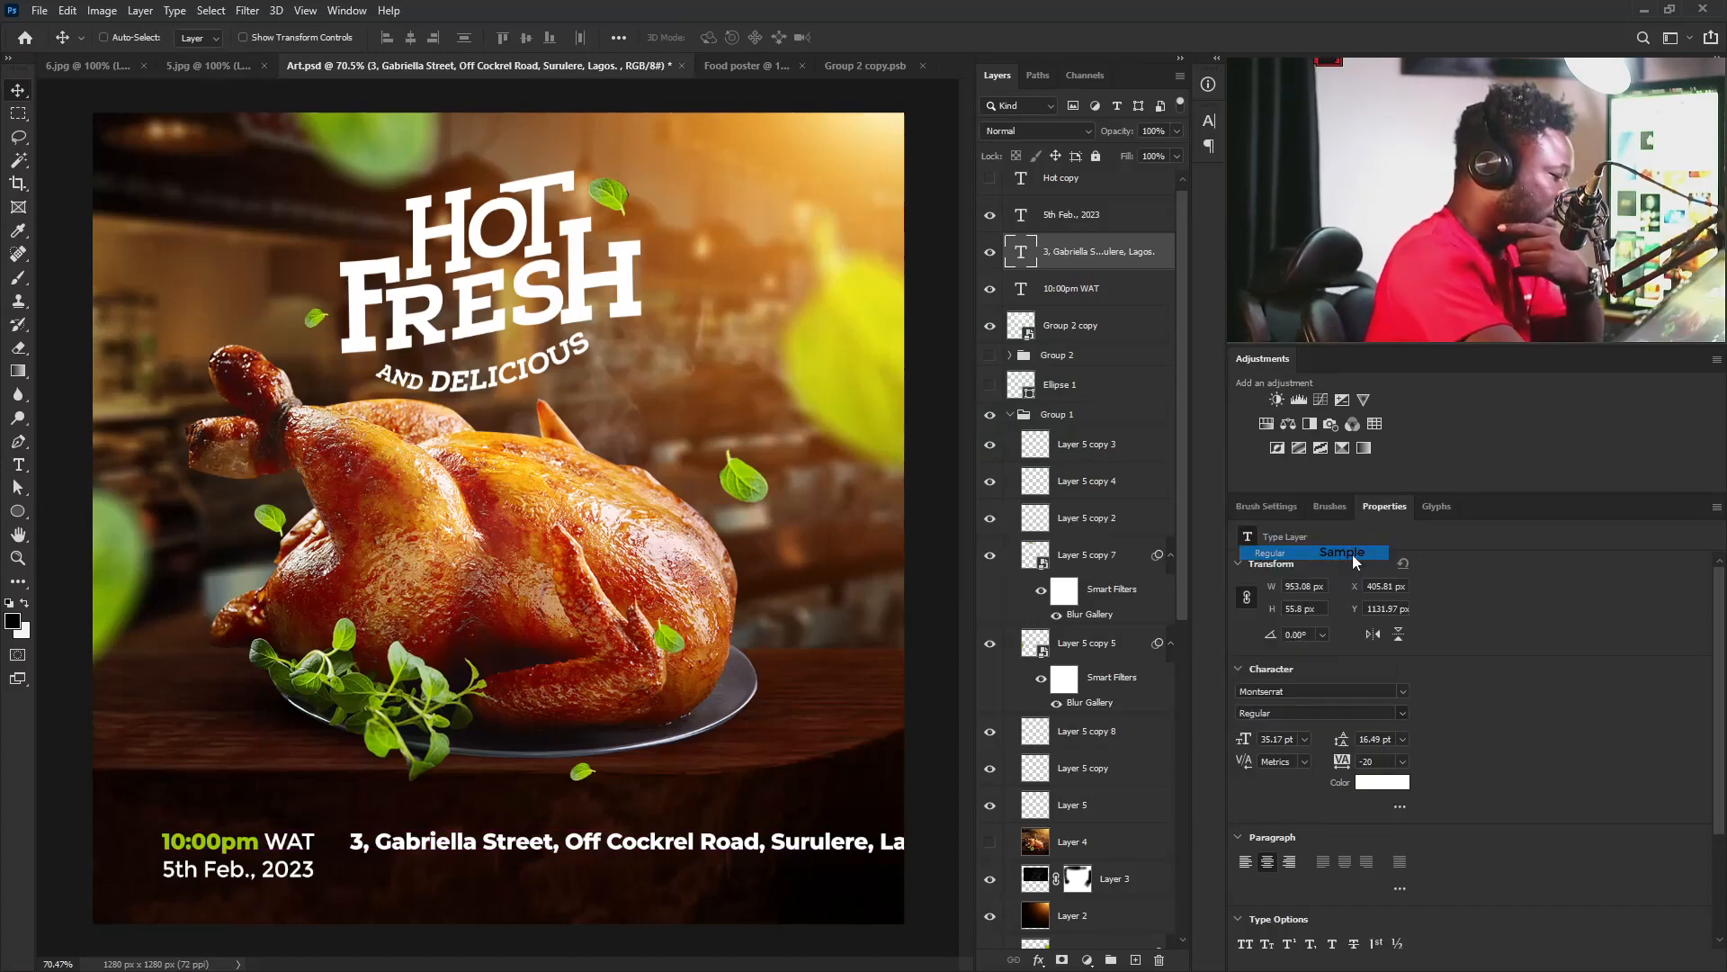
Break the address into two left-aligned lines after the road name and reposition it beside the time and date.
{"action": "double_click", "coordinate": [700, 846]}
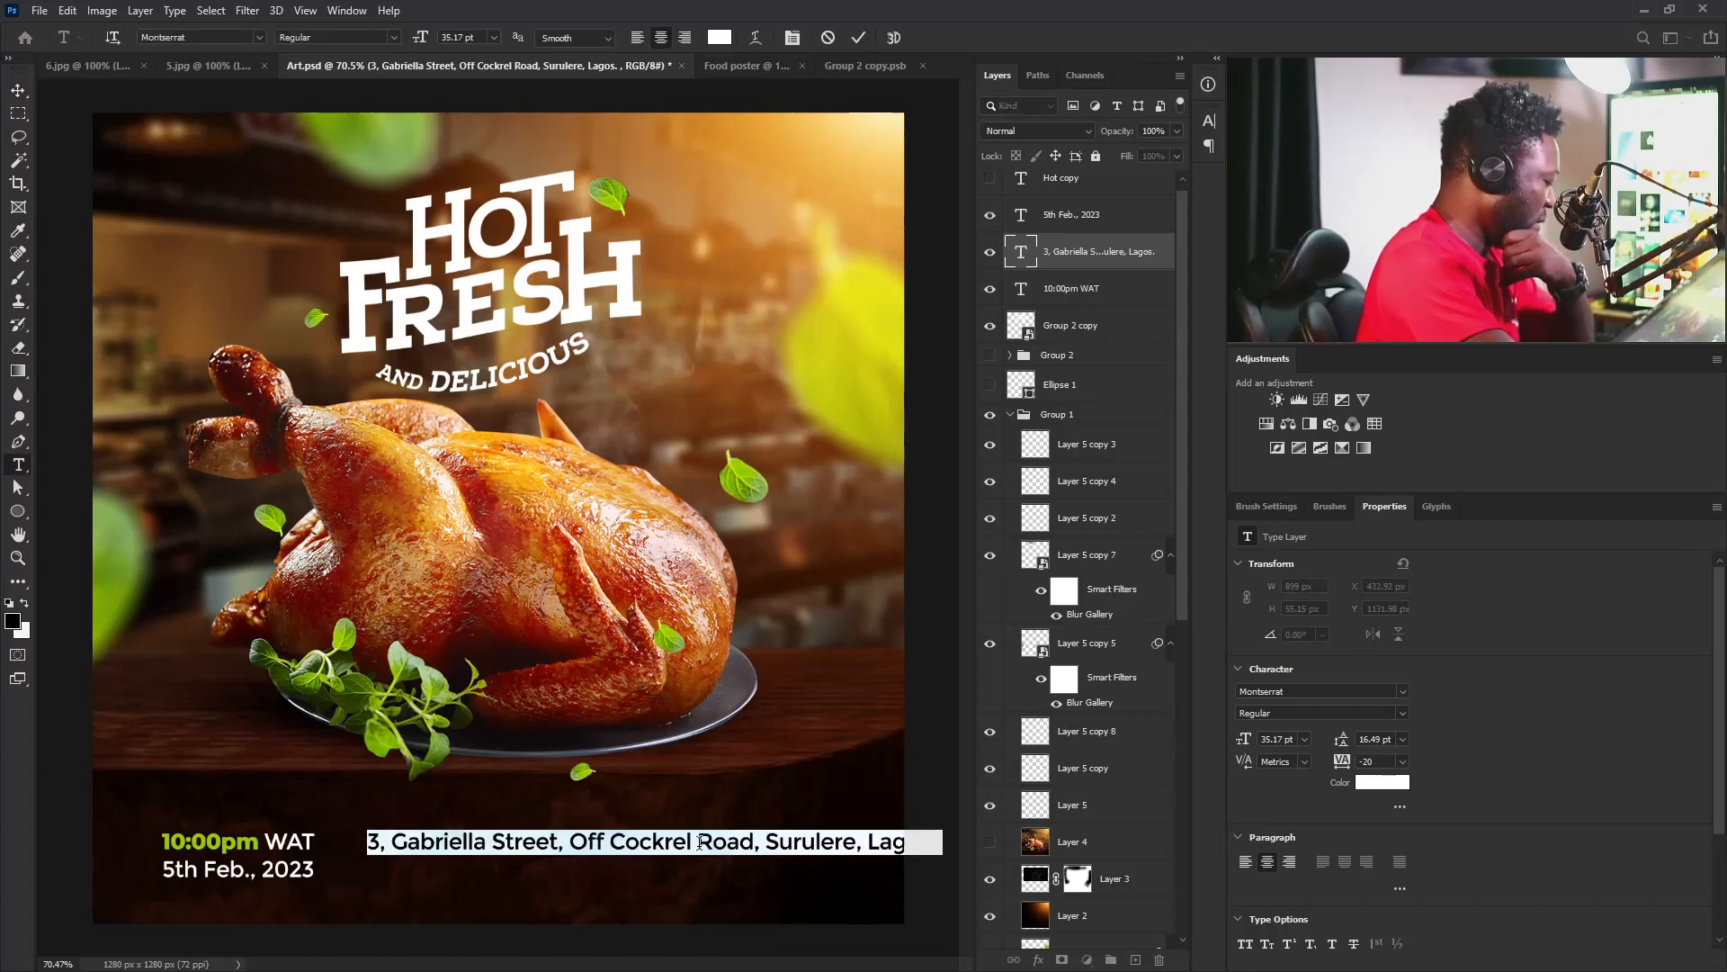
{"action": "left_click", "coordinate": [772, 841]}
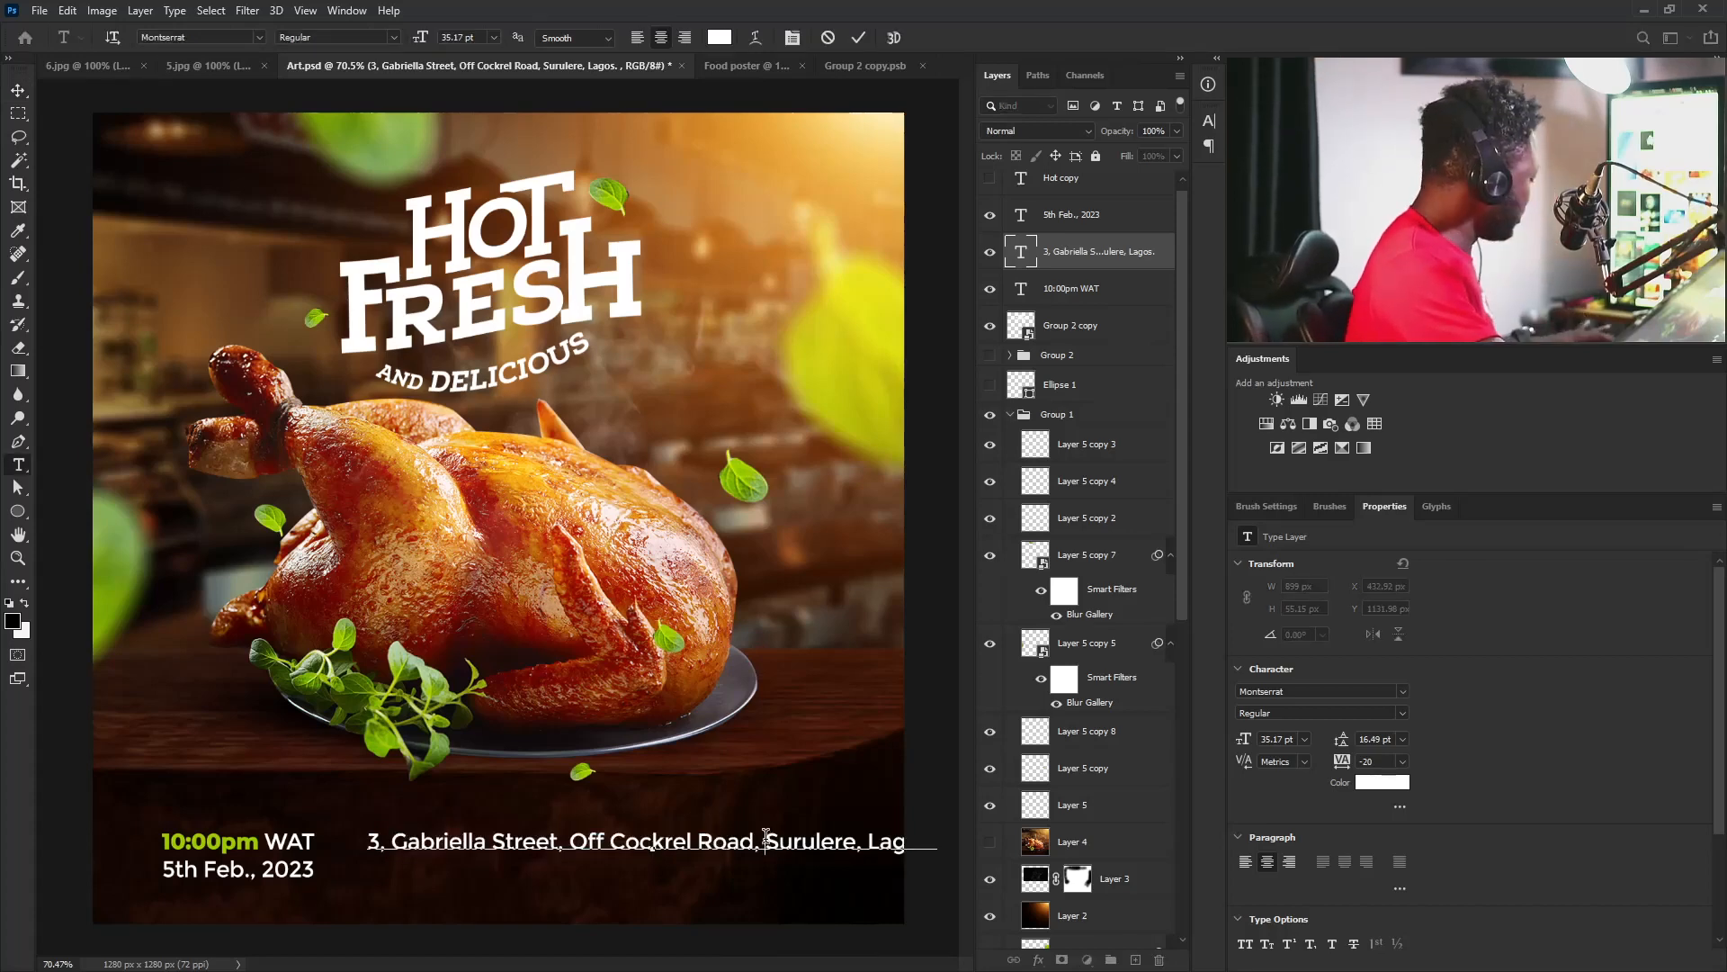
{"action": "key", "text": "Return"}
{"action": "key", "text": "ctrl+a"}
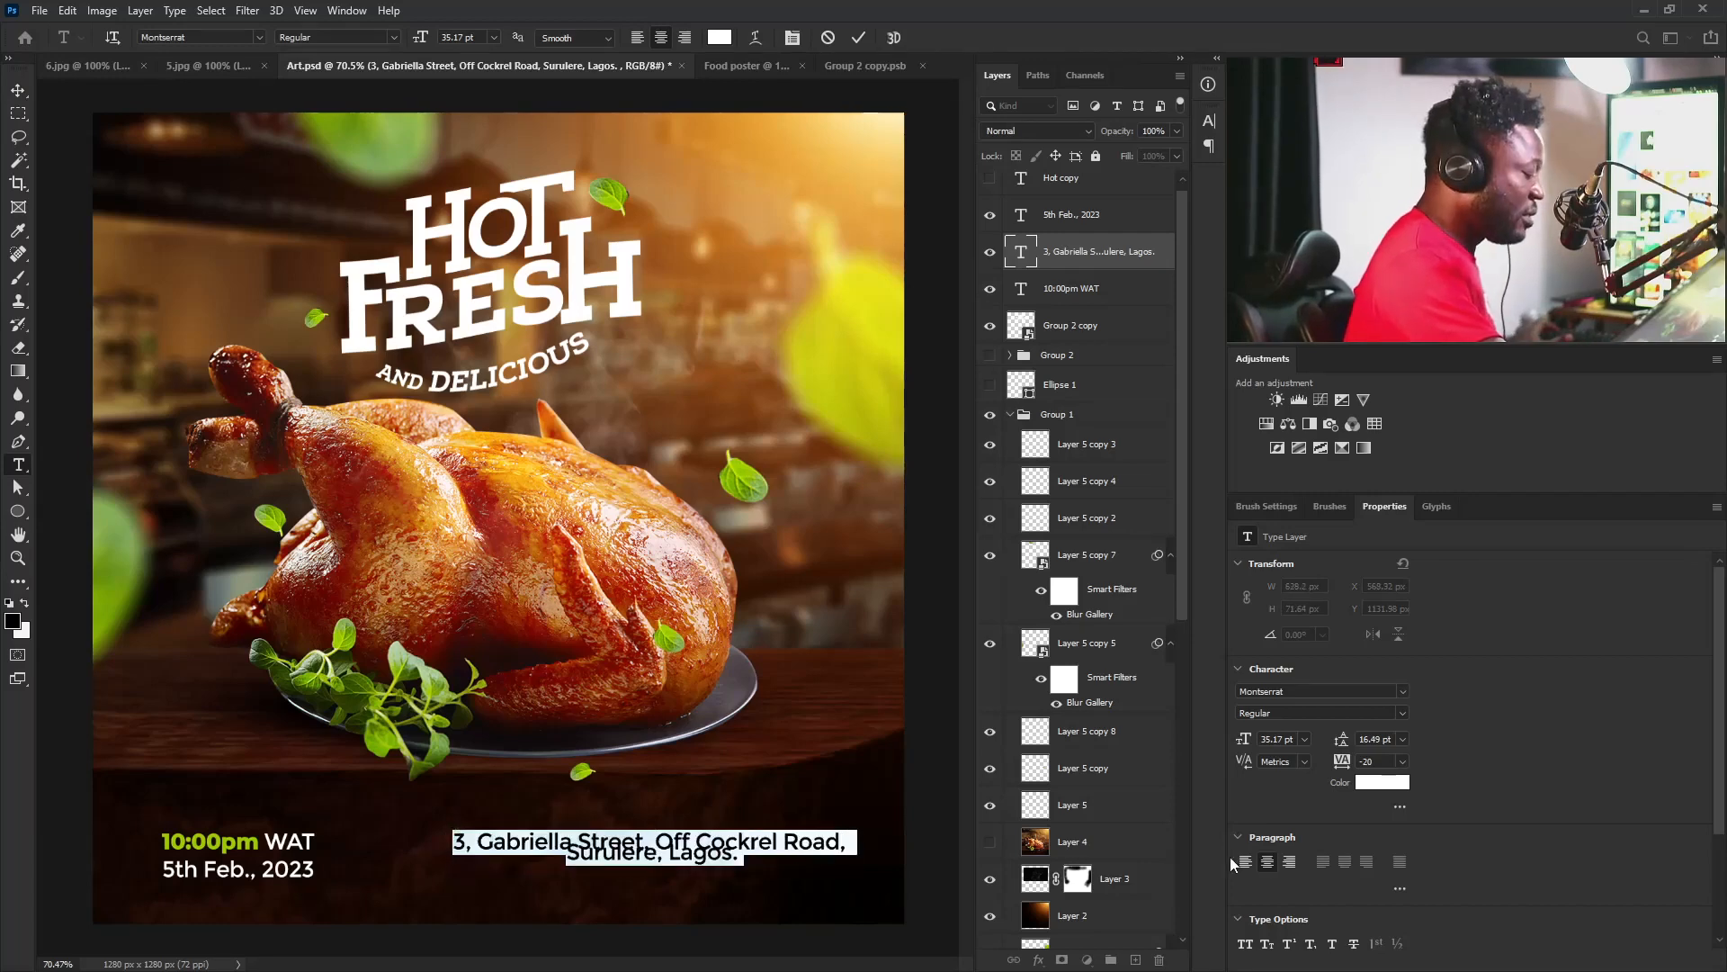
{"action": "left_click", "coordinate": [1246, 862]}
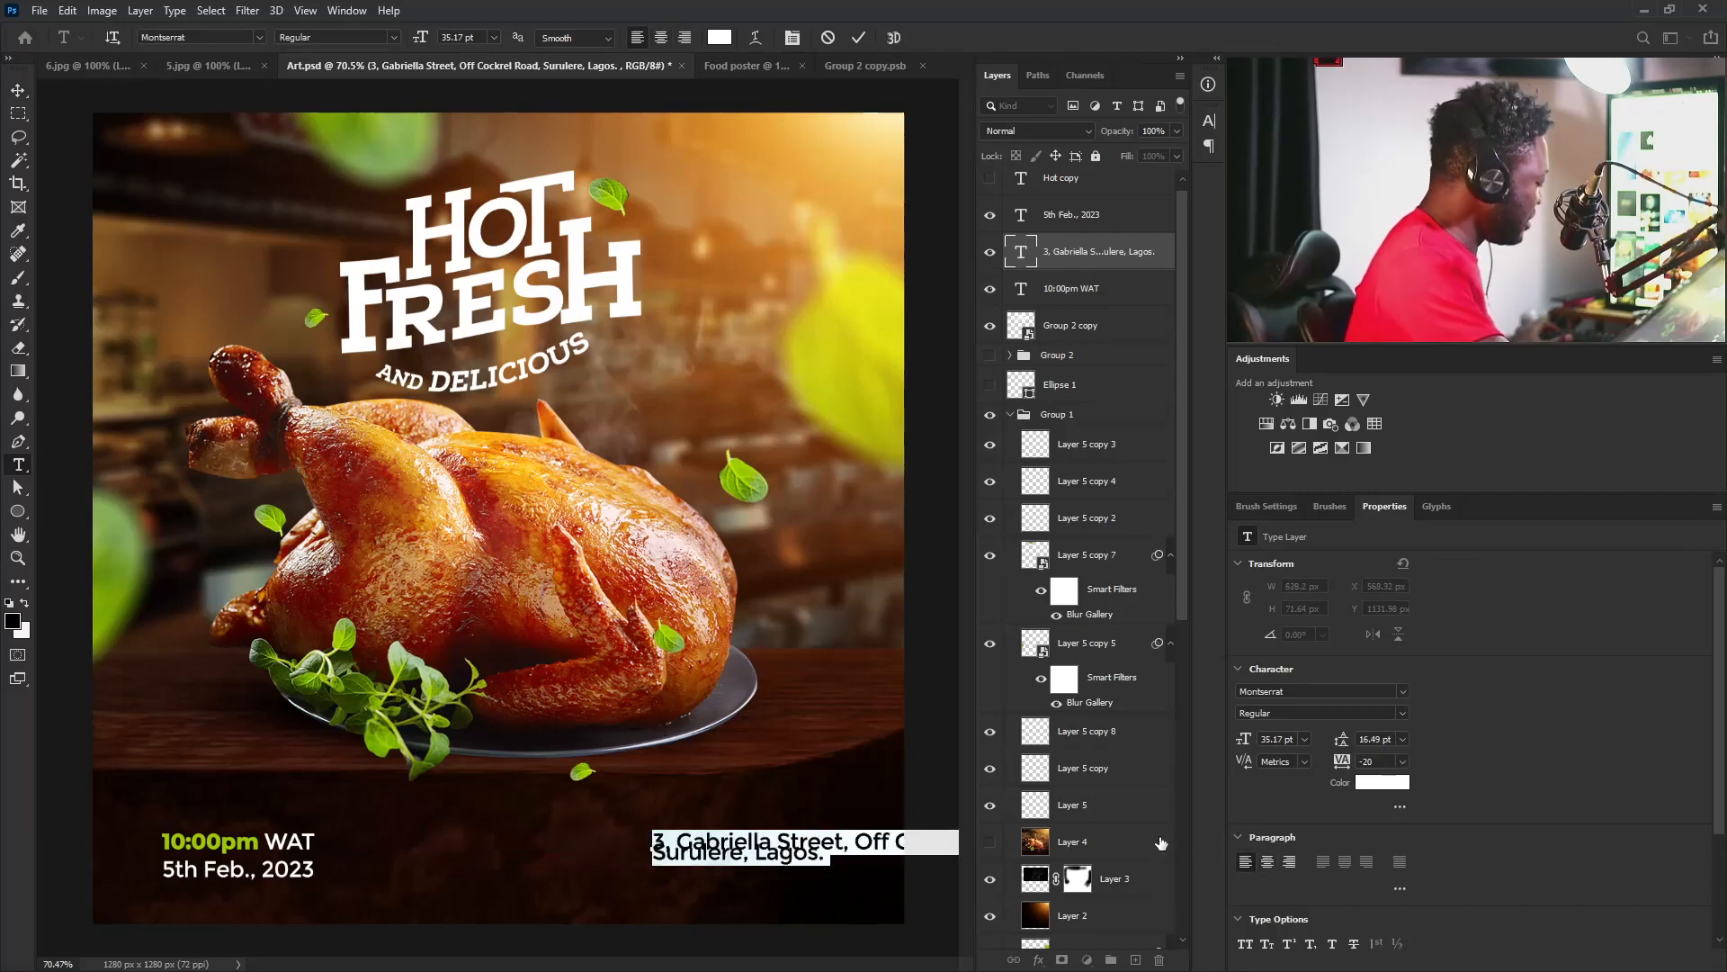
{"action": "left_click", "coordinate": [12, 98]}
{"action": "left_click_drag", "start_coordinate": [562, 796], "coordinate": [343, 786]}
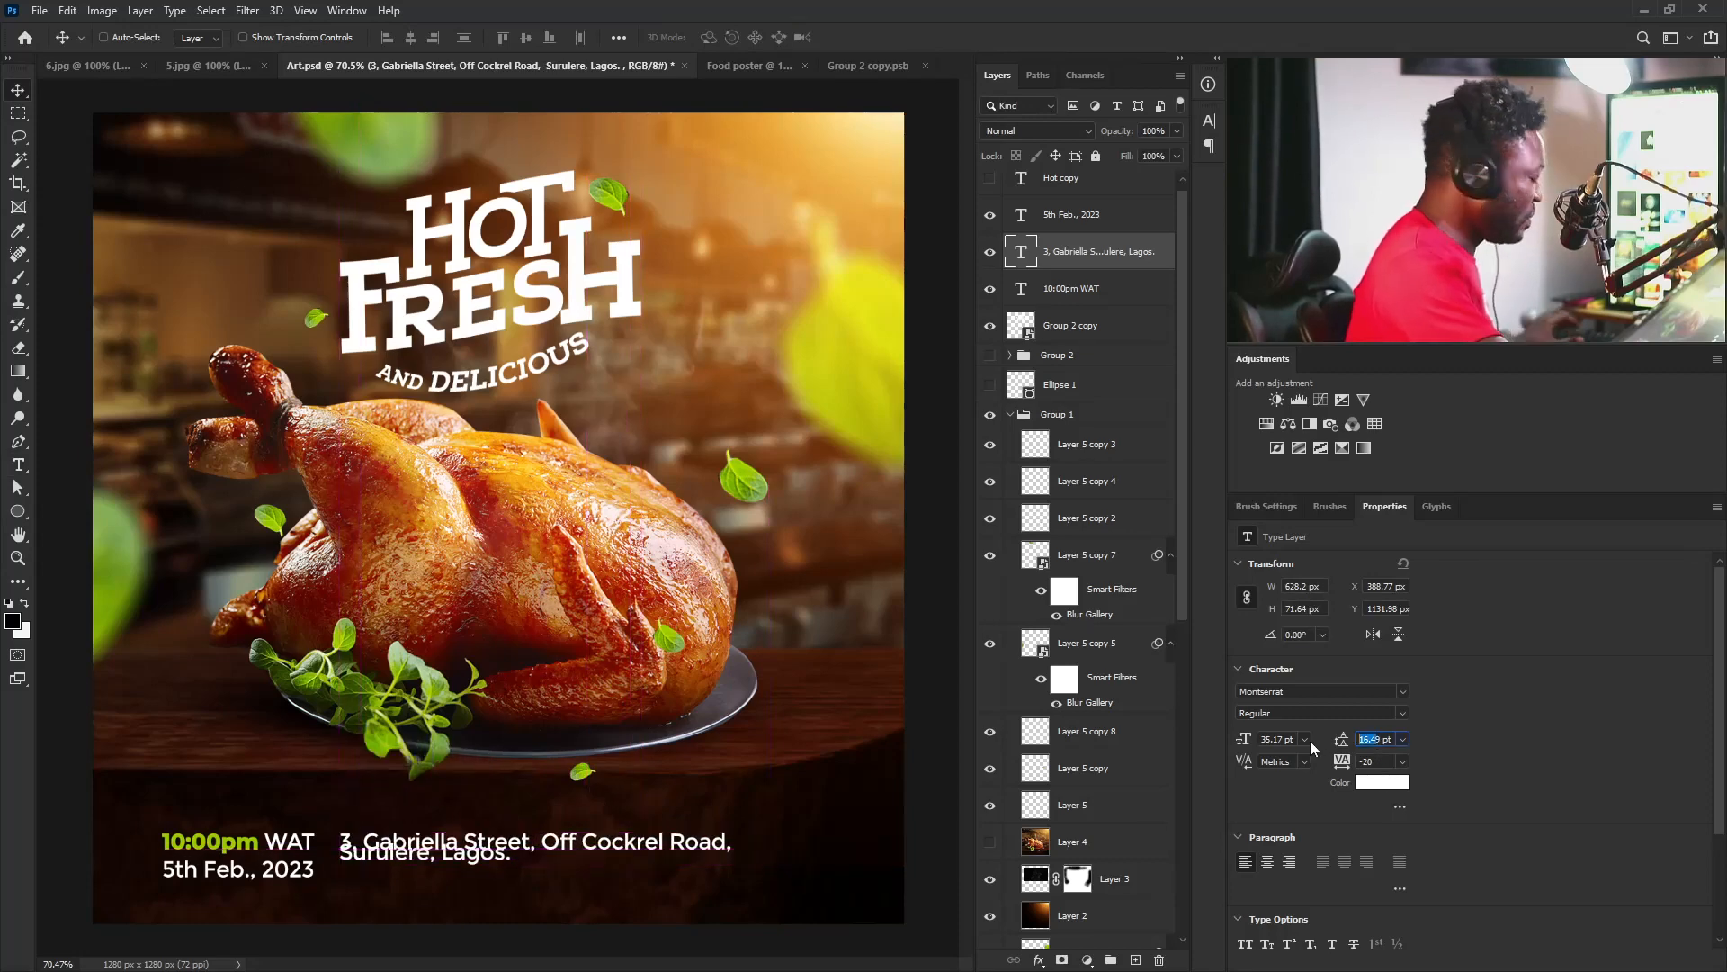
Reduce the address text to 24.28 pt with 33.14 pt leading.
{"action": "type", "text": "18"}
{"action": "key", "text": "Return"}
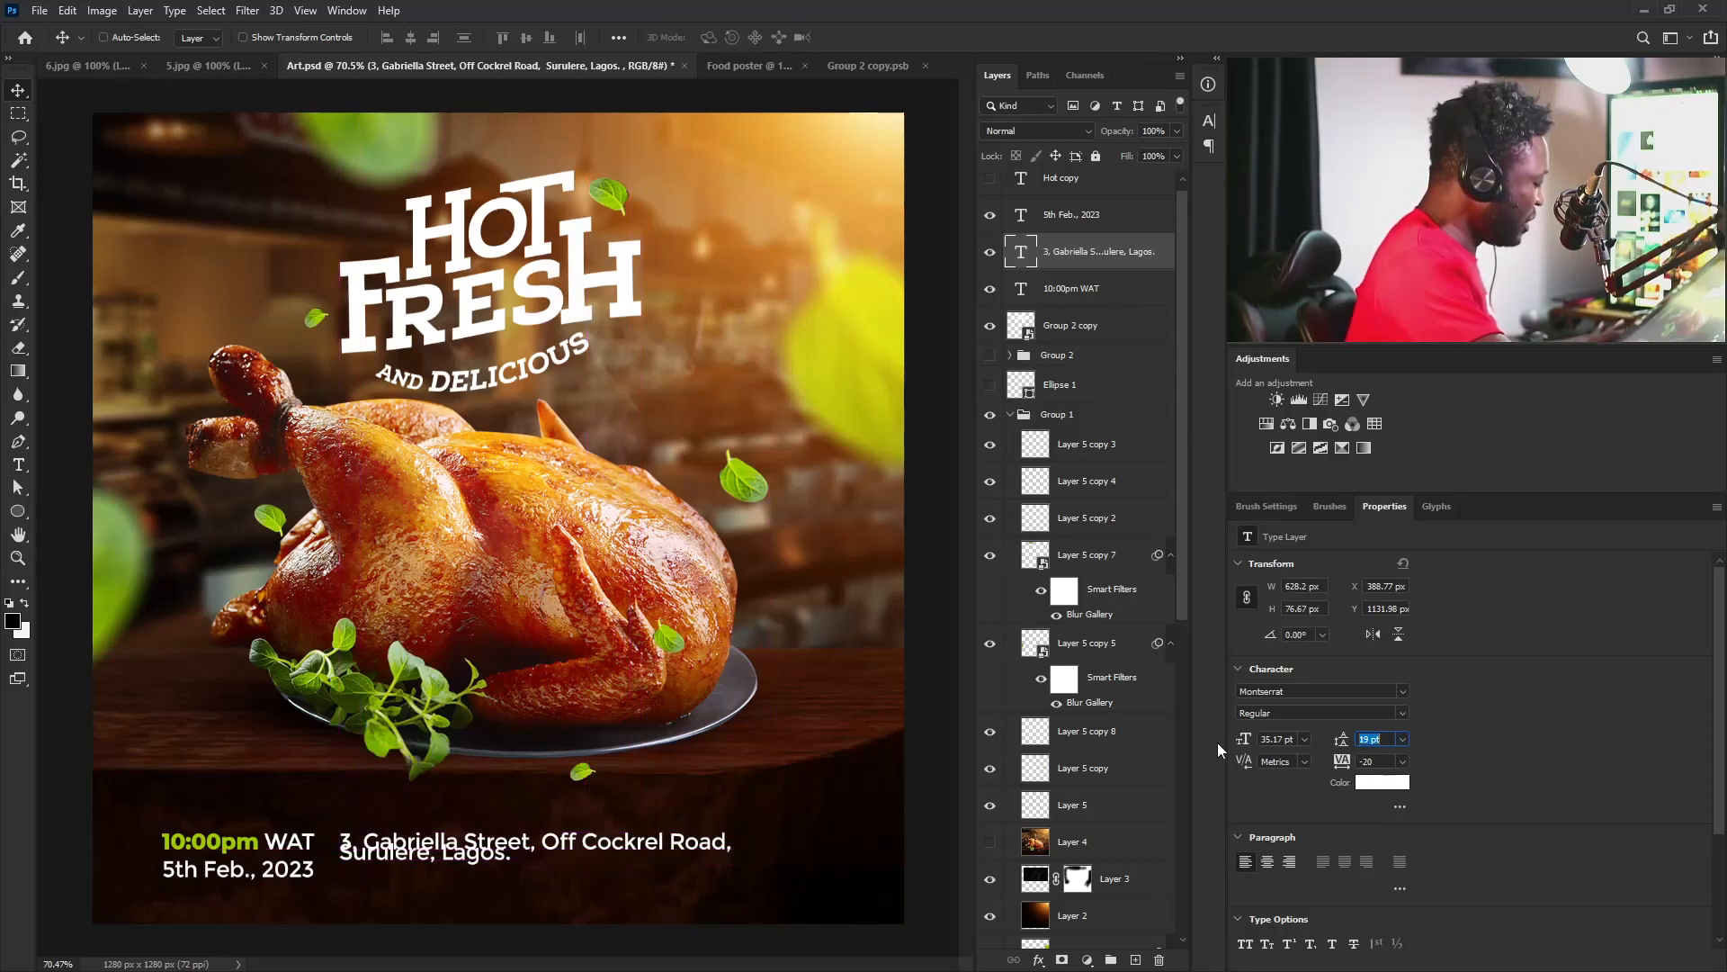
{"action": "key", "text": "Up"}
{"action": "key", "text": "Up"}
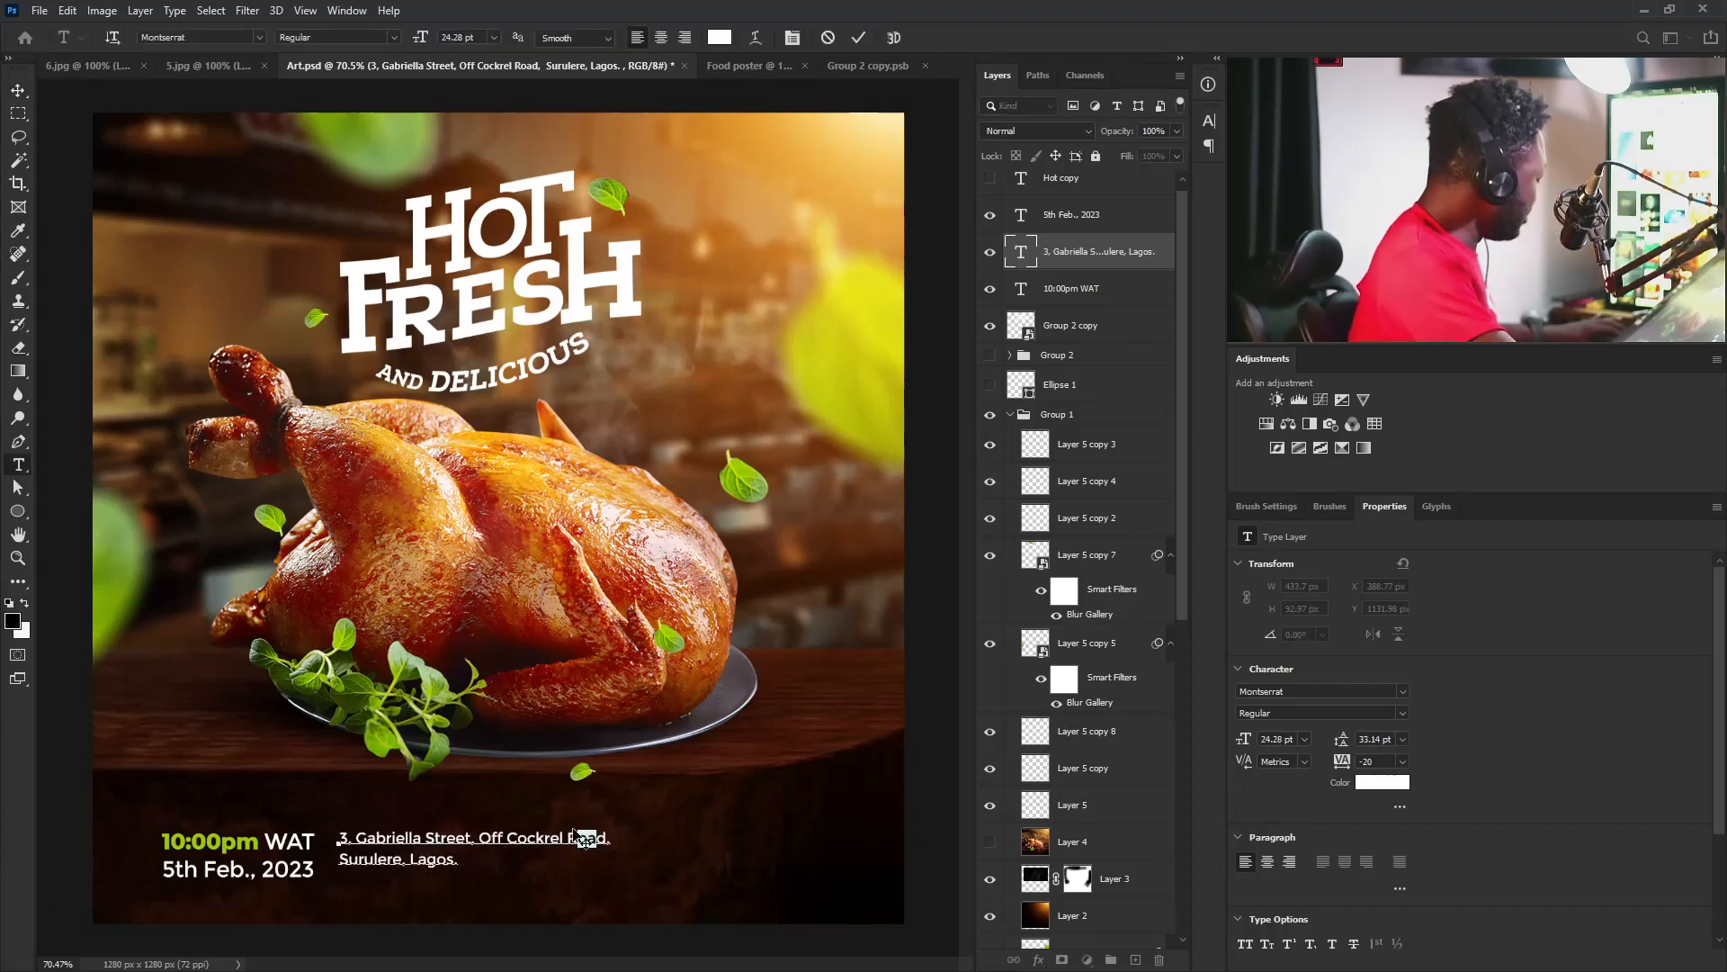
Abbreviate Road to Rd and Street to Str in the venue address.
{"action": "type", "text": "Rd."}
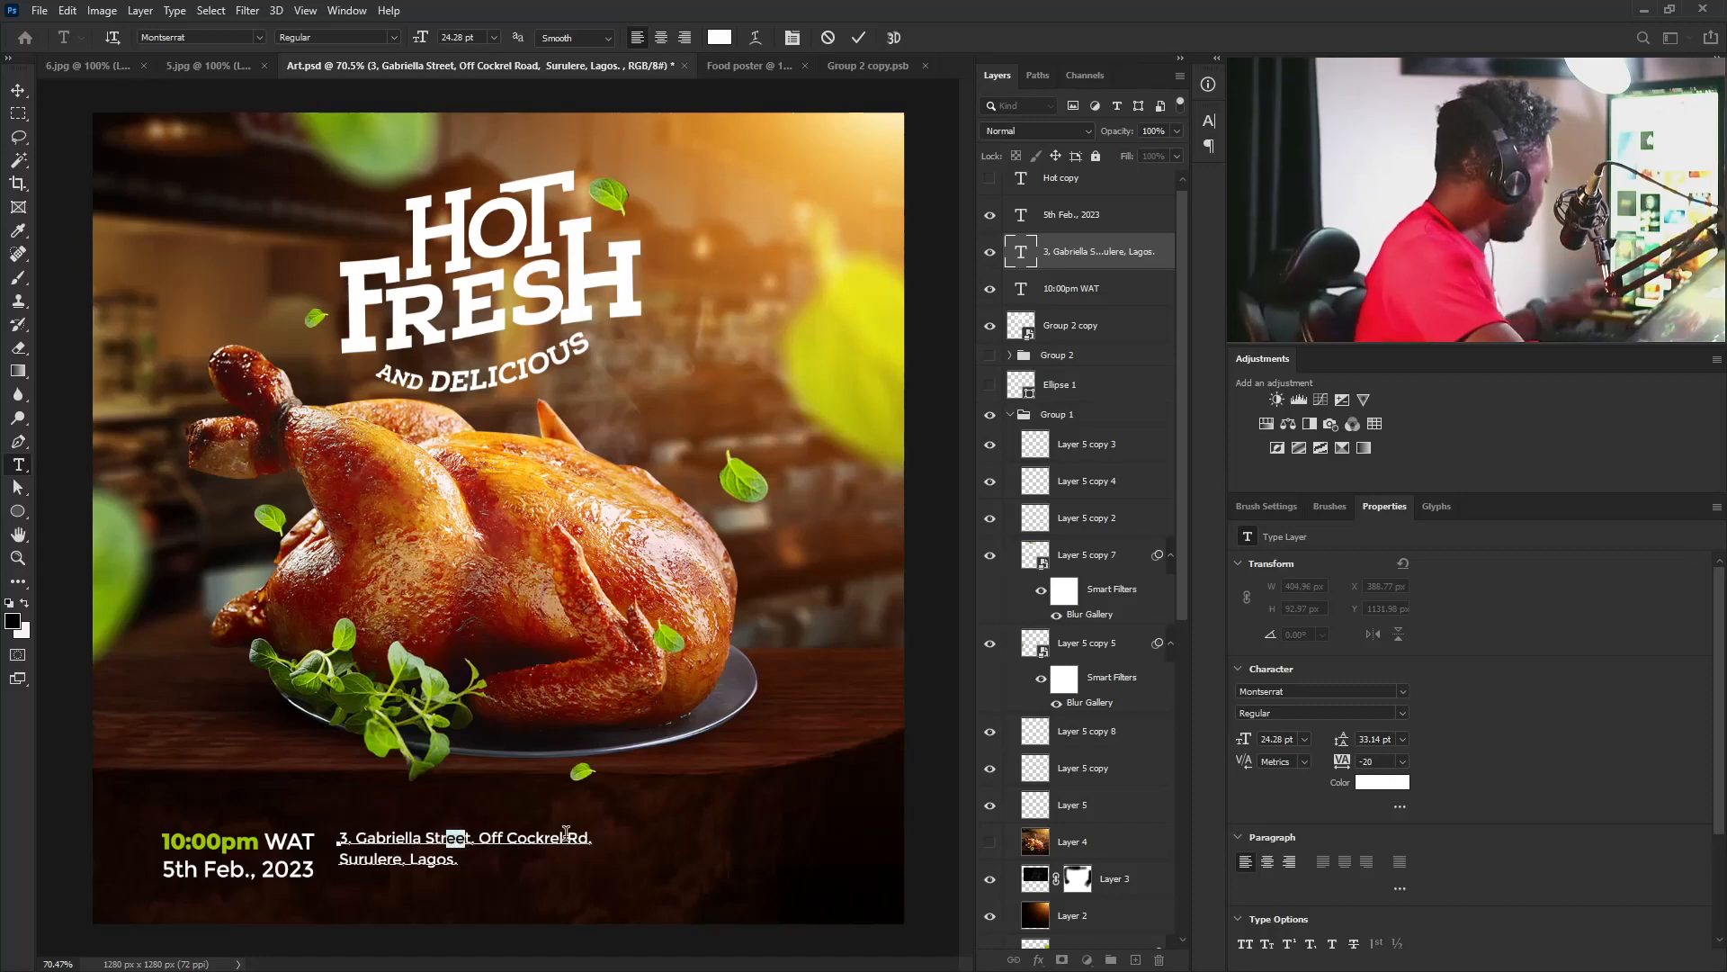
{"action": "key", "text": "BackSpace"}
{"action": "key", "text": "Delete"}
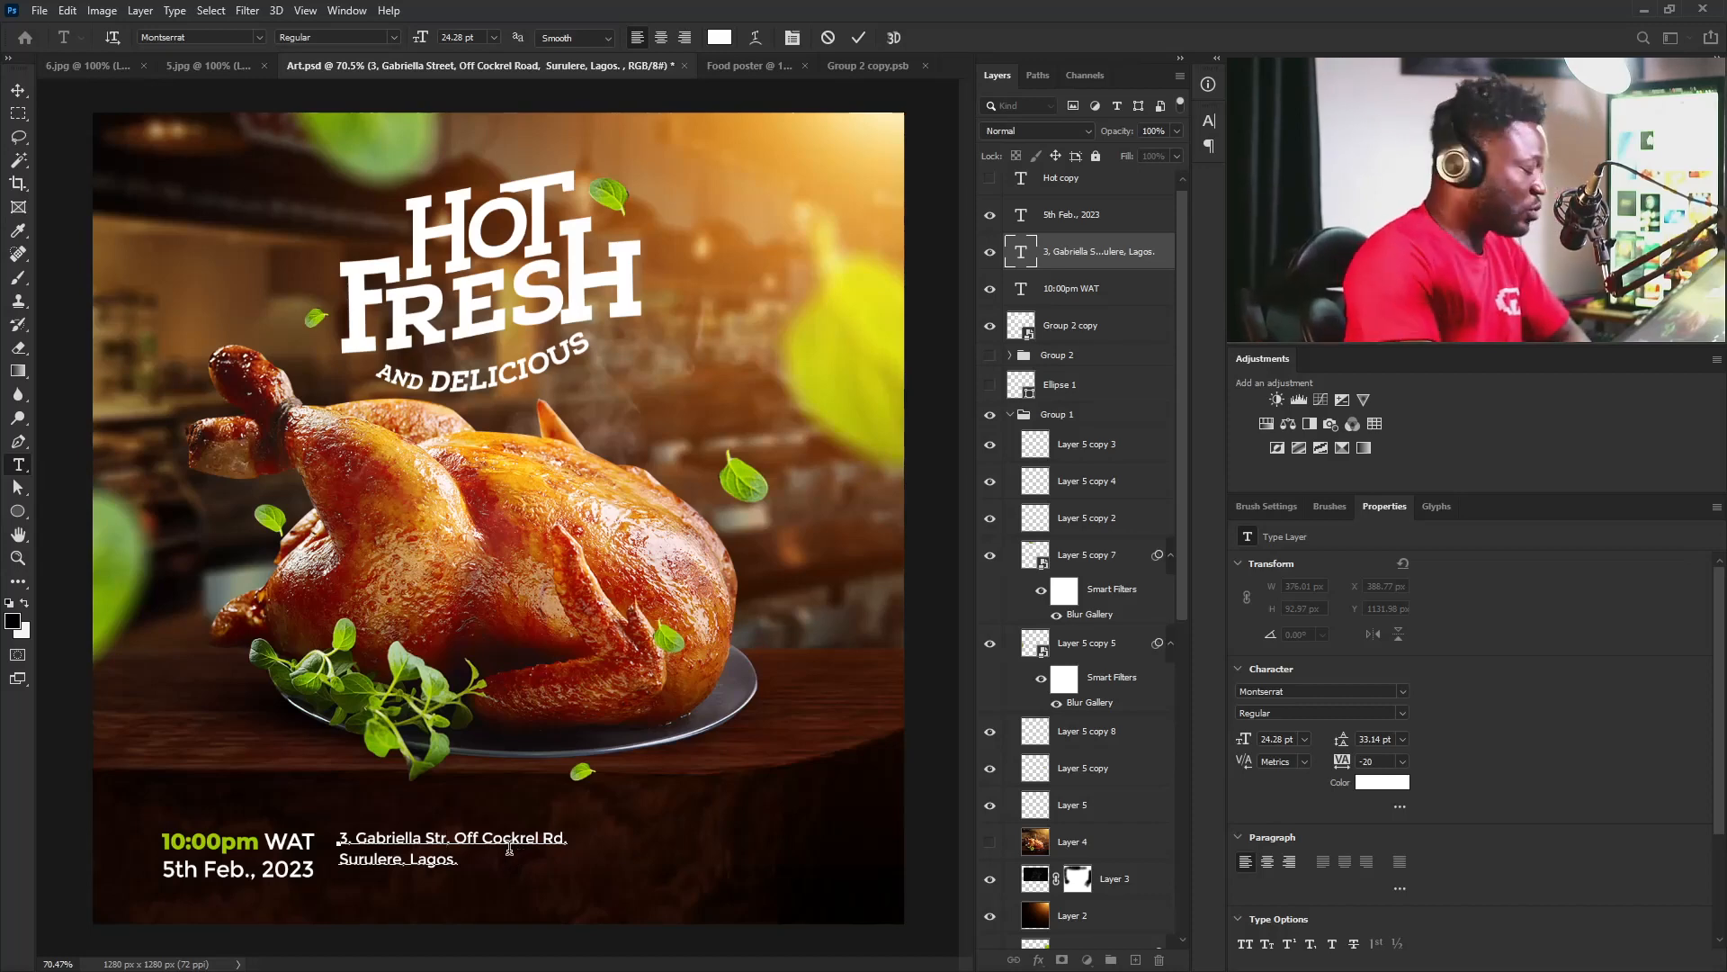
{"action": "left_click", "coordinate": [449, 838]}
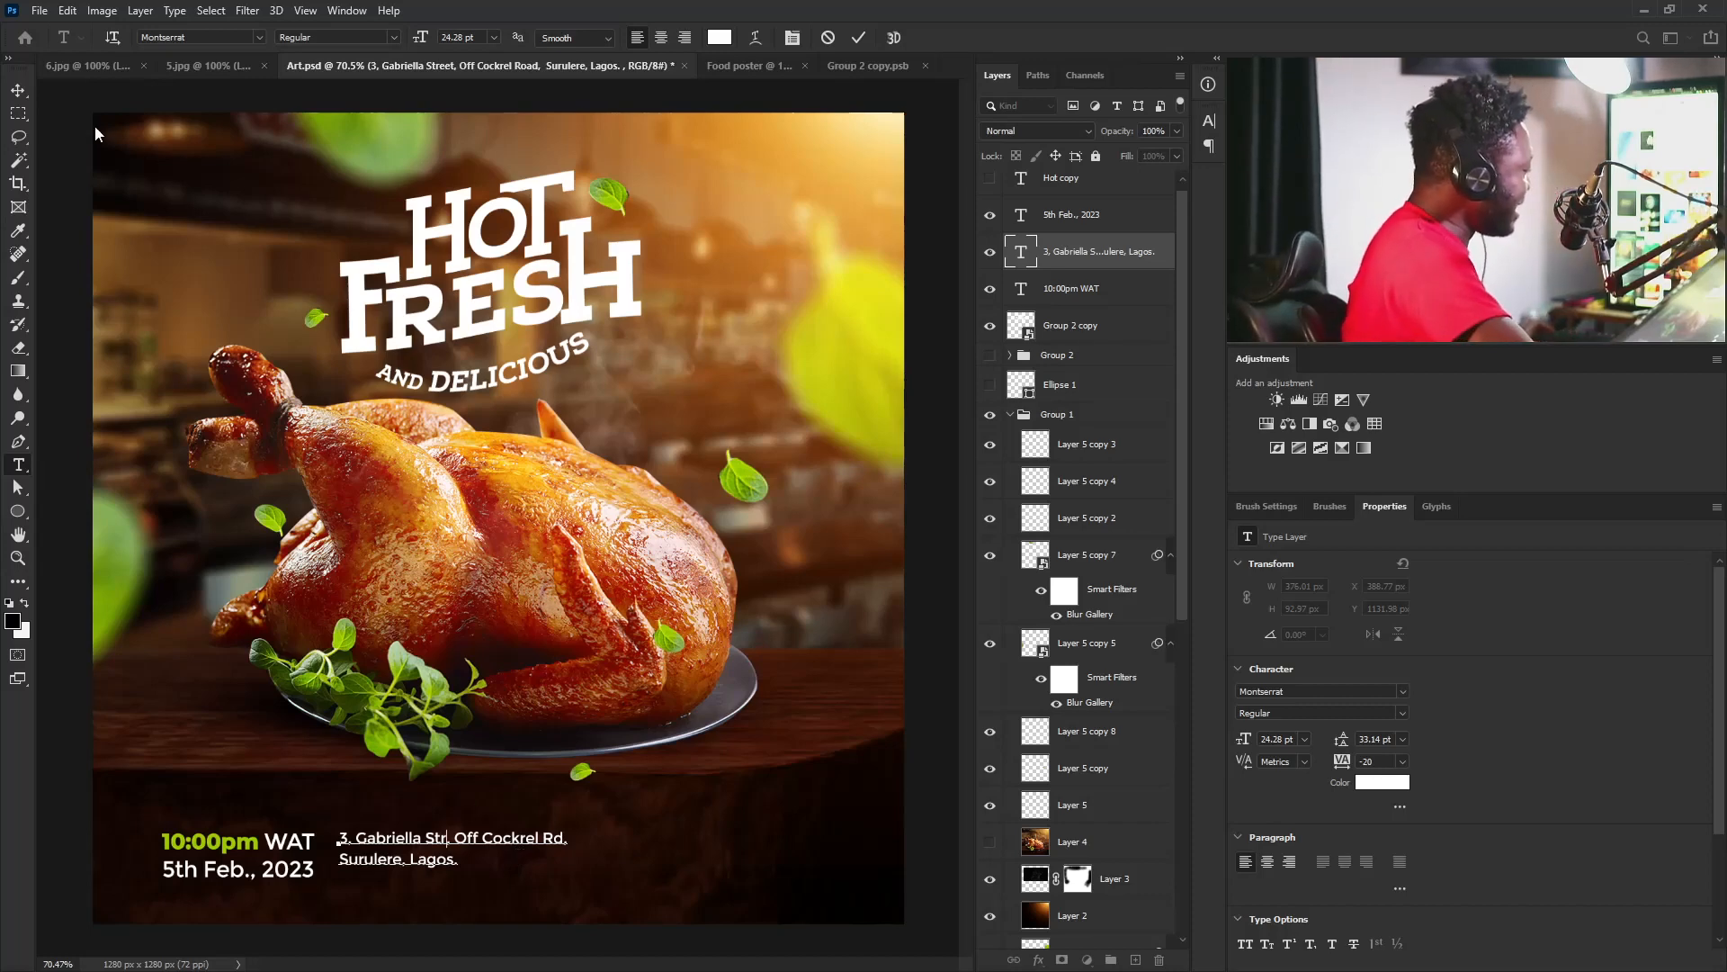
{"action": "left_click", "coordinate": [17, 90]}
Move the address slightly down to center it beside the time and date, and insert "The Chicken Place:" before it.
{"action": "left_click_drag", "start_coordinate": [425, 860], "coordinate": [348, 852]}
{"action": "double_click", "coordinate": [345, 845]}
{"action": "left_click", "coordinate": [344, 846]}
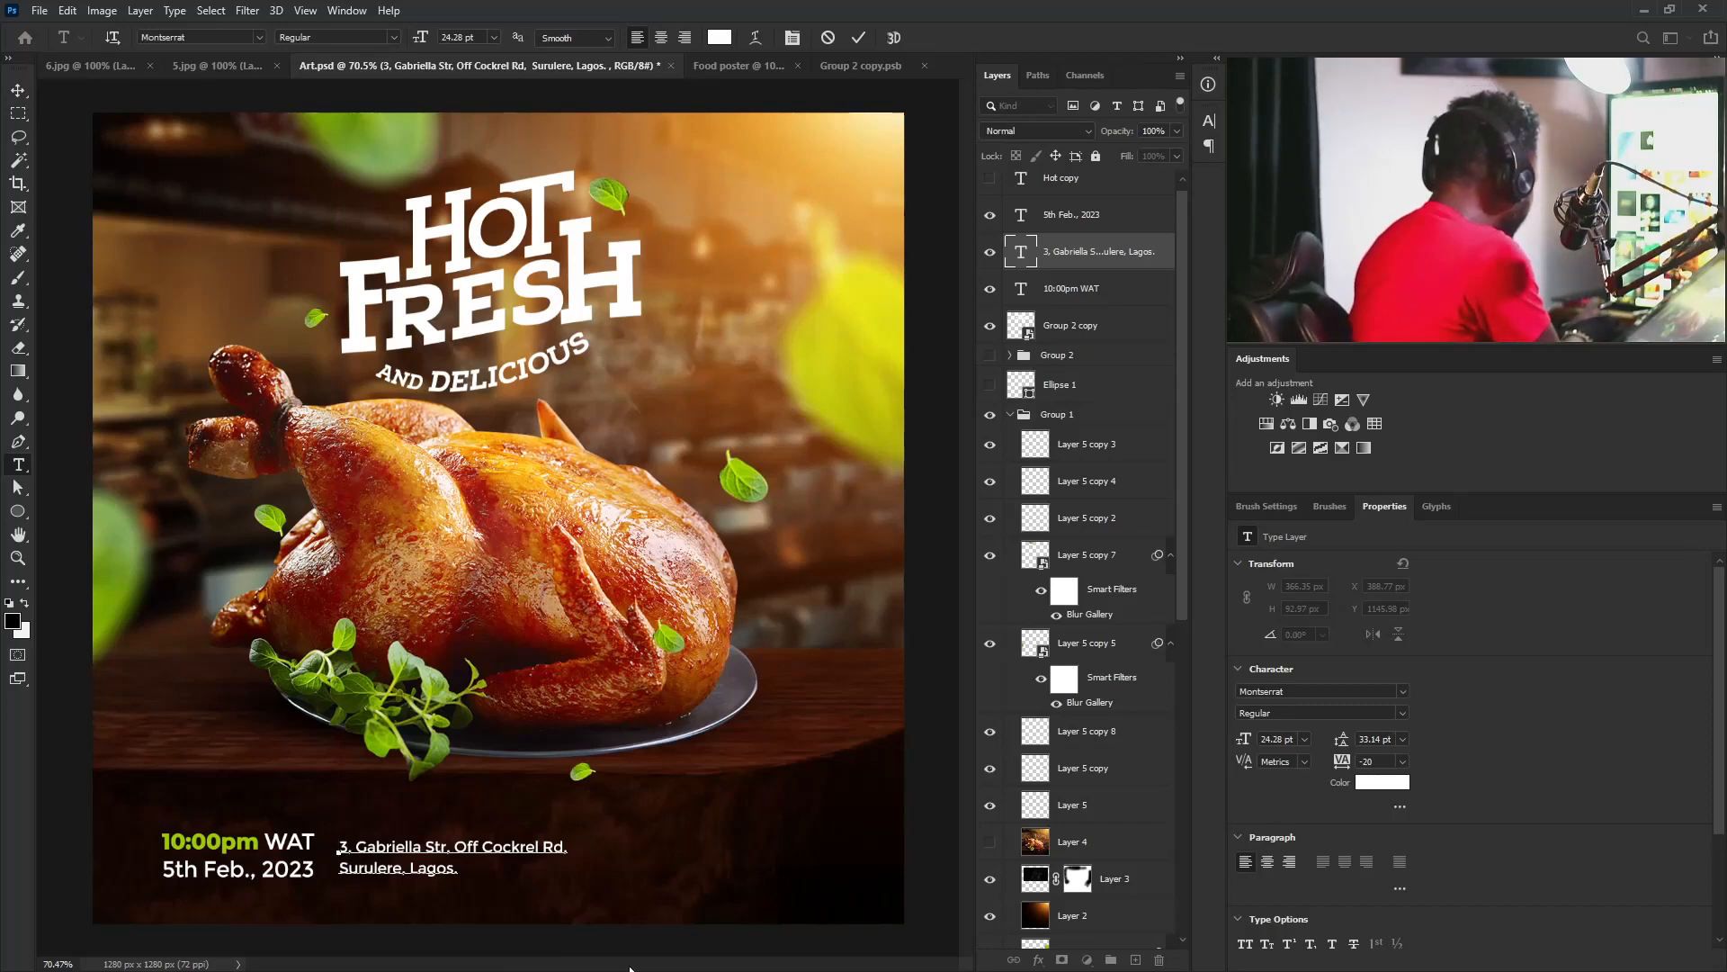
{"action": "type", "text": "The "}
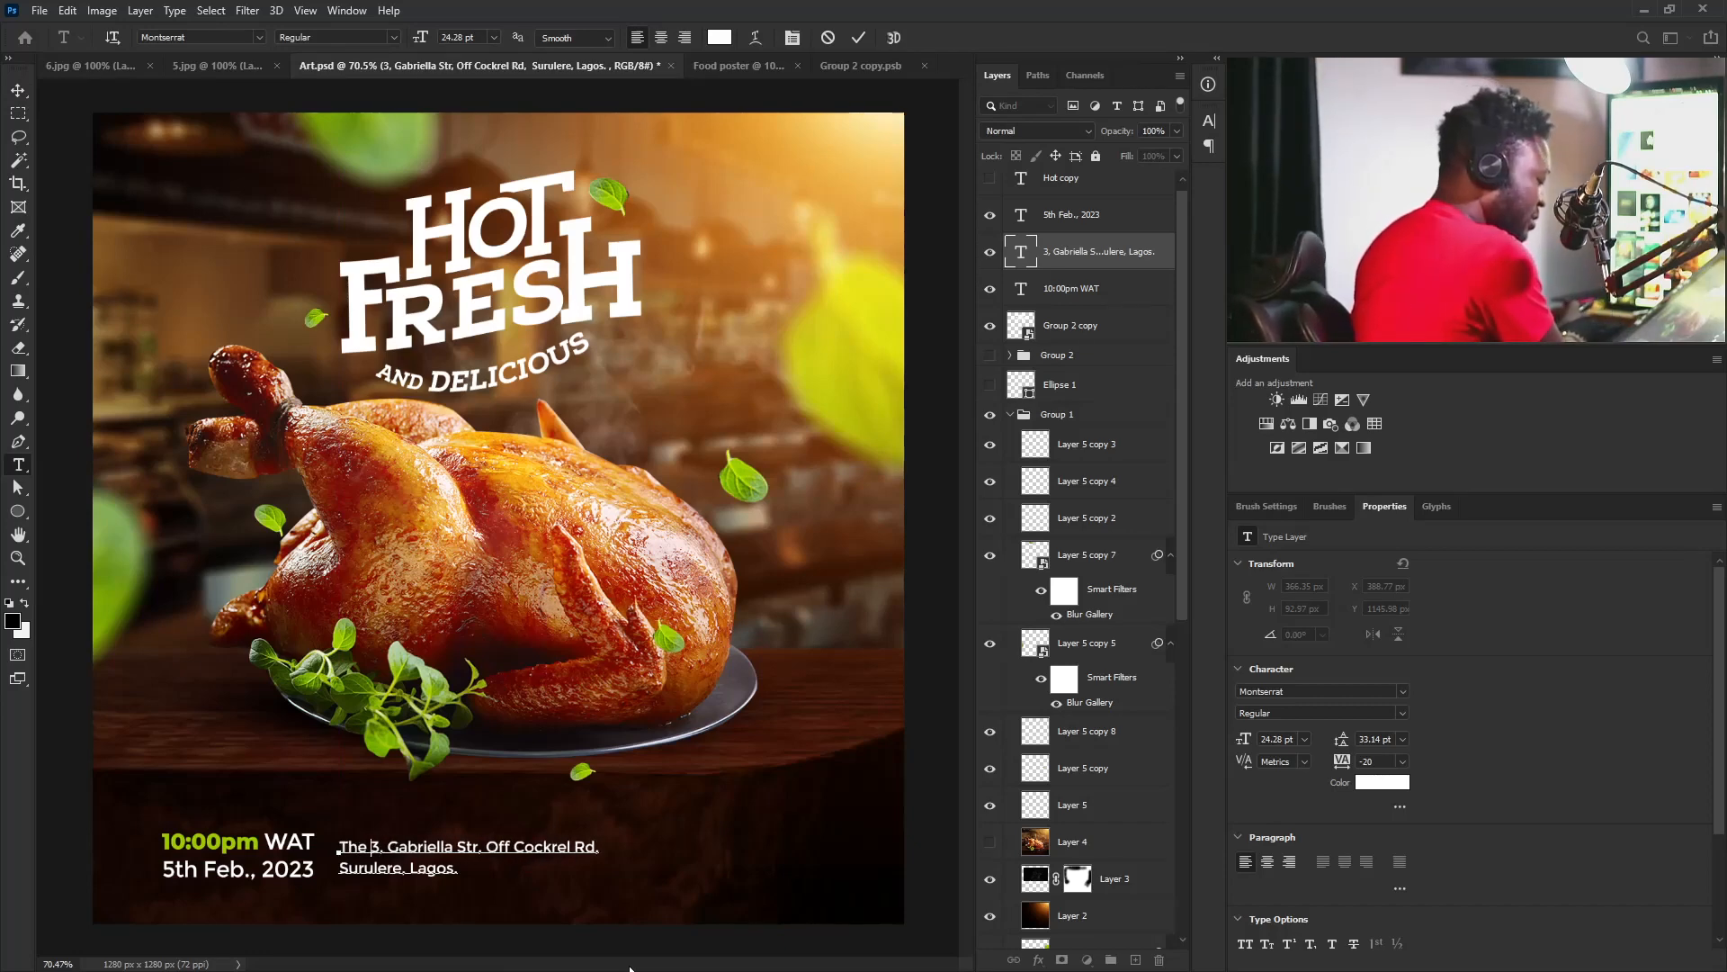
{"action": "type", "text": "Chick"}
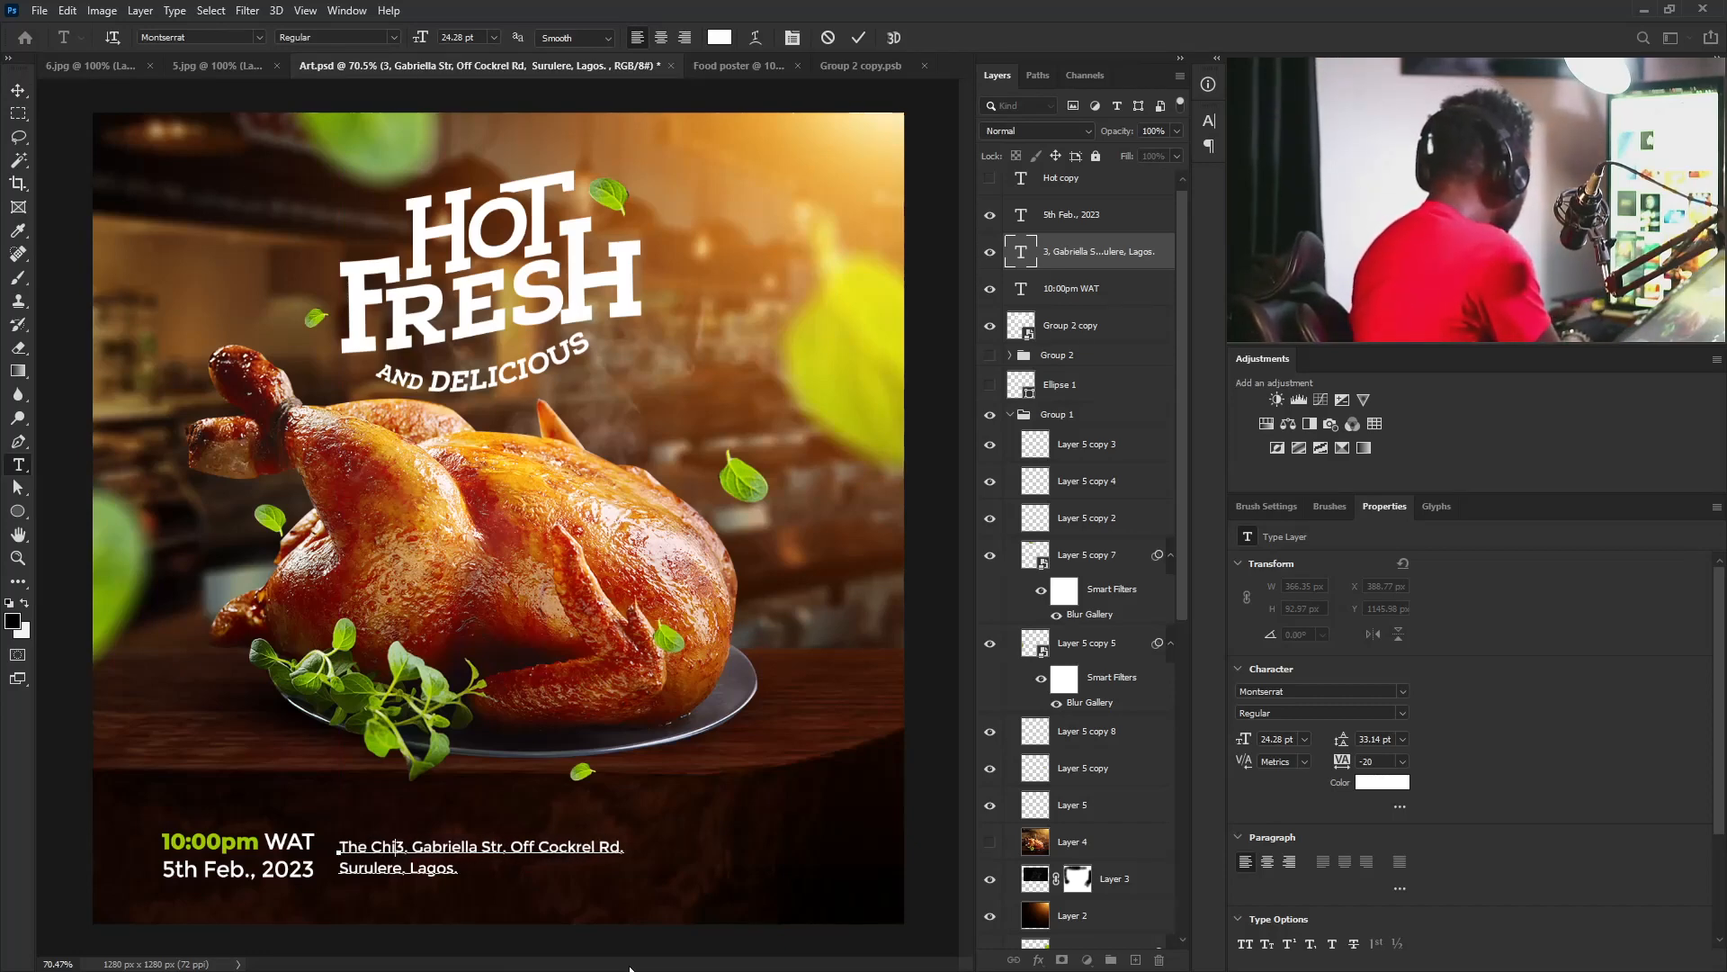
{"action": "type", "text": "en "}
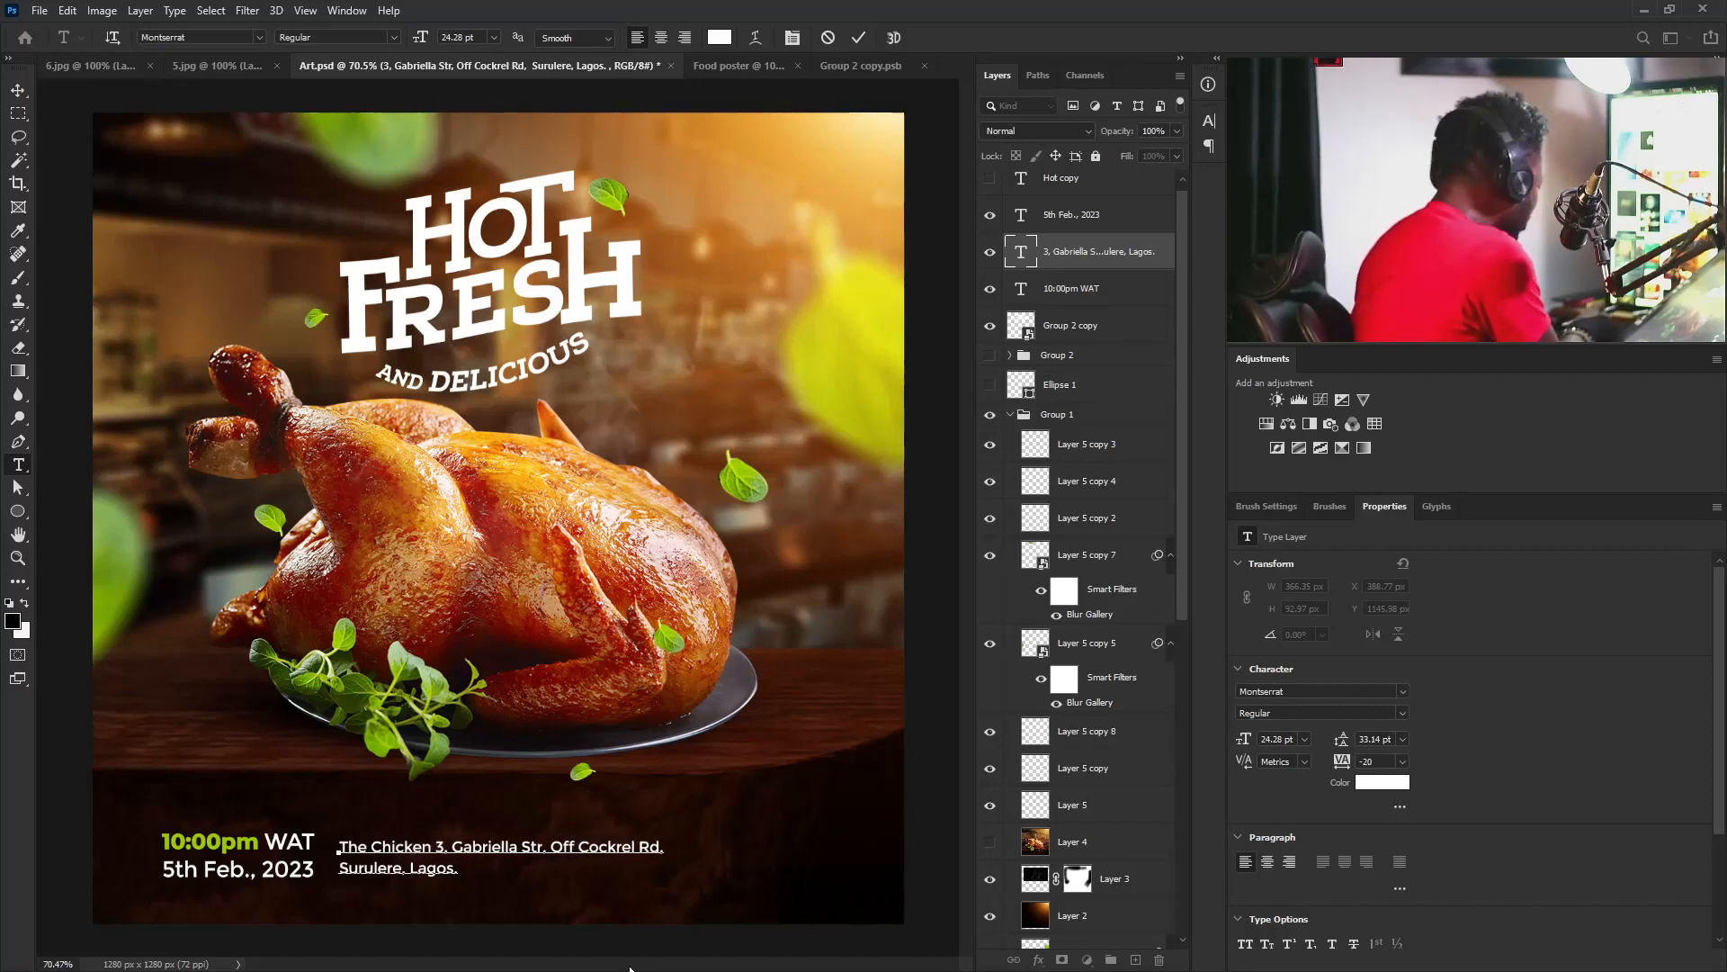
{"action": "type", "text": "Place"}
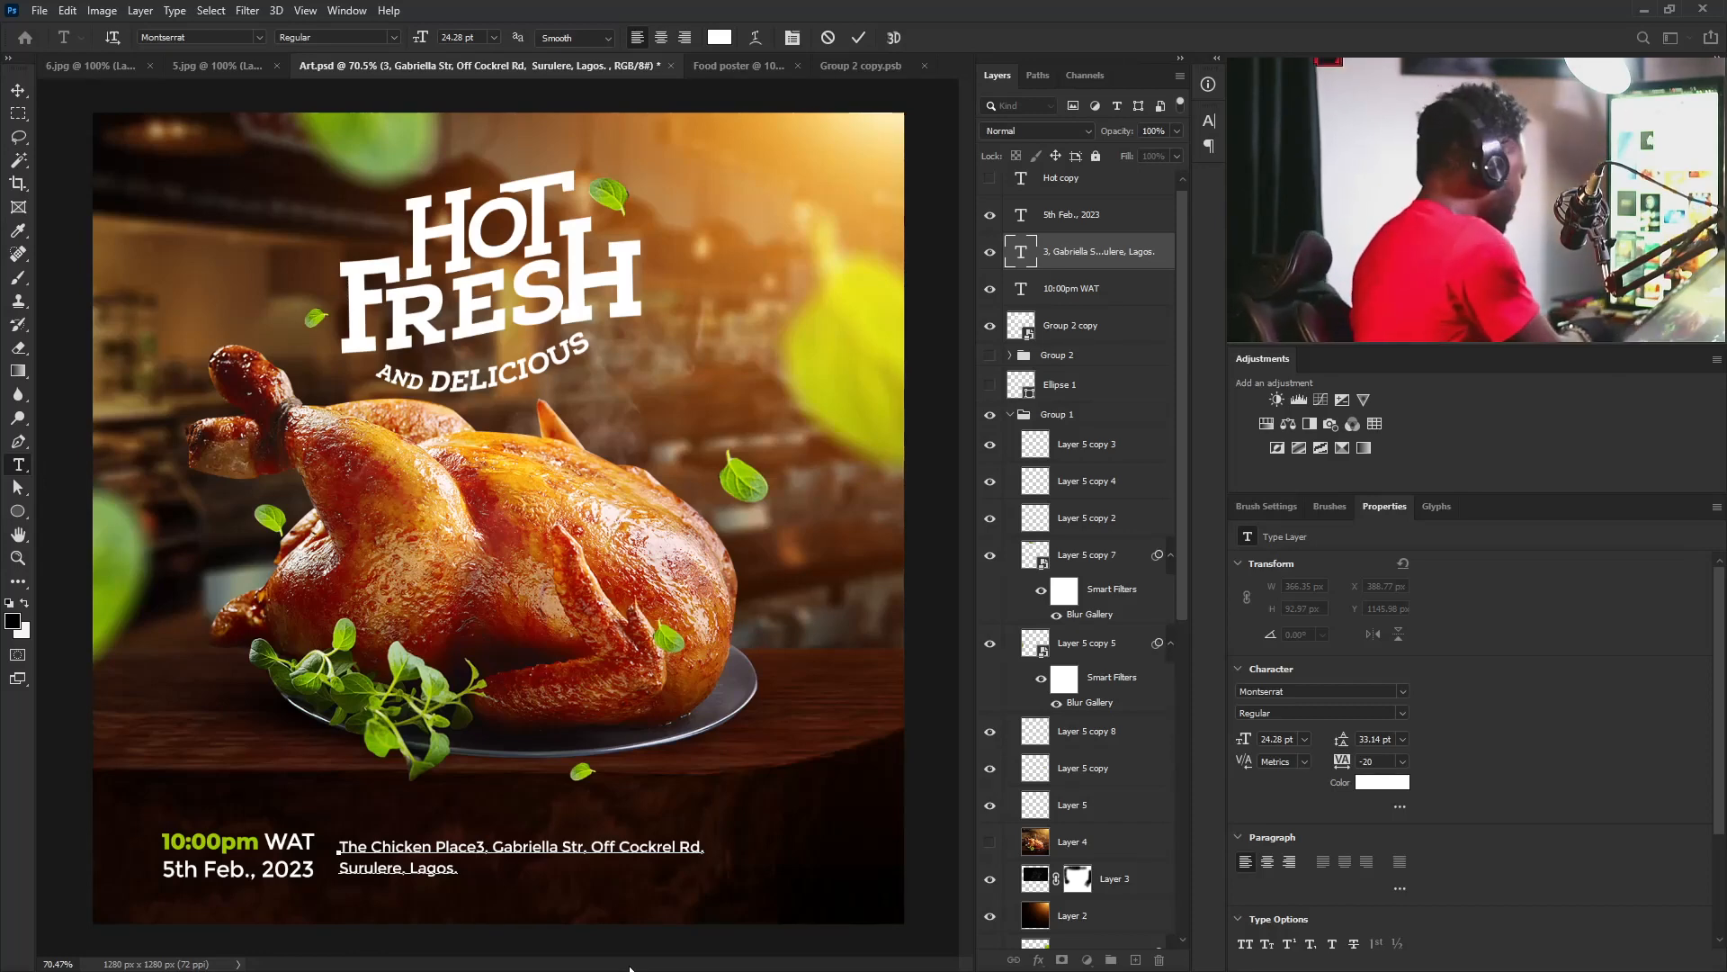
{"action": "type", "text": ":"}
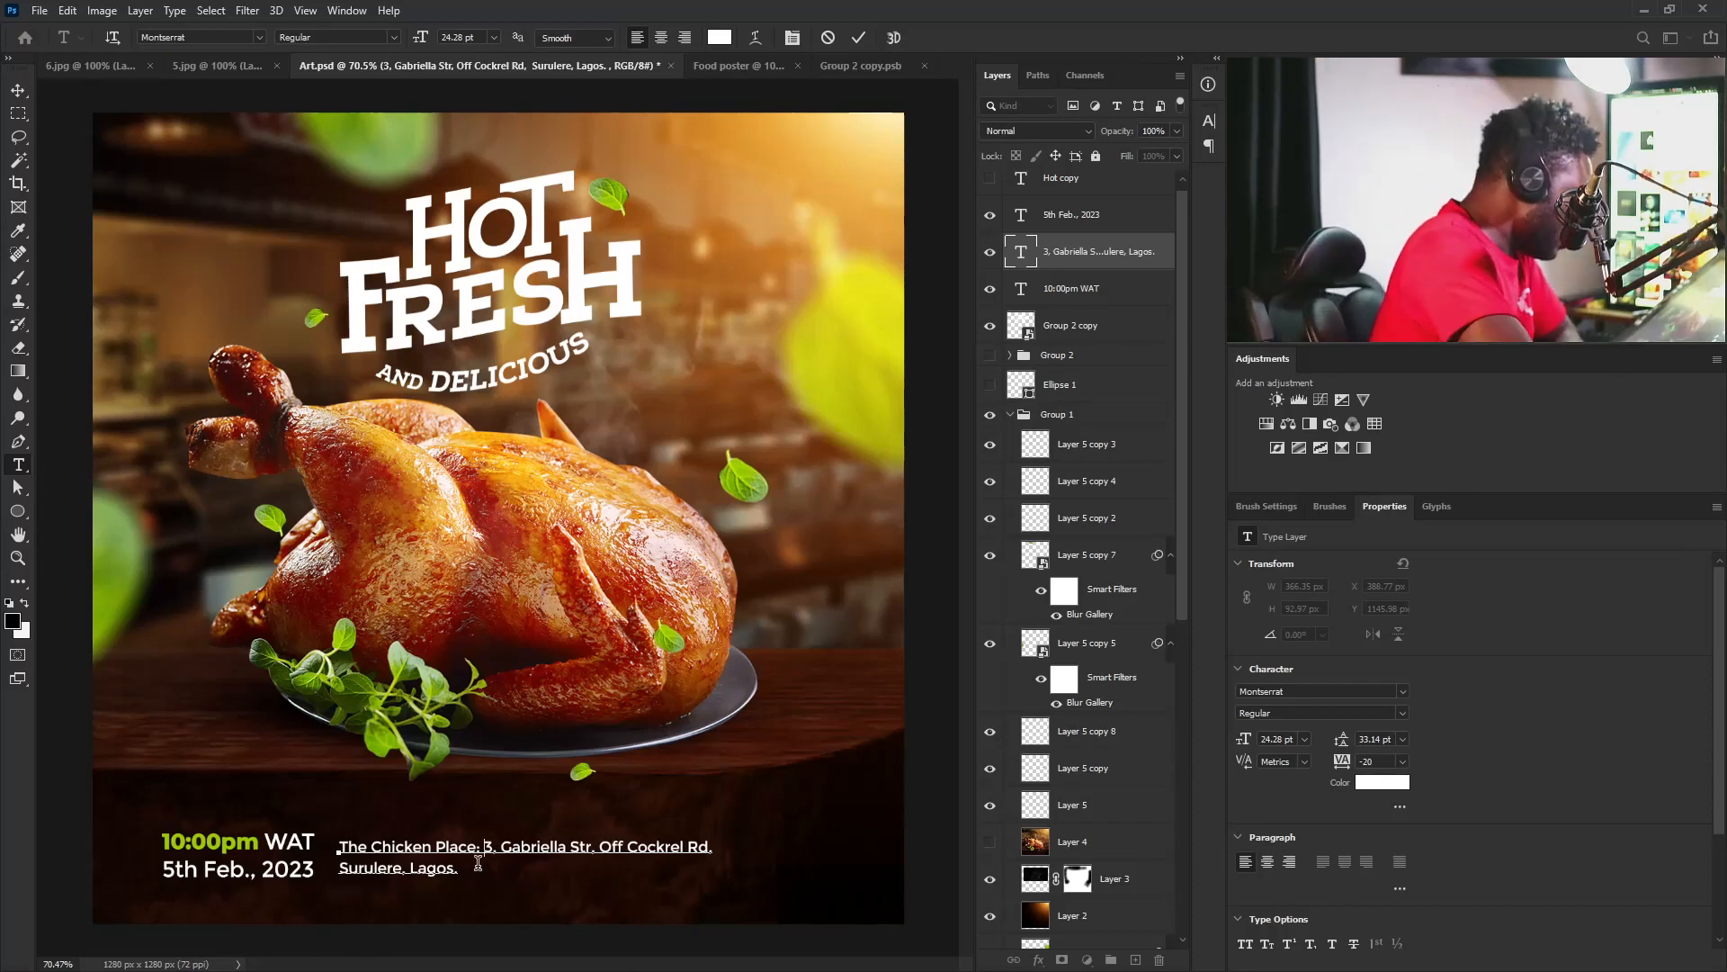
{"action": "key", "text": "ctrl+shift+Left"}
{"action": "key", "text": "ctrl+shift+Left"}
{"action": "key", "text": "ctrl+shift+Left"}
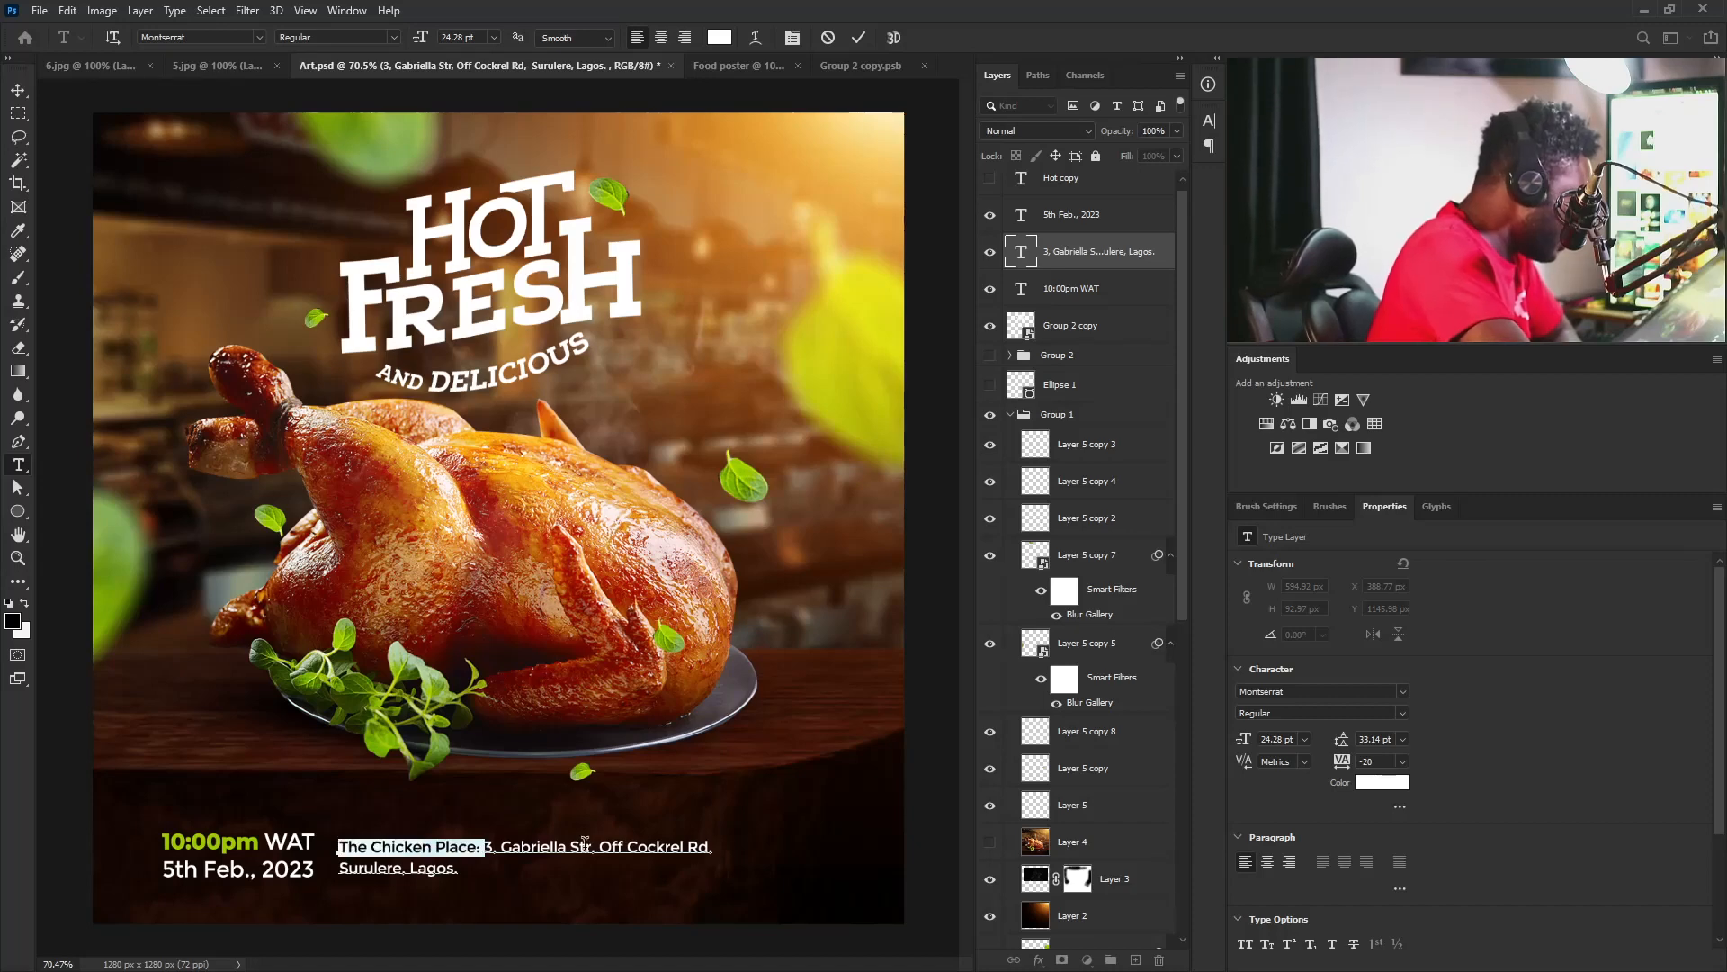
{"action": "key", "text": "ctrl+Return"}
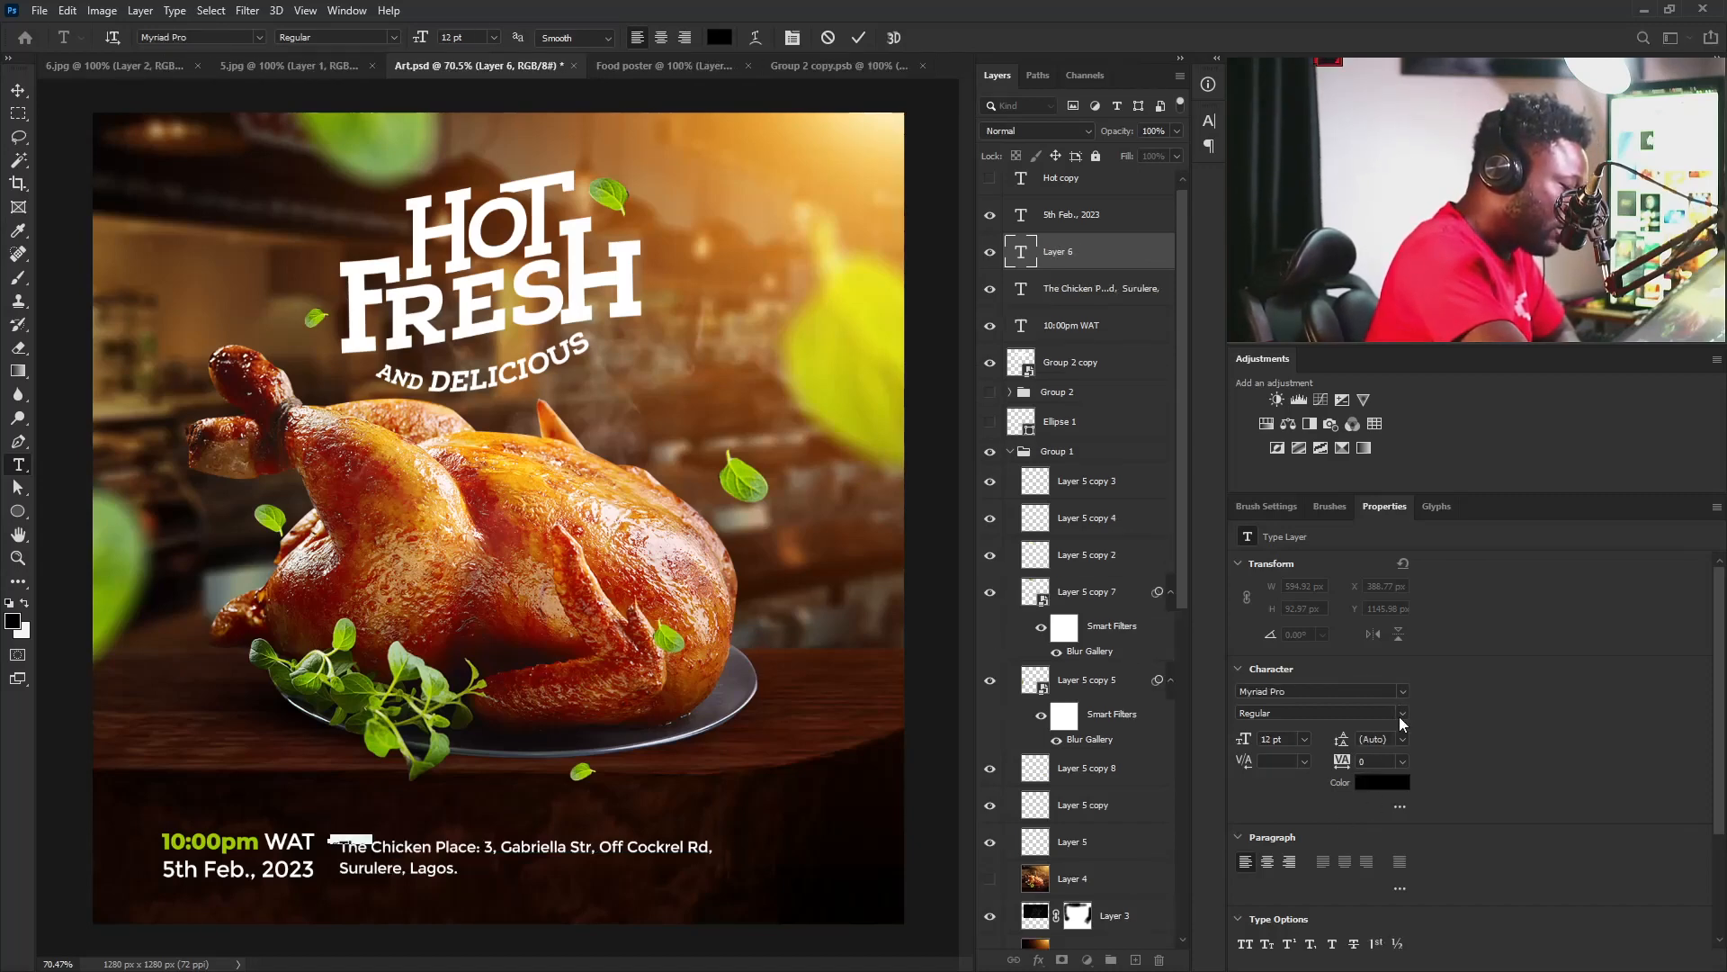
{"action": "left_click", "coordinate": [1116, 216]}
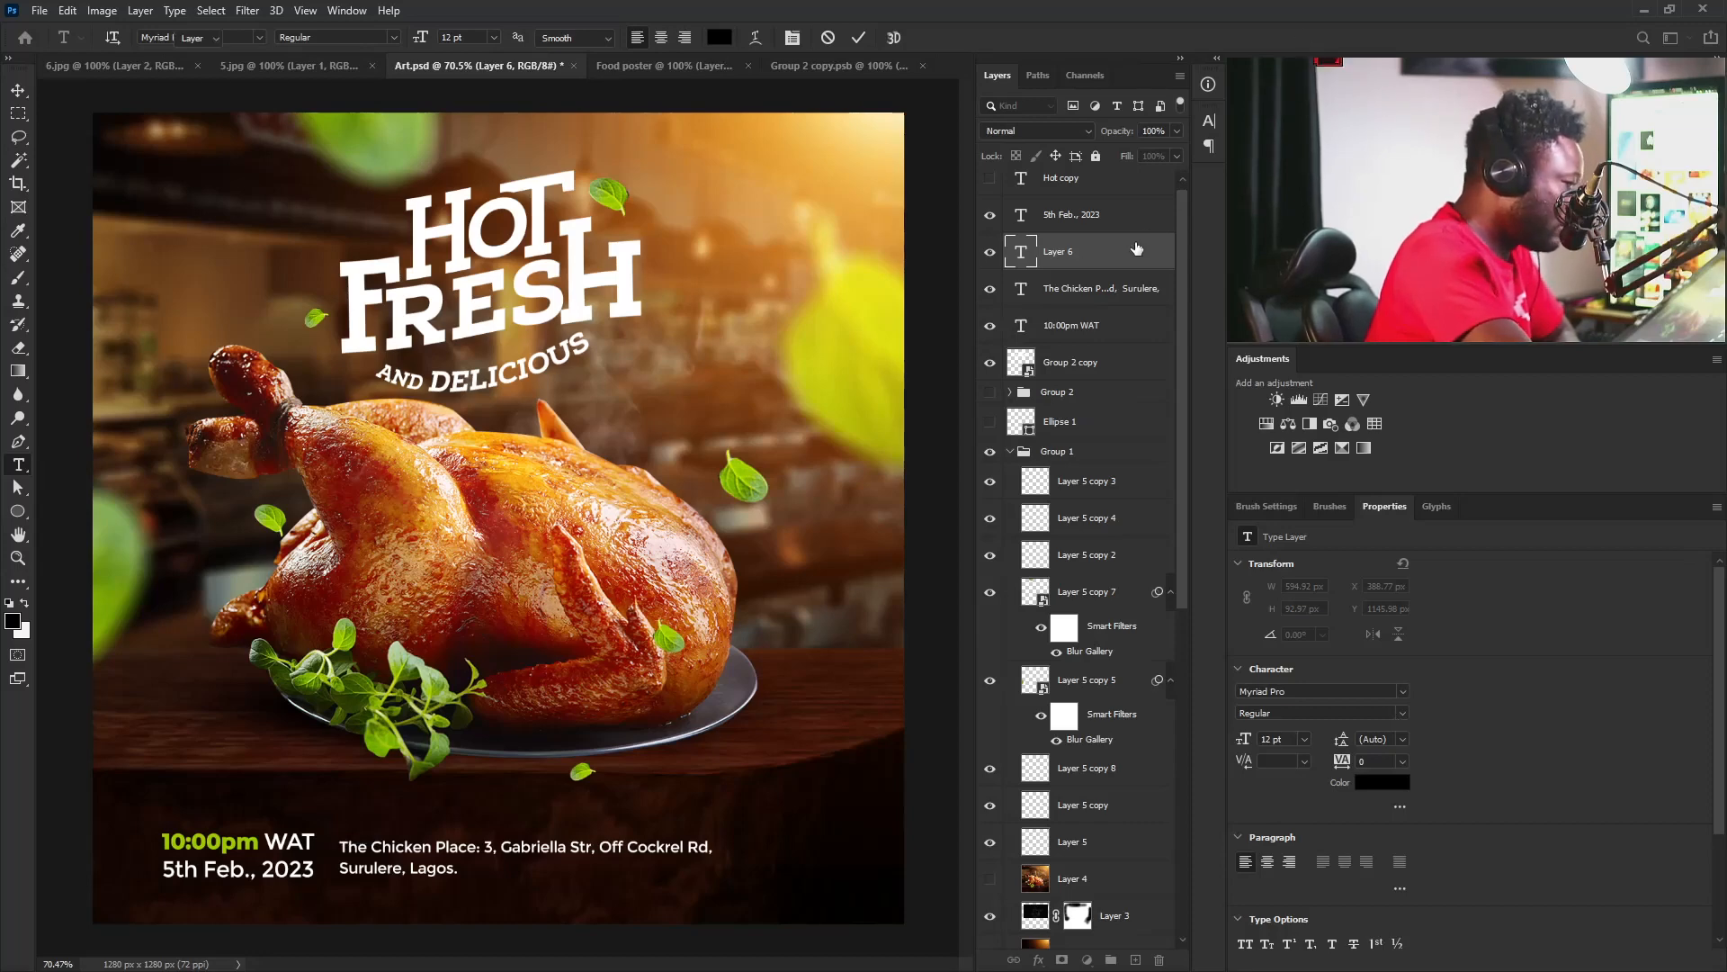
{"action": "left_click", "coordinate": [1112, 259]}
{"action": "key", "text": "v"}
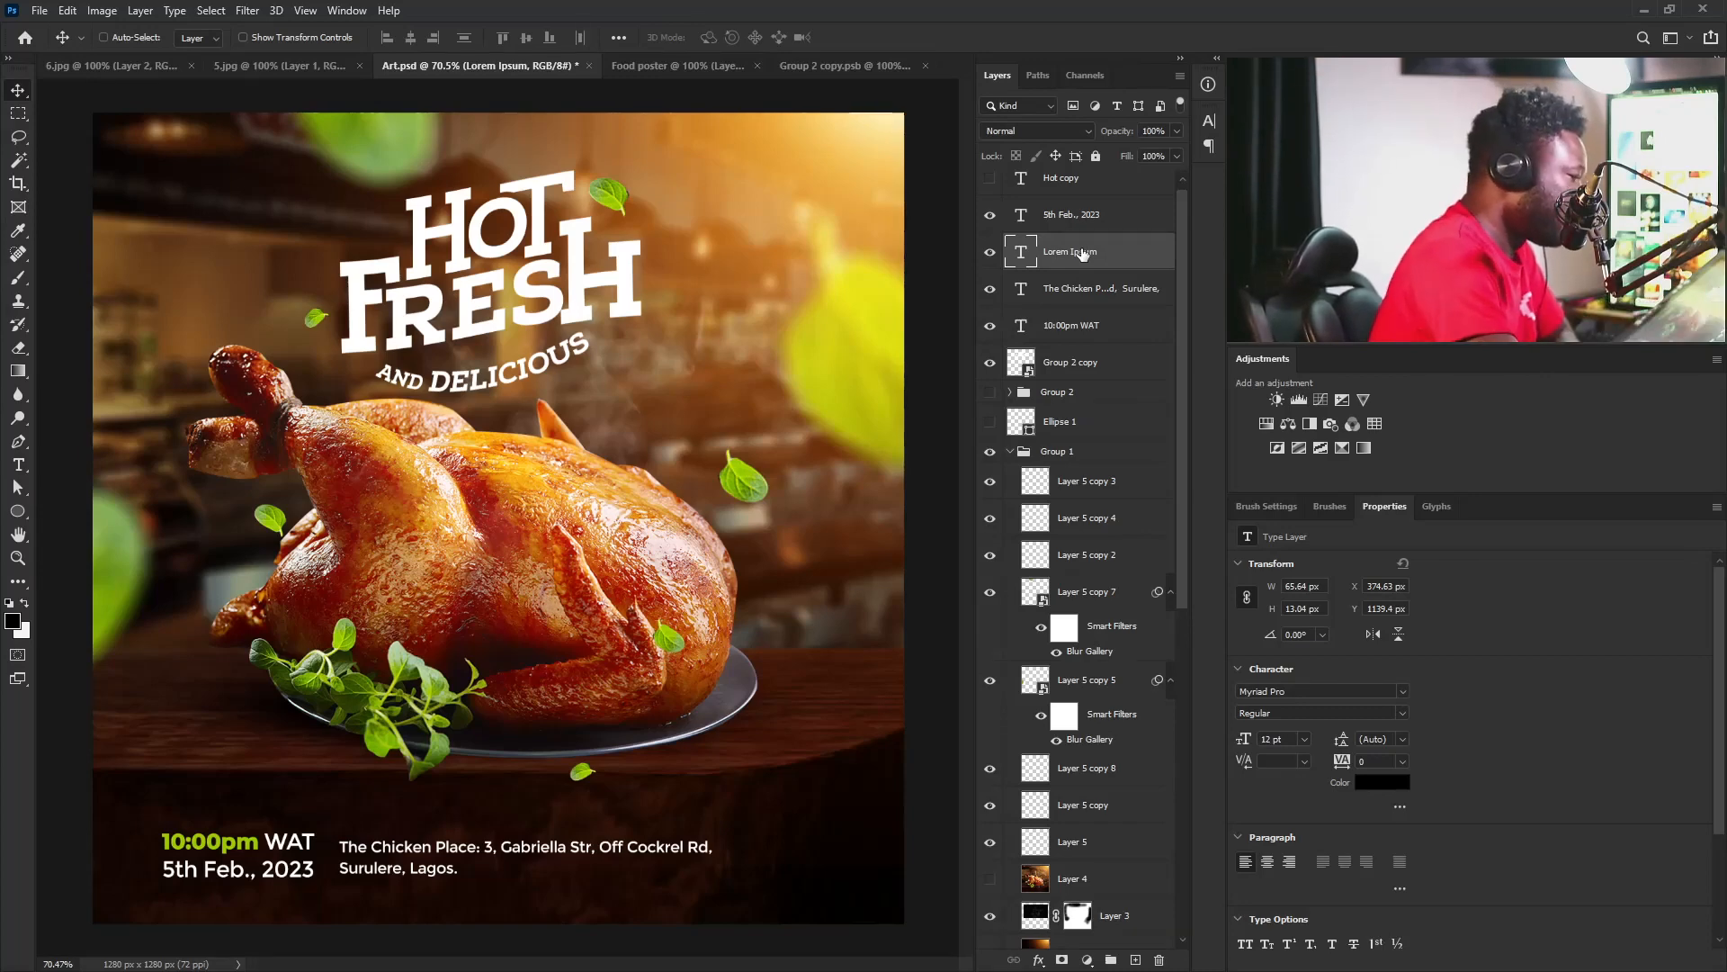
{"action": "left_click_drag", "start_coordinate": [1083, 255], "coordinate": [1158, 958]}
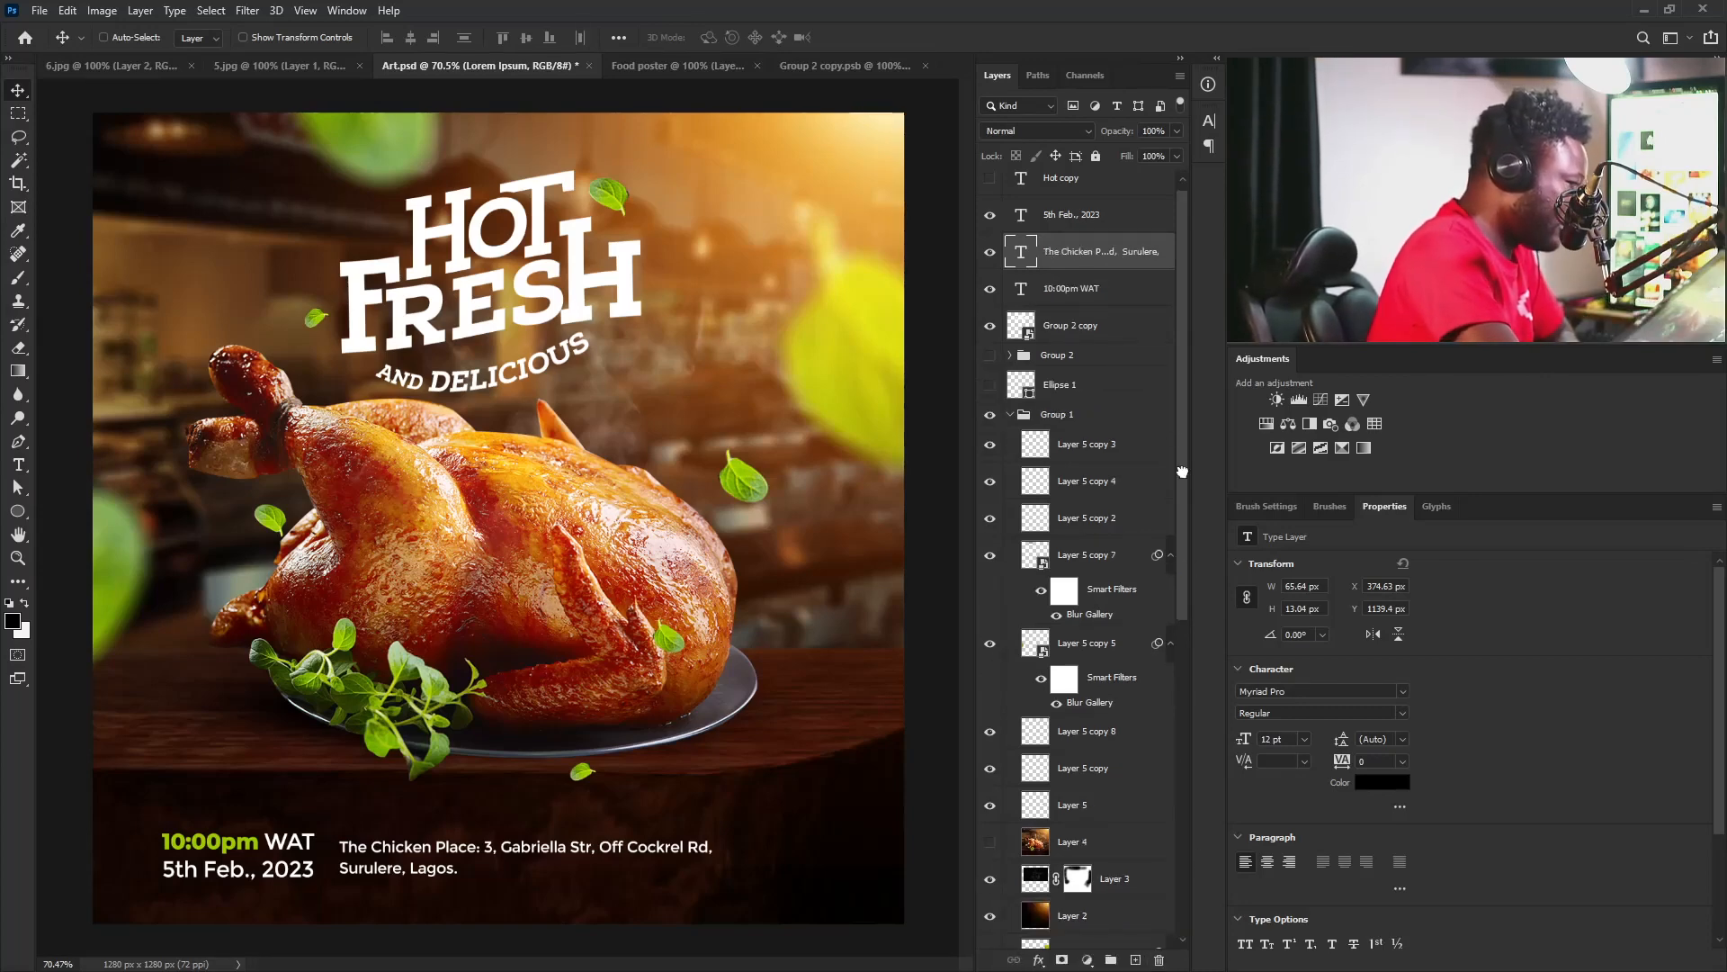
Set "The Chicken Place:" in the venue address to Montserrat Bold.
{"action": "double_click", "coordinate": [486, 851]}
{"action": "left_click_drag", "start_coordinate": [484, 850], "coordinate": [394, 851]}
{"action": "left_click_drag", "start_coordinate": [308, 795], "coordinate": [309, 794]}
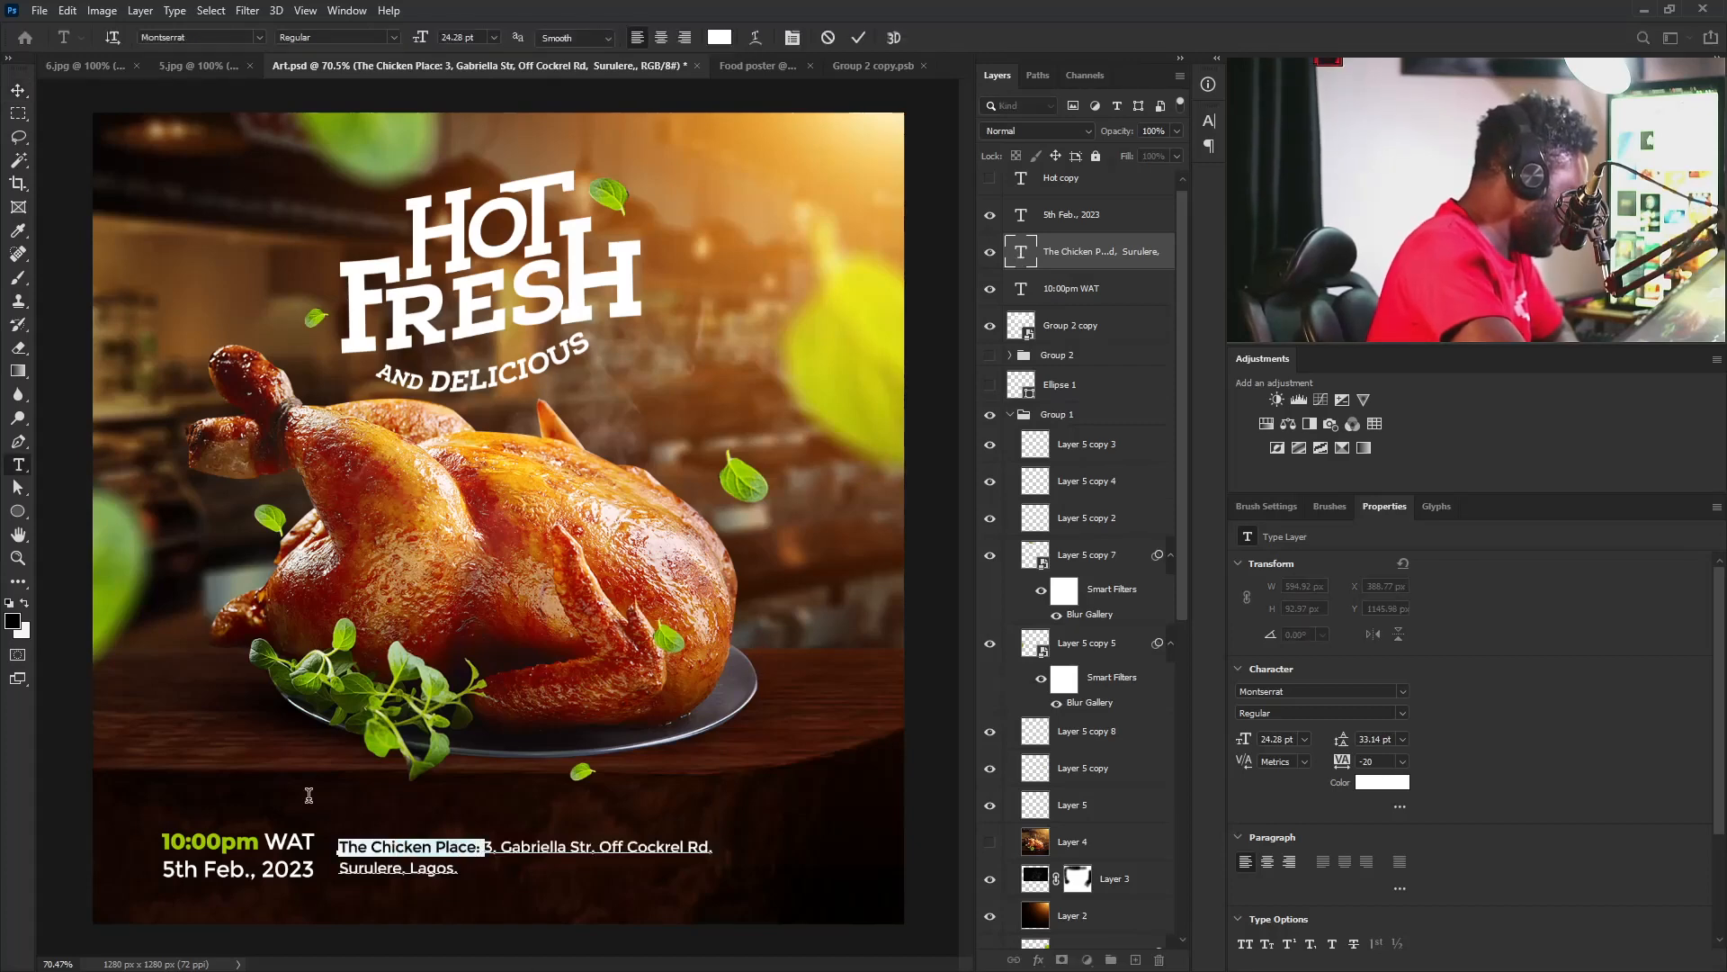
{"action": "left_click", "coordinate": [1400, 713]}
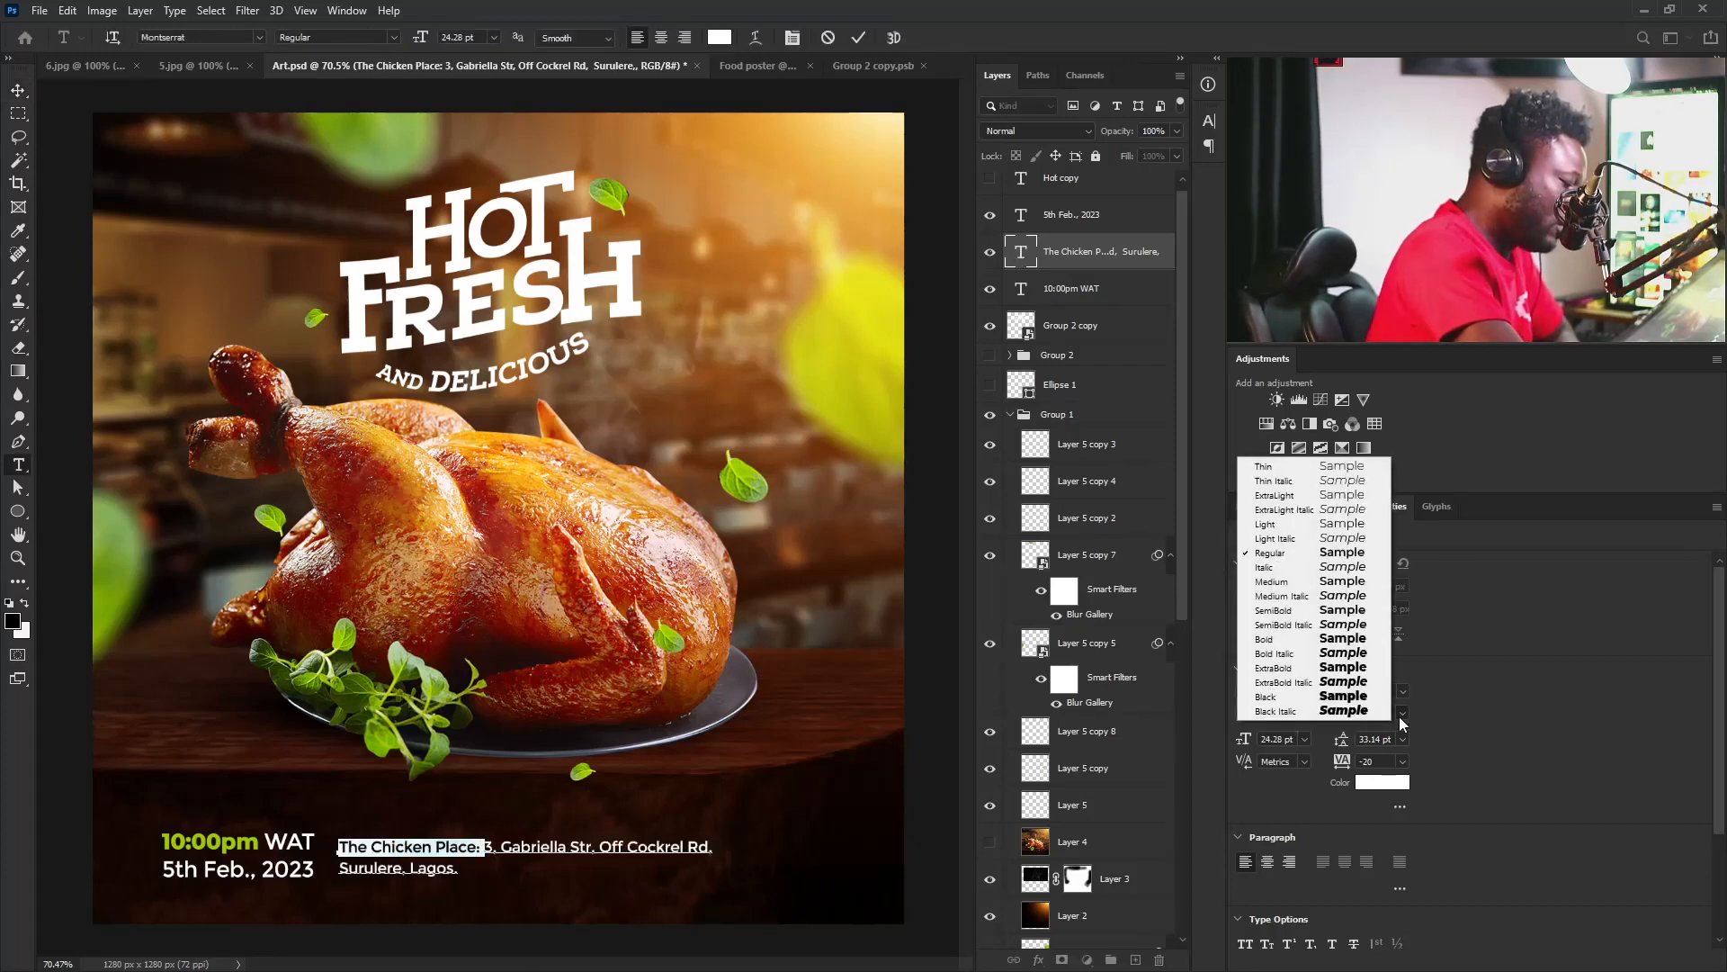
{"action": "left_click", "coordinate": [1313, 637]}
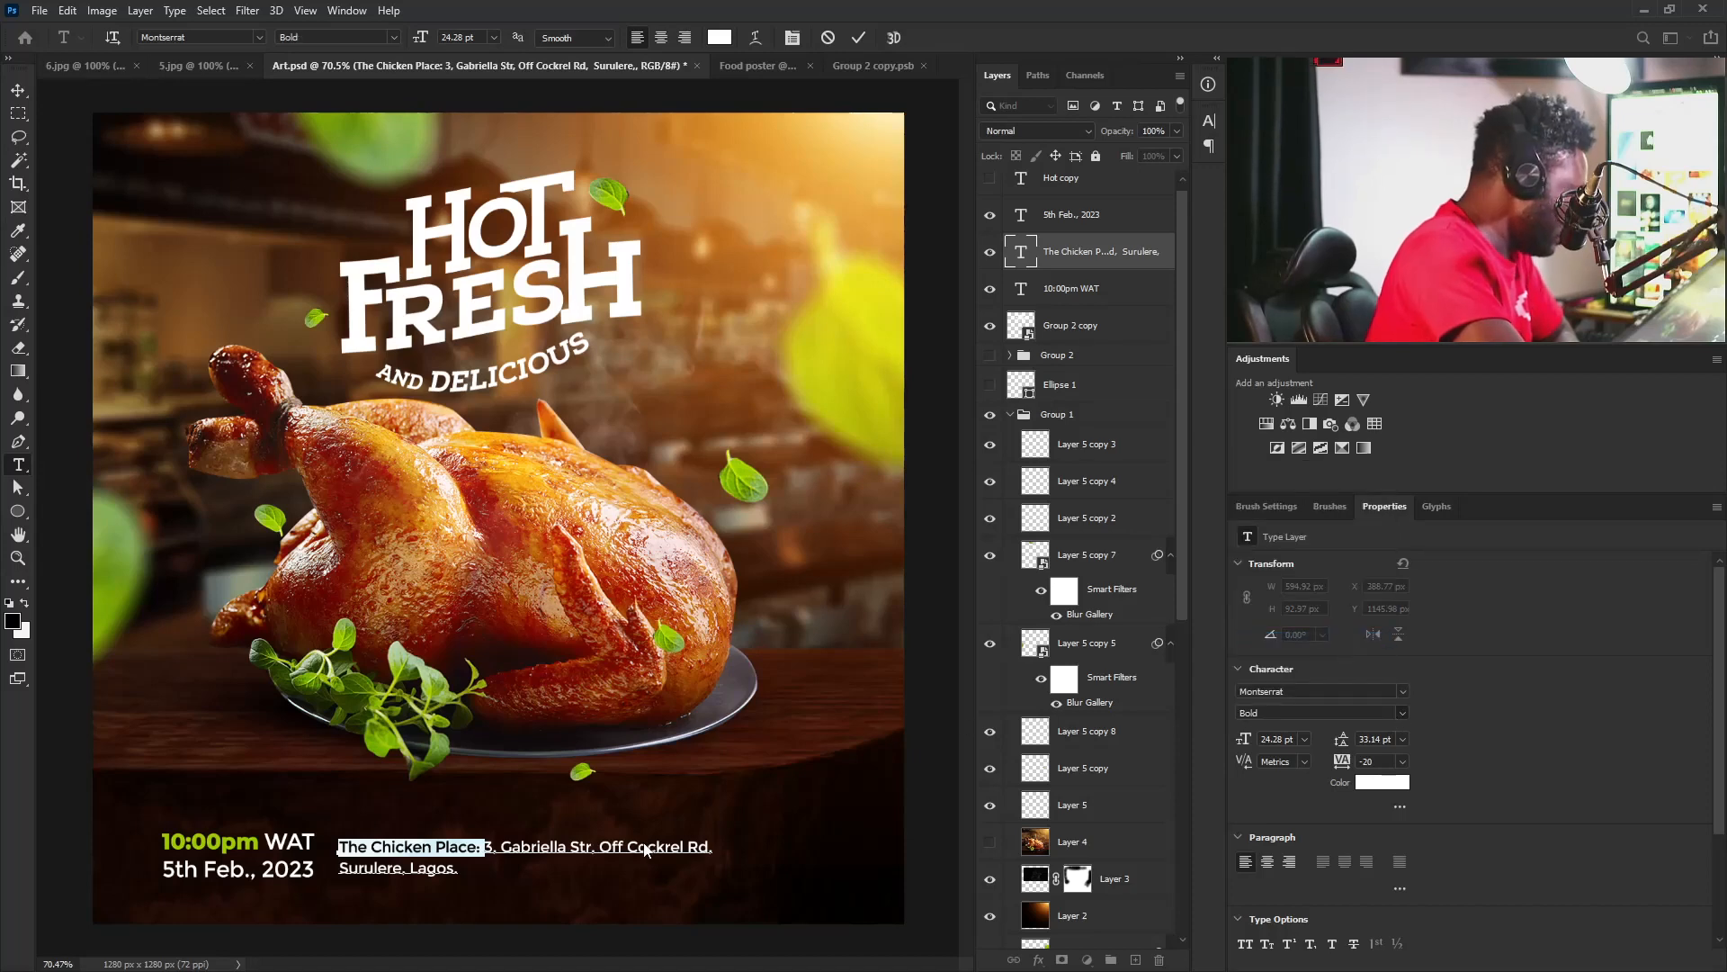
Rebreak the venue address into two lines, breaking after "Str," and joining the area and city onto the "Off" line.
{"action": "left_click", "coordinate": [607, 849]}
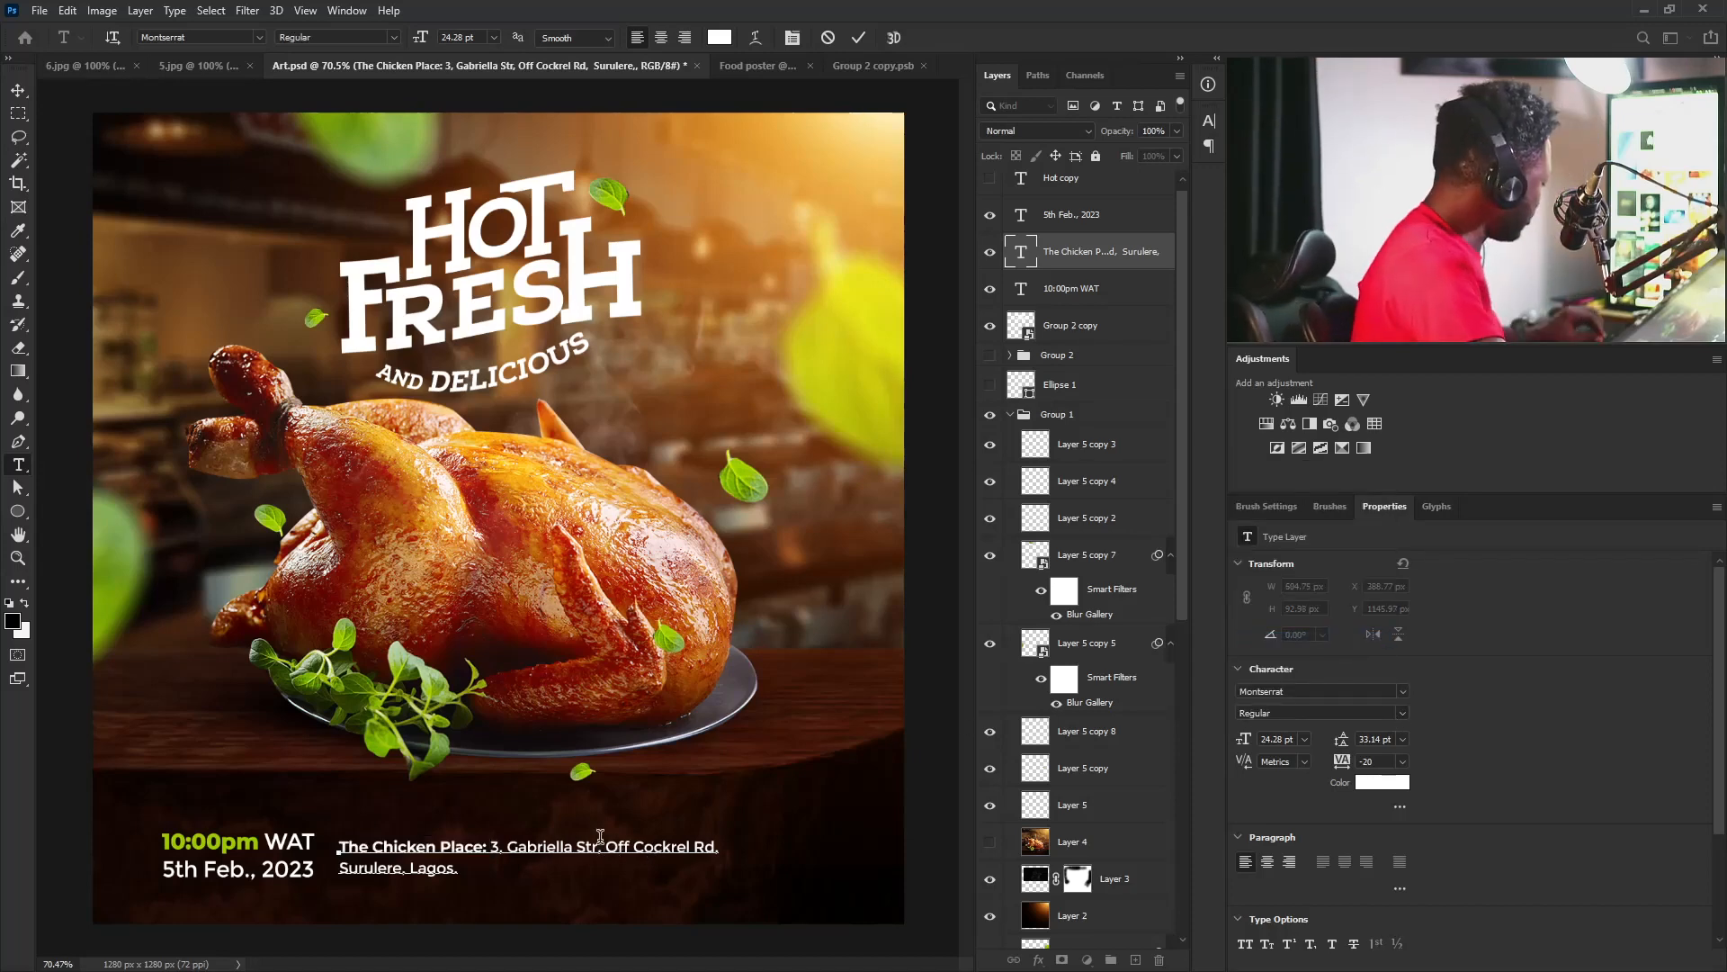
{"action": "key", "text": "Return"}
{"action": "left_click", "coordinate": [472, 869]}
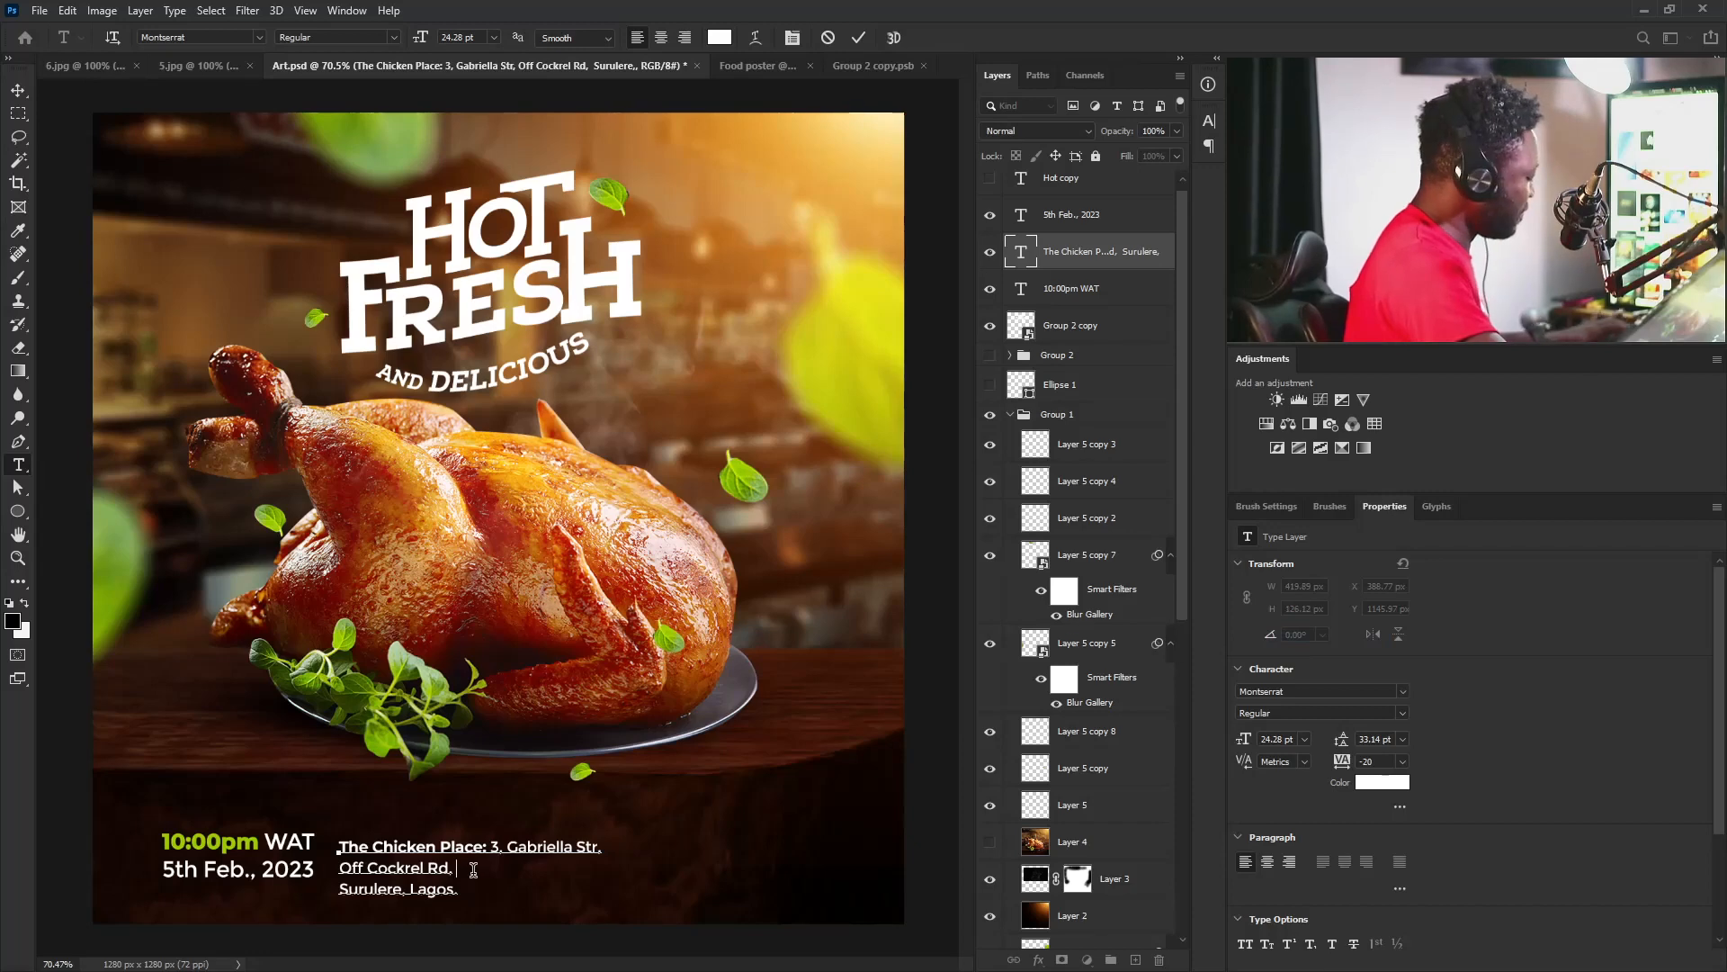
{"action": "key", "text": "Delete"}
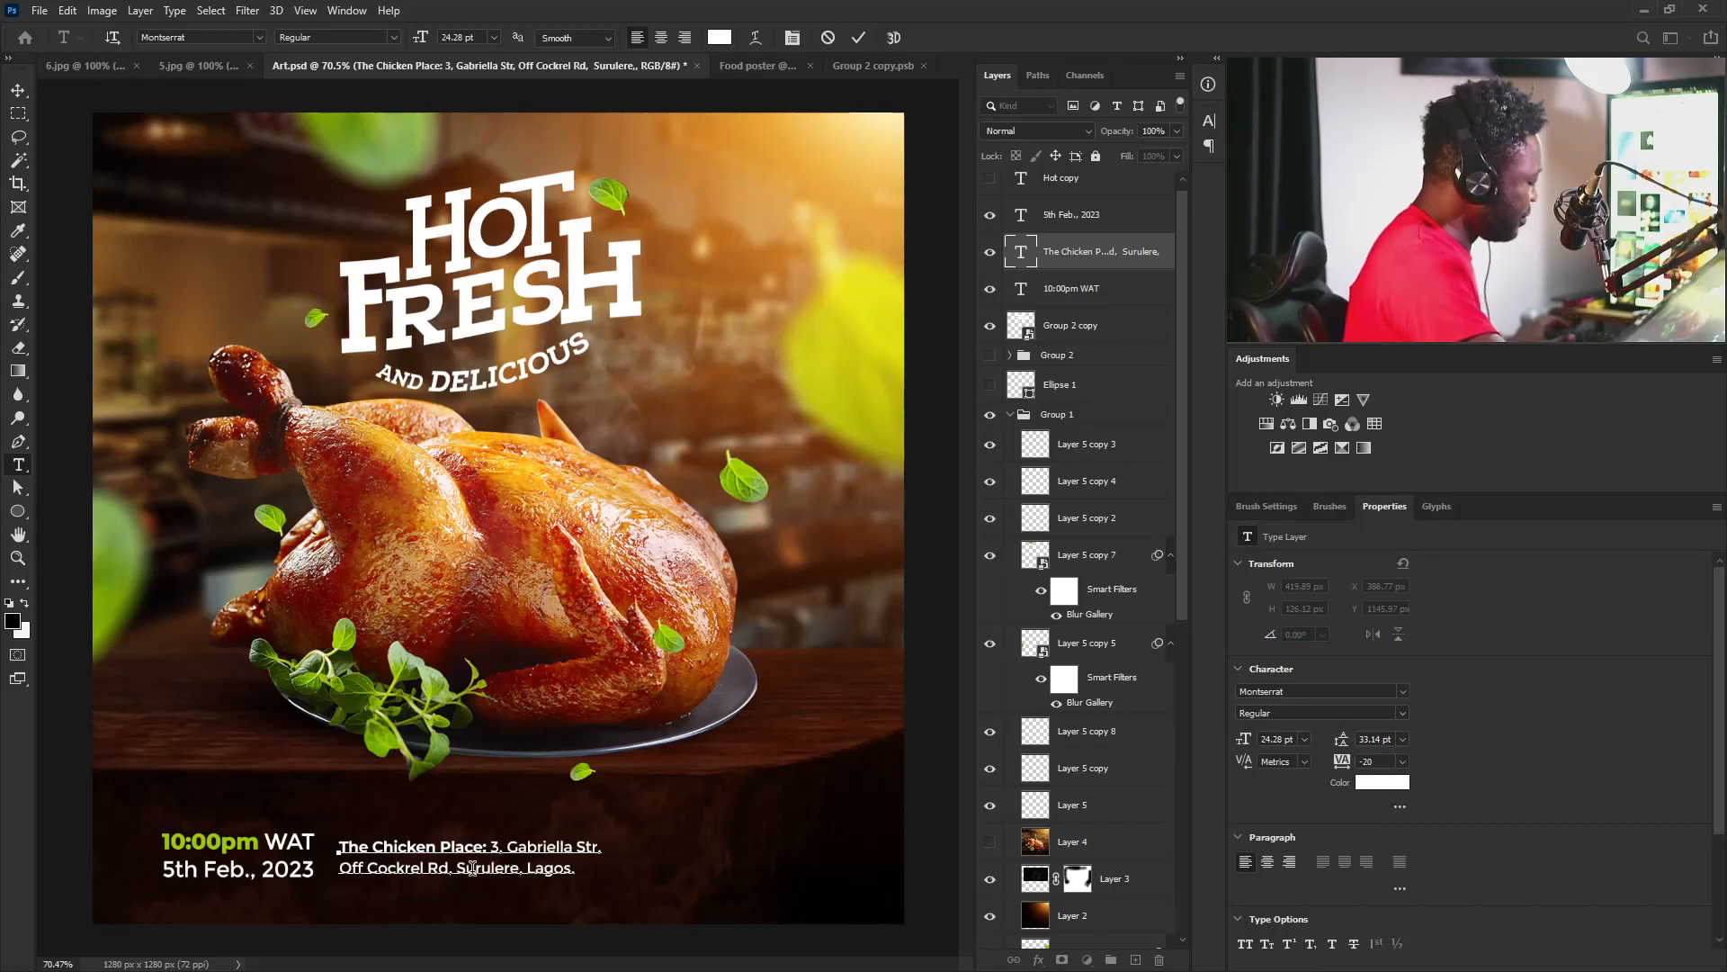
Nudge the venue address slightly right and scale it down proportionally to 88.15%, giving 21.4 pt text.
{"action": "left_click", "coordinate": [17, 92]}
{"action": "left_click_drag", "start_coordinate": [428, 864], "coordinate": [429, 863]}
{"action": "key", "text": "ctrl+t"}
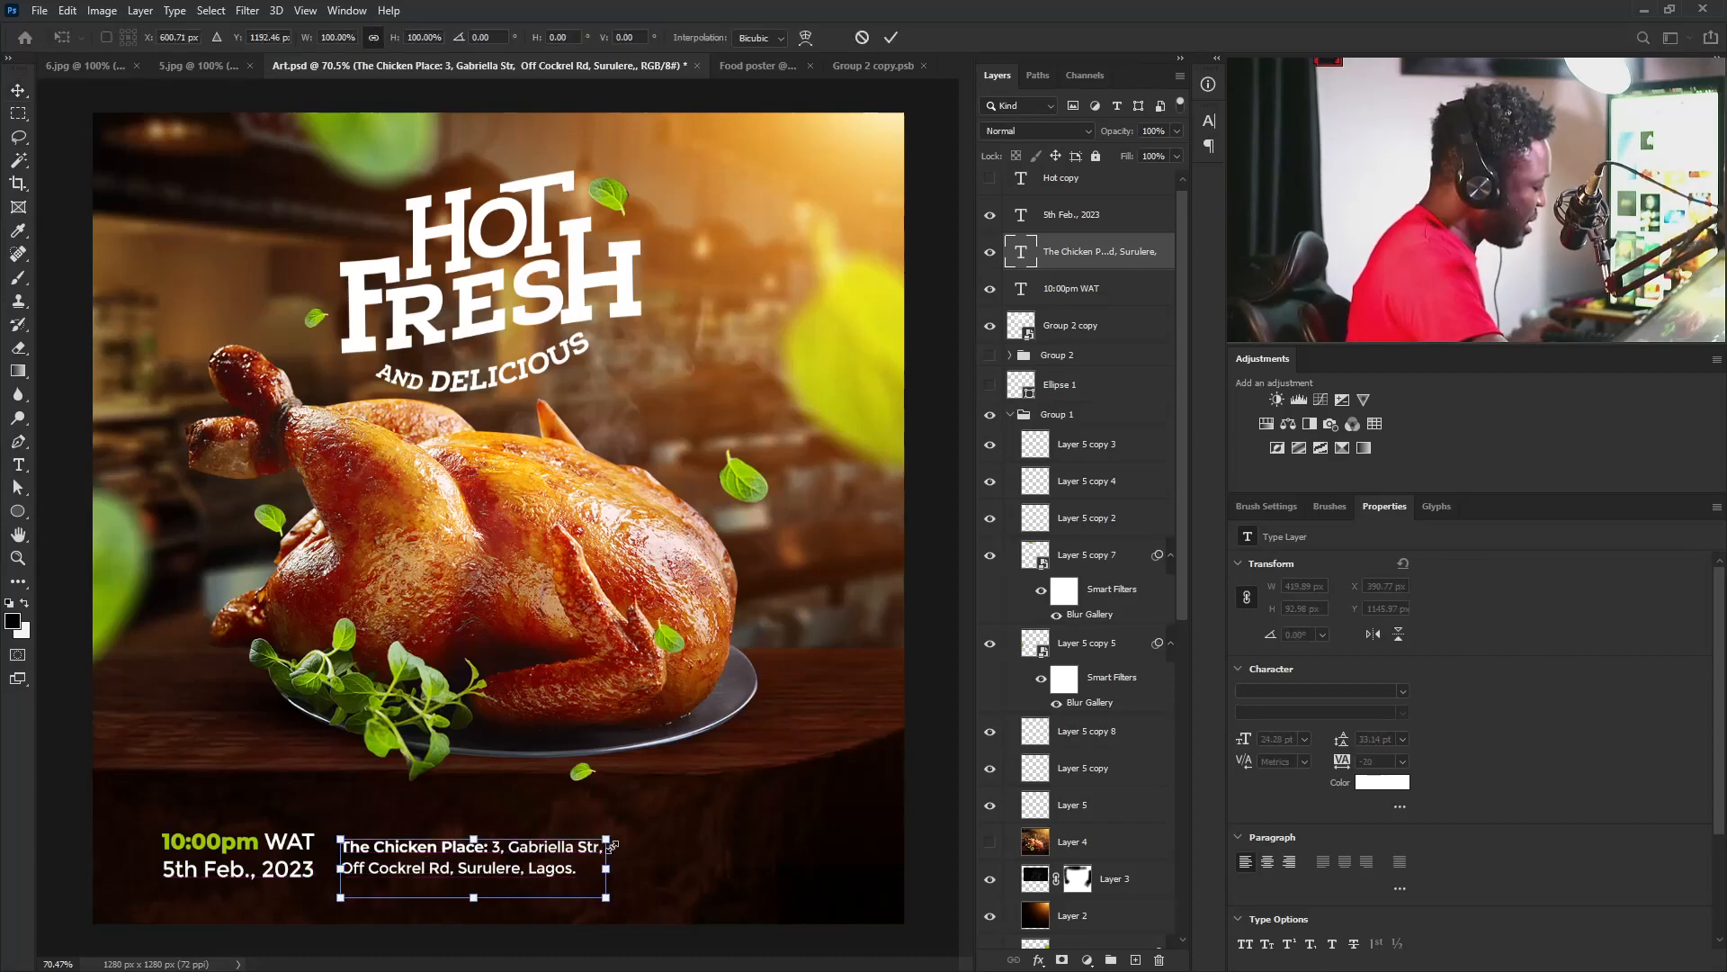
{"action": "left_click_drag", "start_coordinate": [607, 844], "coordinate": [576, 847]}
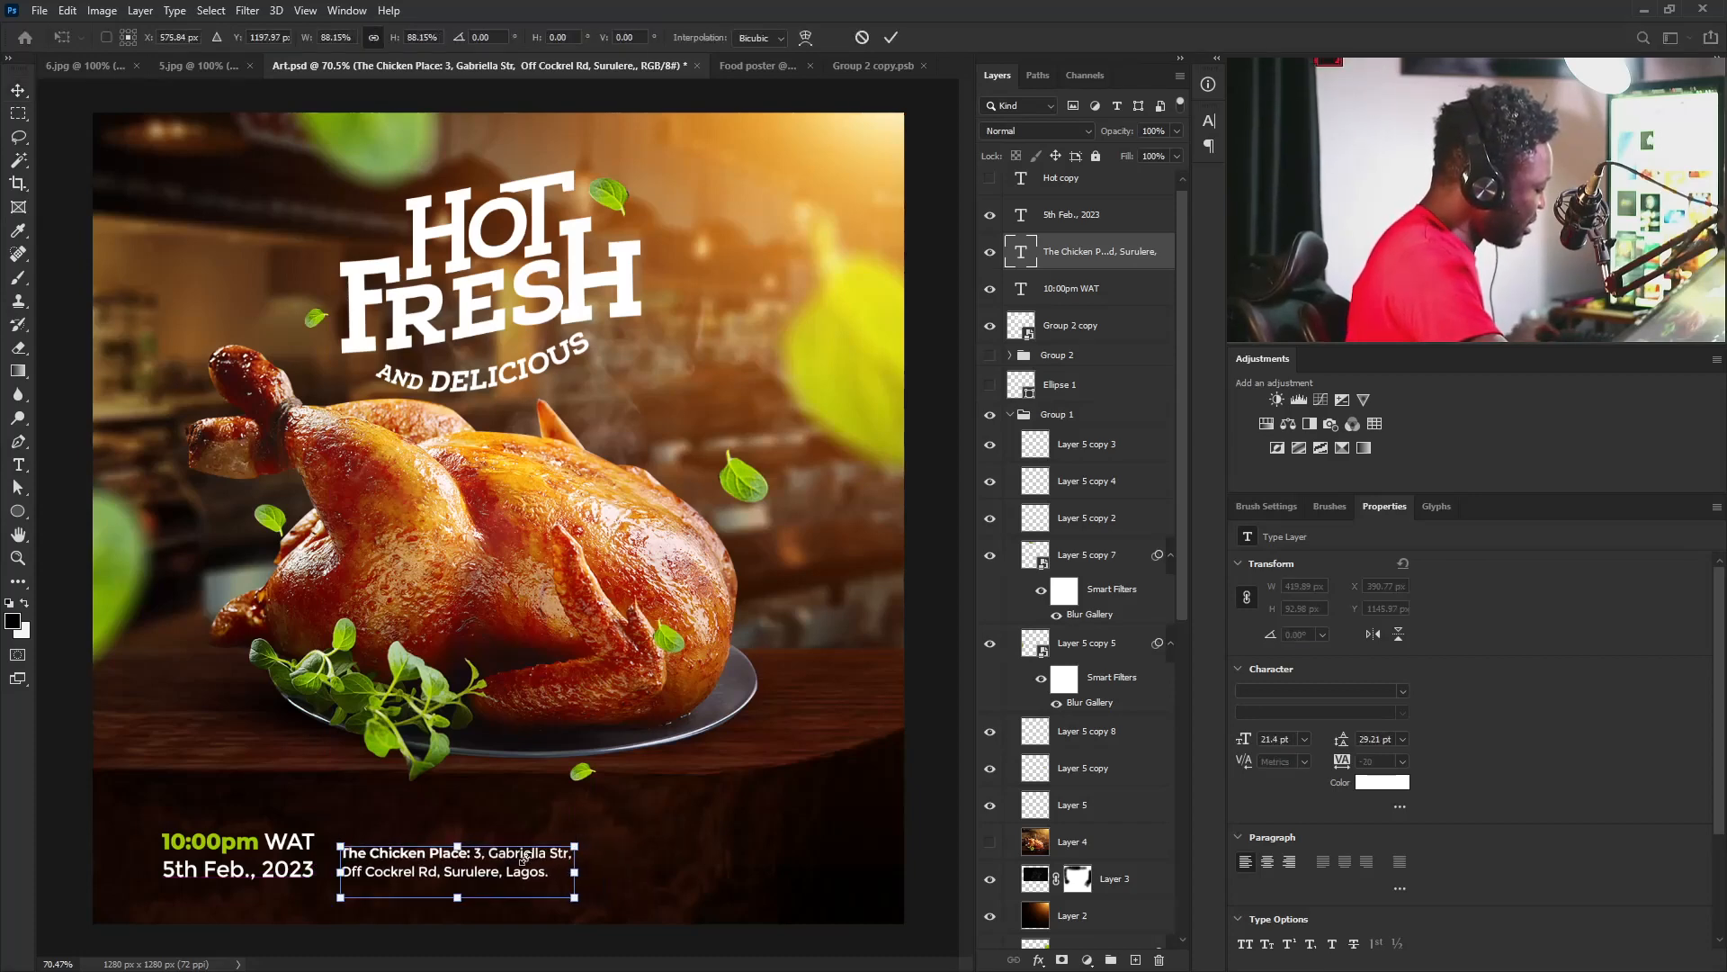
{"action": "key", "text": "Return"}
{"action": "left_click_drag", "start_coordinate": [439, 874], "coordinate": [452, 873]}
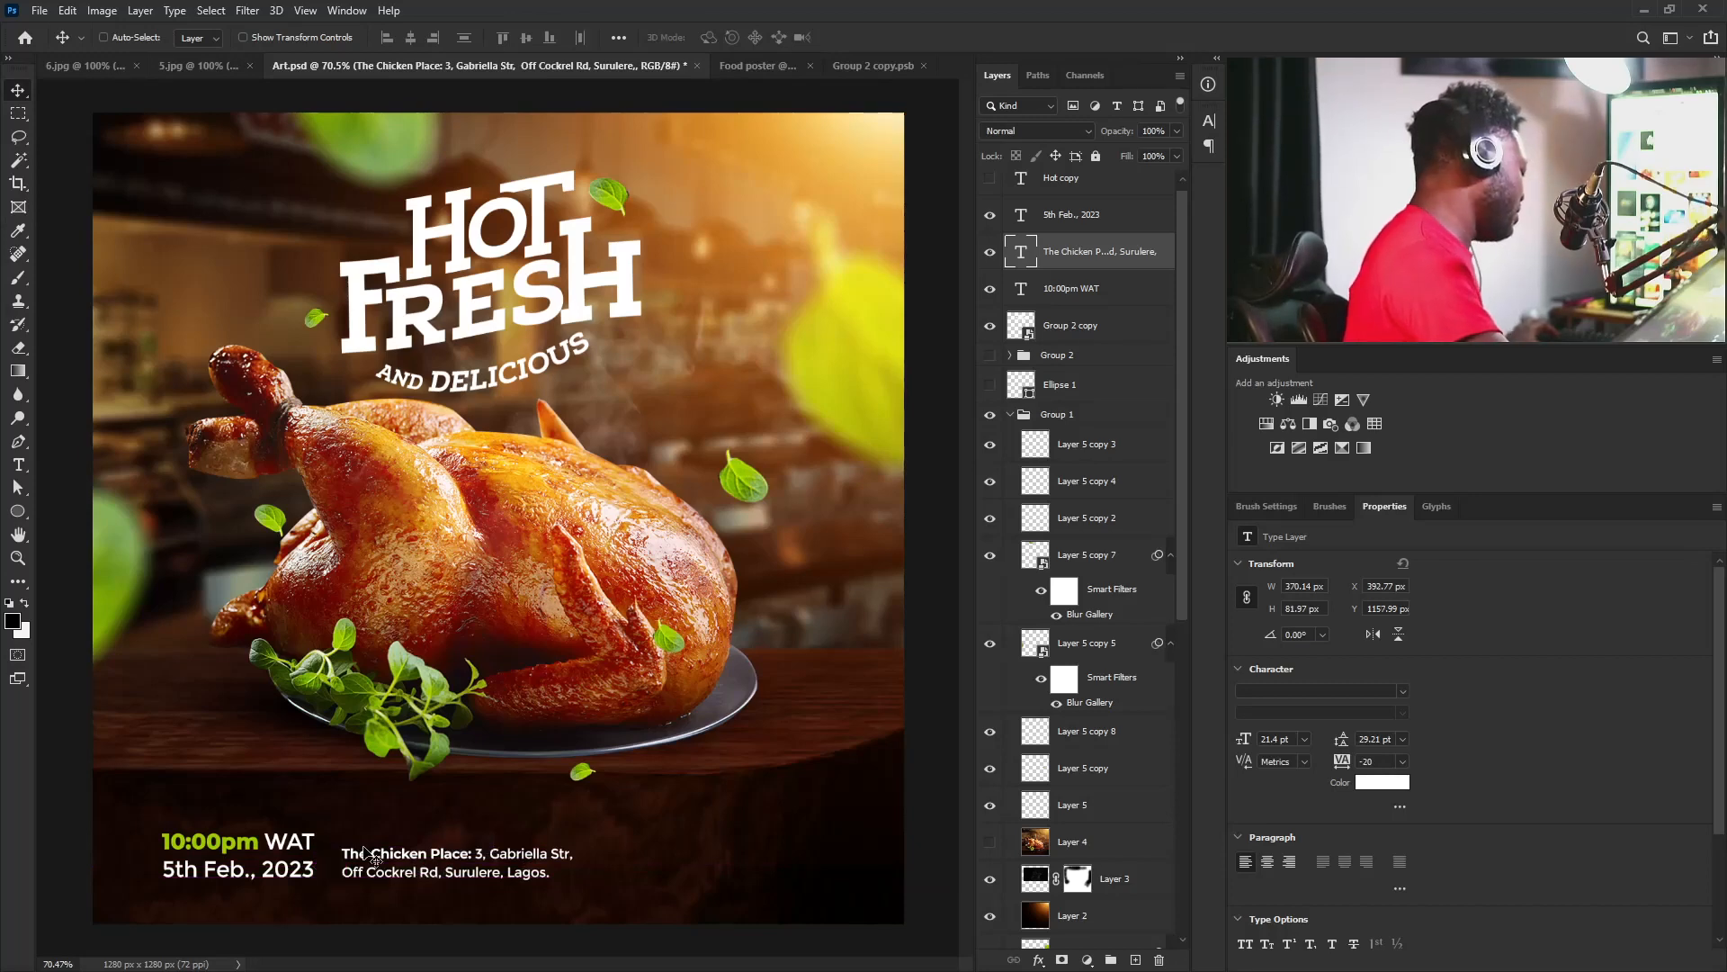
Duplicate the address text, change the copy to "Venue:", and place it directly above the address, aligned to its left edge.
{"action": "key", "text": "ctrl"}
{"action": "key", "text": "ctrl+j"}
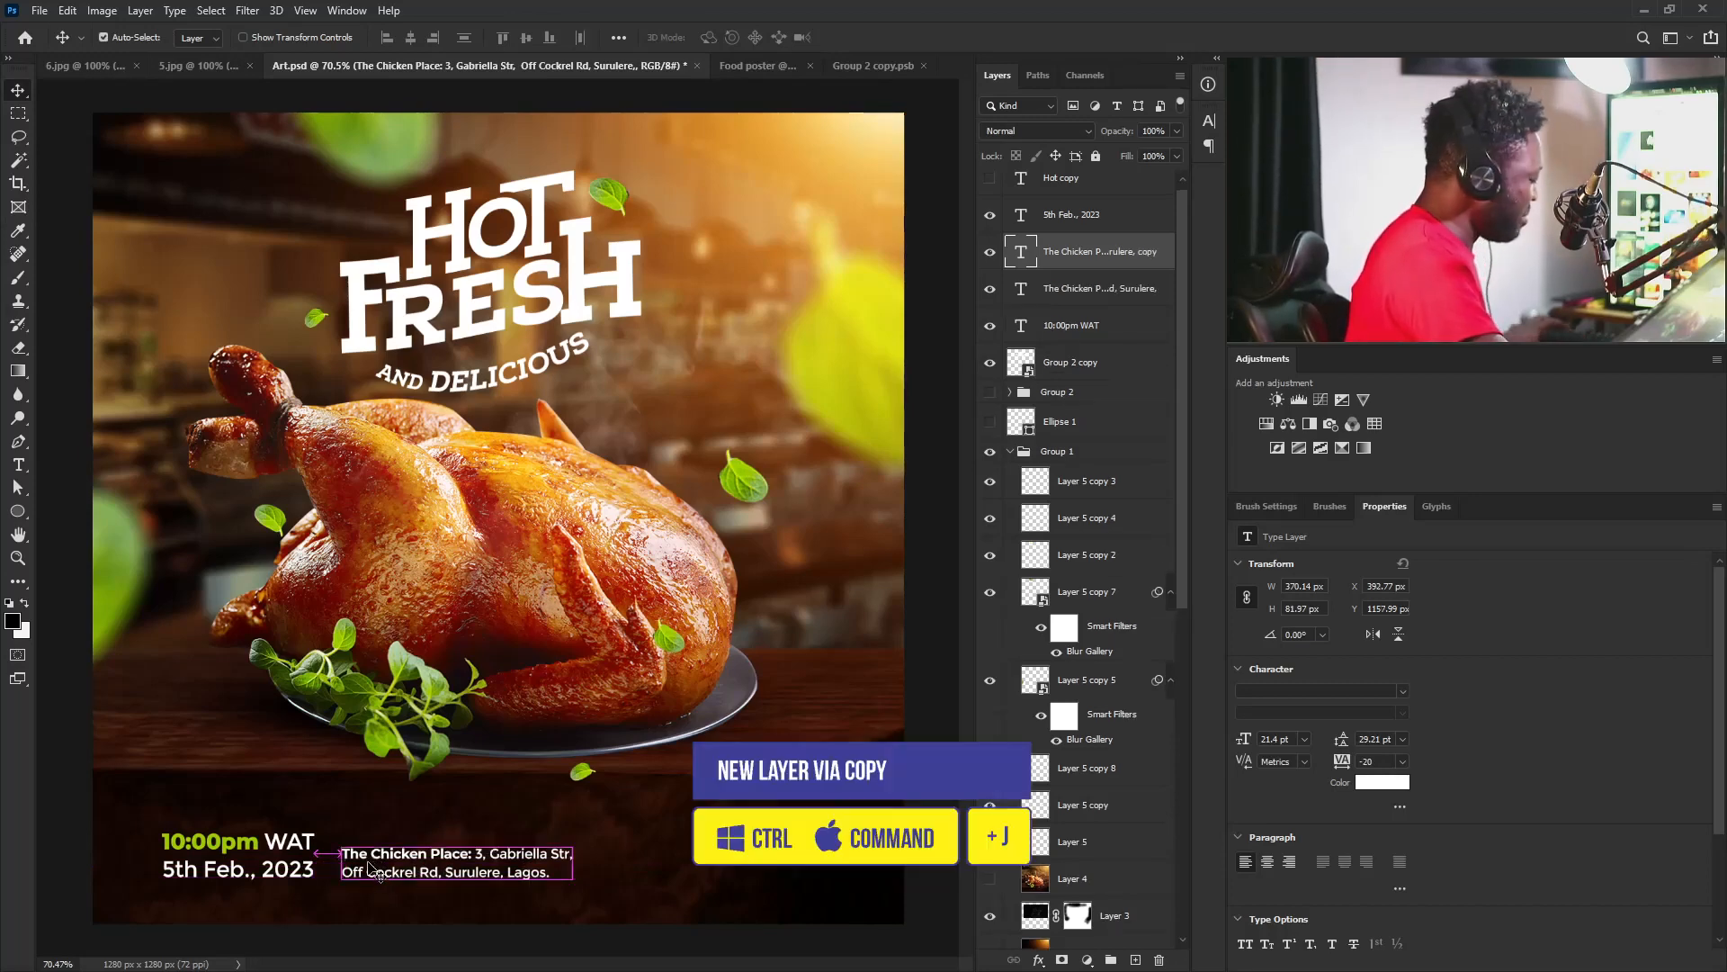
{"action": "left_click_drag", "start_coordinate": [378, 871], "coordinate": [370, 828]}
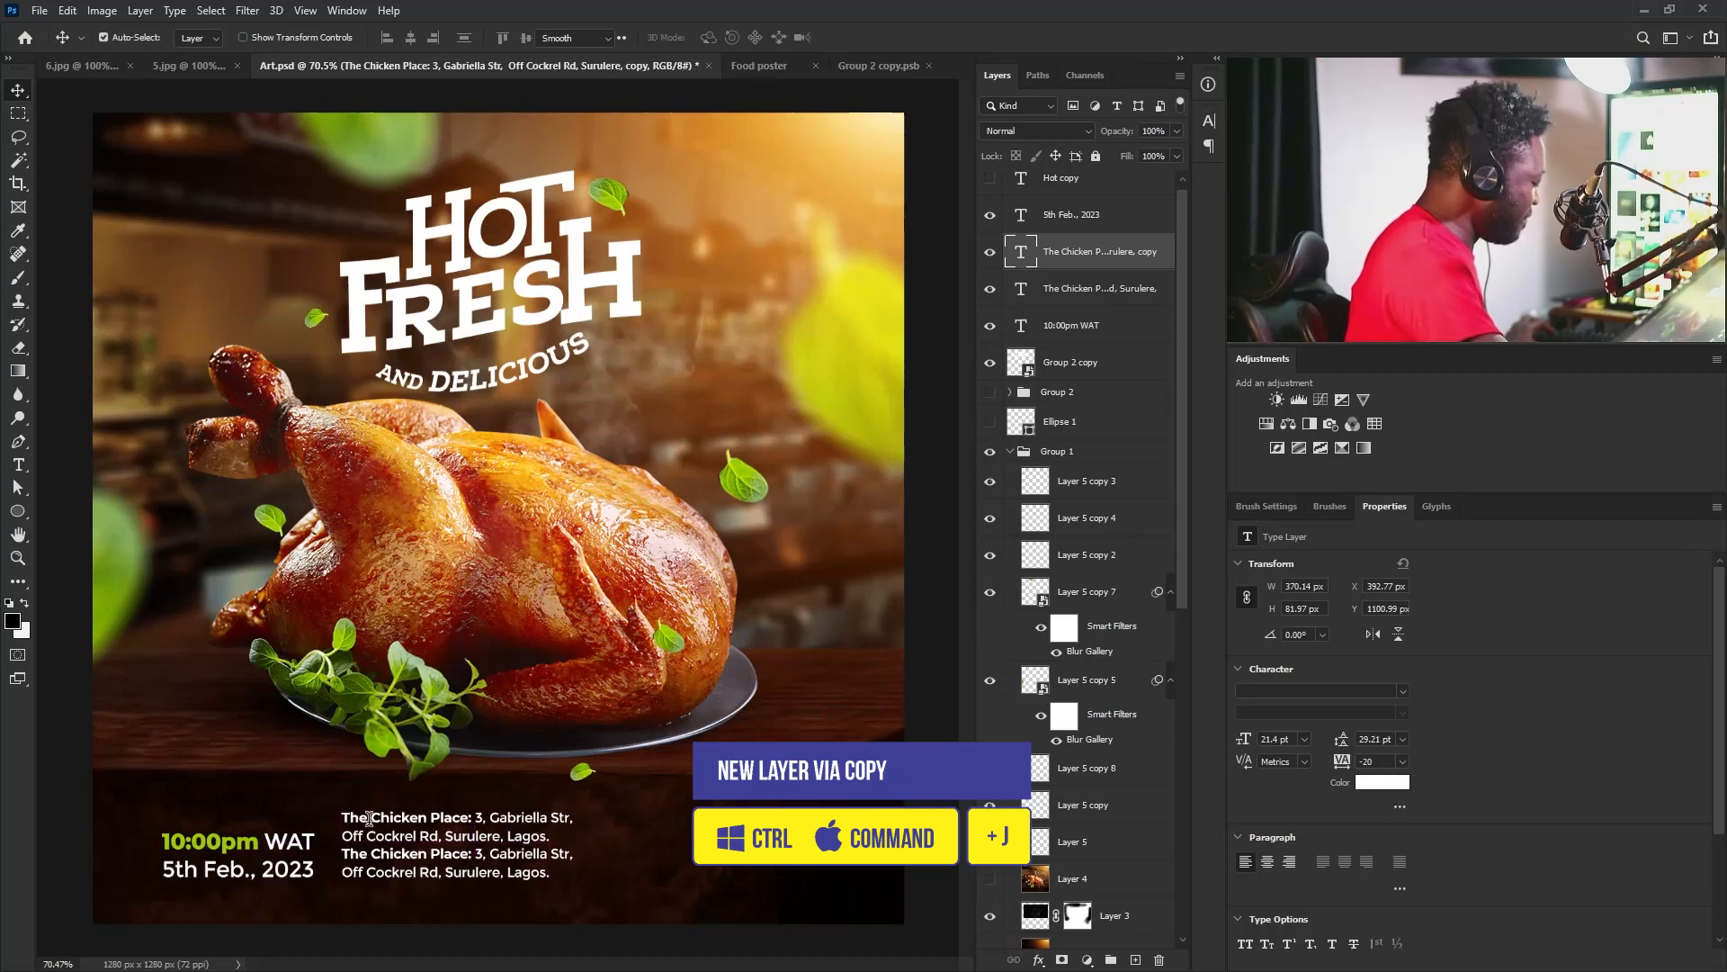
{"action": "double_click", "coordinate": [369, 818]}
{"action": "type", "text": "Vre"}
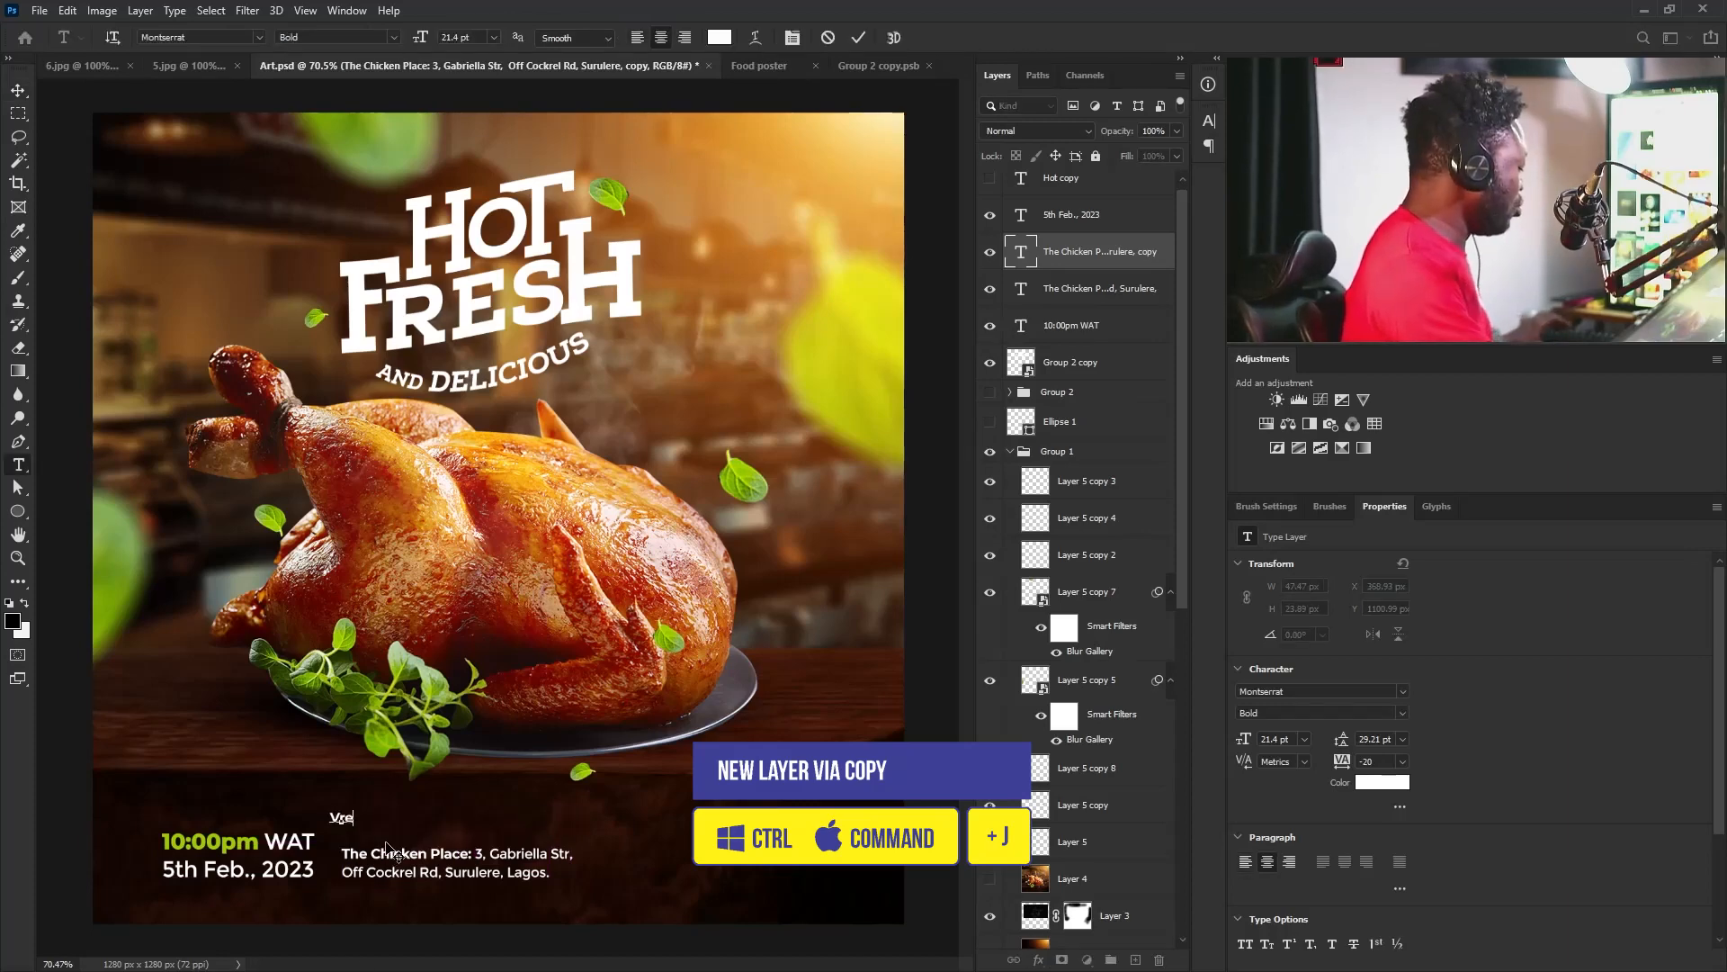
{"action": "key", "text": "BackSpace"}
{"action": "key", "text": "BackSpace"}
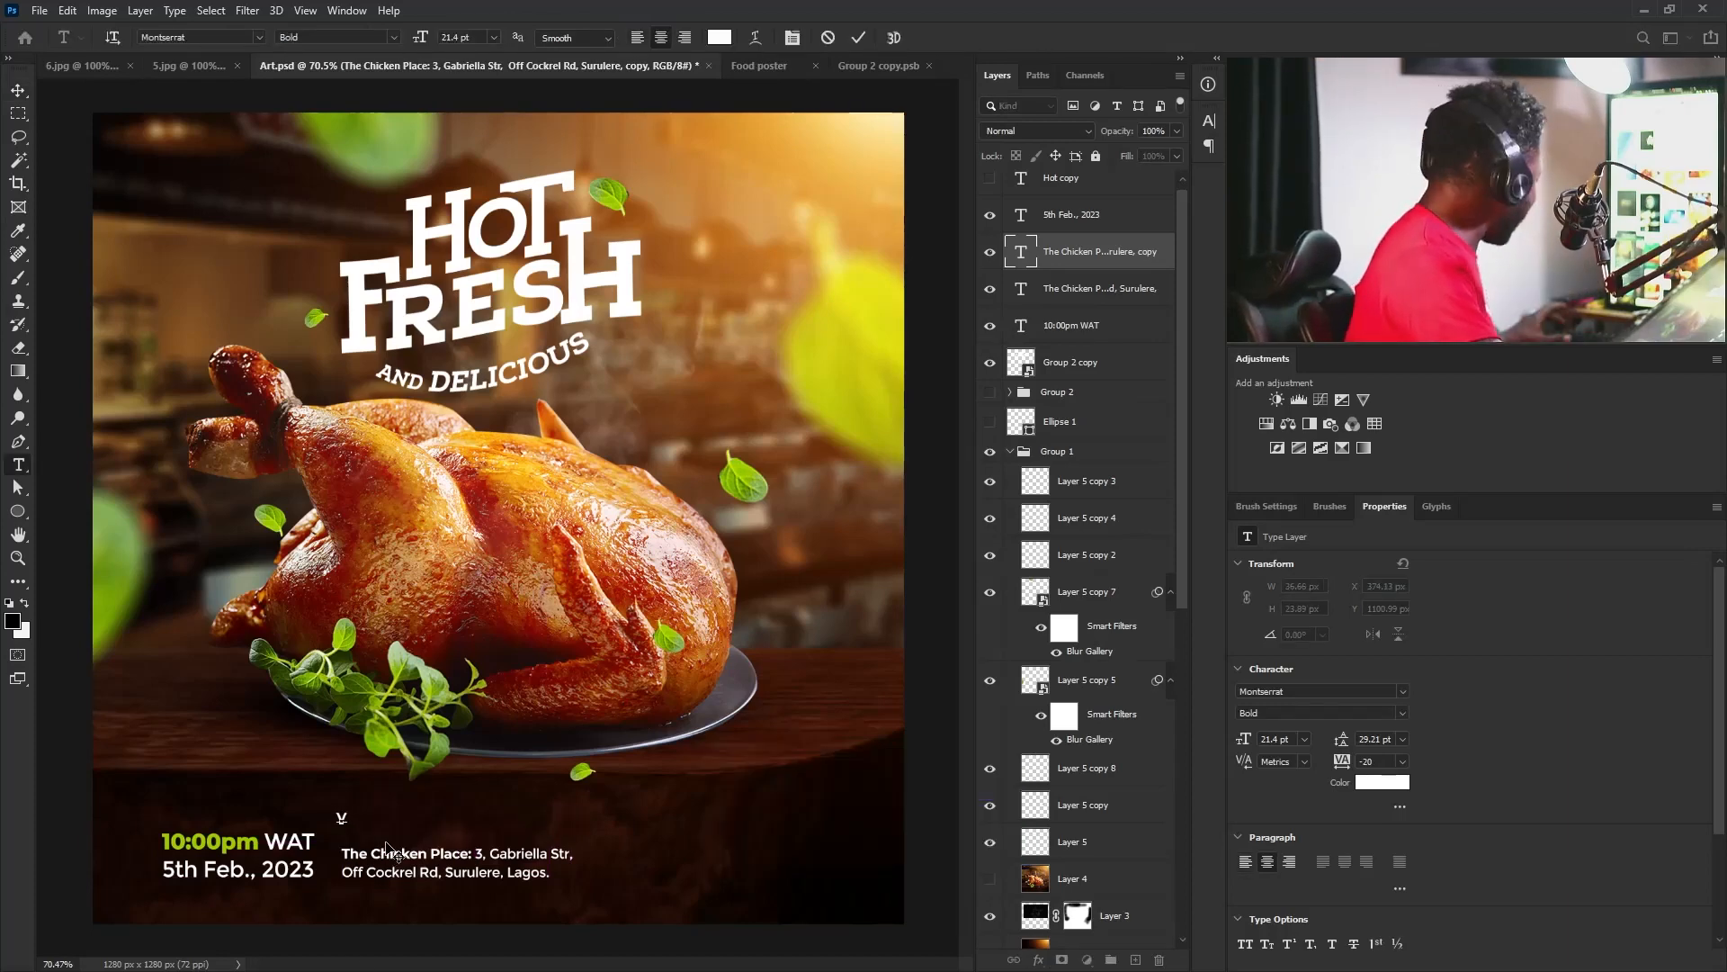
{"action": "type", "text": "enue"}
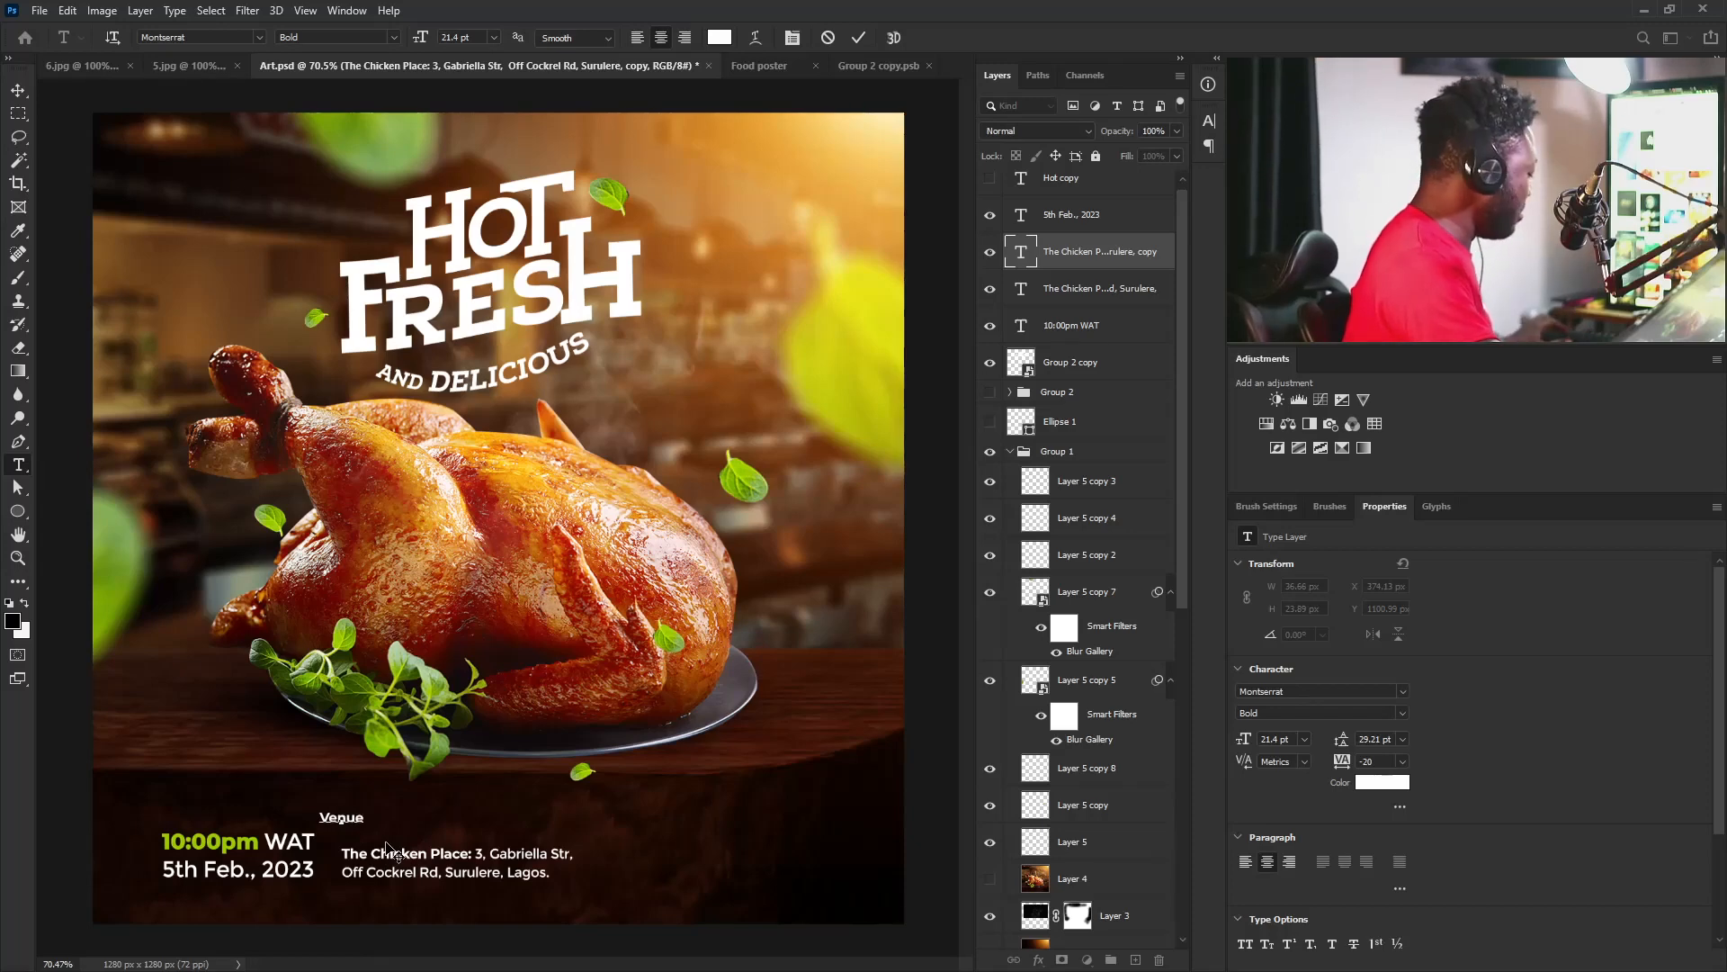
{"action": "type", "text": ":"}
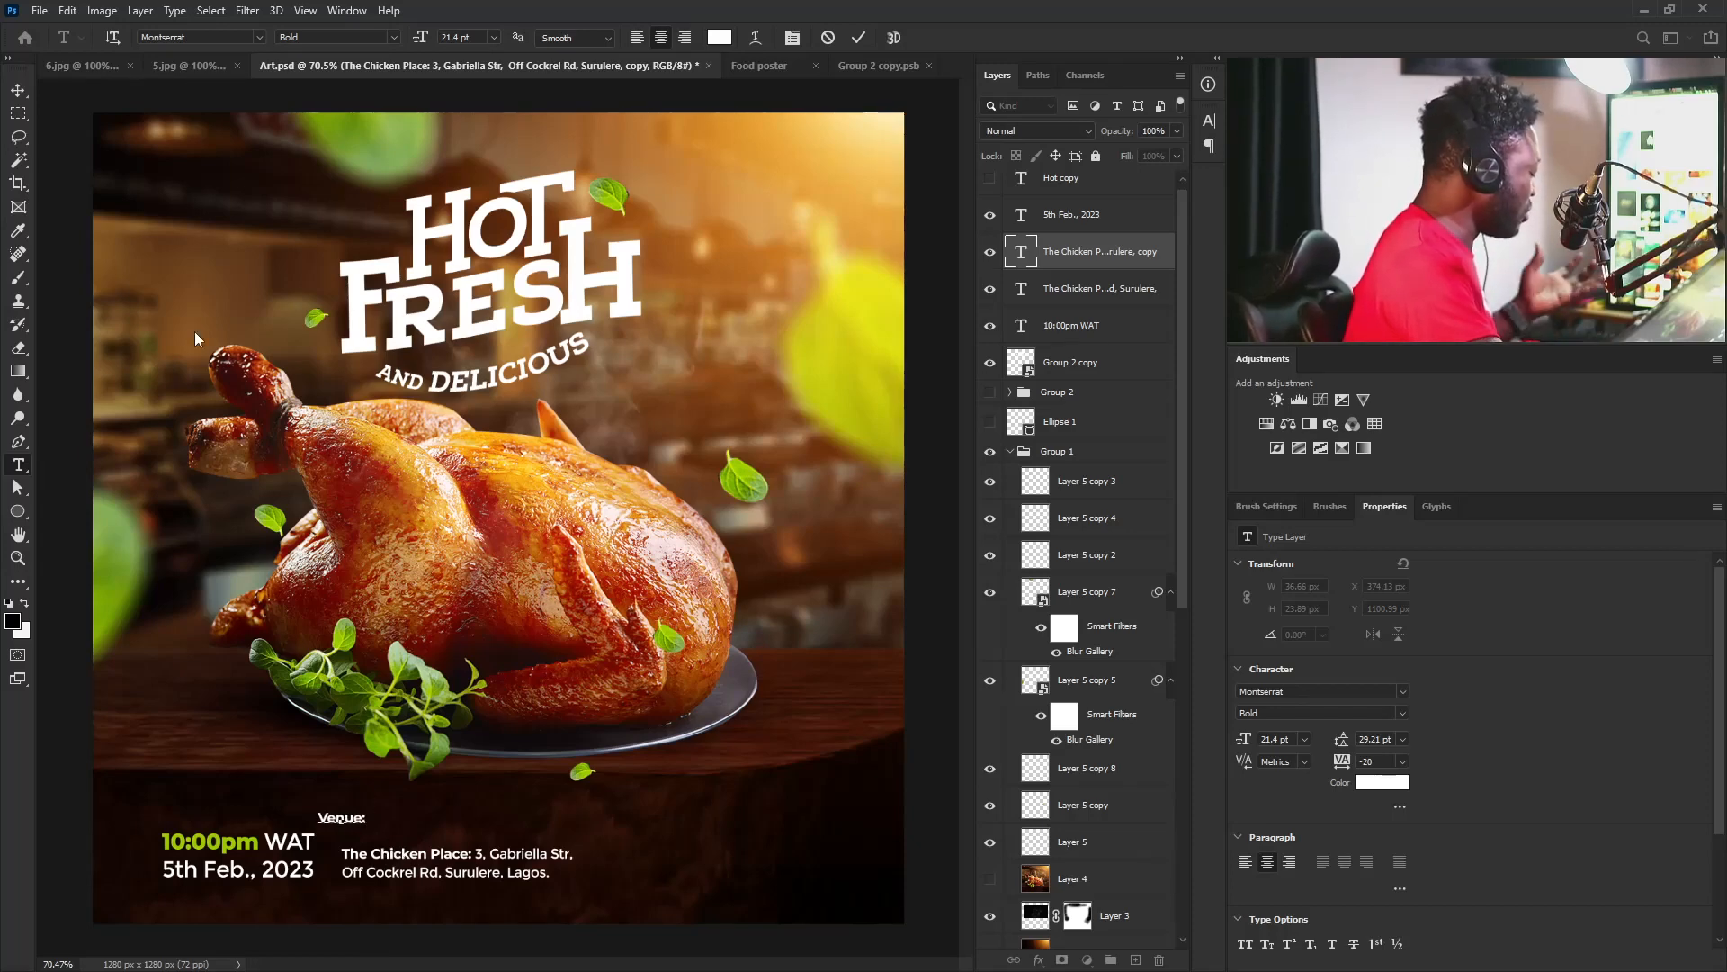
{"action": "left_click", "coordinate": [18, 90]}
{"action": "mouse_move", "coordinate": [340, 799]}
{"action": "left_mouse_down"}
{"action": "mouse_move", "coordinate": [367, 795]}
{"action": "mouse_move", "coordinate": [382, 824]}
{"action": "mouse_move", "coordinate": [368, 818]}
{"action": "left_mouse_up"}
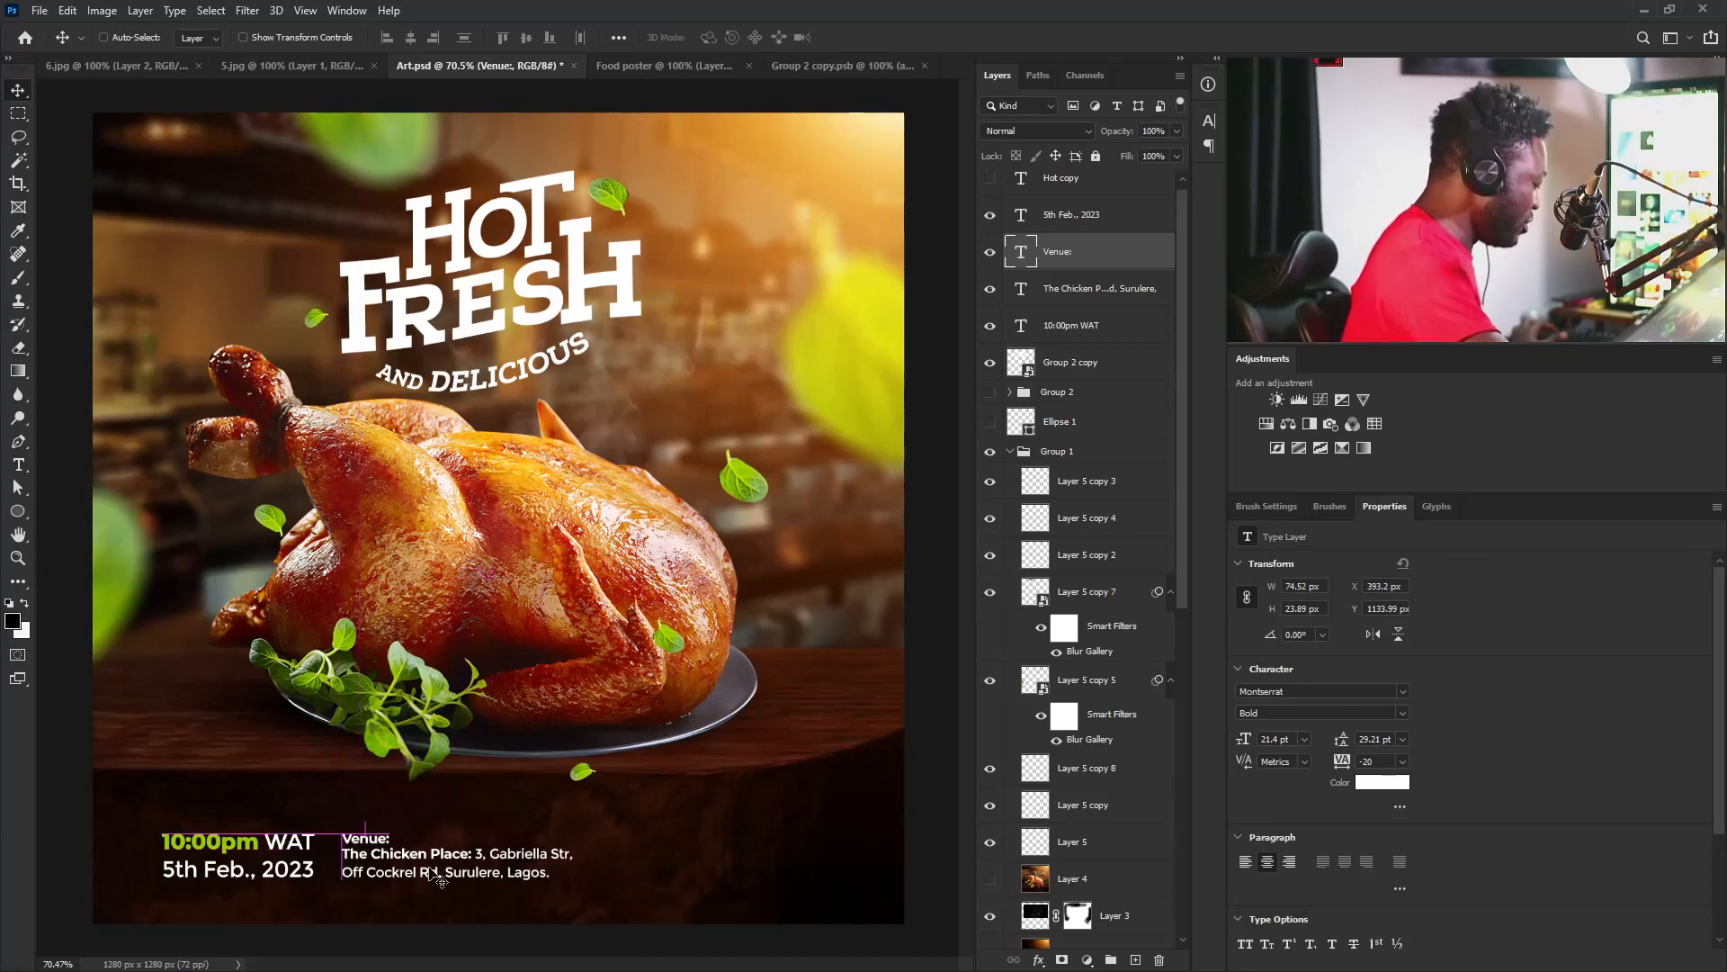
Scale the venue address down proportionally to 89.77%, giving 19.21 pt text and a gap below the "Venue:" label.
{"action": "right_click", "coordinate": [494, 875]}
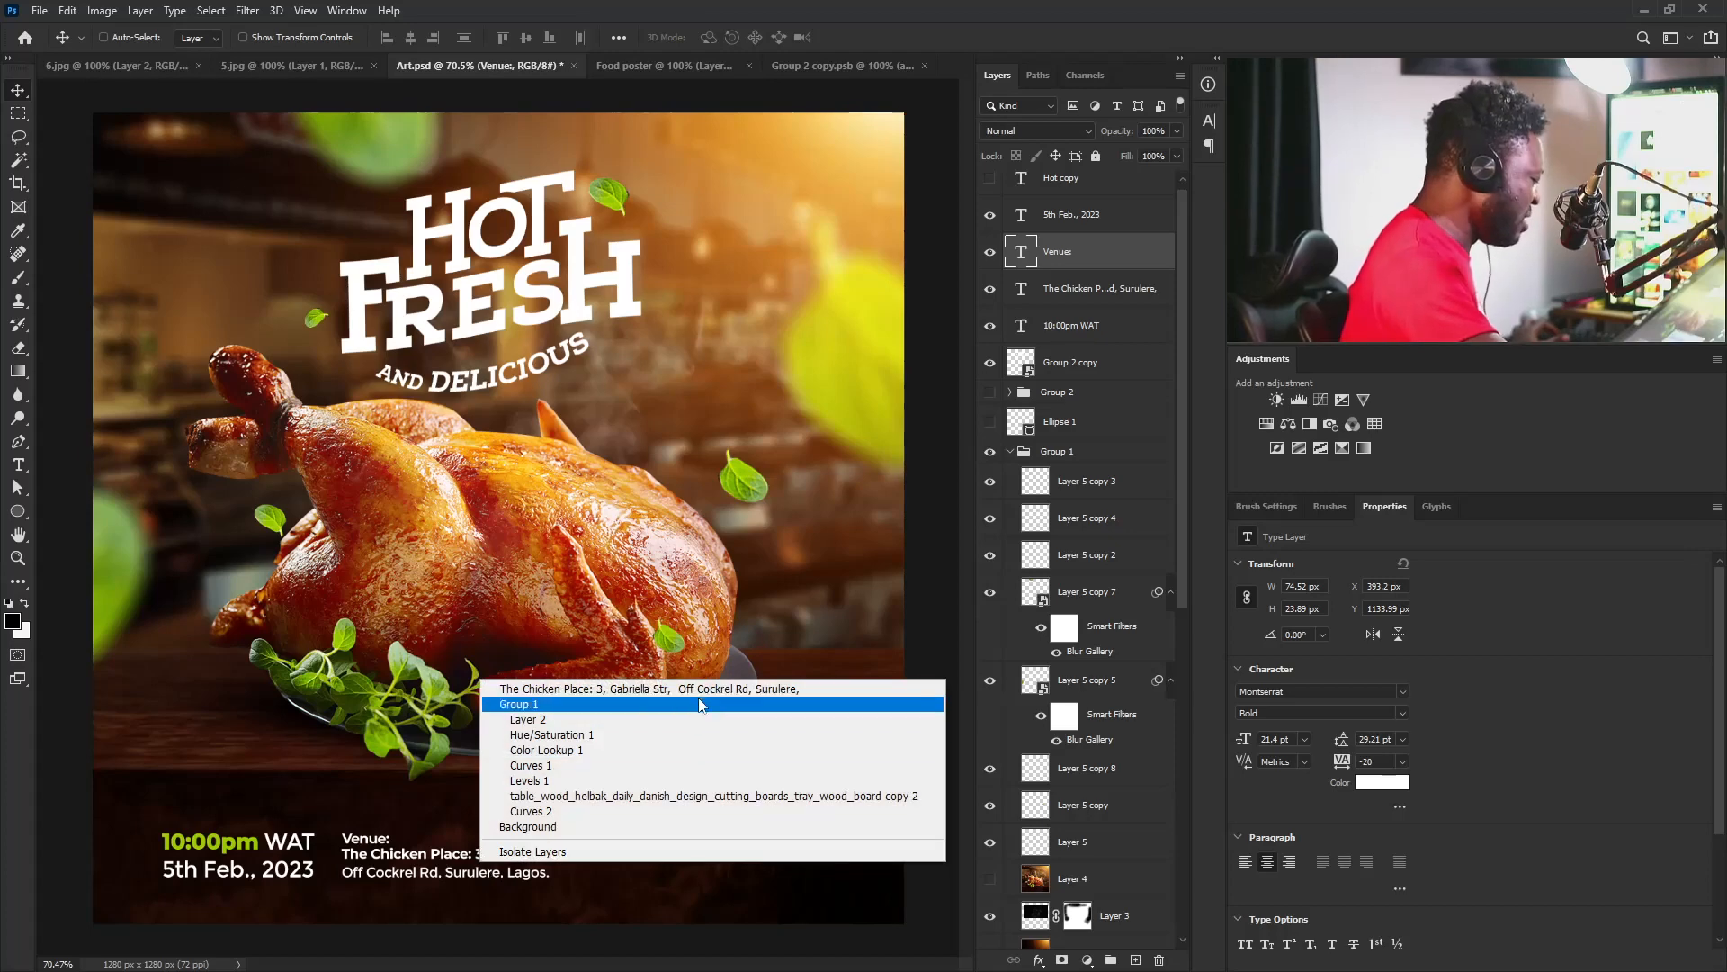
{"action": "left_click", "coordinate": [621, 693]}
{"action": "key", "text": "ctrl+t"}
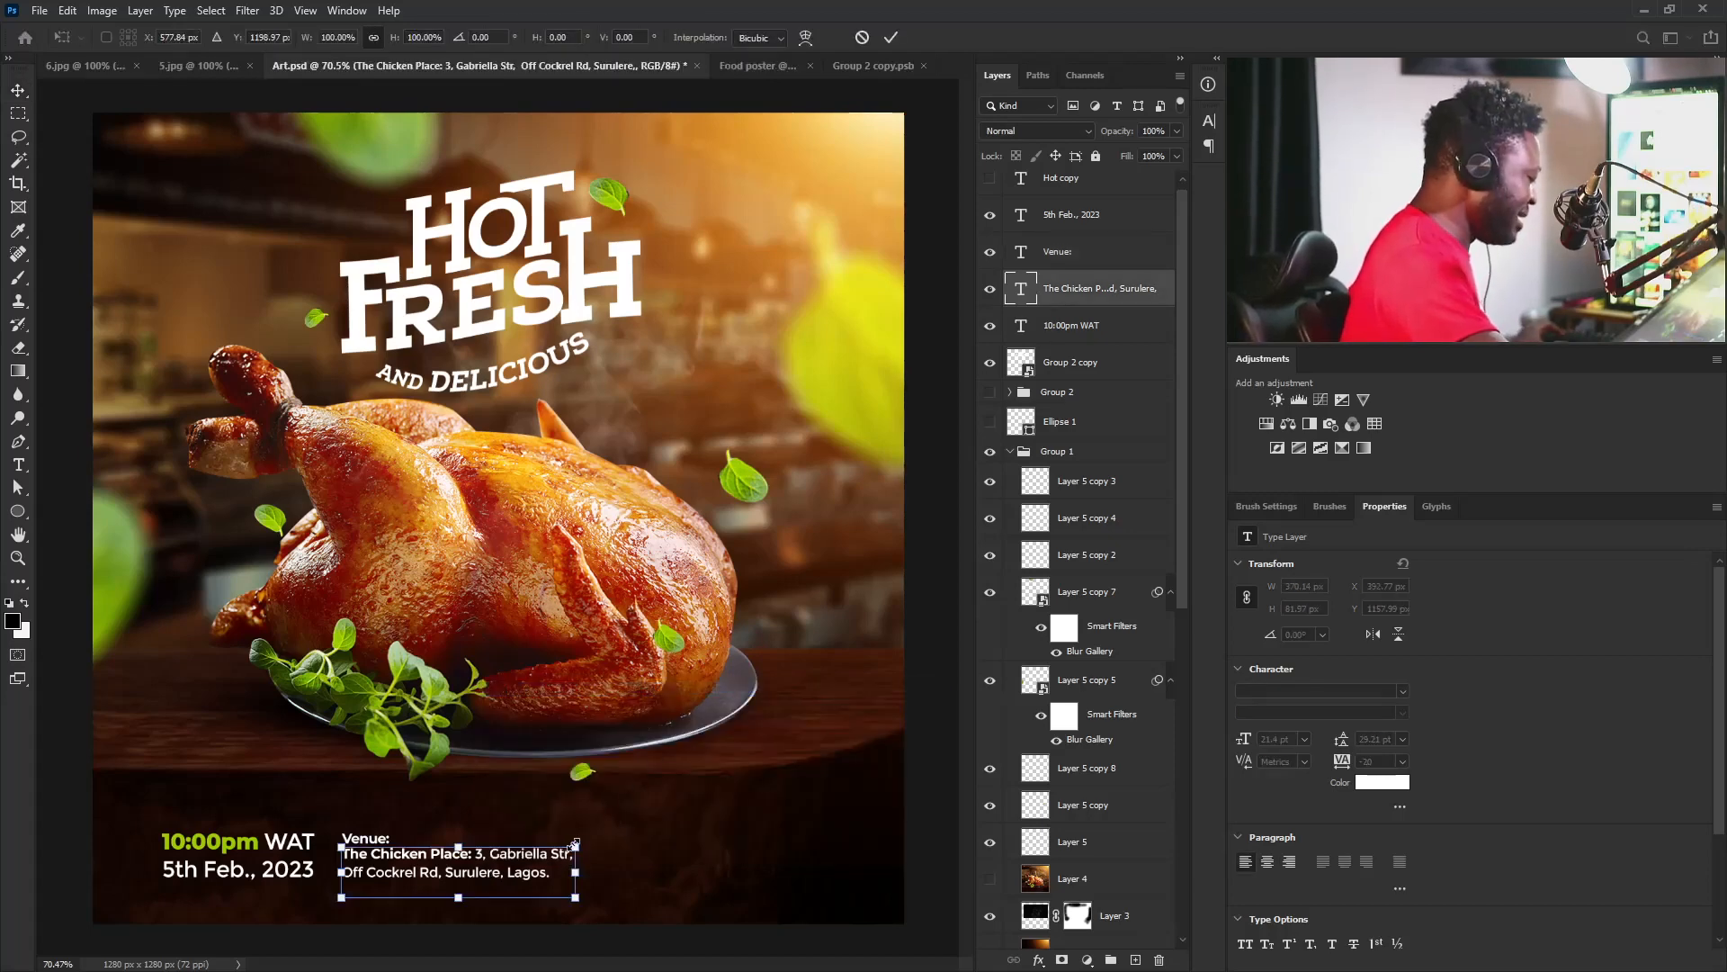
{"action": "left_click_drag", "start_coordinate": [576, 842], "coordinate": [548, 843]}
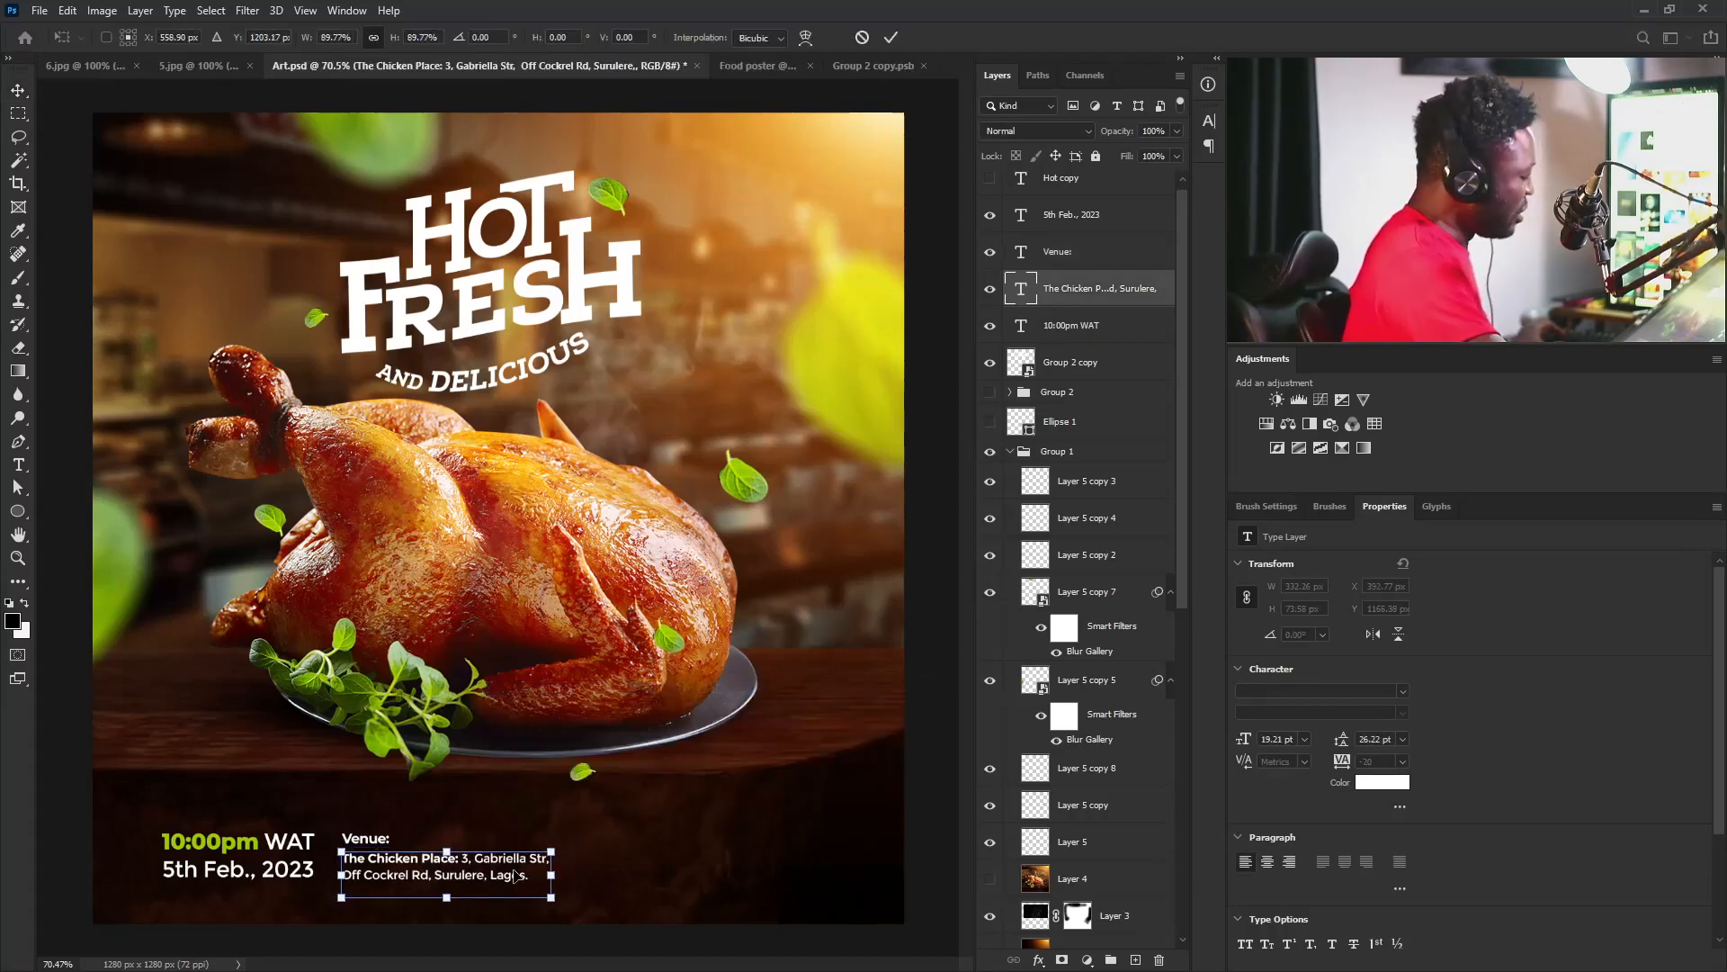
{"action": "key", "text": "Return"}
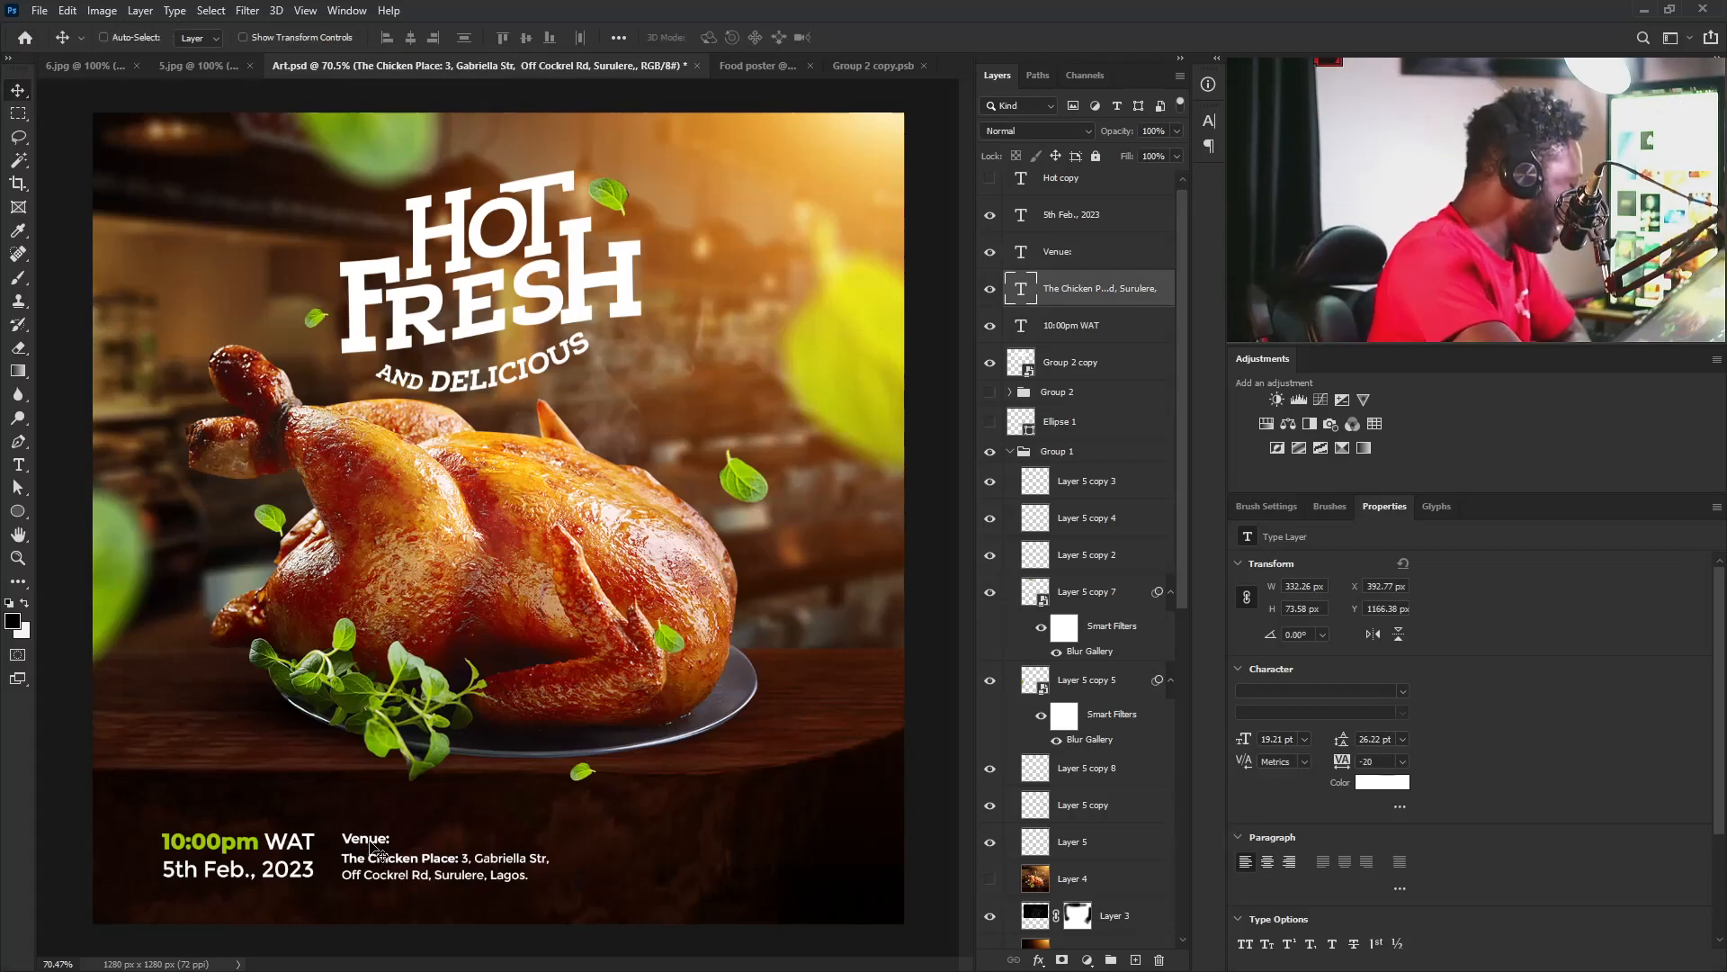
Scale the "Venue:" label down proportionally to 86.19%, giving 18.45 pt text.
{"action": "right_click", "coordinate": [372, 846]}
{"action": "left_click", "coordinate": [396, 666]}
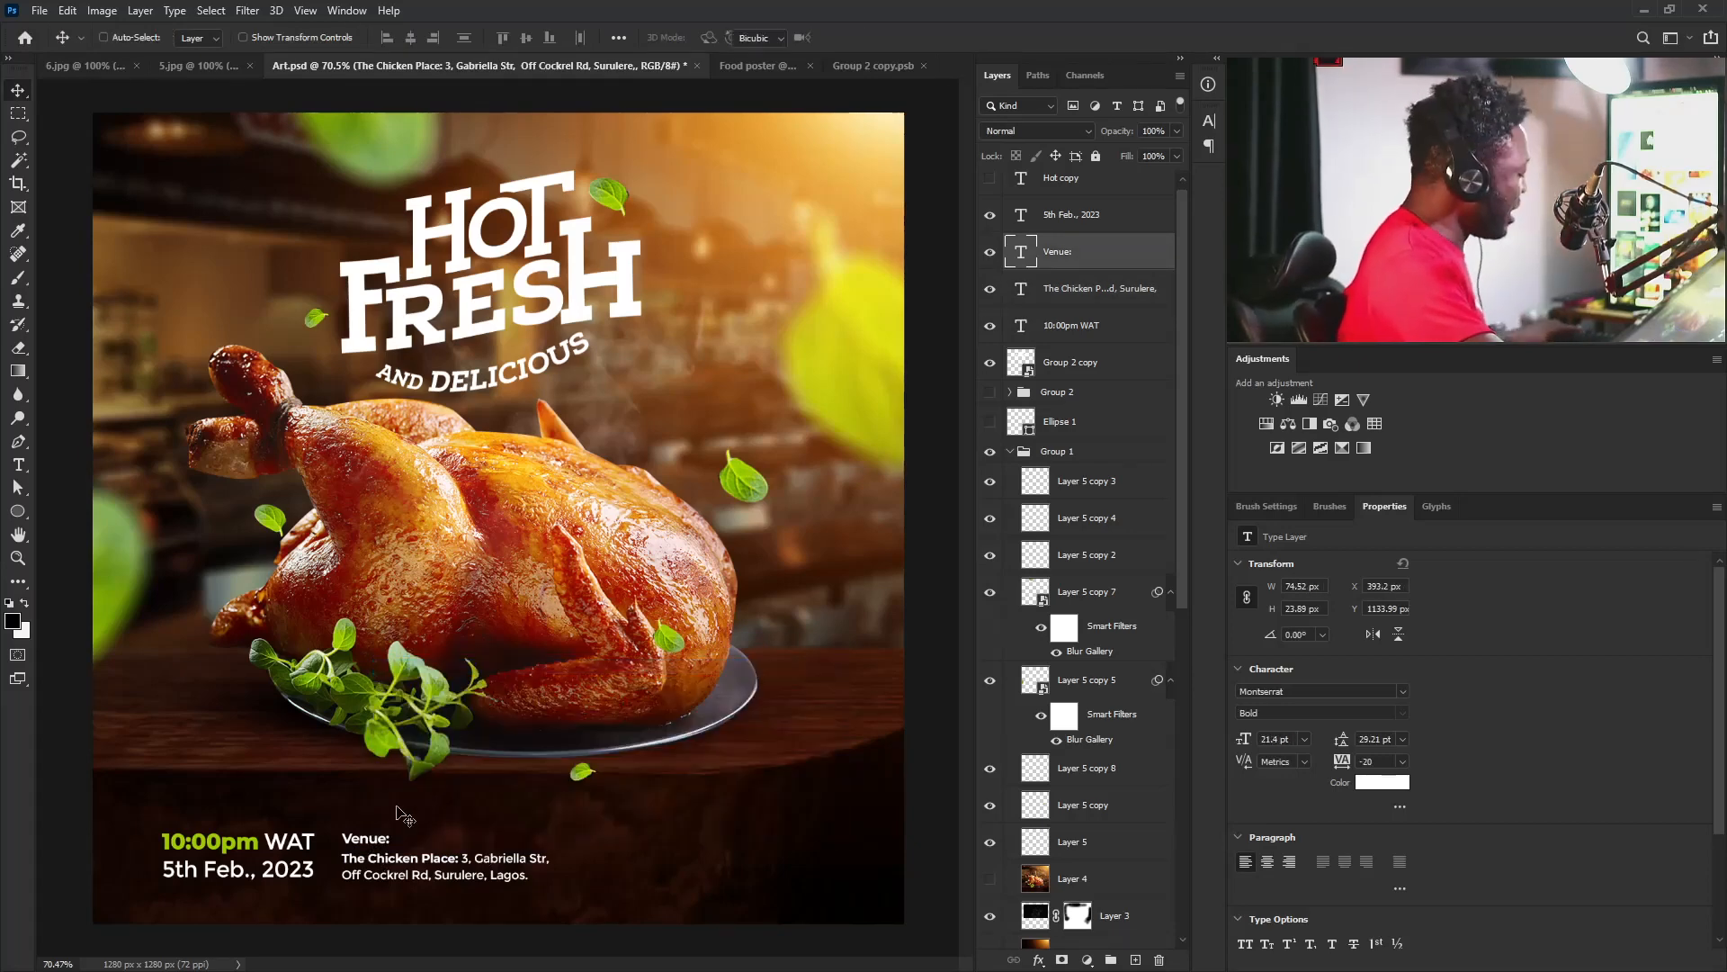
{"action": "key", "text": "ctrl+t"}
{"action": "left_click_drag", "start_coordinate": [393, 826], "coordinate": [378, 834]}
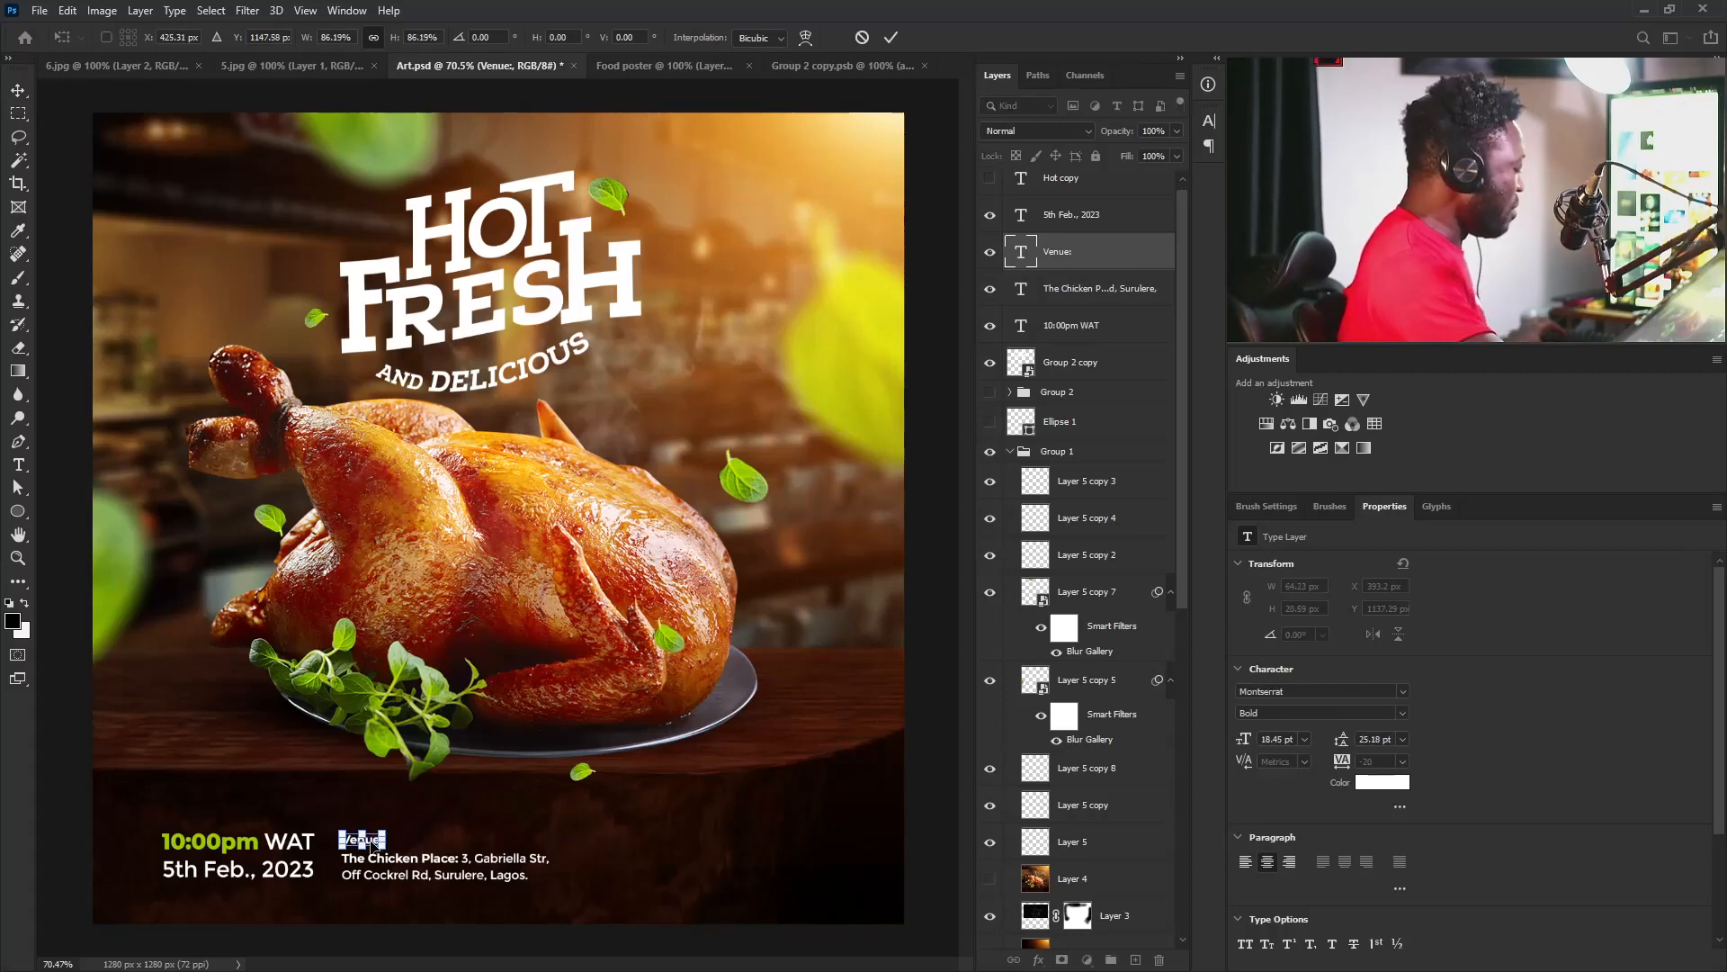
{"action": "key", "text": "Return"}
Recolor the "Venue:" label green (98bd04), sampled from the small leaf below the plate.
{"action": "left_click", "coordinate": [1394, 787]}
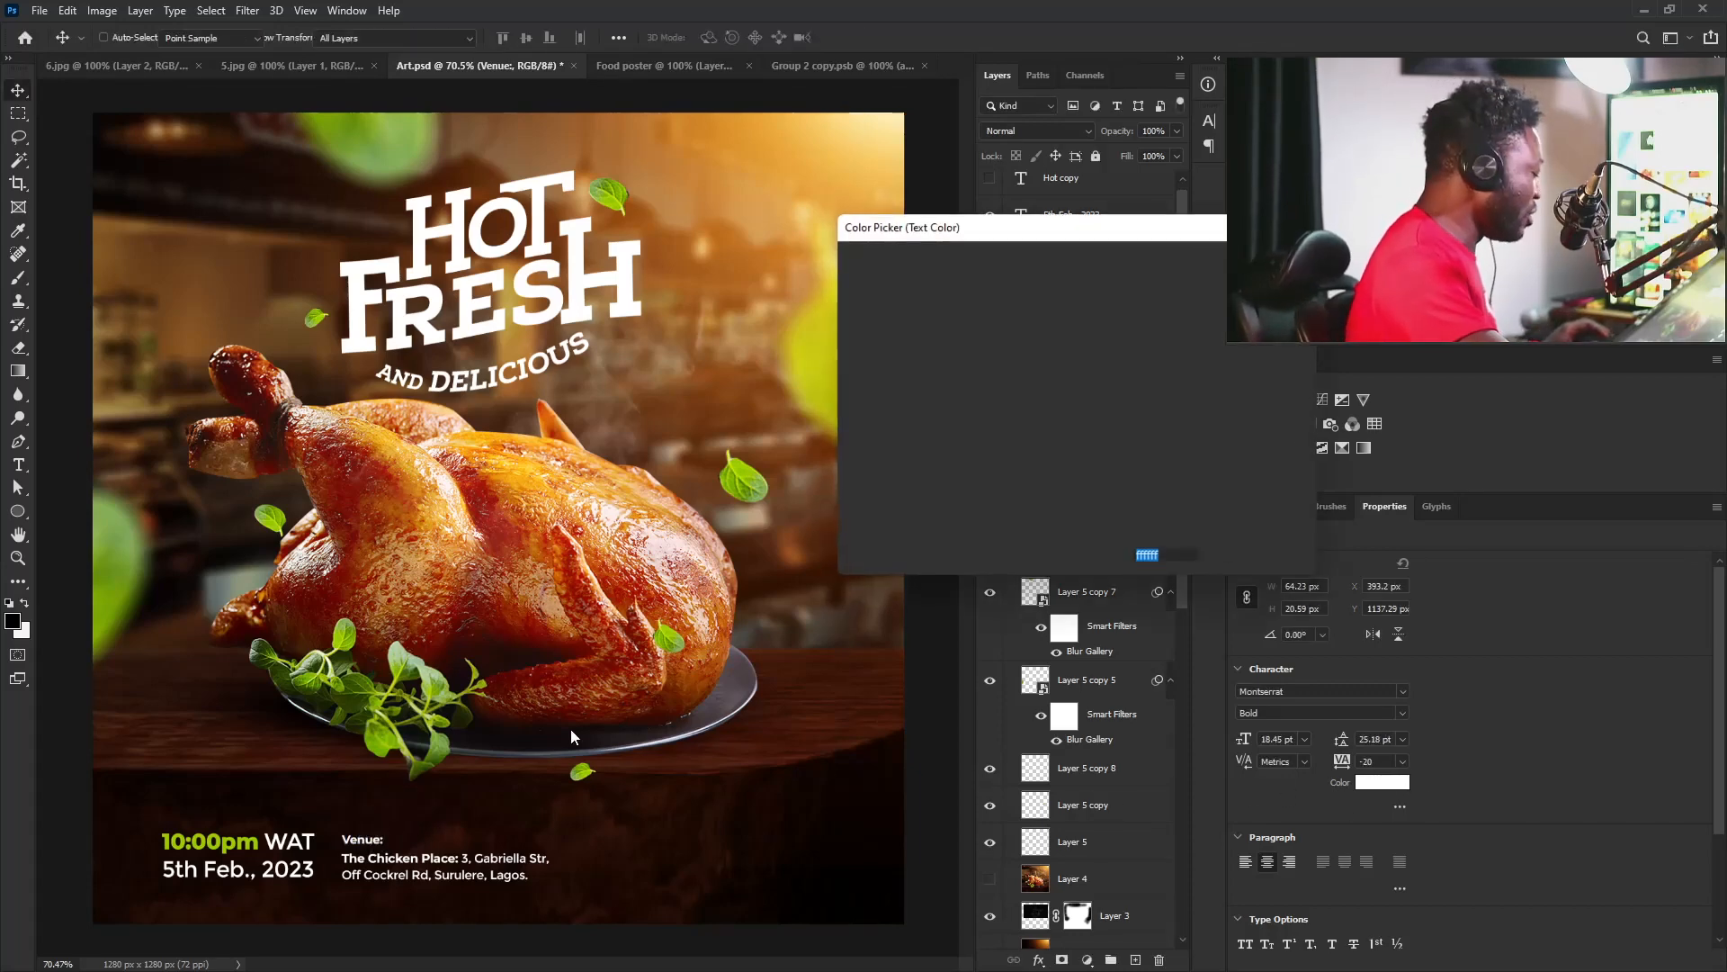
{"action": "left_click", "coordinate": [585, 766]}
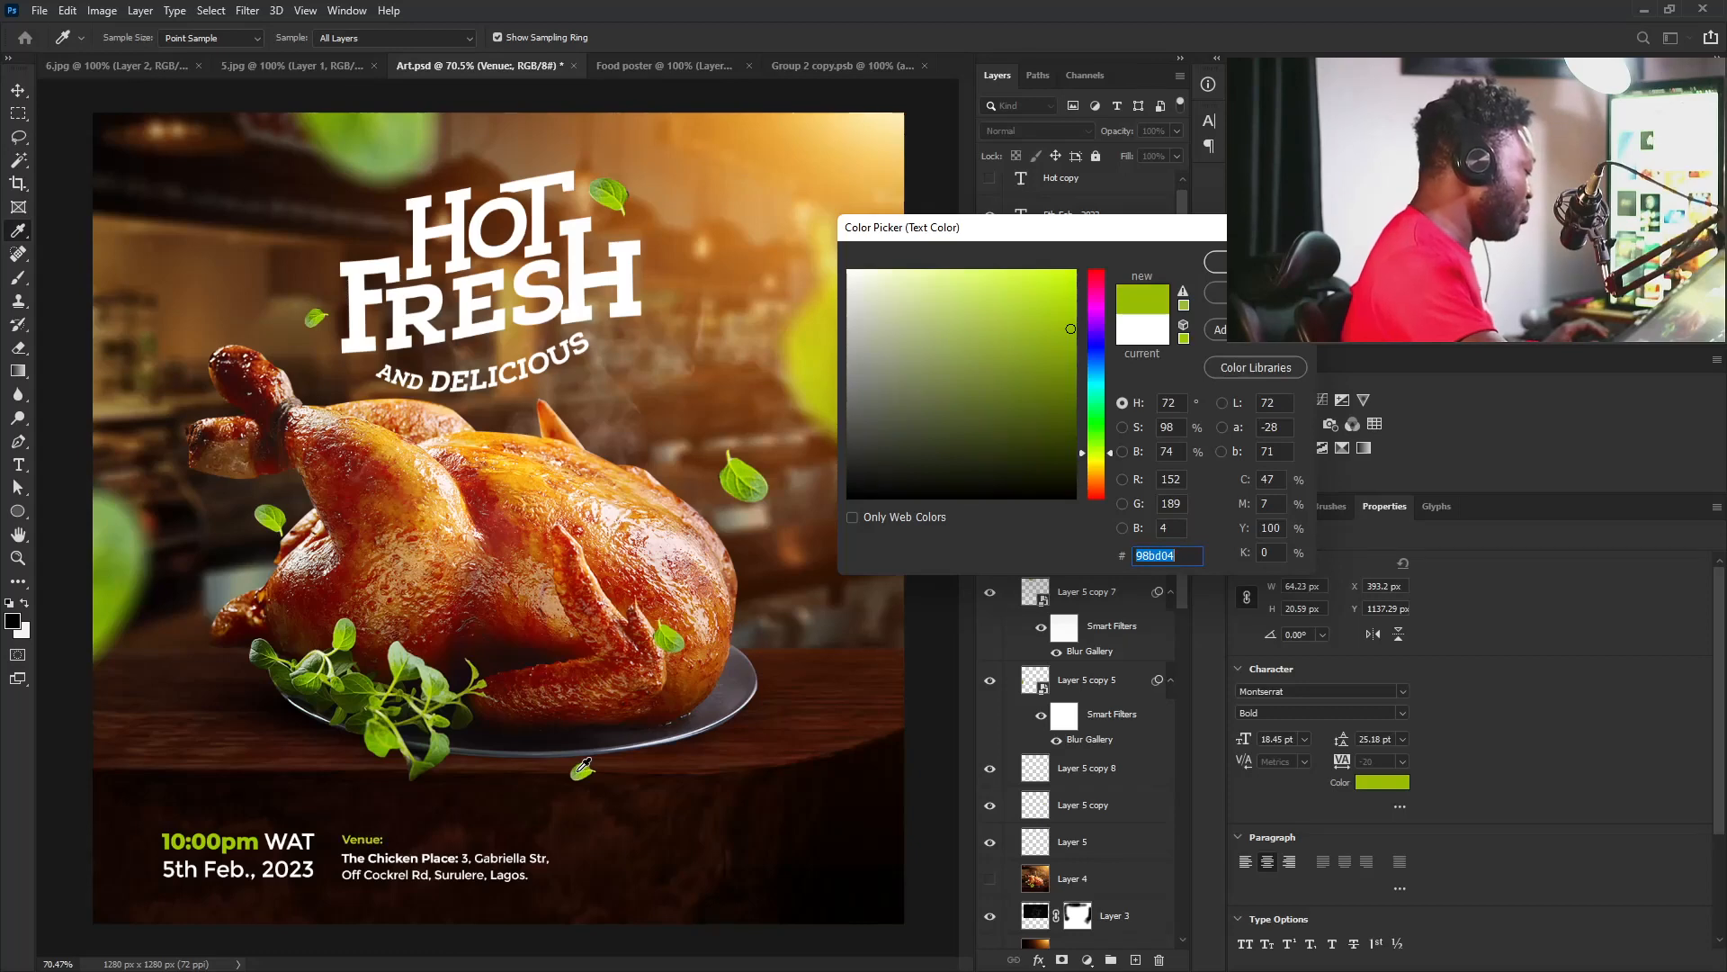
{"action": "key", "text": "Return"}
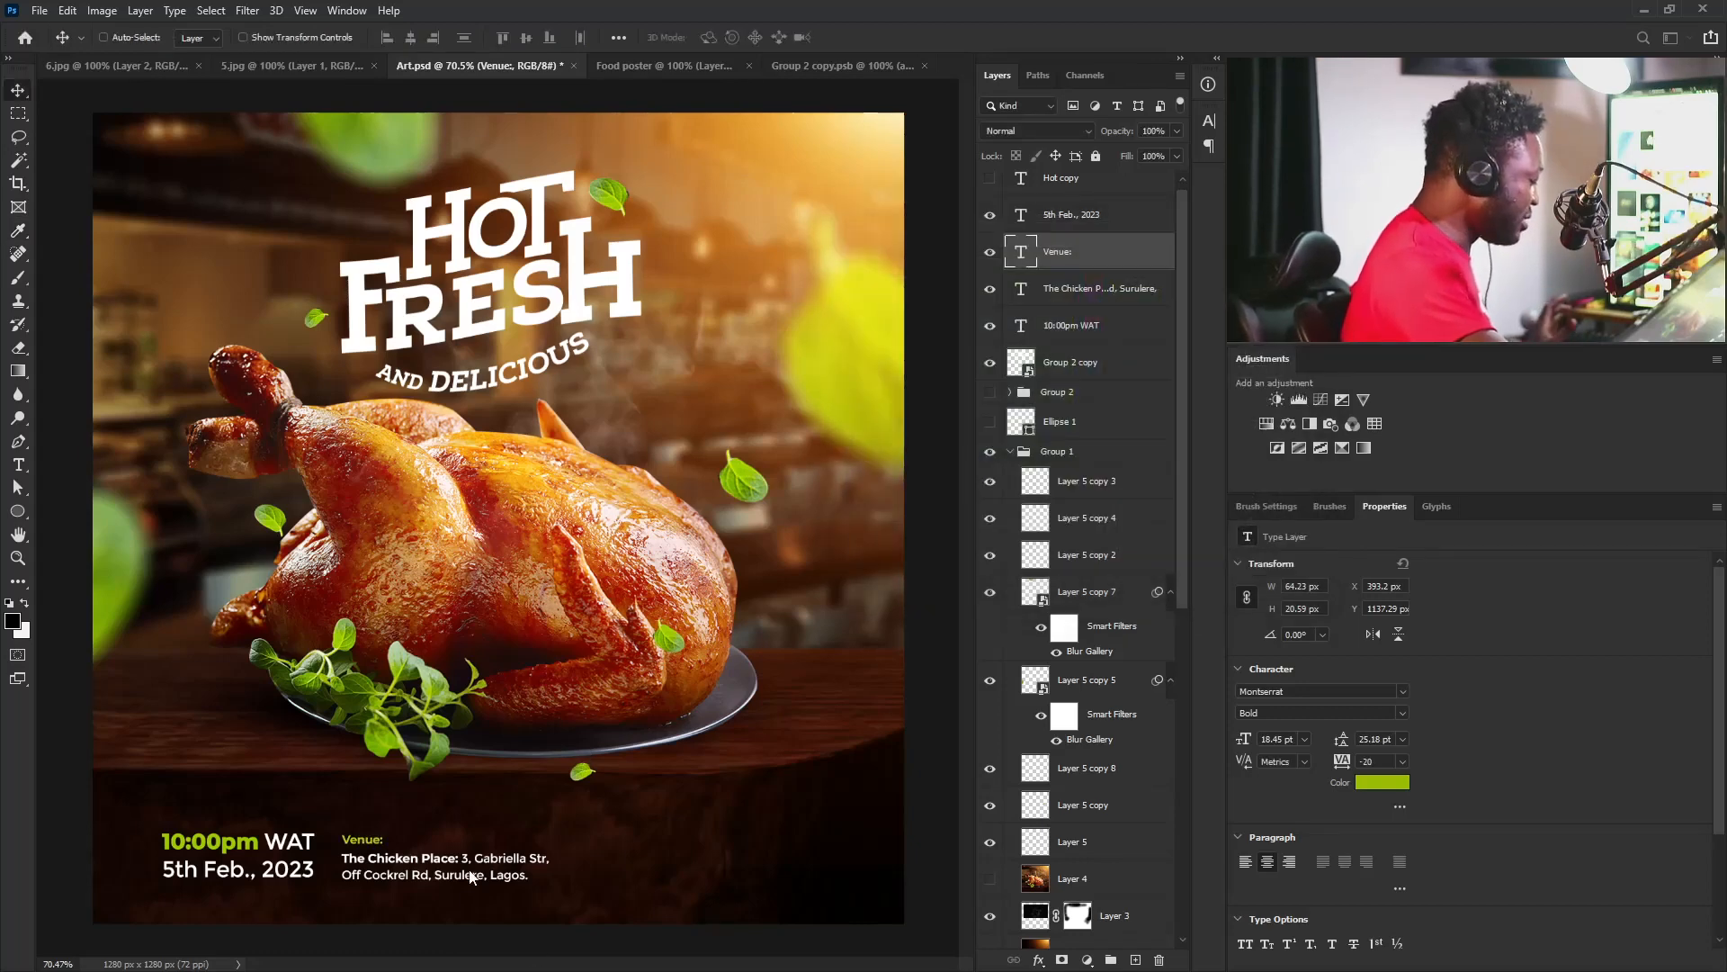
Enlarge the venue address slightly to 103.84%, giving 19.95 pt text.
{"action": "right_click", "coordinate": [470, 877]}
{"action": "left_click", "coordinate": [621, 710]}
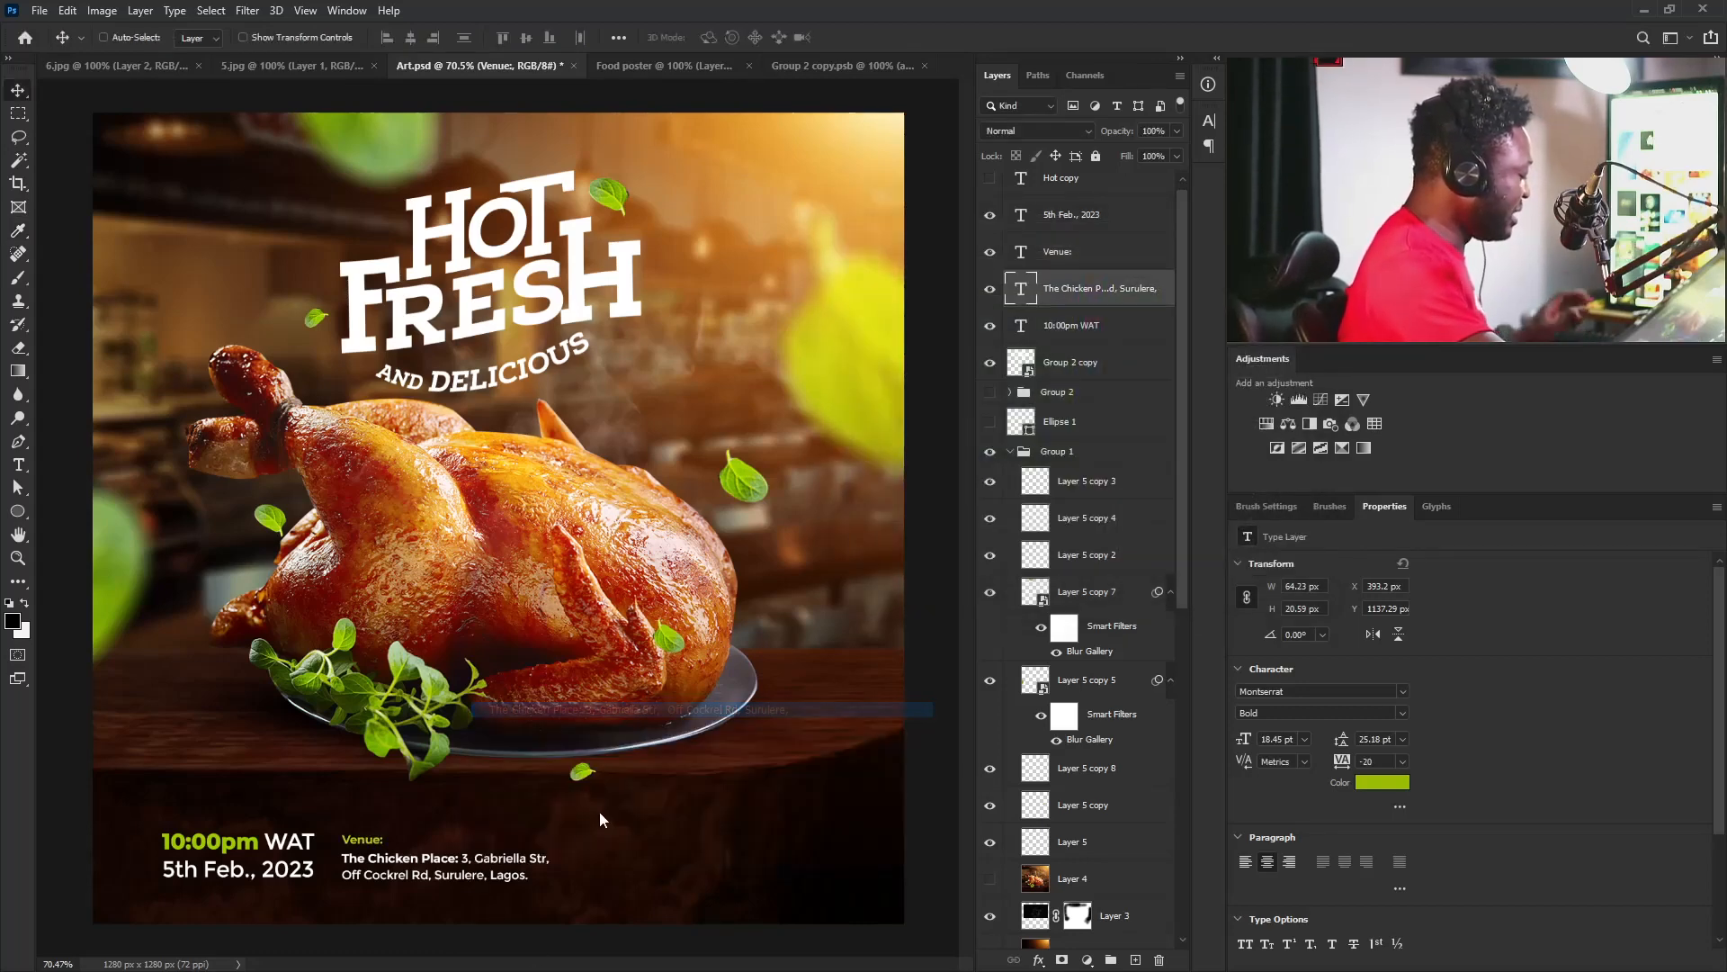
{"action": "key", "text": "ctrl+t"}
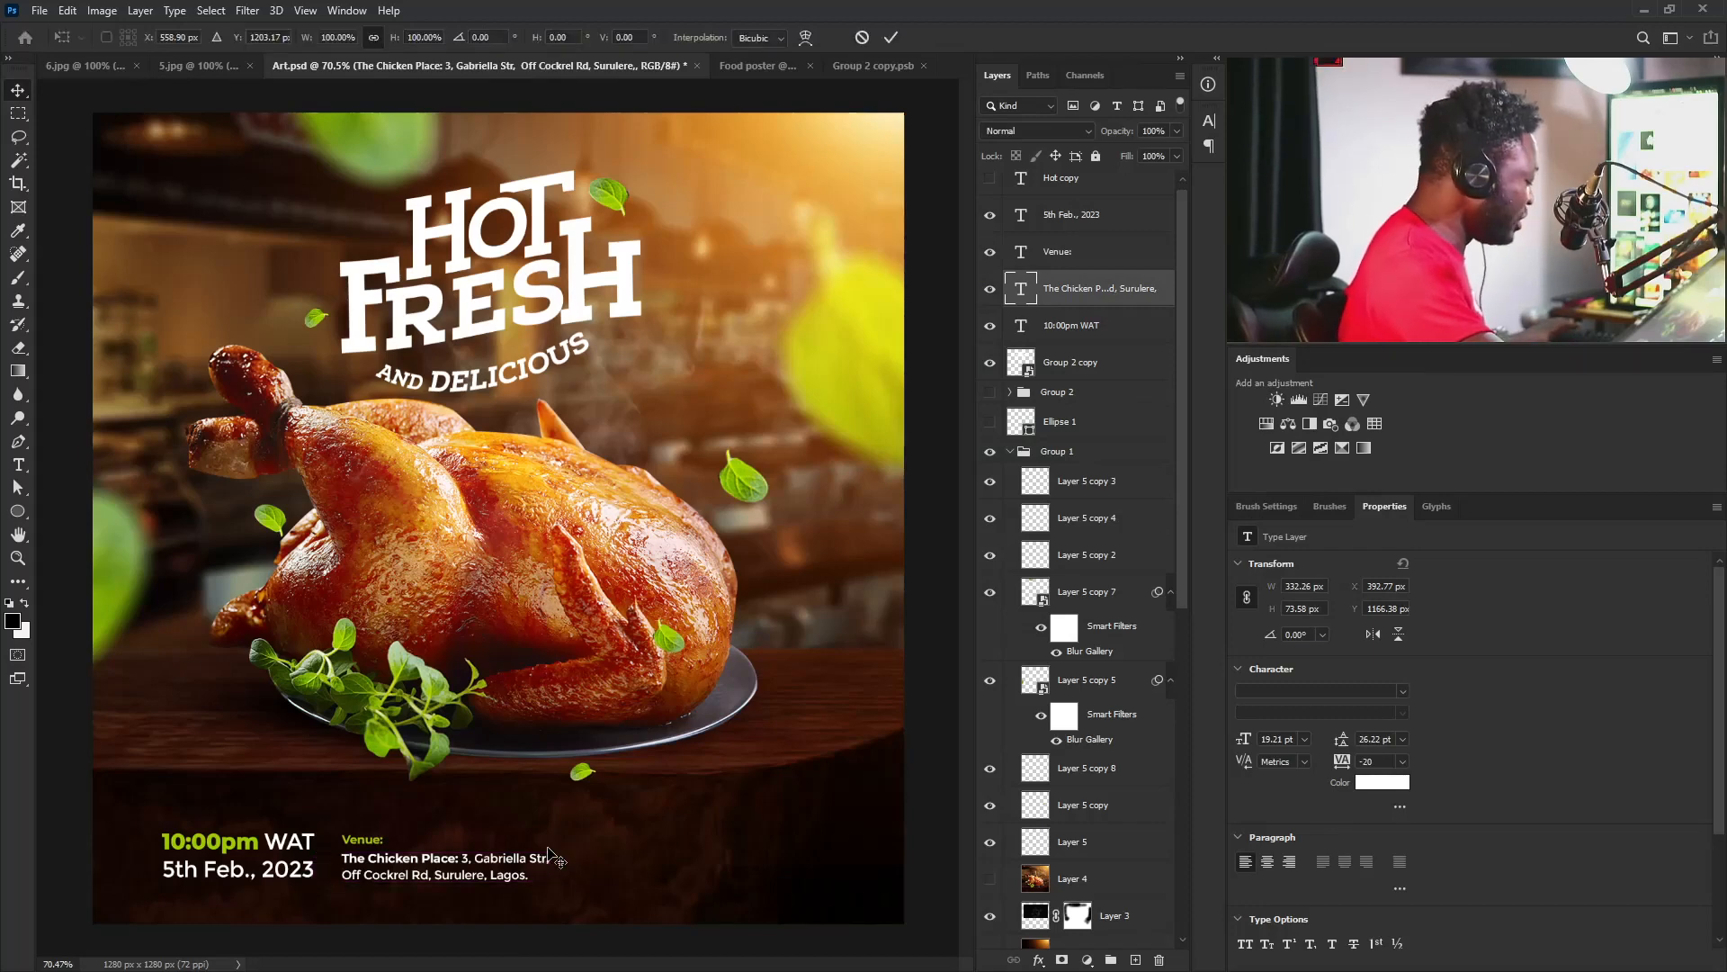
{"action": "left_click_drag", "start_coordinate": [560, 850], "coordinate": [568, 847]}
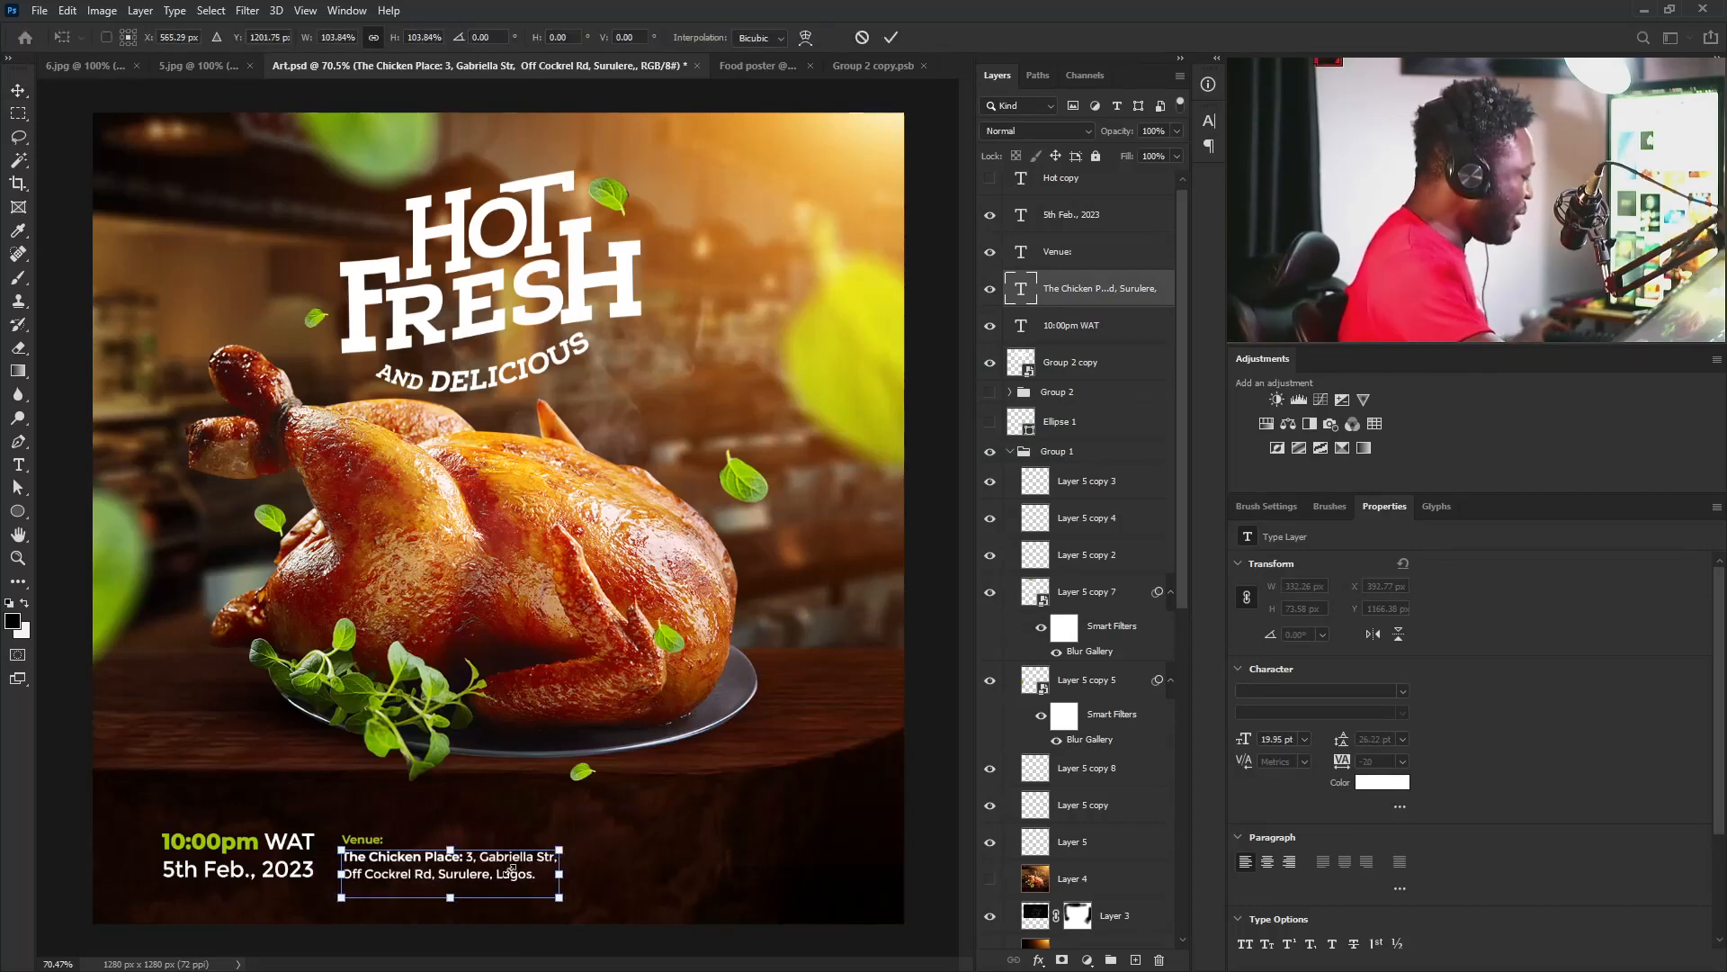
{"action": "key", "text": "Return"}
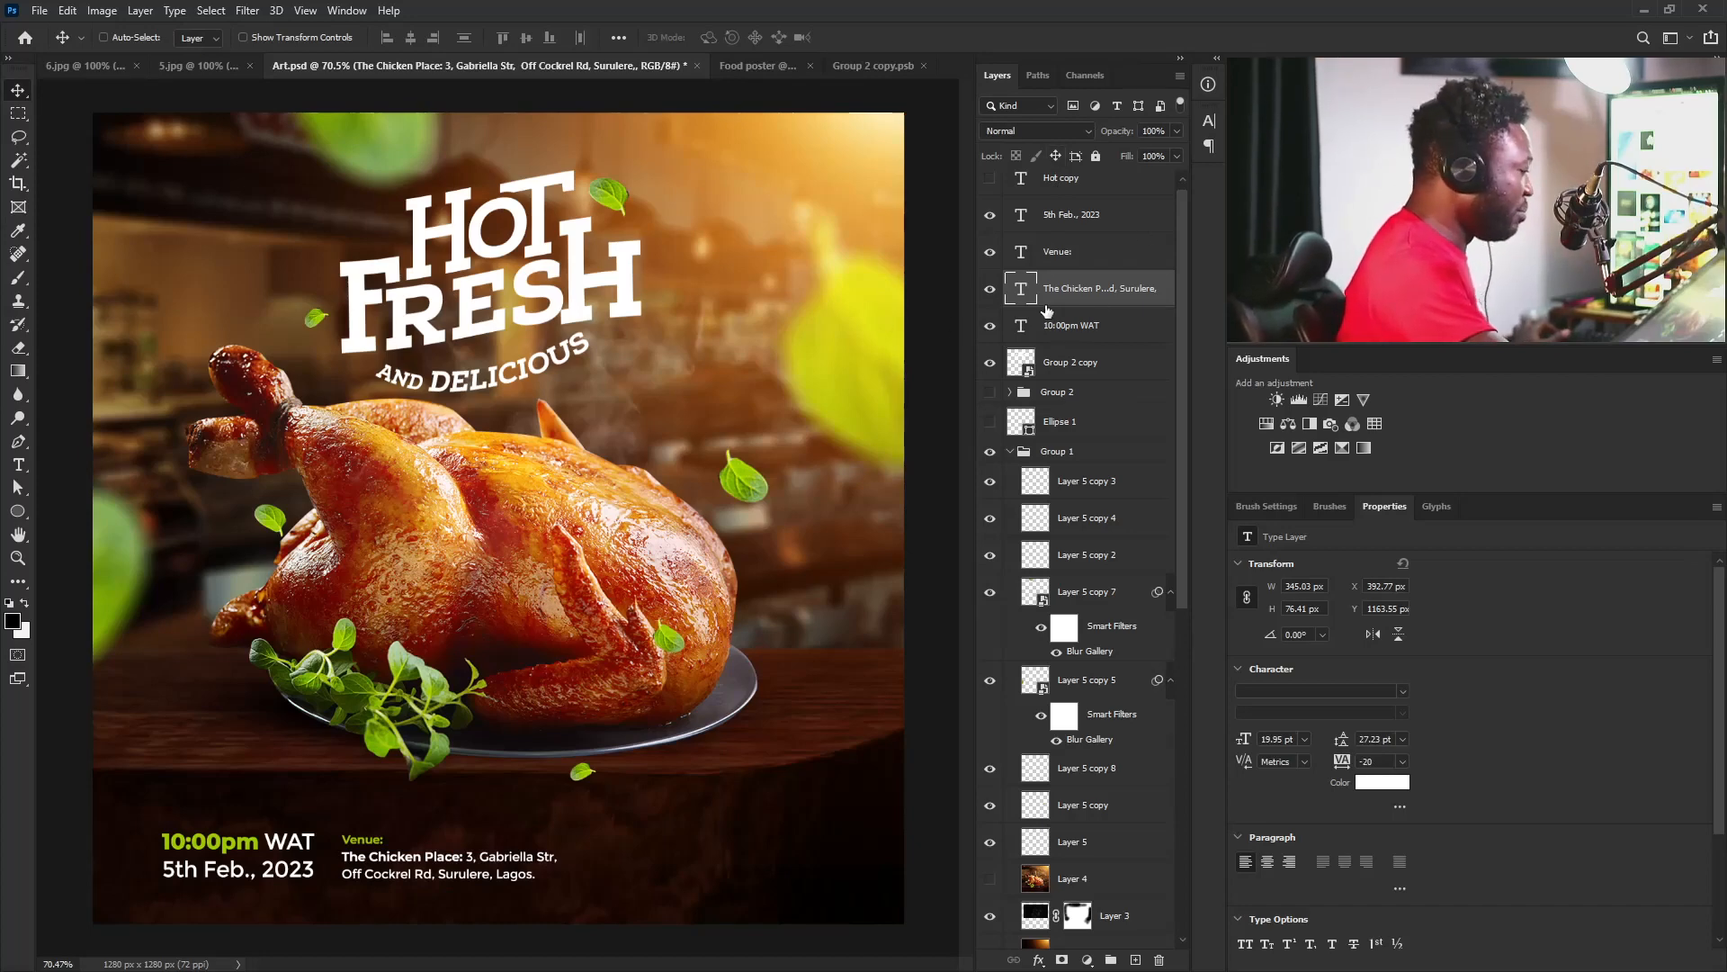
Enlarge the "Venue:" label and address together to 103.20% and raise the whole time, date and venue block slightly.
{"action": "left_click", "coordinate": [1069, 263], "text": "ctrl"}
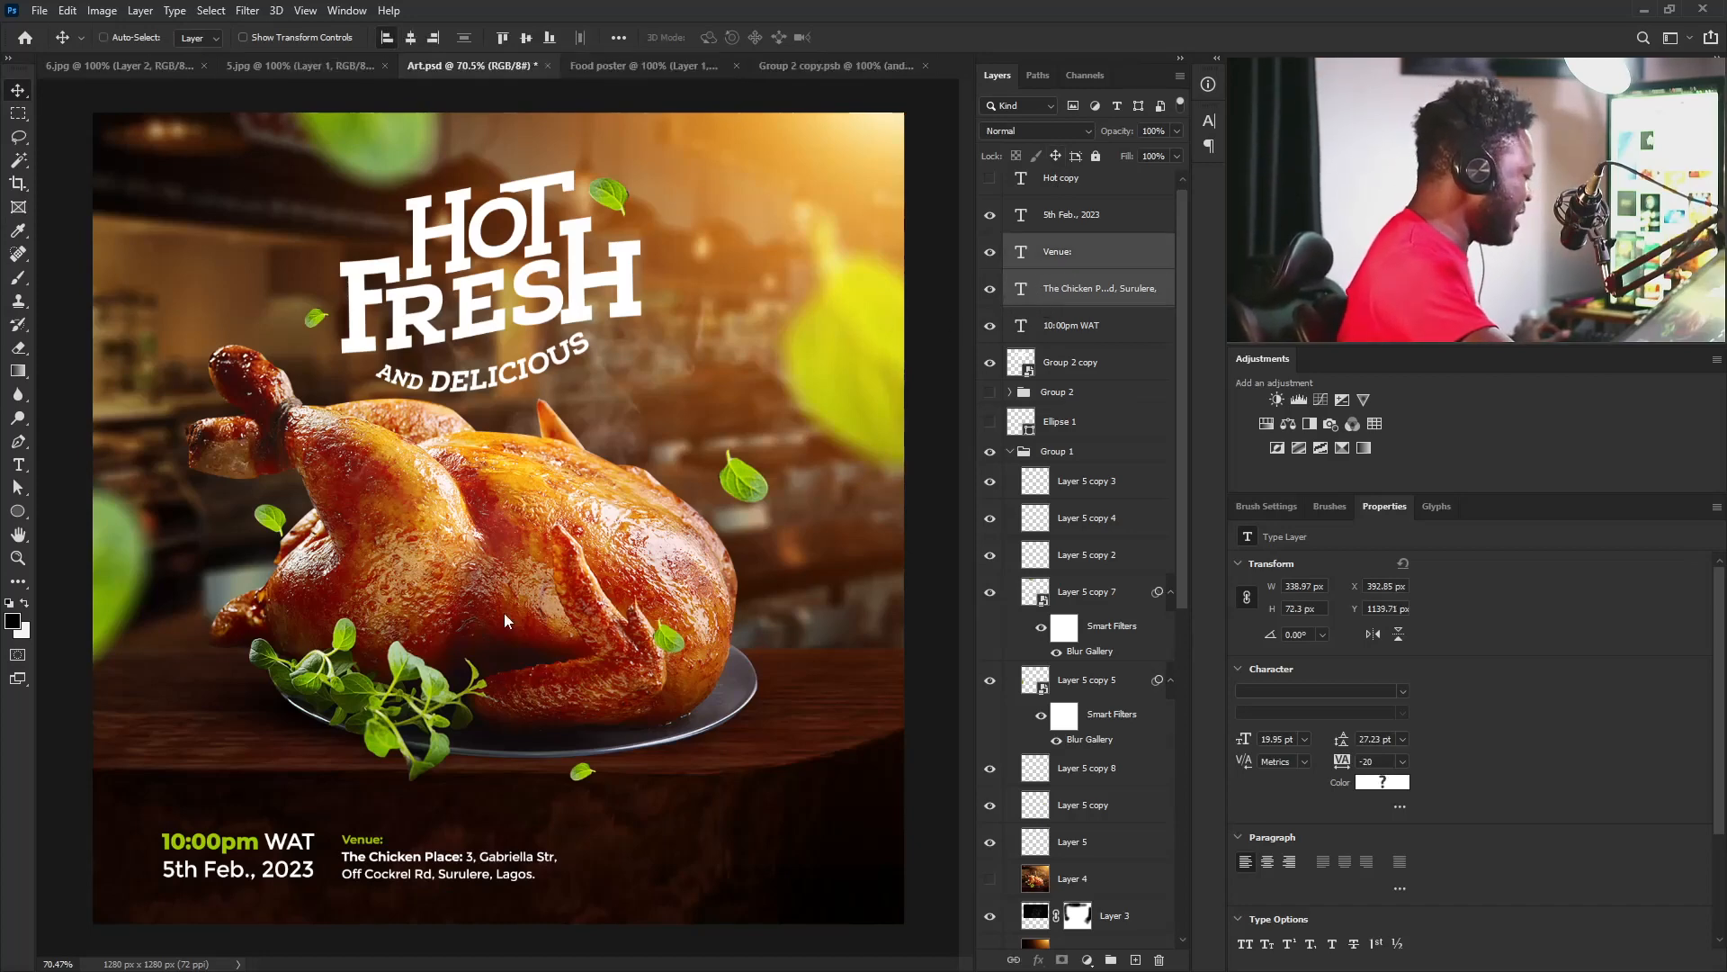
{"action": "mouse_move", "coordinate": [392, 852]}
{"action": "left_mouse_down"}
{"action": "mouse_move", "coordinate": [414, 855]}
{"action": "mouse_move", "coordinate": [389, 852]}
{"action": "left_mouse_up"}
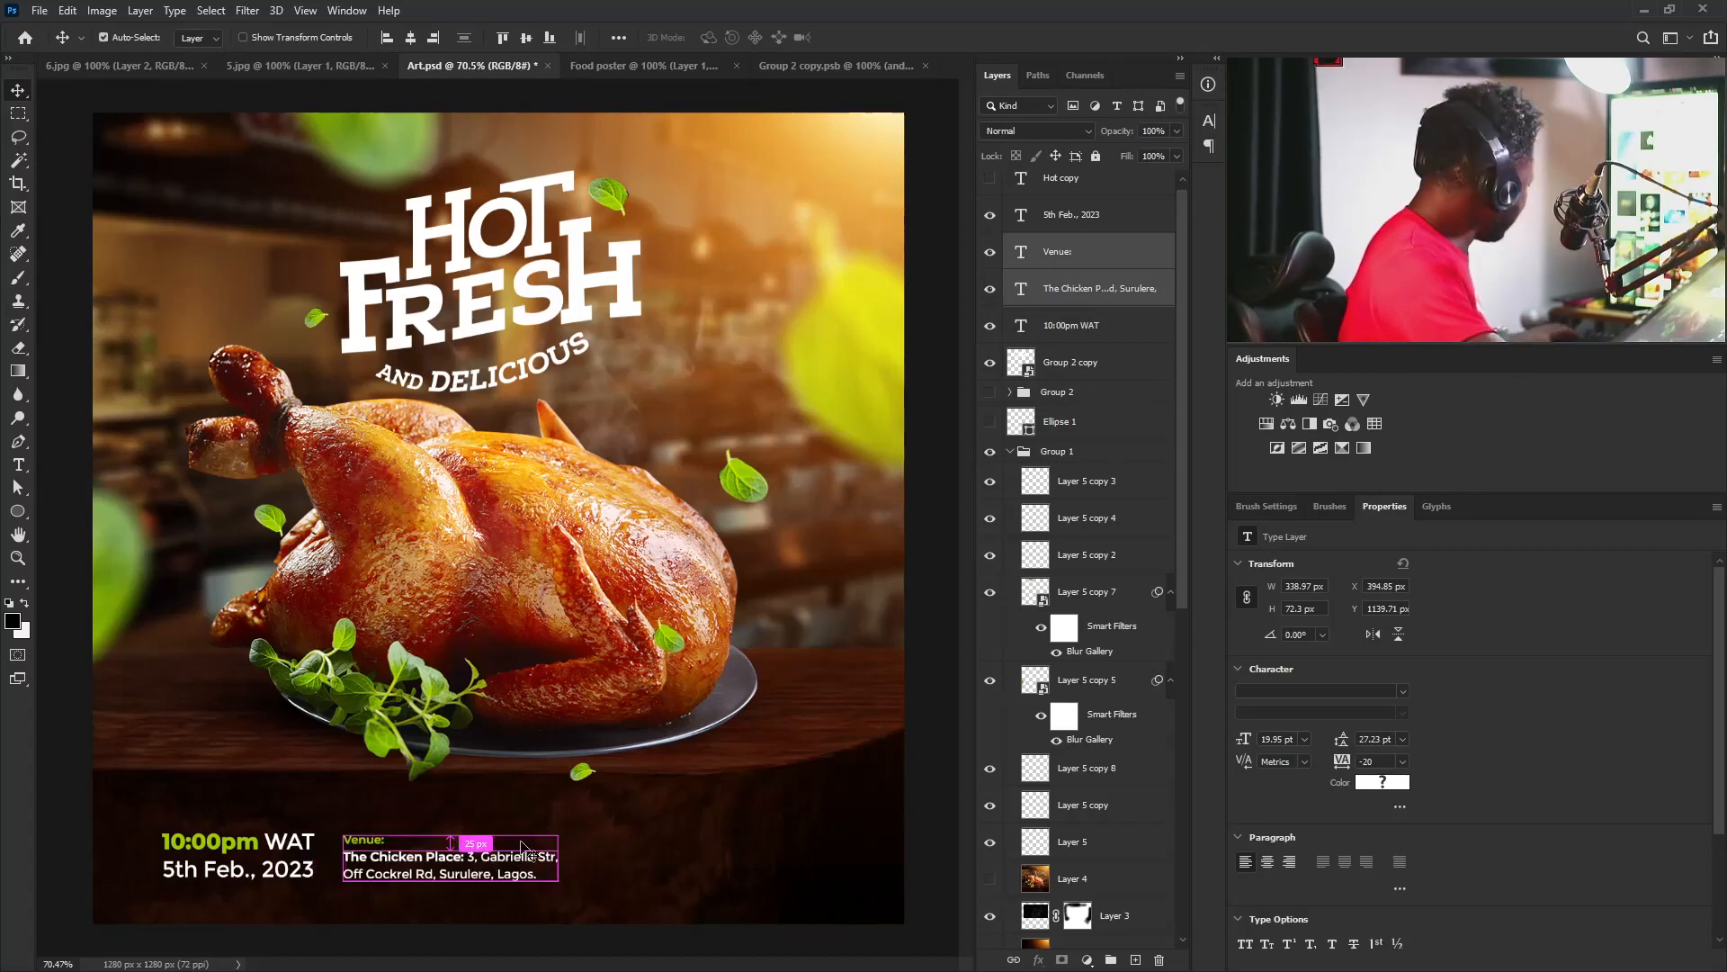
{"action": "key", "text": "ctrl+t"}
{"action": "left_click_drag", "start_coordinate": [558, 836], "coordinate": [565, 839]}
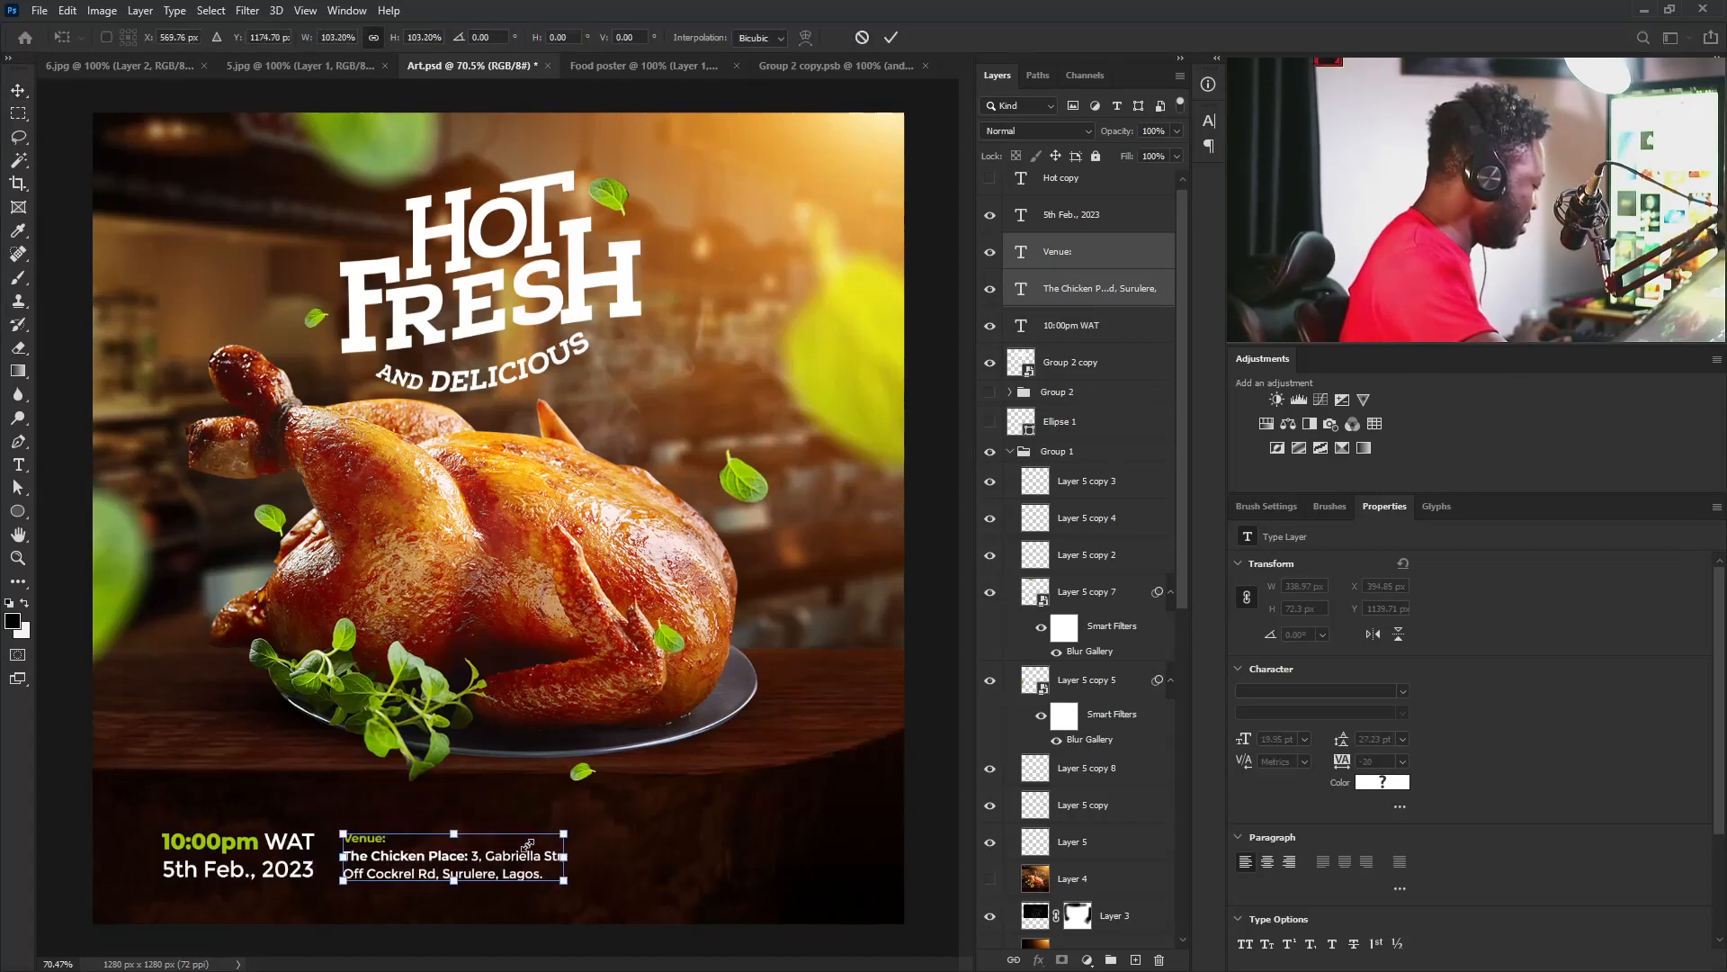
{"action": "double_click", "coordinate": [521, 846]}
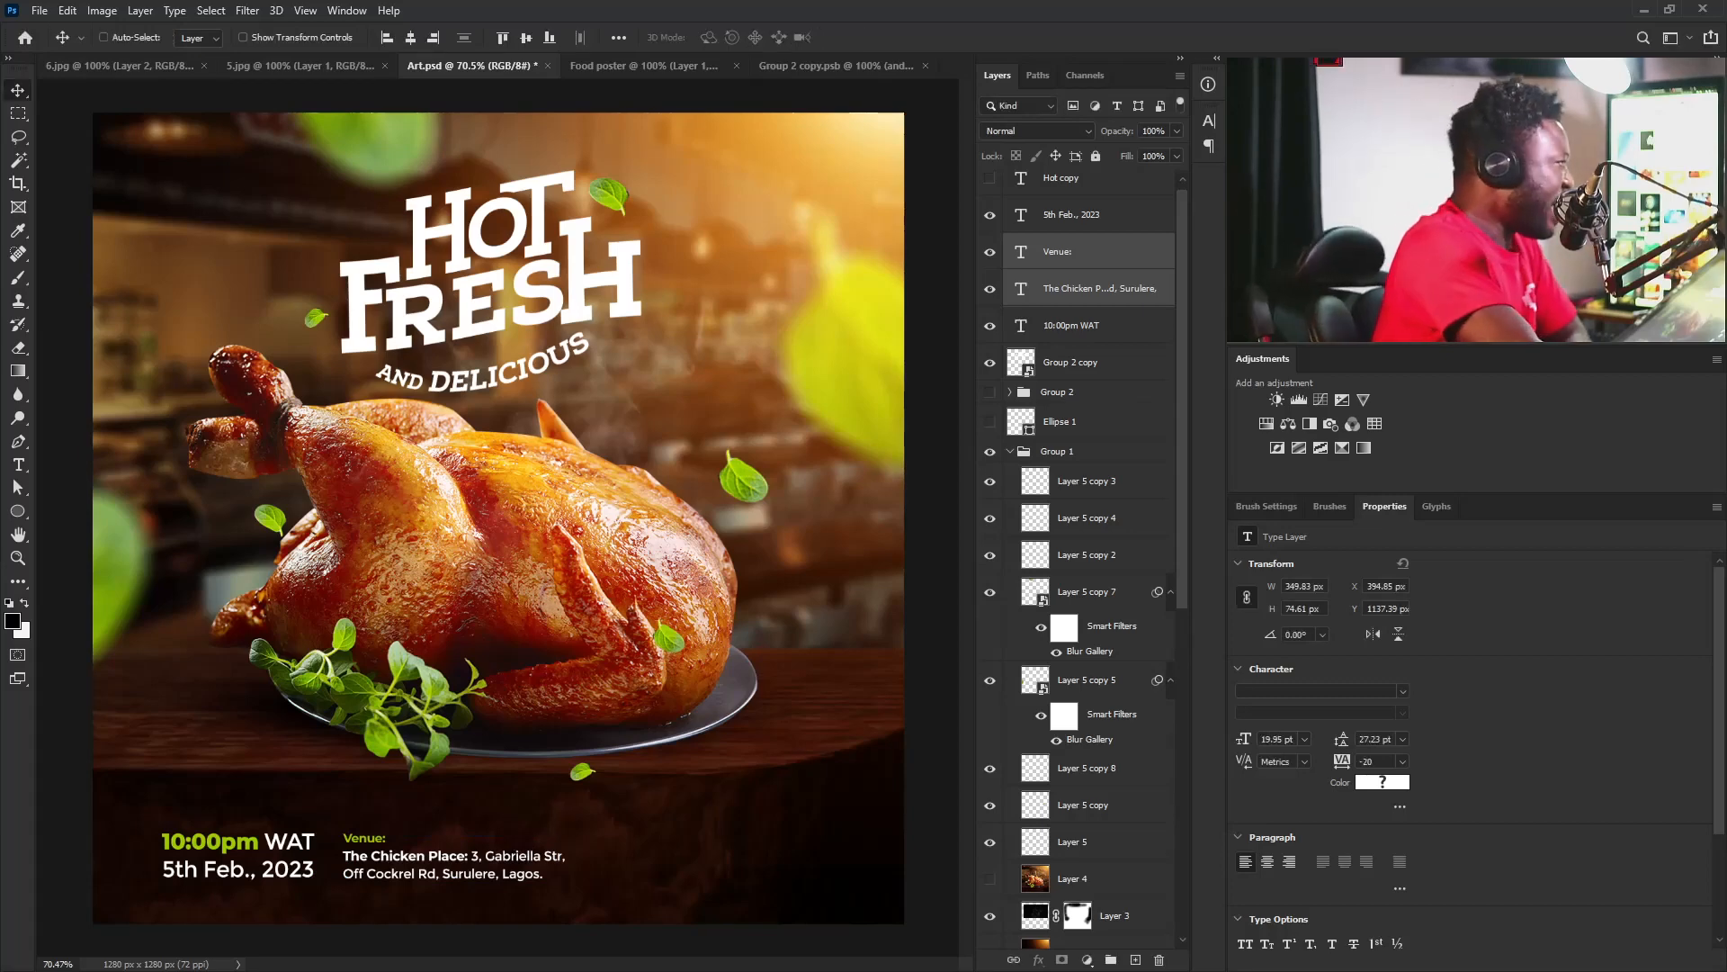
{"action": "right_click", "coordinate": [430, 840]}
{"action": "left_click", "coordinate": [588, 654]}
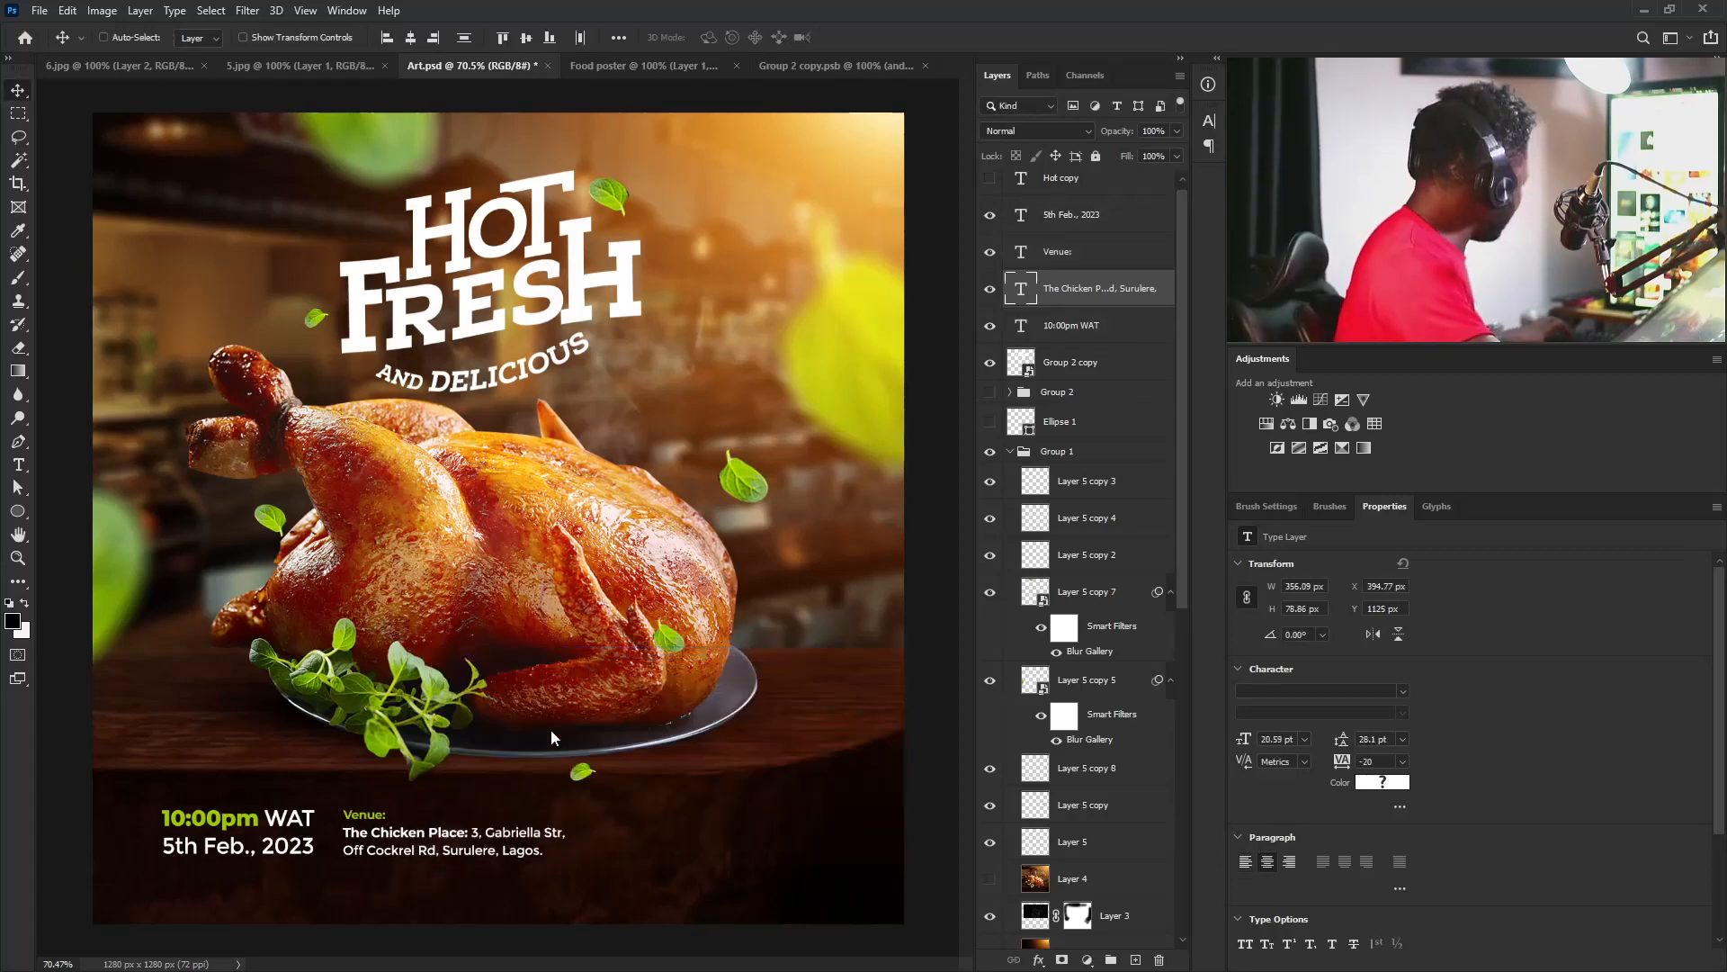
Duplicate the venue address directly below itself and replace the copy's text with the pasted RSVP phone line.
{"action": "left_click_drag", "start_coordinate": [442, 853], "coordinate": [444, 901]}
{"action": "double_click", "coordinate": [445, 899]}
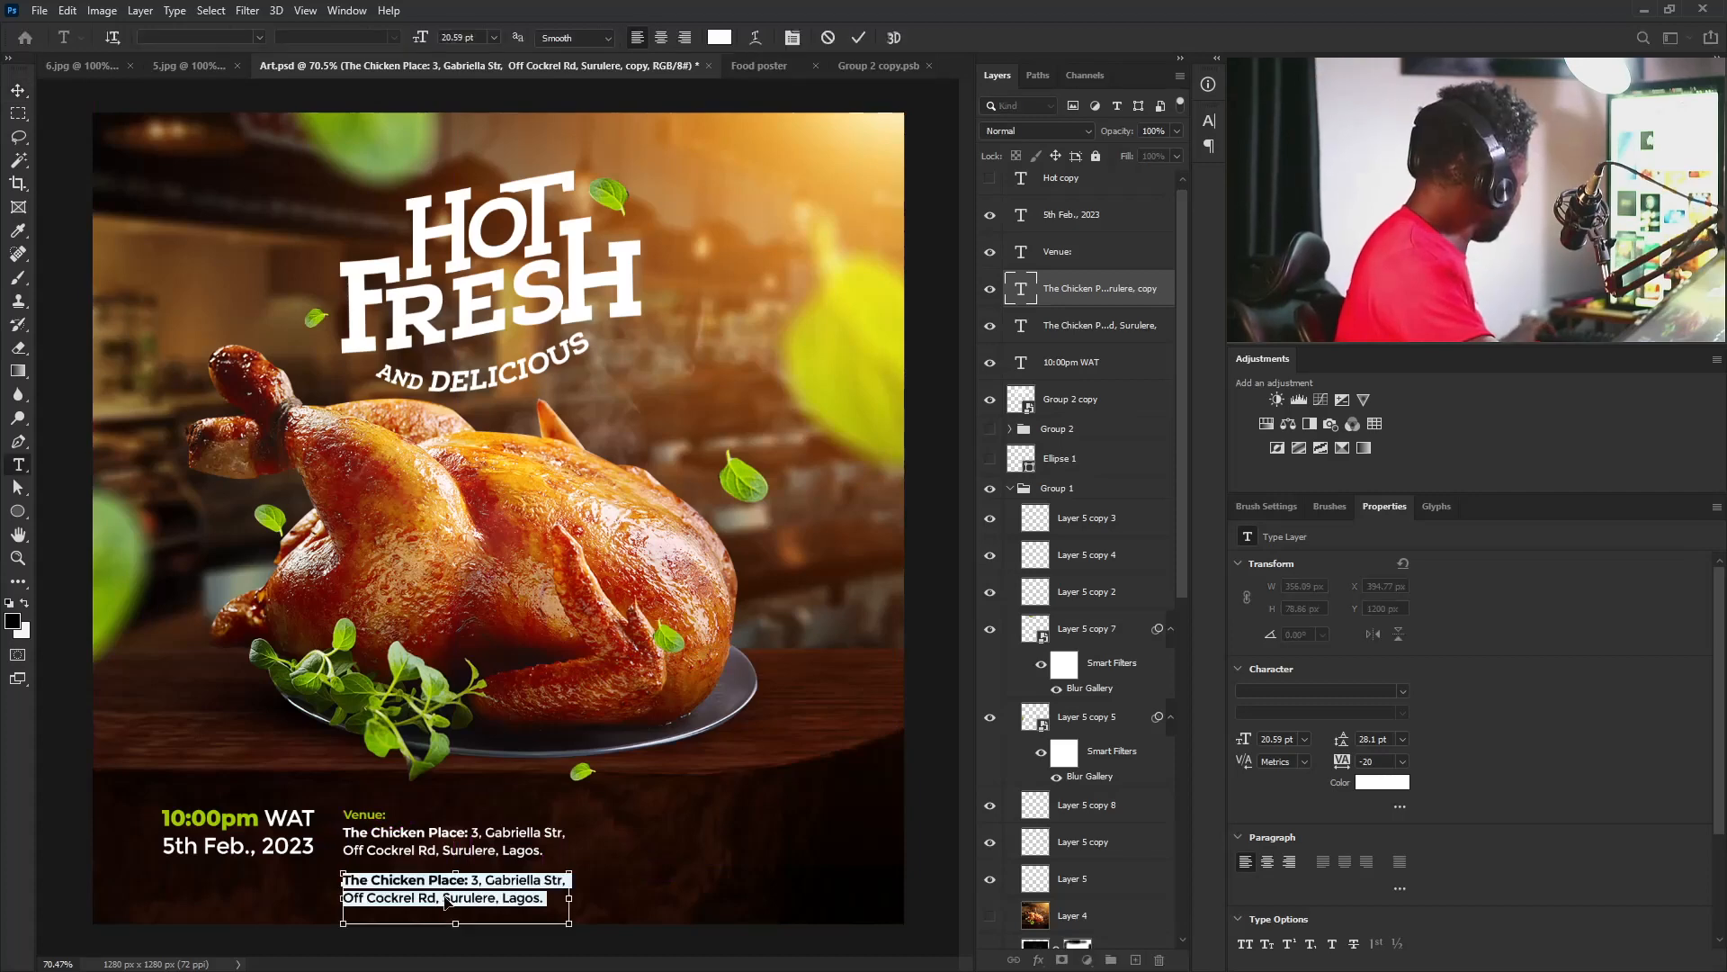
{"action": "key", "text": "ctrl+v"}
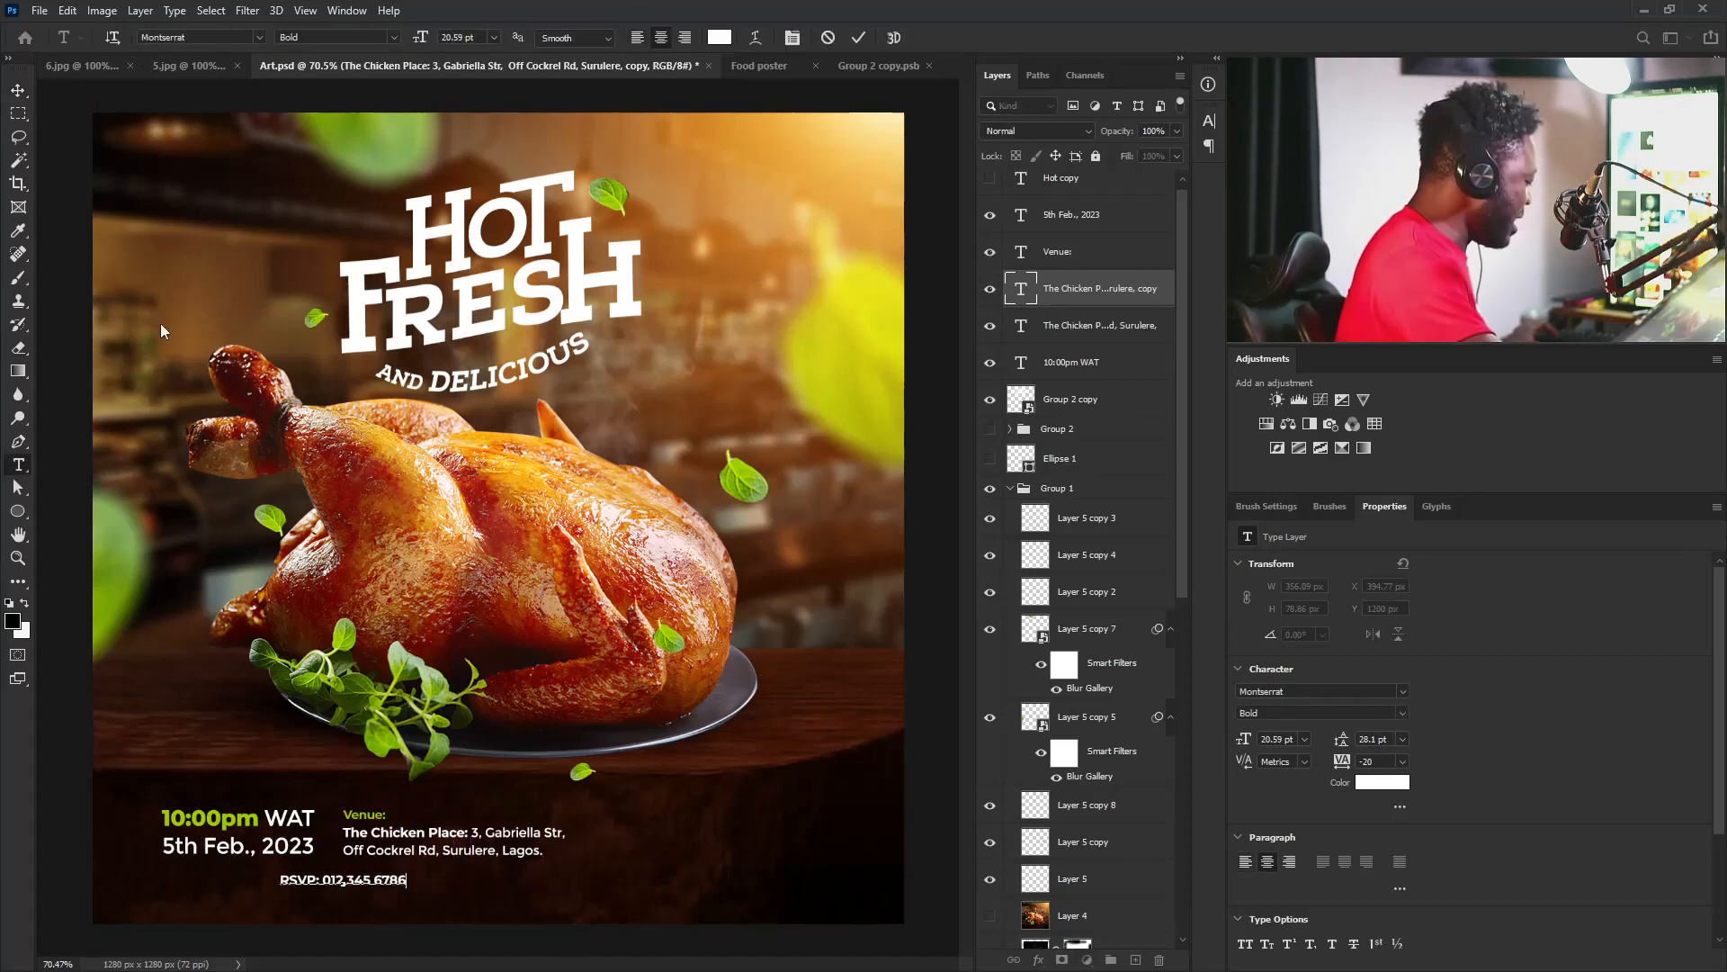
Align the RSVP line with the venue address's left edge and scale it down to 17.83 pt text.
{"action": "left_click", "coordinate": [18, 90]}
{"action": "left_click_drag", "start_coordinate": [380, 880], "coordinate": [429, 887]}
{"action": "key", "text": "ctrl+t"}
{"action": "key", "text": "Return"}
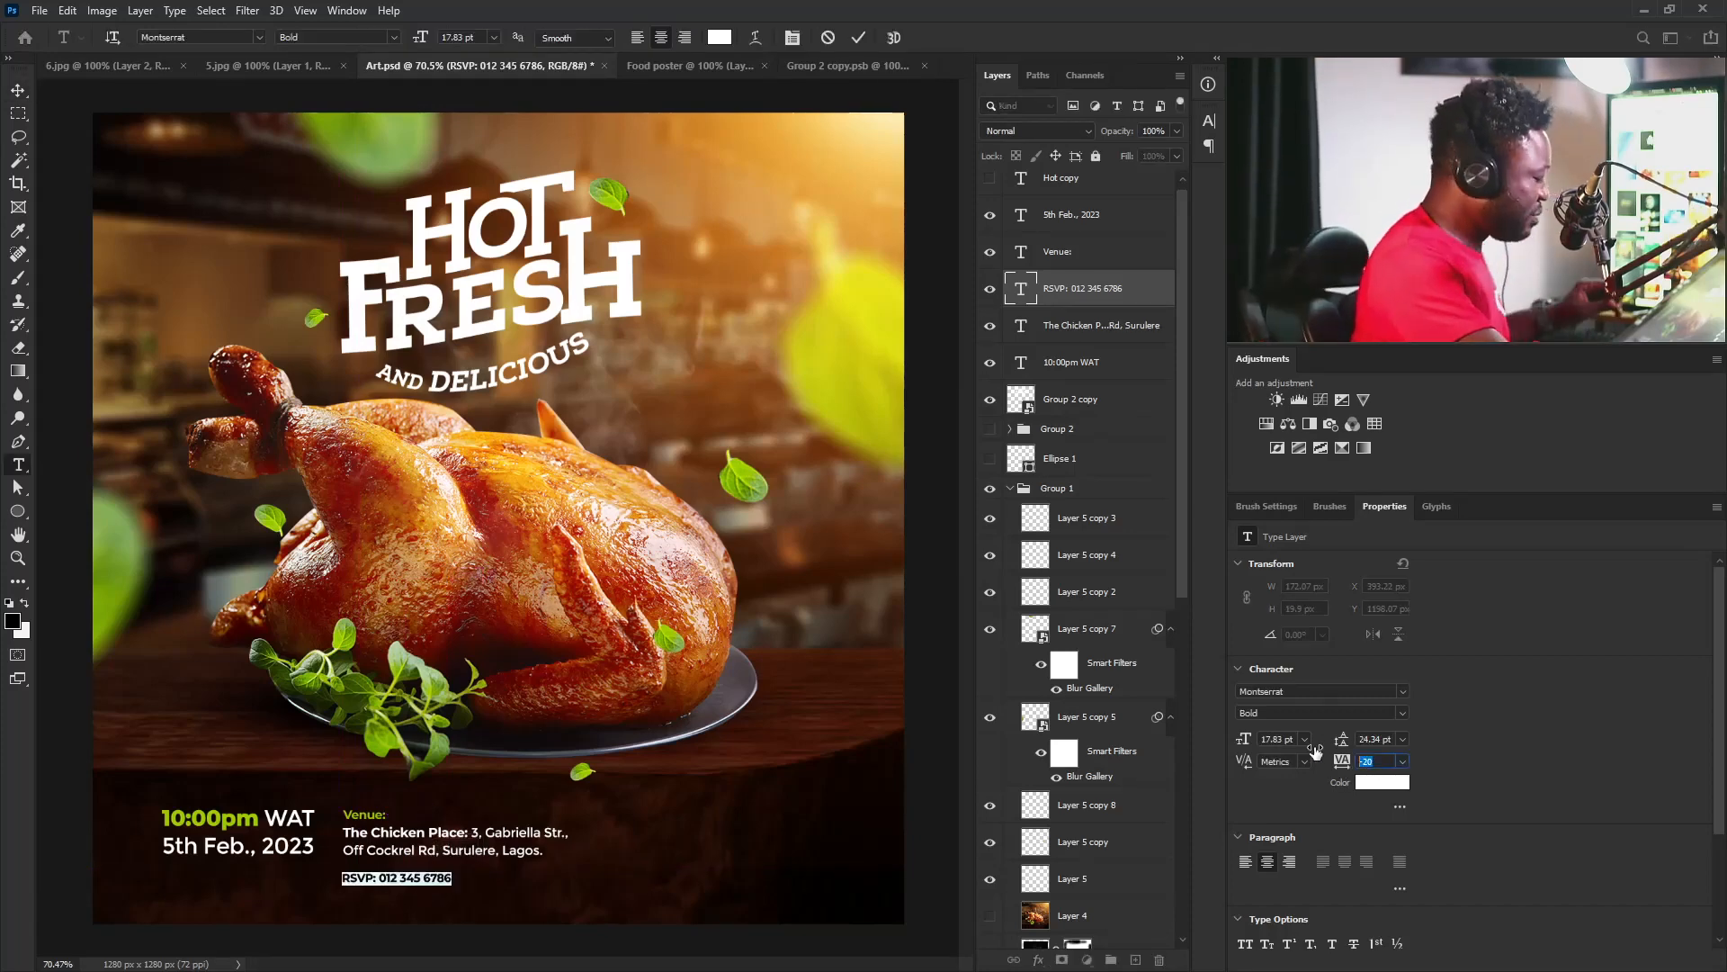
Set the RSVP line's letter tracking to 80.
{"action": "type", "text": "40"}
{"action": "key", "text": "Return"}
{"action": "type", "text": "80"}
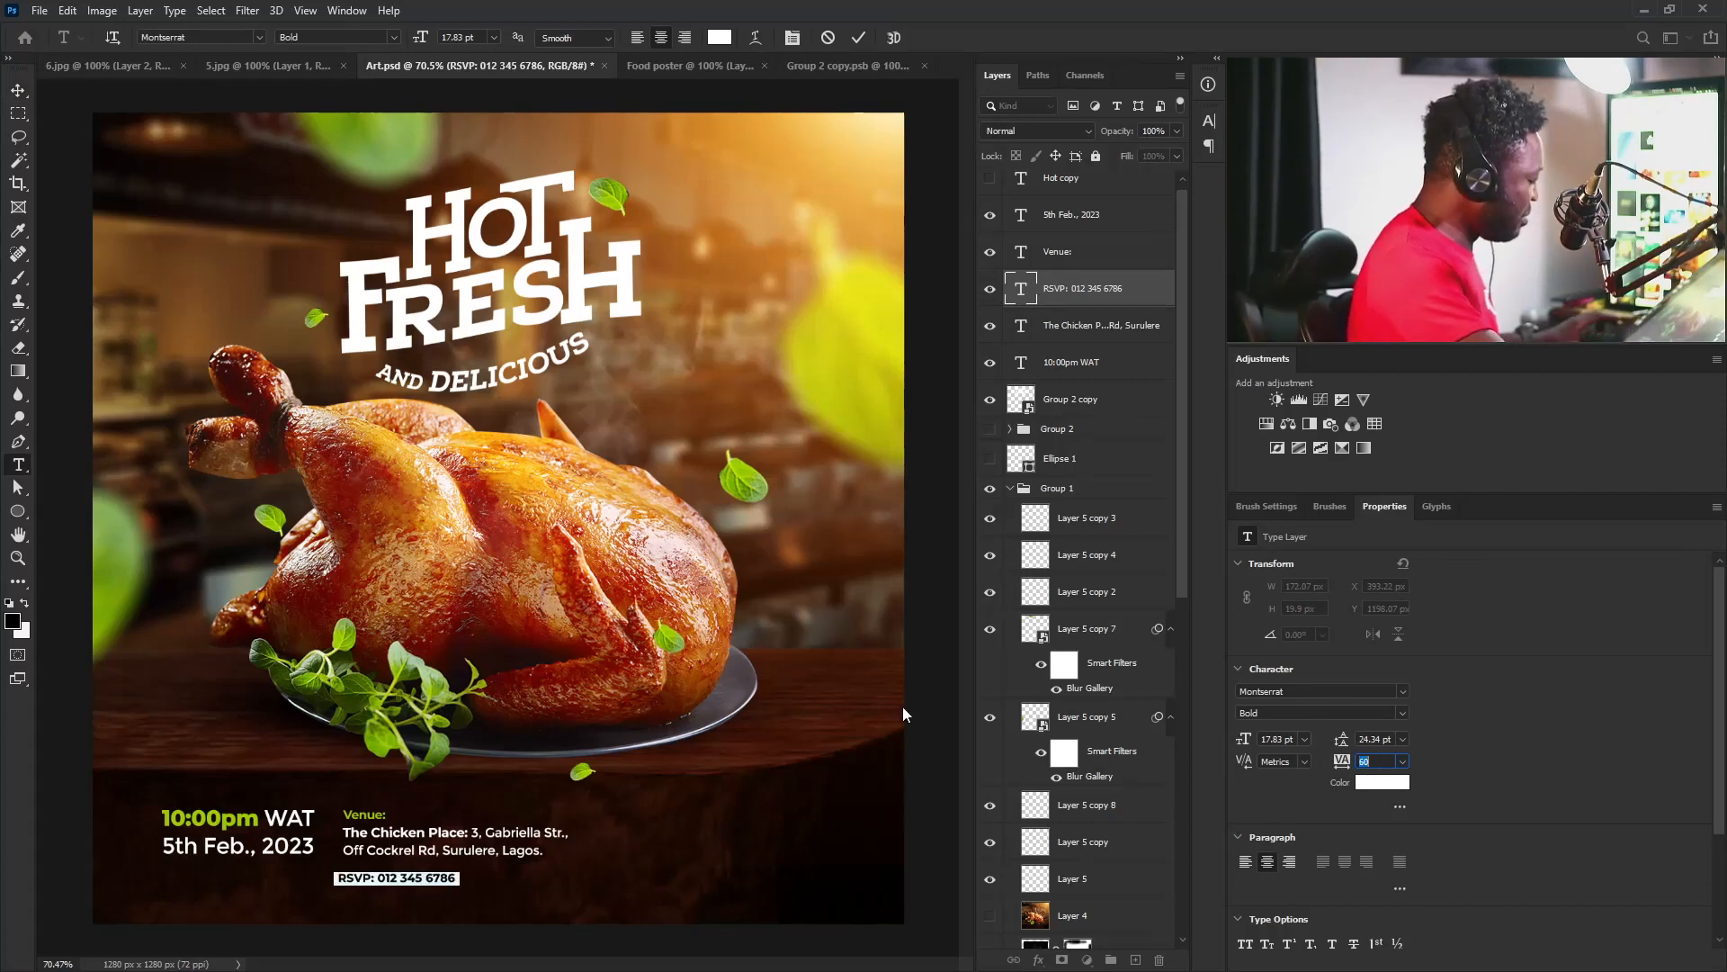
{"action": "key", "text": "ctrl+Return"}
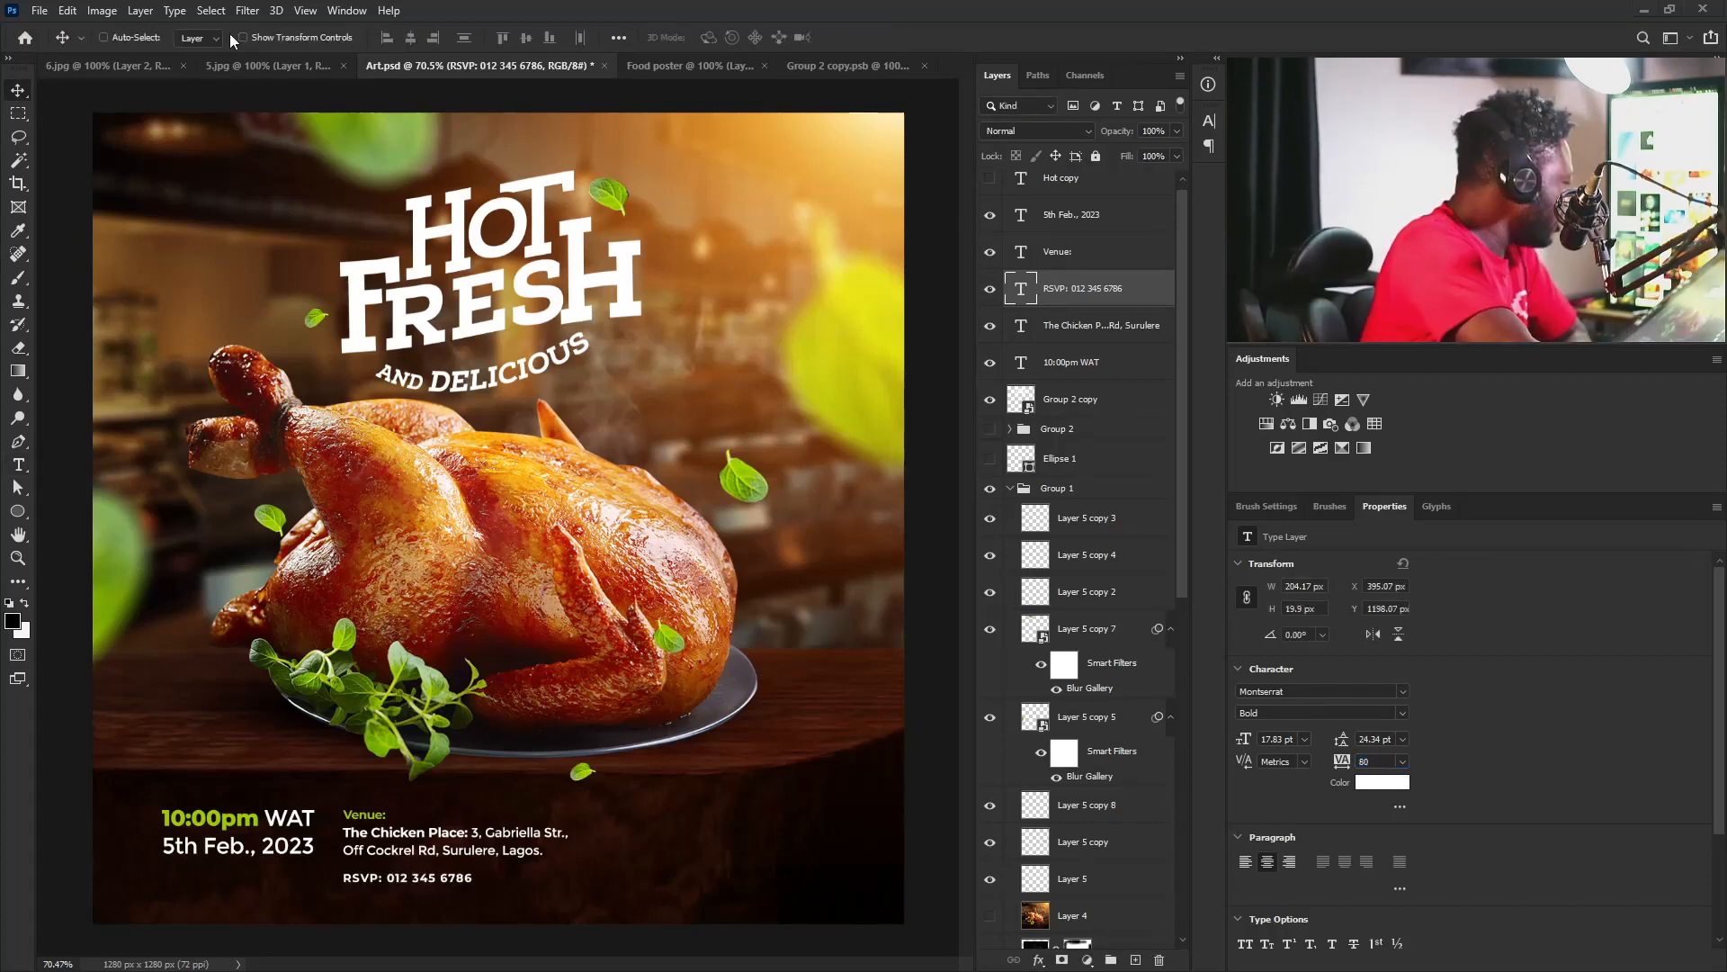
Add a text box about 292 × 143 px right of the venue block reading "Come with an appetite for opening the first only chicken restaurant in Lagos".
{"action": "left_click", "coordinate": [22, 466]}
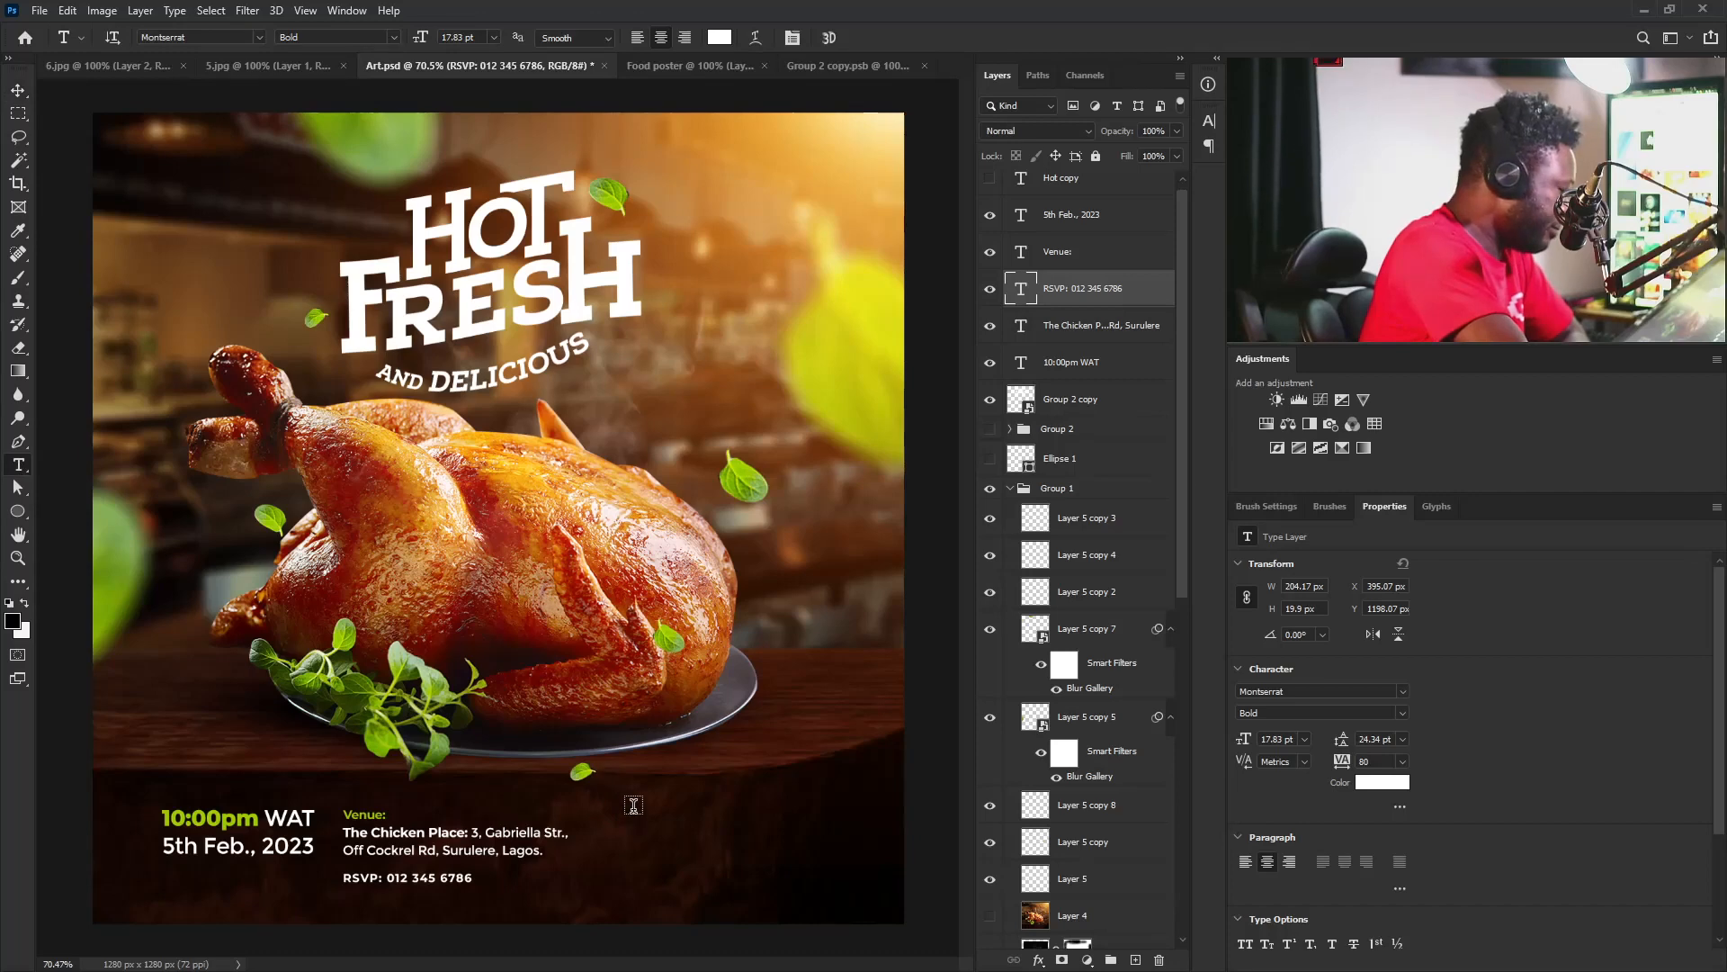
{"action": "left_click_drag", "start_coordinate": [685, 807], "coordinate": [869, 897]}
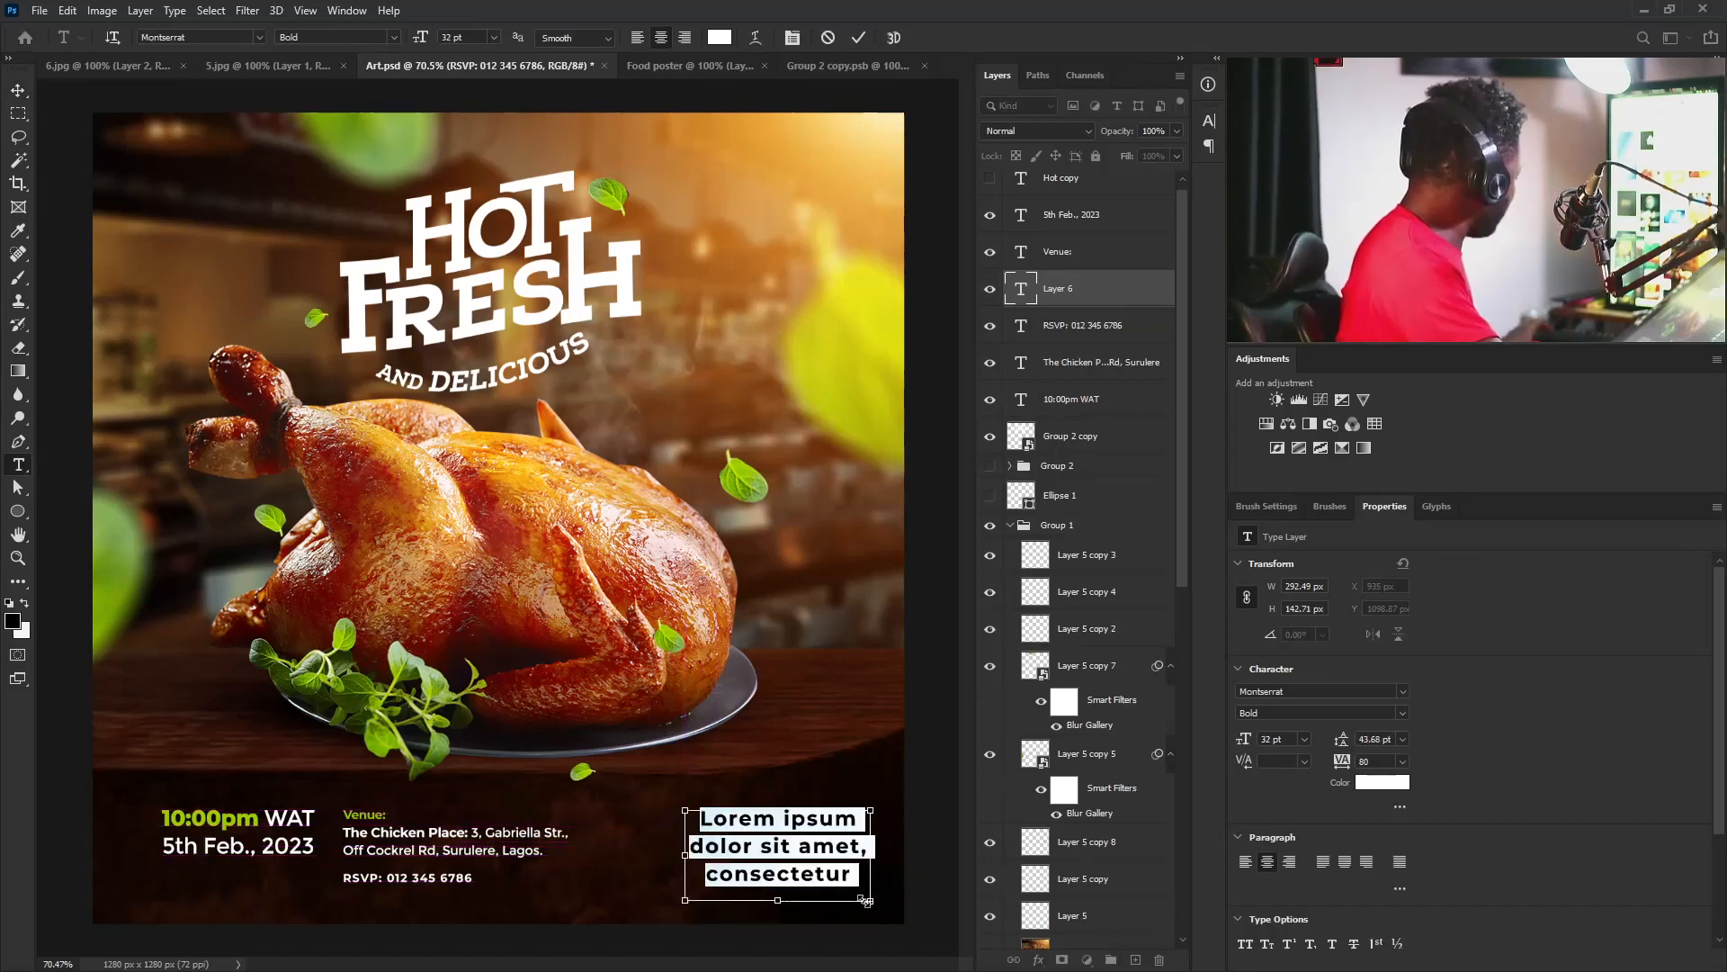
{"action": "type", "text": "Come with an appetite for opening the"}
Set the whole "Come with an appetite" text to Montserrat Medium with tracking 0.
{"action": "key", "text": "ctrl+a"}
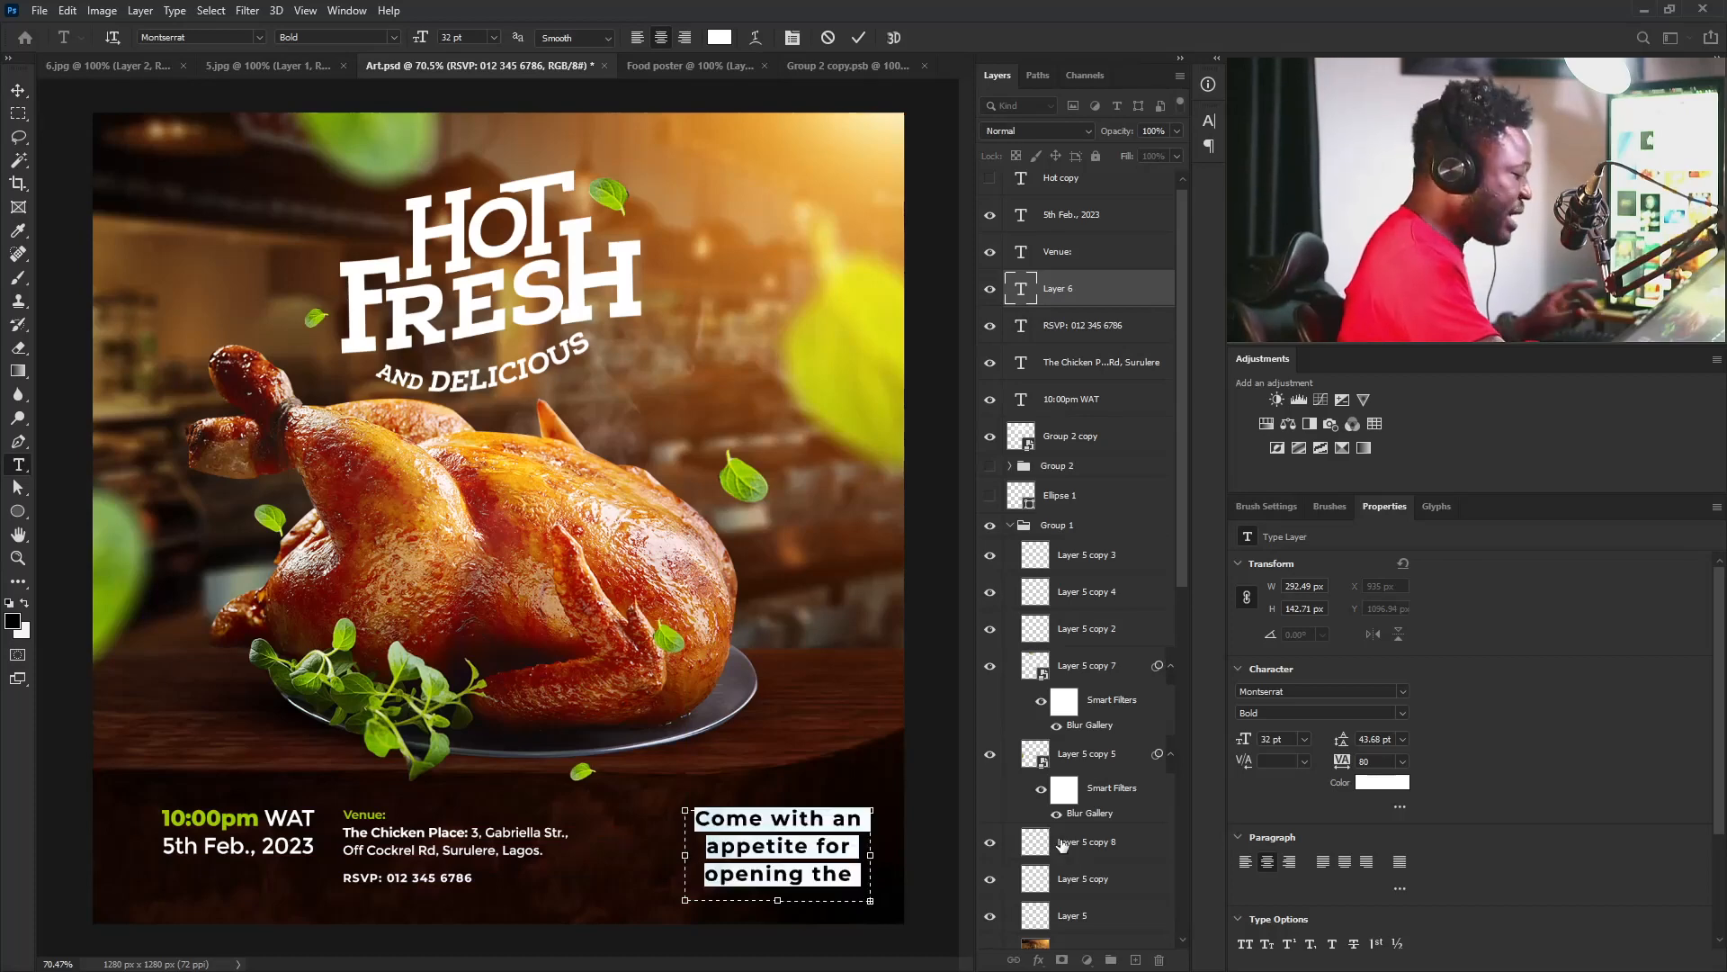
{"action": "left_click", "coordinate": [1406, 715]}
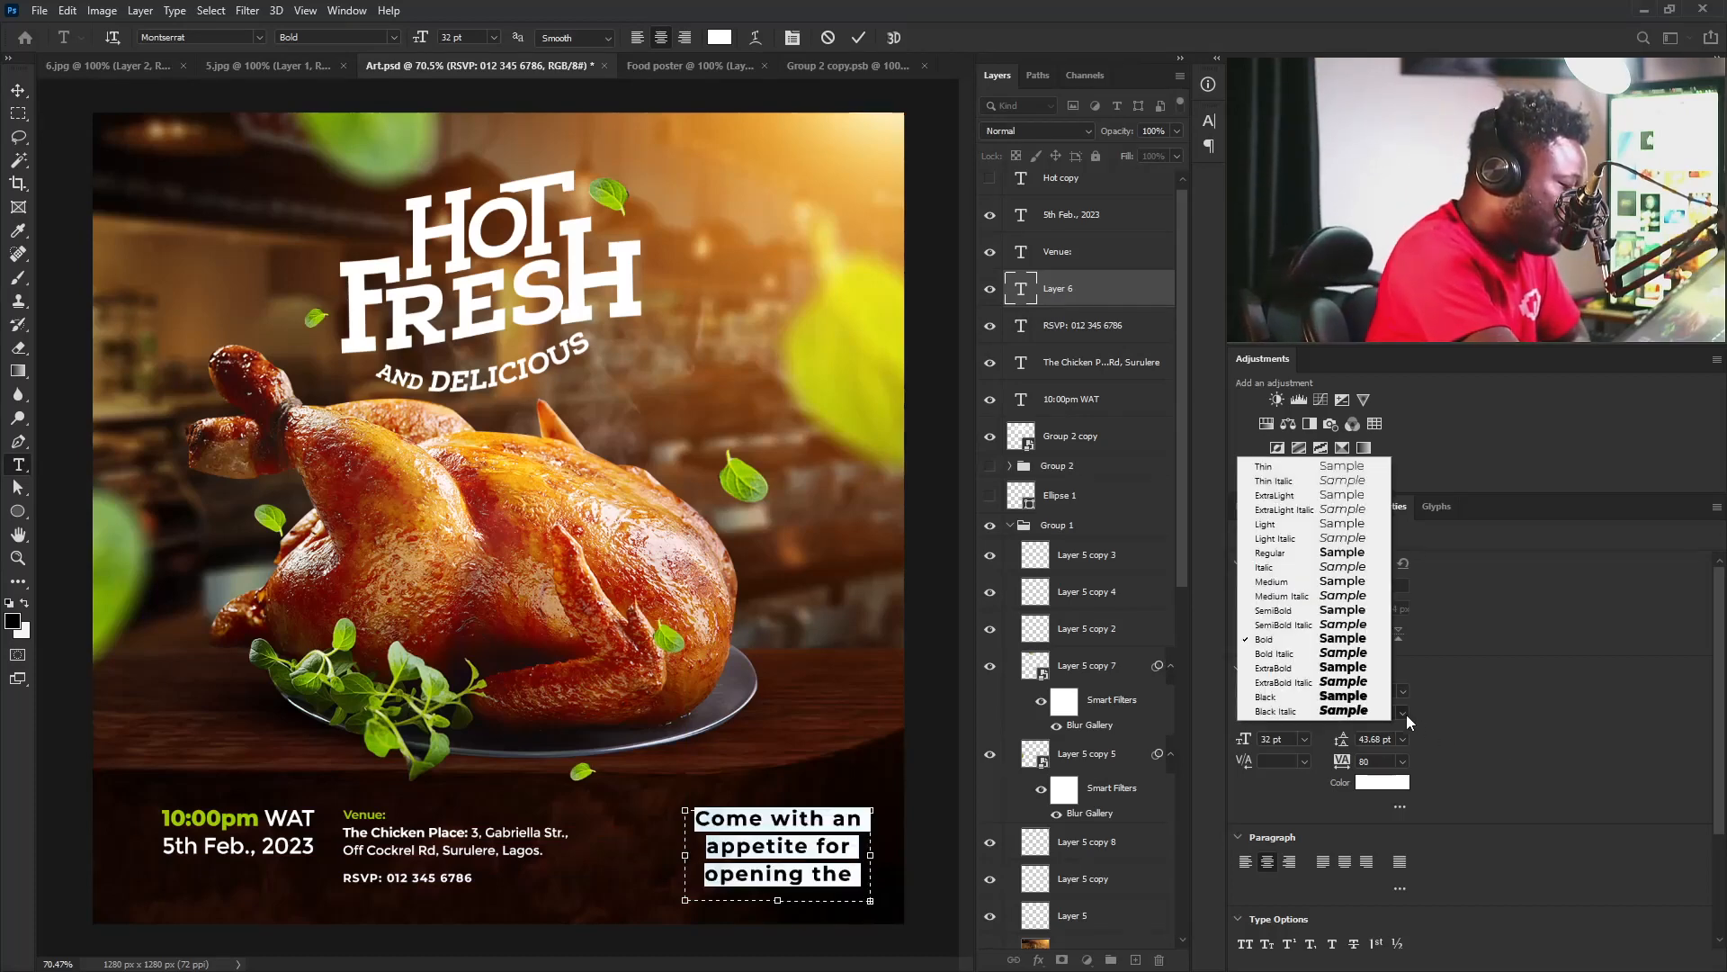
{"action": "left_click", "coordinate": [1365, 587]}
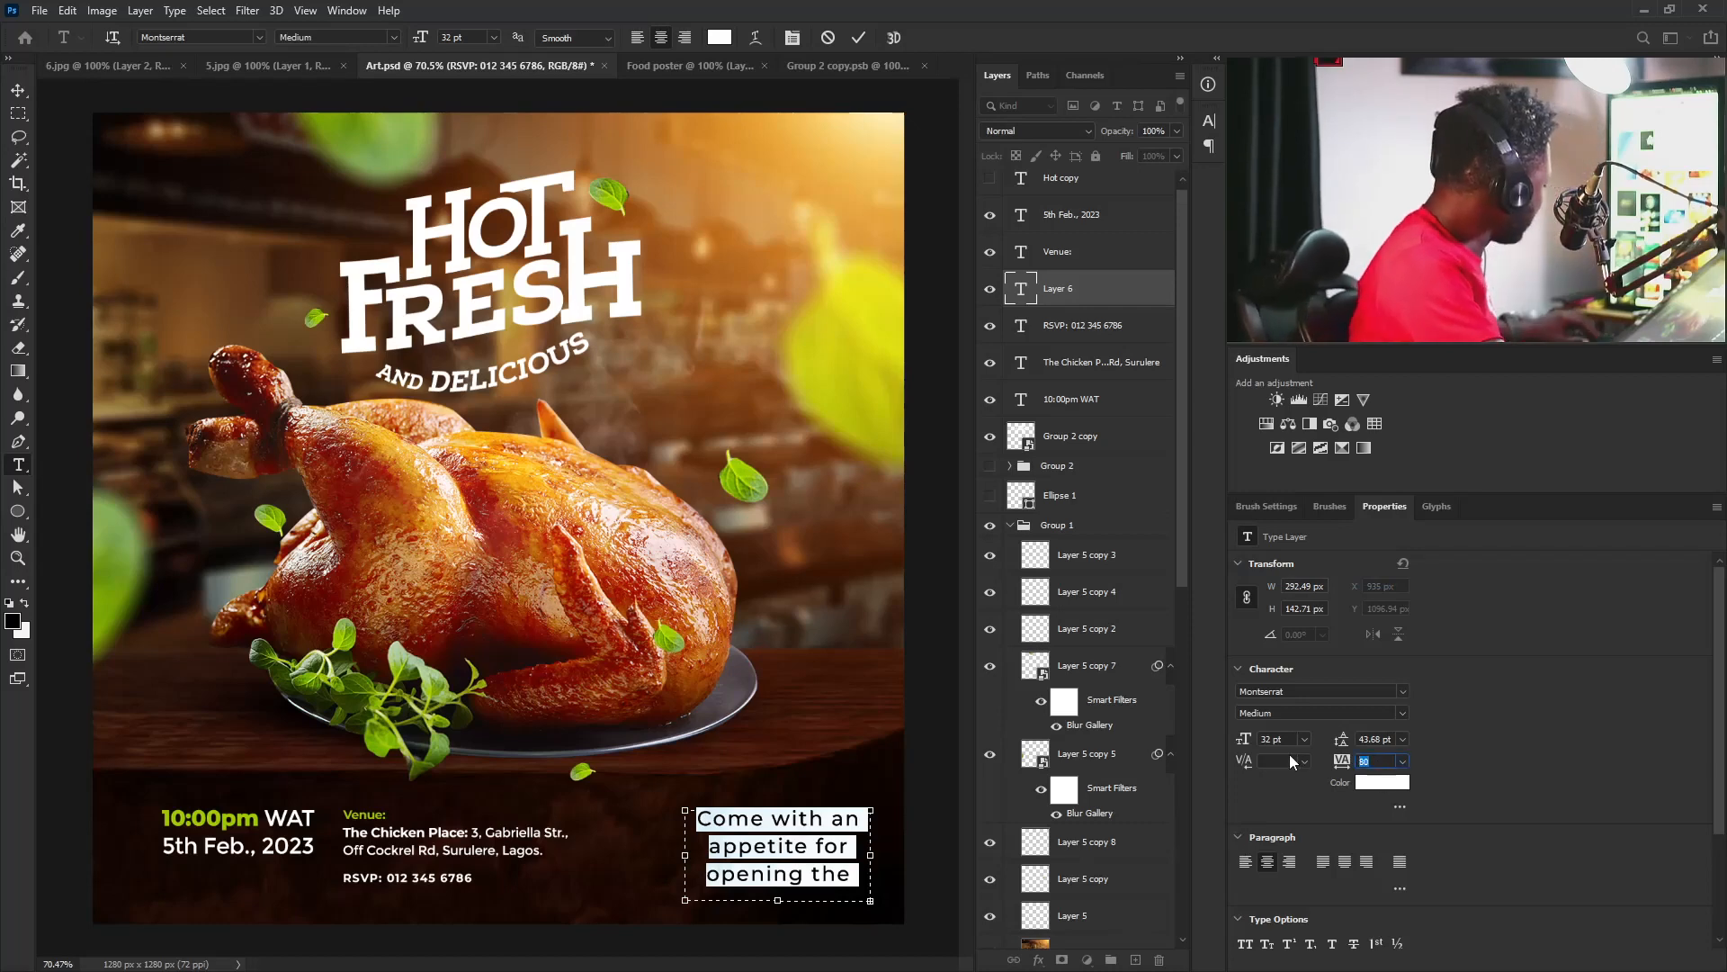
{"action": "type", "text": "0"}
{"action": "key", "text": "Return"}
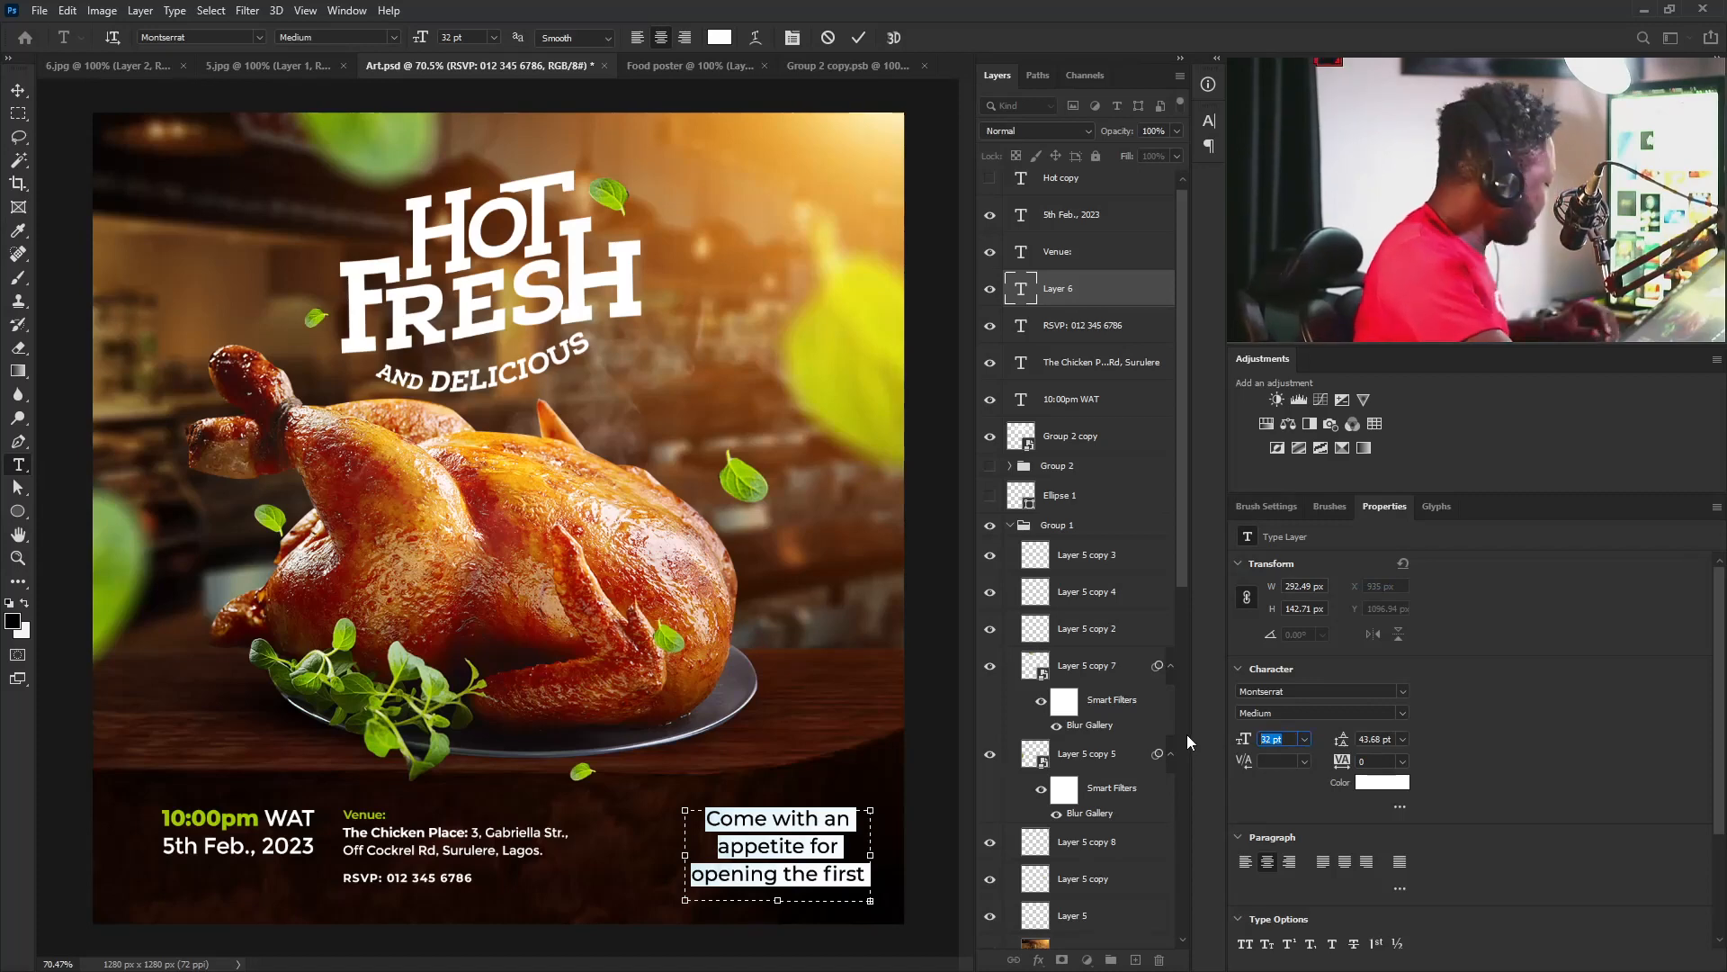
Reduce the appetite tagline's font size to 16 pt.
{"action": "type", "text": "12"}
{"action": "key", "text": "Return"}
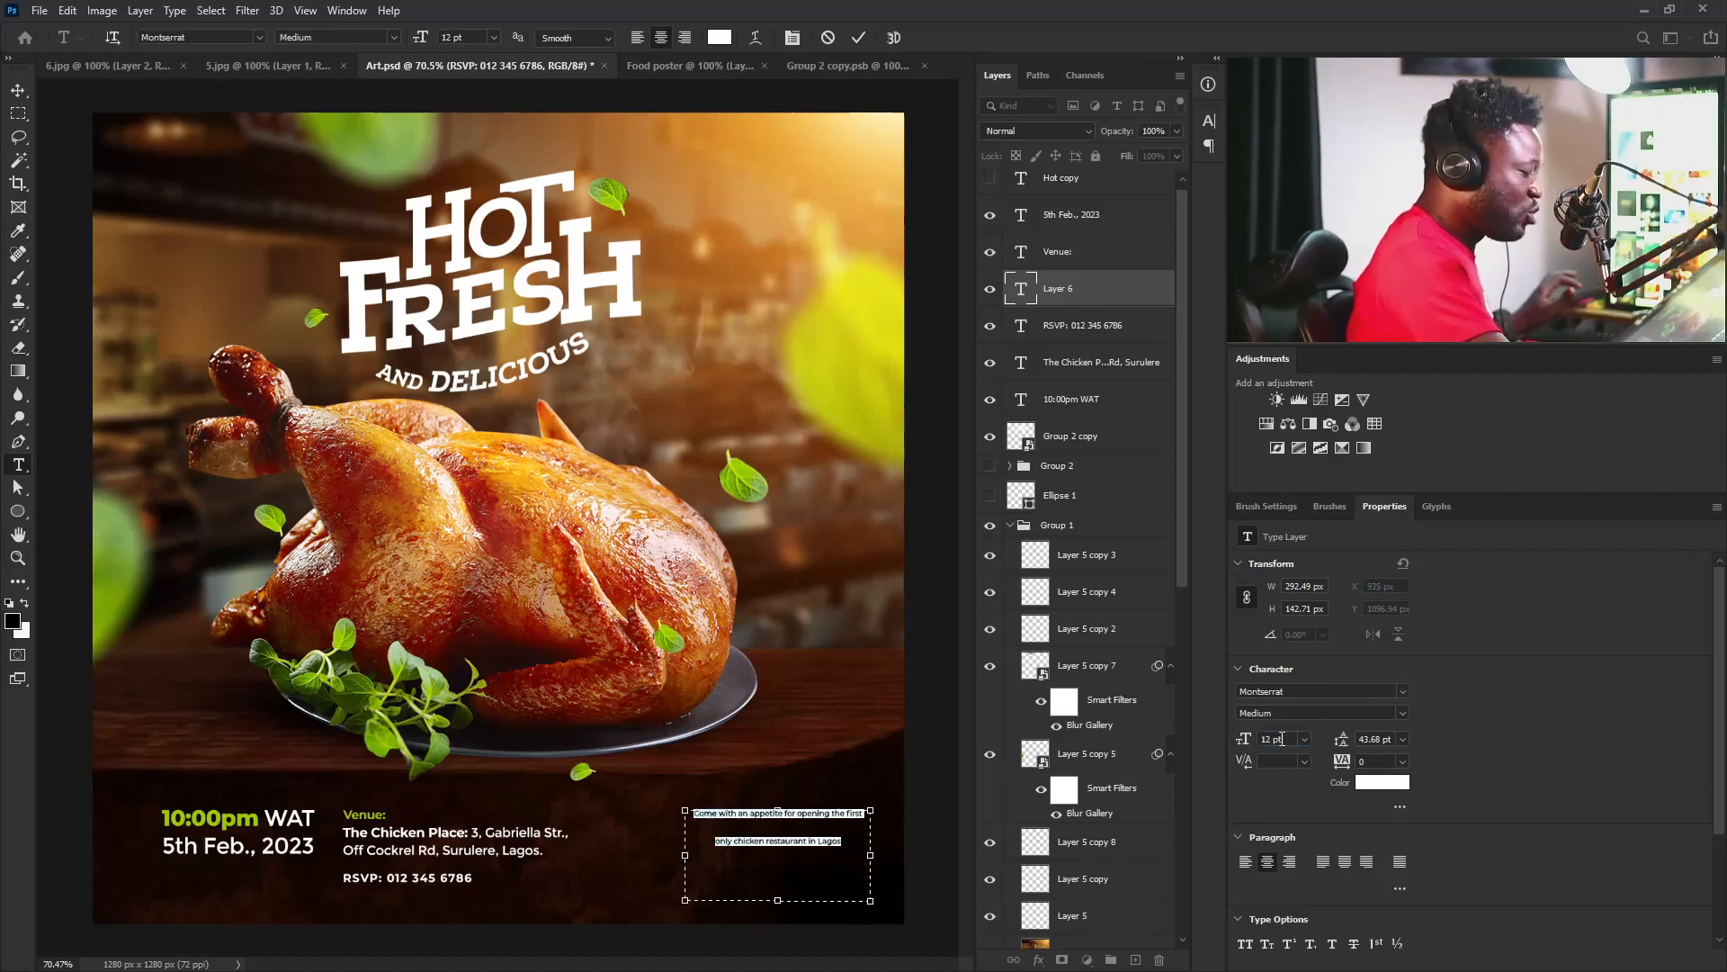
{"action": "left_click", "coordinate": [1242, 740]}
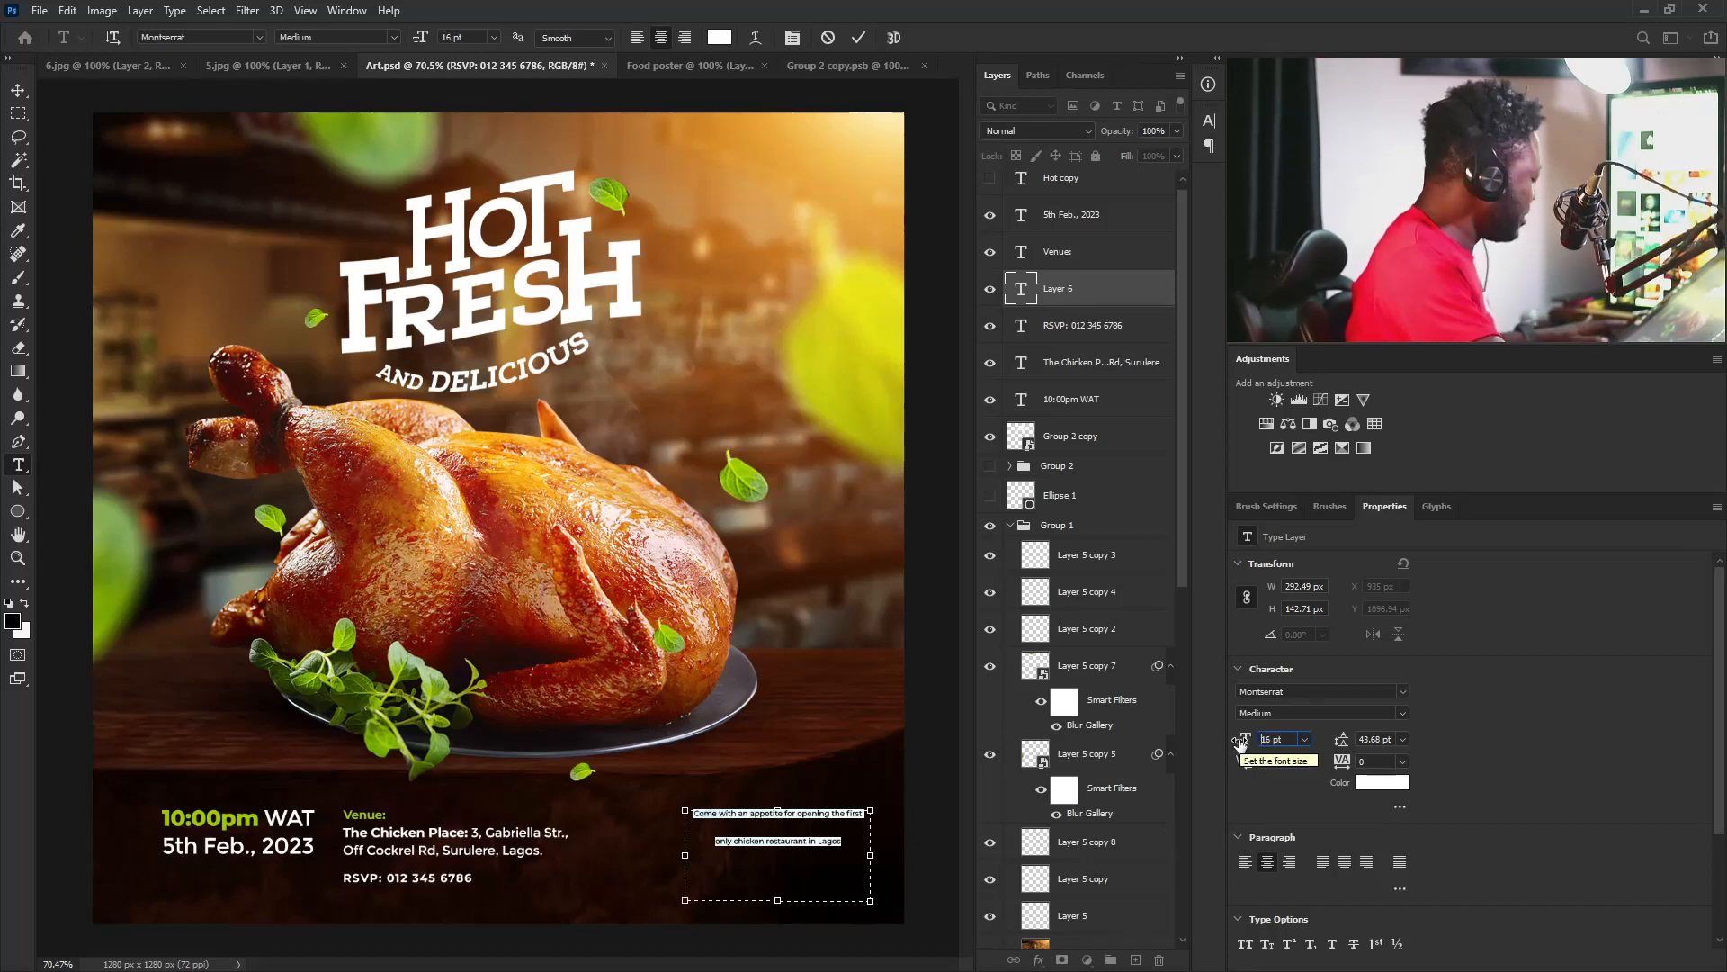
{"action": "key", "text": "Return"}
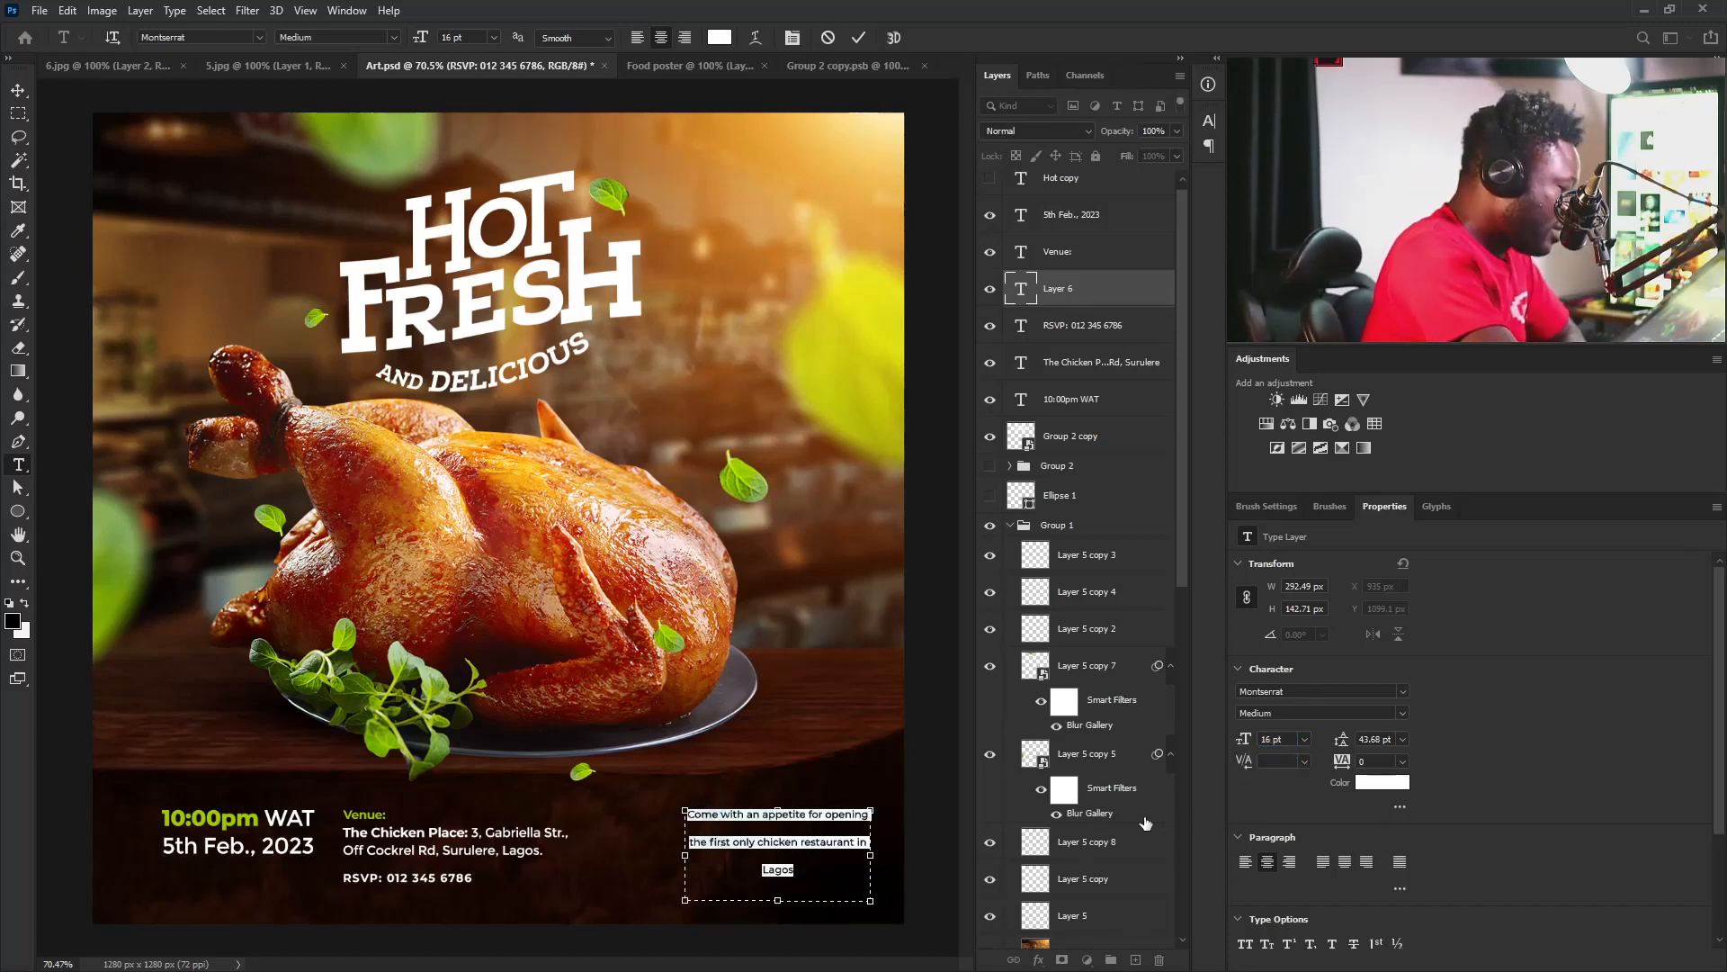
Set the appetite tagline in all caps and tighten its leading to 24 pt.
{"action": "left_click", "coordinate": [1246, 943]}
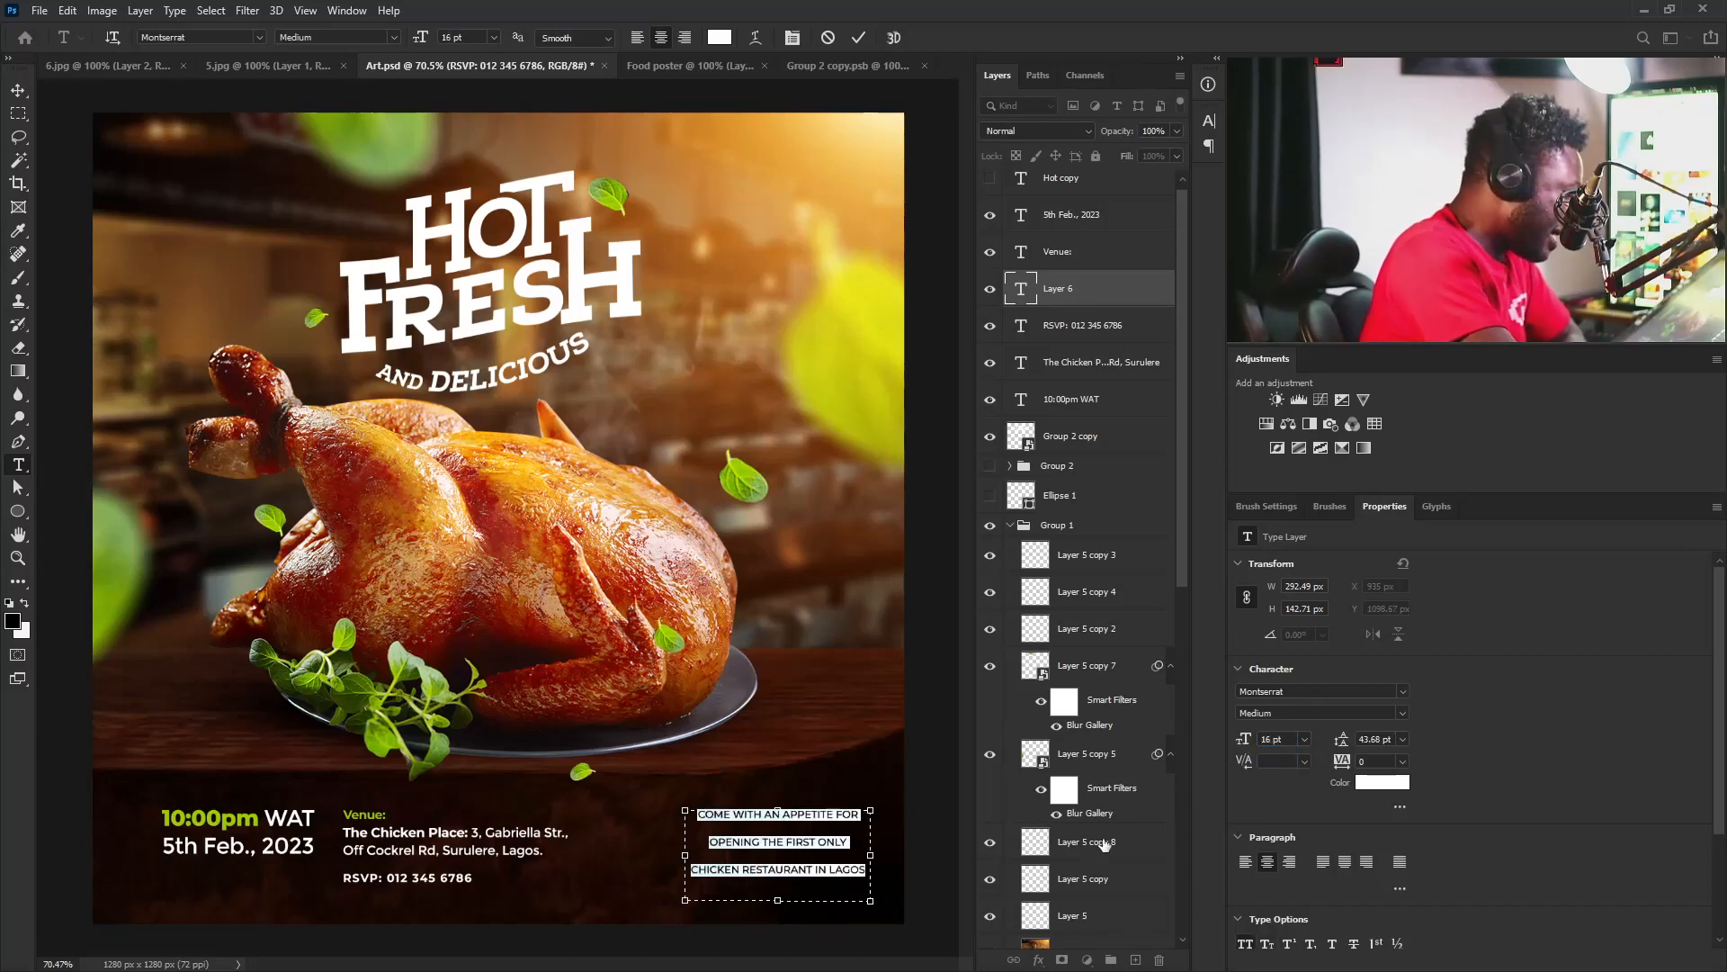
{"action": "left_click", "coordinate": [1344, 736]}
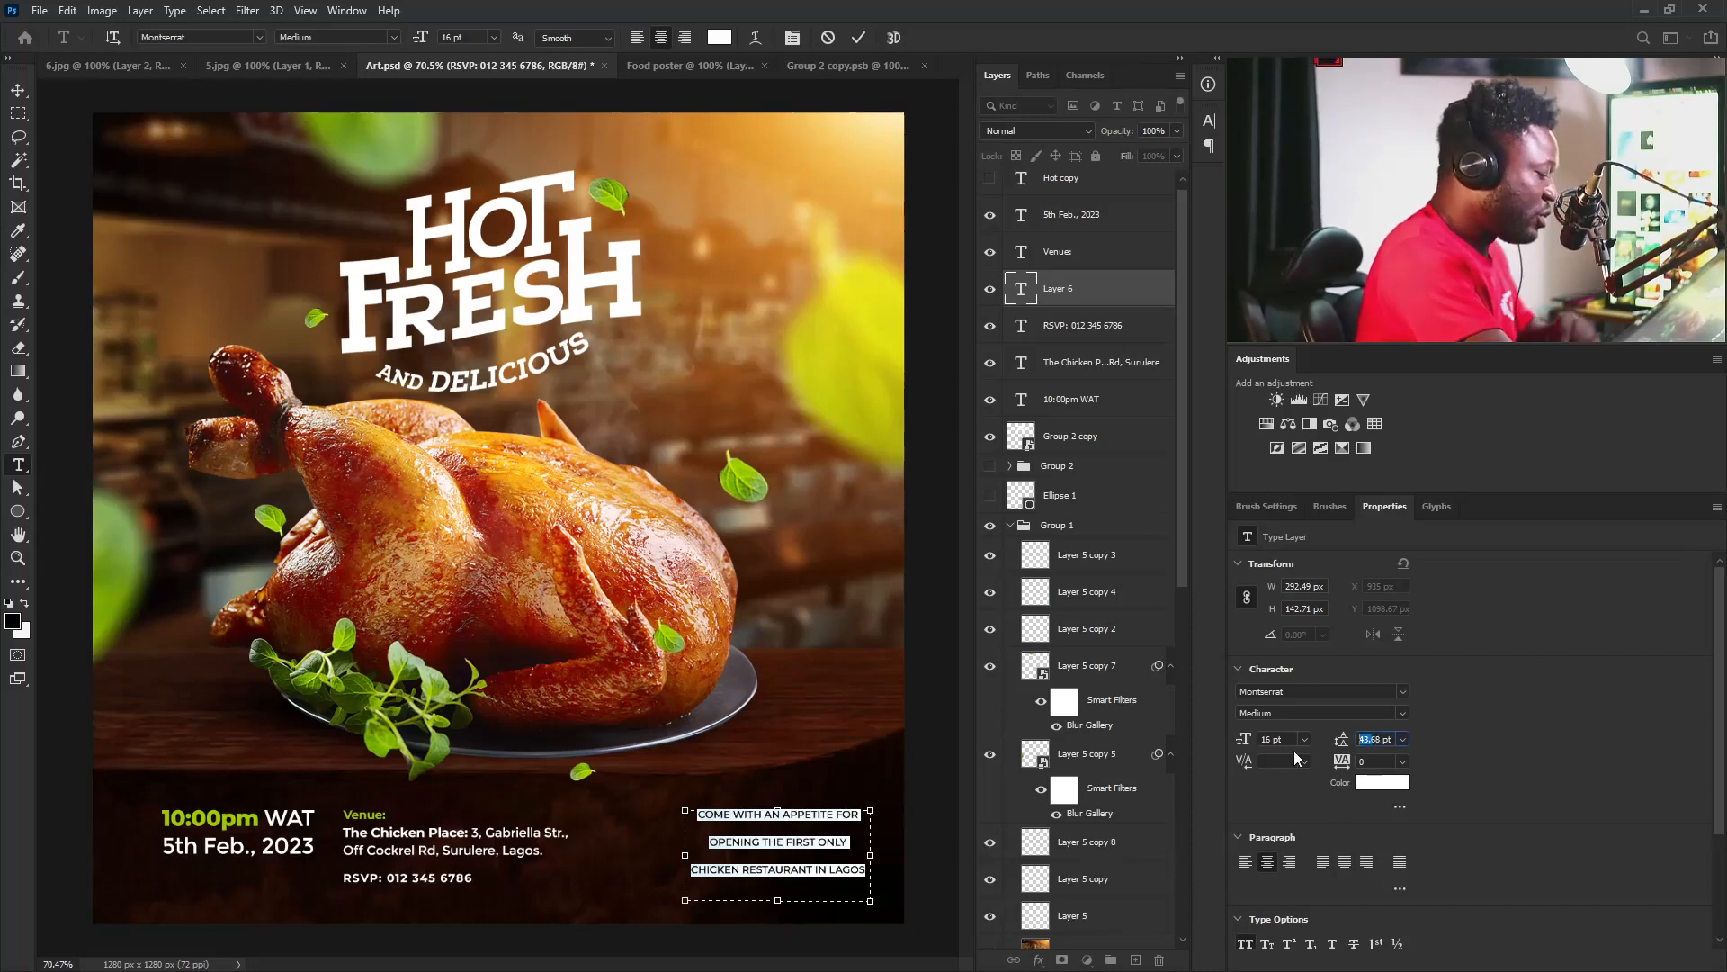
{"action": "type", "text": "40"}
{"action": "key", "text": "Return"}
{"action": "key", "text": "Down"}
{"action": "key", "text": "Down"}
{"action": "key", "text": "Down"}
{"action": "key", "text": "Down"}
{"action": "key", "text": "Down"}
{"action": "key", "text": "Down"}
{"action": "key", "text": "Down"}
{"action": "key", "text": "Down"}
{"action": "key", "text": "Down"}
{"action": "key", "text": "Down"}
{"action": "key", "text": "Down"}
{"action": "key", "text": "Down"}
{"action": "key", "text": "Down"}
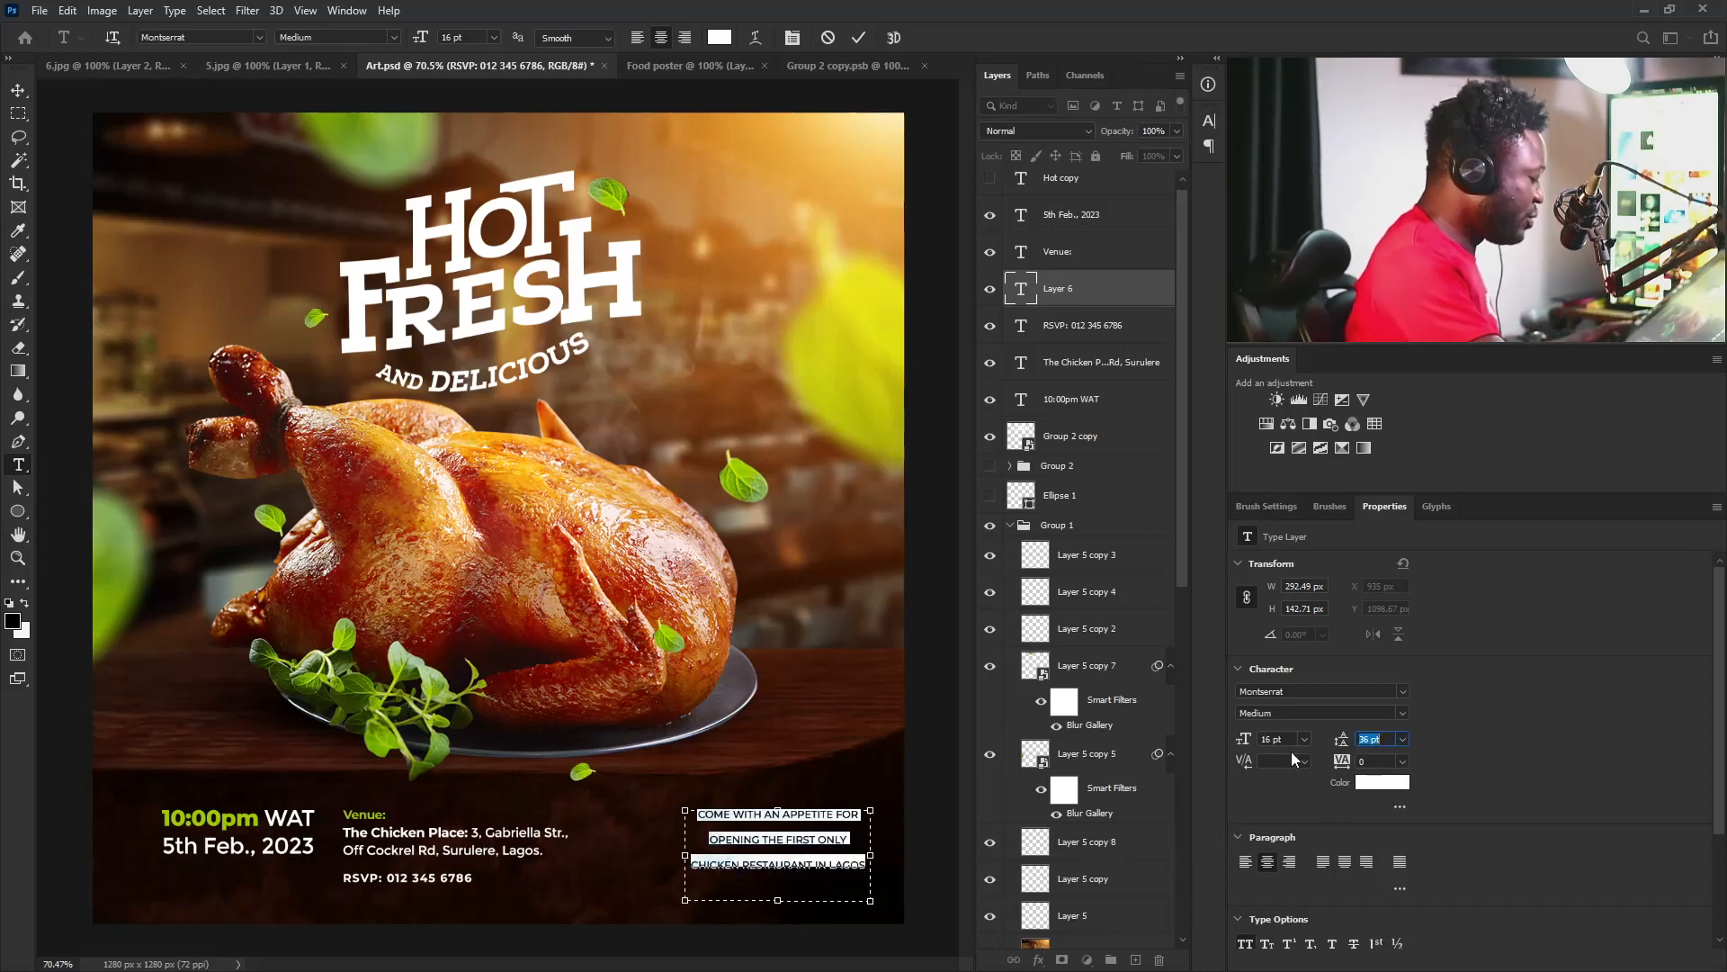
{"action": "key", "text": "Down"}
{"action": "key", "text": "Down"}
{"action": "key", "text": "Down"}
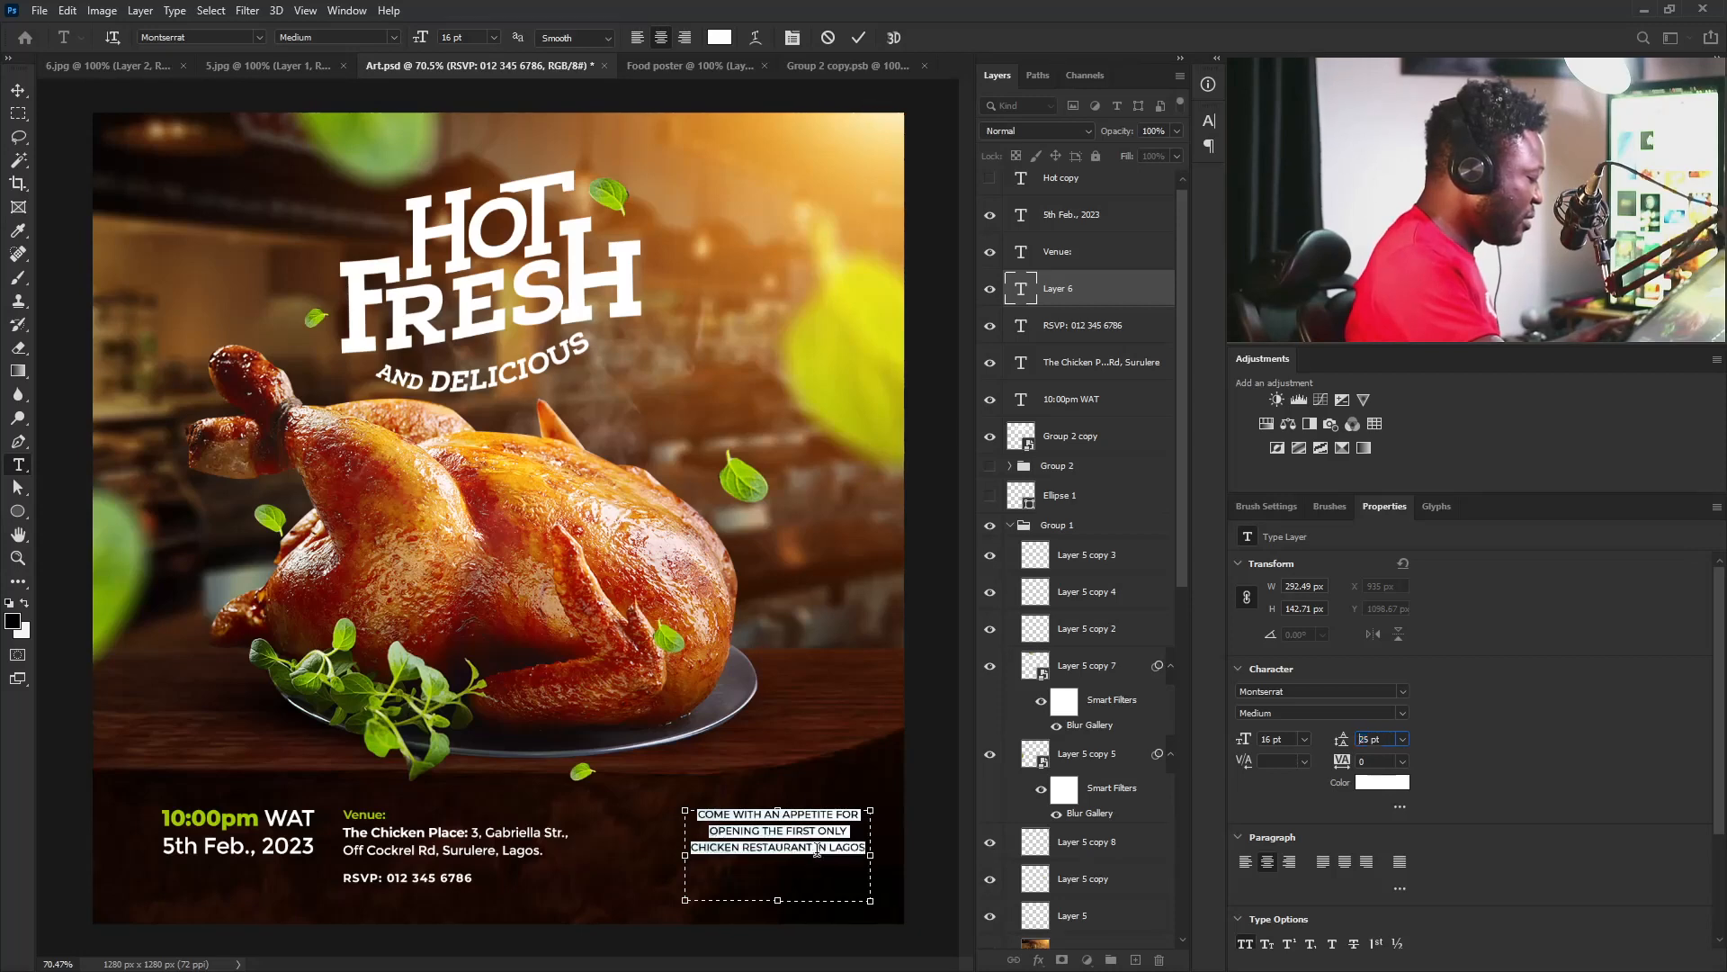
Narrow the tagline's text box to about 213 × 129 px and set the word OPENING in ExtraBold.
{"action": "left_click_drag", "start_coordinate": [870, 854], "coordinate": [753, 891]}
{"action": "left_click", "coordinate": [761, 865]}
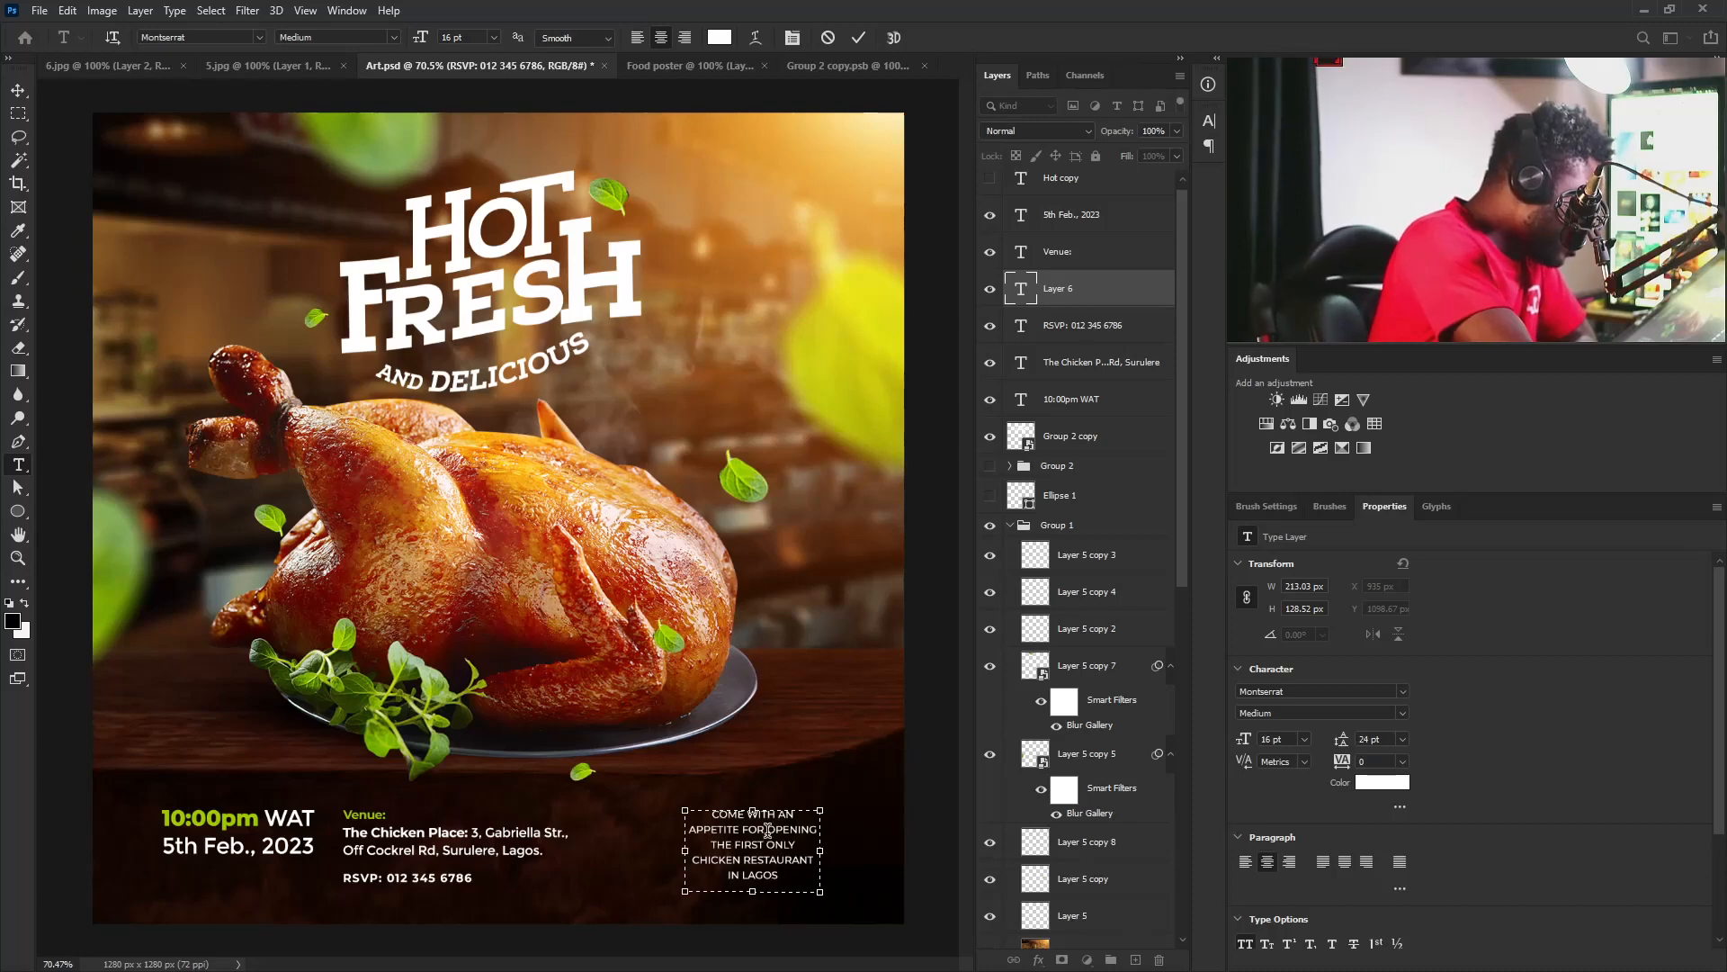
{"action": "left_click_drag", "start_coordinate": [768, 830], "coordinate": [807, 826]}
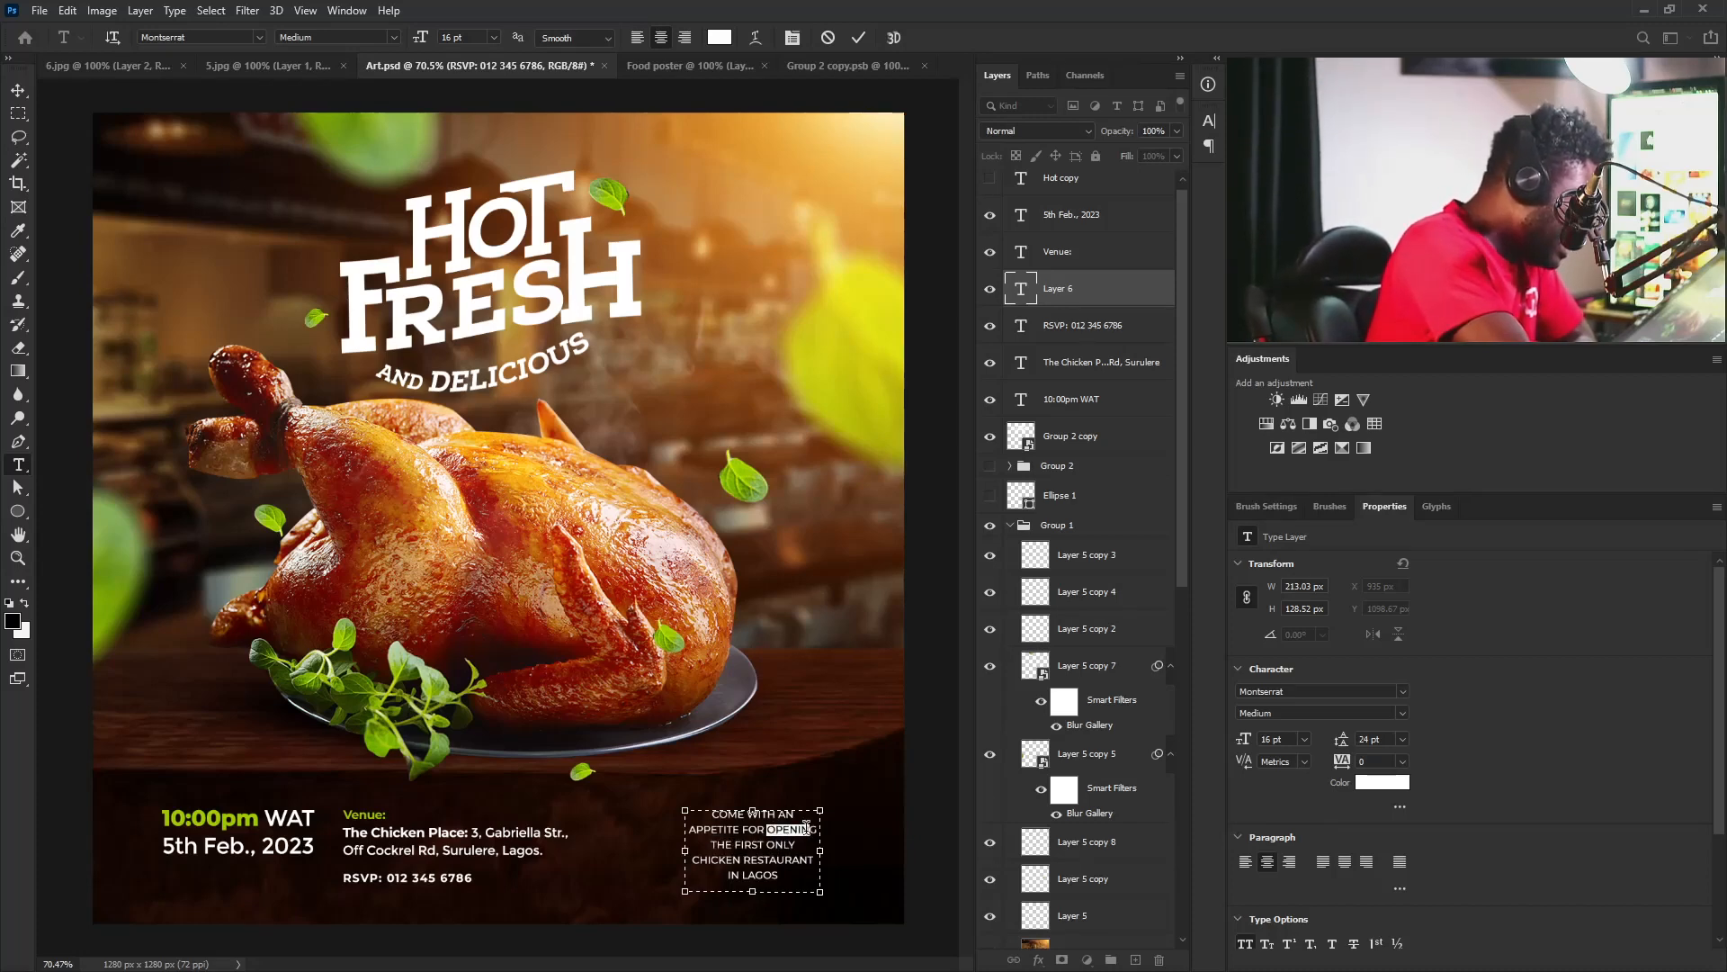
{"action": "left_click", "coordinate": [1401, 712]}
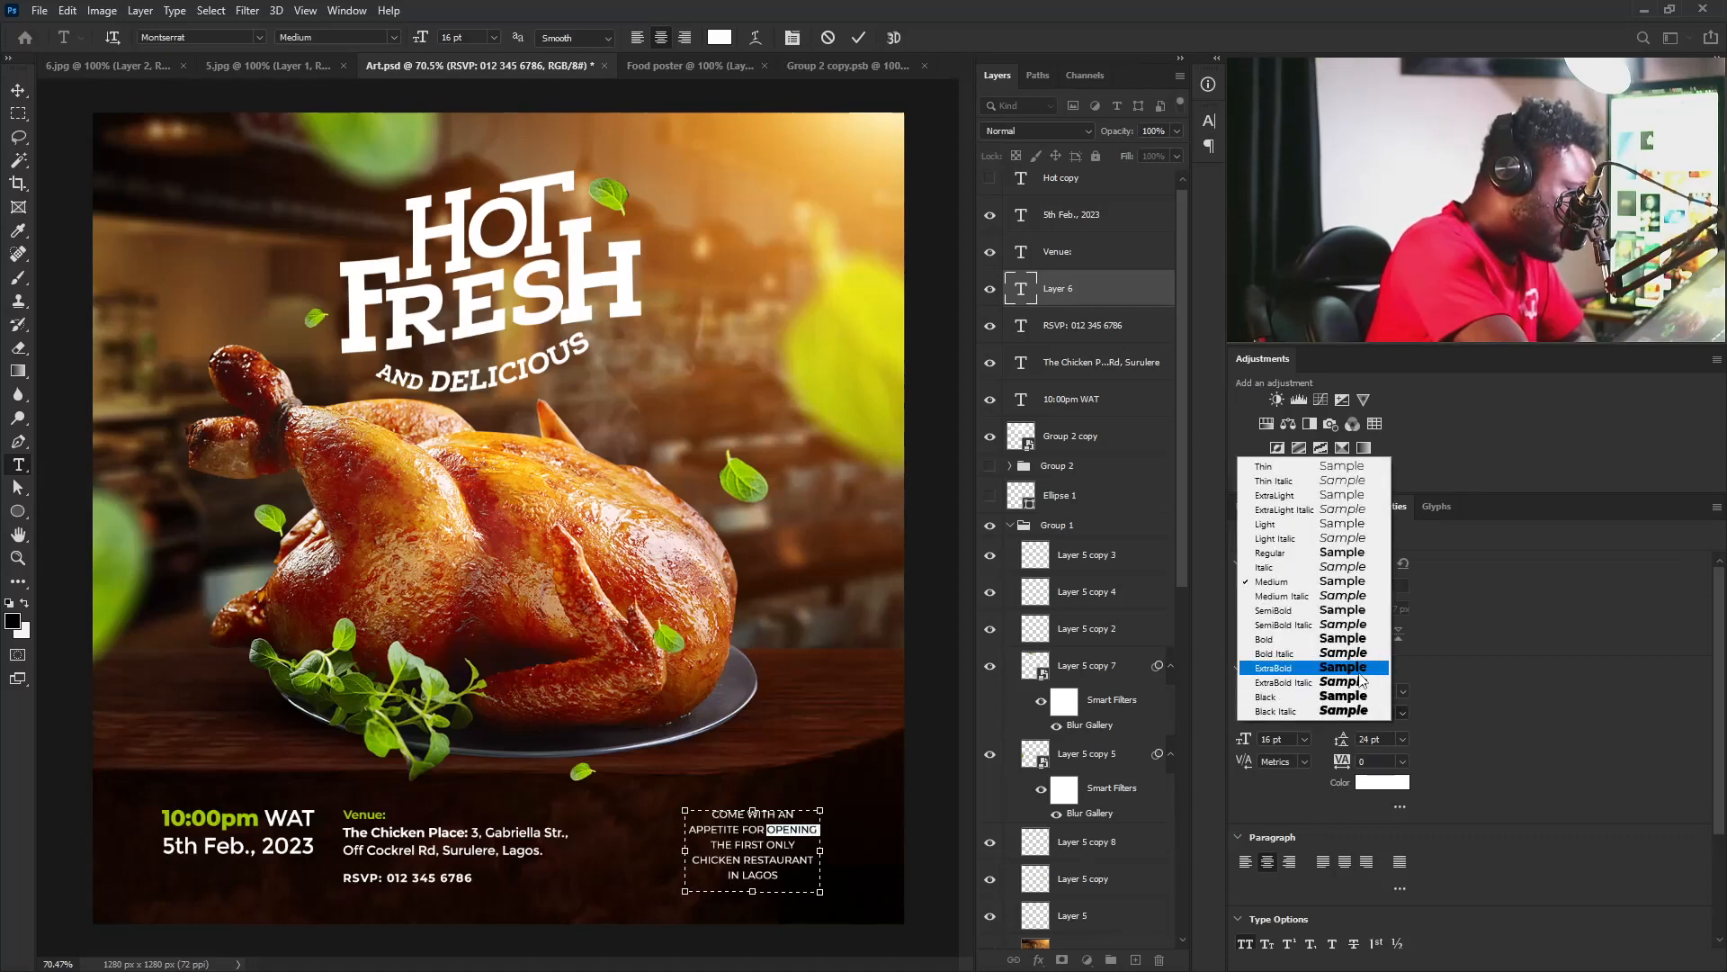
{"action": "left_click", "coordinate": [1358, 670]}
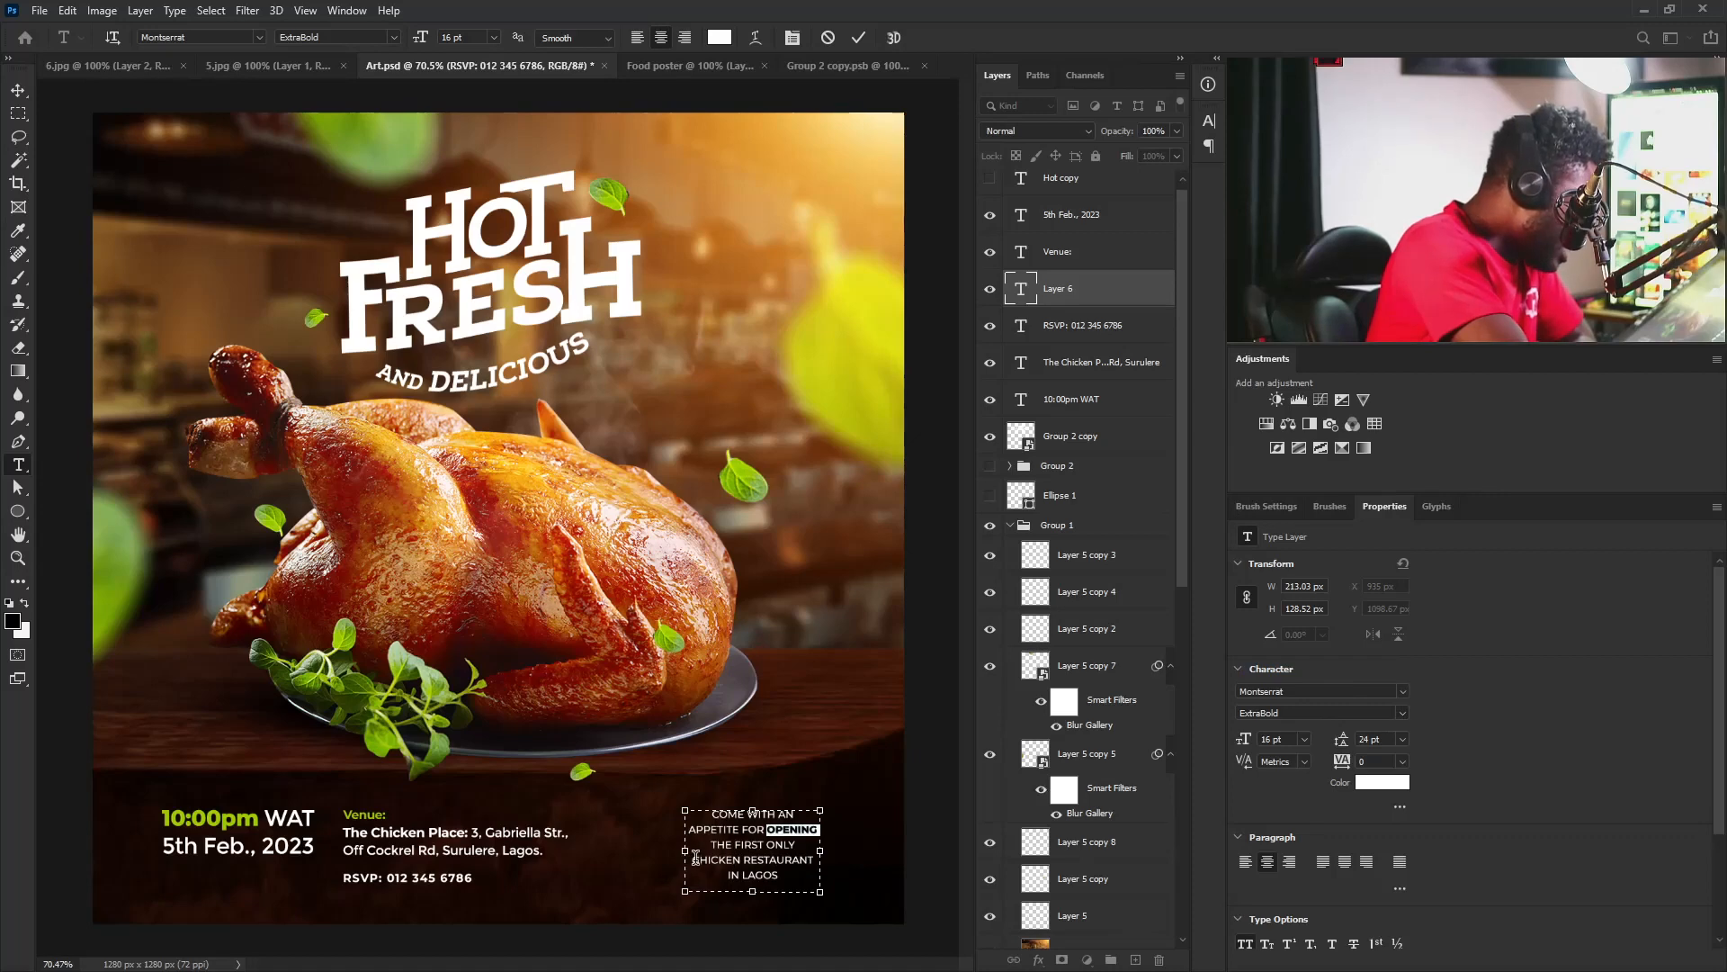
Set the words CHICKEN RESTAURANT in the tagline to the ExtraBold style.
{"action": "left_click_drag", "start_coordinate": [695, 860], "coordinate": [816, 862]}
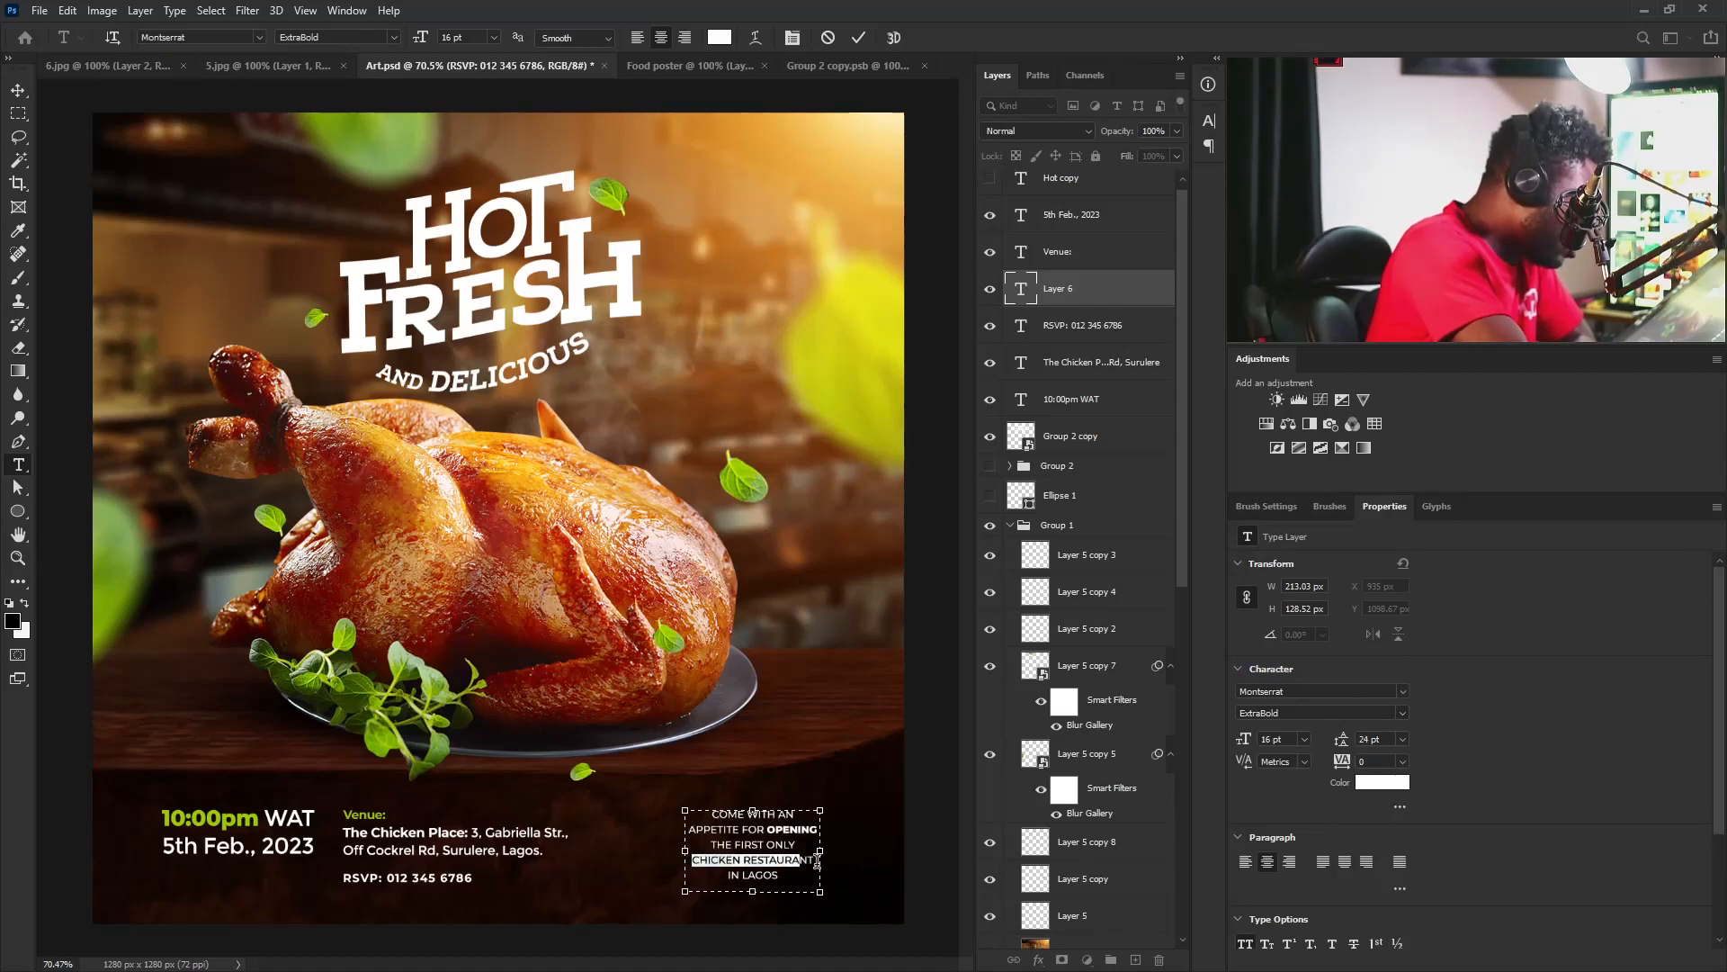
{"action": "scroll", "coordinate": [1404, 716], "scroll_direction": "up", "scroll_amount": 3}
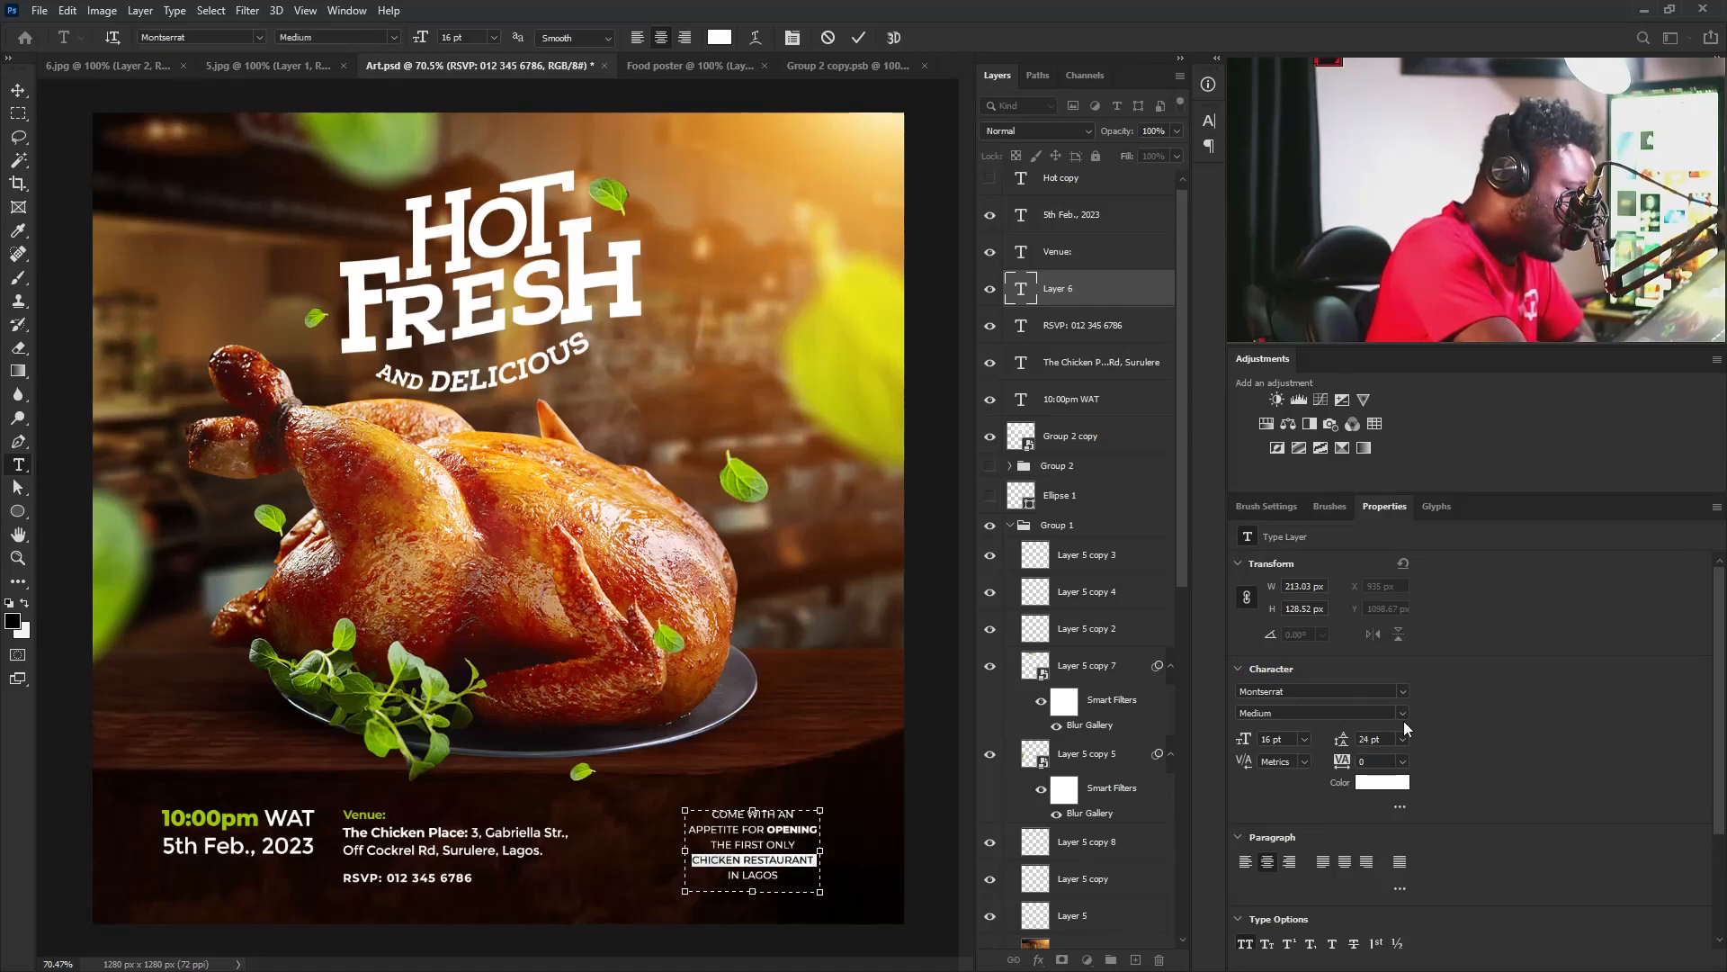
{"action": "left_click", "coordinate": [1403, 716]}
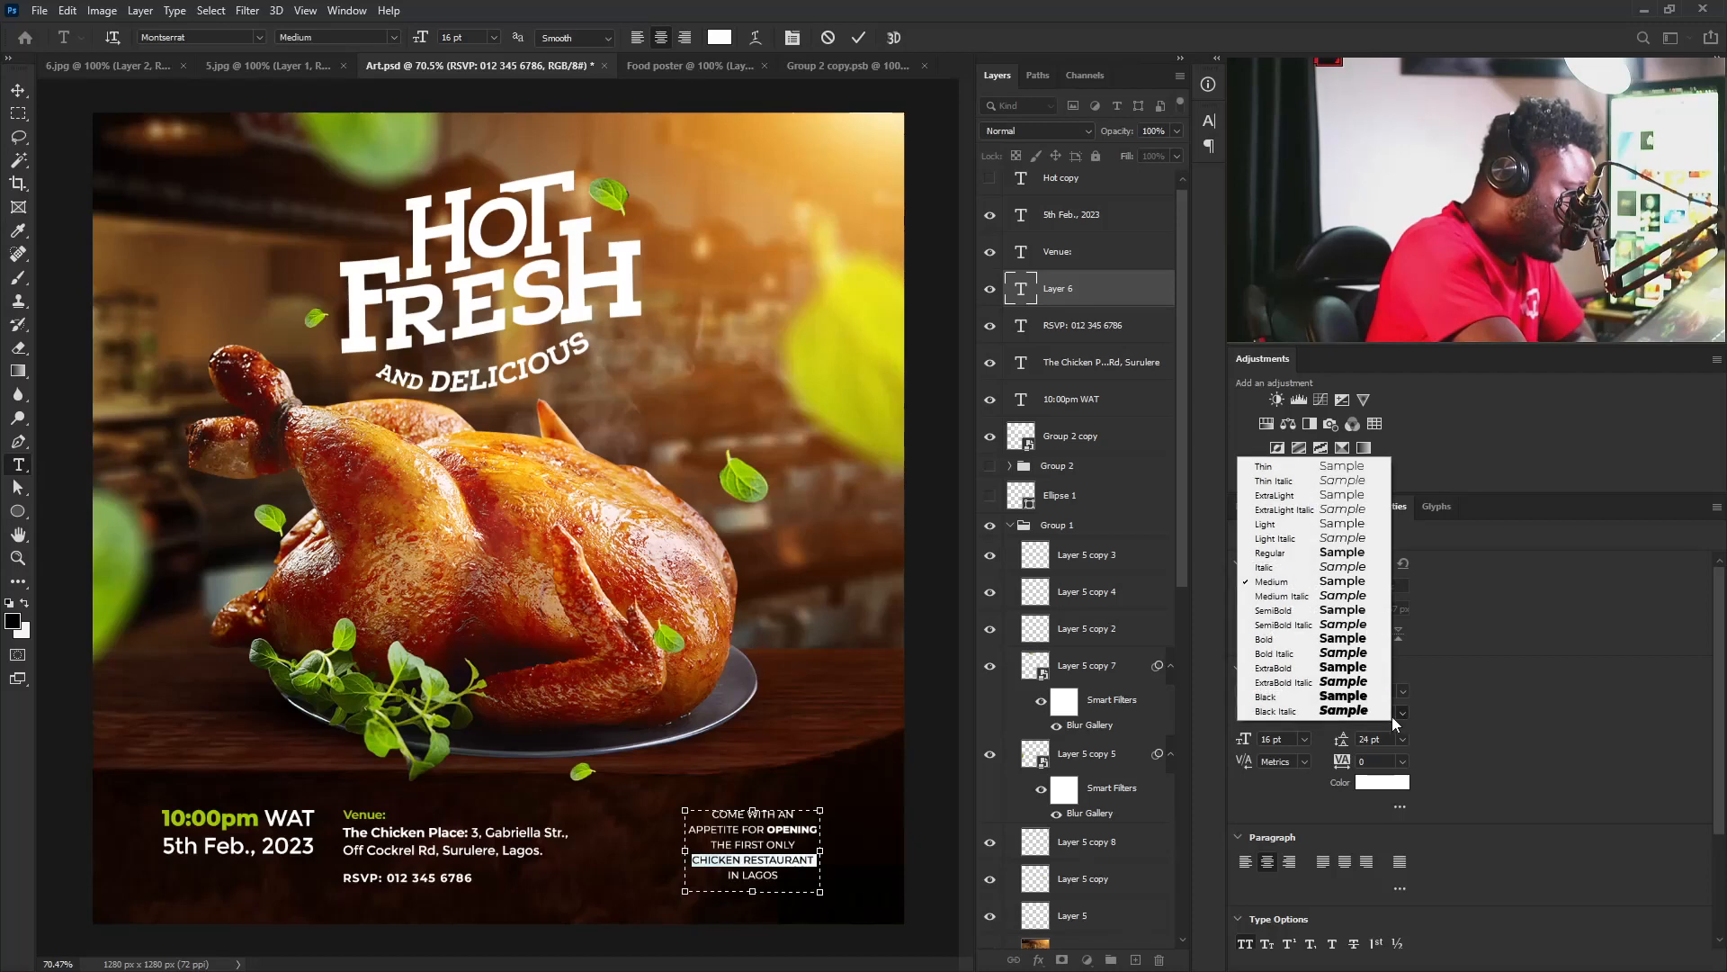
{"action": "left_click", "coordinate": [1338, 683]}
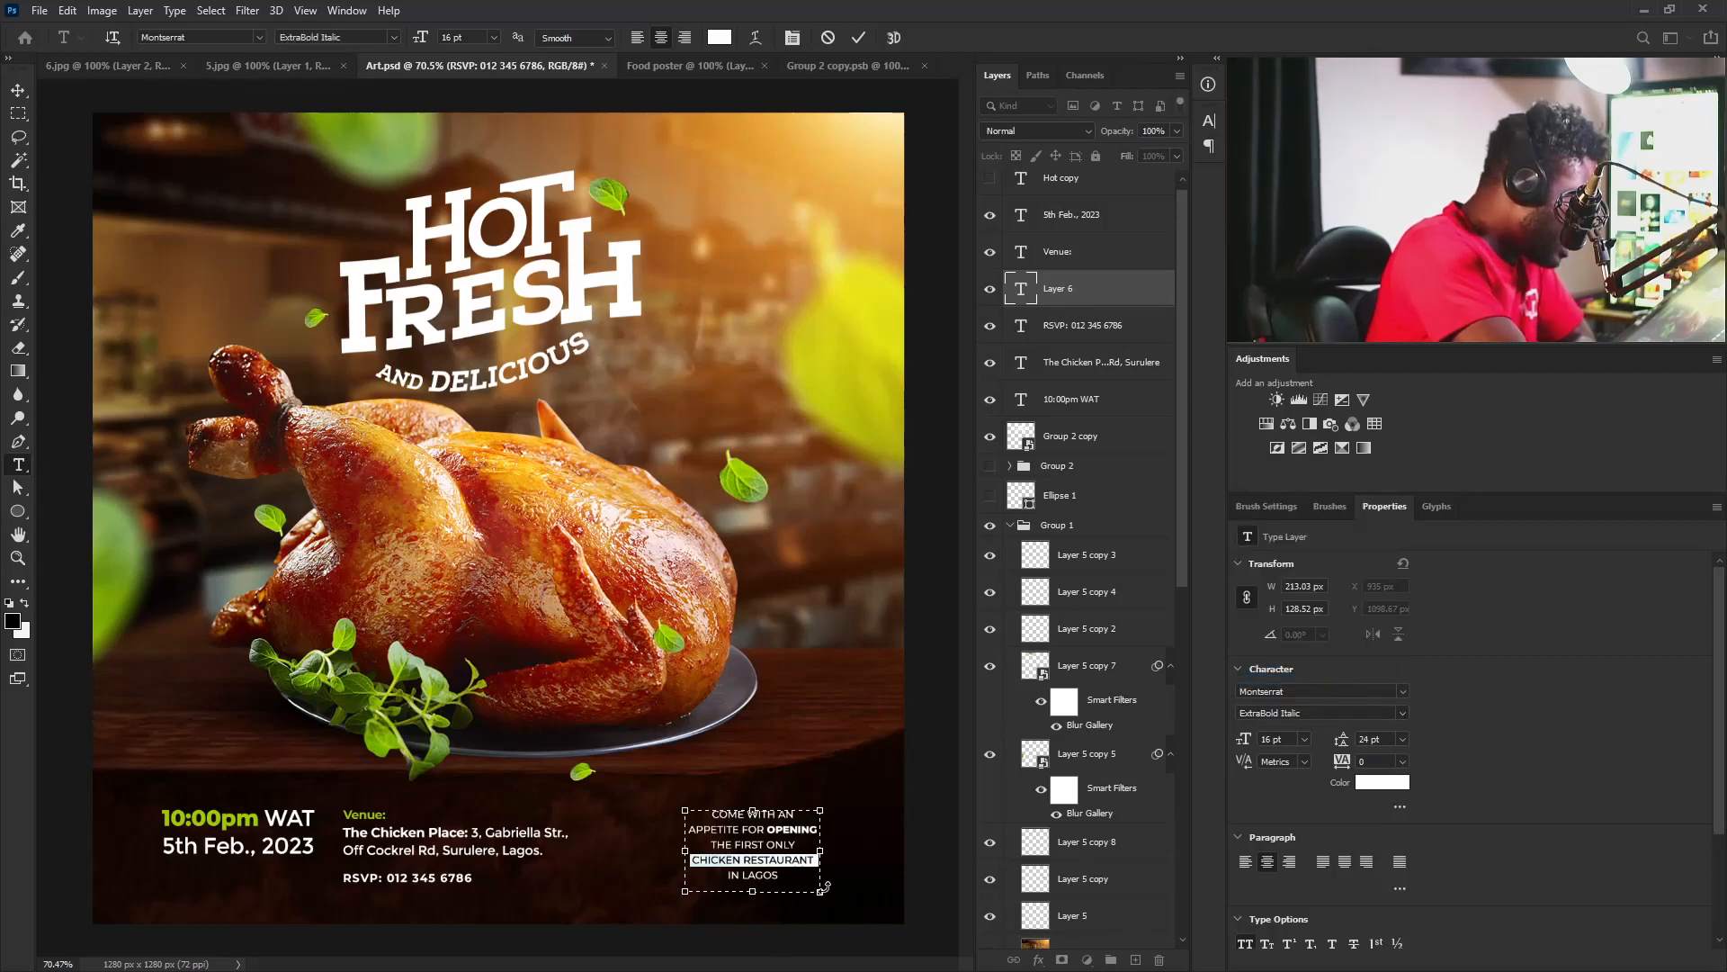
{"action": "left_click", "coordinate": [1398, 712]}
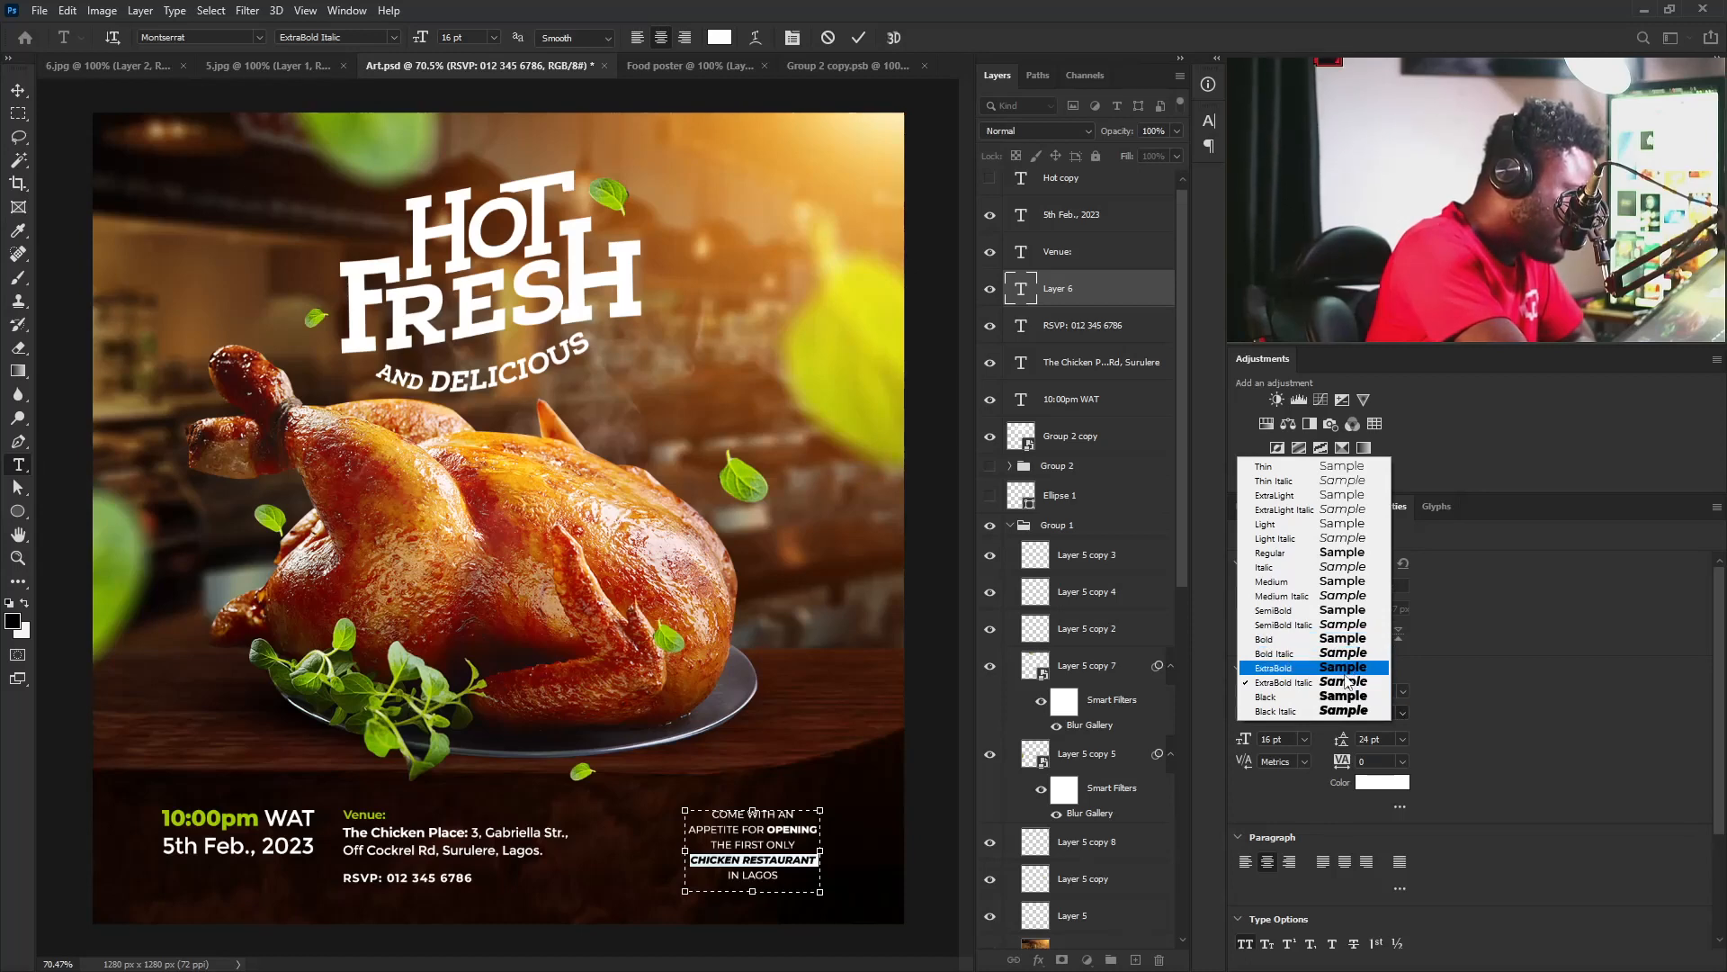
{"action": "left_click", "coordinate": [1344, 669]}
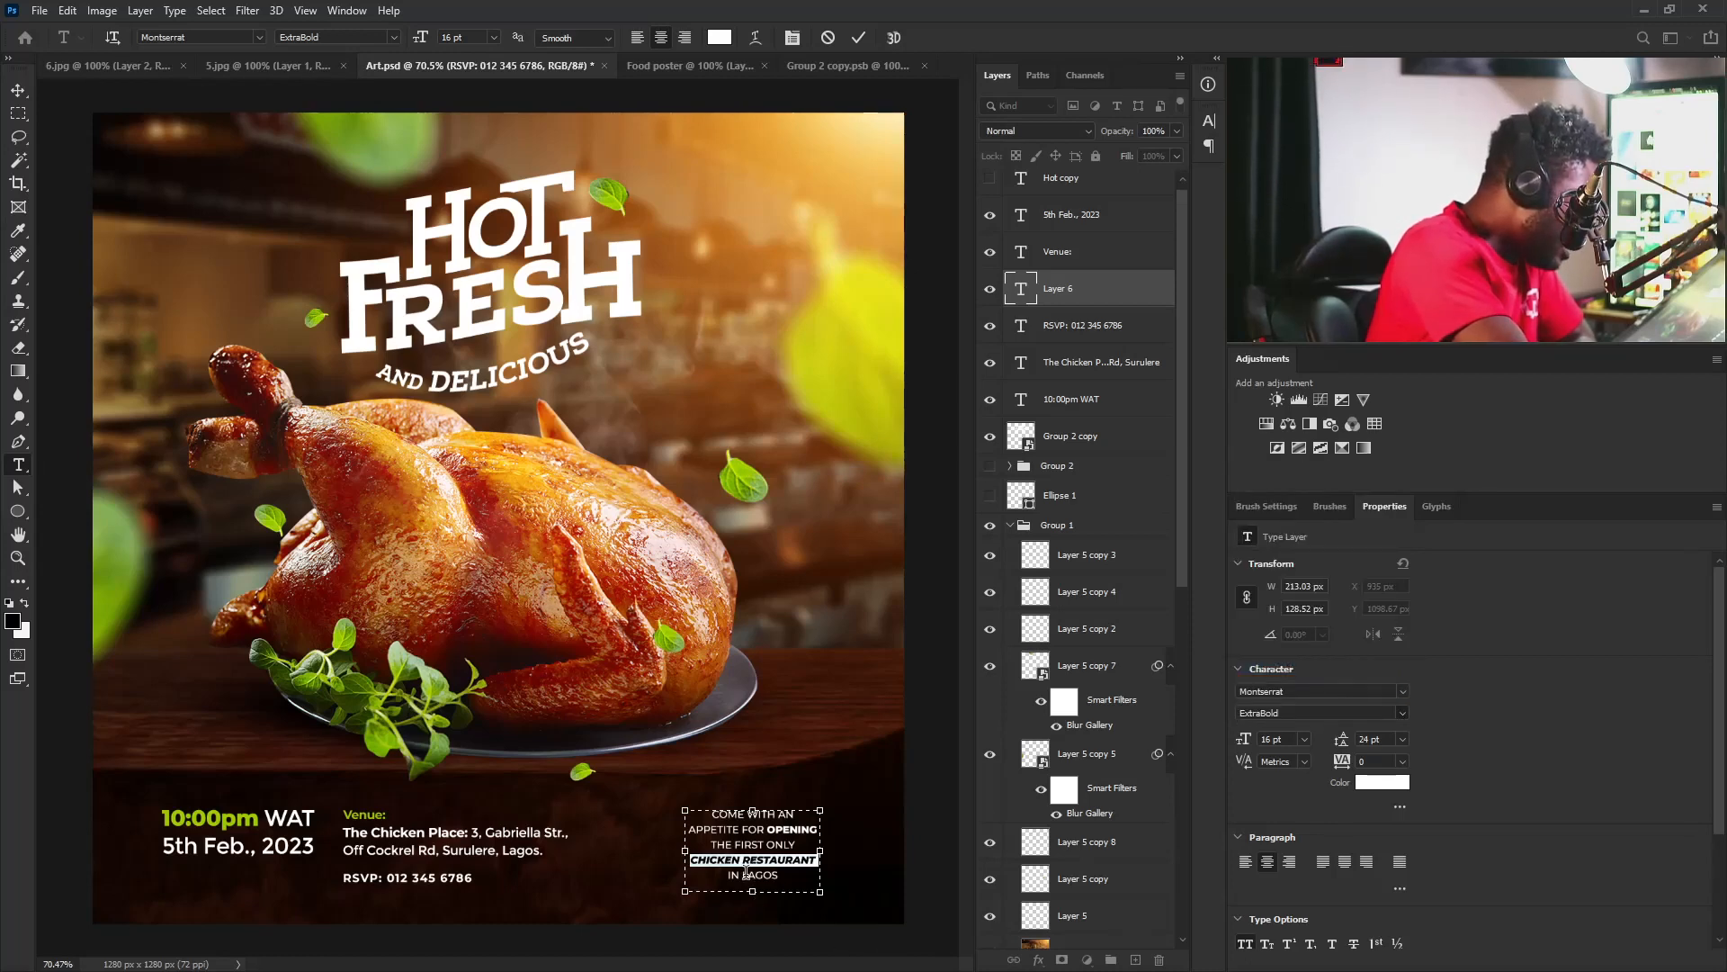
Set the word LAGOS in the tagline to ExtraBold and move the tagline slightly up and to the right.
{"action": "left_click", "coordinate": [743, 874]}
{"action": "left_click_drag", "start_coordinate": [760, 874], "coordinate": [779, 875]}
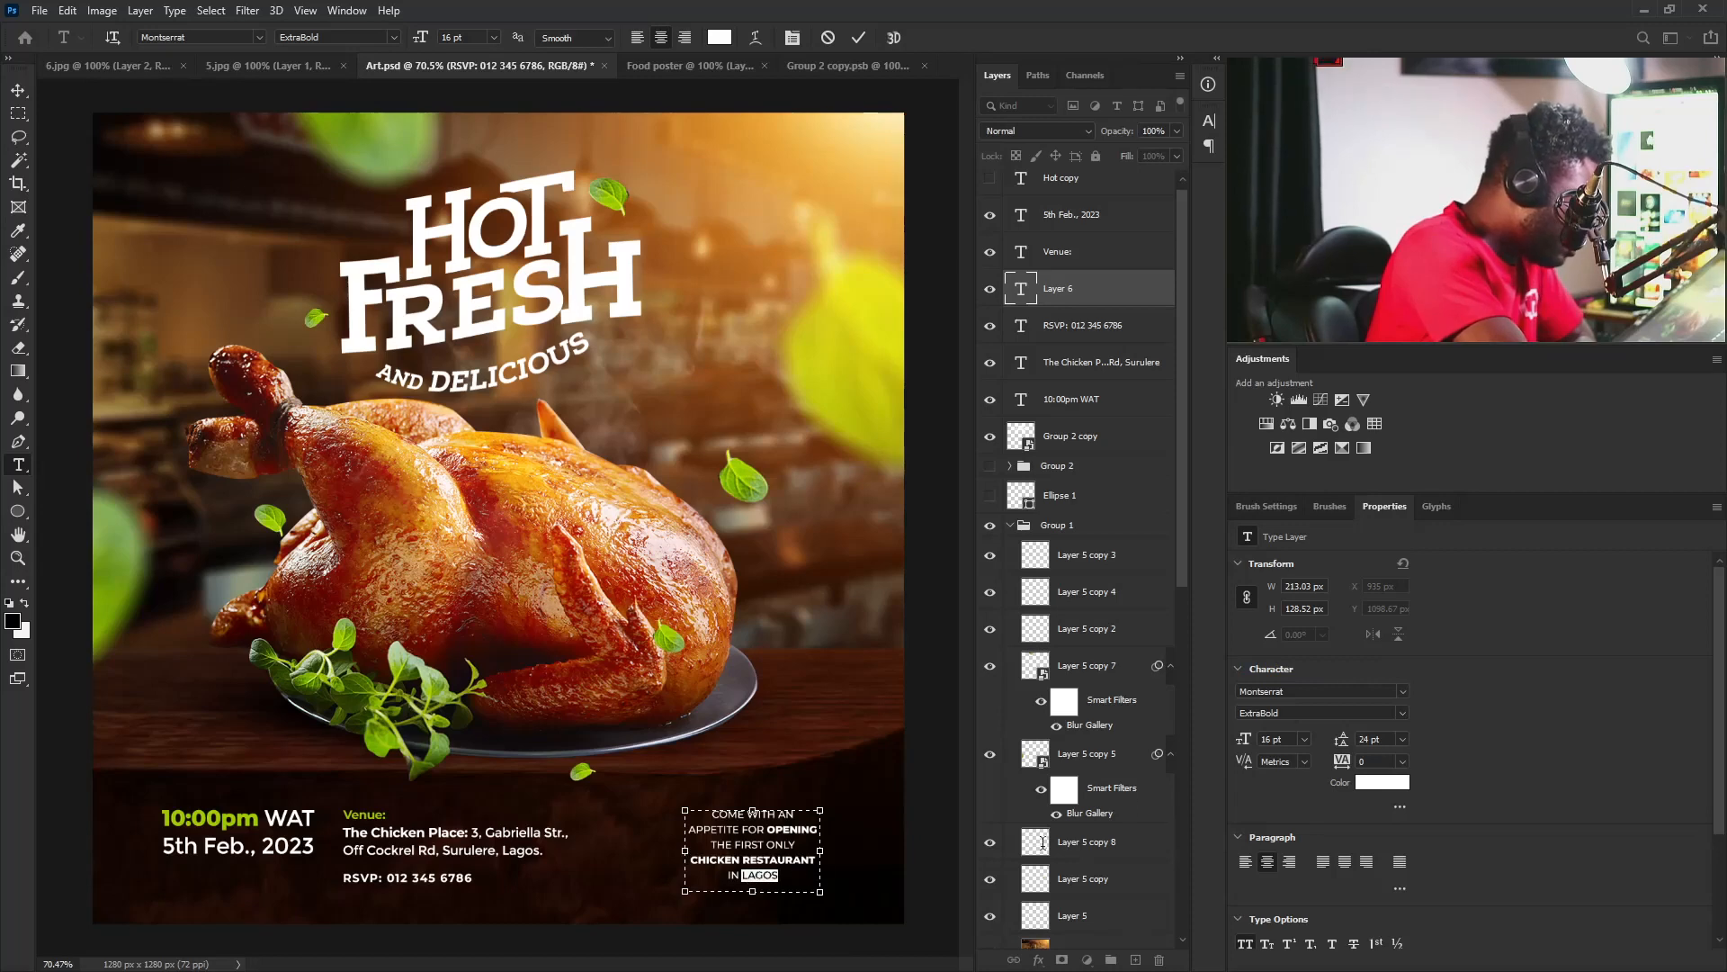
{"action": "left_click", "coordinate": [1400, 712]}
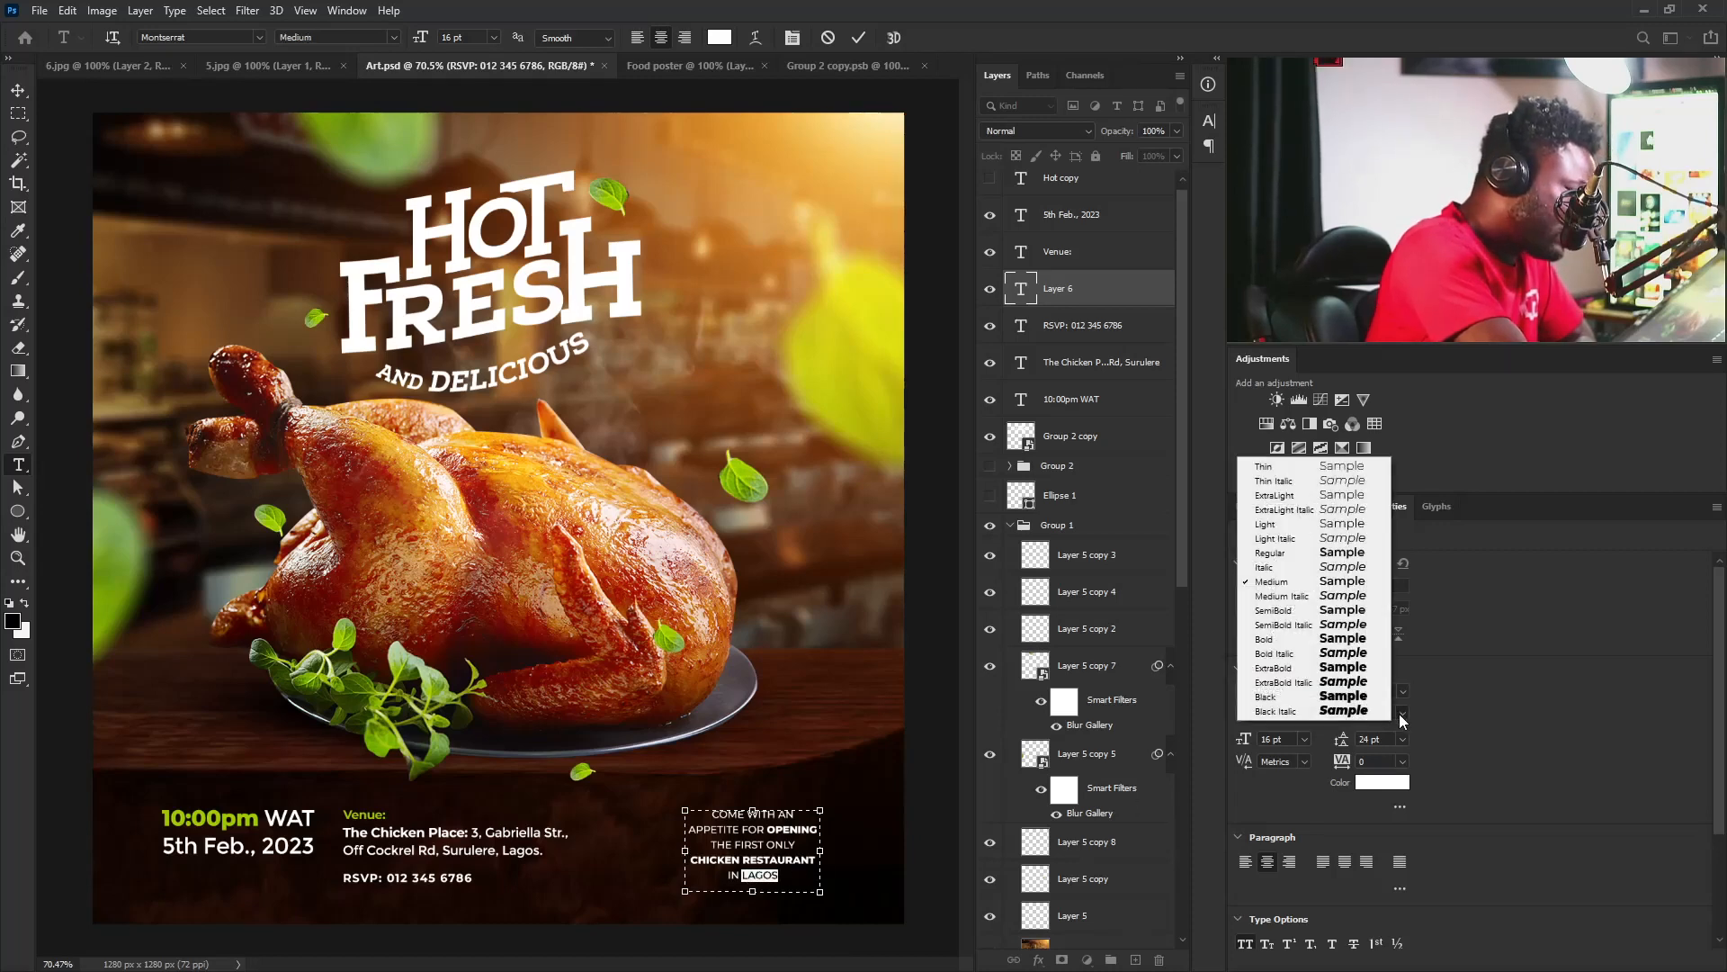
{"action": "left_click", "coordinate": [1347, 667]}
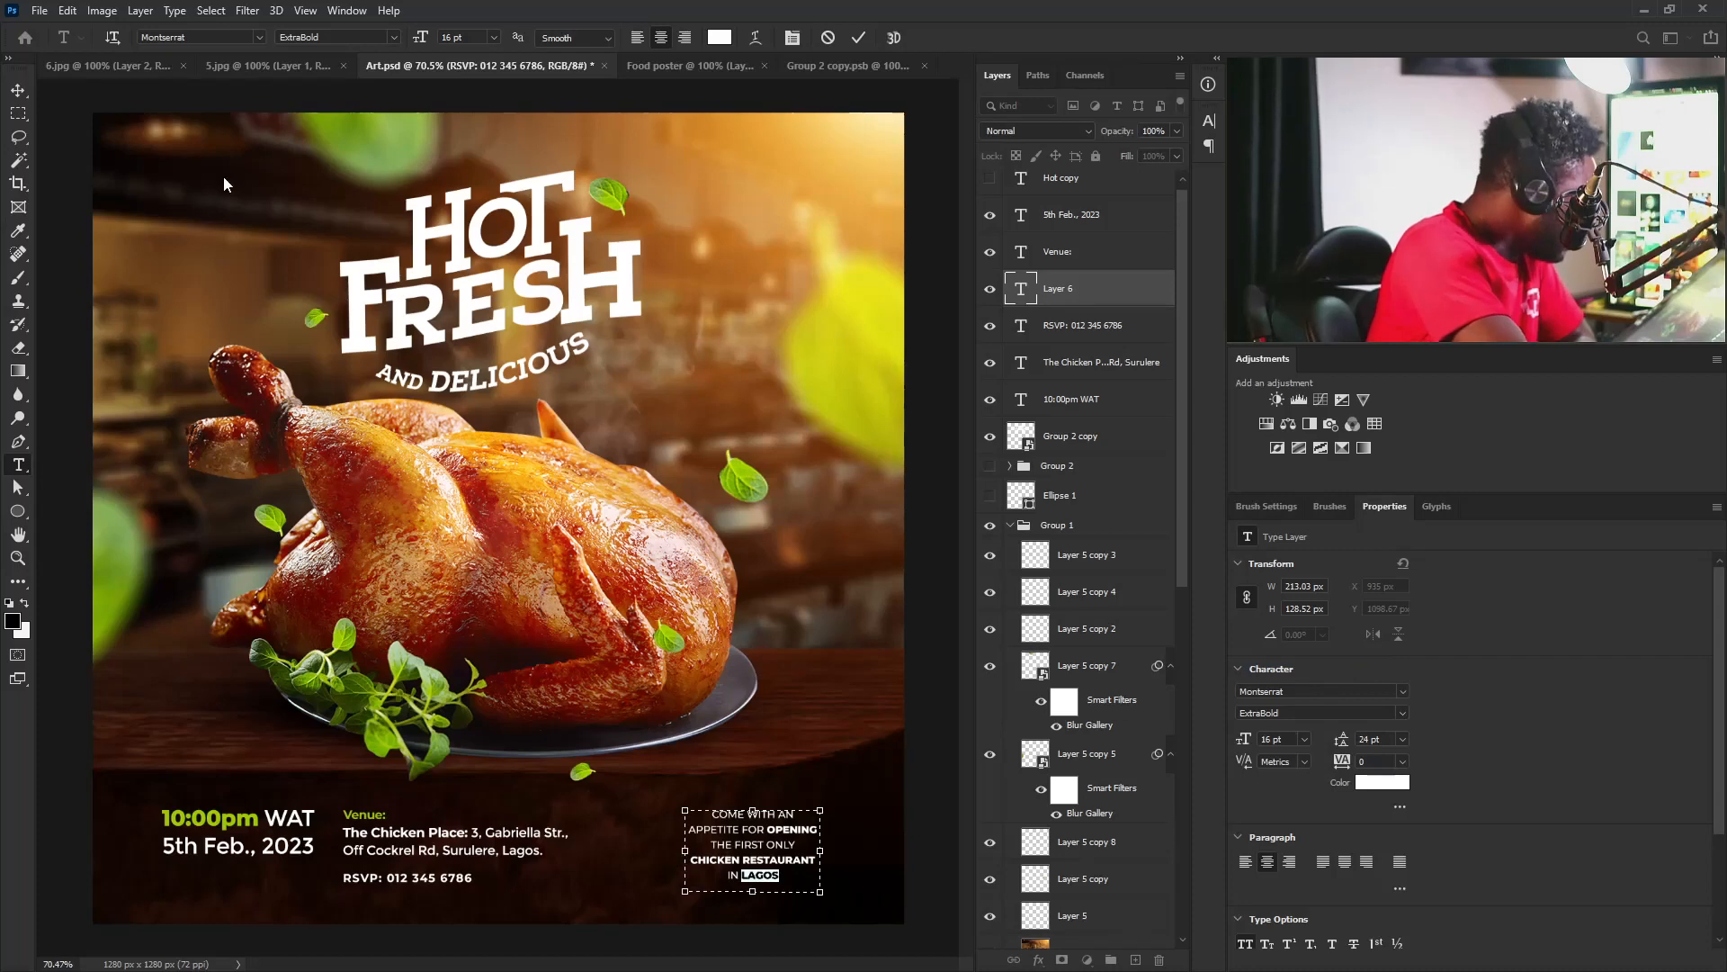
{"action": "left_click", "coordinate": [17, 91]}
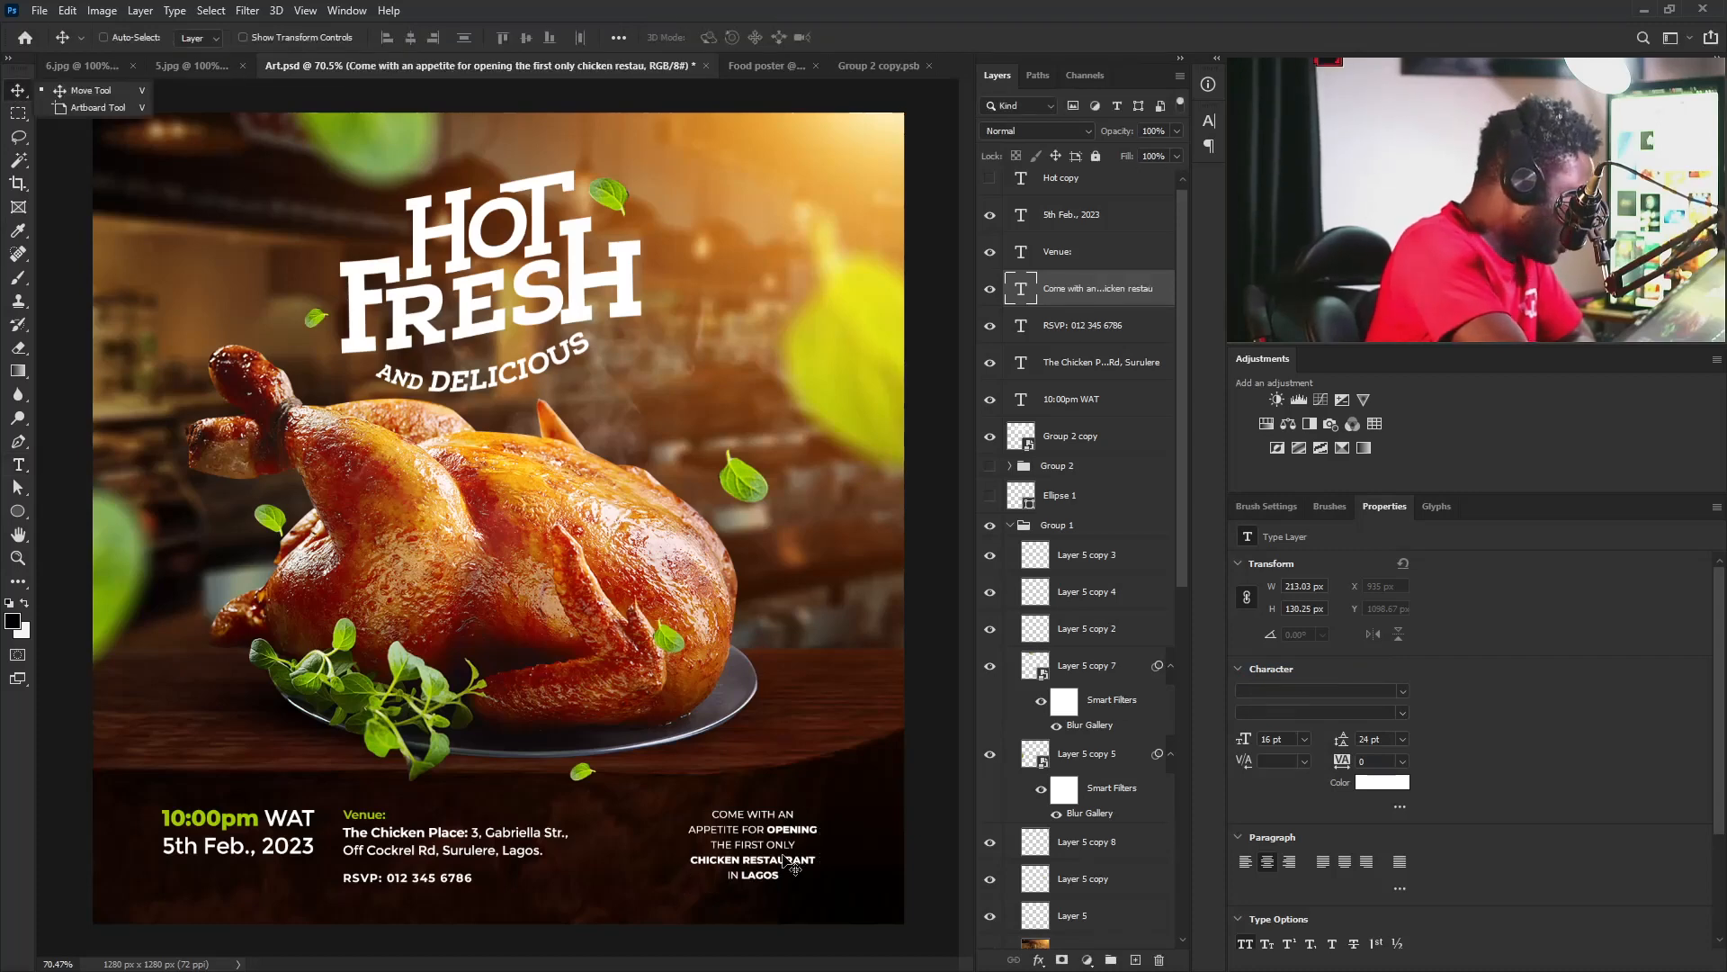
{"action": "left_click_drag", "start_coordinate": [790, 832], "coordinate": [805, 813]}
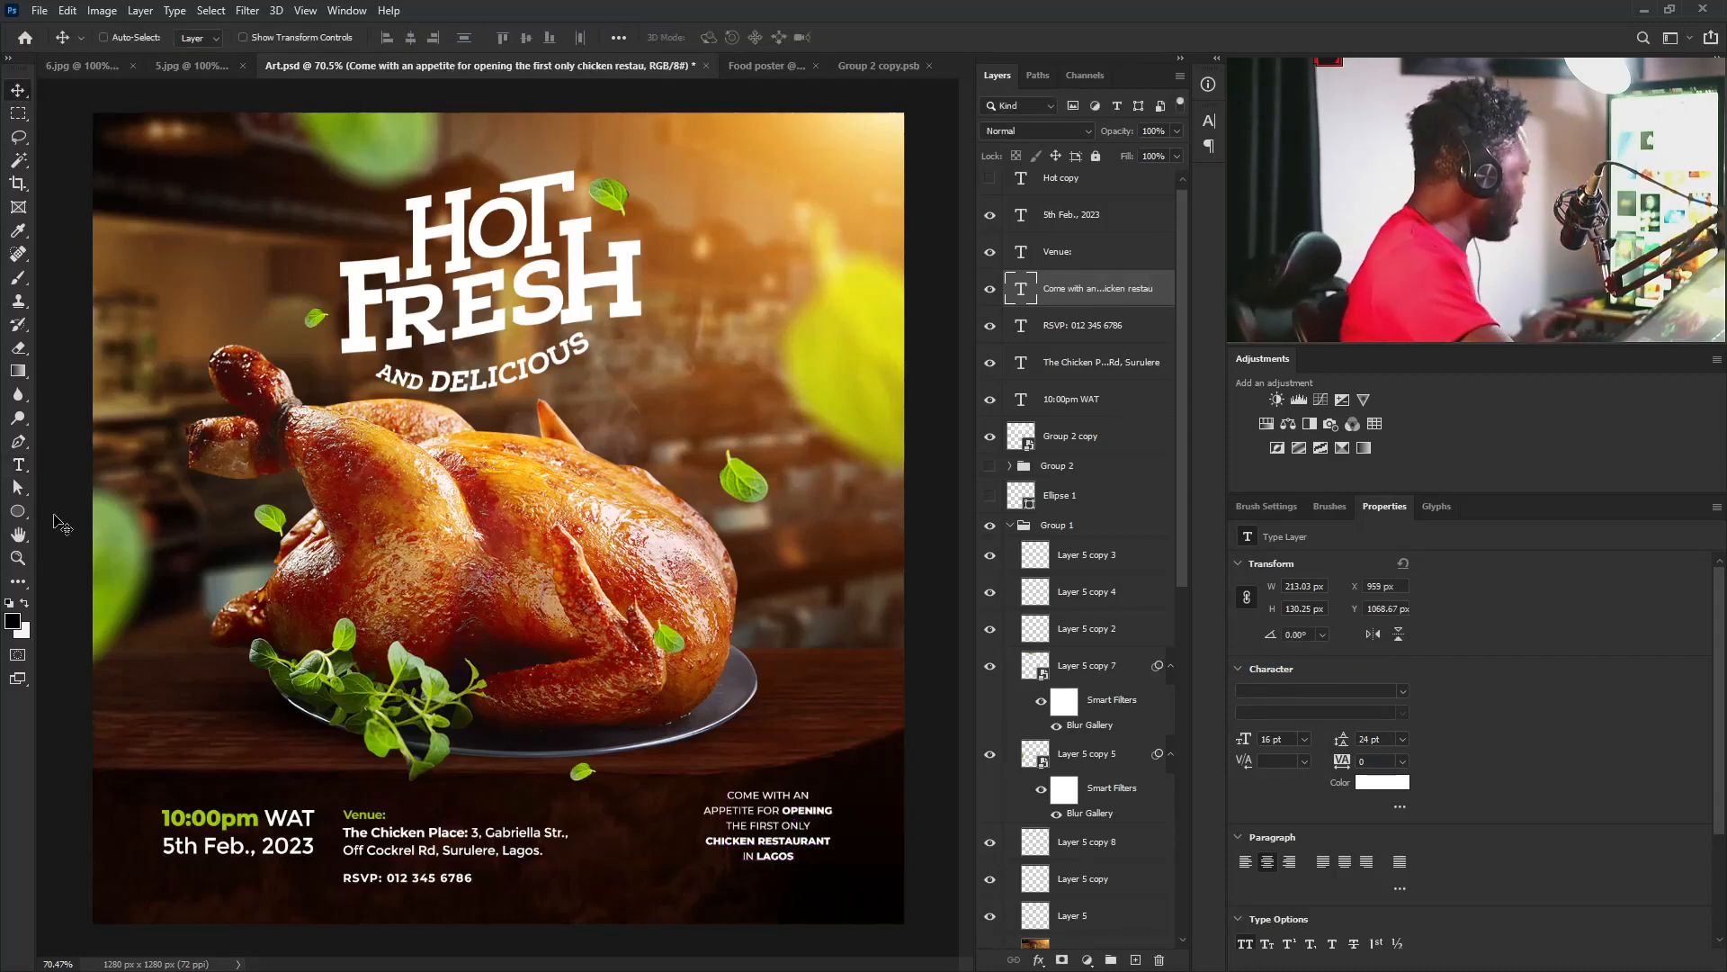
Draw a circle about 217 px in diameter around the tagline, with an orange-yellow fill and no stroke.
{"action": "left_click", "coordinate": [18, 511]}
{"action": "left_click_drag", "start_coordinate": [698, 758], "coordinate": [880, 896]}
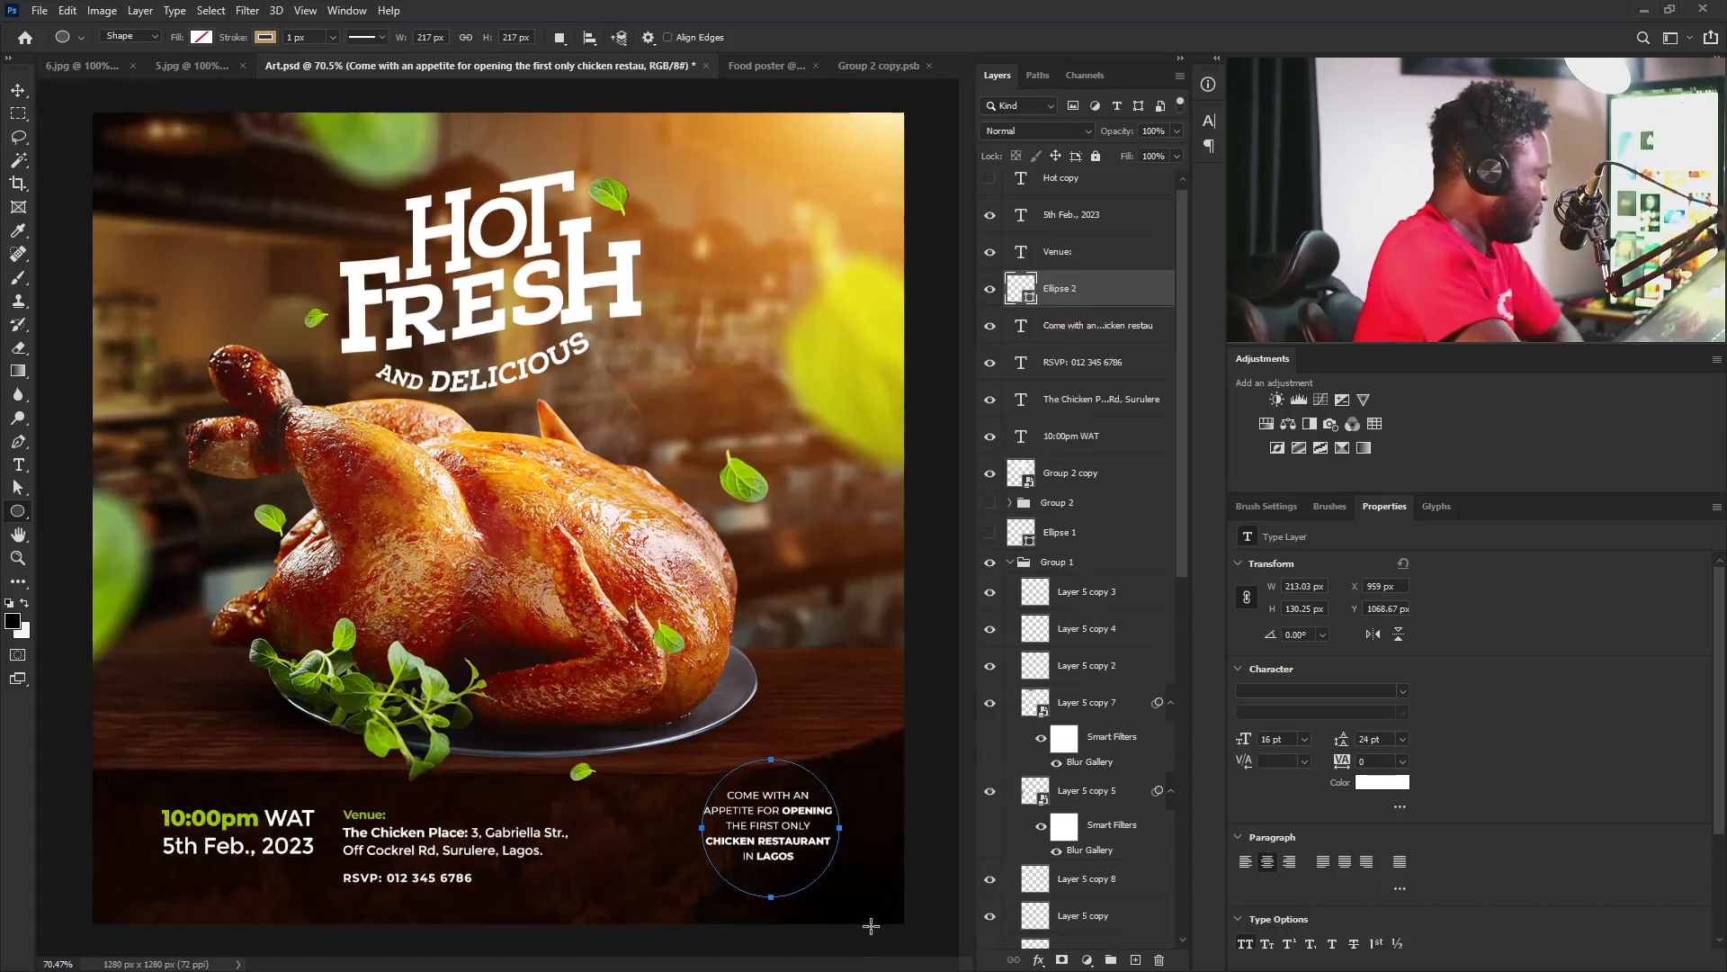
{"action": "left_click", "coordinate": [1287, 650]}
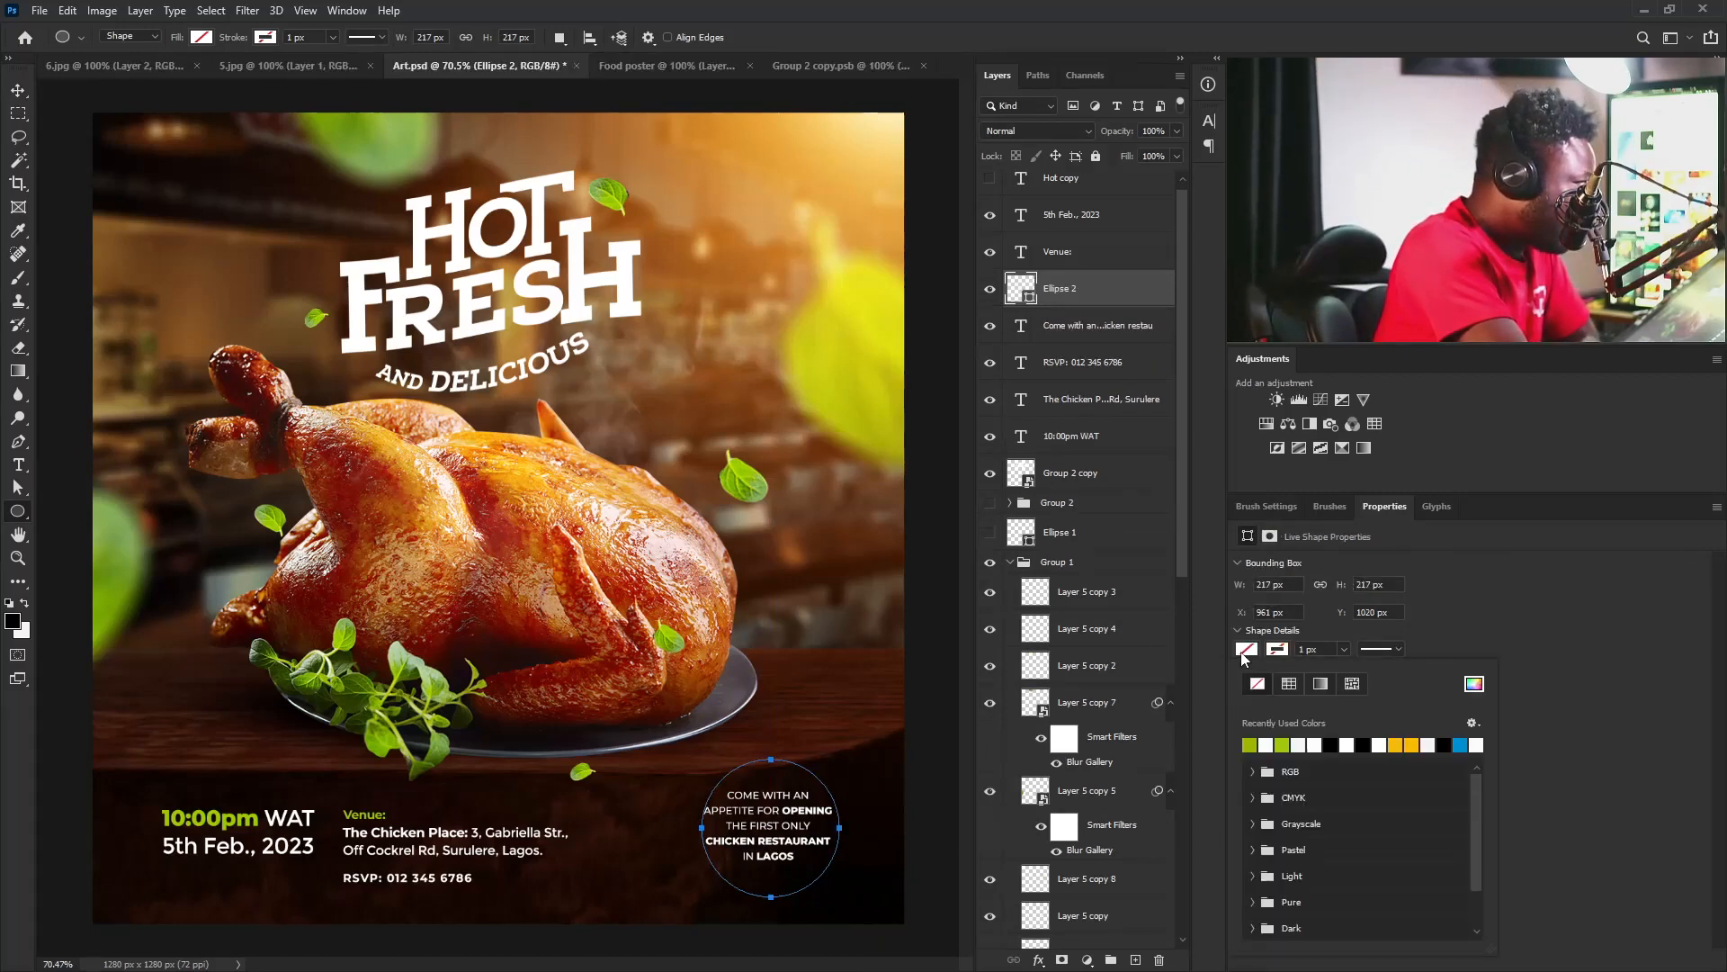
{"action": "left_click", "coordinate": [1413, 745]}
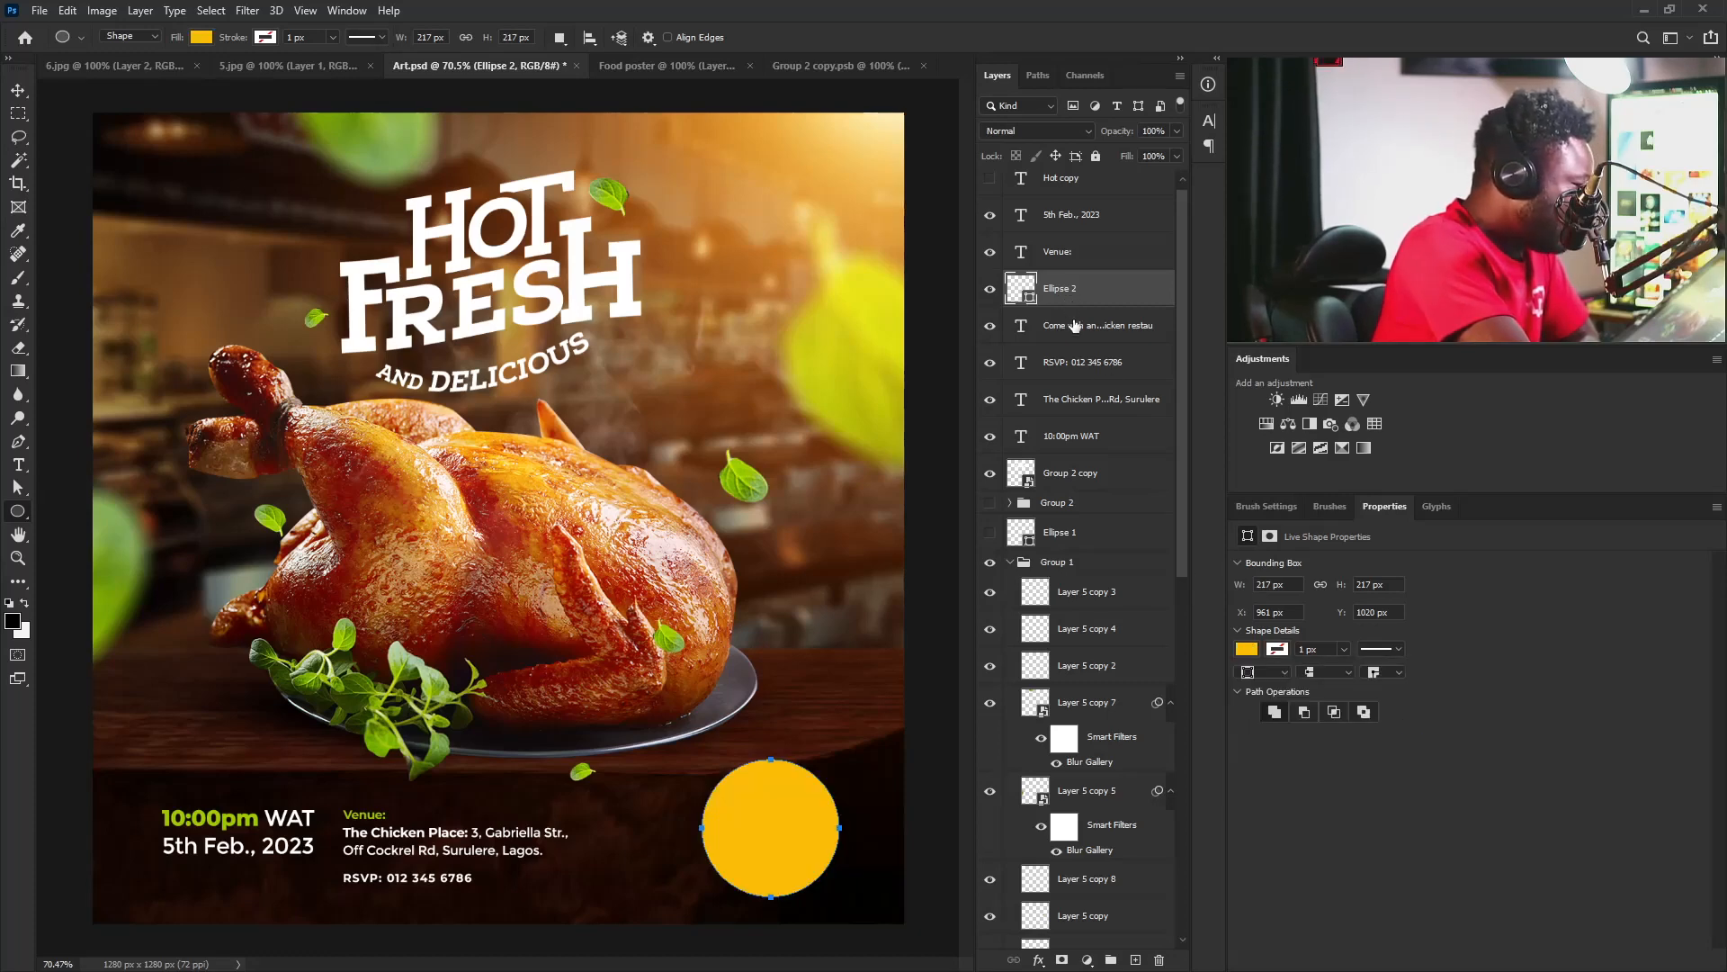
Move the tagline layer above the yellow circle and set its text colour to near-black #030101.
{"action": "left_click_drag", "start_coordinate": [1071, 328], "coordinate": [1070, 272]}
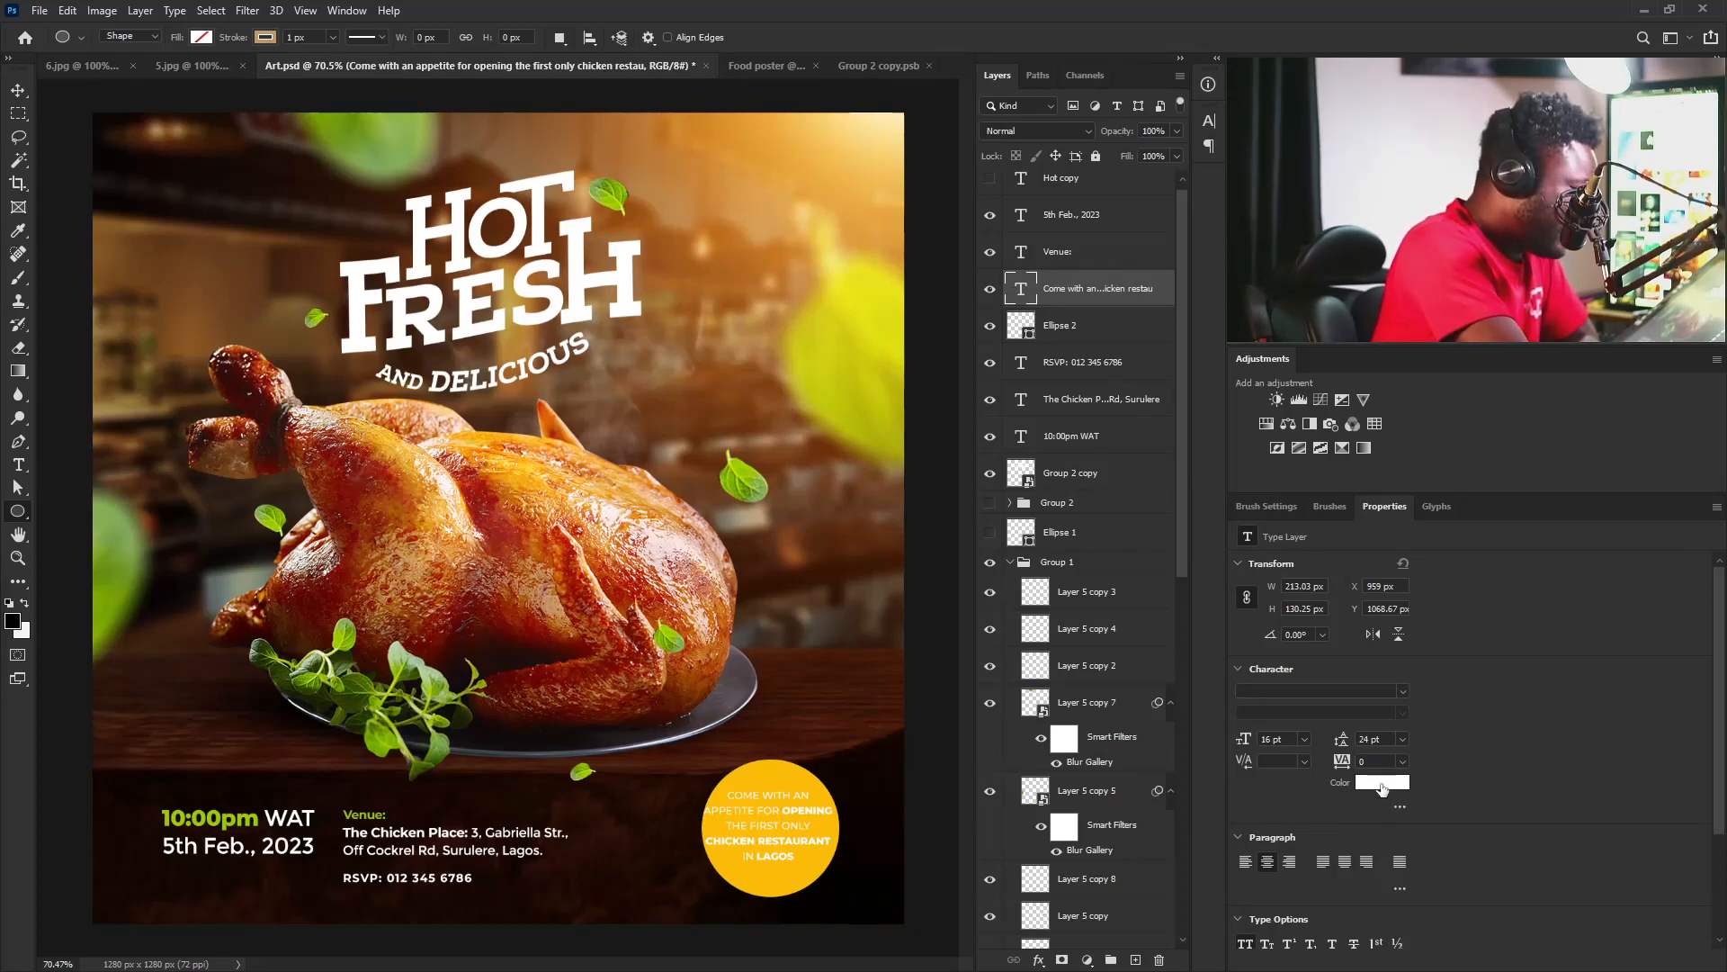
{"action": "left_click", "coordinate": [1383, 783]}
{"action": "left_click_drag", "start_coordinate": [963, 472], "coordinate": [979, 486]}
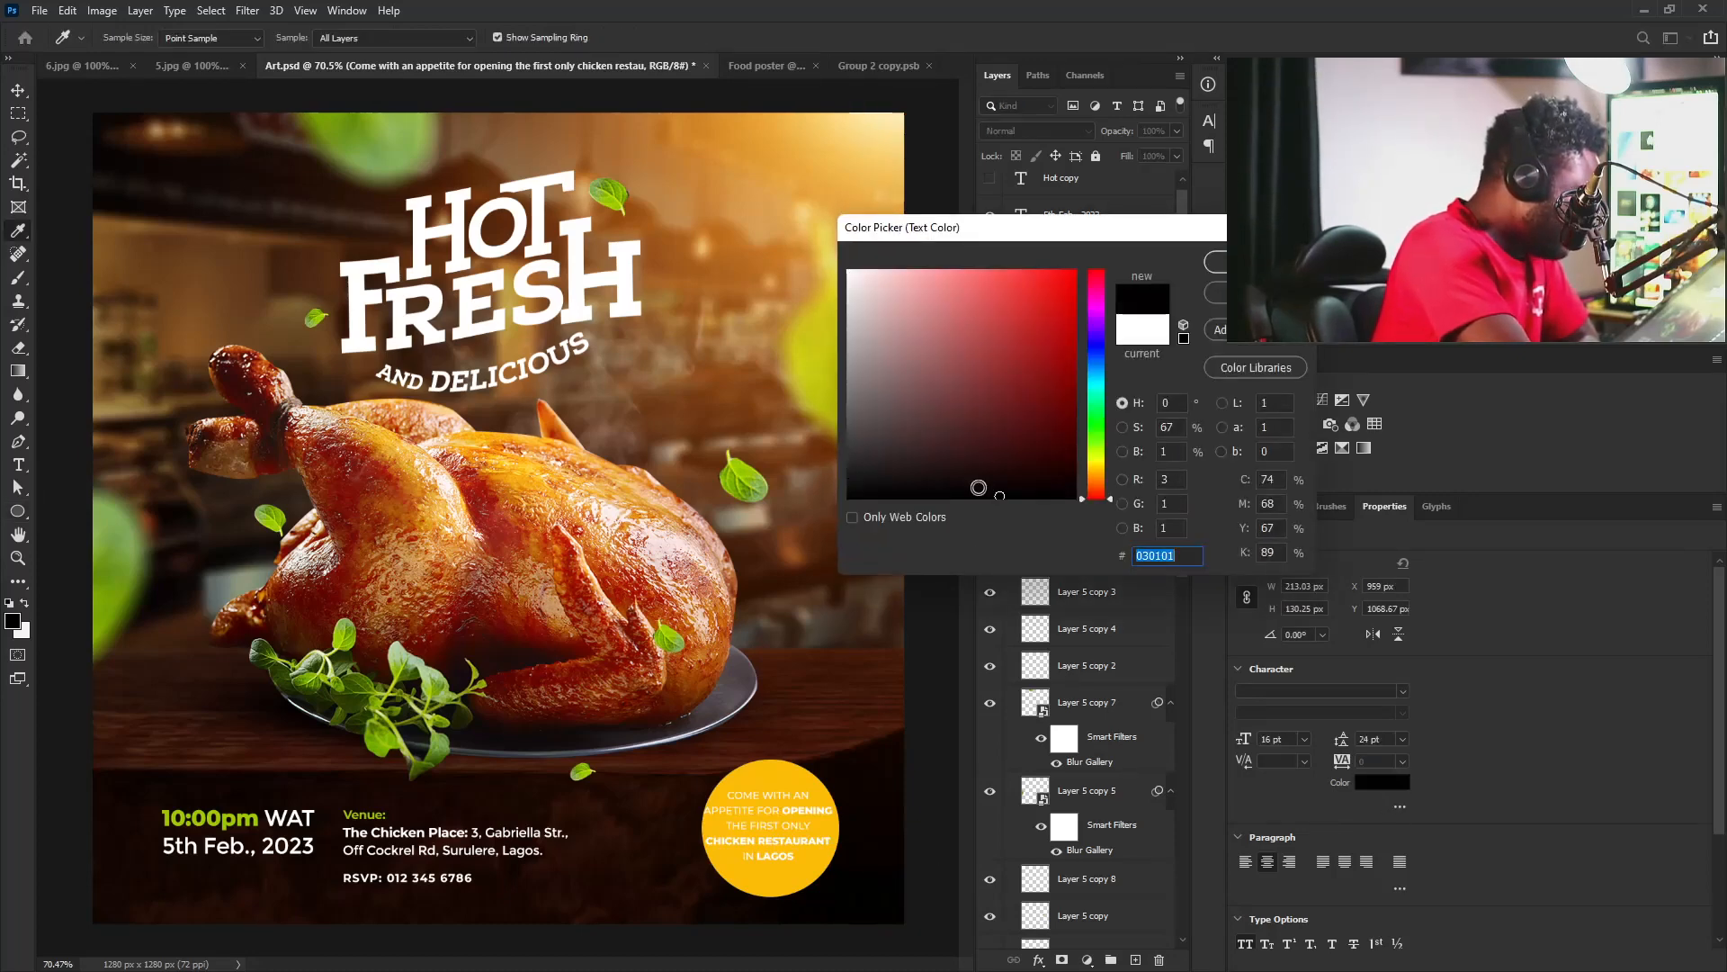
{"action": "left_click", "coordinate": [1219, 262]}
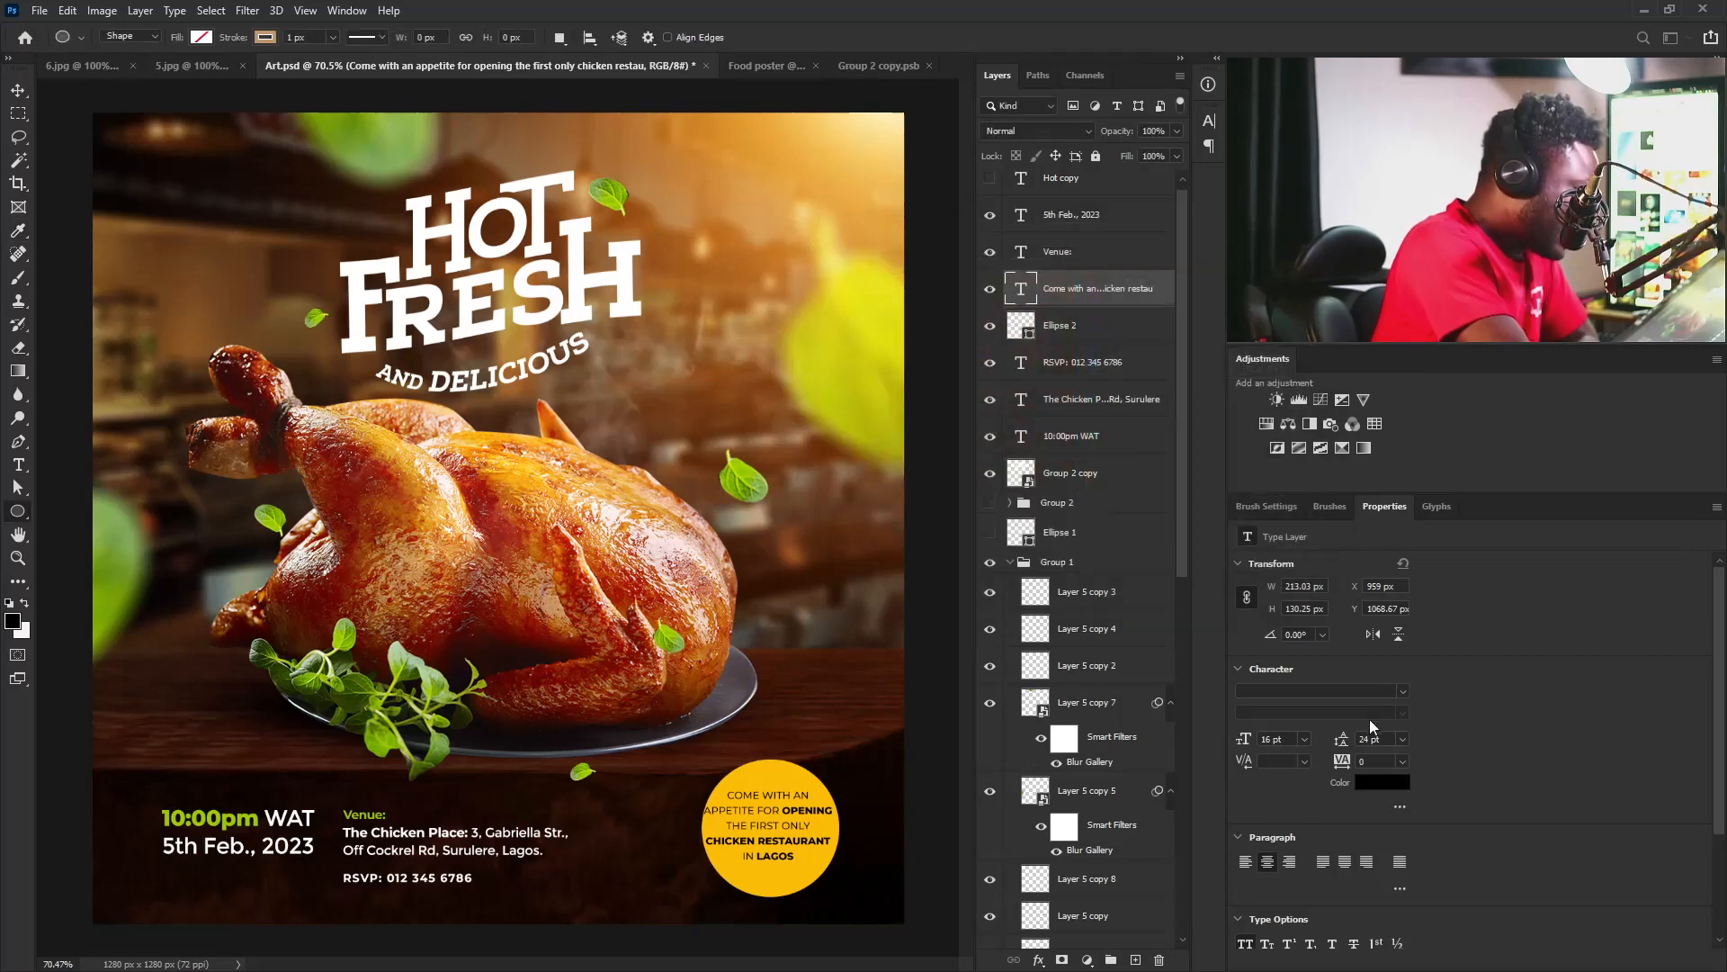
Tighten the tagline's leading to 21 pt.
{"action": "left_click", "coordinate": [1380, 738]}
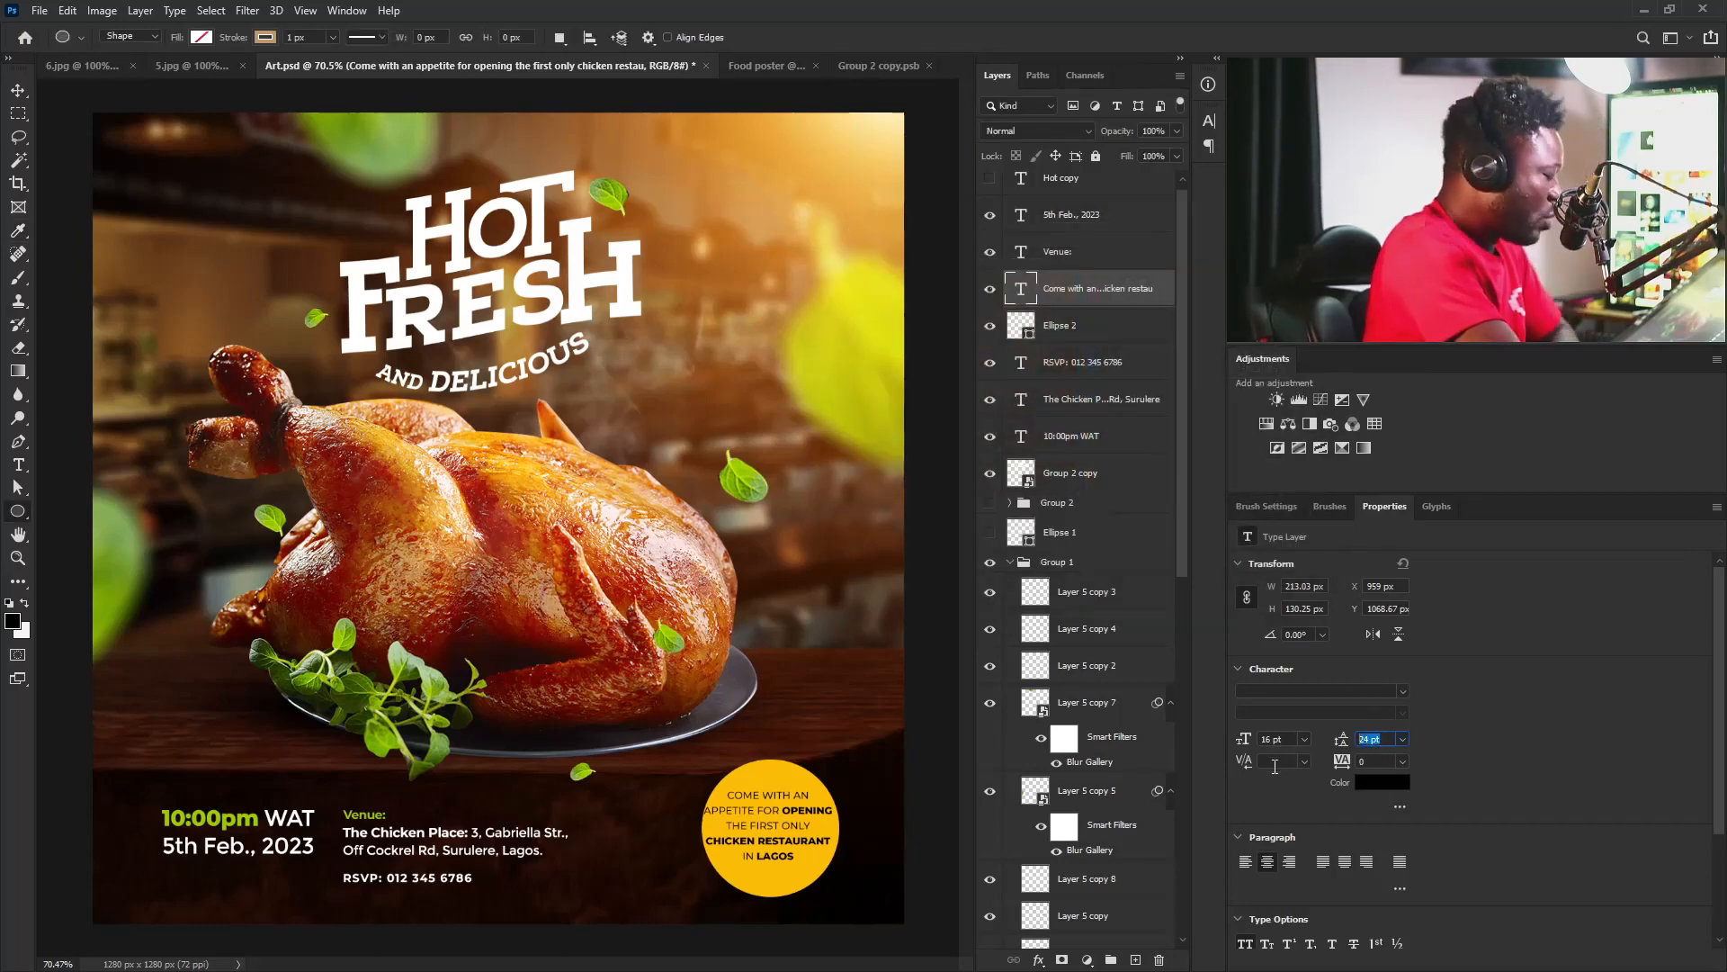
{"action": "type", "text": "22"}
{"action": "key", "text": "Return"}
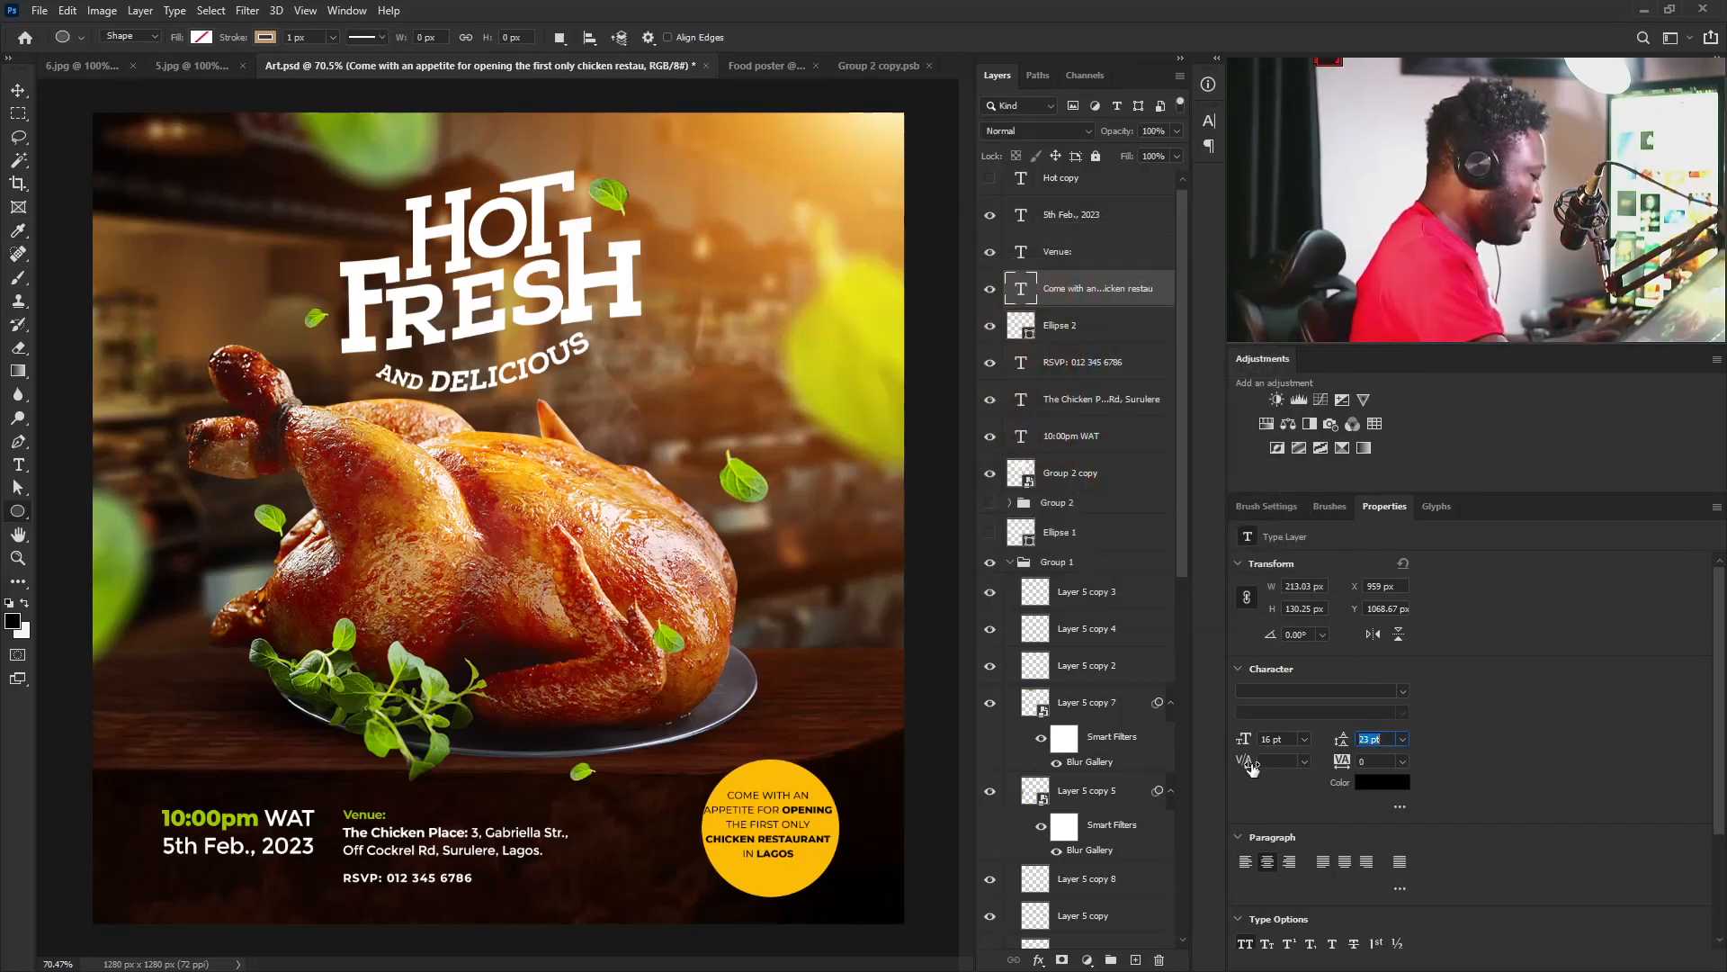
{"action": "type", "text": "21"}
{"action": "key", "text": "Return"}
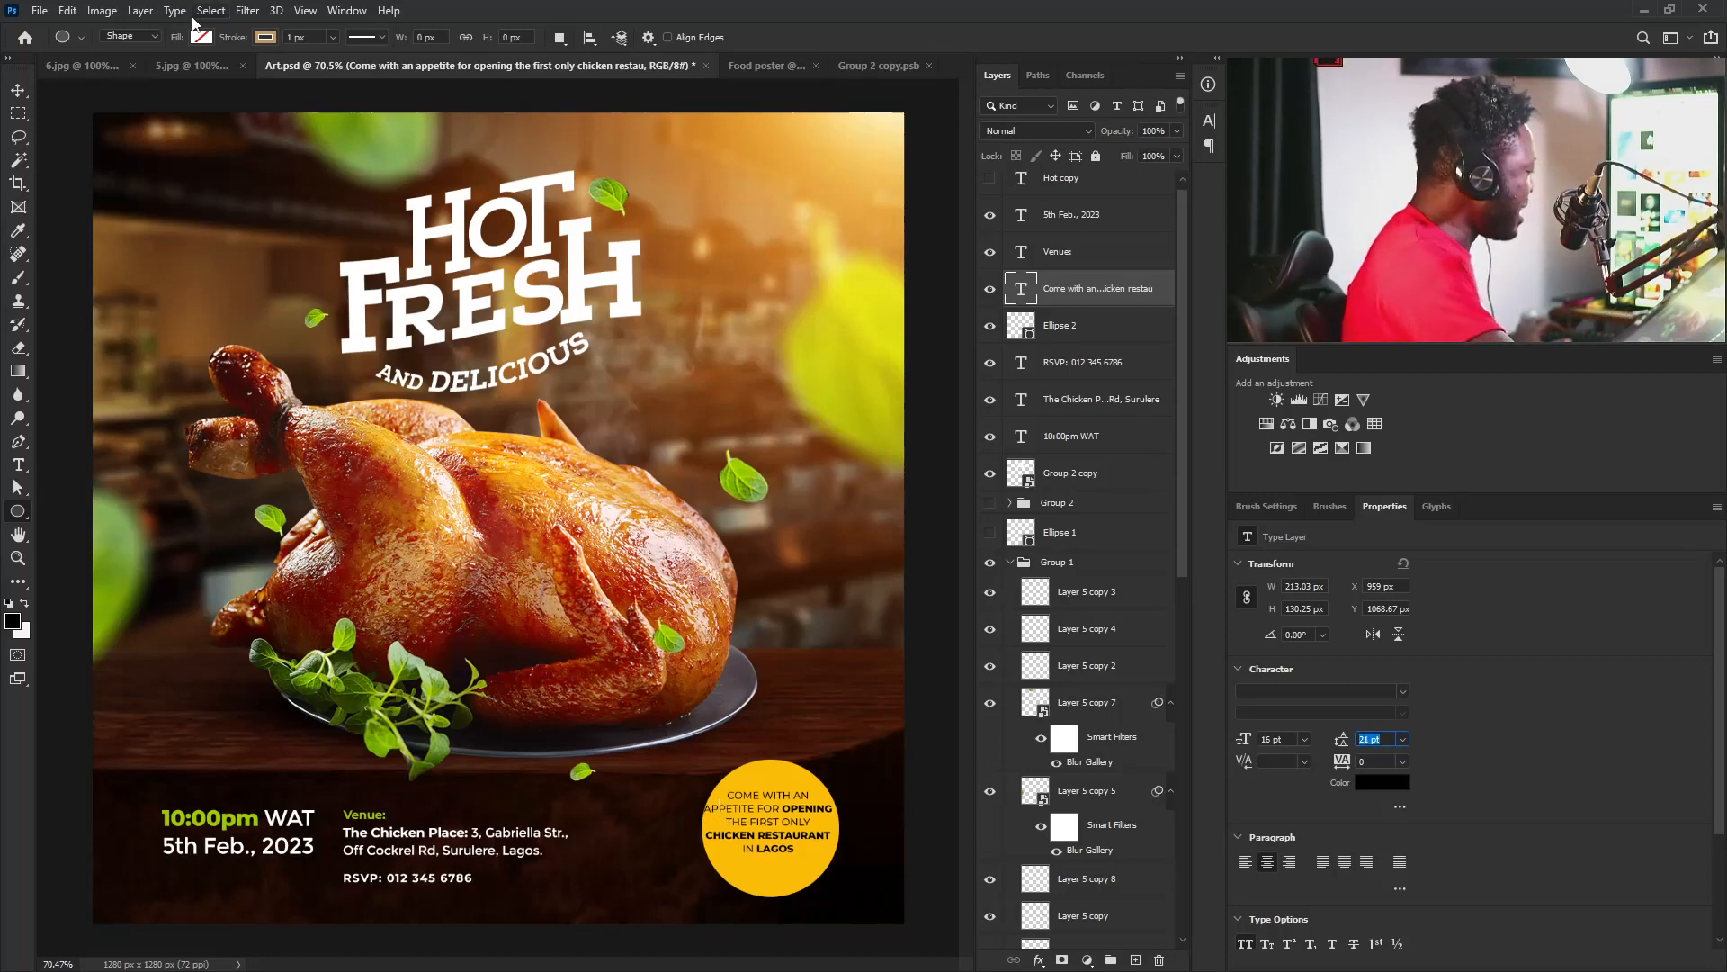
Enlarge the yellow circle from its centre to about 235 px in diameter.
{"action": "left_click", "coordinate": [18, 90]}
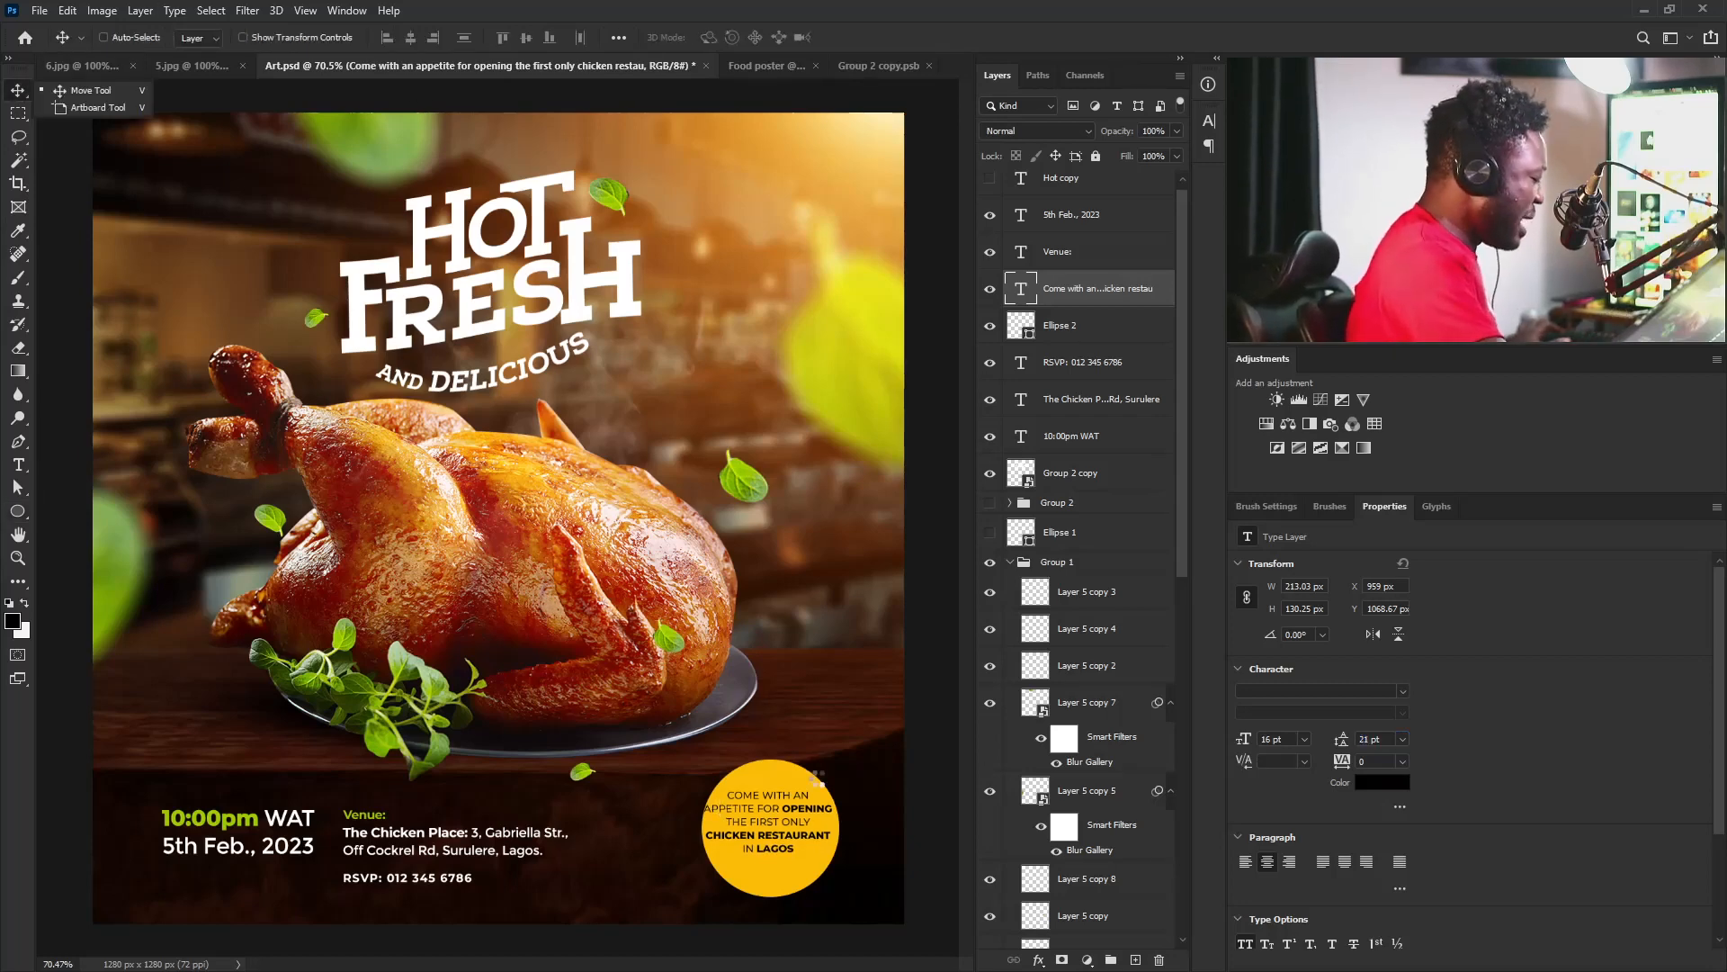
{"action": "left_click", "coordinate": [803, 789]}
{"action": "left_click", "coordinate": [1068, 329]}
{"action": "key", "text": "ctrl+t"}
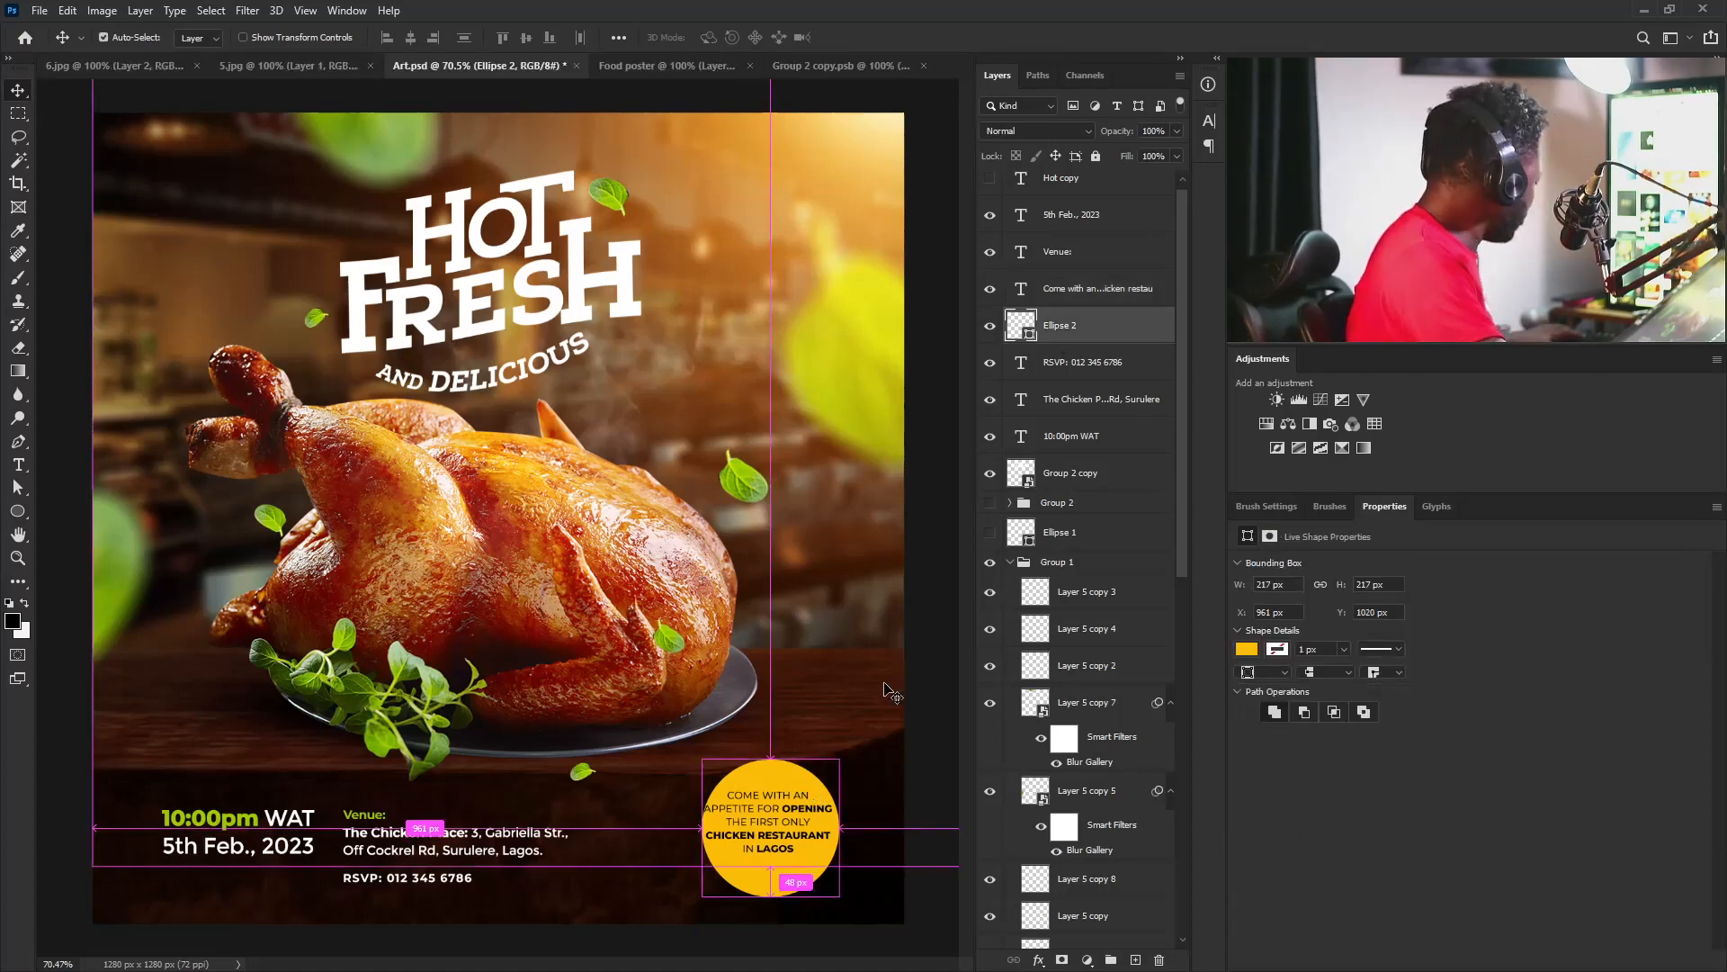
{"action": "left_click_drag", "start_coordinate": [845, 754], "coordinate": [850, 755]}
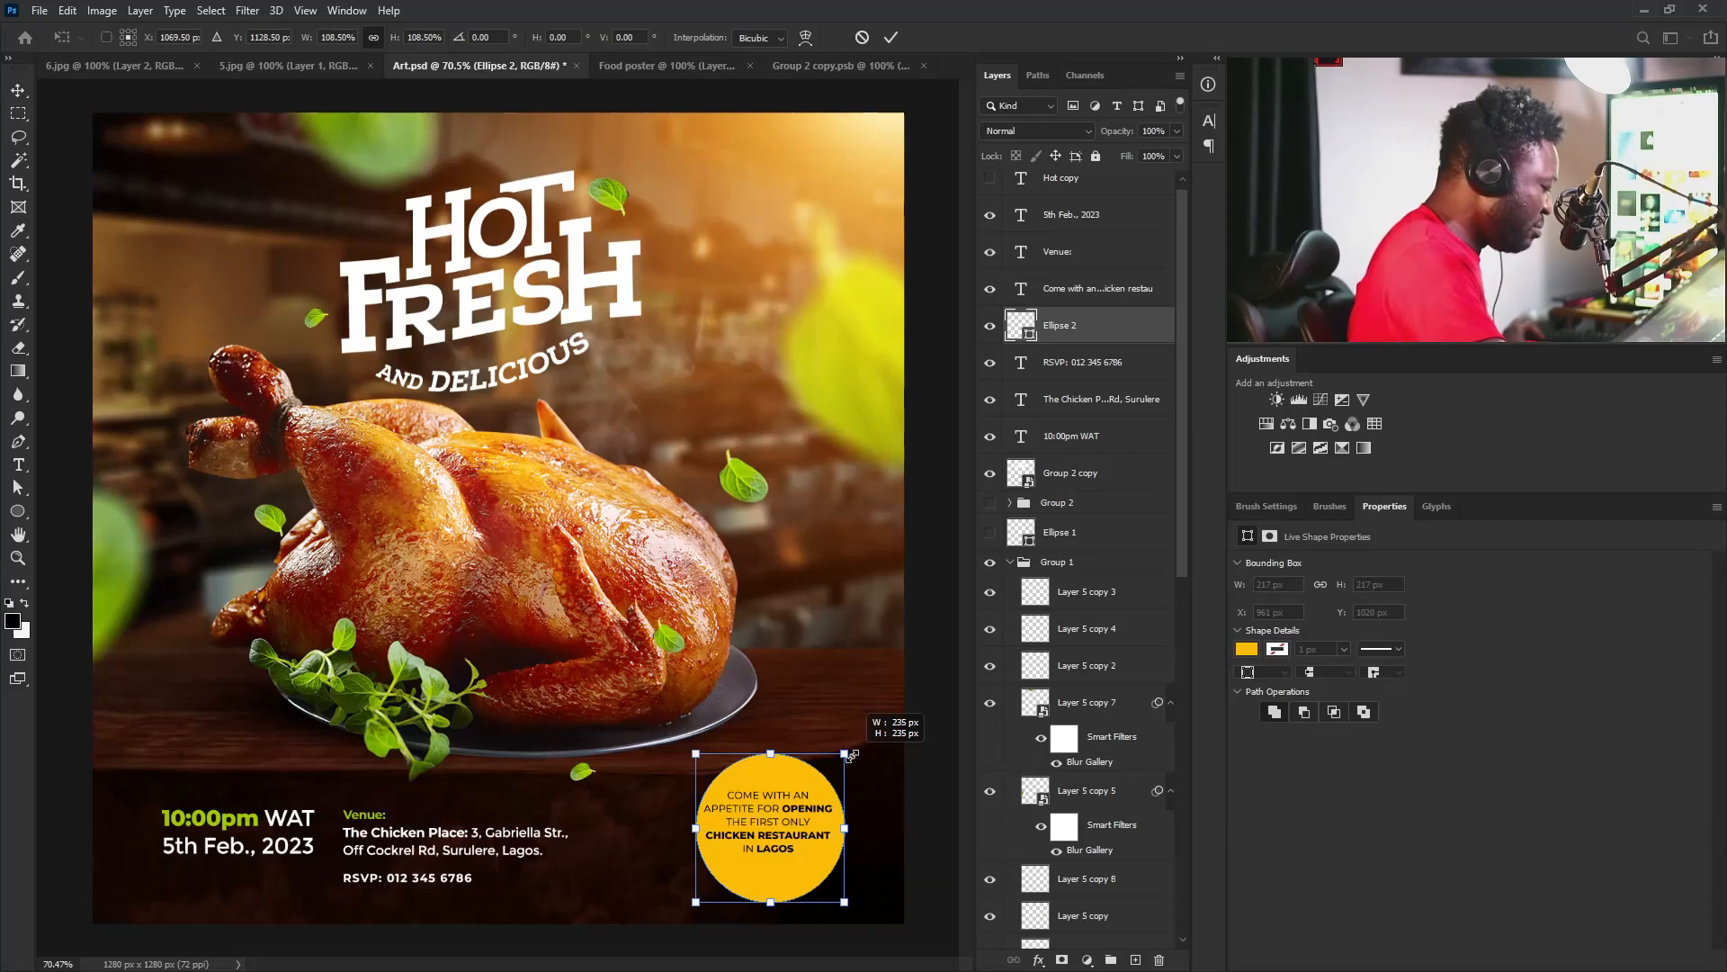
{"action": "key", "text": "Return"}
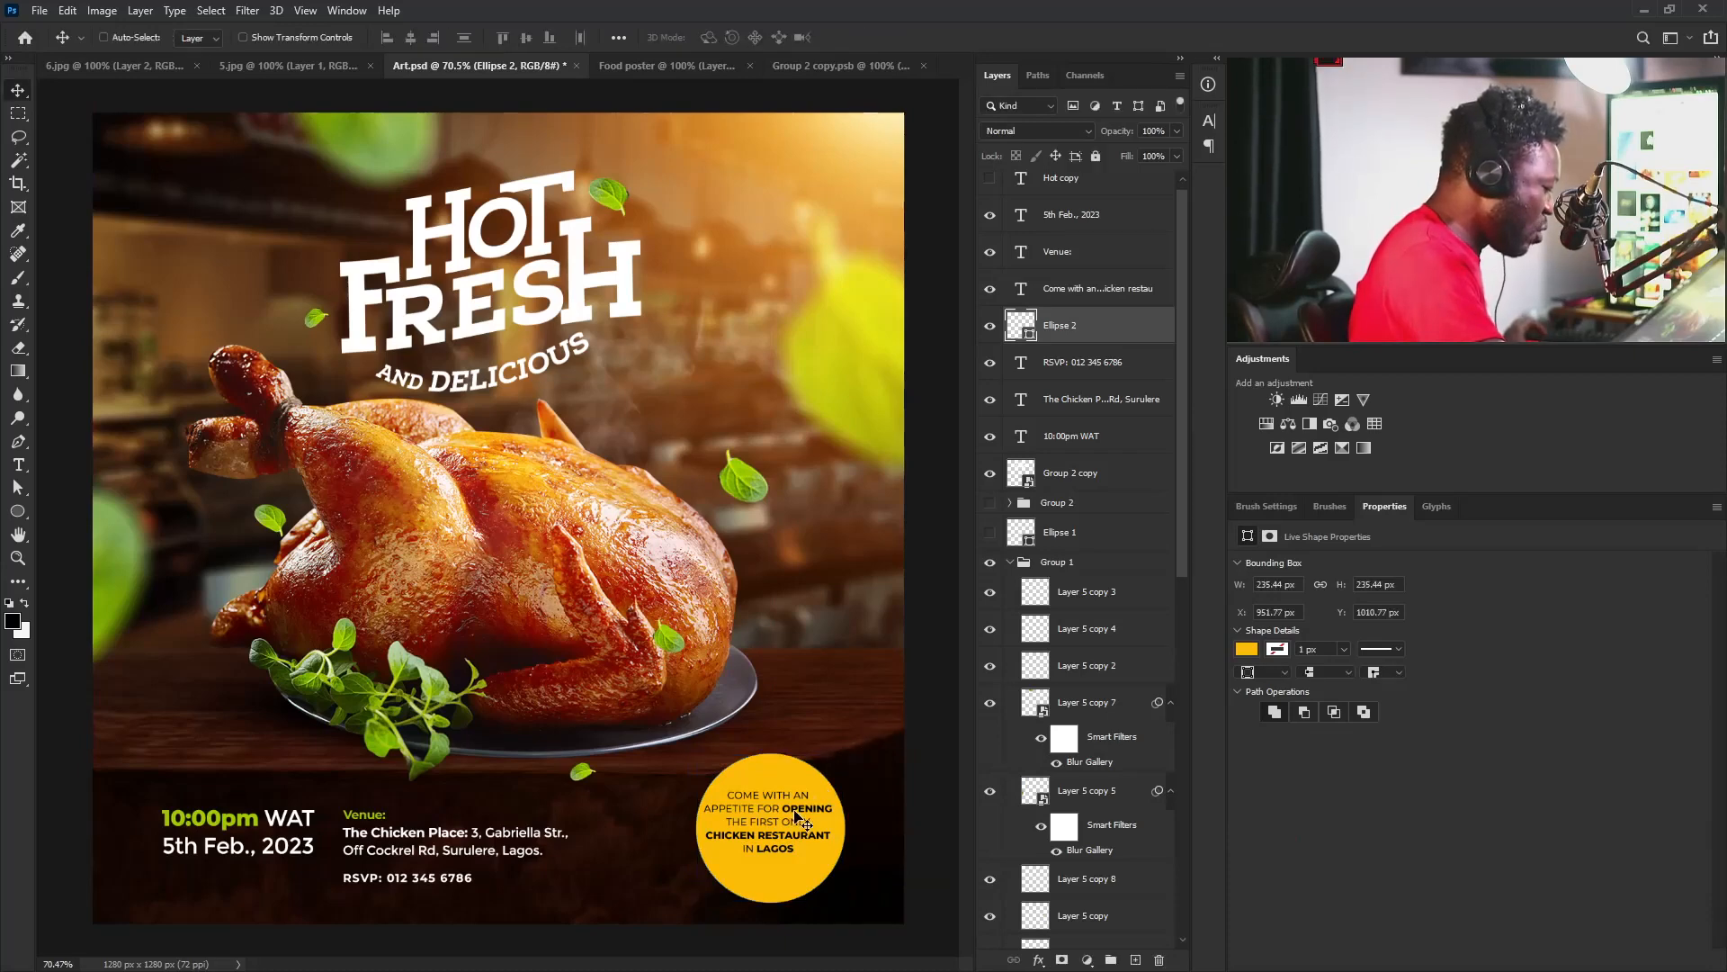
Skew the tagline vertically by about -11.67° so it slopes upward, and reposition it within the yellow circle.
{"action": "right_click", "coordinate": [804, 820]}
{"action": "left_click", "coordinate": [841, 619]}
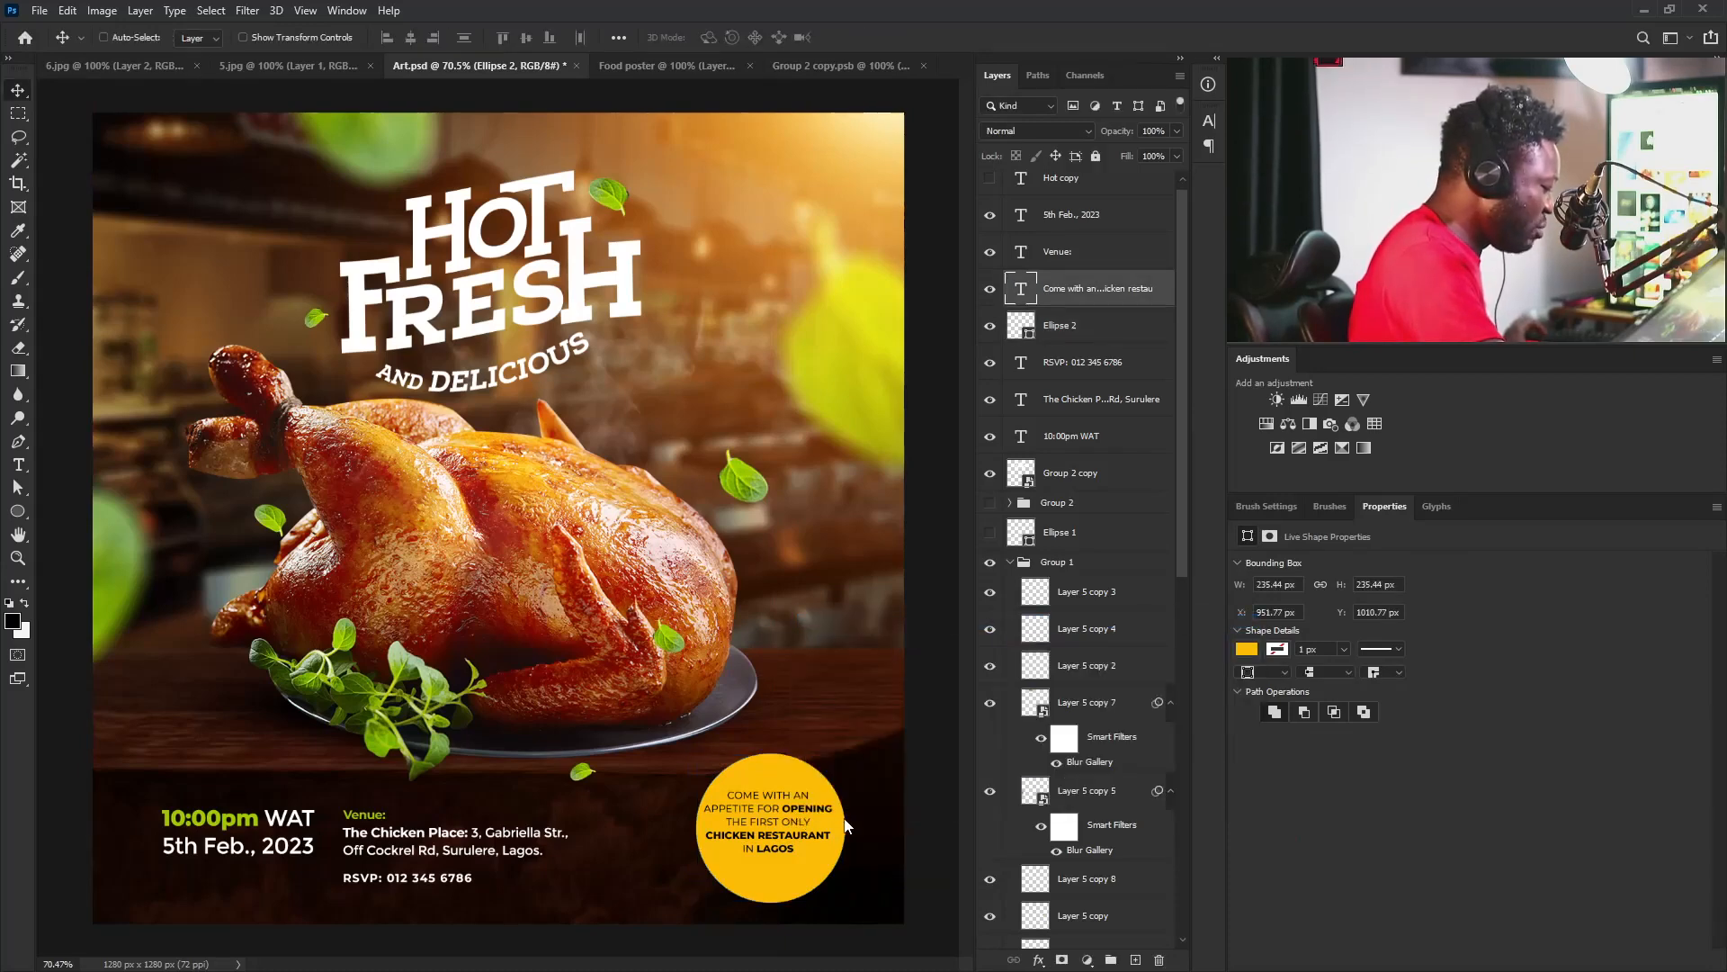
{"action": "key", "text": "shift+Down"}
{"action": "key", "text": "shift+Down"}
{"action": "key", "text": "ctrl+t"}
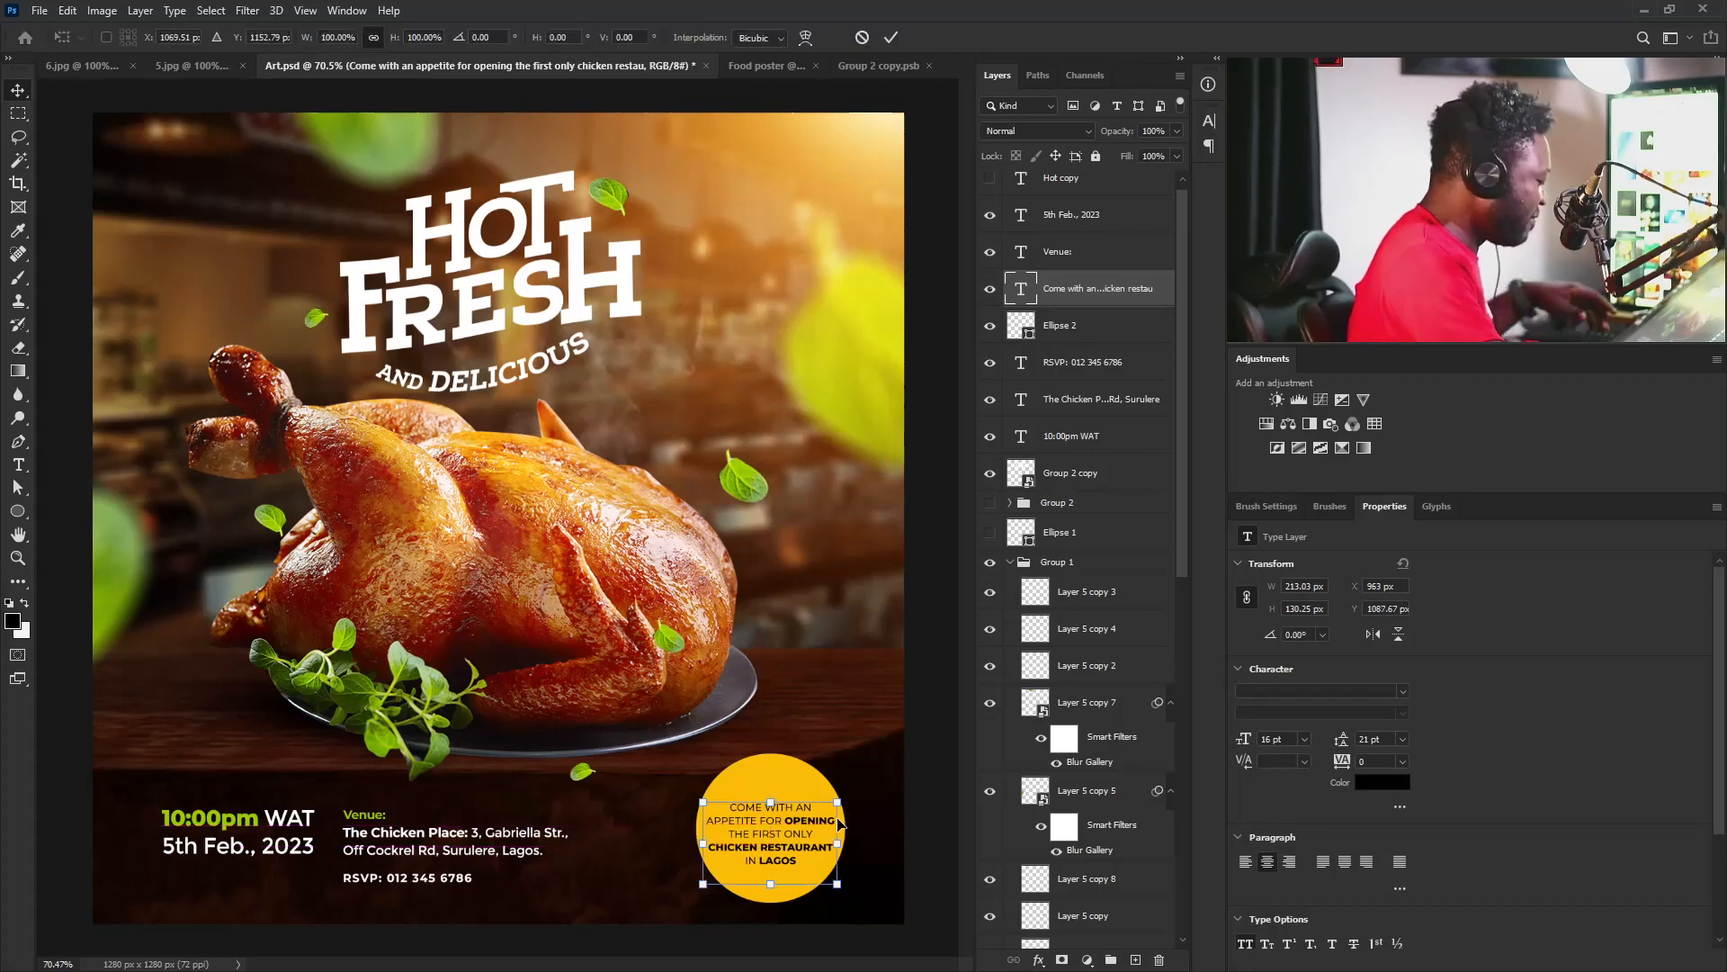
{"action": "right_click", "coordinate": [833, 841]}
{"action": "key", "text": "Escape"}
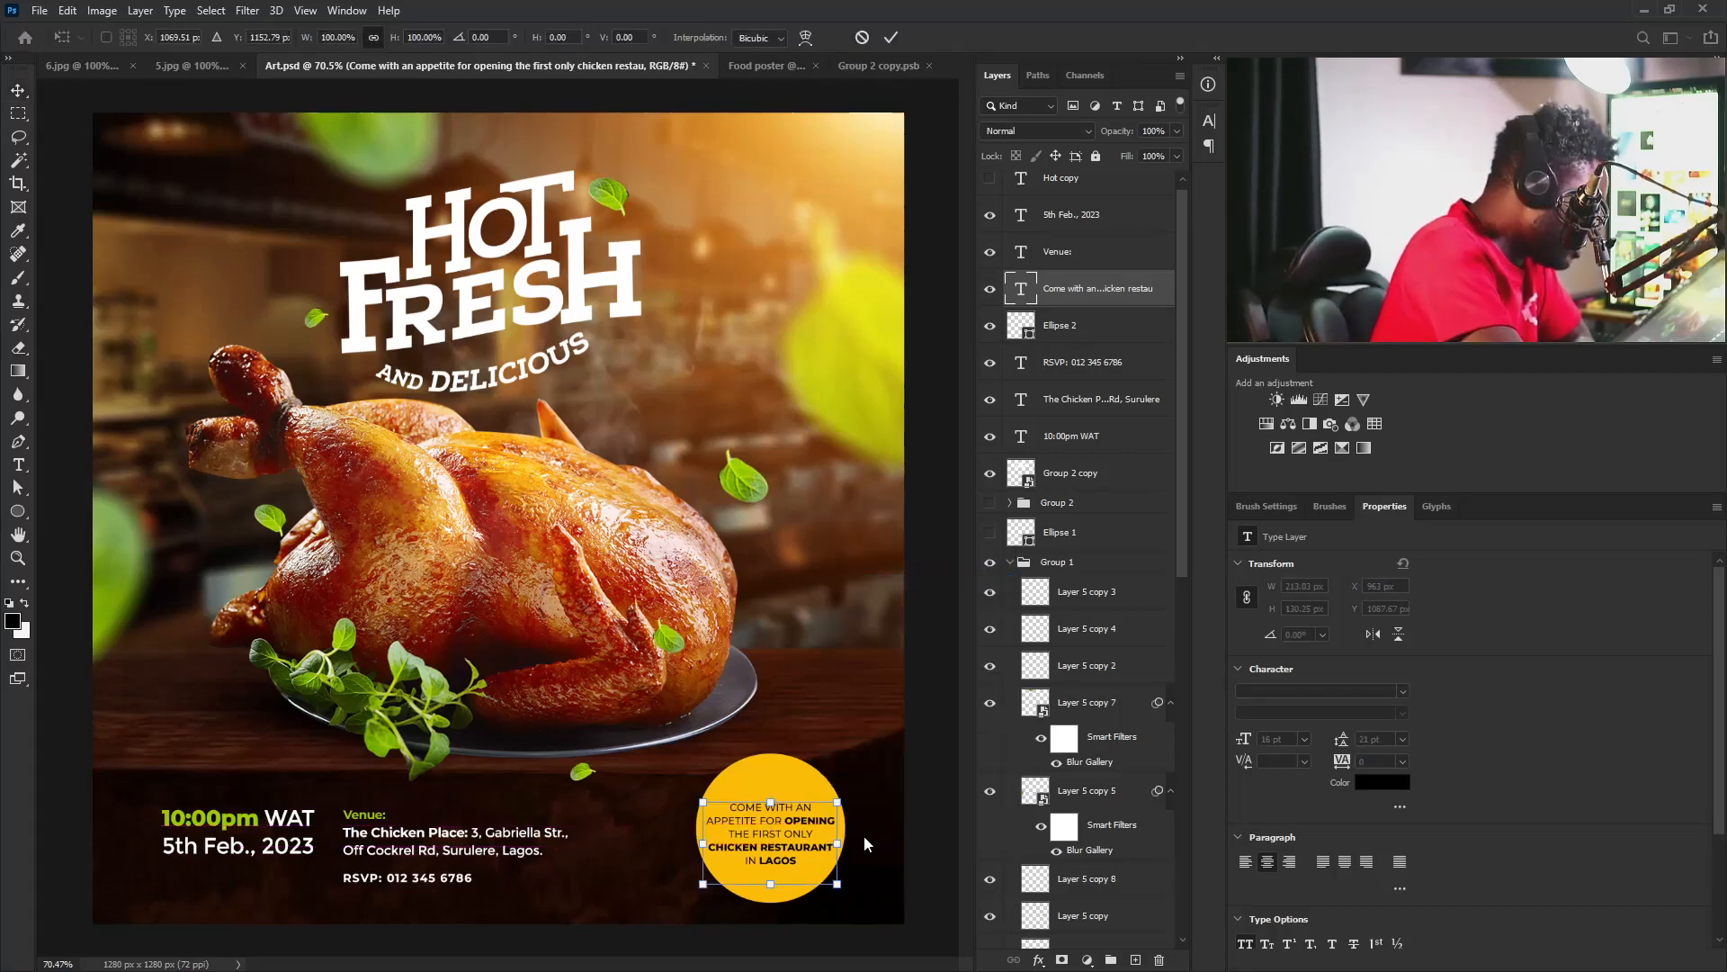
{"action": "left_click_drag", "start_coordinate": [842, 840], "coordinate": [841, 813]}
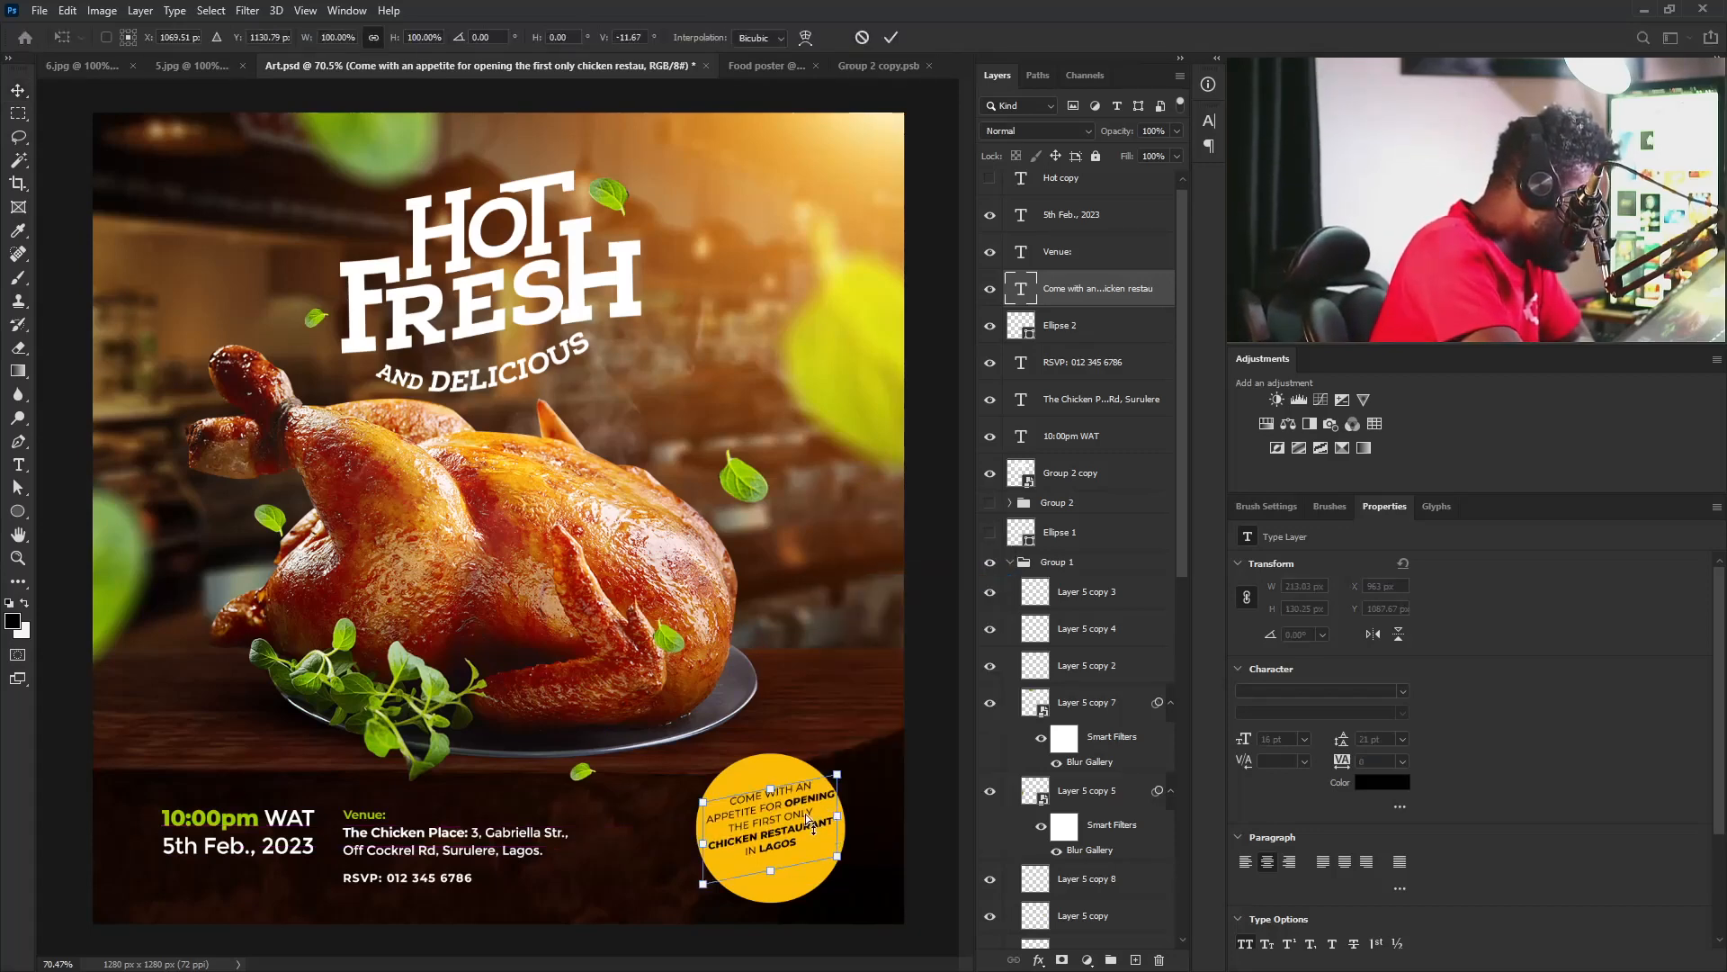
{"action": "key", "text": "Return"}
{"action": "left_click_drag", "start_coordinate": [783, 808], "coordinate": [779, 821]}
Add line breaks in the tagline before the word OPENING and before IN LAGOS.
{"action": "double_click", "coordinate": [781, 834]}
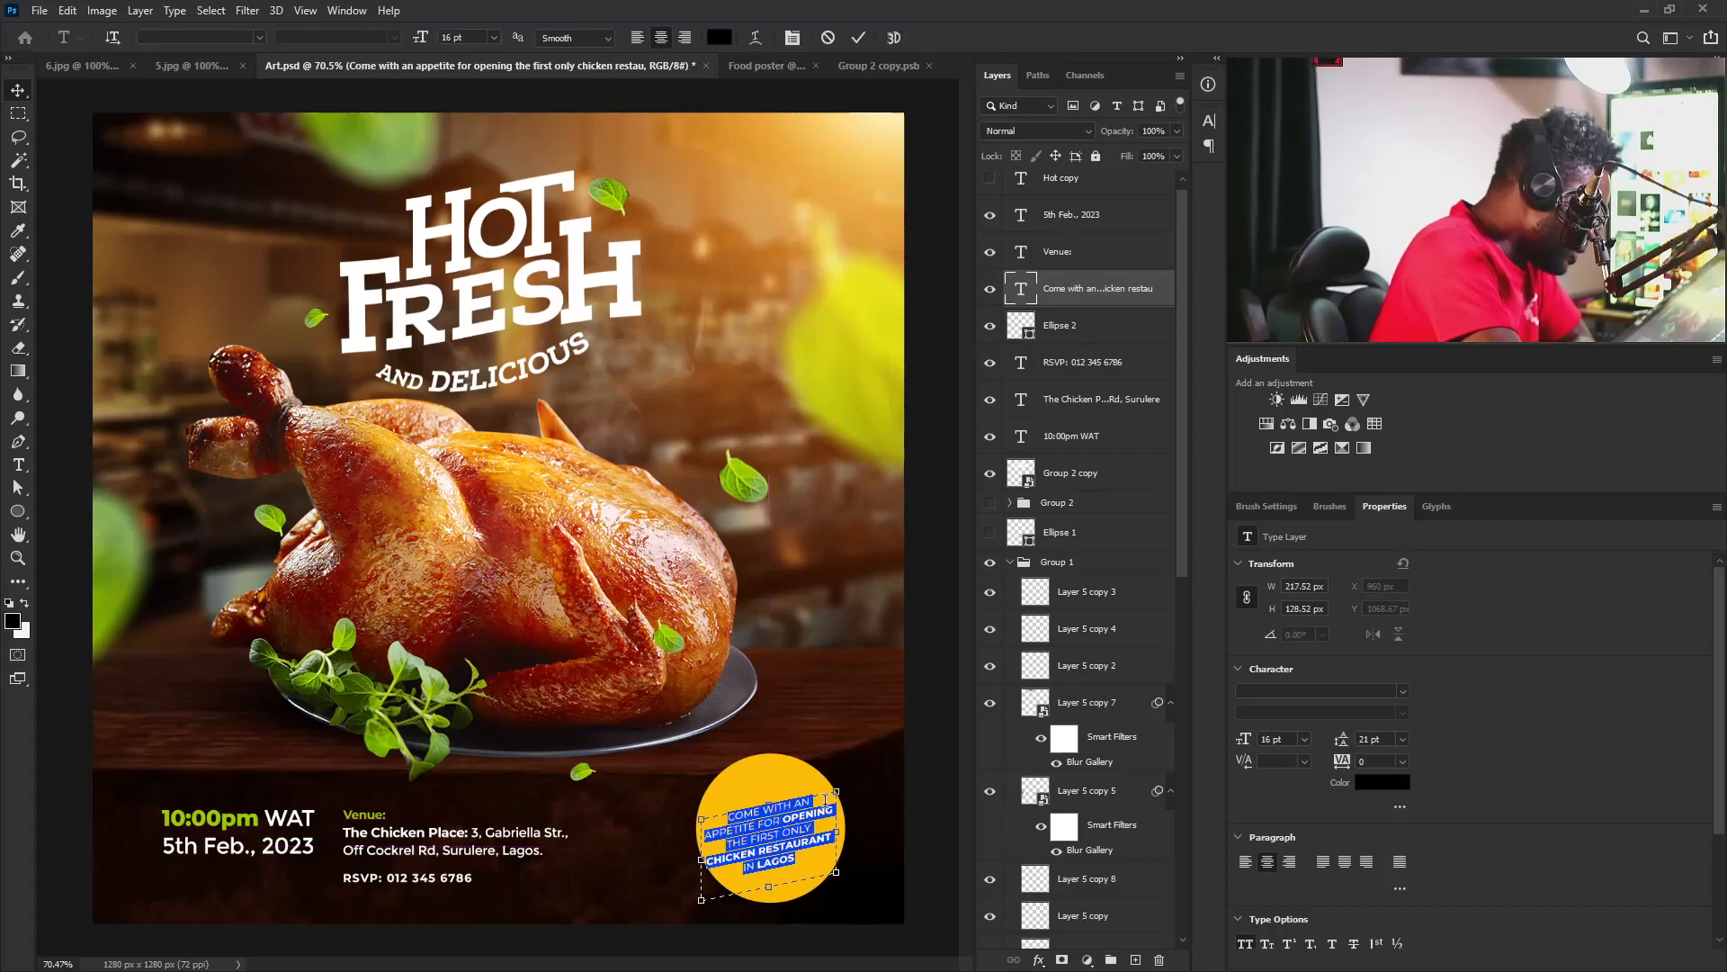
{"action": "left_click", "coordinate": [785, 817]}
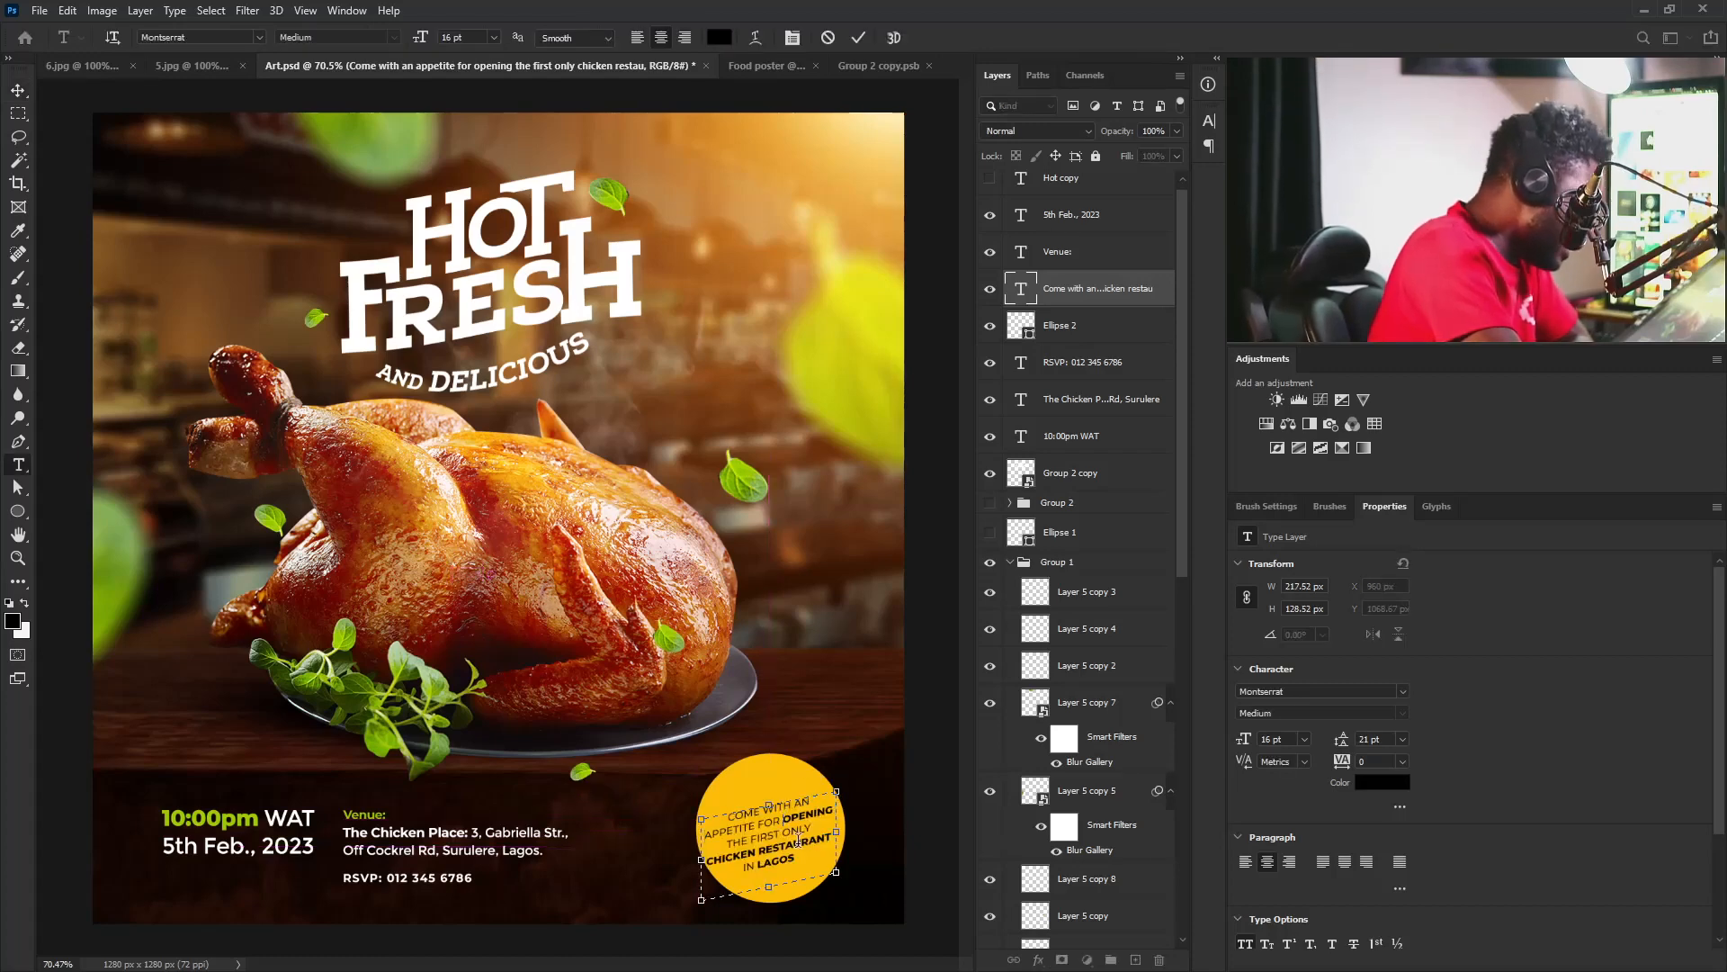
{"action": "key", "text": "Return"}
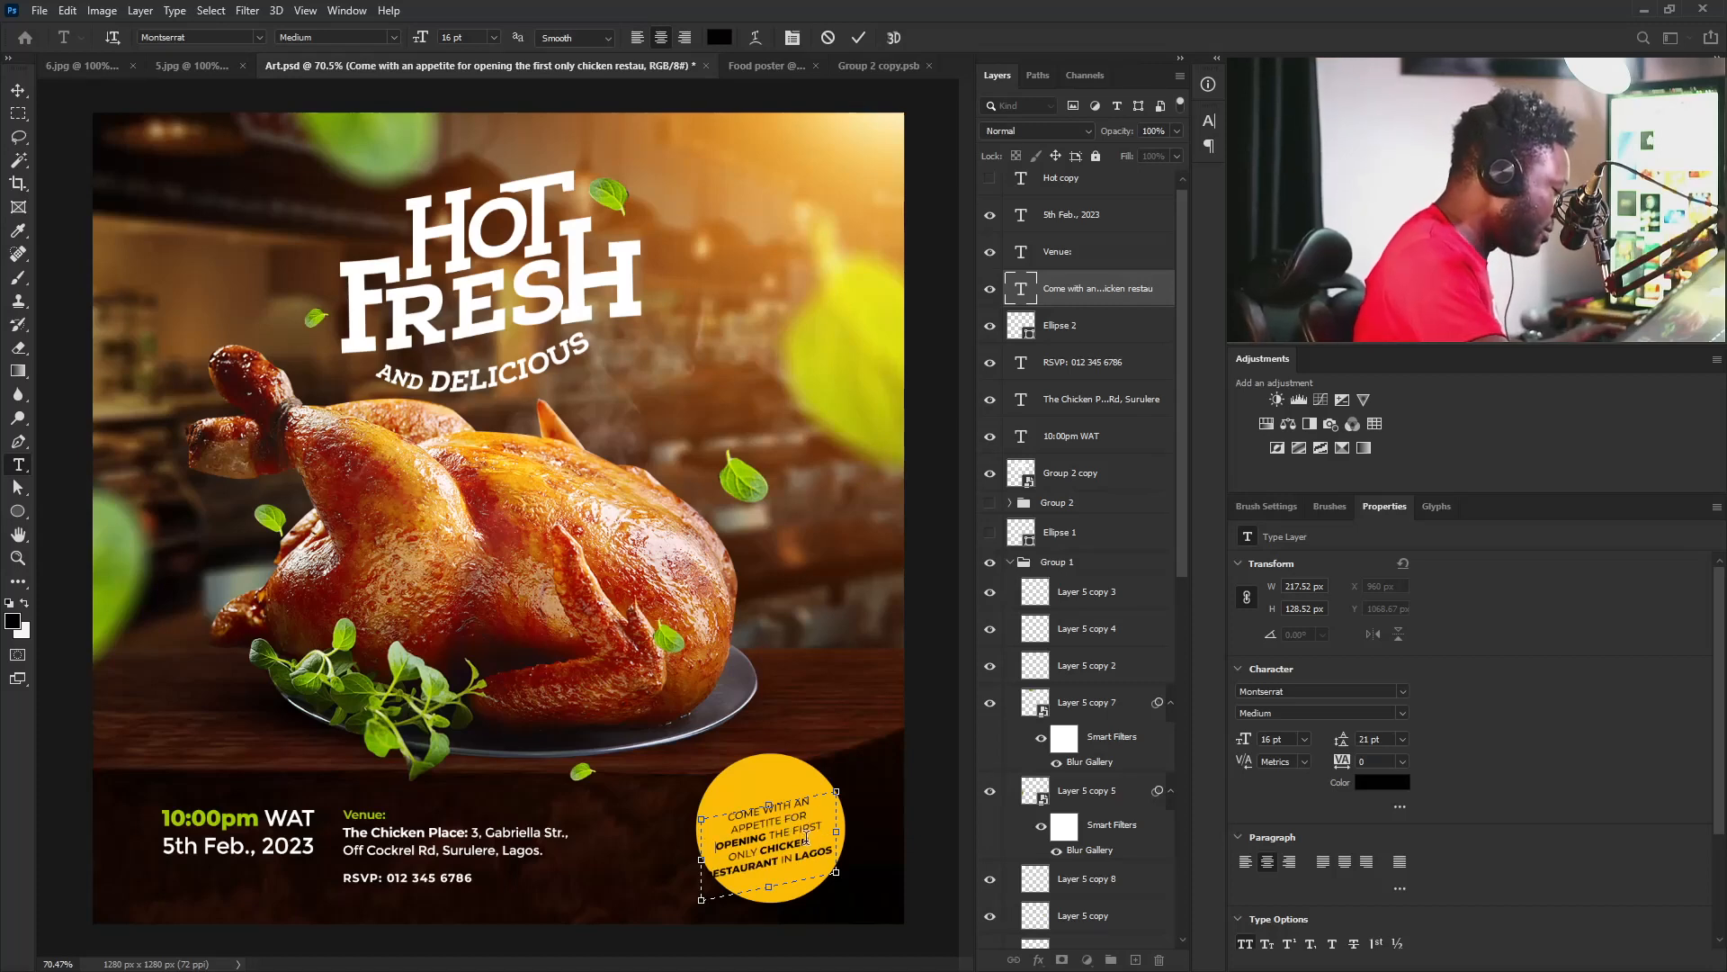
{"action": "left_click", "coordinate": [784, 857]}
{"action": "key", "text": "Return"}
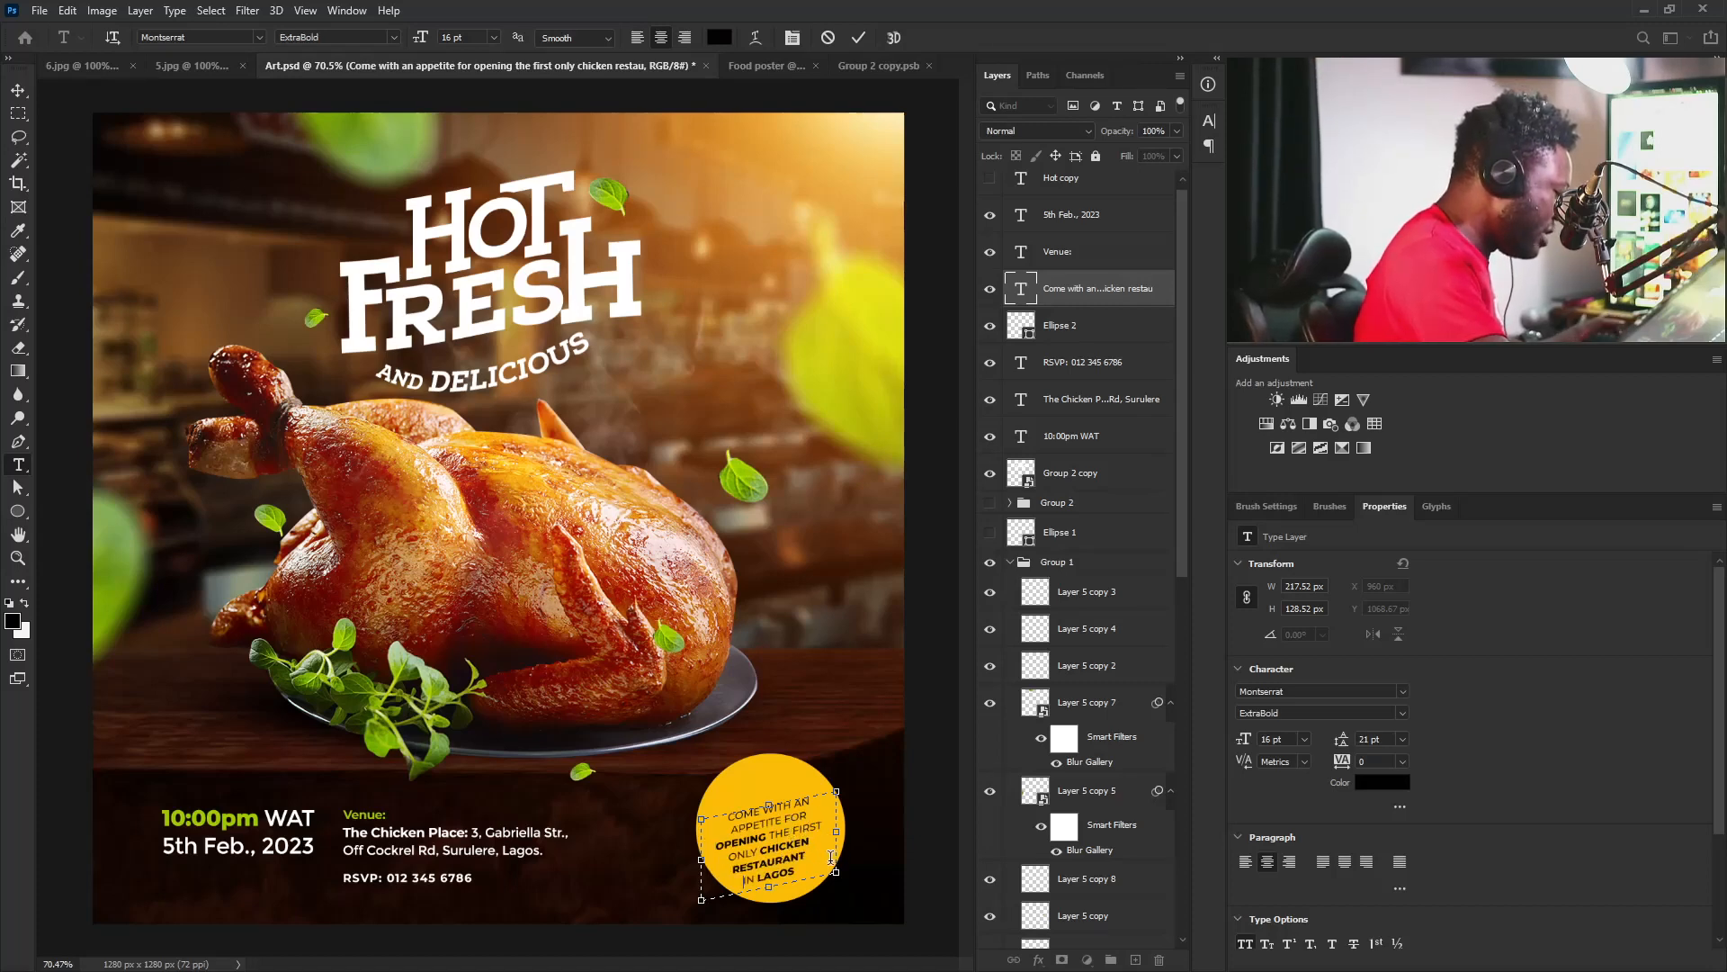
{"action": "left_click", "coordinate": [18, 90]}
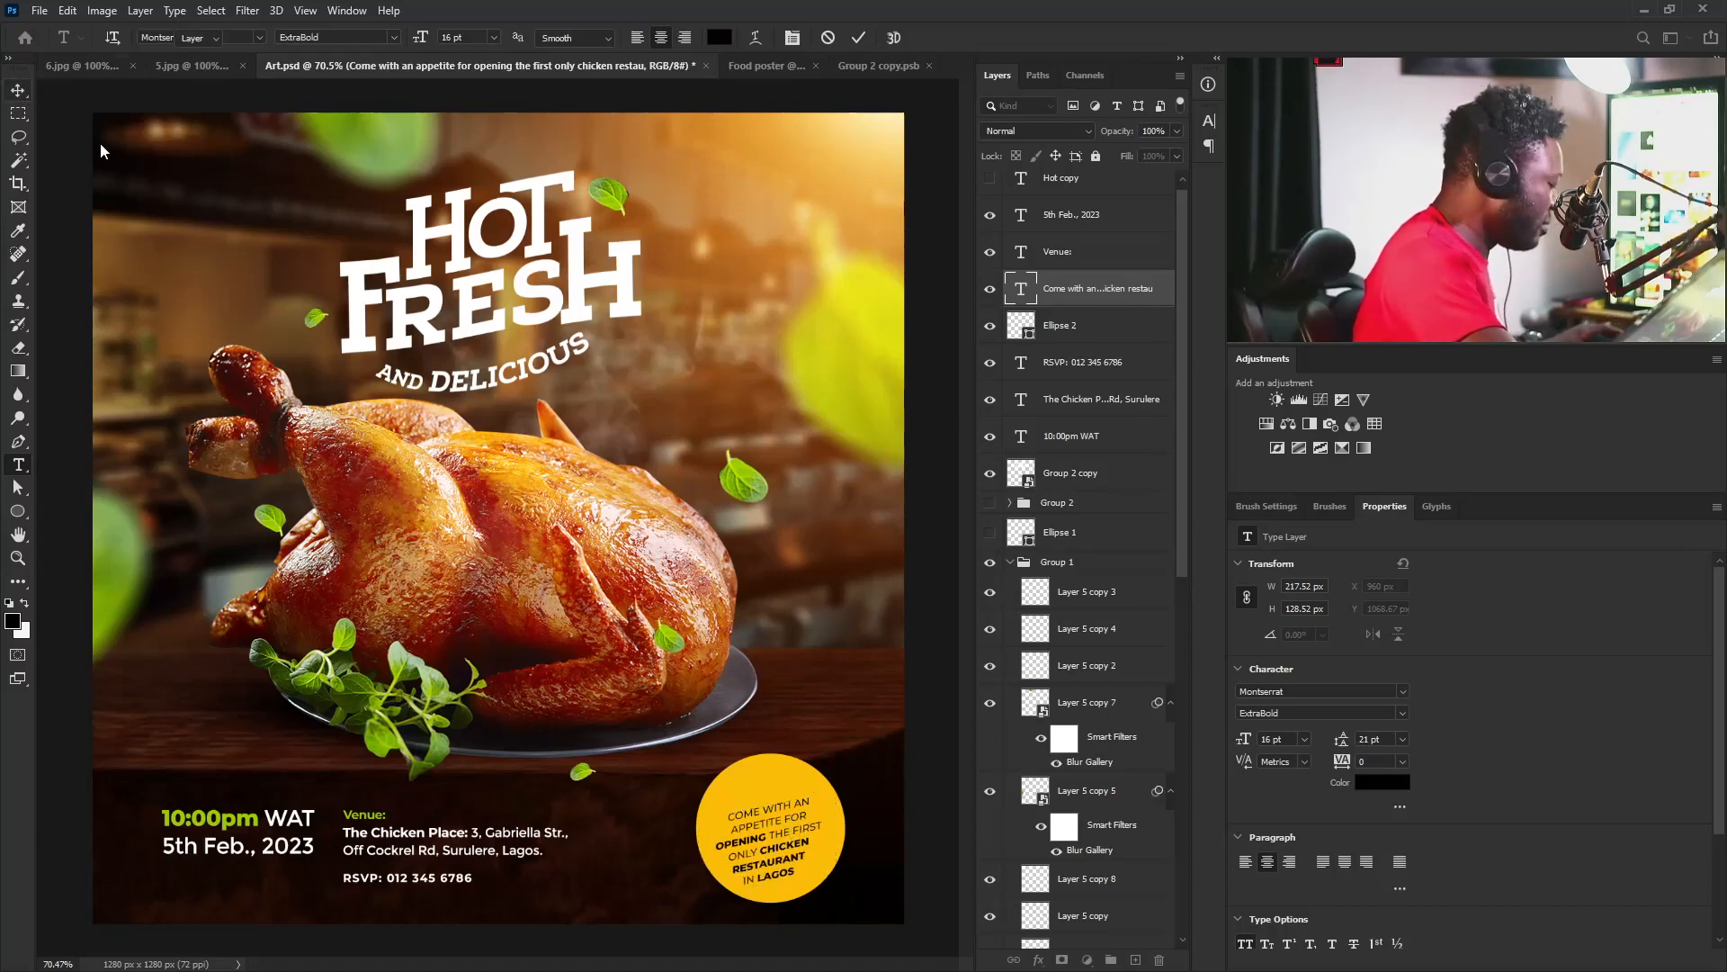
Scale the tagline to about 111.5% and centre it in the yellow circle, with the badge reduced and shifted right.
{"action": "left_click_drag", "start_coordinate": [773, 866], "coordinate": [813, 858]}
{"action": "key", "text": "ctrl+t"}
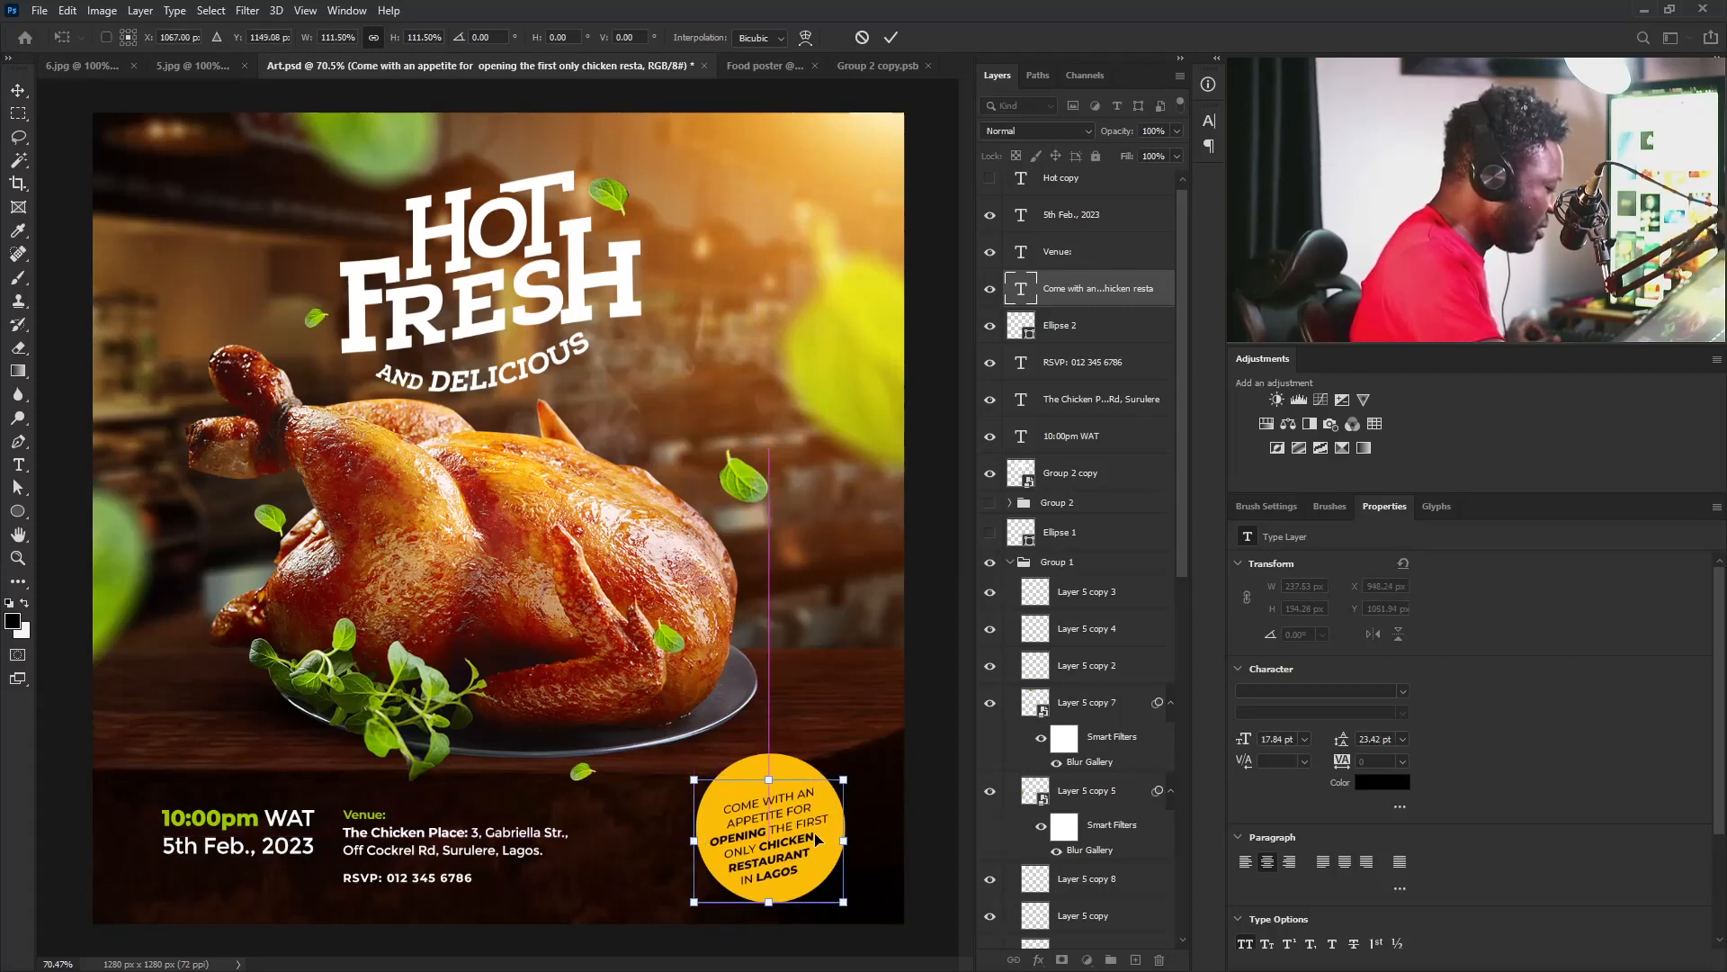
{"action": "key", "text": "Return"}
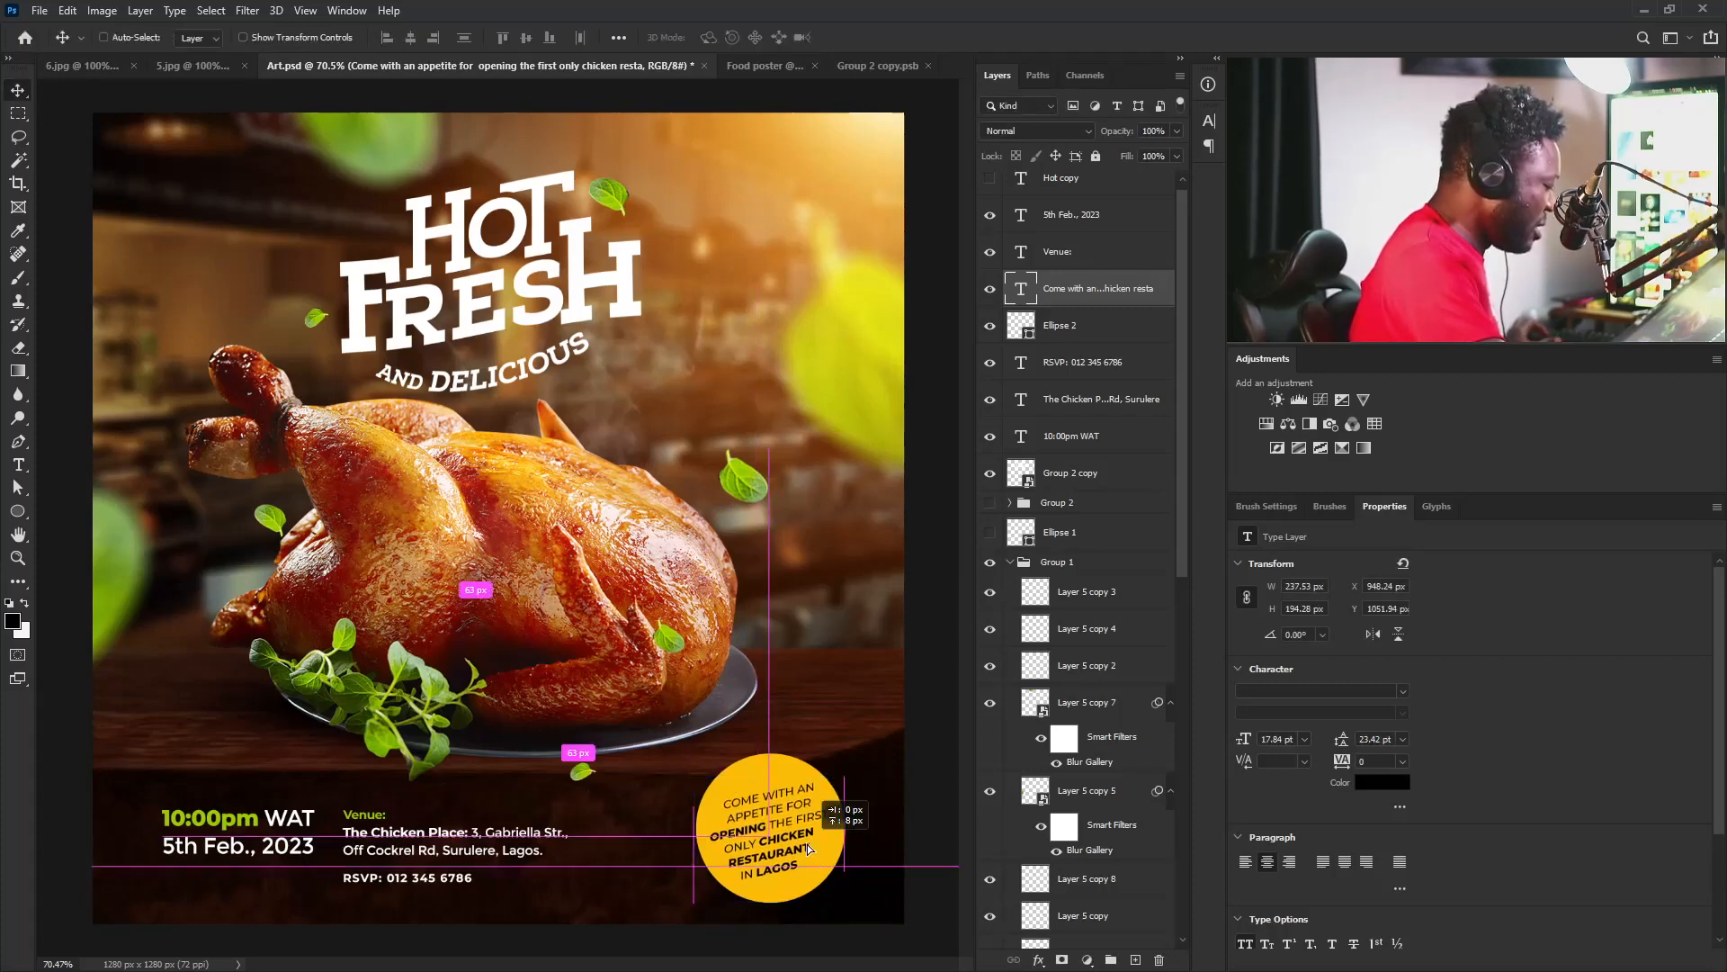
{"action": "key", "text": "ctrl+z"}
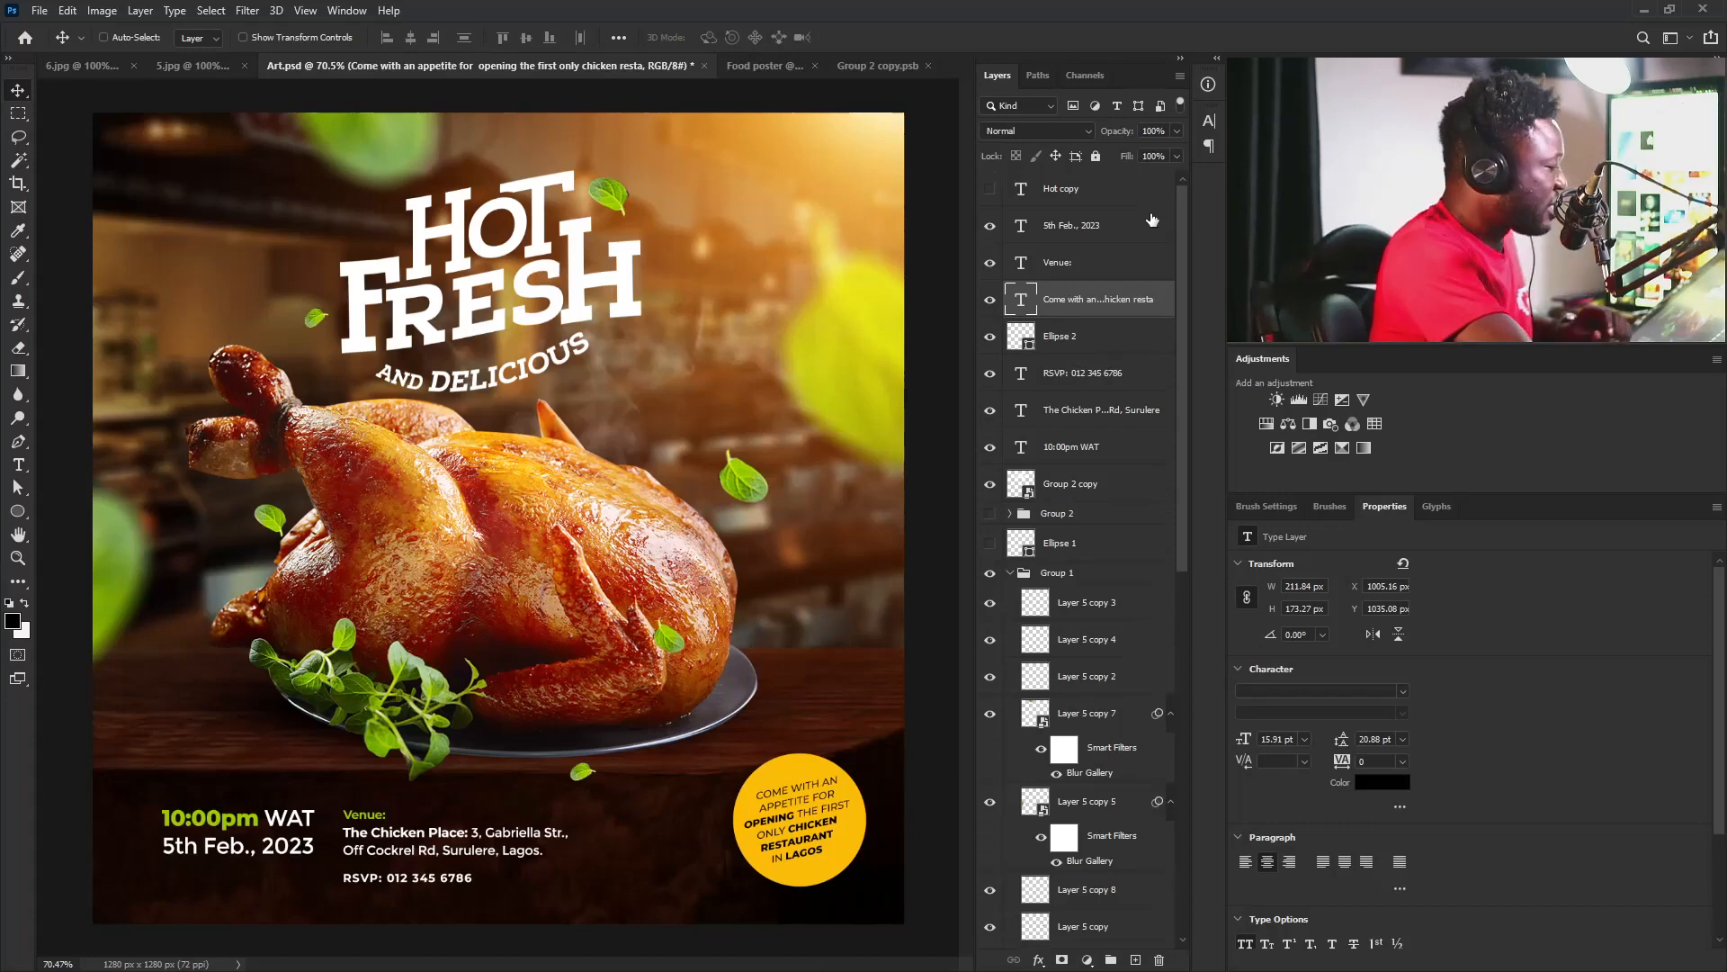
Group all layers from the 5th Feb date text down to BG and hide the group to expose the original Background design.
{"action": "left_click", "coordinate": [1107, 226]}
{"action": "scroll", "coordinate": [1107, 836], "scroll_direction": "down", "scroll_amount": 10}
{"action": "scroll", "coordinate": [1106, 837], "scroll_direction": "down", "scroll_amount": 2}
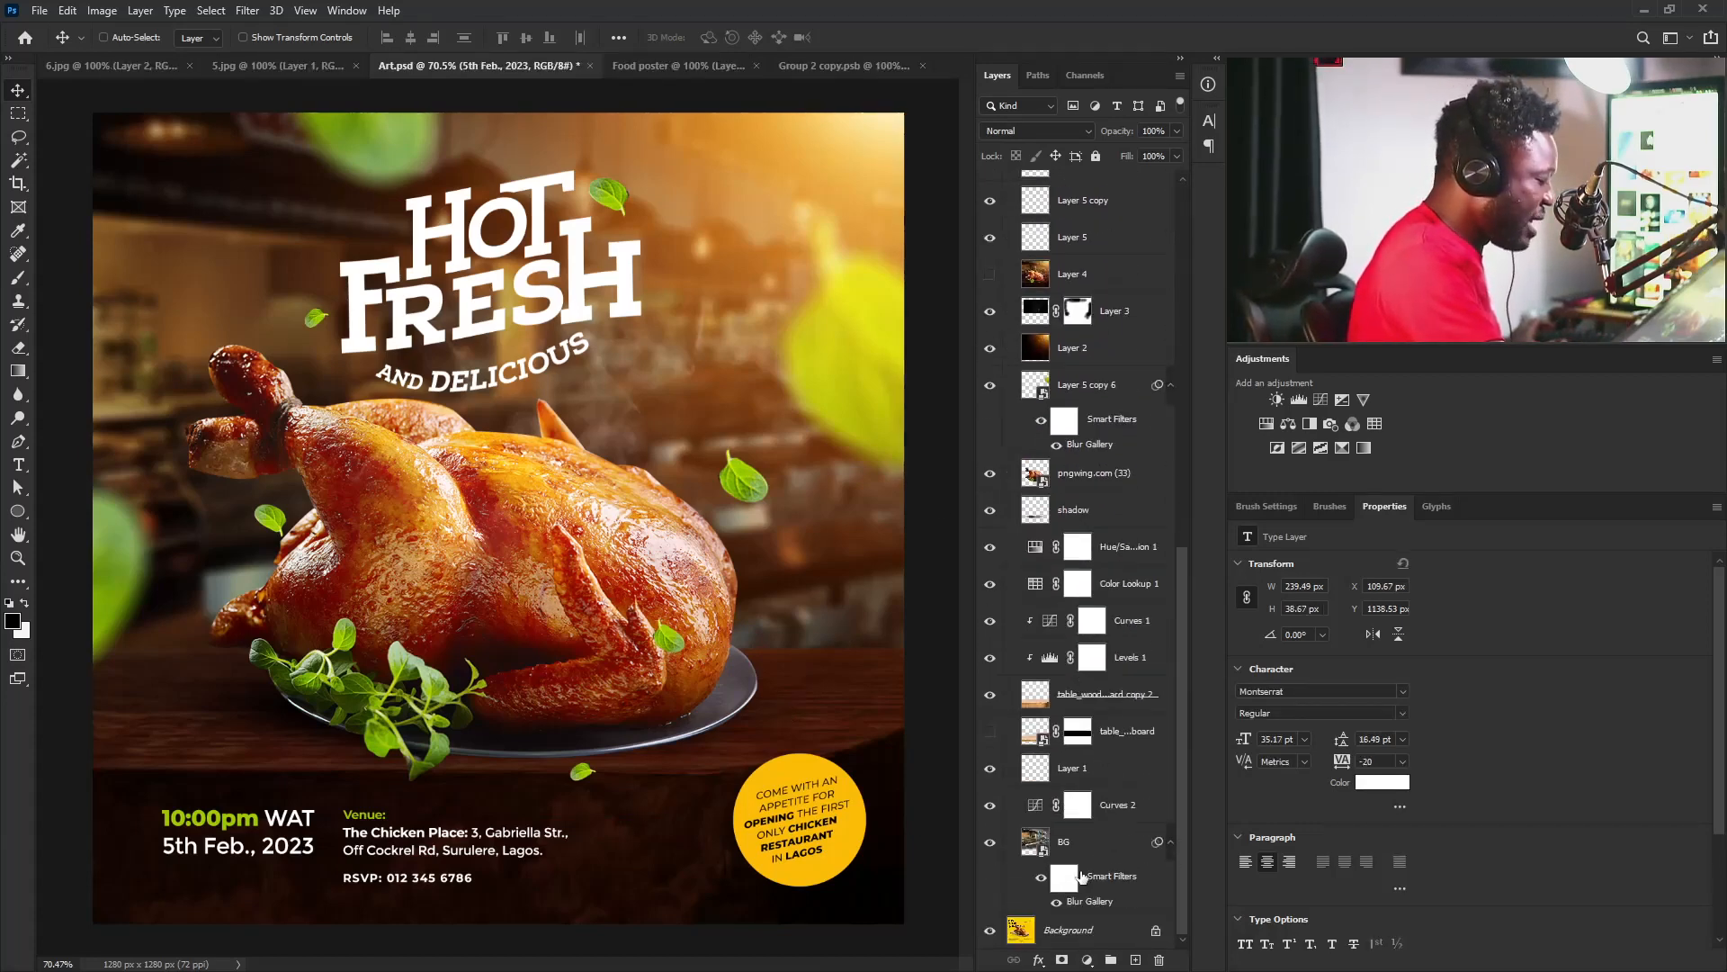
{"action": "key", "text": "ctrl+alt+a"}
{"action": "key", "text": "ctrl"}
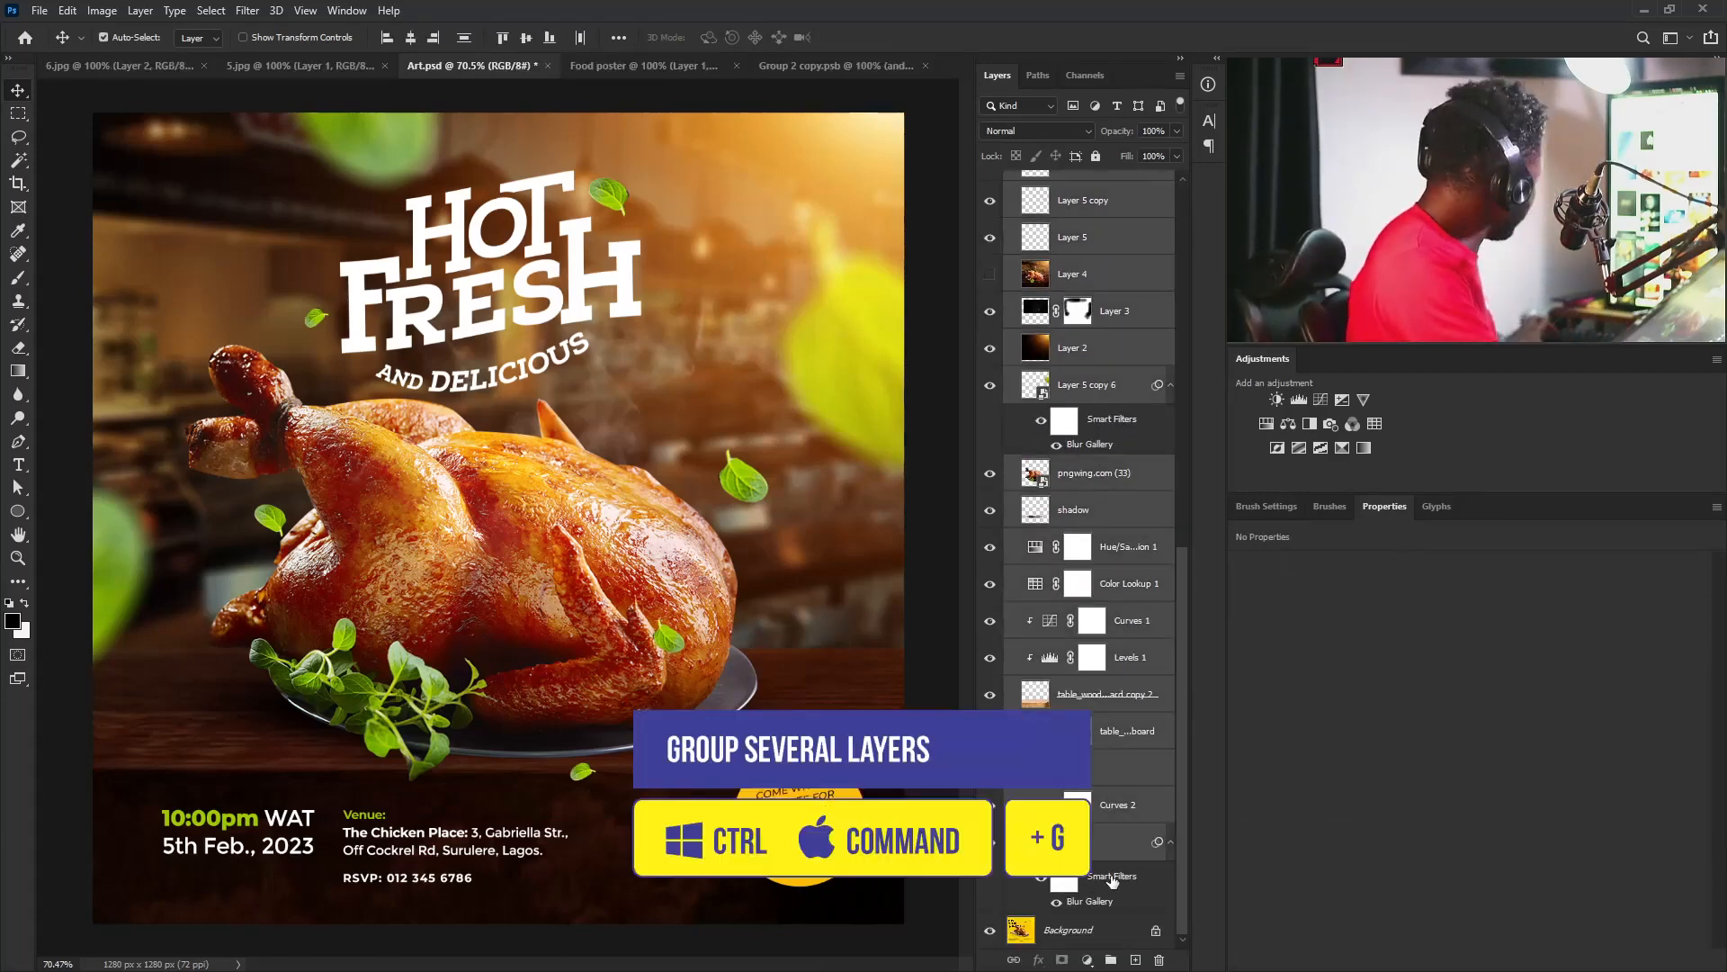
{"action": "key", "text": "ctrl+g"}
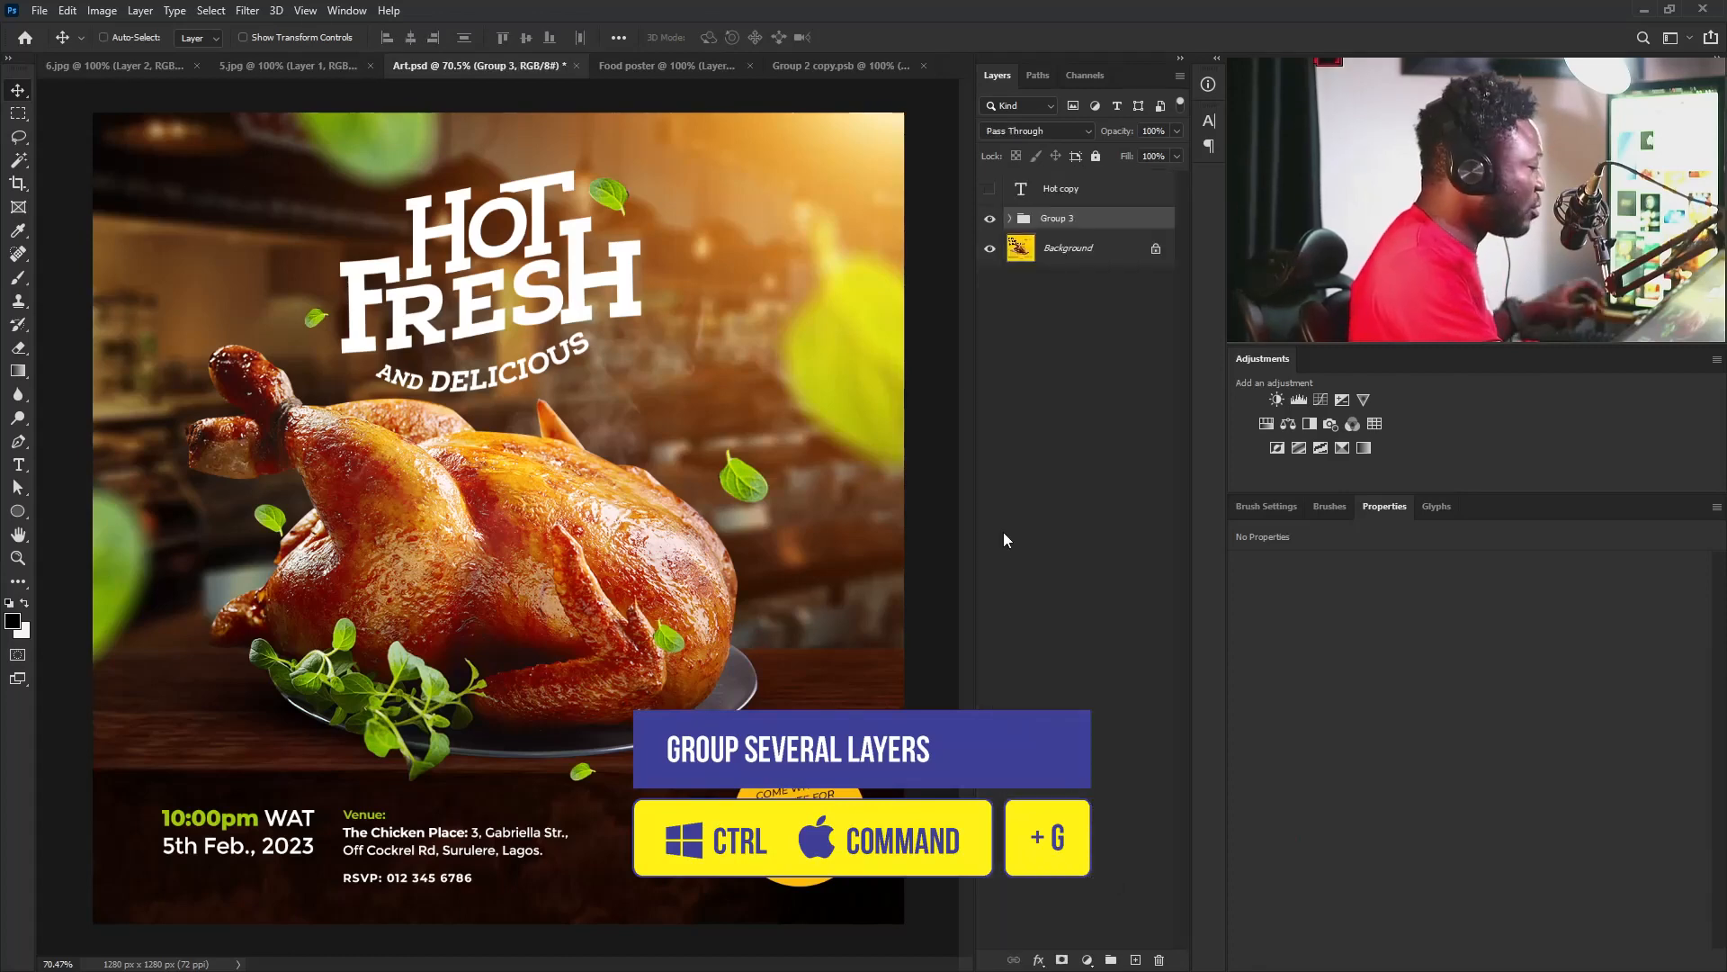
{"action": "left_click", "coordinate": [987, 218]}
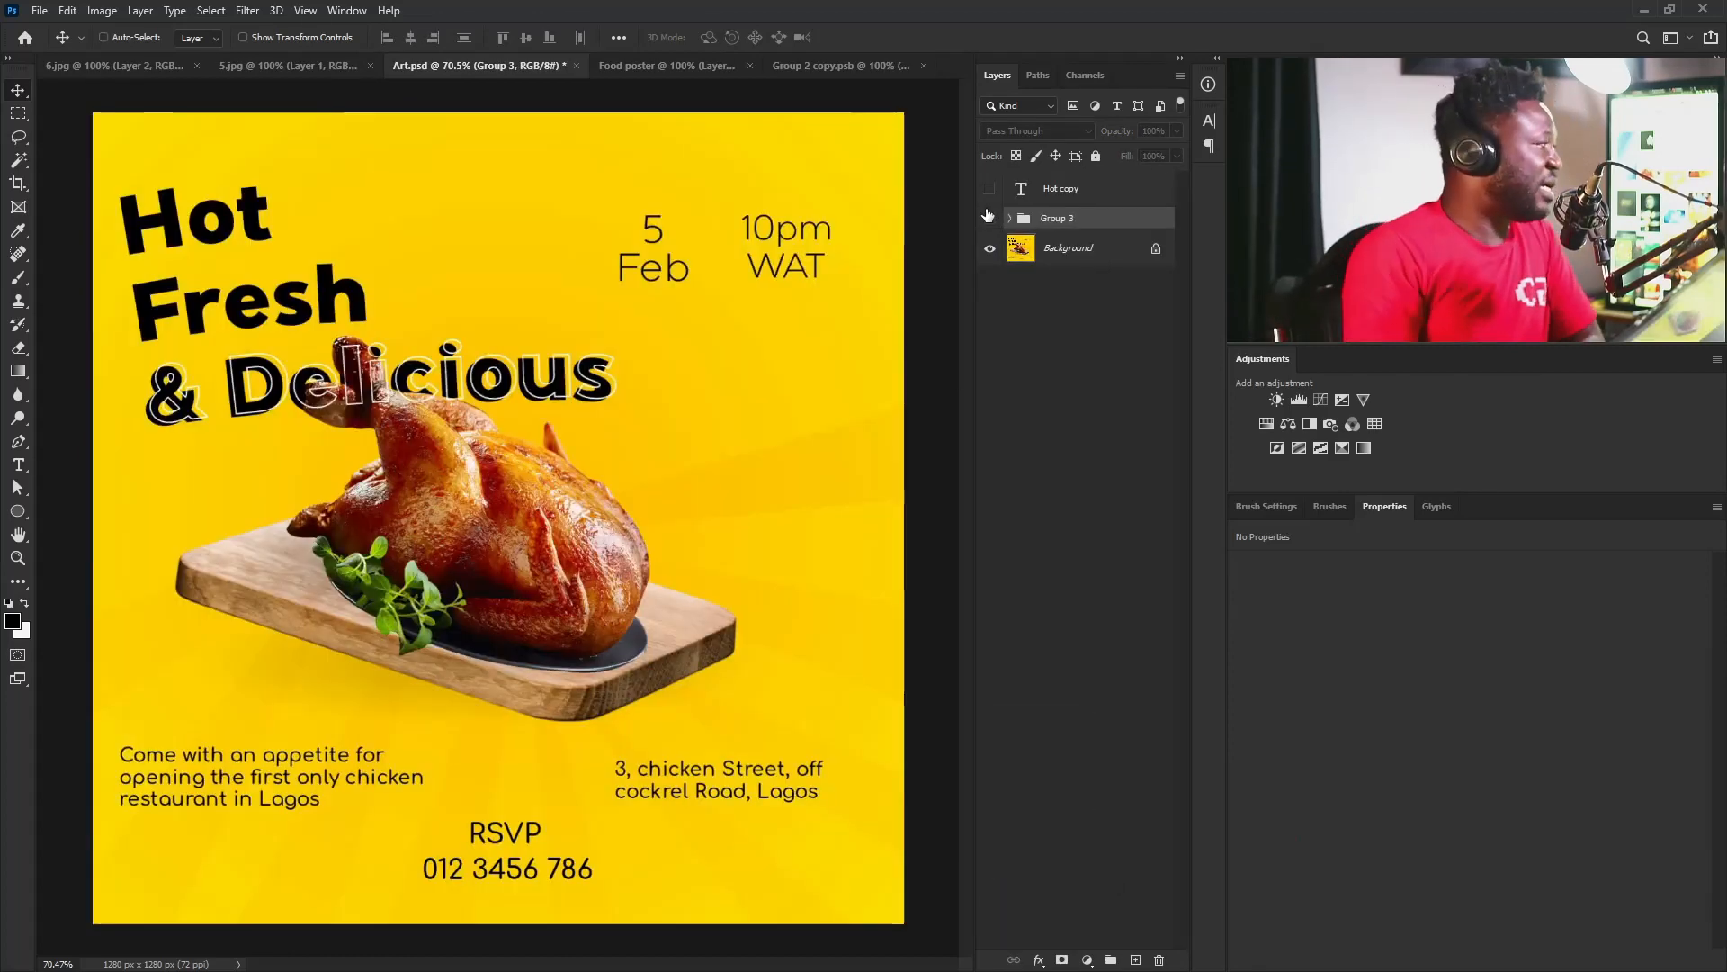